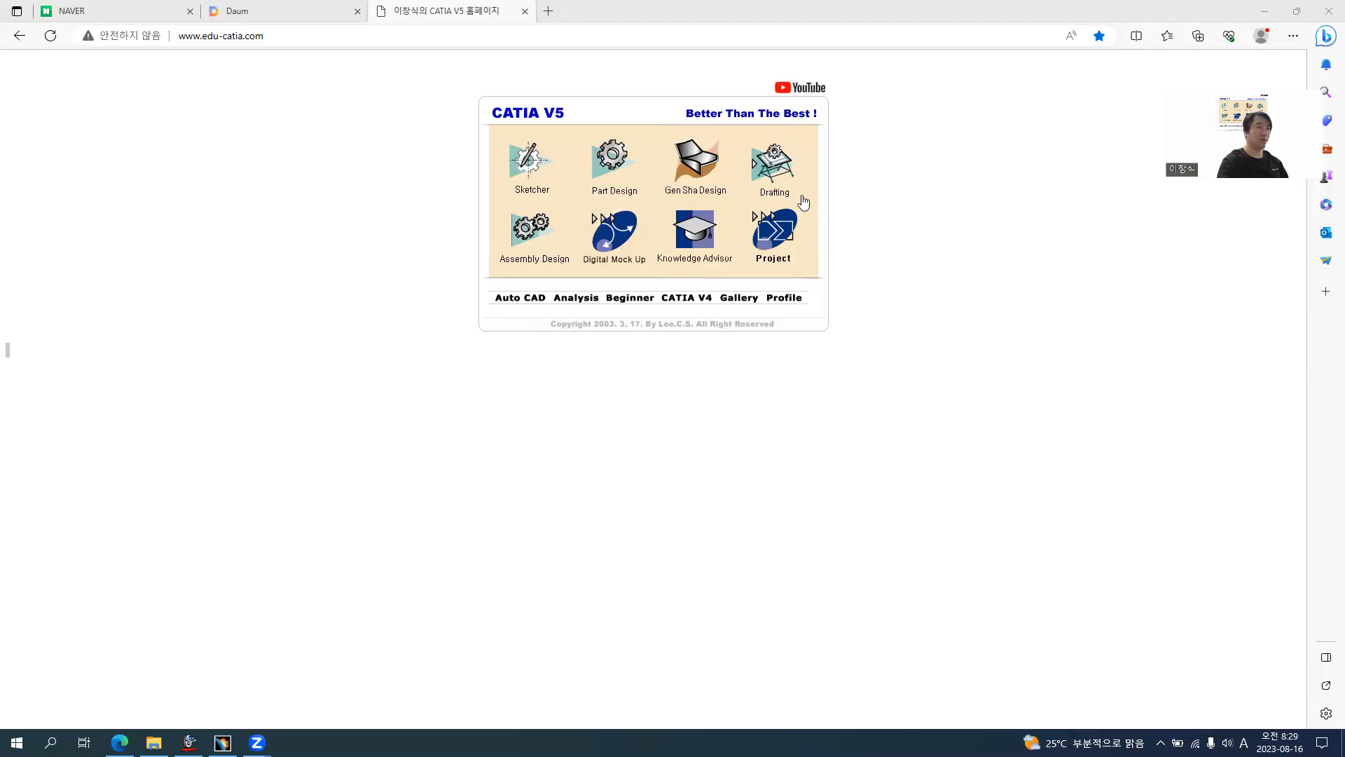
- Download the stepped shaft's start file from the site's Drafting exercises and switch to CATIA with the PDG Page01 EX05 part
left_click(773, 180)
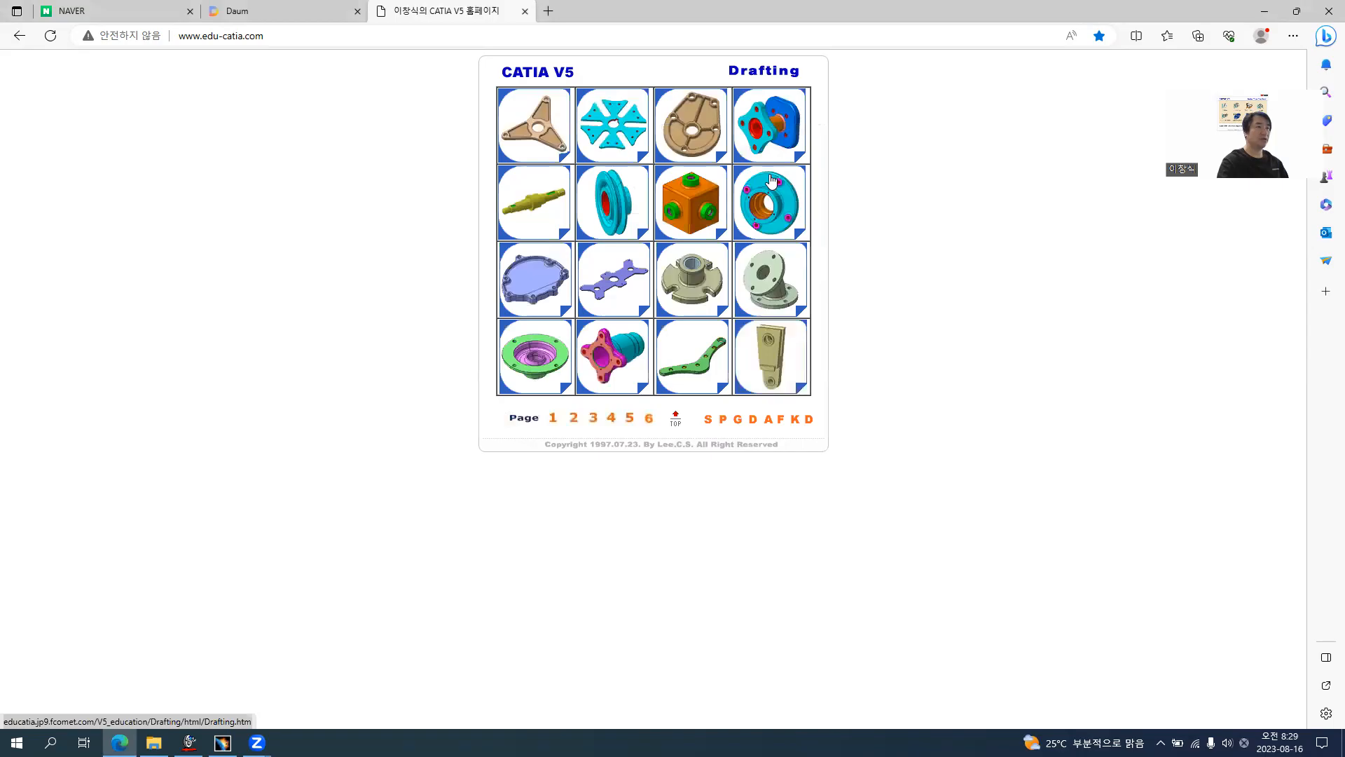
left_click(536, 203)
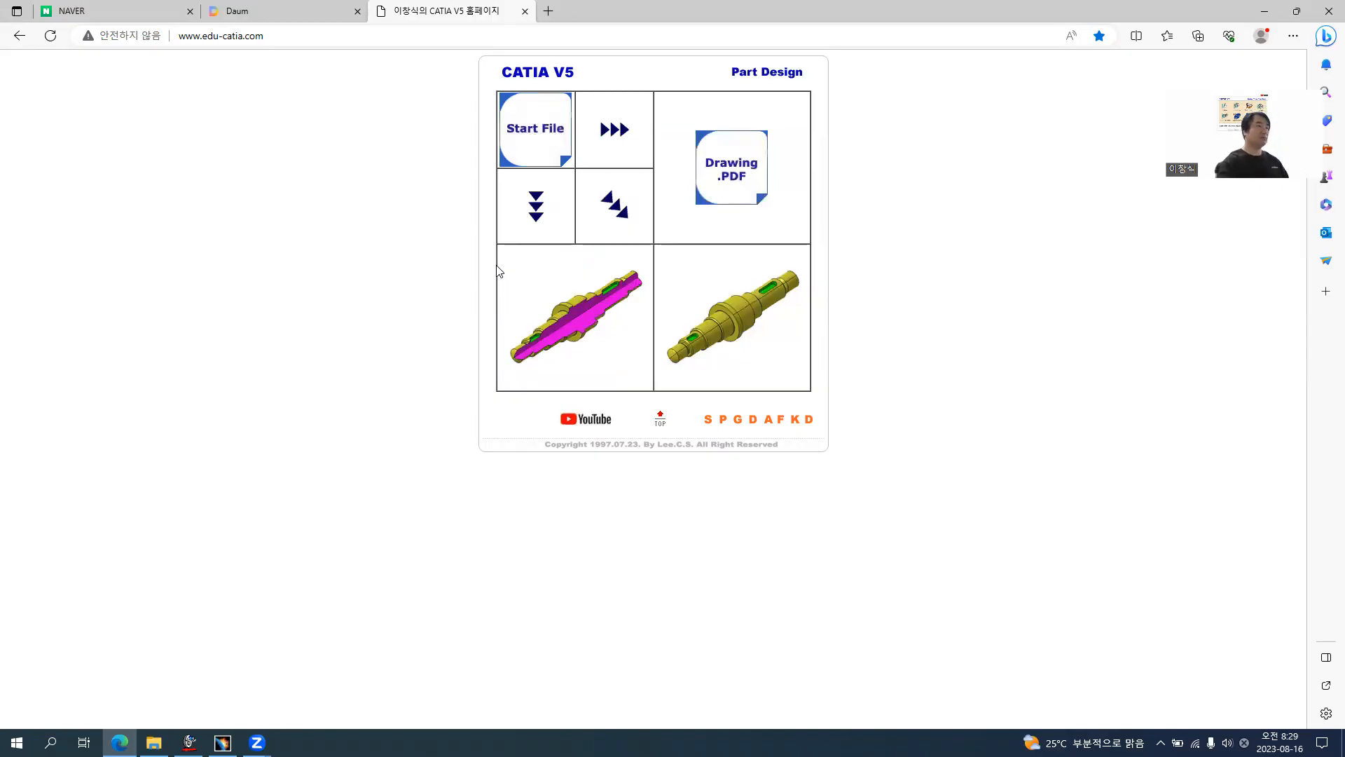
left_click(564, 145)
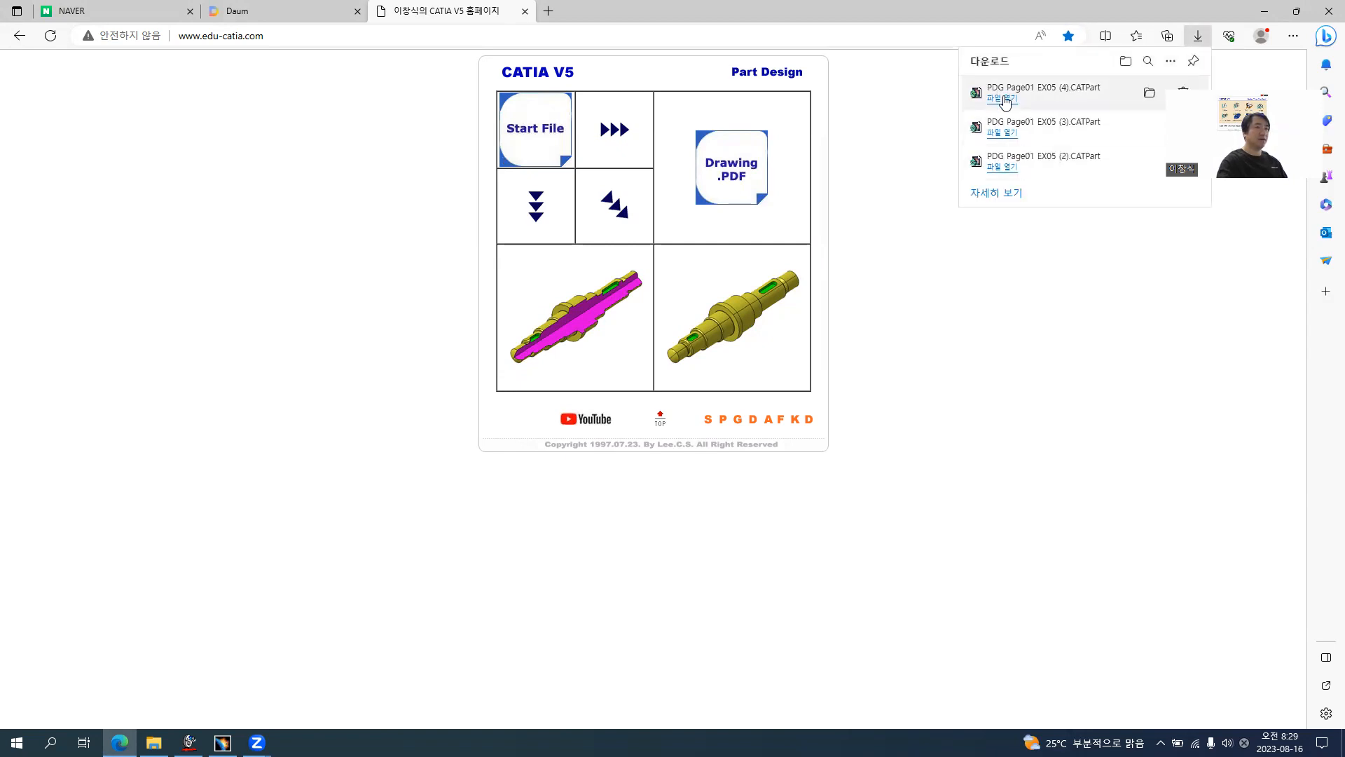
left_click(221, 741)
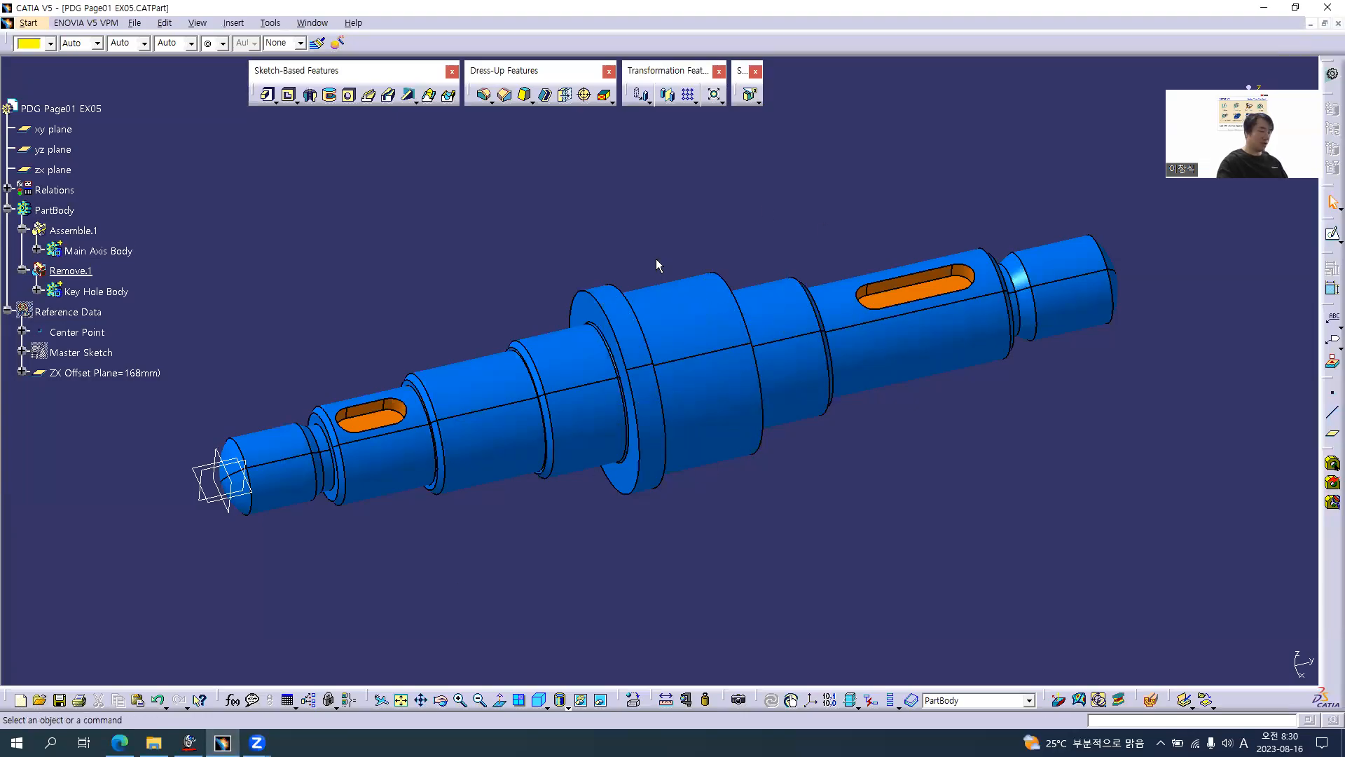
middle_click_drag(769, 489, 799, 476)
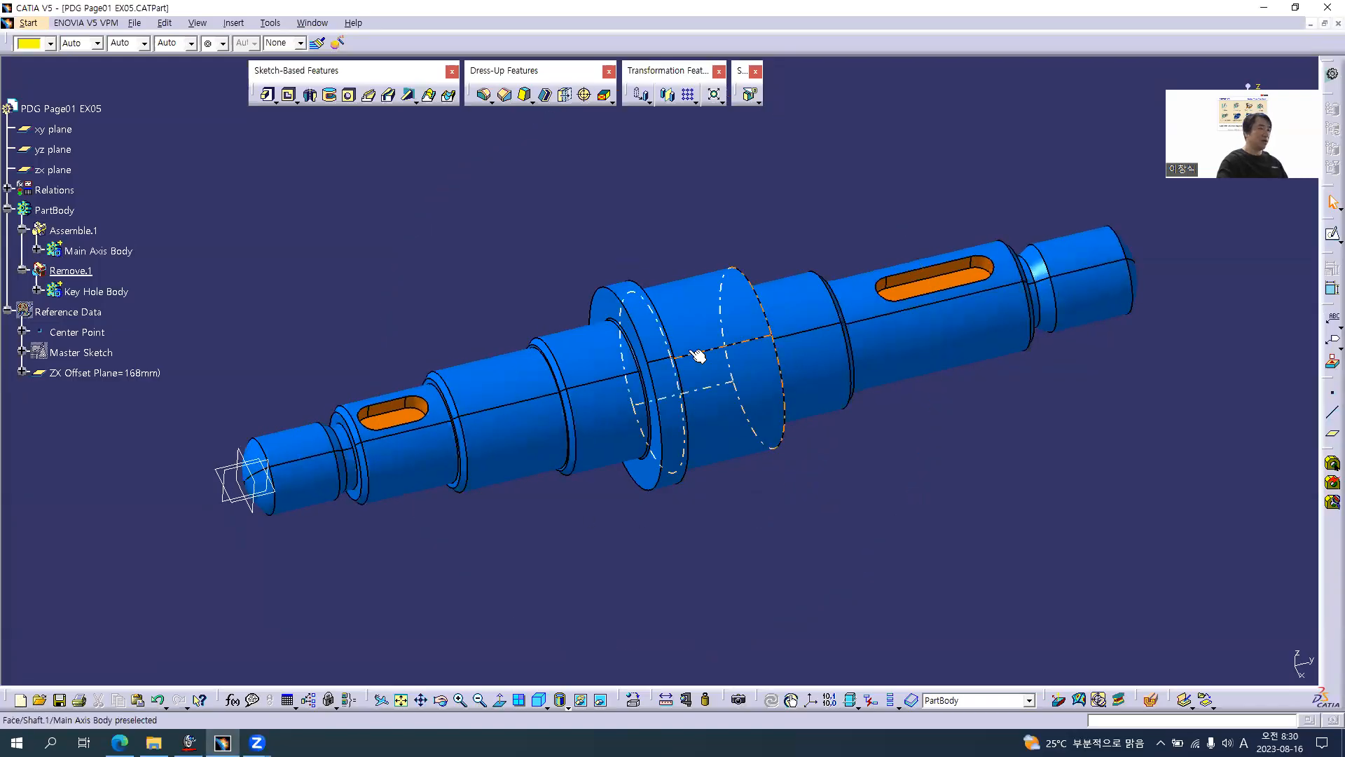
- Open the shaft's PDF drawing in the browser and examine its dimensions, keyway details and overall layout
key("alt+Tab")
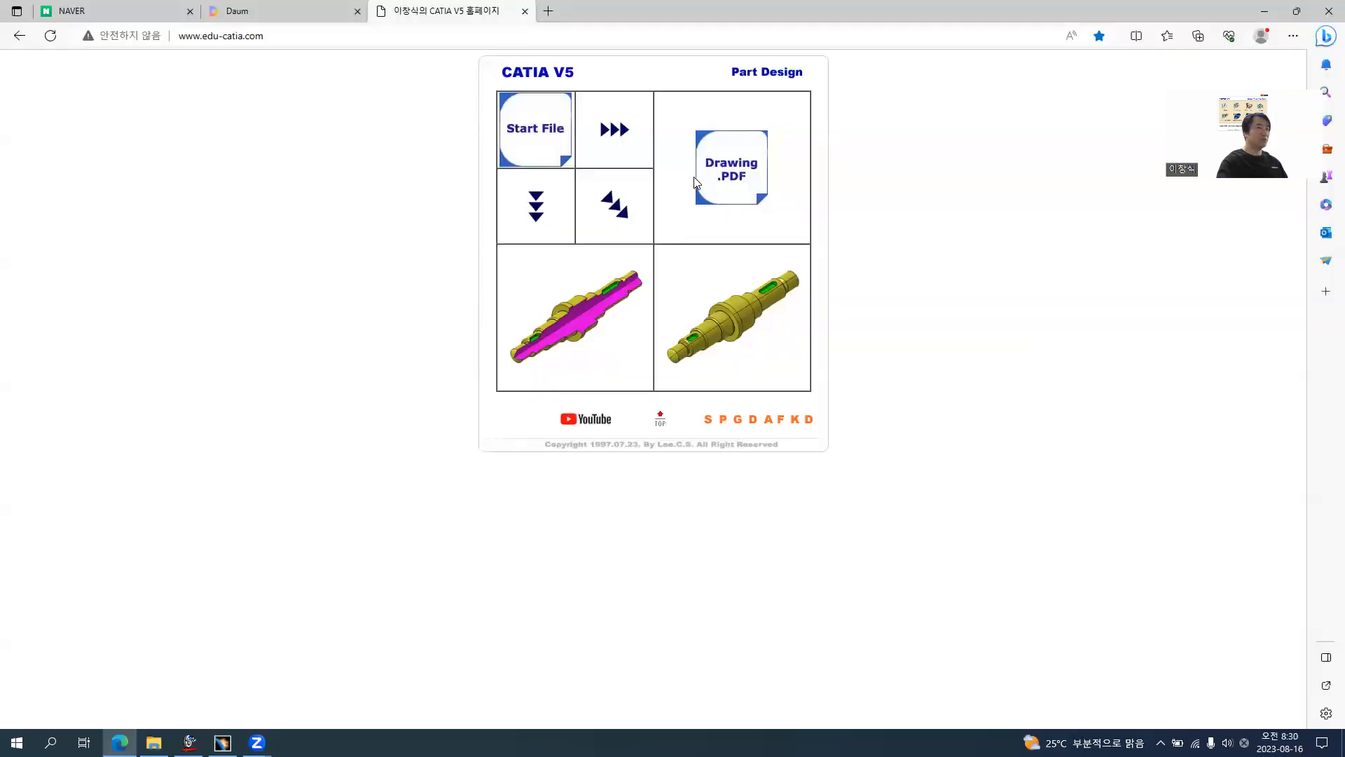
left_click(744, 168)
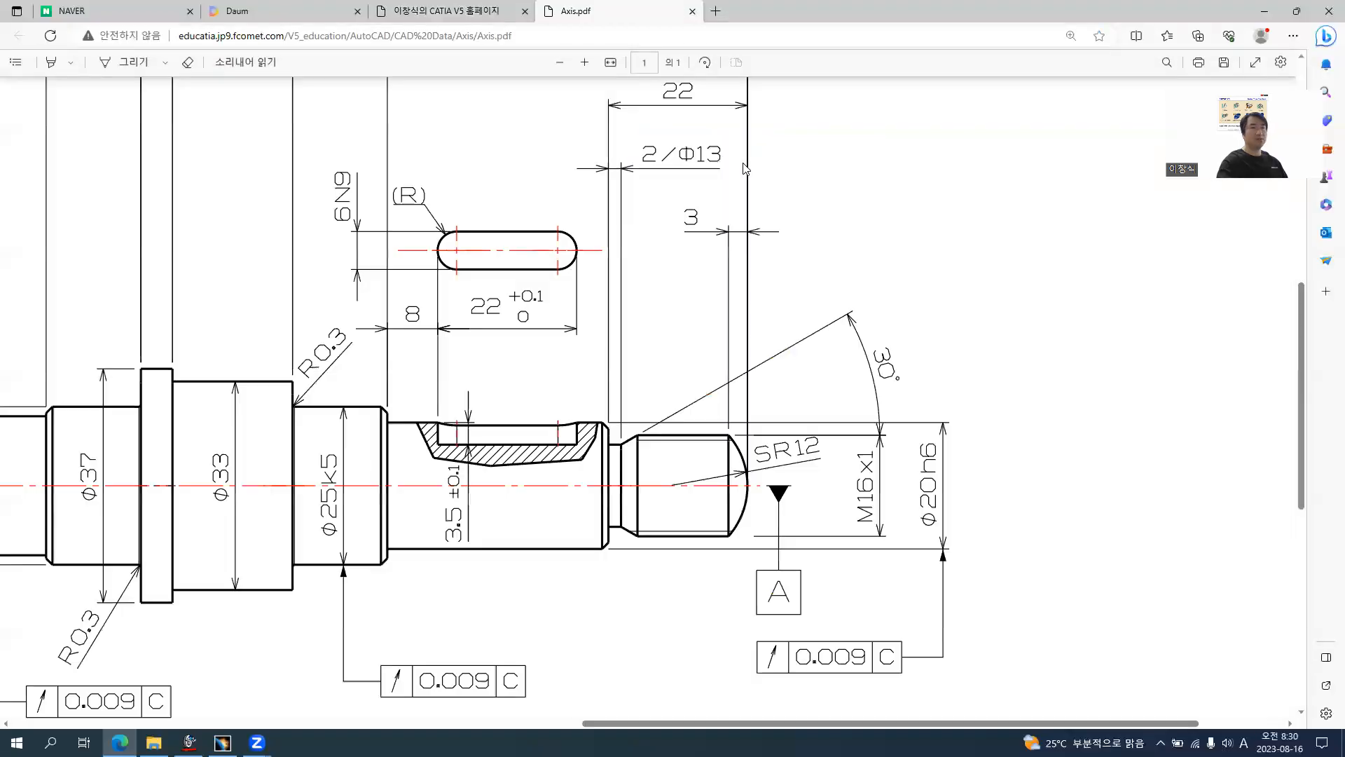
scroll(537, 390, "down", 5, "ctrl")
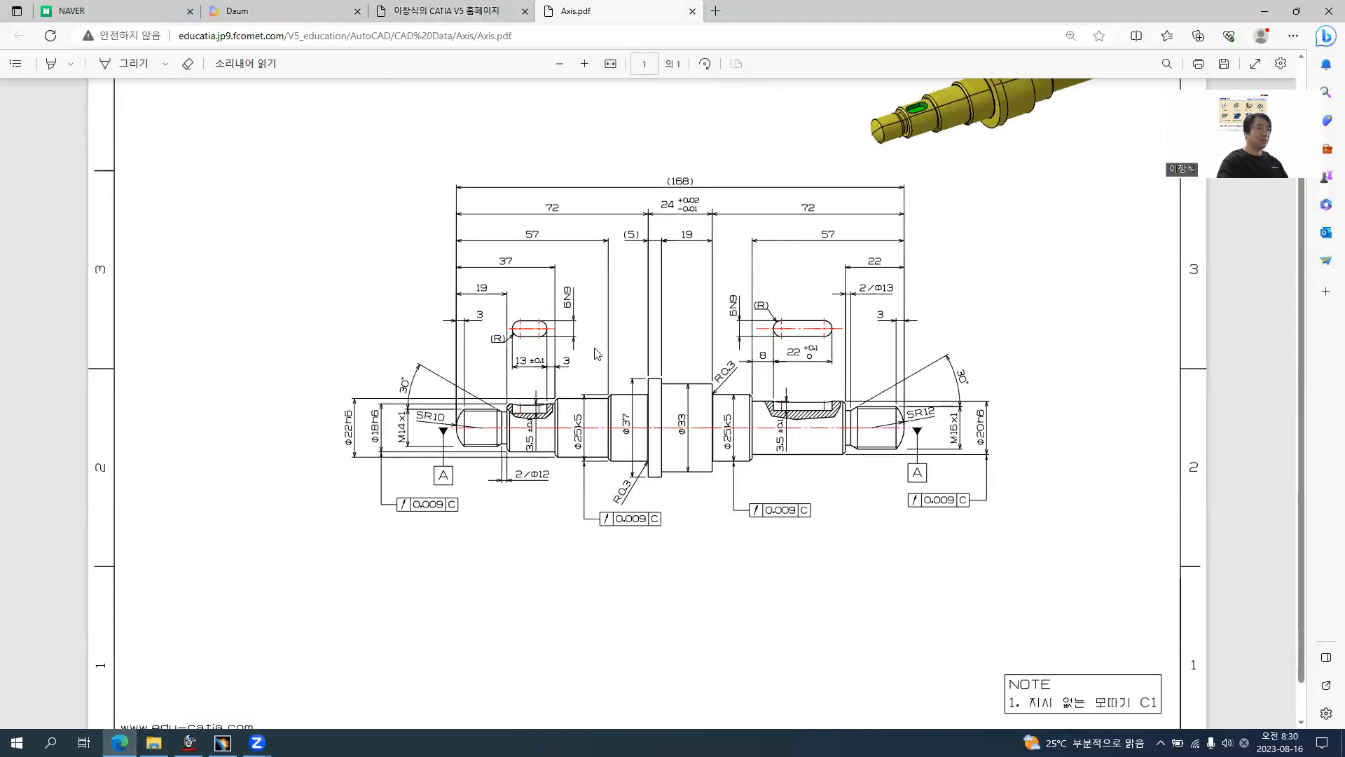
scroll(608, 406, "up", 3, "ctrl")
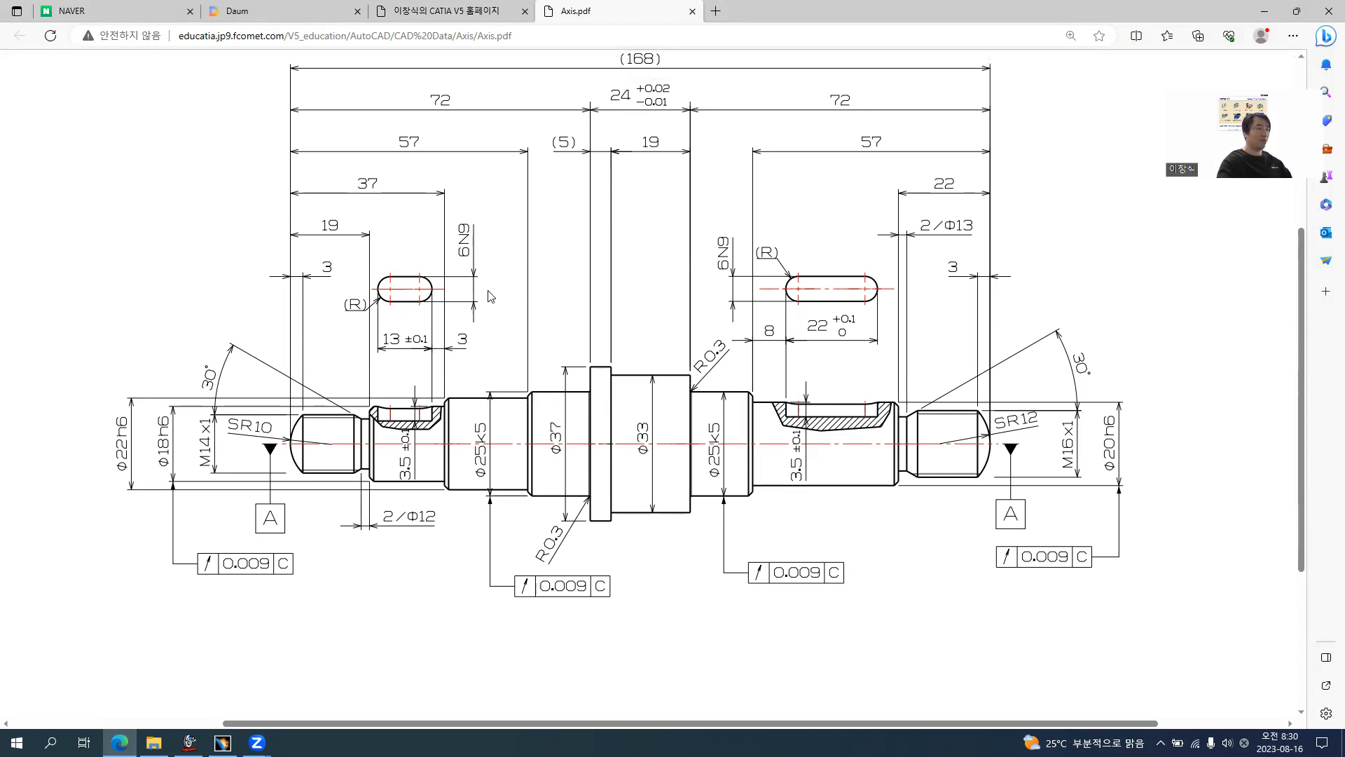
scroll(807, 309, "down", 3, "ctrl")
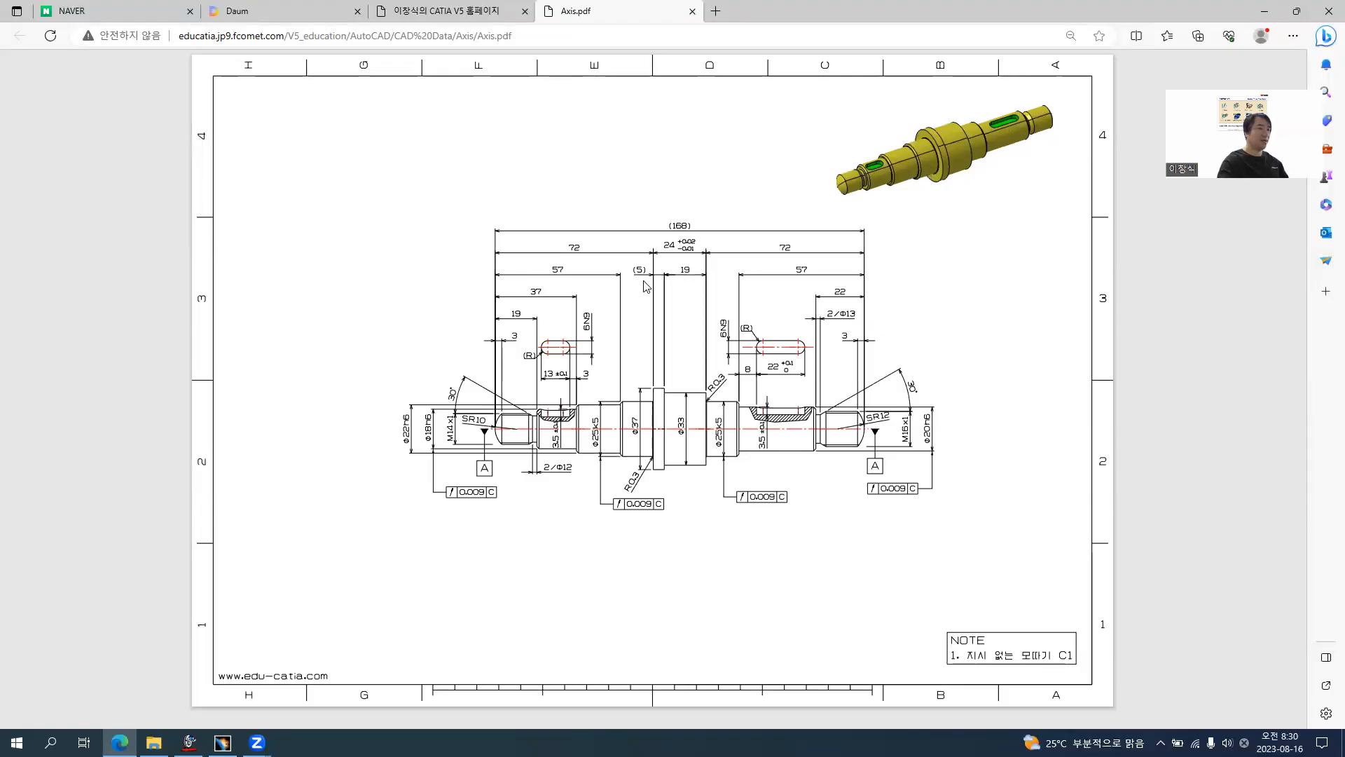
scroll(645, 285, "up", 2, "ctrl")
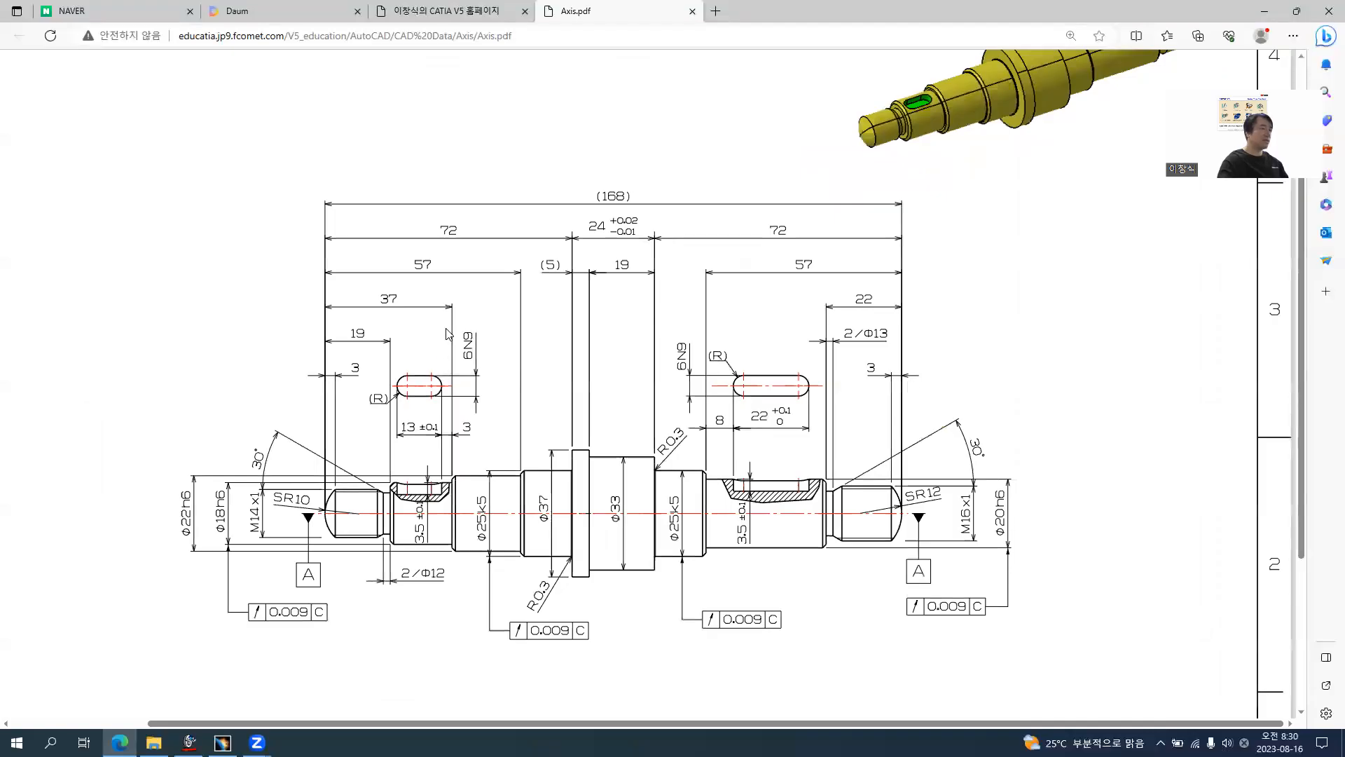
- Return to the shaft part in CATIA and create a new Drafting document with an empty A4 ISO sheet at 1:1 scale
key("alt+Tab")
key("alt+Tab")
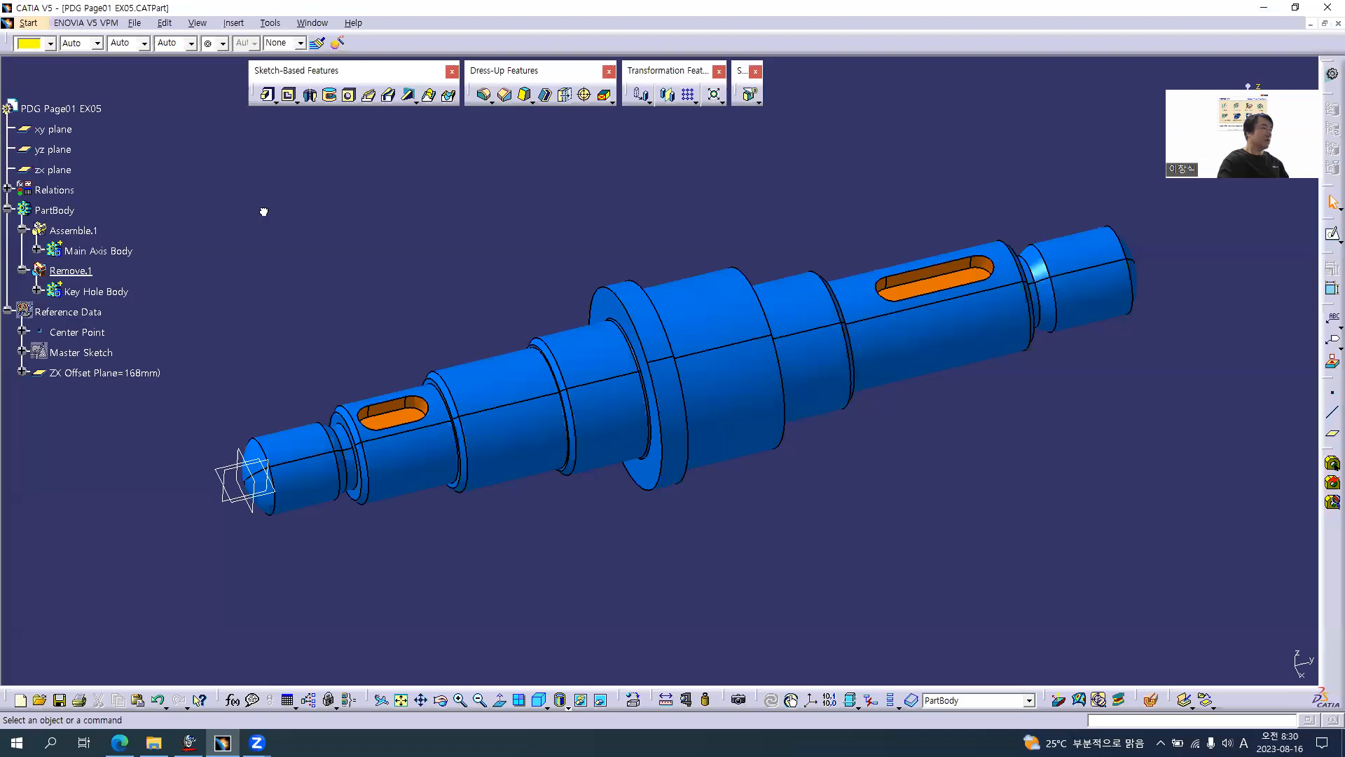
left_click(28, 23)
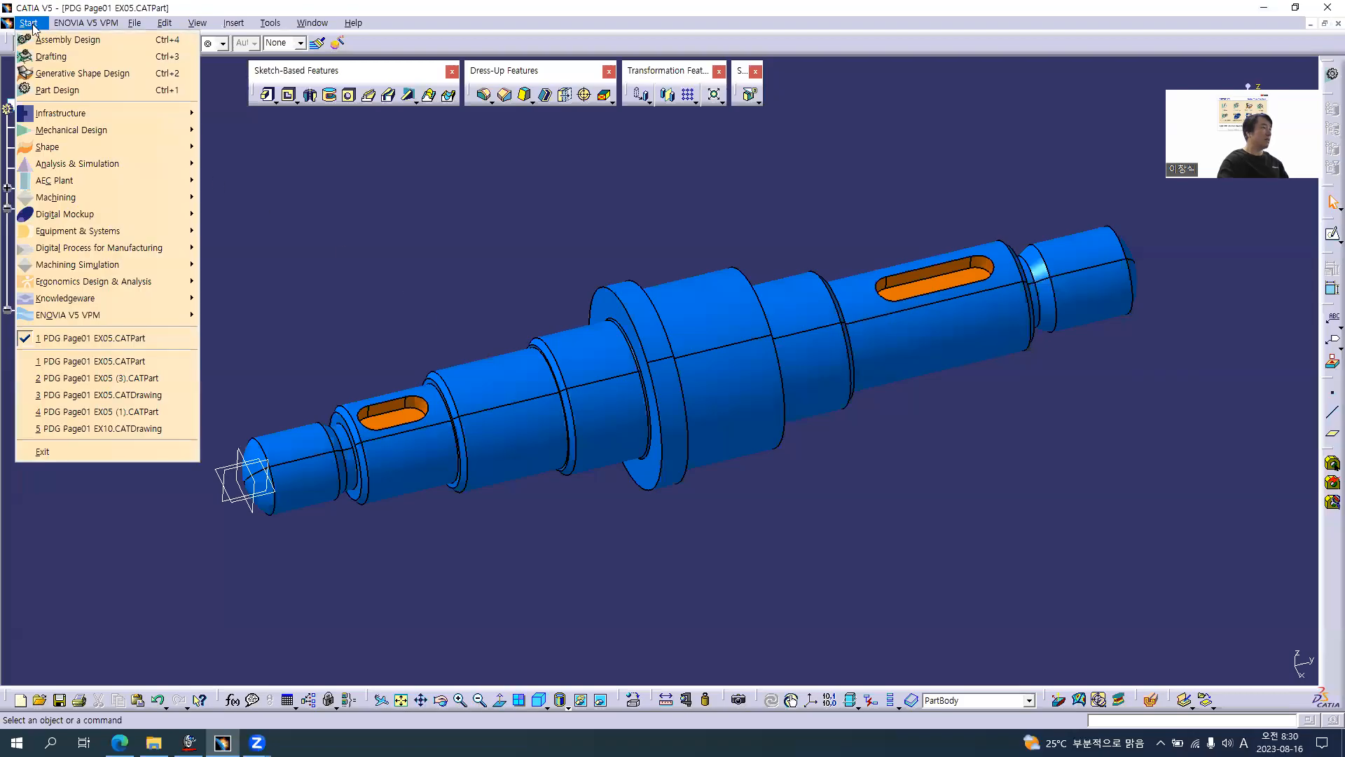
mouse_move(109, 135)
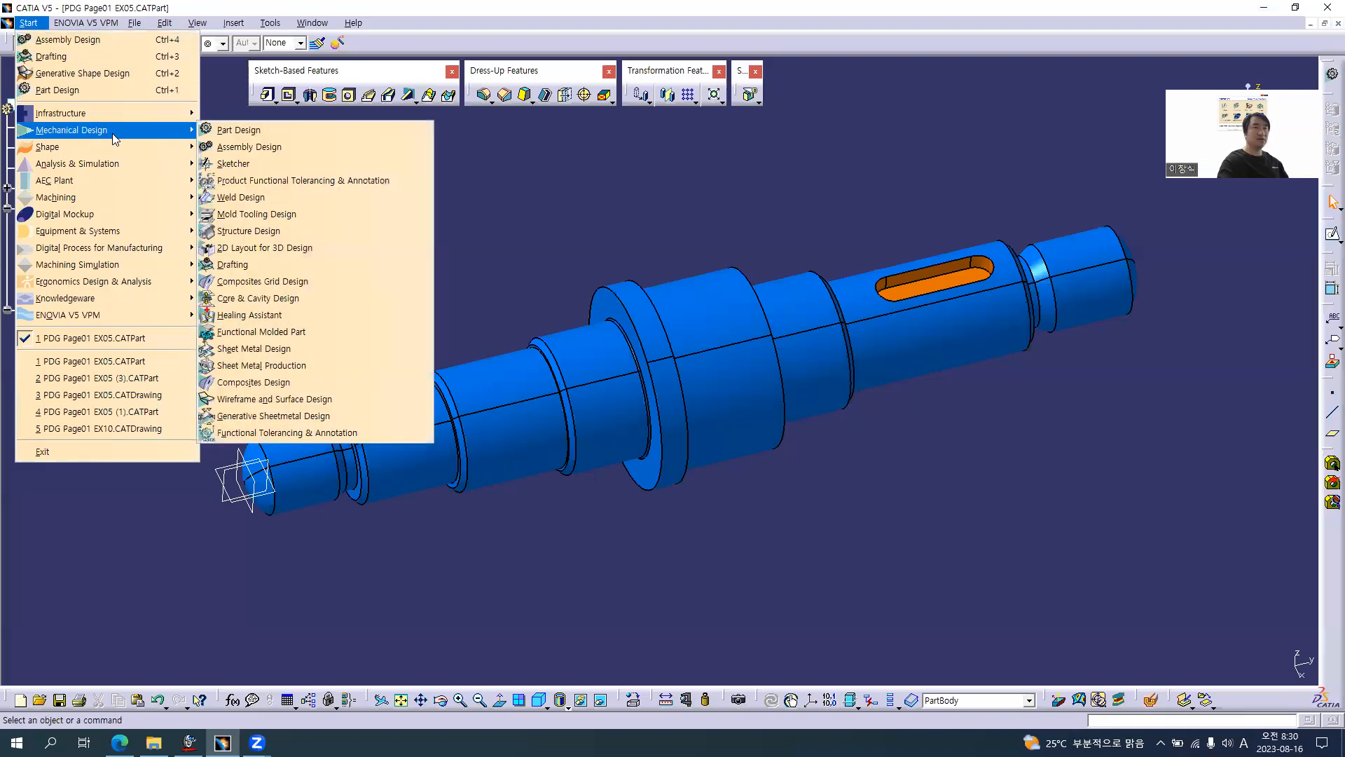
left_click(303, 264)
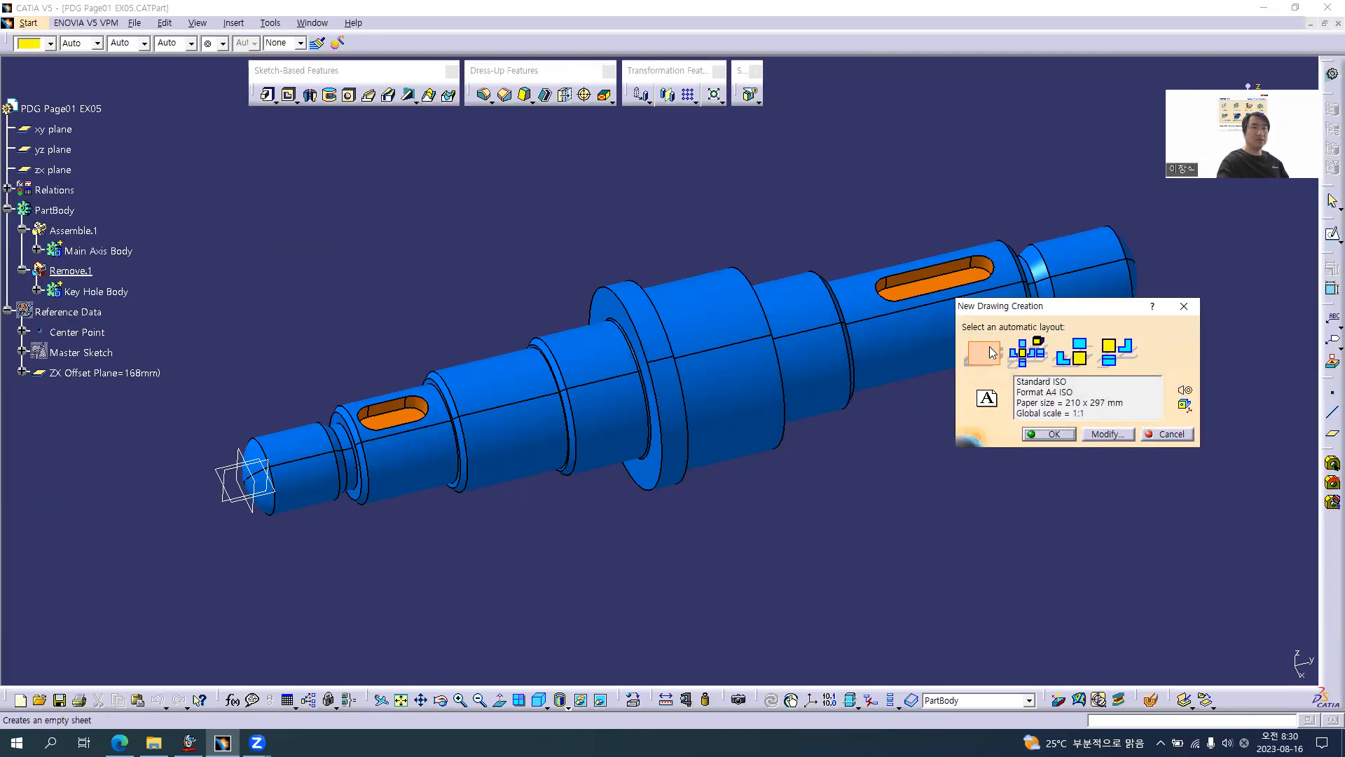
left_click(1058, 434)
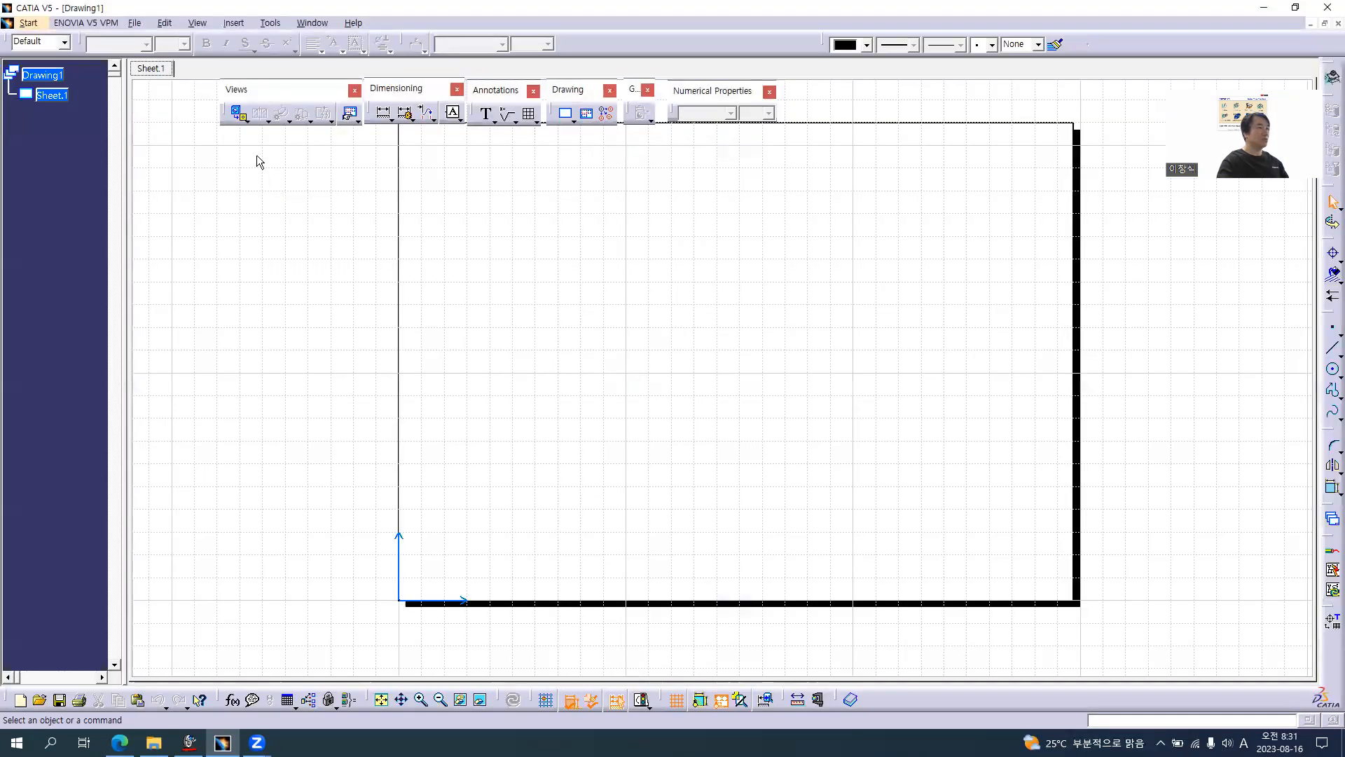
- Generate a front view of the PDG Page01 EX05 shaft on the sheet, using the yz plane as the reference
left_click(237, 112)
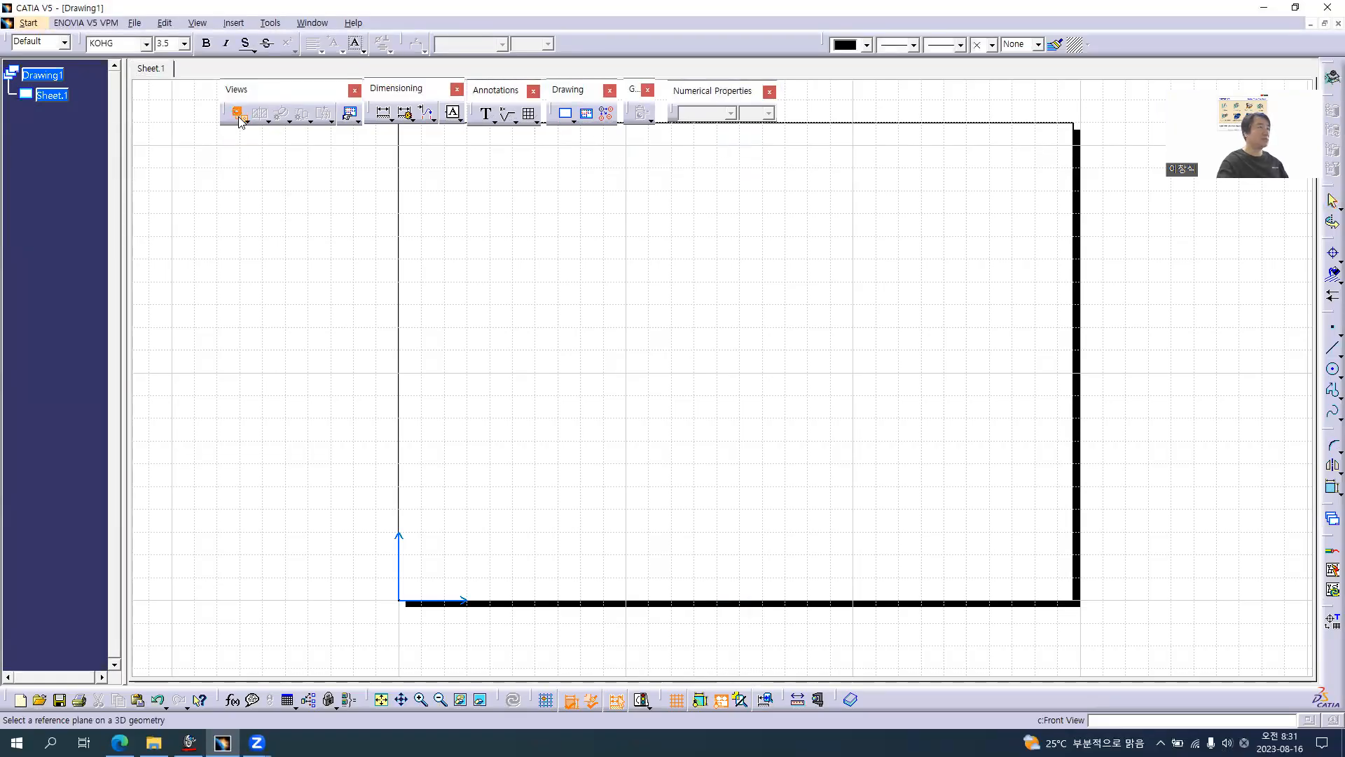
left_click(314, 23)
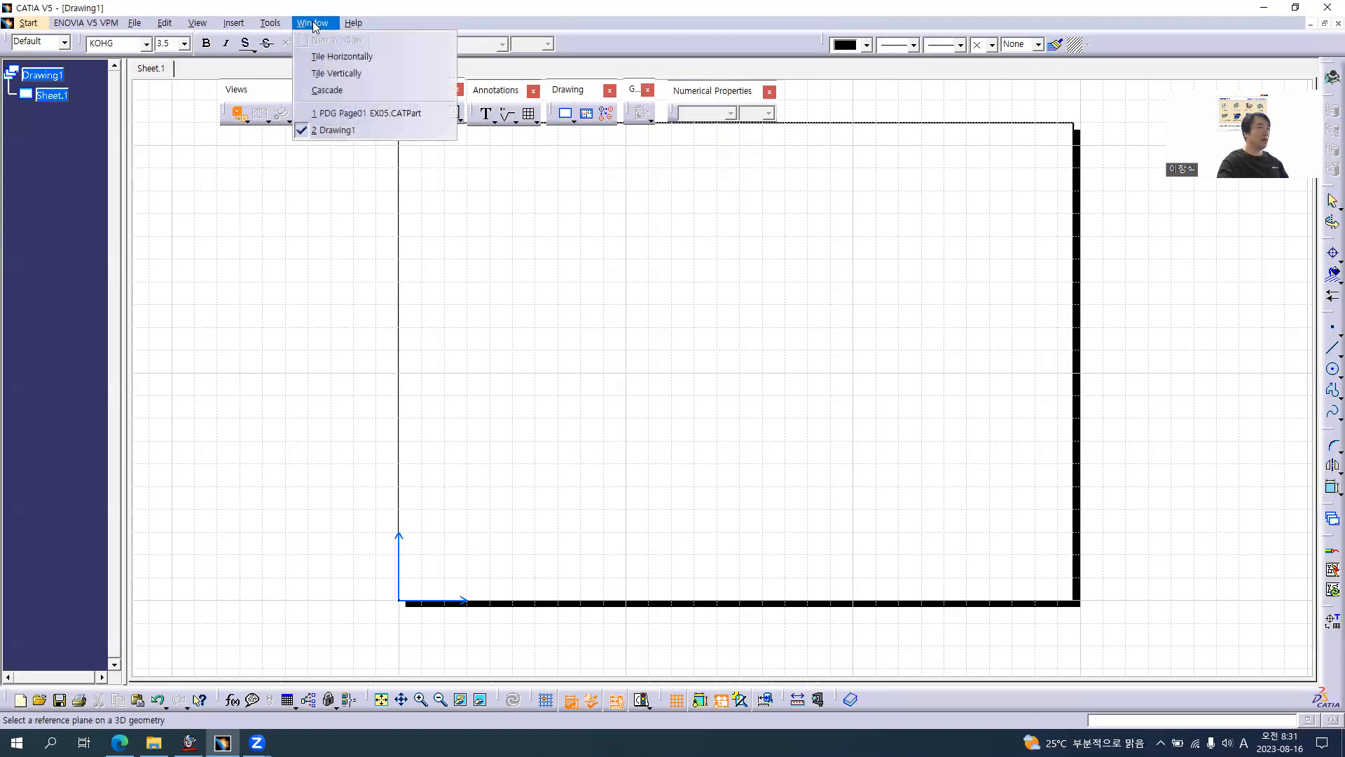
left_click(353, 113)
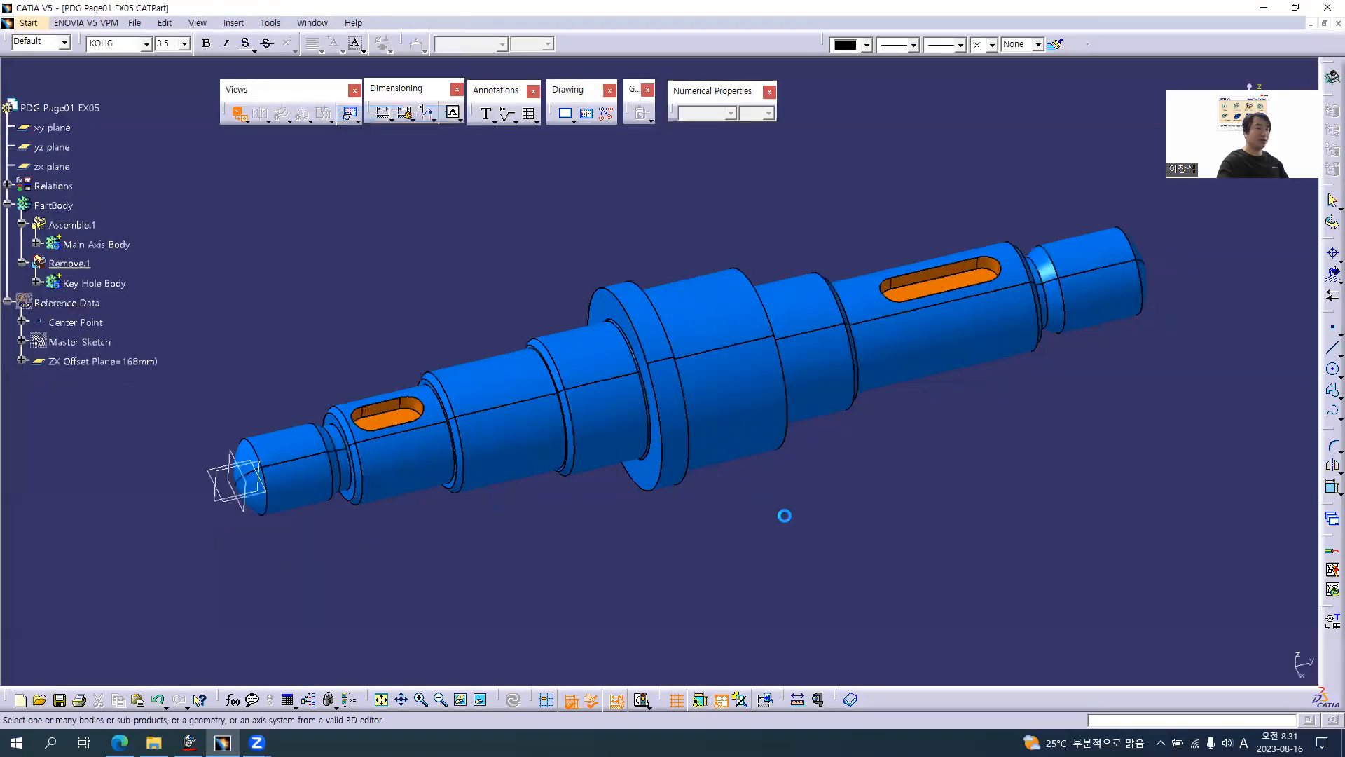
middle_click_drag(771, 544, 648, 339)
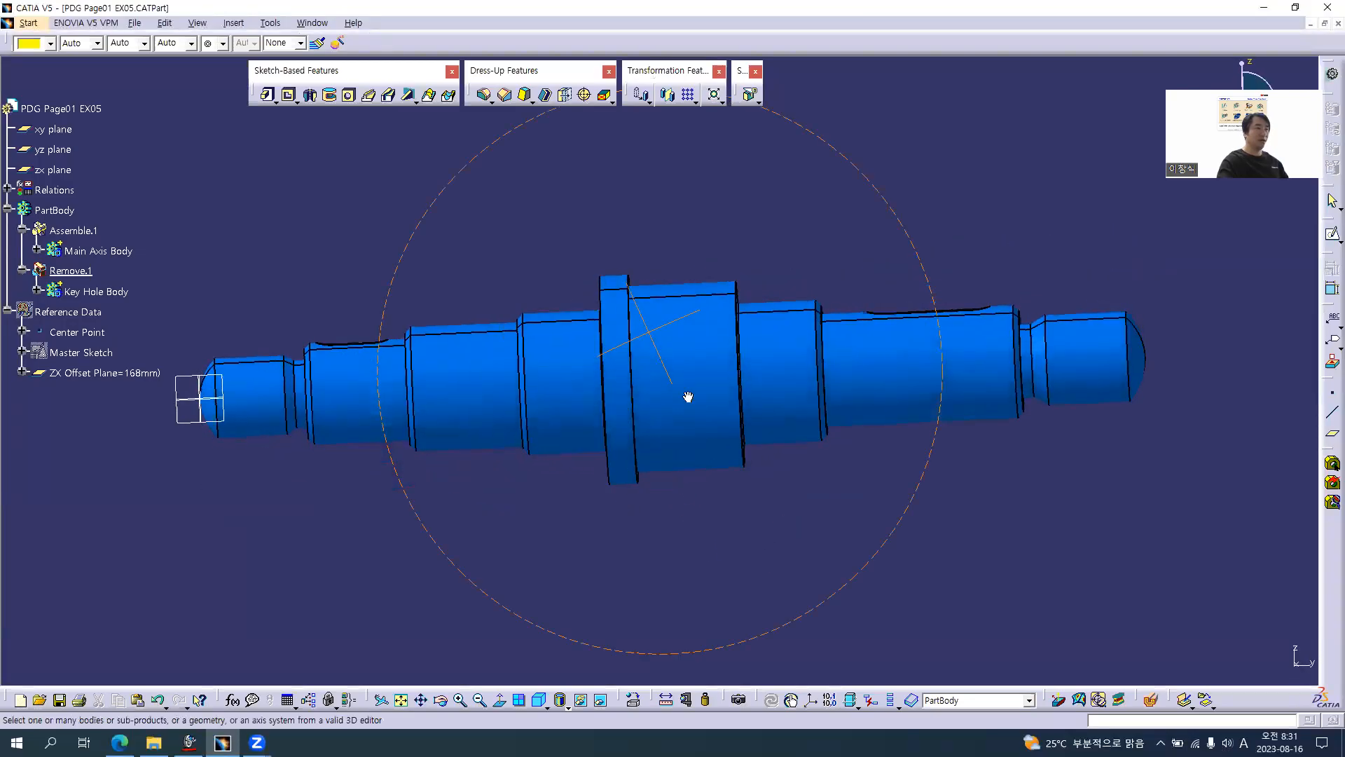
middle_click_drag(1043, 464, 1044, 480)
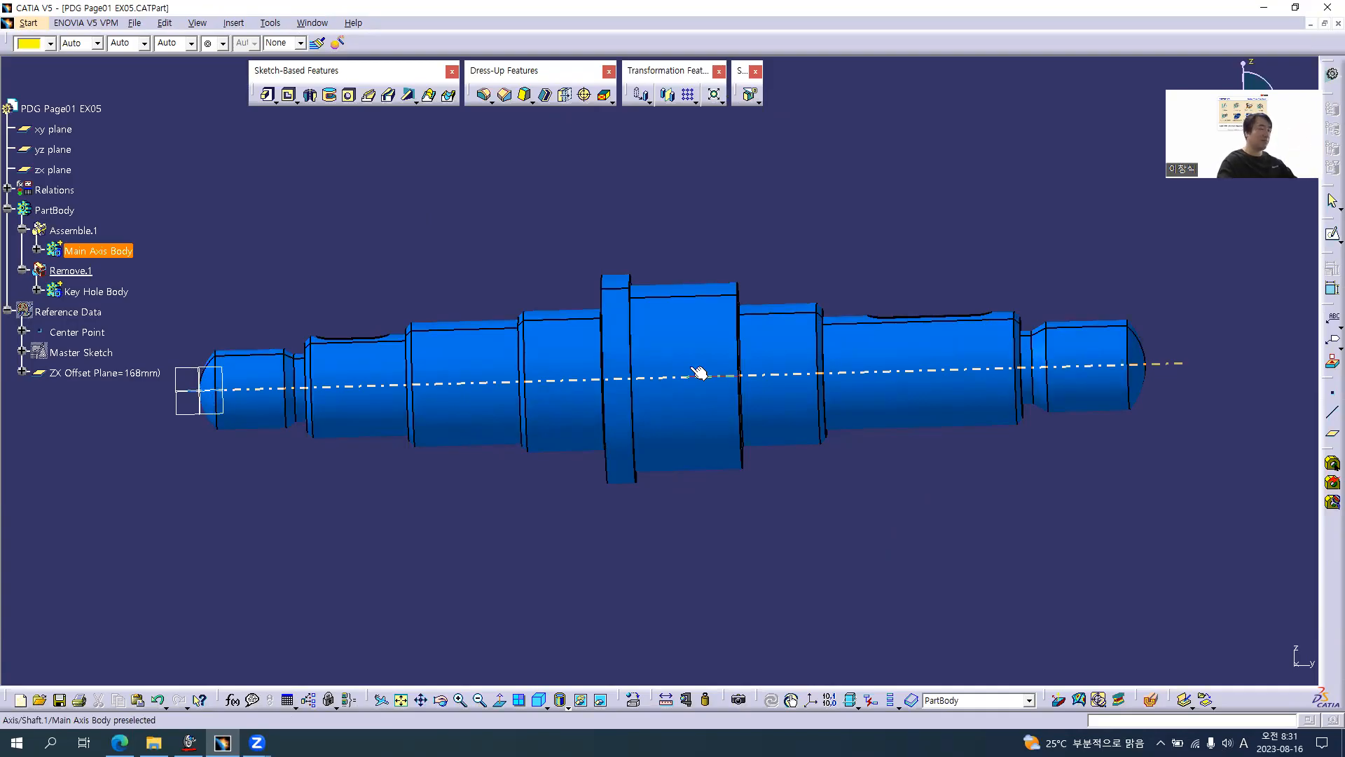
middle_click_drag(516, 462, 847, 387)
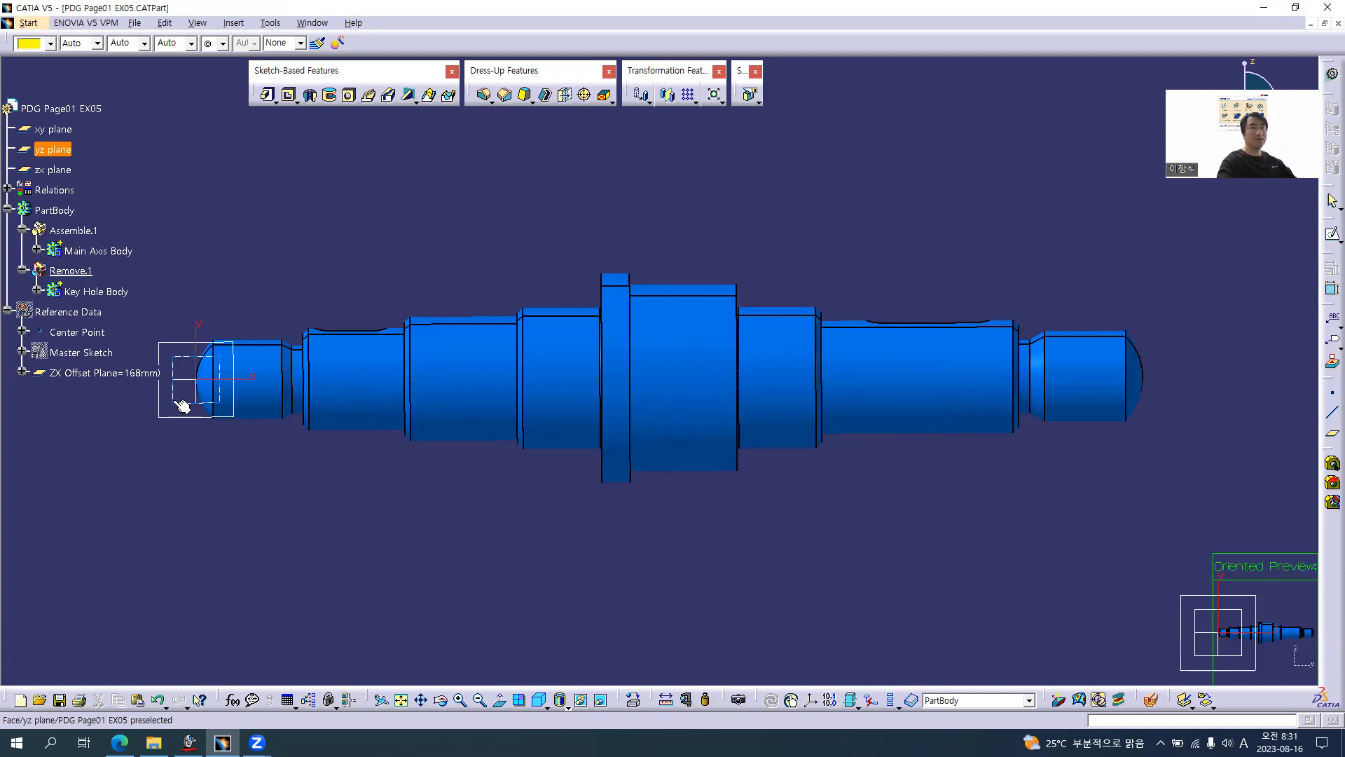
left_click(182, 405)
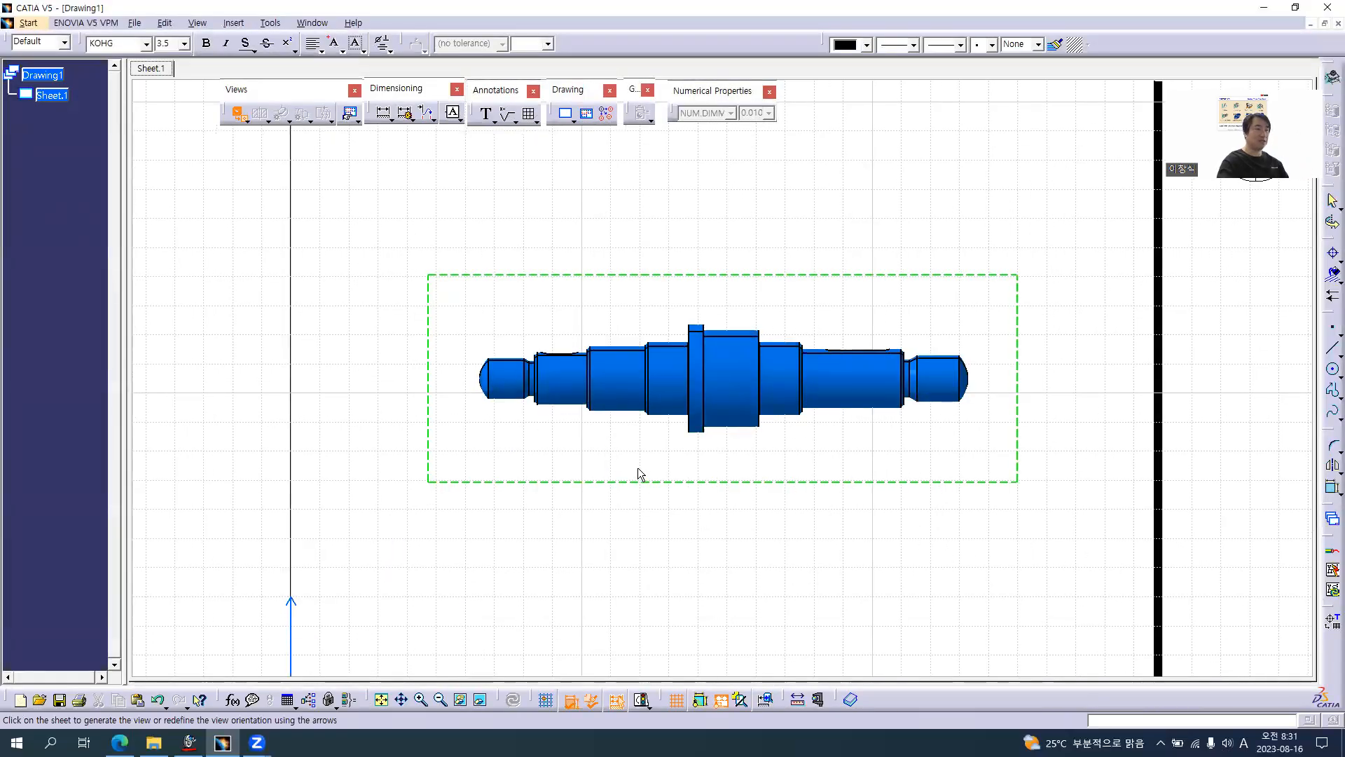
left_click(864, 541)
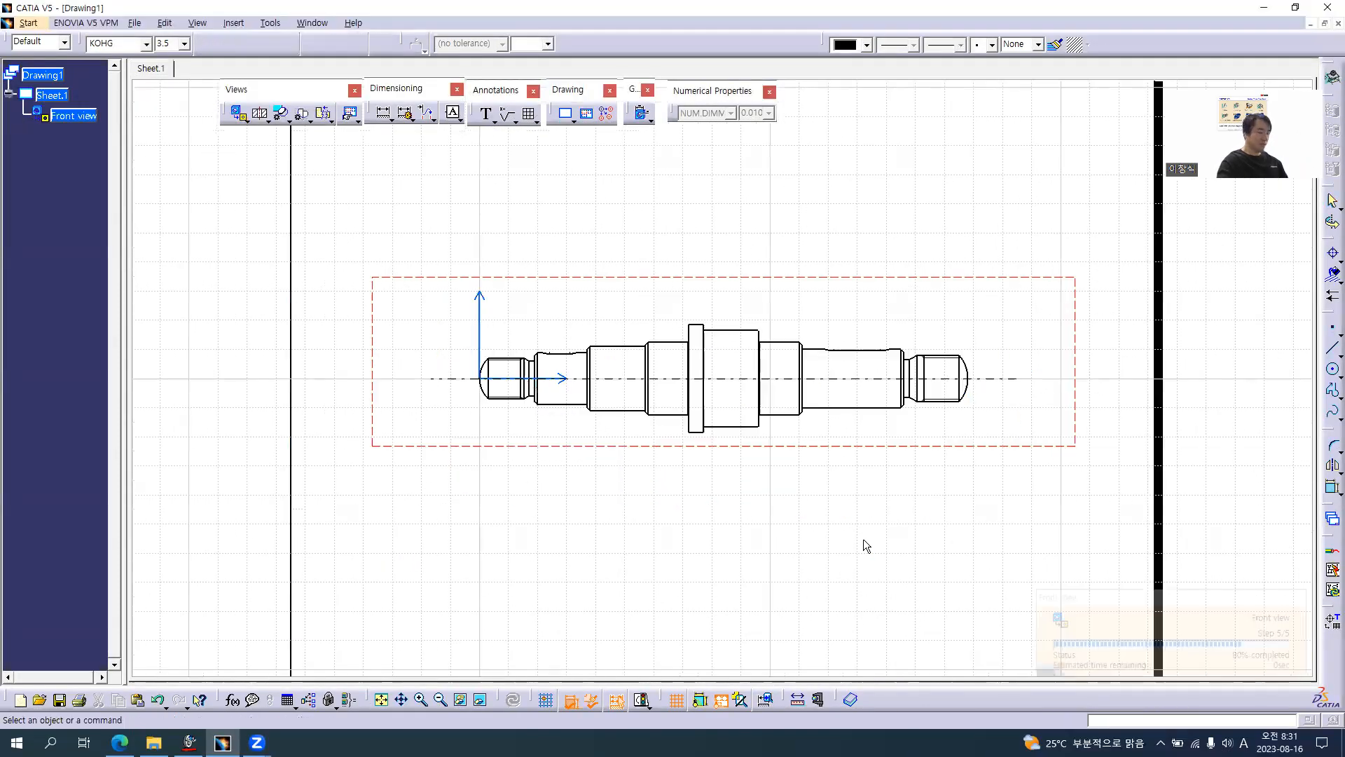
- Check the sheet layout against the reference PDF and set Sheet.1 to A3 ISO format with third angle standard projection
mouse_move(784, 517)
middle_mouse_down()
mouse_move(786, 564)
mouse_move(786, 527)
middle_mouse_up()
key("alt+Tab")
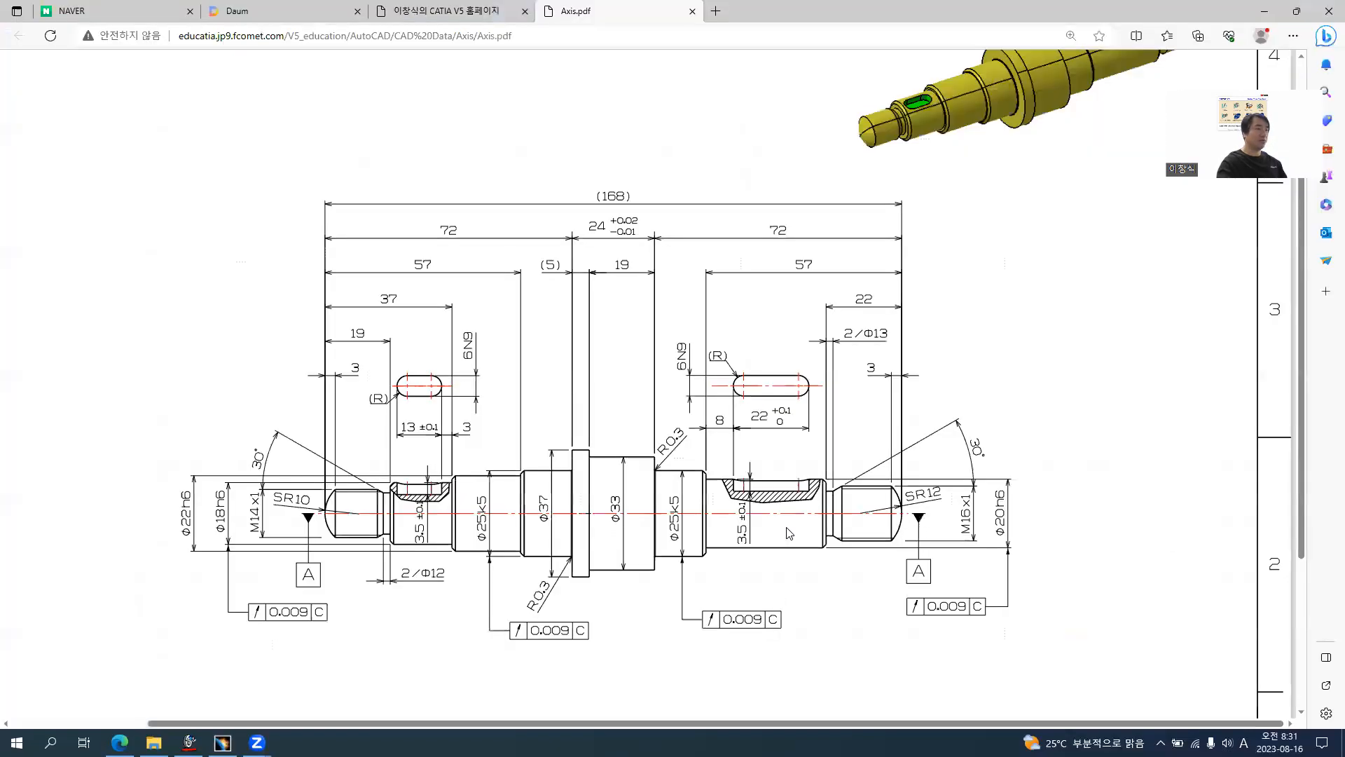
scroll(790, 533, "up", 1, "ctrl")
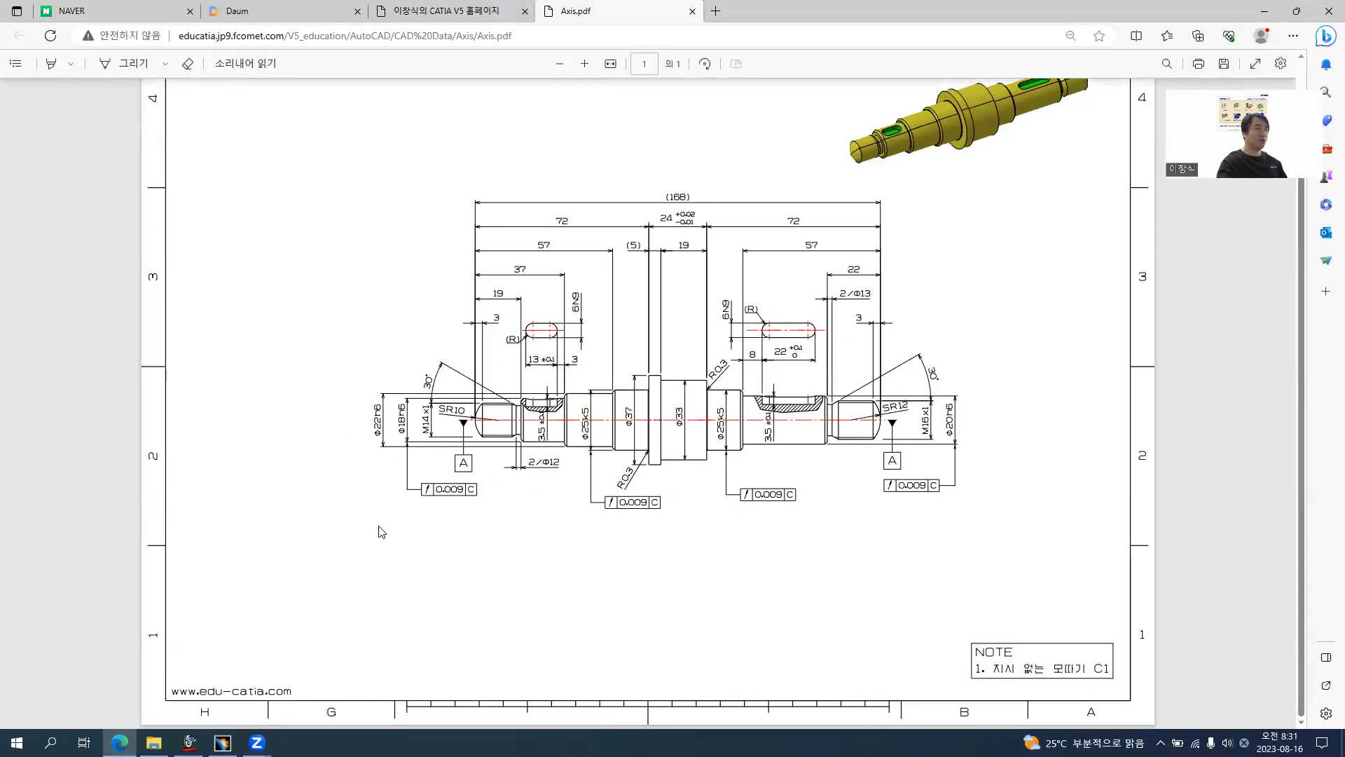
key("alt+Tab")
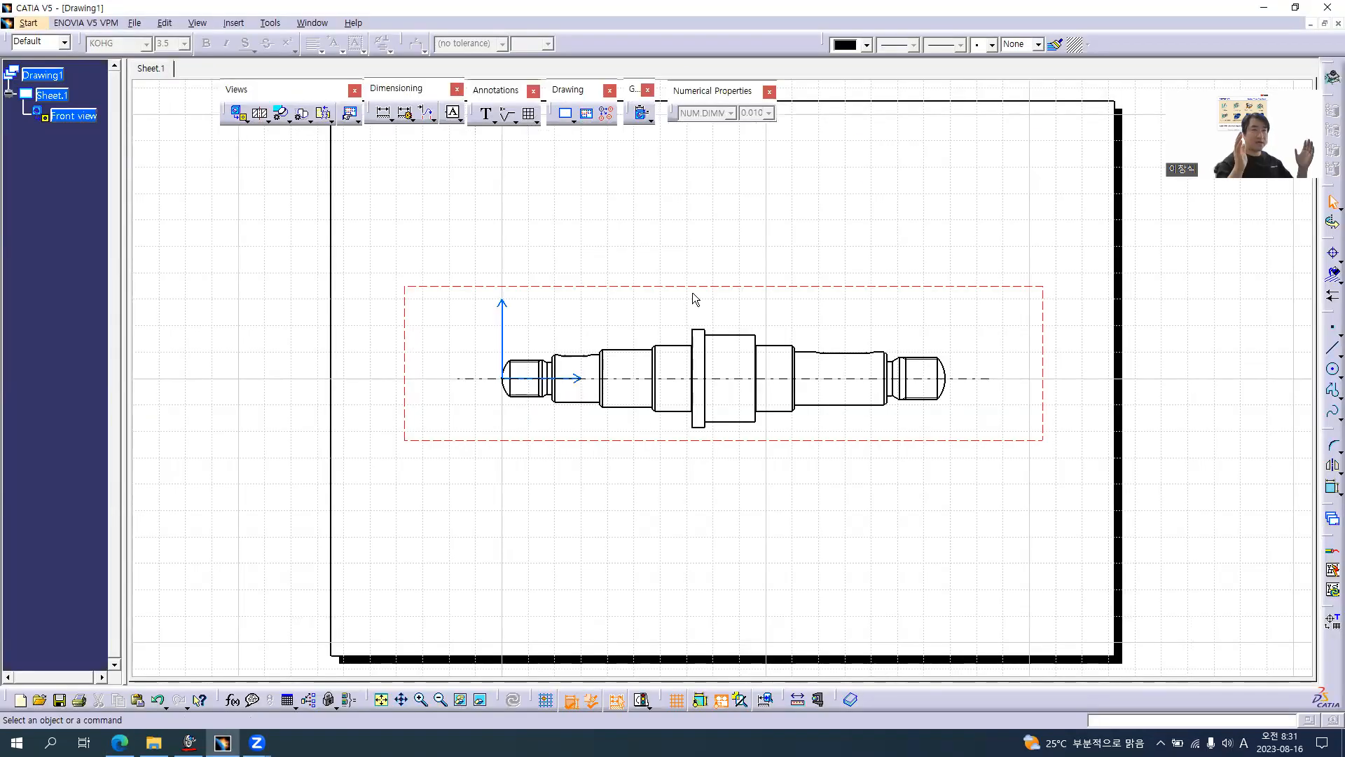
left_click(52, 95)
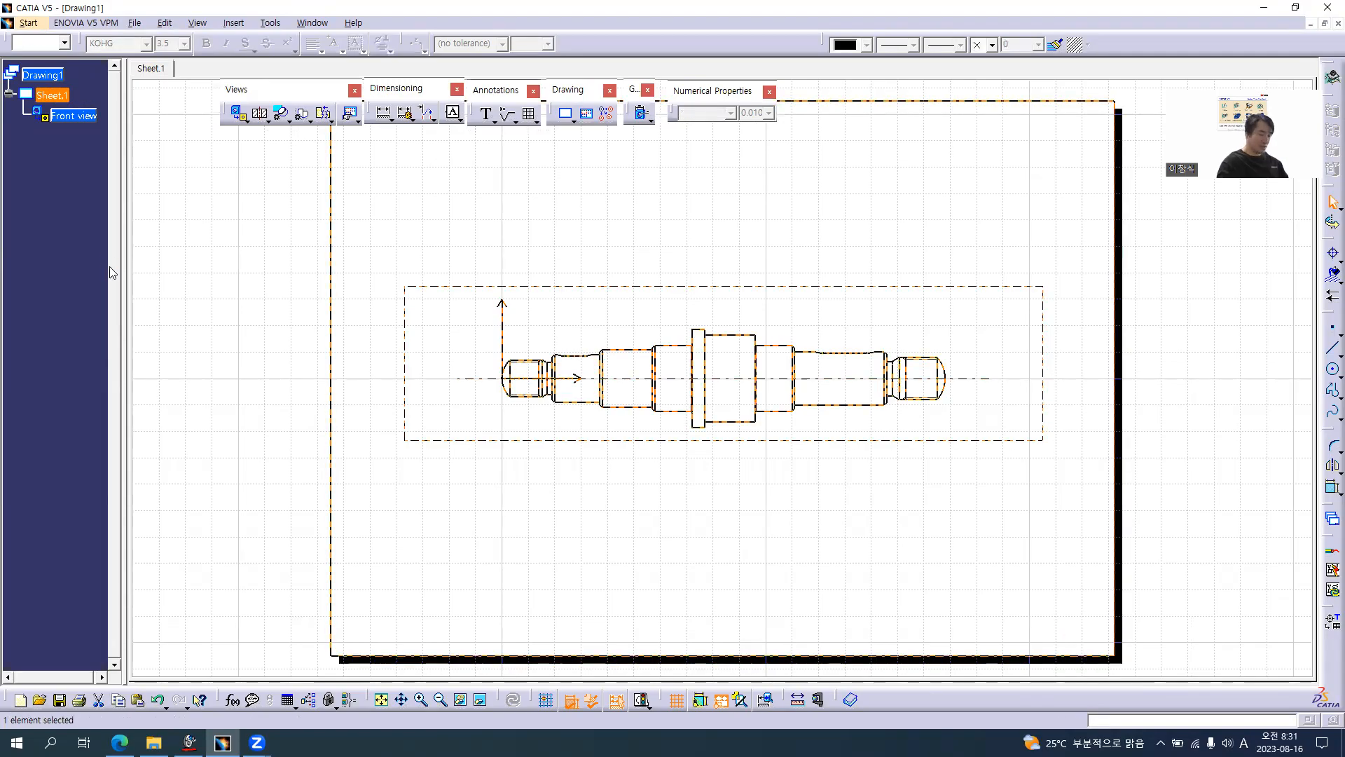
key("alt+Return")
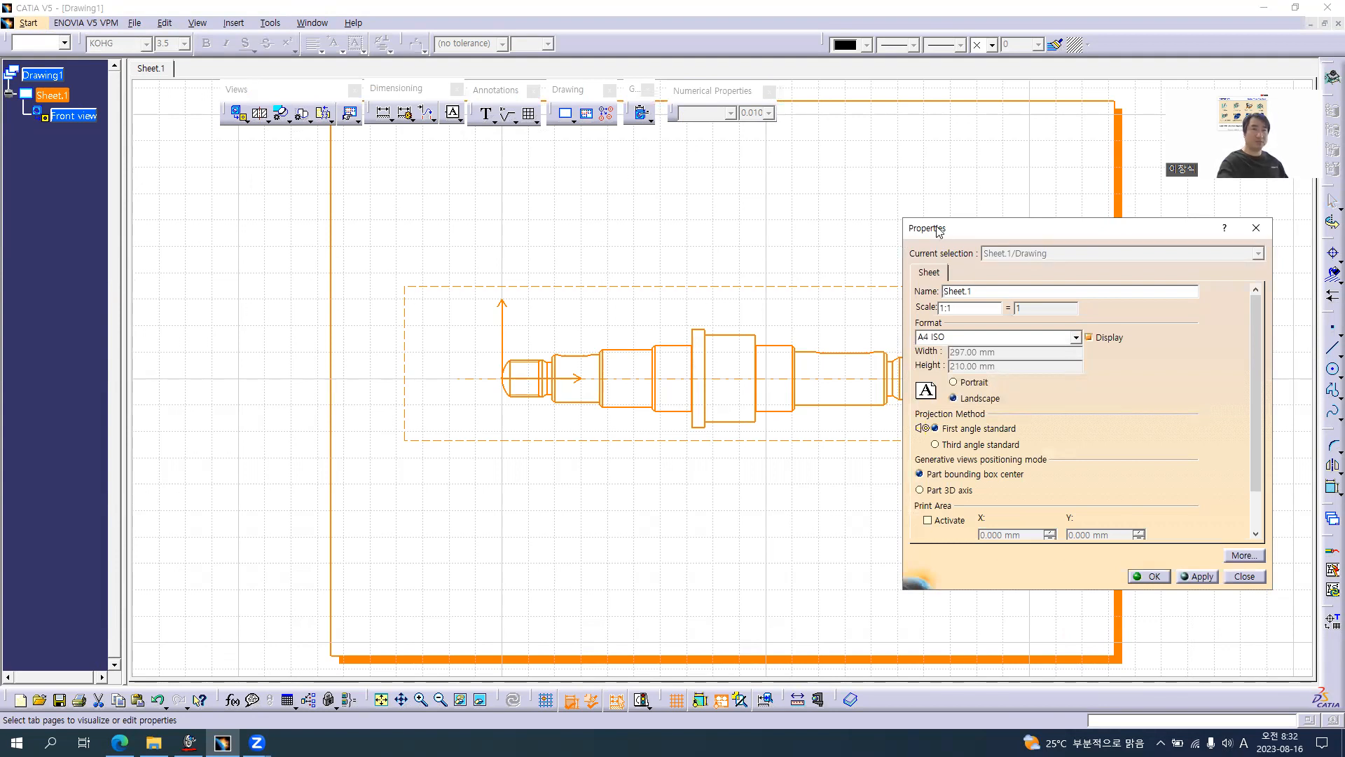
left_click(1075, 337)
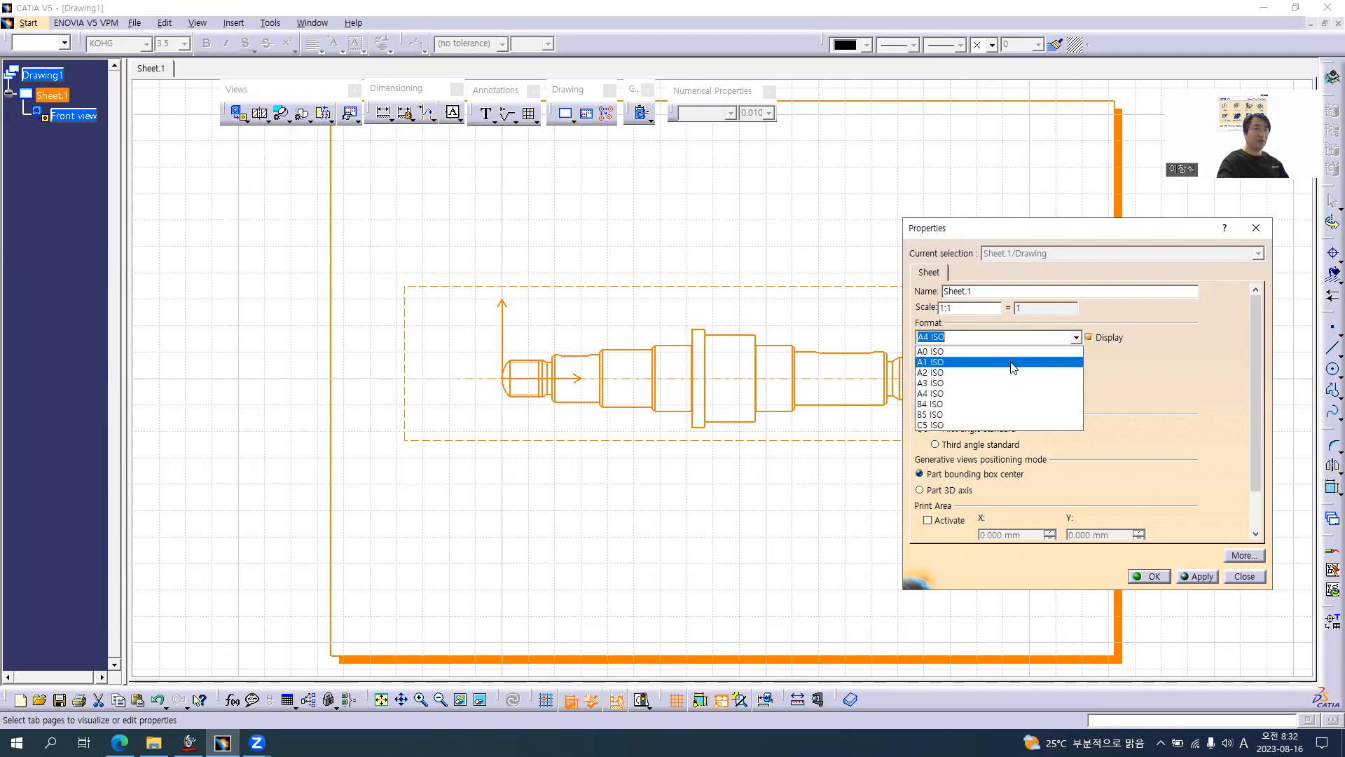
left_click(936, 383)
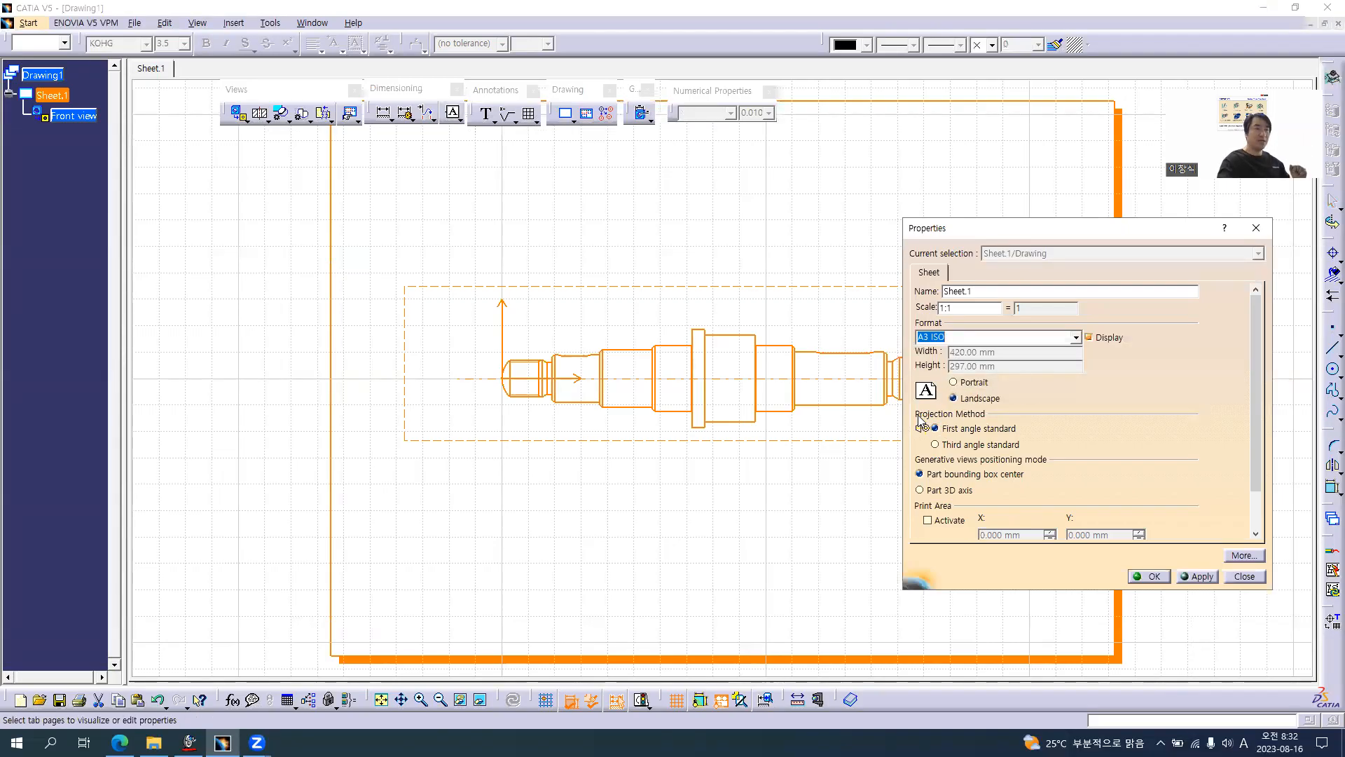
left_click(981, 444)
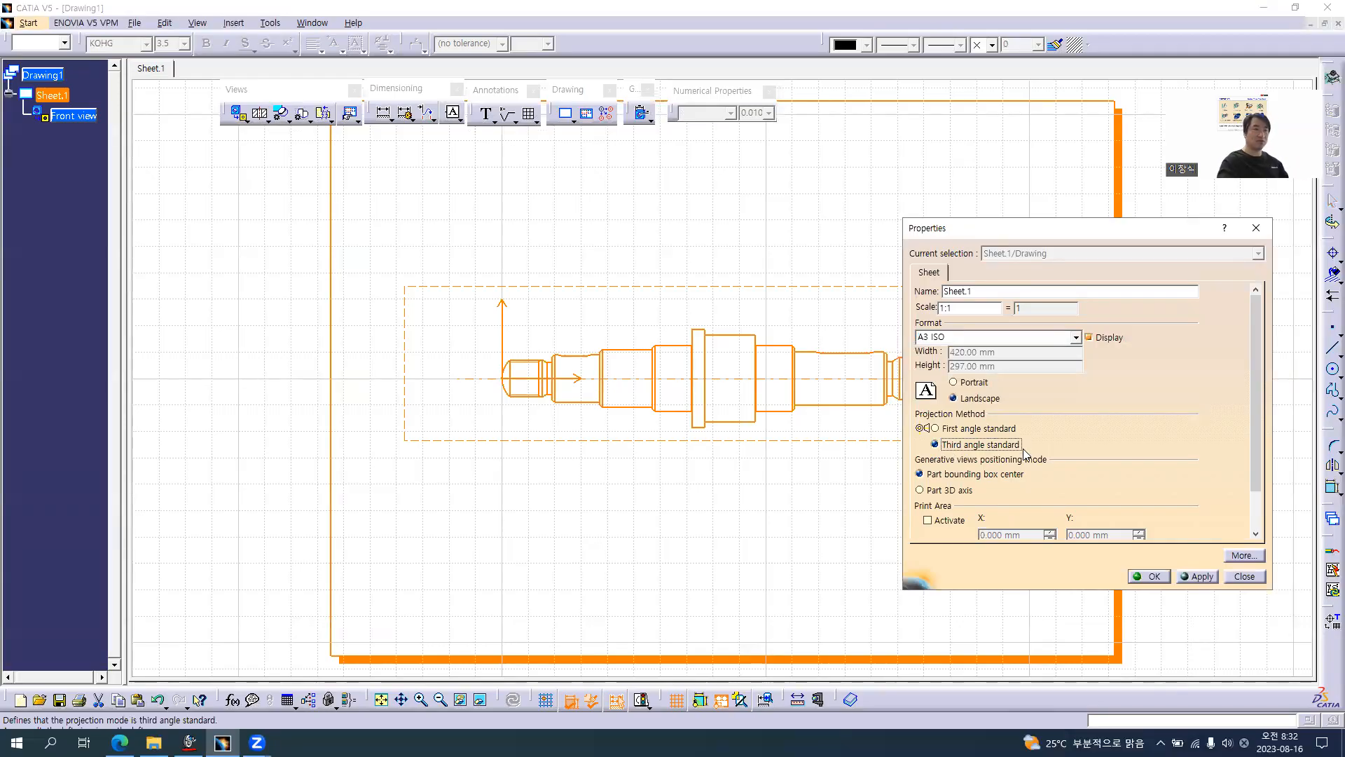
left_click(1149, 576)
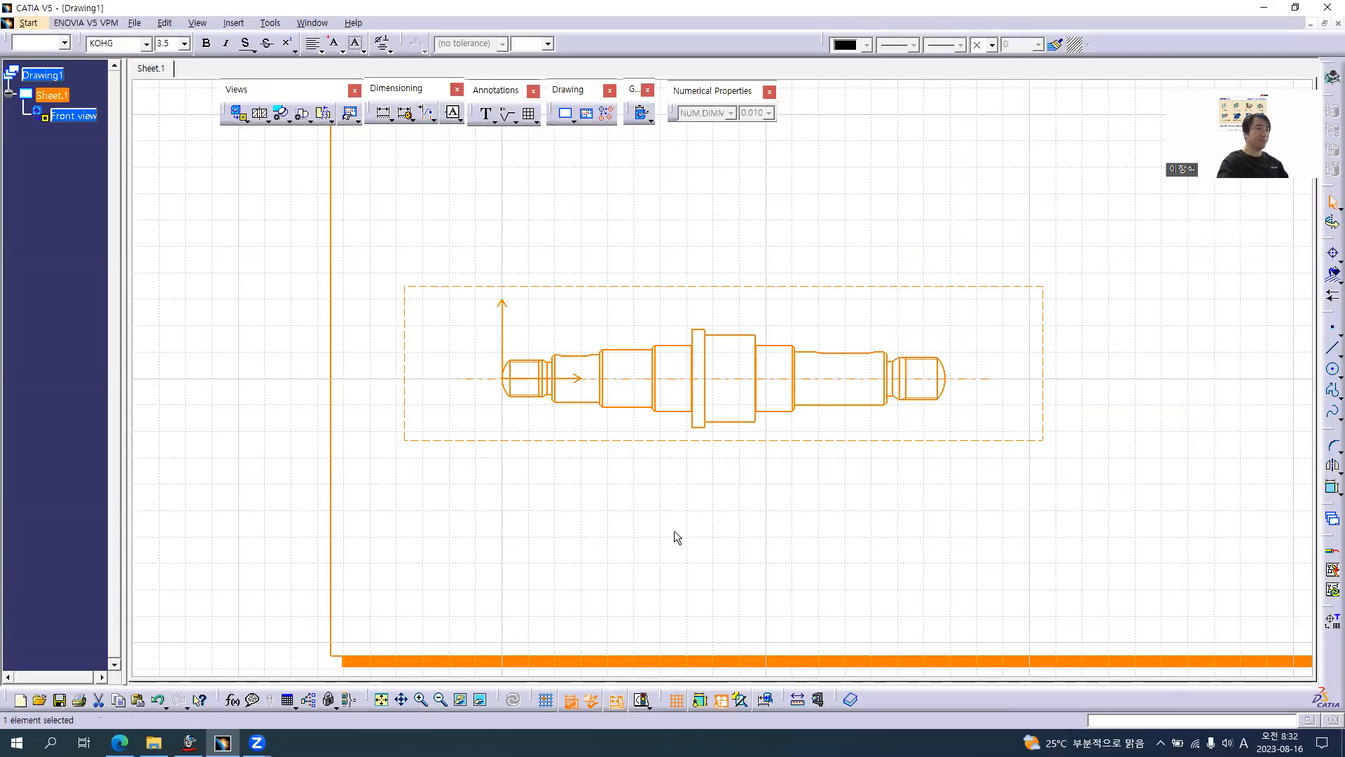
left_click(658, 526)
- Move the shaft's front view to around the middle of the A3 sheet
mouse_move(723, 472)
middle_mouse_down()
mouse_move(582, 531)
mouse_move(587, 555)
middle_mouse_up()
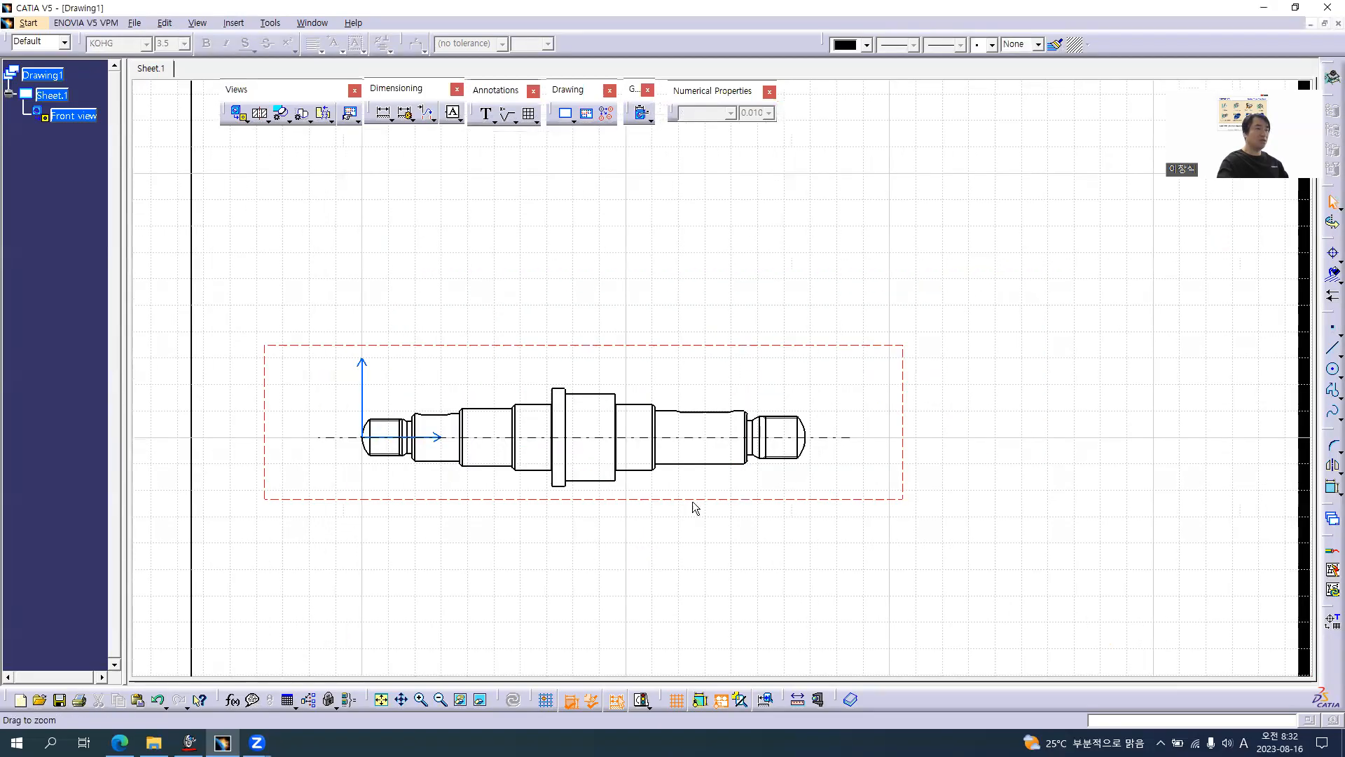
middle_click_drag(668, 511, 697, 495)
left_click_drag(705, 472, 862, 415)
middle_click_drag(808, 457, 790, 511)
middle_click_drag(715, 195, 704, 217)
middle_click_drag(697, 495, 699, 501)
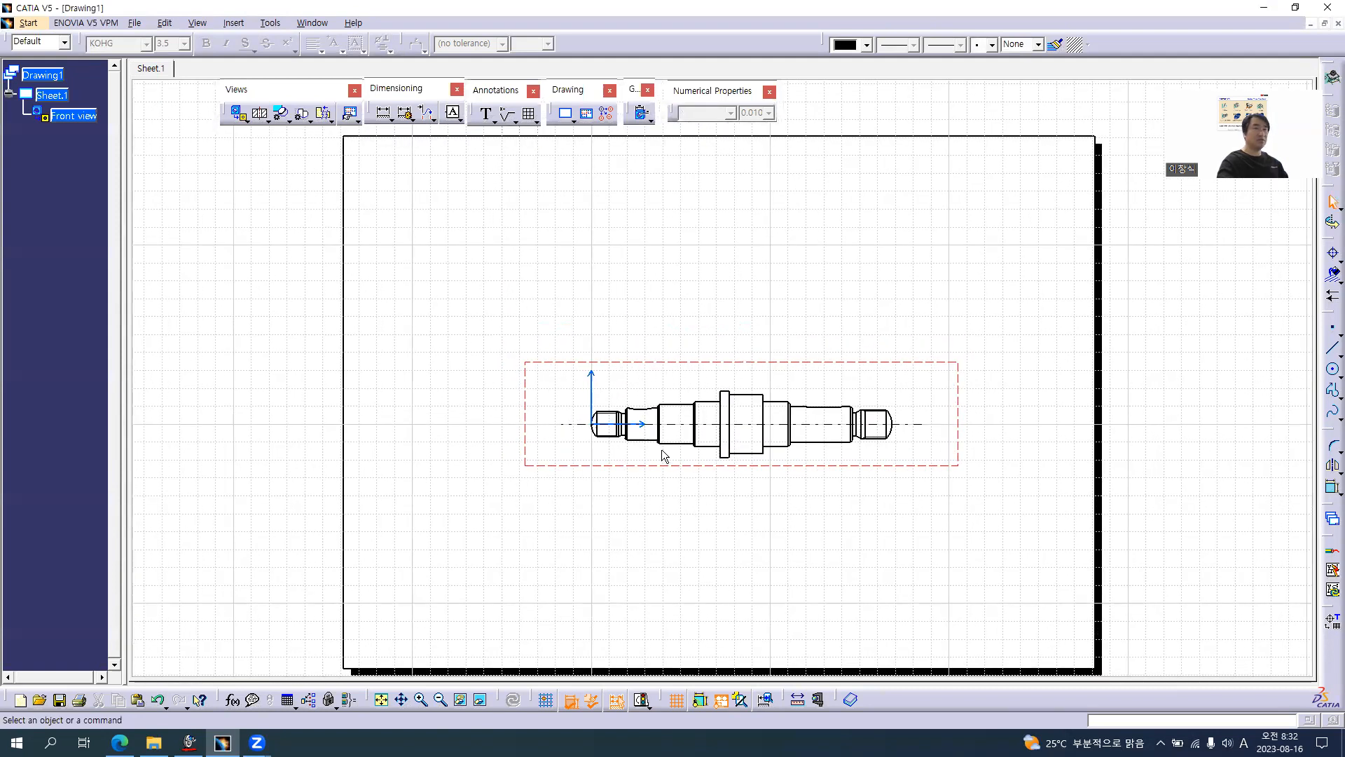
- Check the frame in the reference PDF, switch to the sheet background, and create the Drawing Titleblock PlyBook frame and title block
key("alt+Tab")
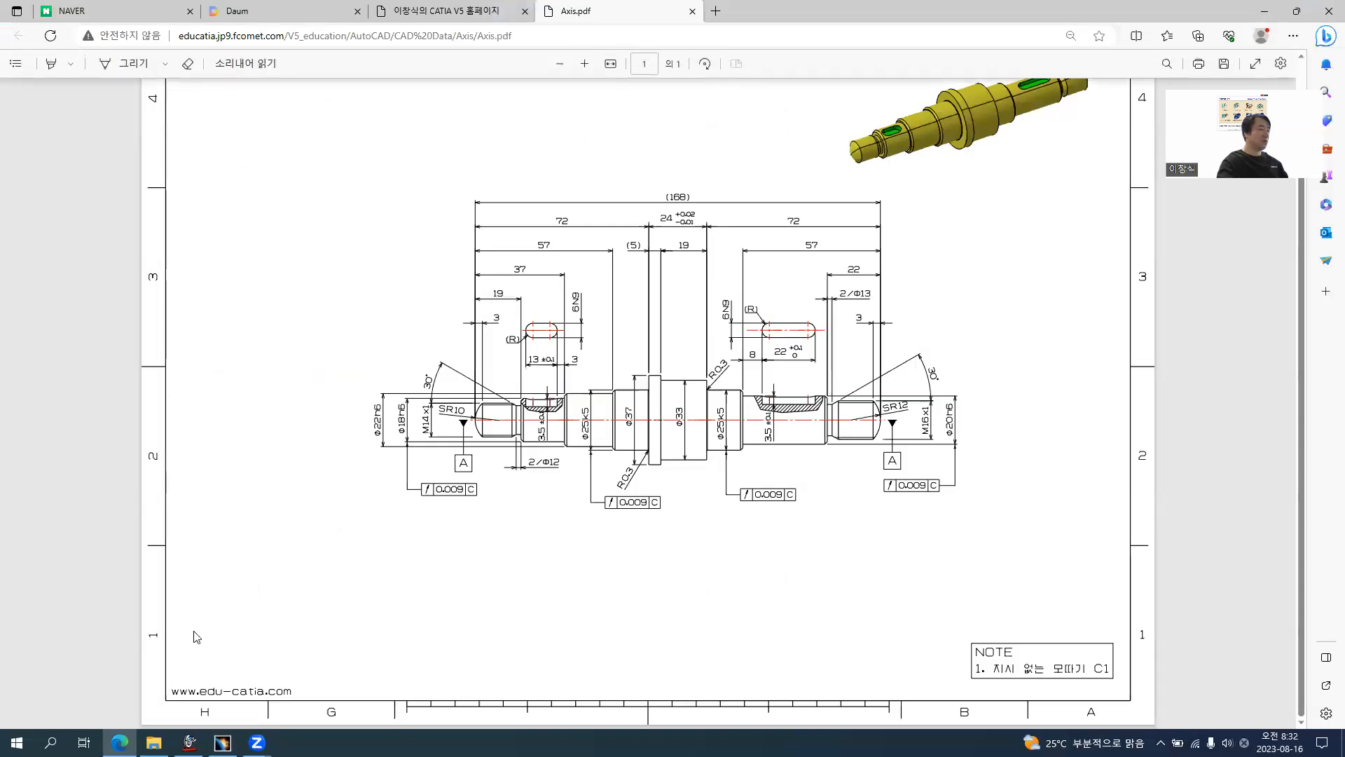
key("alt+Tab")
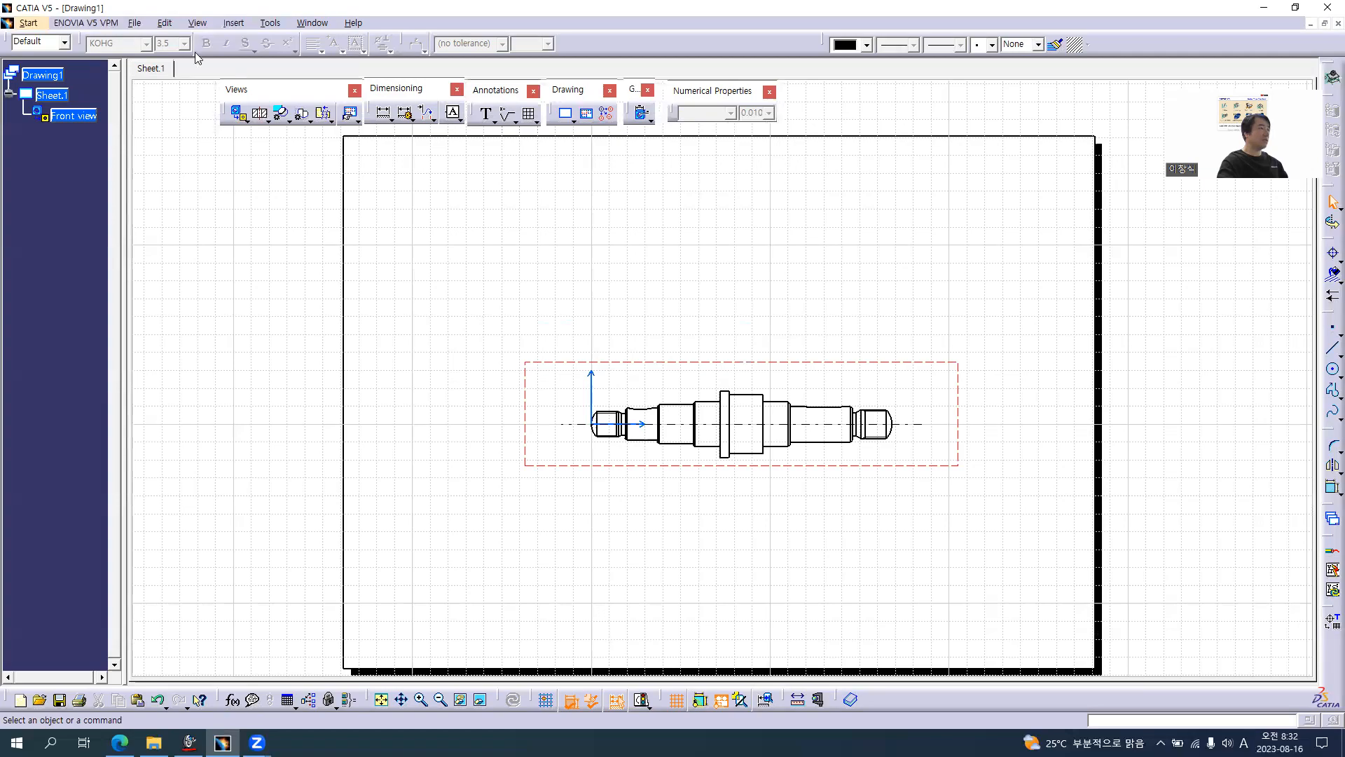
left_click(165, 23)
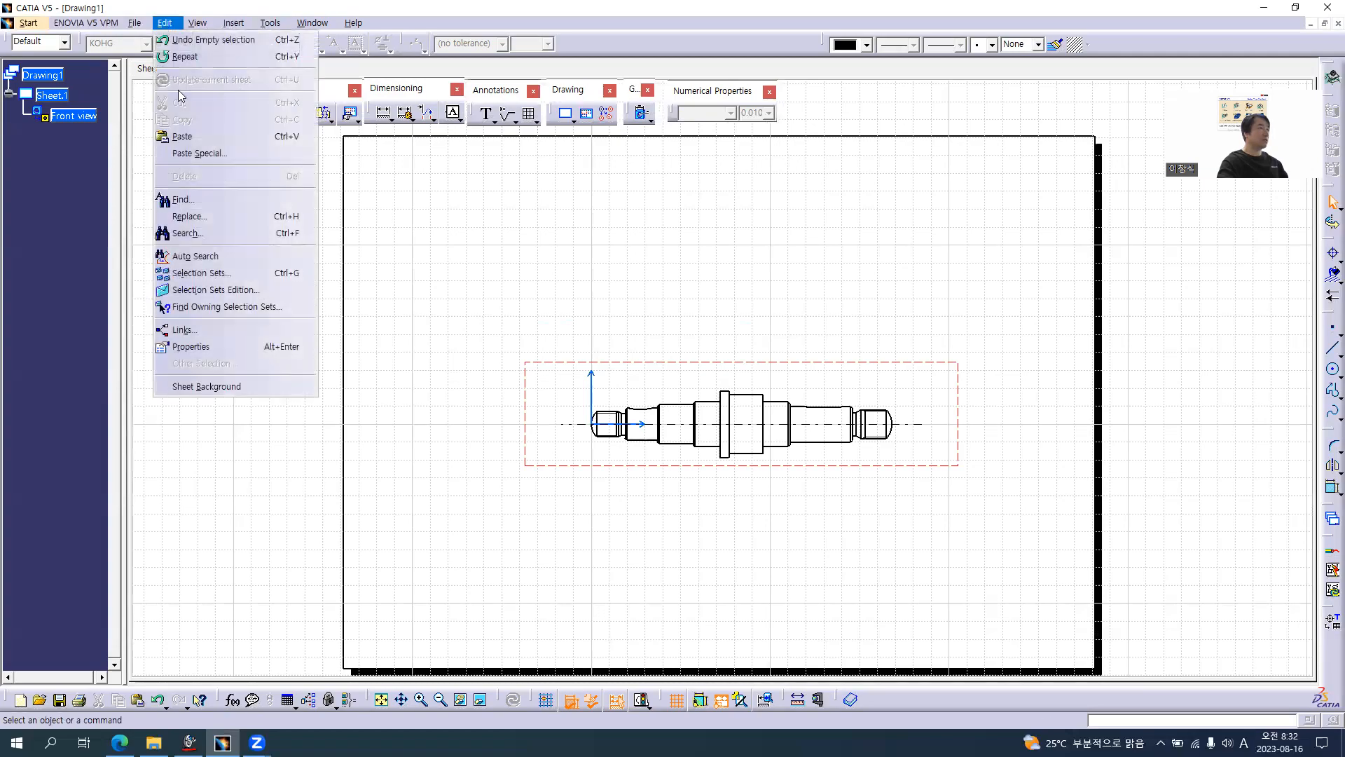
left_click(242, 387)
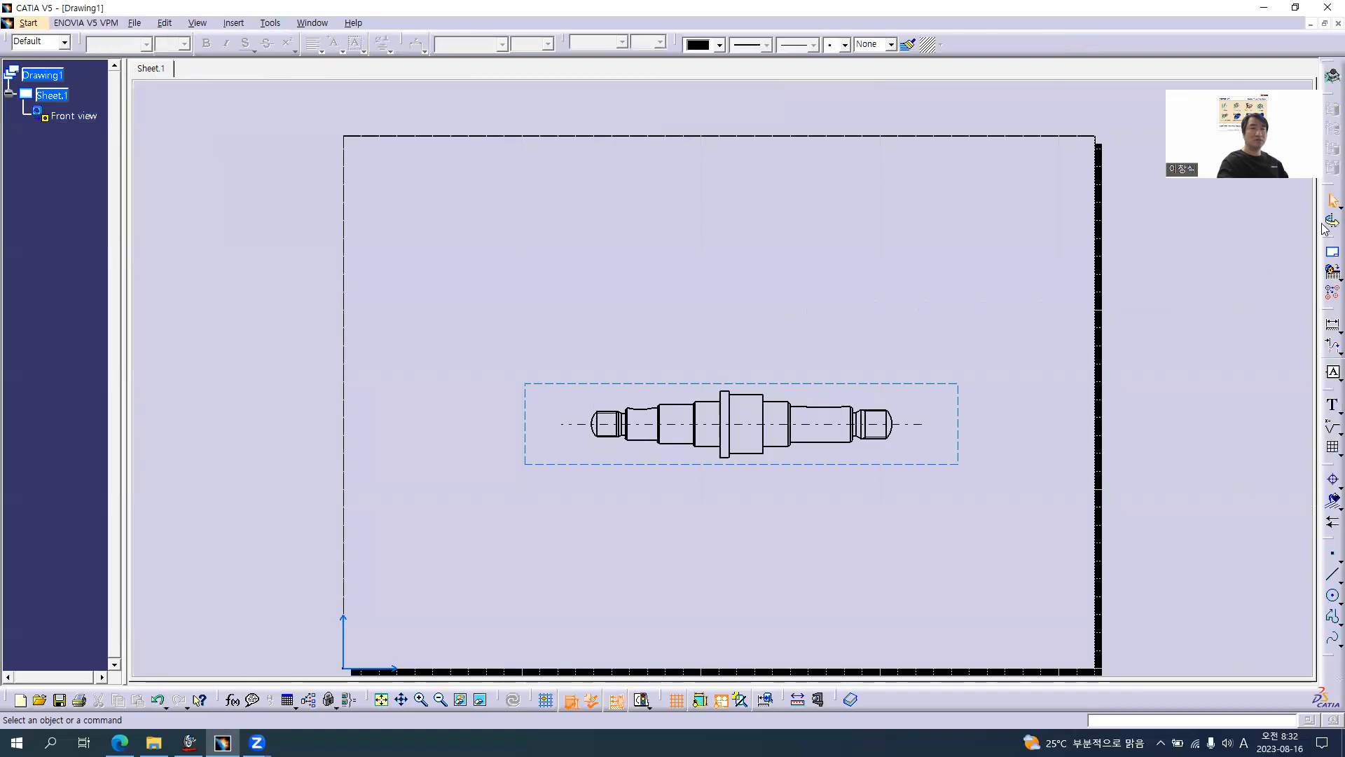
left_click(1328, 254)
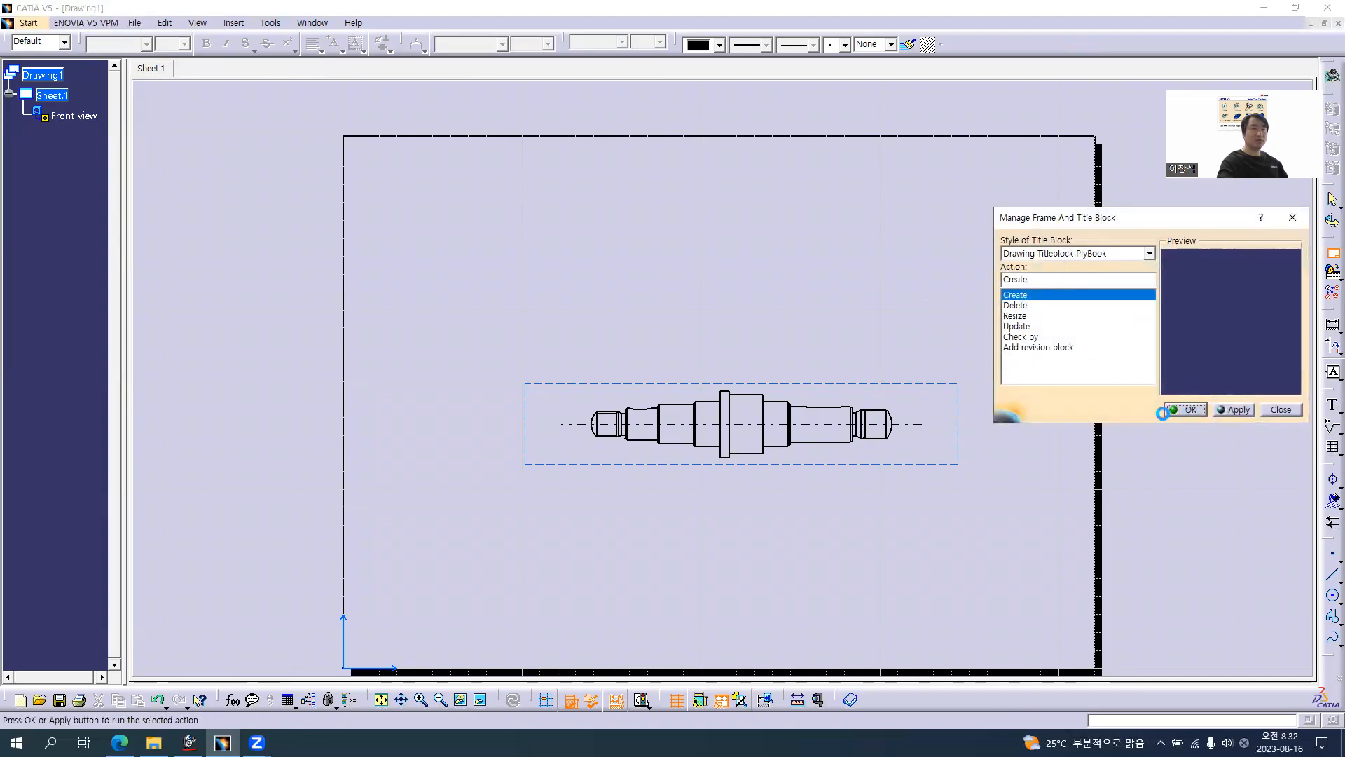
left_click(1186, 410)
- Delete the whole title block table from the lower-right corner of the A3 drawing frame
mouse_move(1009, 550)
middle_mouse_down("ctrl")
mouse_move(927, 360)
mouse_move(927, 279)
middle_mouse_up("ctrl")
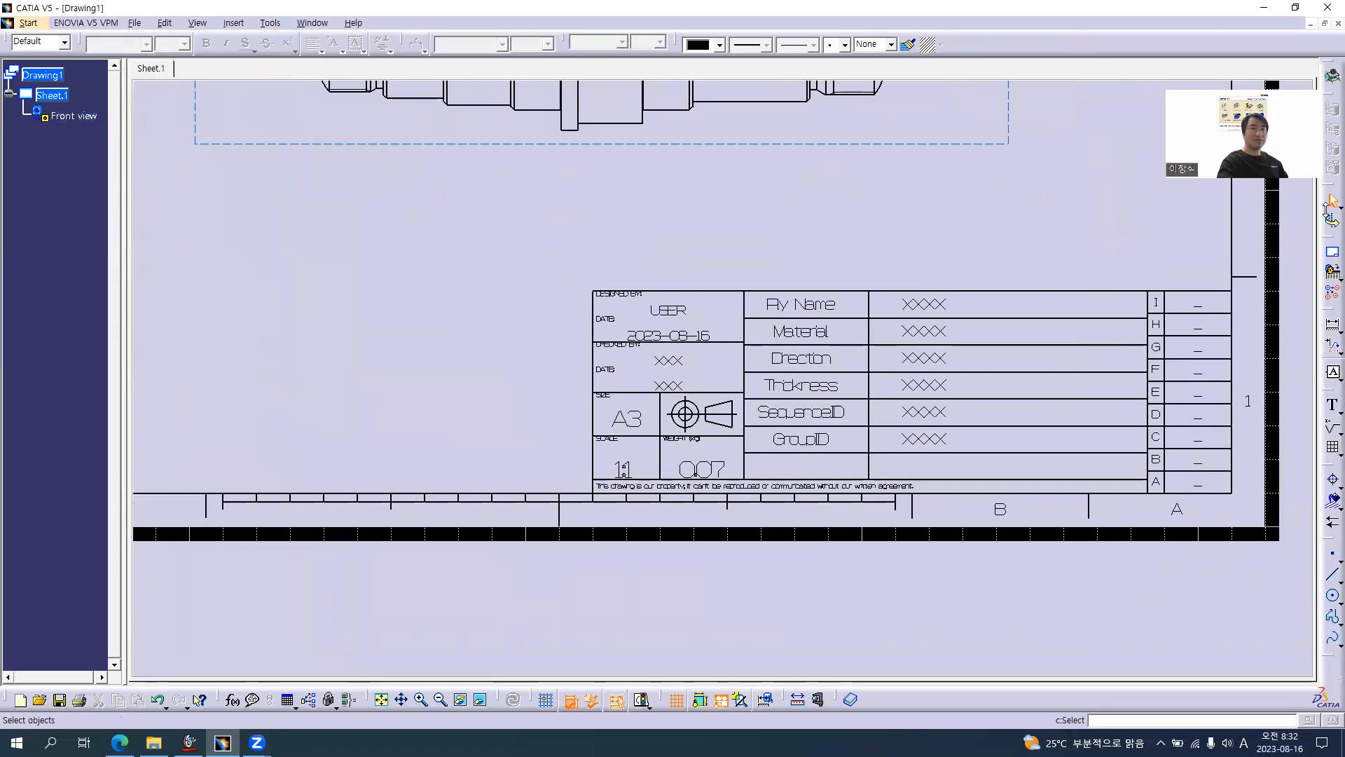
left_click(1334, 204)
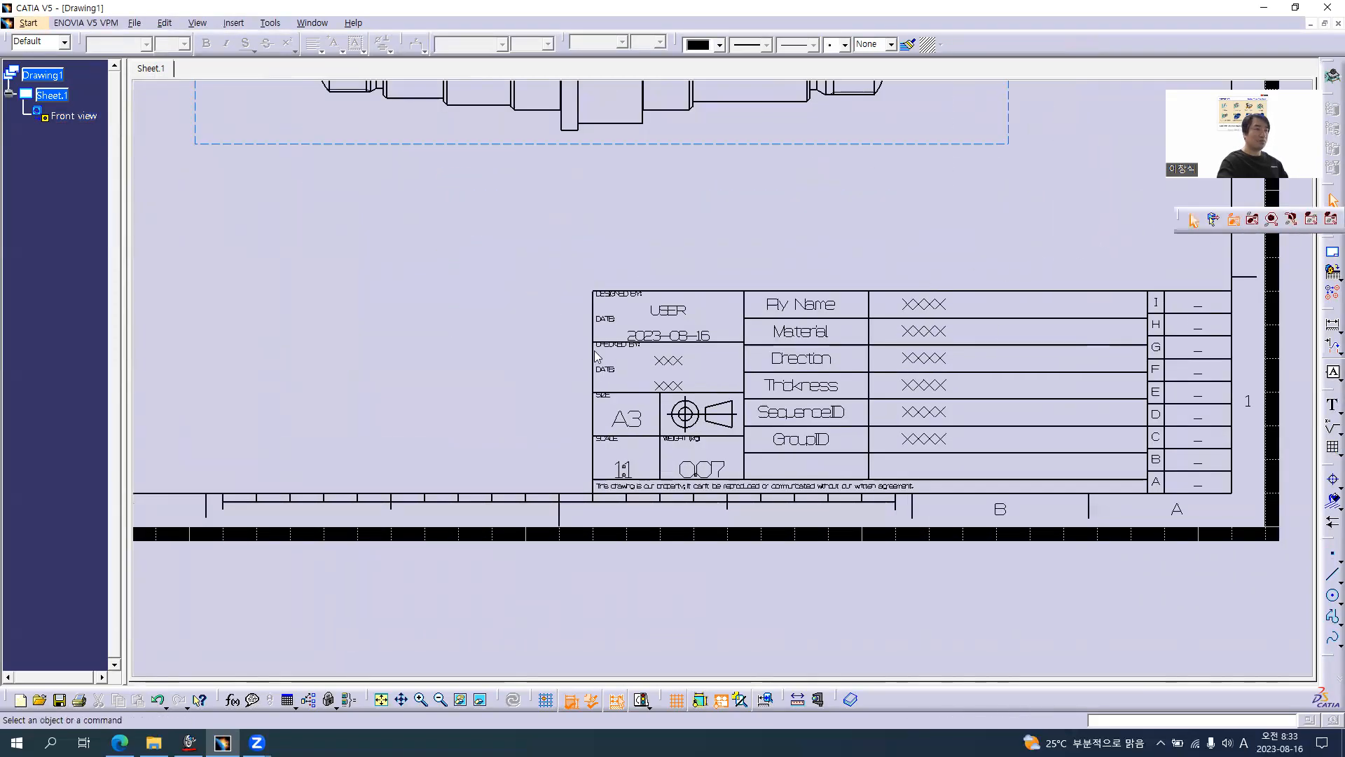
left_click(1234, 219)
left_click_drag(1114, 491, 1214, 492)
key("Delete")
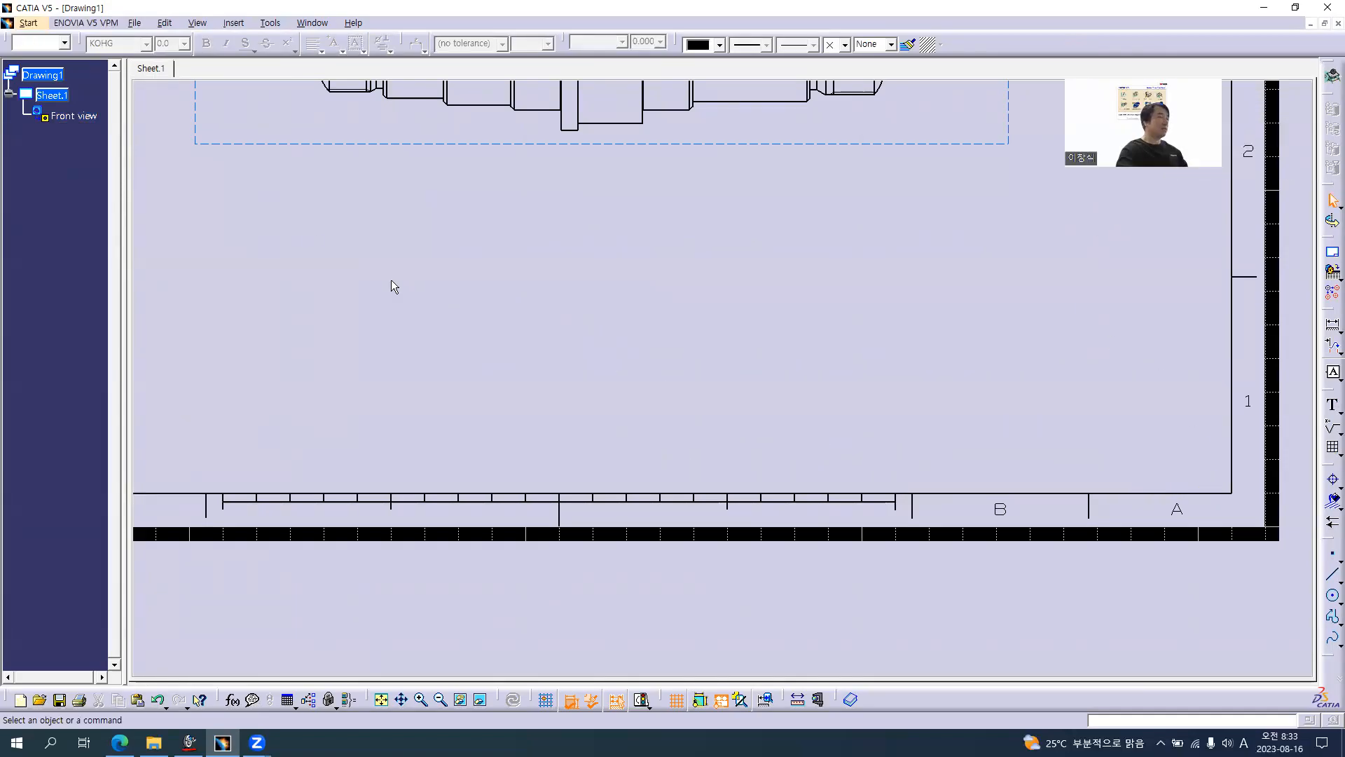
- Return from the sheet background to the working views and activate the front view
mouse_move(500, 266)
middle_mouse_down()
mouse_move(511, 346)
mouse_move(586, 285)
mouse_move(641, 389)
mouse_move(624, 351)
mouse_move(615, 376)
mouse_move(592, 359)
middle_mouse_up()
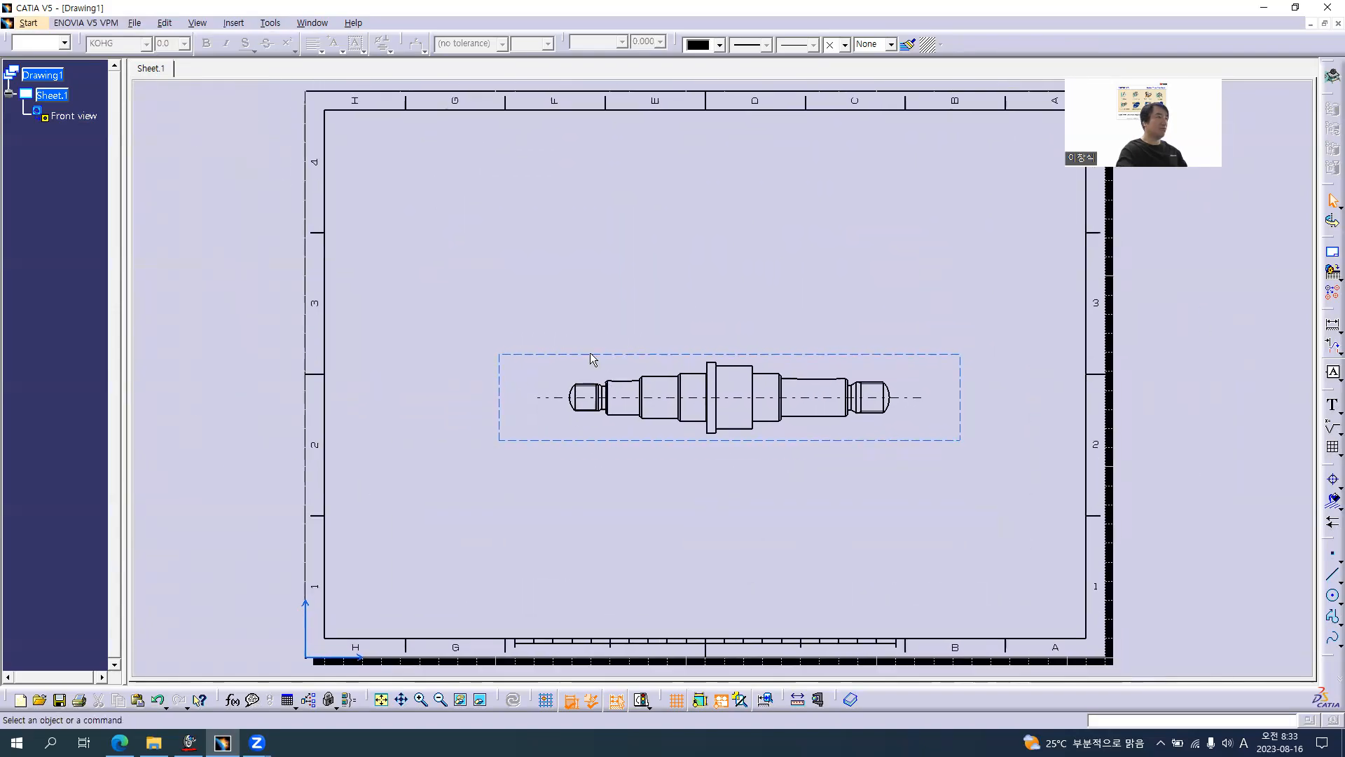
left_click(165, 23)
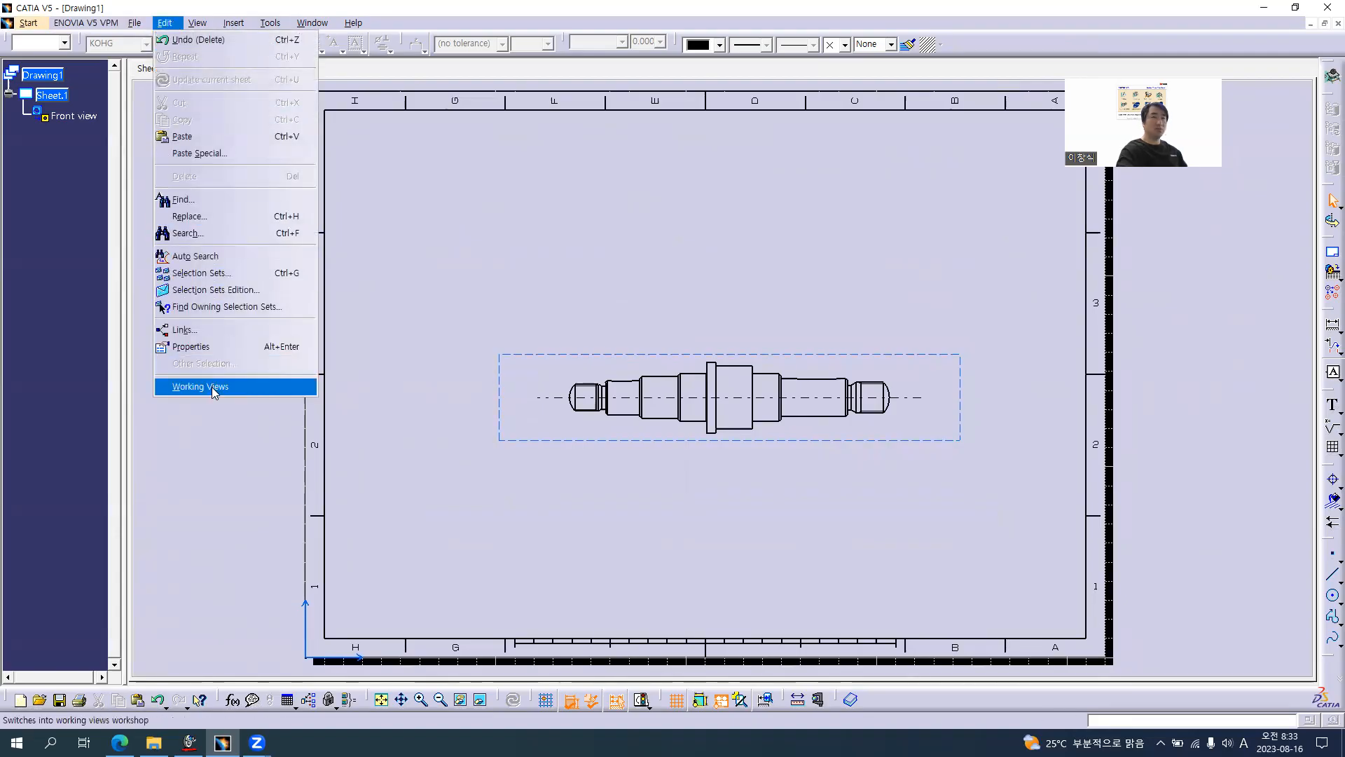
left_click(415, 291)
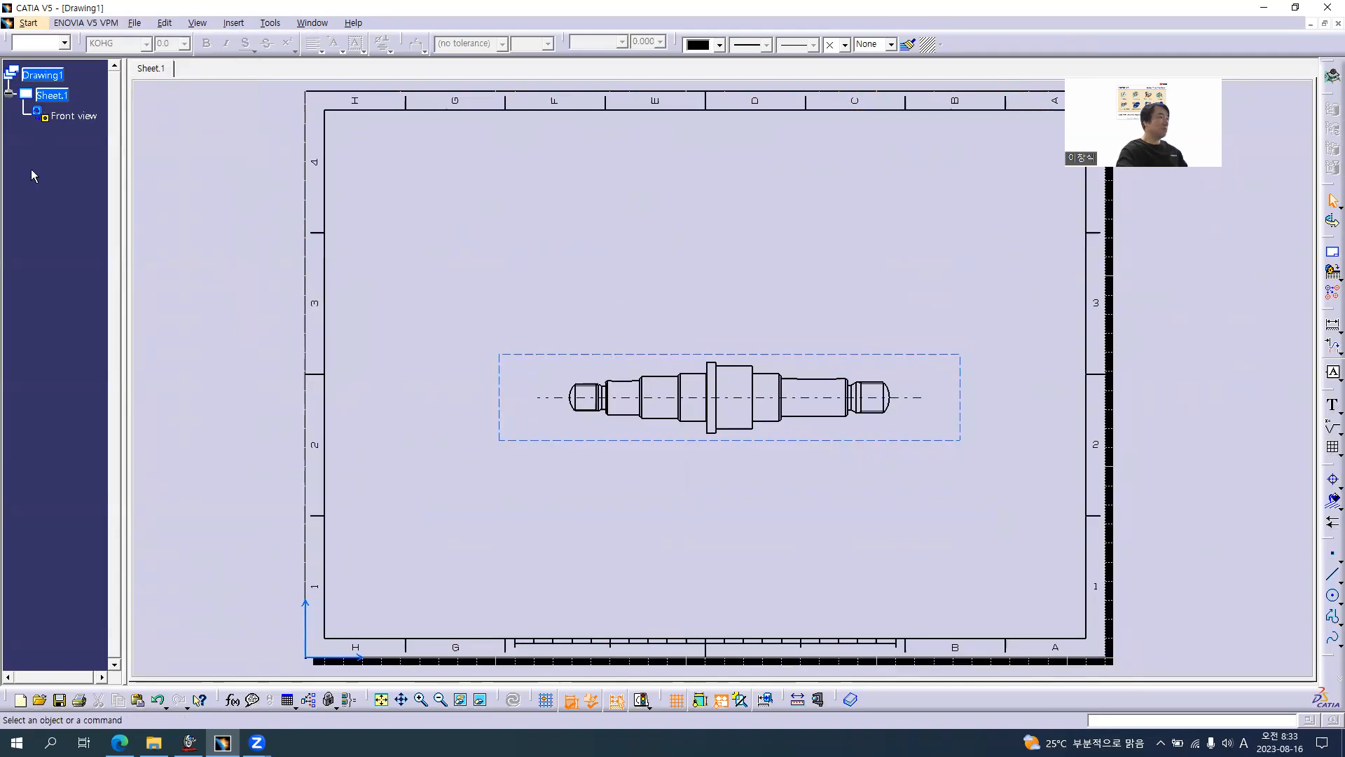
double_click(65, 116)
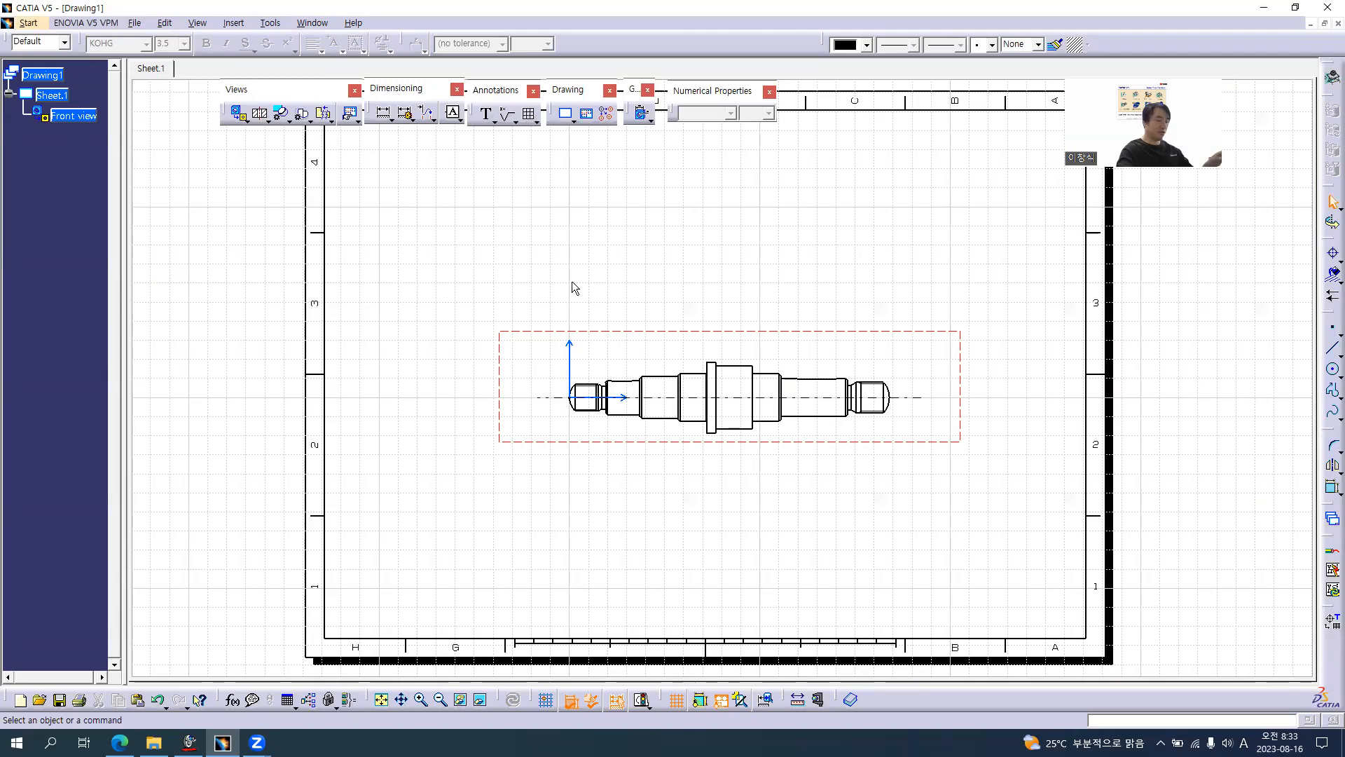
- Compare the layout with the reference PDF and shift the front view slightly lower on the A3 sheet
key("alt+Tab")
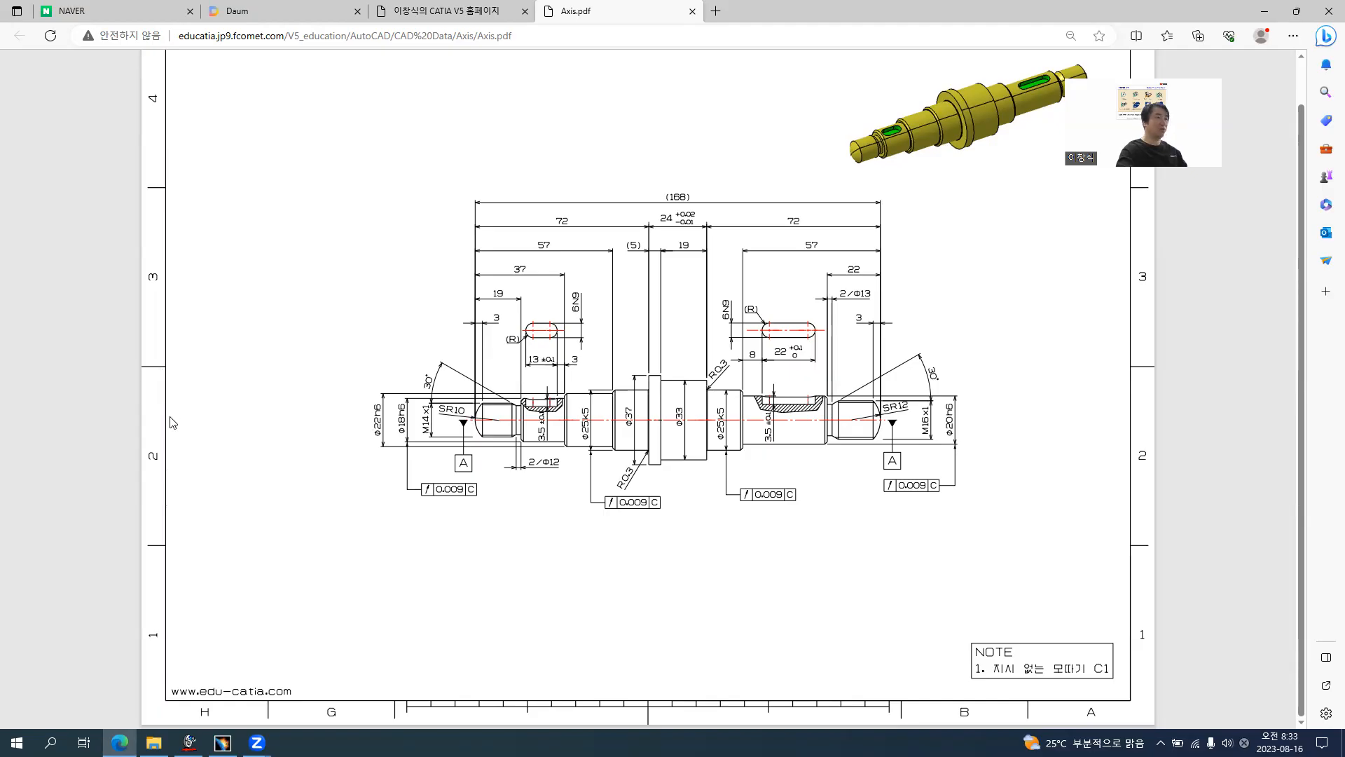
scroll(690, 382, "up", 1)
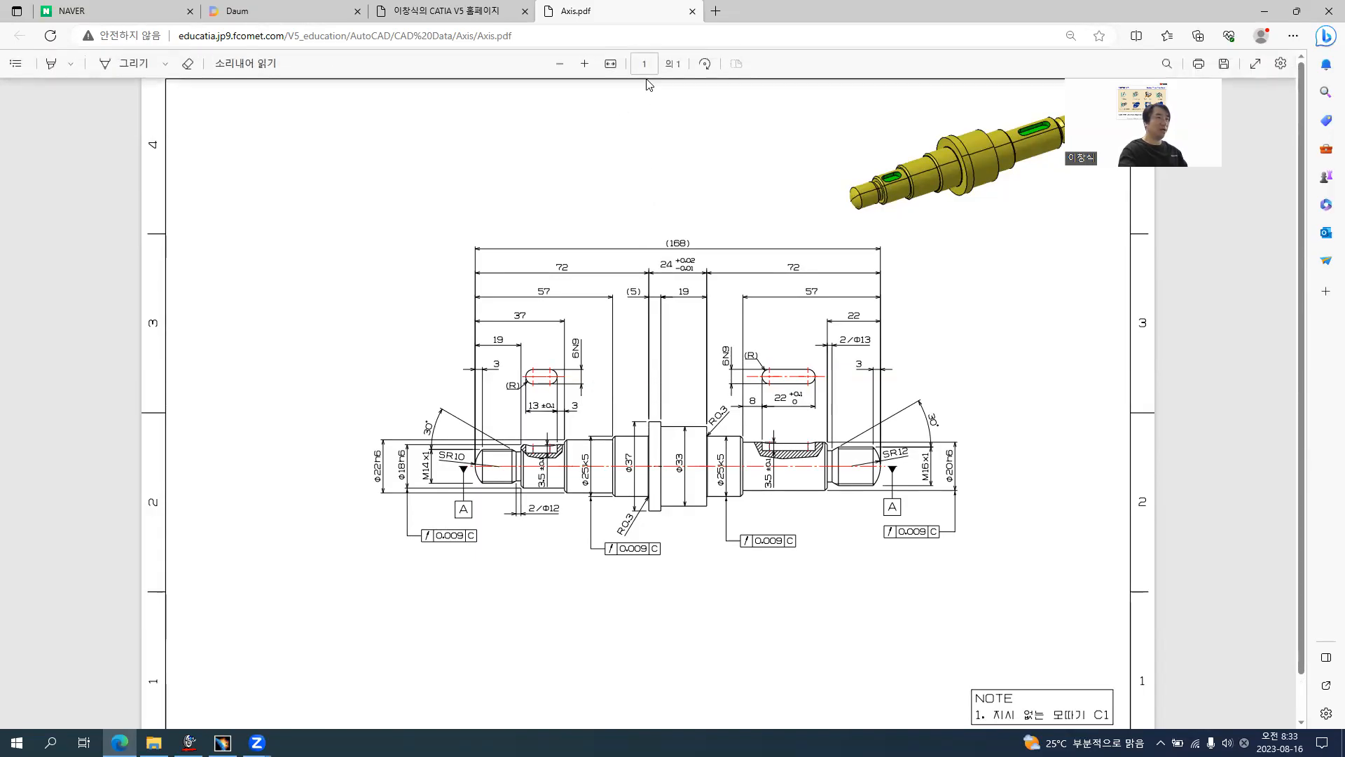
key("alt+Tab")
mouse_move(750, 334)
middle_mouse_down()
mouse_move(760, 394)
mouse_move(811, 396)
middle_mouse_up()
middle_click_drag(599, 471, 624, 451)
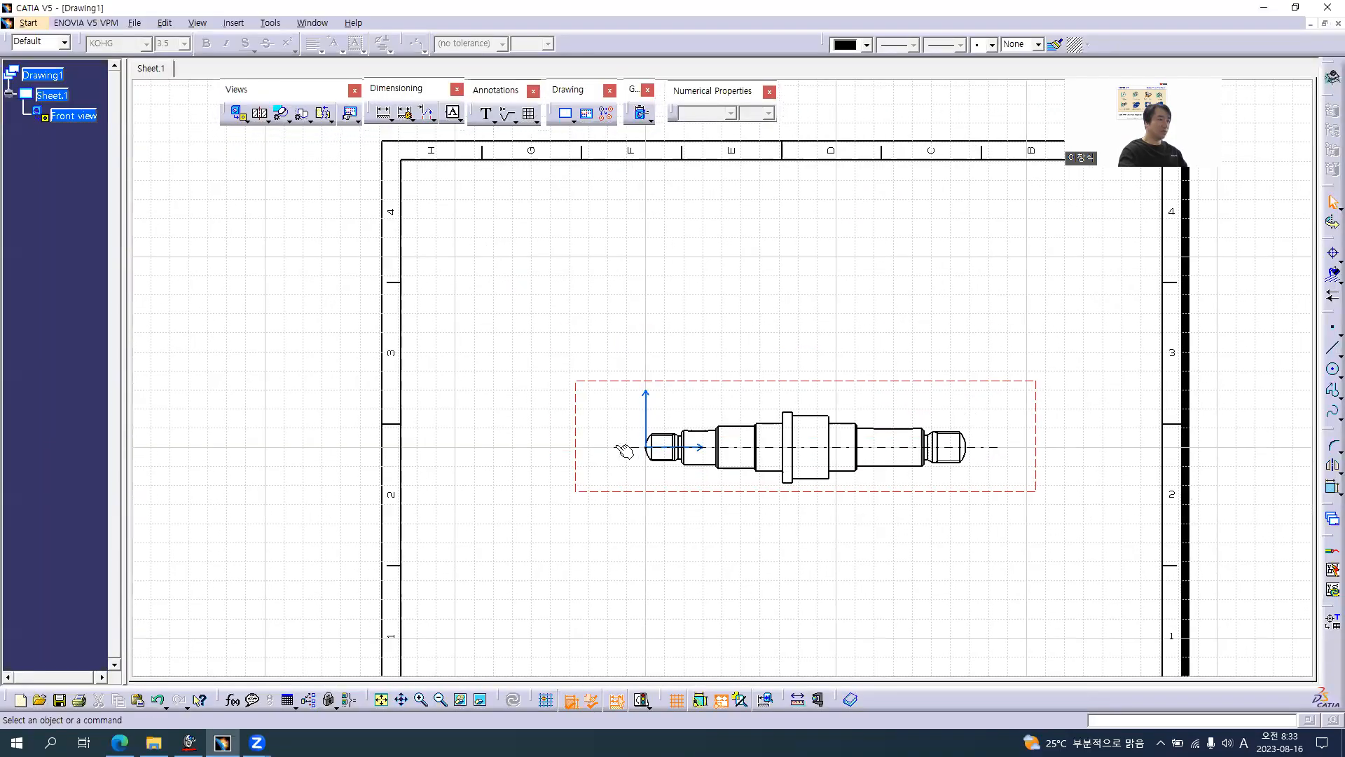
left_click_drag(783, 496, 779, 510)
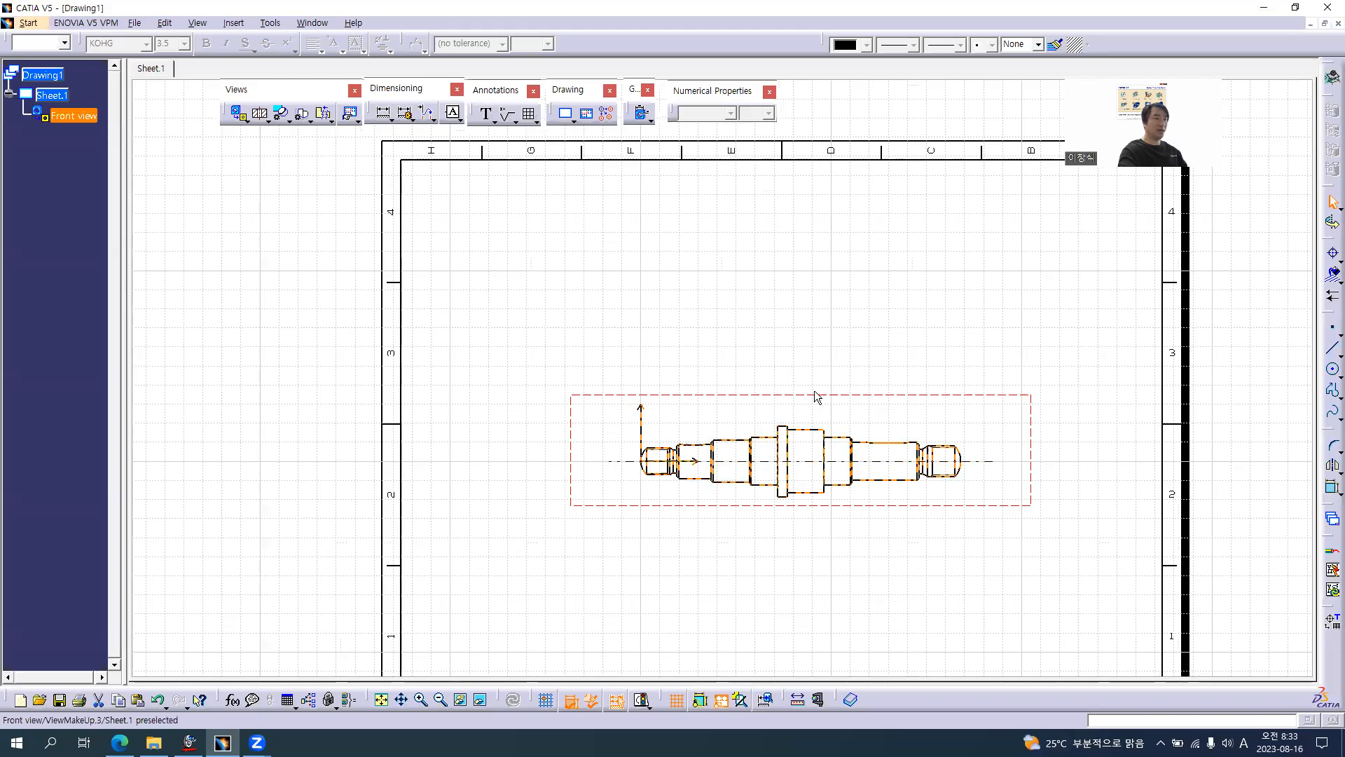
left_click_drag(823, 395, 785, 394)
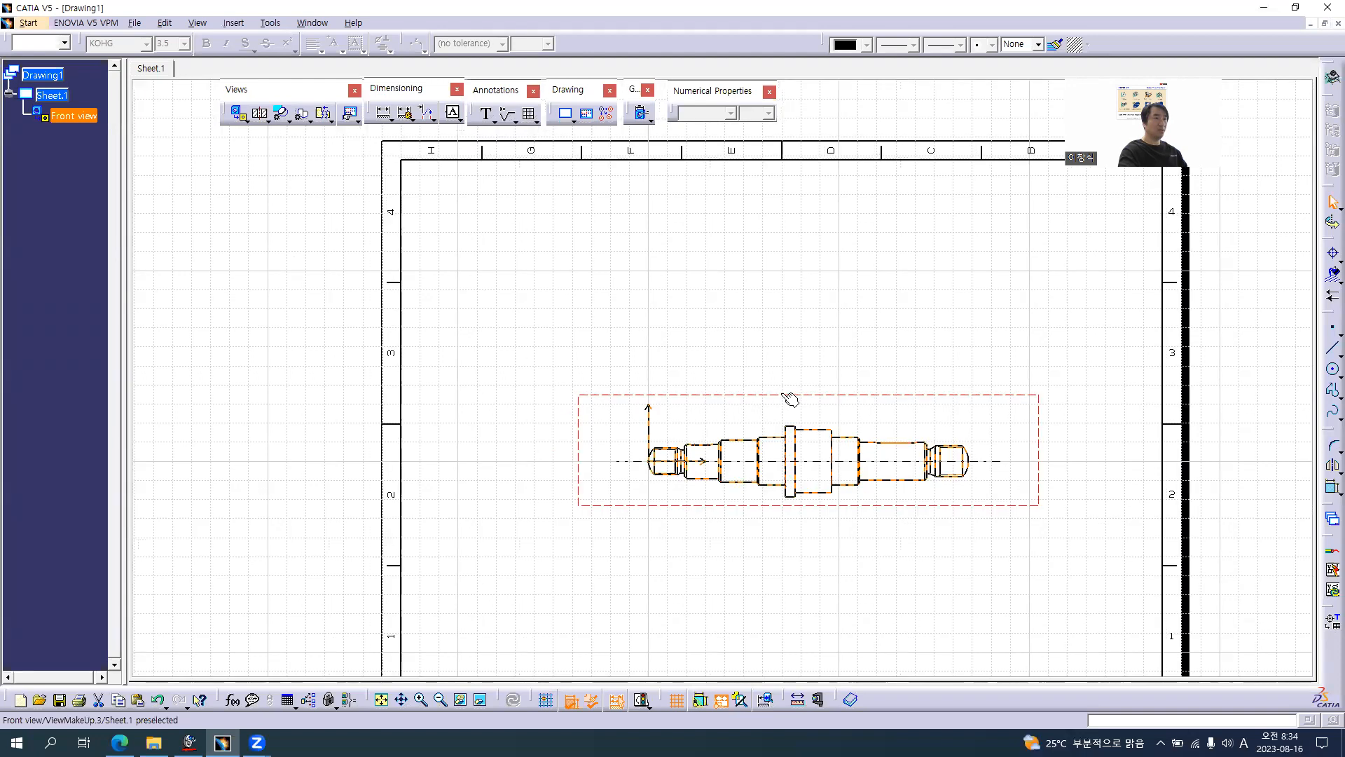
left_click(784, 393)
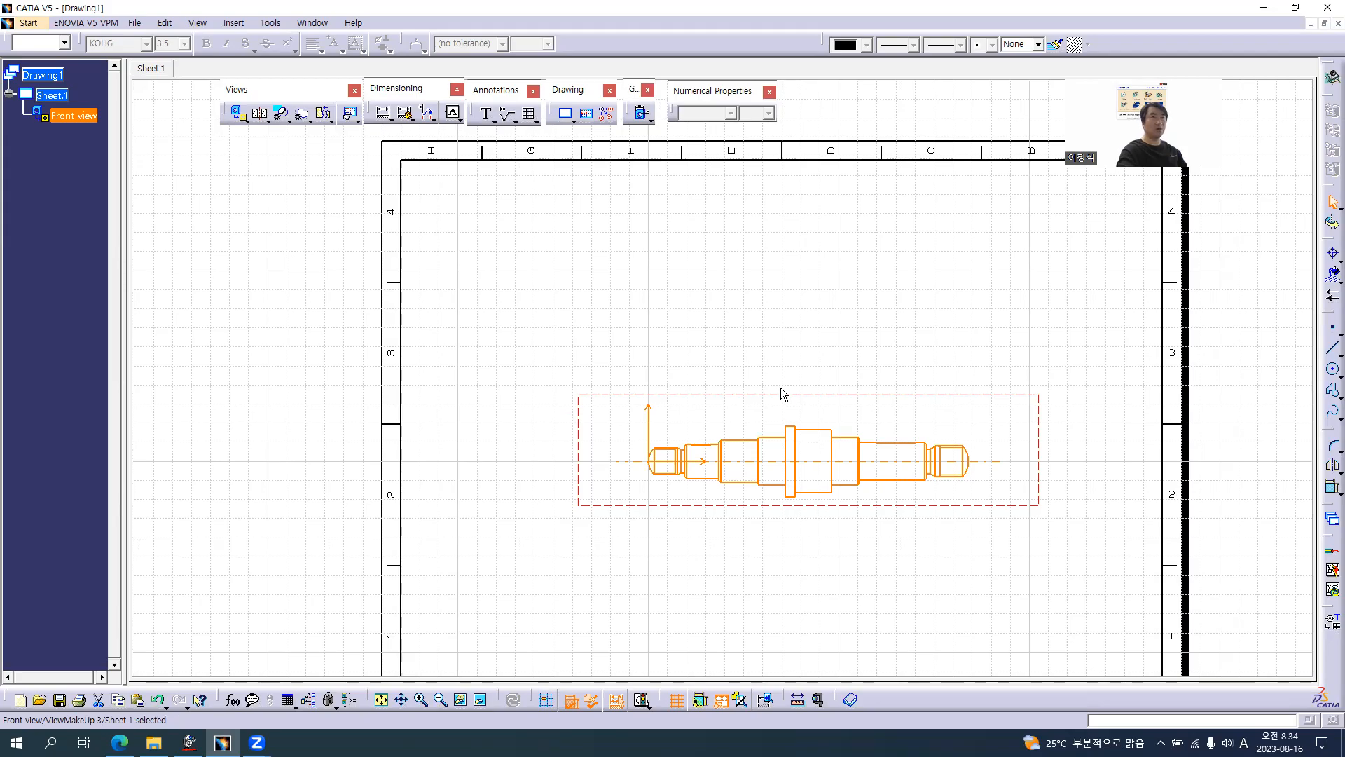
left_click(810, 360)
- Examine the keyway outlines, their placement above the shaft, and the dimensions in the reference PDF, and return to the CATIA drawing
mouse_move(811, 365)
middle_mouse_down()
mouse_move(822, 337)
mouse_move(832, 349)
mouse_move(759, 339)
mouse_move(729, 313)
mouse_move(736, 273)
mouse_move(743, 283)
middle_mouse_up()
key("alt+Tab")
scroll(456, 470, "up", 5, "ctrl")
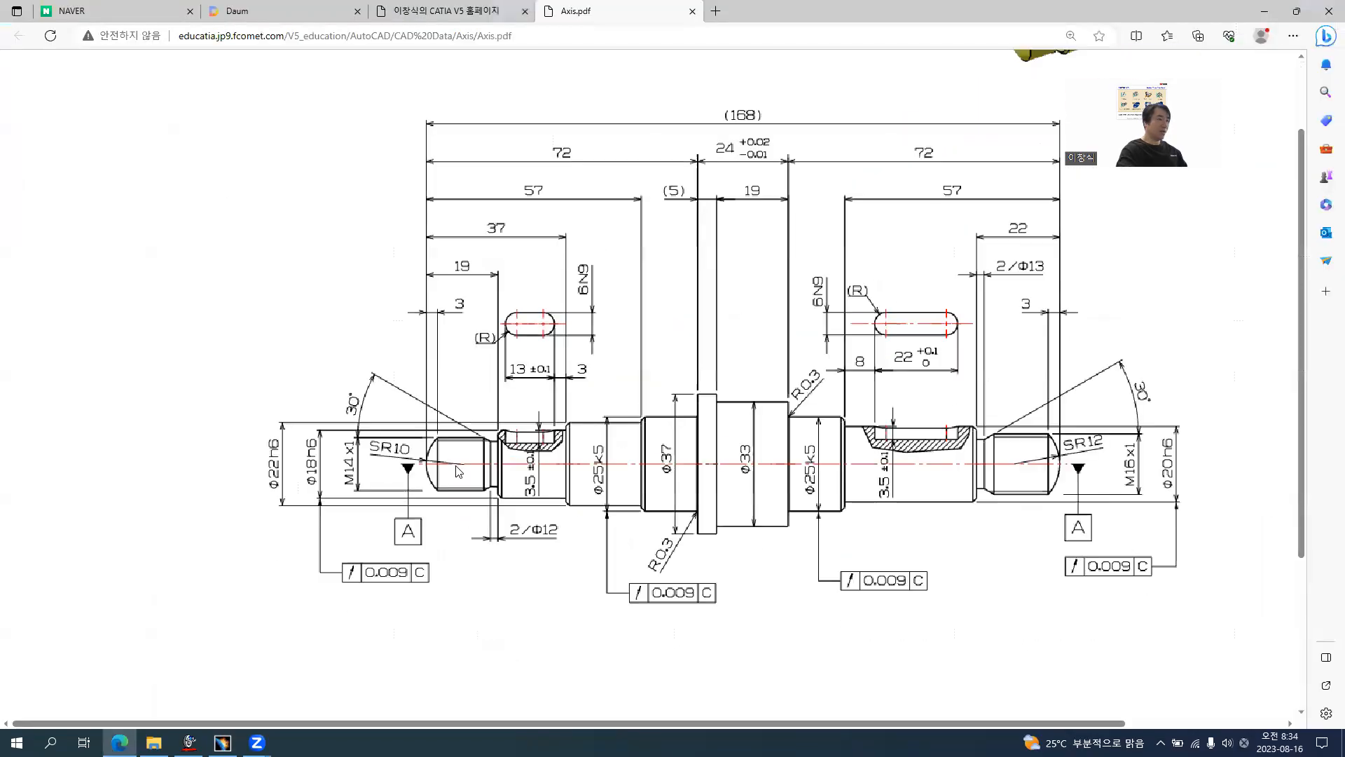
scroll(420, 423, "up", 1, "ctrl")
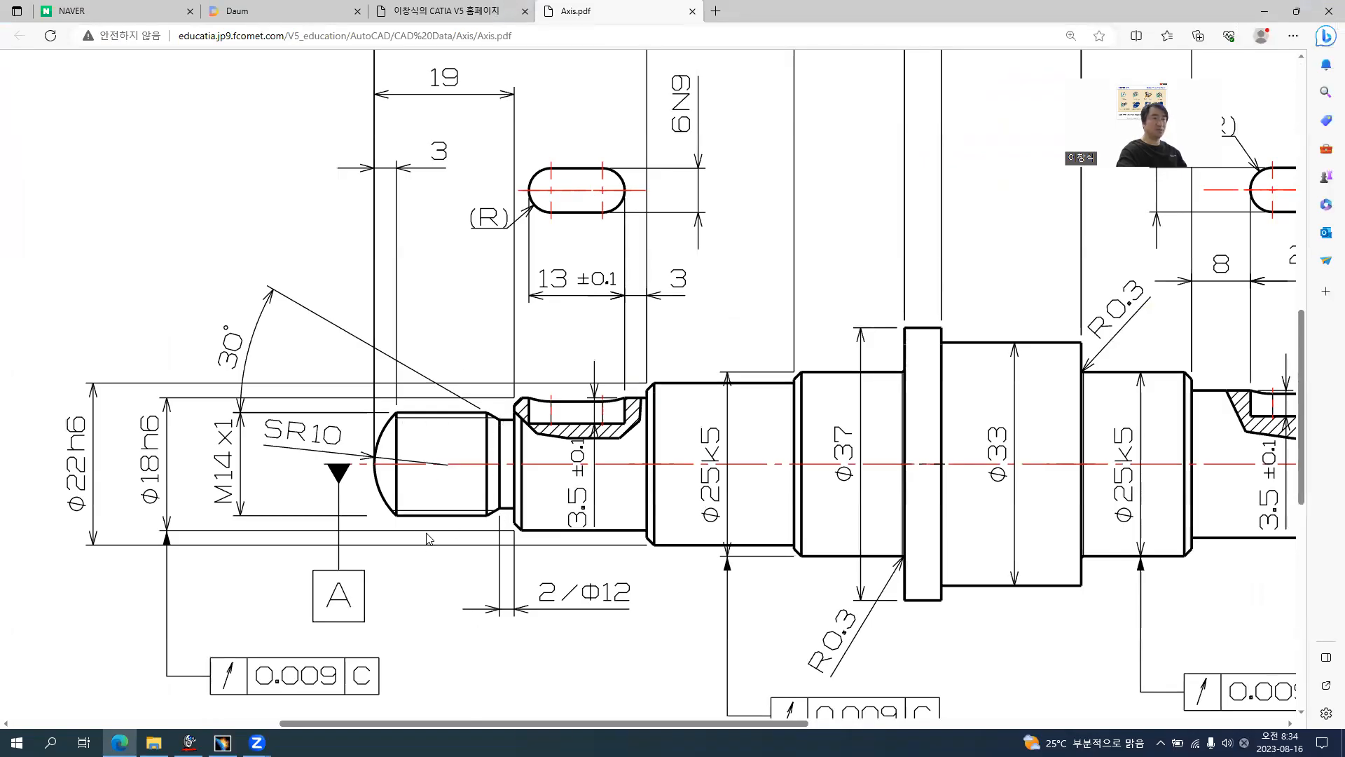
scroll(948, 425, "up", 2, "ctrl")
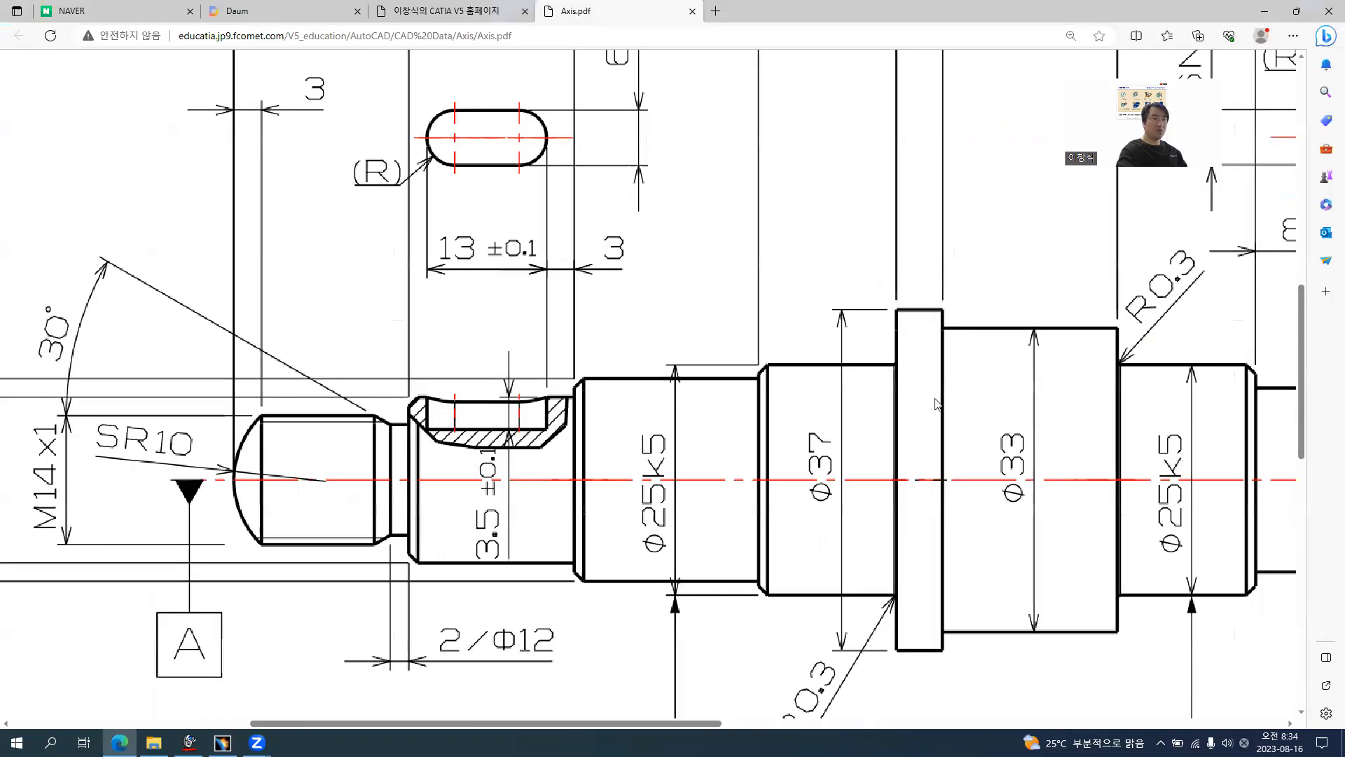
scroll(866, 507, "down", 3, "ctrl")
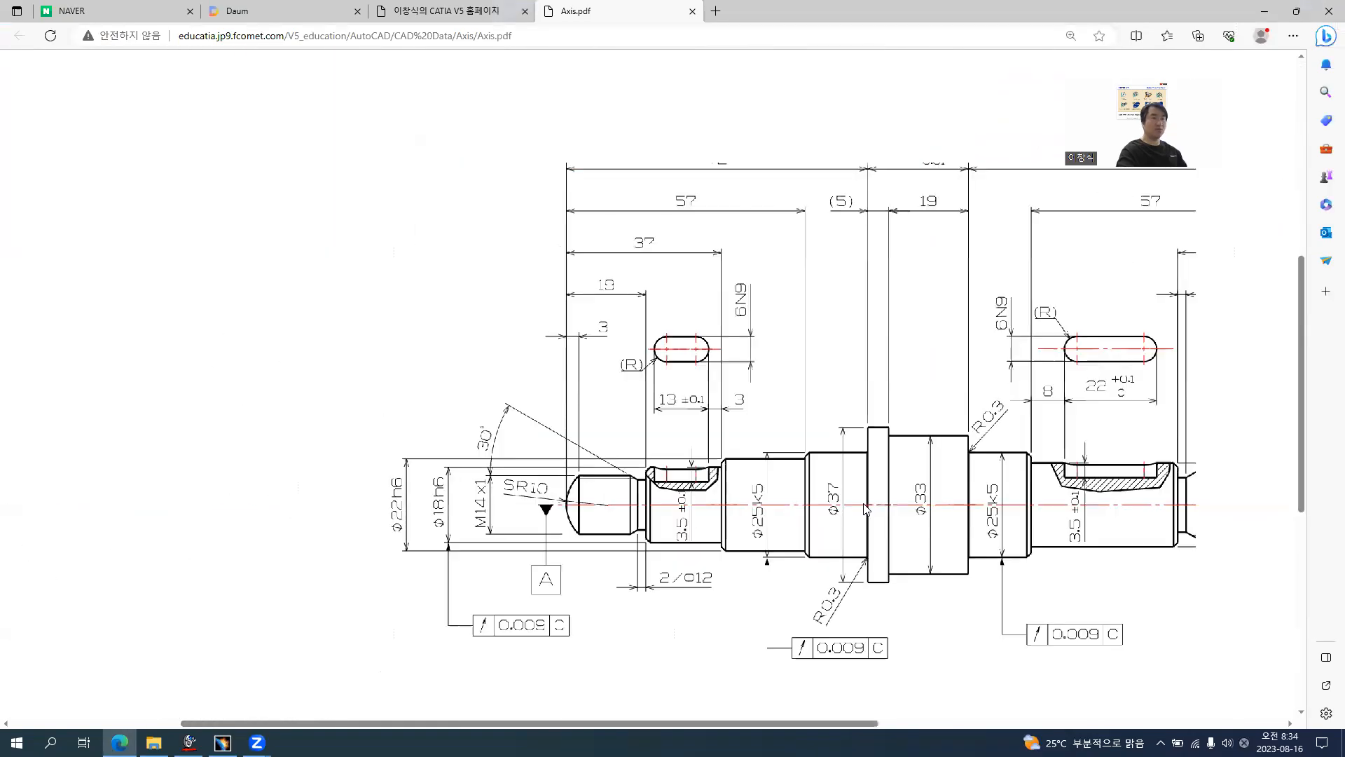
scroll(978, 514, "right", 3)
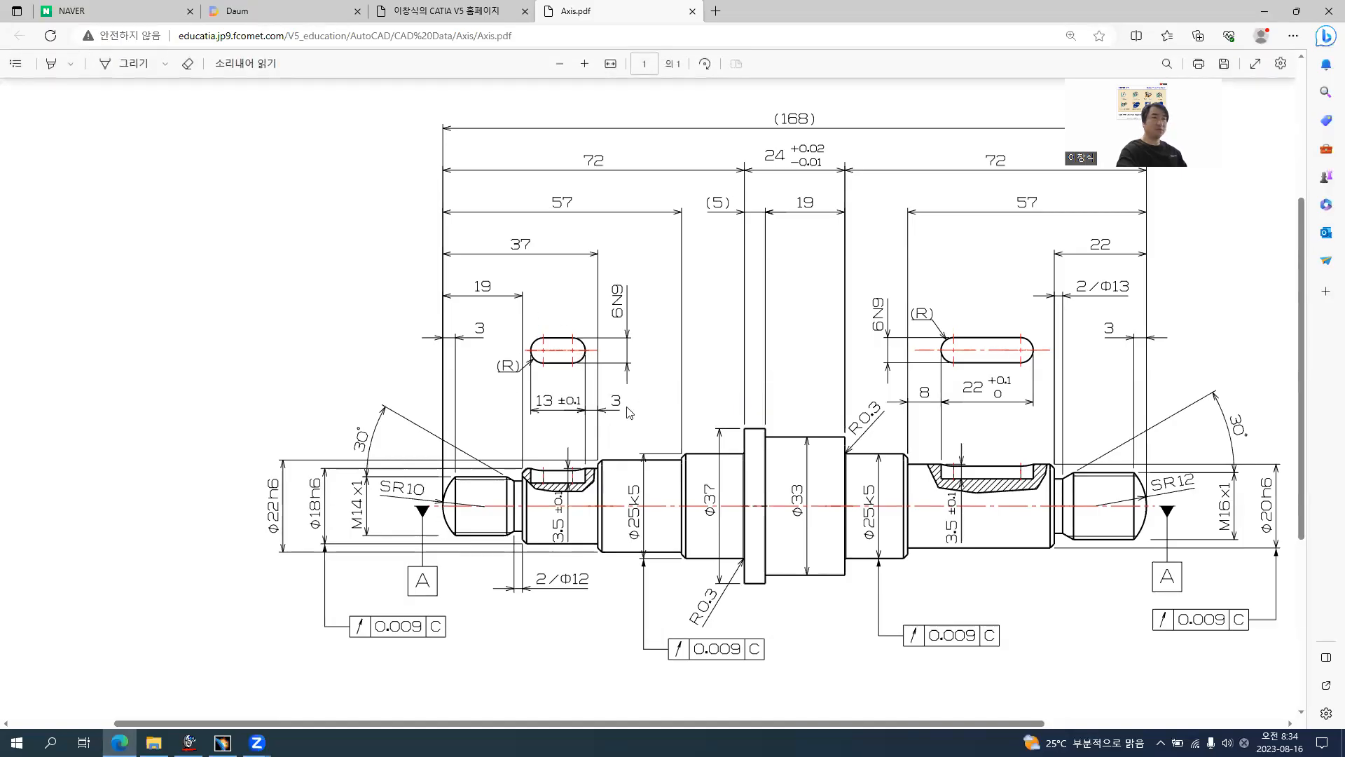
key("alt+Tab")
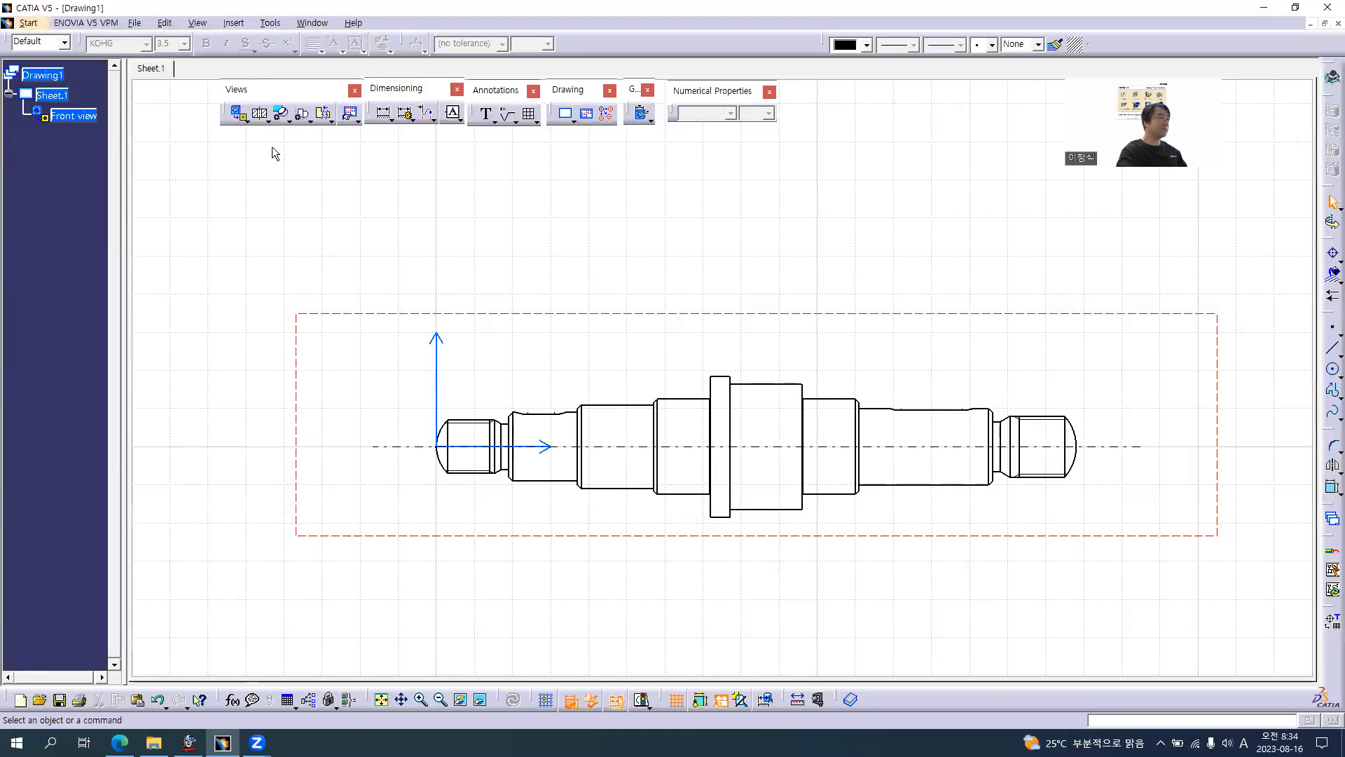
- Project two overlapping top views of the shaft directly above the front view
left_click(239, 122)
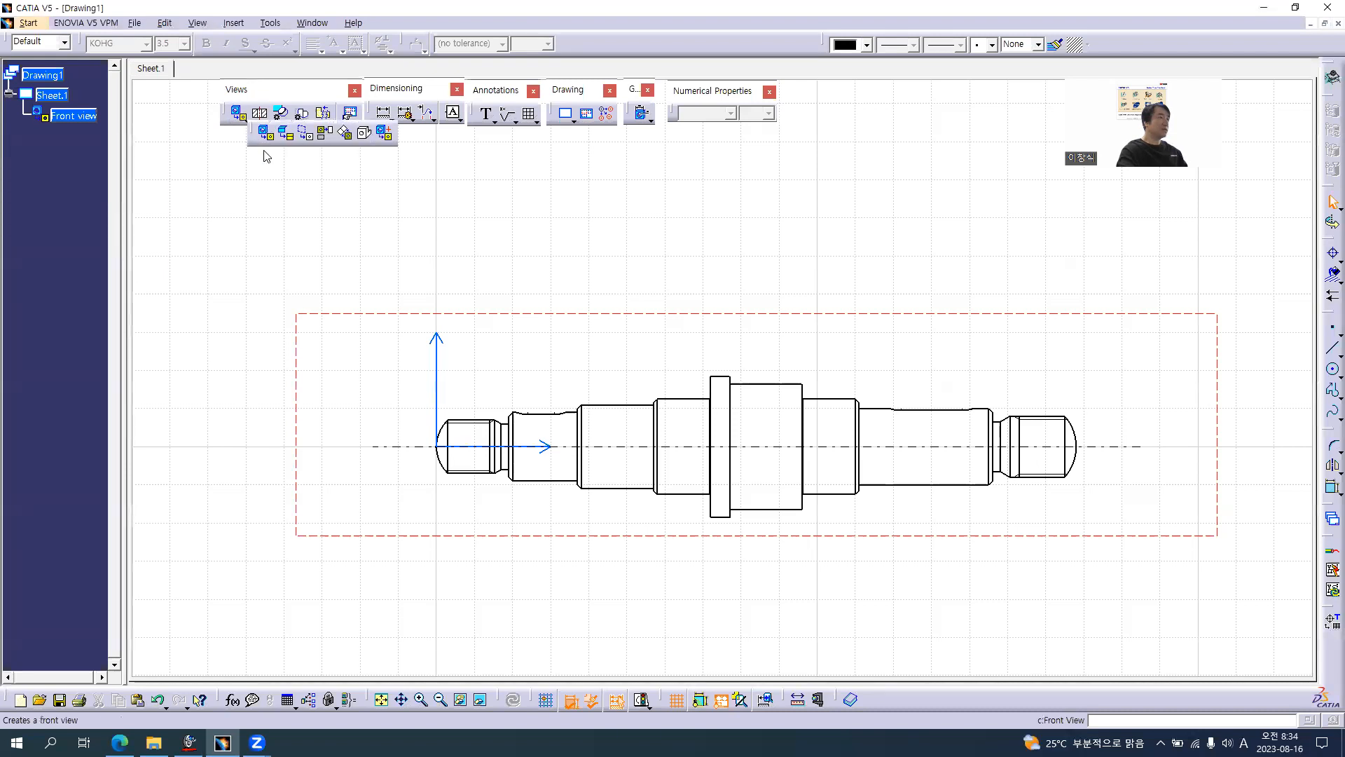
left_click(323, 137)
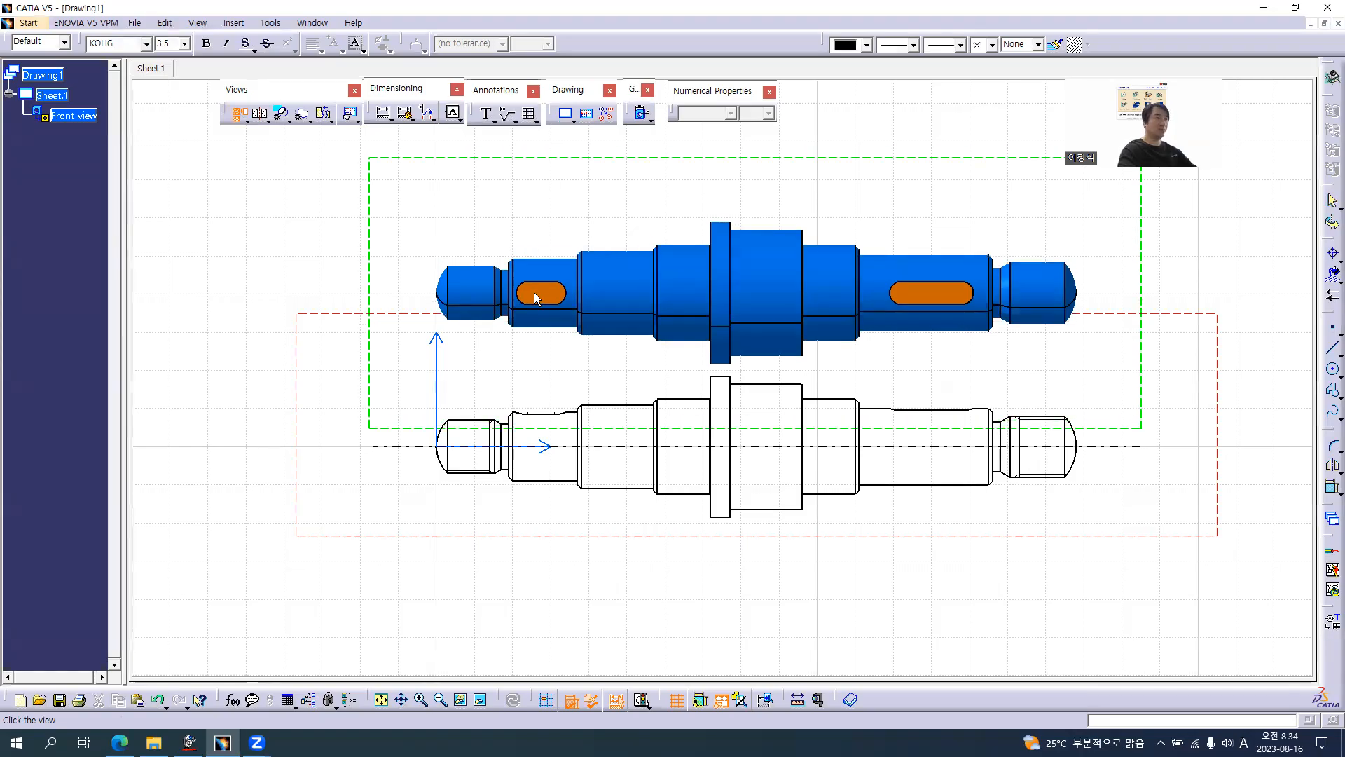
left_click(537, 300)
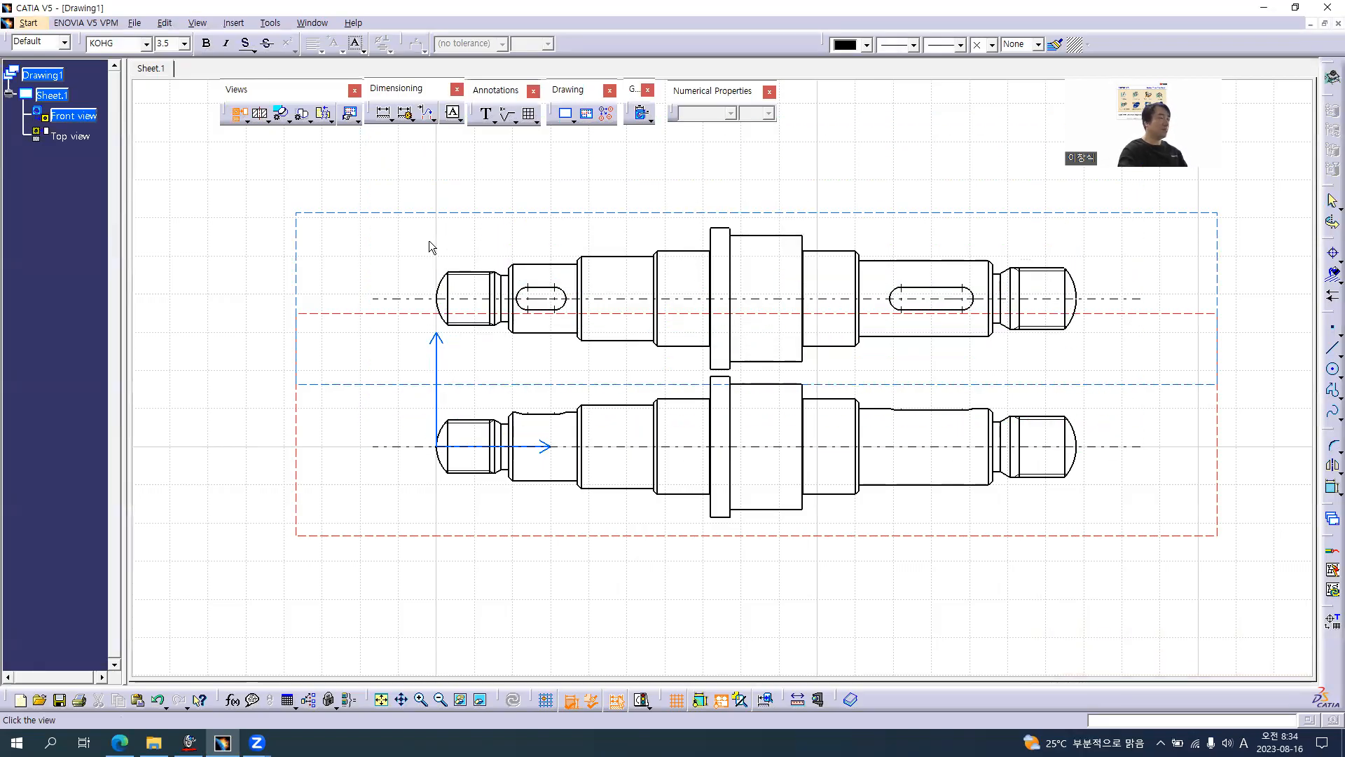
left_click(456, 301)
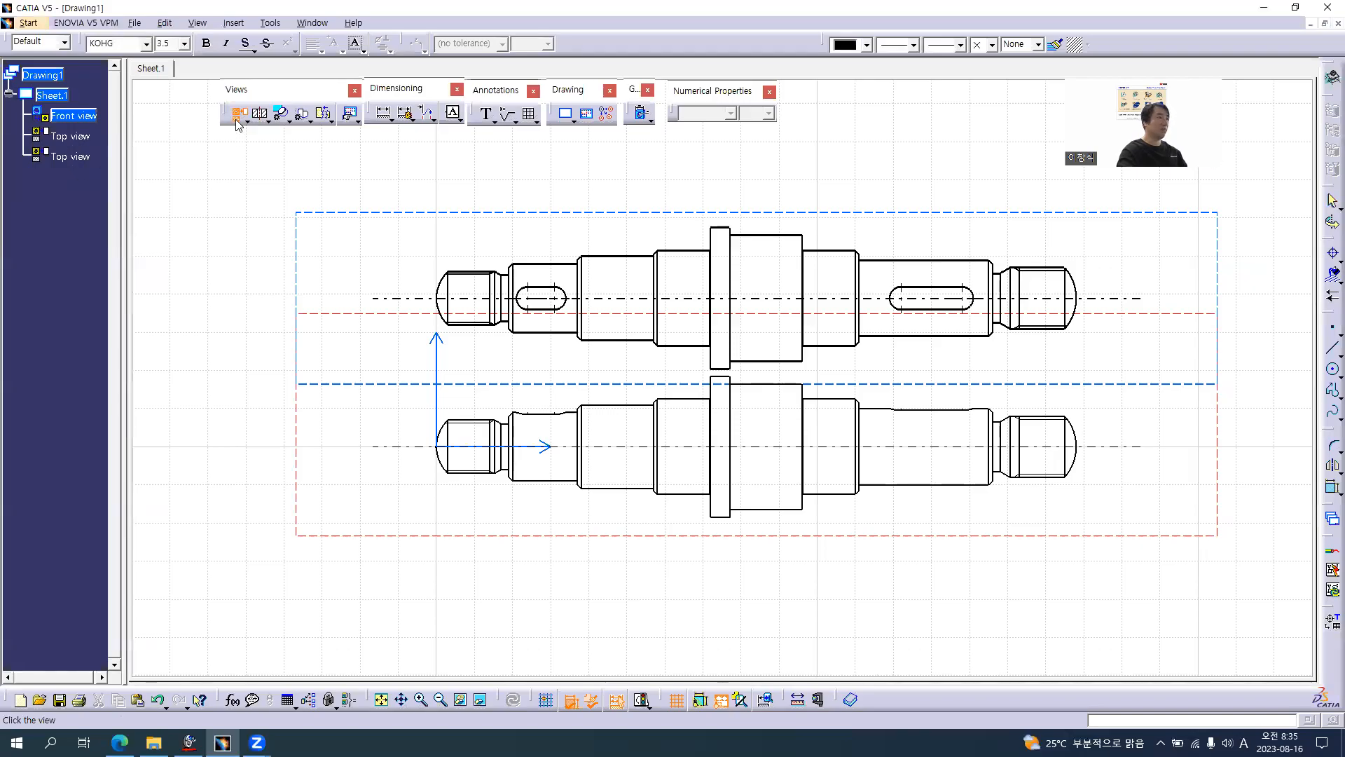
- Activate the first top view and clip it with a four-sided sketched profile, about 14.5 by 10 mm, around the shorter keyway
left_click(89, 139)
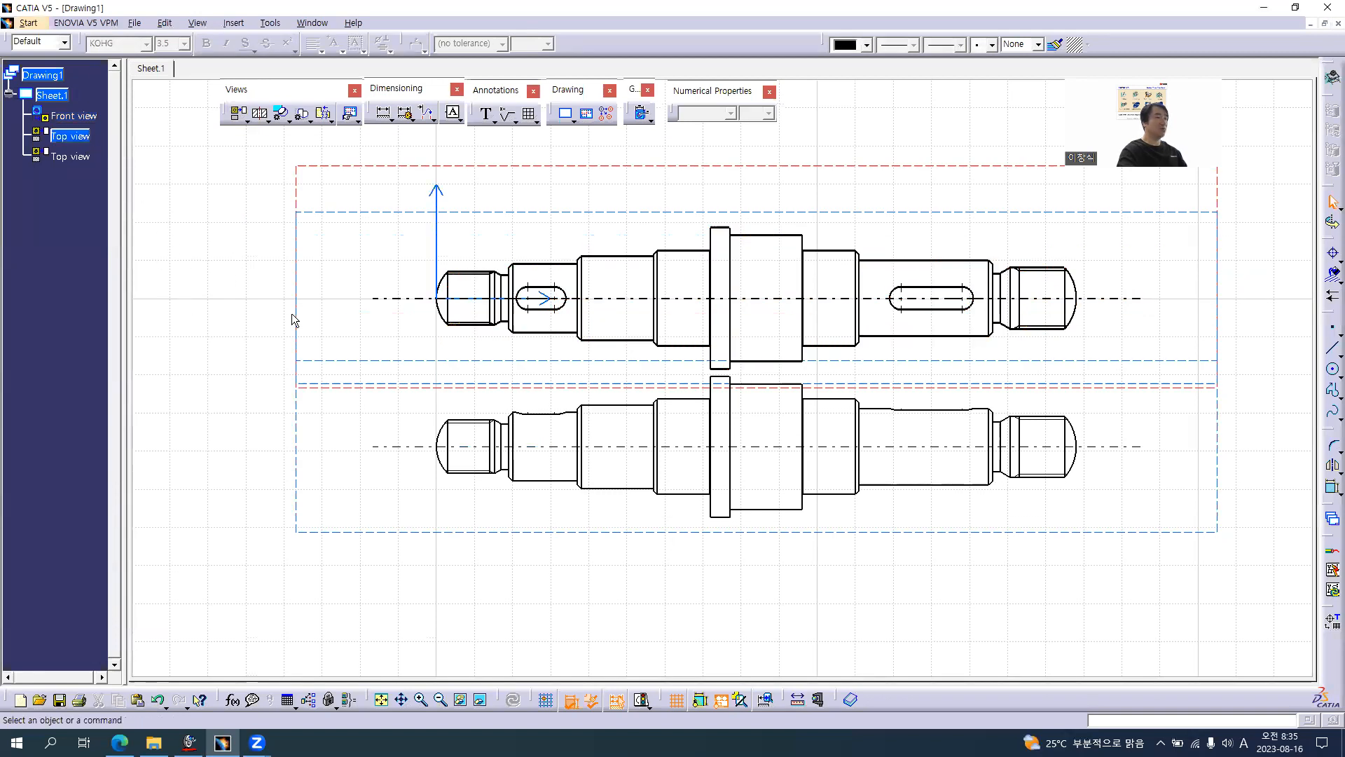
middle_click_drag(638, 440, 681, 372)
middle_click_drag(488, 355, 751, 377)
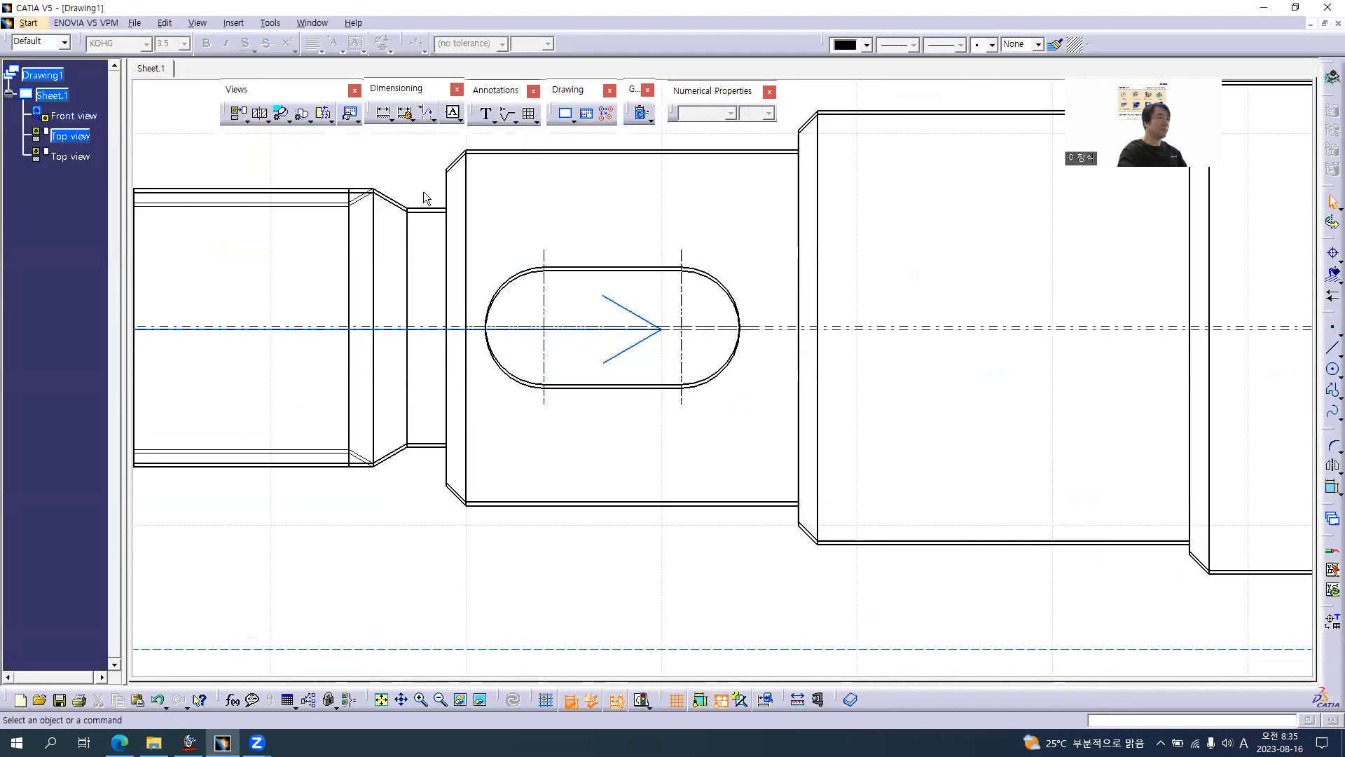
left_click(309, 122)
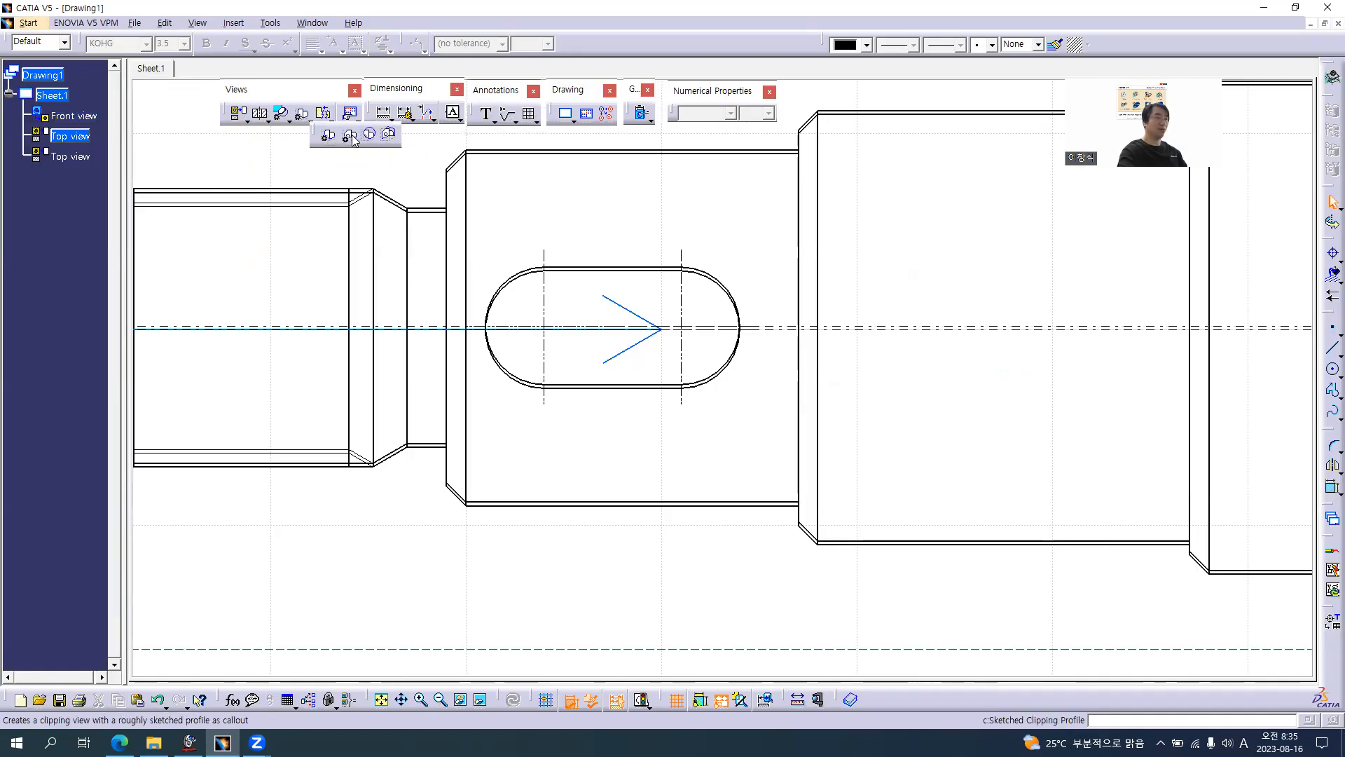
left_click(351, 136)
left_click(481, 233)
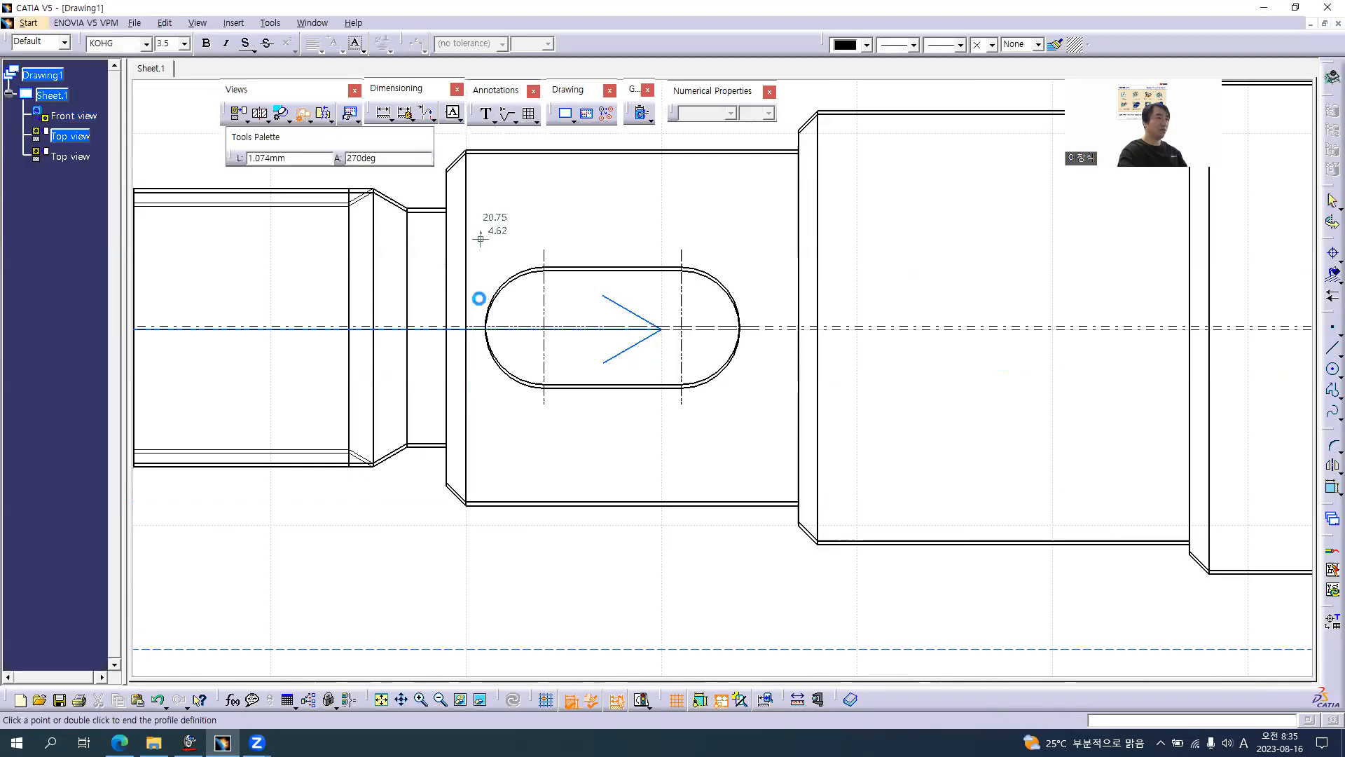
left_click(481, 426)
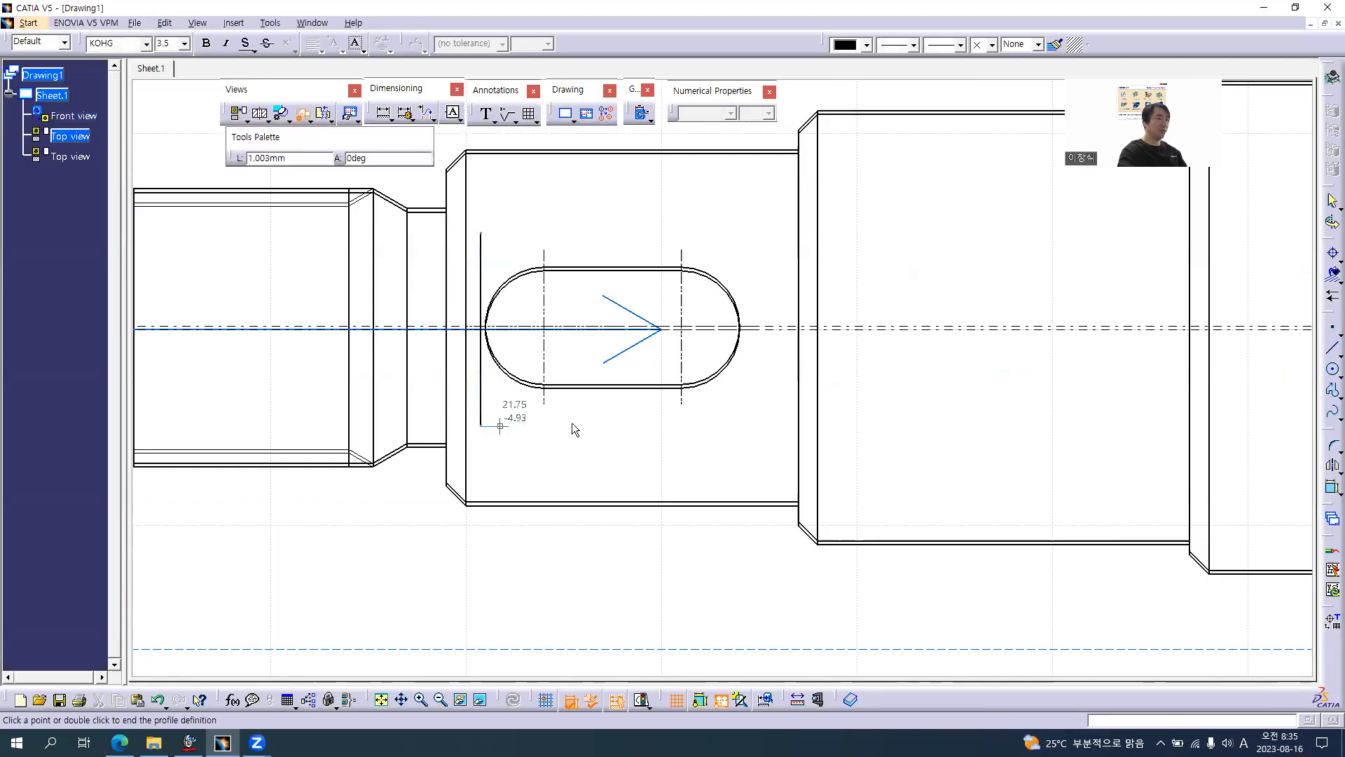
left_click(764, 426)
left_click(762, 230)
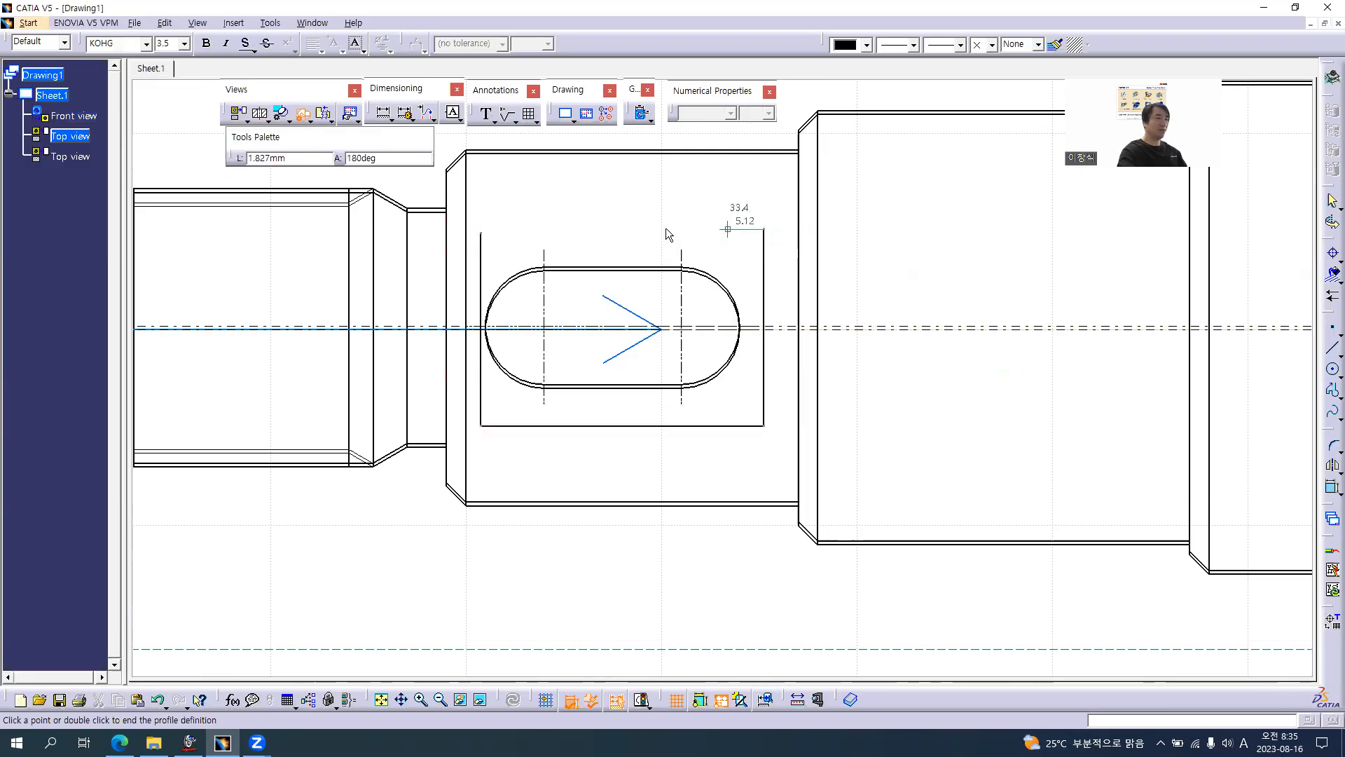
left_click(473, 225)
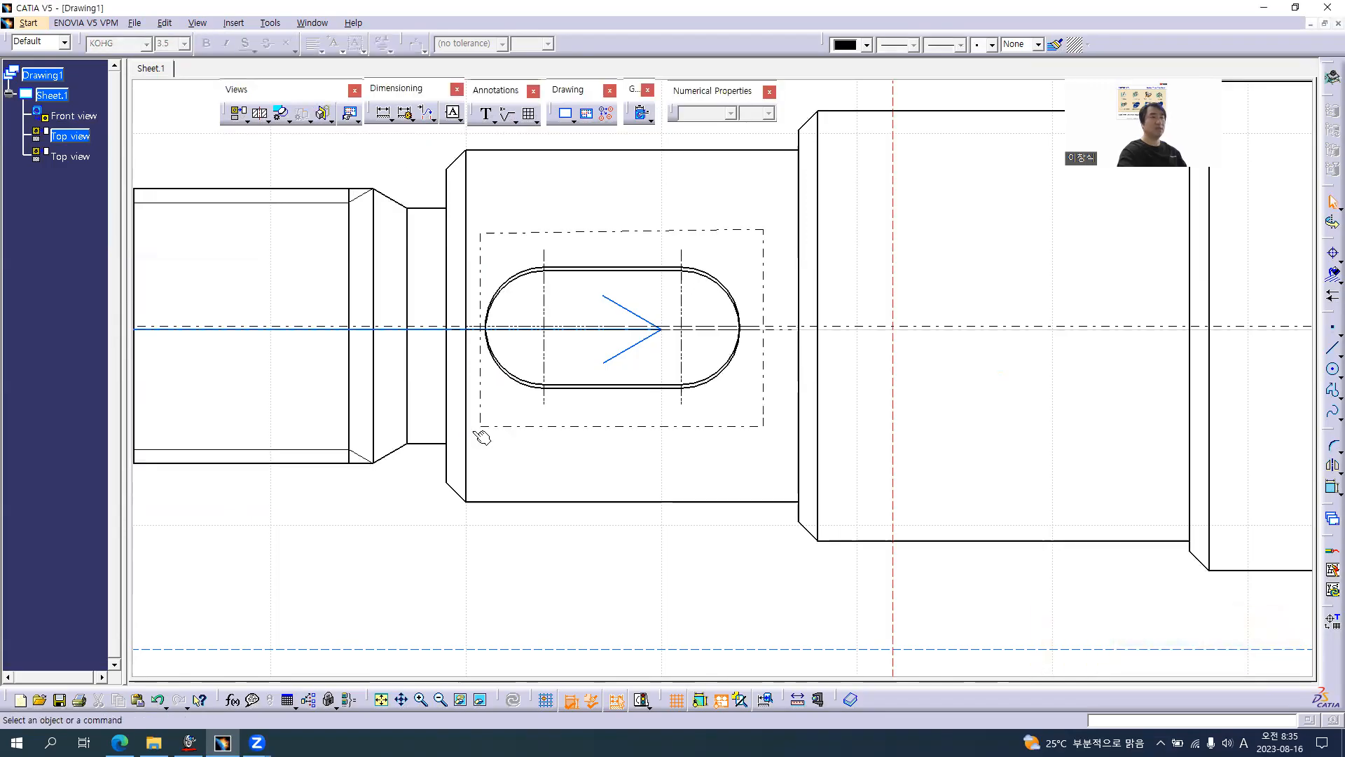
- Activate the second top view, the unclipped projection showing the longer keyway
middle_click_drag(831, 363, 829, 498, "ctrl")
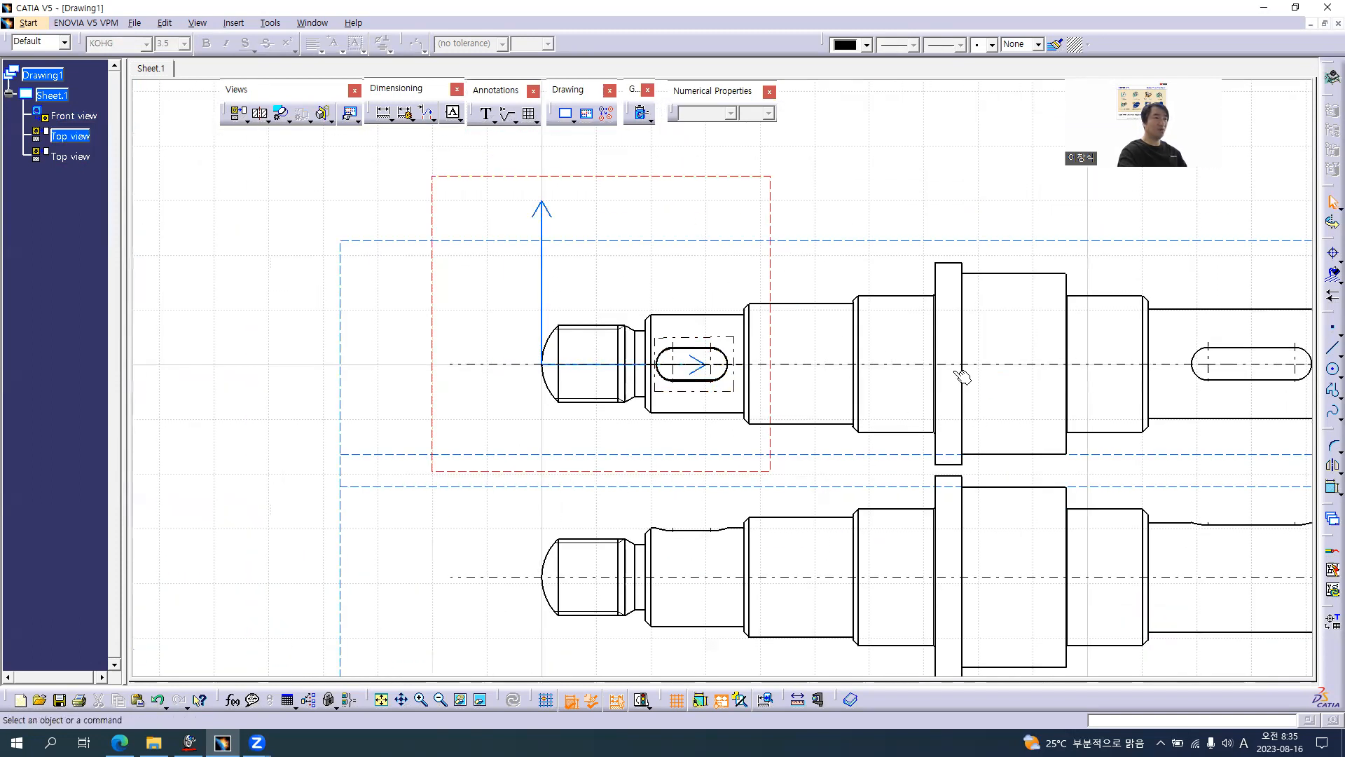
middle_click_drag(1159, 393, 669, 384)
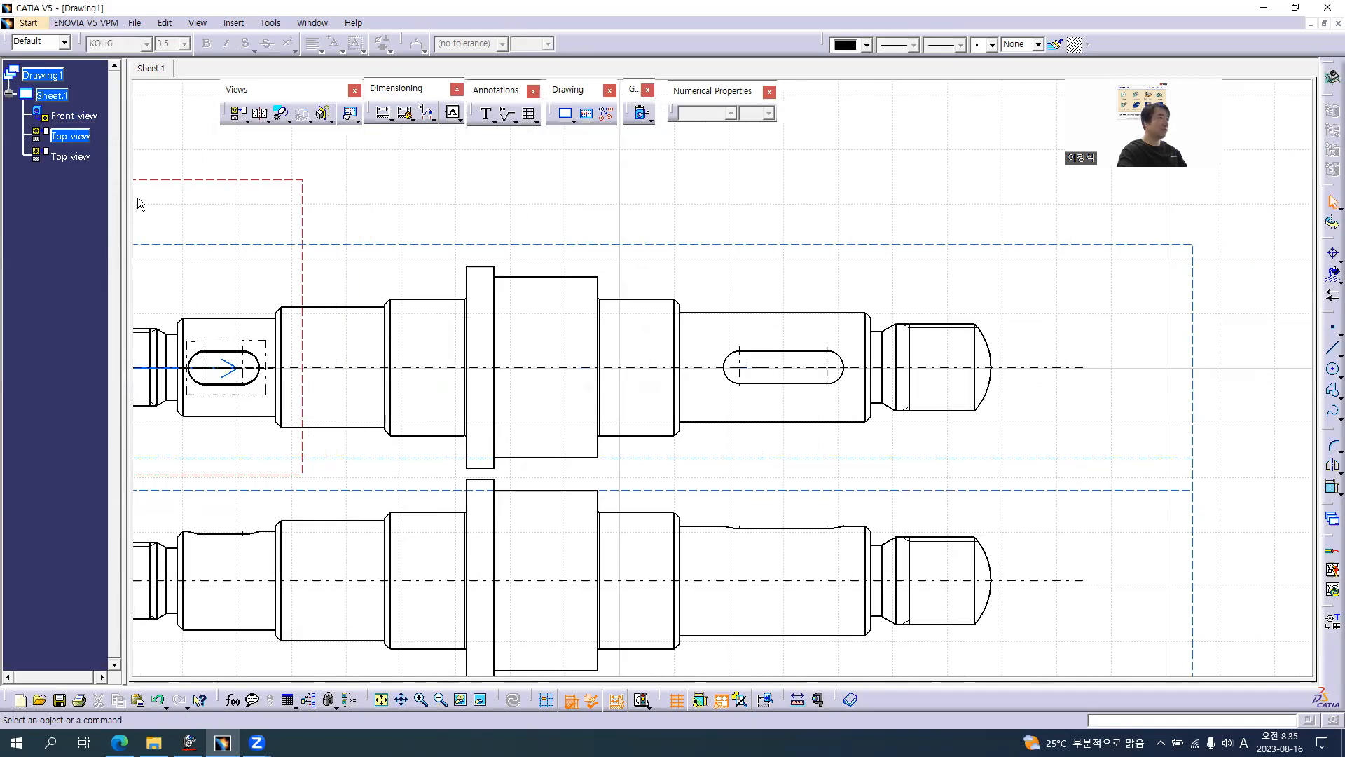
double_click(68, 155)
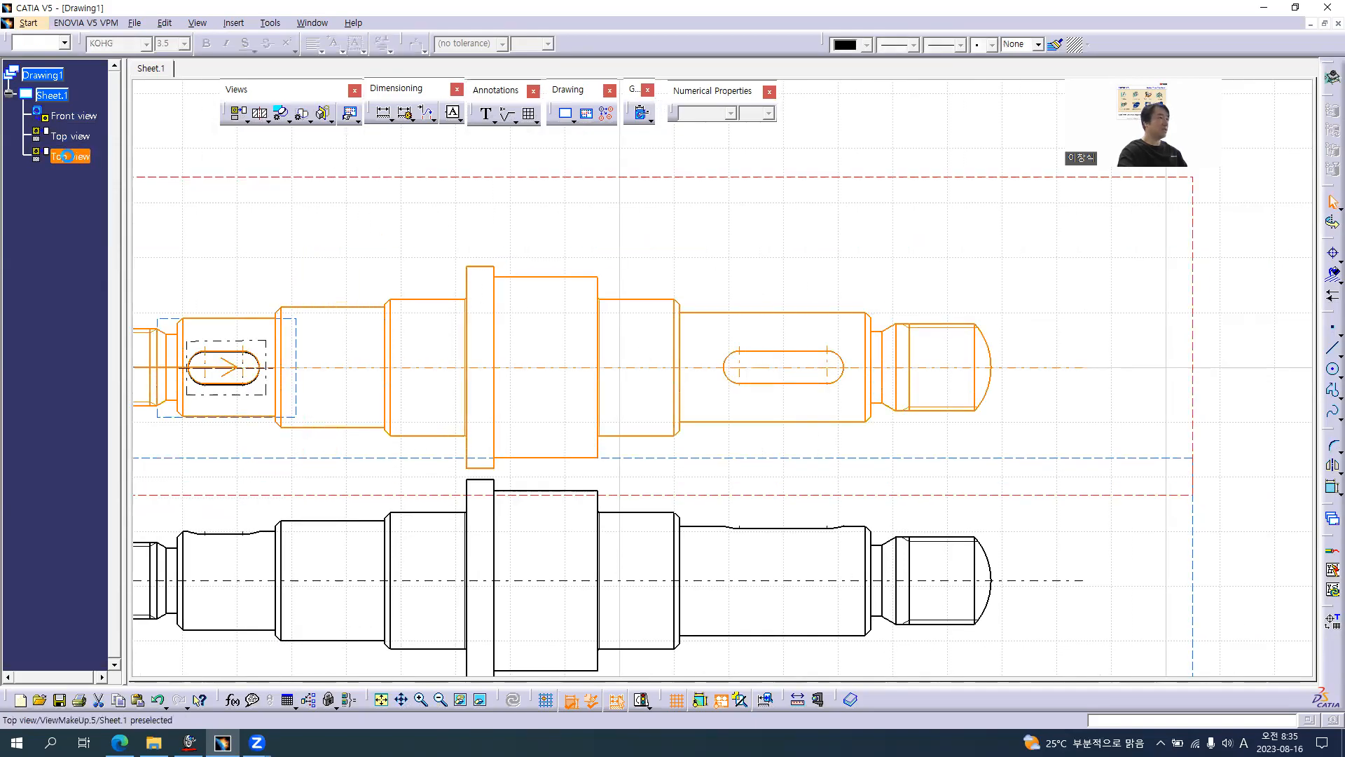
left_click(275, 149)
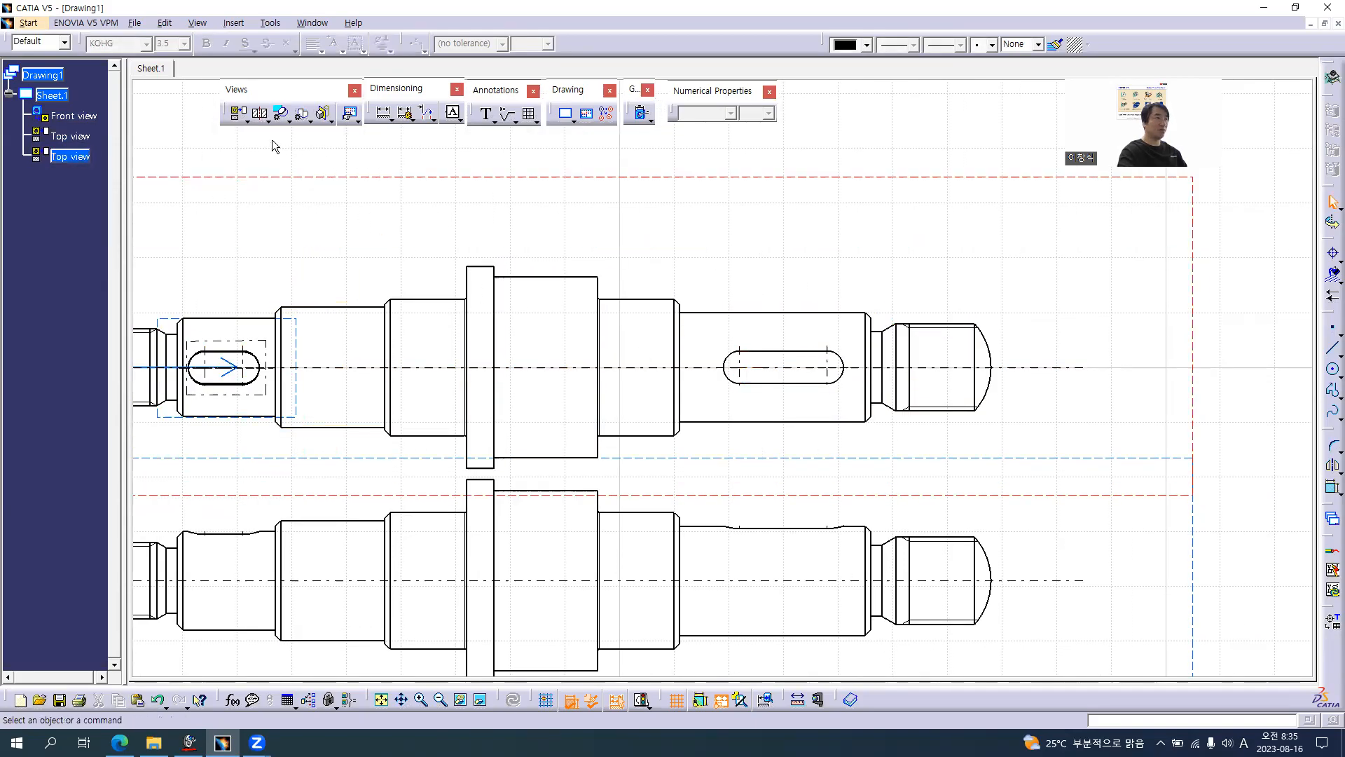
left_click(302, 113)
mouse_move(924, 383)
middle_mouse_down()
mouse_move(691, 381)
mouse_move(843, 385)
mouse_move(813, 267)
middle_mouse_up()
left_click(487, 267)
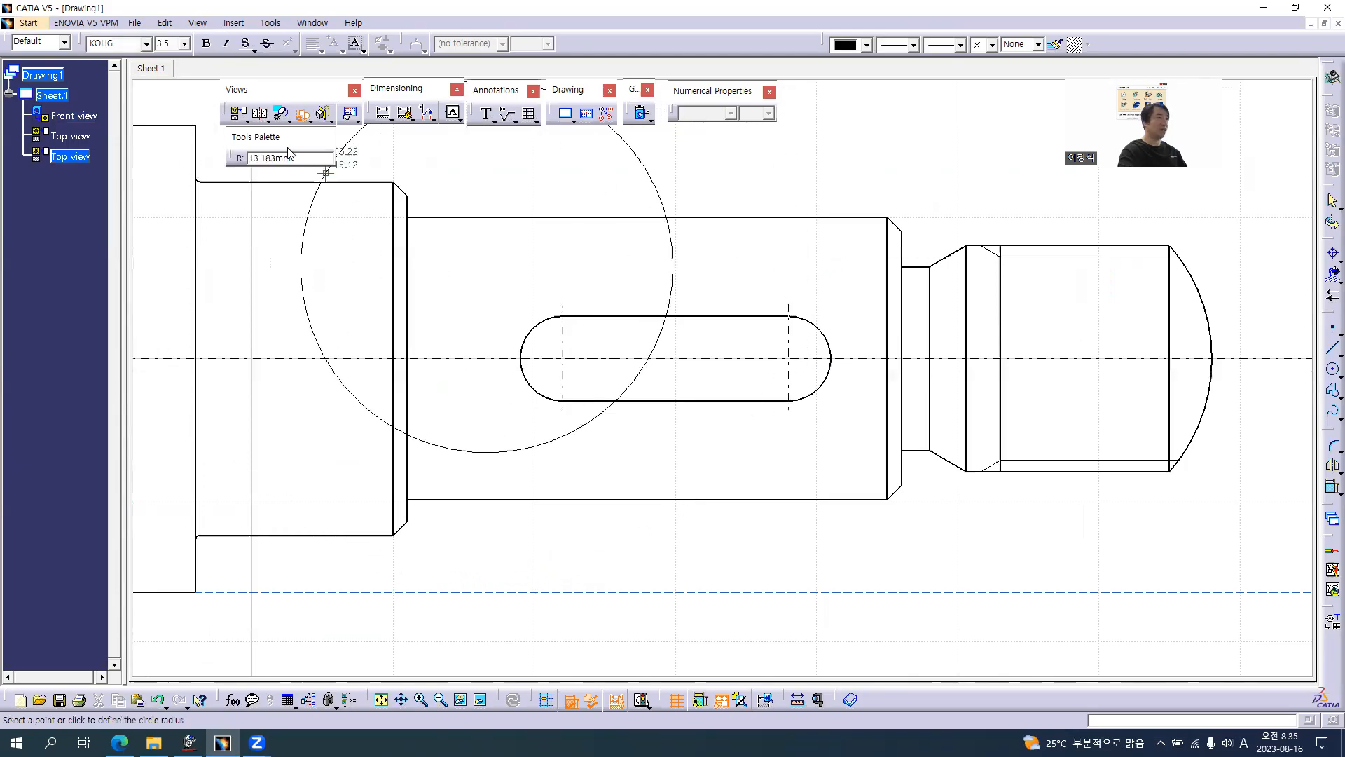
- Clip the second top view with a four-sided sketched profile, about 13 mm high, around the longer keyway
left_click(311, 125)
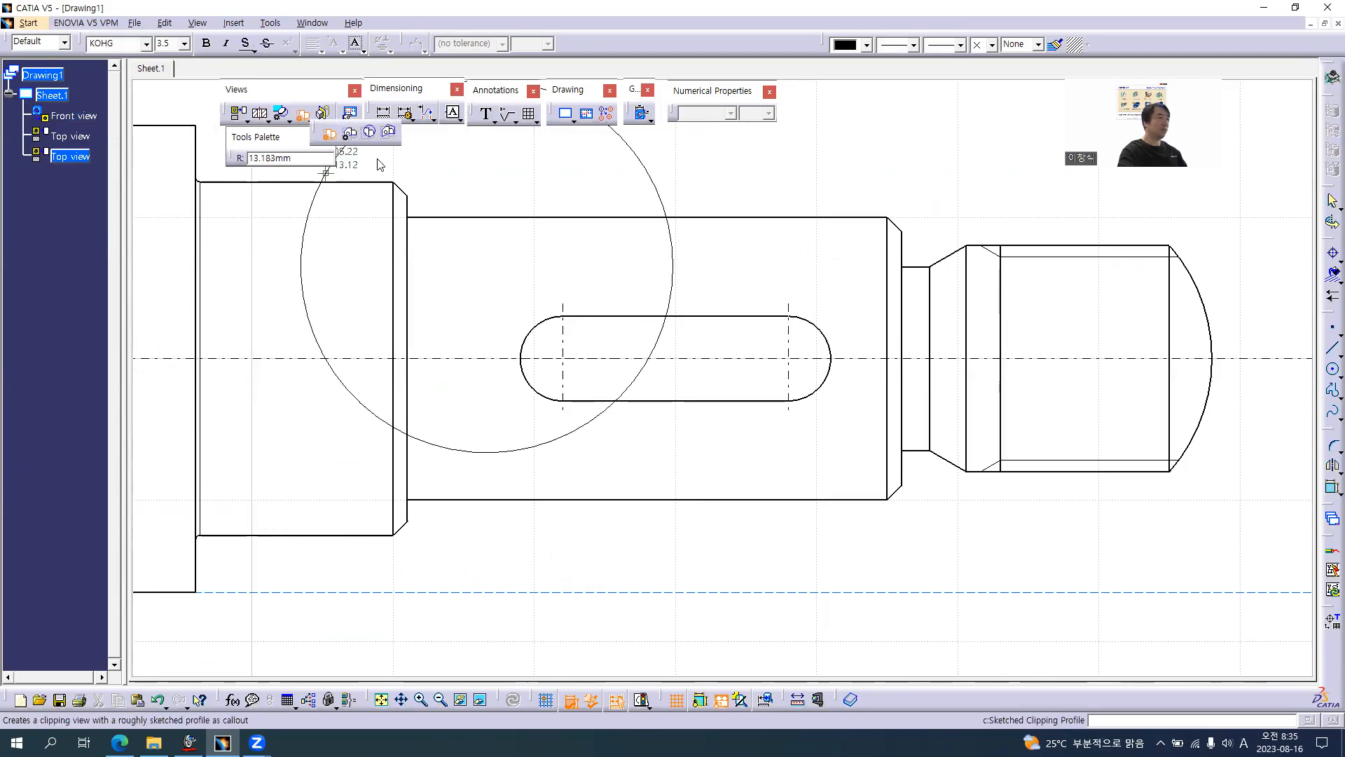
left_click(351, 136)
left_click(498, 269)
left_click(869, 263)
left_click(864, 455)
left_click(464, 448)
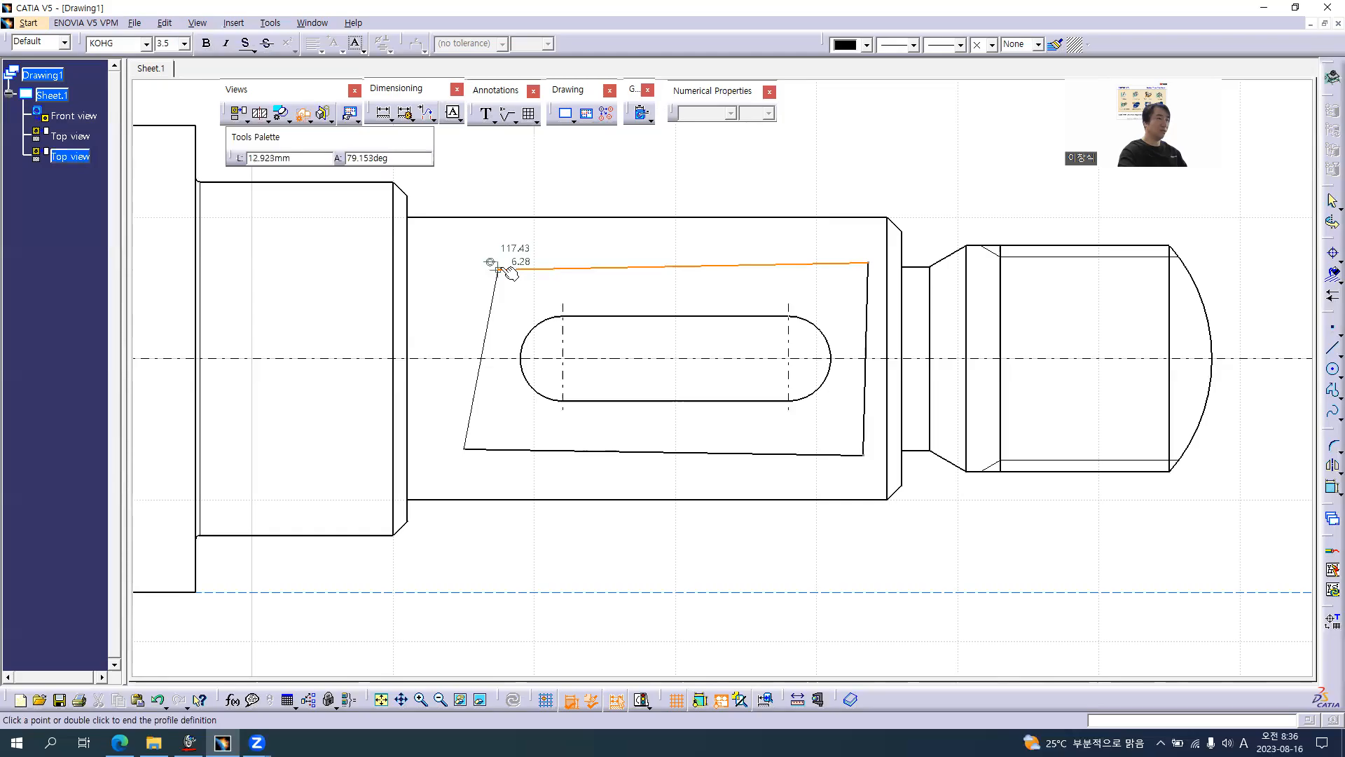
left_click(498, 268)
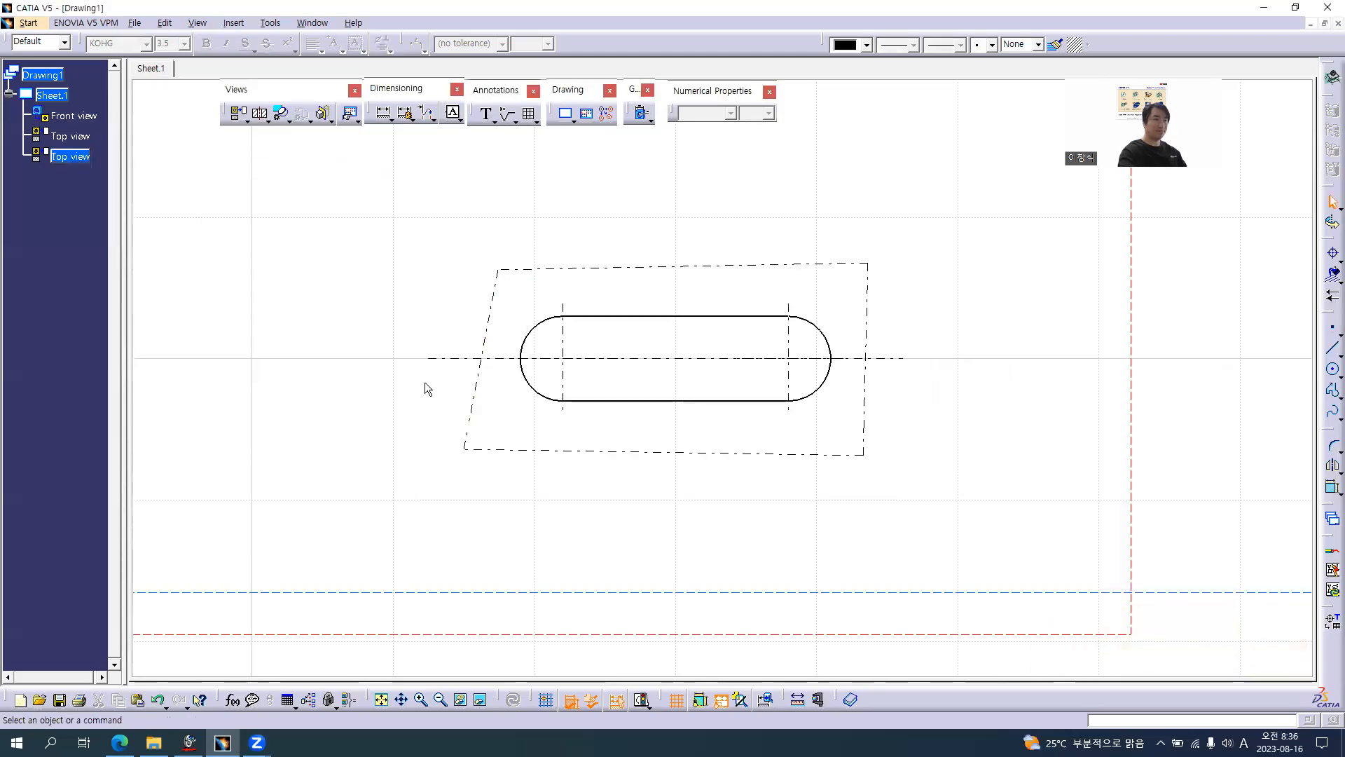
- Hide the four clipping profile lines around the longer keyway
left_click(488, 383)
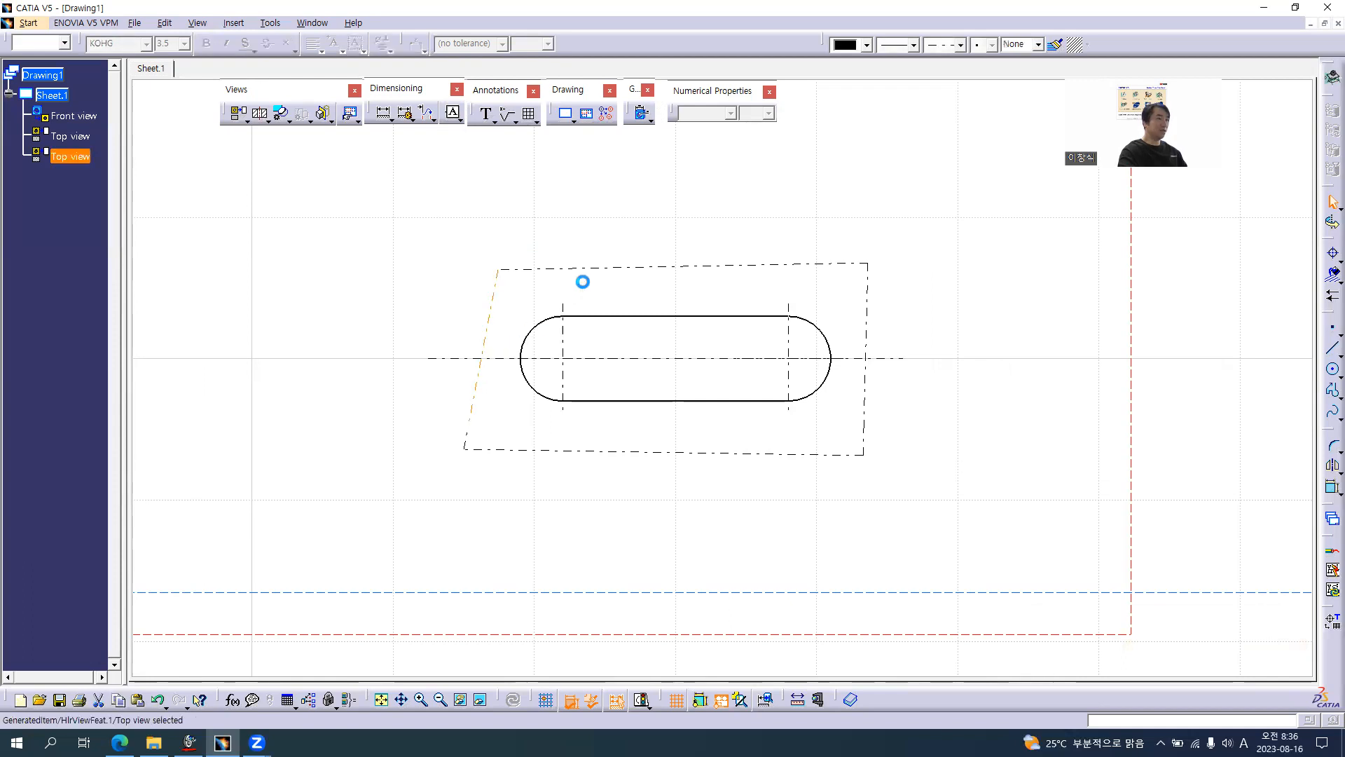
left_click(601, 266, "ctrl")
left_click(869, 280, "ctrl")
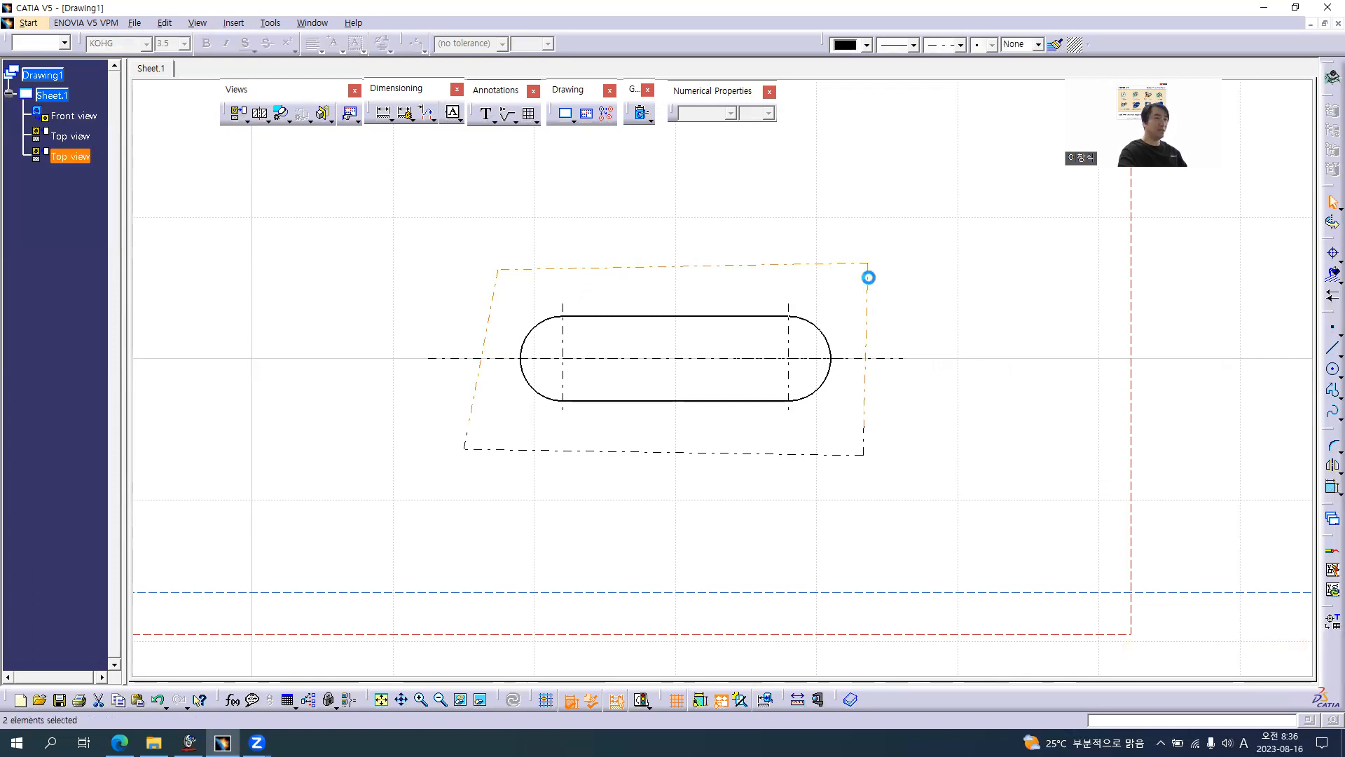
left_click(866, 454, "ctrl")
left_click(777, 454, "ctrl")
left_click(460, 700)
- Hide the clipping profile lines around the shorter keyway in the first top view
middle_click_drag(340, 429, 315, 578, "ctrl")
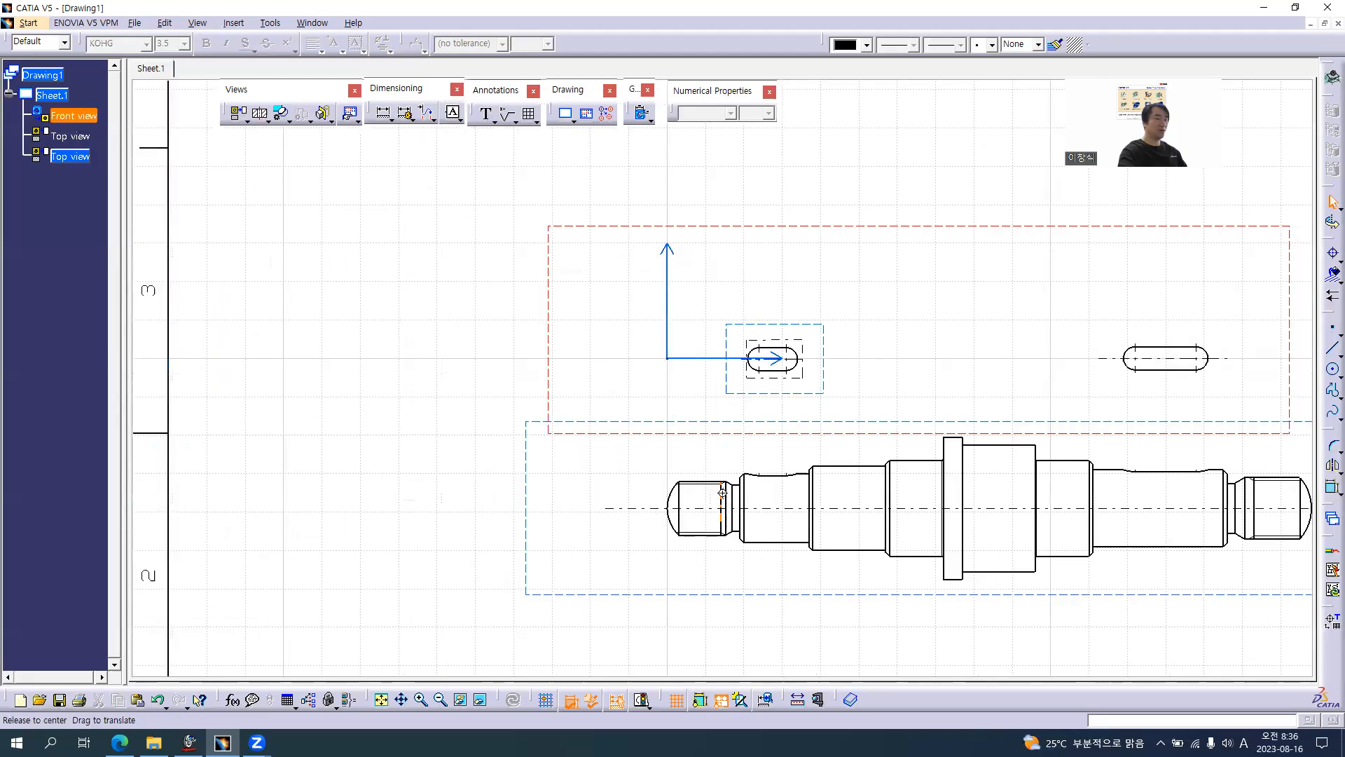
scroll(715, 378, "up", 5)
left_click(839, 342)
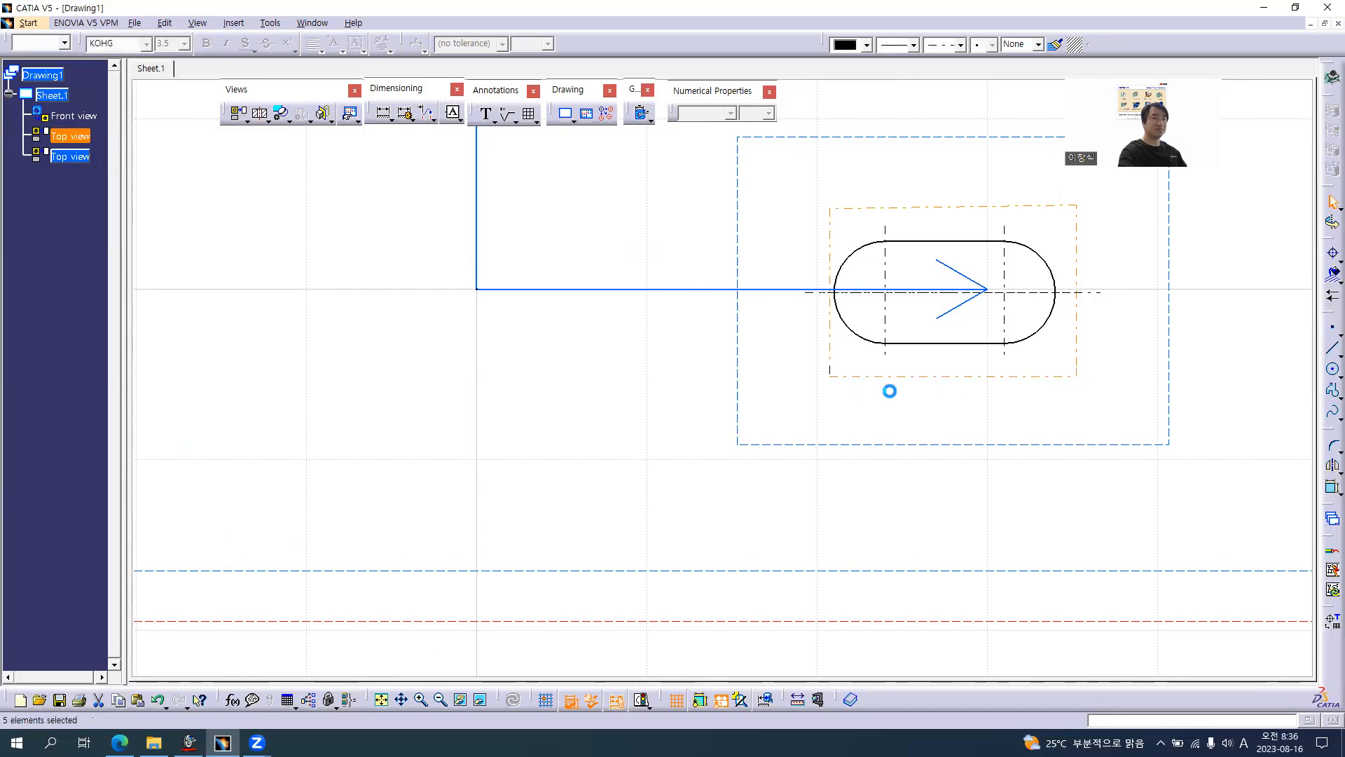
left_click(464, 699)
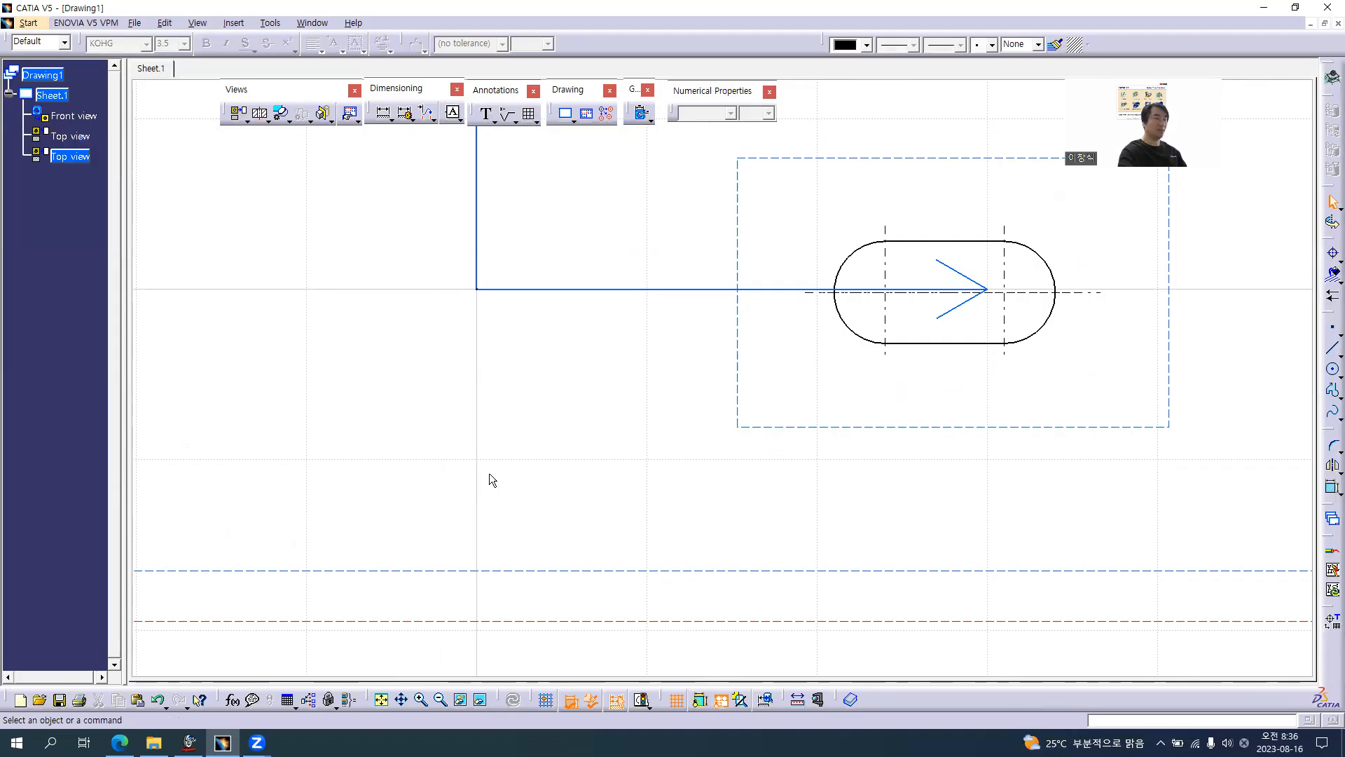
- Hide the horizontal and vertical axis arrows and the origin point of the active second top view
middle_click_drag(489, 474, 353, 528)
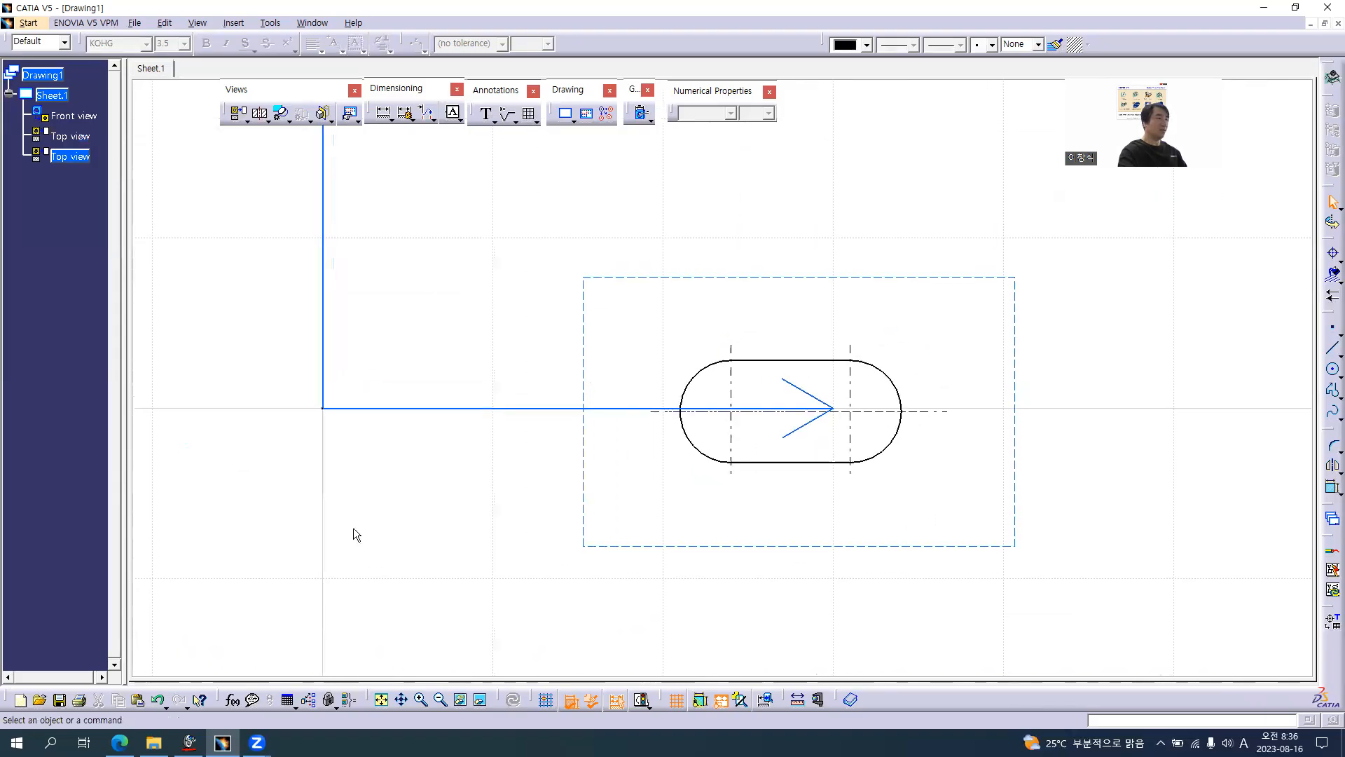
right_click(399, 408)
key("h")
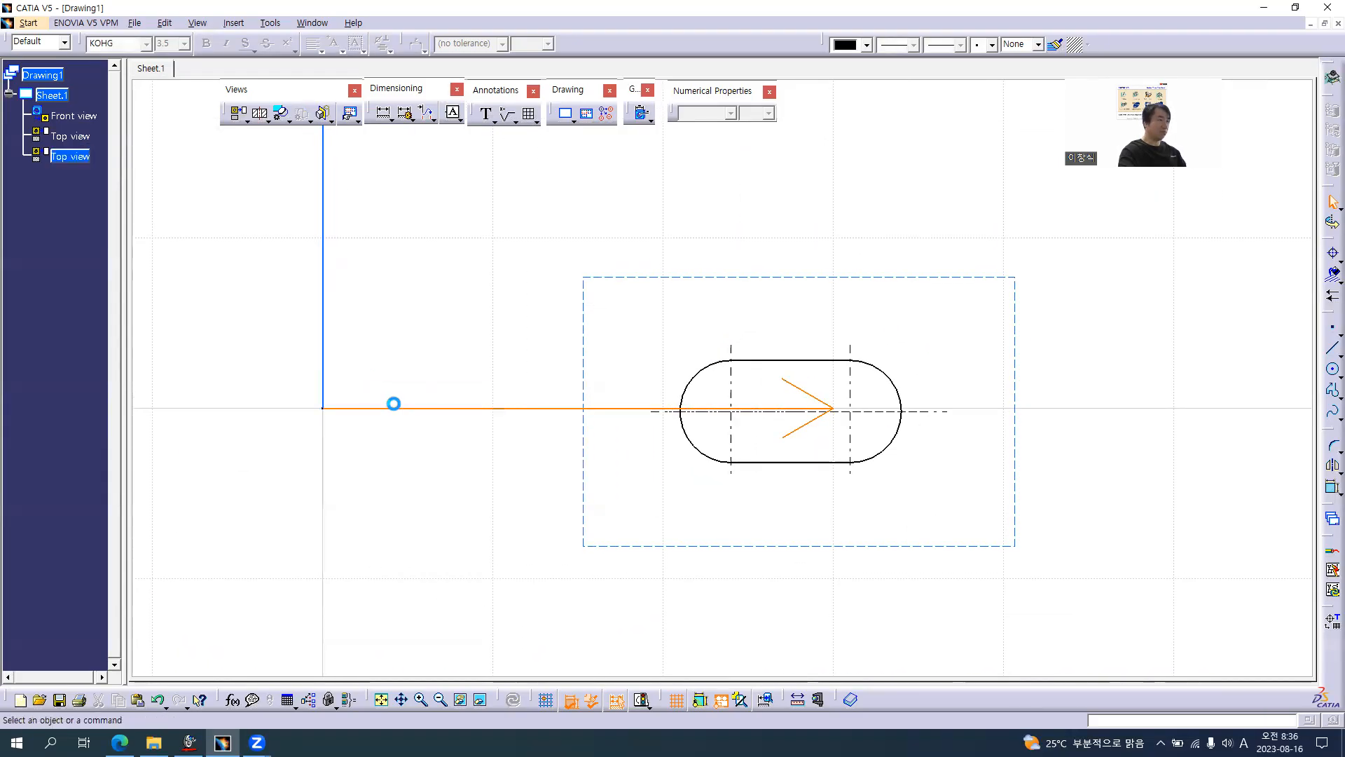
right_click(326, 353)
type("h")
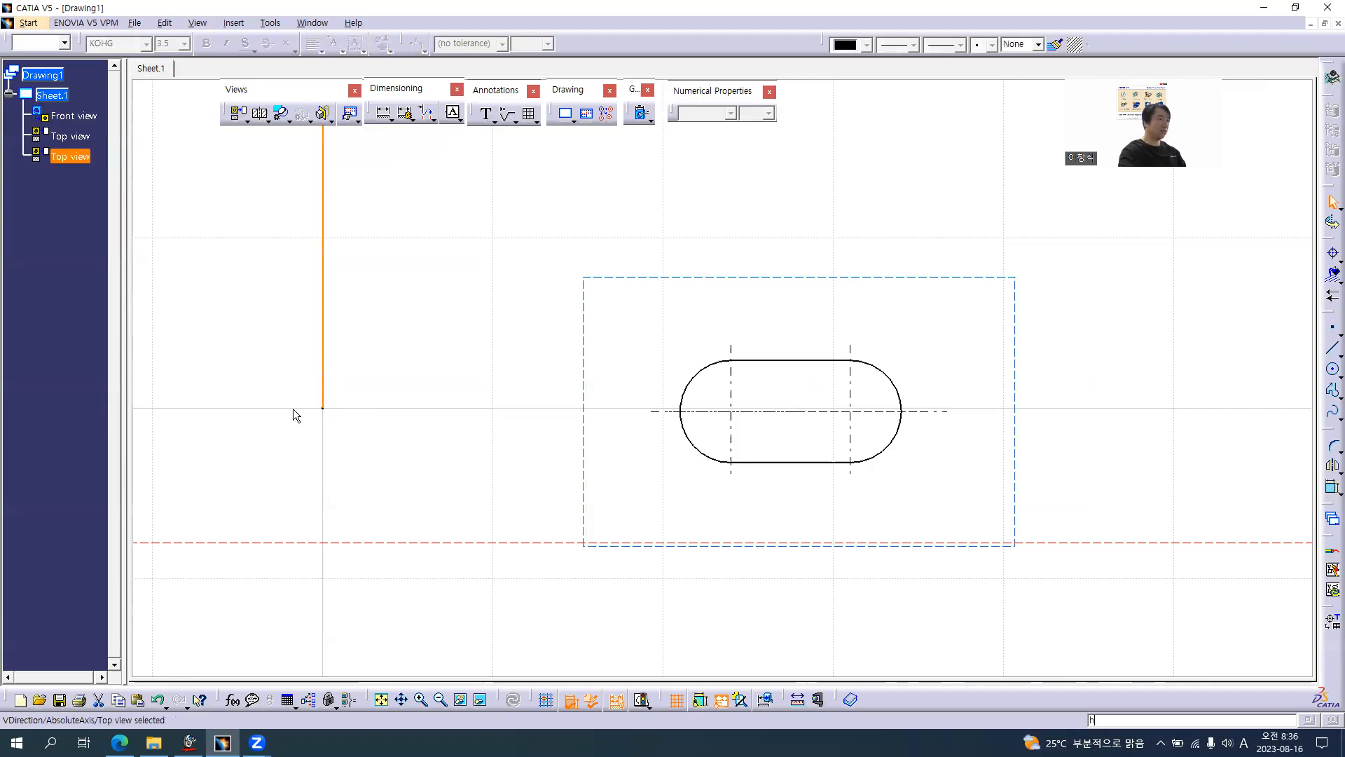
right_click(323, 396)
key("h")
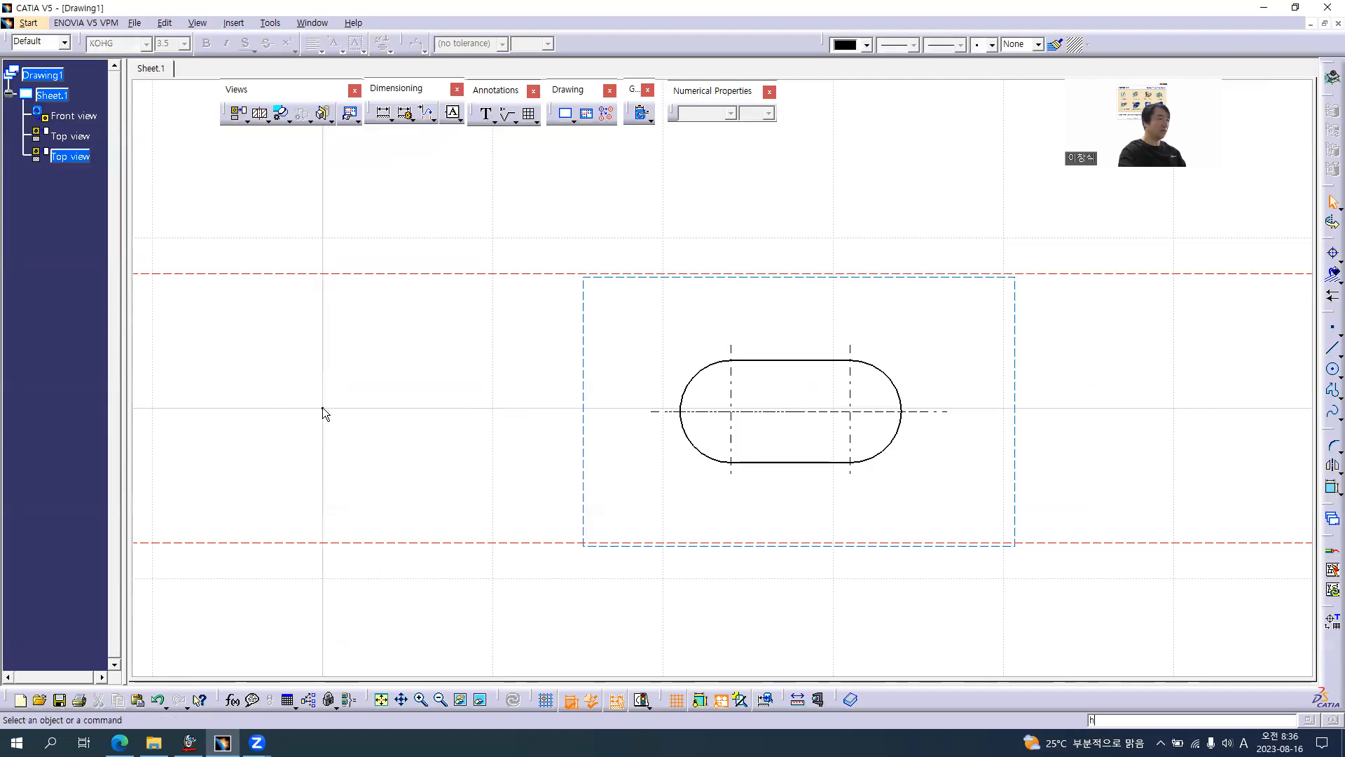
type("h")
right_click(323, 409)
key("h")
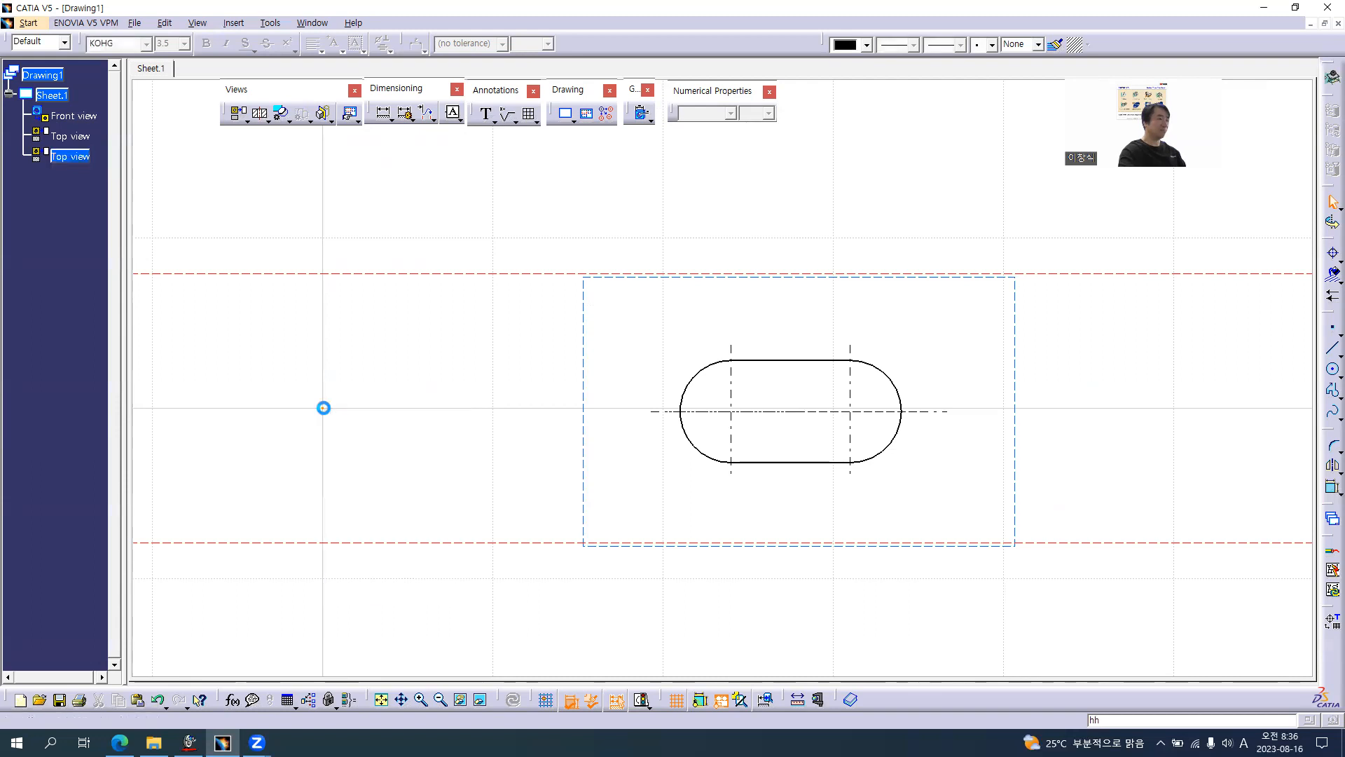
- Activate the first top view with the shorter keyway and hide its axis arrows and origin point
middle_click_drag(789, 439, 793, 491)
double_click(830, 489)
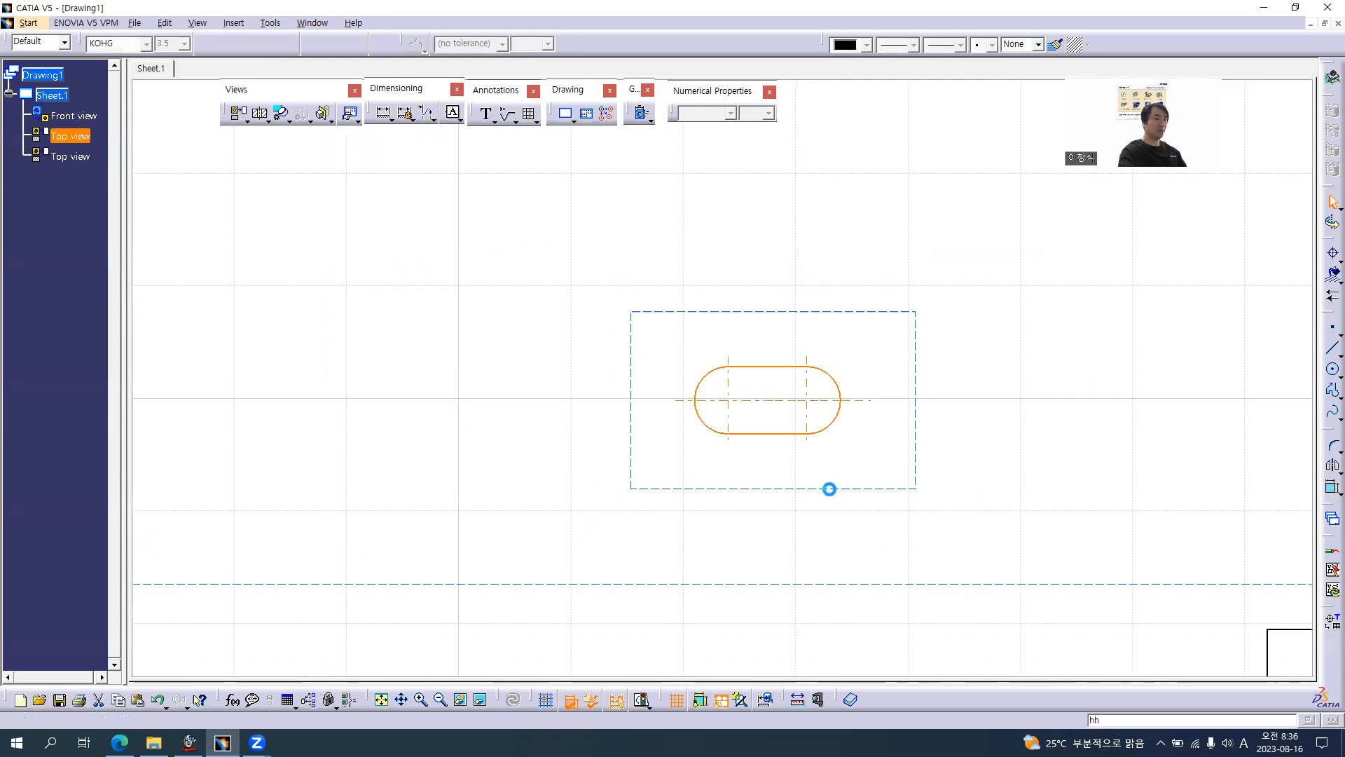
right_click(492, 400)
key("h")
right_click(459, 341)
key("h")
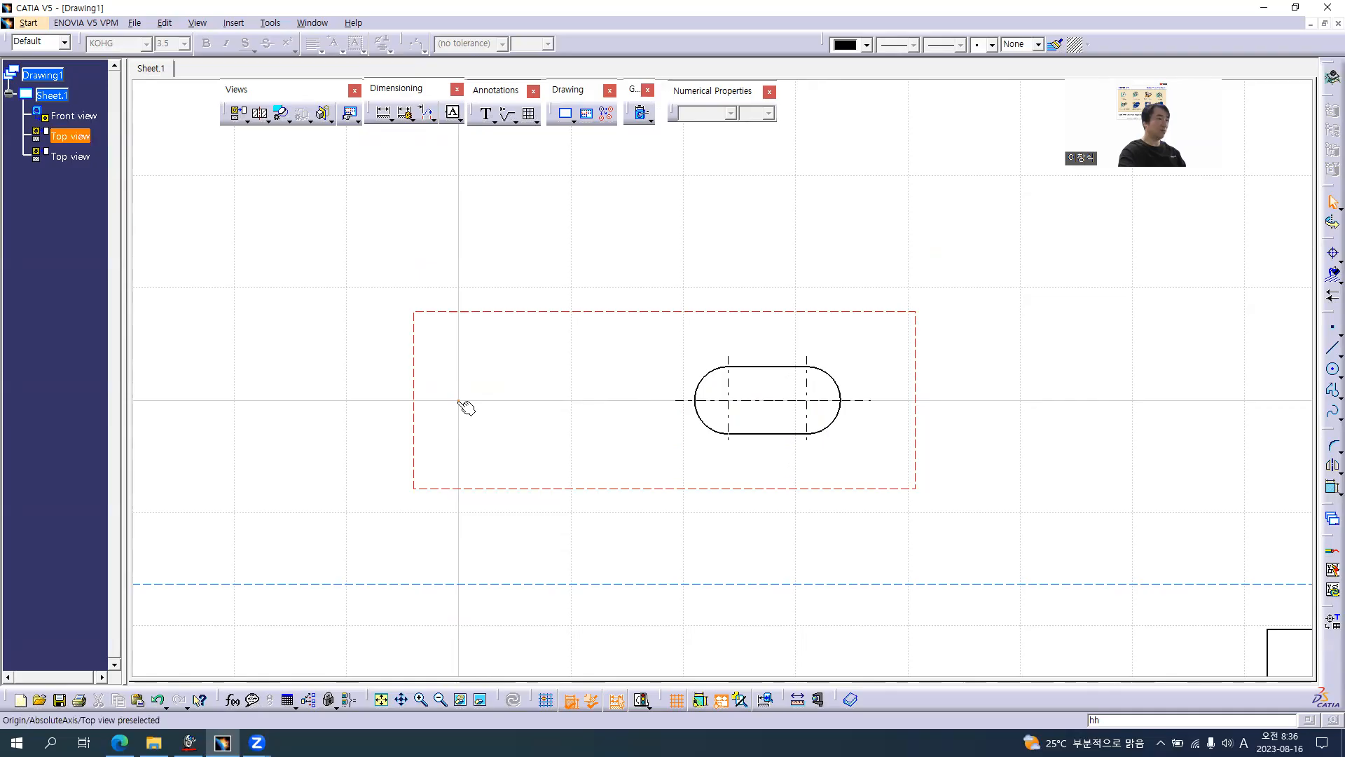
mouse_move(567, 443)
middle_mouse_down()
mouse_move(619, 559)
mouse_move(727, 438)
mouse_move(662, 437)
mouse_move(659, 496)
mouse_move(691, 386)
mouse_move(683, 433)
middle_mouse_up()
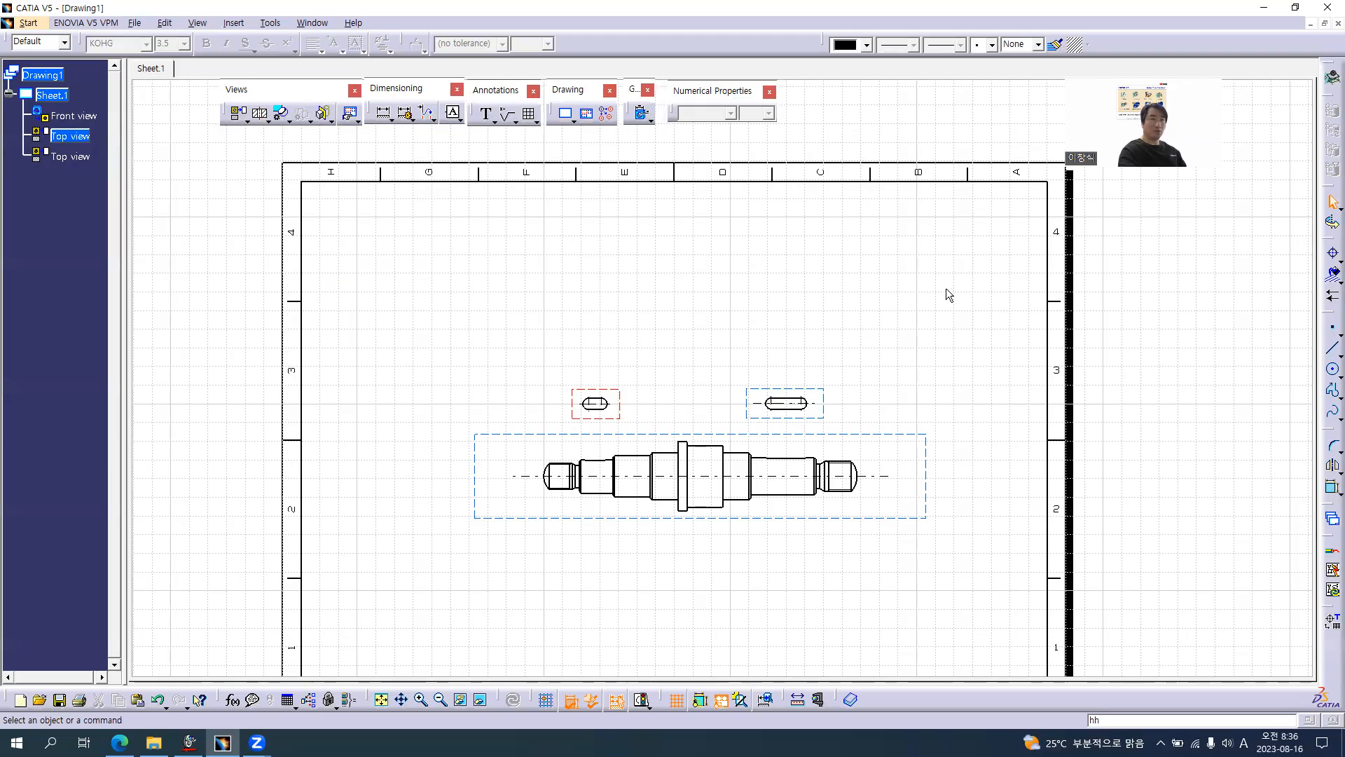
- Start an isometric view, orient the shaft in PDG Page01 EX05.CATPart with both keyways visible, and pick it as the reference
left_click(246, 120)
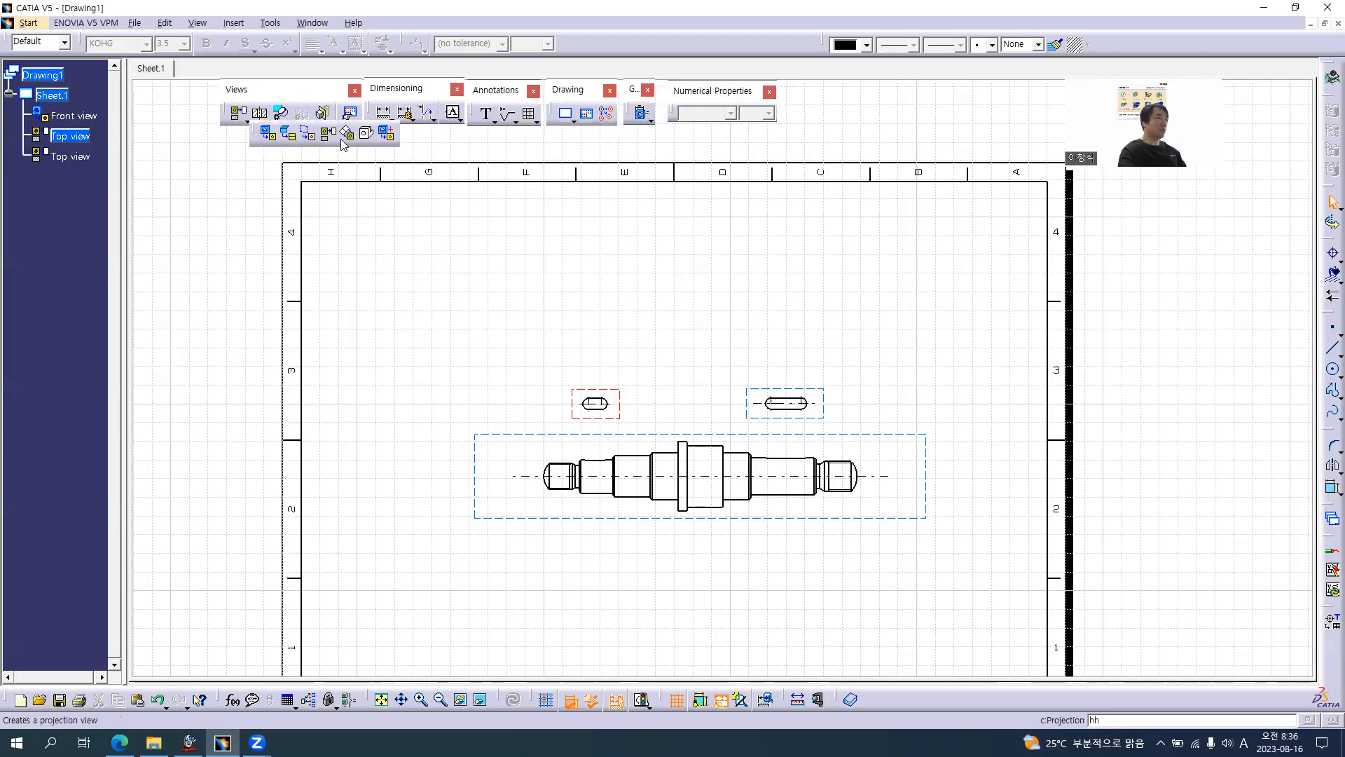
left_click(370, 135)
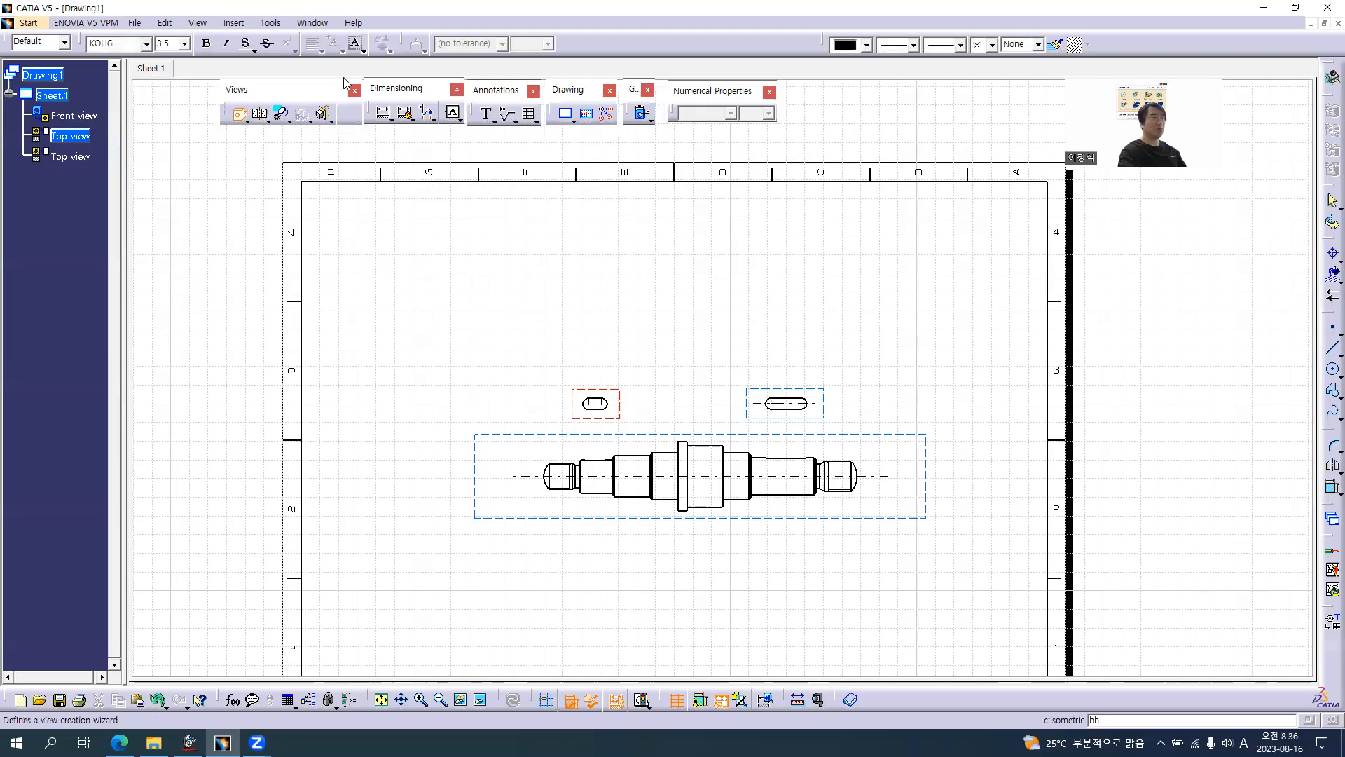
left_click(313, 23)
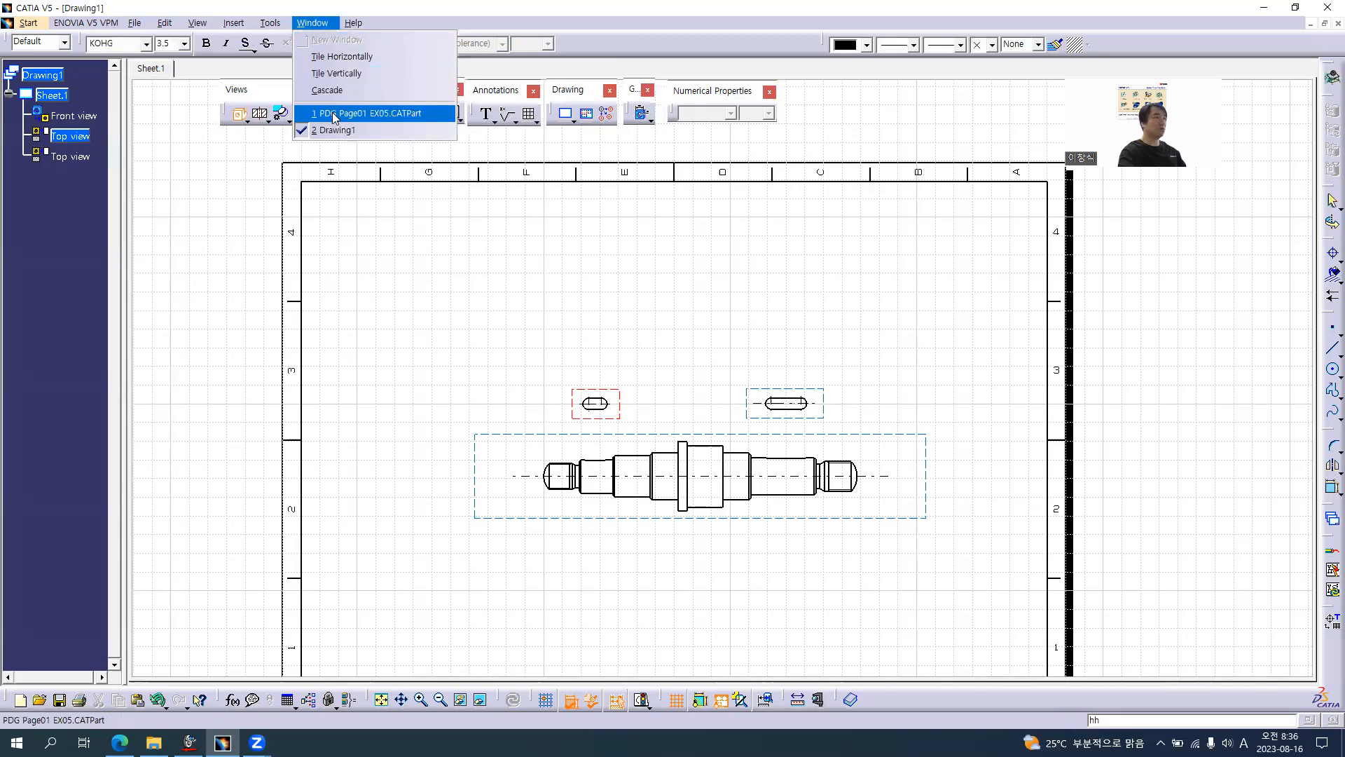
left_click(343, 117)
middle_click_drag(598, 390, 711, 581)
middle_click_drag(817, 419, 750, 391)
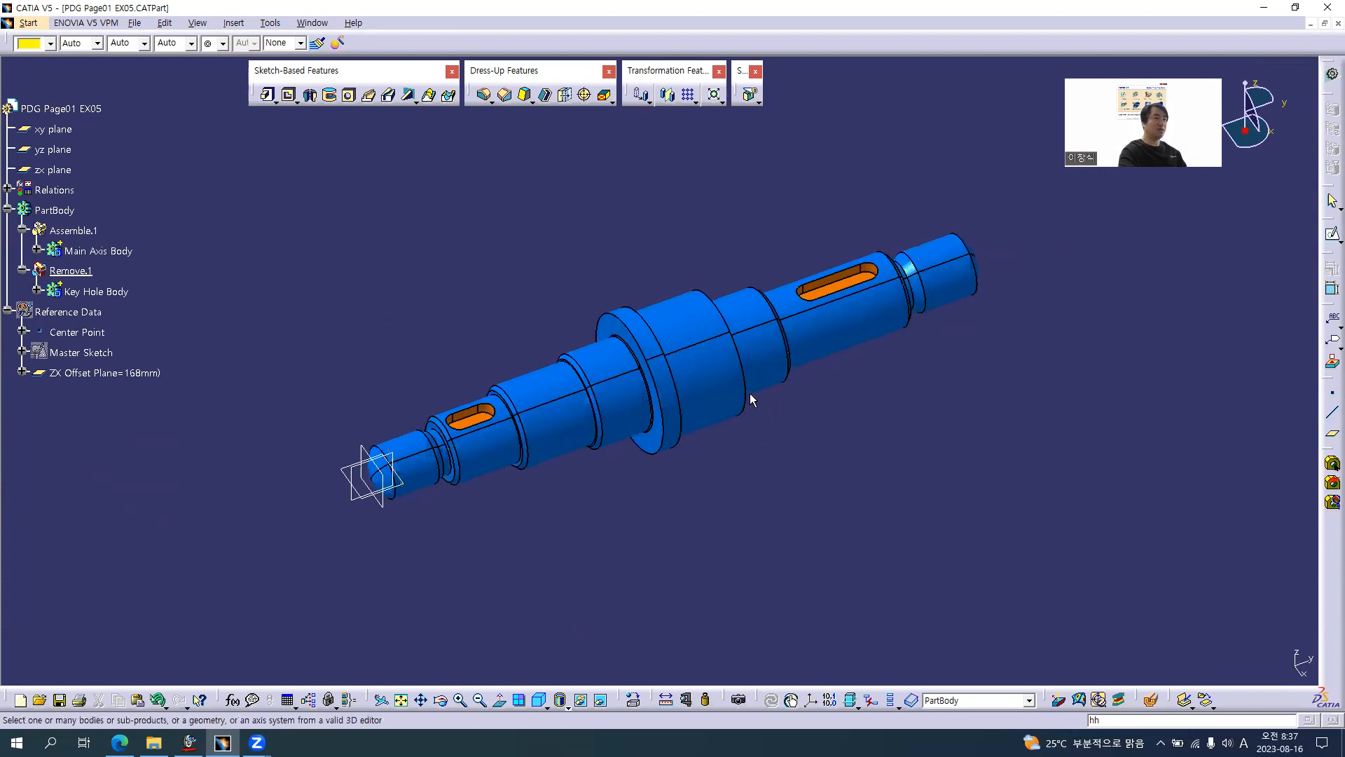
left_click(699, 377)
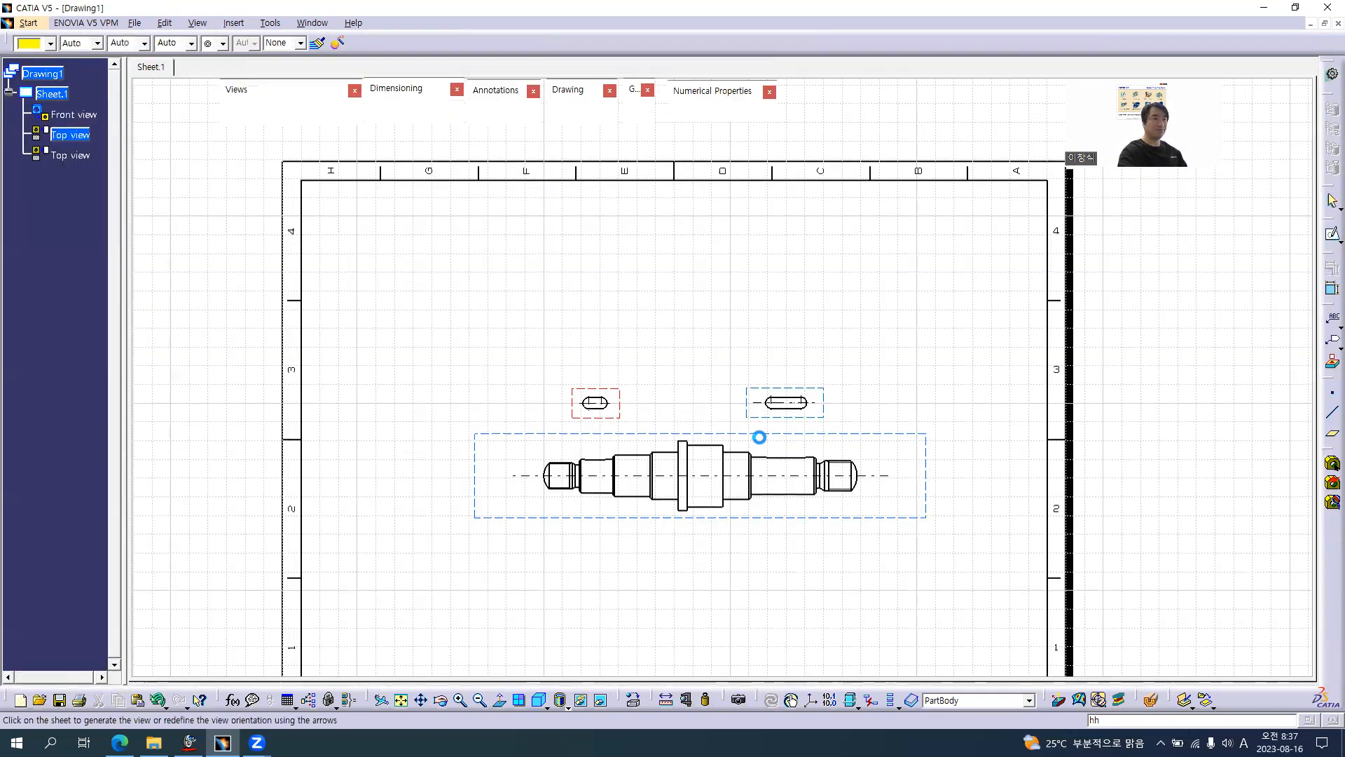
- Generate the isometric view on the sheet and move it to the upper-right corner above the keyway views
left_click(797, 259)
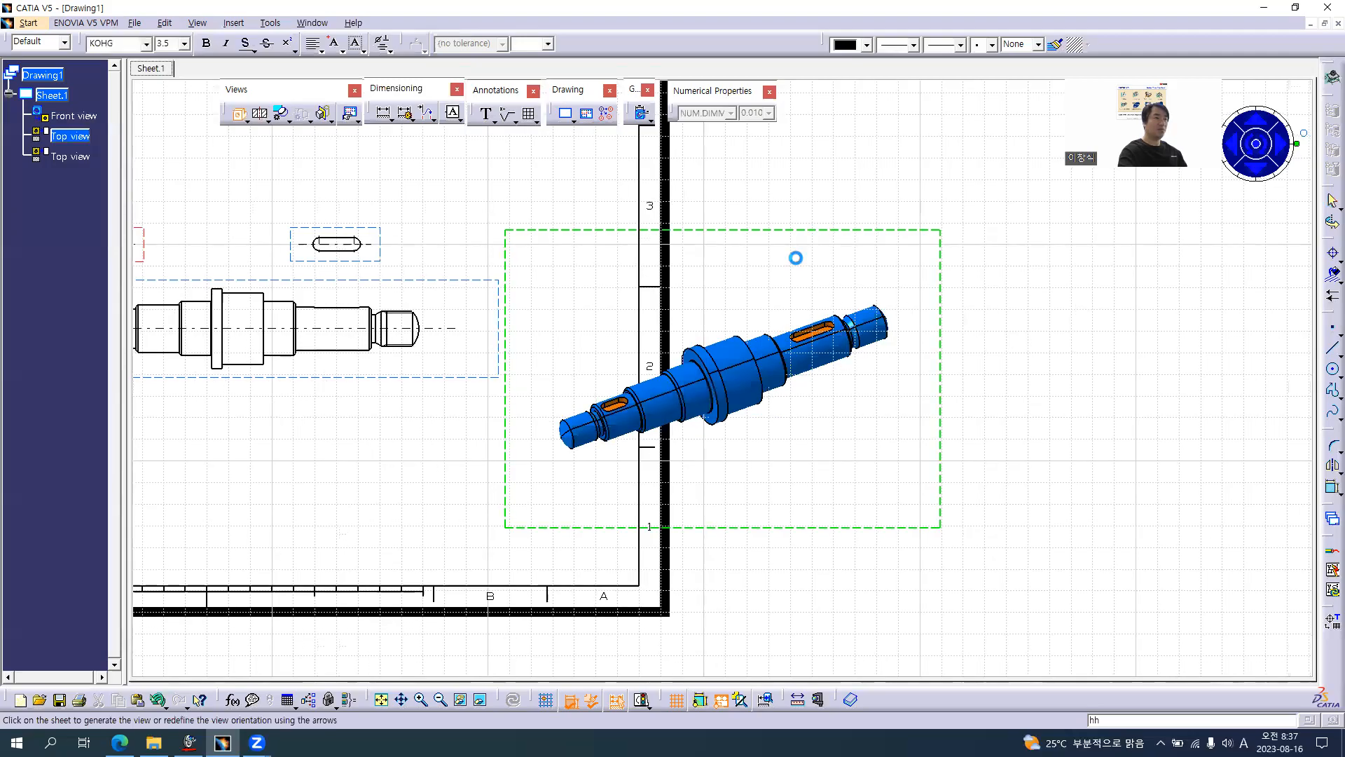
left_click(783, 295)
middle_click_drag(787, 294, 949, 474)
left_click_drag(947, 466, 732, 151)
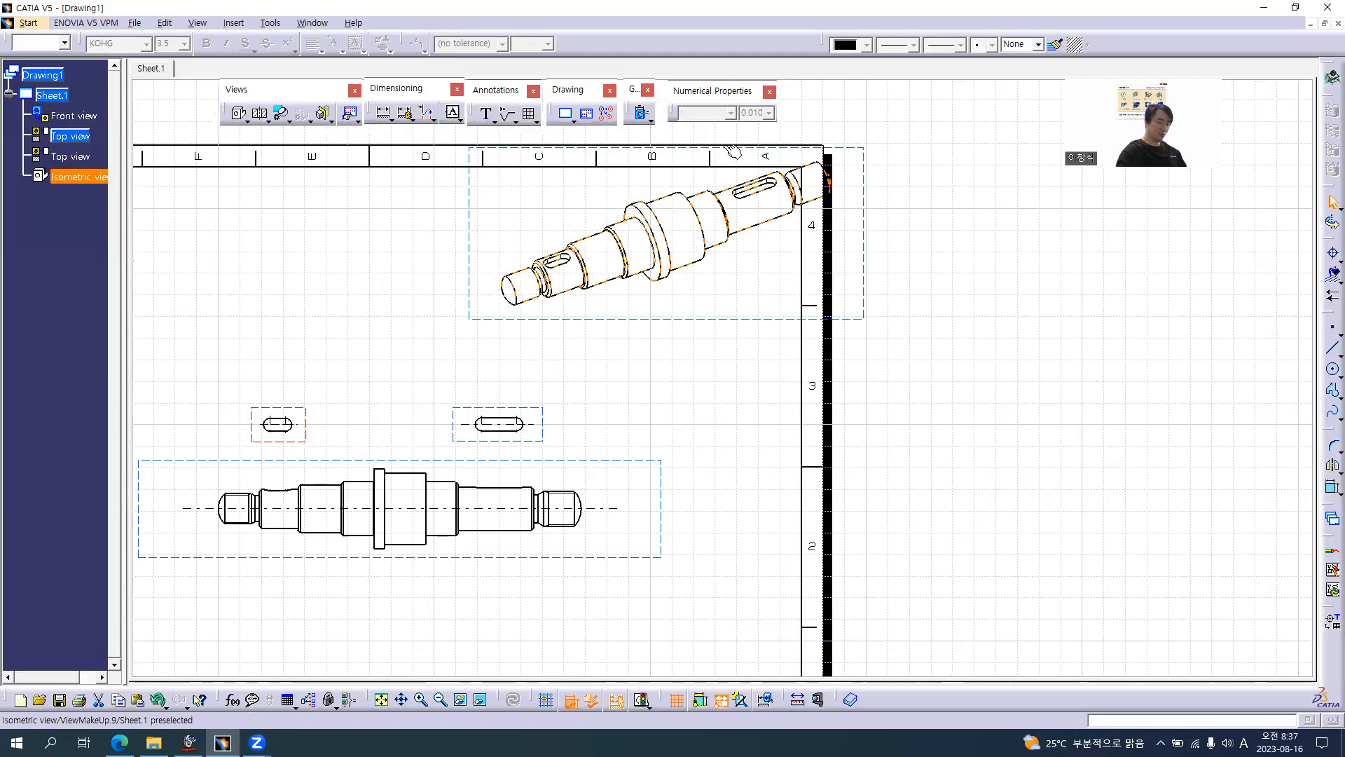
- Enable 3D colors for the isometric view and set its generation mode to Raster using Shading with edges
key("alt+Return")
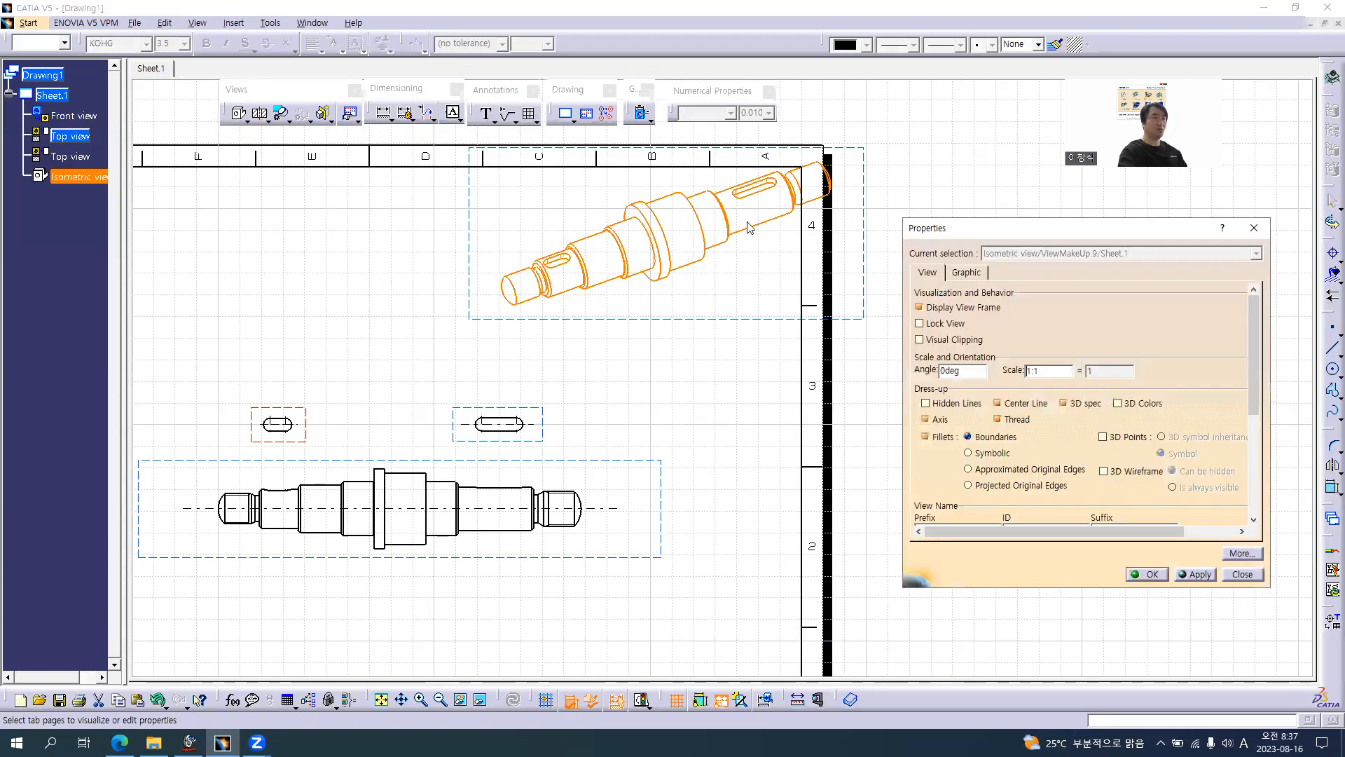
left_click_drag(954, 231, 886, 204)
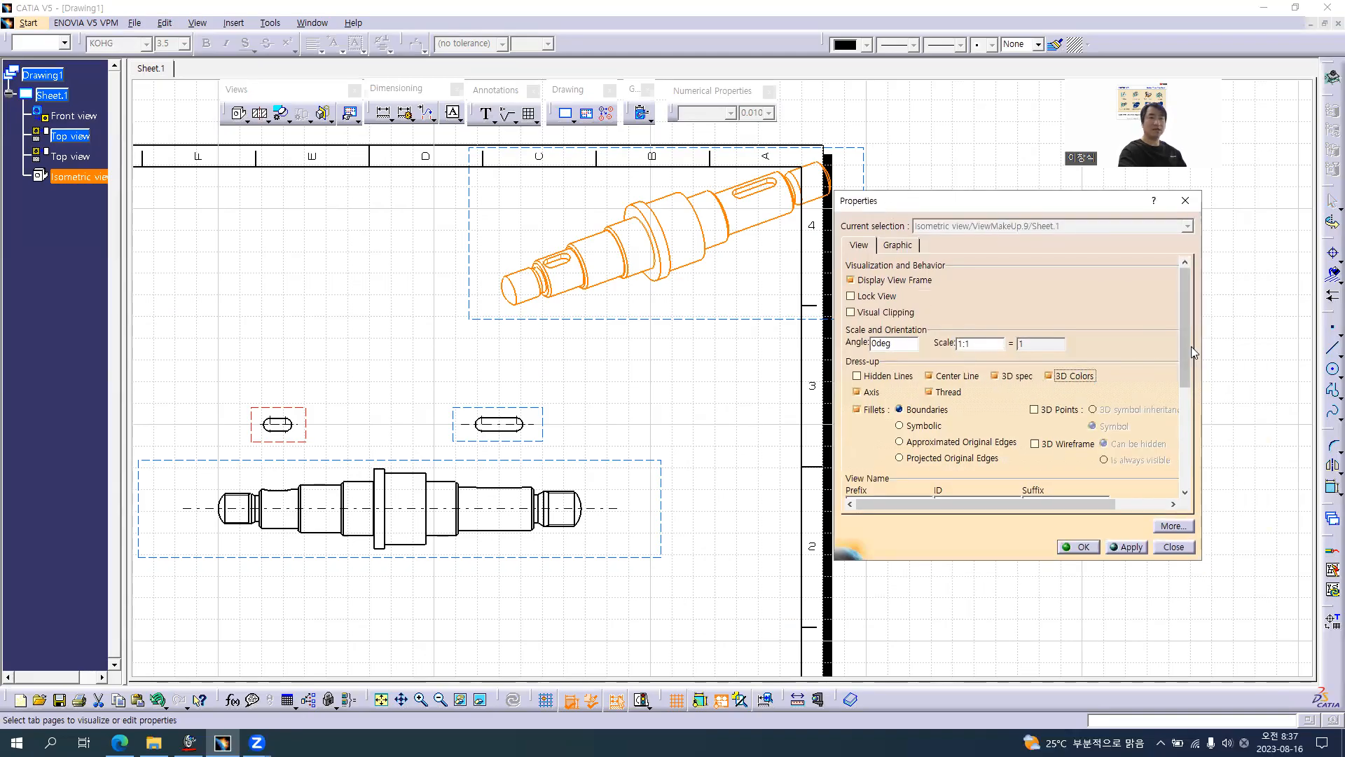
left_click_drag(1186, 337, 1175, 475)
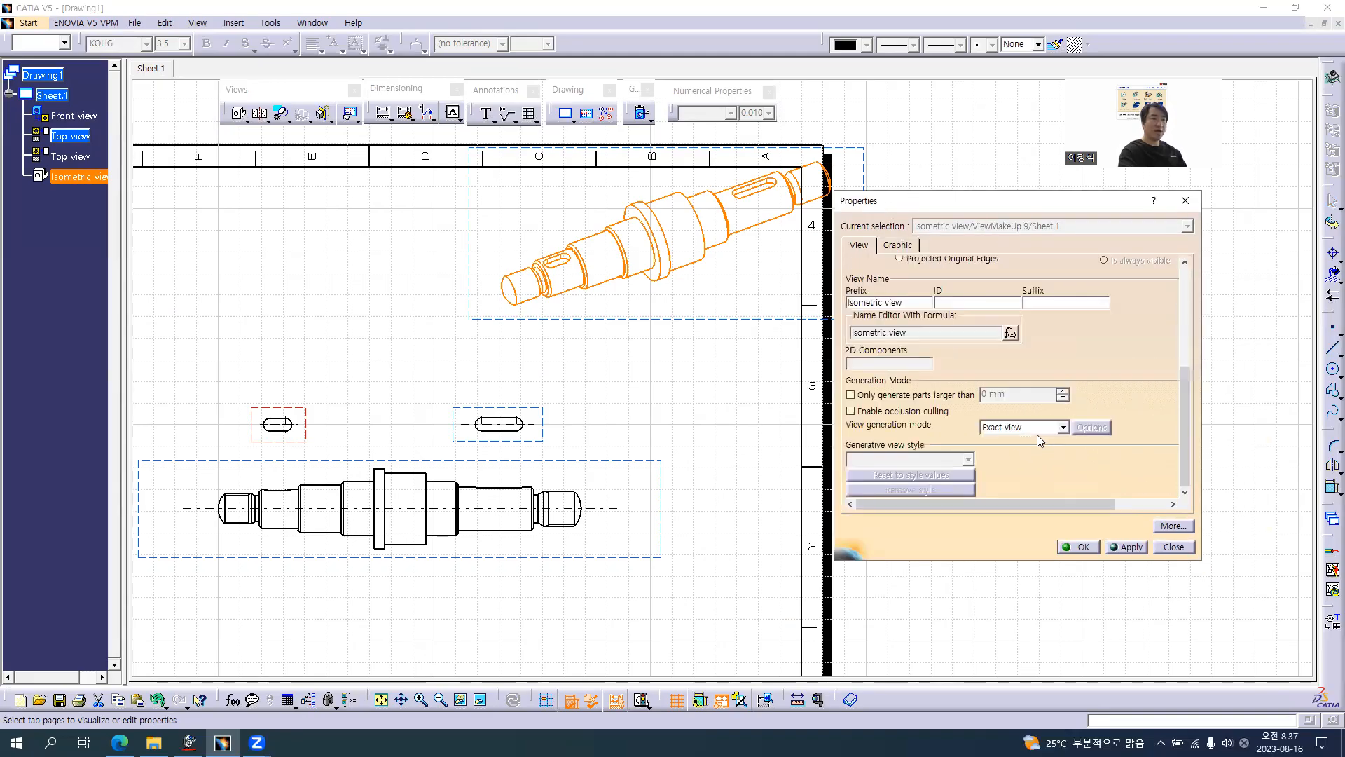
left_click(1019, 428)
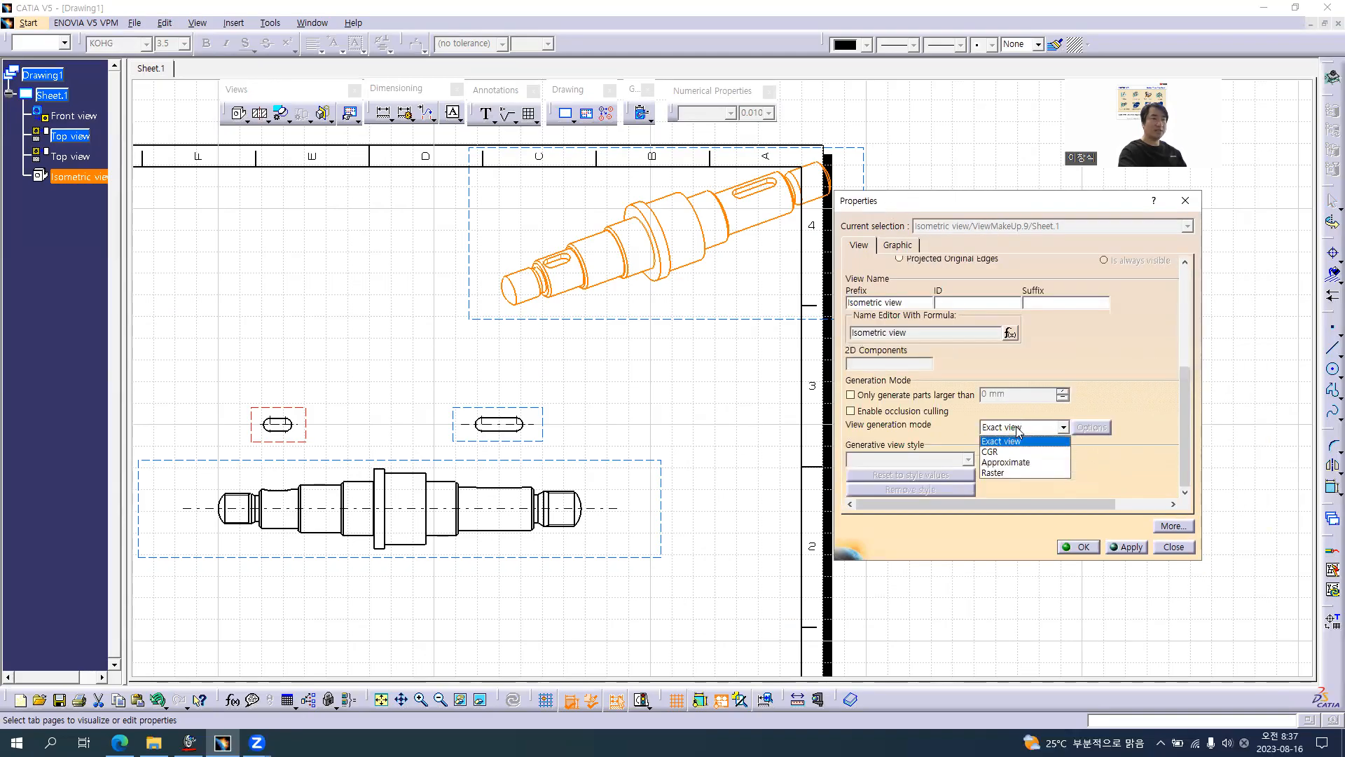
left_click(1009, 473)
left_click(1086, 427)
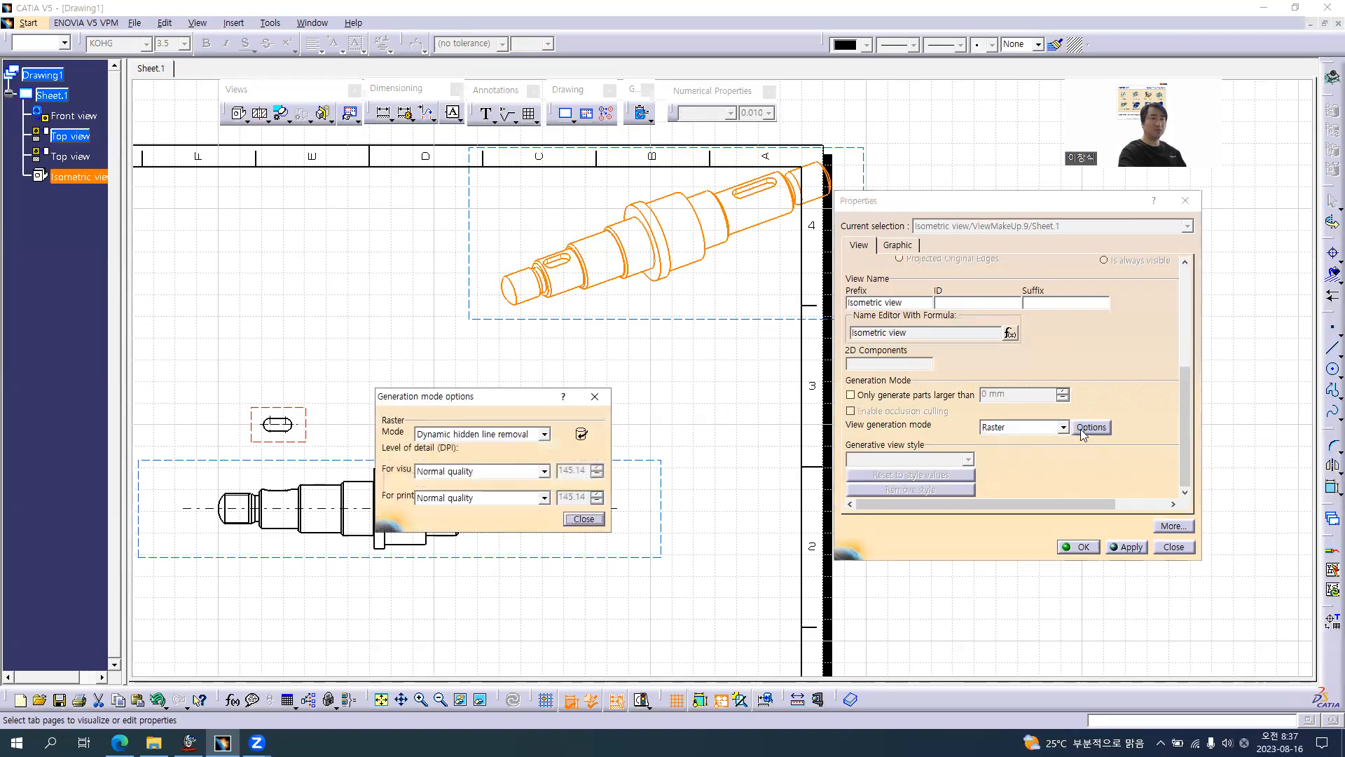
left_click(489, 436)
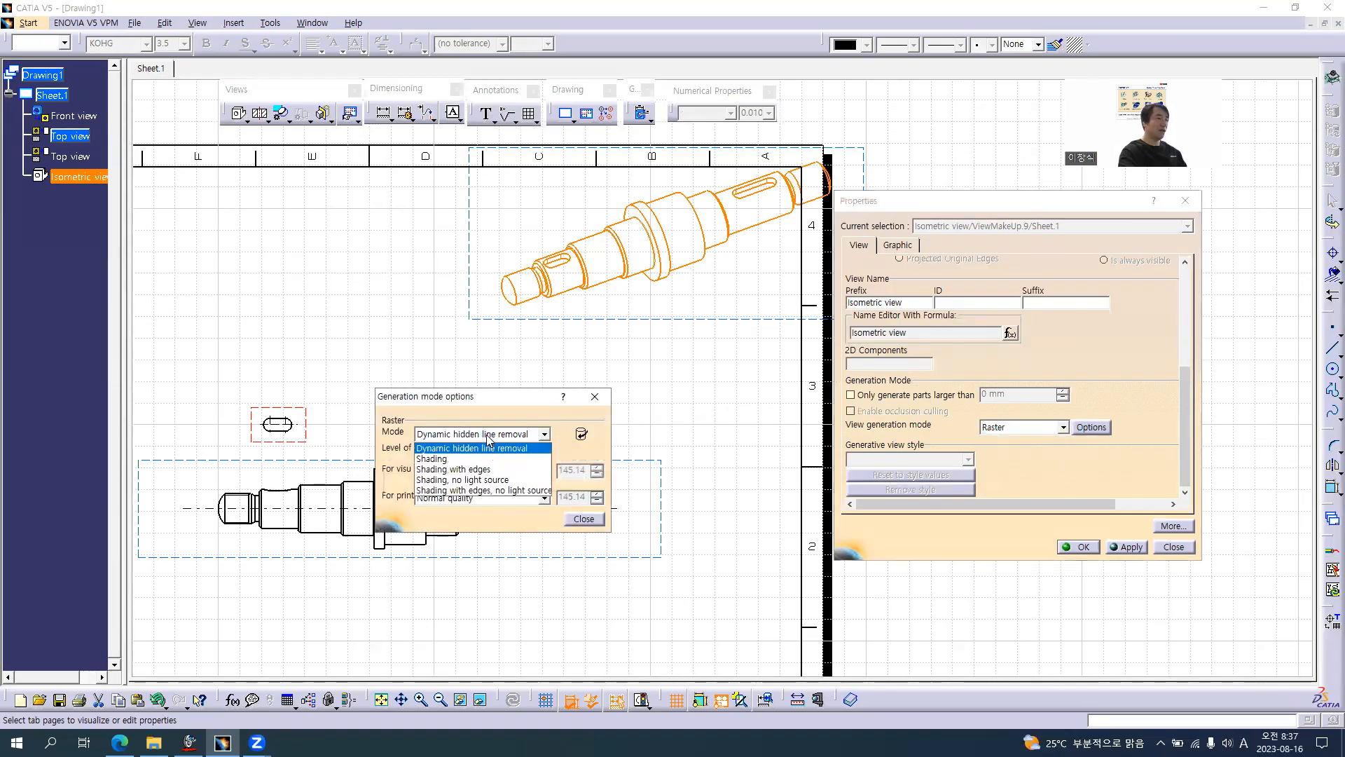
left_click(462, 469)
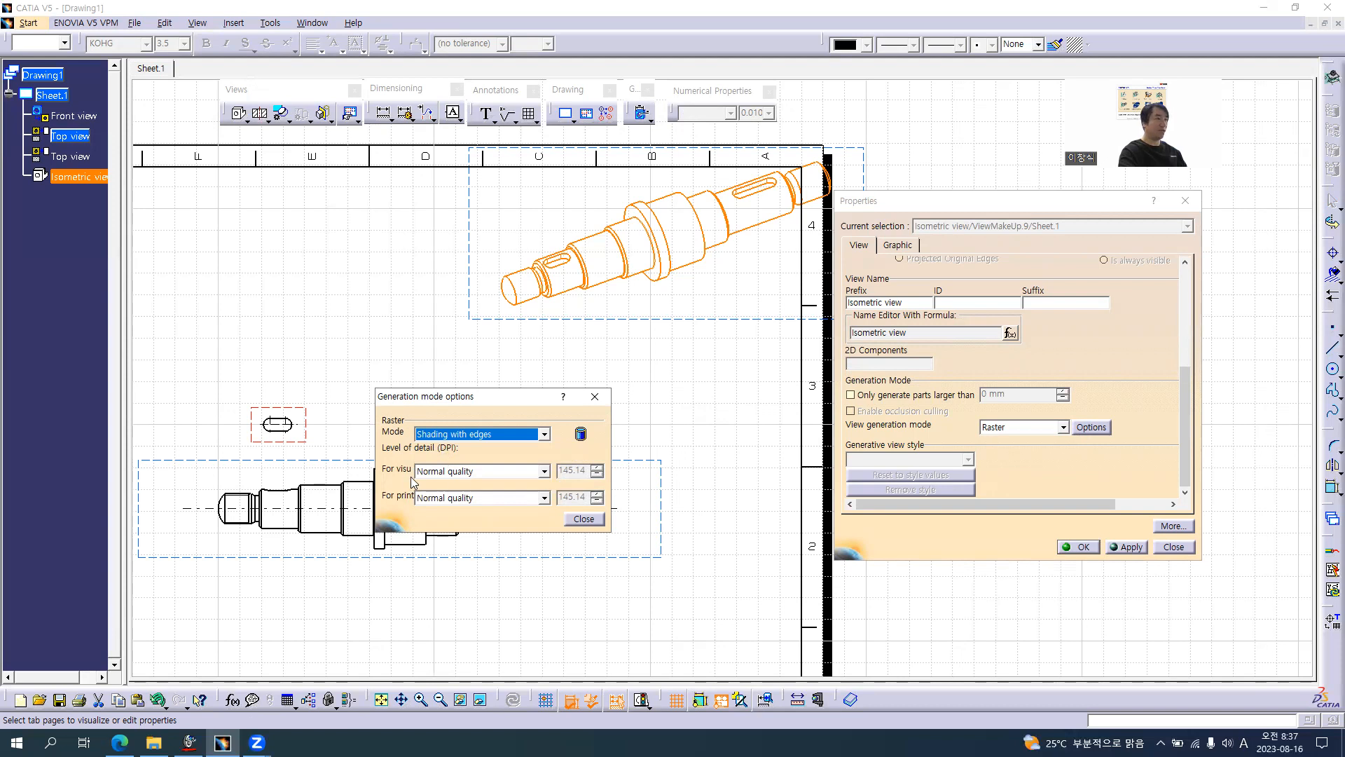
- Set the raster level of detail to High quality for both visualization and print, and apply it to the isometric view
left_click(467, 479)
left_click(448, 492)
left_click(457, 498)
left_click(468, 535)
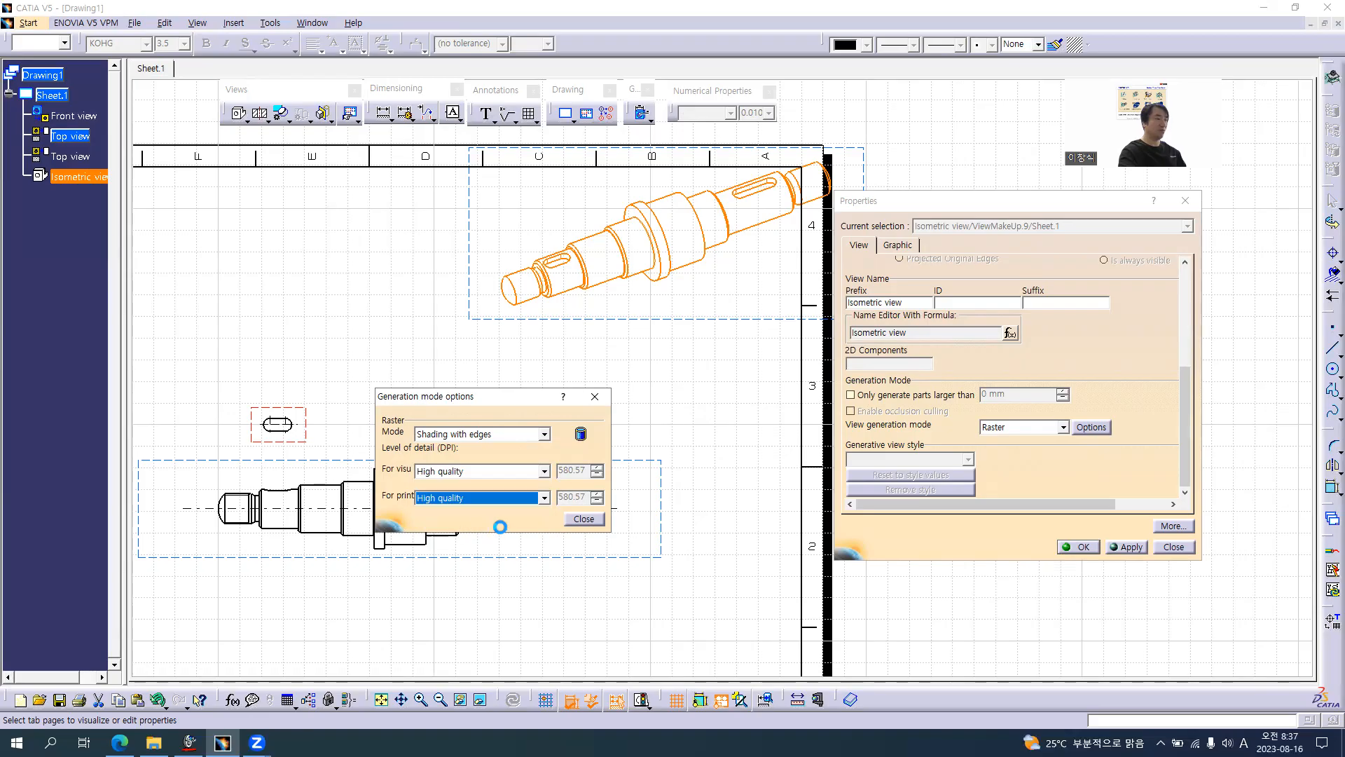
left_click(584, 519)
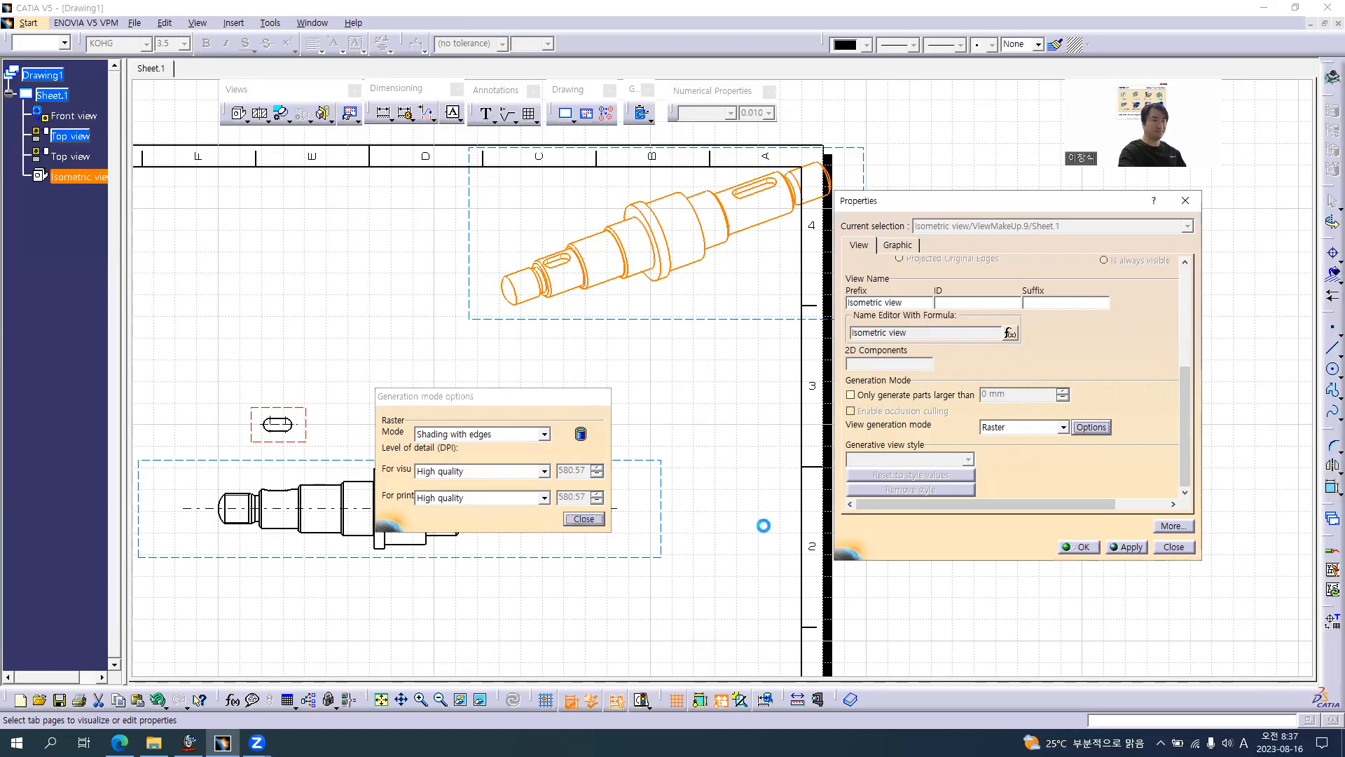
left_click(1079, 547)
- Compare the isometric view with the one in the reference PDF and set its scale to 3:5
middle_click_drag(636, 365, 866, 405)
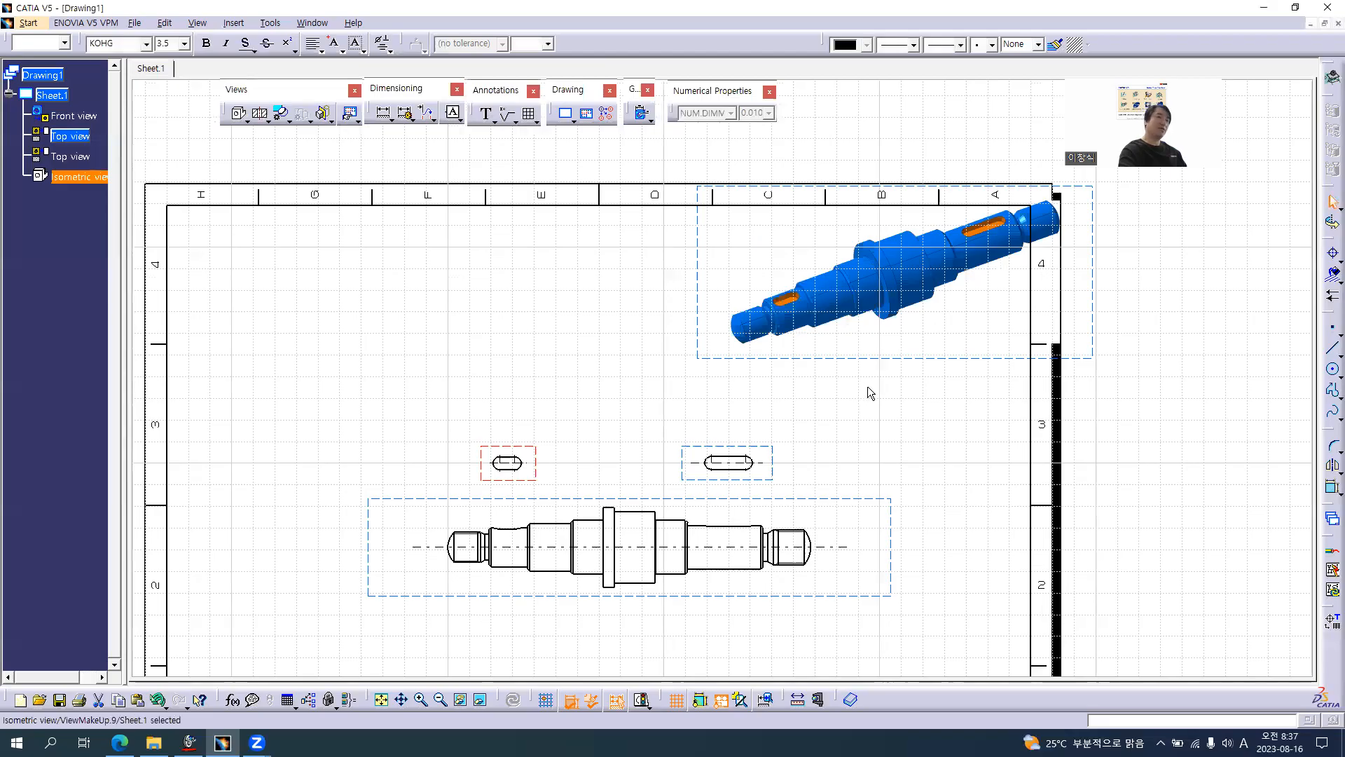
key("alt+Tab")
scroll(1176, 355, "down", 3, "ctrl")
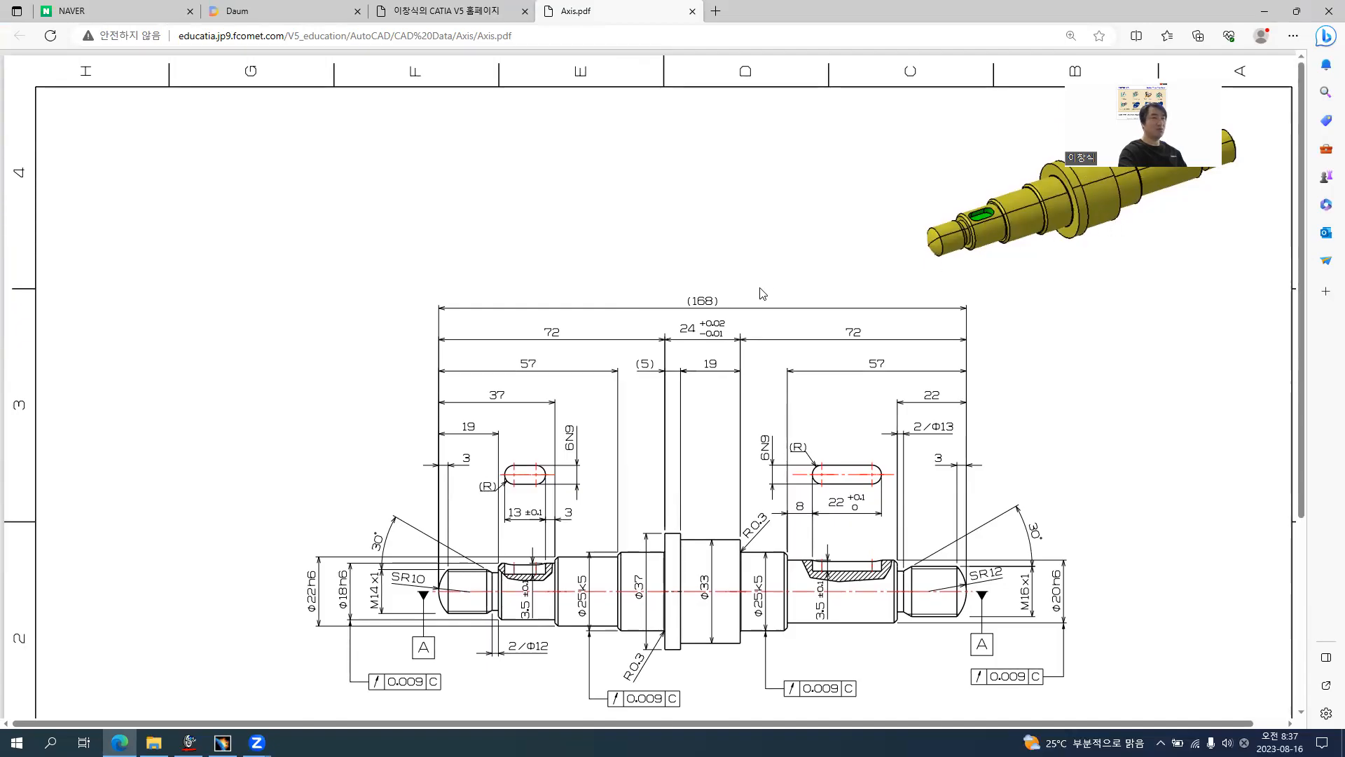
key("alt+Tab")
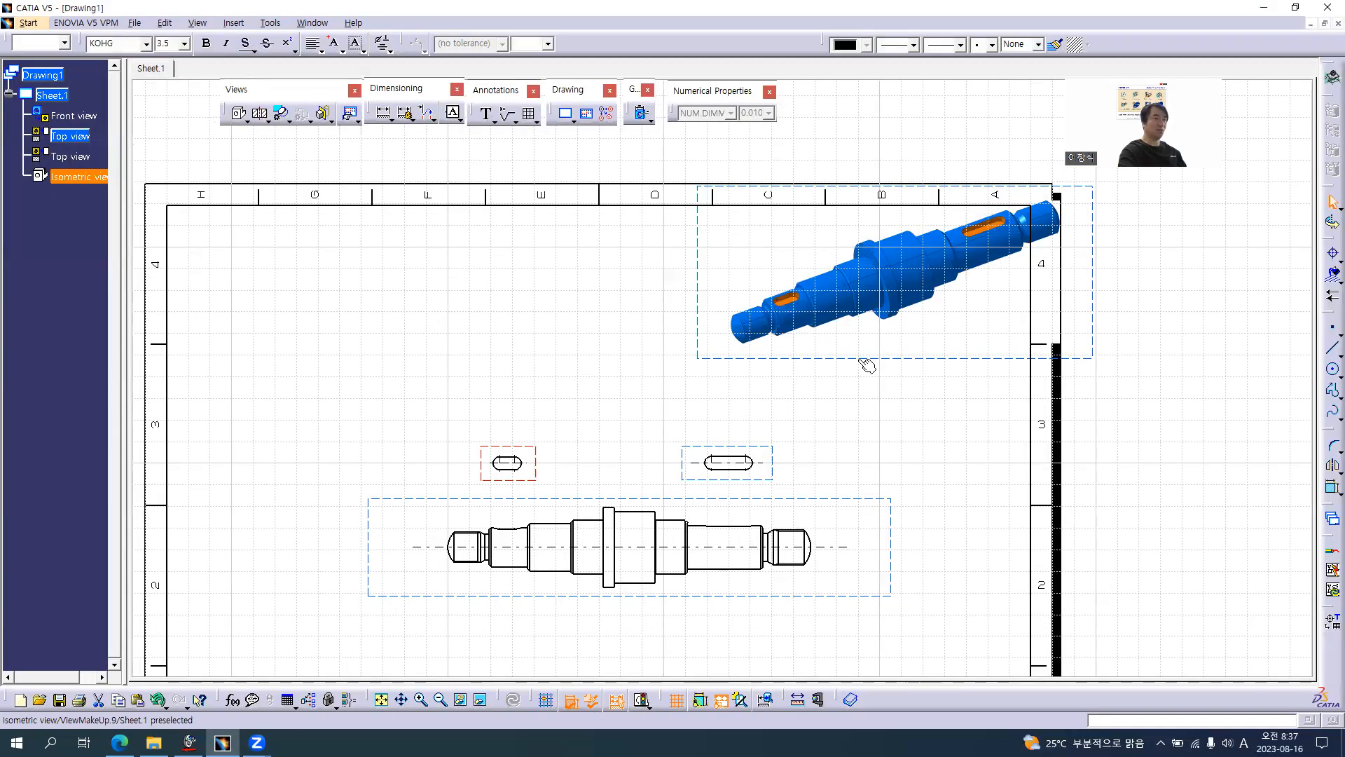
key("alt+Return")
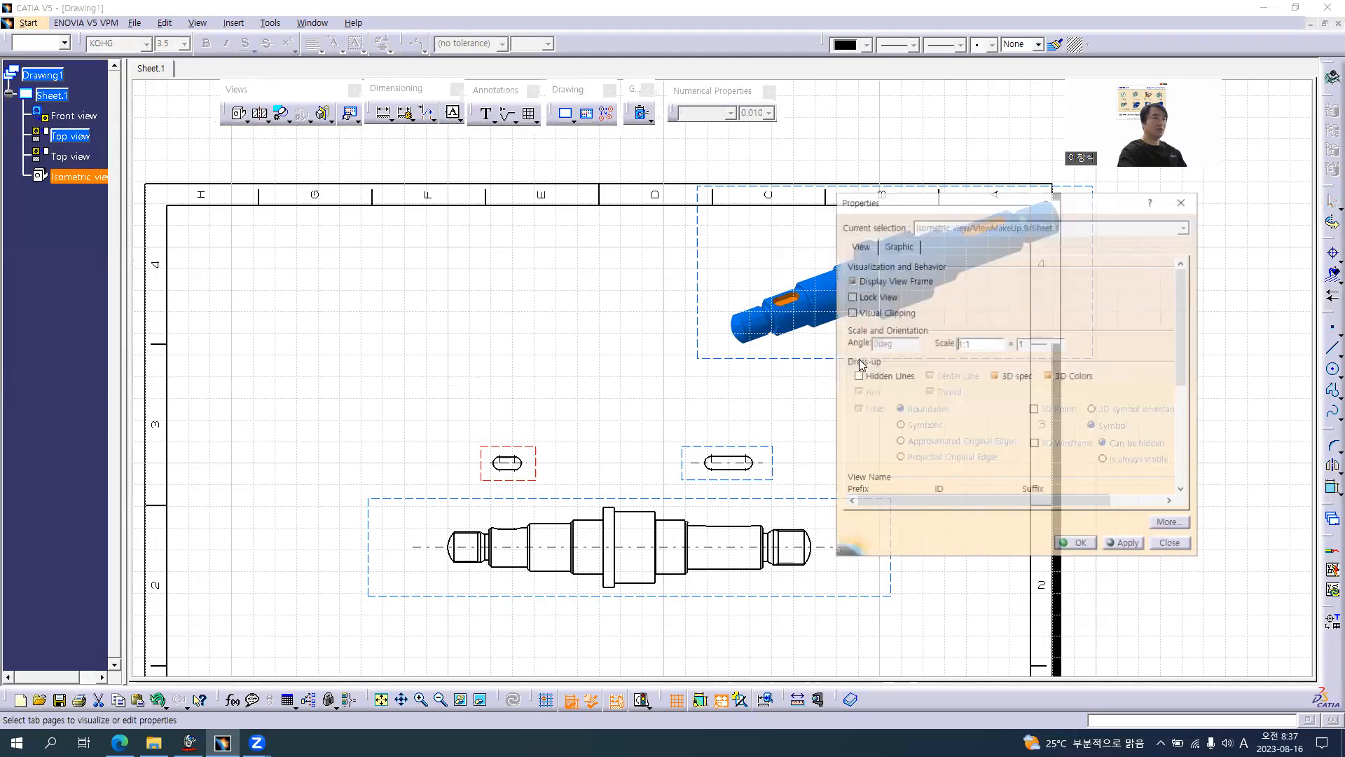
left_click_drag(987, 345, 926, 348)
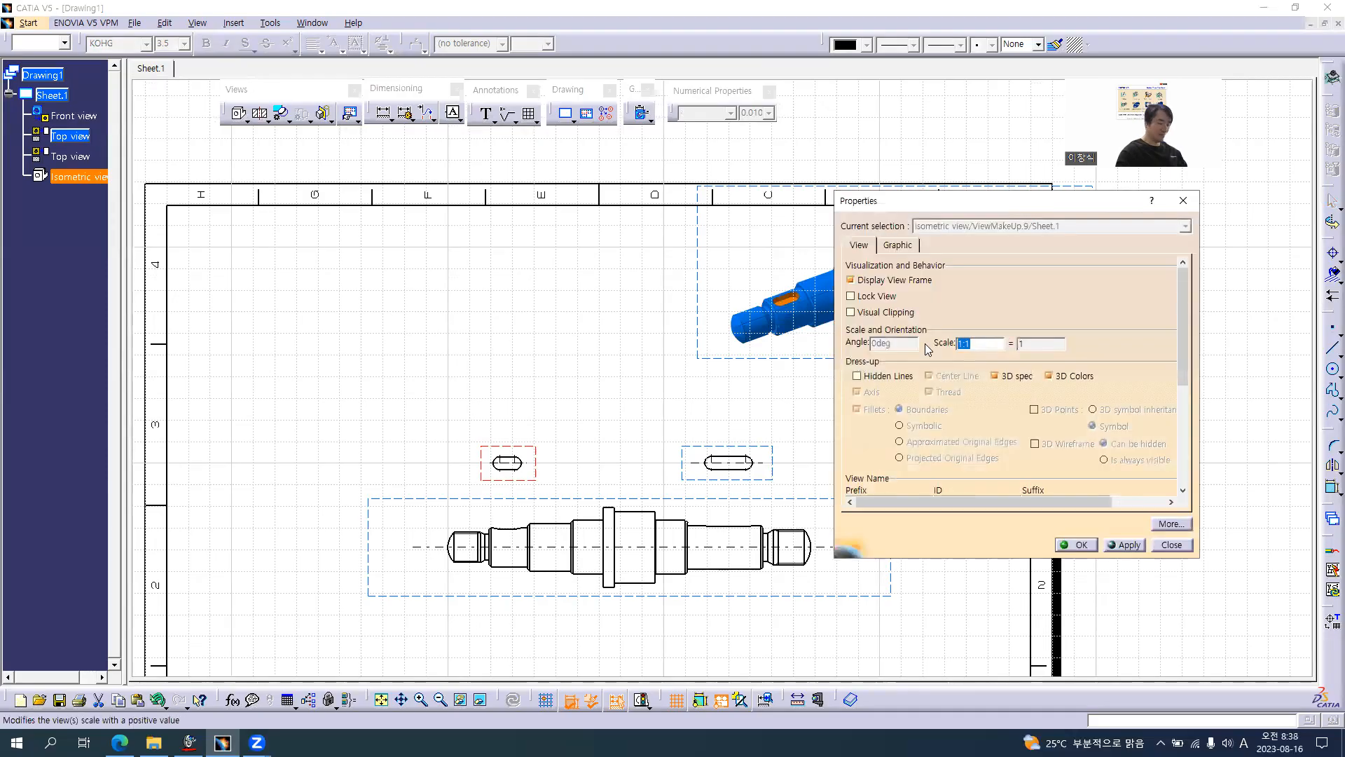
type("3")
key("Tab")
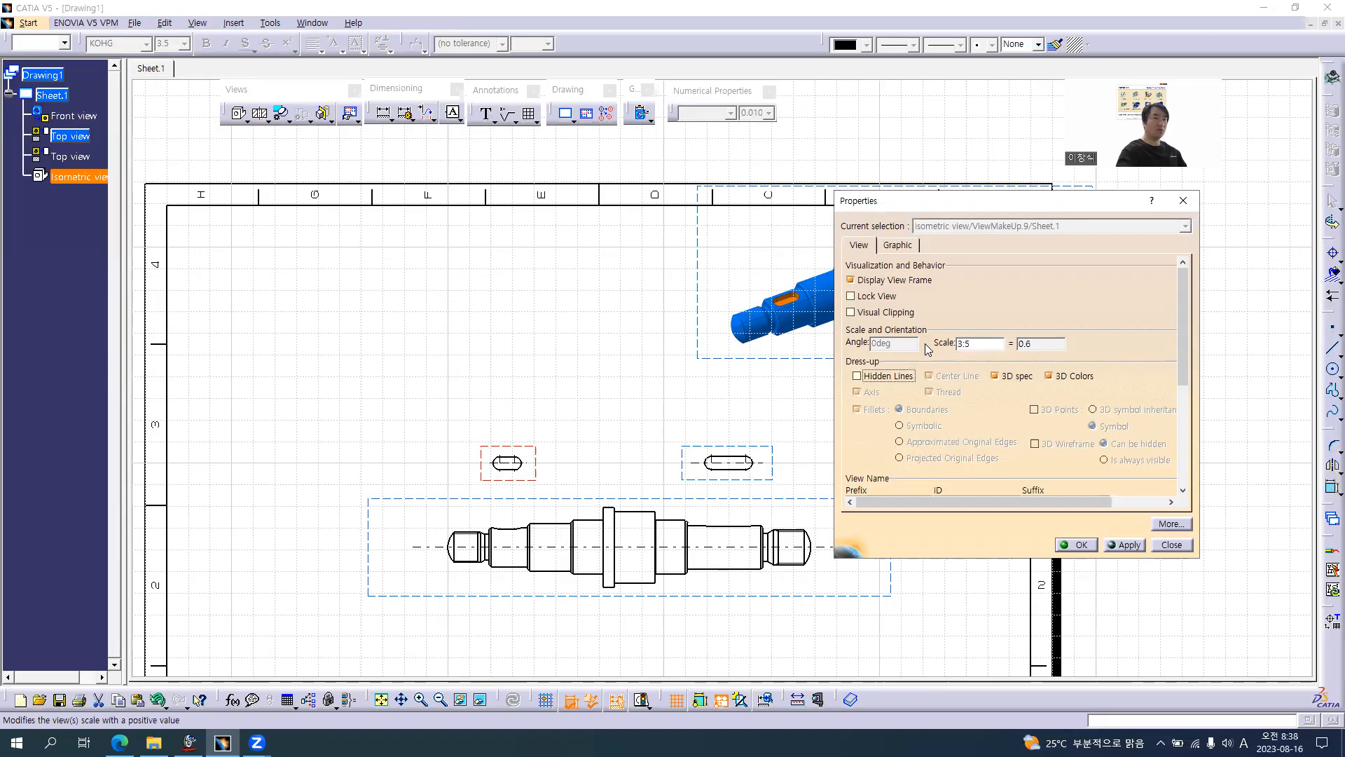
left_click(1124, 543)
left_click(1077, 544)
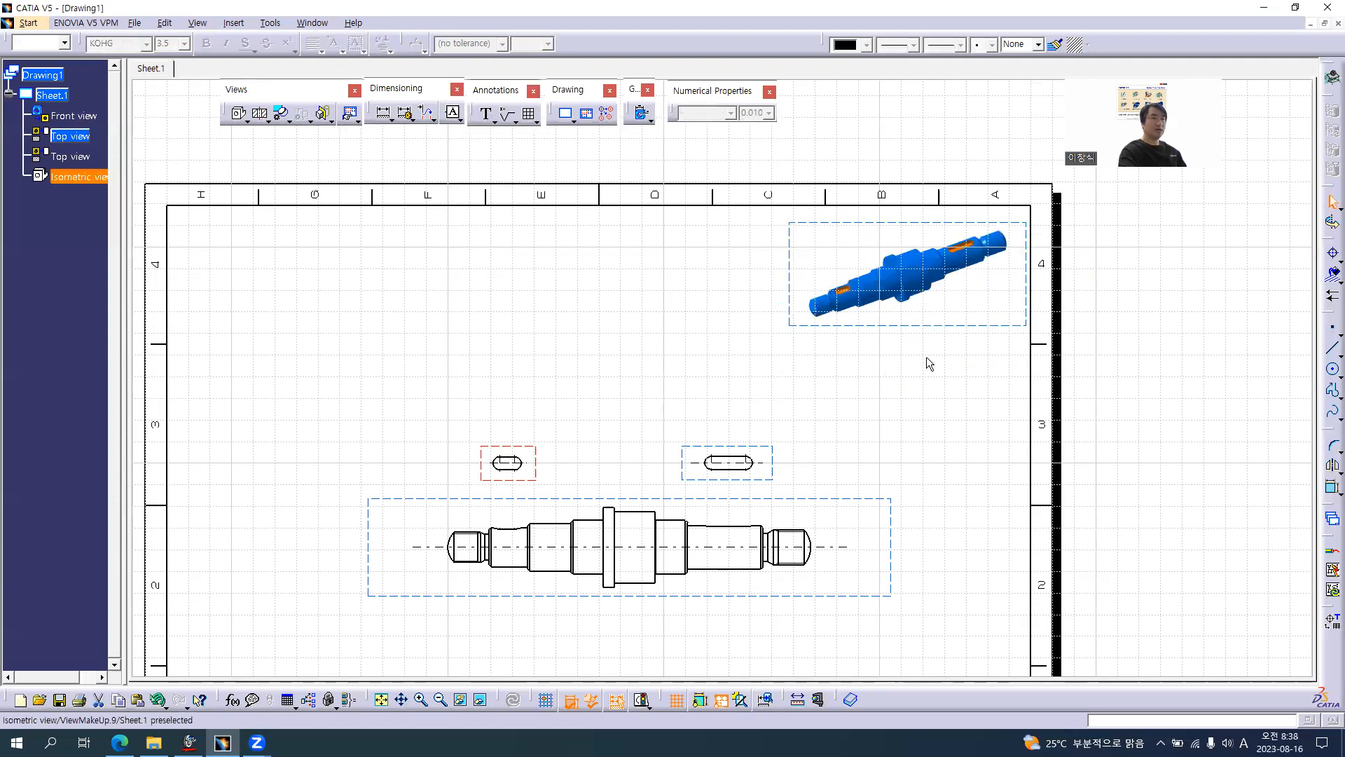
- Check the NOTE box in the reference PDF and add an empty new view near the sheet's lower-right corner, below the shaft
mouse_move(870, 558)
middle_mouse_down()
mouse_move(925, 511)
mouse_move(971, 438)
mouse_move(944, 467)
middle_mouse_up()
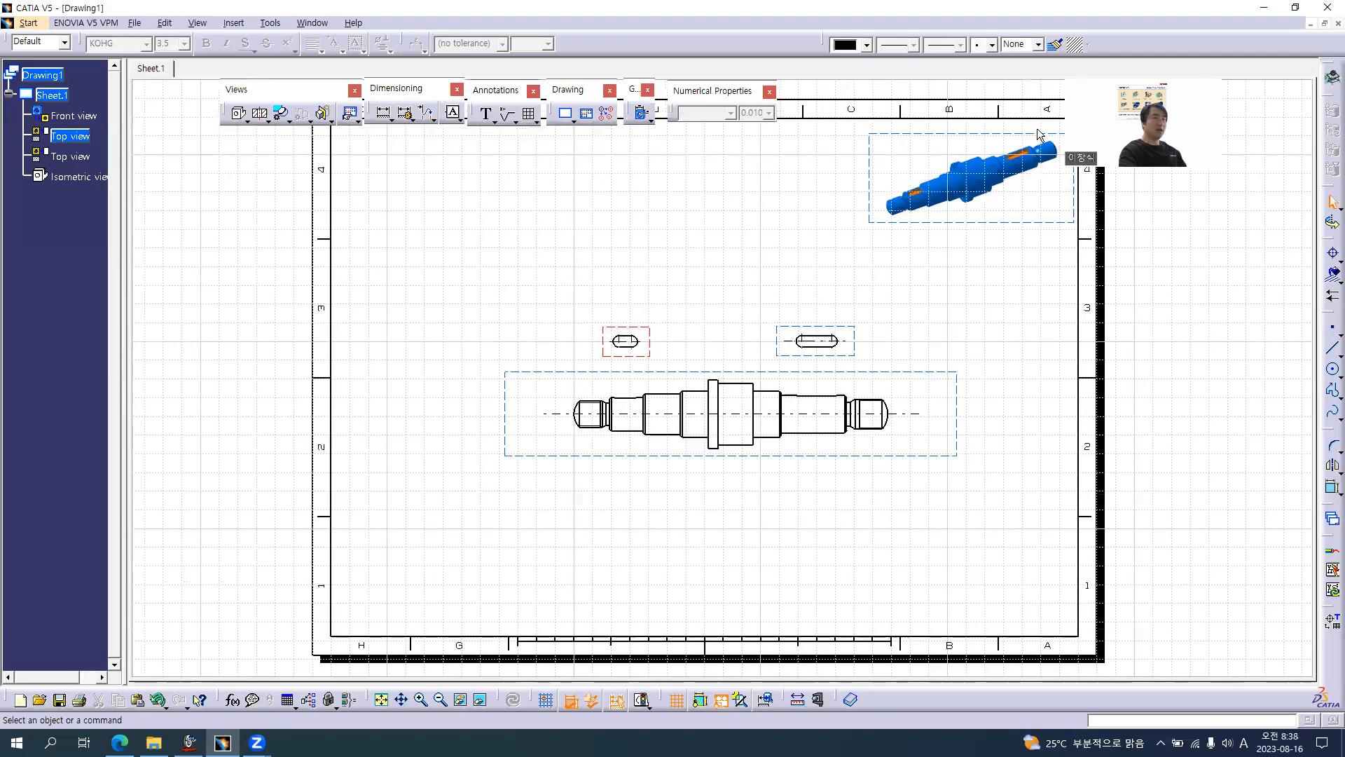
key("alt+Tab")
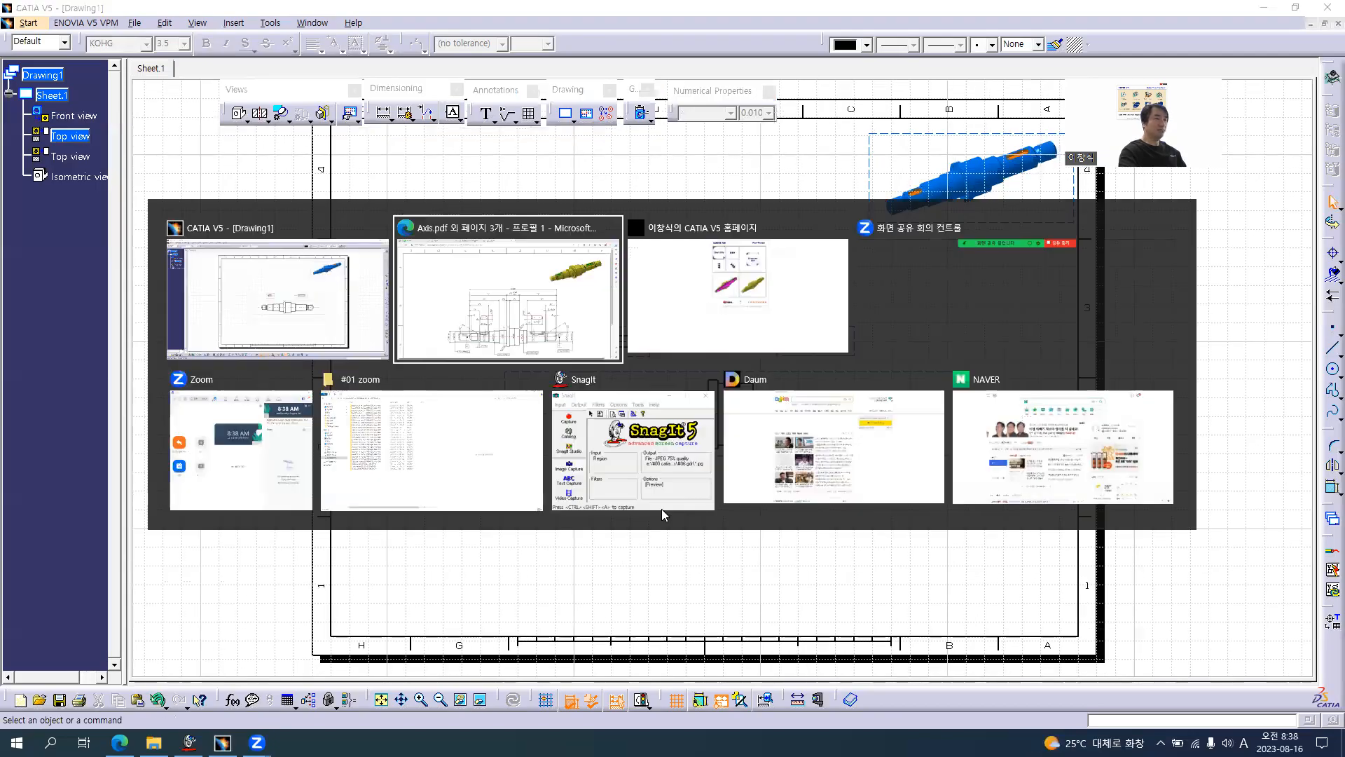
scroll(663, 517, "down", 3)
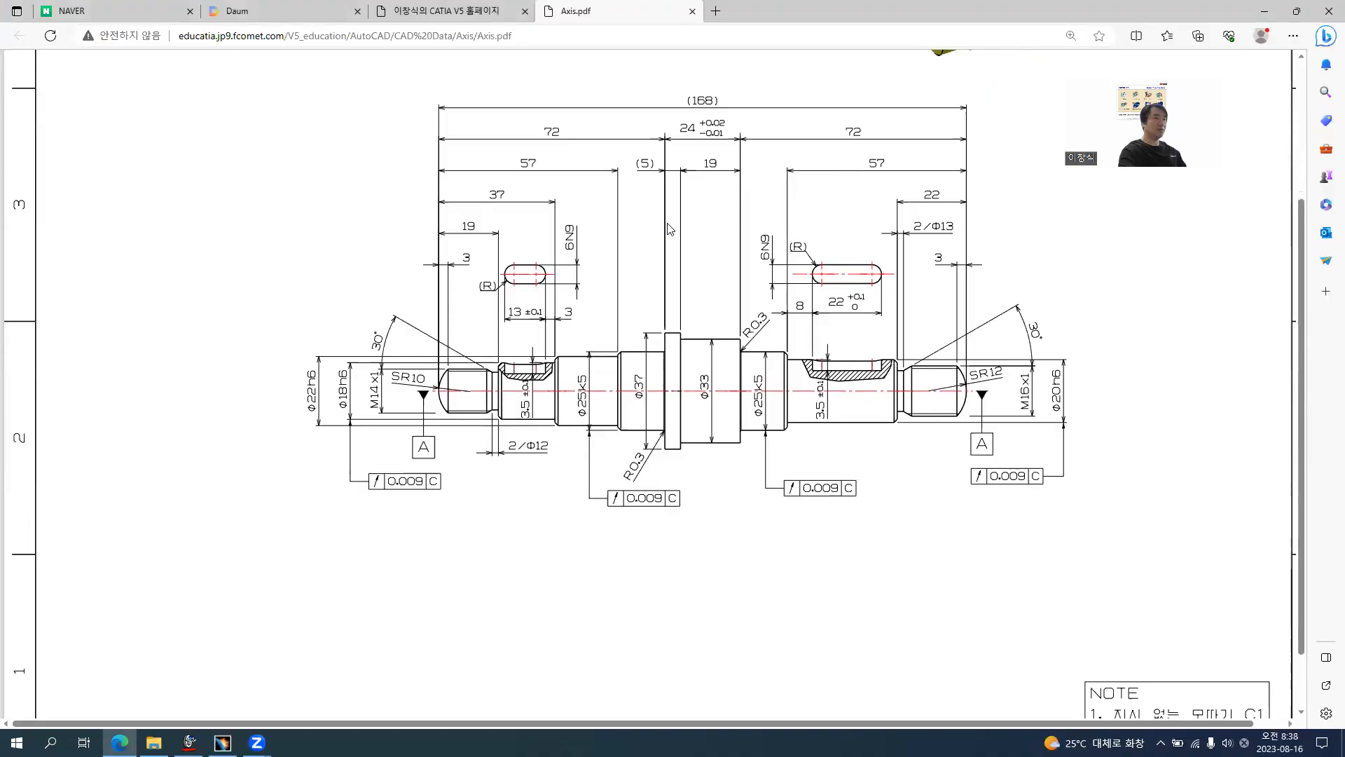
scroll(1088, 475, "down", 1)
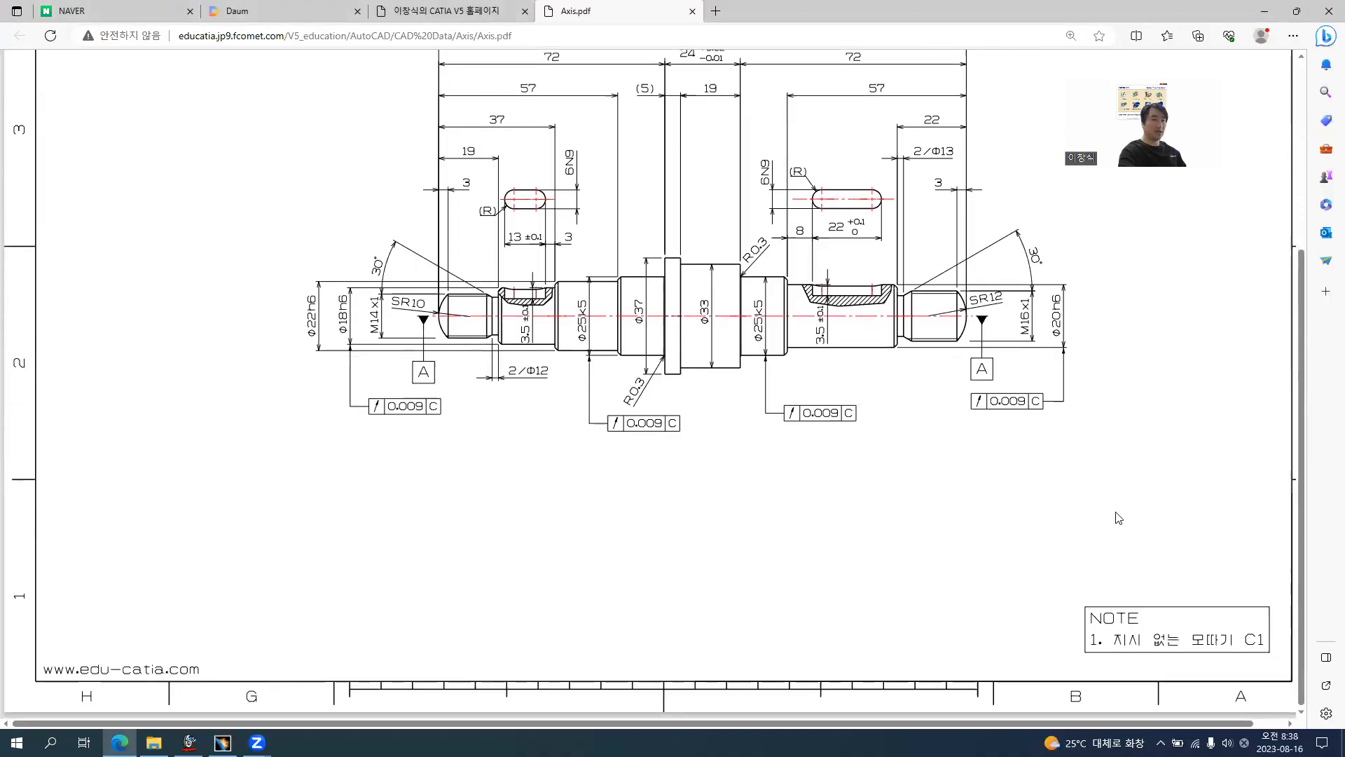
scroll(1245, 655, "up", 5, "ctrl")
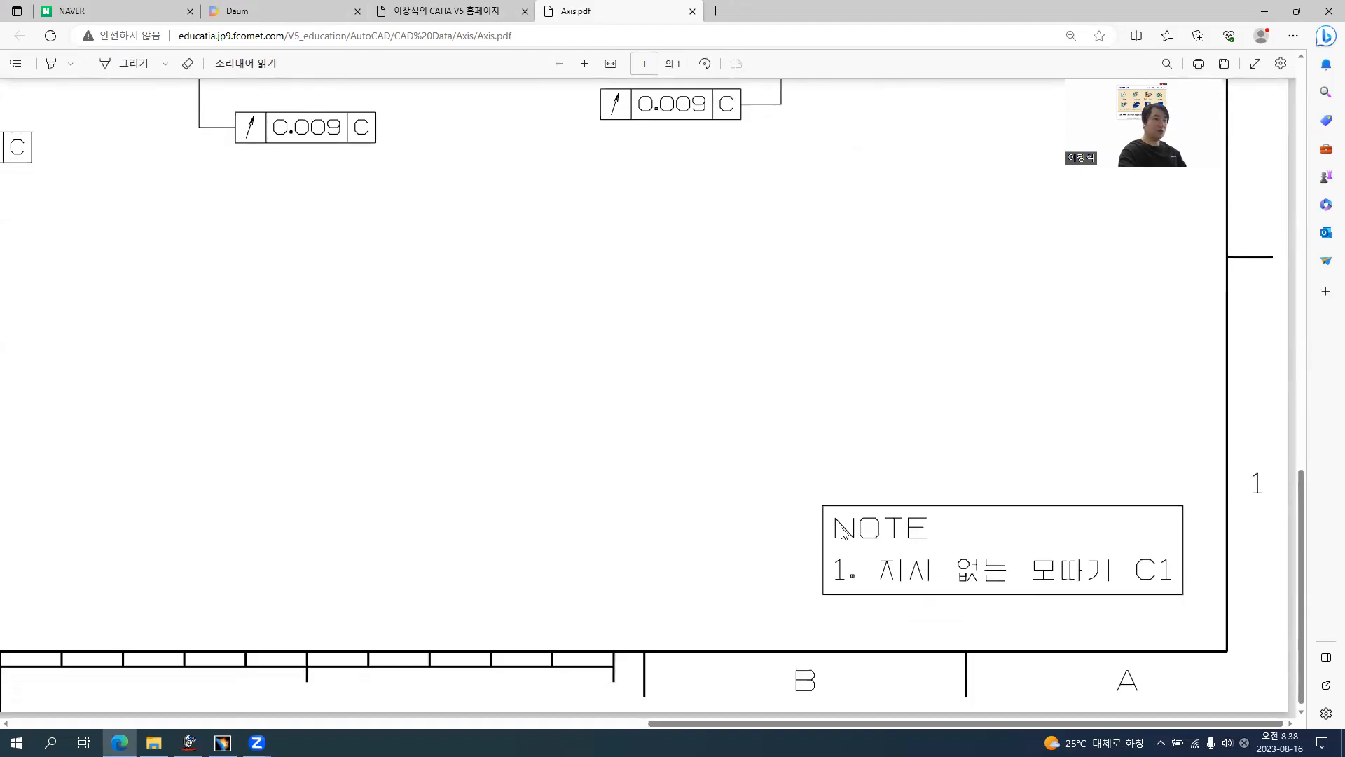
key("alt+Tab")
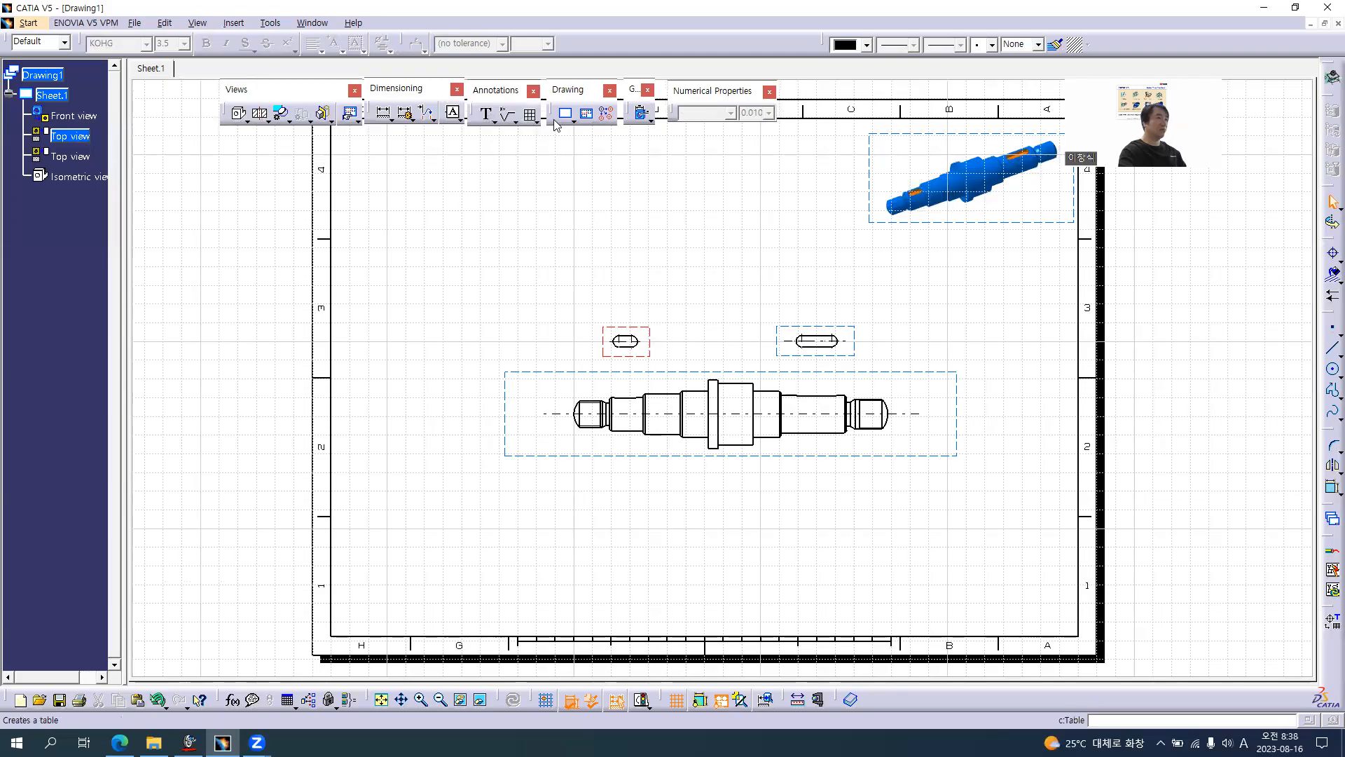
left_click(587, 117)
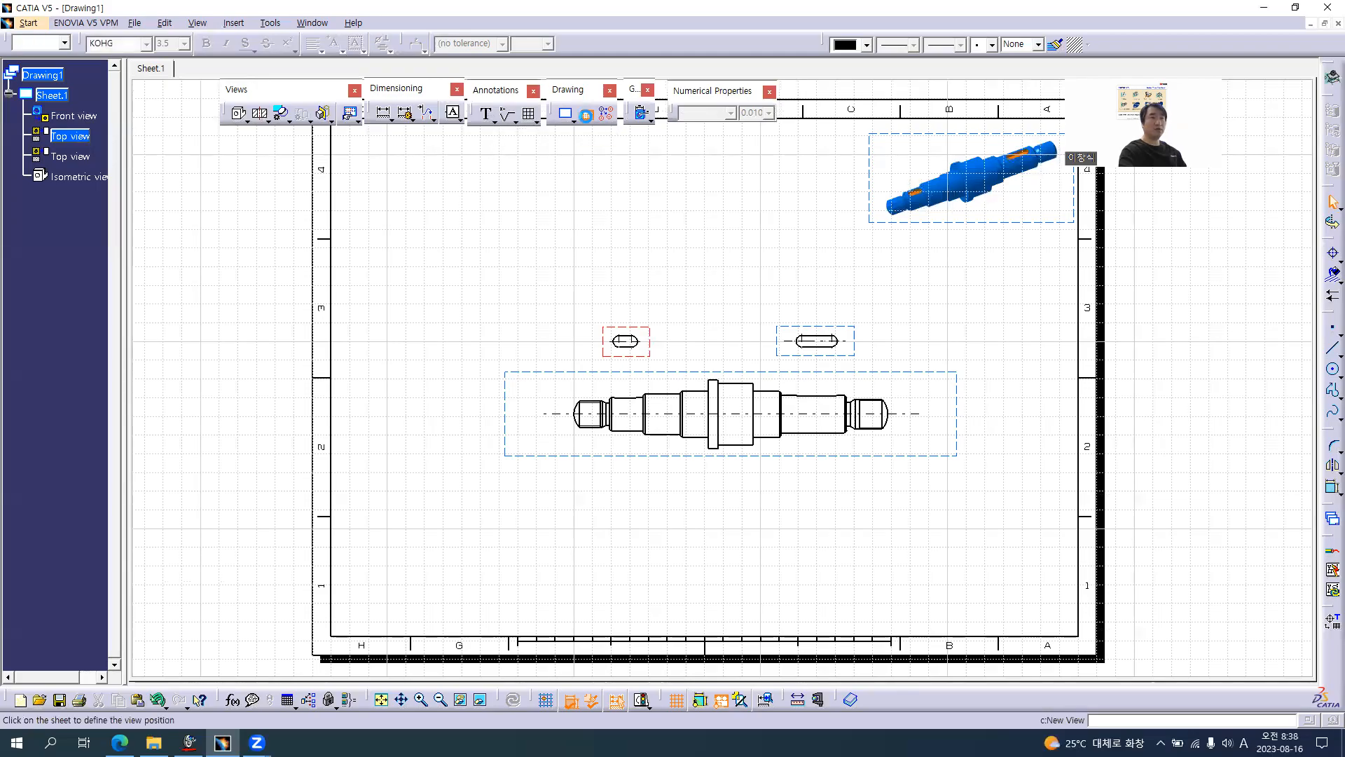
left_click(903, 581)
middle_click(953, 585)
middle_click_drag(682, 553, 645, 330, "ctrl")
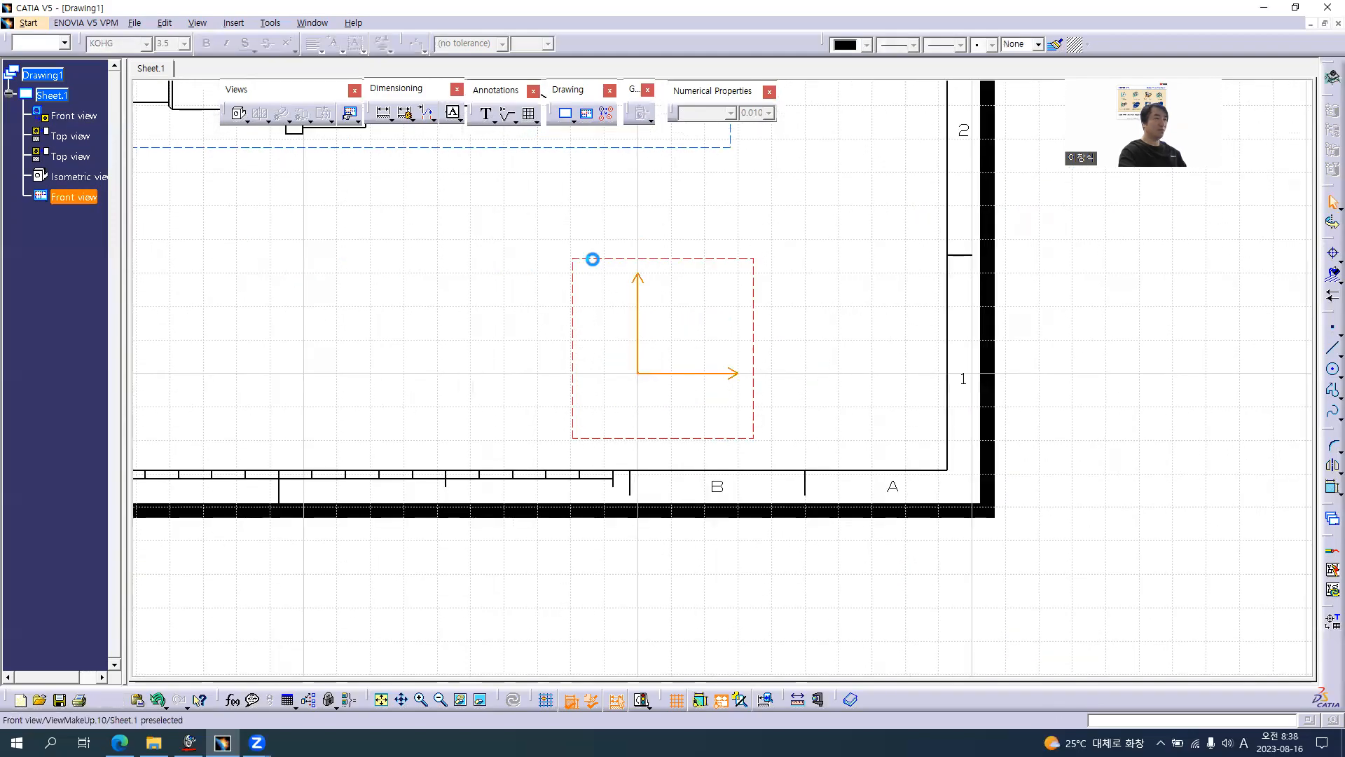
left_click_drag(592, 259, 626, 251)
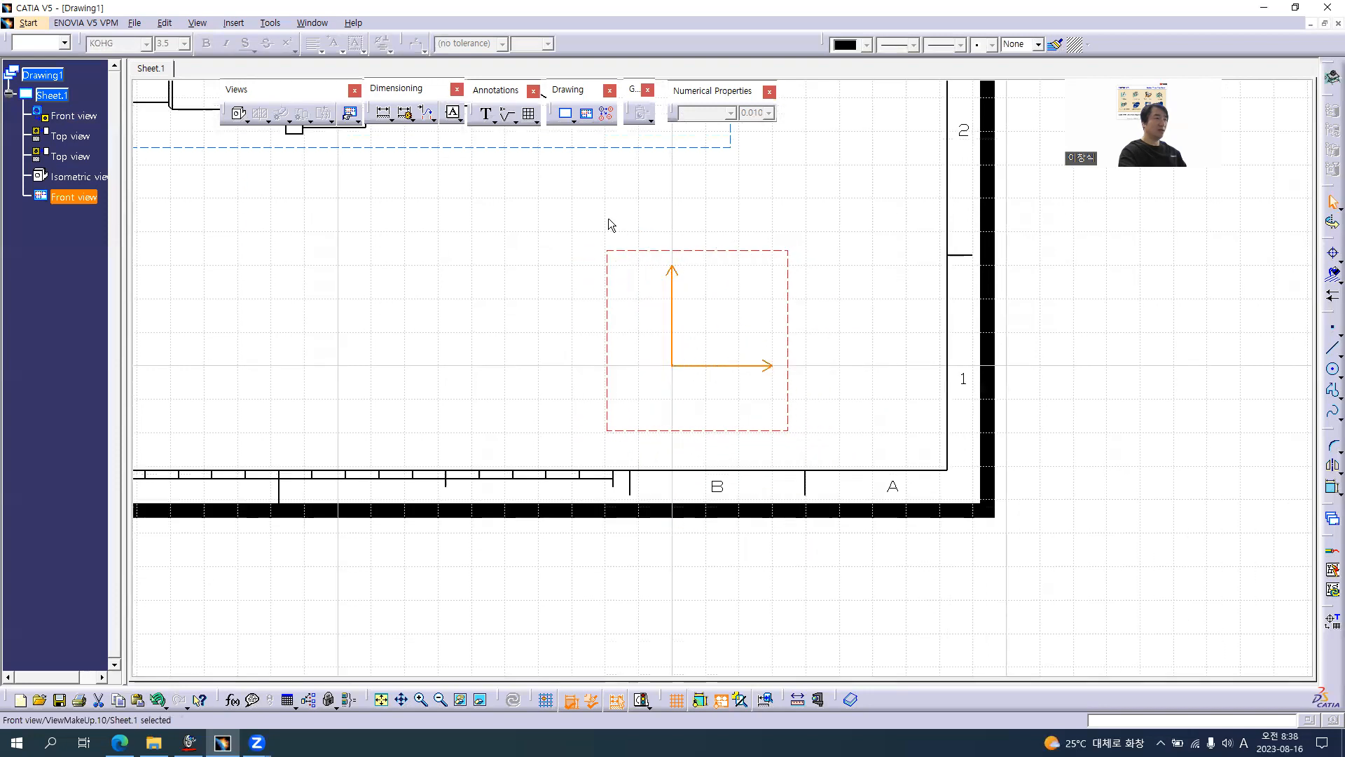
- Hide the axis arrows and origin point of the new empty view
left_click(609, 224)
left_click(825, 398)
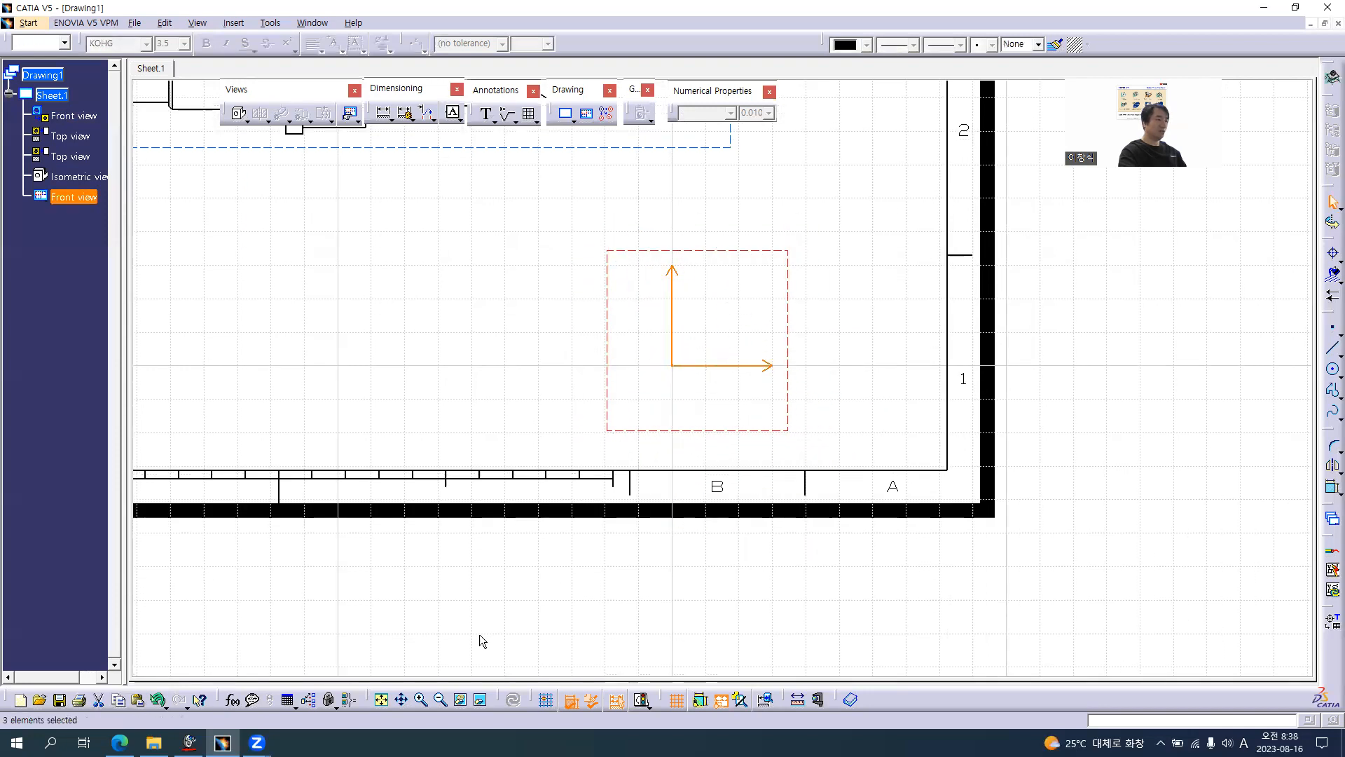
left_click(463, 700)
- Rename the new empty view NOTE through the prefix in its properties
left_click(67, 197)
key("alt+Return")
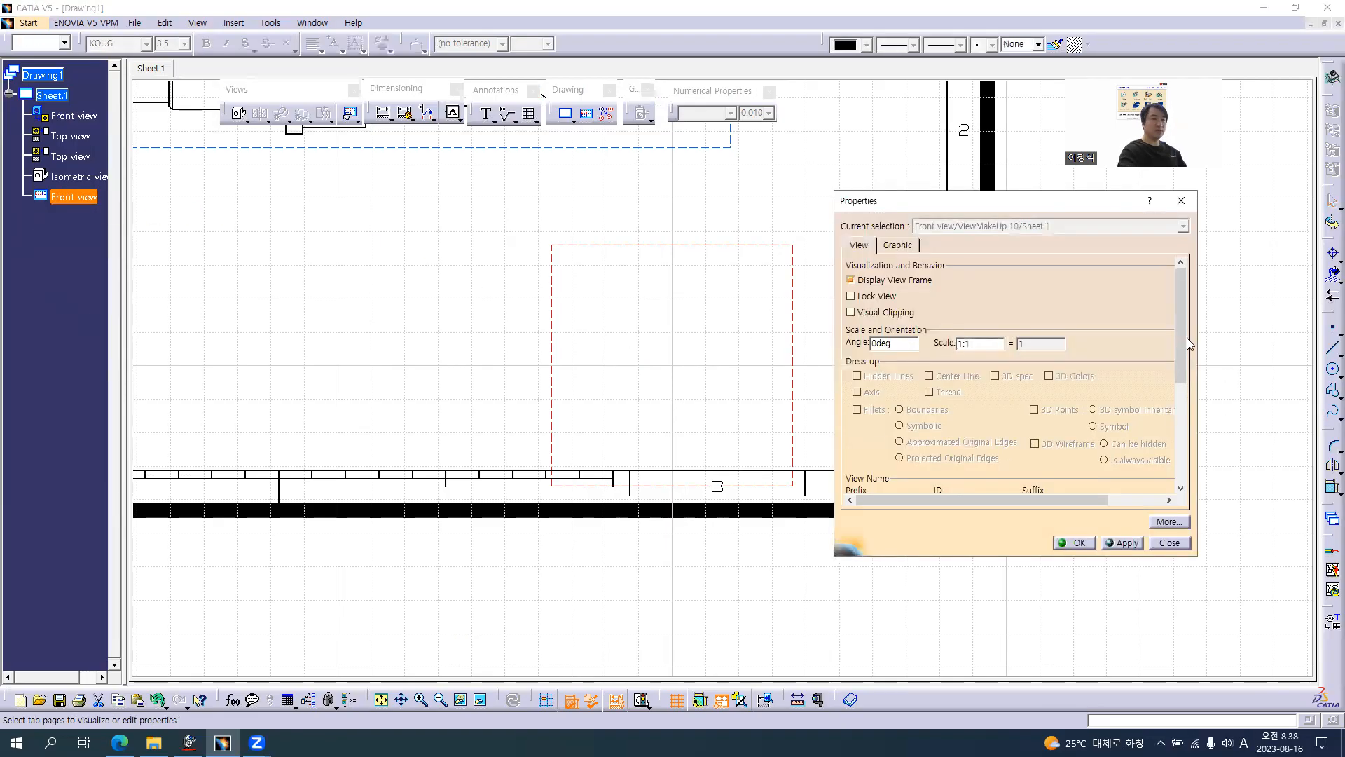
left_click(1180, 395)
left_click_drag(903, 295, 667, 298)
type("NOTE")
key("Return")
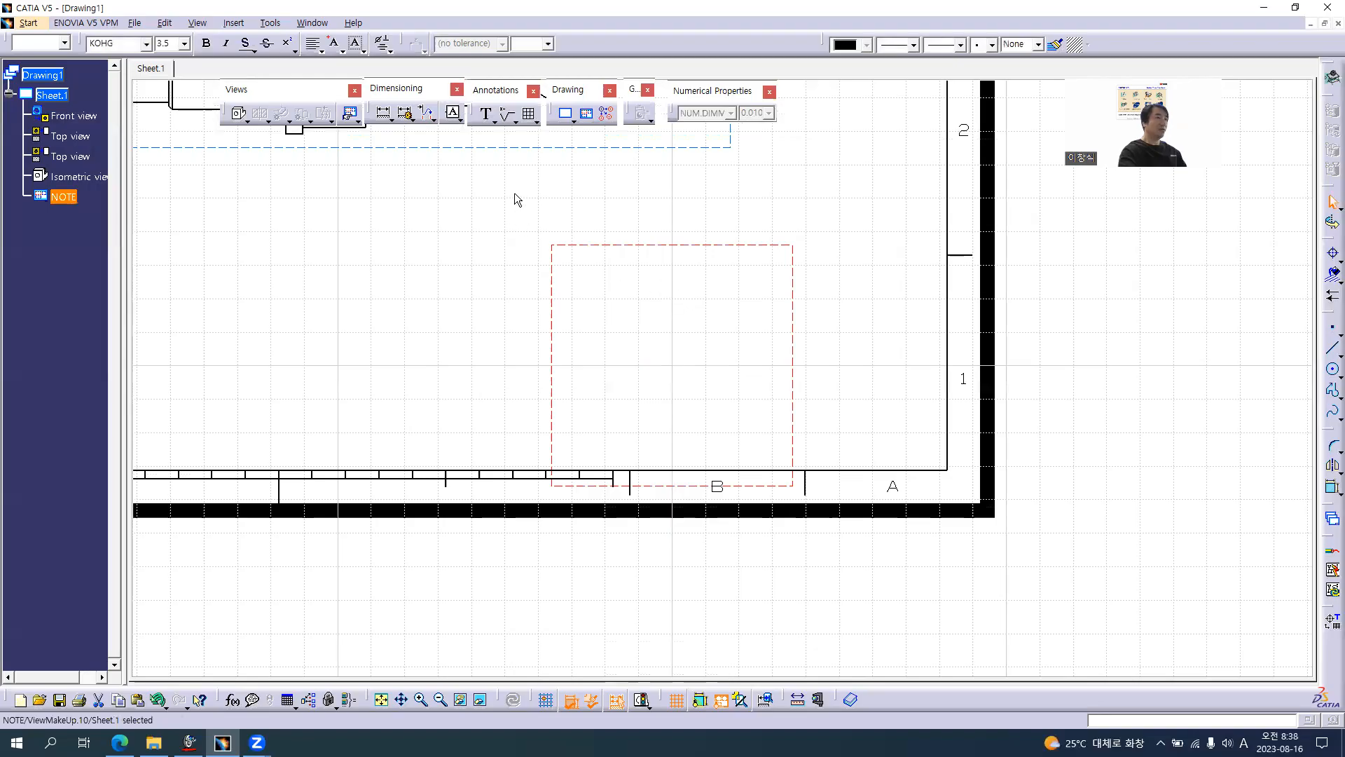
- Add a two-line text in the NOTE view reading "NOTE" and "1. 지시 없는 모따기 C1"
left_click(485, 115)
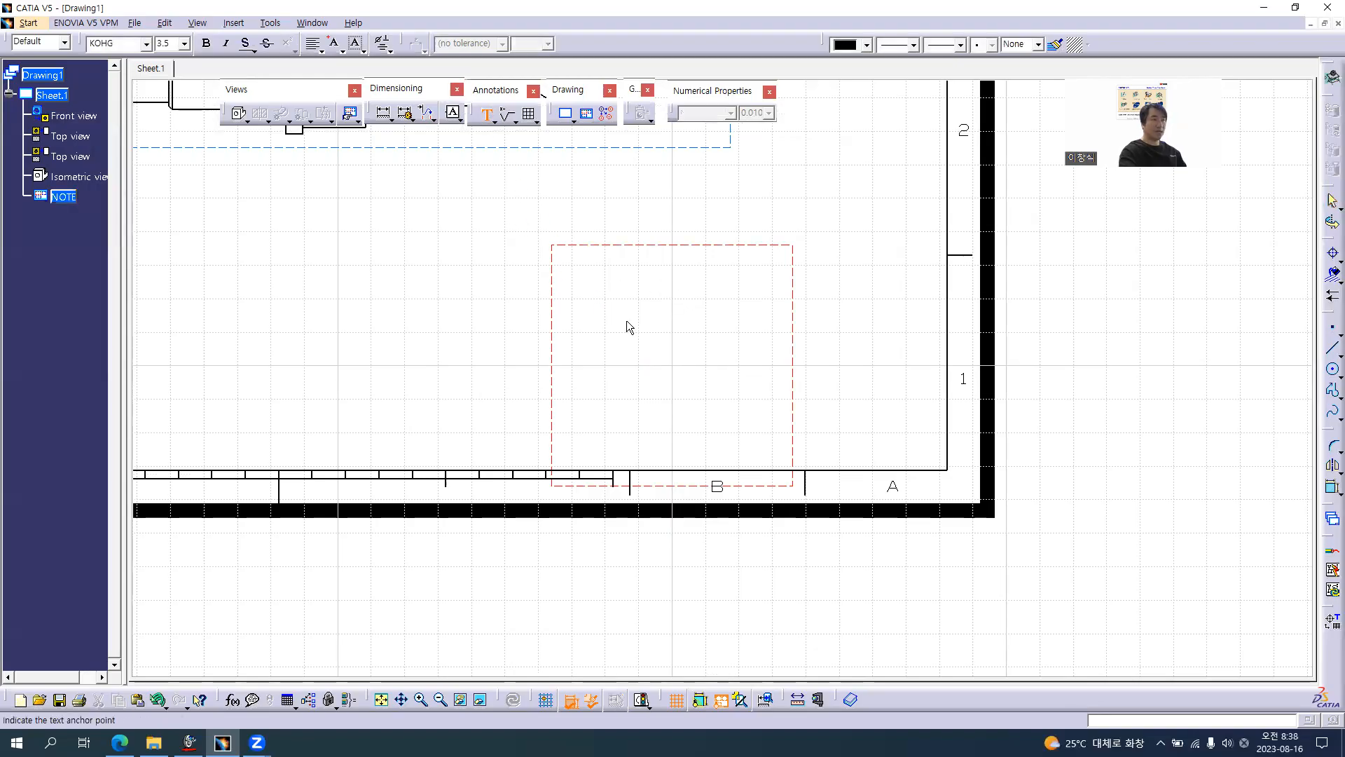
left_click(638, 345)
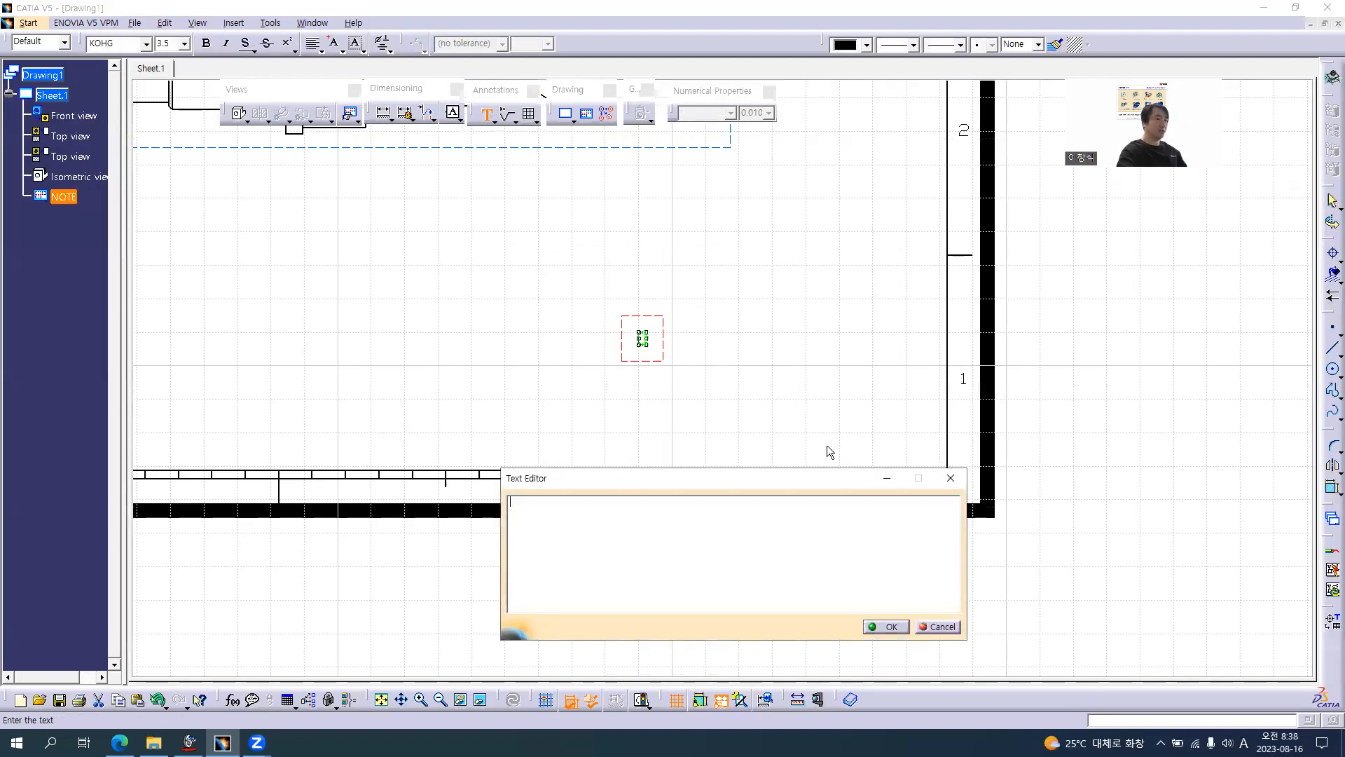
type("NOTE")
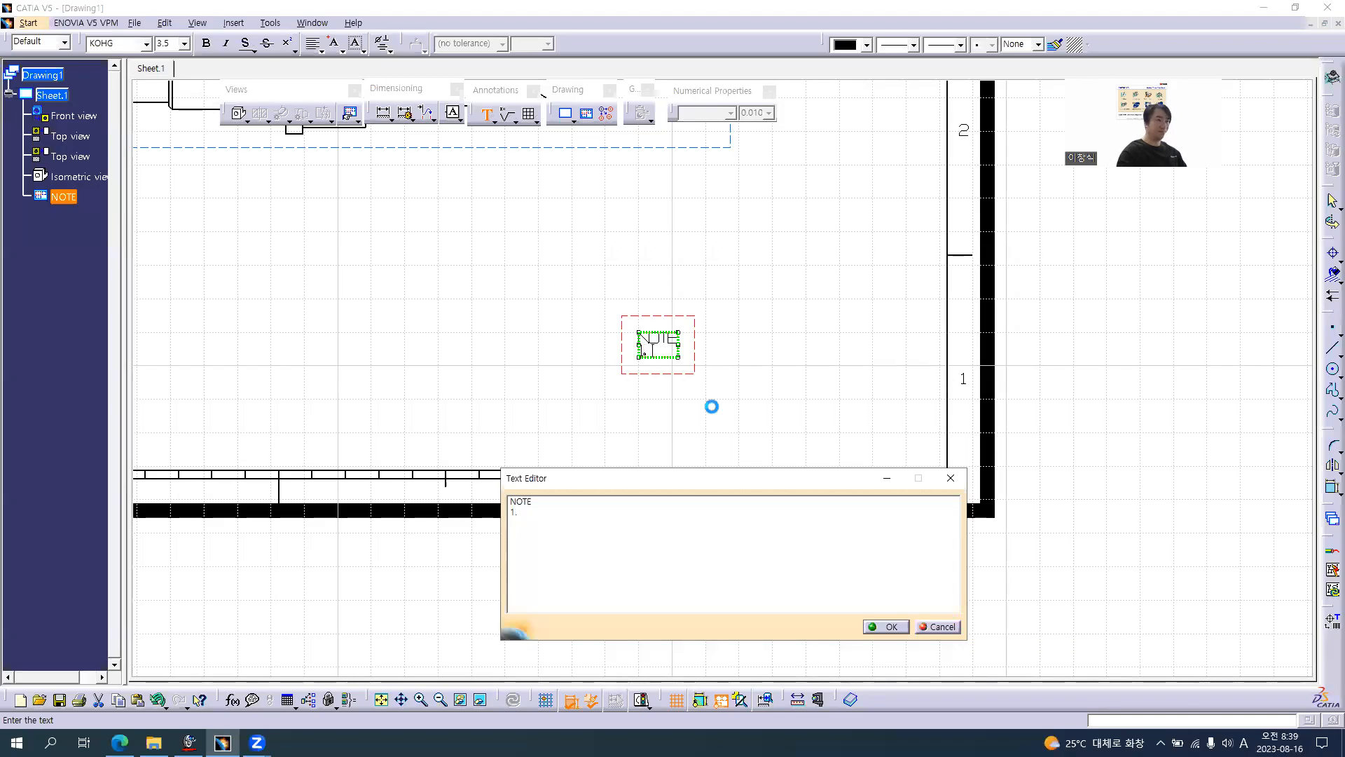
key("alt+Tab")
key("alt+Tab")
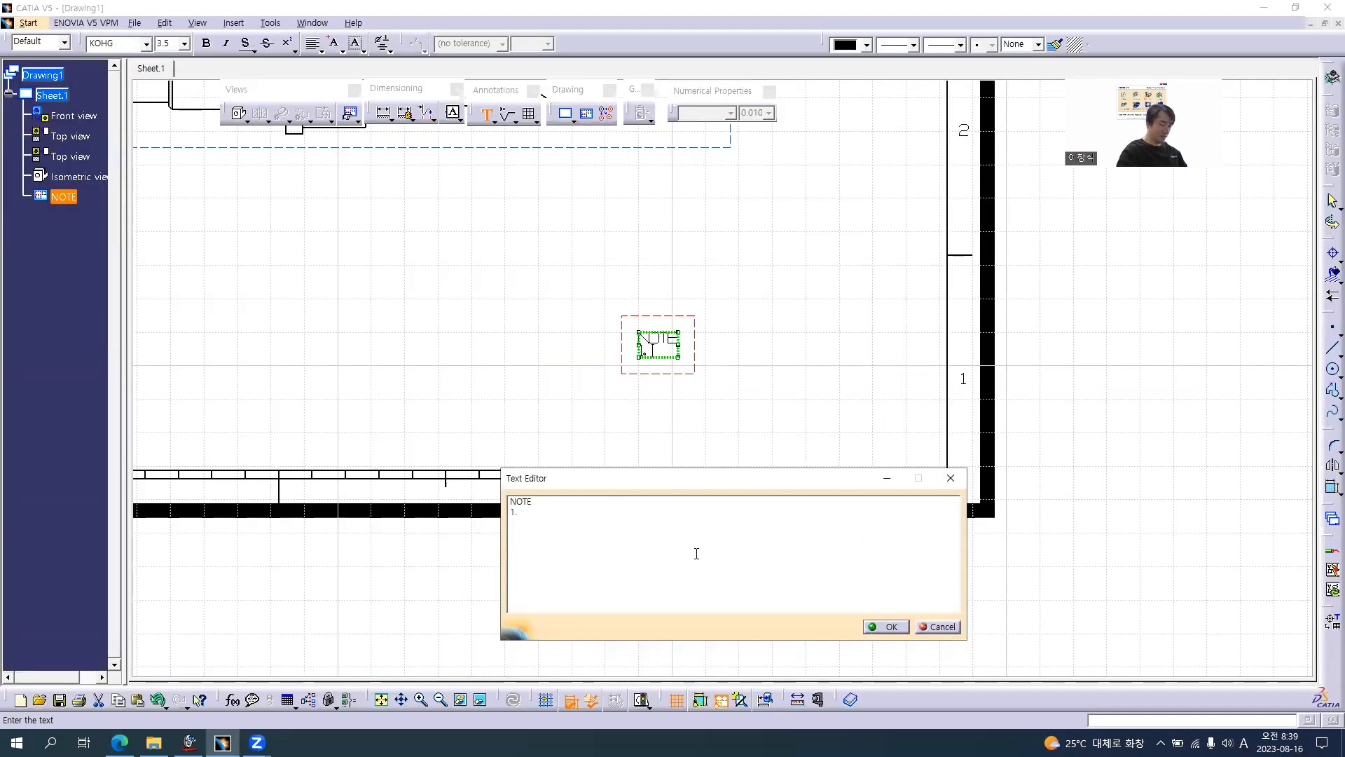
type("지시 업")
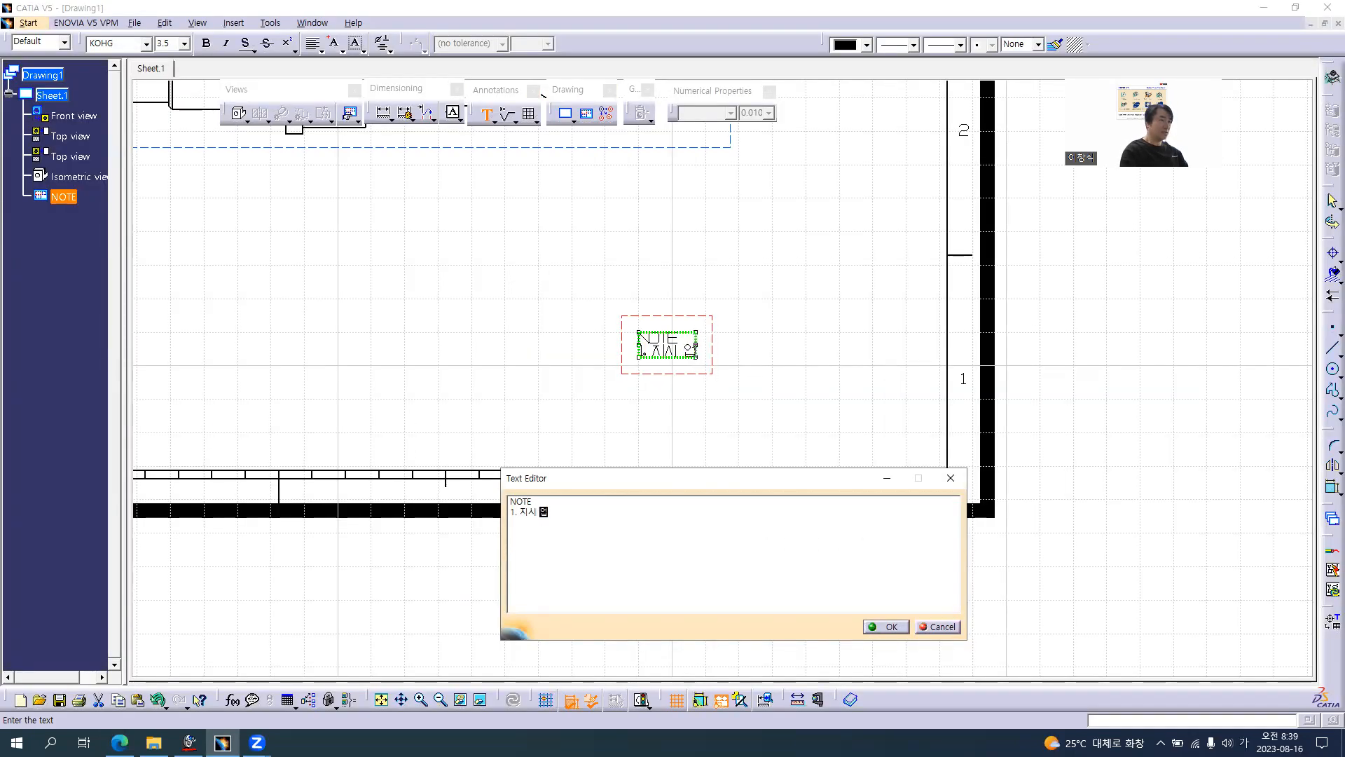
type("ㅅ는 모따기")
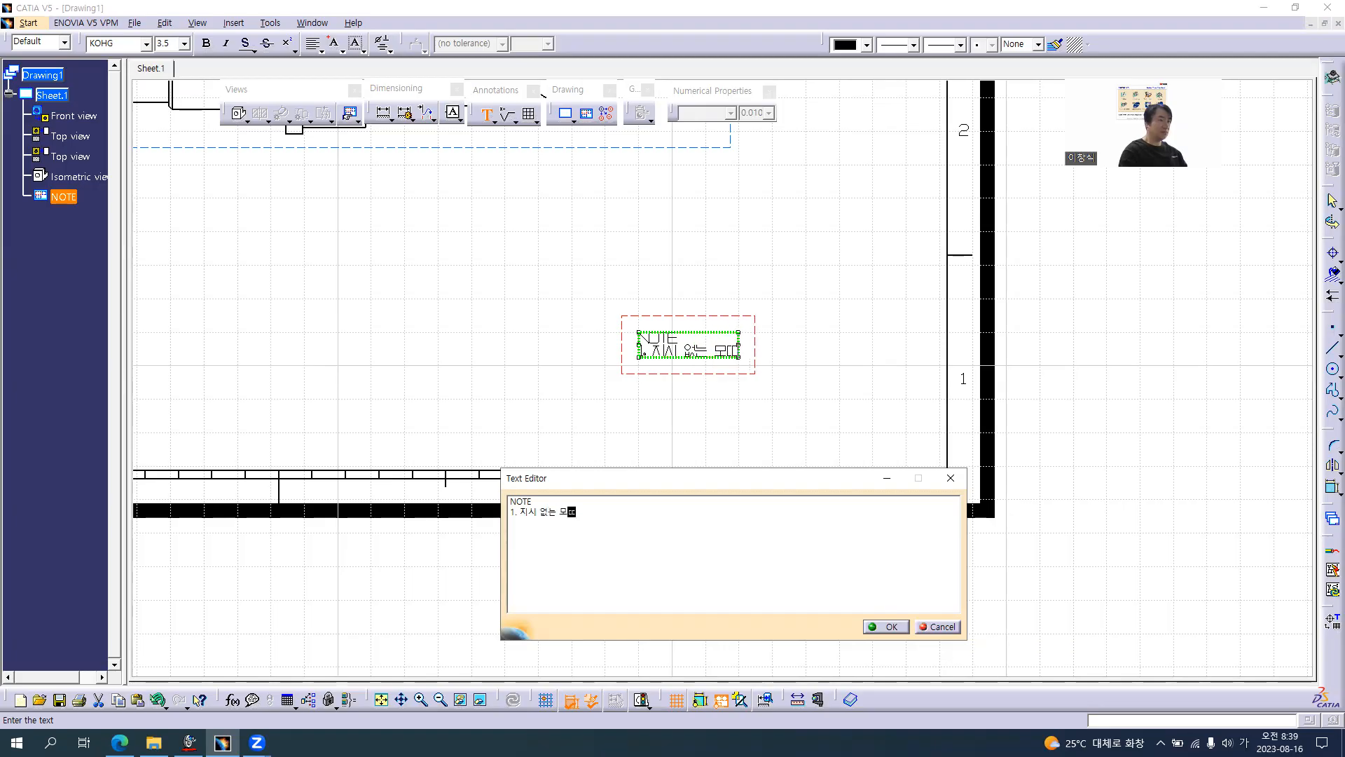
key("Hangul")
type("C1")
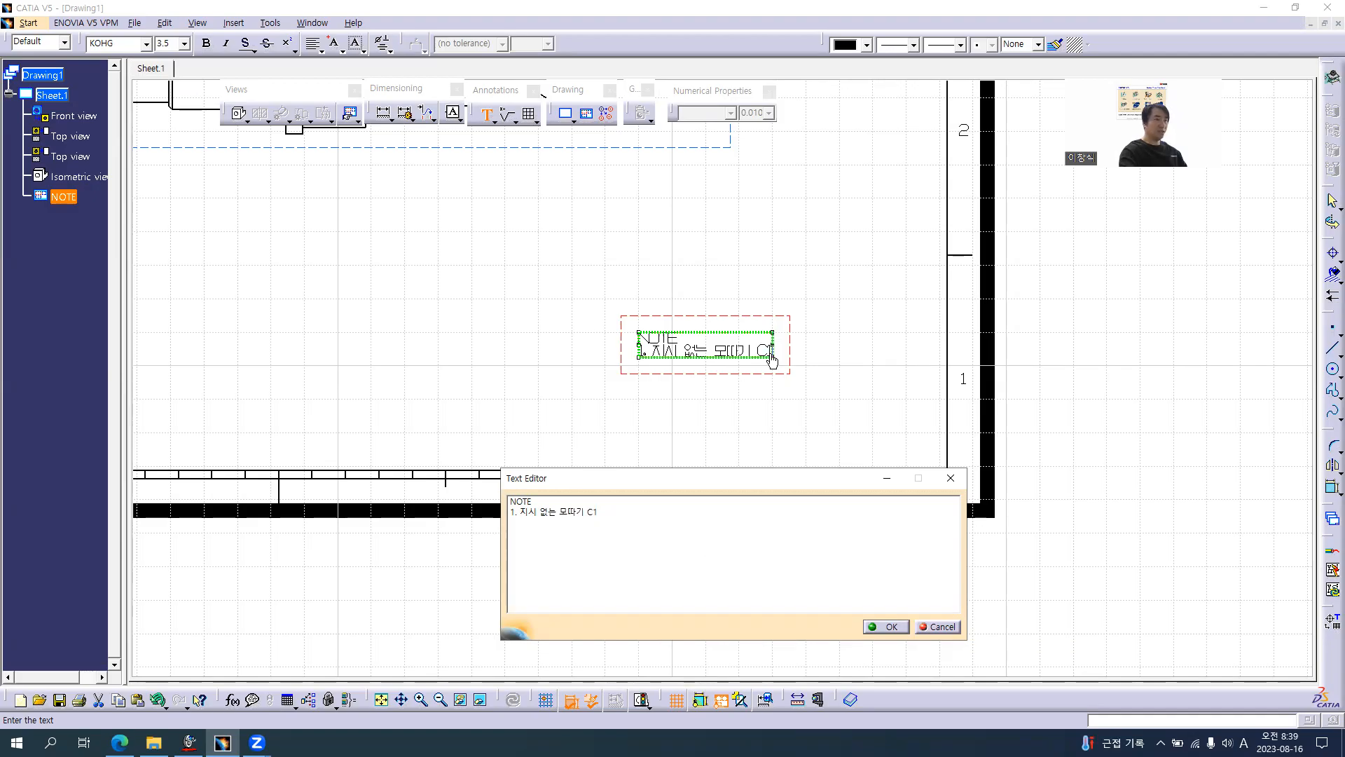
left_click(889, 626)
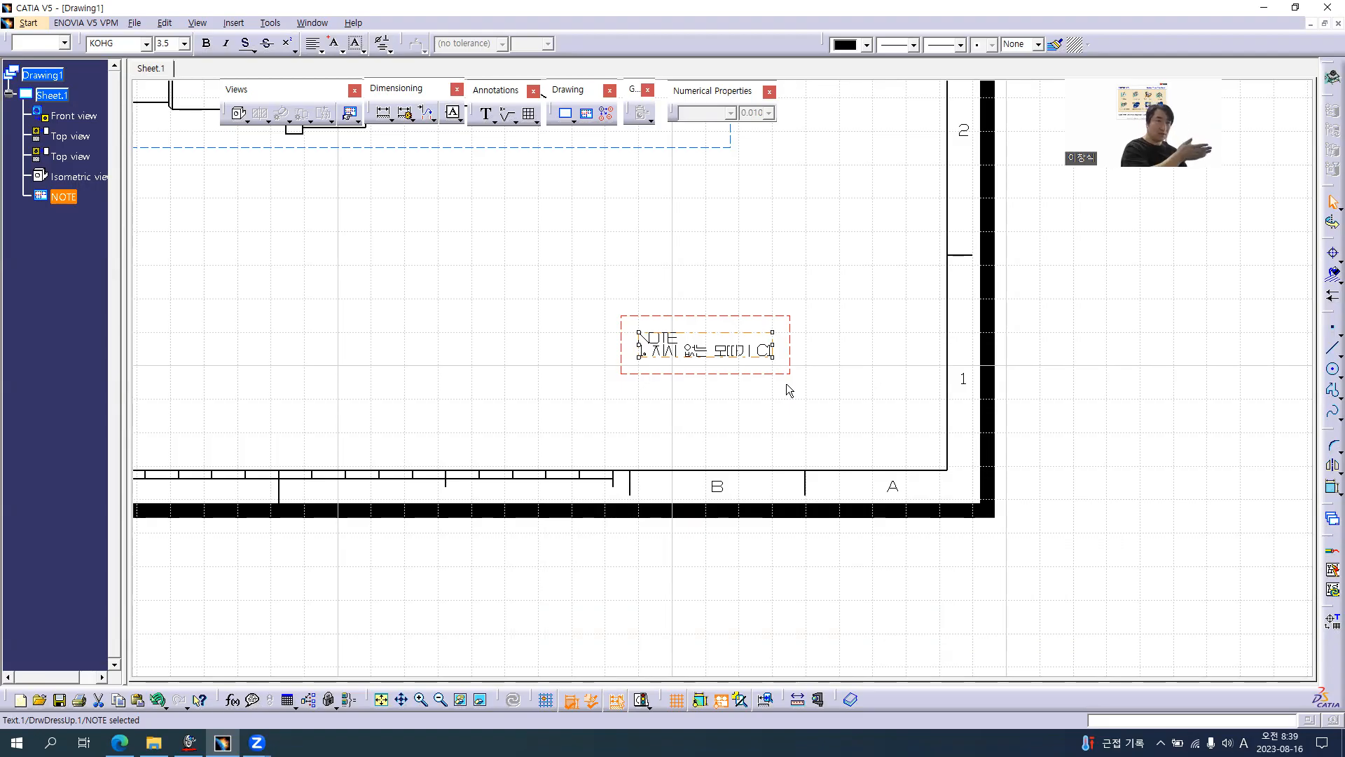
- Set the character spacing of the note text to 25 % in its properties
key("alt+Return")
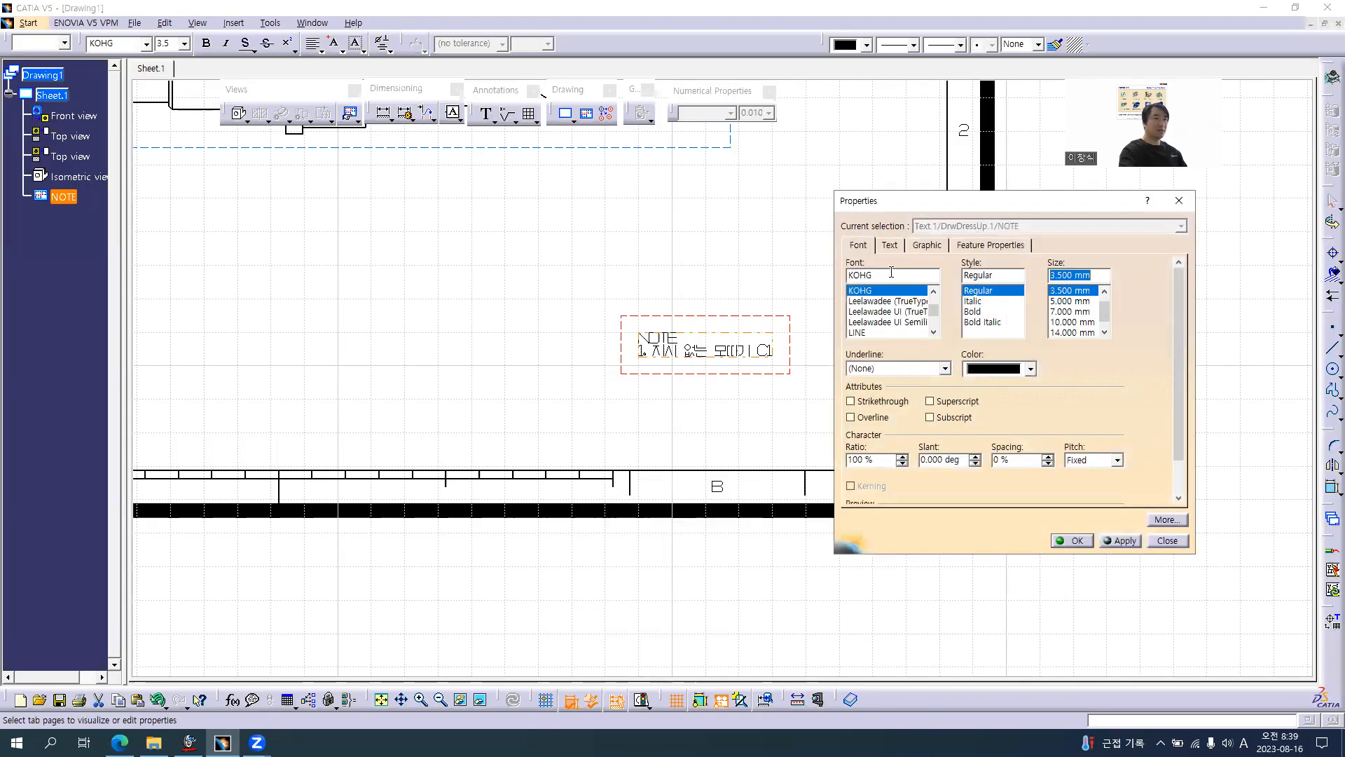
double_click(998, 460)
type("25")
- Give the note text a Rectangle frame and a line spacing of 2 mm
left_click(891, 245)
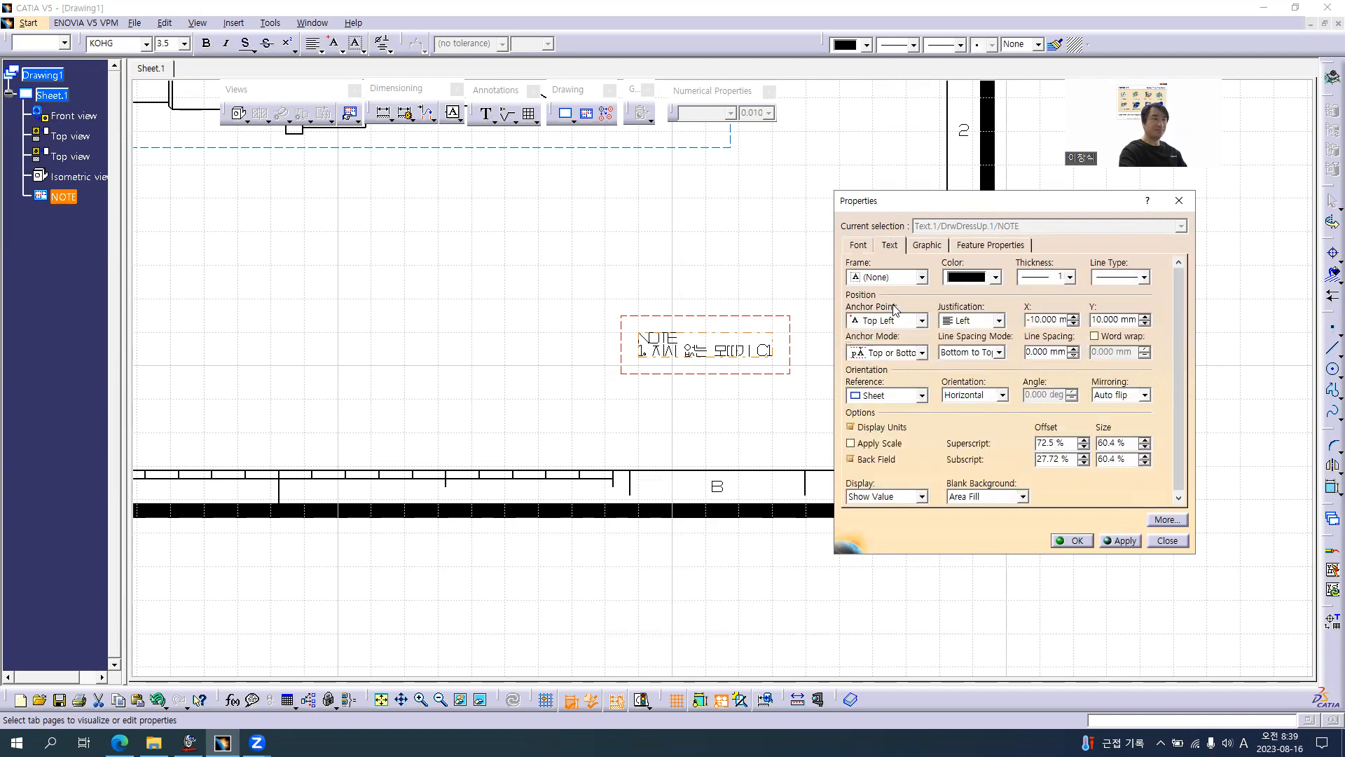
left_click(891, 279)
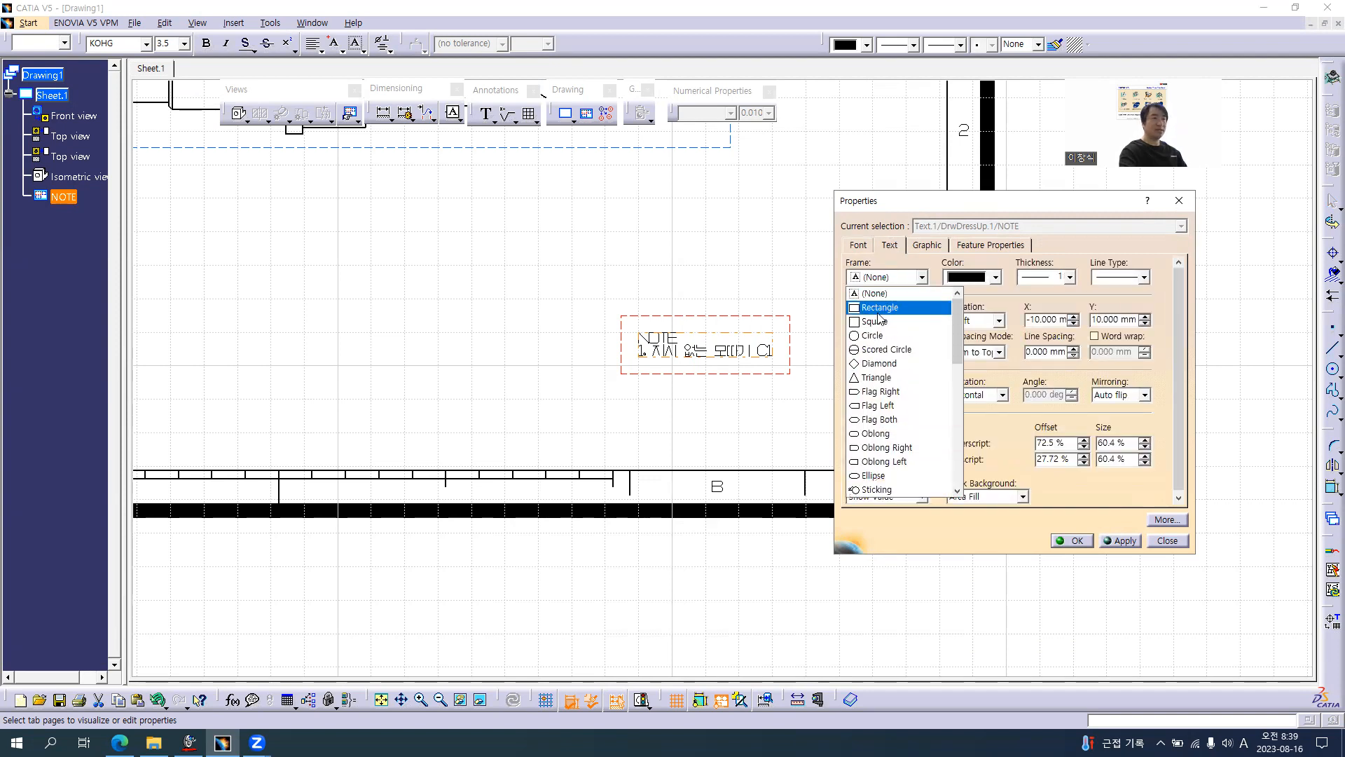
left_click(879, 313)
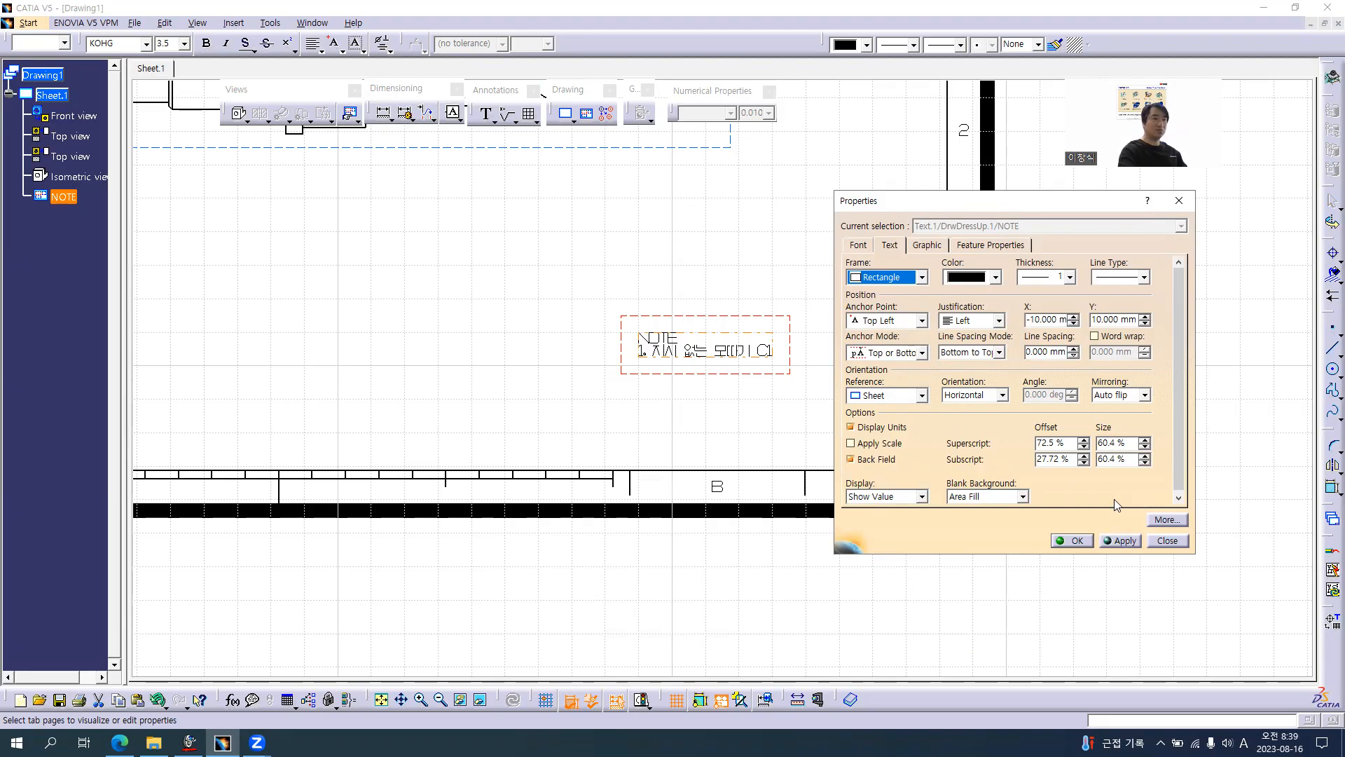
left_click_drag(1029, 350, 1013, 348)
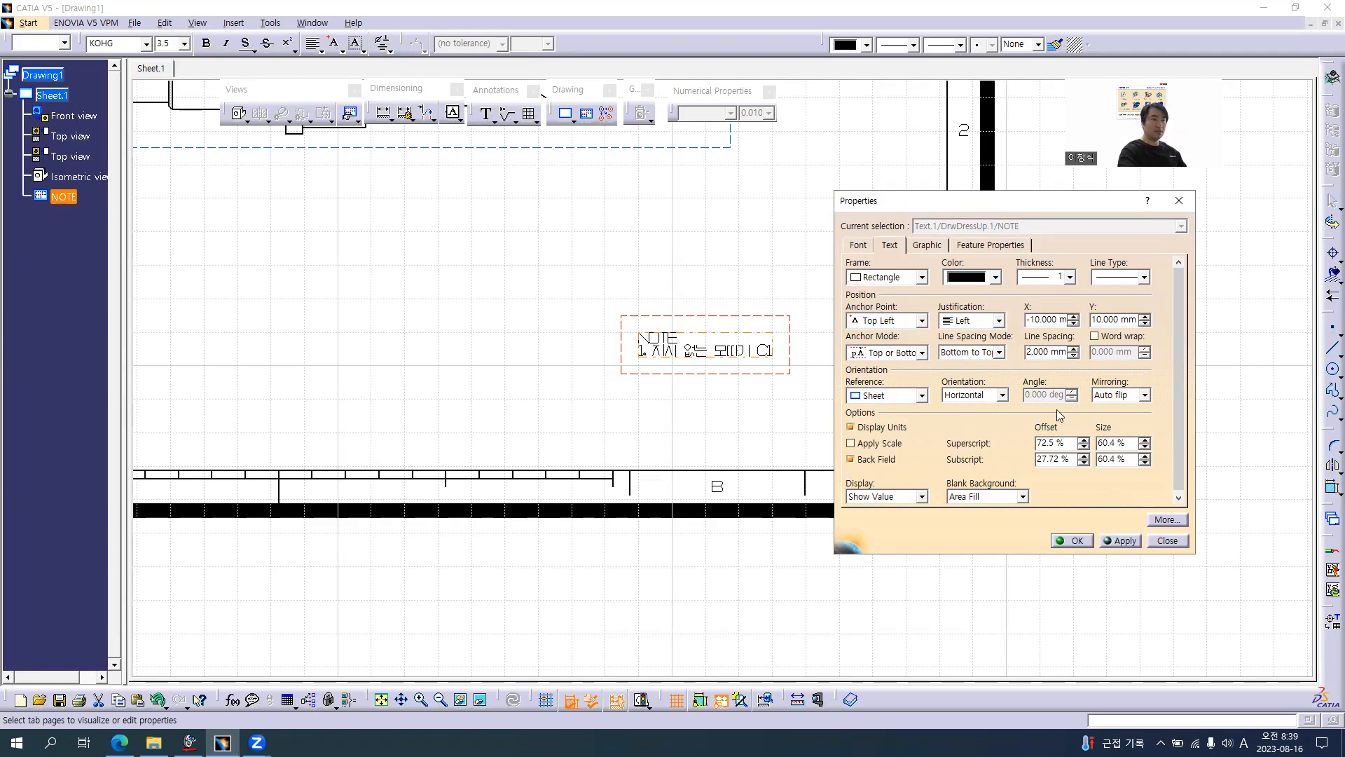
left_click(1123, 541)
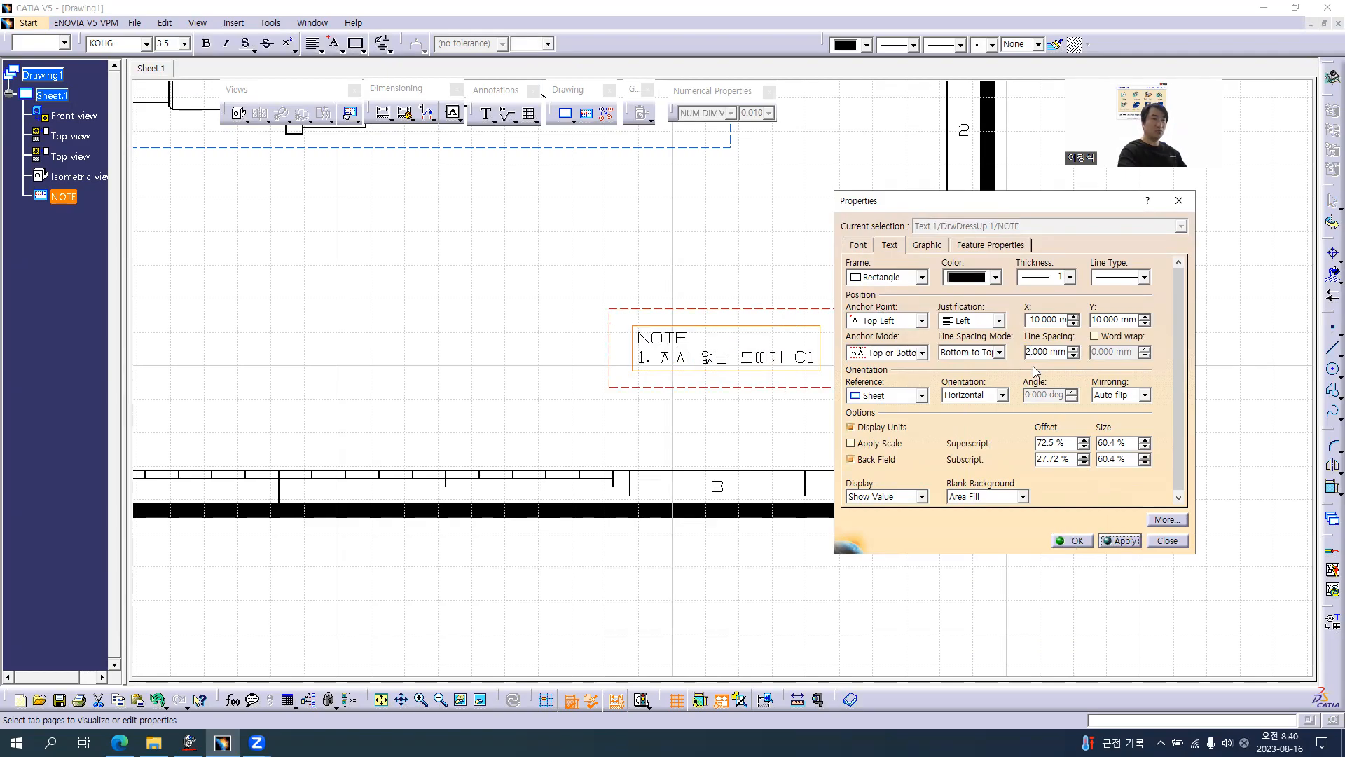
left_click(1075, 541)
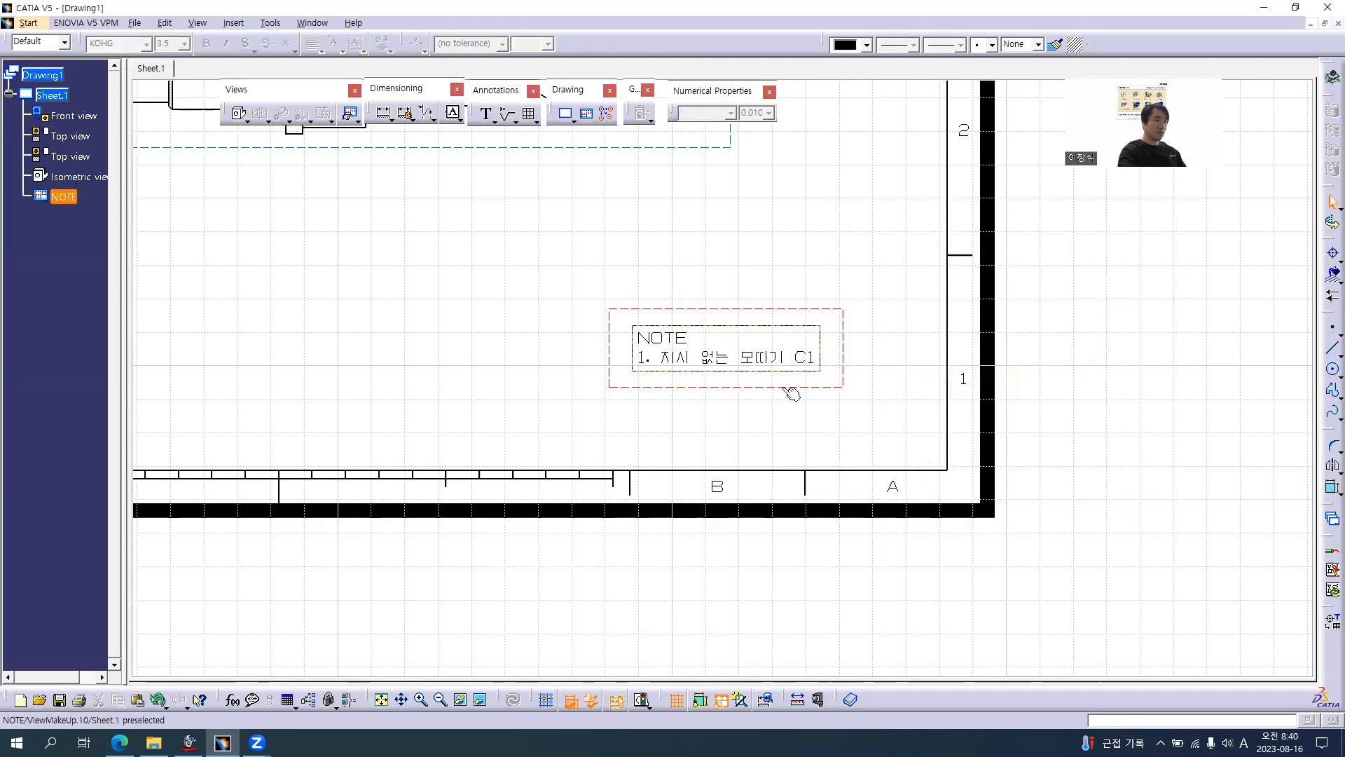
- Move the NOTE view into the lower-right corner of the sheet frame and activate the front view
left_click_drag(794, 389, 890, 463)
mouse_move(573, 342)
middle_mouse_down("ctrl")
mouse_move(578, 421)
mouse_move(769, 479)
mouse_move(783, 550)
mouse_move(717, 536)
mouse_move(725, 415)
middle_mouse_up("ctrl")
double_click(725, 413)
- Hide the axis arrows of the front view
mouse_move(751, 325)
middle_mouse_down()
mouse_move(856, 328)
mouse_move(939, 301)
middle_mouse_up()
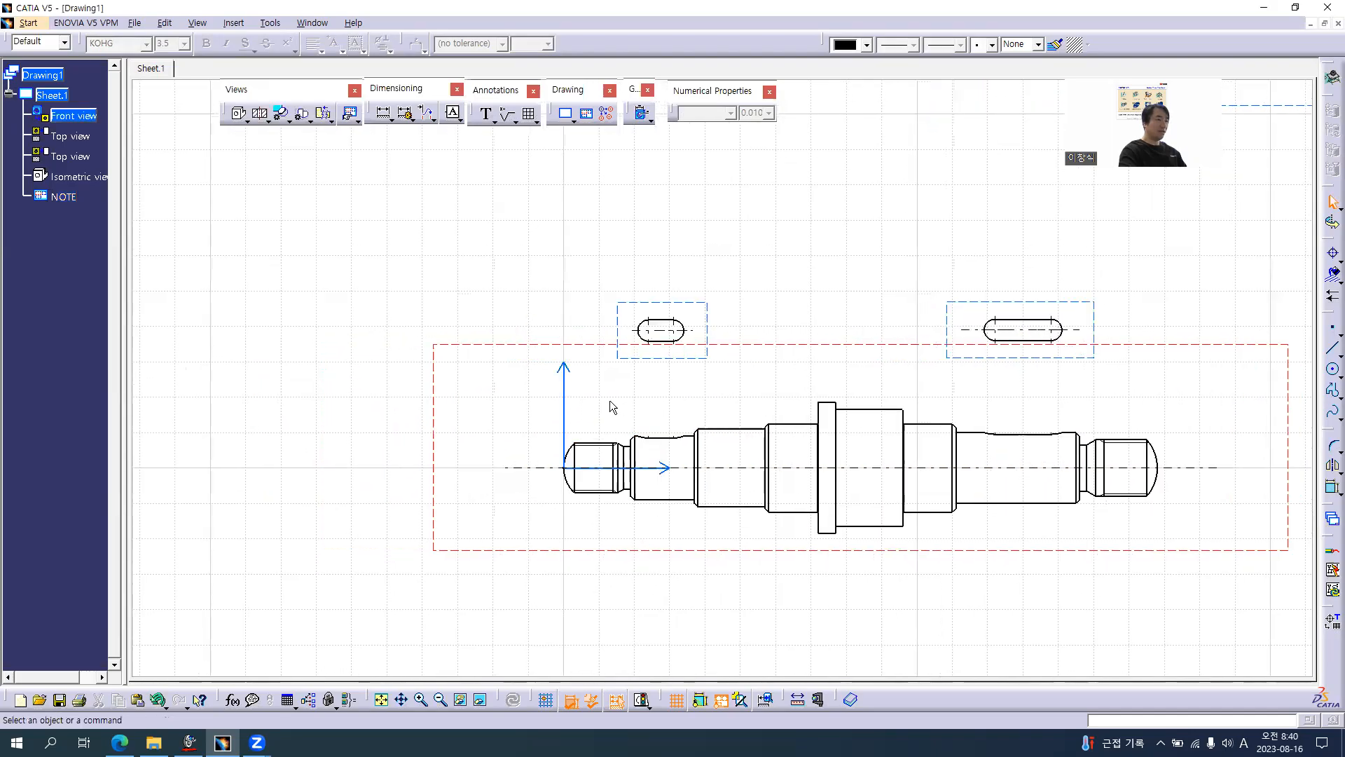
right_click(565, 367)
key("h")
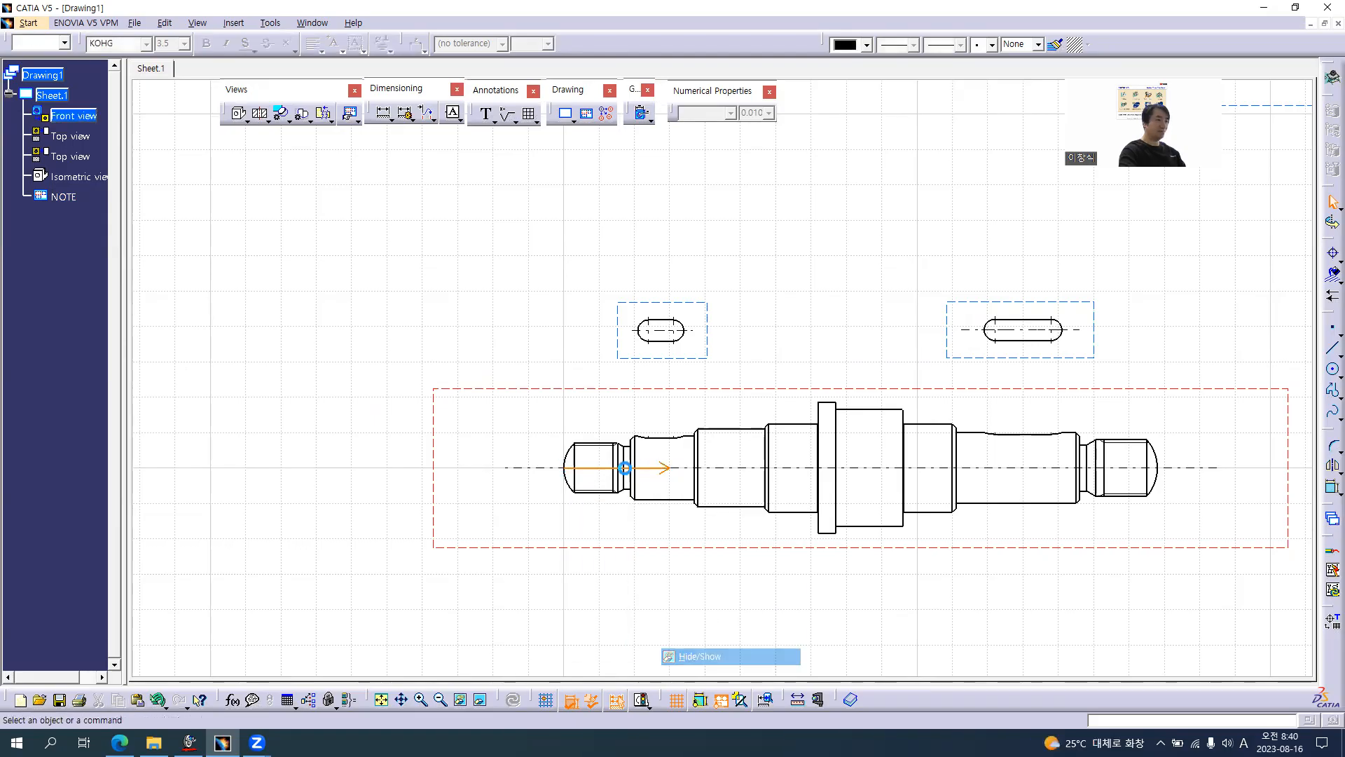
- Check the shaft dimensions in the reference PDF and bring the front view's hidden origin point back to the visible space
middle_click_drag(578, 456, 594, 393, "ctrl")
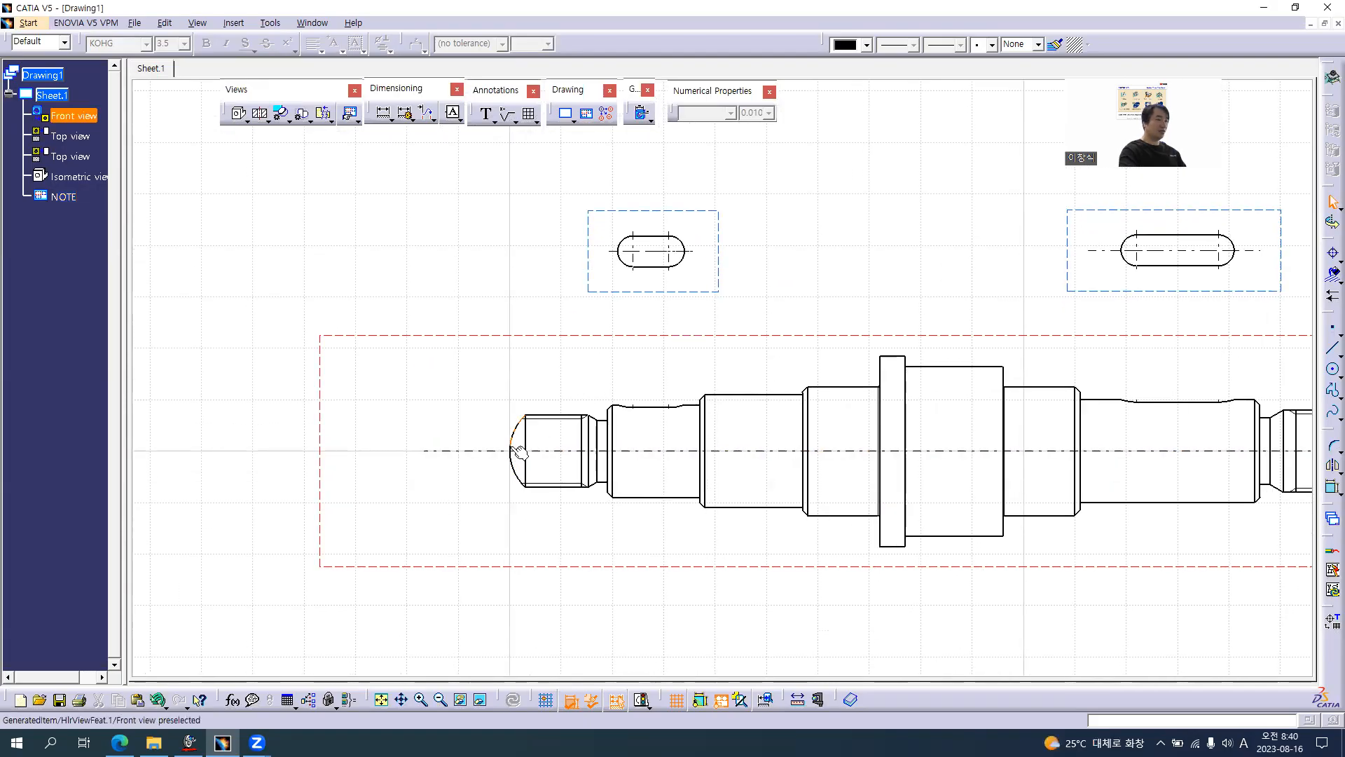
key("alt+Tab")
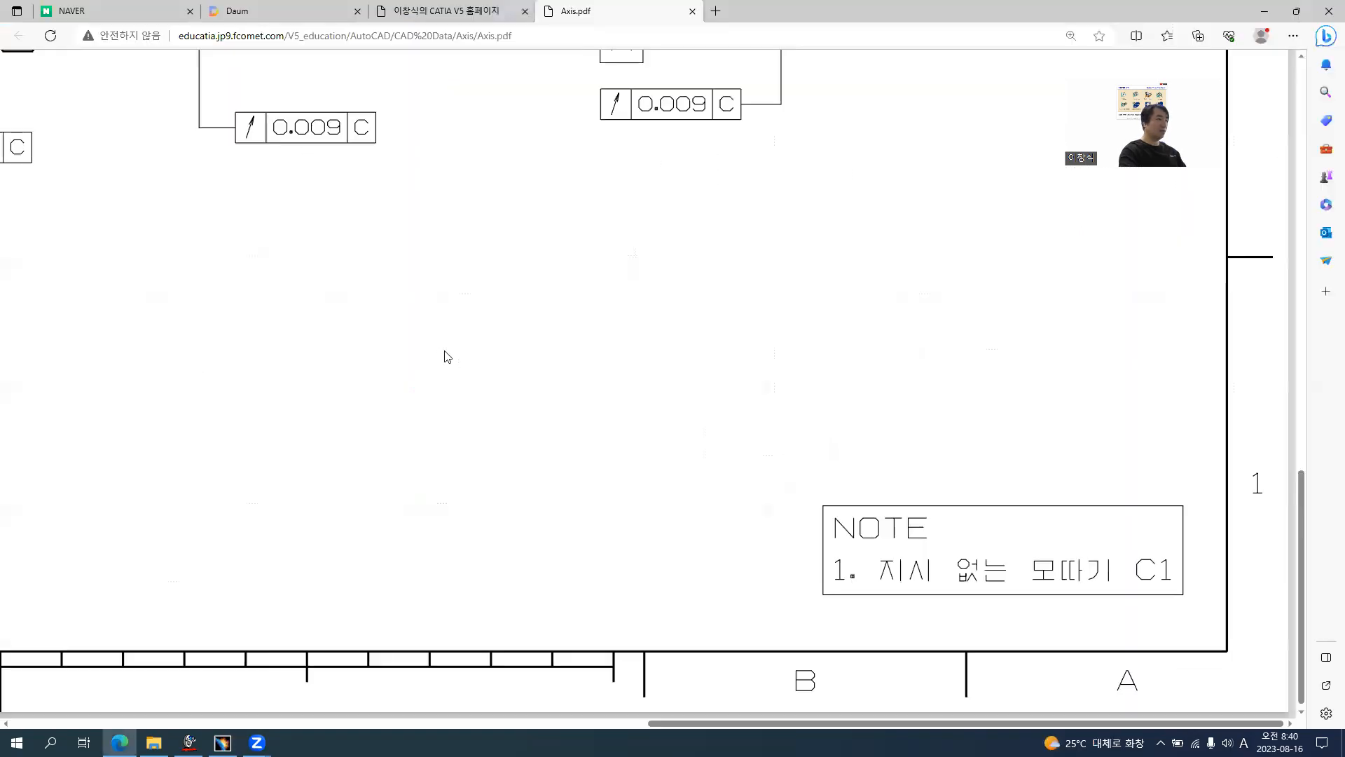
scroll(429, 360, "up", 3, "ctrl")
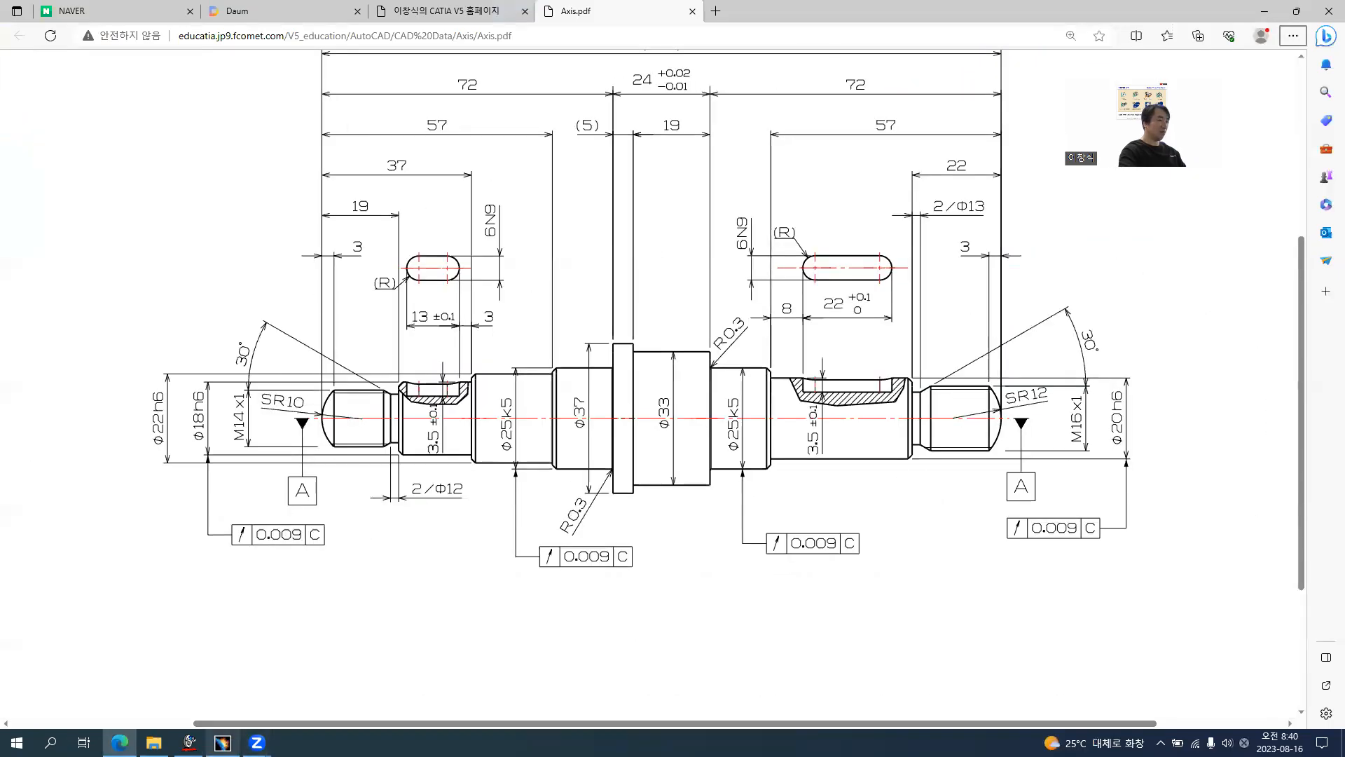
left_click(222, 742)
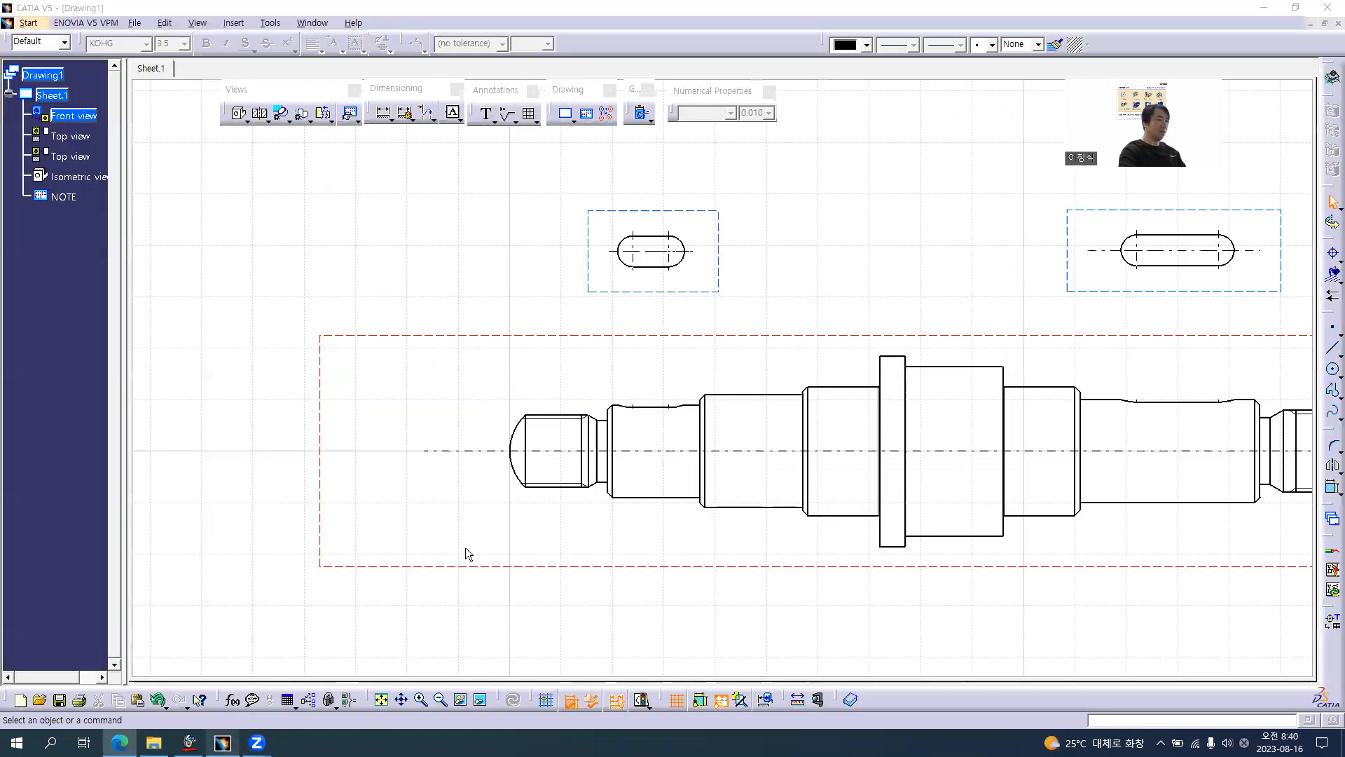
left_click(479, 697)
left_click(511, 452)
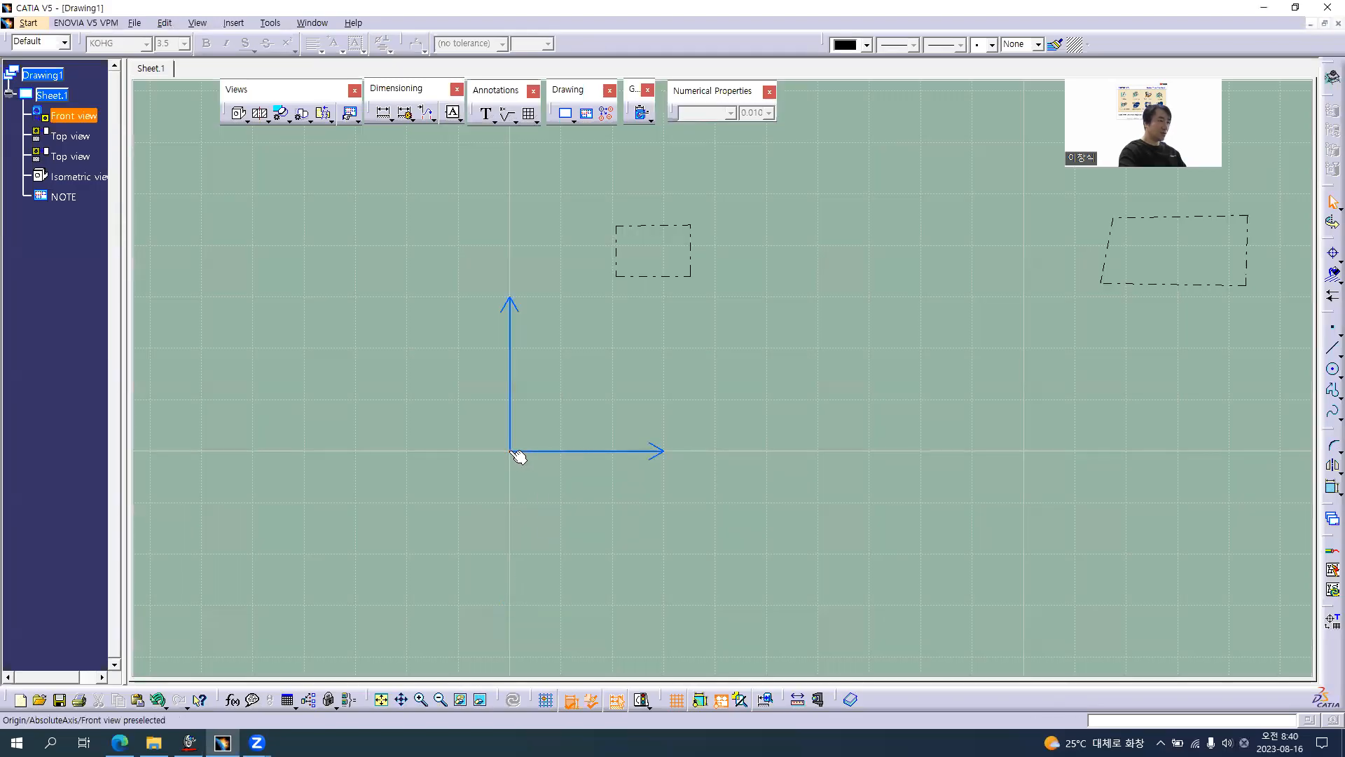
right_click(510, 451)
left_click(509, 453)
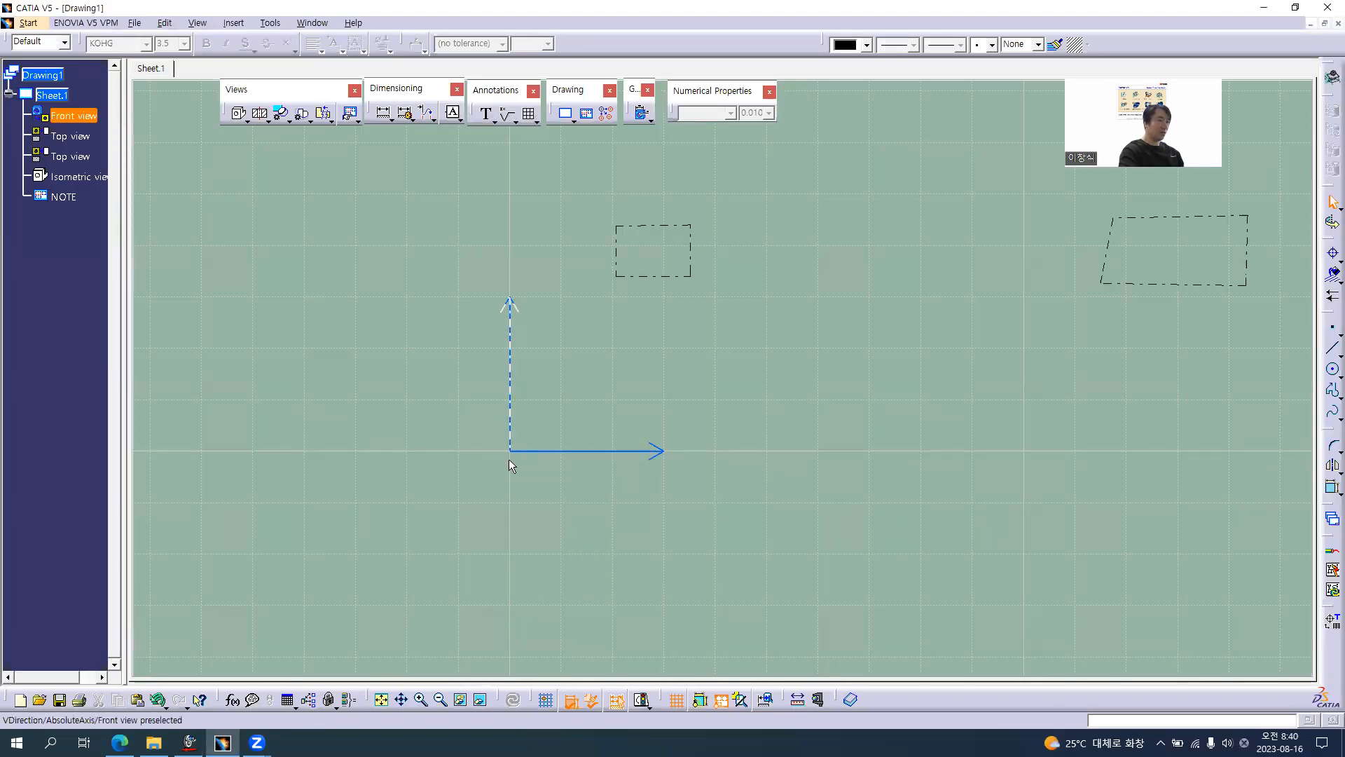
left_click(480, 699)
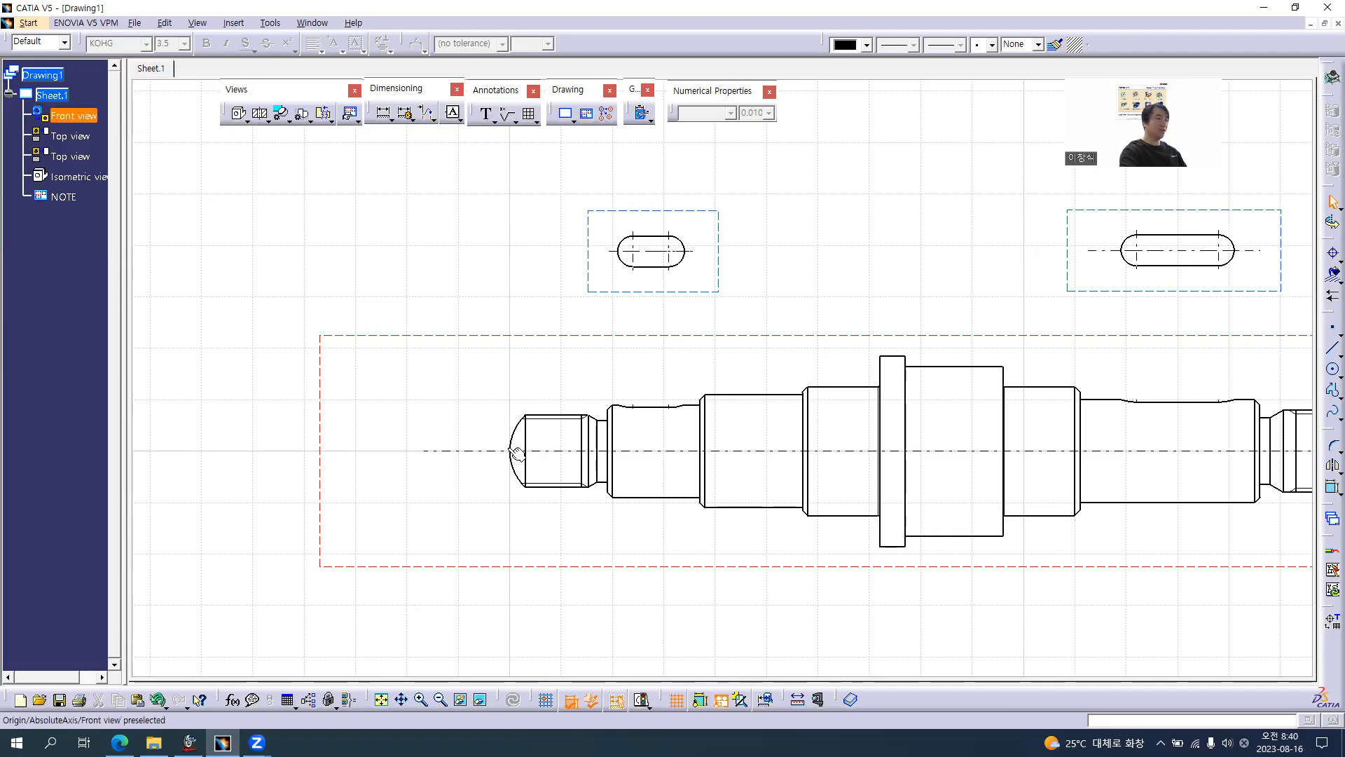
- Consult the length dimensions in the reference PDF and start horizontal Stacked Dimensions from the front view's origin to the end of the domed left tip
key("alt+Tab")
scroll(317, 397, "up", 2)
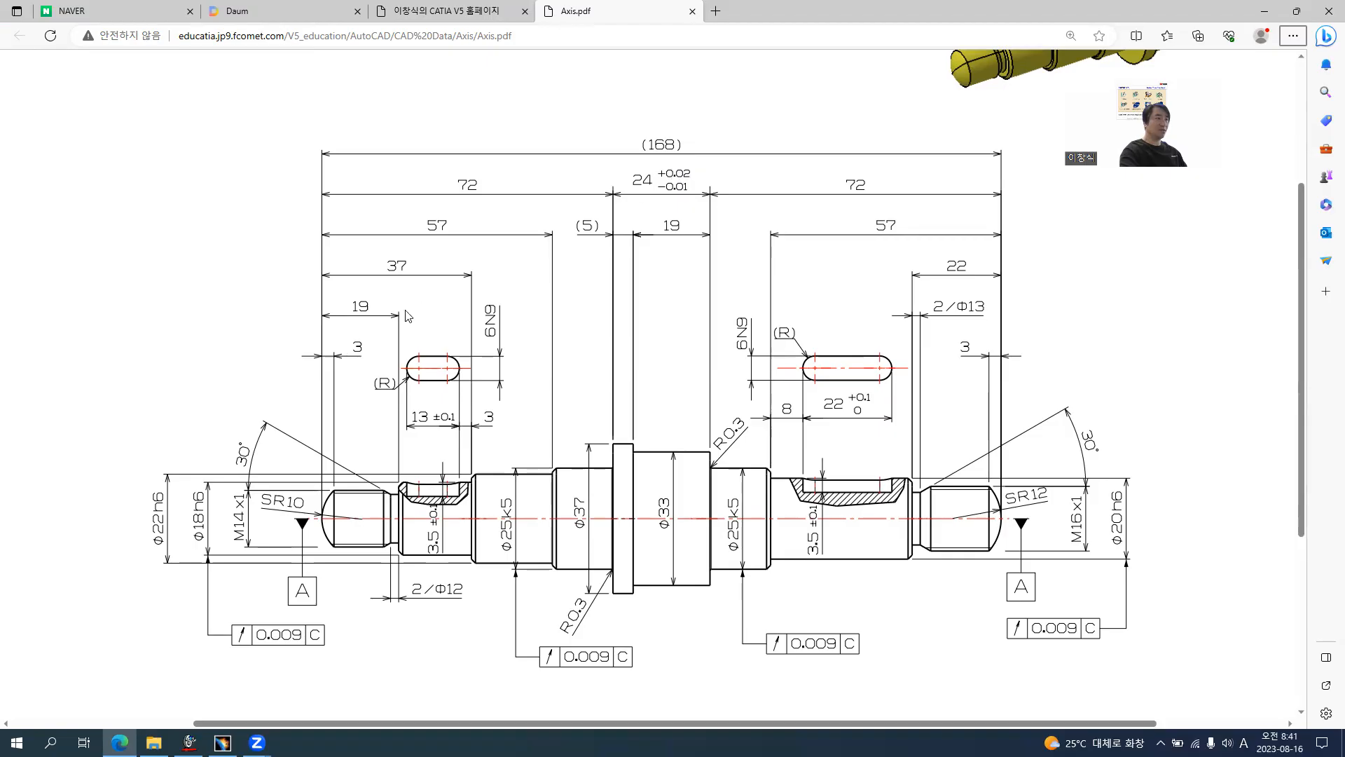
key("alt+Tab")
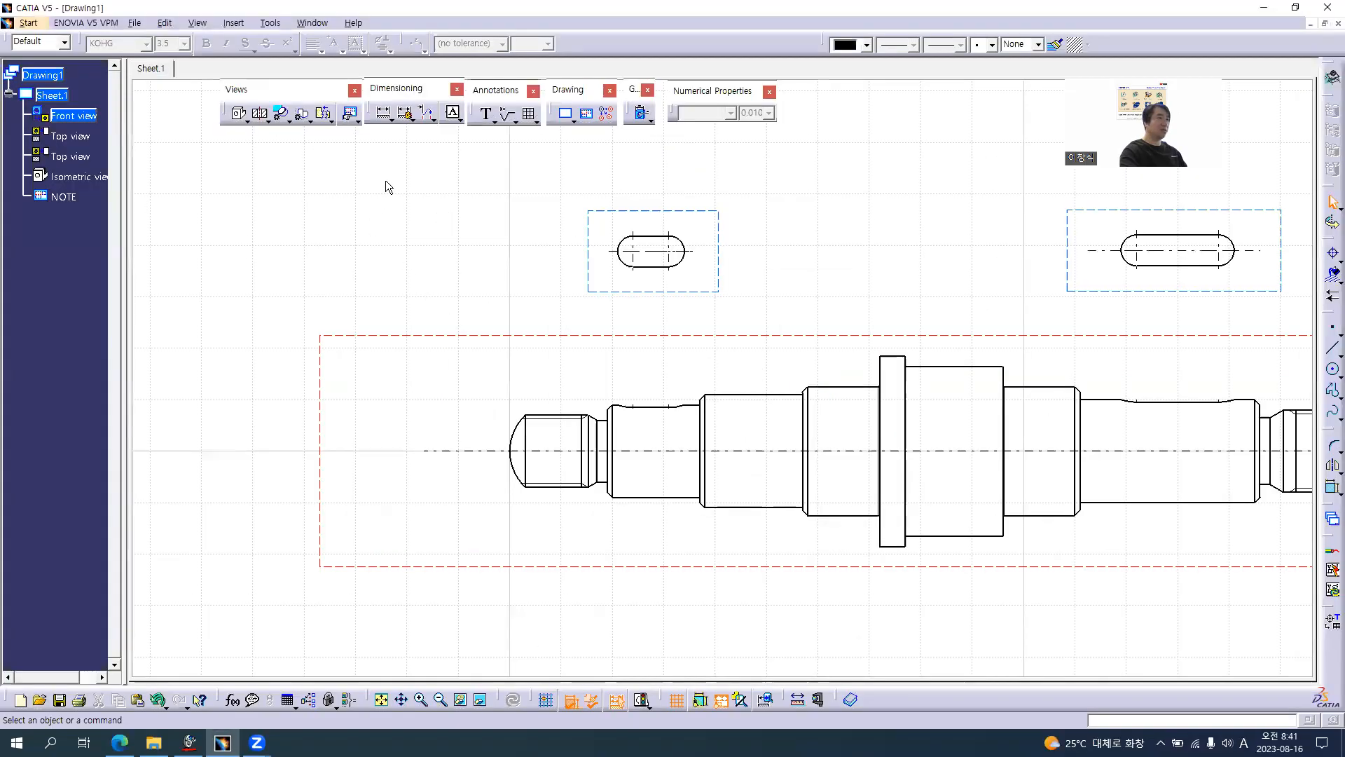
left_click(390, 119)
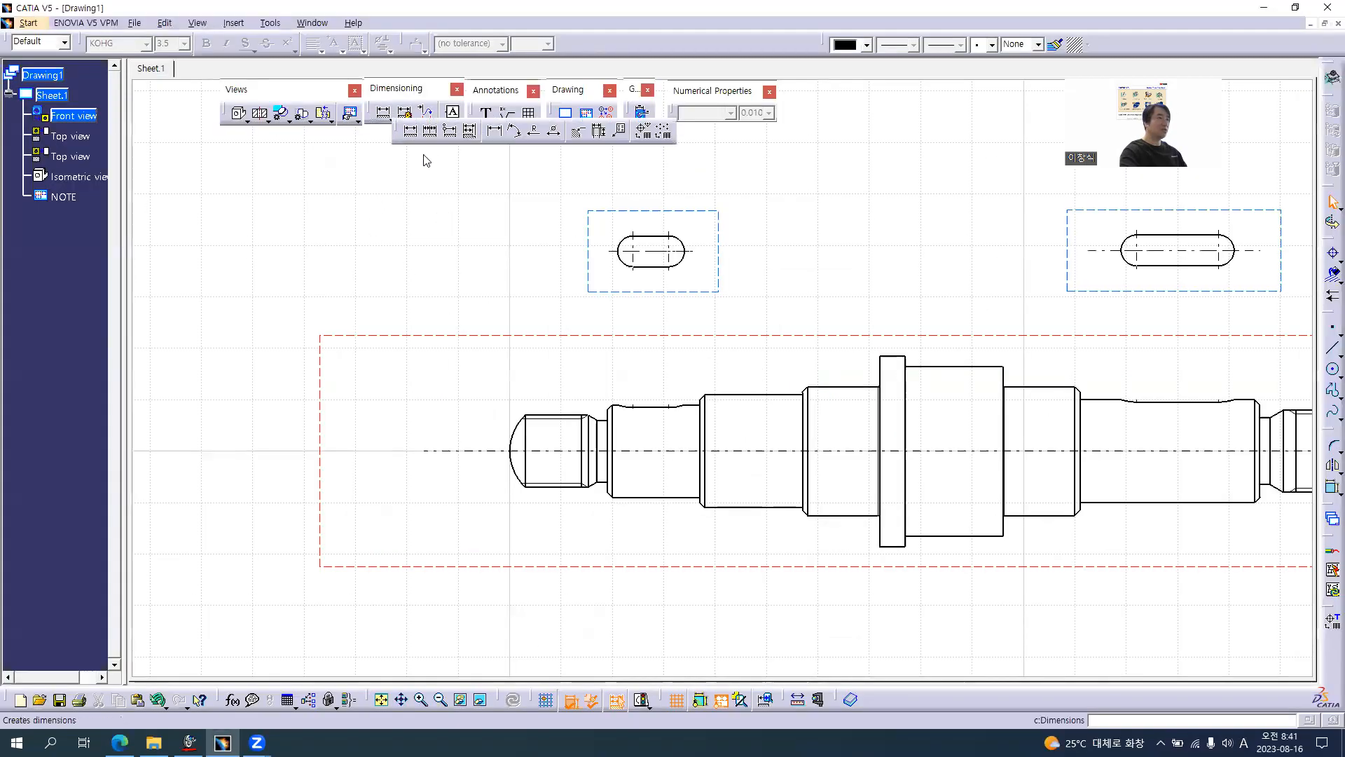
left_click(470, 135)
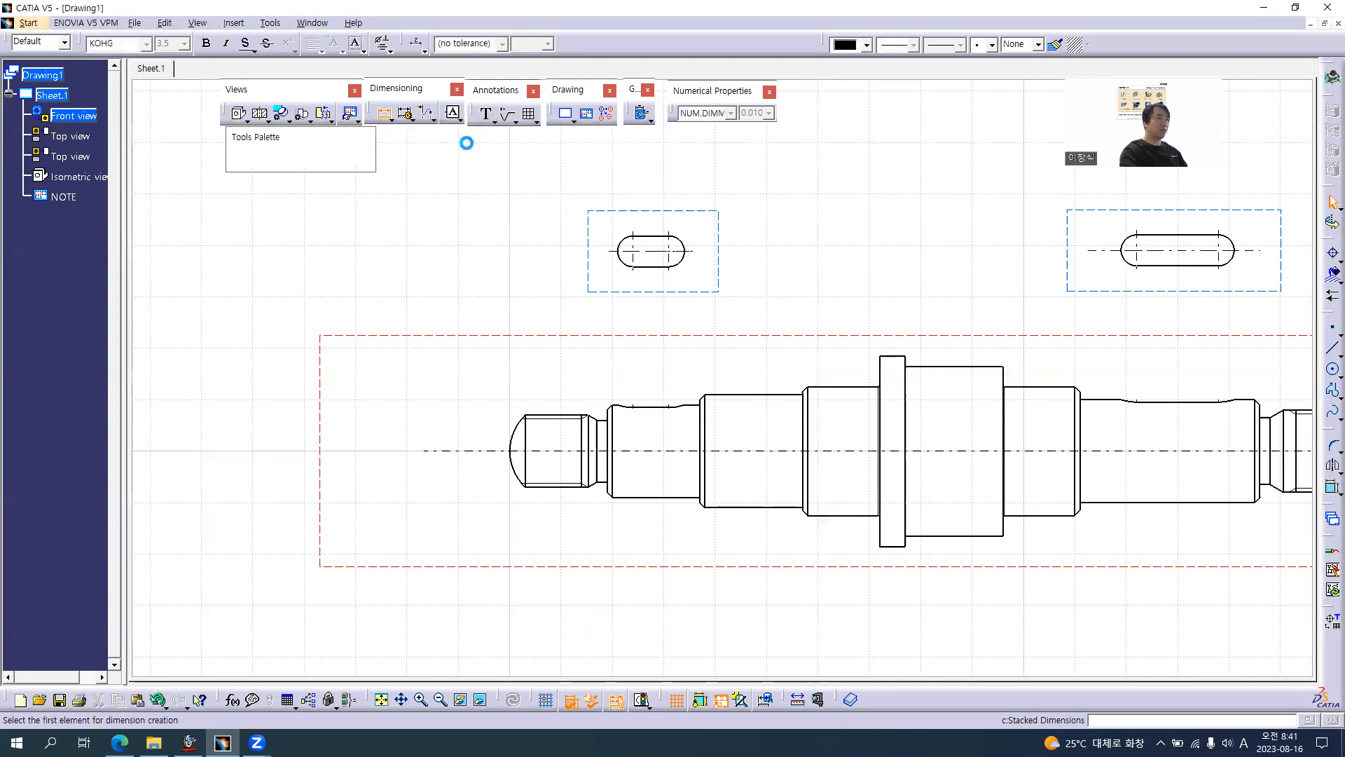
left_click(511, 452)
mouse_move(540, 419)
middle_mouse_down()
mouse_move(611, 396)
mouse_move(594, 354)
middle_mouse_up()
left_click(487, 468)
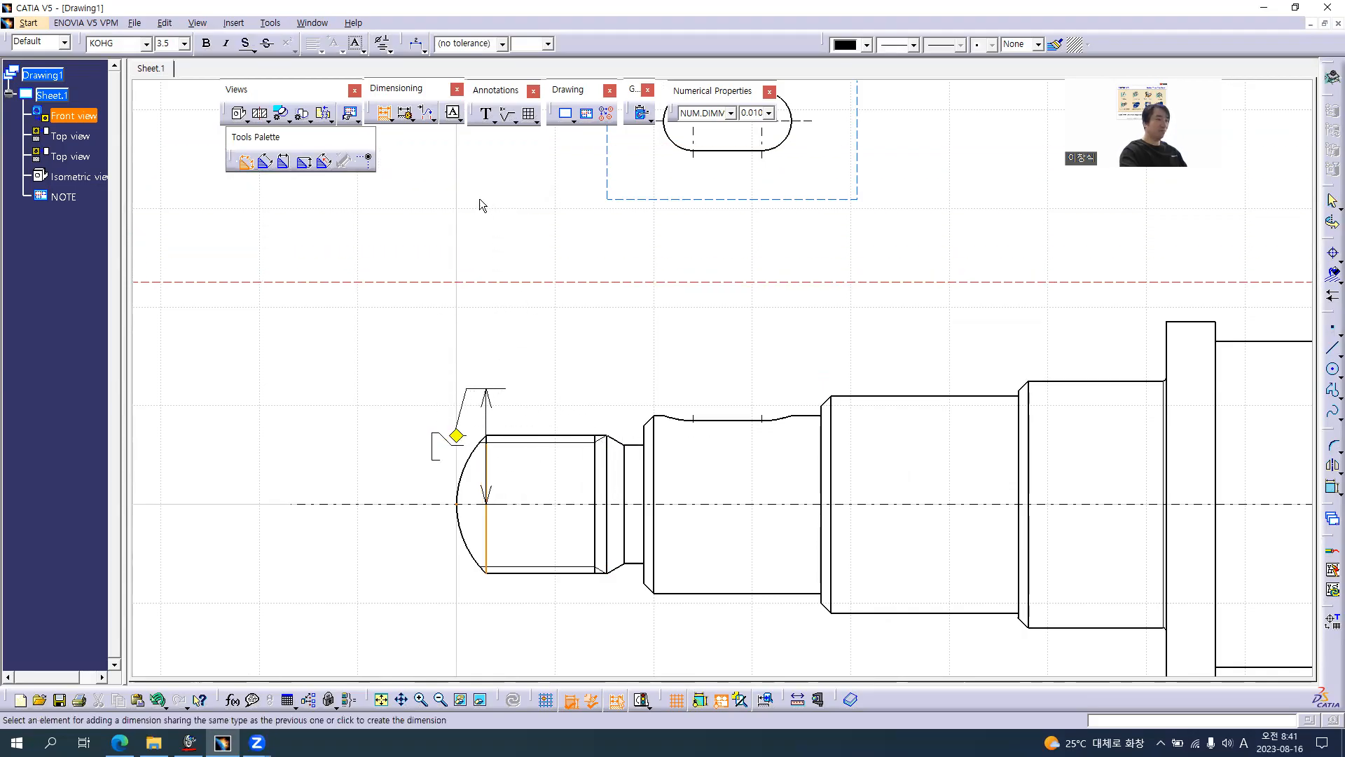
left_click(287, 165)
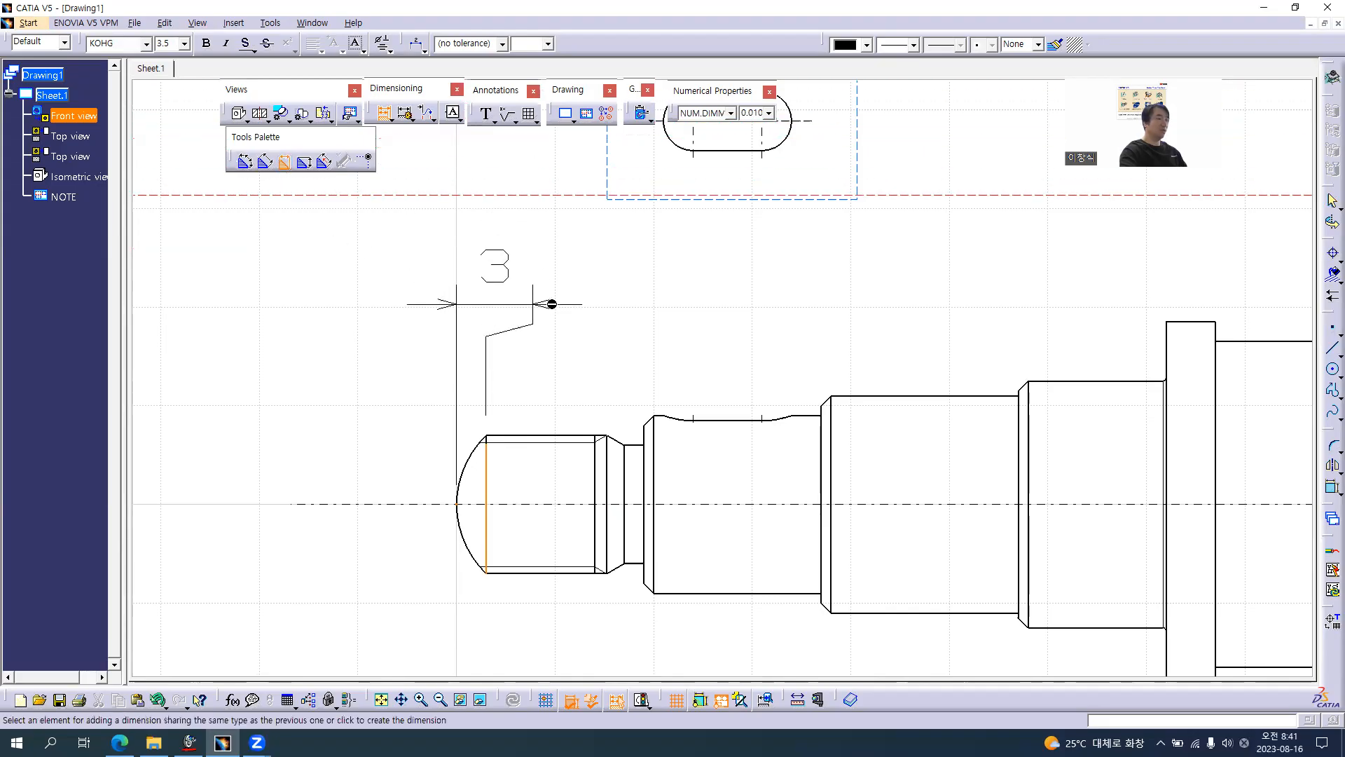
- Consult the length dimensions in the reference PDF and add stacked dimensions from the origin to the first three shoulder faces after the left thread
key("alt+Tab")
scroll(553, 310, "up", 3, "ctrl")
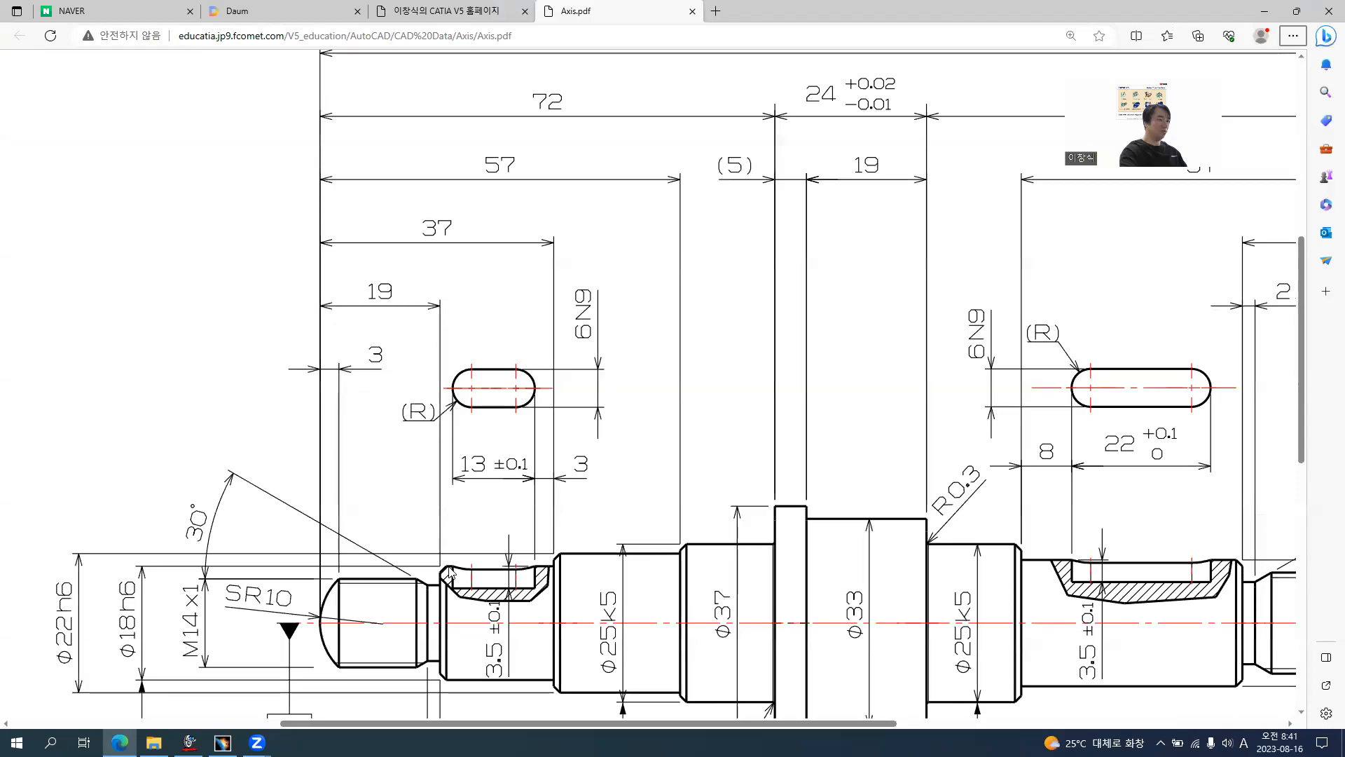
key("alt+Tab")
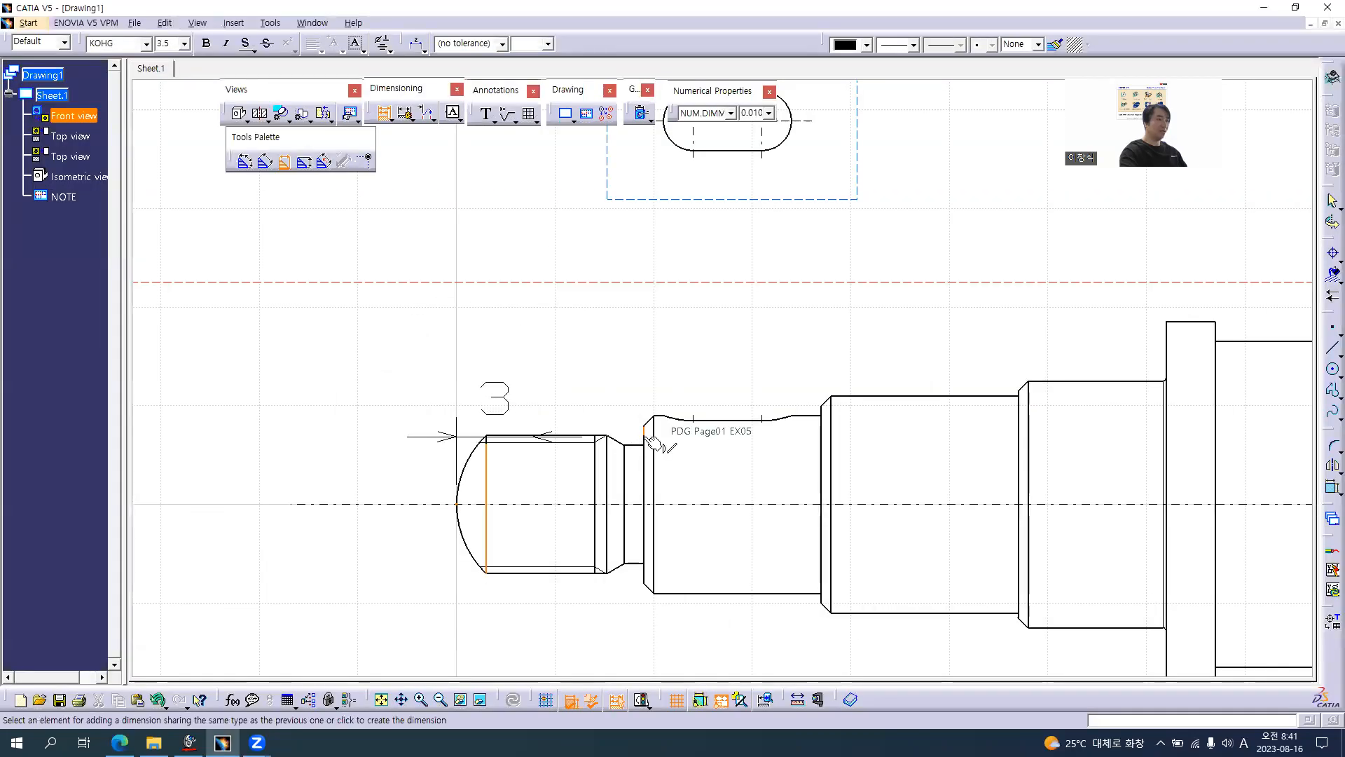
left_click(649, 439)
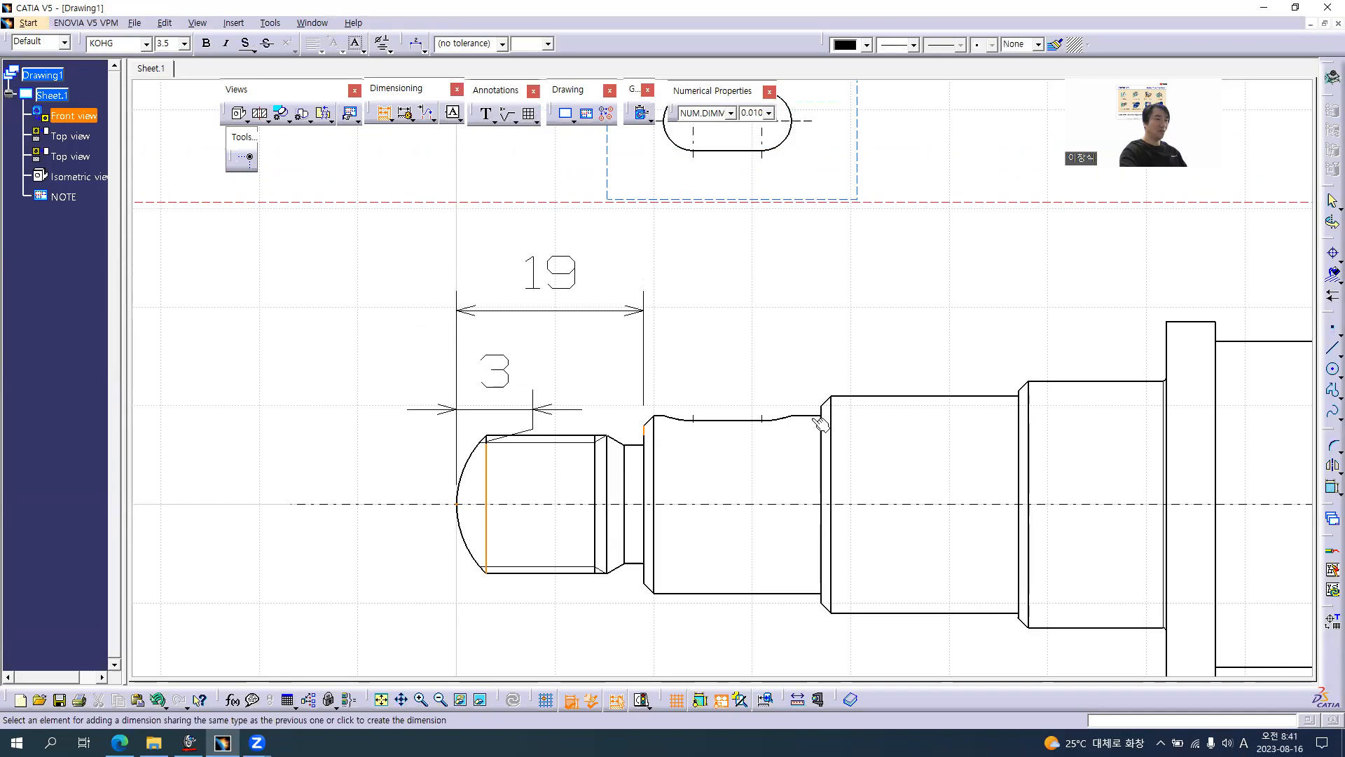
left_click(831, 451)
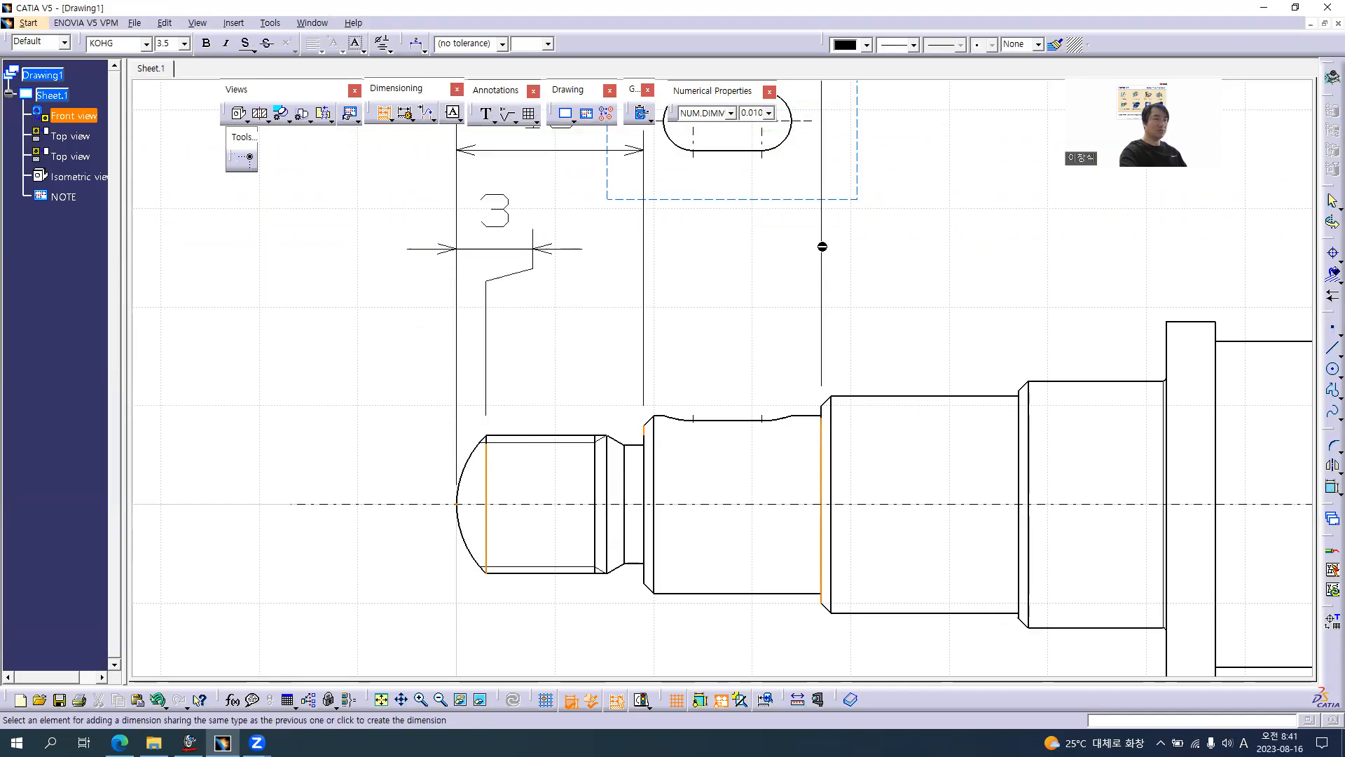
left_click(1020, 418)
middle_click_drag(1059, 313, 803, 451)
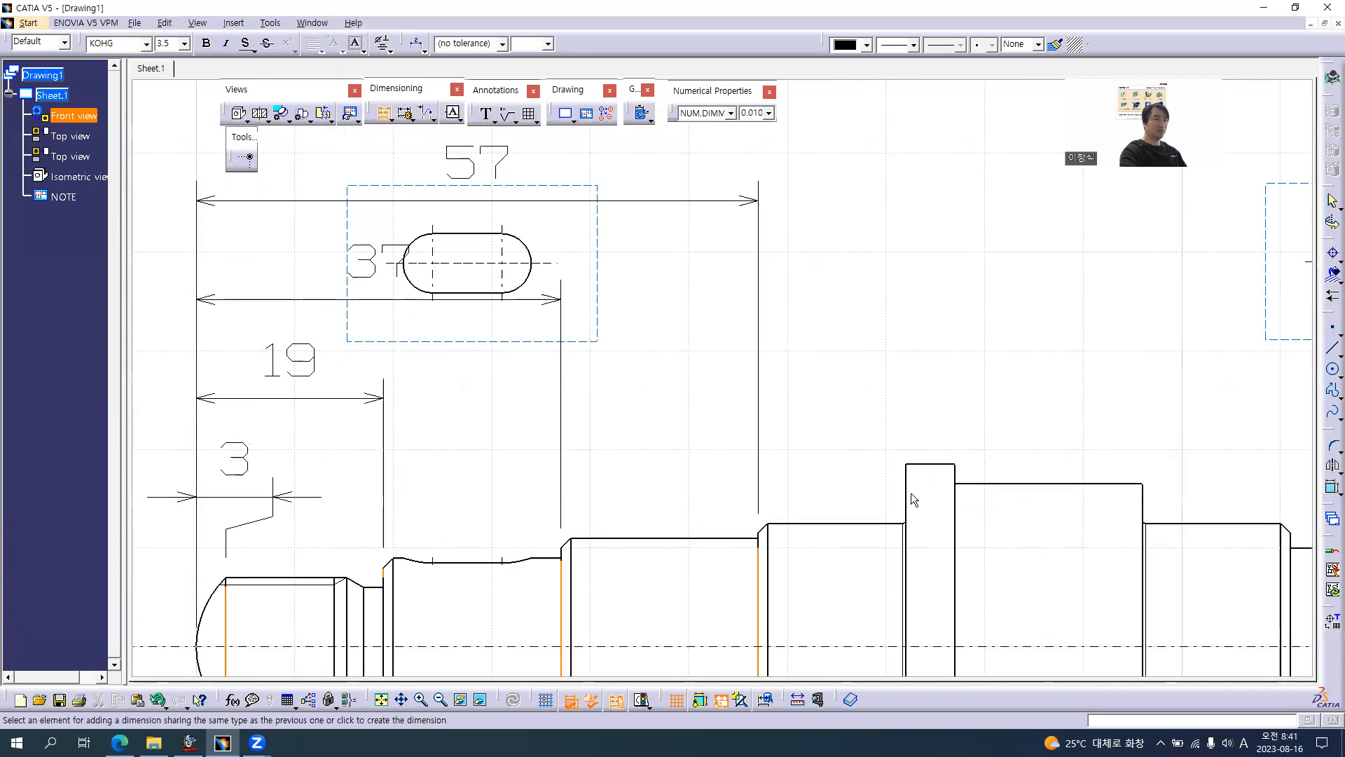
- Check the overall lengths in the reference PDF and extend the stacked dimensions to the collar's left face and the domed right end's arc
key("alt+Tab")
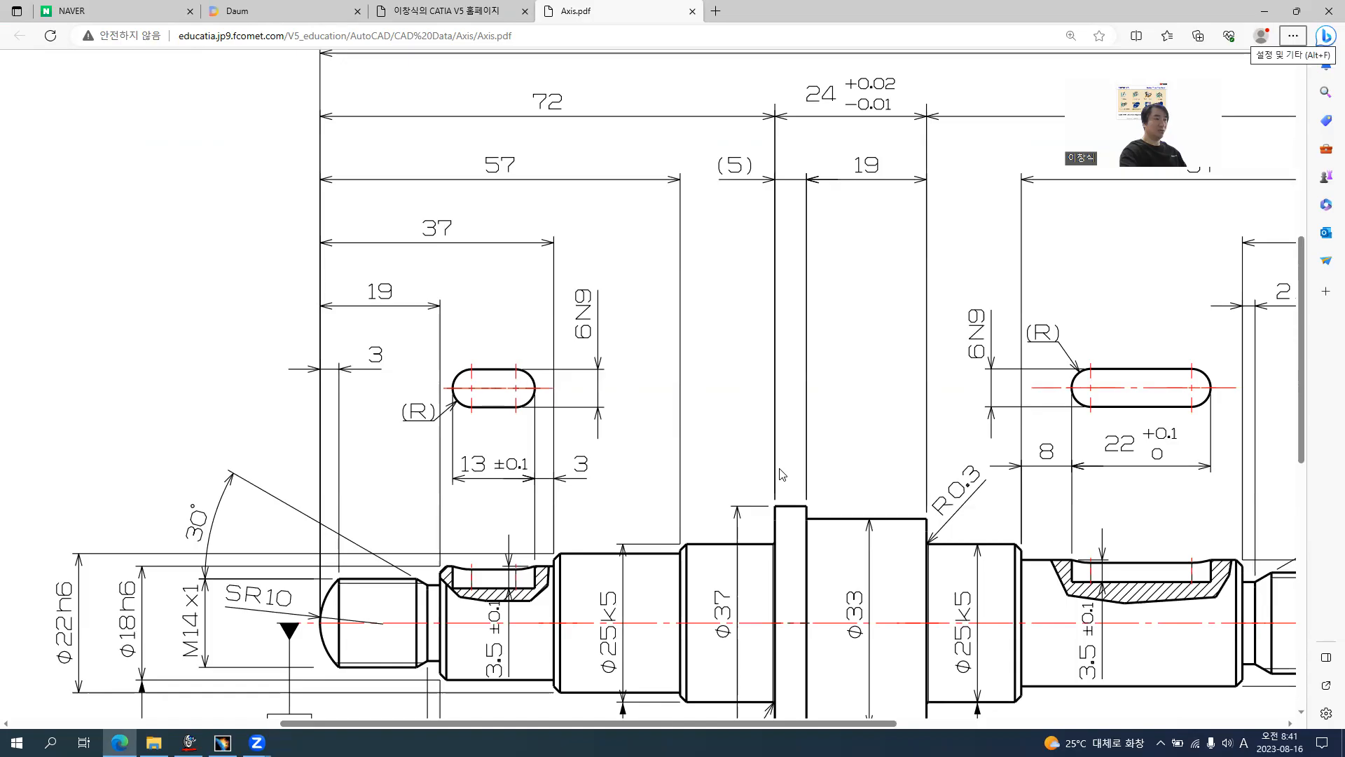
scroll(782, 471, "down", 1)
scroll(805, 431, "down", 2, "ctrl")
scroll(831, 421, "down", 1, "ctrl")
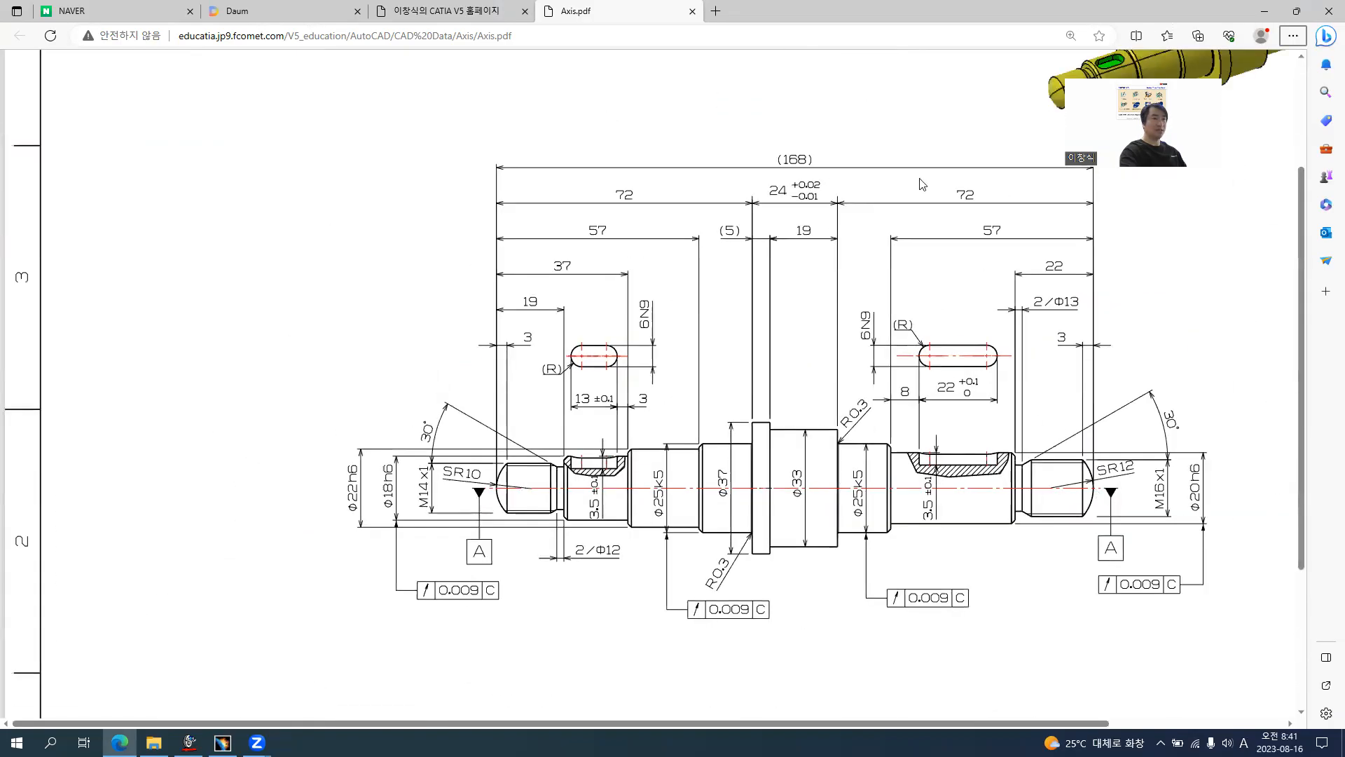
key("alt+Tab")
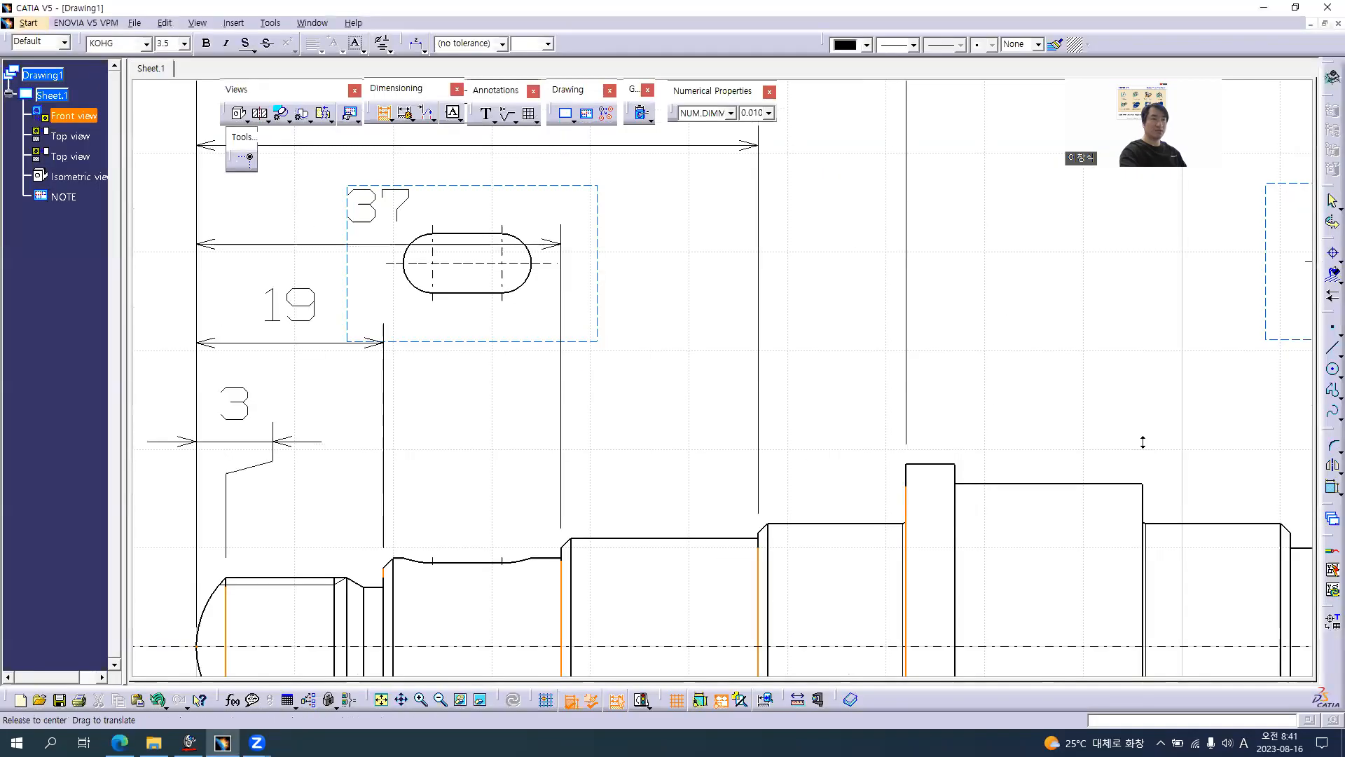
middle_click_drag(1142, 442, 1122, 543, "ctrl")
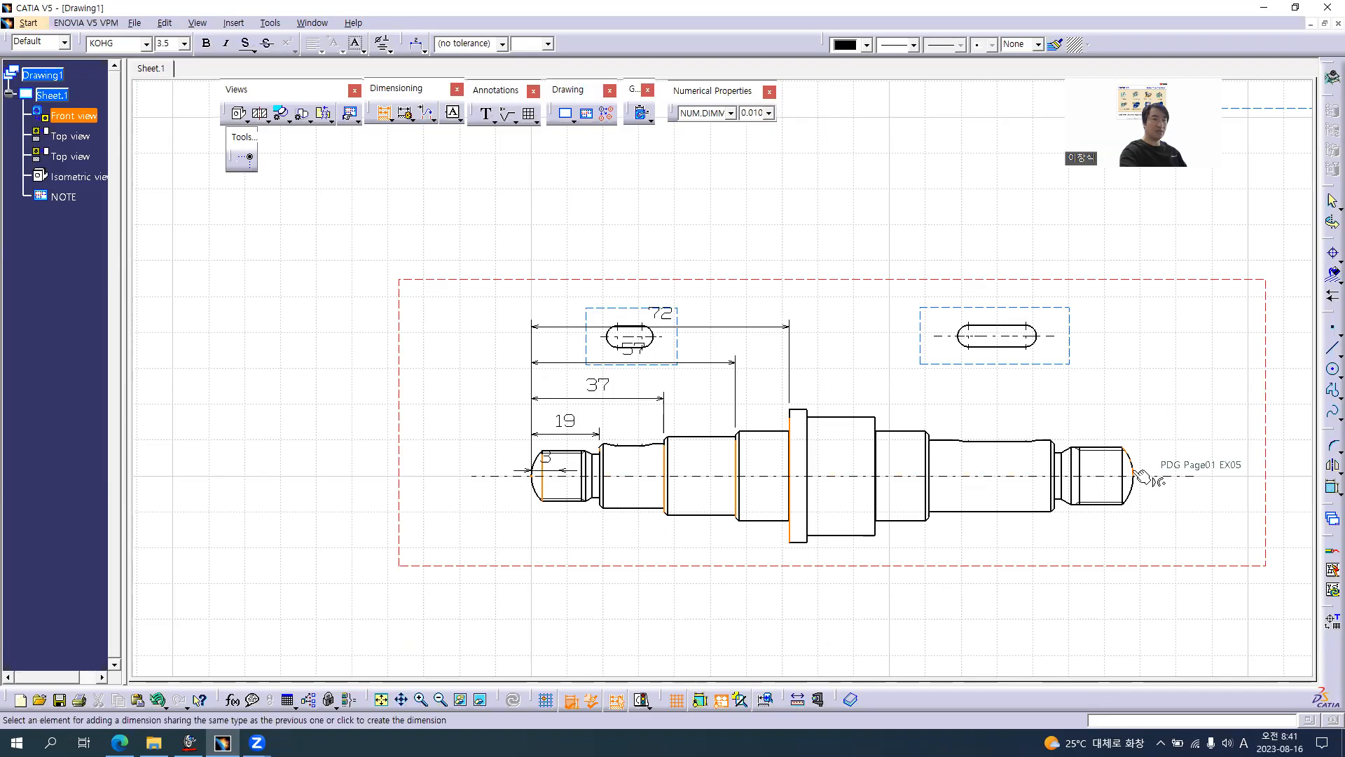
left_click(1154, 481)
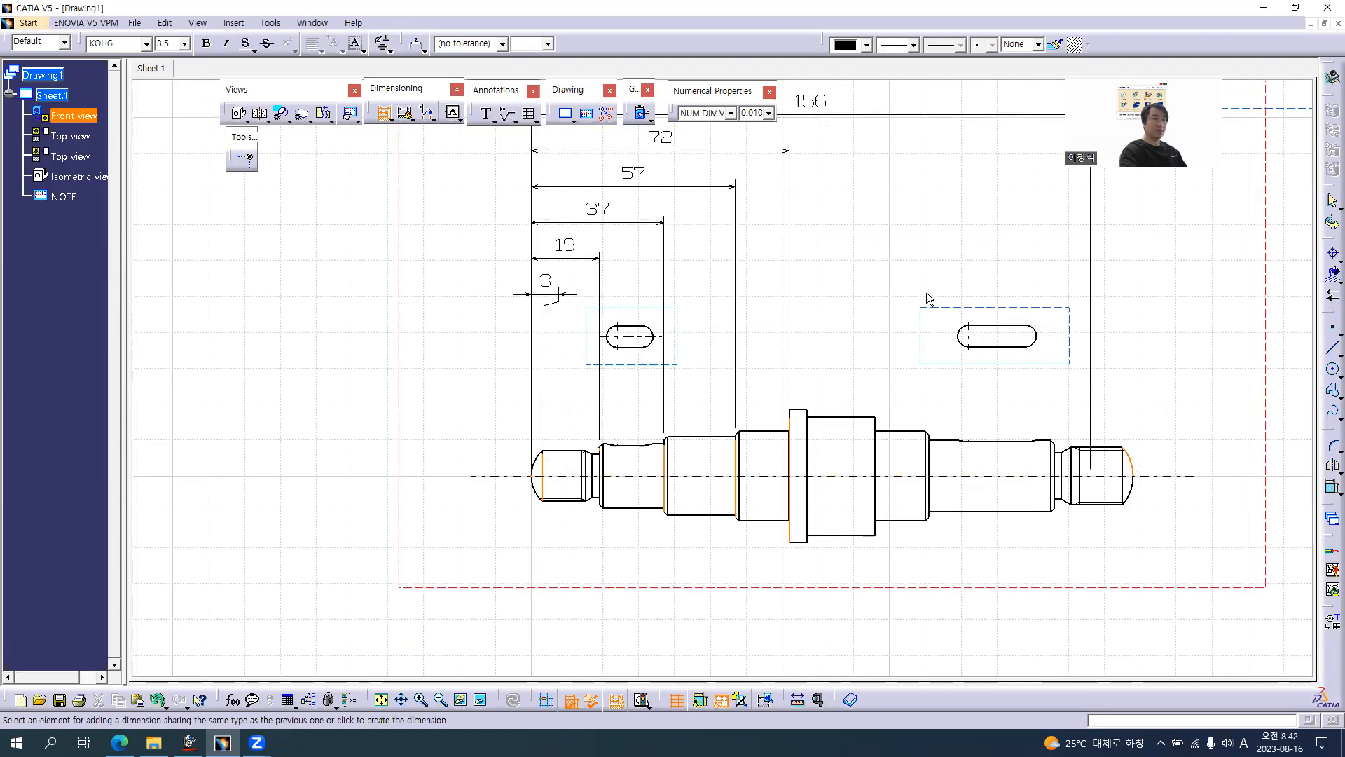
- Enable Intersection point detection and add a stacked dimension to the point where the right dome's arc crosses the shaft axis
middle_click_drag(924, 300, 730, 399)
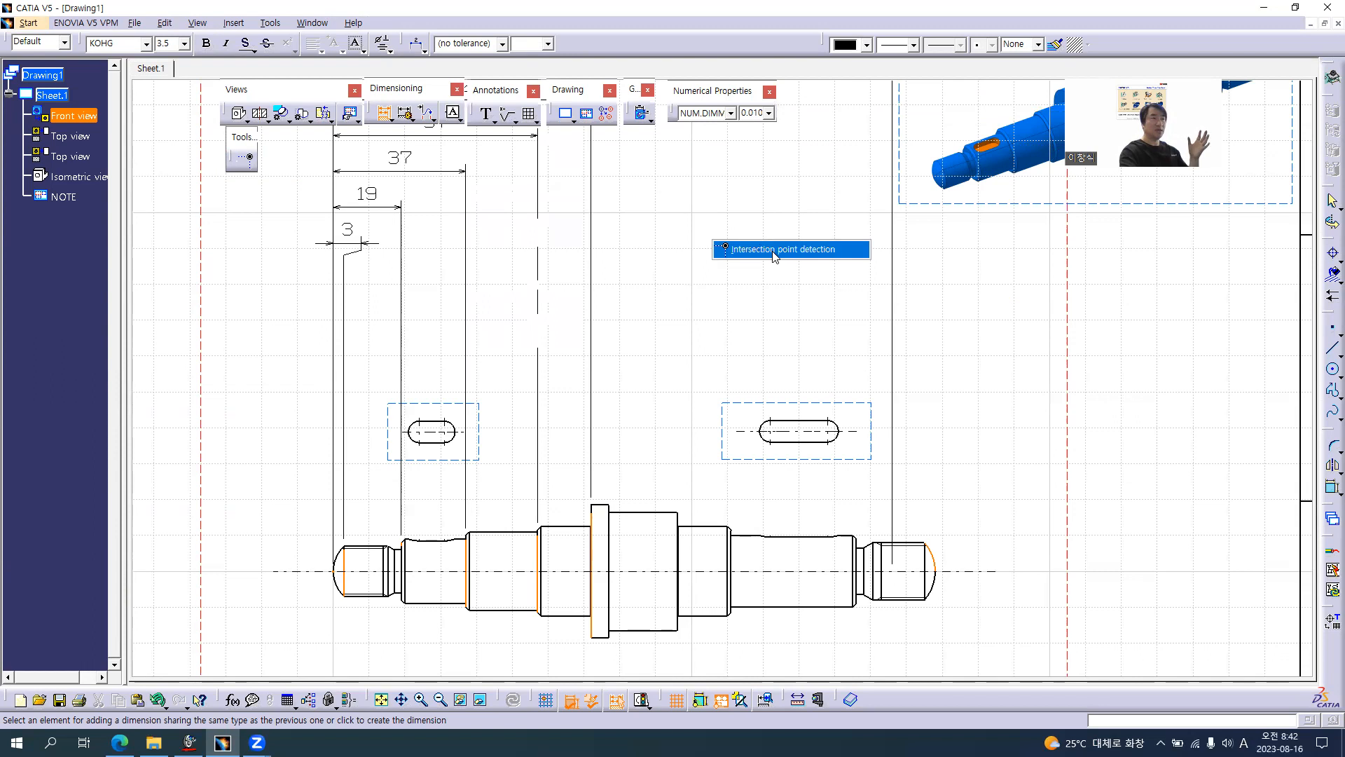
left_click(774, 251)
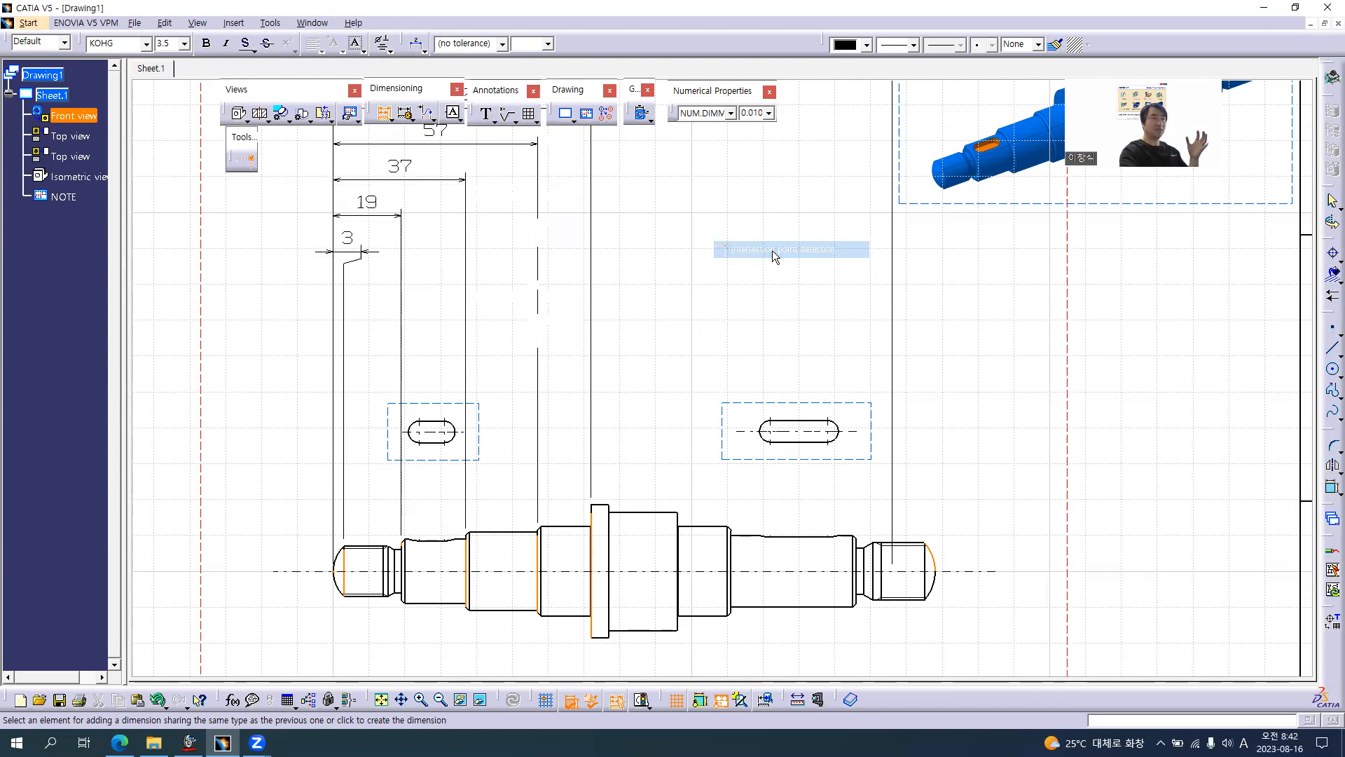
left_click(938, 568)
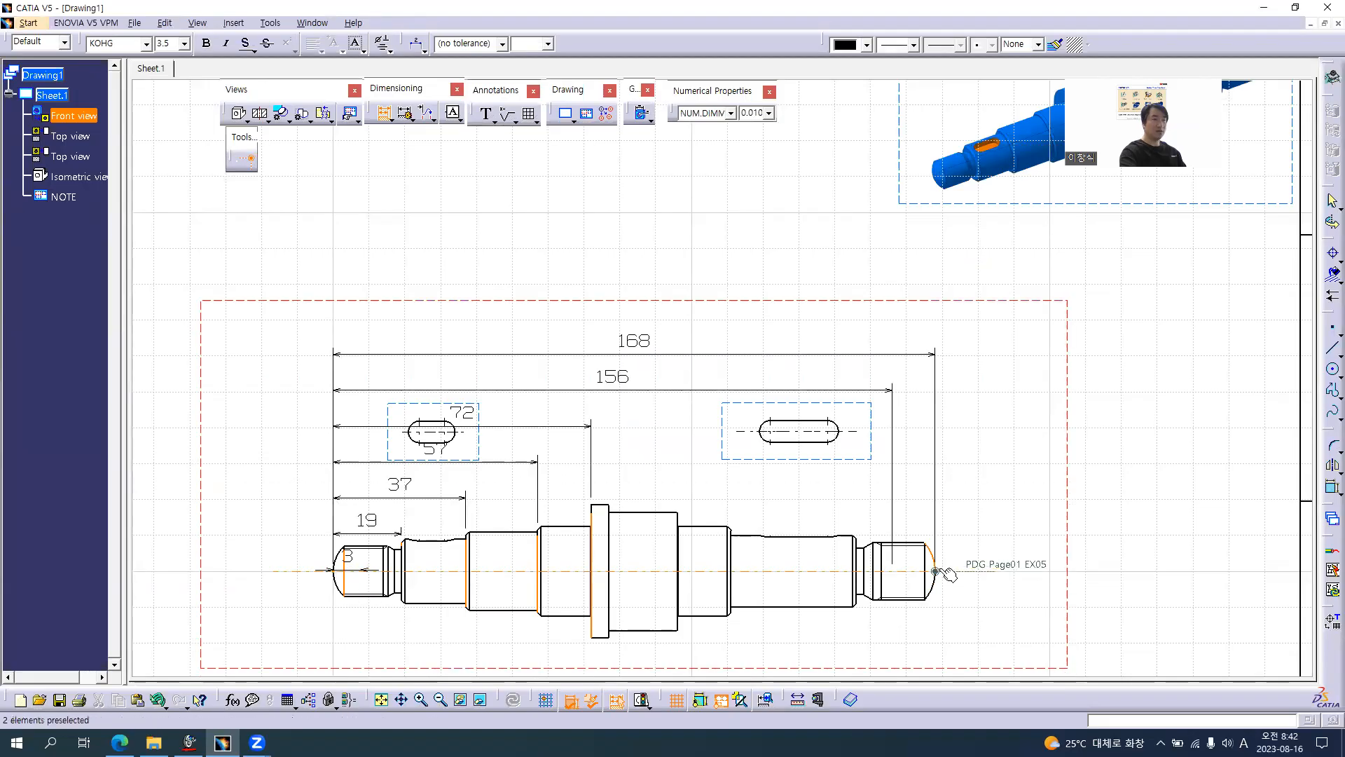
middle_click_drag(769, 382, 840, 457)
left_click(843, 435)
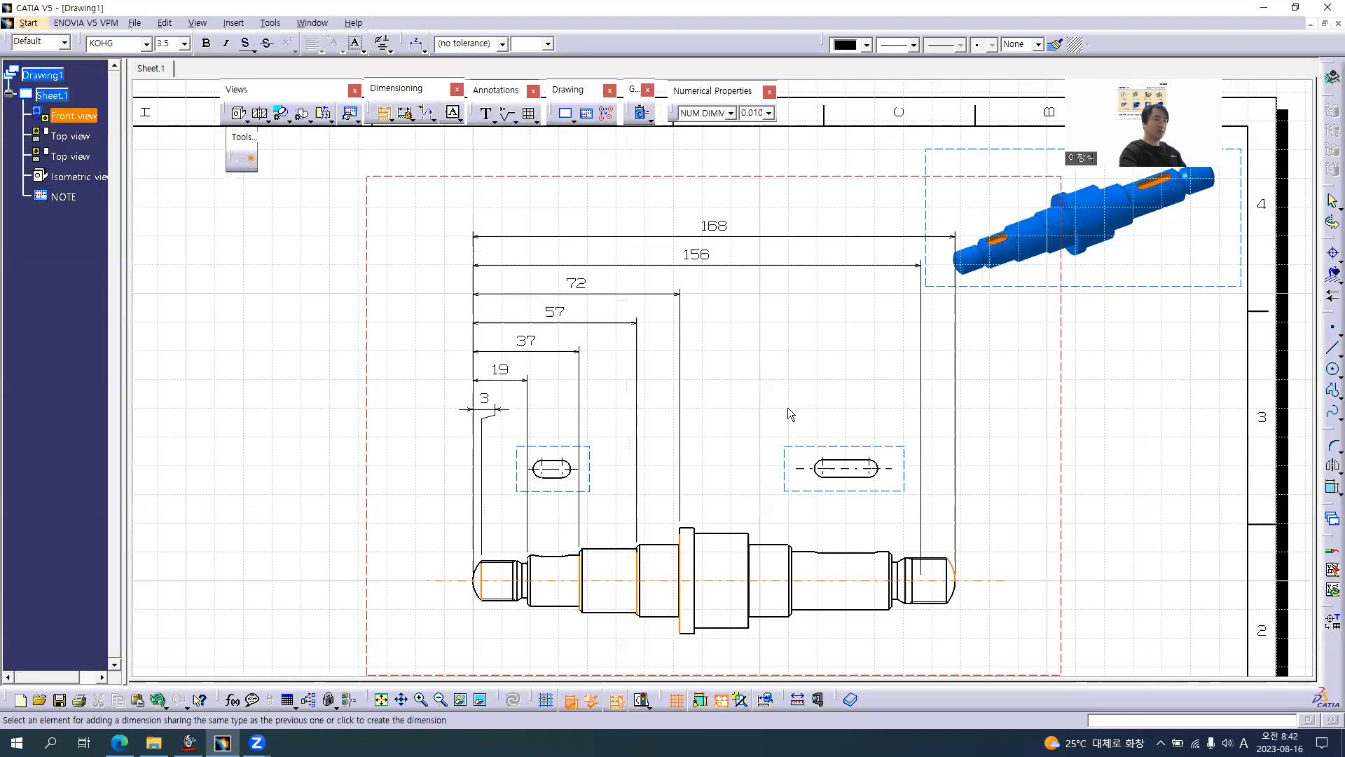
- Compare the stack with the reference PDF, place the stacked dimensions above the shaft and end the Stacked Dimensions command
mouse_move(781, 407)
middle_mouse_down()
mouse_move(739, 397)
mouse_move(705, 413)
middle_mouse_up()
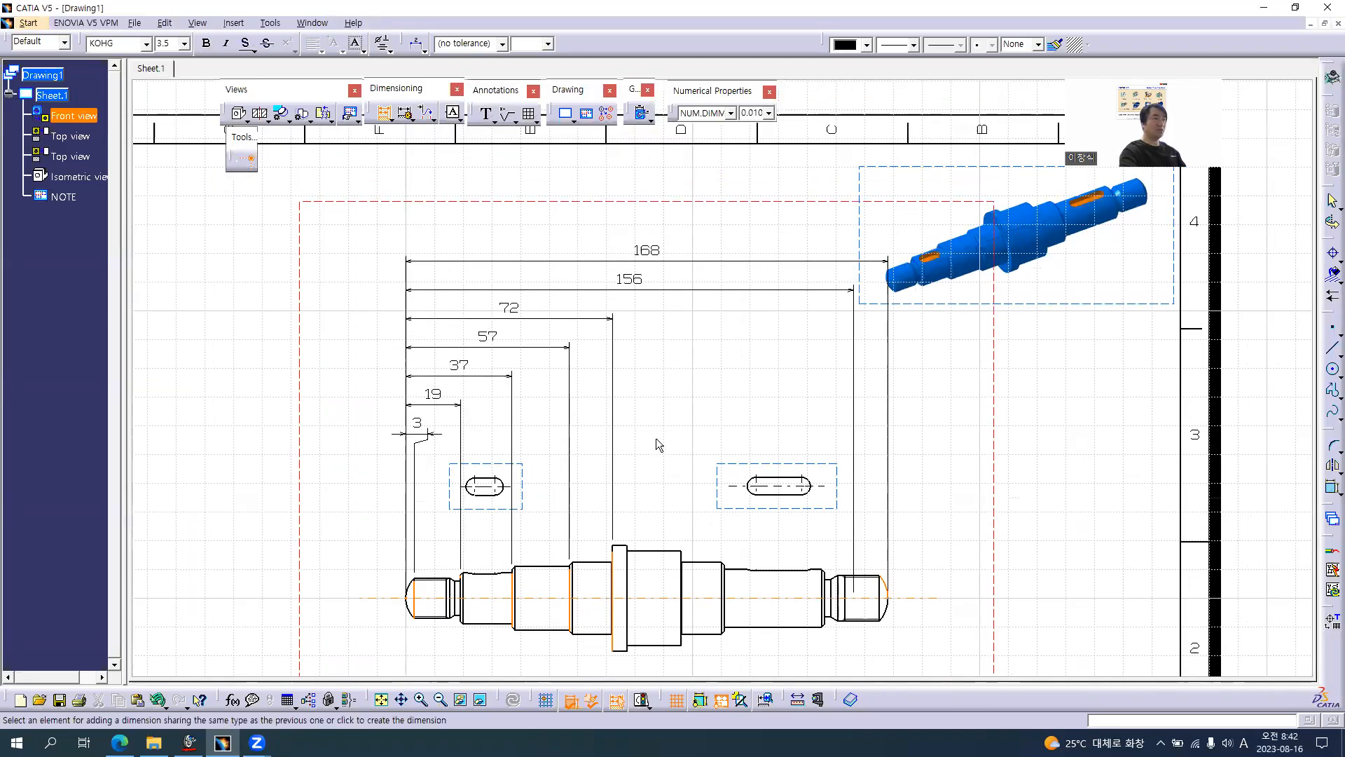
key("alt+Tab")
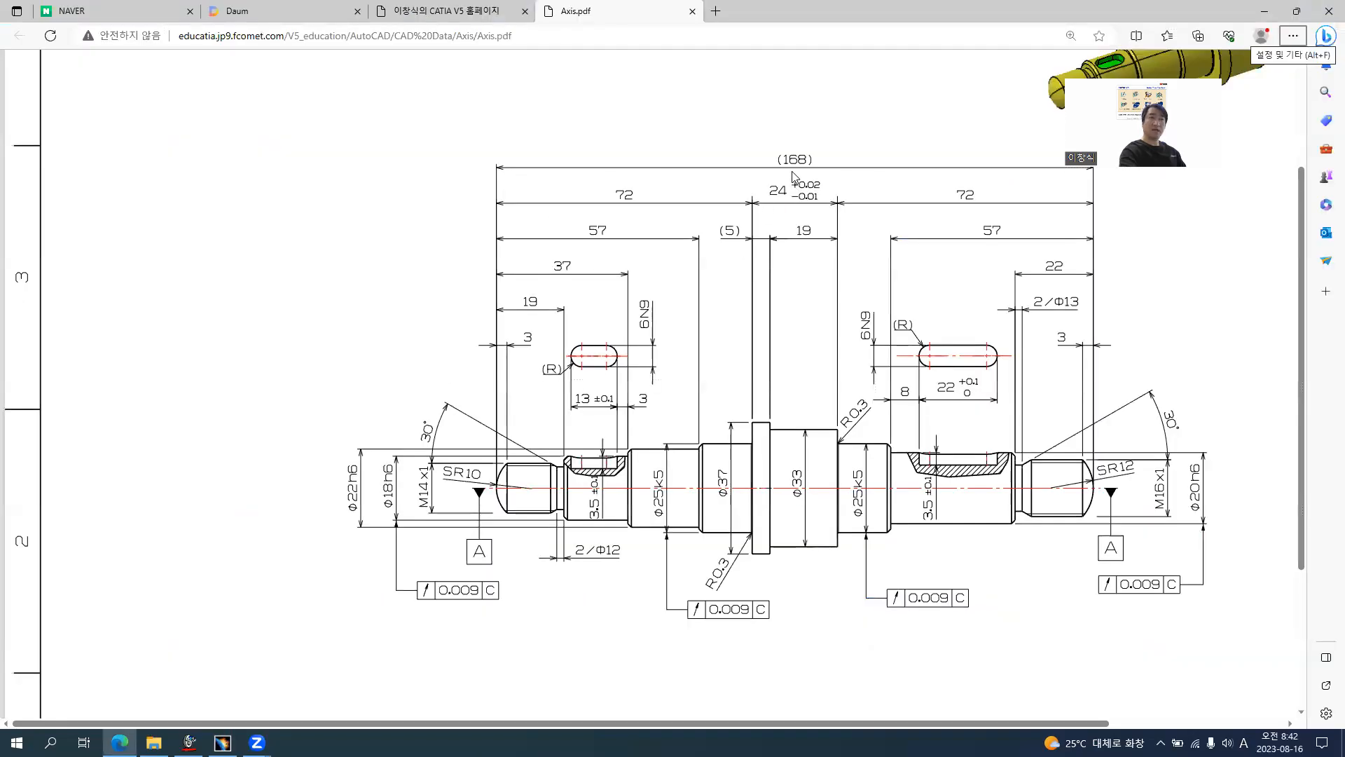
key("alt+Tab")
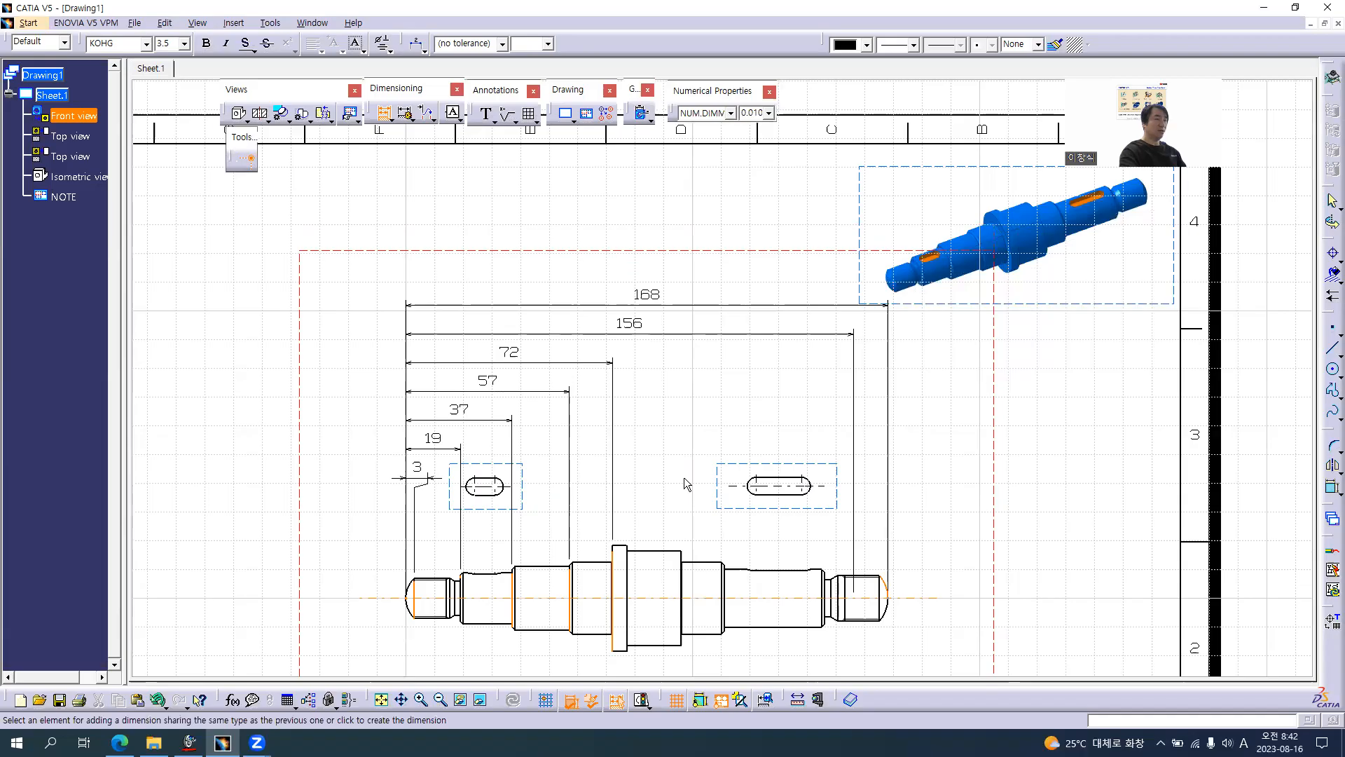
left_click(685, 477)
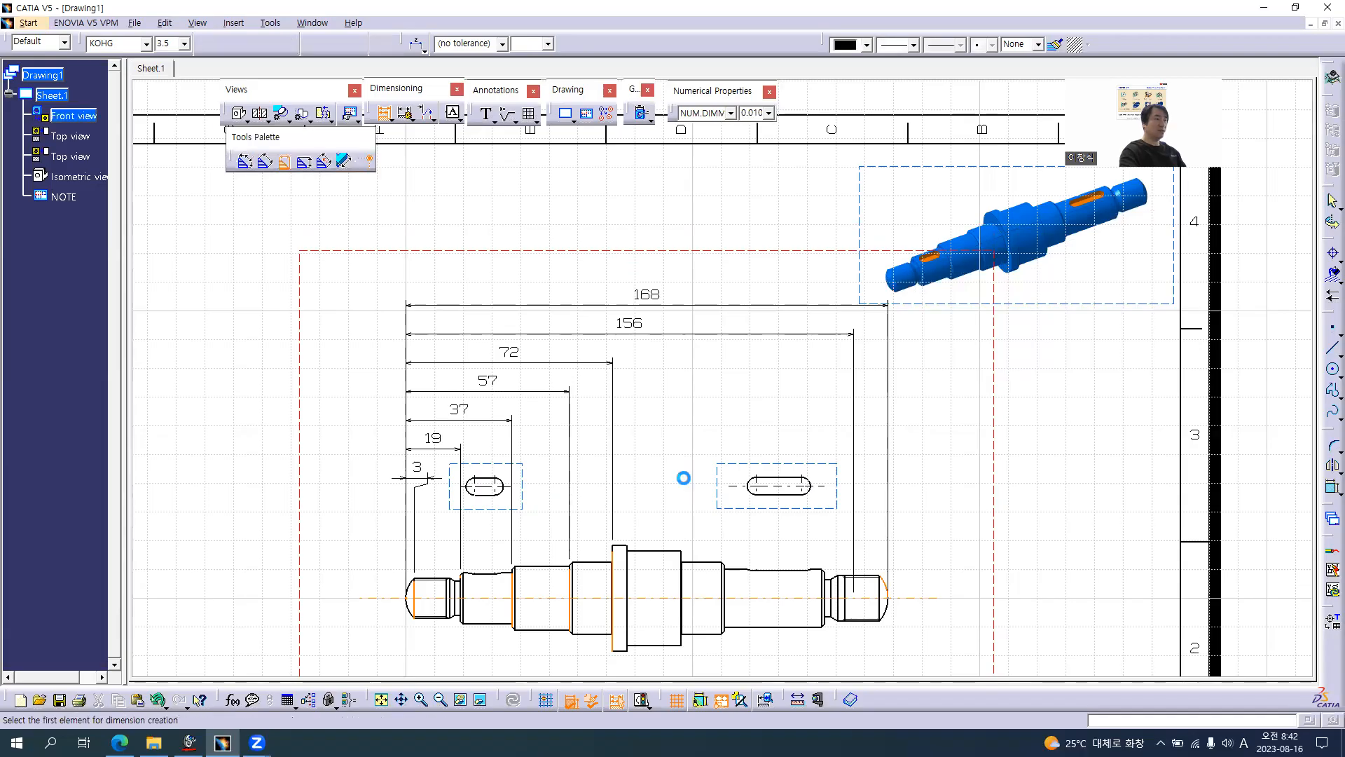
mouse_move(687, 473)
middle_mouse_down()
mouse_move(794, 447)
mouse_move(677, 389)
middle_mouse_up()
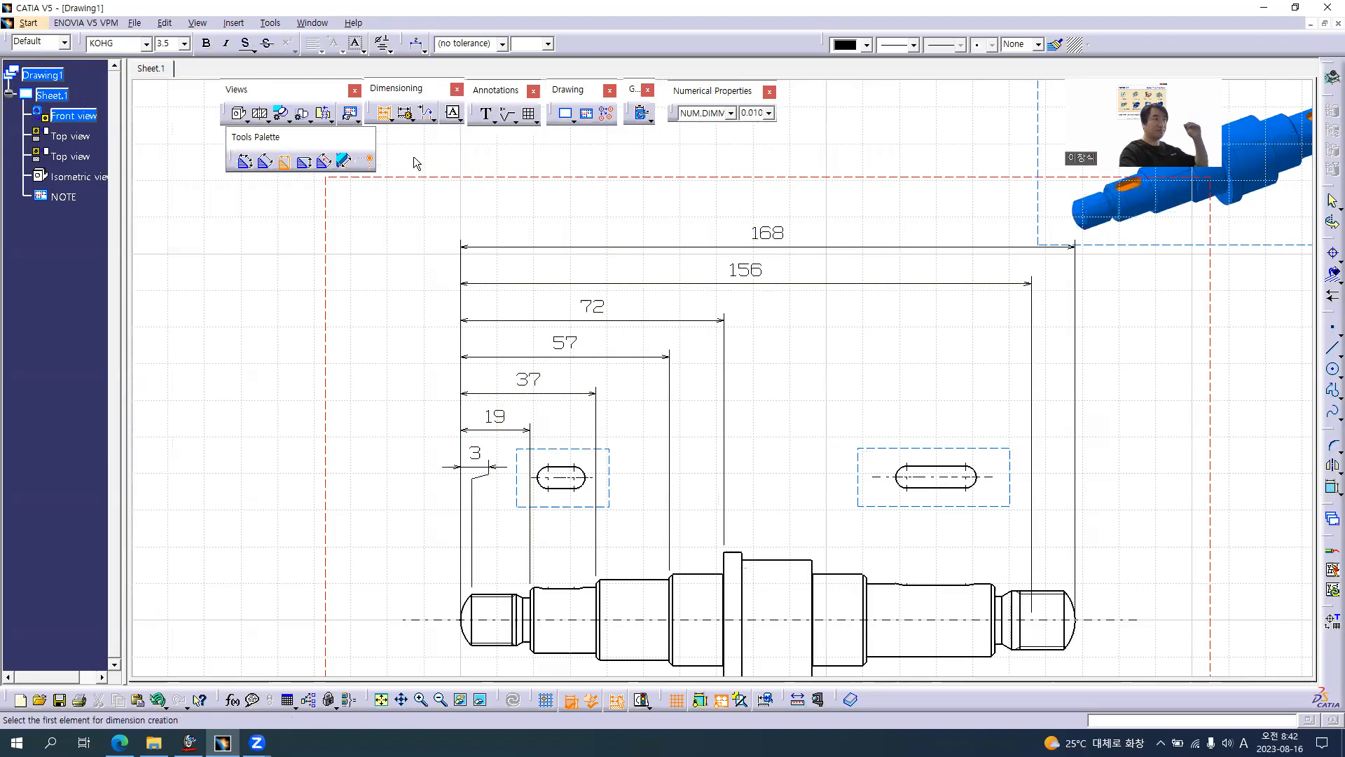
left_click(384, 114)
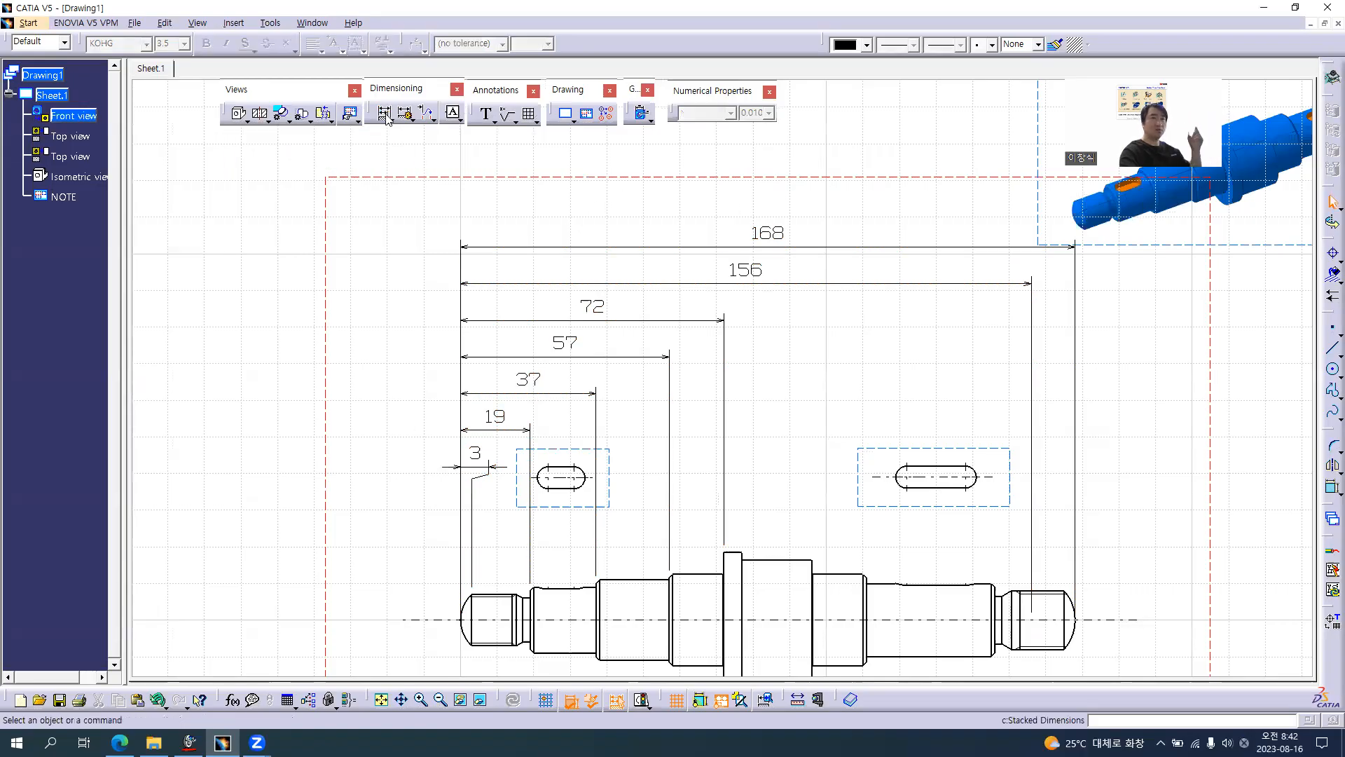
- Select the stacked dimensions and reposition the whole stack vertically above the shaft
left_click(764, 273)
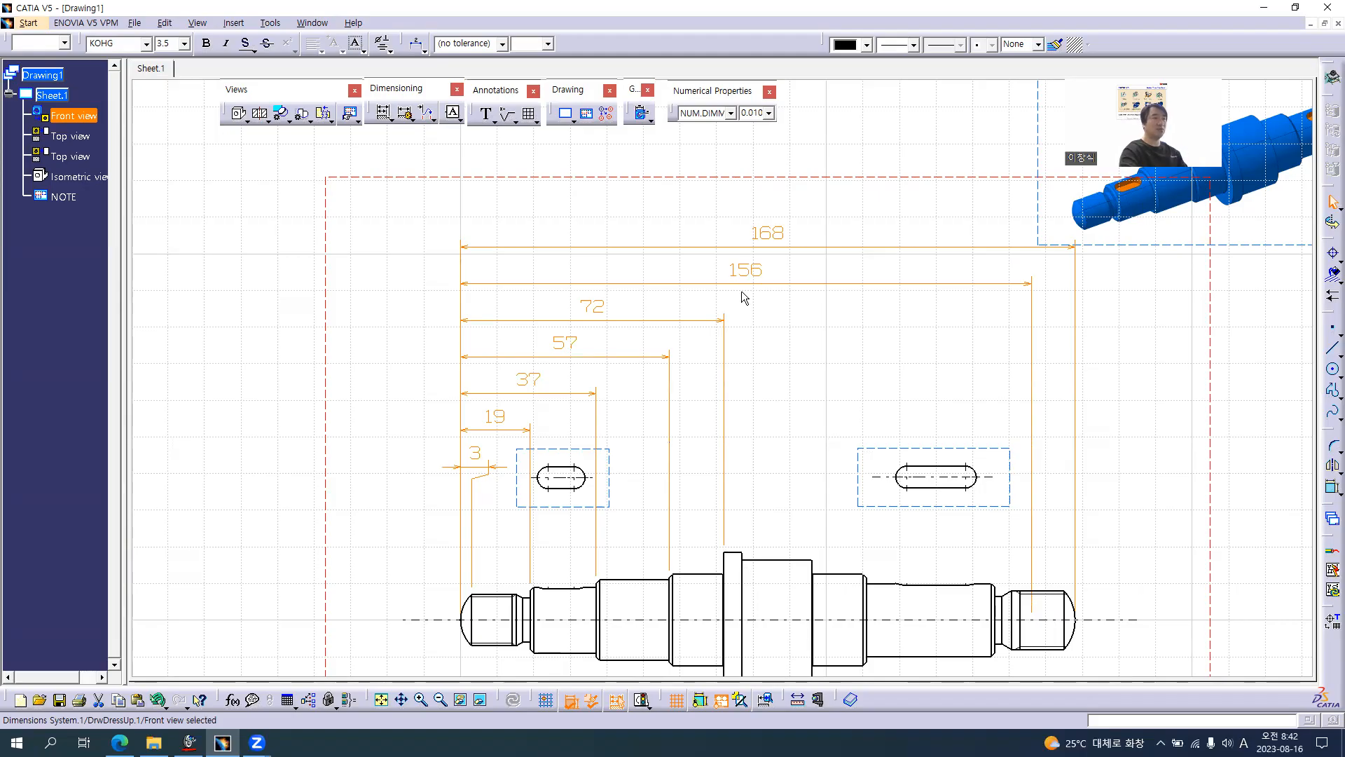
left_click_drag(749, 290, 742, 469)
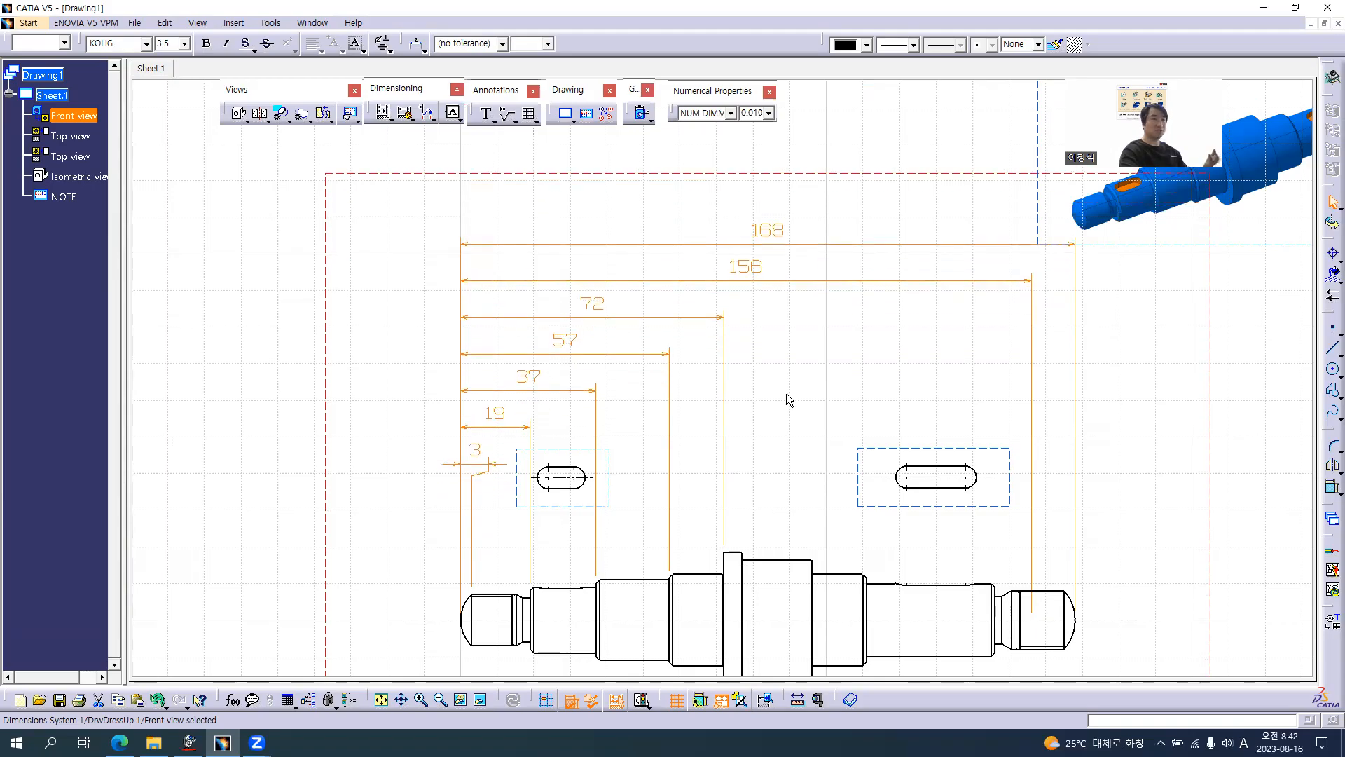
left_click(801, 366)
- Try deleting the stacked dimension system as one object and undo the deletion
left_click(748, 260)
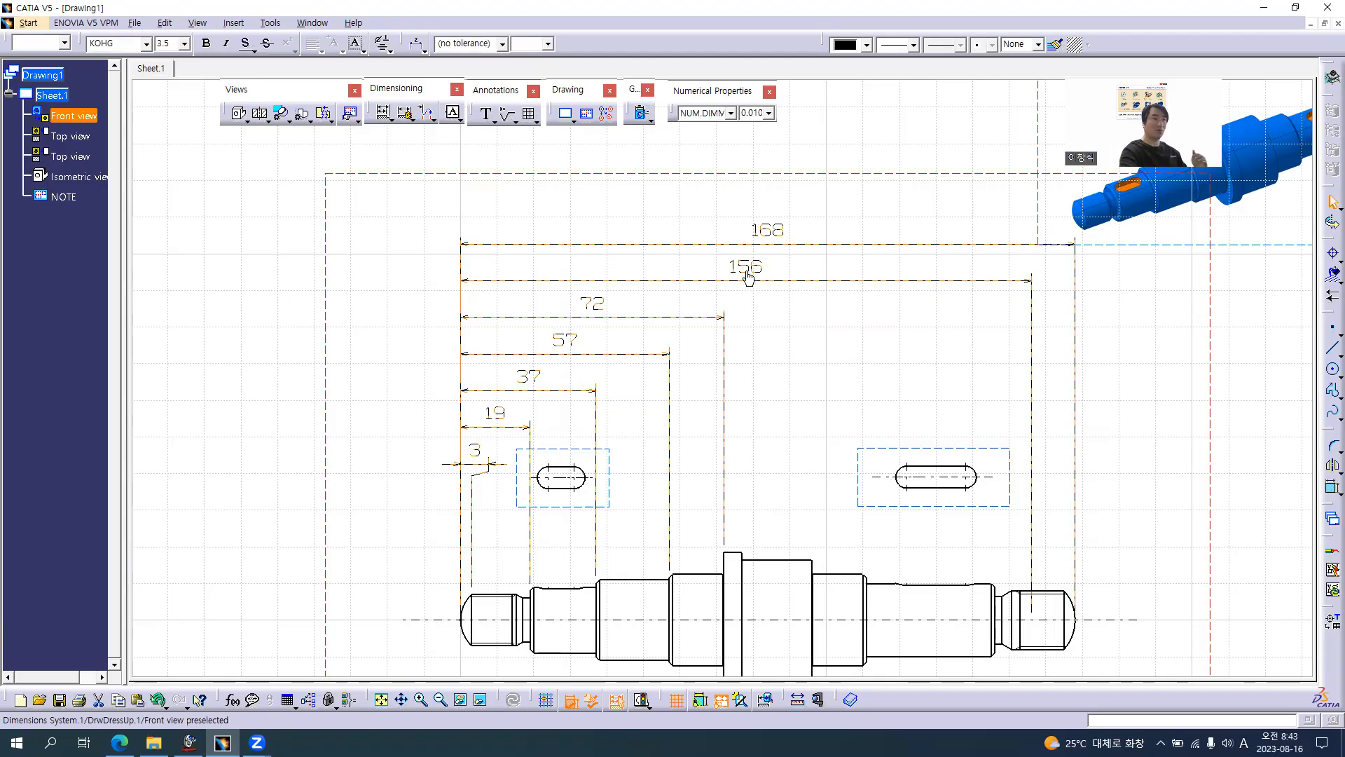
right_click(748, 275)
left_click(777, 371)
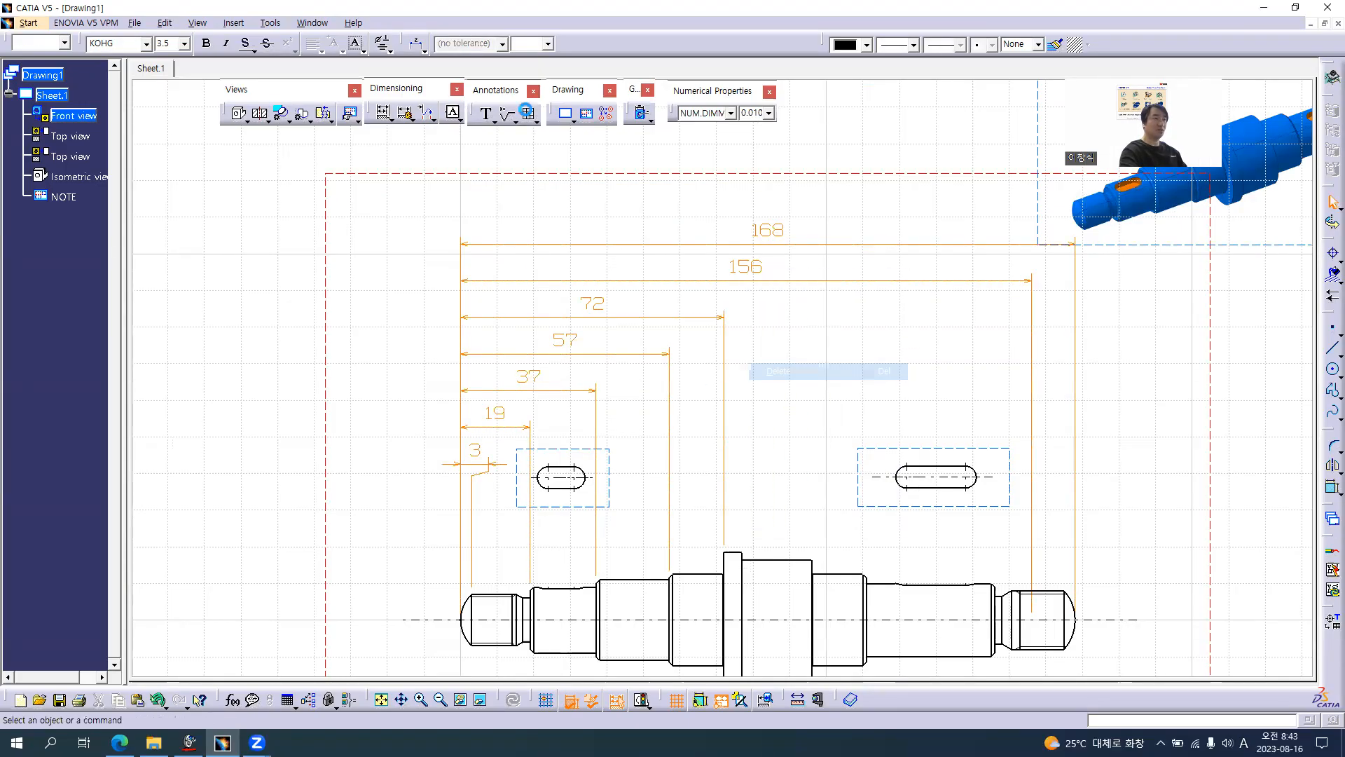
key("ctrl+z")
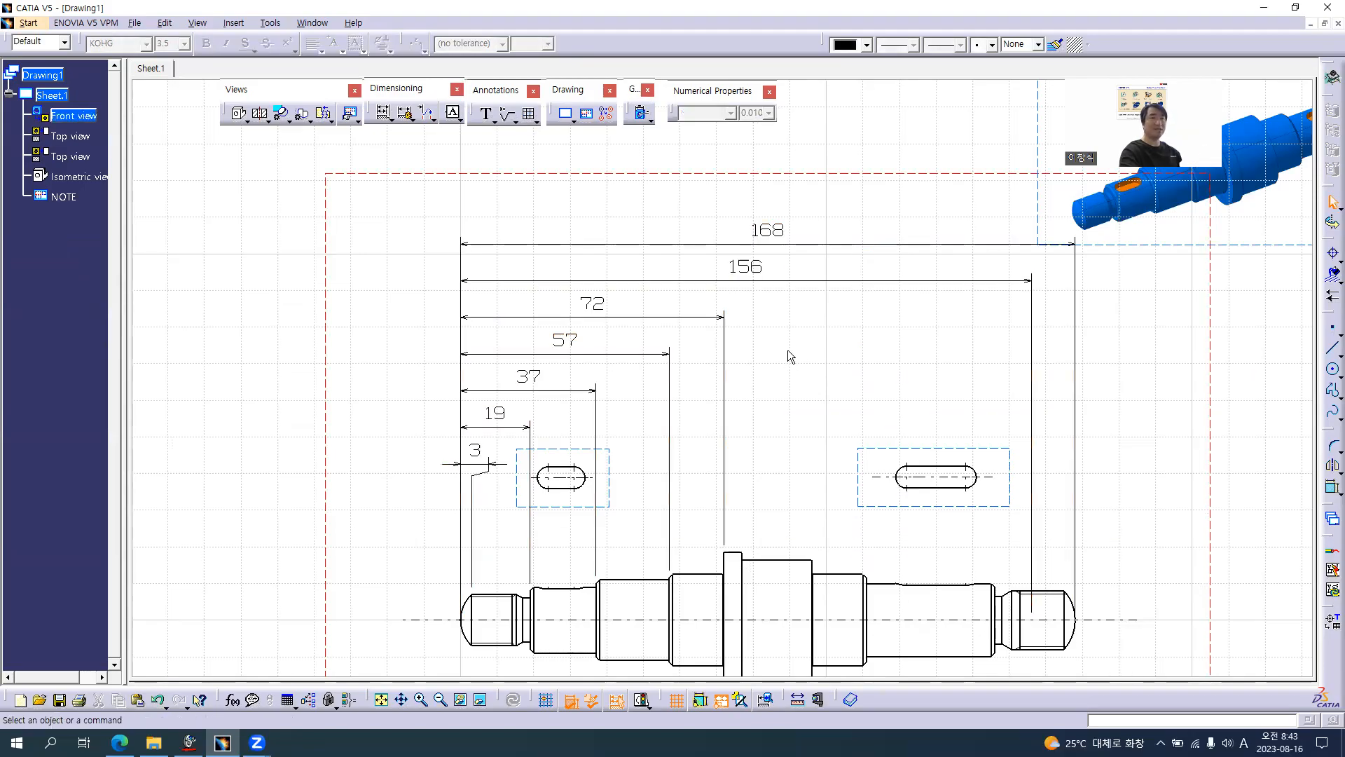
- Inspect the dimension system's object options for interruptions and clipping, and delete all stacked dimensions from the front view
left_click(749, 267)
right_click(750, 268)
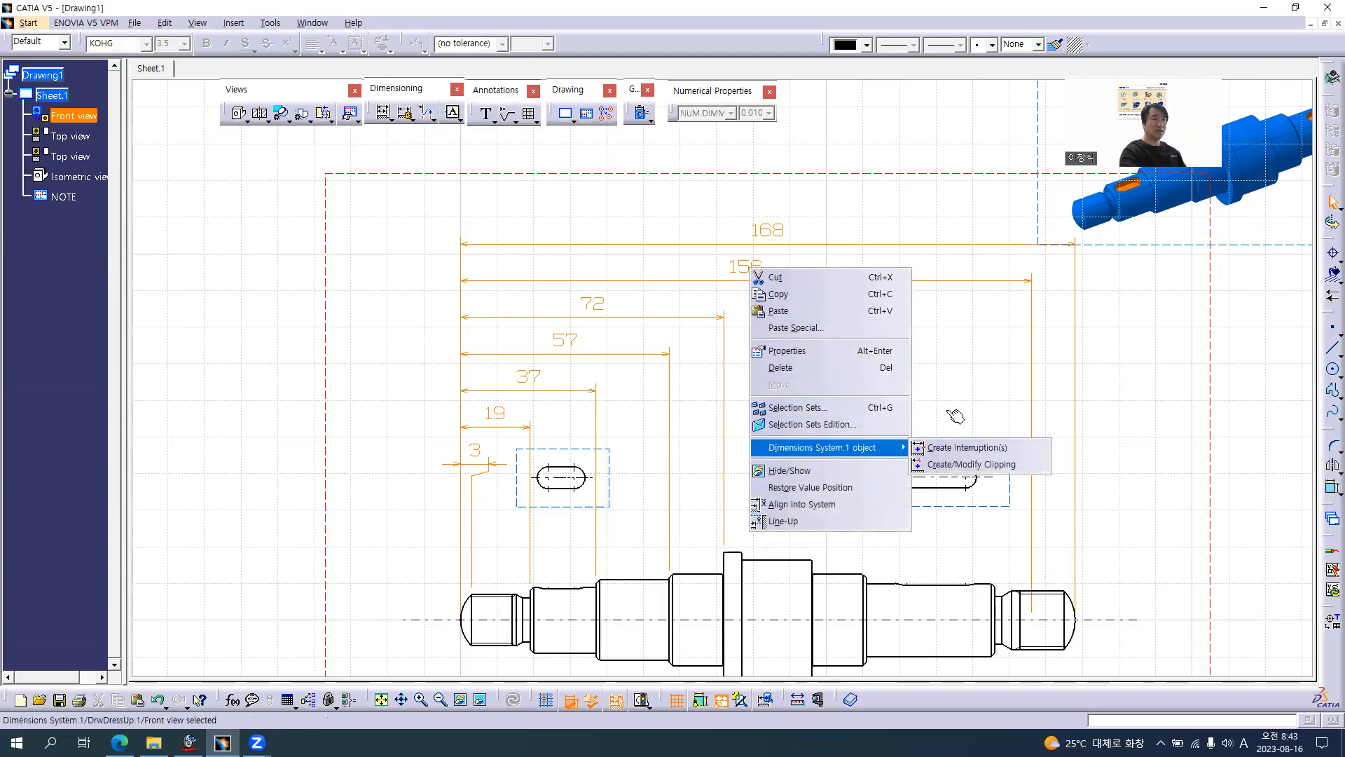
left_click(769, 269)
right_click(744, 266)
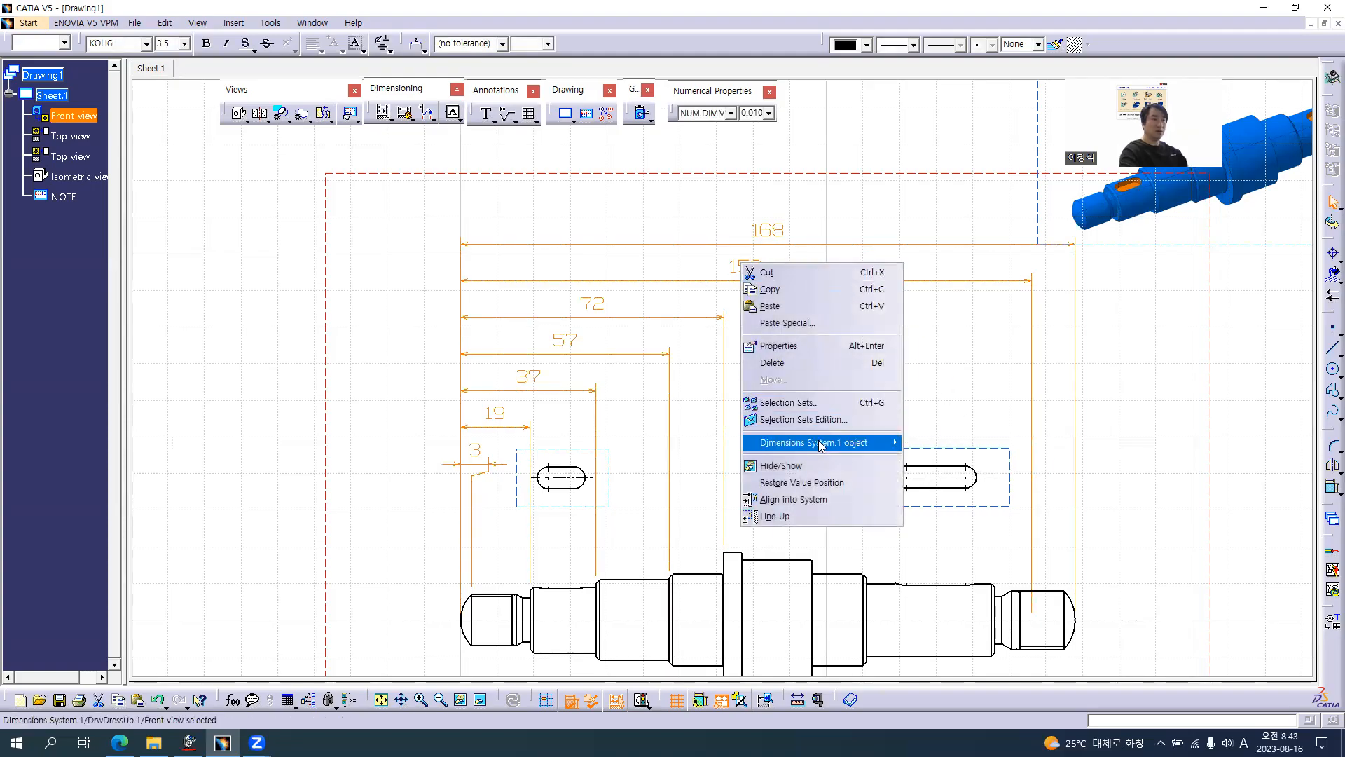
mouse_move(821, 446)
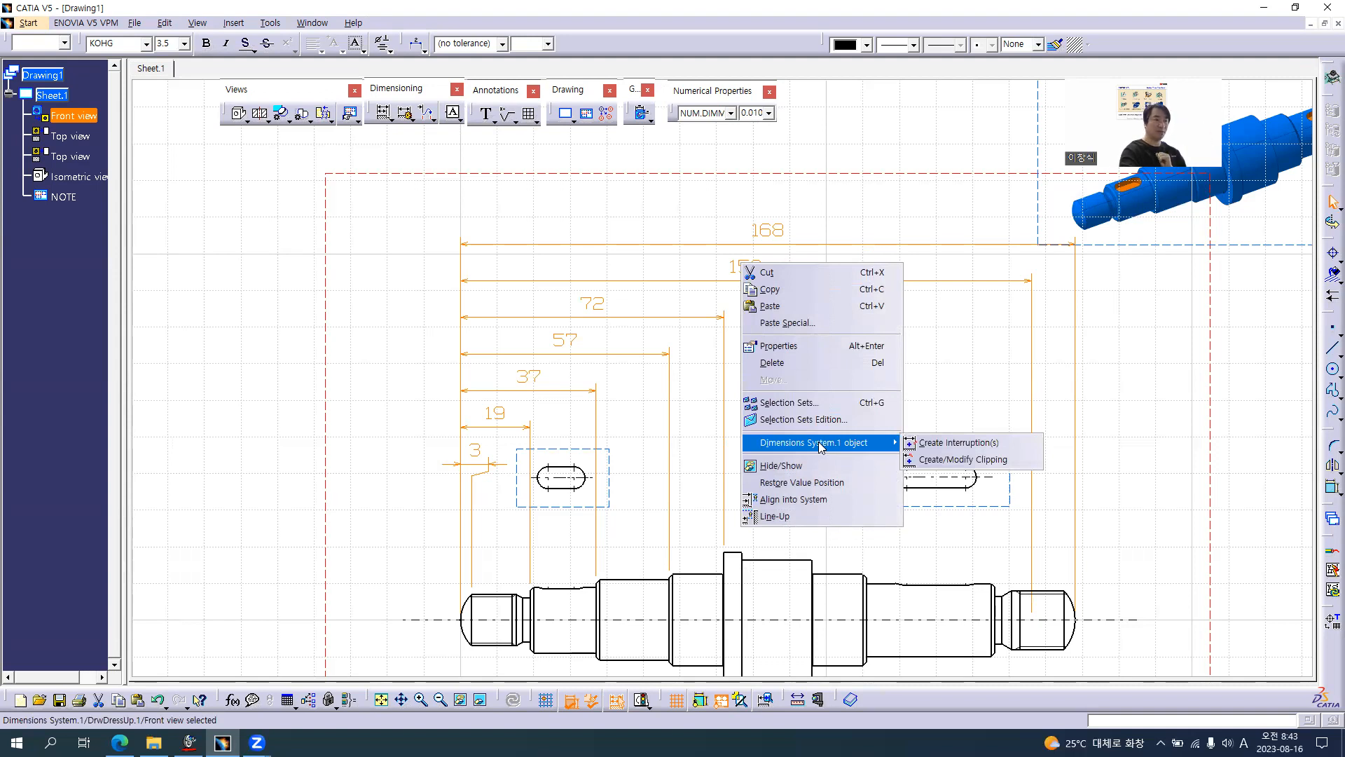
left_click(379, 279)
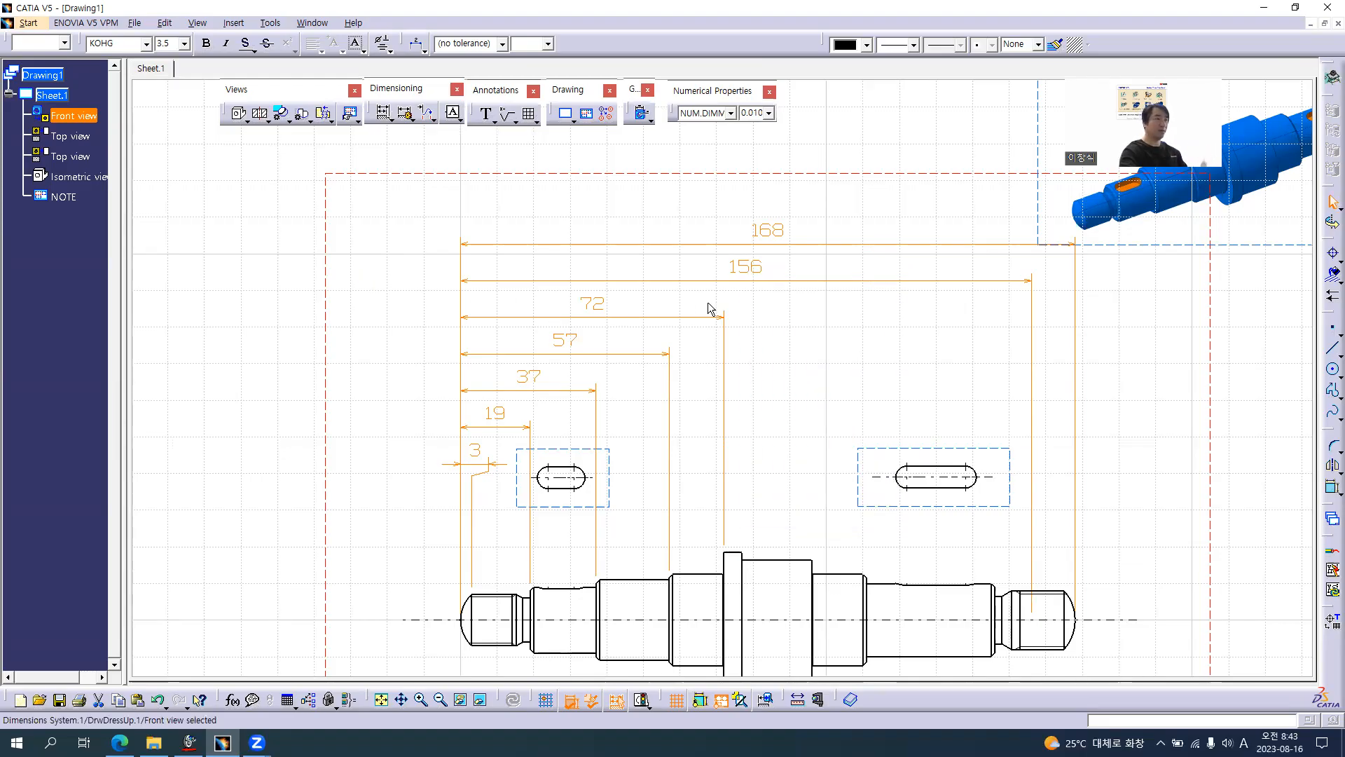
key("Delete")
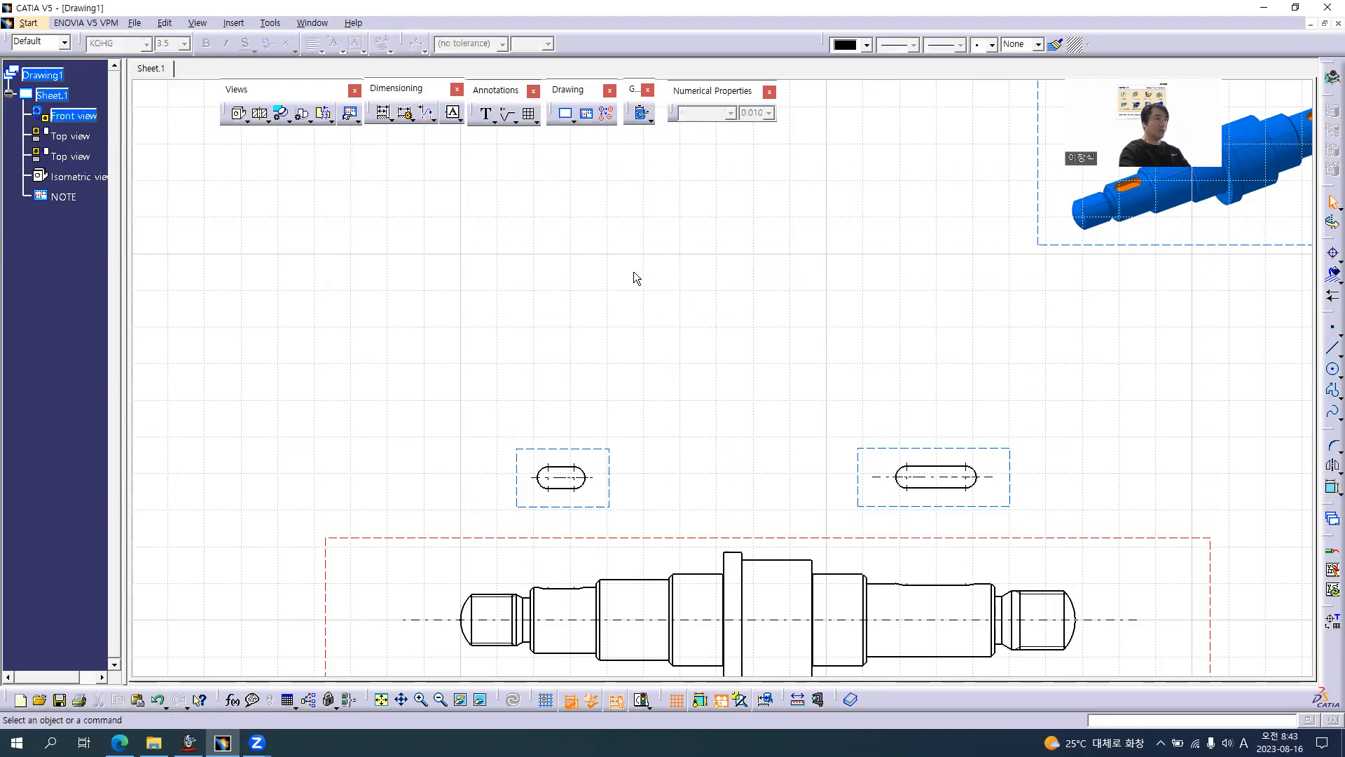
- Dimension the horizontal length of the shaft's left domed end and place it above the shaft, following the reference PDF
left_click(392, 119)
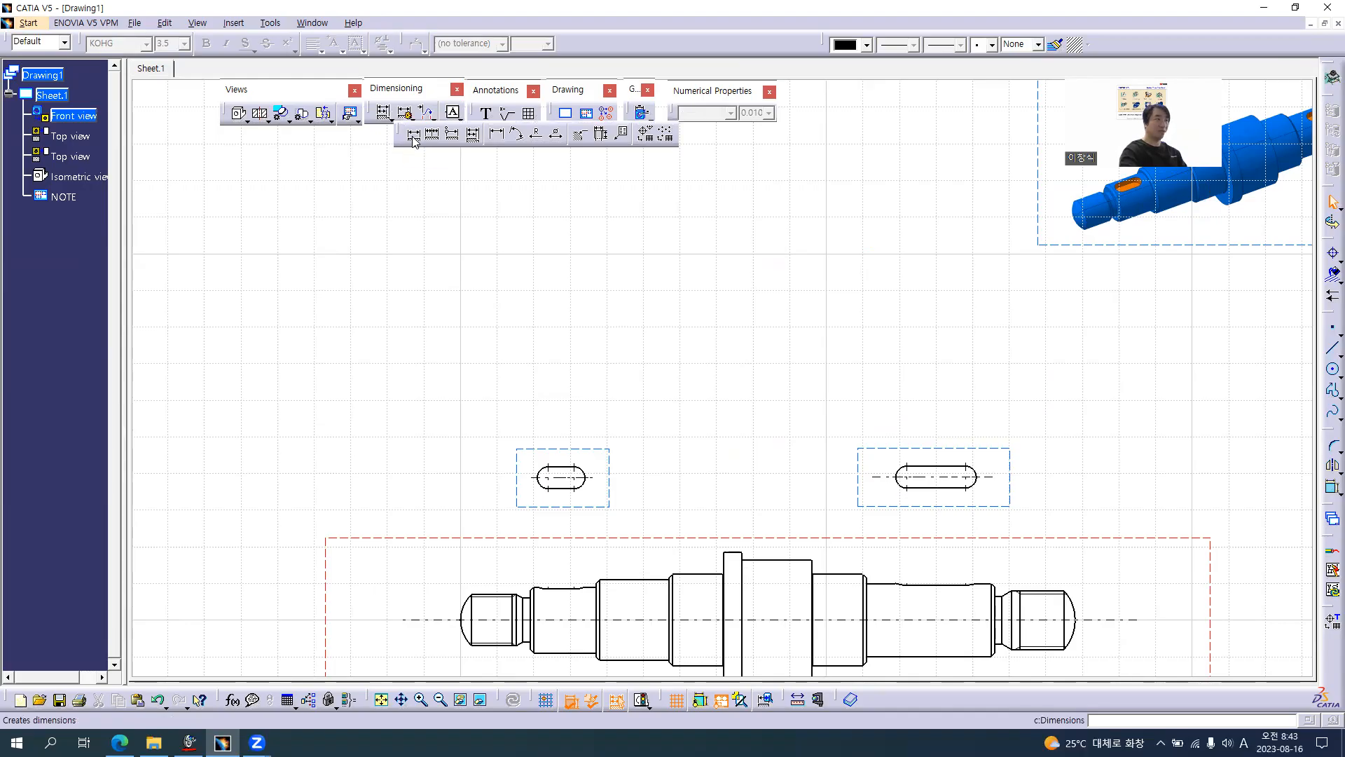
left_click(414, 134)
mouse_move(621, 526)
middle_mouse_down()
mouse_move(811, 346)
mouse_move(832, 191)
middle_mouse_up()
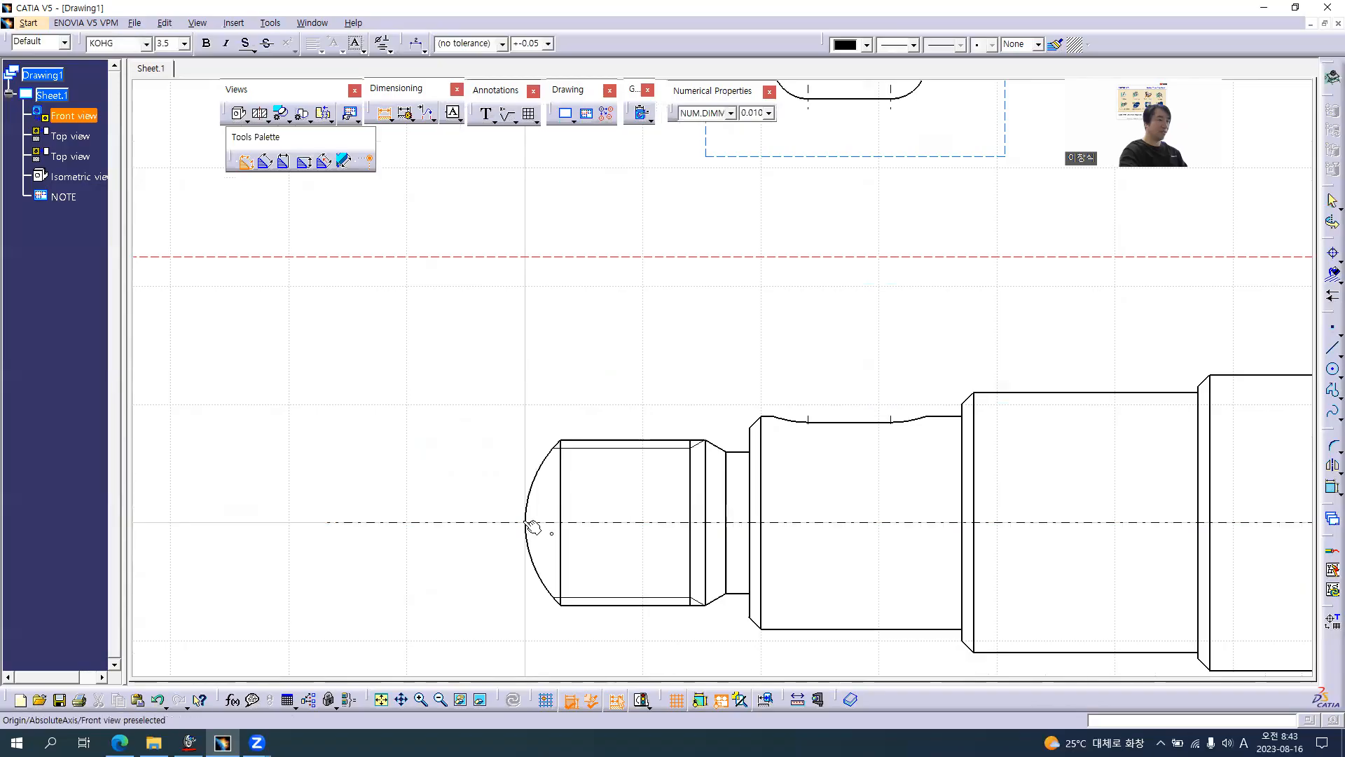
left_click(533, 528)
left_click(561, 483)
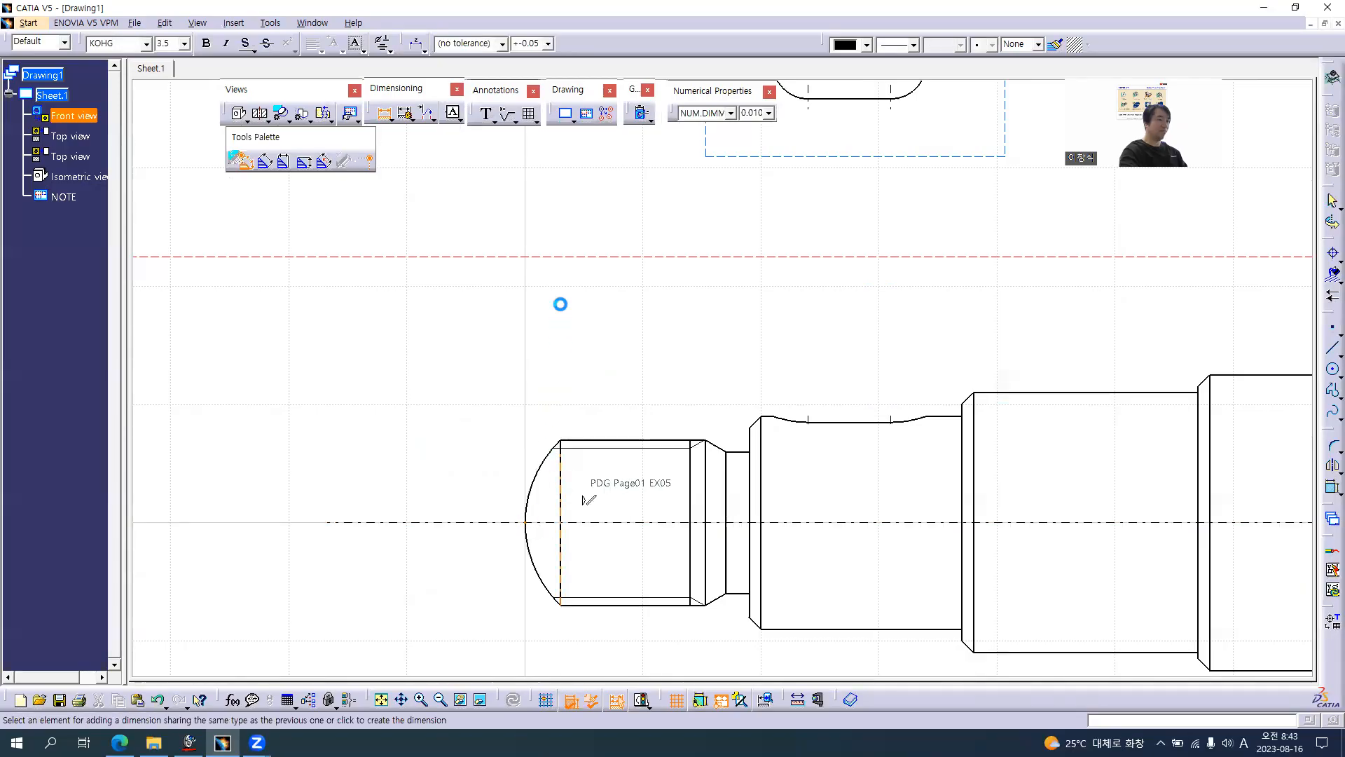
middle_click_drag(561, 311, 569, 371, "ctrl")
middle_click_drag(621, 281, 622, 400)
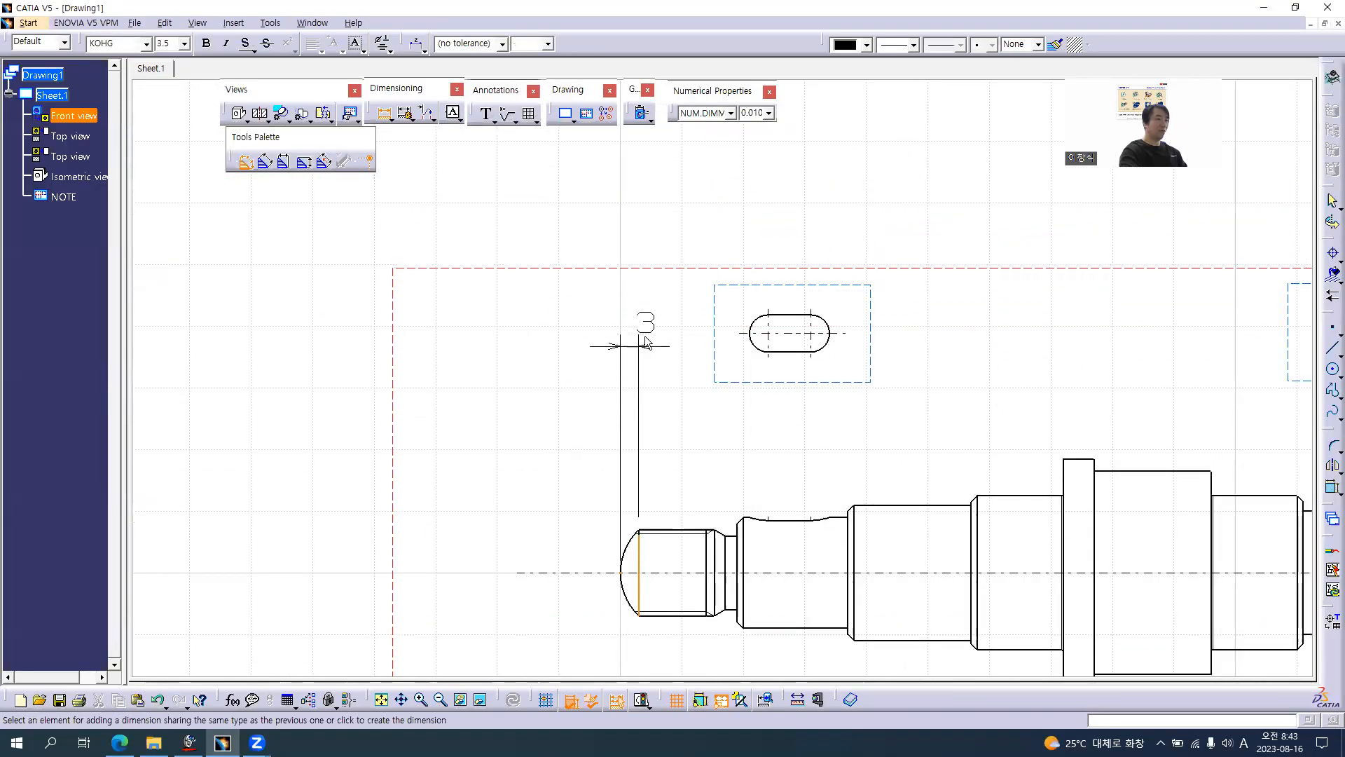
key("alt+Tab")
scroll(537, 348, "up", 3, "ctrl")
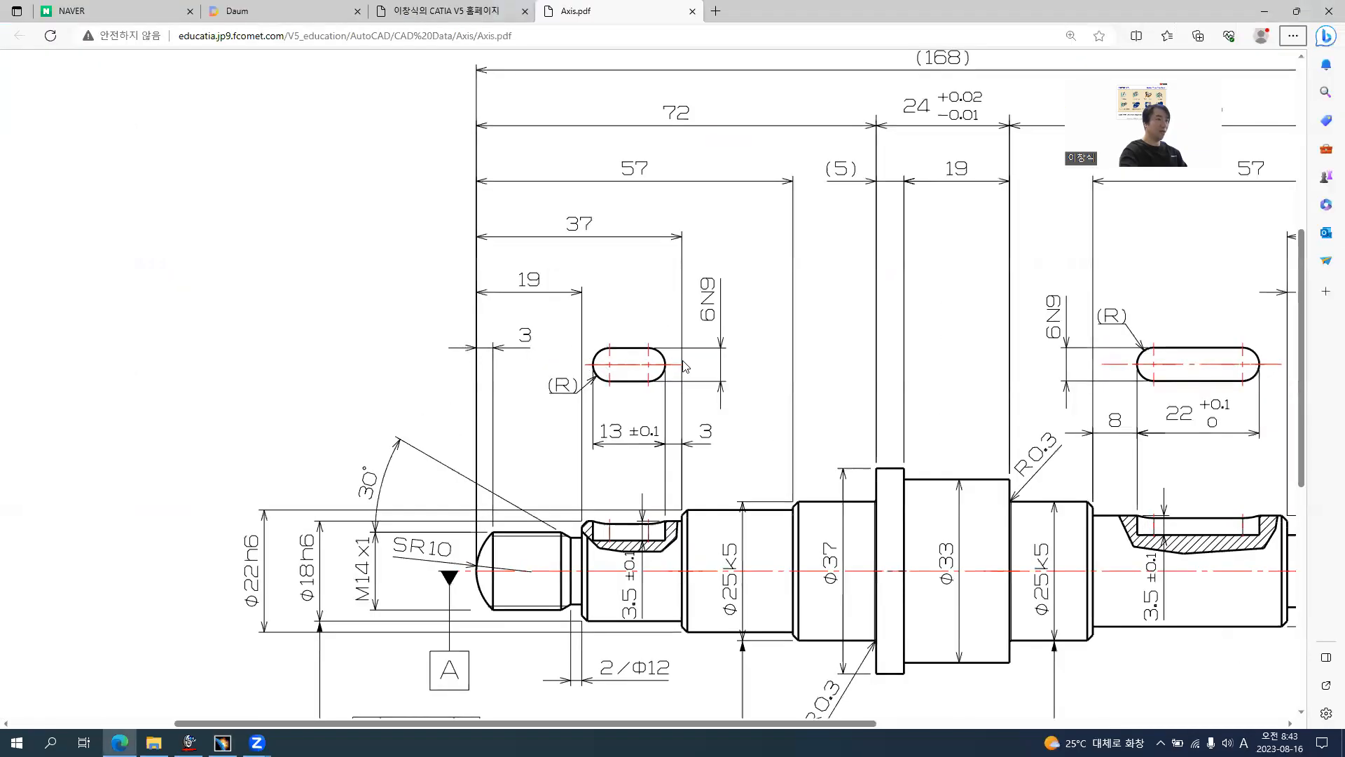
key("alt+Tab")
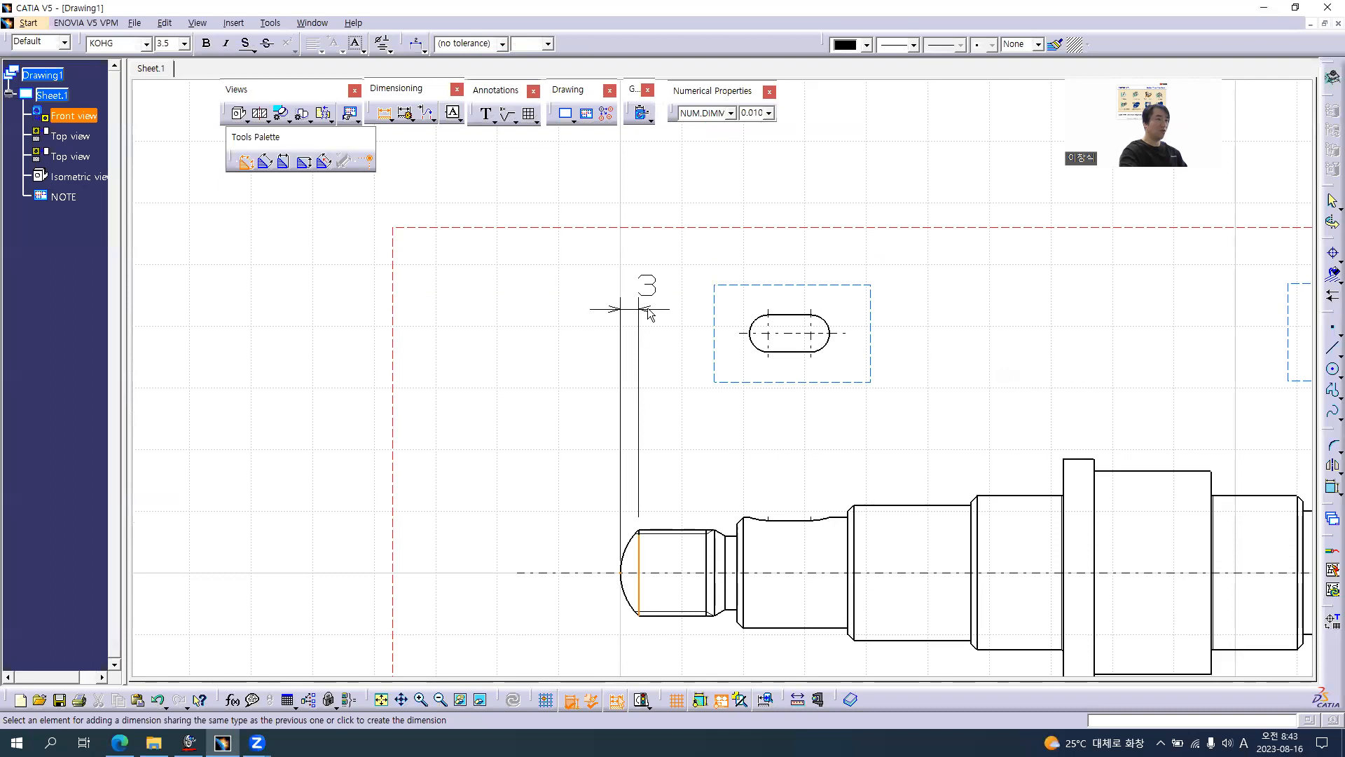
left_click(578, 315)
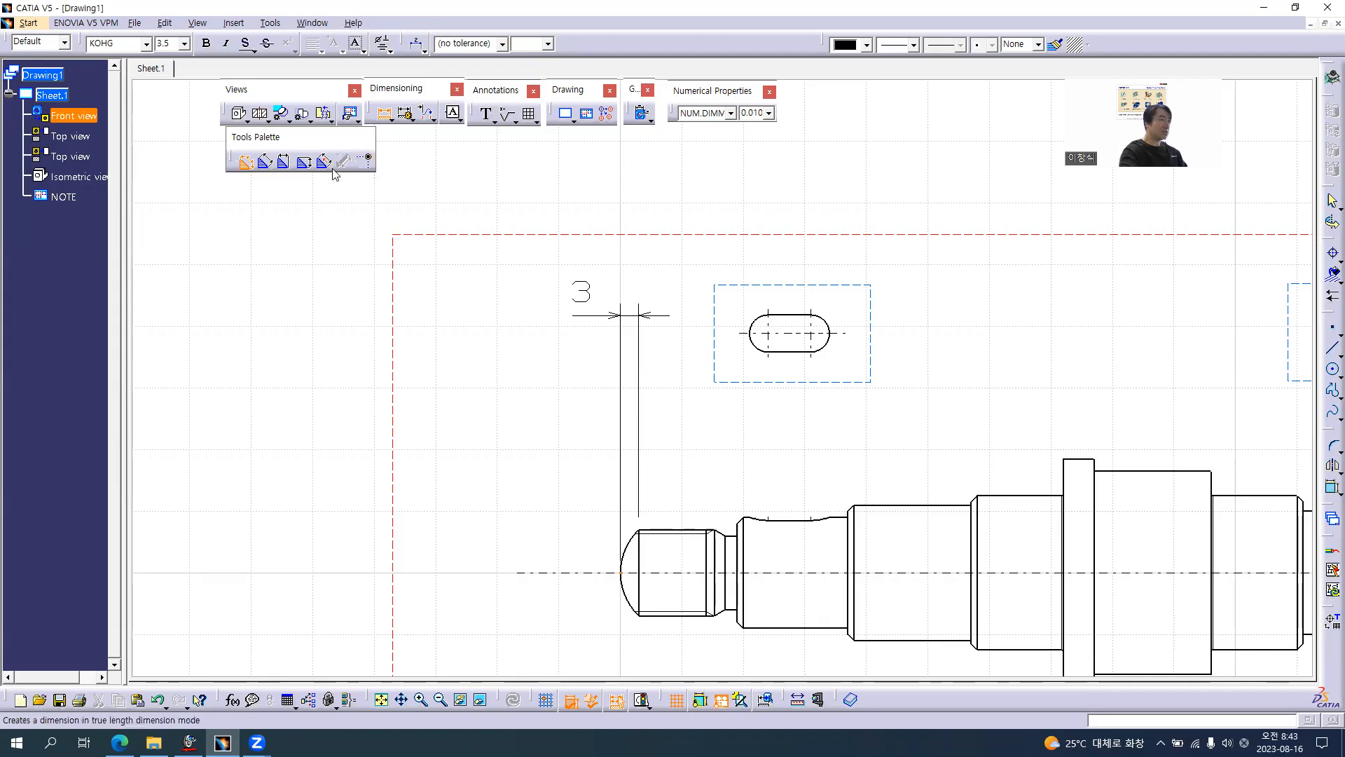
- Force horizontal dimensioning and dimension from the shaft's left tip to the shoulder after the thread undercut, placed above the previous dimension
left_click(280, 162)
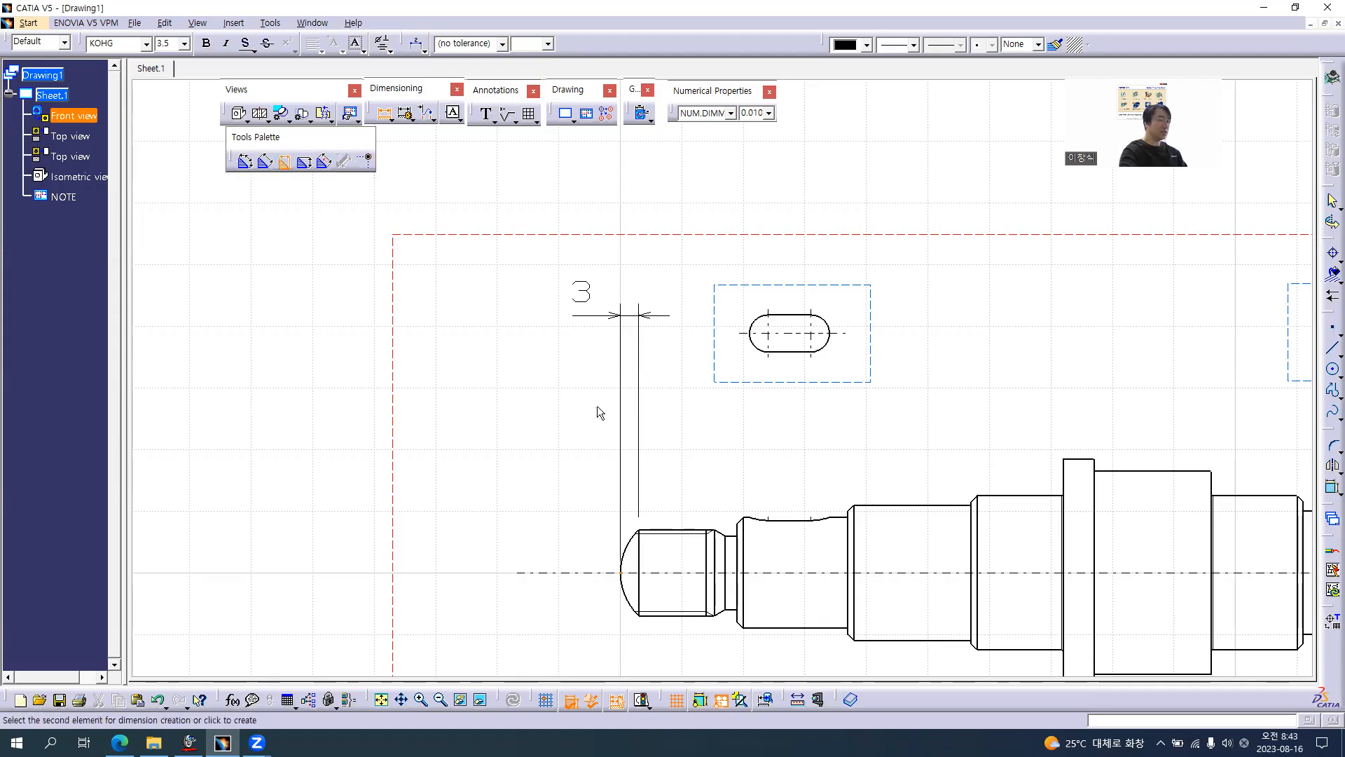
left_click(737, 533)
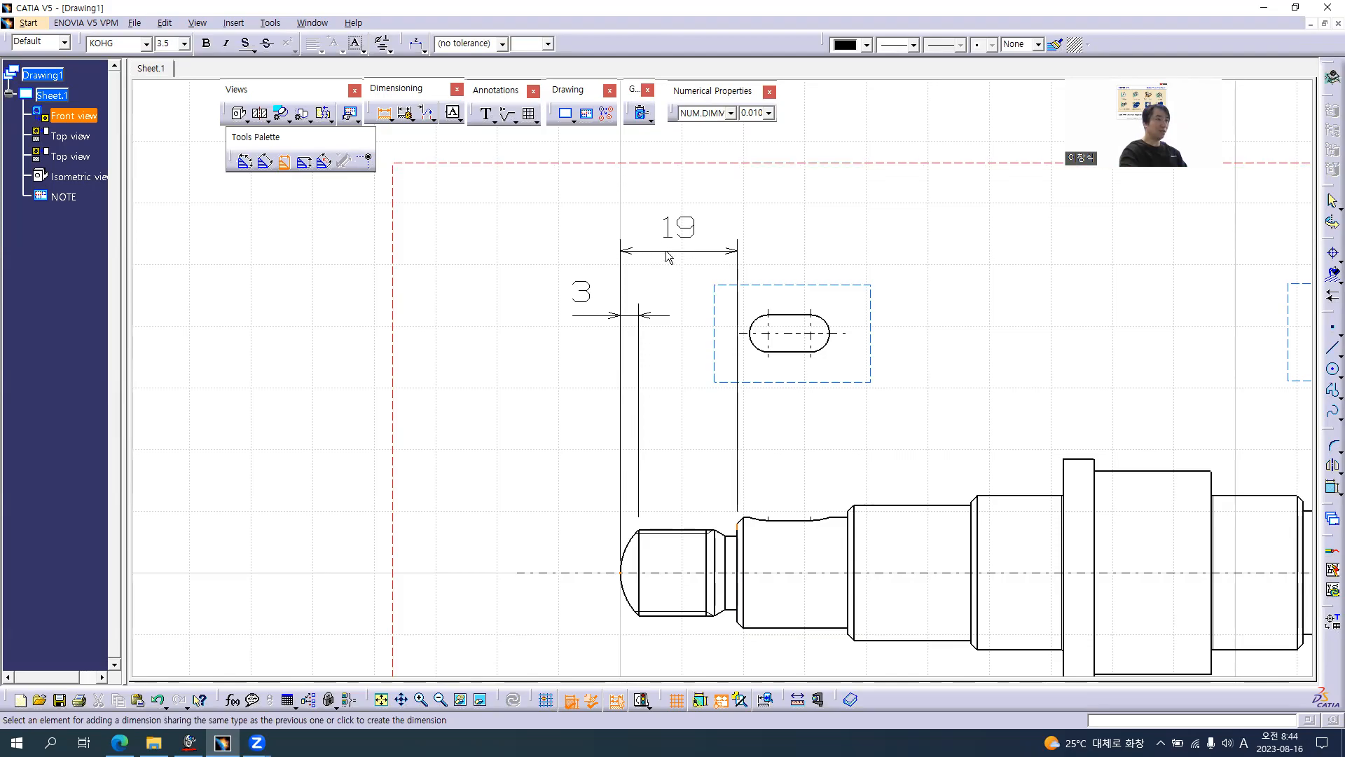
left_click(674, 263)
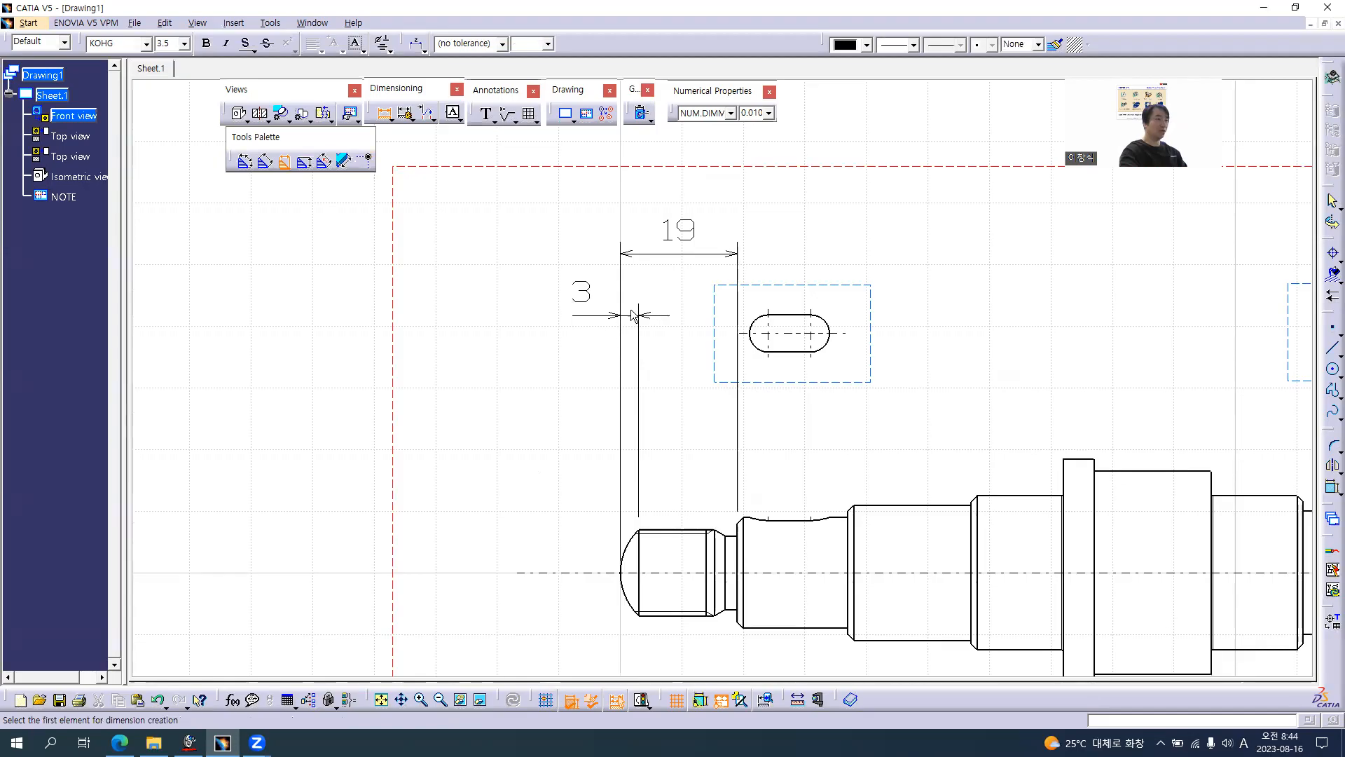
left_click(626, 572)
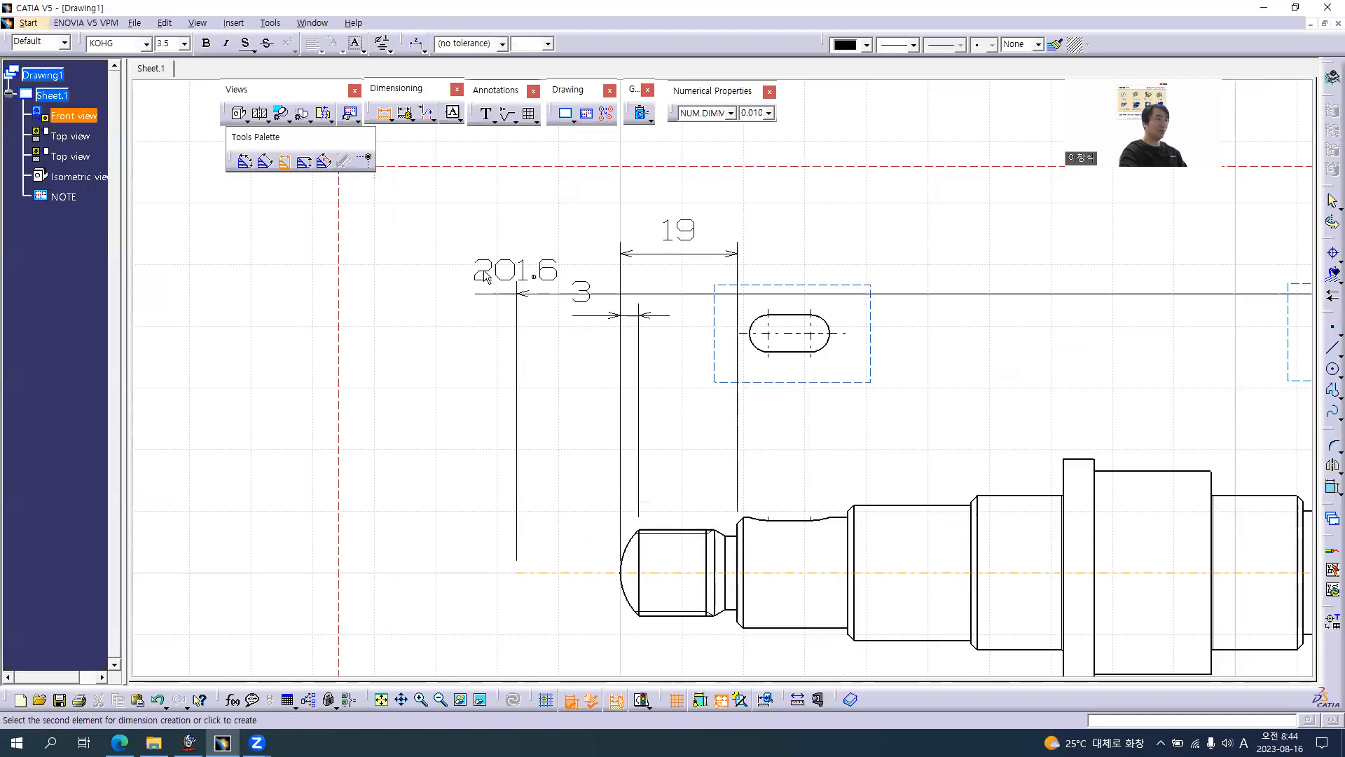
left_click(380, 116)
left_click(380, 115)
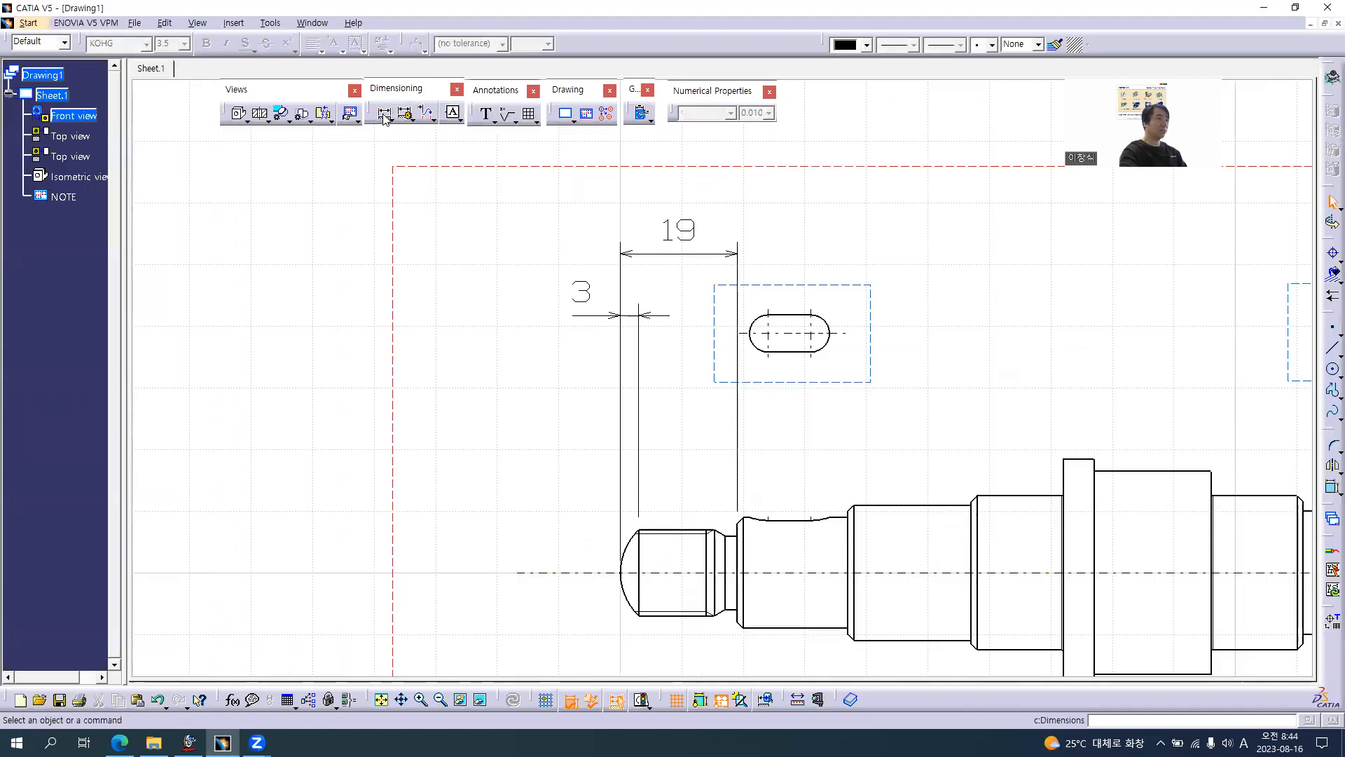
- Add stacked horizontal dimensions from the shaft's left tip to the next two shoulders before the flange
left_click(625, 571)
left_click(856, 533)
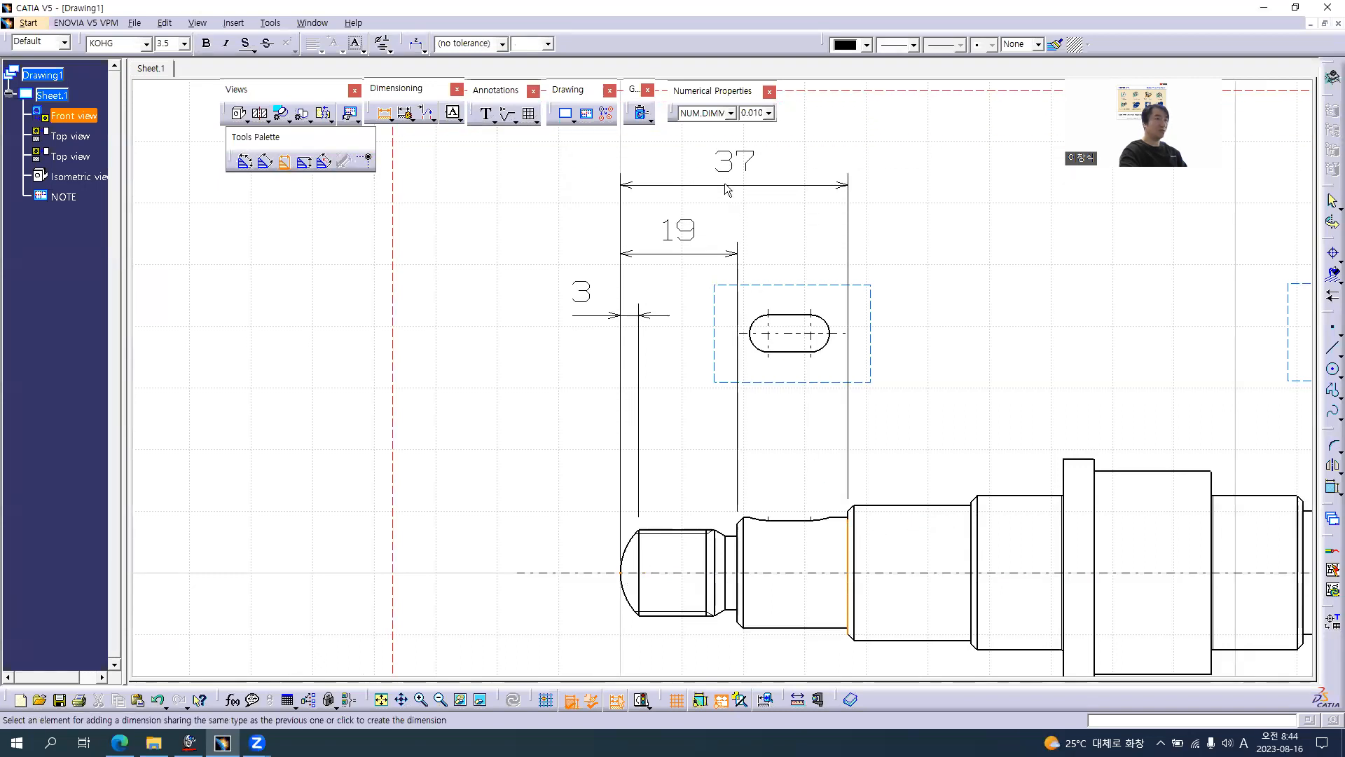
left_click(727, 192)
left_click(628, 576)
left_click(972, 524)
middle_click_drag(814, 213, 747, 351)
left_click(747, 270)
- Dimension horizontally from the shaft's left tip to the flange's left face, placed above the existing stack
middle_click_drag(636, 647, 576, 523)
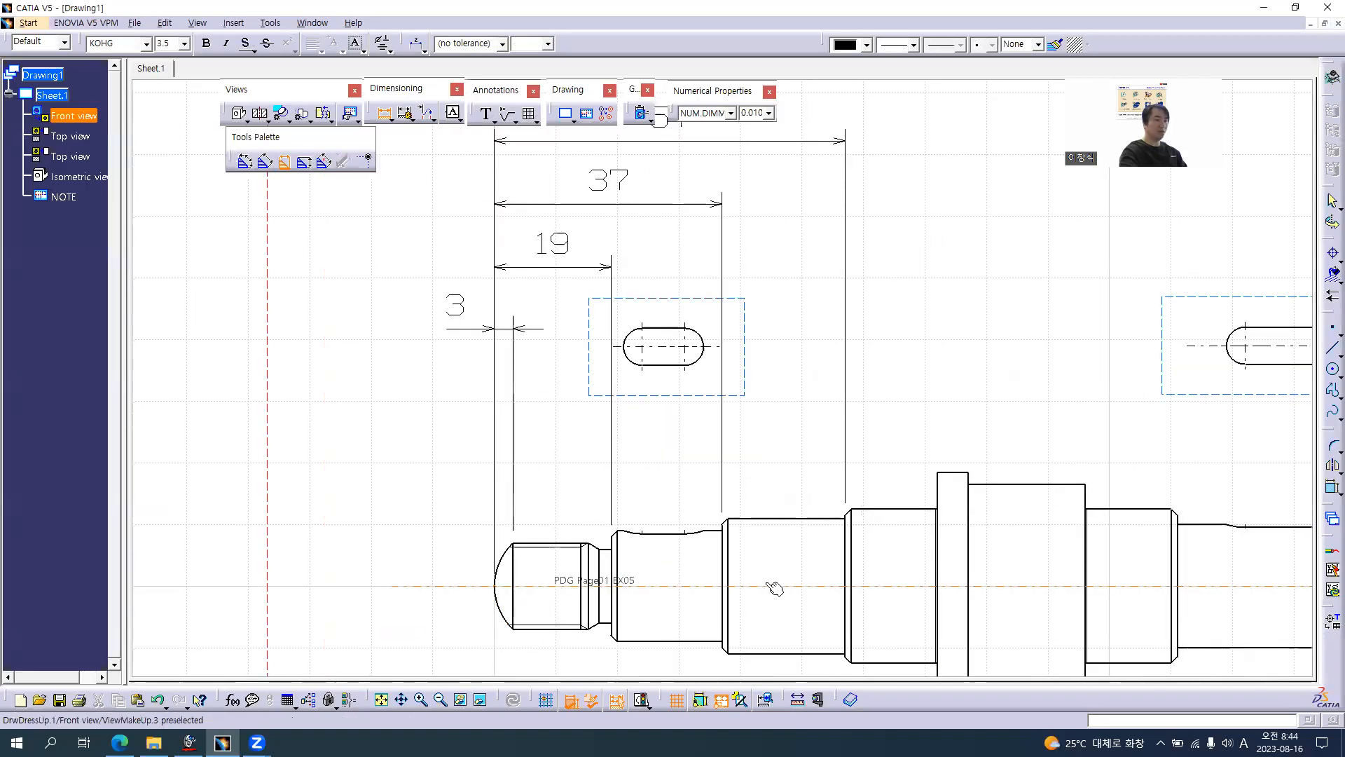
left_click(939, 494)
middle_click_drag(741, 195, 719, 279)
left_click(716, 242)
- Dimension the shaft's overall length between both domed tips, set its extension line to Anchor 4 and place it topmost in the stack
middle_click_drag(683, 434, 559, 498)
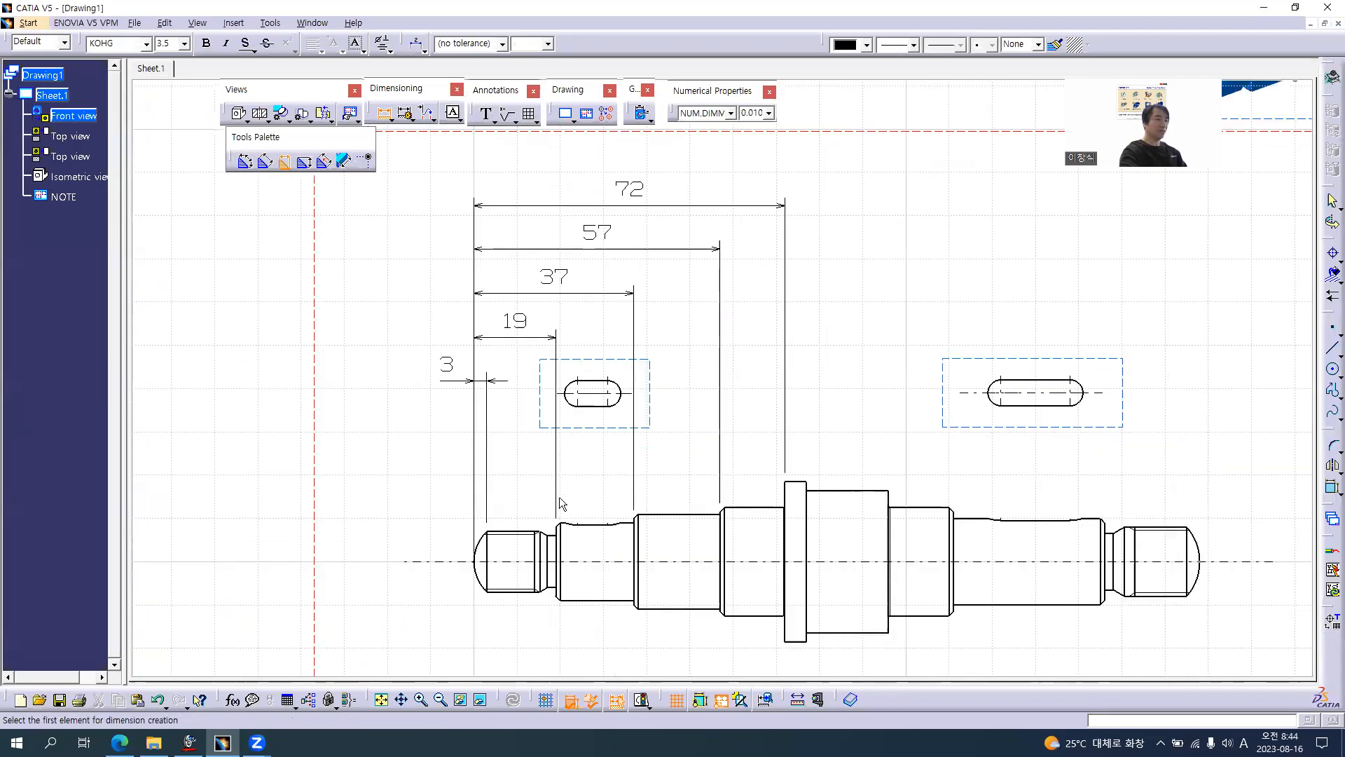
left_click(480, 561)
left_click(1199, 564)
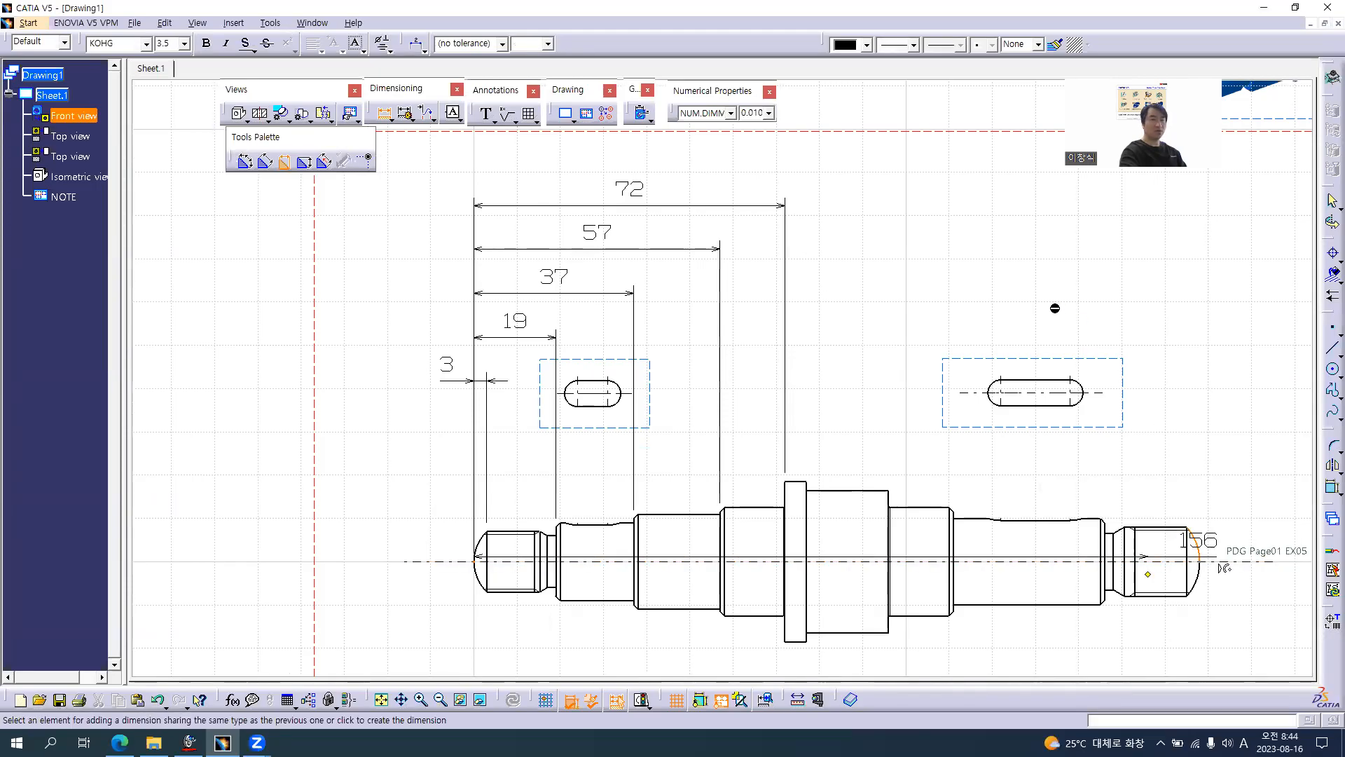
middle_click_drag(946, 258, 858, 317)
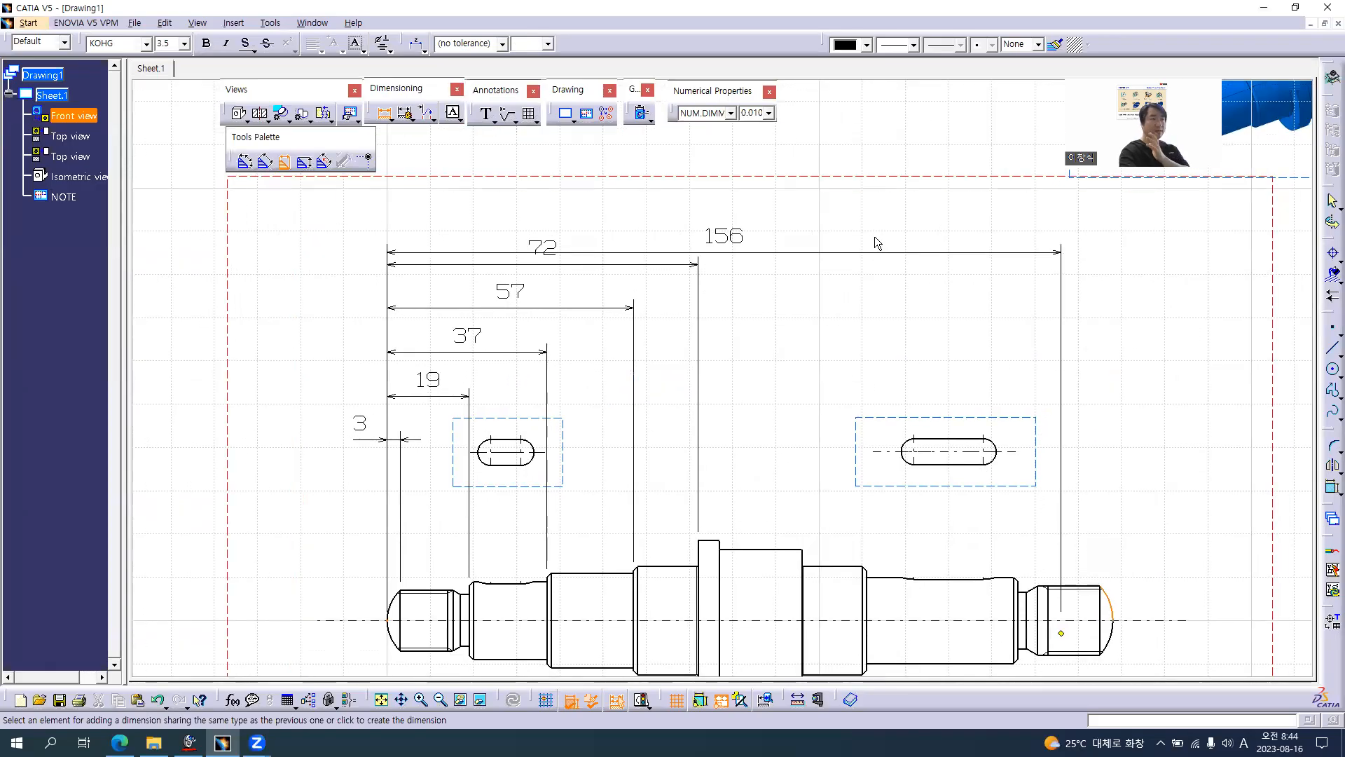
right_click(868, 206)
mouse_move(1003, 288)
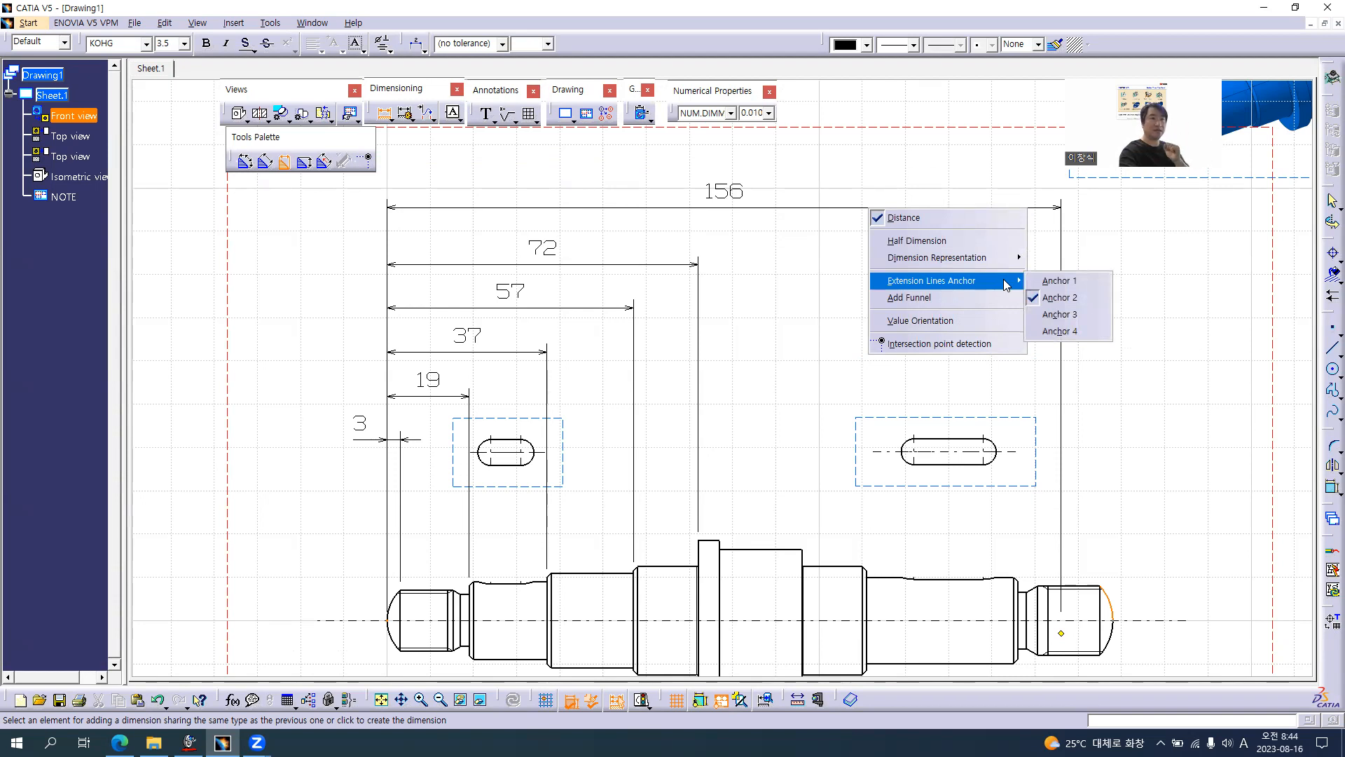
left_click(1060, 330)
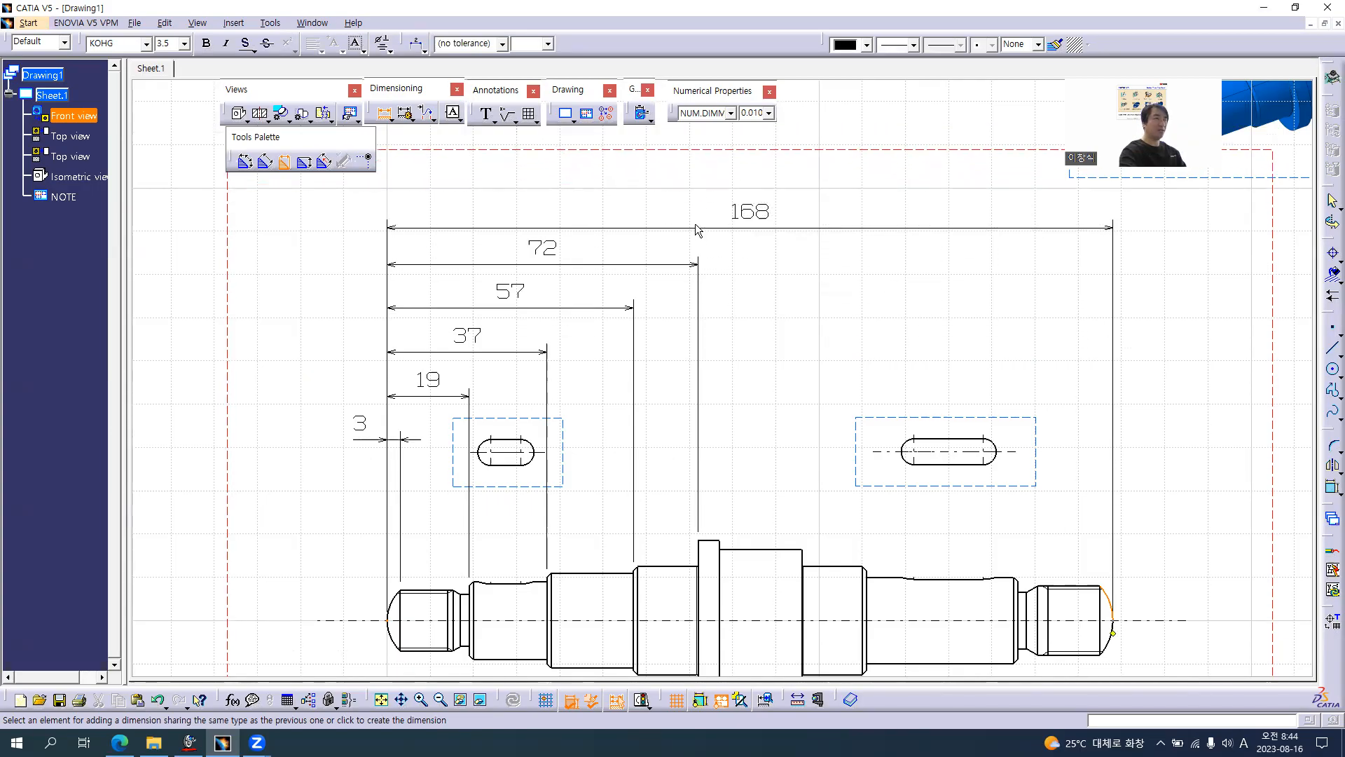
left_click(686, 223)
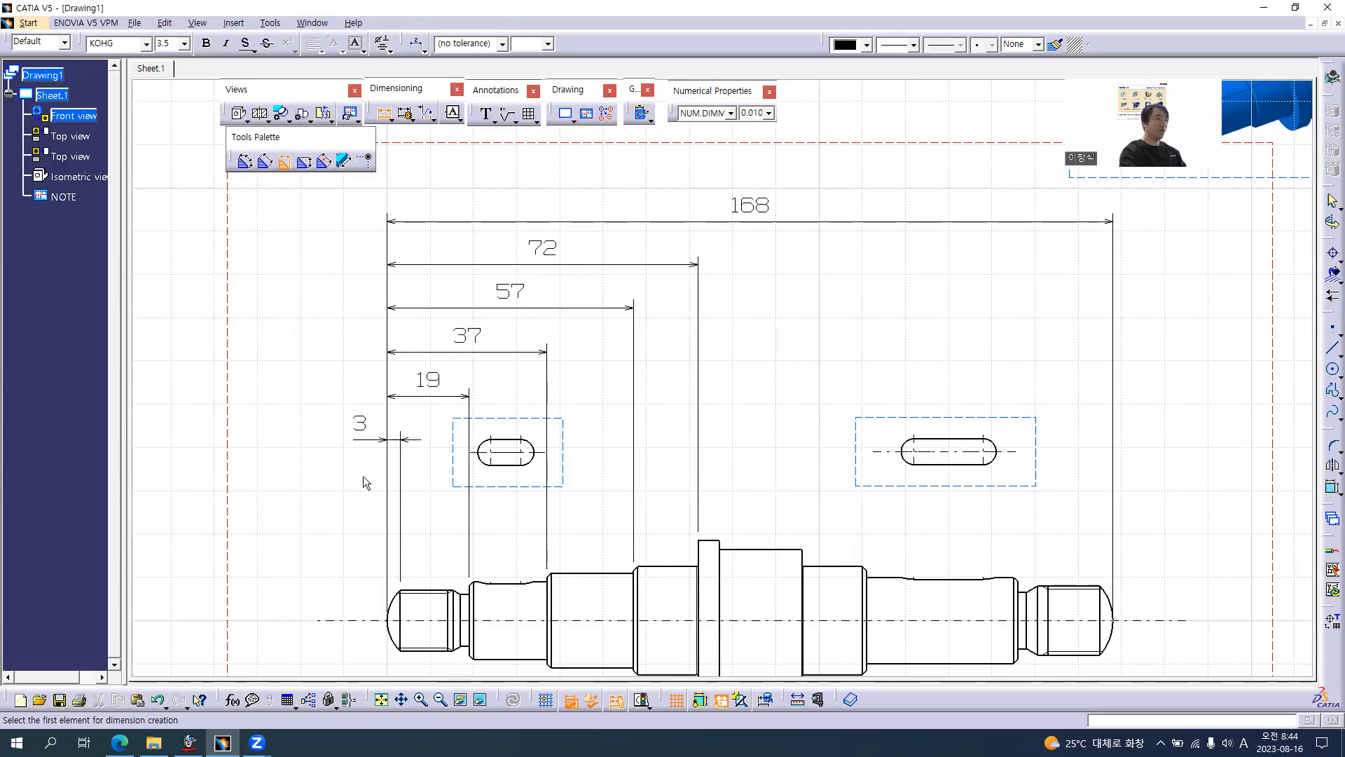
left_click(383, 119)
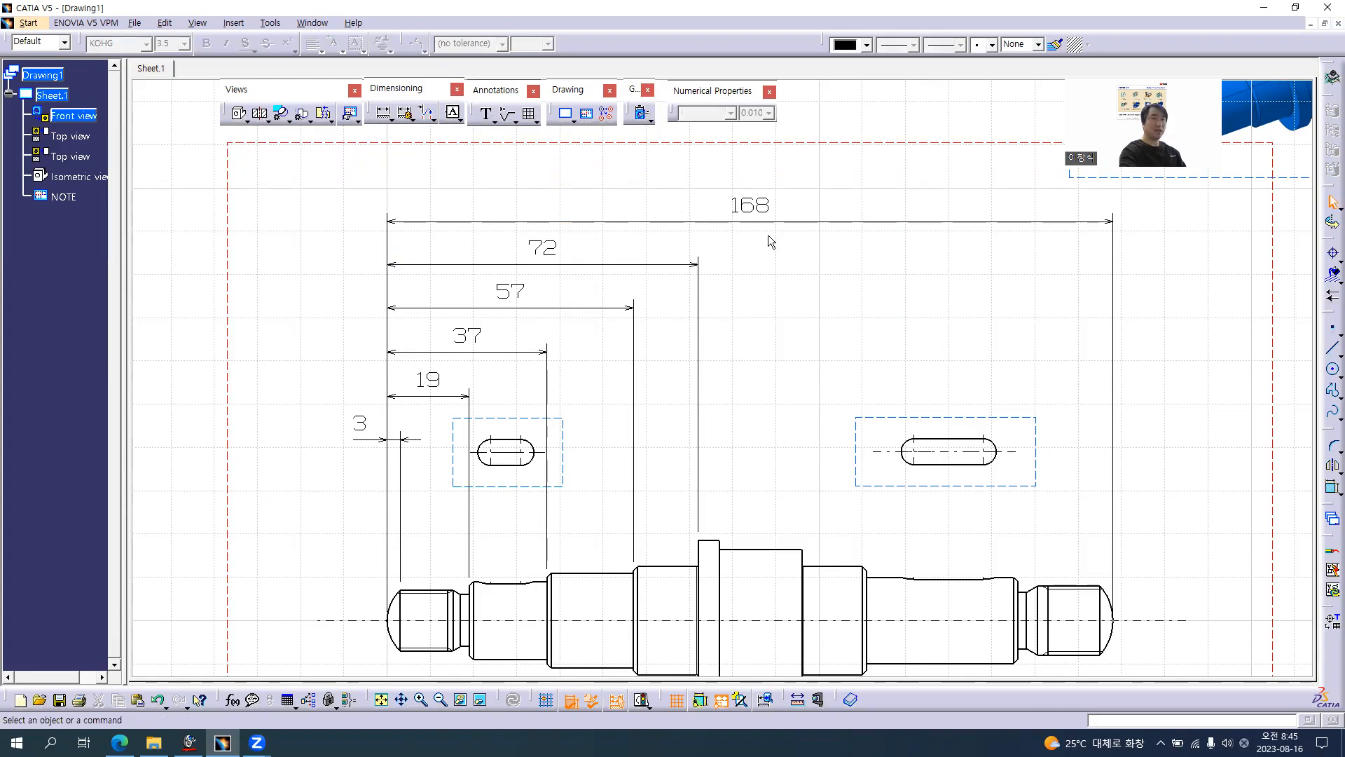
- Enclose the overall length dimension's value in parentheses by inserting "(" before and ")" after it
middle_click_drag(662, 461, 593, 567)
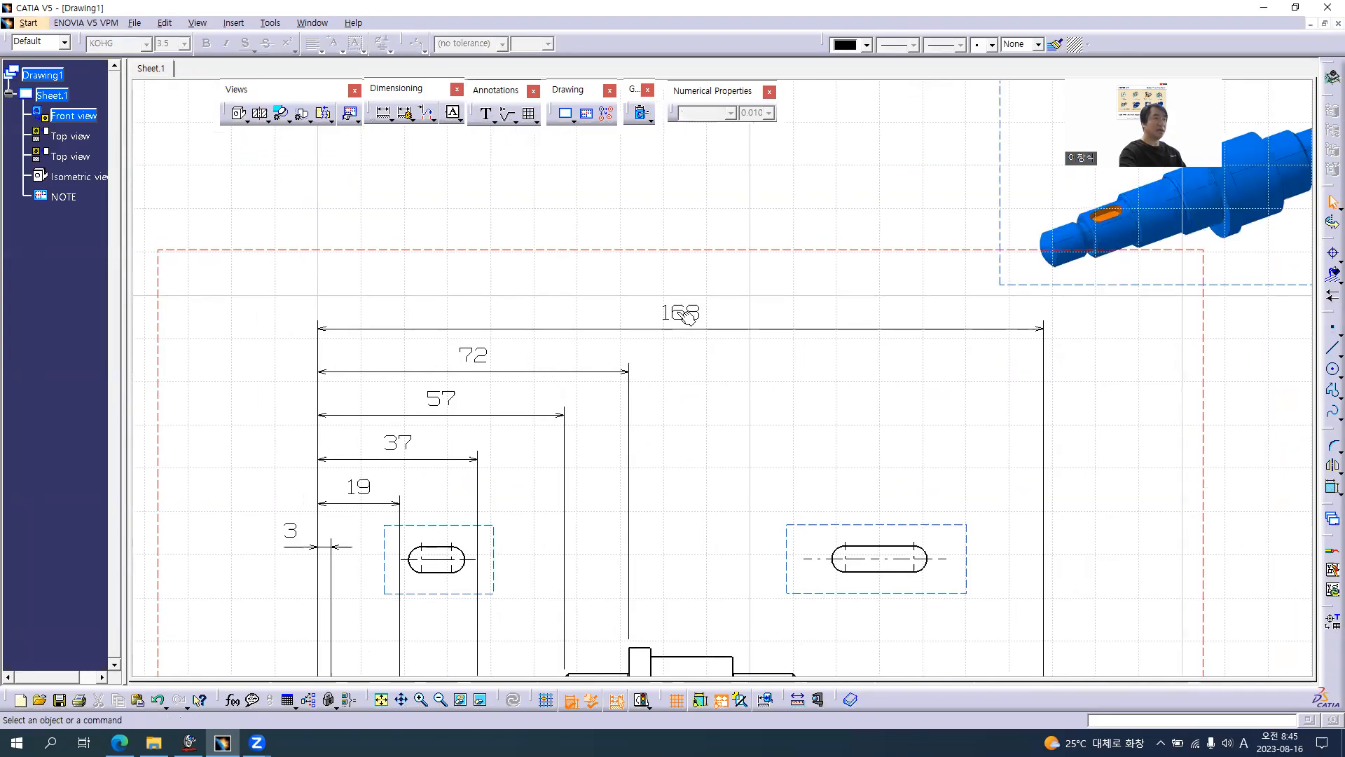
left_click(670, 312)
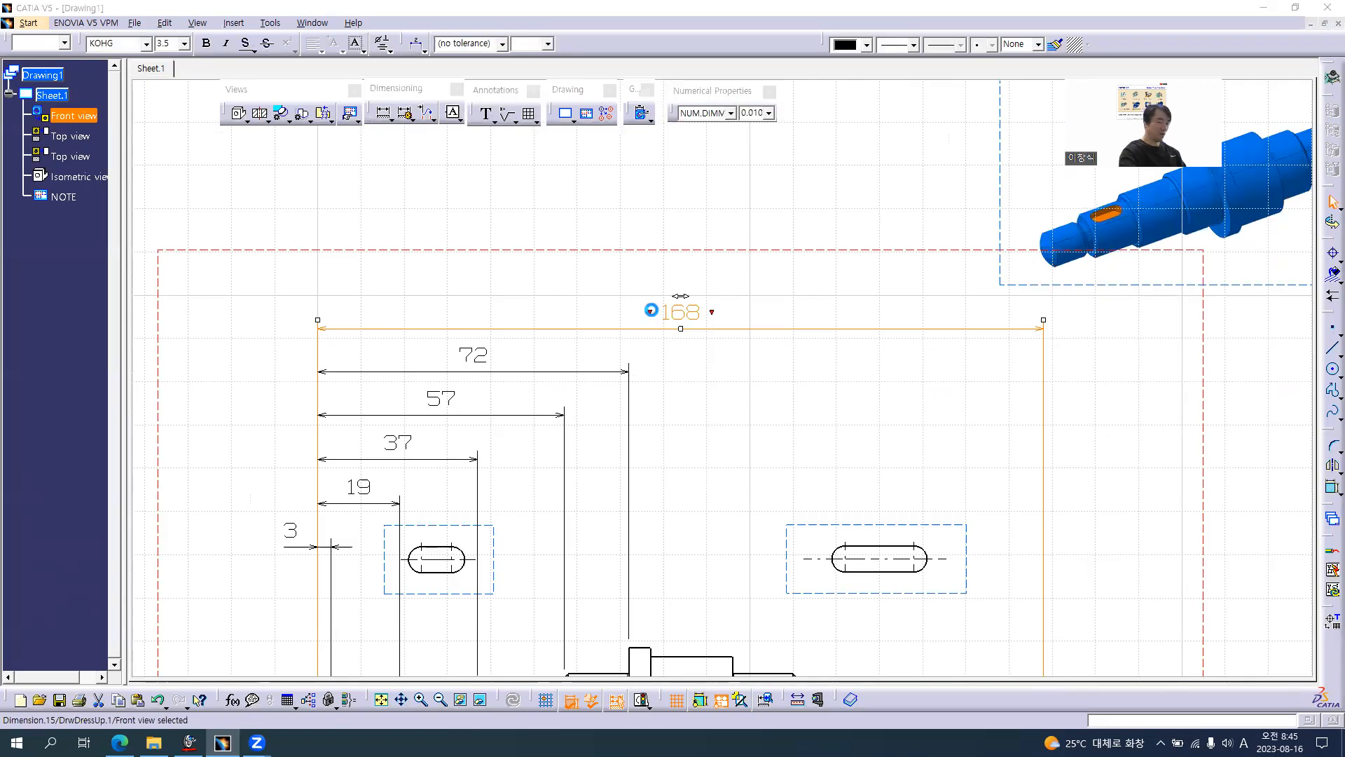
left_click(648, 311)
key("Return")
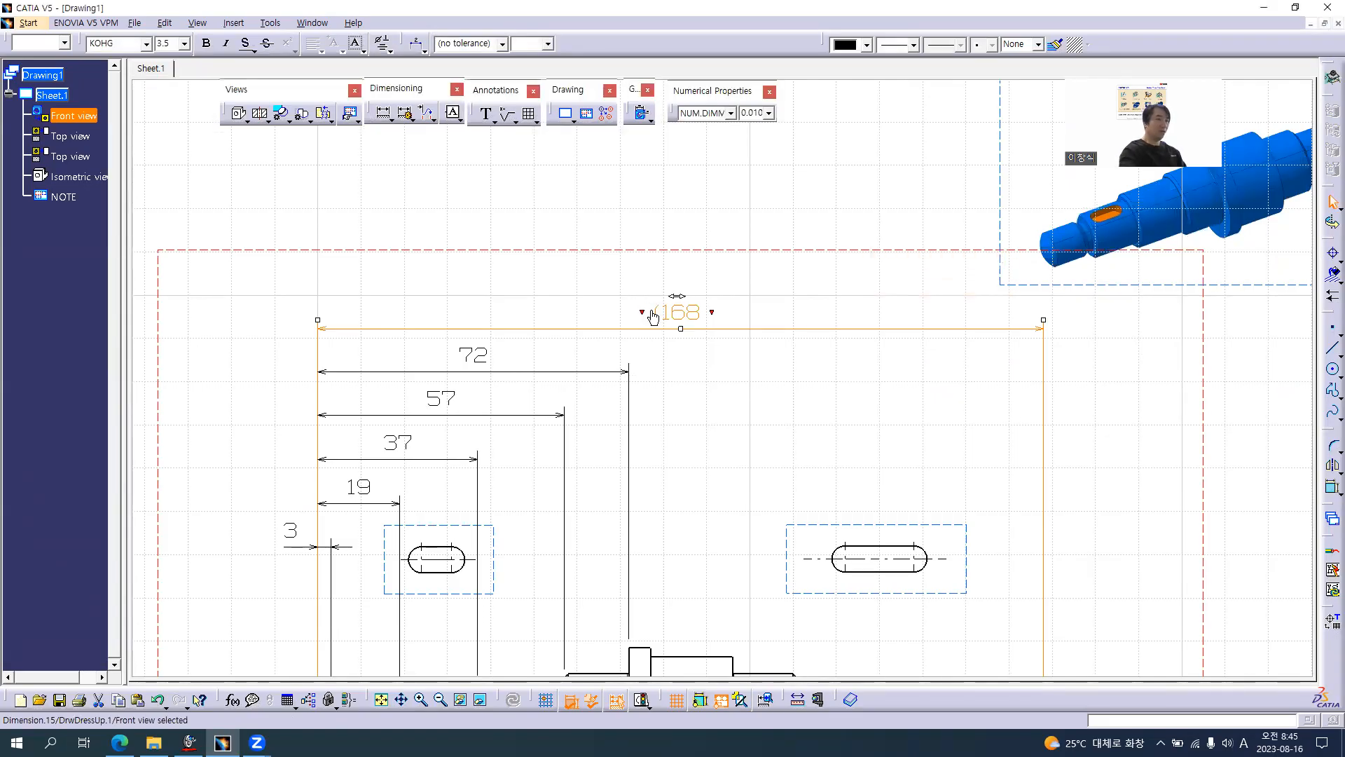
left_click(709, 311)
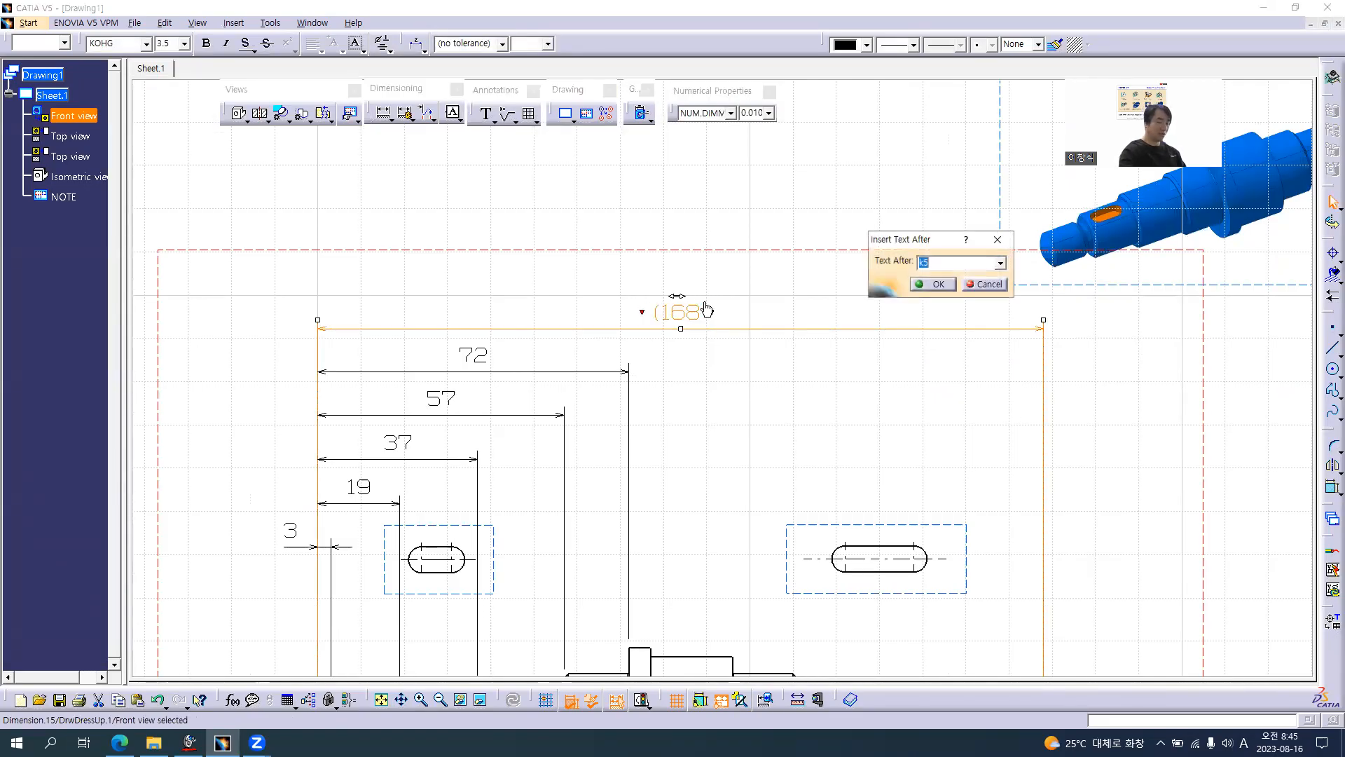
key("Return")
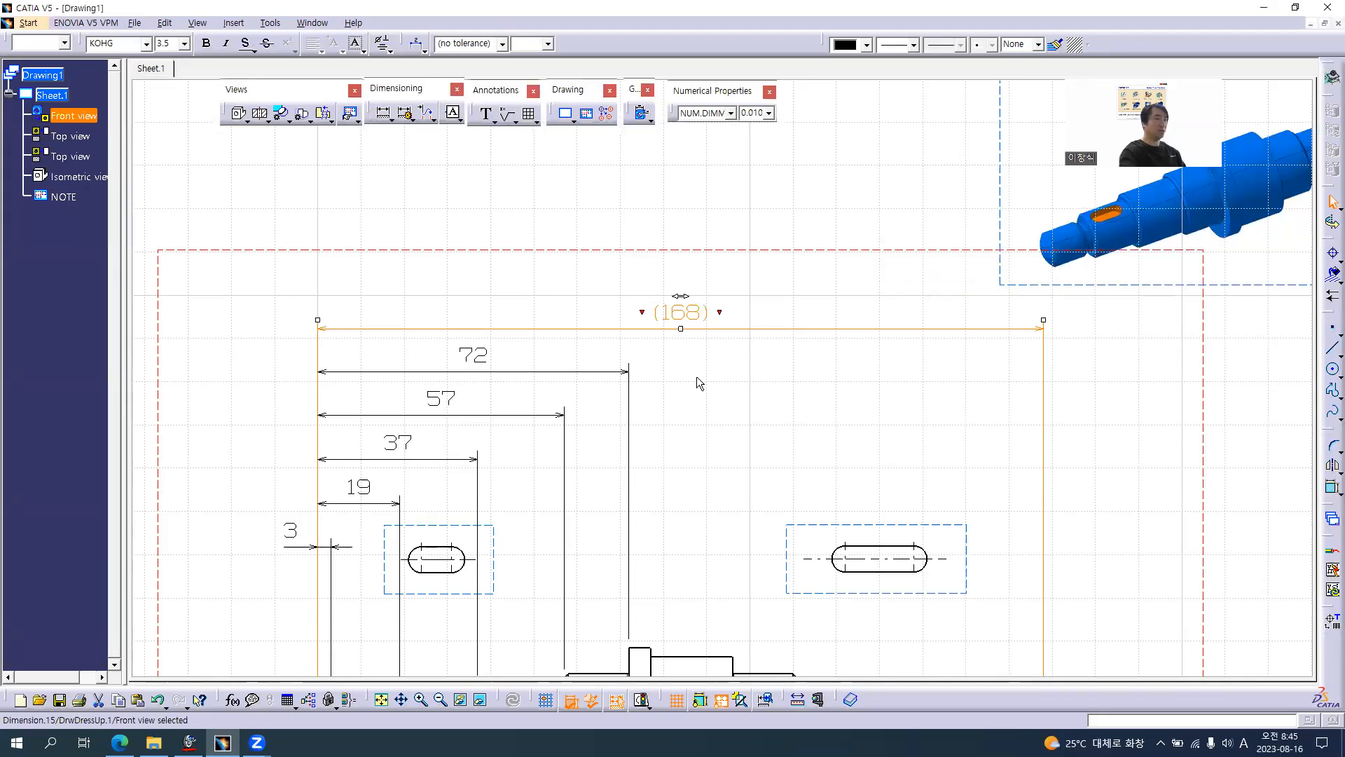
left_click(786, 447)
- Switch to the reference PDF and examine the horizontal length dimensions at the shaft's right end
middle_click_drag(786, 447, 758, 341)
key("alt+Tab")
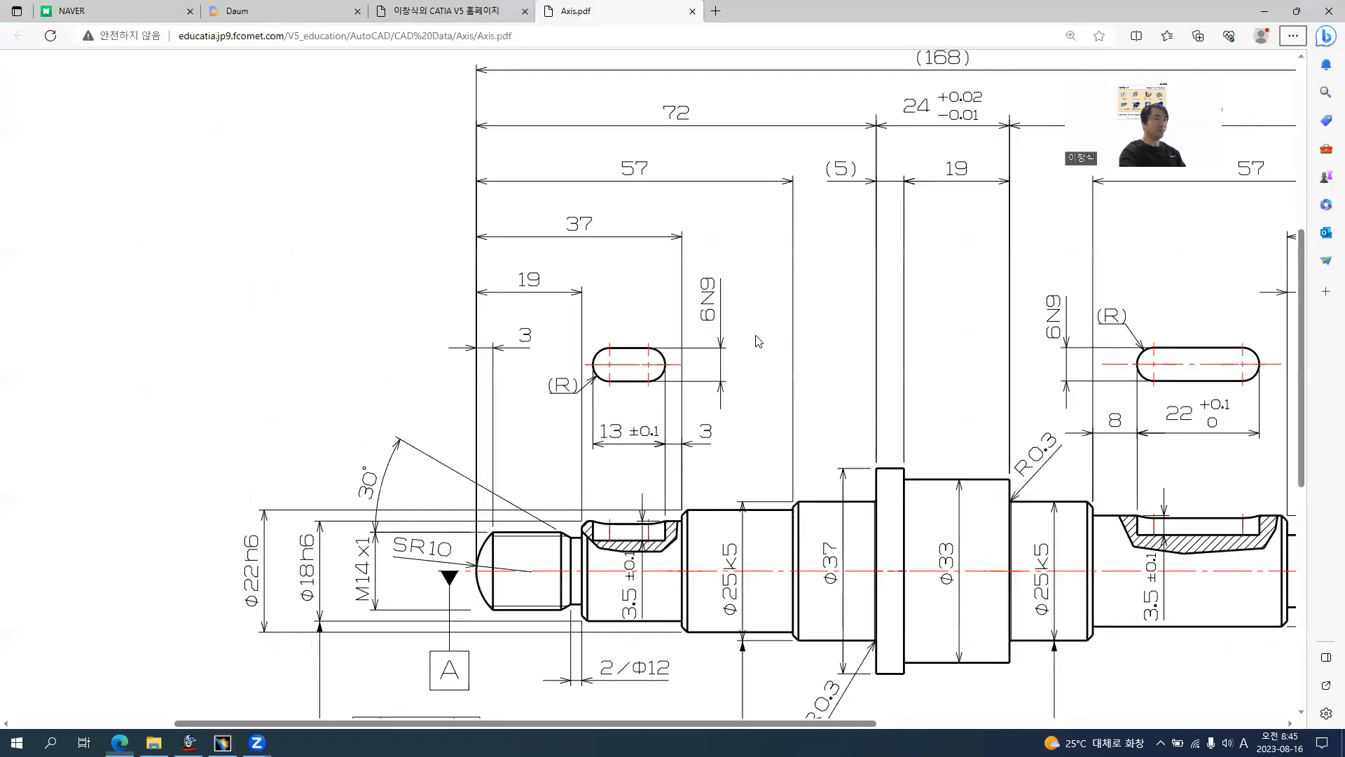
scroll(1009, 379, "down", 2, "ctrl")
mouse_move(1237, 346)
middle_mouse_down()
mouse_move(1279, 350)
mouse_move(1261, 344)
middle_mouse_up()
scroll(887, 264, "up", 1, "ctrl")
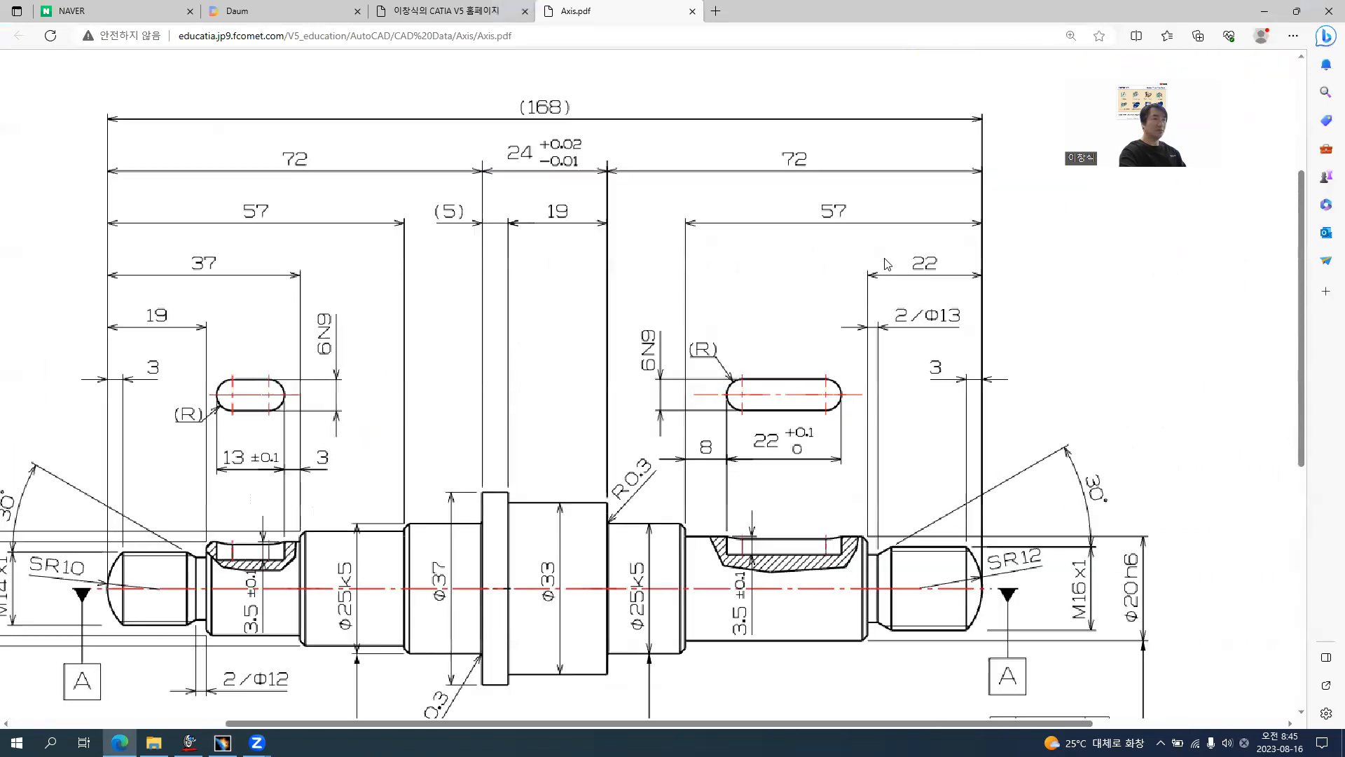
key("alt+Tab")
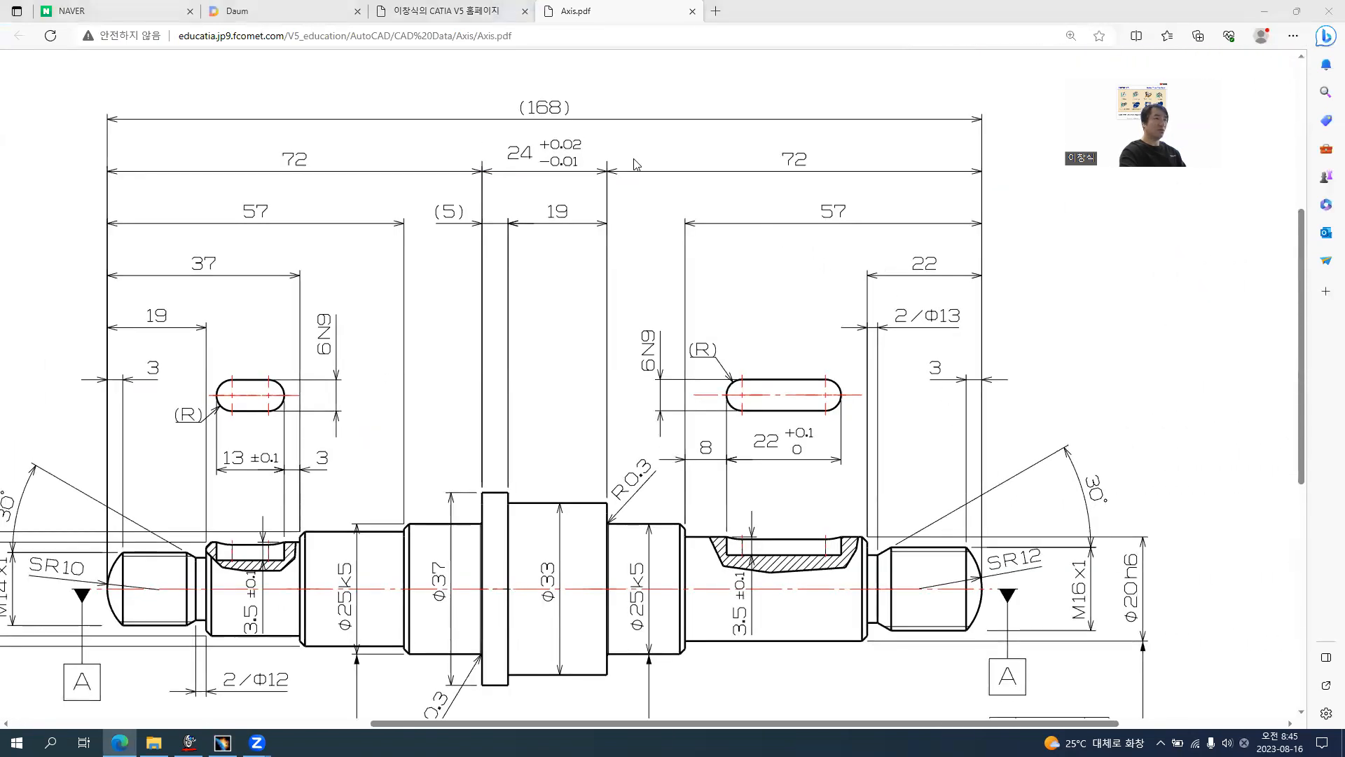
- Dimension the right dome's length with its extension line set to Anchor 4, aligned with the matching dome dimension at the left end
left_click(384, 114)
mouse_move(1001, 454)
middle_mouse_down()
mouse_move(856, 336)
mouse_move(856, 273)
middle_mouse_up()
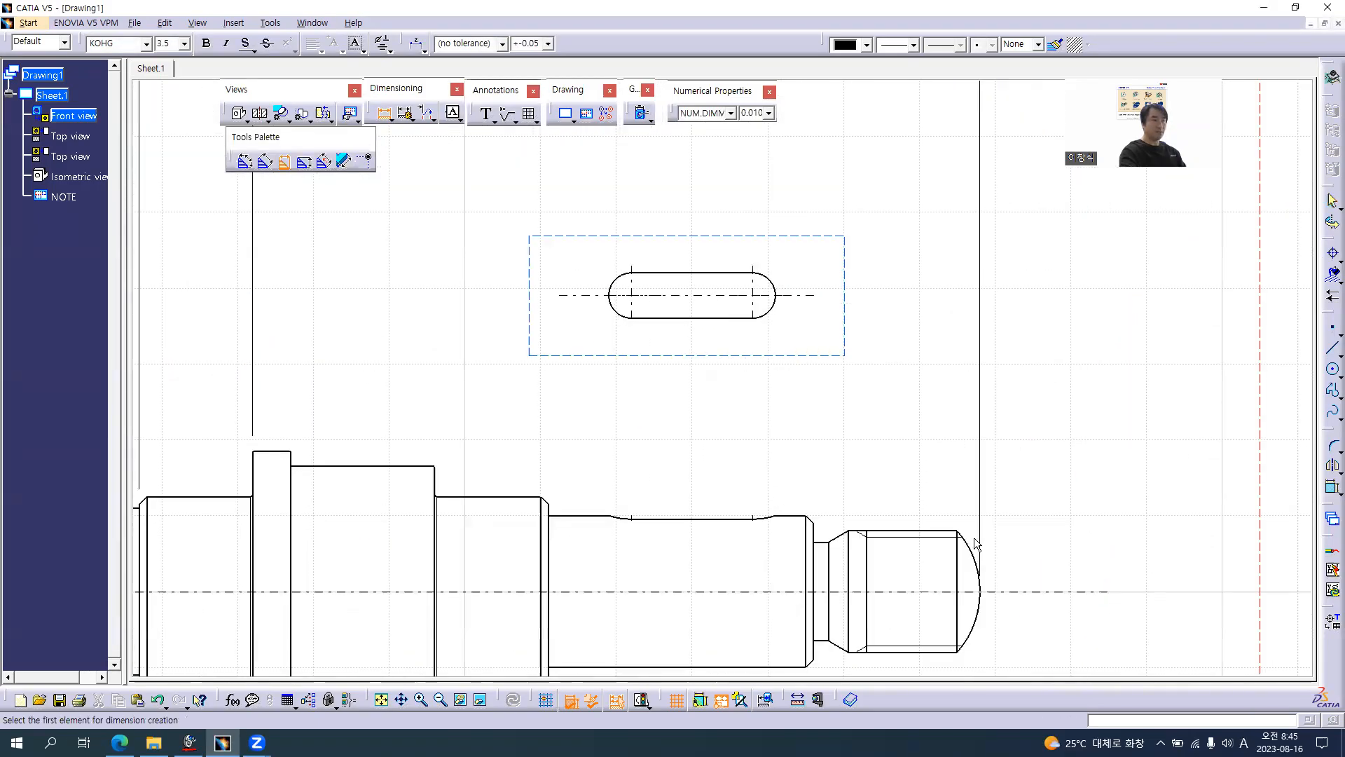
left_click(989, 592)
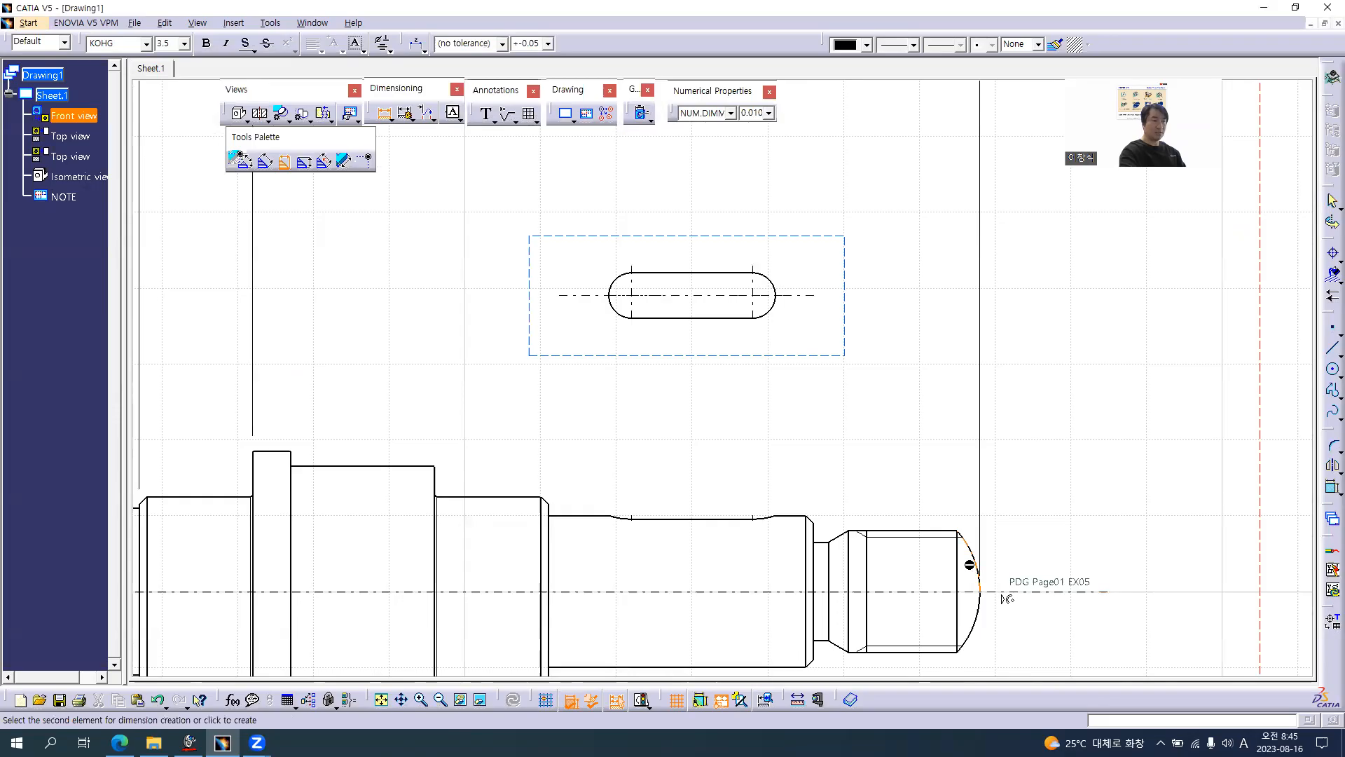
key("alt+Tab")
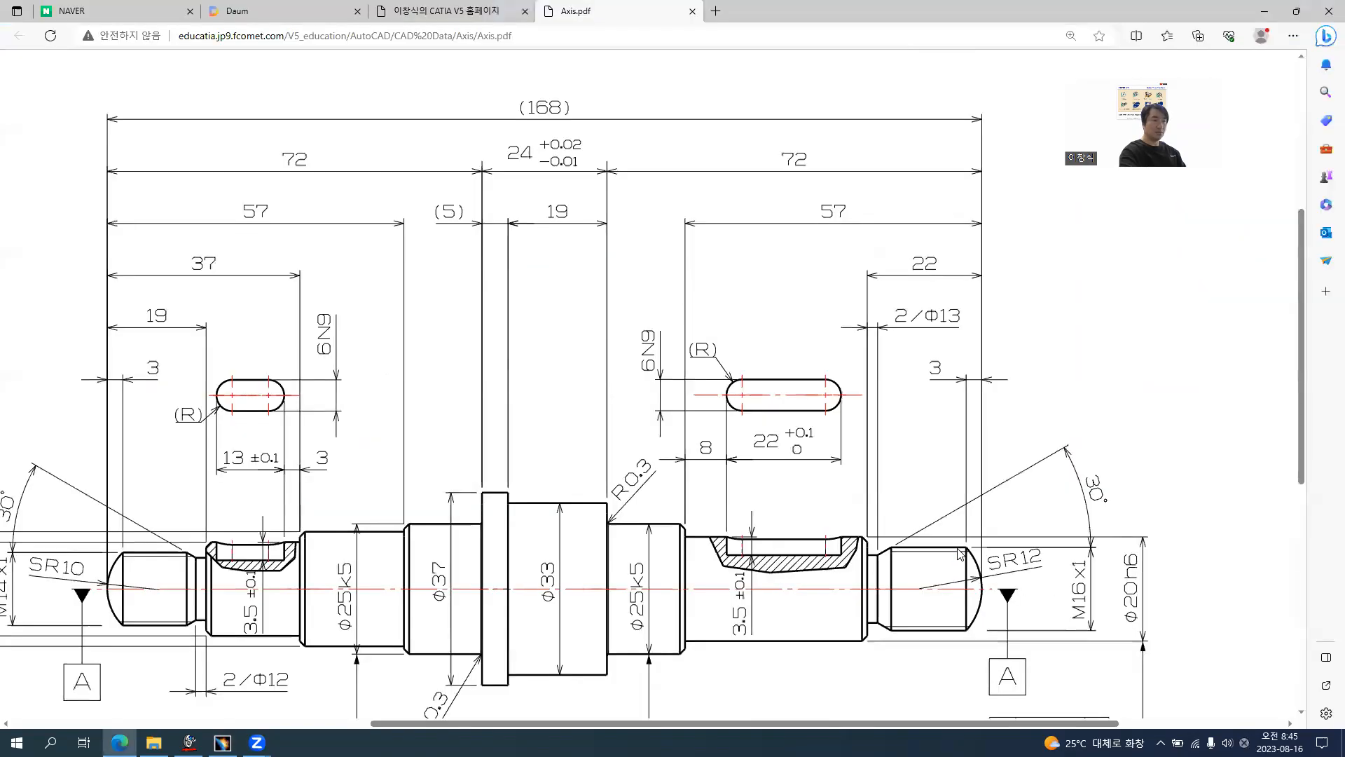
key("alt+Tab")
left_click(889, 614)
right_click(917, 258)
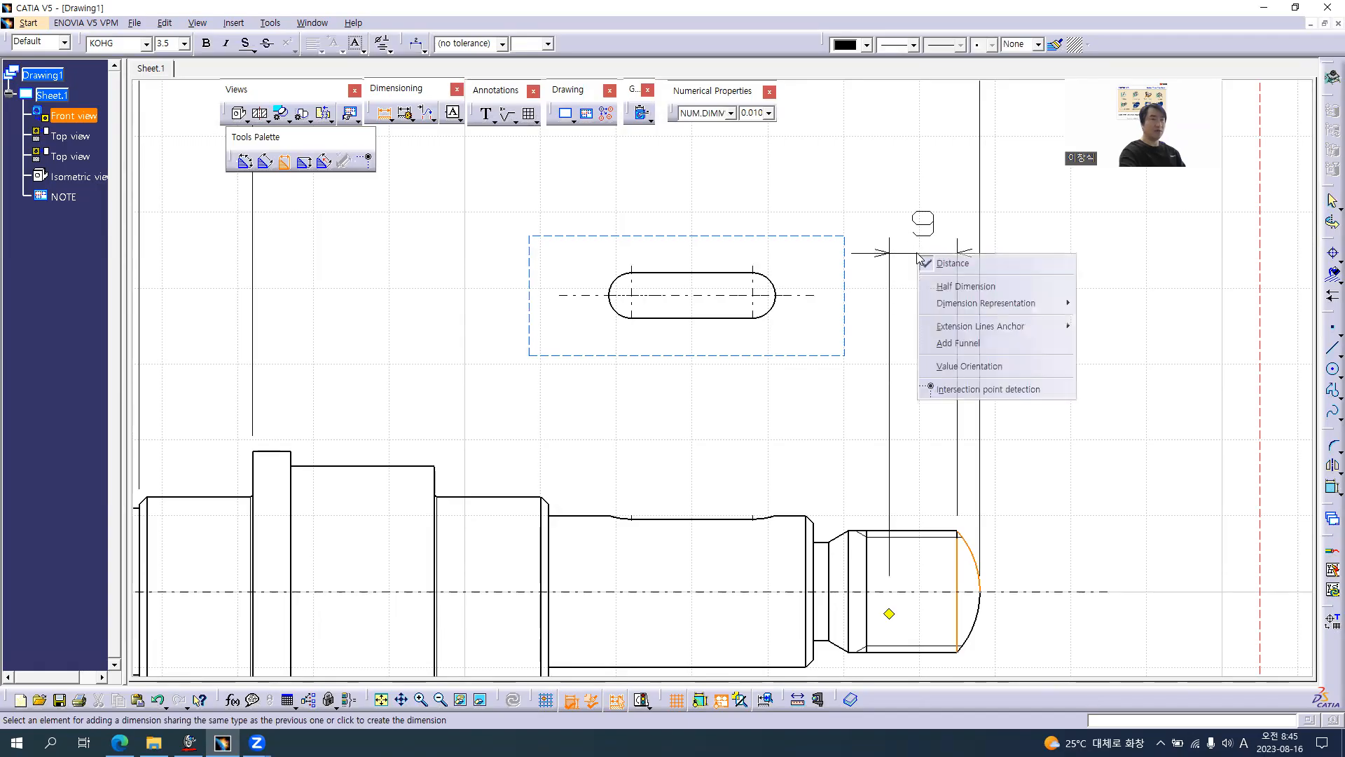
mouse_move(1009, 327)
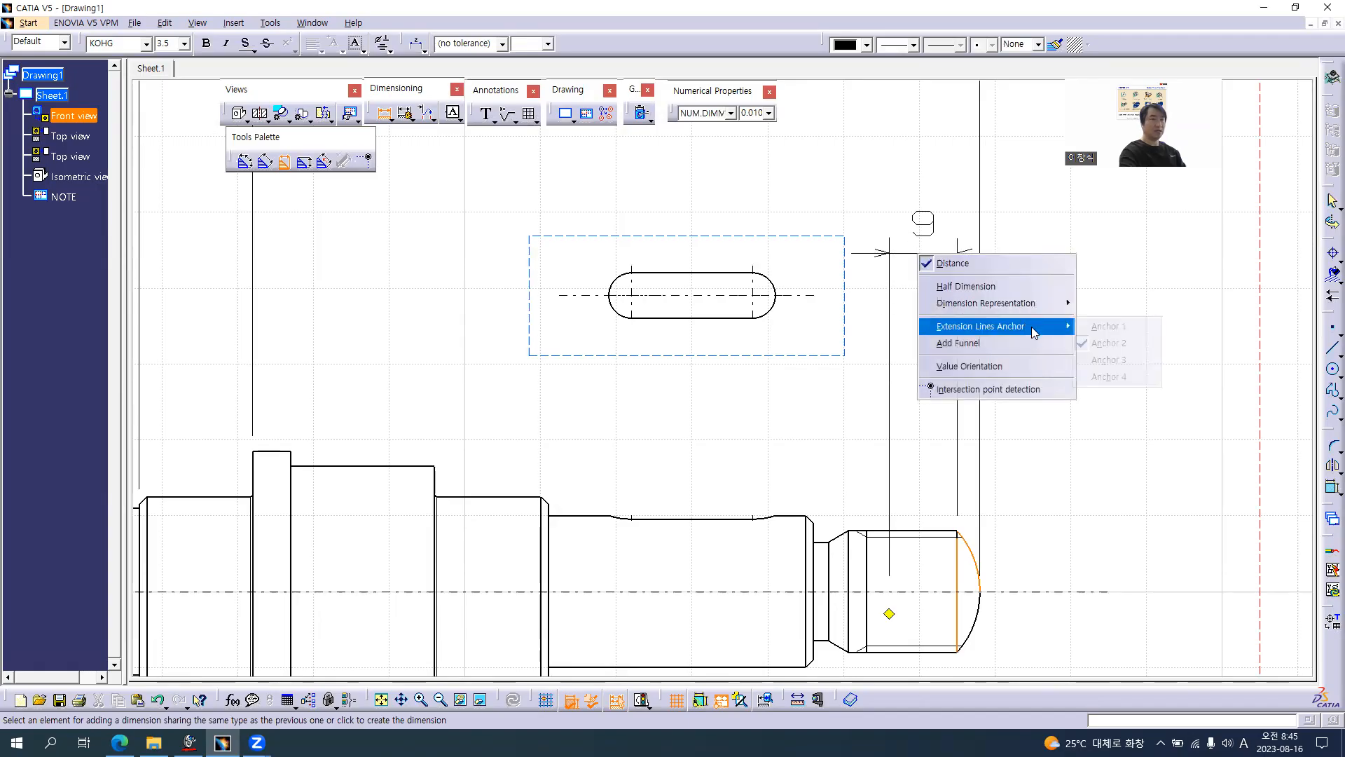
left_click(1114, 377)
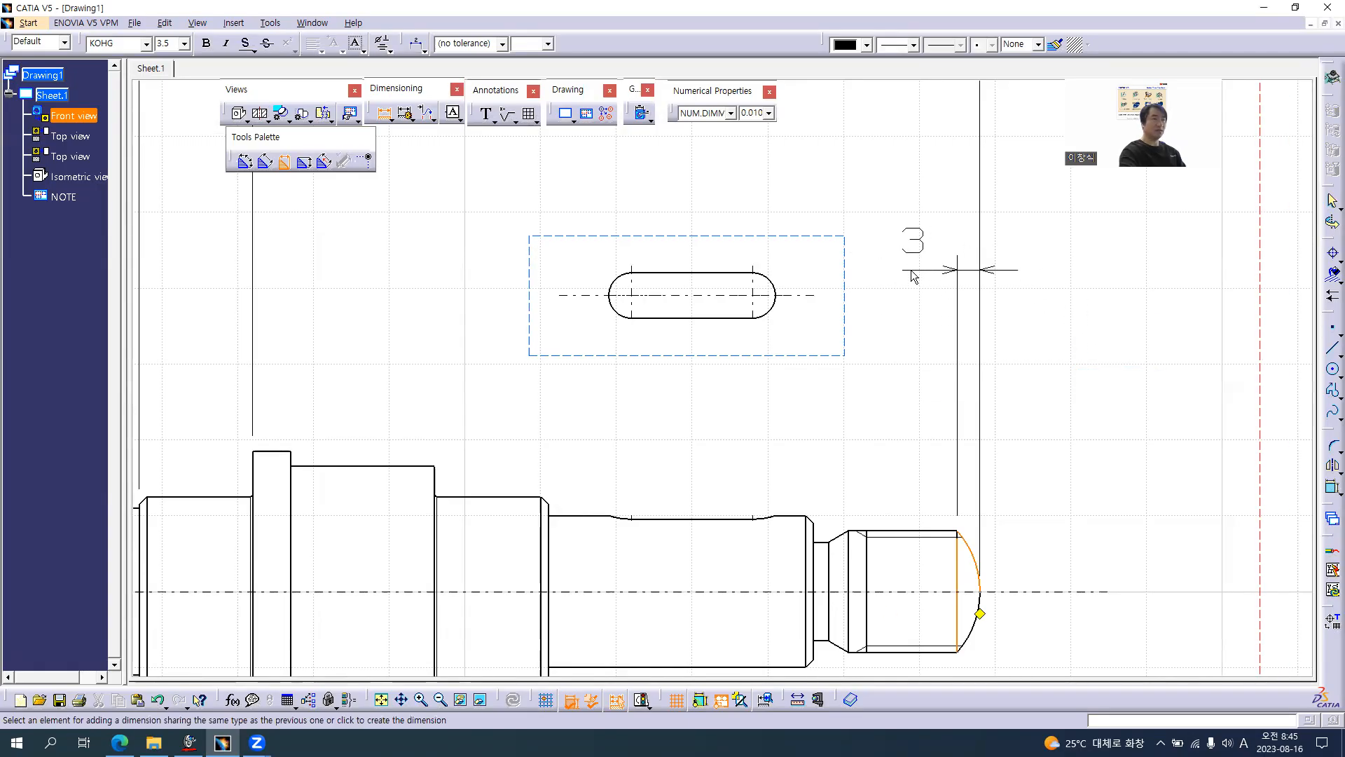
mouse_move(912, 275)
middle_mouse_down()
mouse_move(909, 314)
mouse_move(906, 282)
middle_mouse_up()
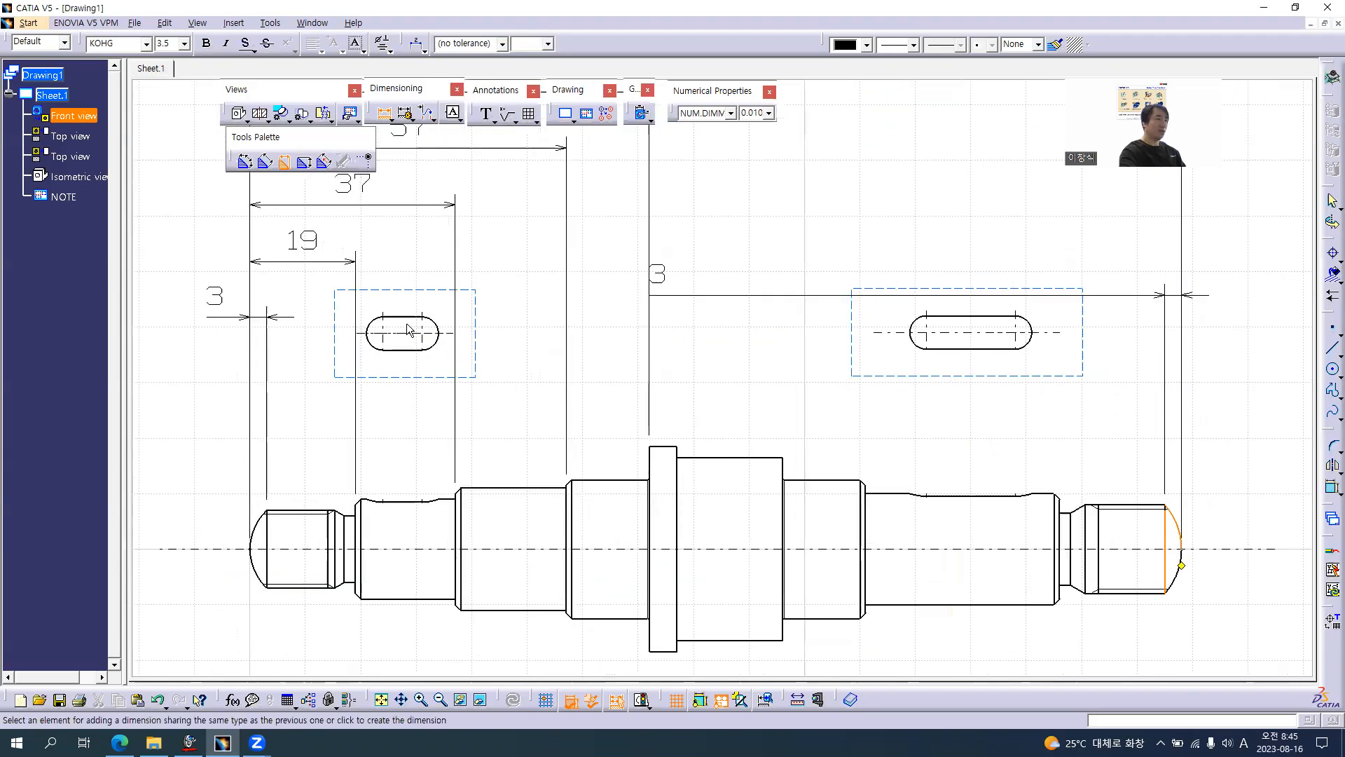
left_click(268, 317)
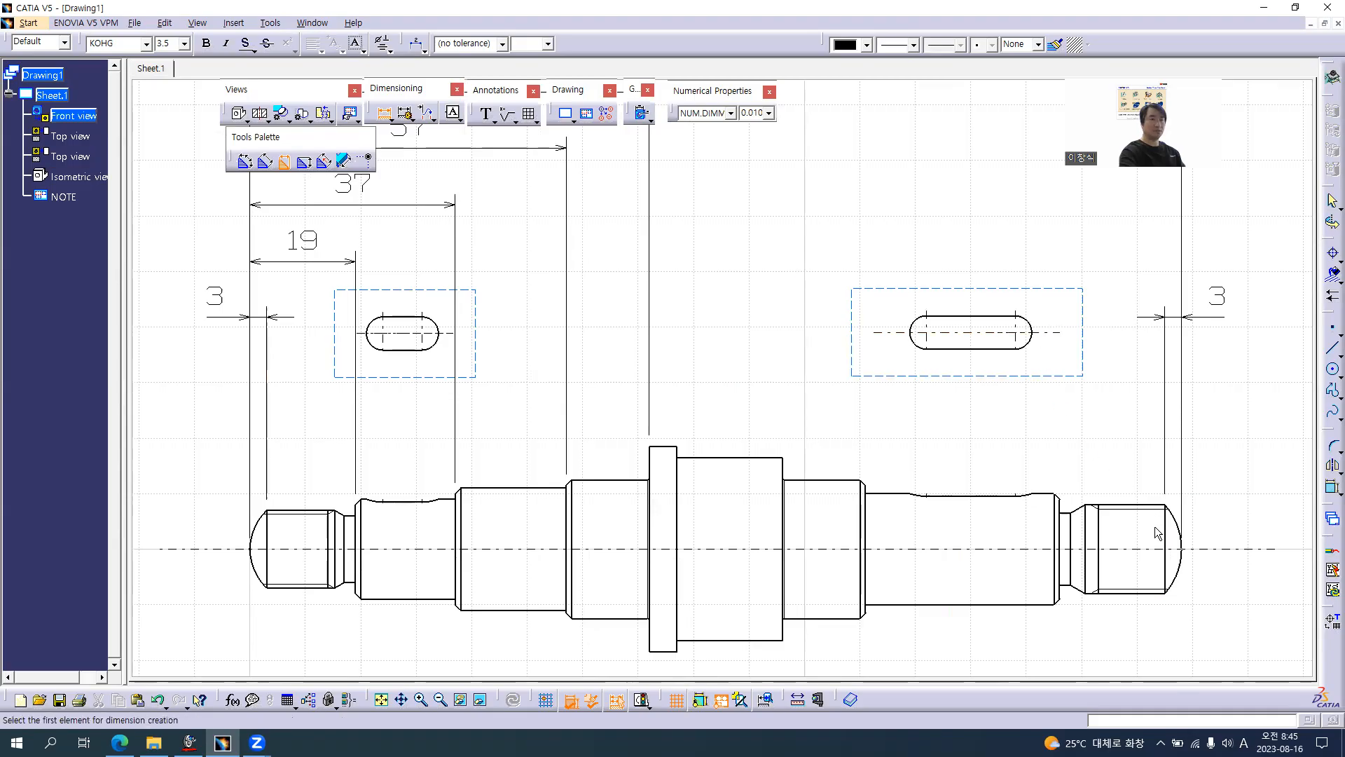
- Dimension horizontally from the shaft's right tip to the shoulder beside the thread undercut, aligned with the 37 mm dimension
left_click(1184, 545)
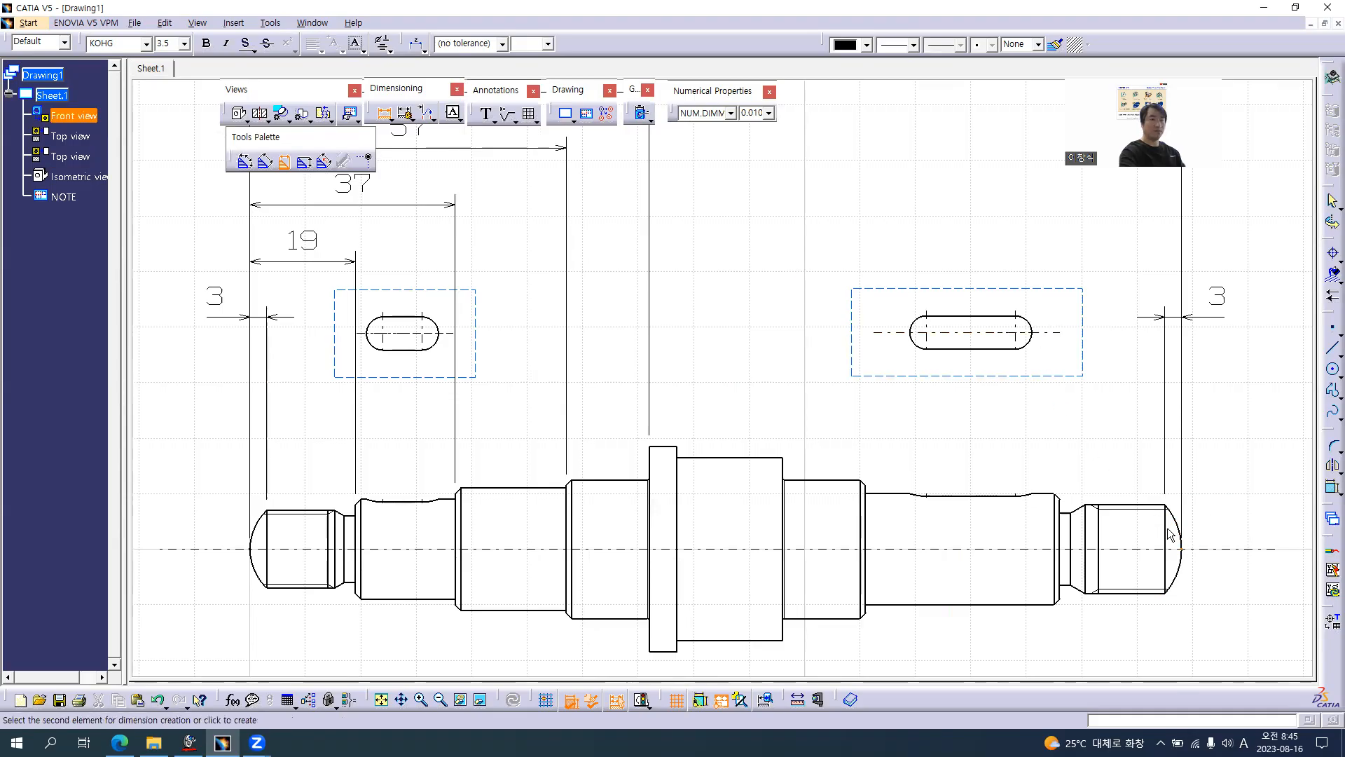
left_click(1060, 508)
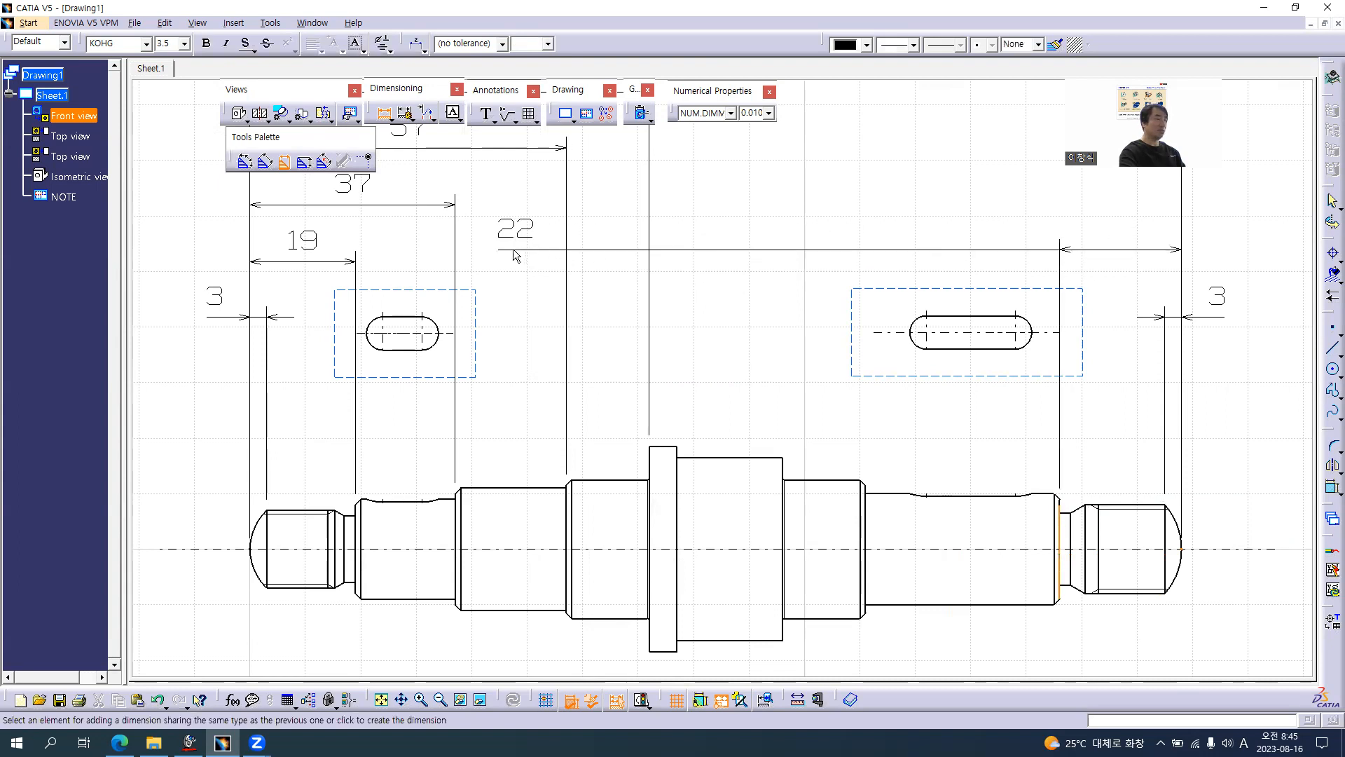
middle_click_drag(516, 259, 433, 334)
key("alt+Tab")
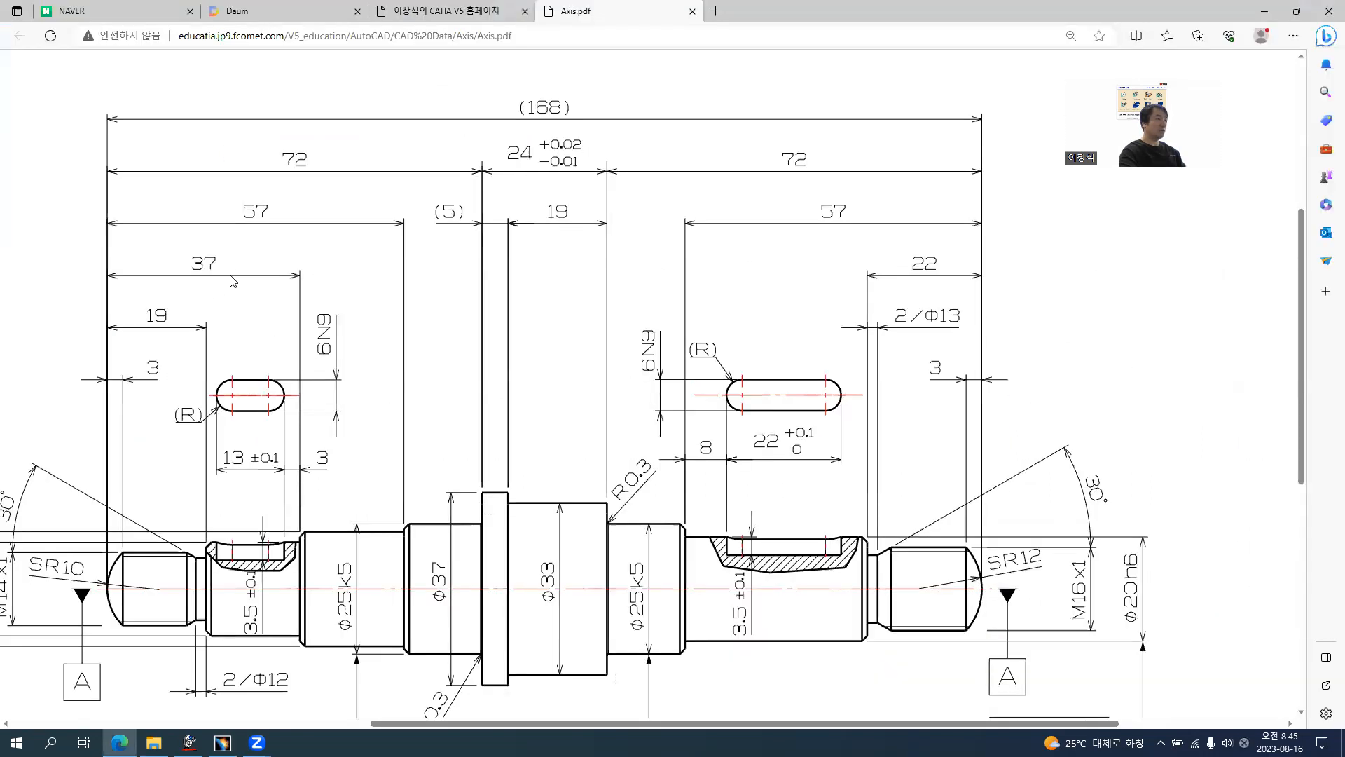
key("alt+Tab")
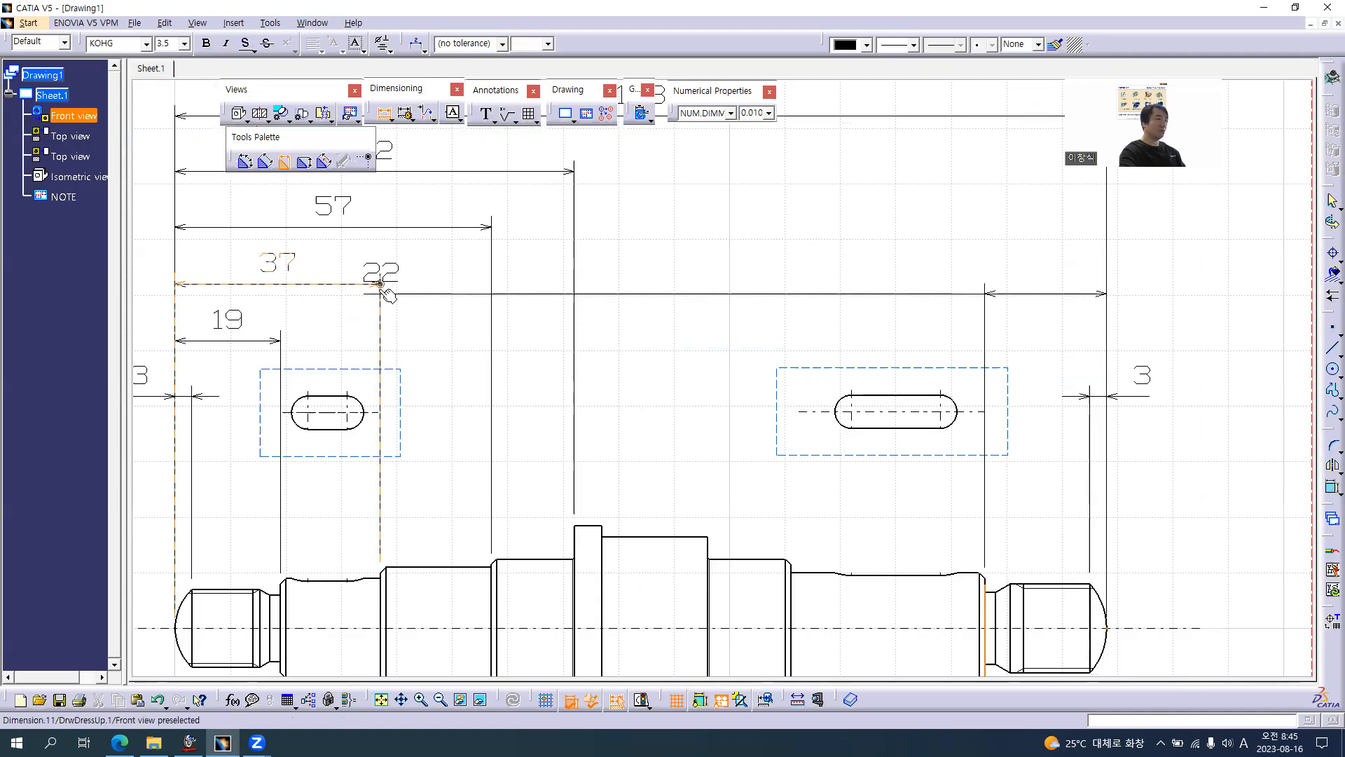
left_click(380, 284)
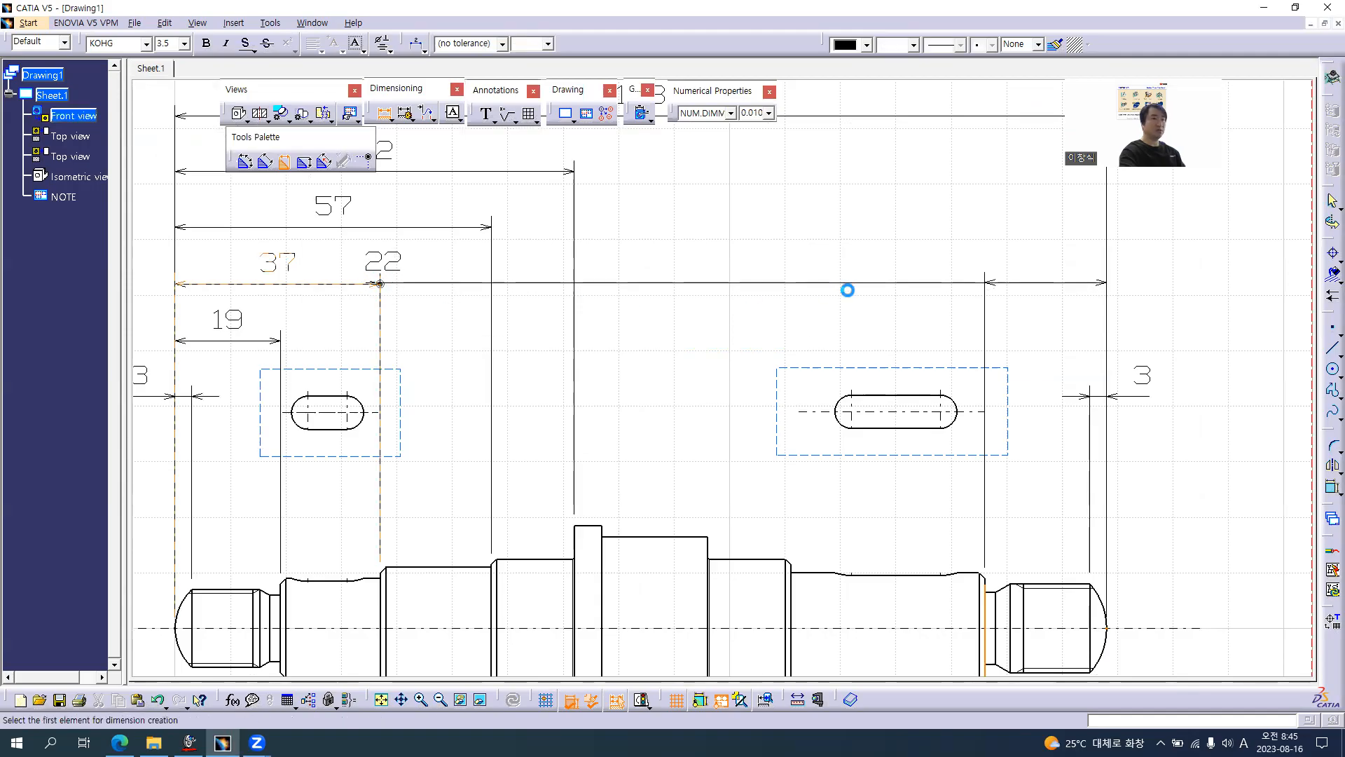
- Add stacked horizontal dimensions from the shaft's right tip to the next two shoulders, aligned with the left-hand 57 and 72 mm dimensions
left_click(1107, 629)
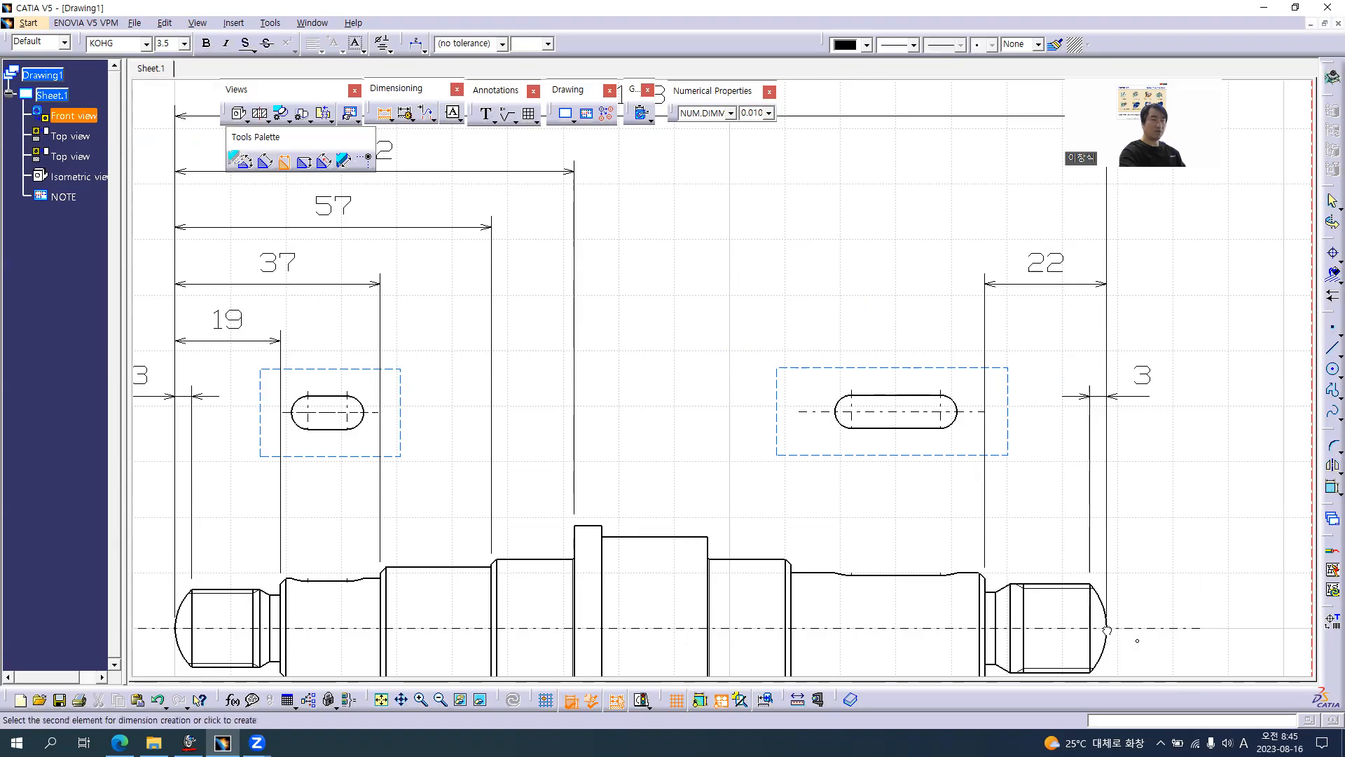
left_click(791, 587)
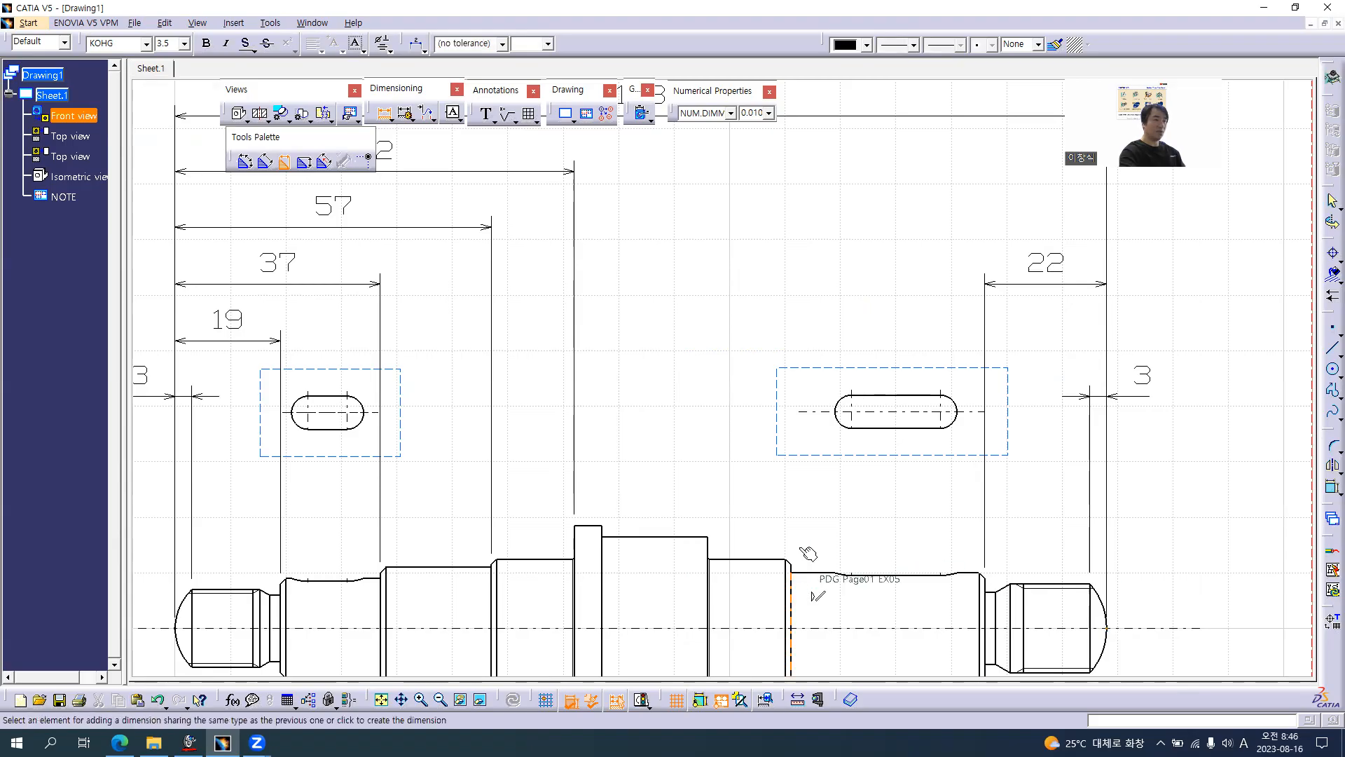
left_click(490, 227)
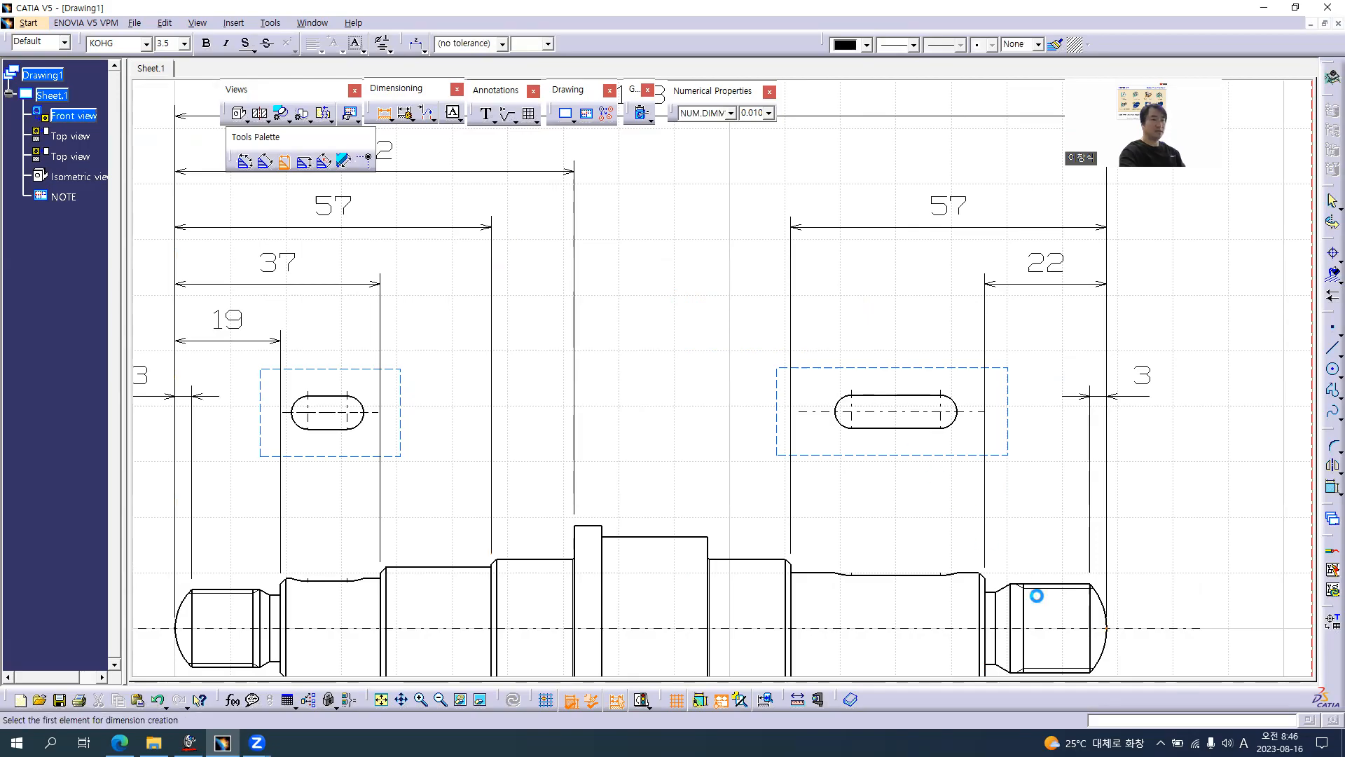
left_click(1105, 631)
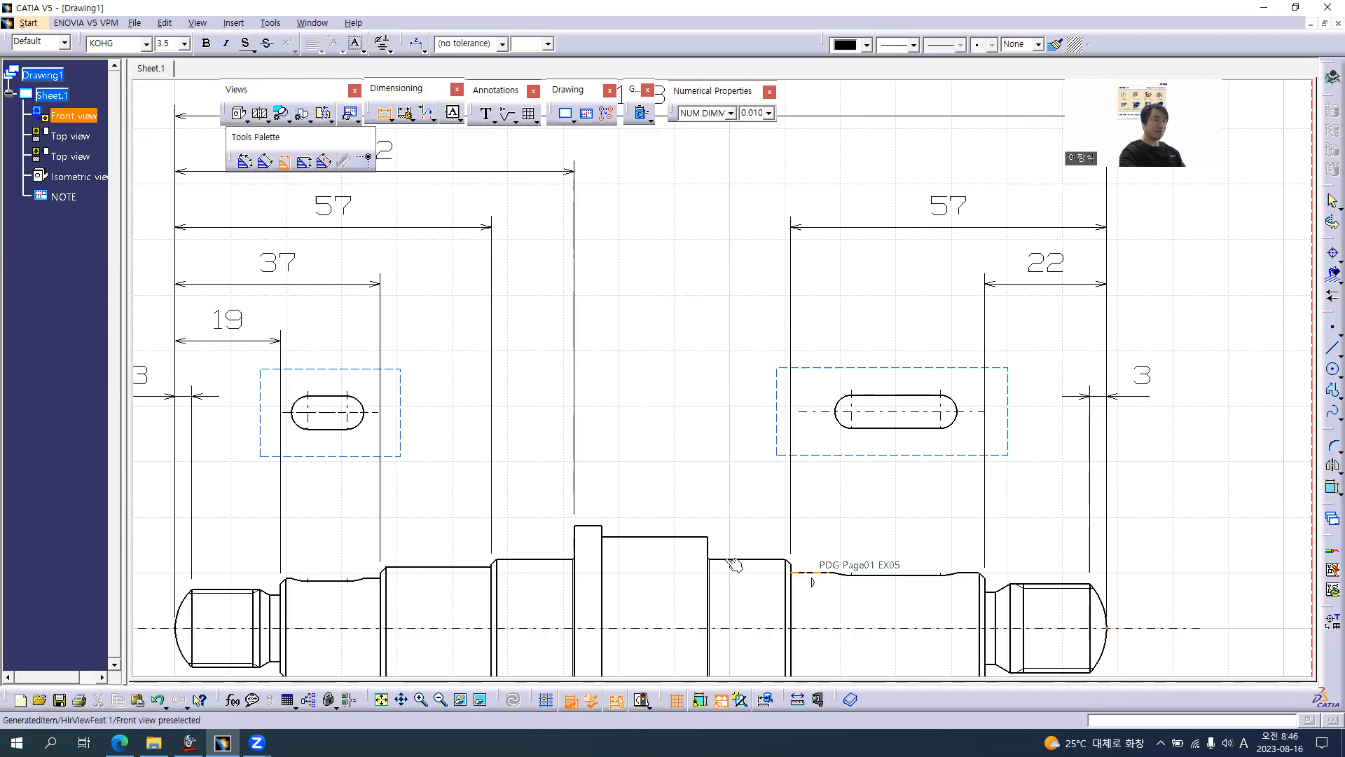
left_click(706, 548)
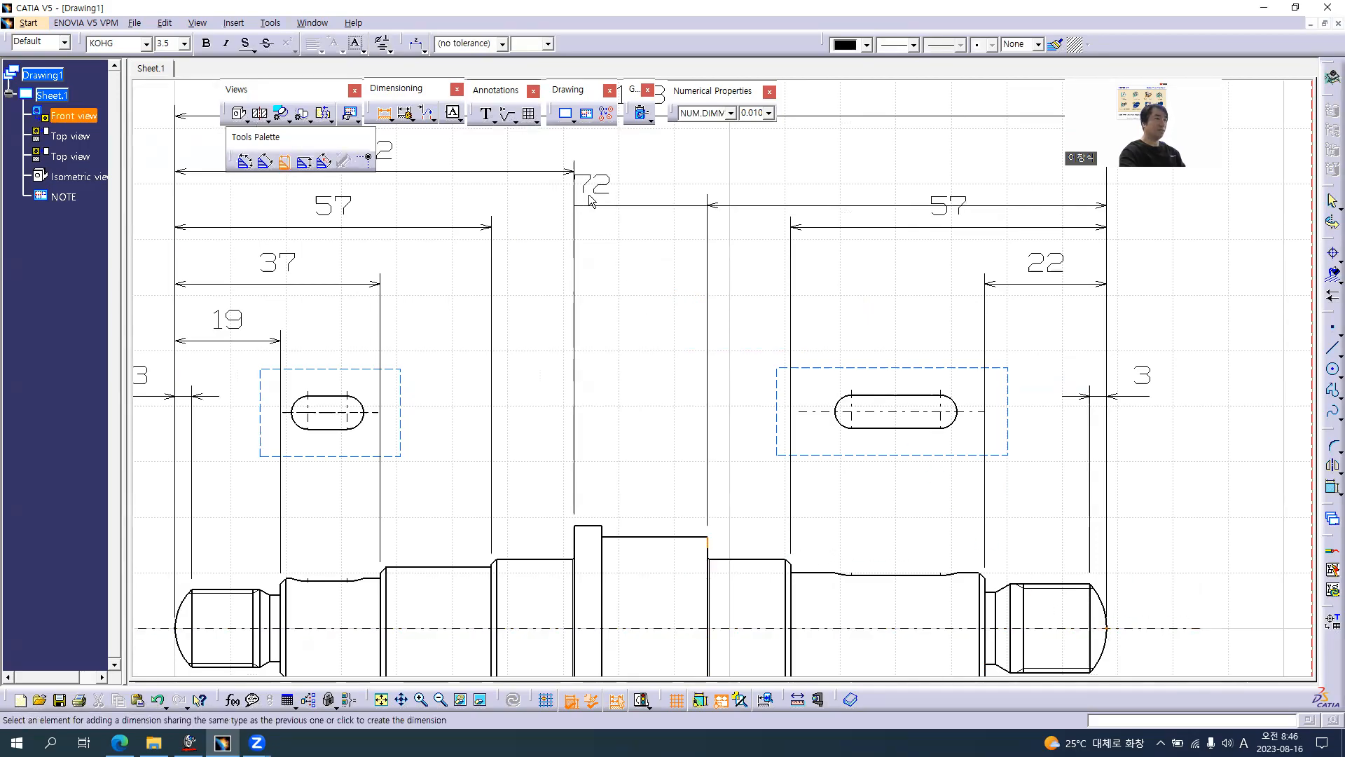
left_click(573, 171)
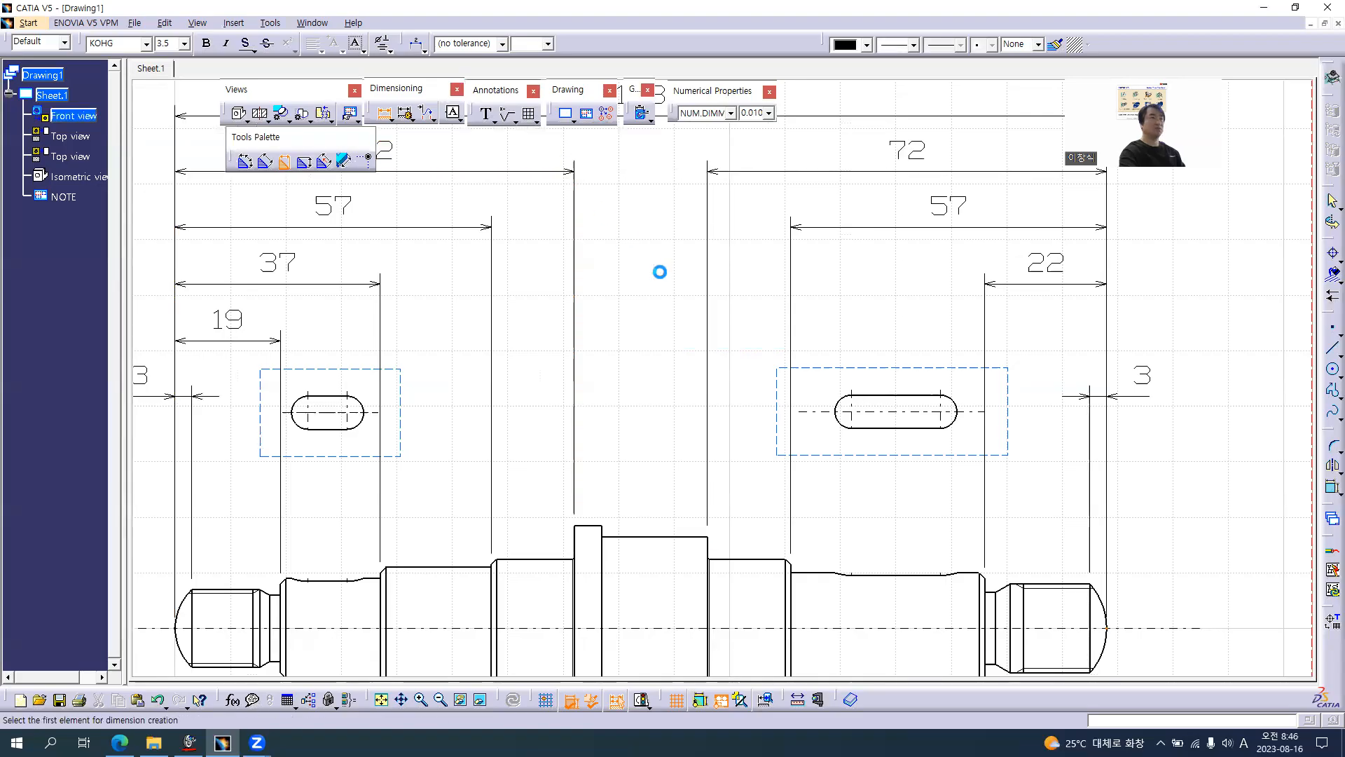
middle_click_drag(651, 277, 666, 326)
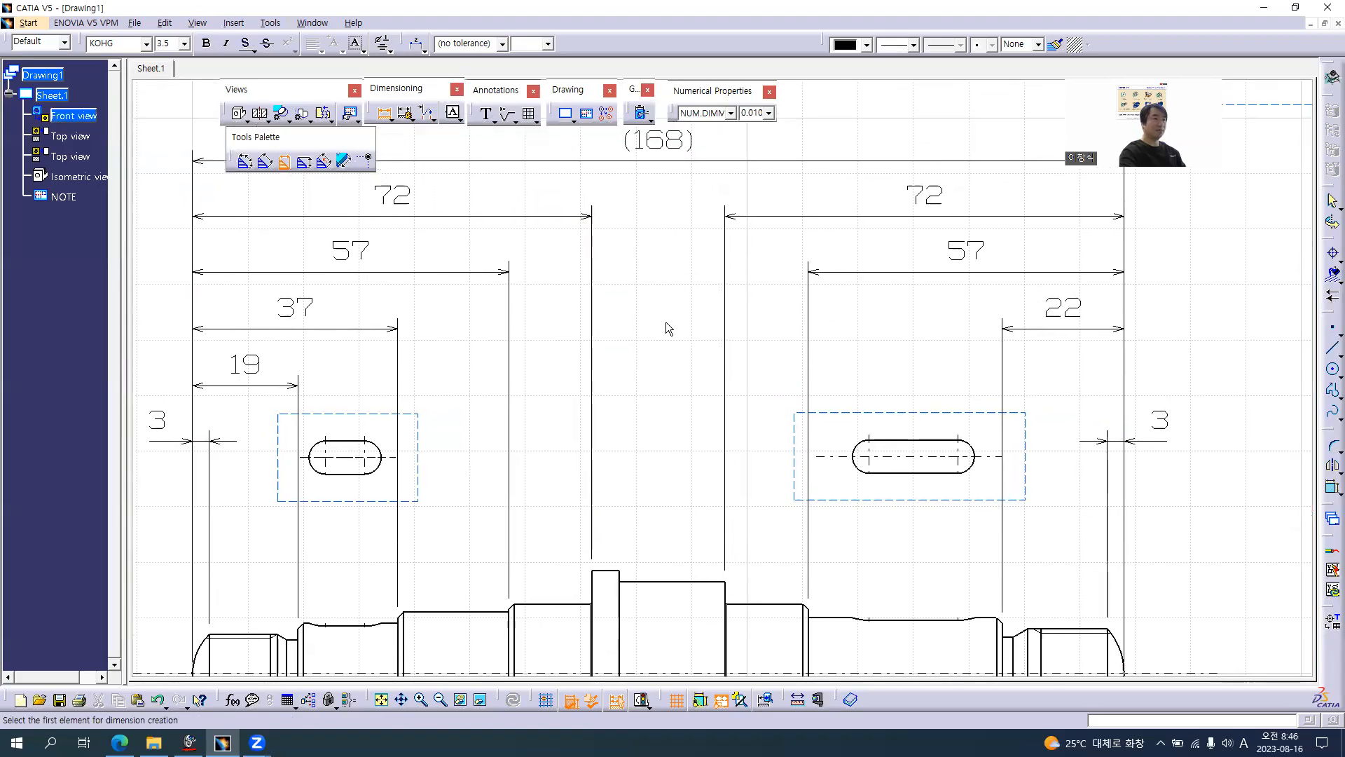
- Dimension the combined width of the flange and adjoining collar, in line with the two 72 mm dimensions as in the reference PDF
key("alt+Tab")
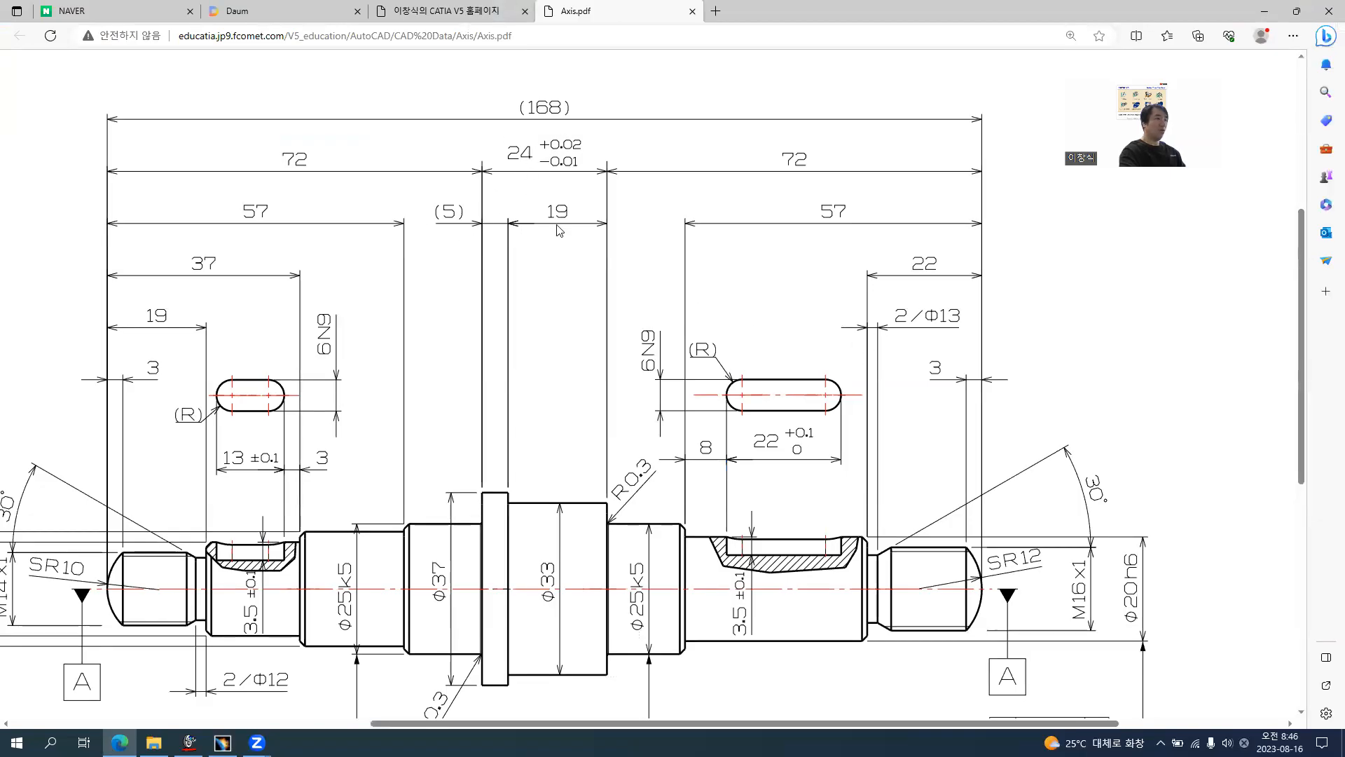
key("alt+Tab")
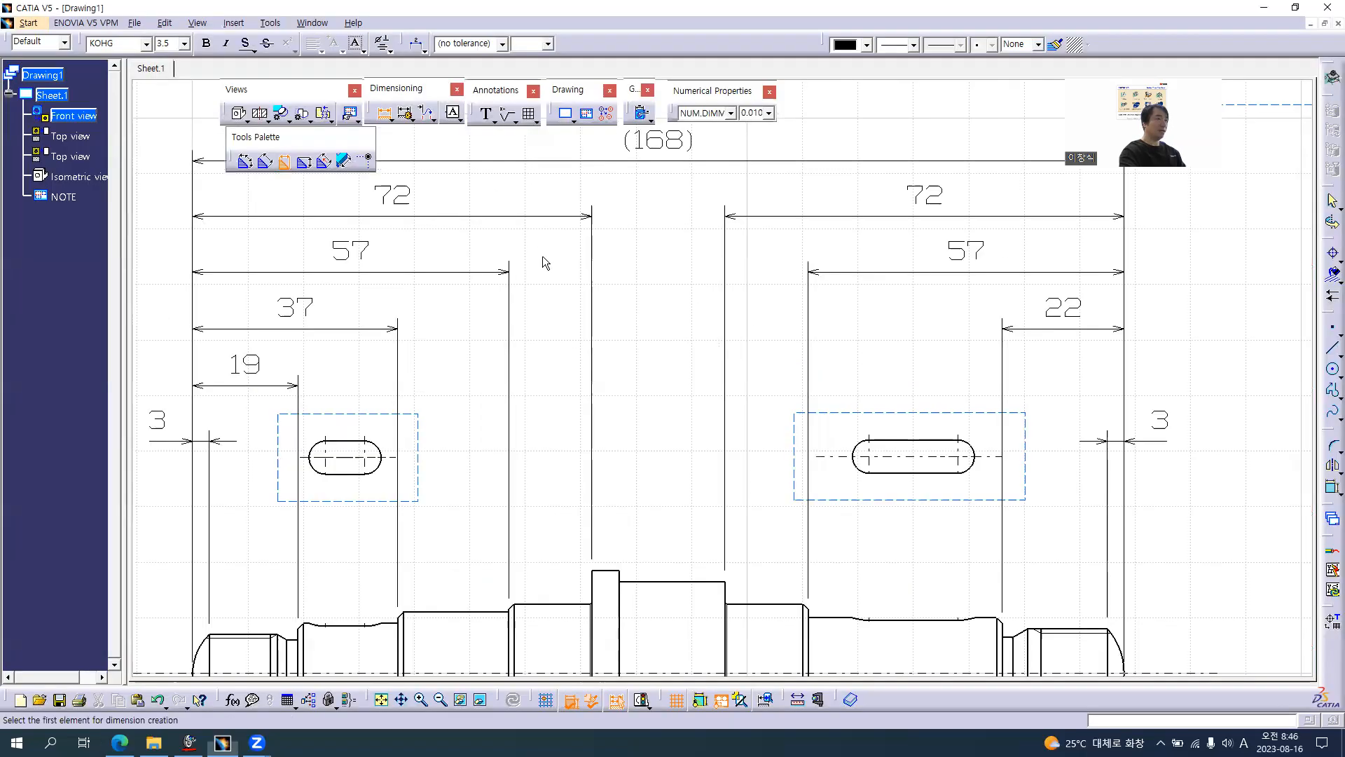
left_click(594, 588)
left_click(729, 597)
left_click(723, 218)
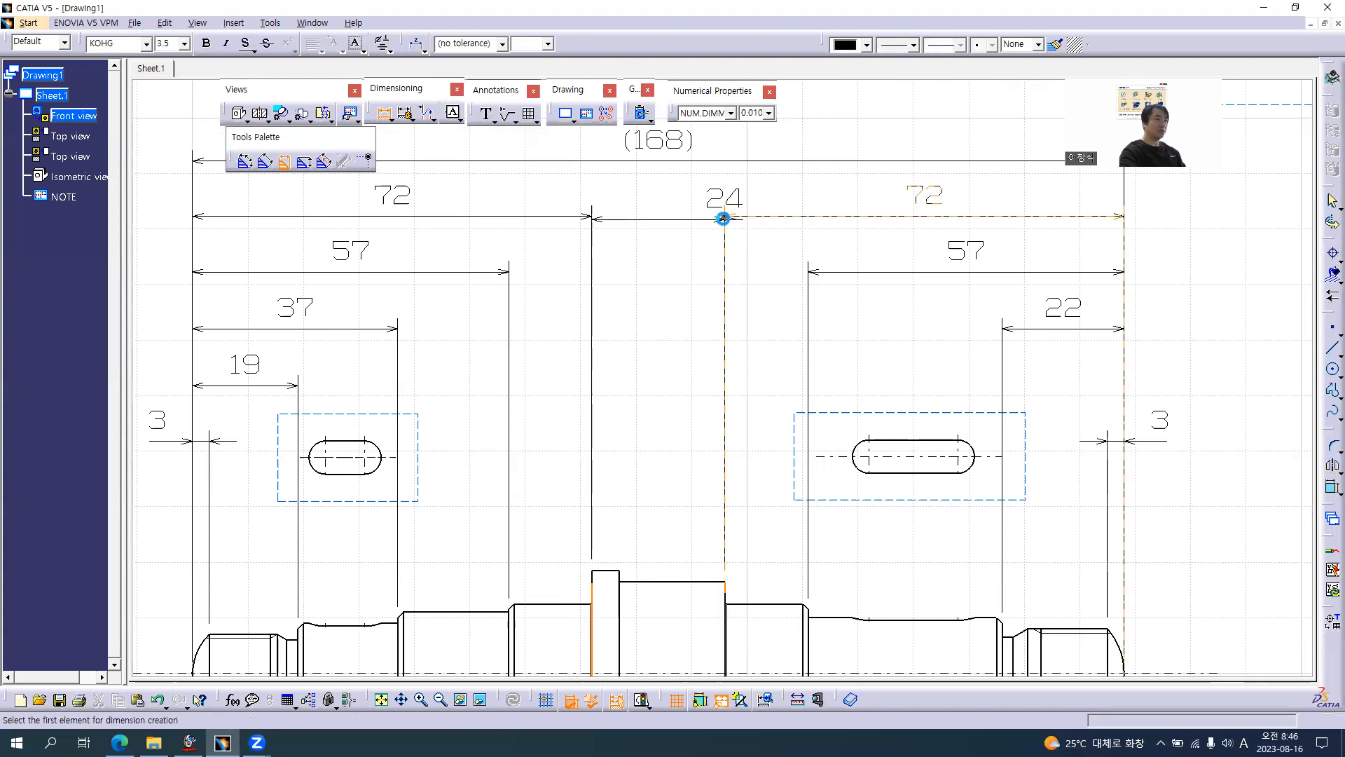
- Dimension the flange width and the adjoining collar width separately, both aligned with the 57 mm dimension row
left_click(620, 596)
left_click(598, 592)
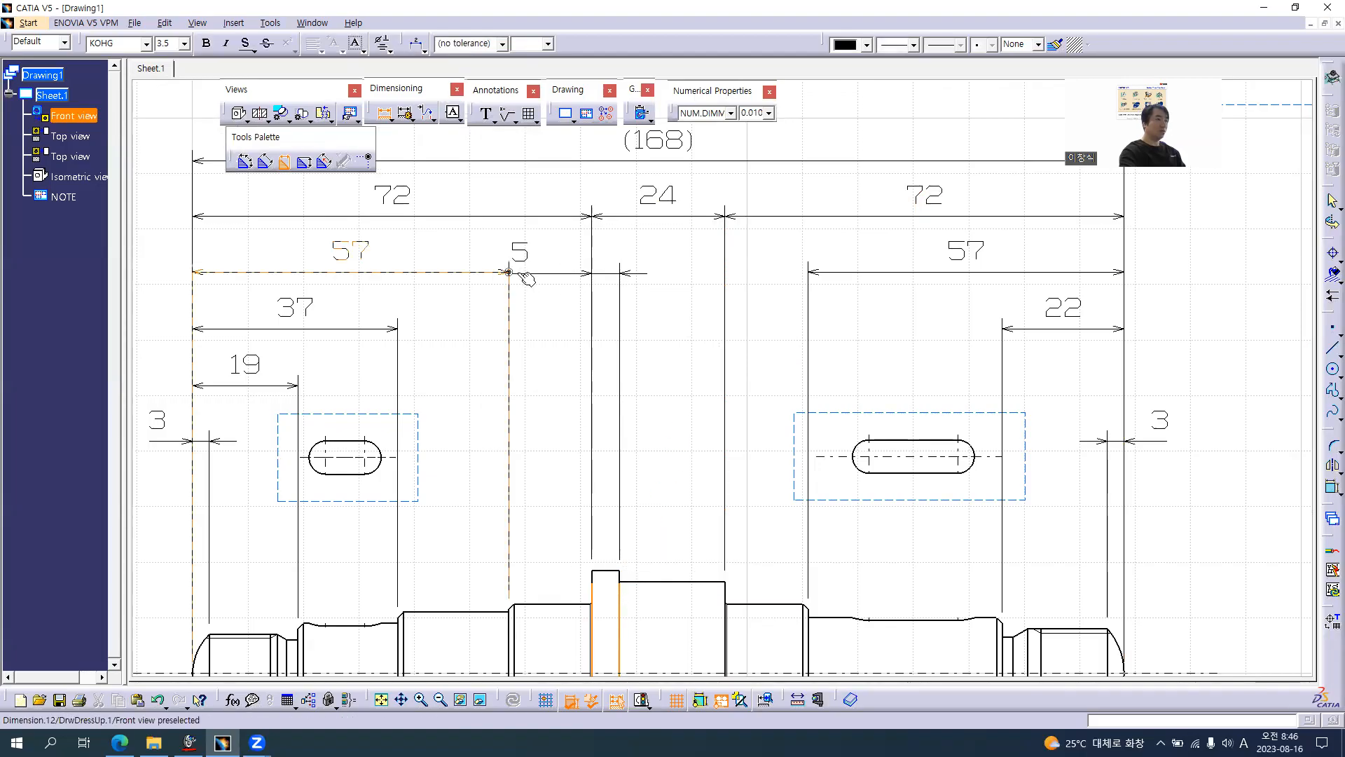
left_click(527, 274)
left_click(620, 599)
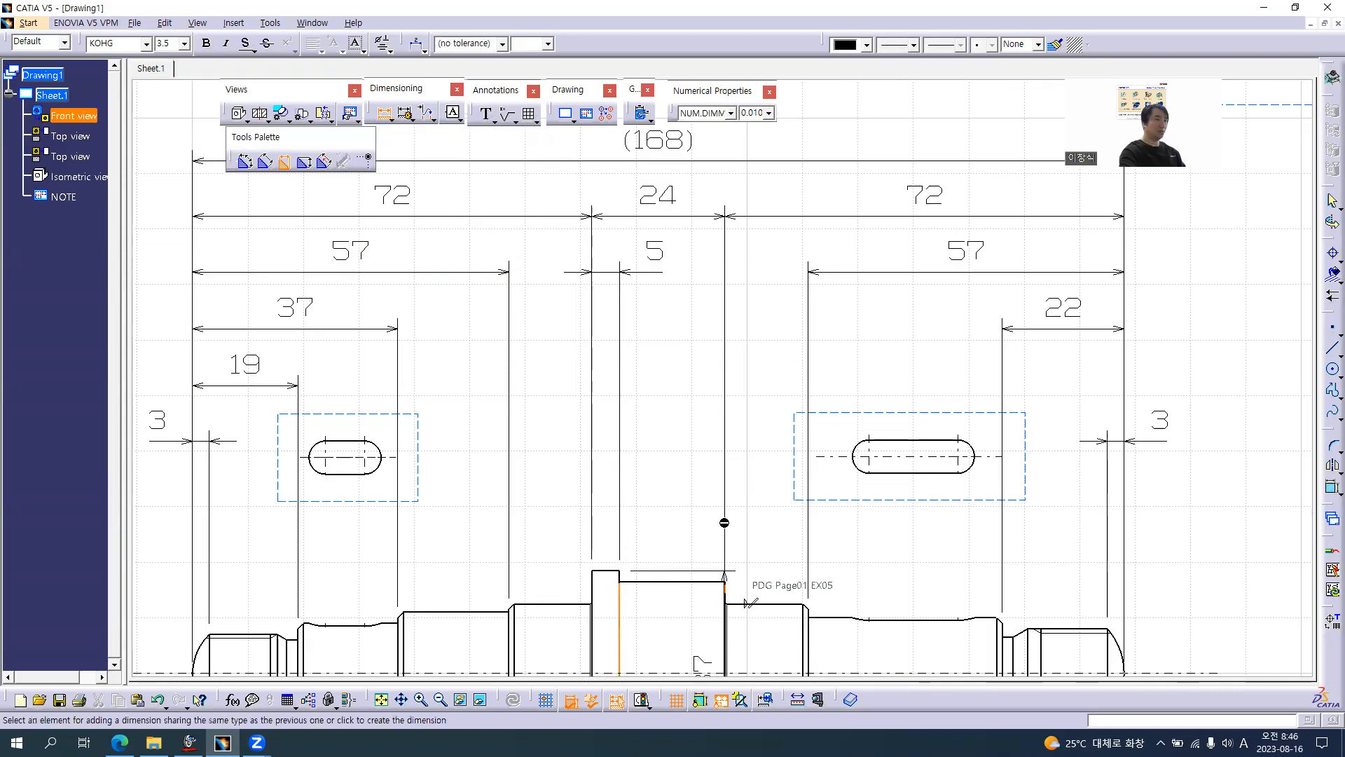
left_click(623, 270)
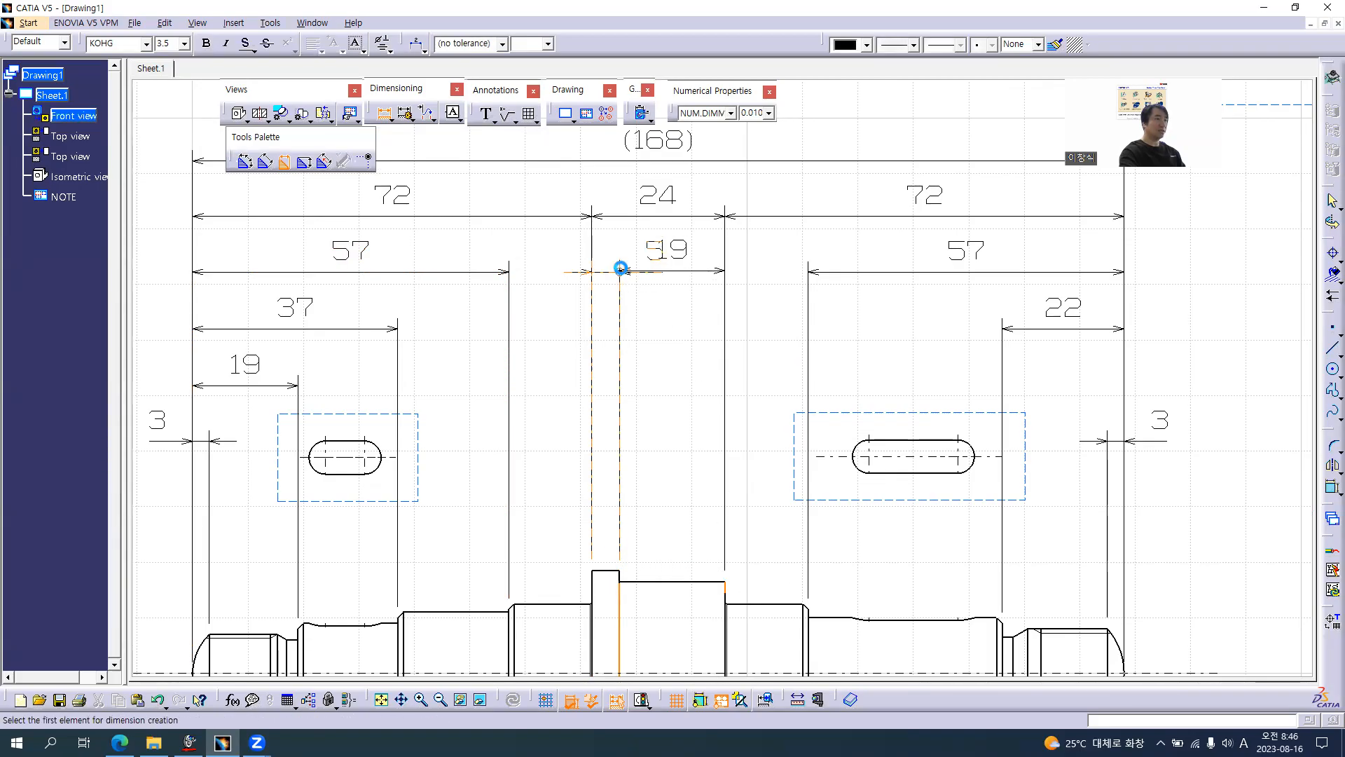
- Move the flange width's value to the left of its extension lines and enclose it in parentheses
left_click(383, 113)
left_click(653, 250)
left_click_drag(654, 231, 601, 247)
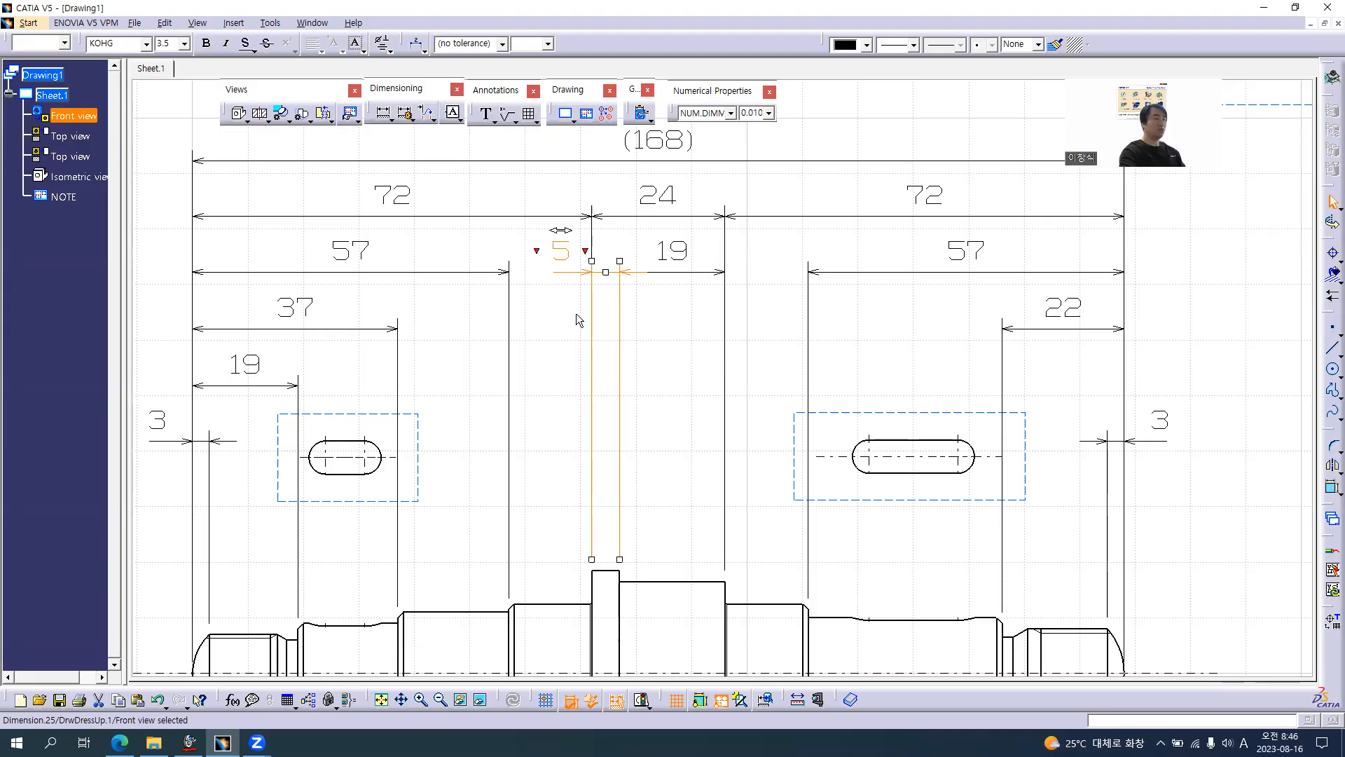
left_click(536, 252)
type("(")
key("Return")
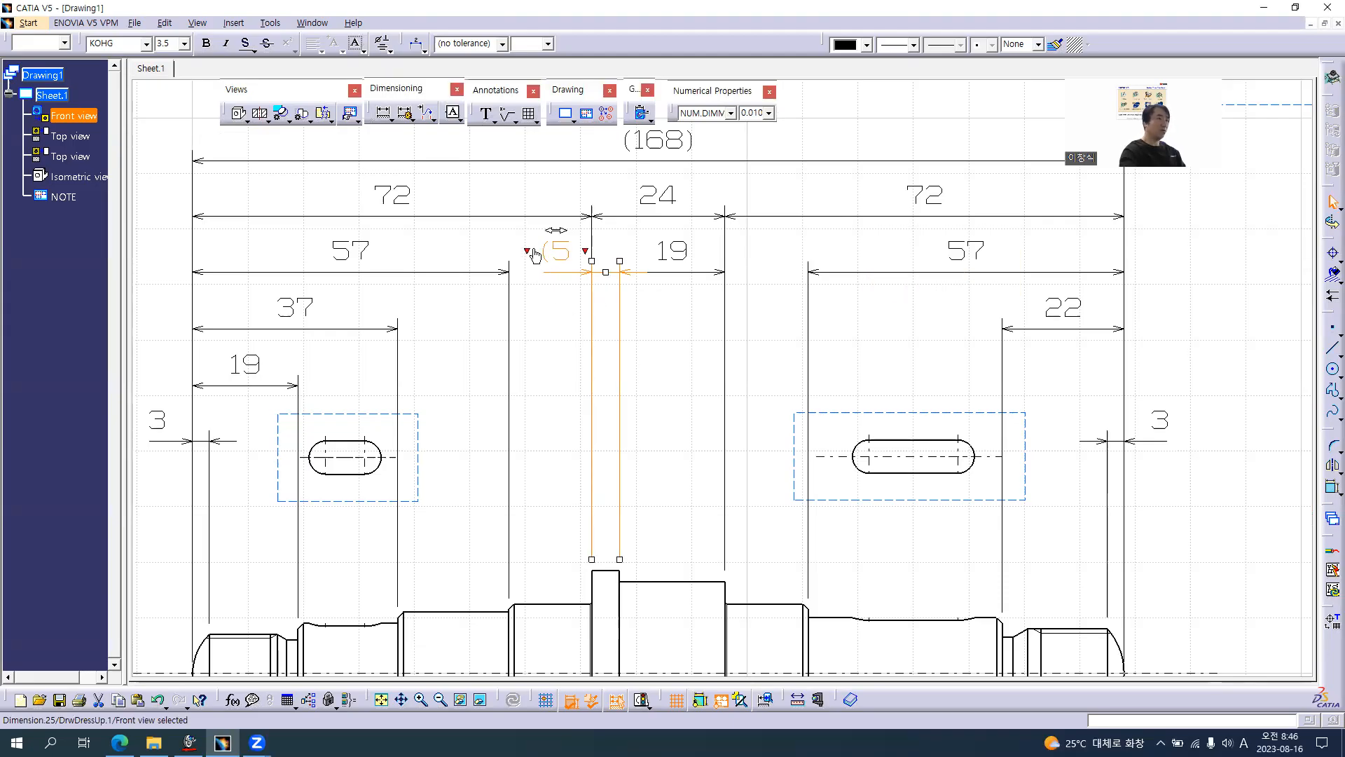
left_click(584, 252)
key("Return")
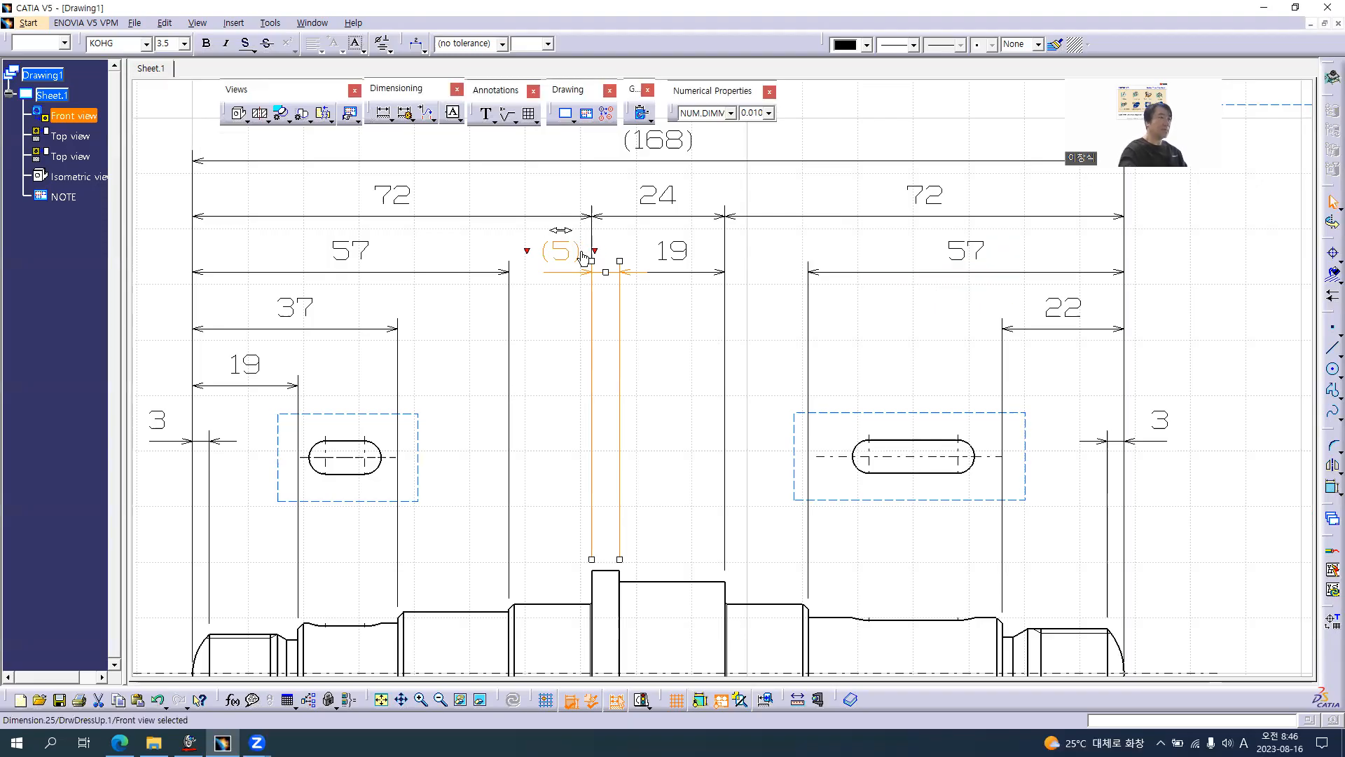
left_click(631, 376)
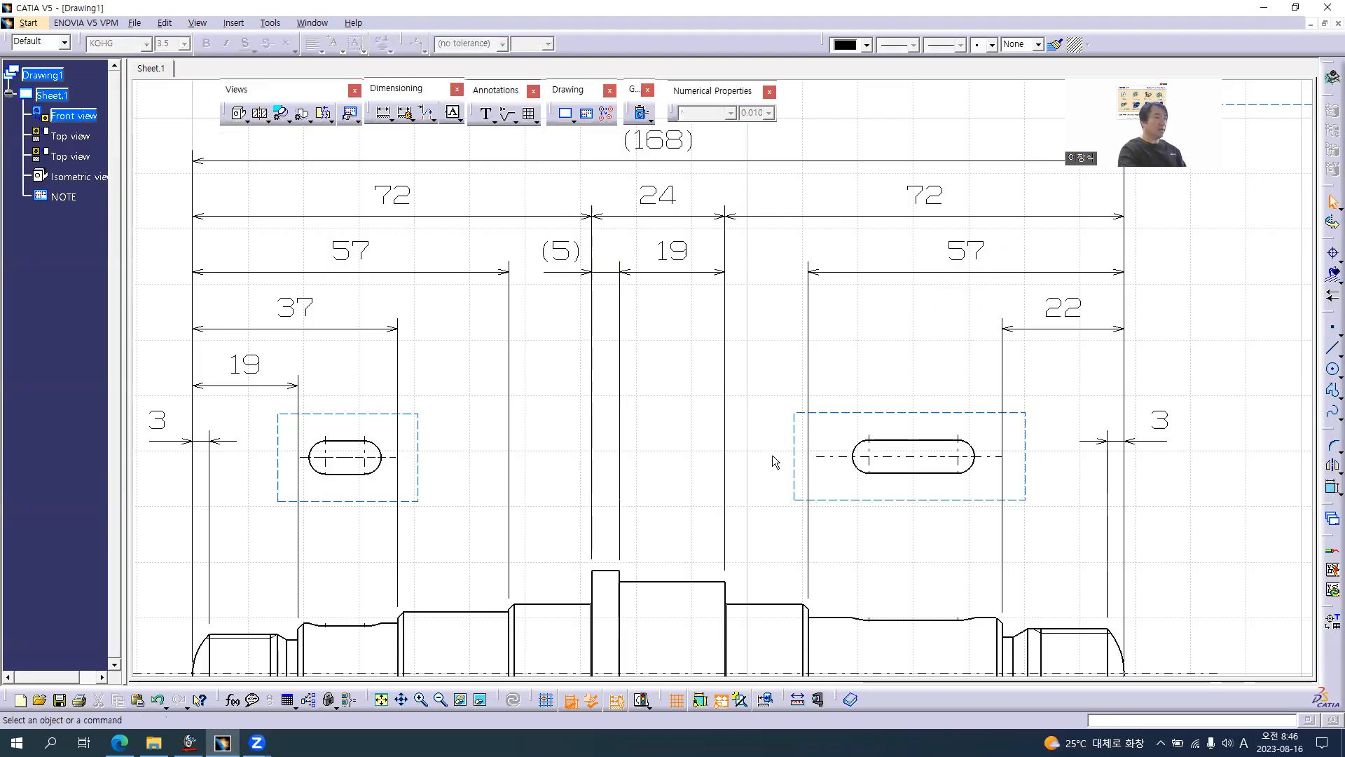
- Check the left keyway's dimensions in the reference PDF and activate the left keyway's top view in the CATIA drawing
key("alt+Tab")
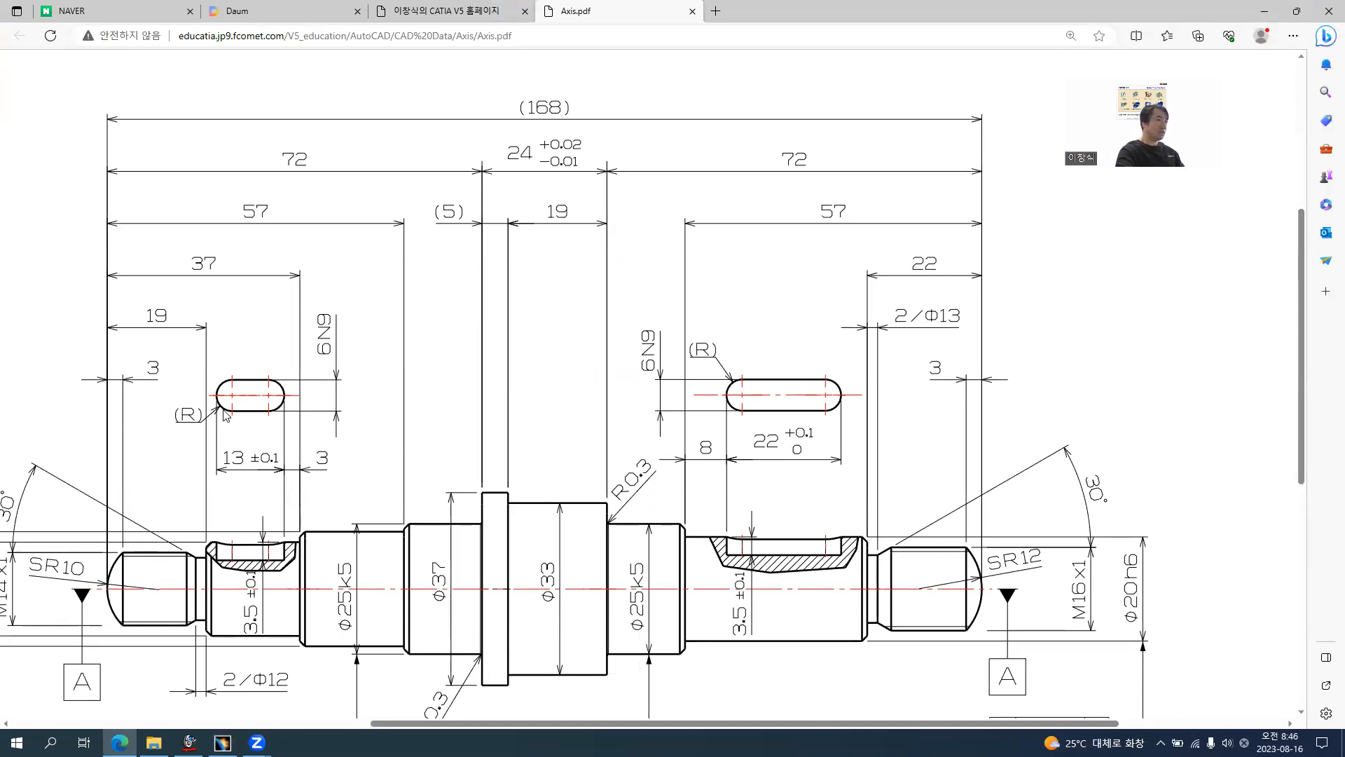
scroll(210, 415, "up", 3, "ctrl")
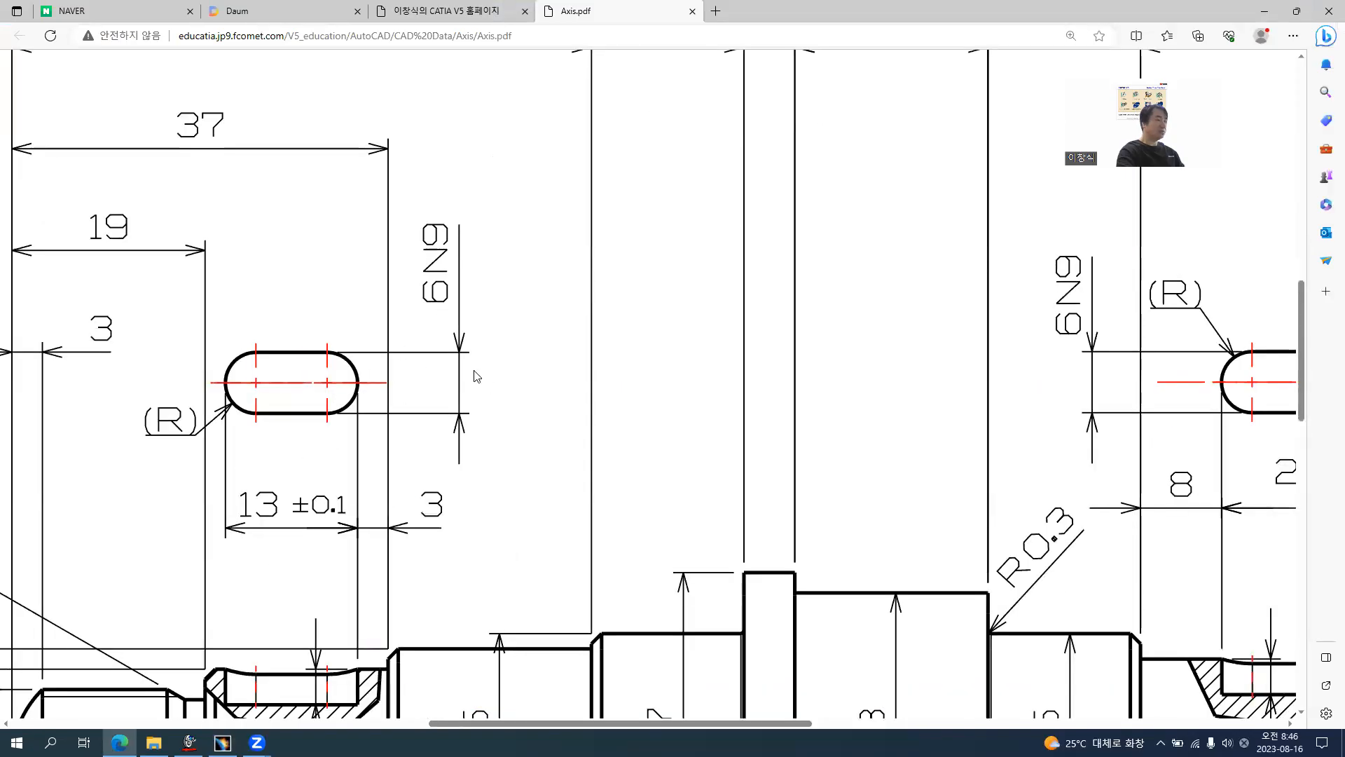
left_click_drag(531, 723, 459, 721)
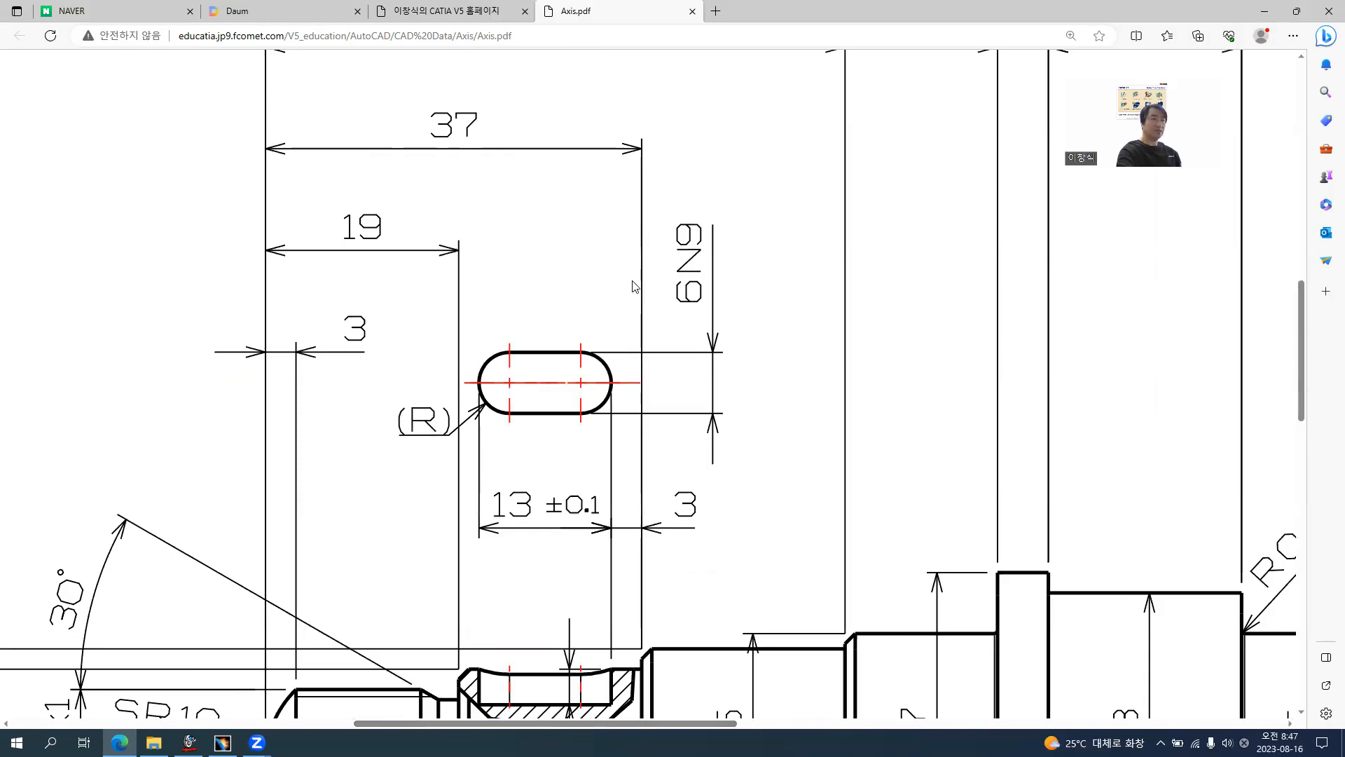
key("alt+Tab")
mouse_move(362, 450)
middle_mouse_down()
mouse_move(889, 413)
mouse_move(918, 382)
middle_mouse_up()
left_click(889, 413)
left_click(919, 381)
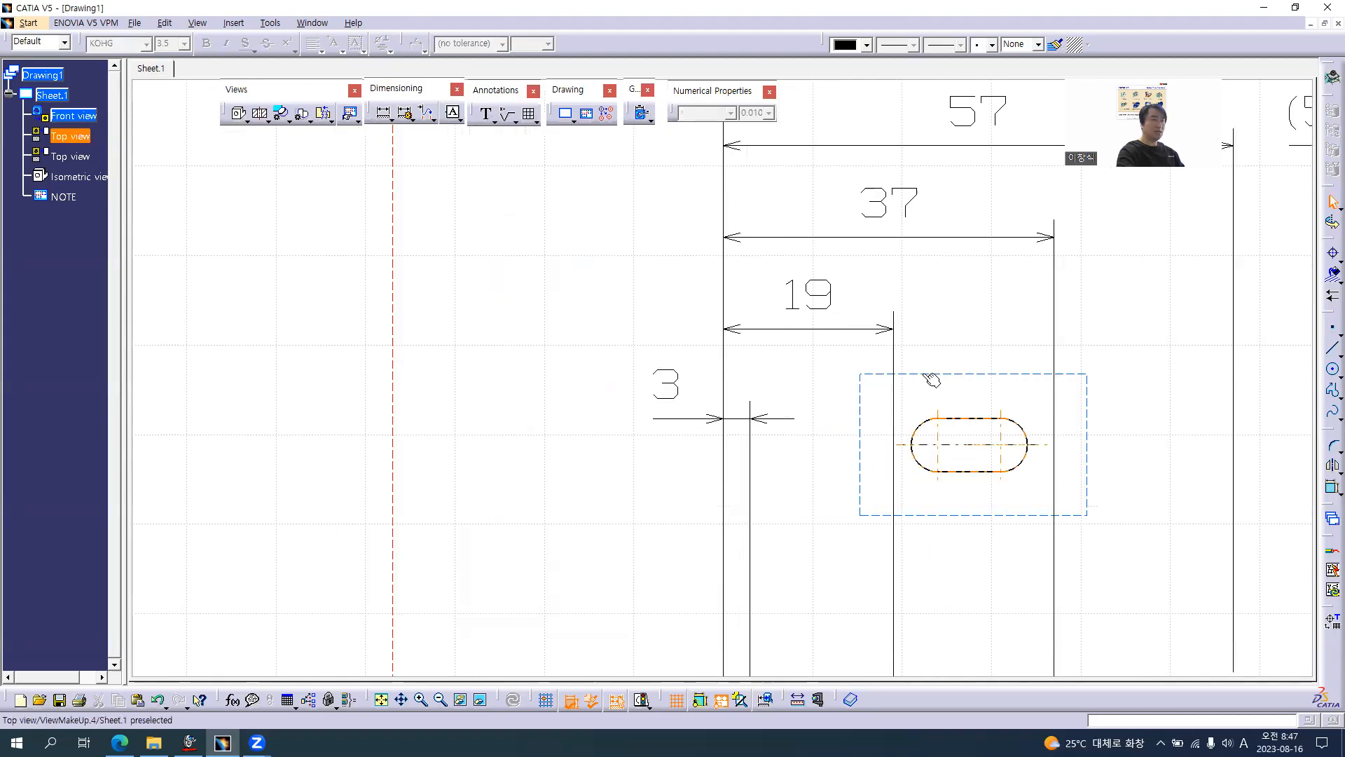
left_click(938, 339)
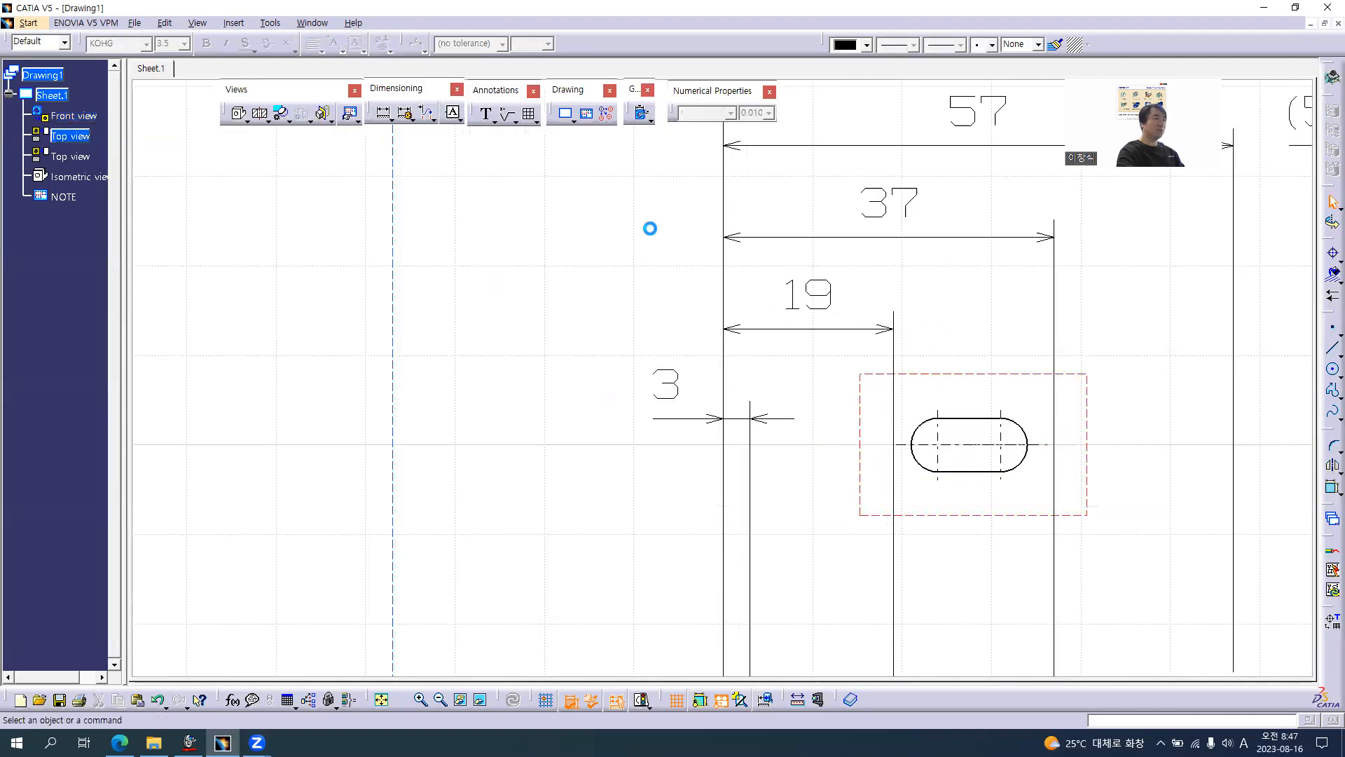
- Add a radius dimension to the left keyway's left arc, with a bent leader below left as in the reference PDF
left_click(384, 114)
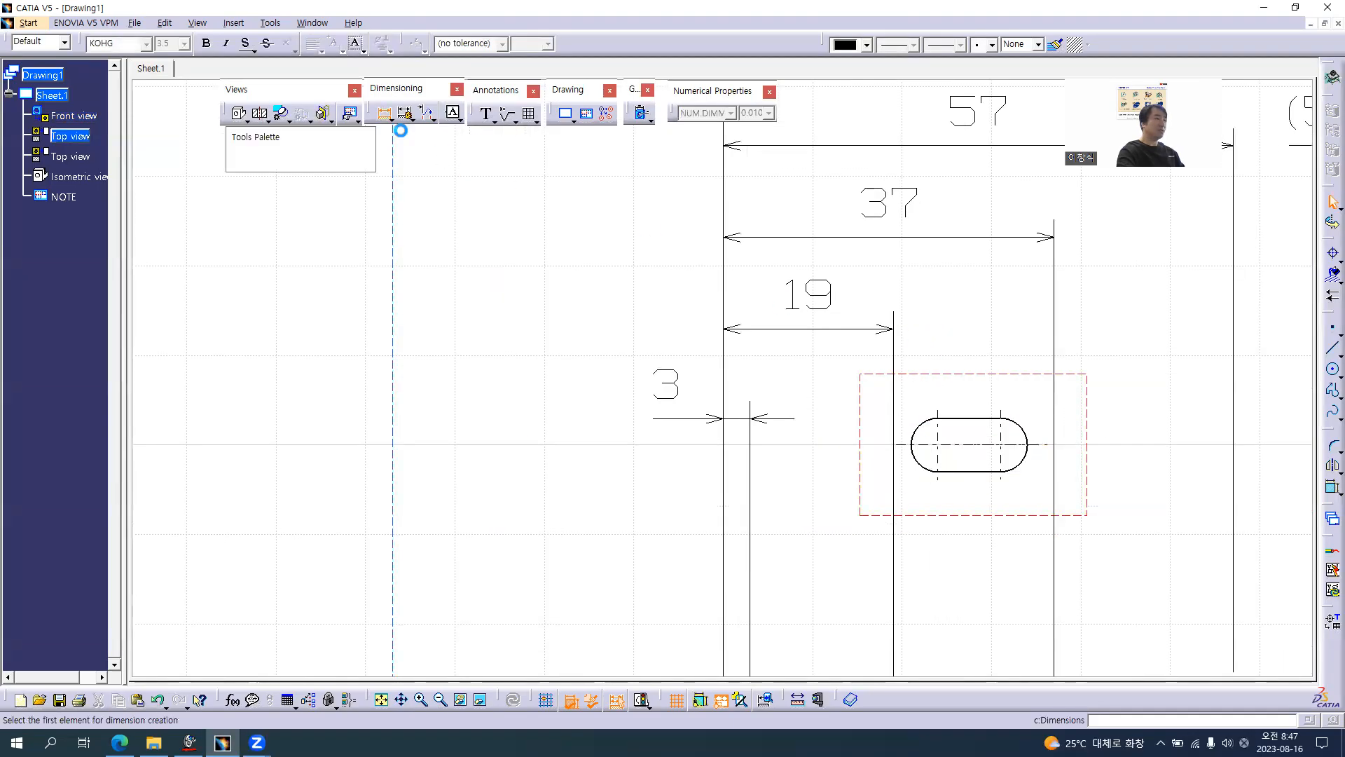
mouse_move(756, 423)
middle_mouse_down()
mouse_move(492, 354)
mouse_move(485, 298)
middle_mouse_up()
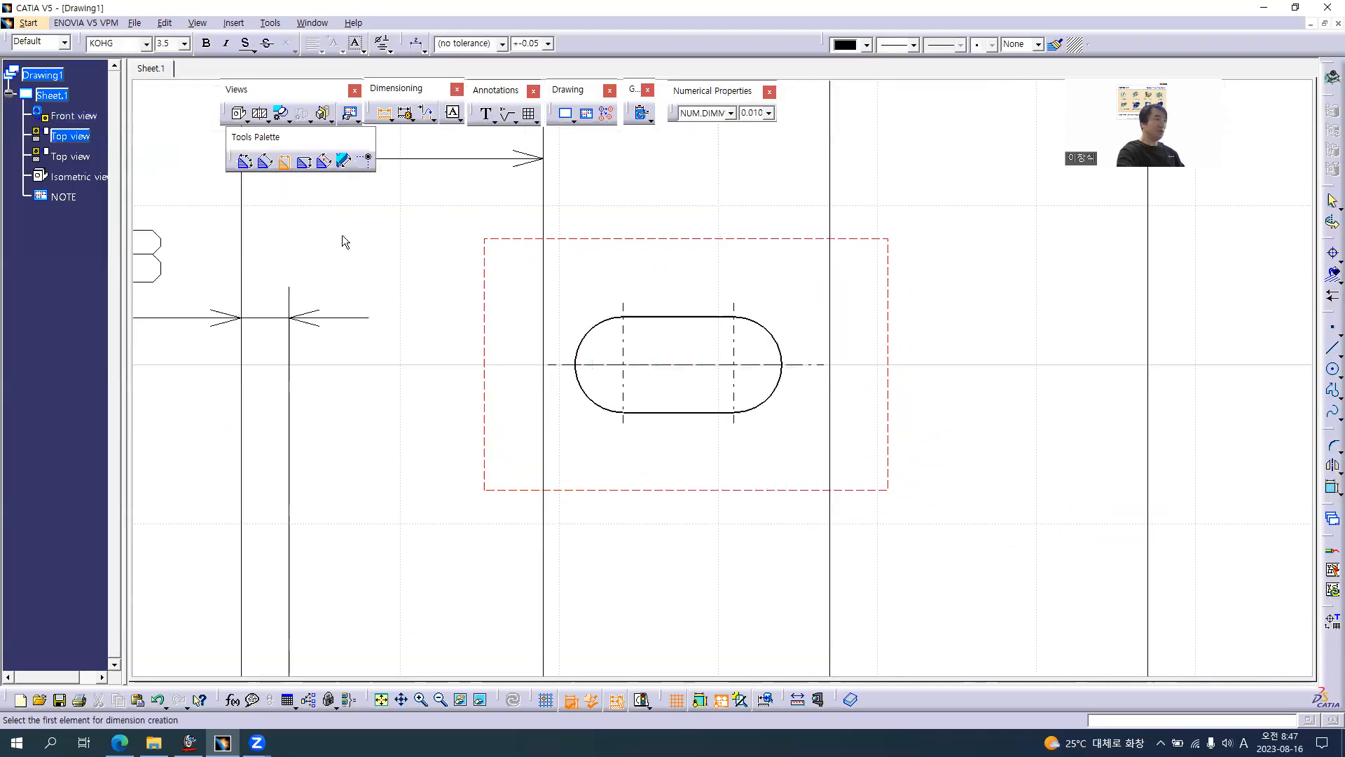
left_click(266, 162)
left_click(607, 405)
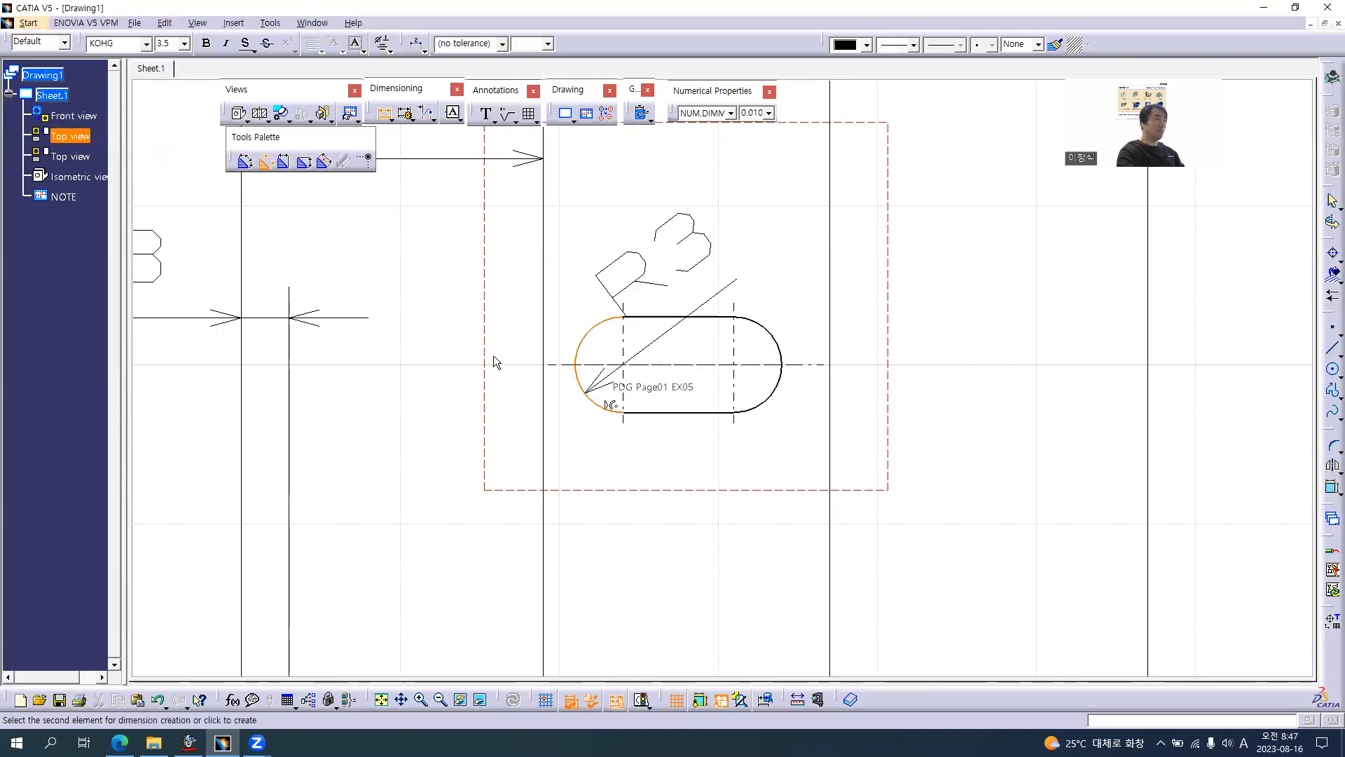
key("alt+Tab")
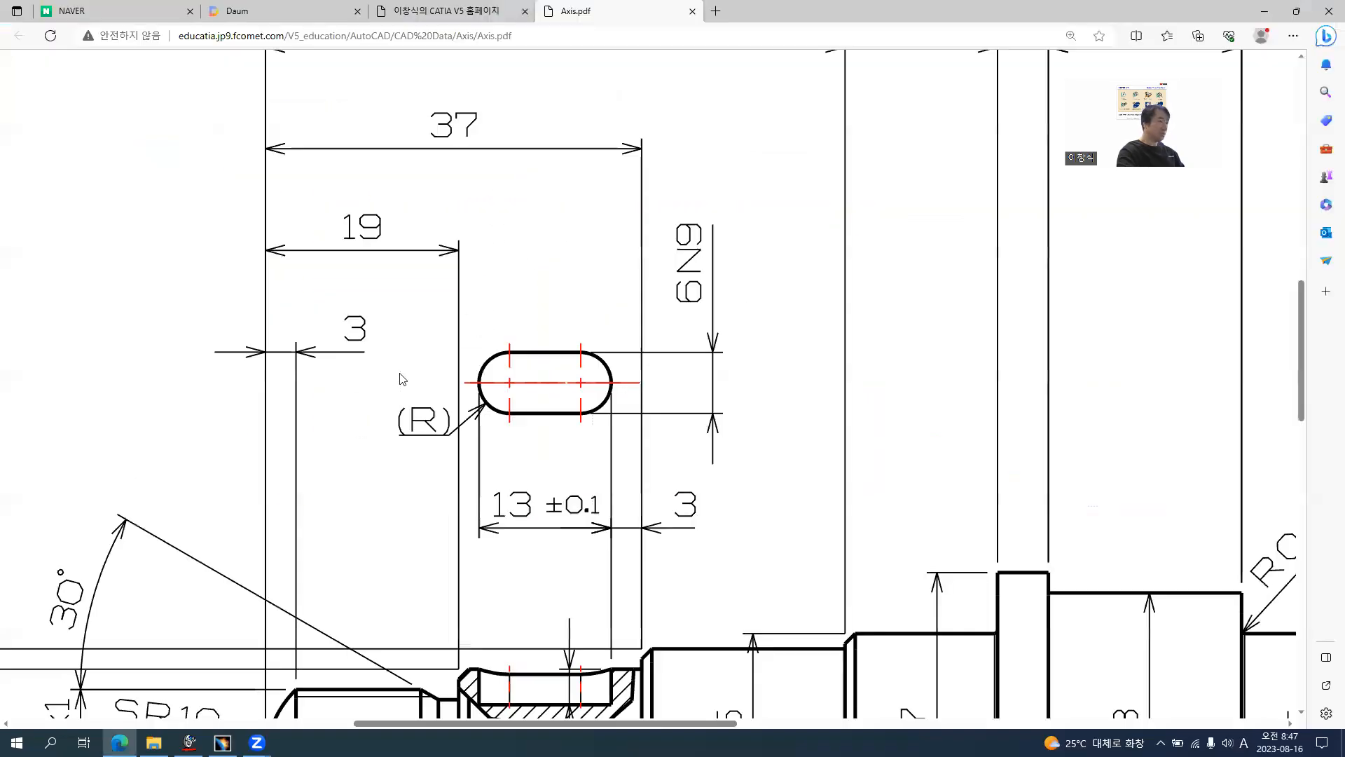
key("alt+Tab")
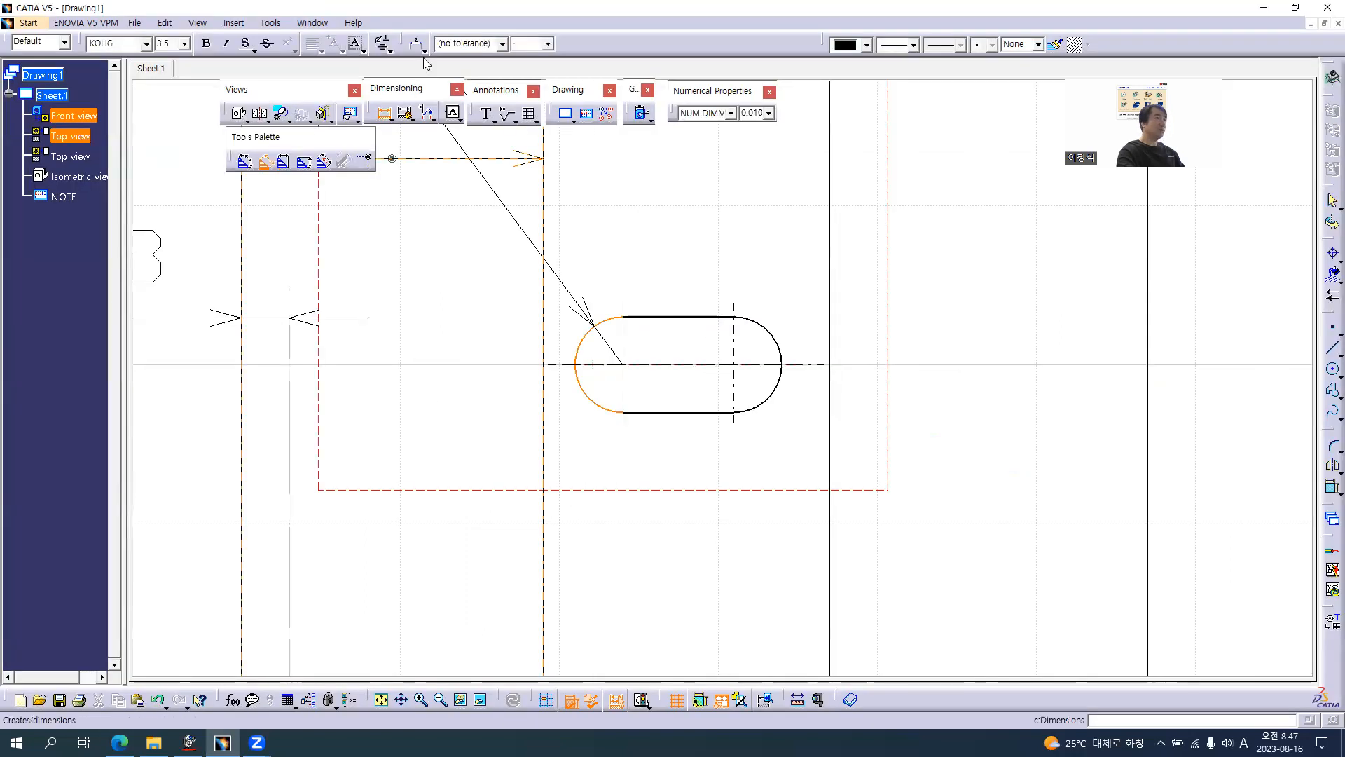
left_click(424, 50)
left_click(437, 84)
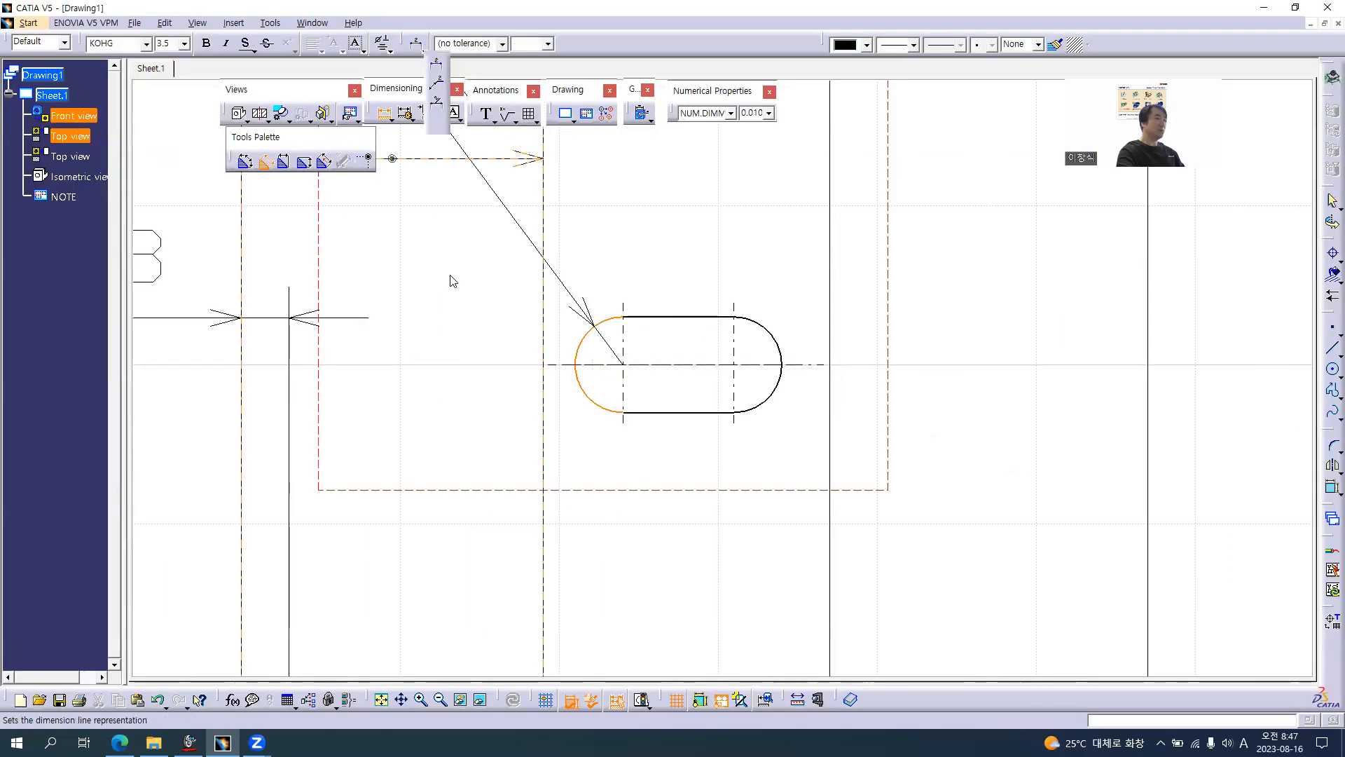
left_click(536, 436)
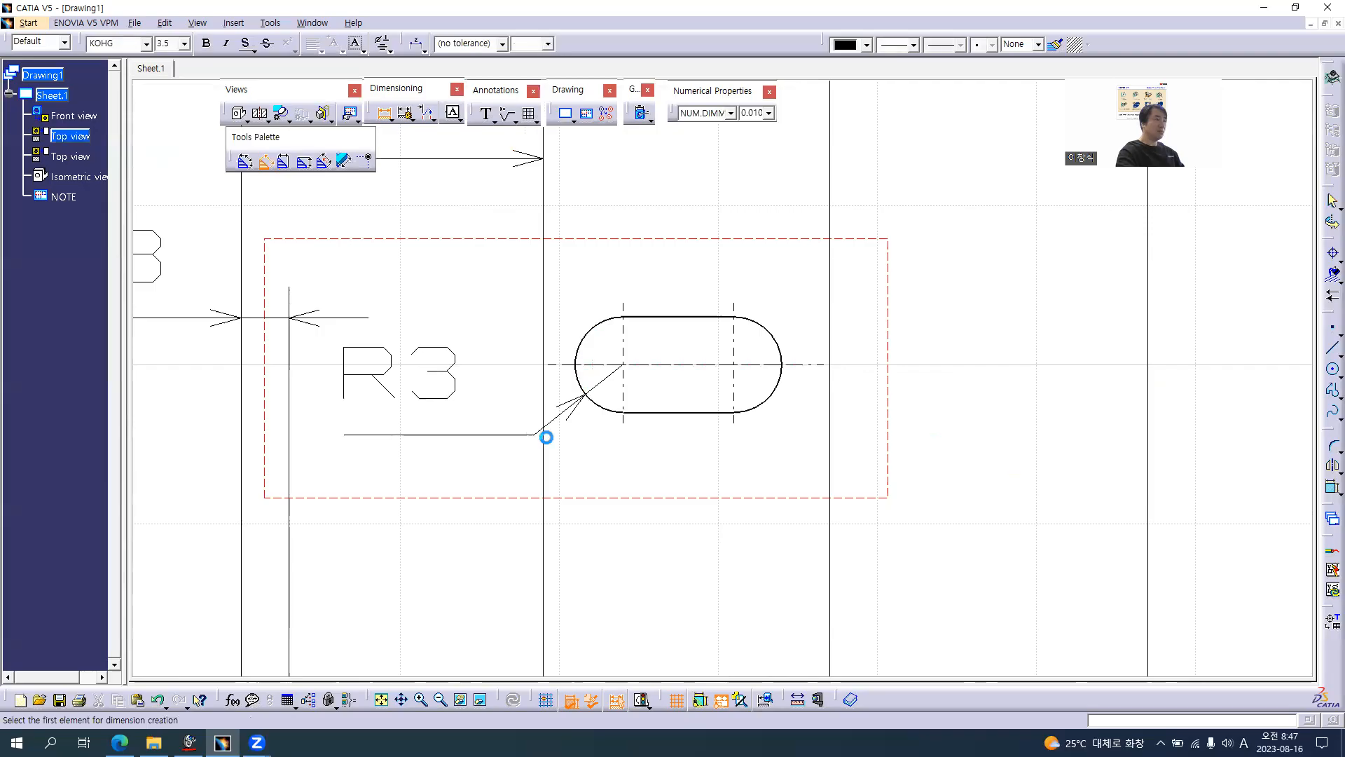
- Create a dimension between the left keyway's two end arcs and set its first extension line to Anchor 4
key("alt+Tab")
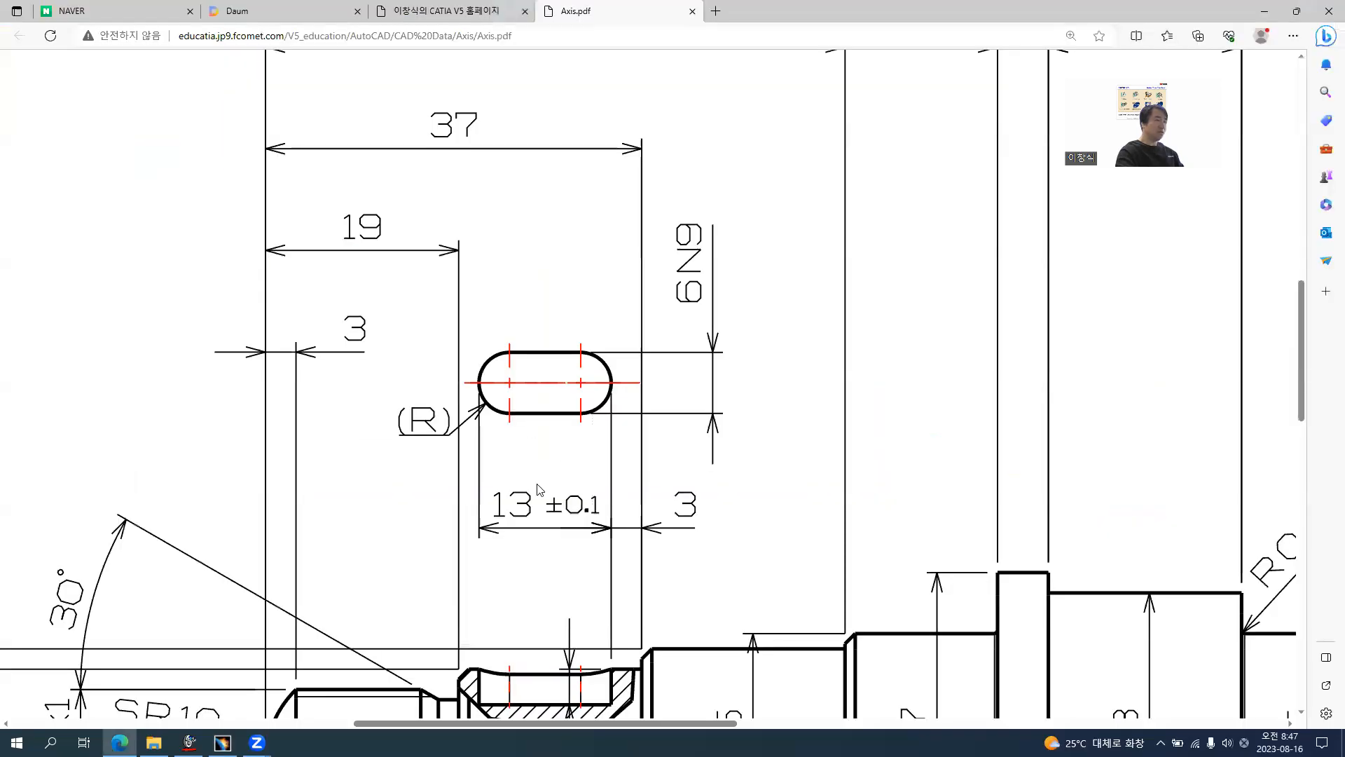
key("alt+Tab")
left_click(596, 363)
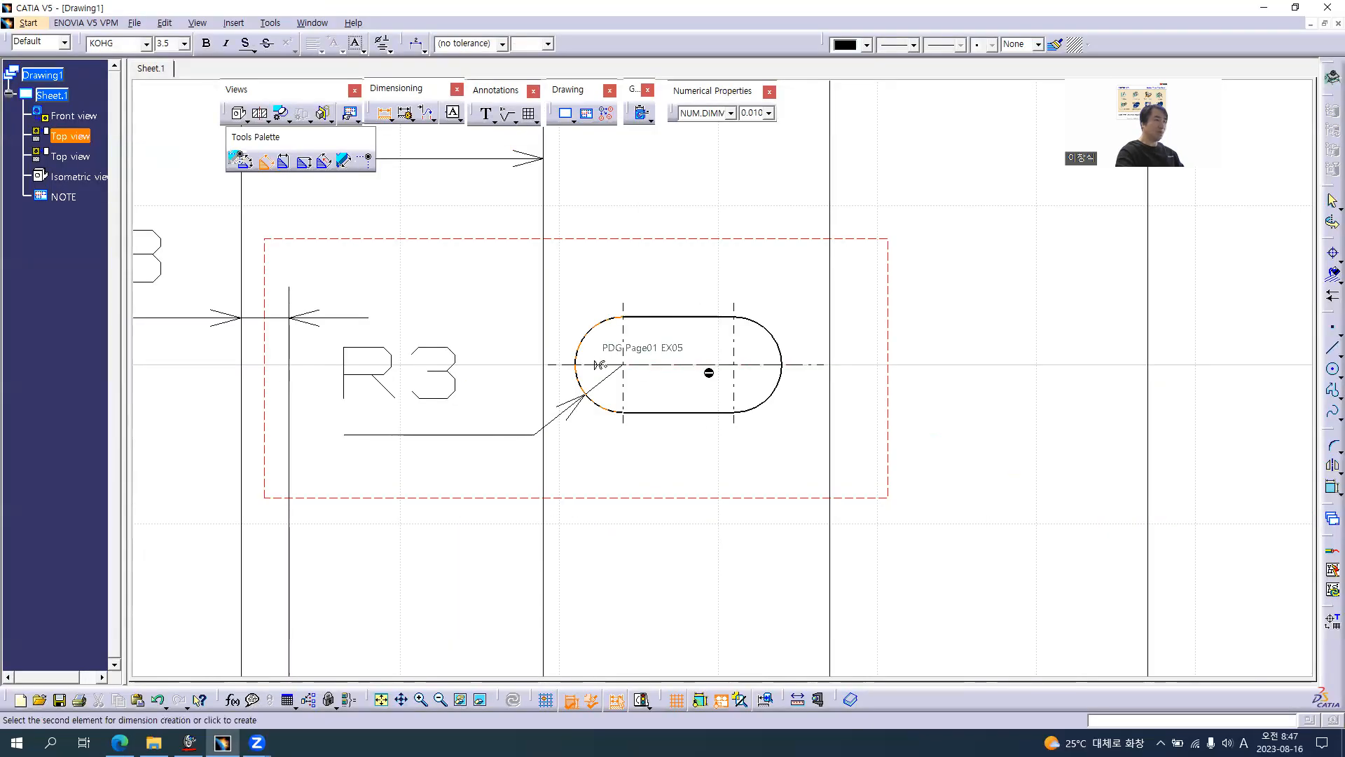
left_click(789, 362)
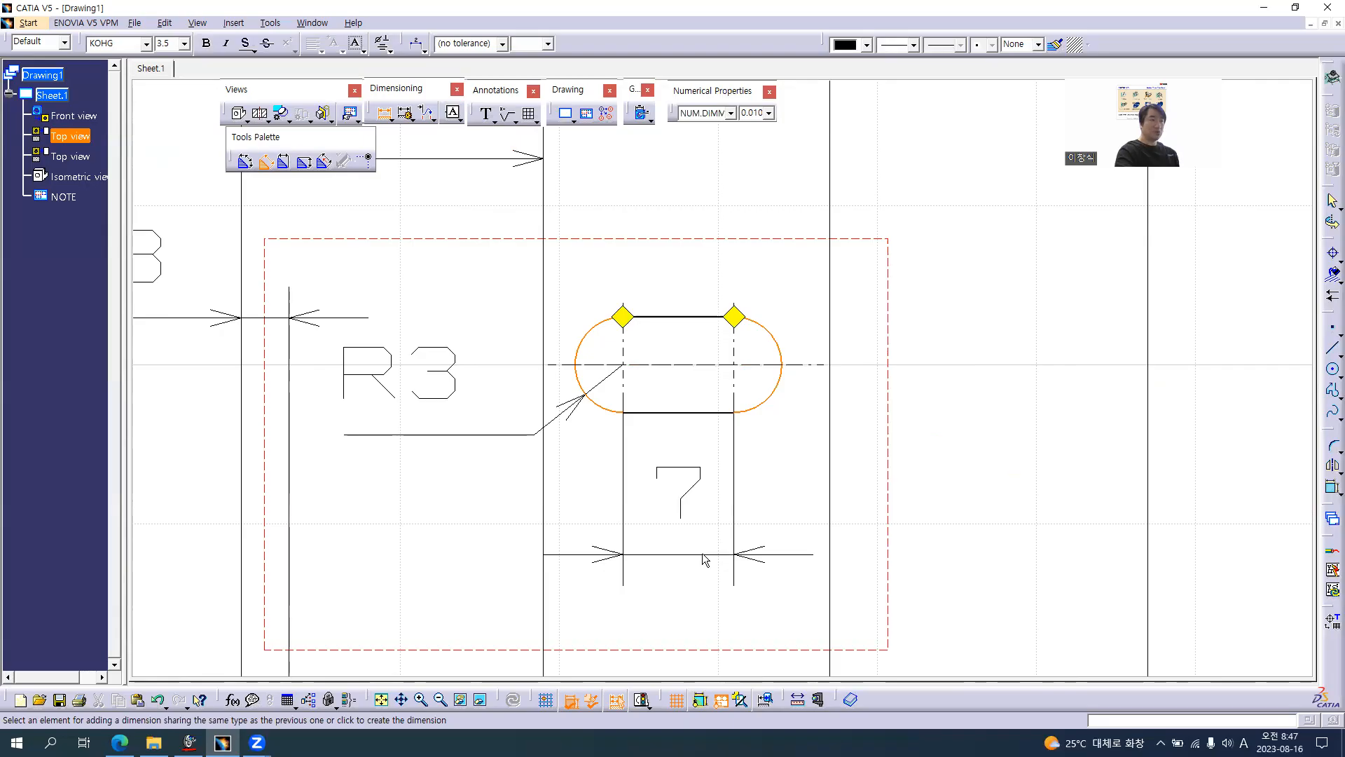
right_click(703, 555)
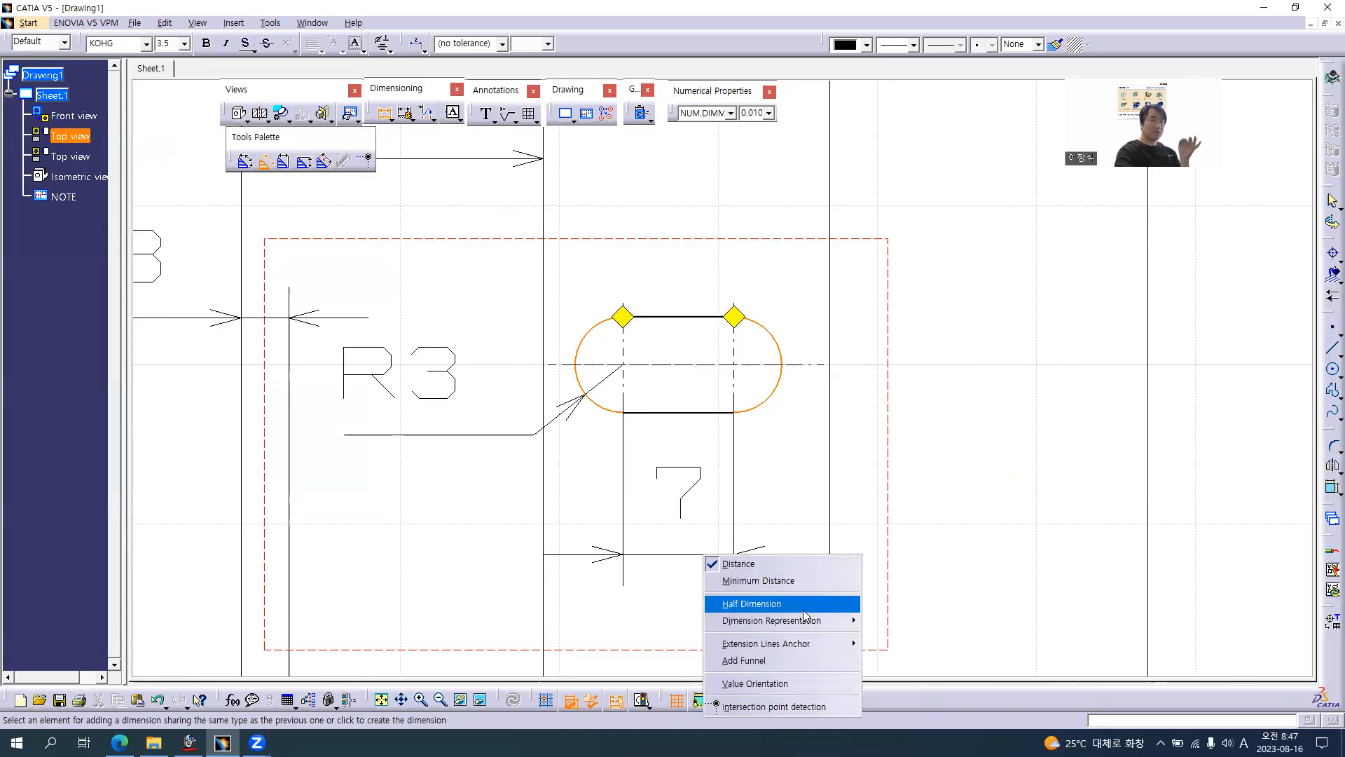
right_click(753, 210)
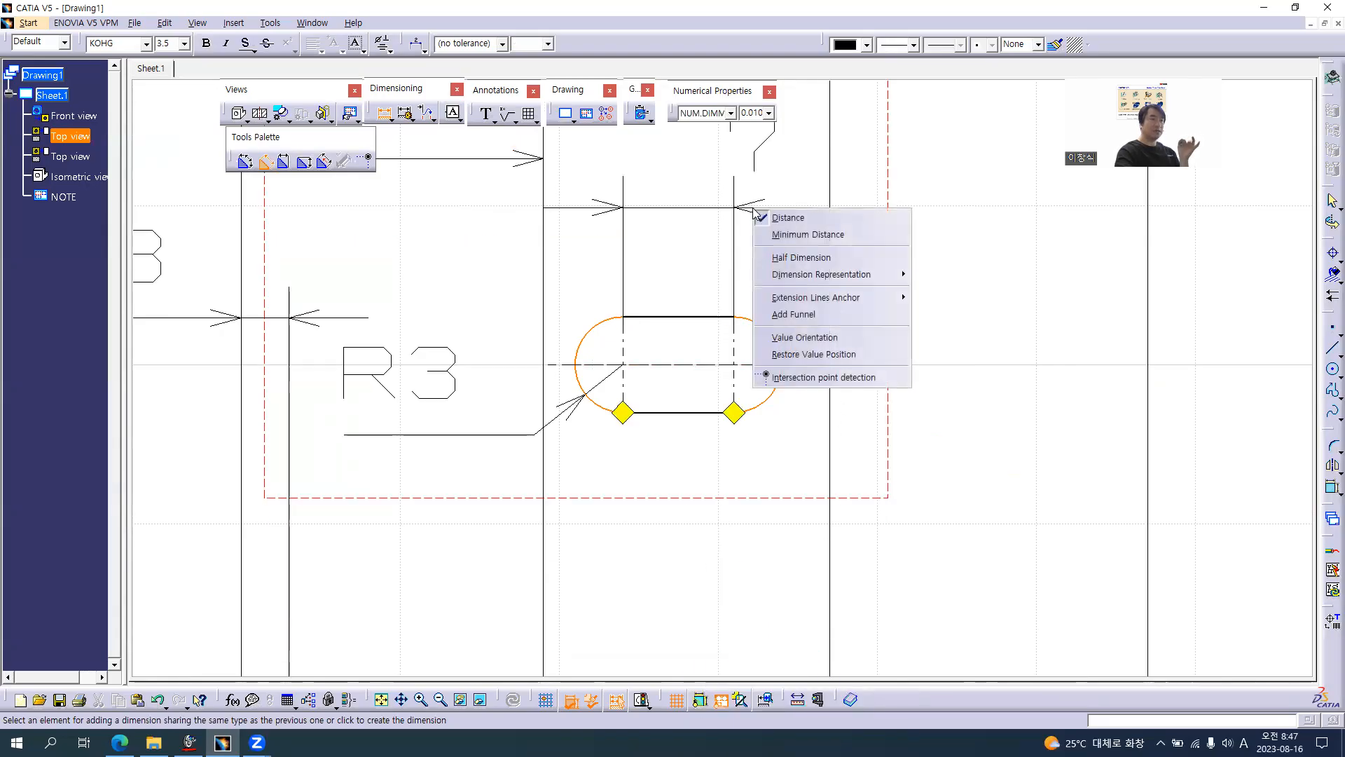
mouse_move(890, 298)
mouse_move(945, 302)
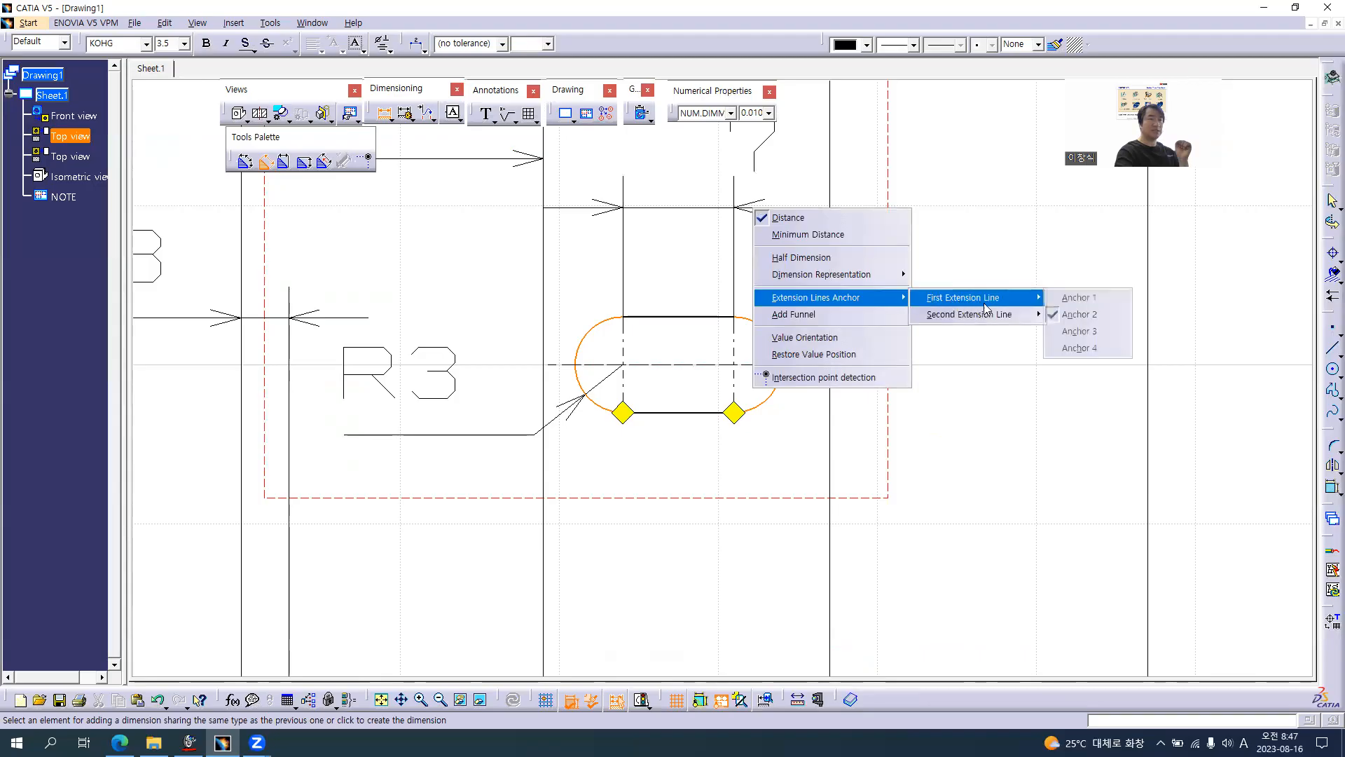
left_click(1077, 348)
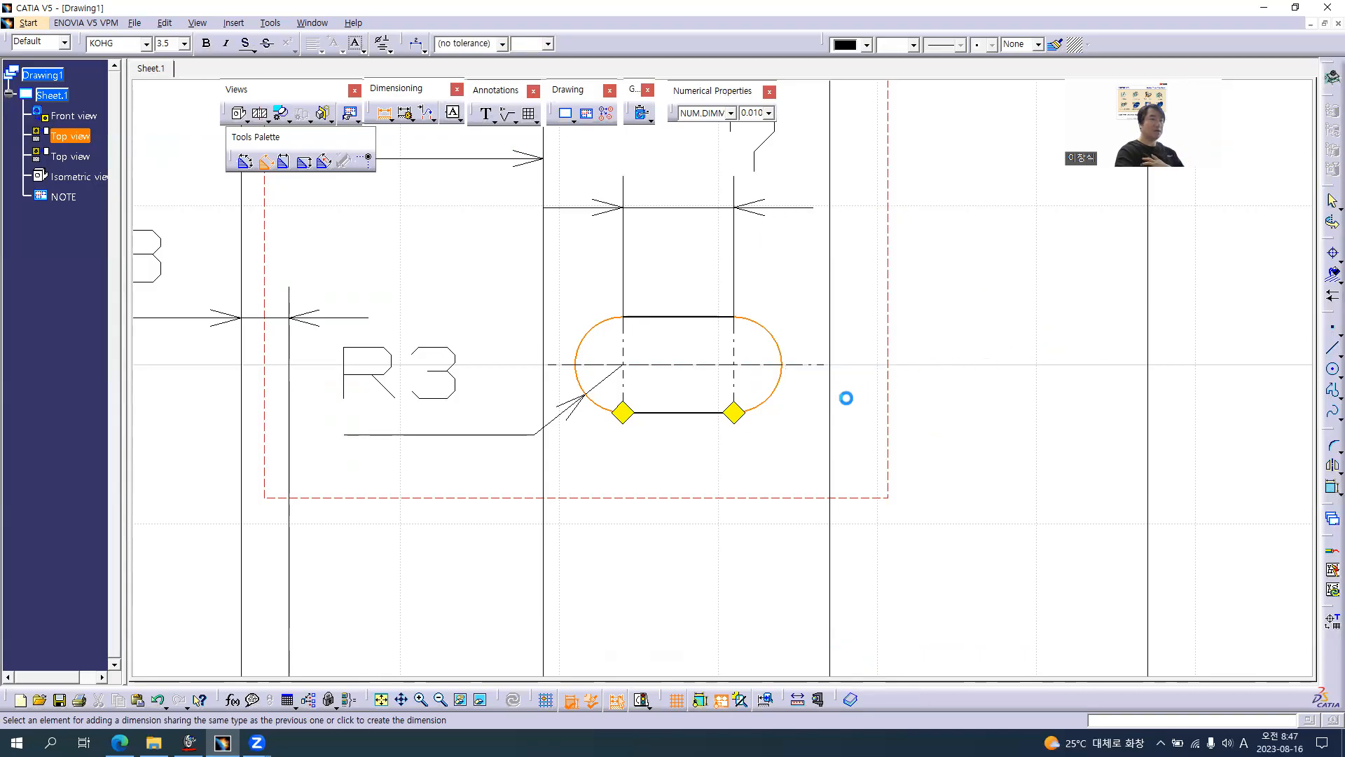
- Set the second extension line to Anchor 4 and place the keyway's overall length dimension below the slot
right_click(880, 297)
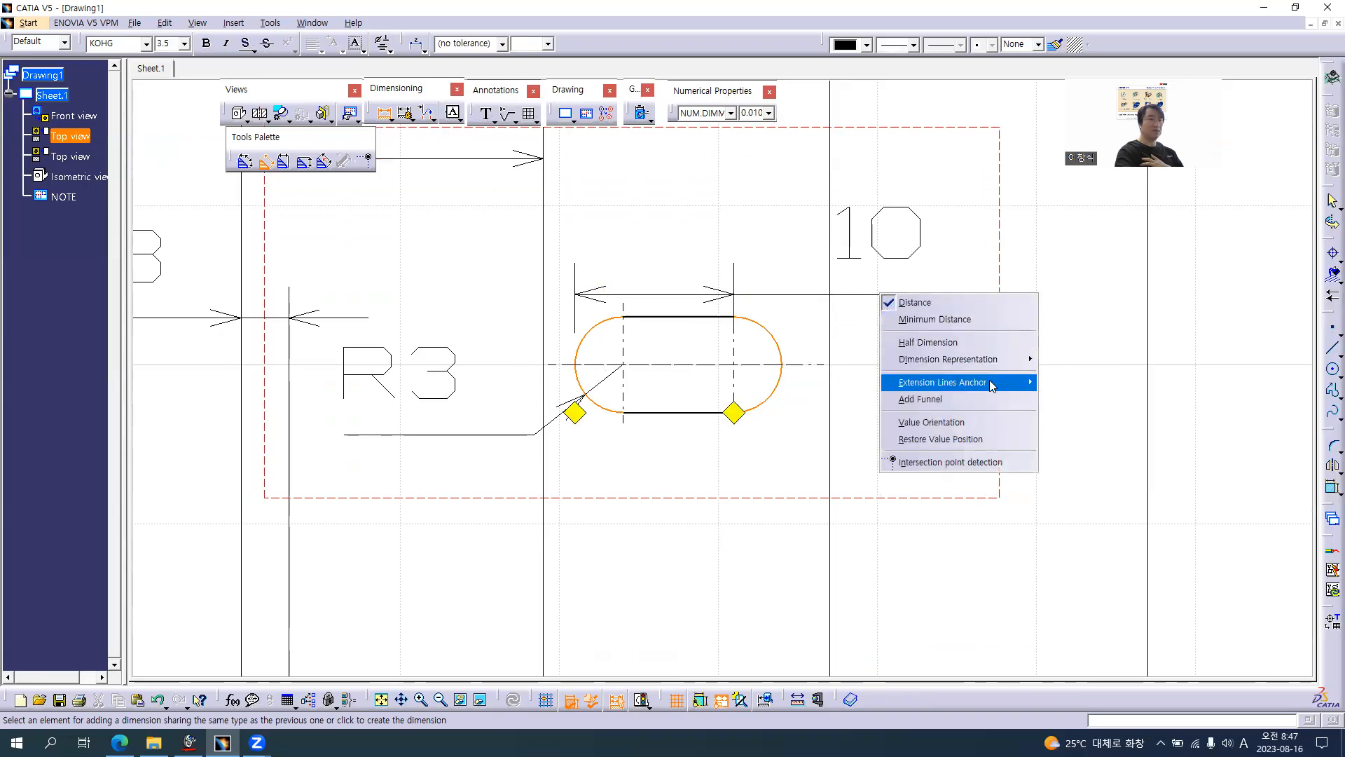
mouse_move(991, 384)
mouse_move(1110, 407)
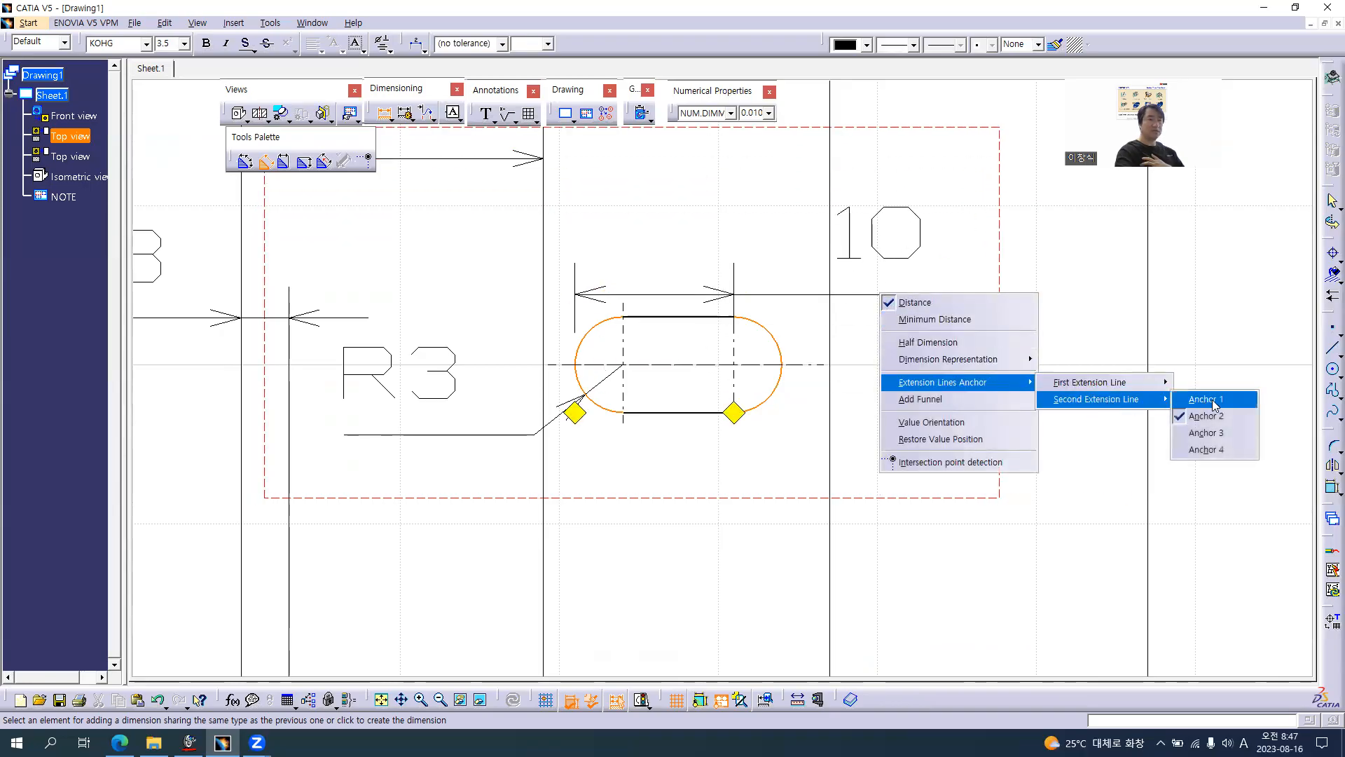
left_click(1206, 449)
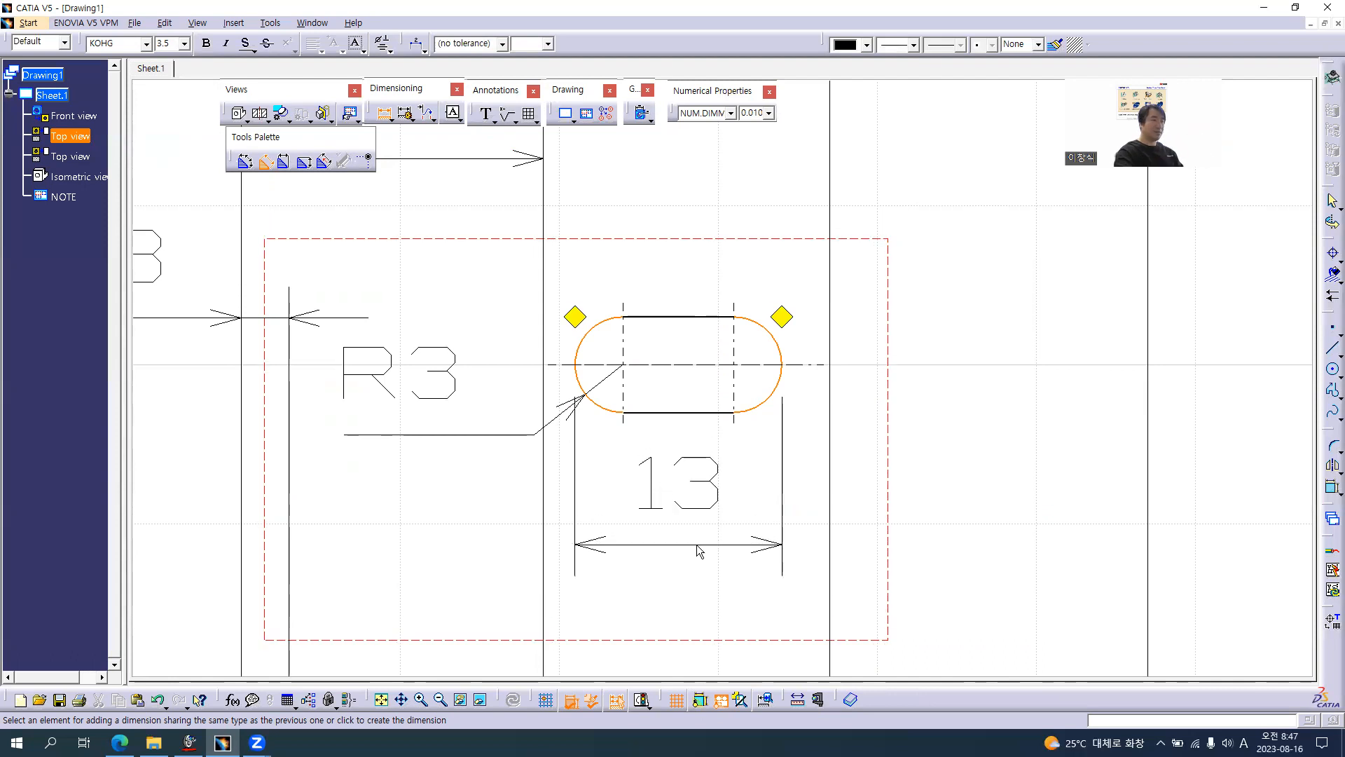
left_click(698, 552)
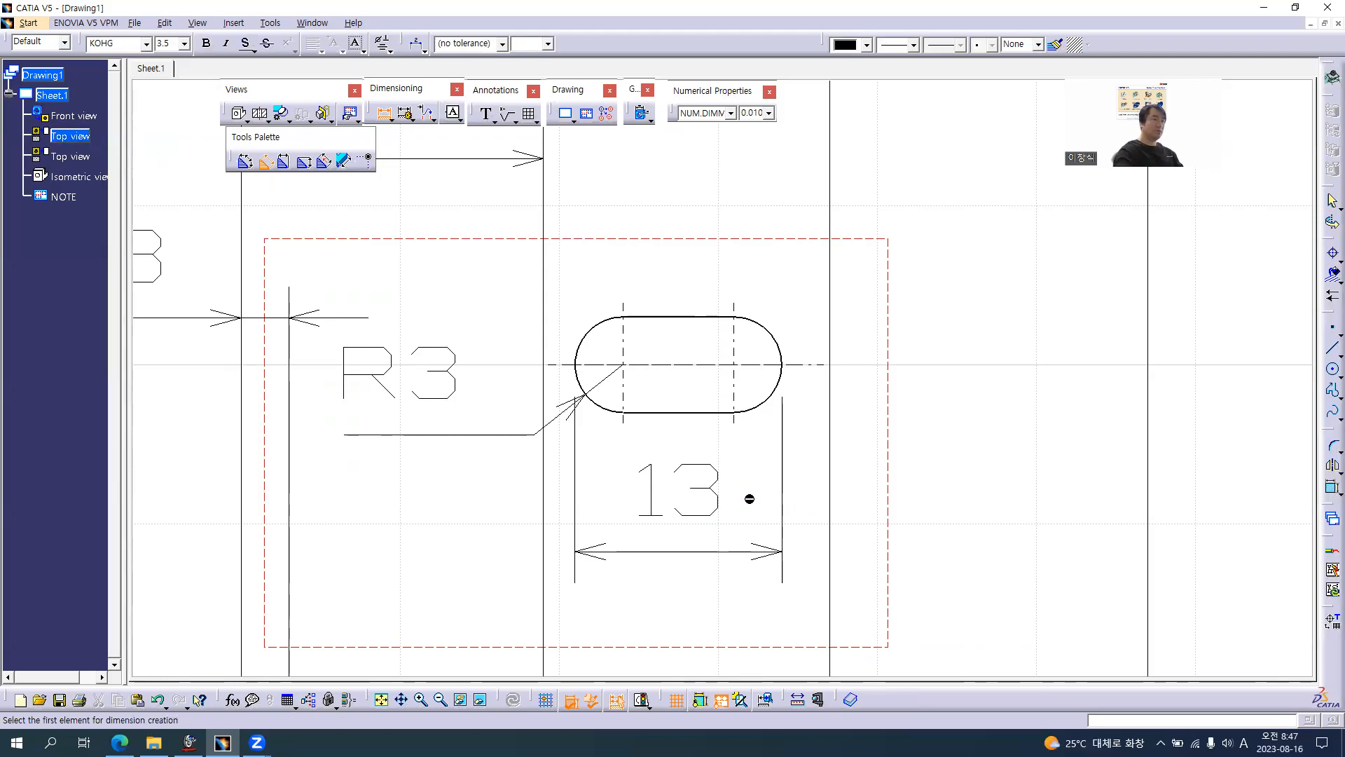
- Dimension the left keyway's width between its two straight edges, placed to the right of the slot
left_click(700, 413)
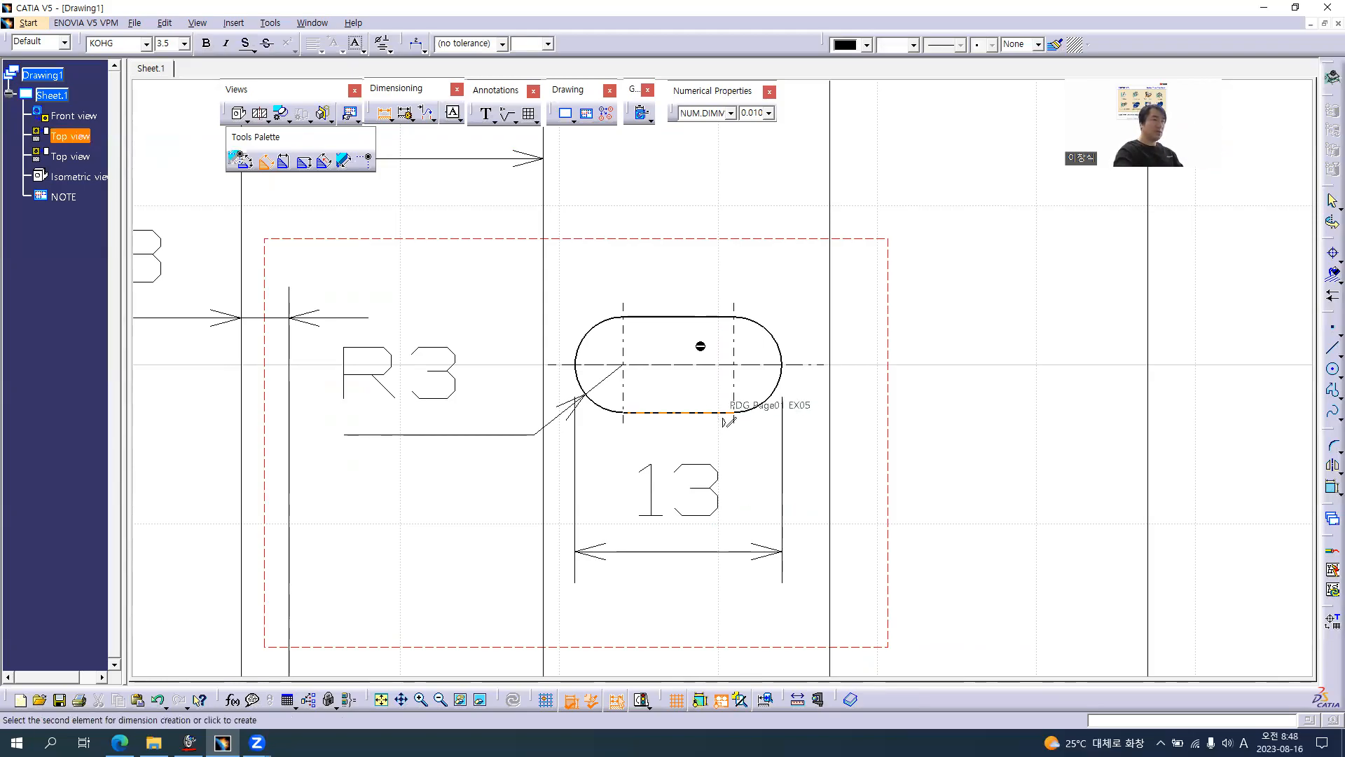
left_click(699, 321)
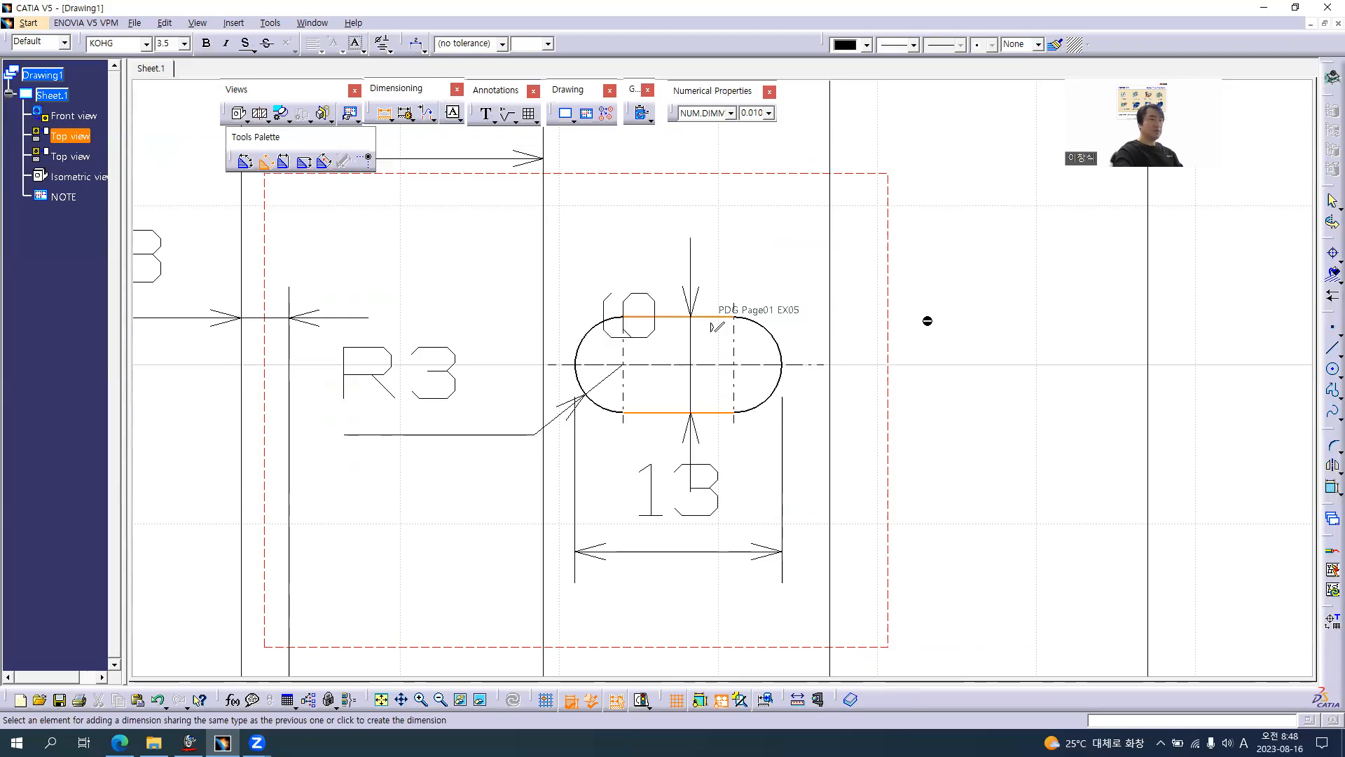
left_click(949, 335)
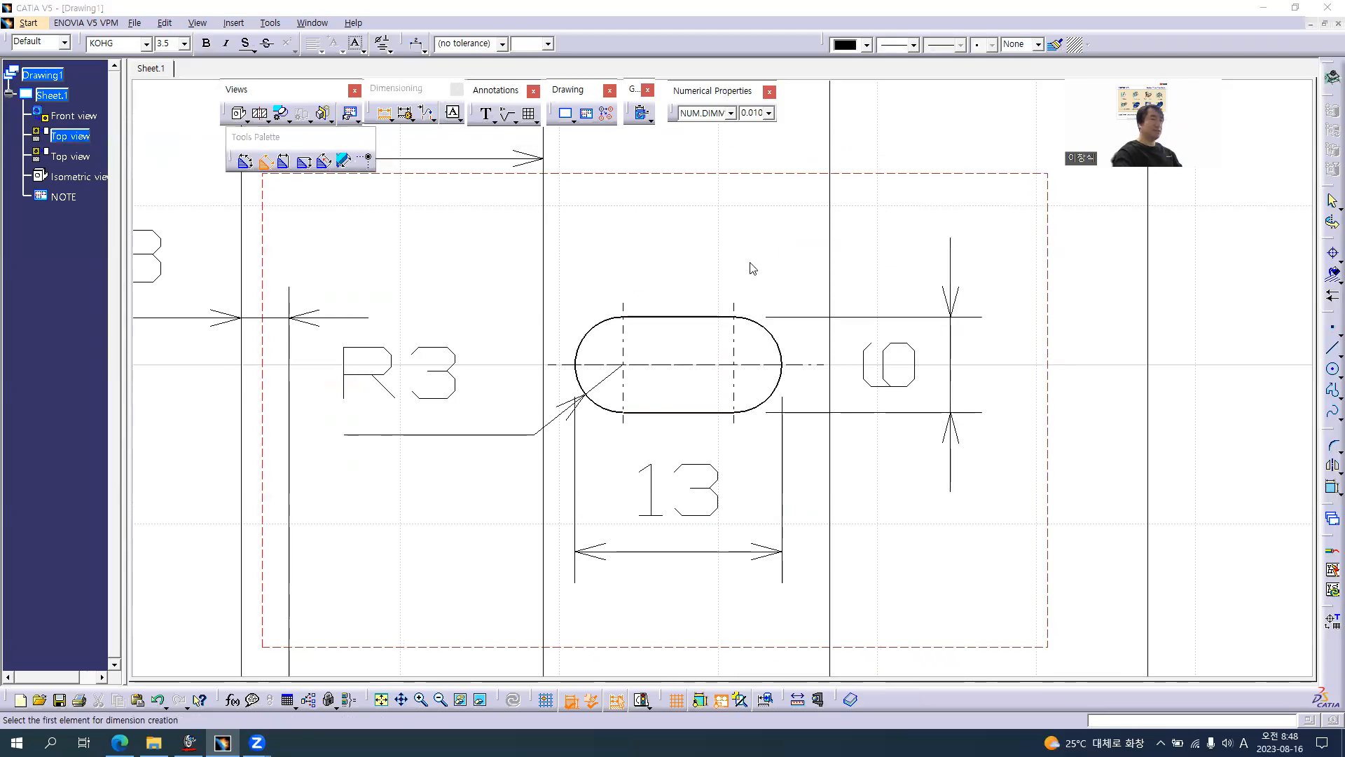
key("alt+Tab")
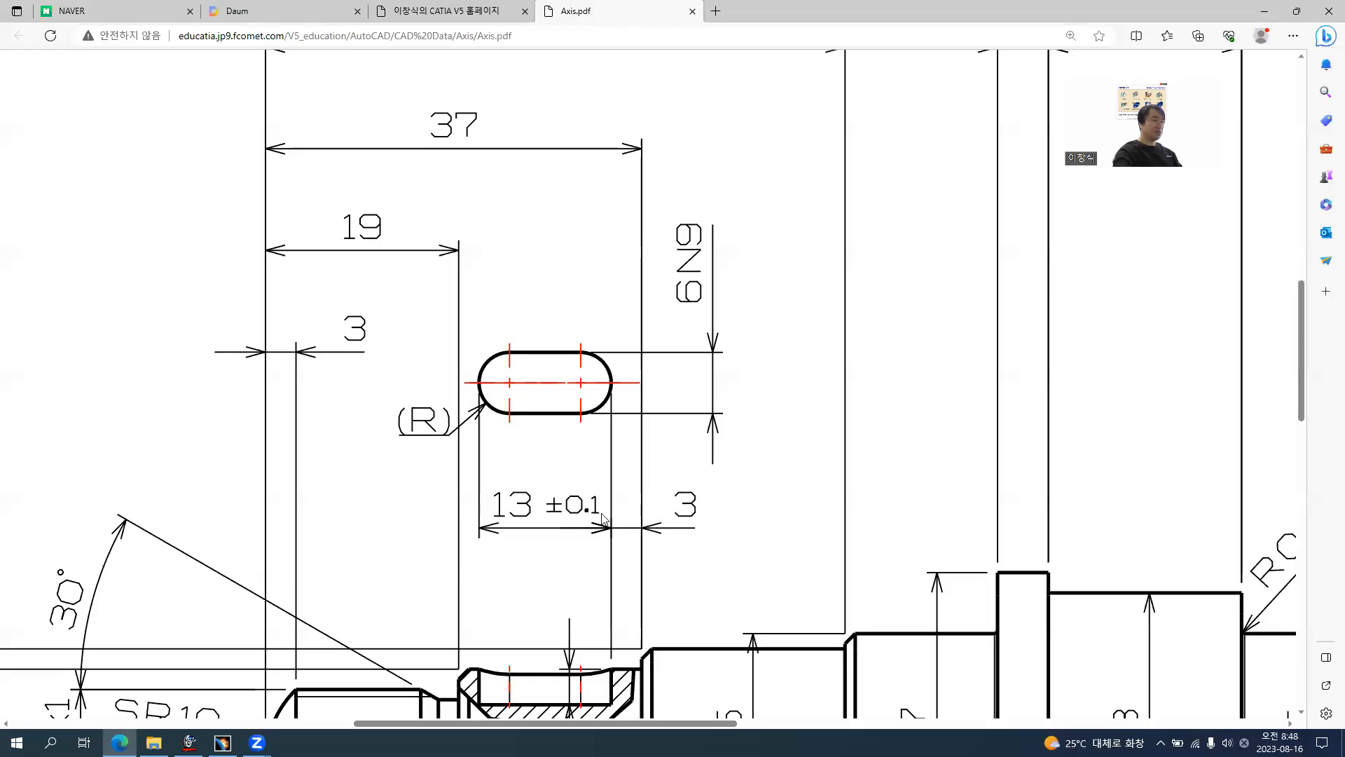
scroll(602, 518, "down", 3)
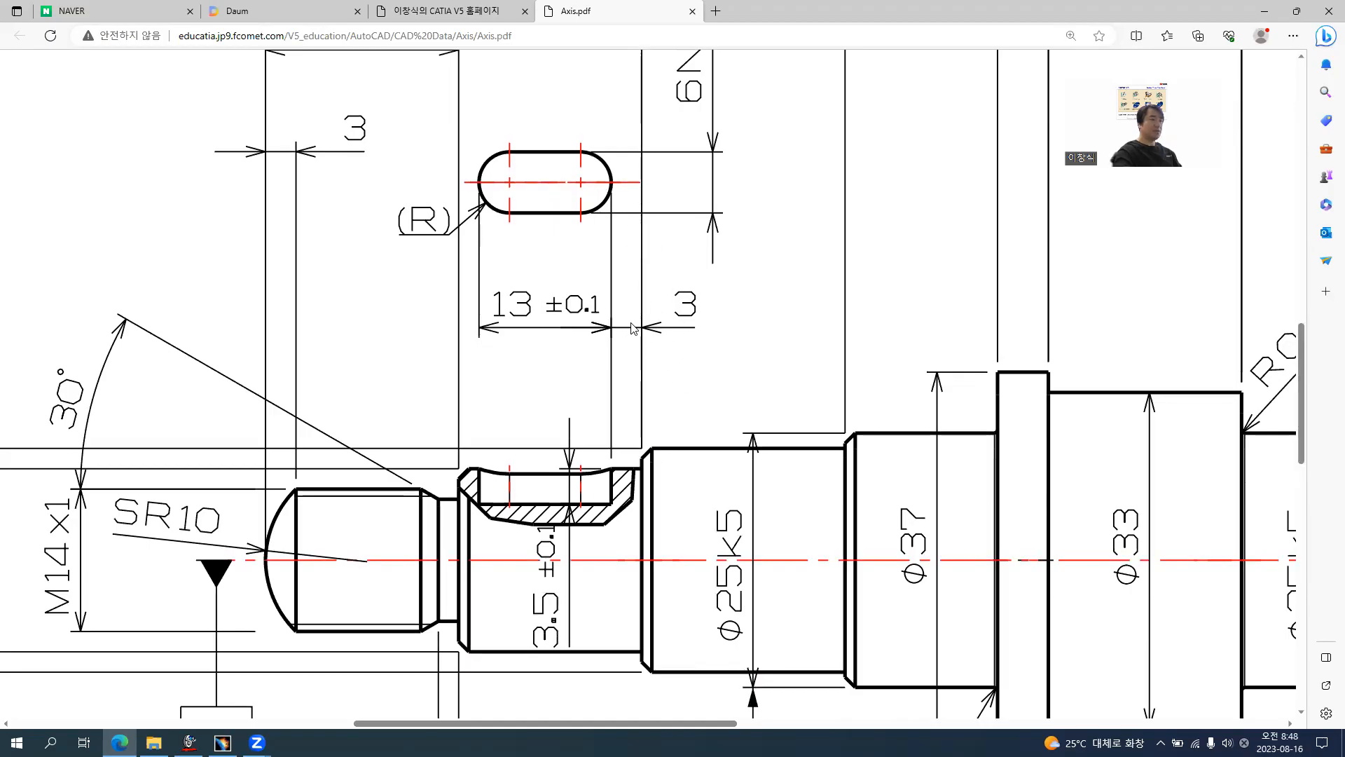
key("alt+Tab")
left_click(783, 364)
right_click(947, 367)
mouse_move(1097, 468)
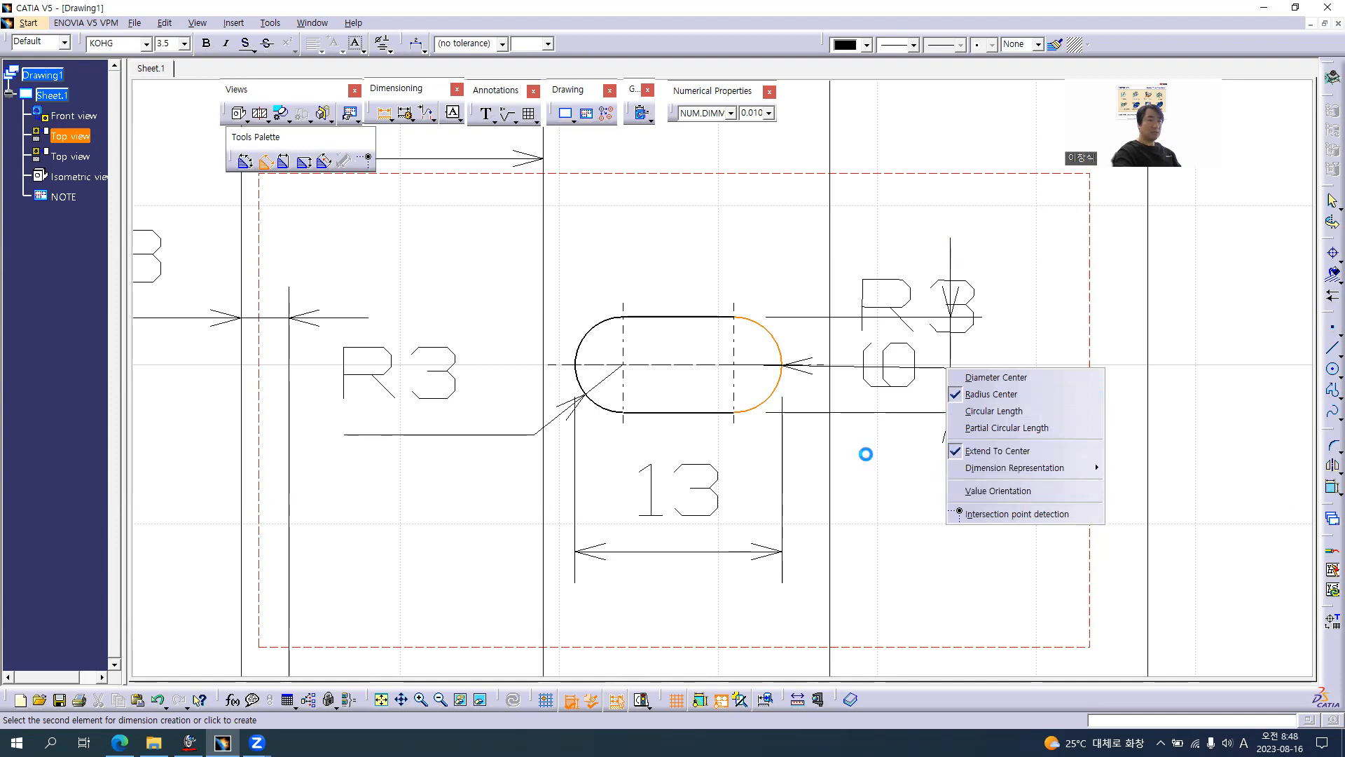
left_click(866, 454)
middle_click_drag(867, 457, 726, 284)
middle_click_drag(729, 384, 720, 459, "ctrl")
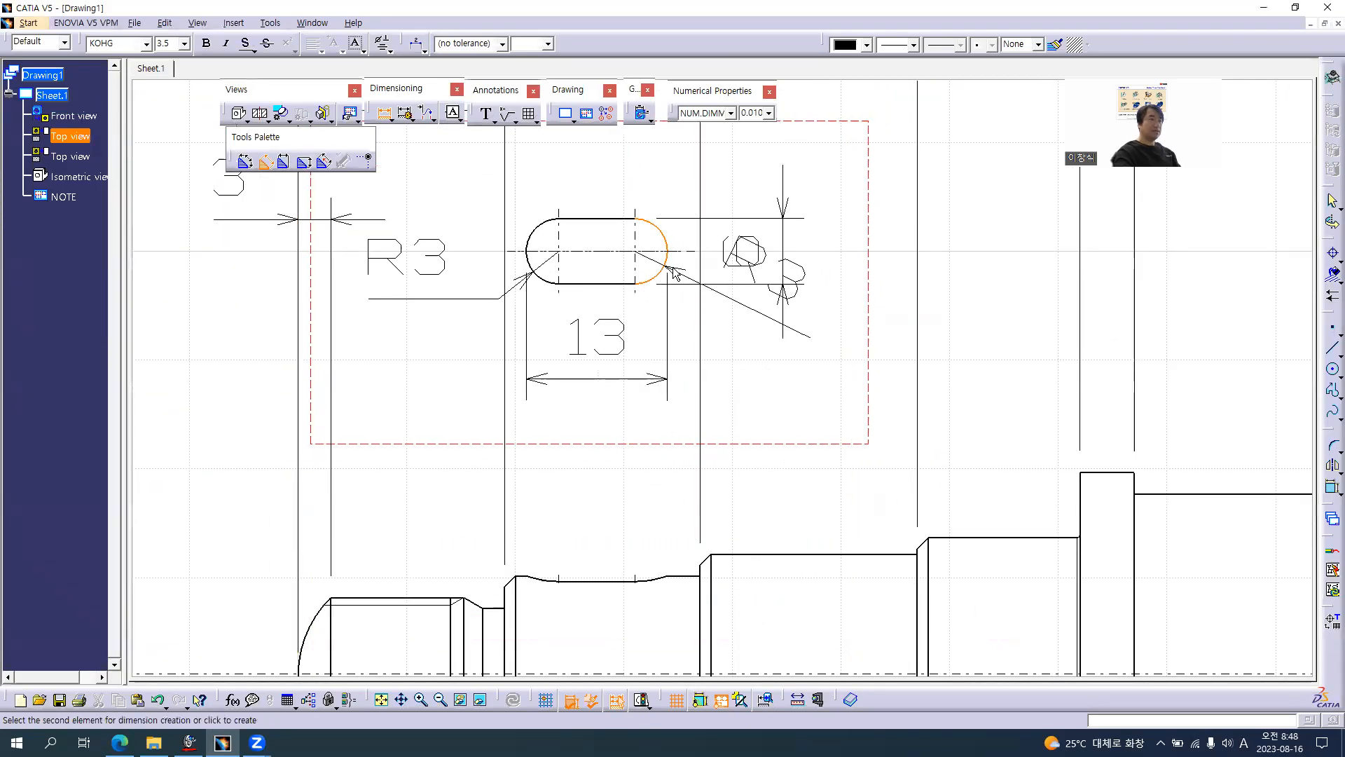
left_click(384, 120)
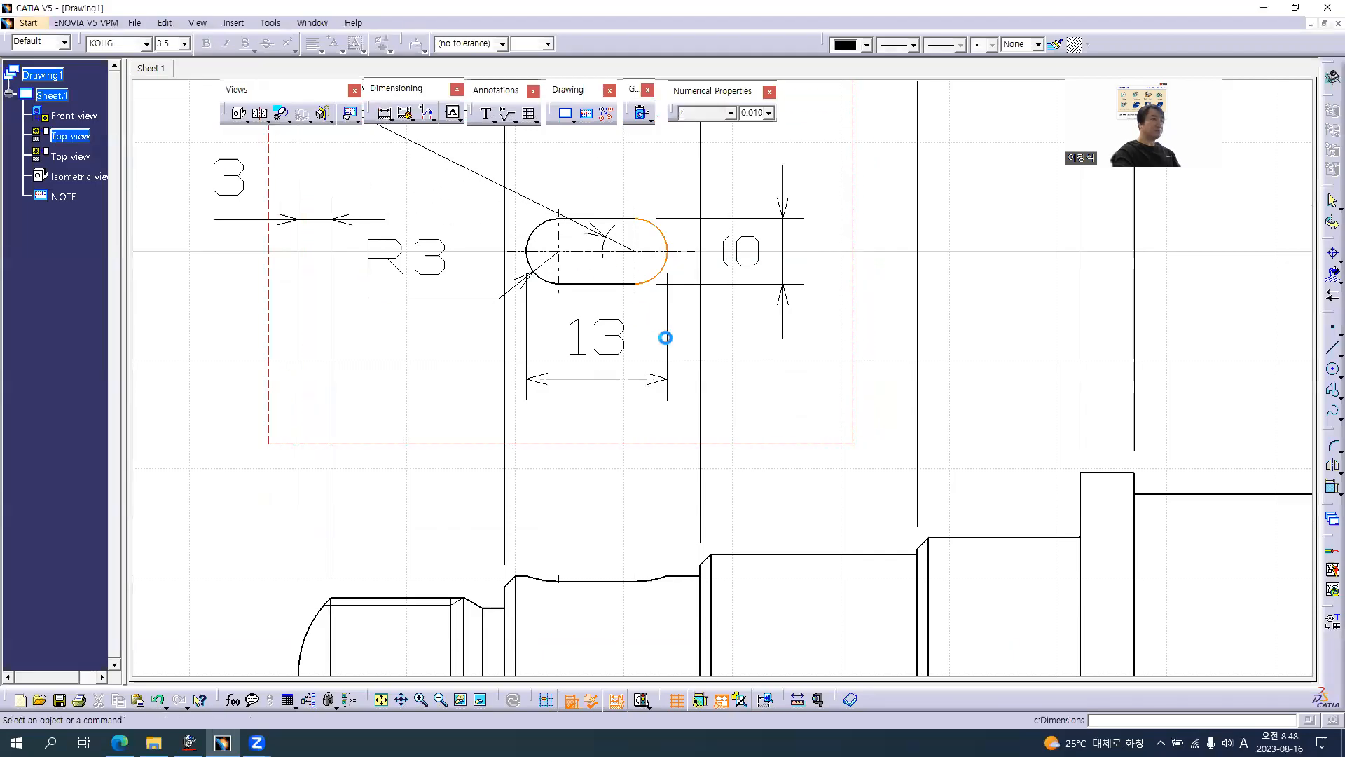
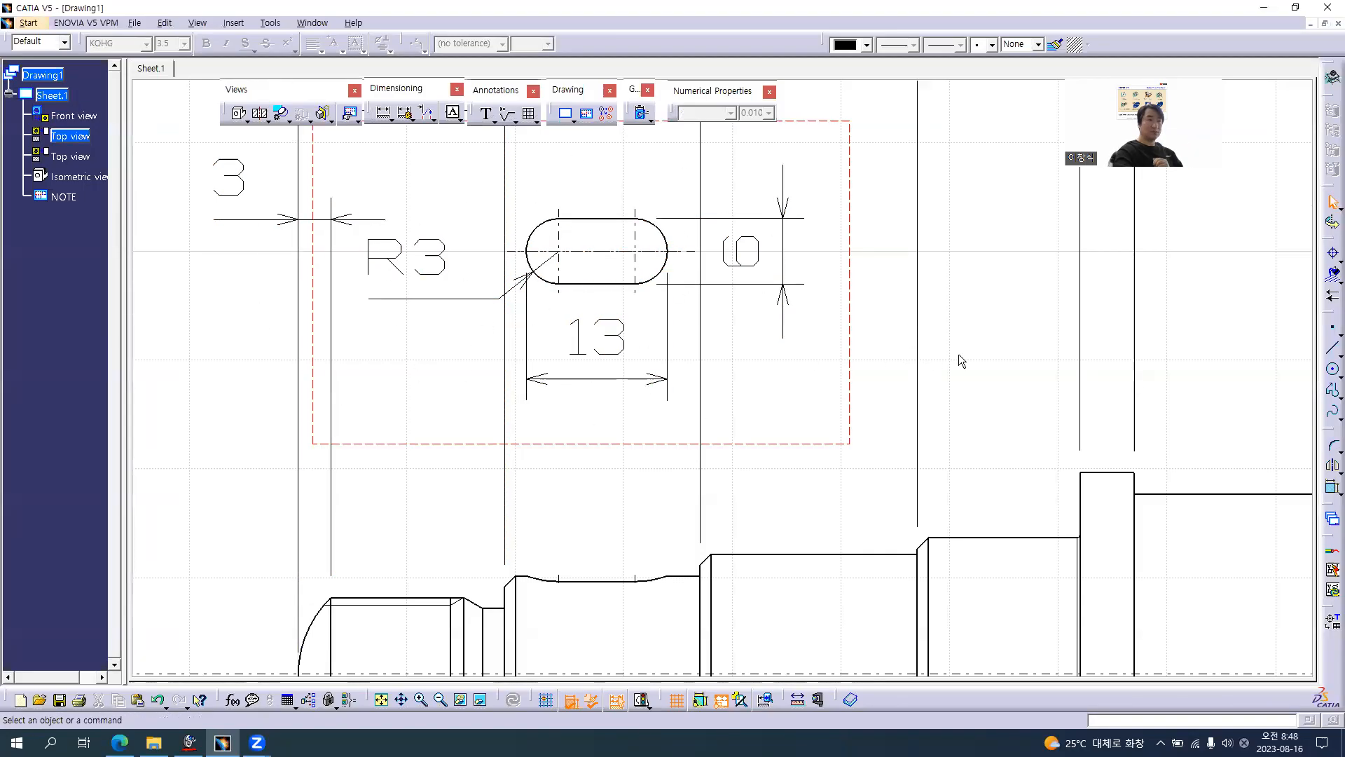
left_click(1325, 329)
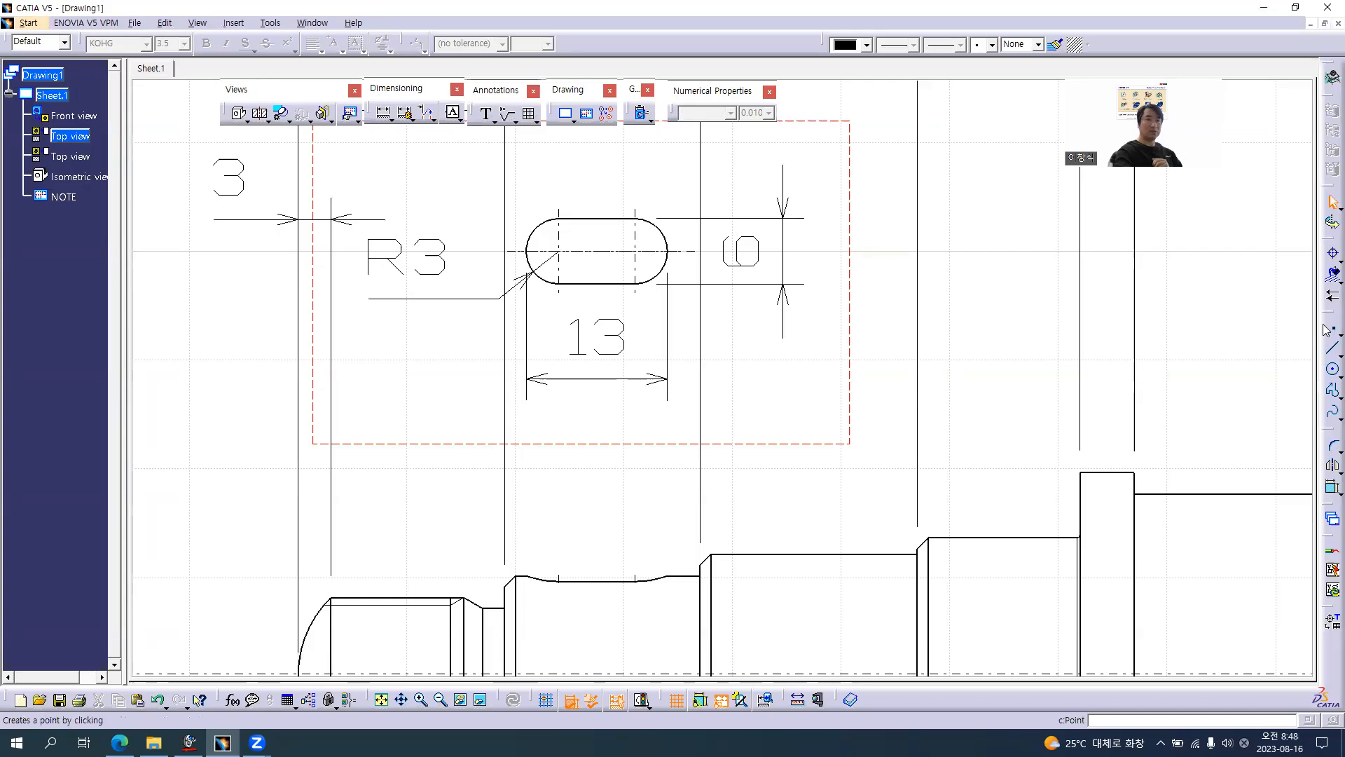
left_click(1325, 330)
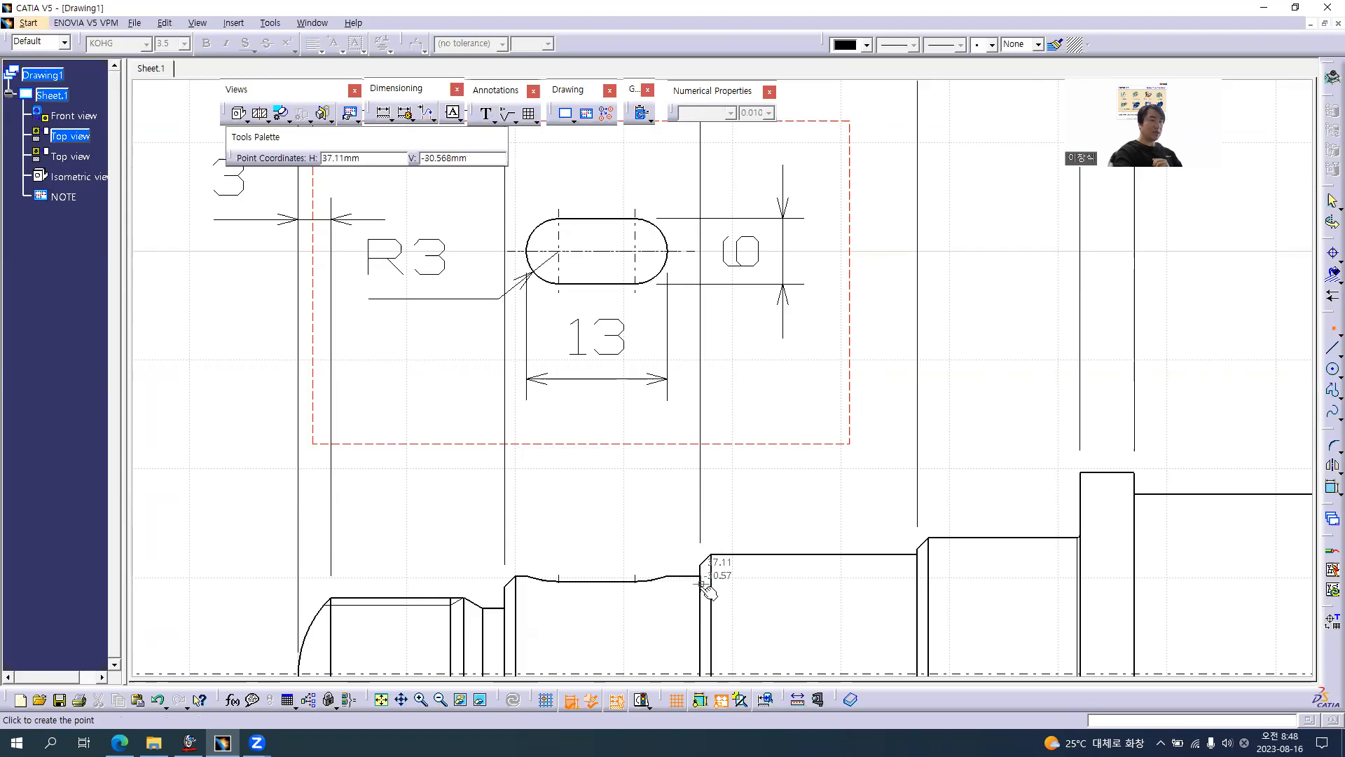
key("alt+Tab")
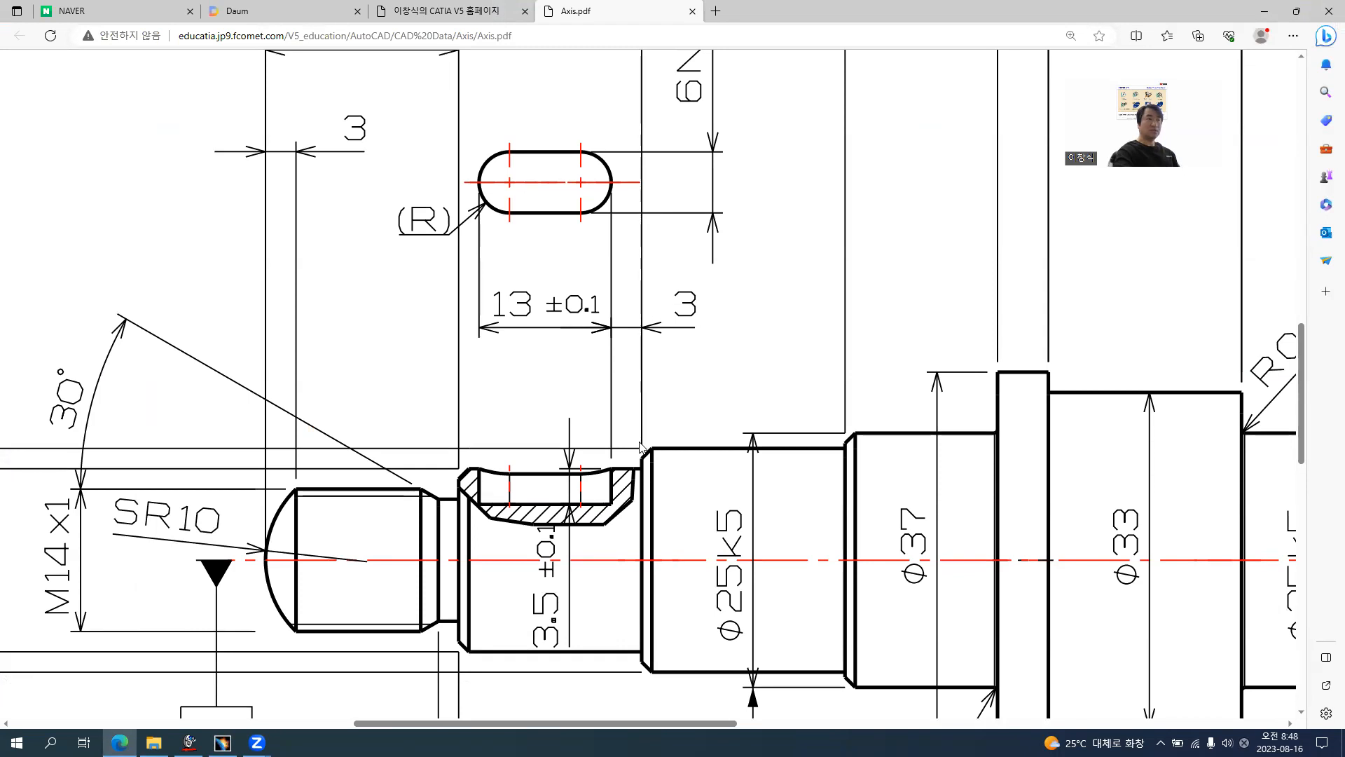
key("alt+Tab")
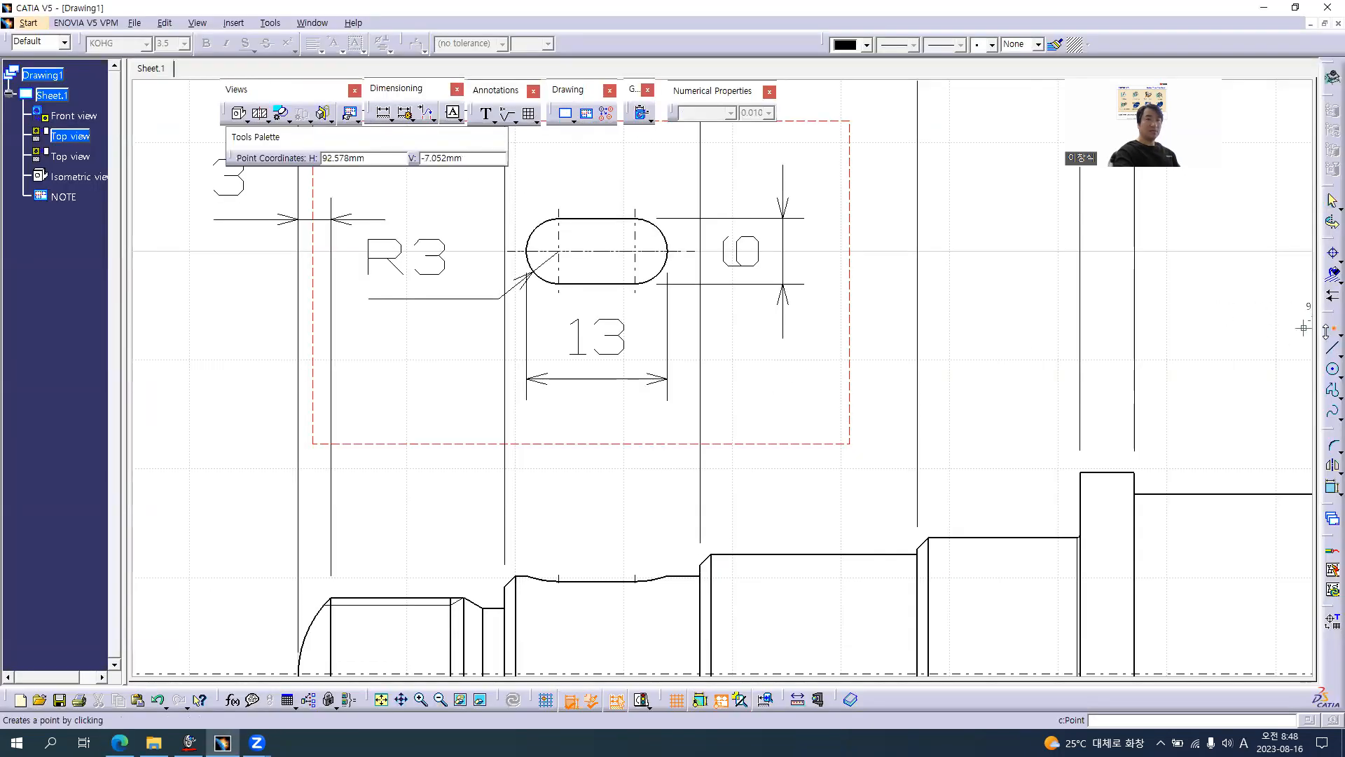
key("Escape")
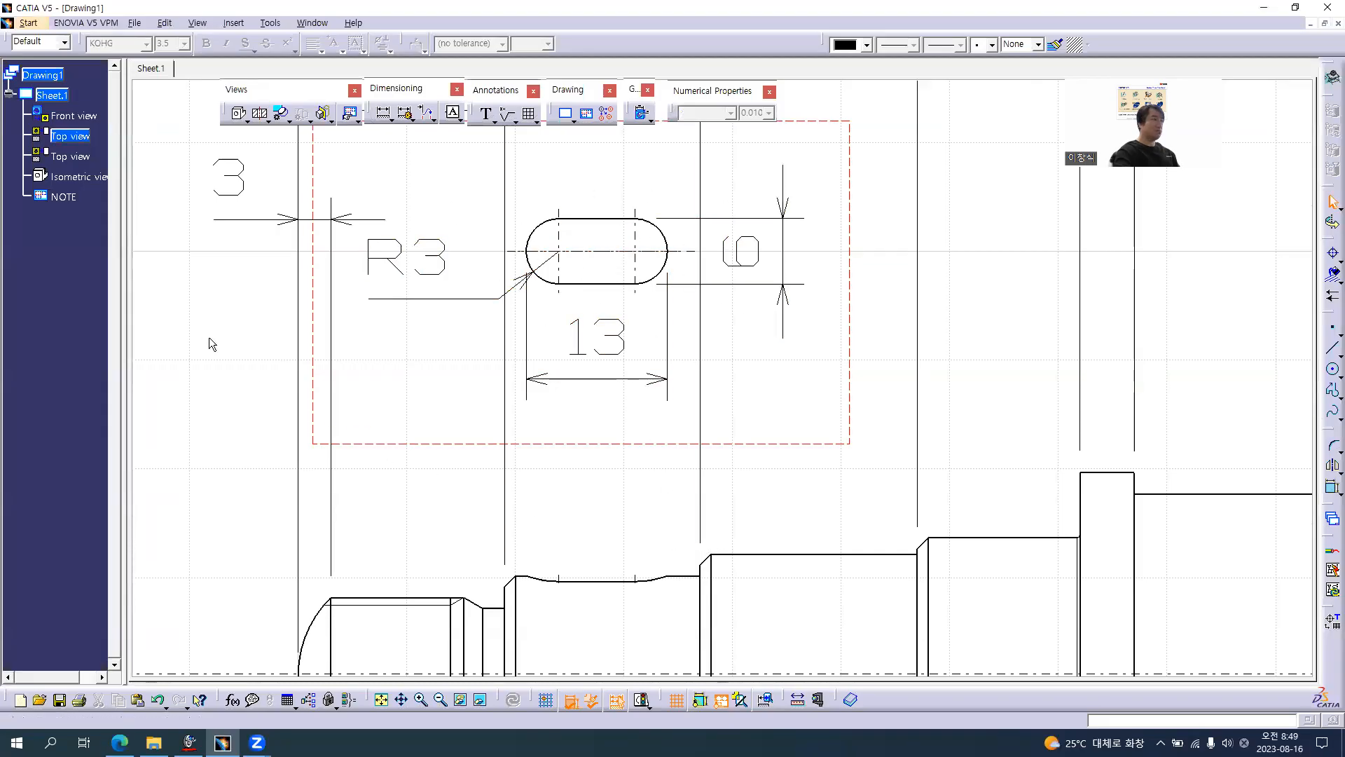
- Activate the front view and create a point at the lower corner of the chamfer on the shoulder right of the keyway
left_click(82, 119)
left_click(965, 363)
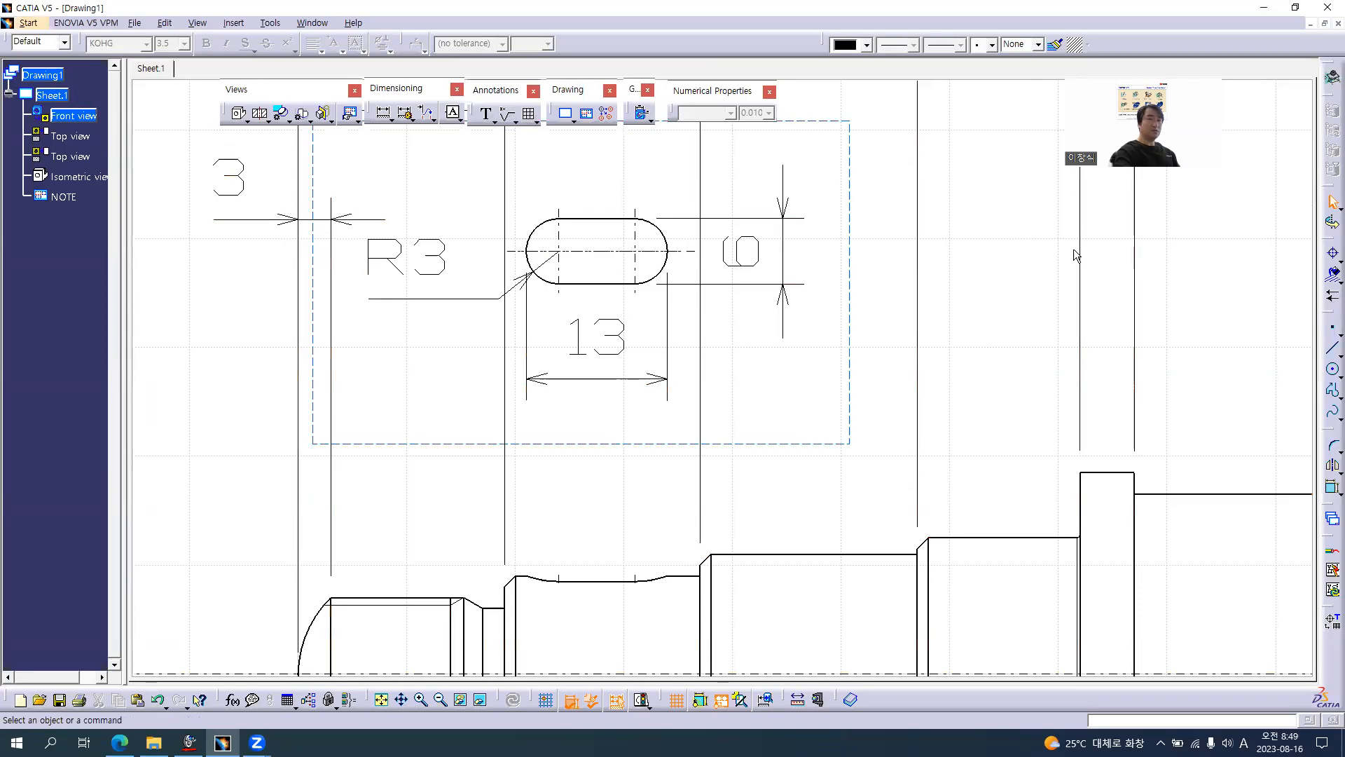
left_click(1328, 329)
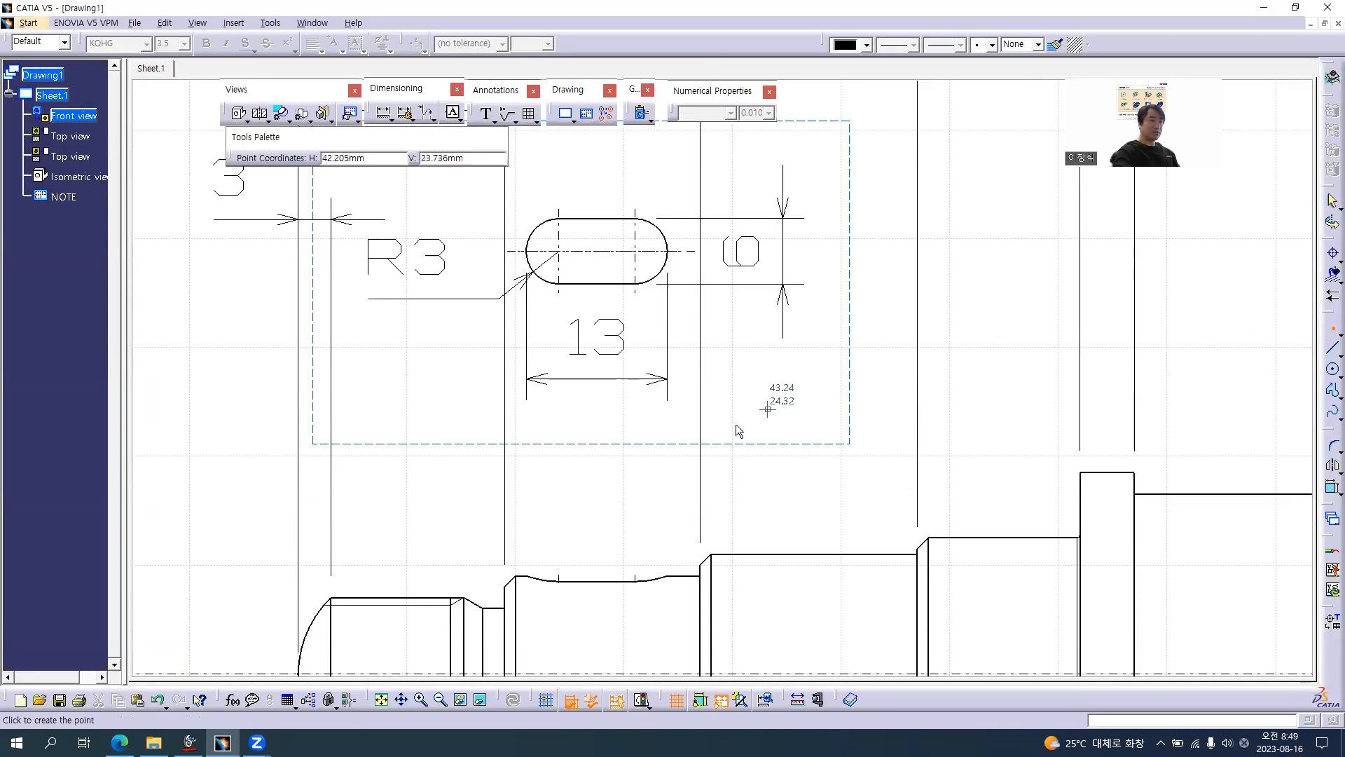
left_click(700, 556)
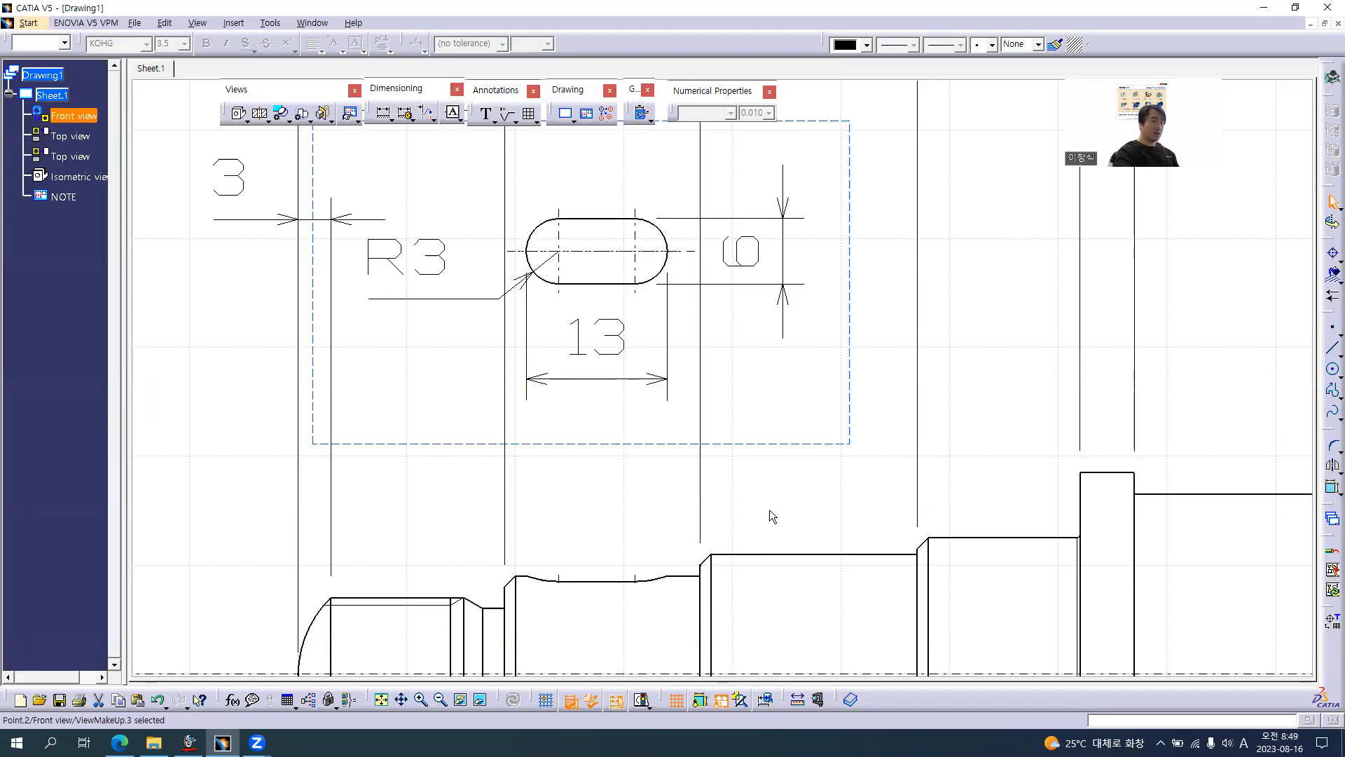
- Fix the front view's chamfer corner point and paste a copy of it into the activated keyway top view
right_click(701, 563)
mouse_move(791, 531)
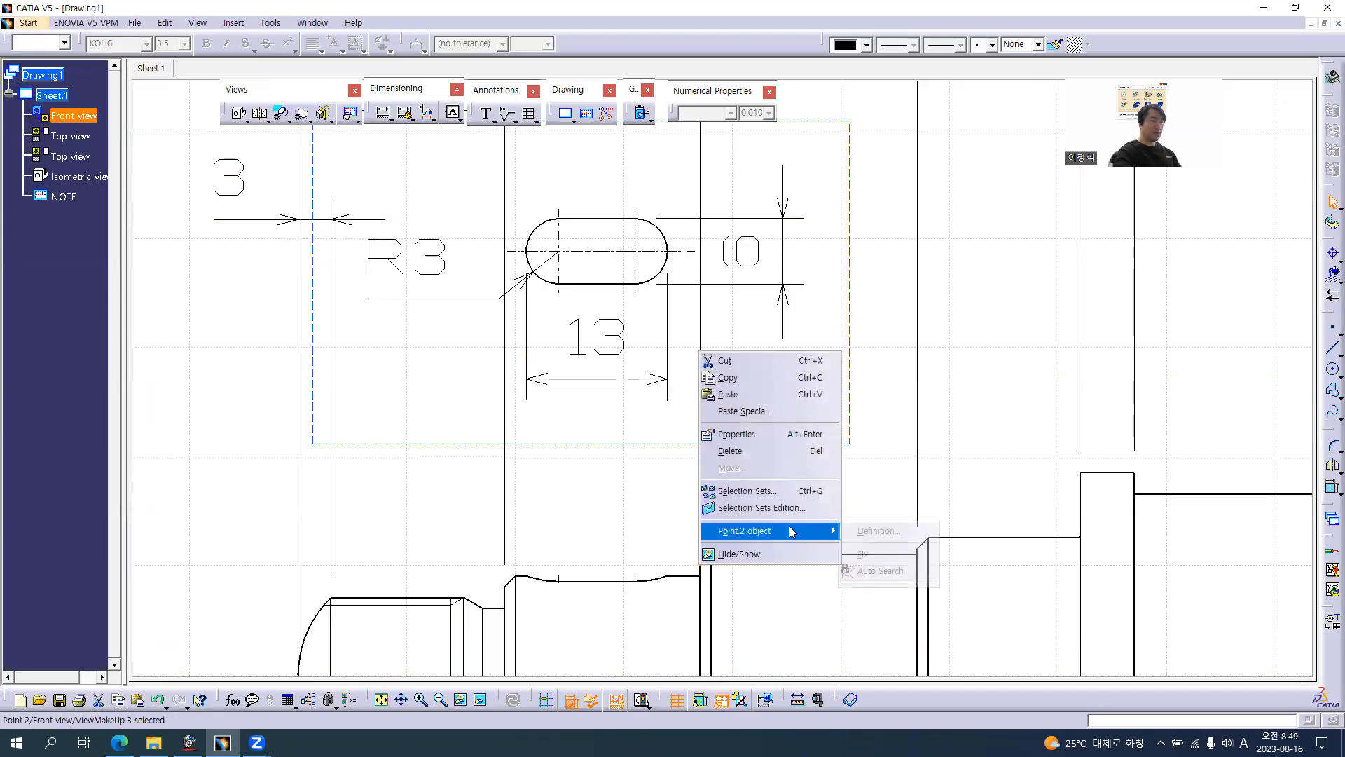
left_click(866, 553)
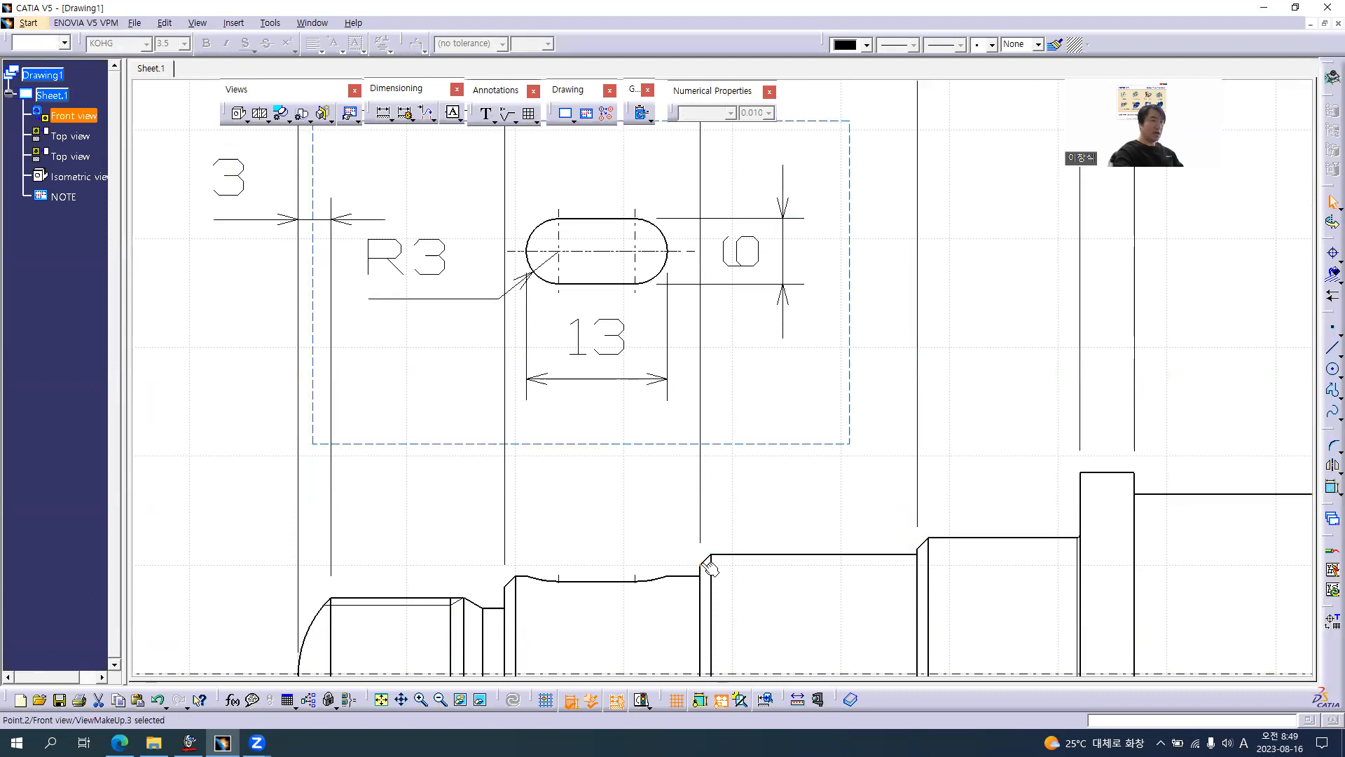
double_click(846, 442)
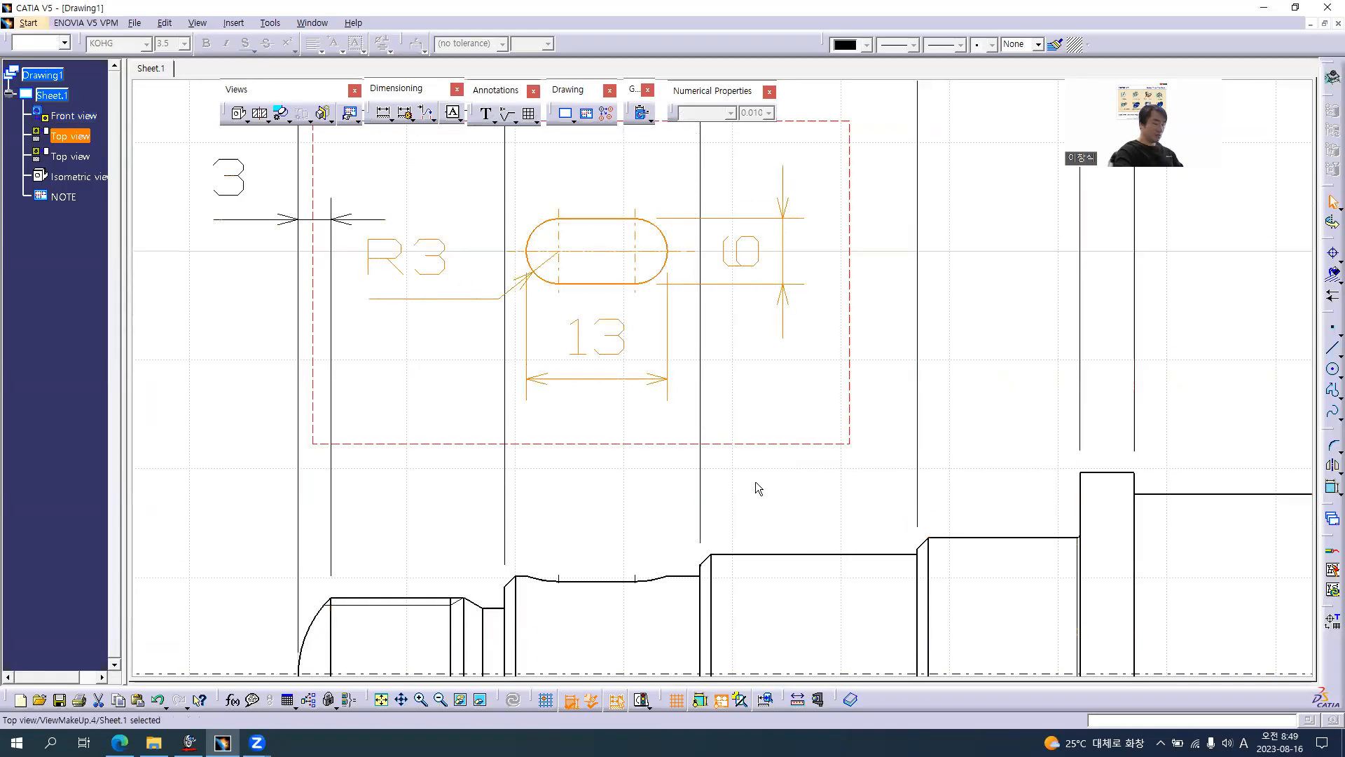
key("ctrl+v")
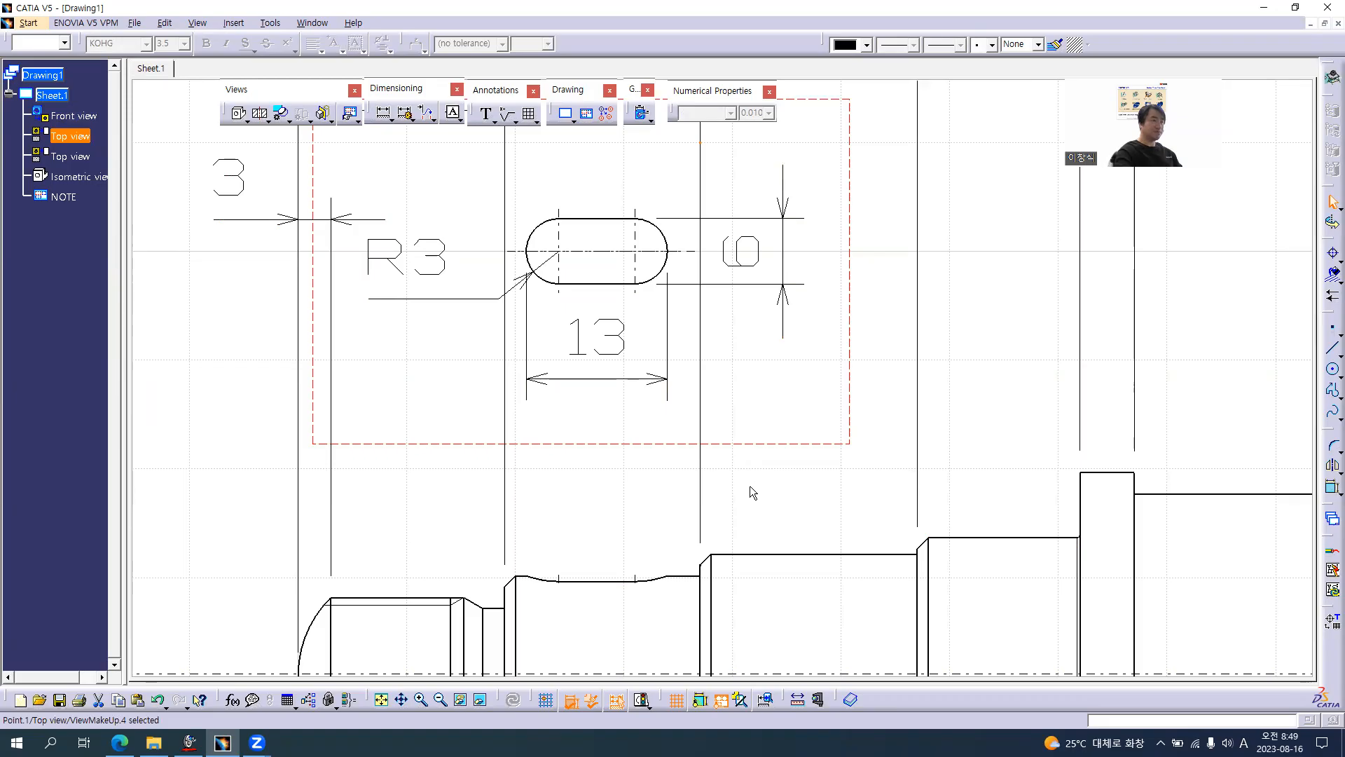
- Try to dimension from the front view's chamfer corner point to the keyway's right arc with the top view active
left_click(699, 566)
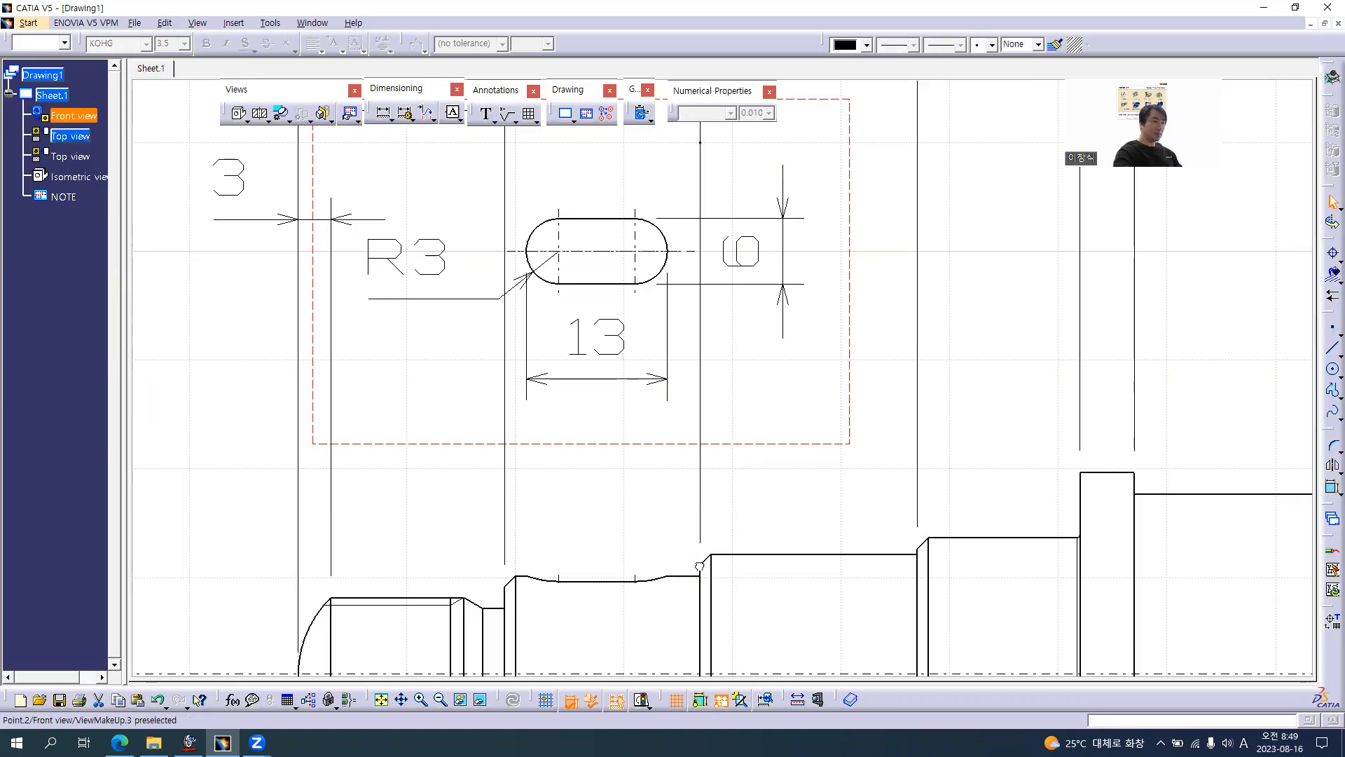
left_click(668, 536)
left_click(659, 519)
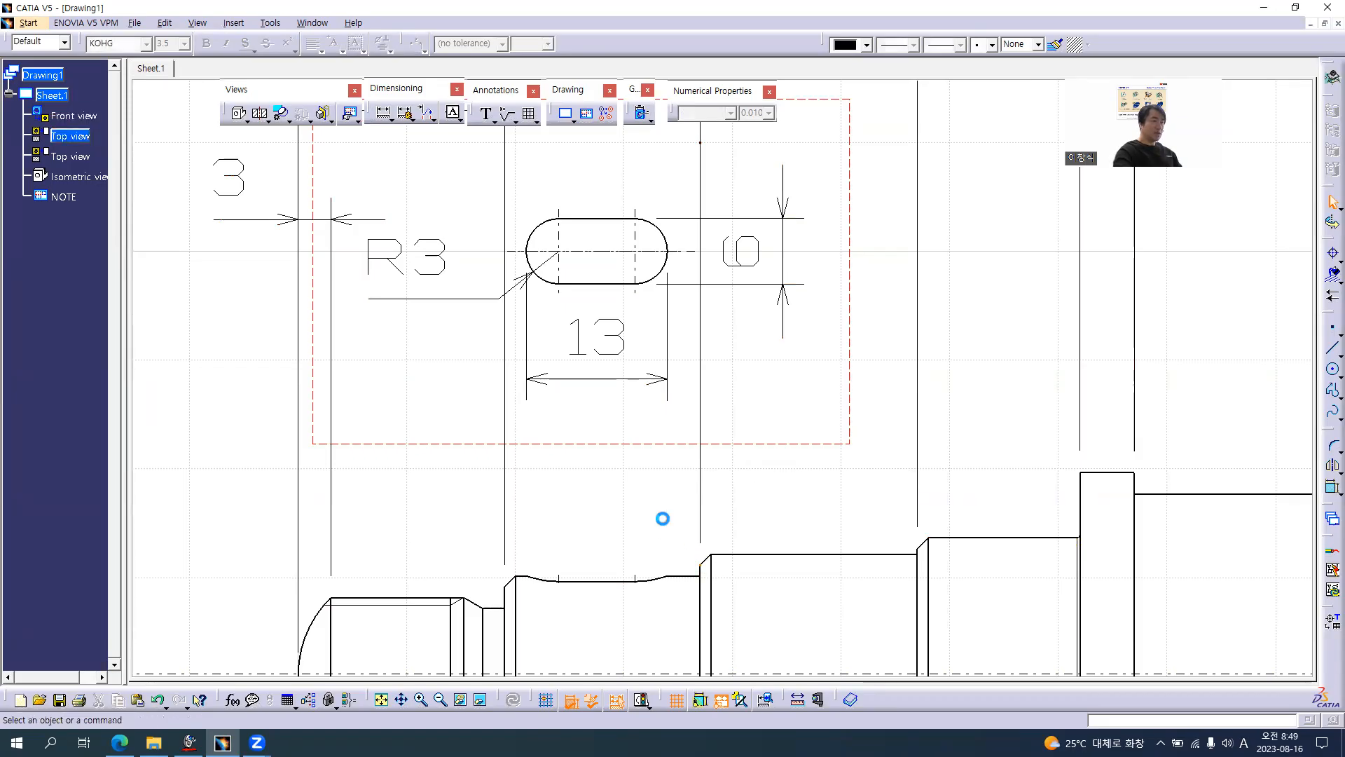
left_click(384, 112)
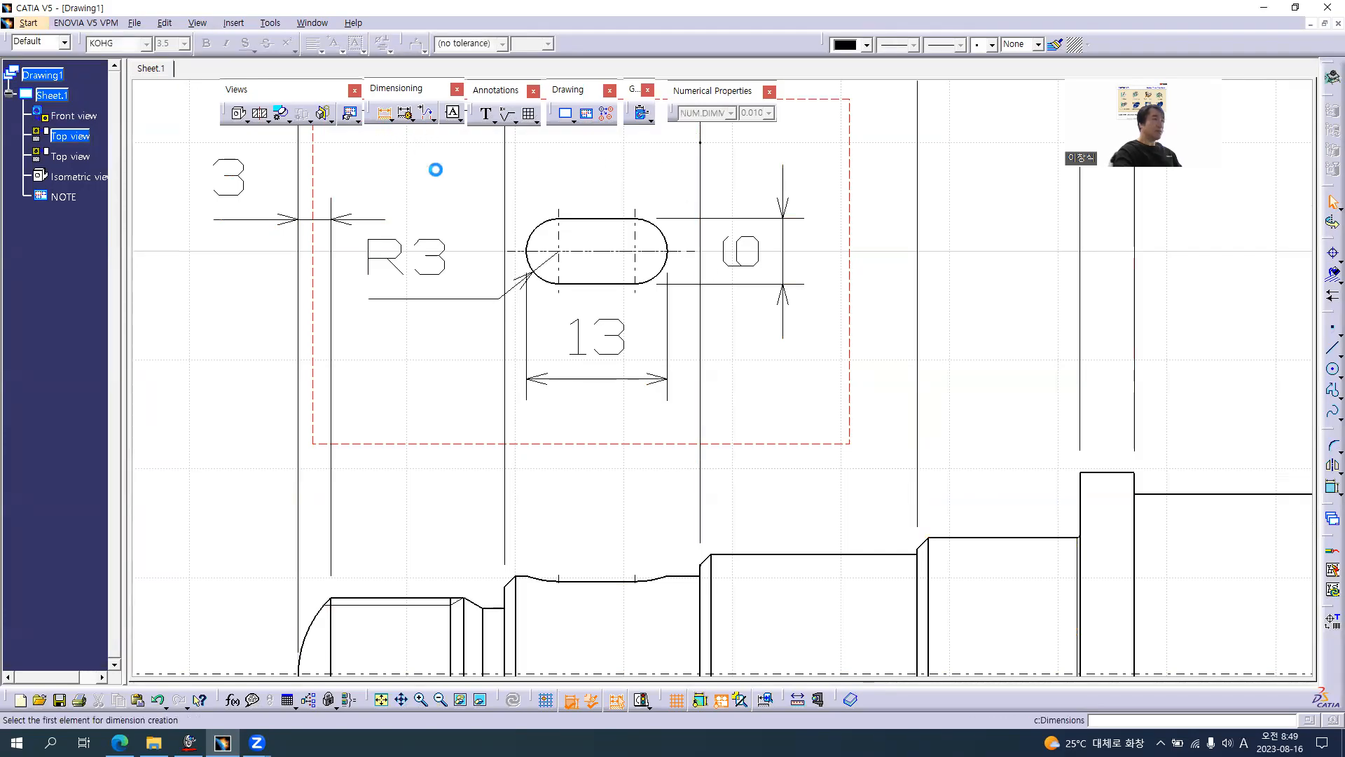
left_click(710, 573)
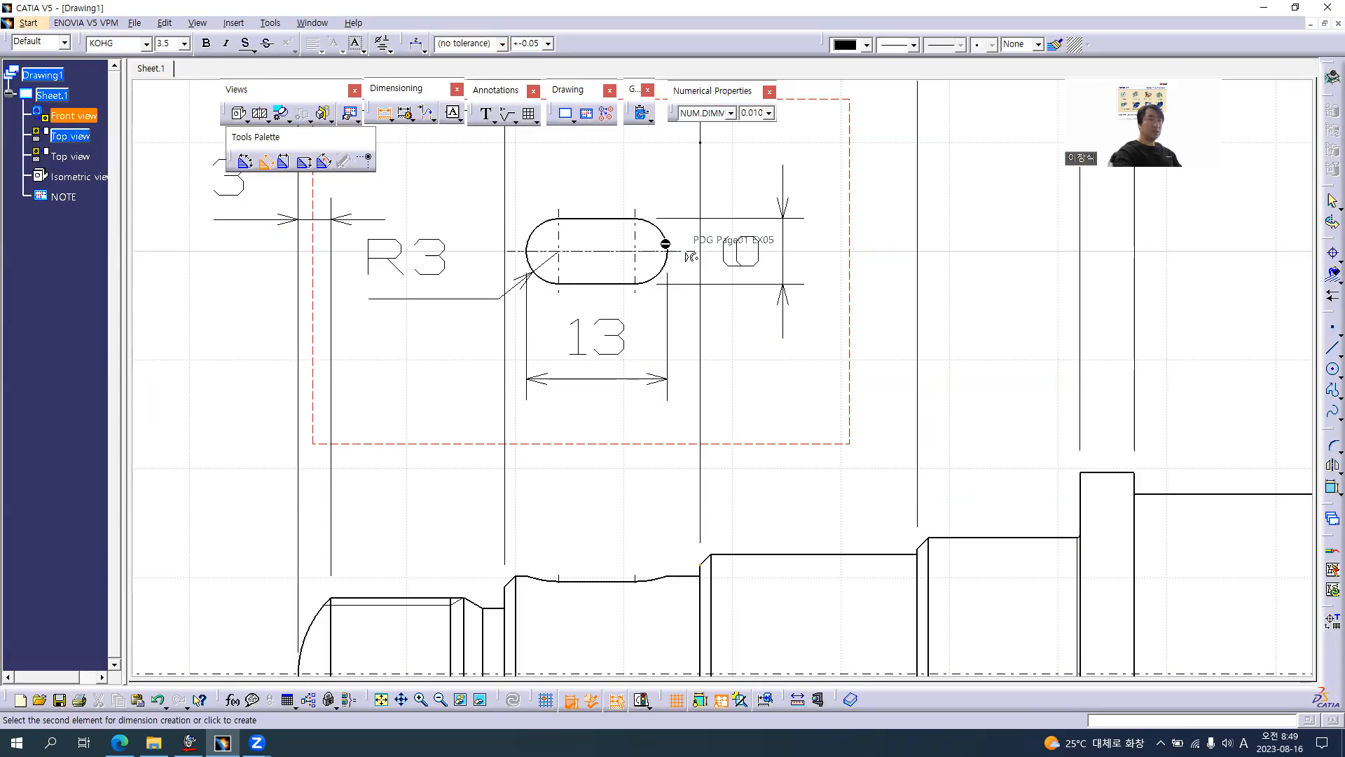
left_click(381, 116)
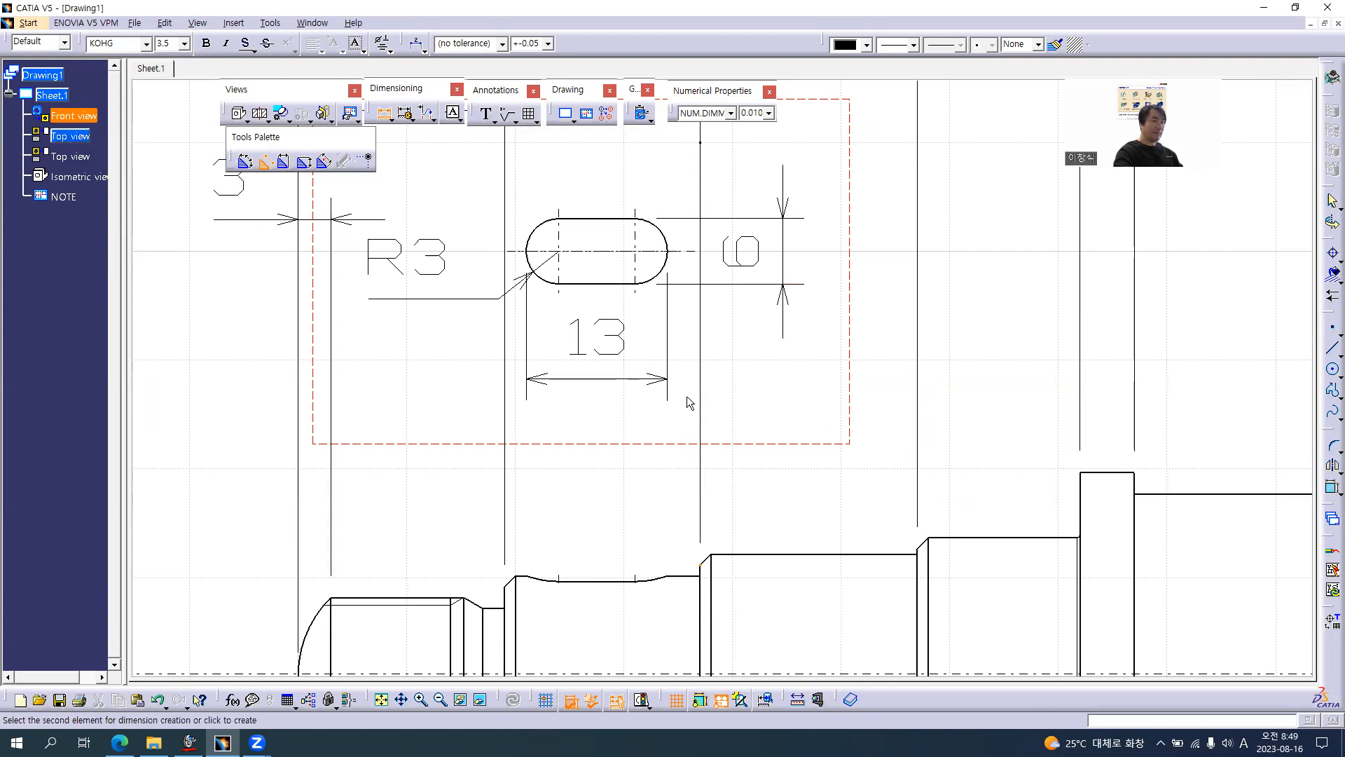
left_click(384, 116)
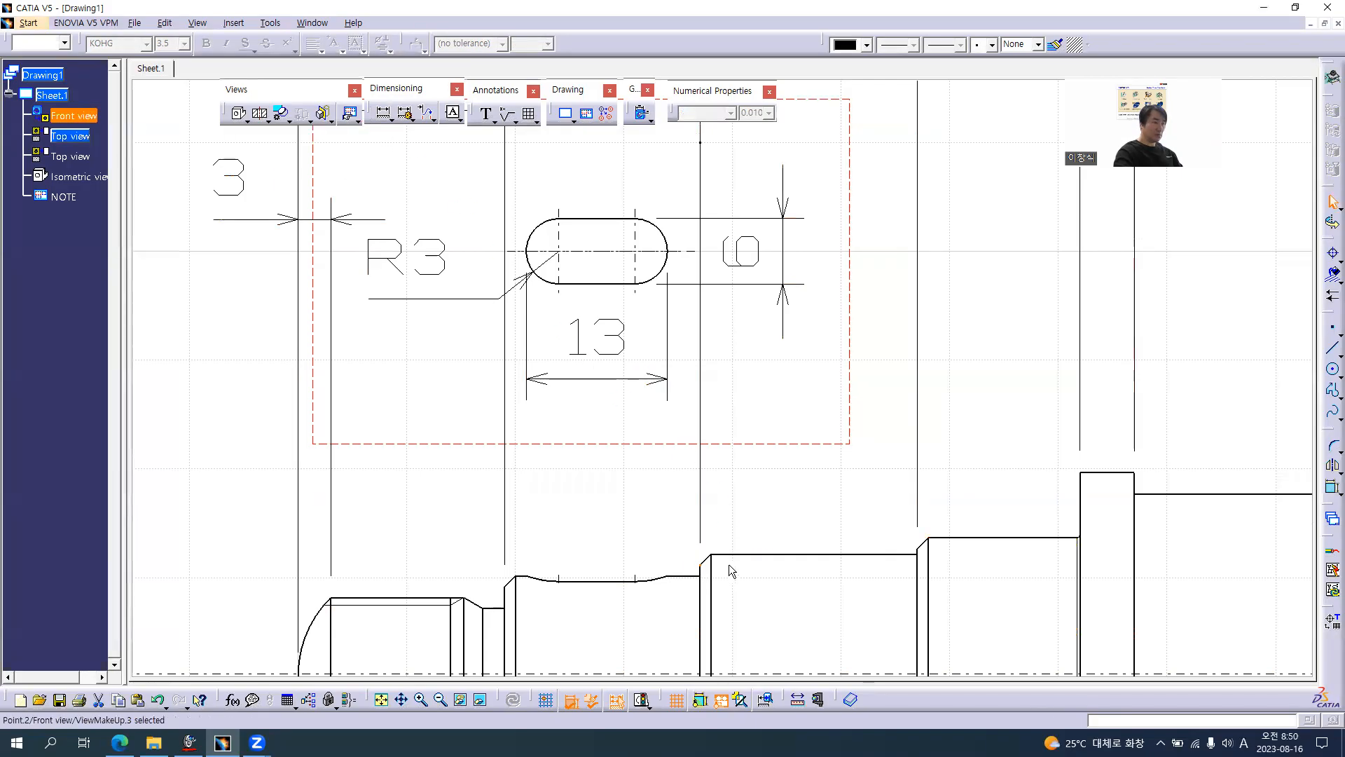
- Activate the front view and retry the dimension from its chamfer corner point to the keyway's right arc
left_click(767, 439)
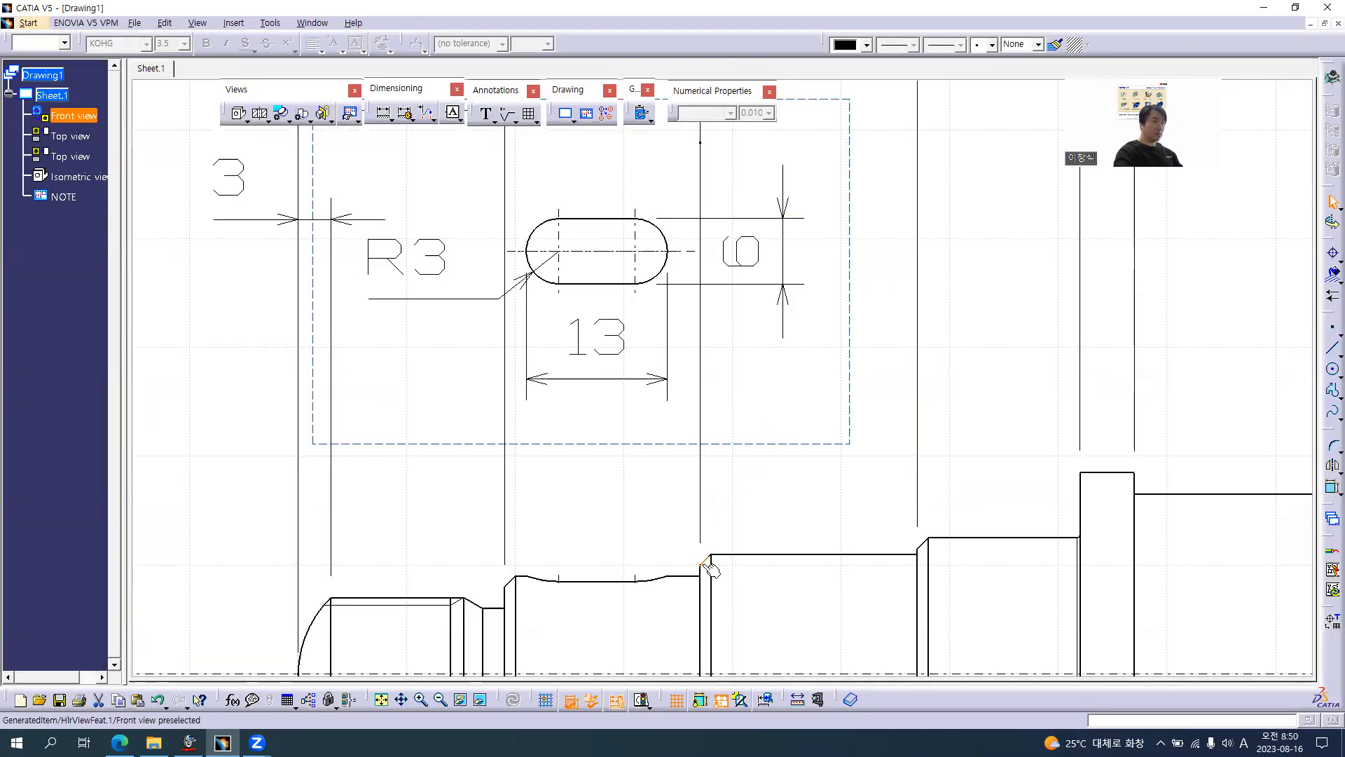
left_click(827, 295)
left_click(383, 112)
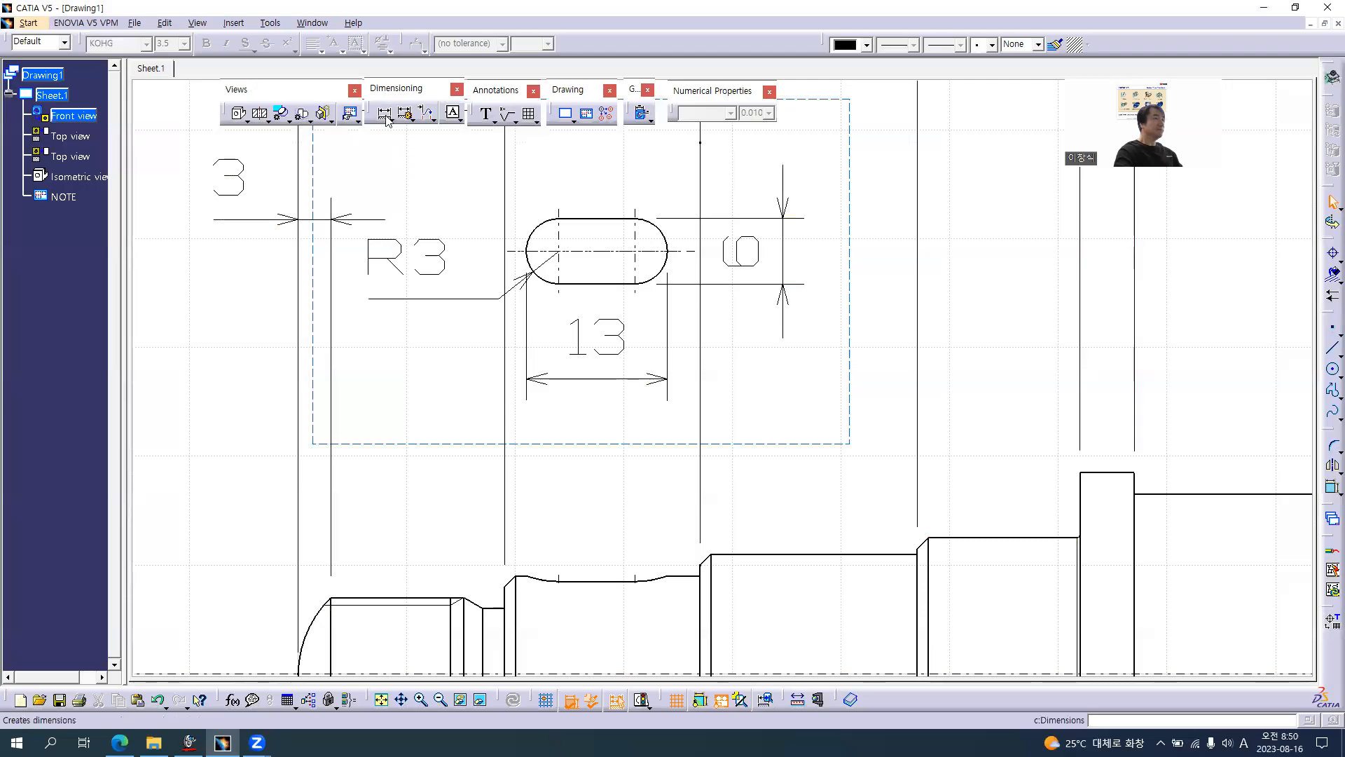
left_click(706, 569)
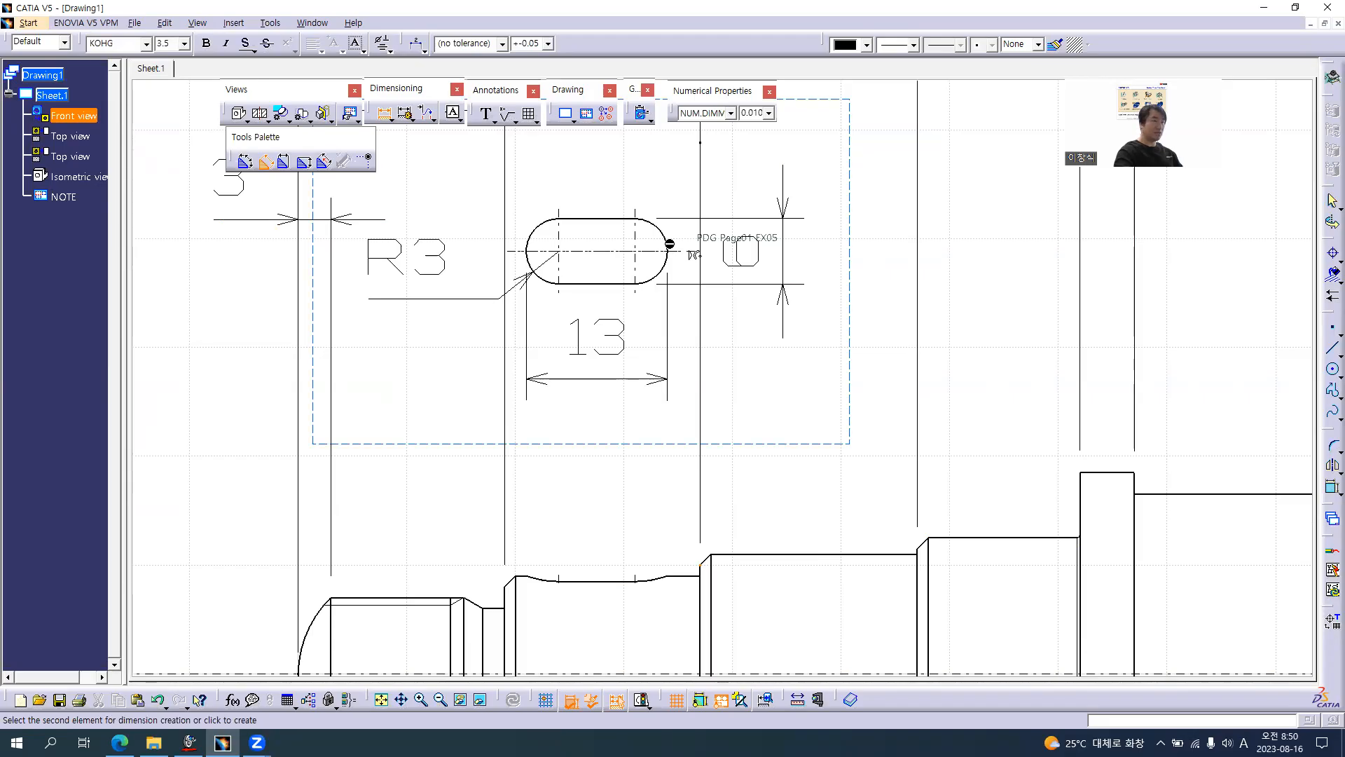
left_click(384, 115)
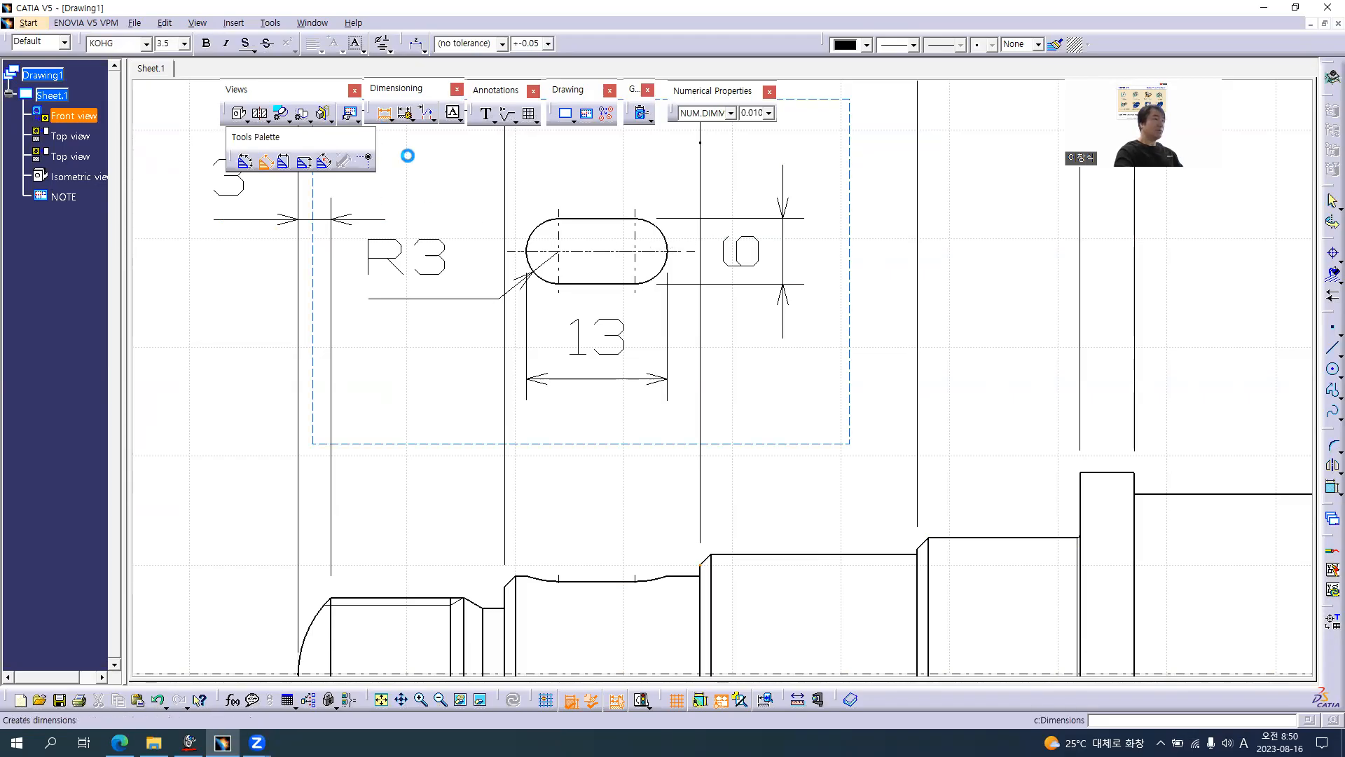
- Activate the keyway top view and create a point in it exactly on the shoulder's lower chamfer corner
double_click(850, 327)
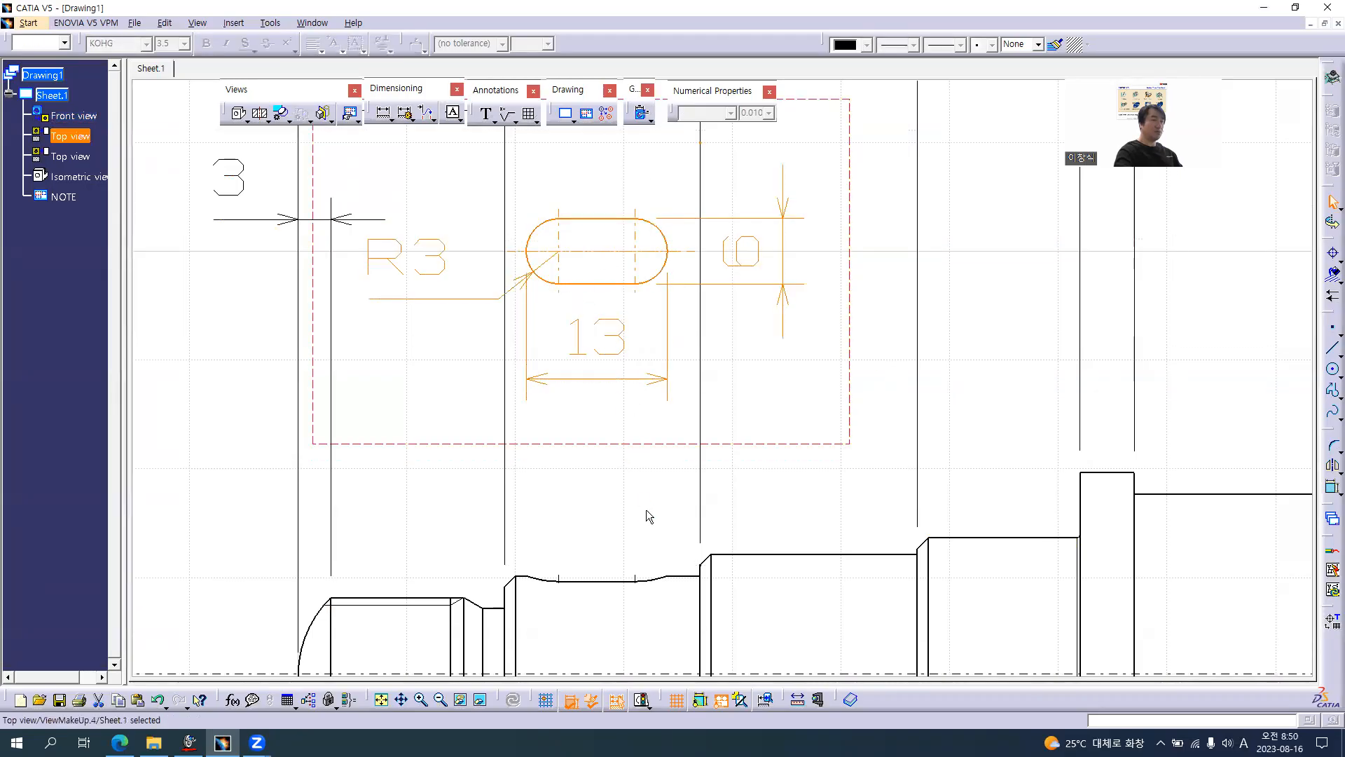
left_click(1333, 348)
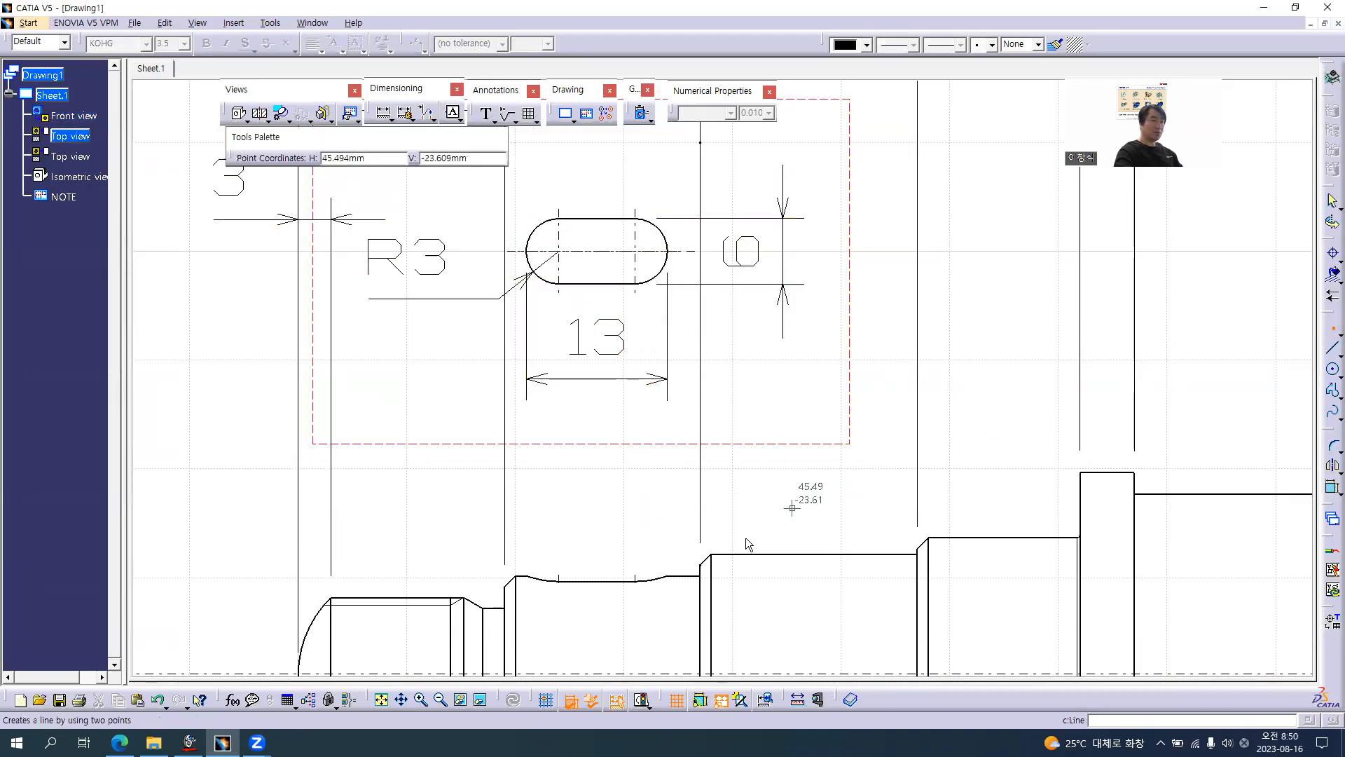
middle_click(703, 565)
middle_click_drag(729, 541, 666, 182, "ctrl")
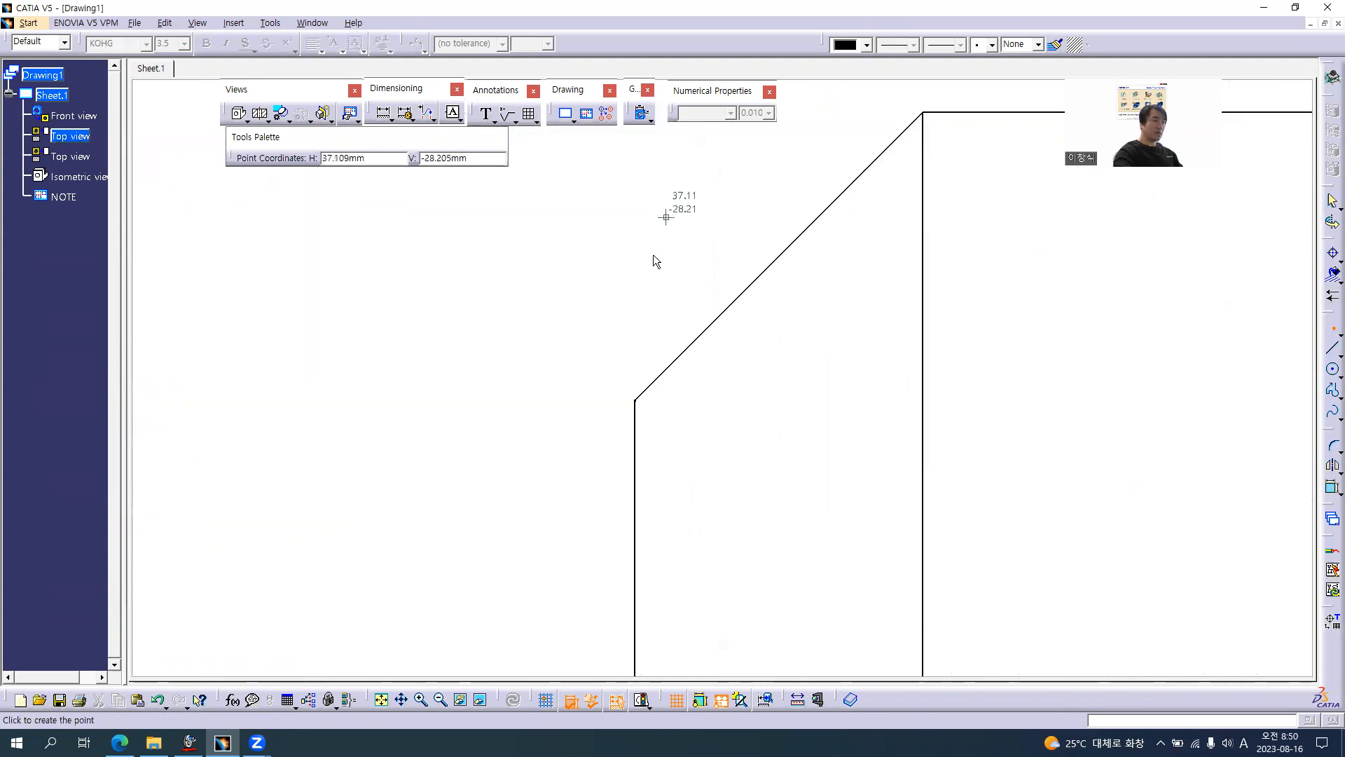
middle_click(631, 397)
middle_click_drag(728, 497, 732, 245, "ctrl")
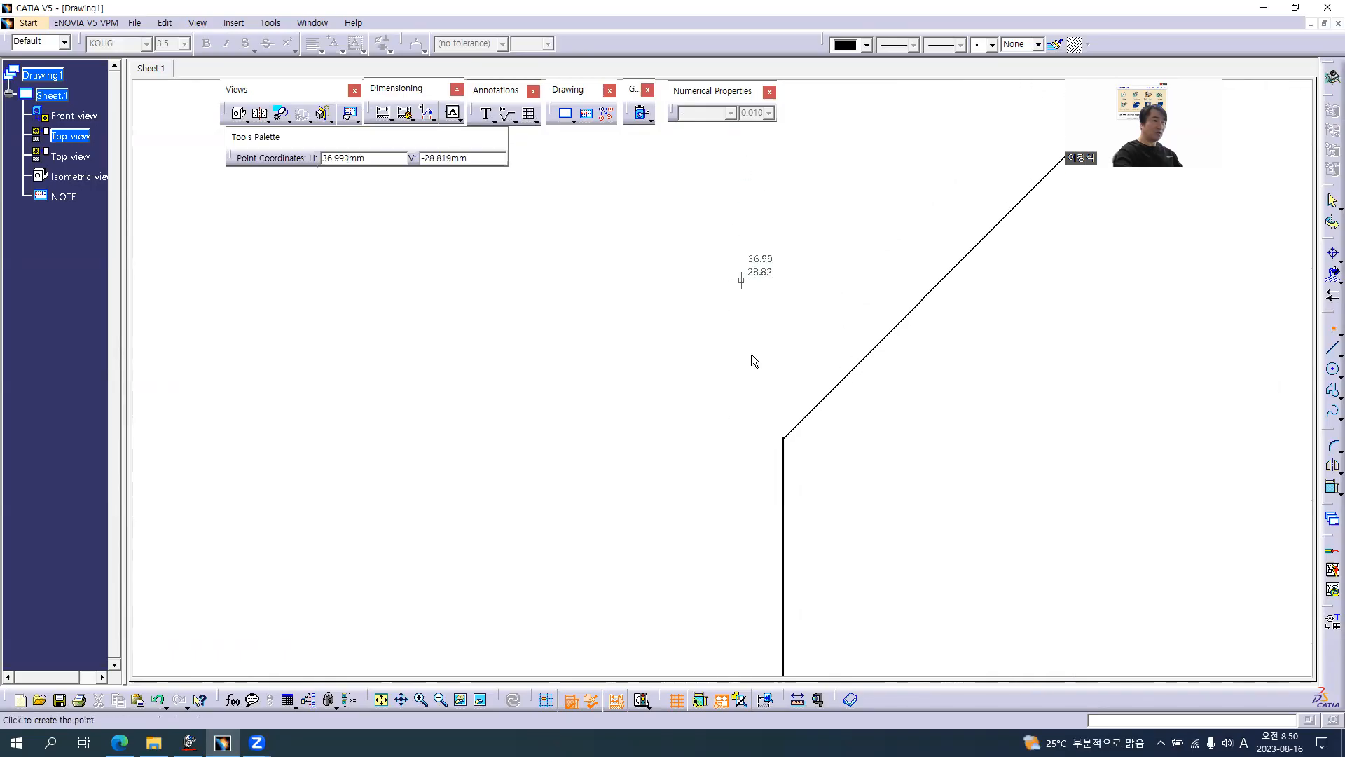
left_click(783, 436)
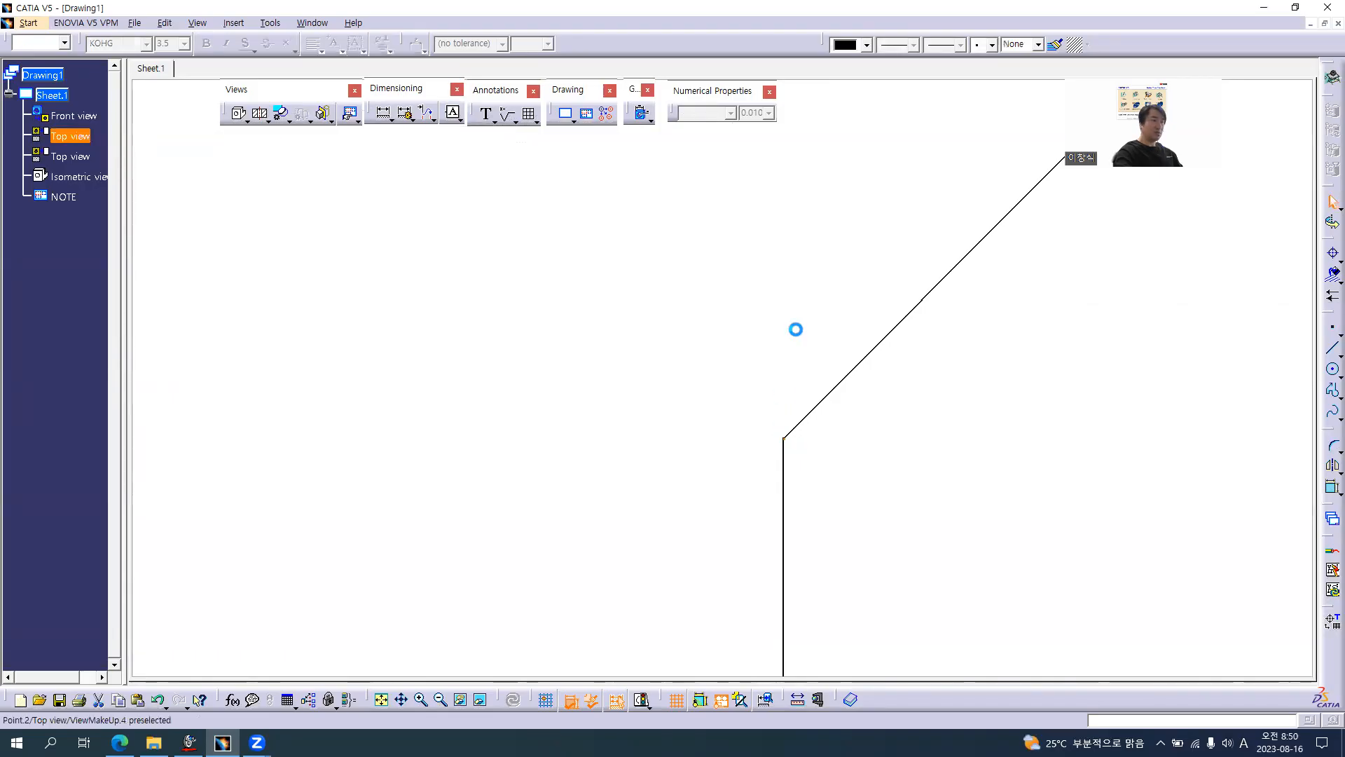
- Create a horizontal dimension between the top view's chamfer corner point and the keyway's right arc
middle_click_drag(693, 317, 675, 715, "ctrl")
mouse_move(637, 313)
middle_mouse_down("ctrl")
mouse_move(558, 210)
mouse_move(561, 532)
middle_mouse_up("ctrl")
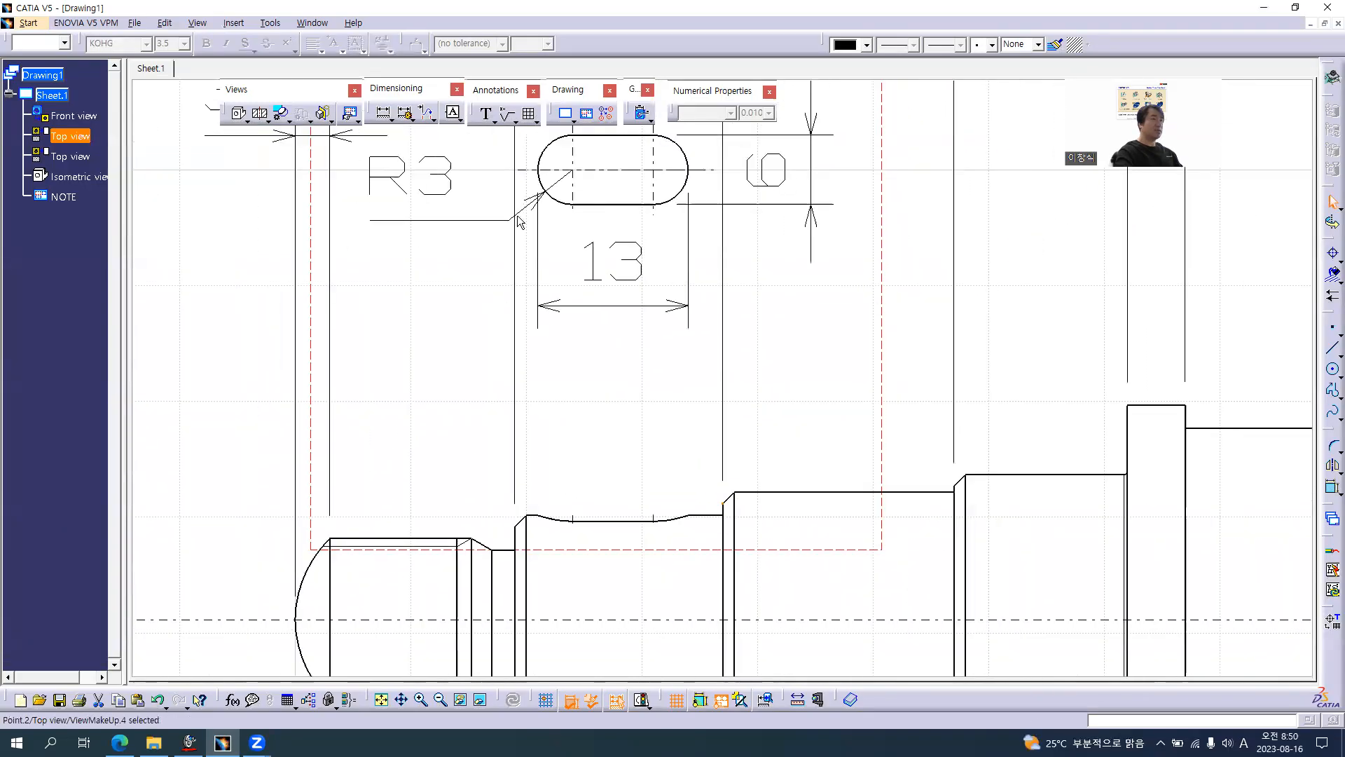
left_click(383, 119)
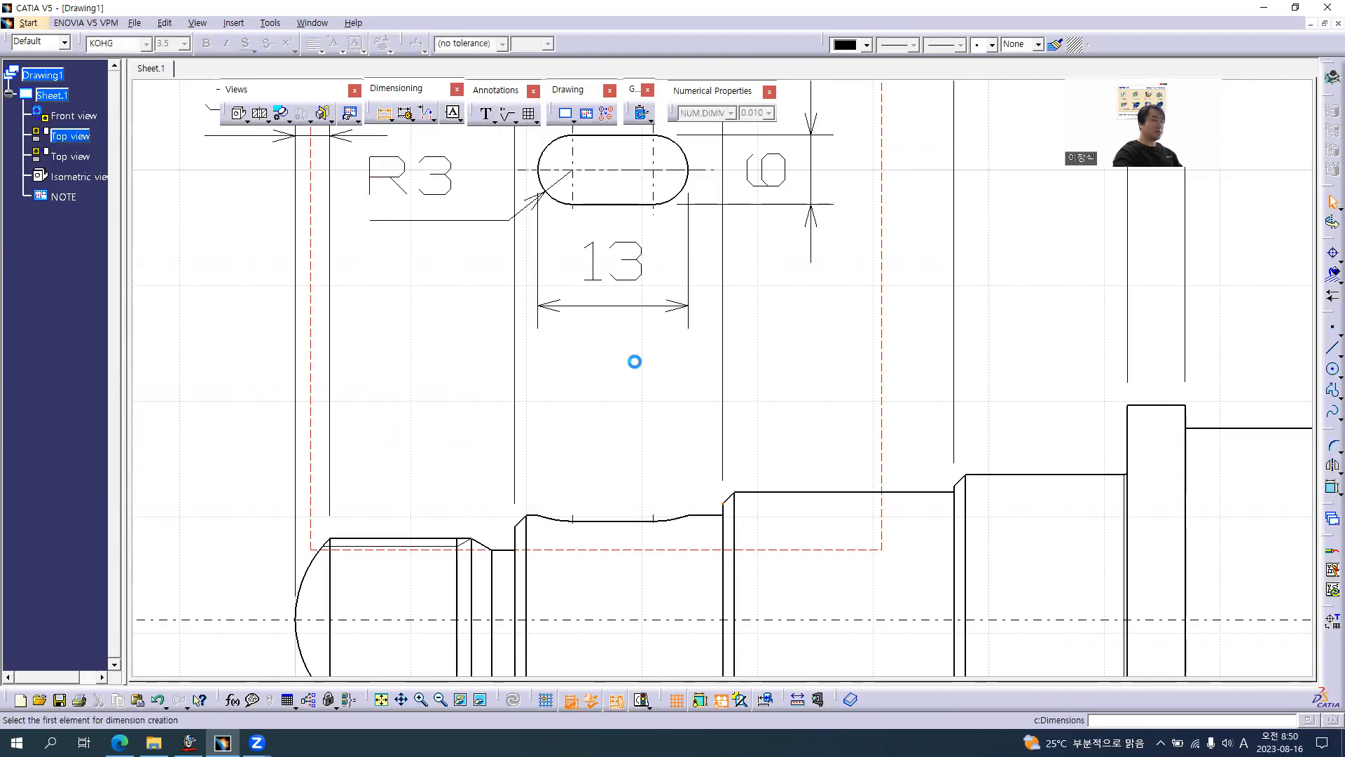
left_click(724, 503)
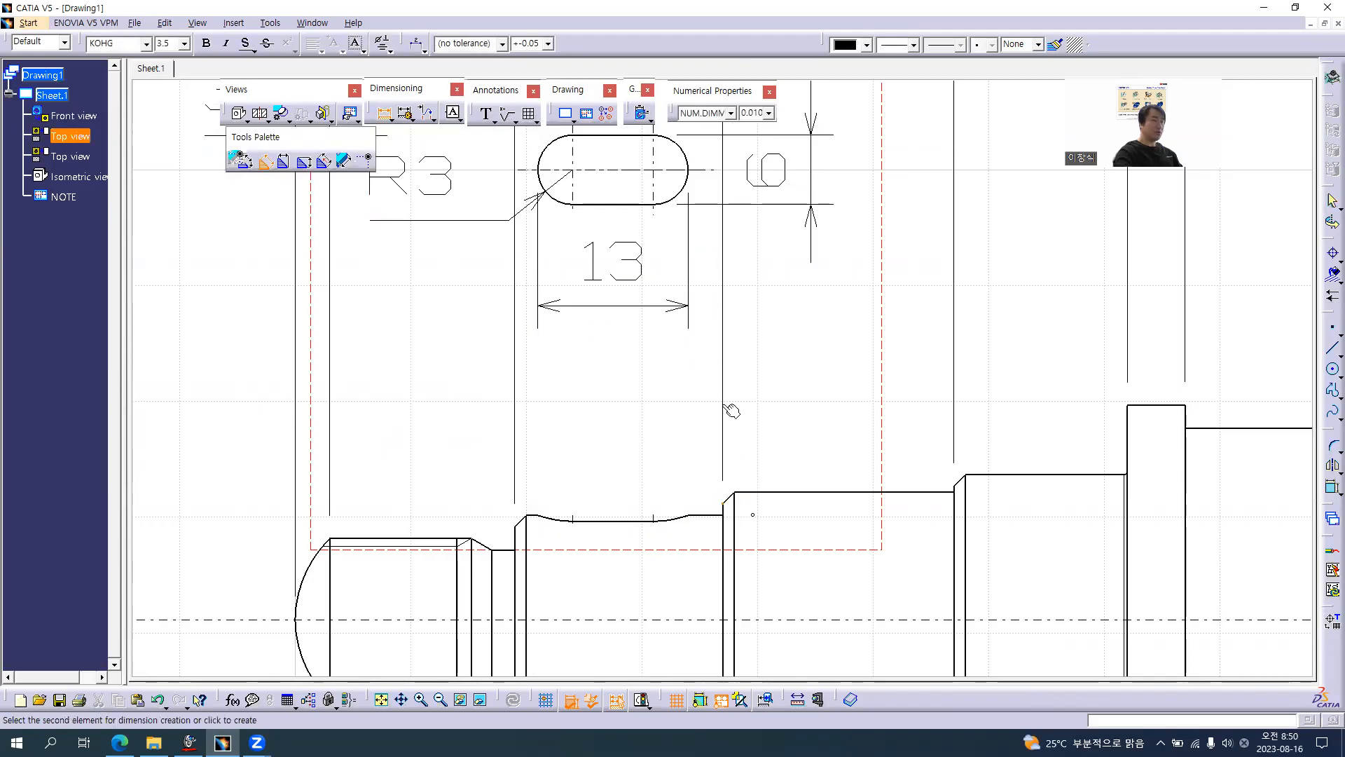
left_click(697, 170)
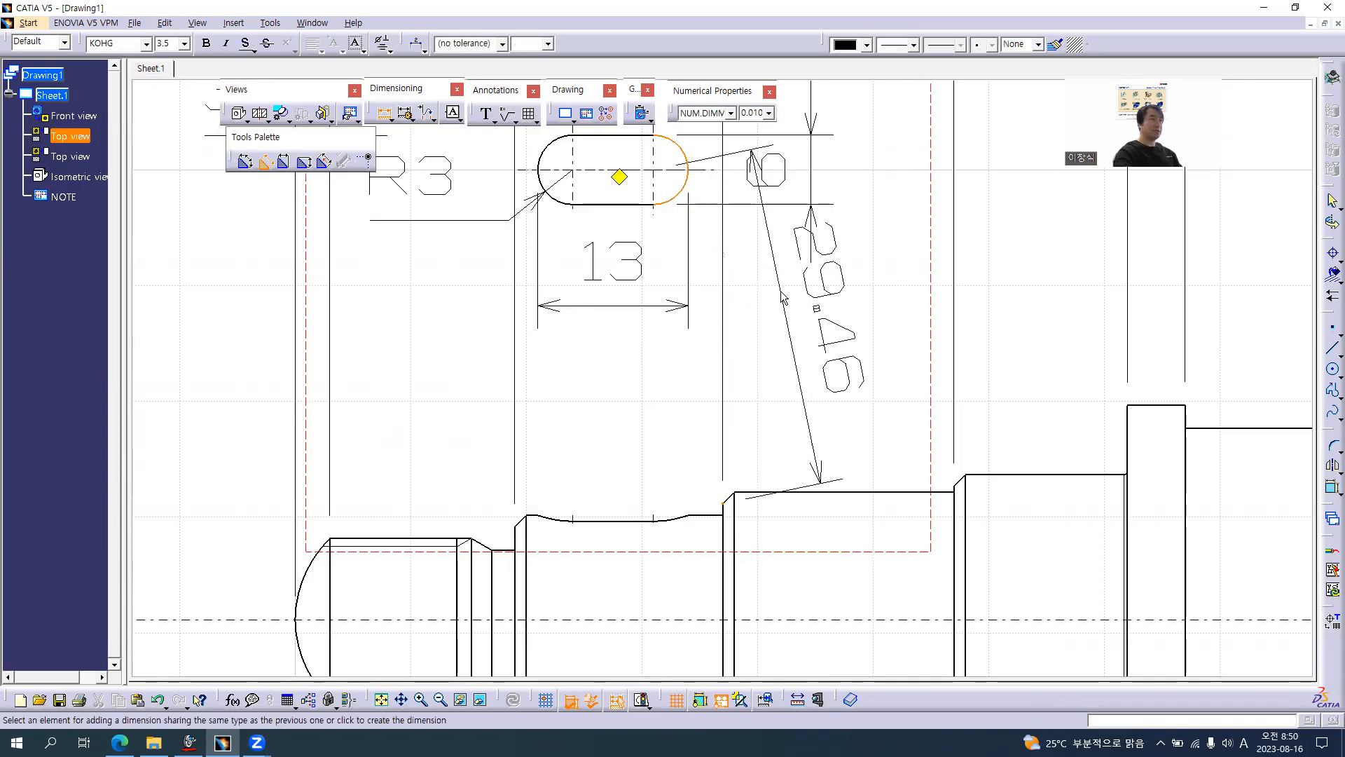
left_click(285, 162)
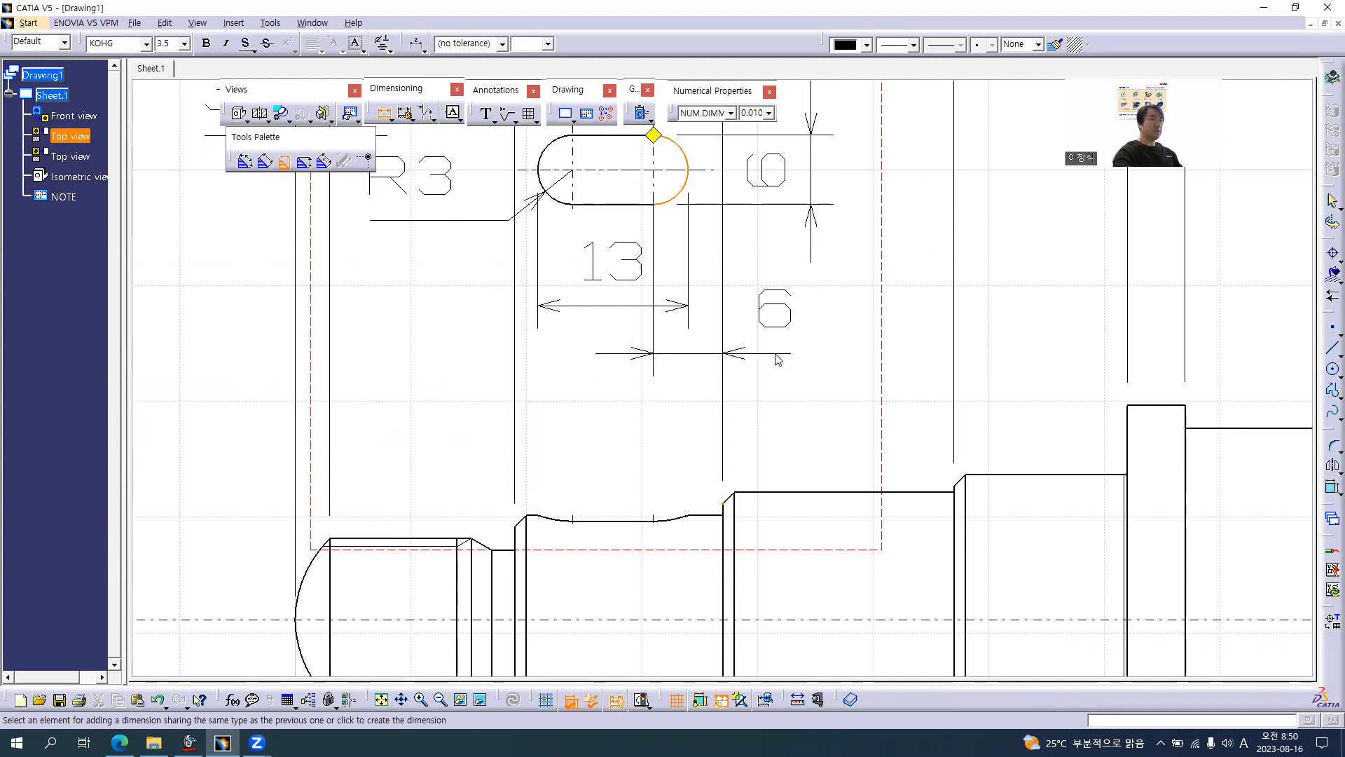
- Set the arc-side extension line to Anchor 4 and place the dimension in line with the keyway's 13 mm length dimension
right_click(775, 354)
mouse_move(882, 429)
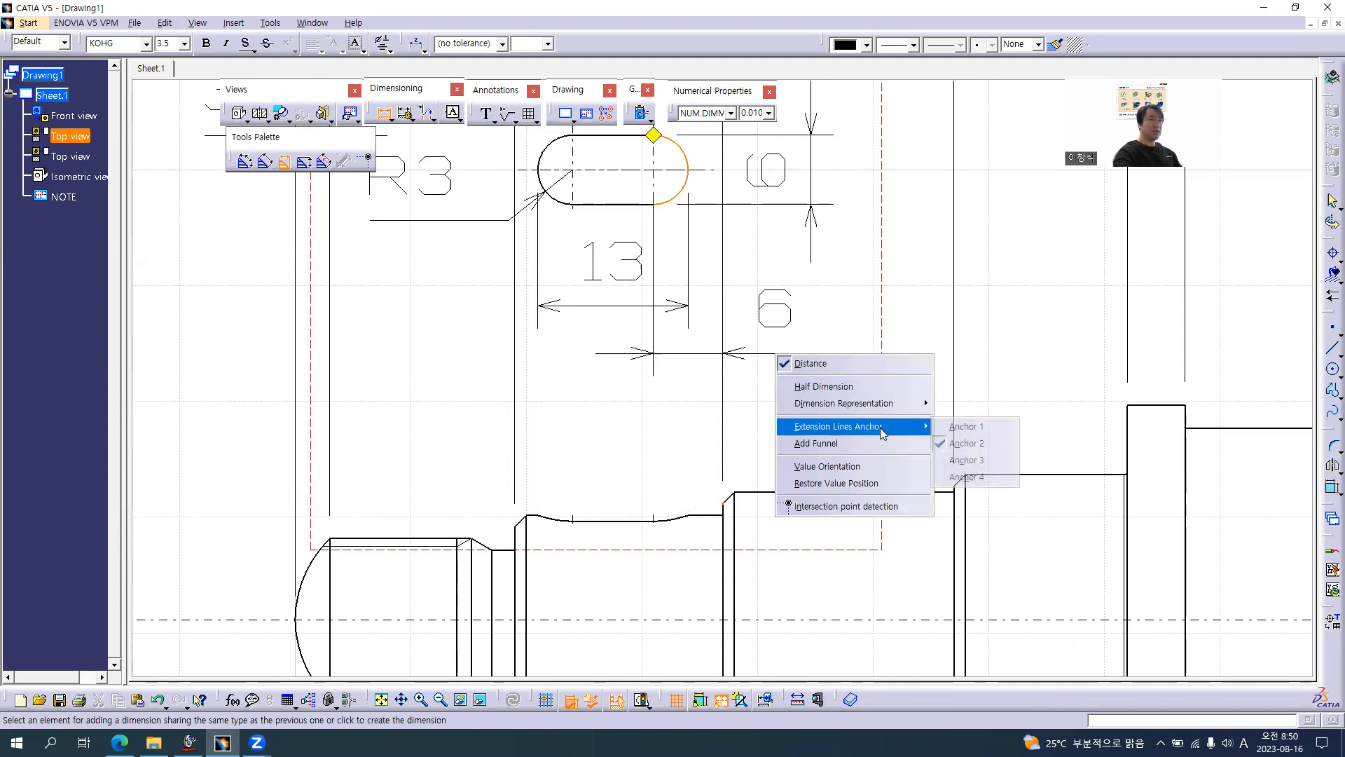
left_click(968, 476)
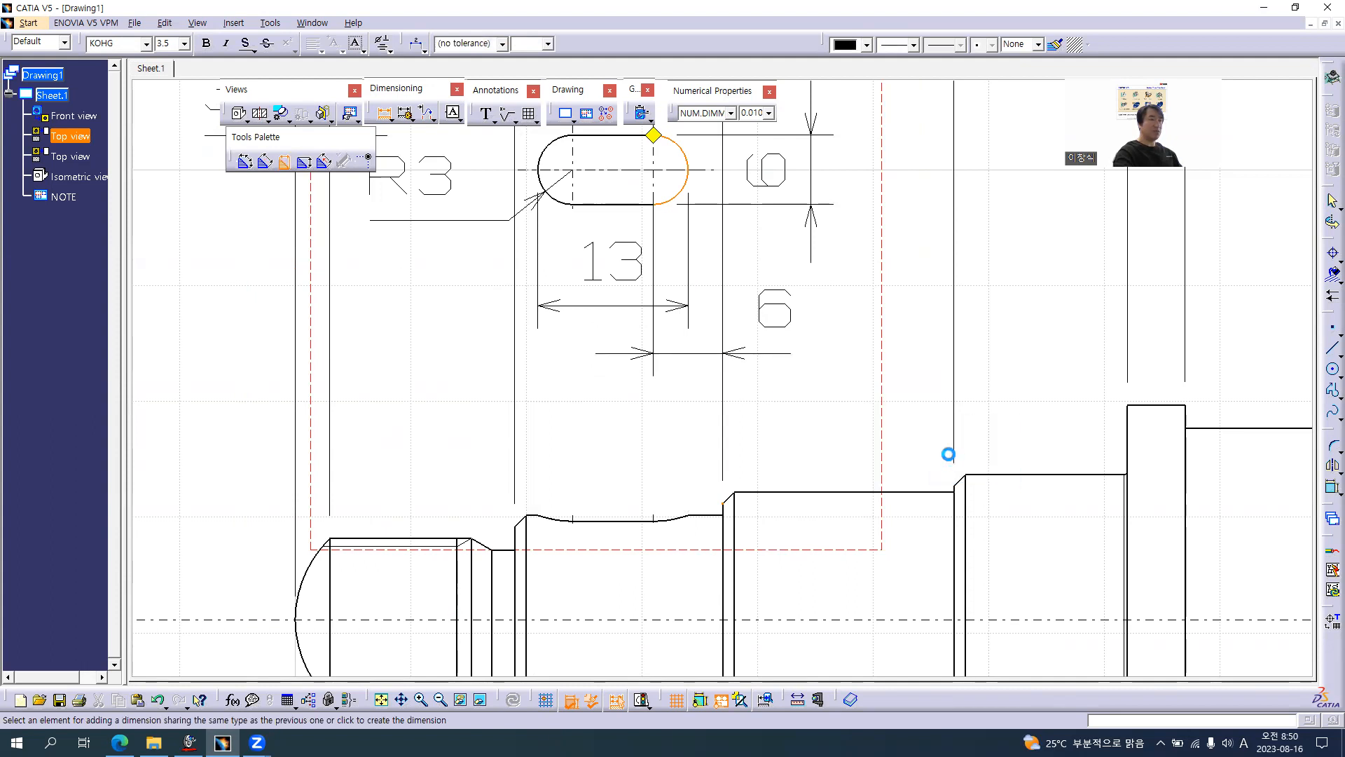
left_click(694, 311)
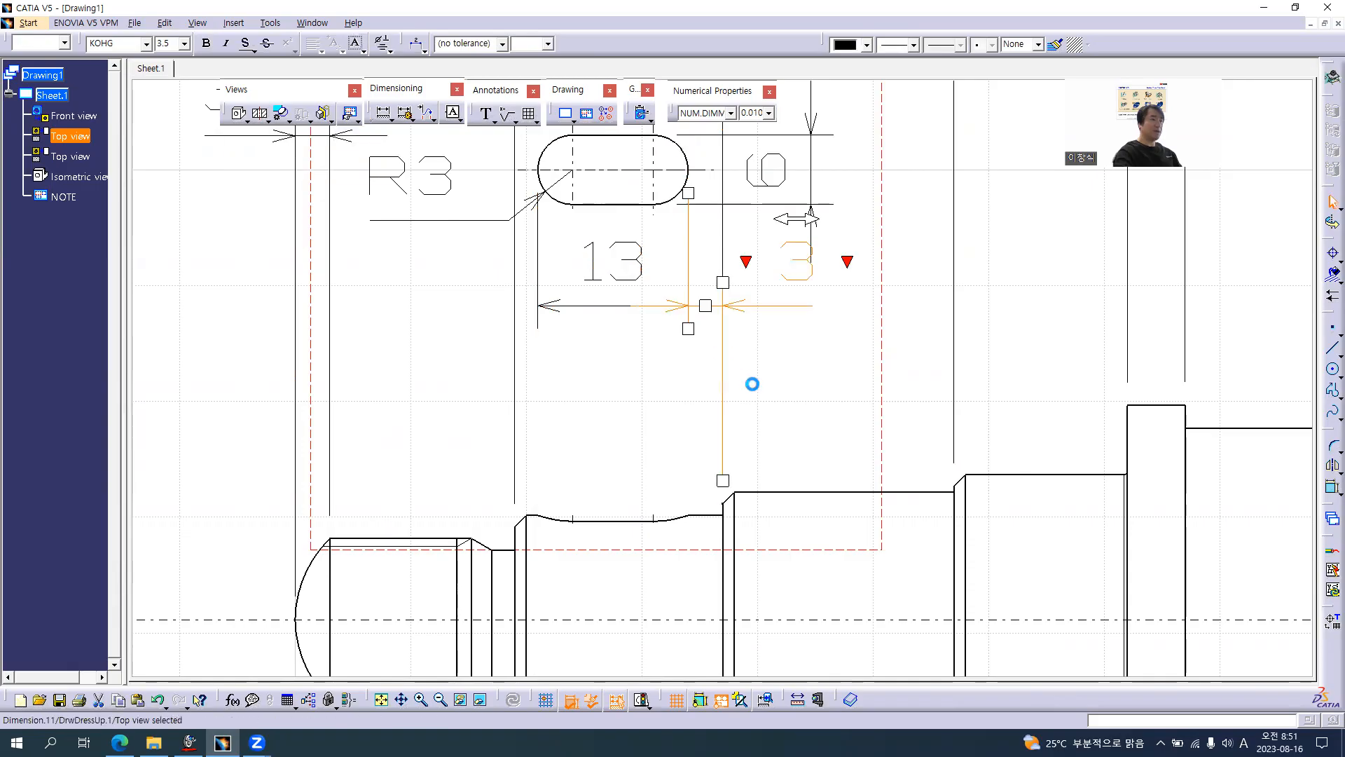
- Check the keyway dimensions against the reference PDF and hide the top view's construction point on the shoulder's chamfer corner
key("alt+Tab")
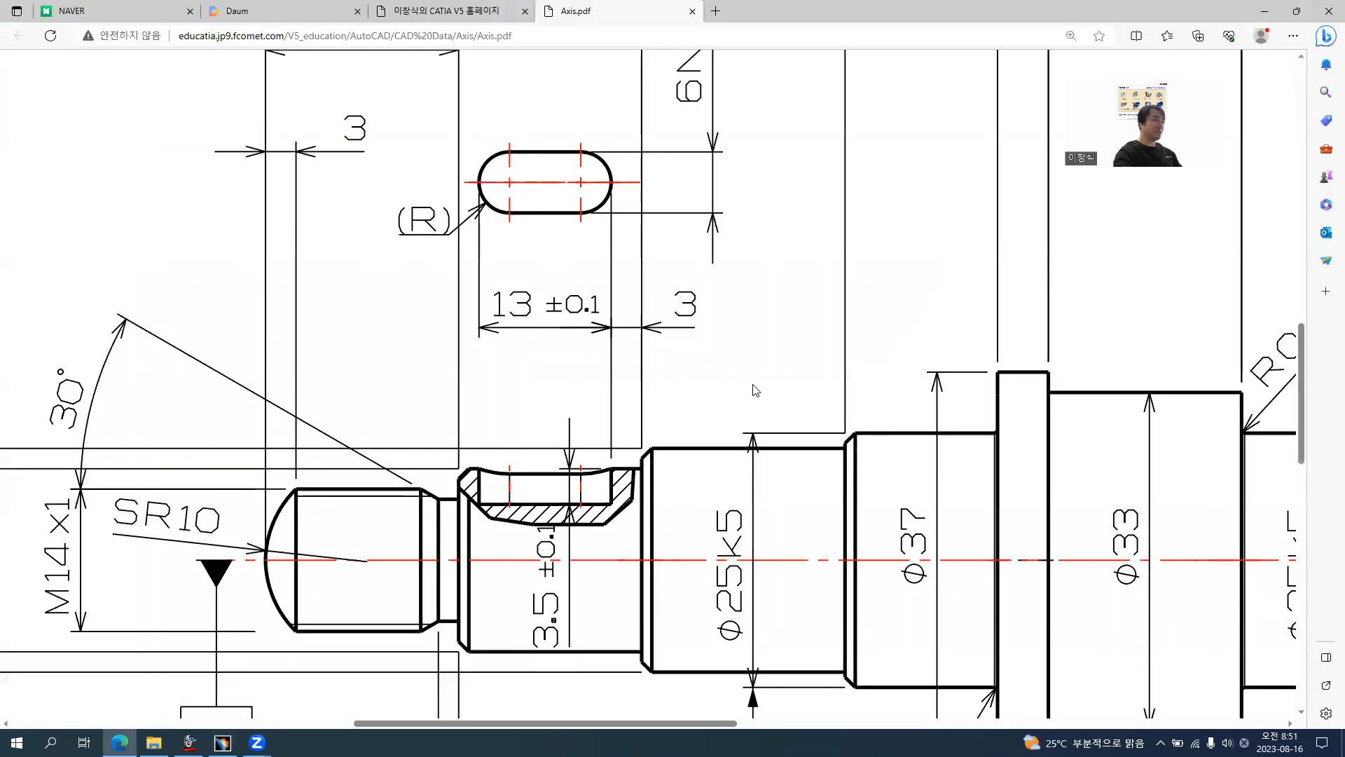
key("alt+Tab")
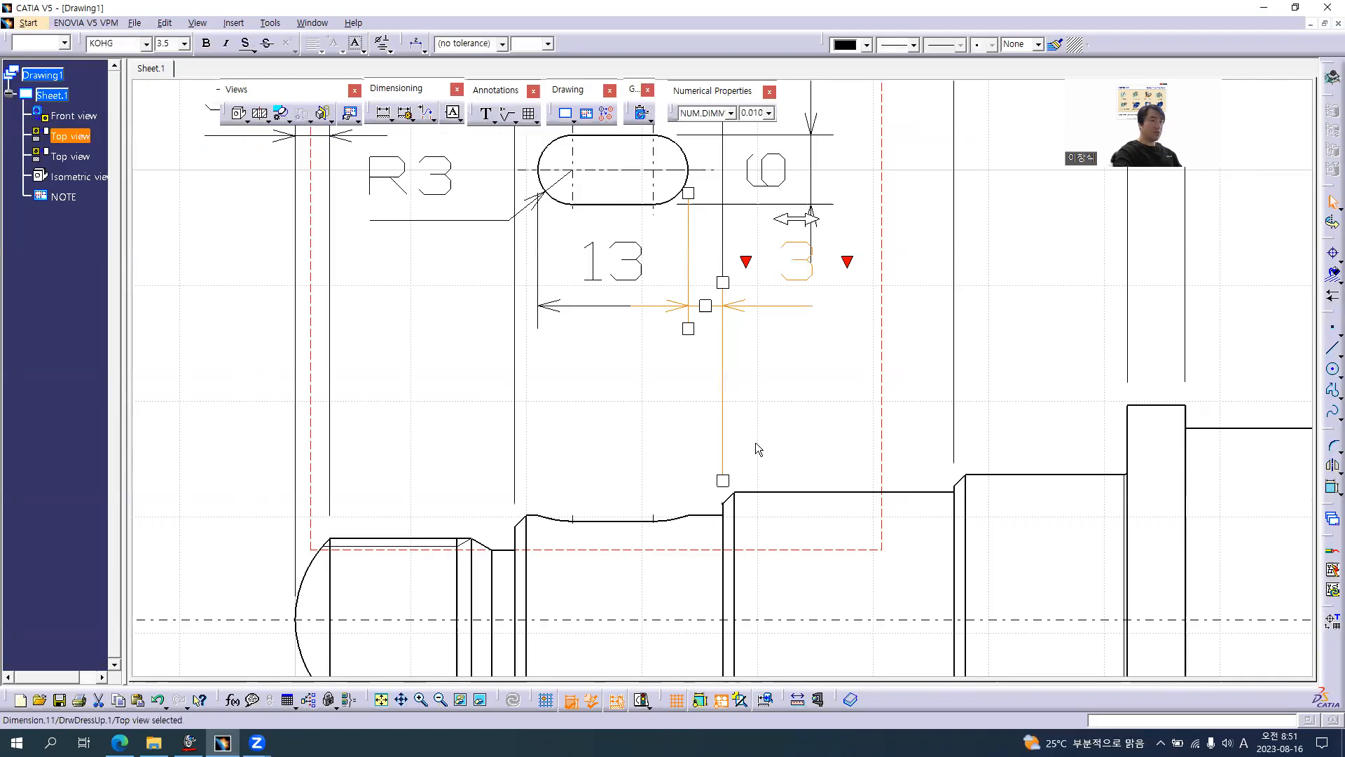
left_click(756, 446)
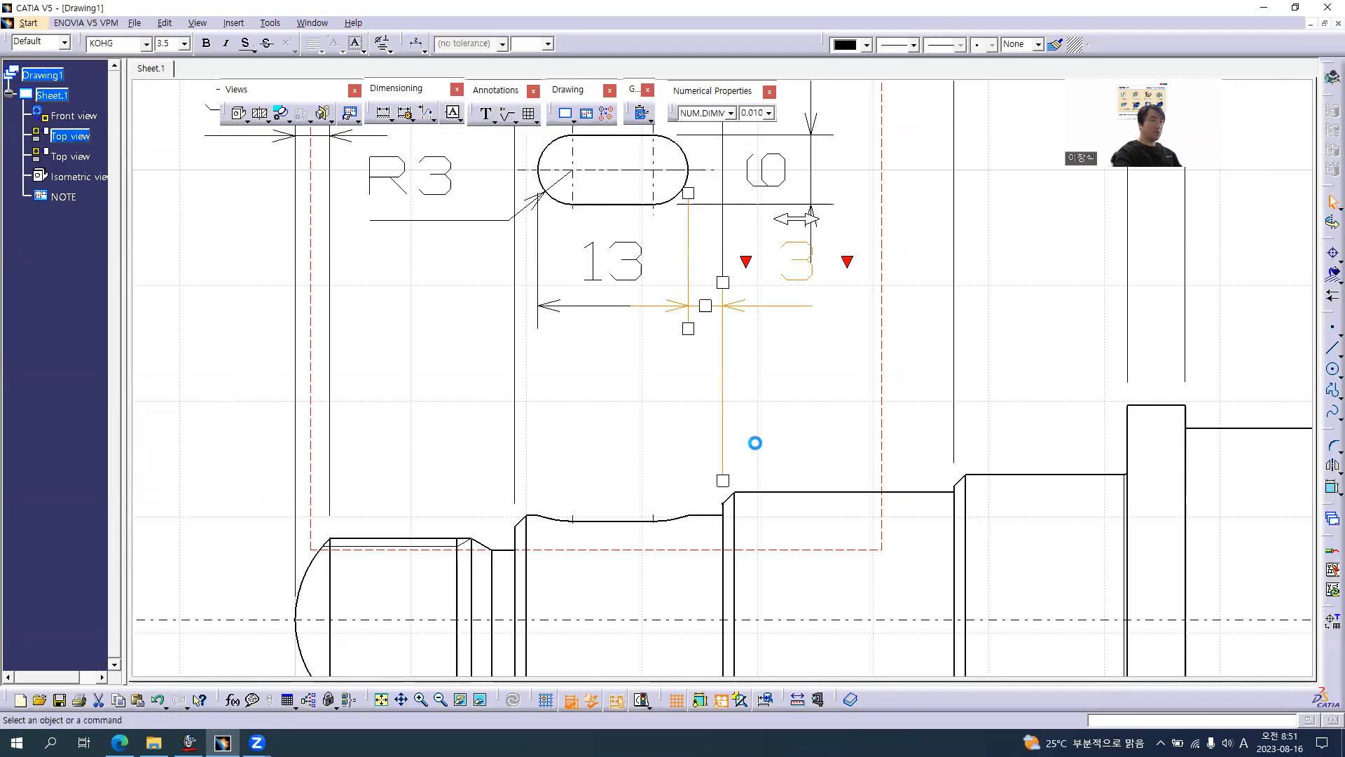
right_click(726, 502)
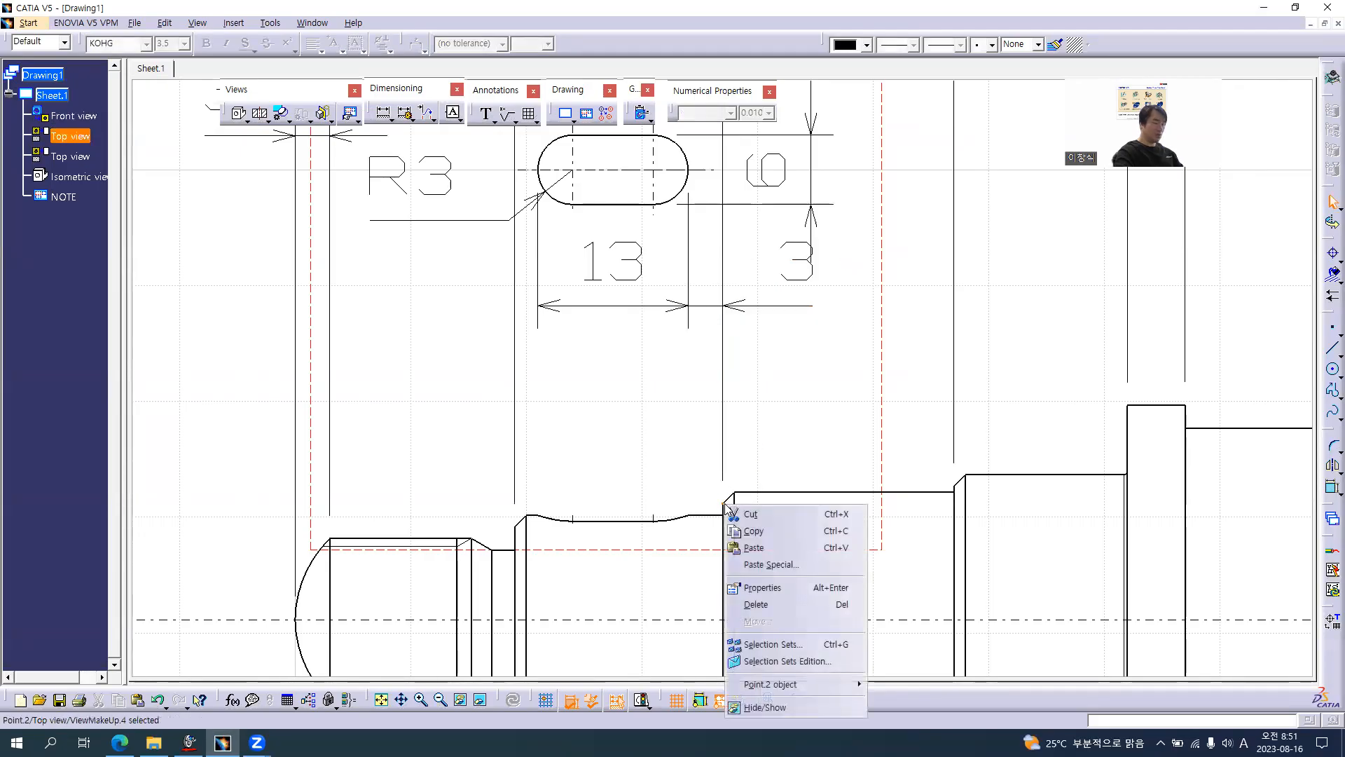
key("h")
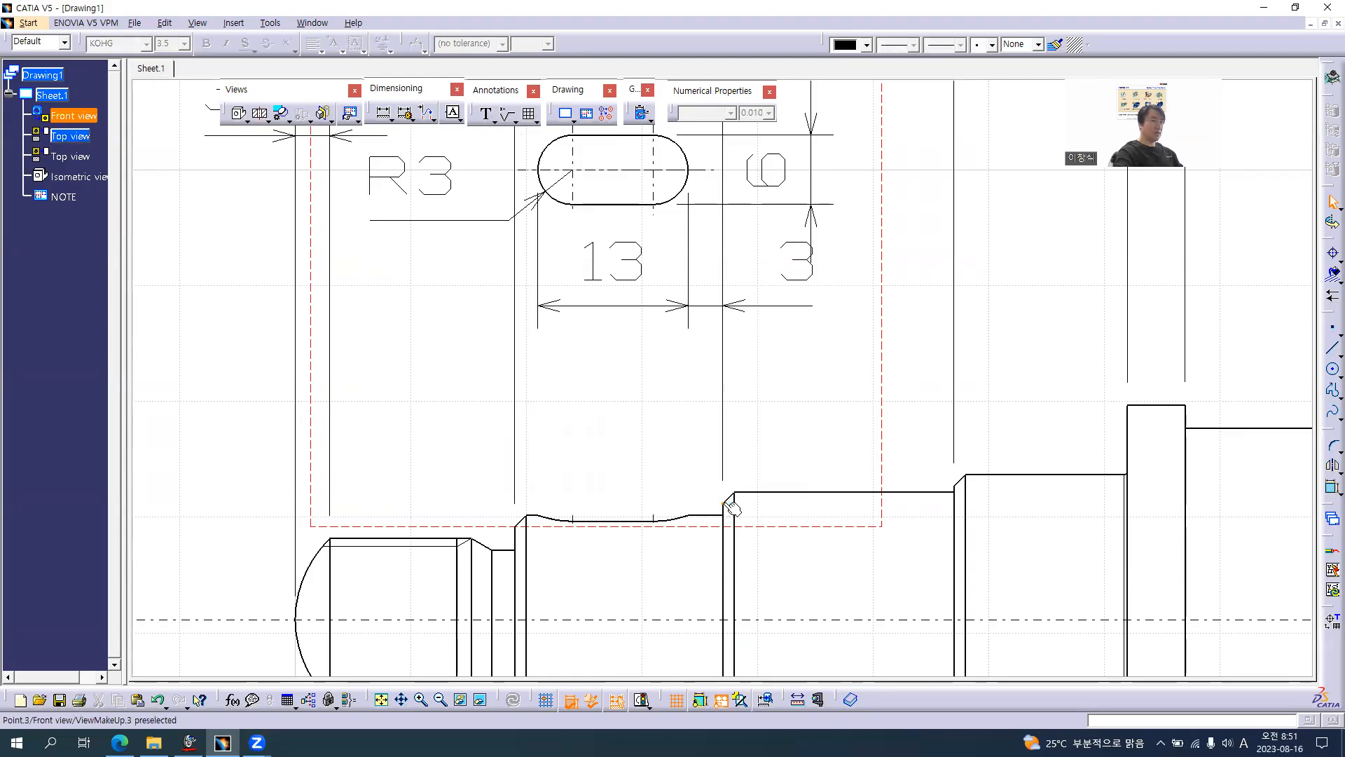
right_click(722, 503)
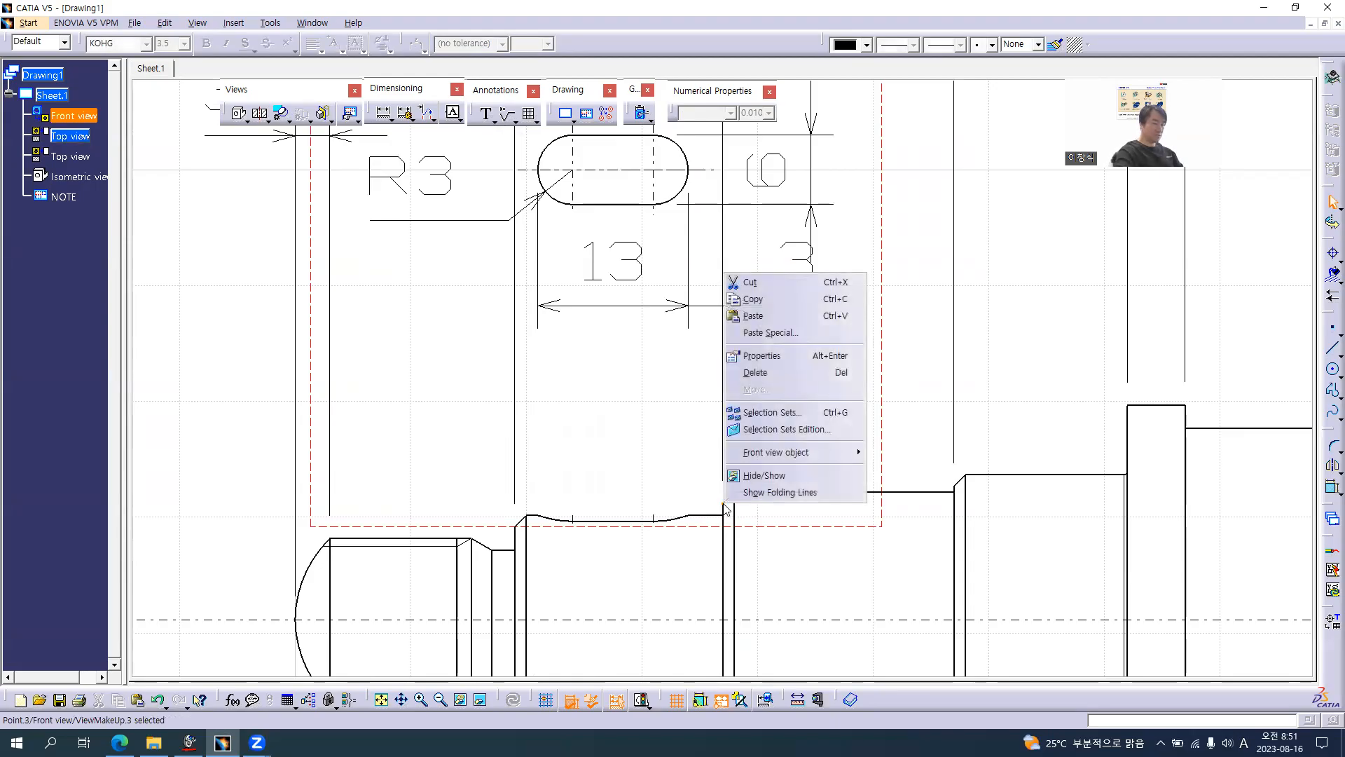
left_click(564, 364)
- Examine the left keyway's length and shoulder distance dimensions and their extension lines in the reference PDF
key("alt+Tab")
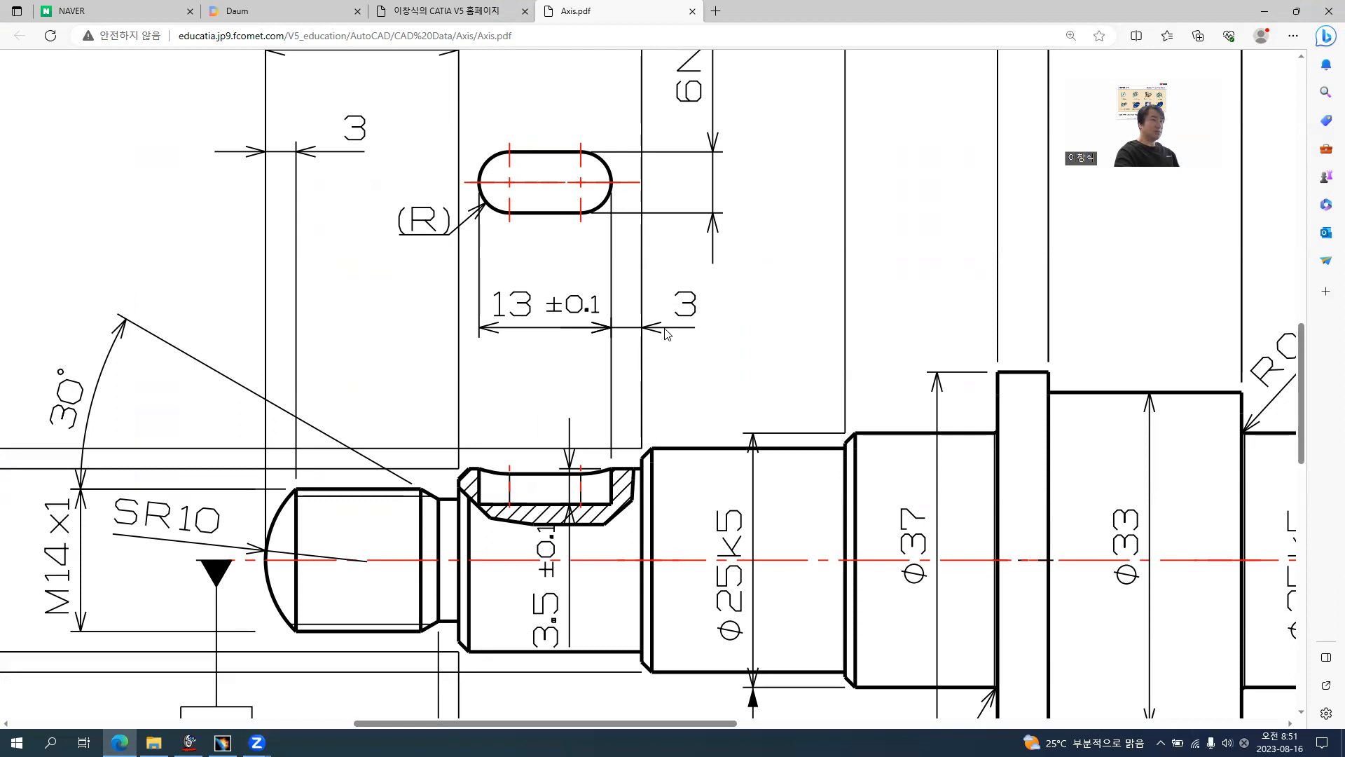
scroll(666, 334, "down", 2, "ctrl")
scroll(666, 337, "down", 3, "ctrl")
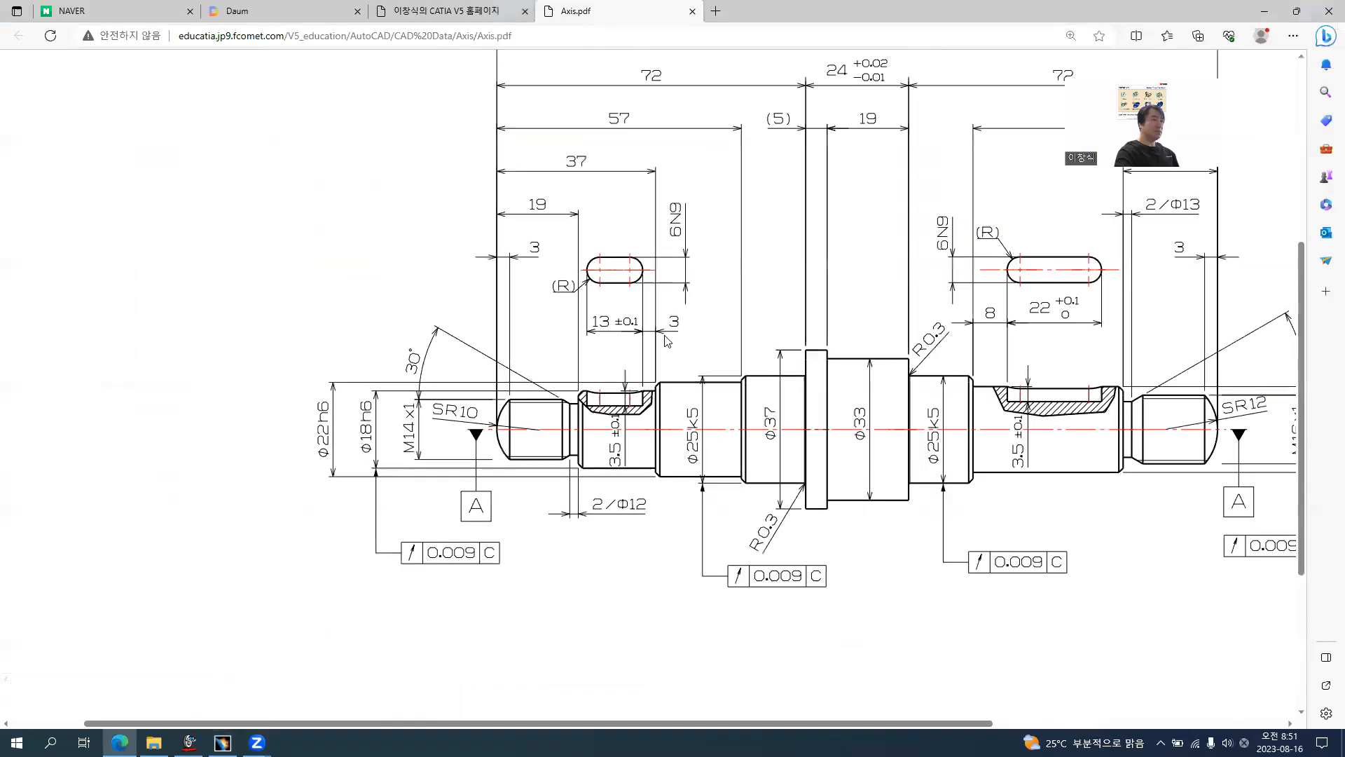
scroll(666, 339, "up", 4, "ctrl")
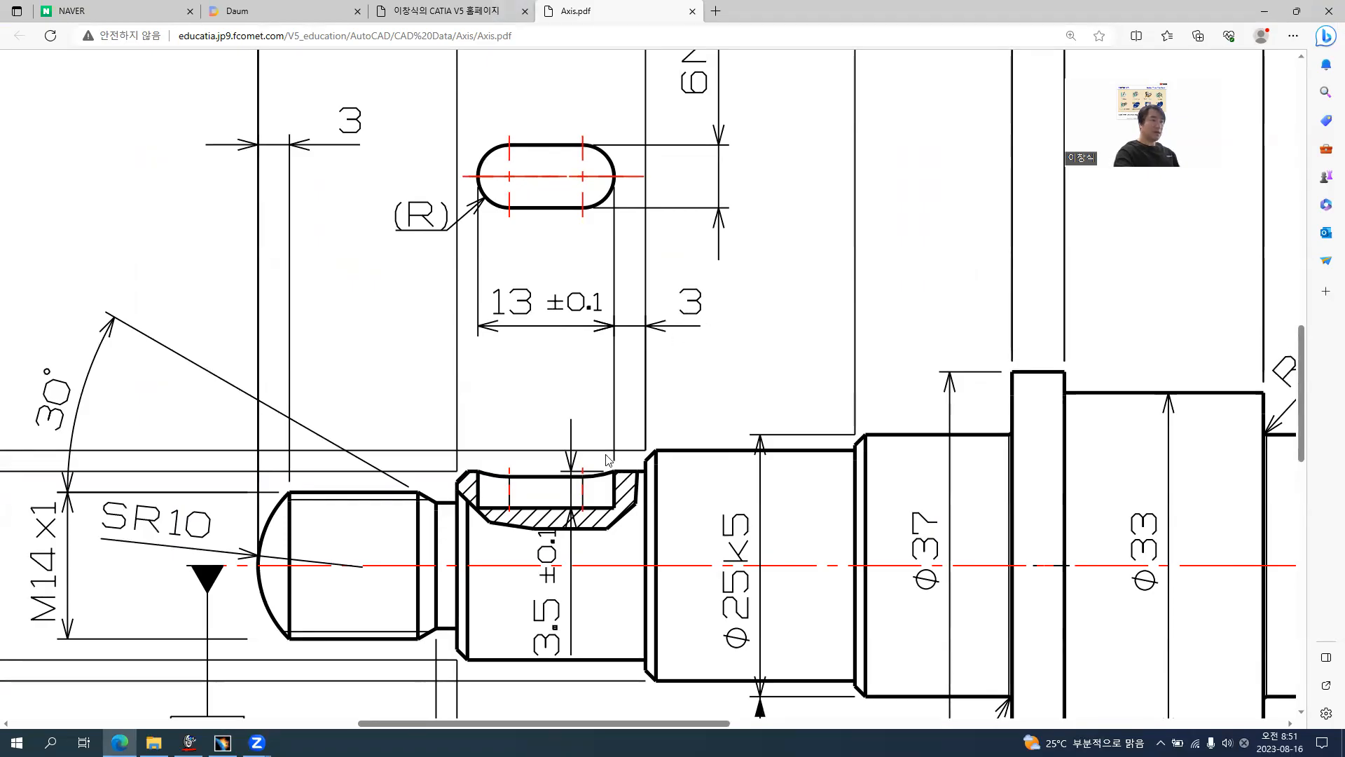
scroll(607, 459, "down", 2, "ctrl")
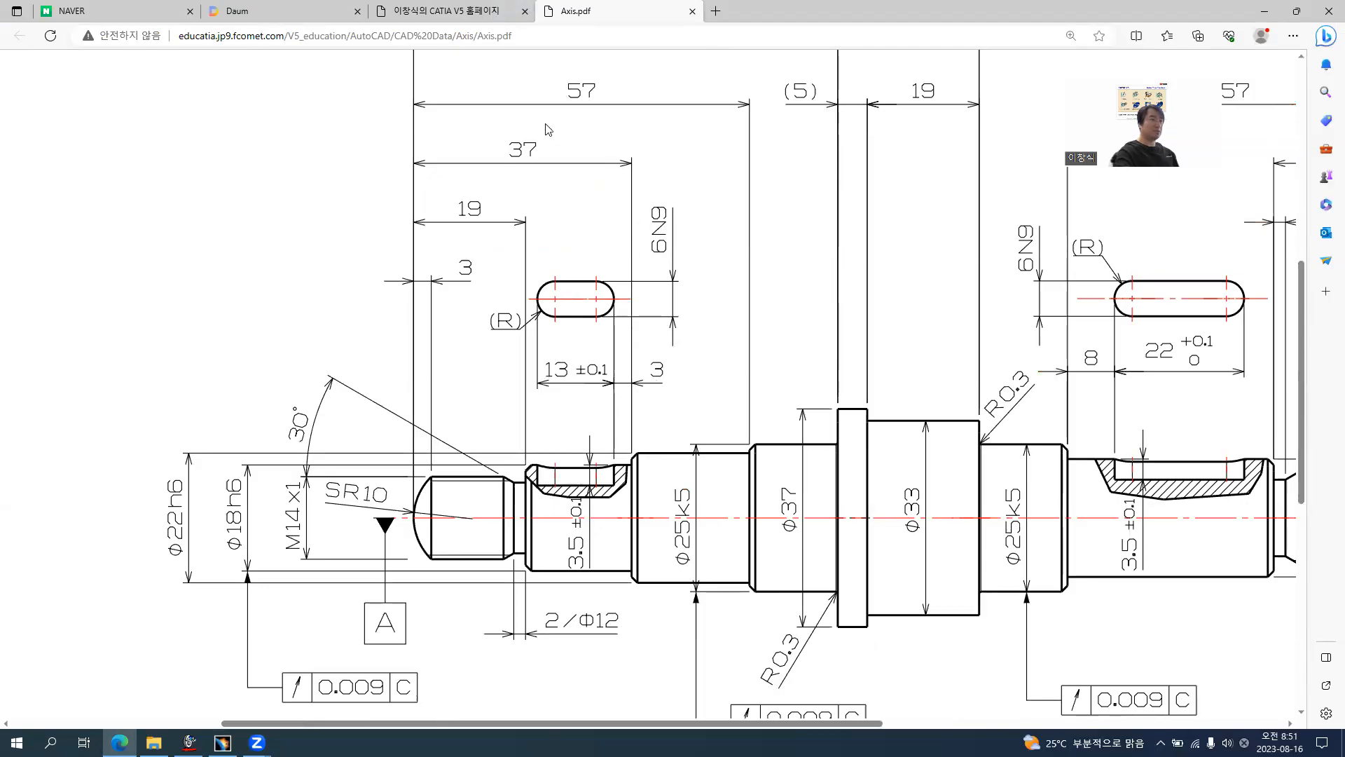
scroll(550, 417, "up", 1, "ctrl")
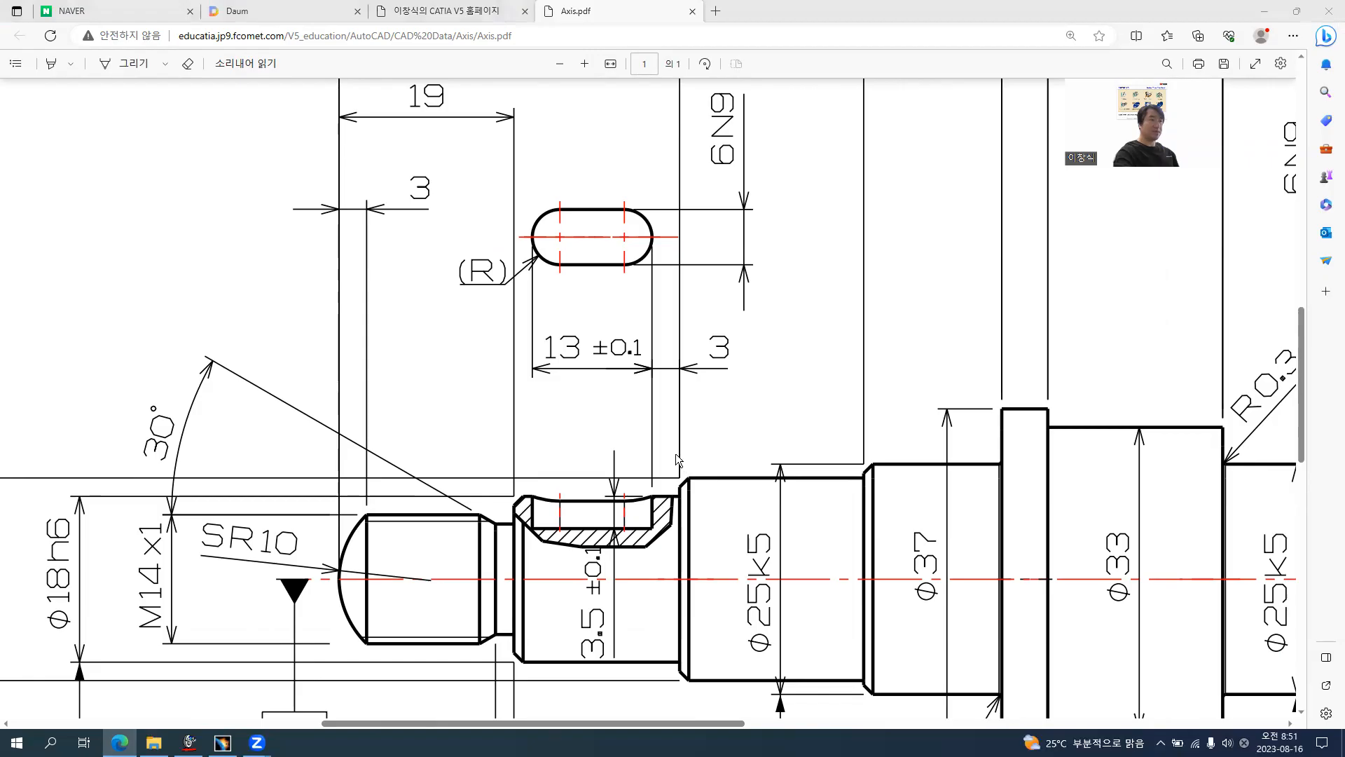
- Delete the horizontal dimension between the keyway's right arc and the shoulder, and hide the stray point above the keyway
key("alt+Tab")
left_click(753, 306)
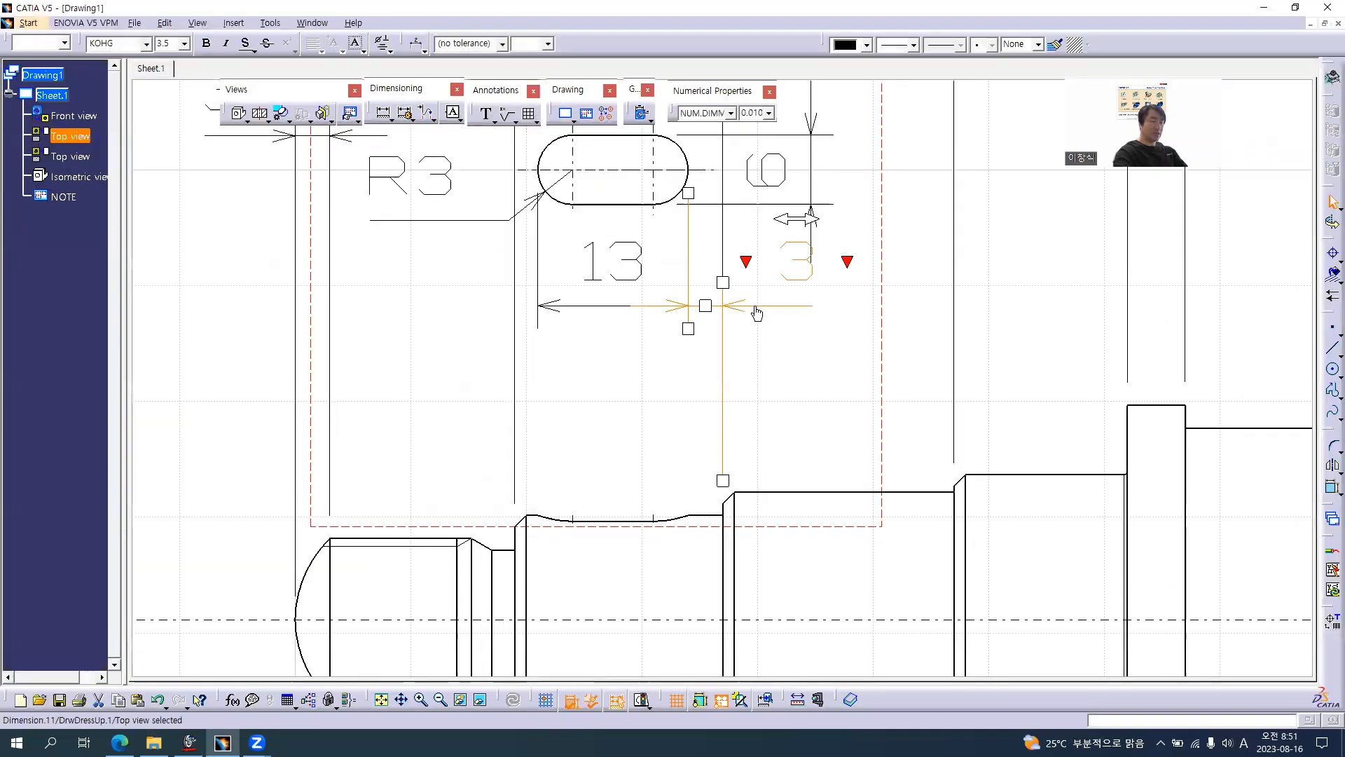
key("Delete")
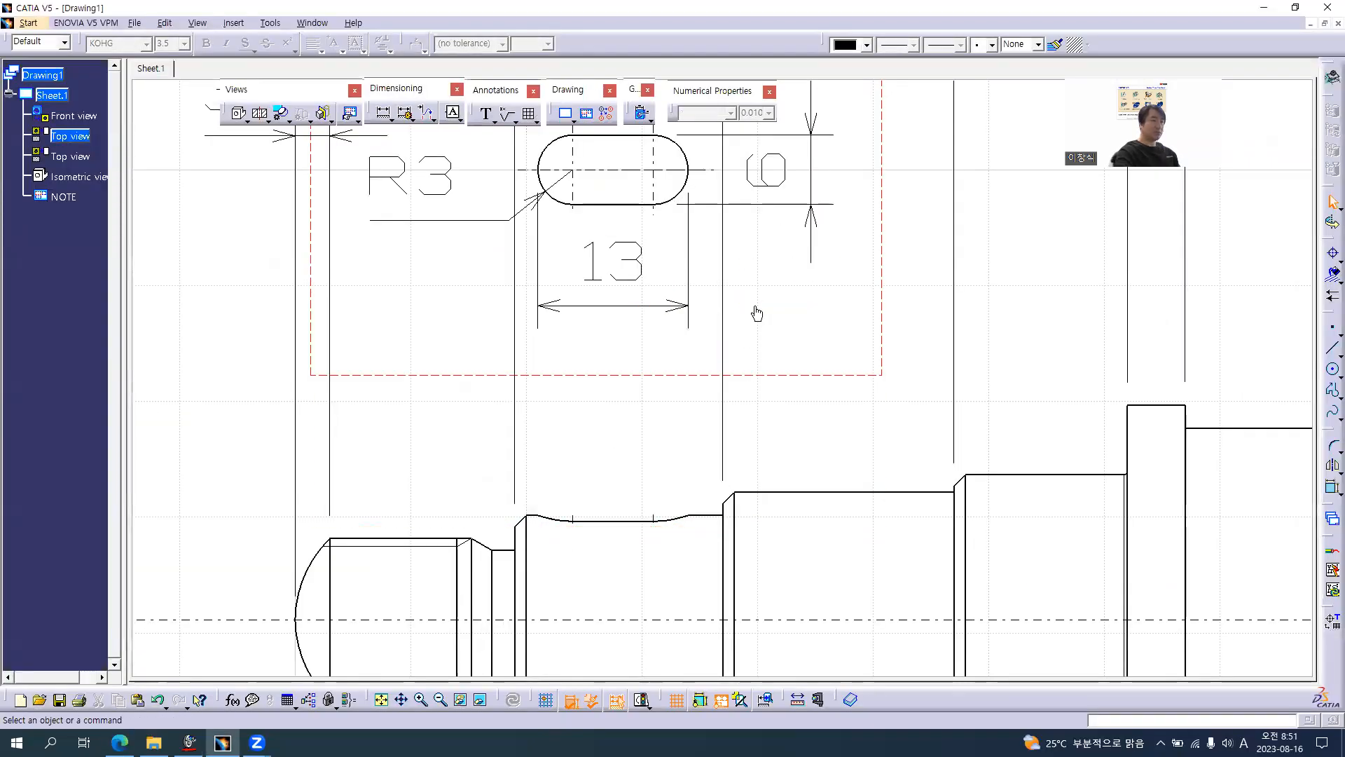
middle_click_drag(757, 336, 751, 511)
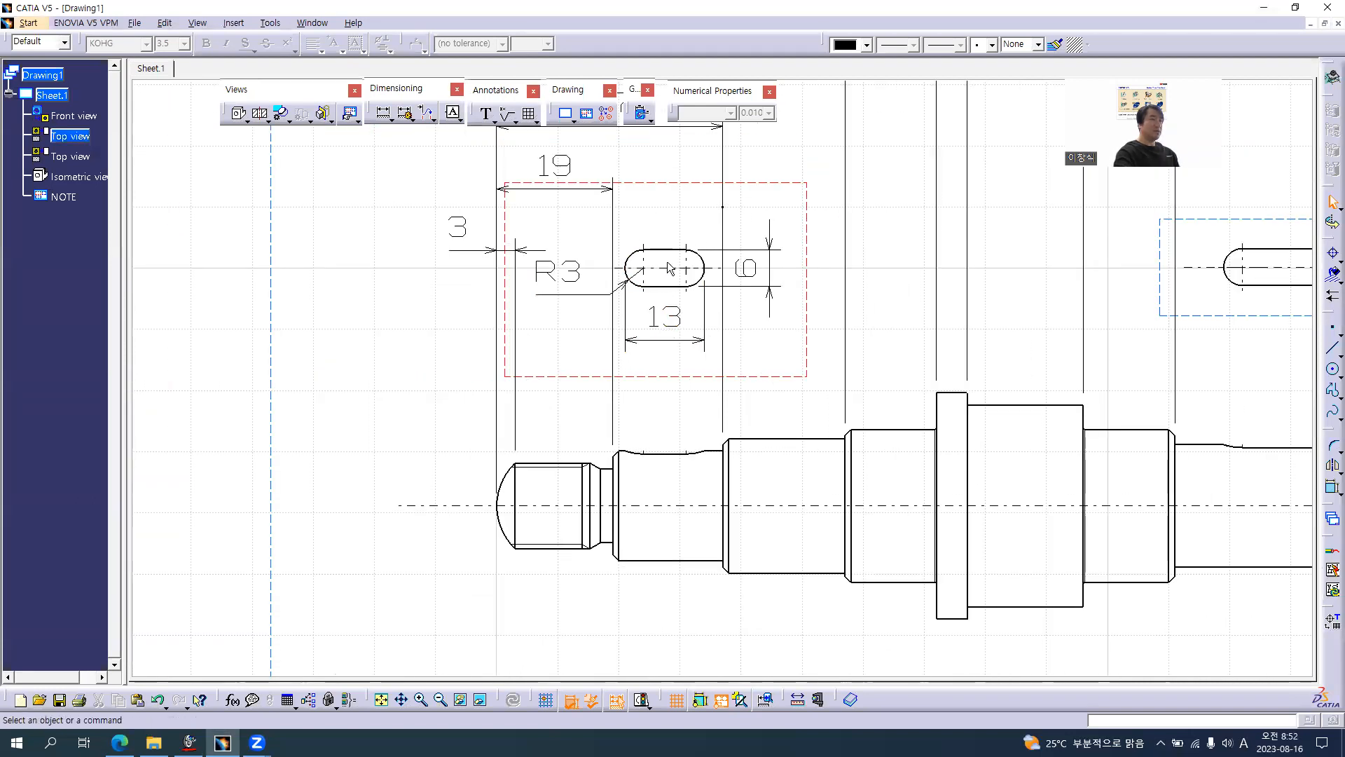
left_click(722, 208)
right_click(723, 210)
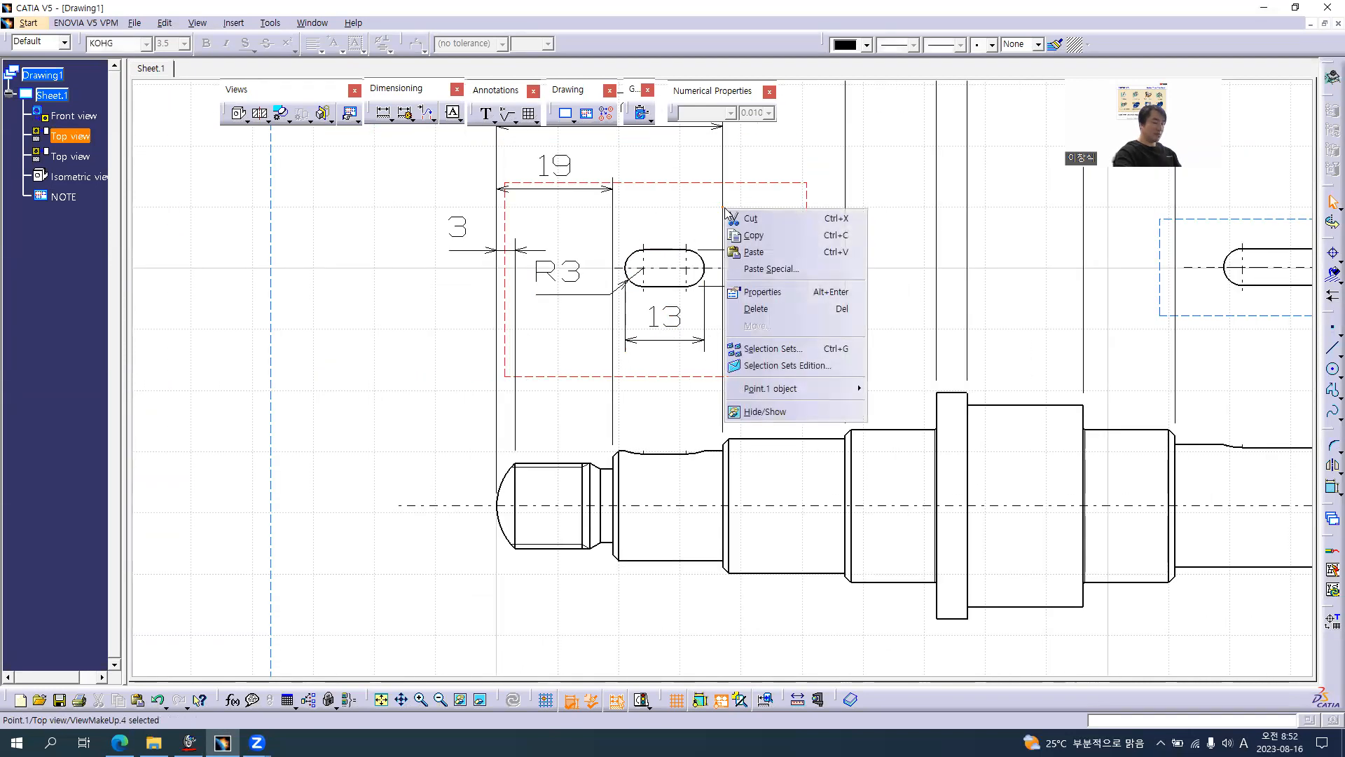
key("h")
mouse_move(954, 290)
middle_mouse_down()
mouse_move(728, 312)
mouse_move(721, 349)
middle_mouse_up()
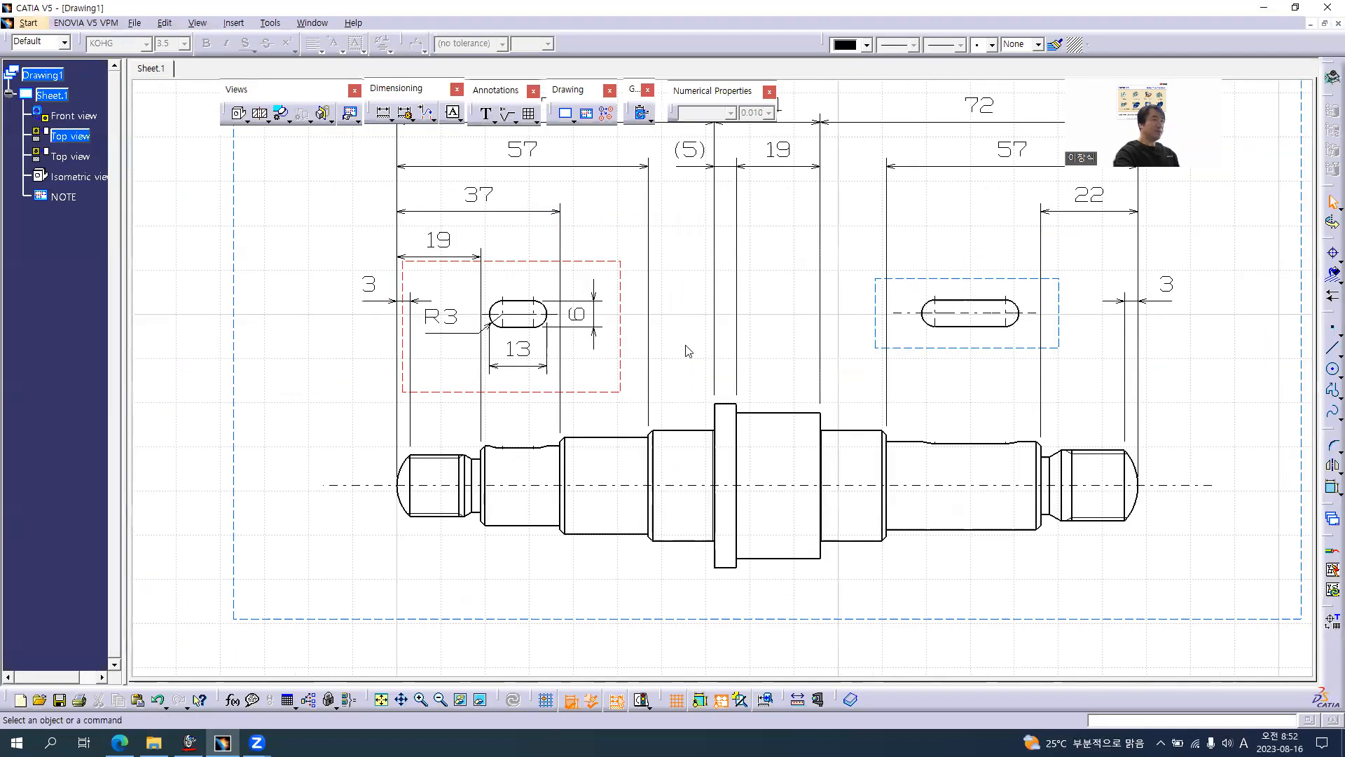
- Make the keyway's R3 radius dimension an alphanumerical fake dimension with the main value (R)
key("alt+Tab")
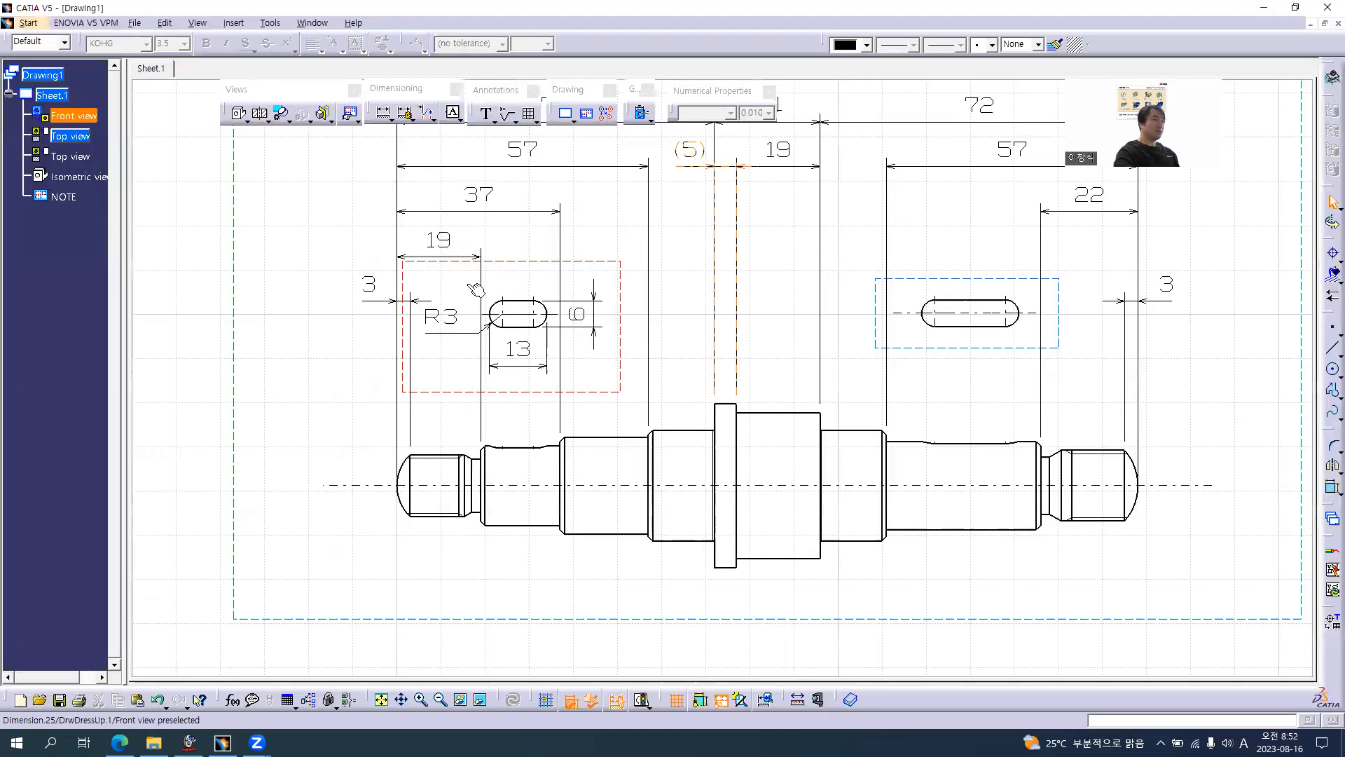
key("alt+Tab")
mouse_move(533, 329)
middle_mouse_down()
mouse_move(736, 288)
mouse_move(772, 255)
middle_mouse_up()
left_click(779, 265)
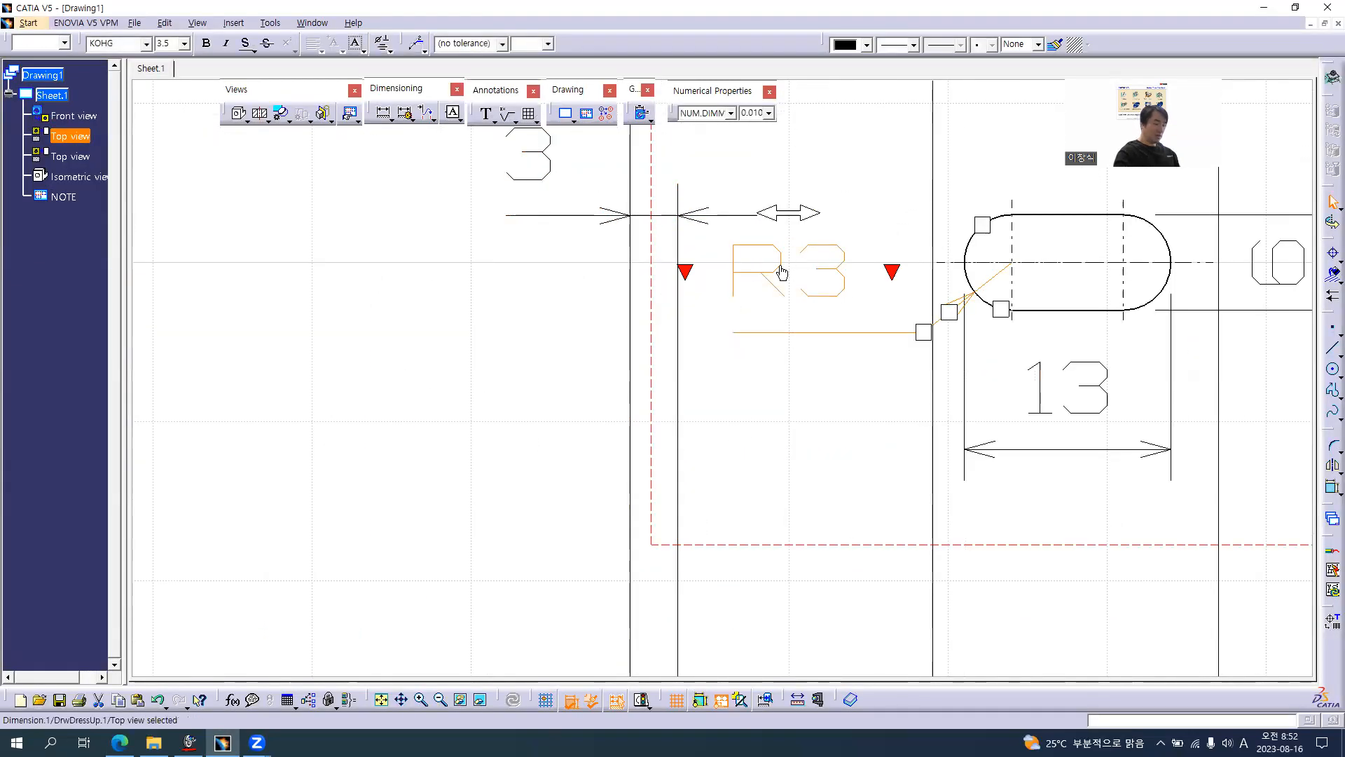
key("alt+Return")
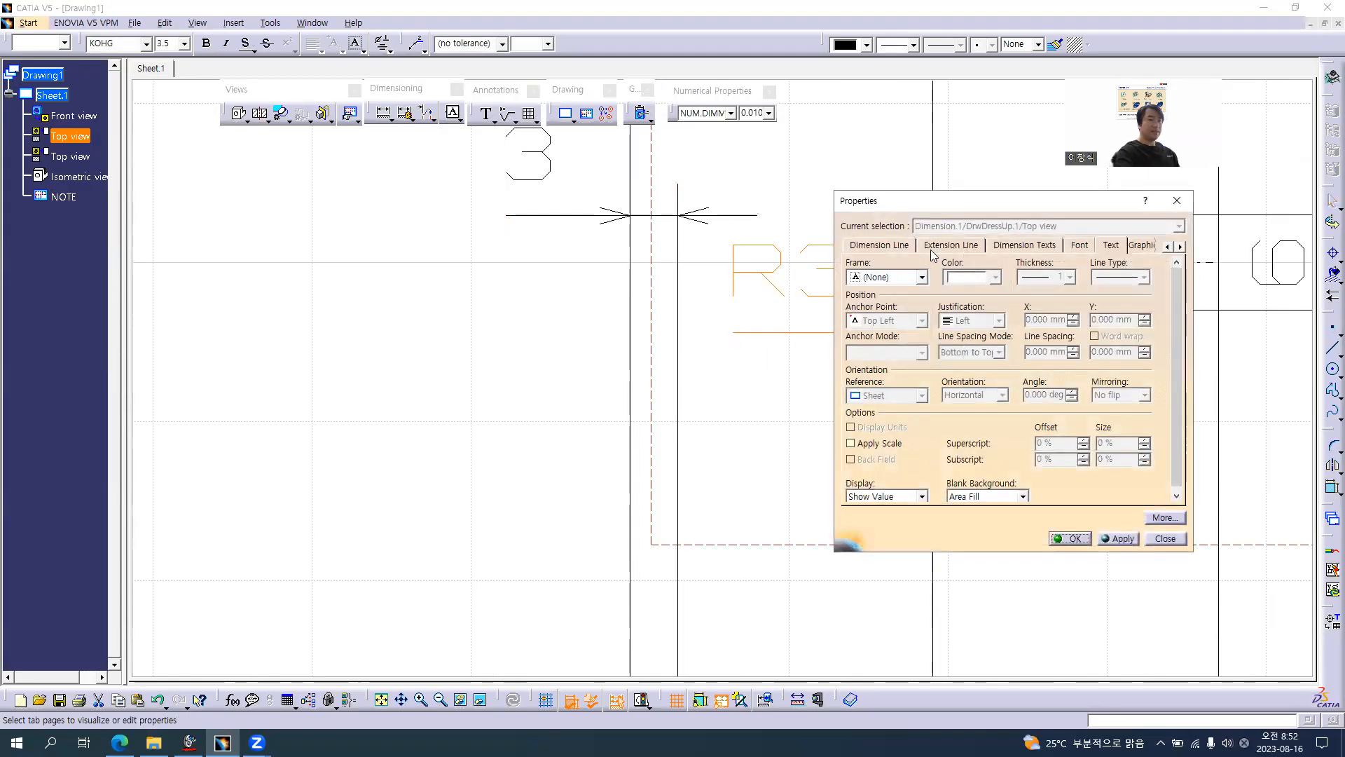
left_click(1169, 247)
left_click(1168, 246)
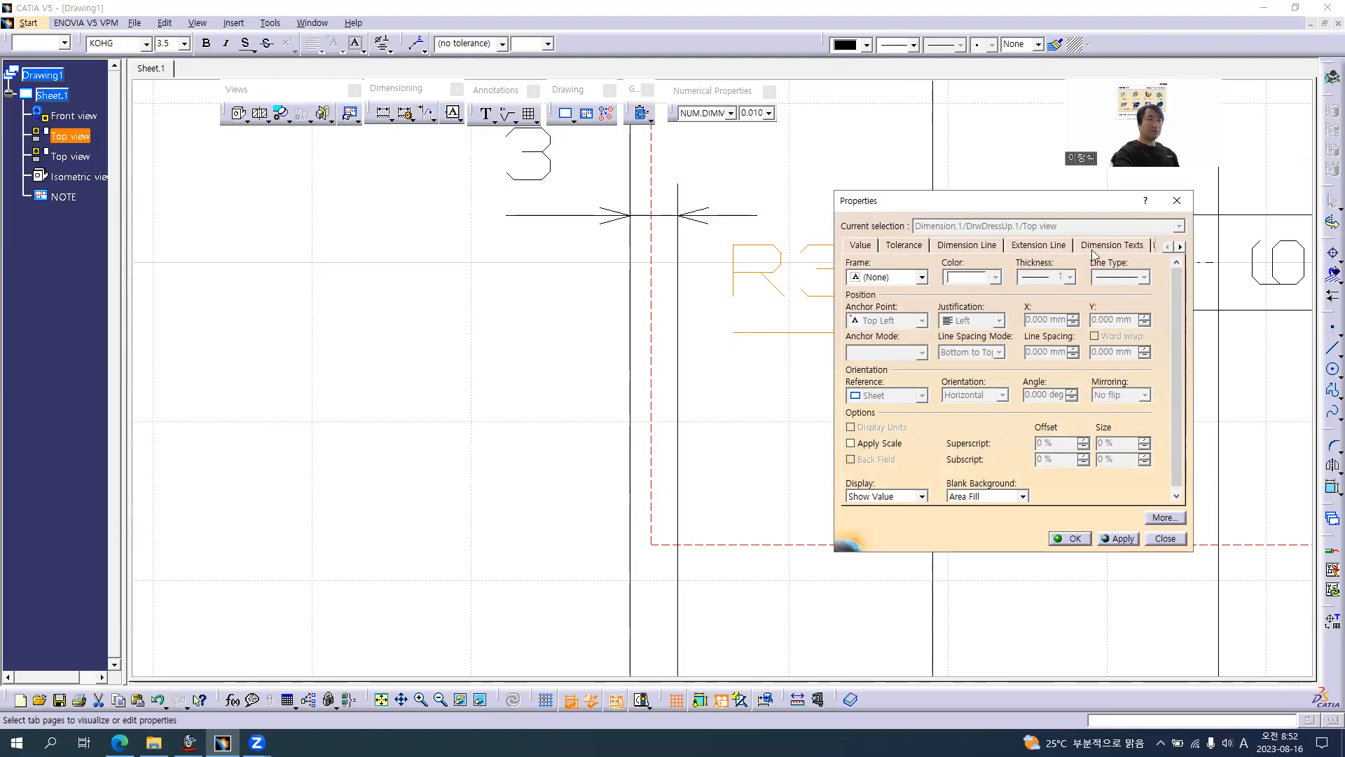
left_click(857, 247)
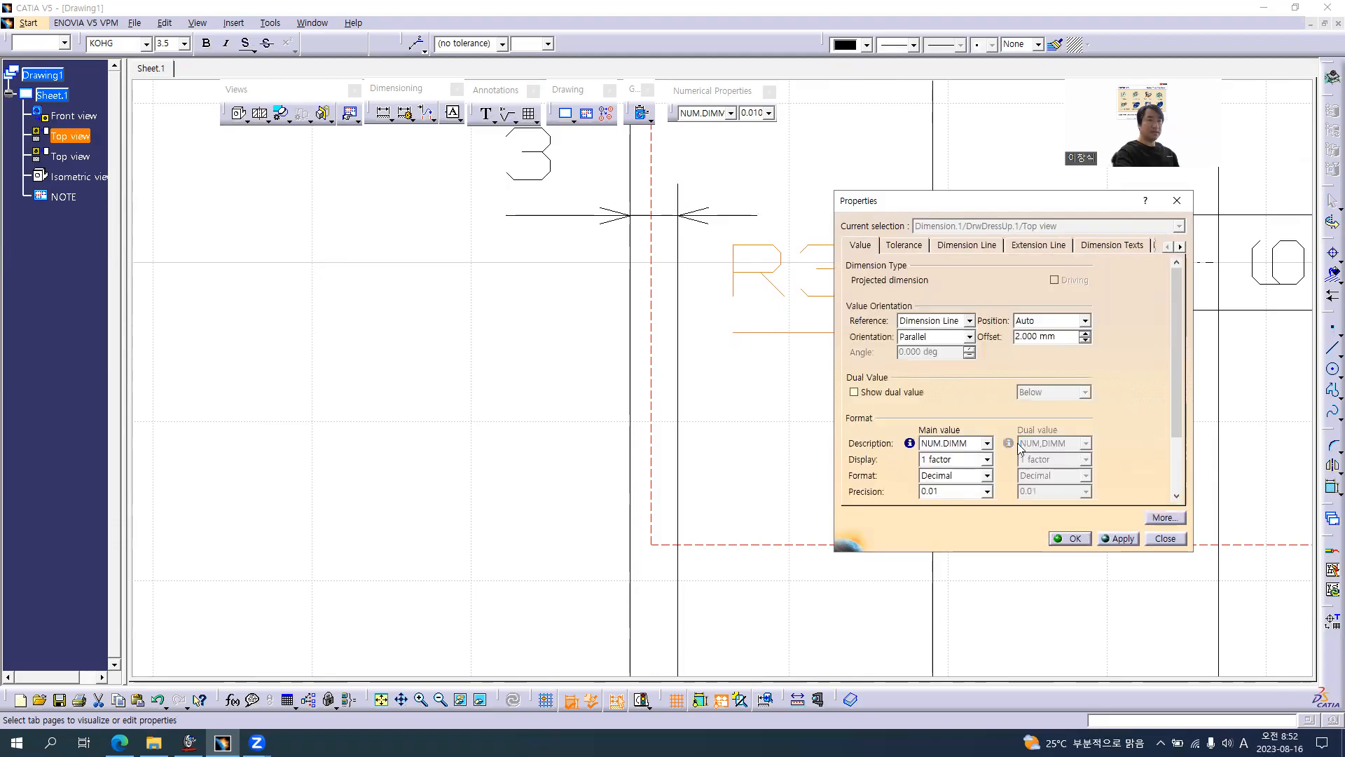
left_click_drag(1180, 414, 1177, 500)
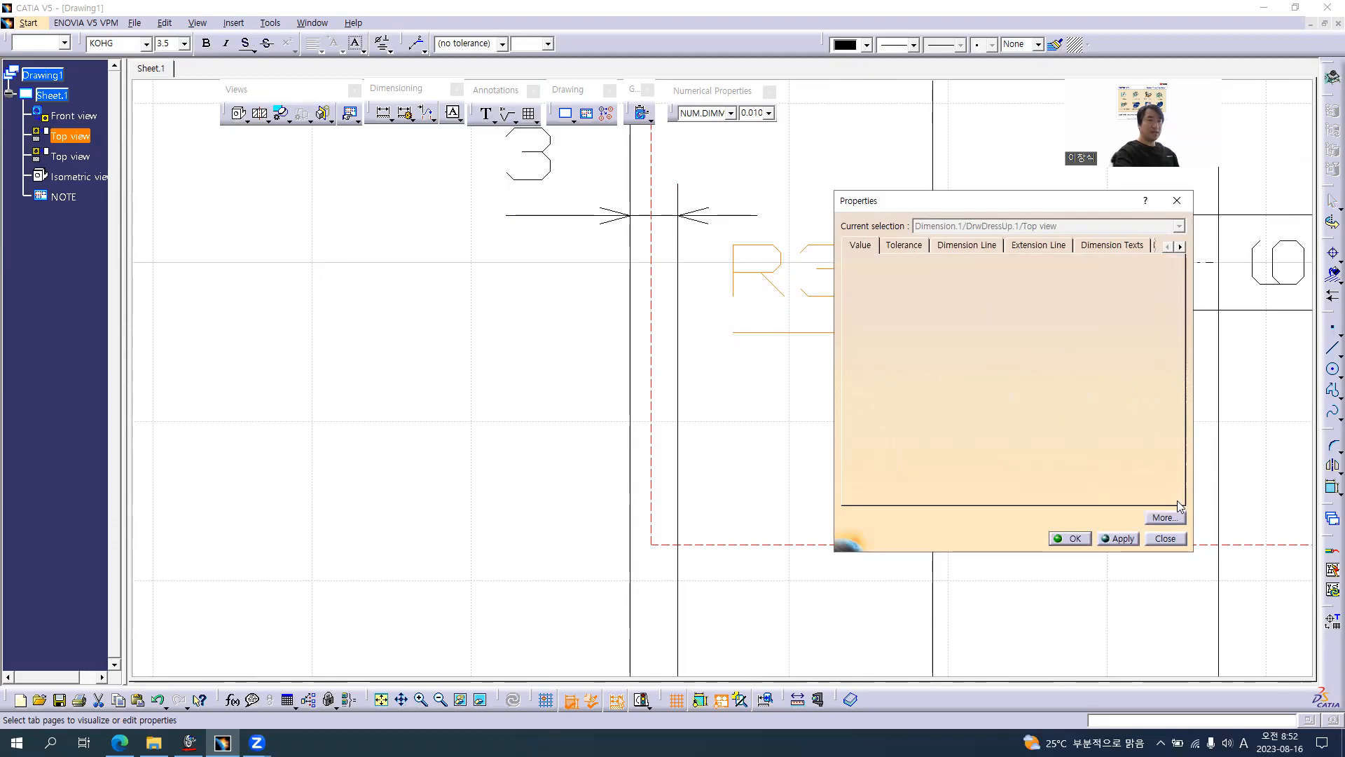
left_click(888, 445)
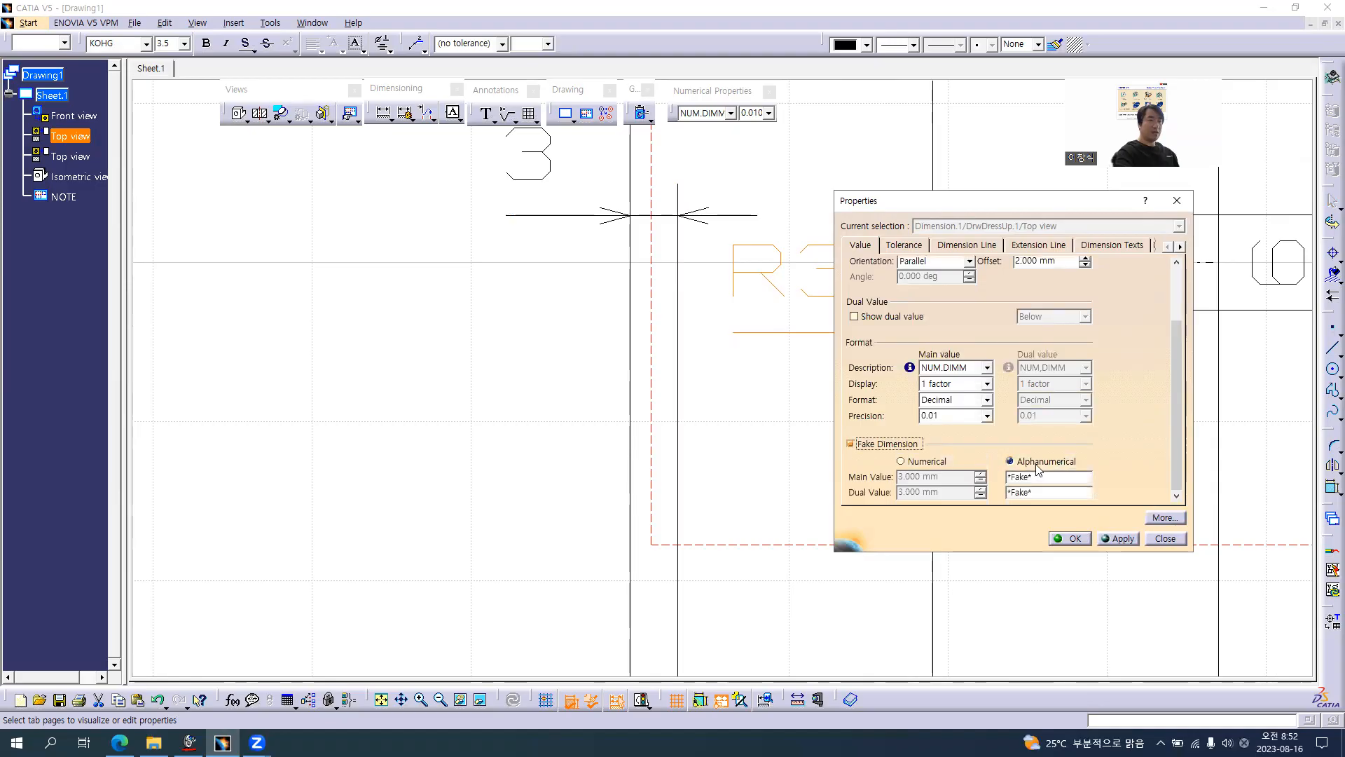
left_click_drag(1150, 553, 1150, 635)
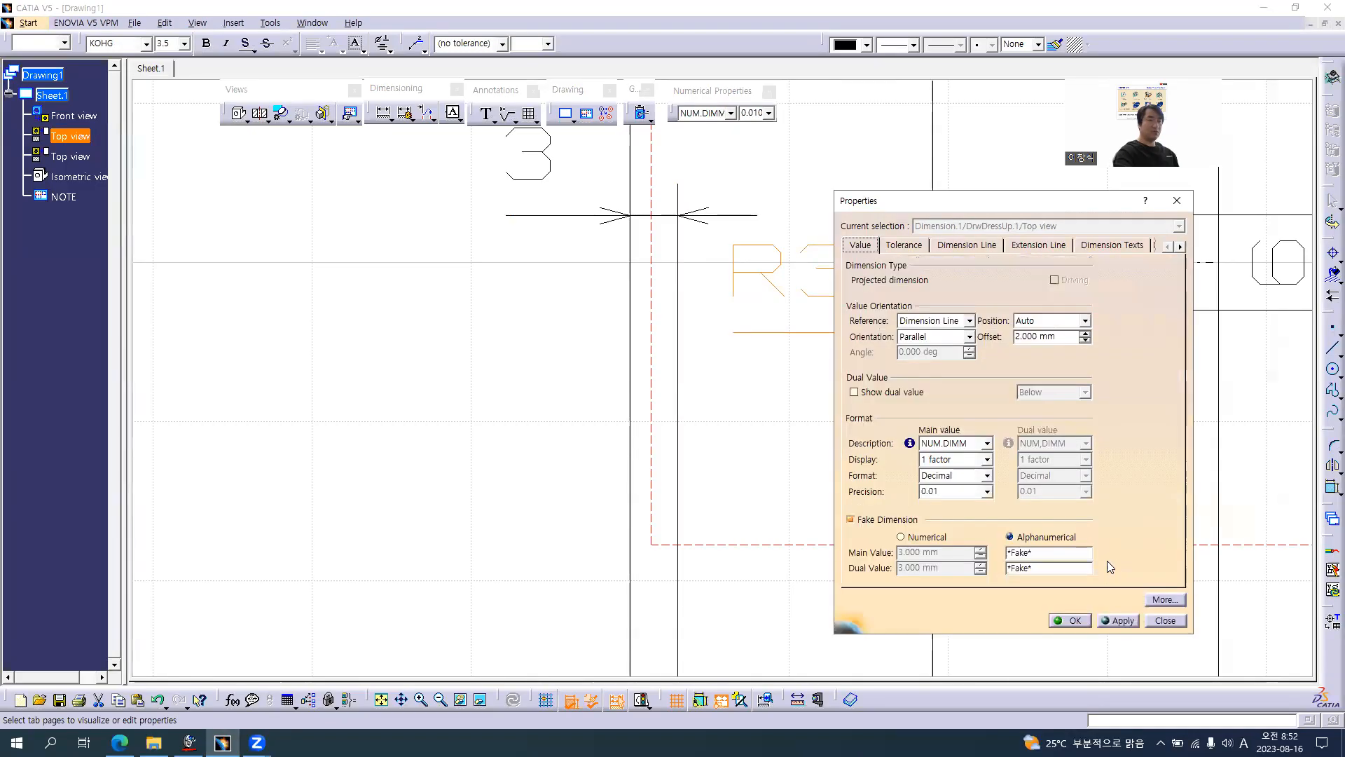
double_click(1053, 551)
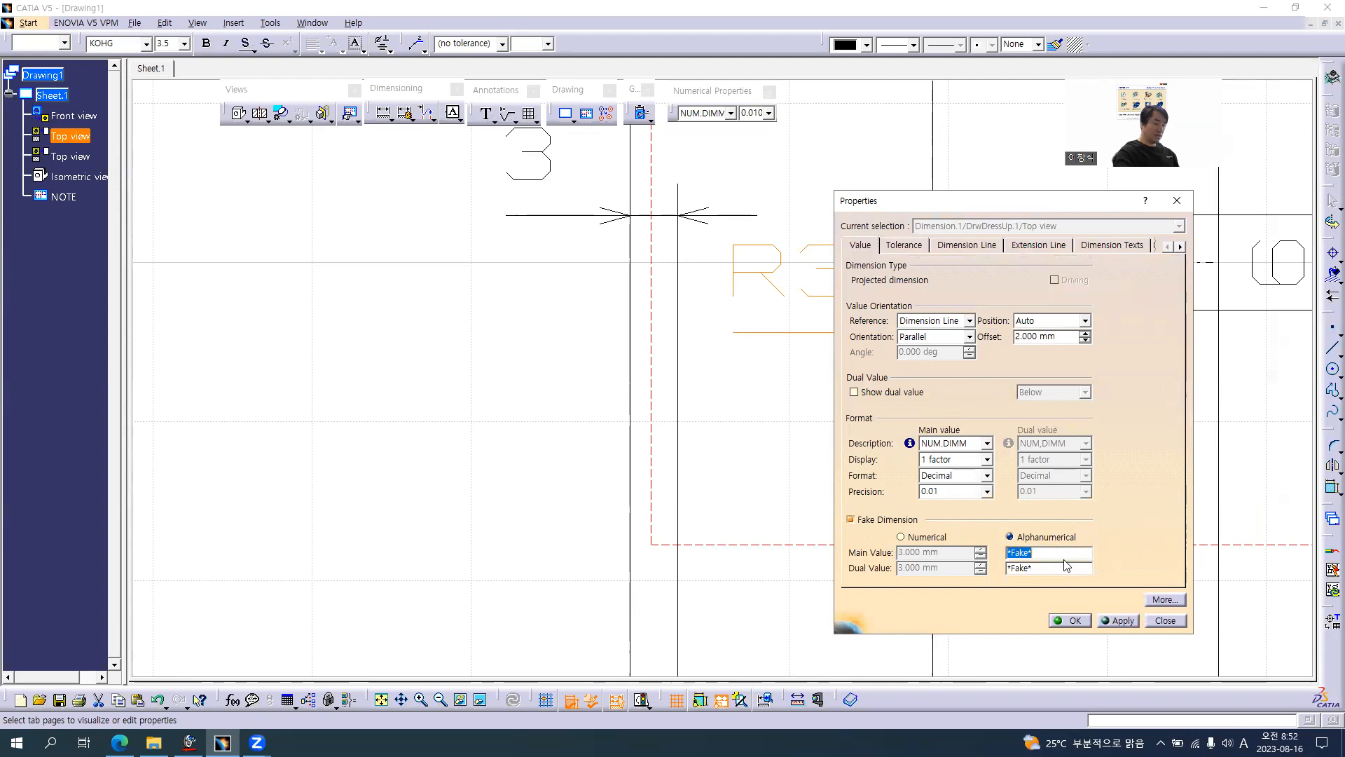
type("(R")
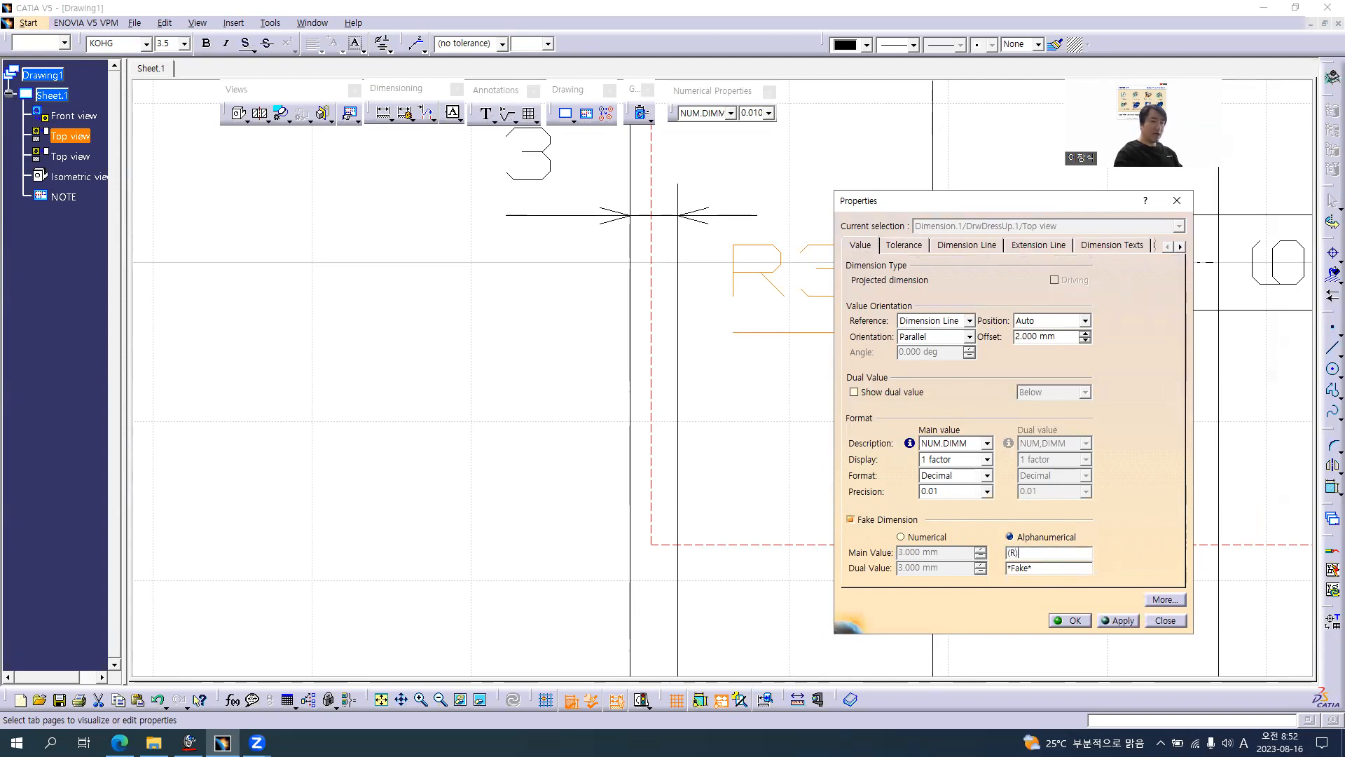
left_click(1120, 620)
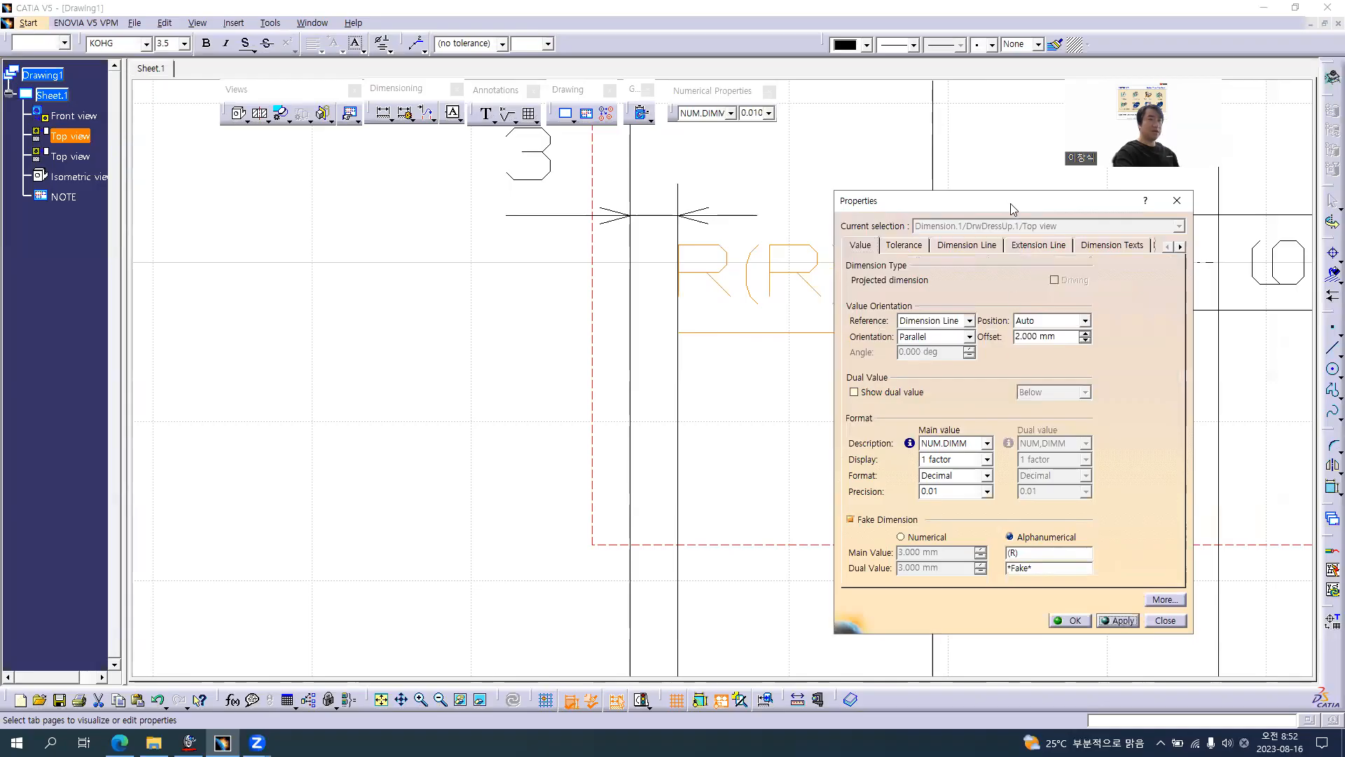
- Remove the R prefix from the keyway's radius dimension and shift its text slightly towards the keyway
left_click_drag(1010, 203, 1094, 217)
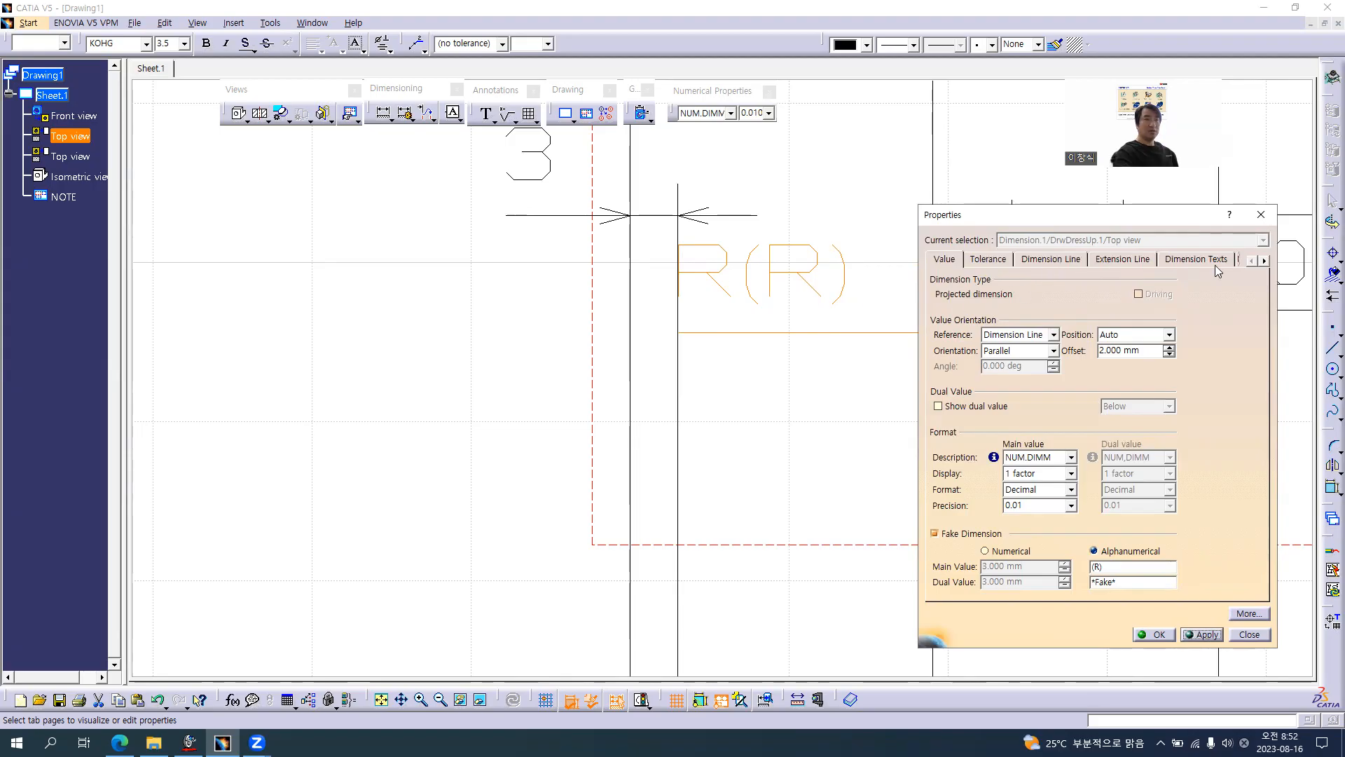
left_click(1198, 258)
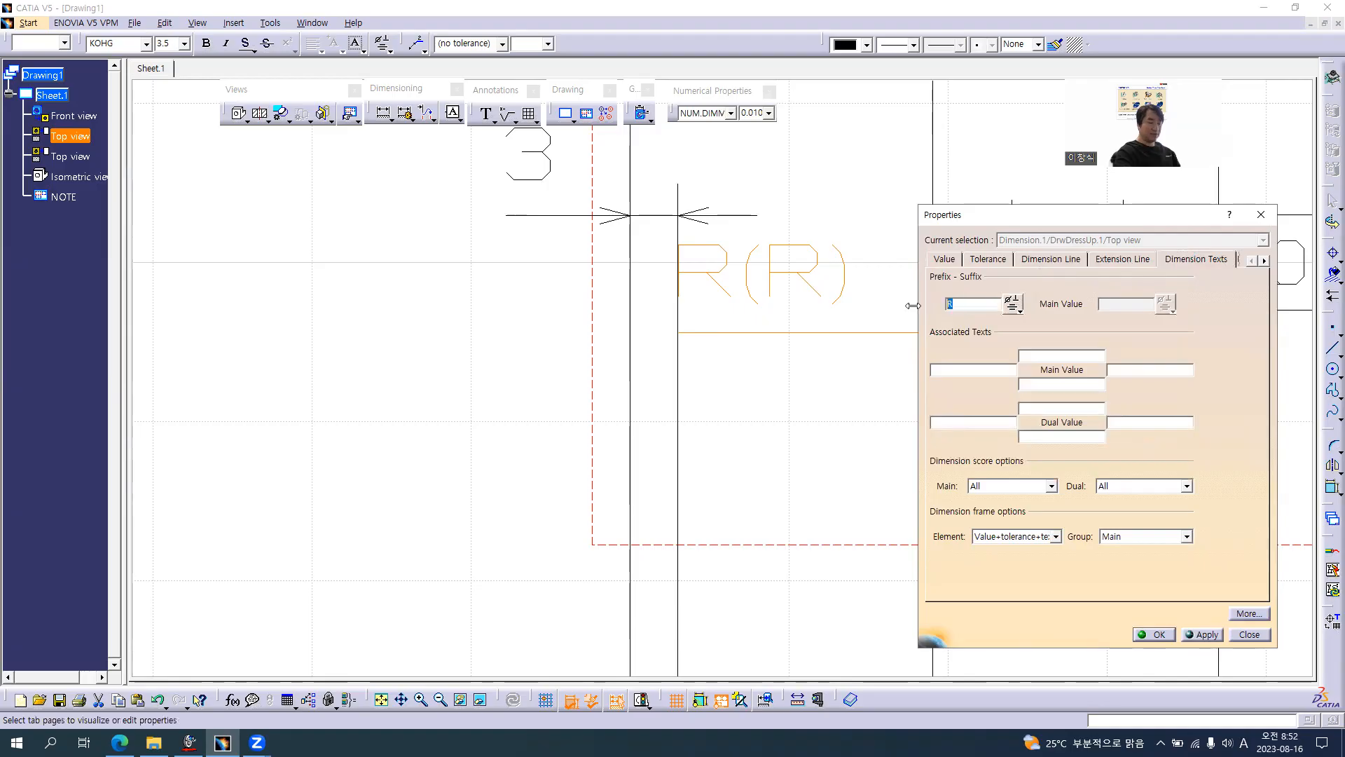
key("BackSpace")
left_click(1189, 633)
left_click(1157, 634)
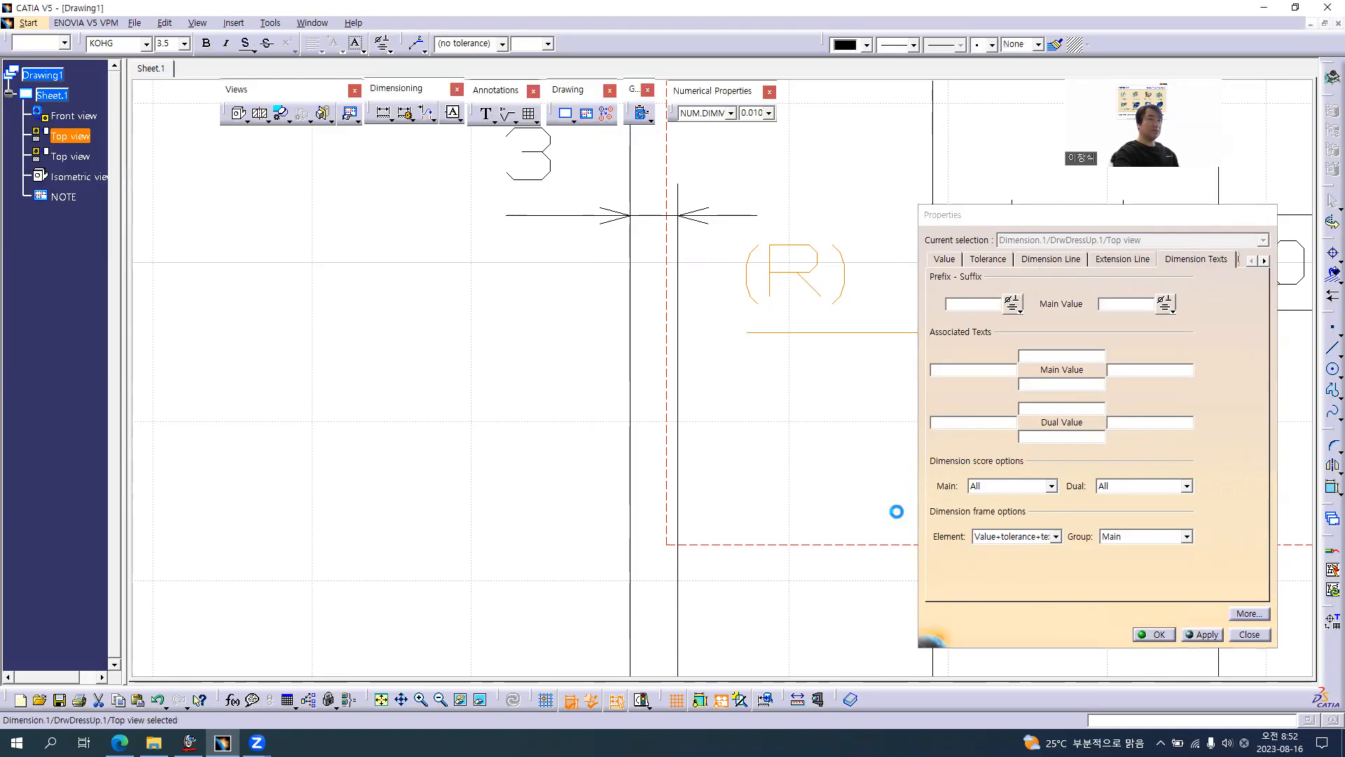
left_click_drag(794, 212, 831, 231)
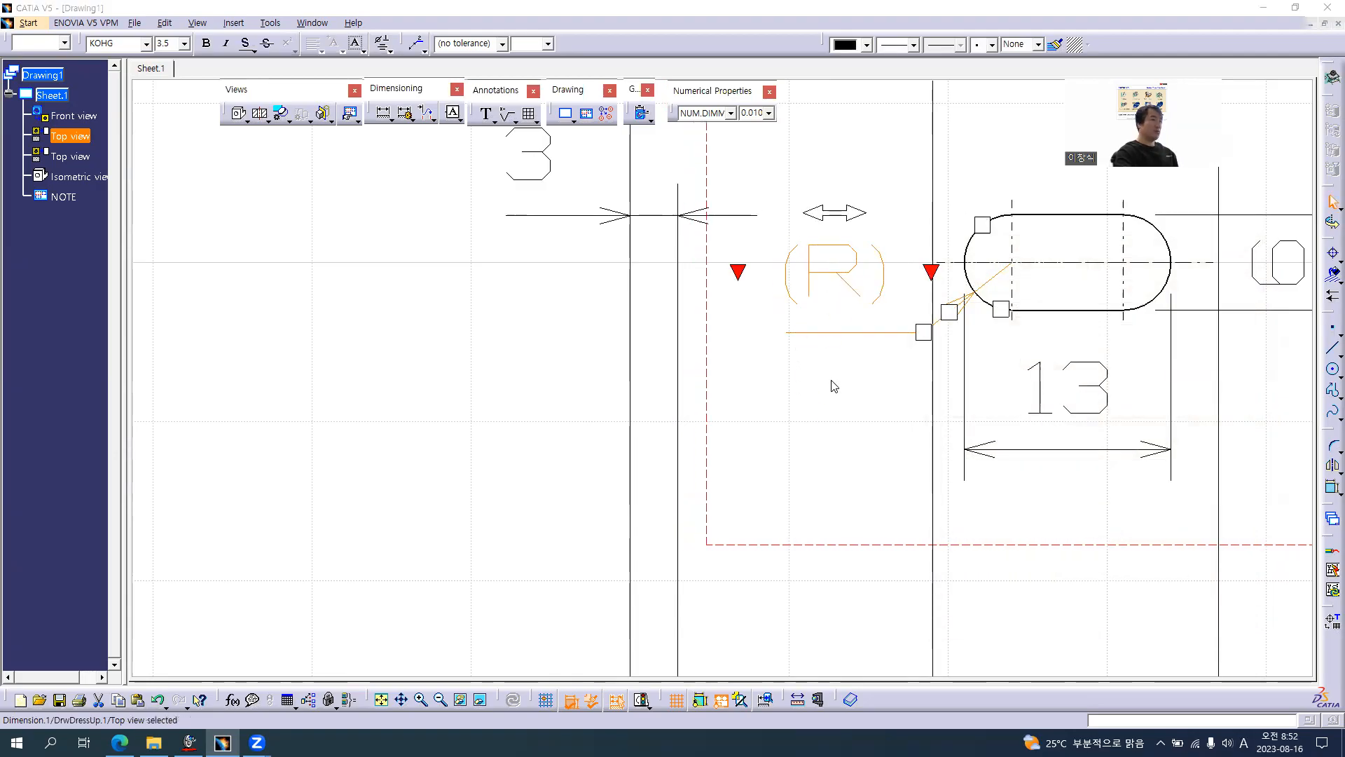
- Give the left keyway's 13 mm length dimension a TOL_NUM2 tolerance with an upper value of 0.1 mm
key("alt+Tab")
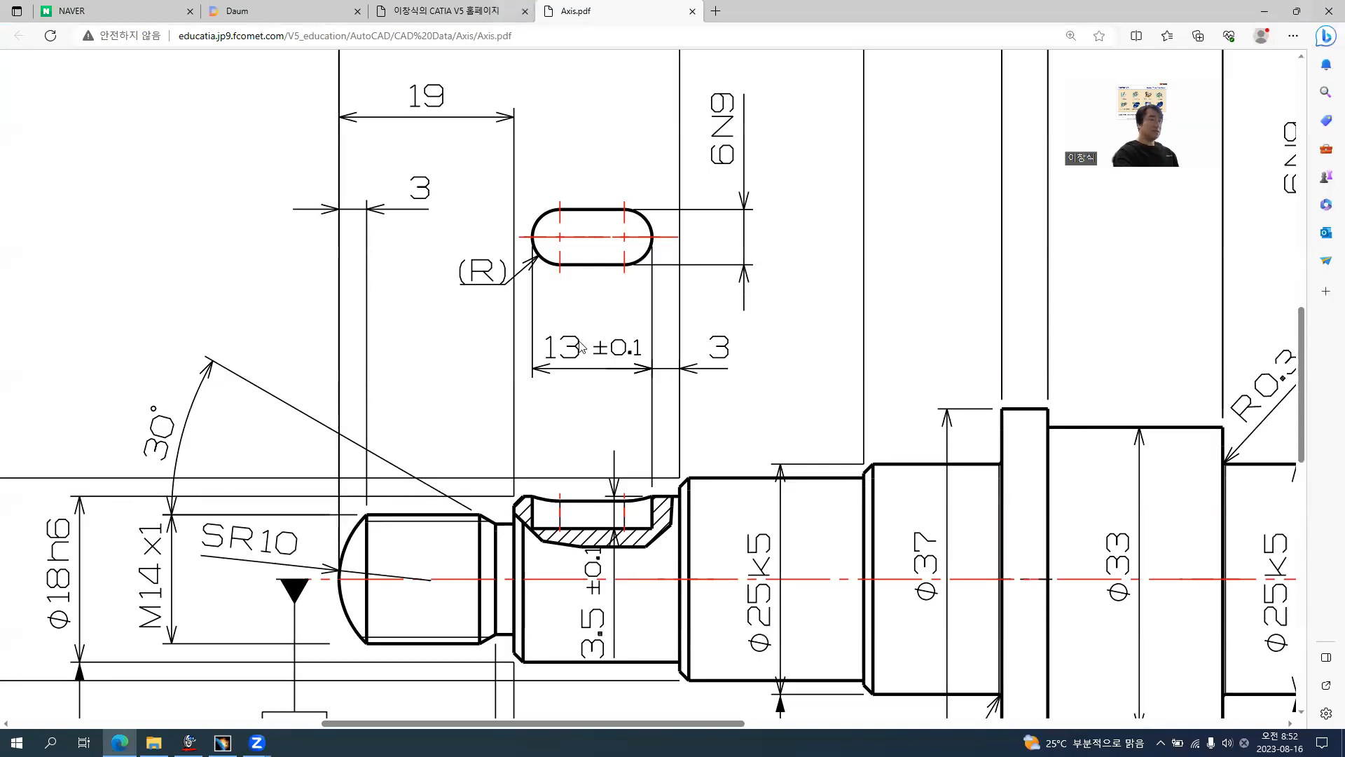
key("alt+Tab")
middle_click_drag(1027, 406, 670, 424)
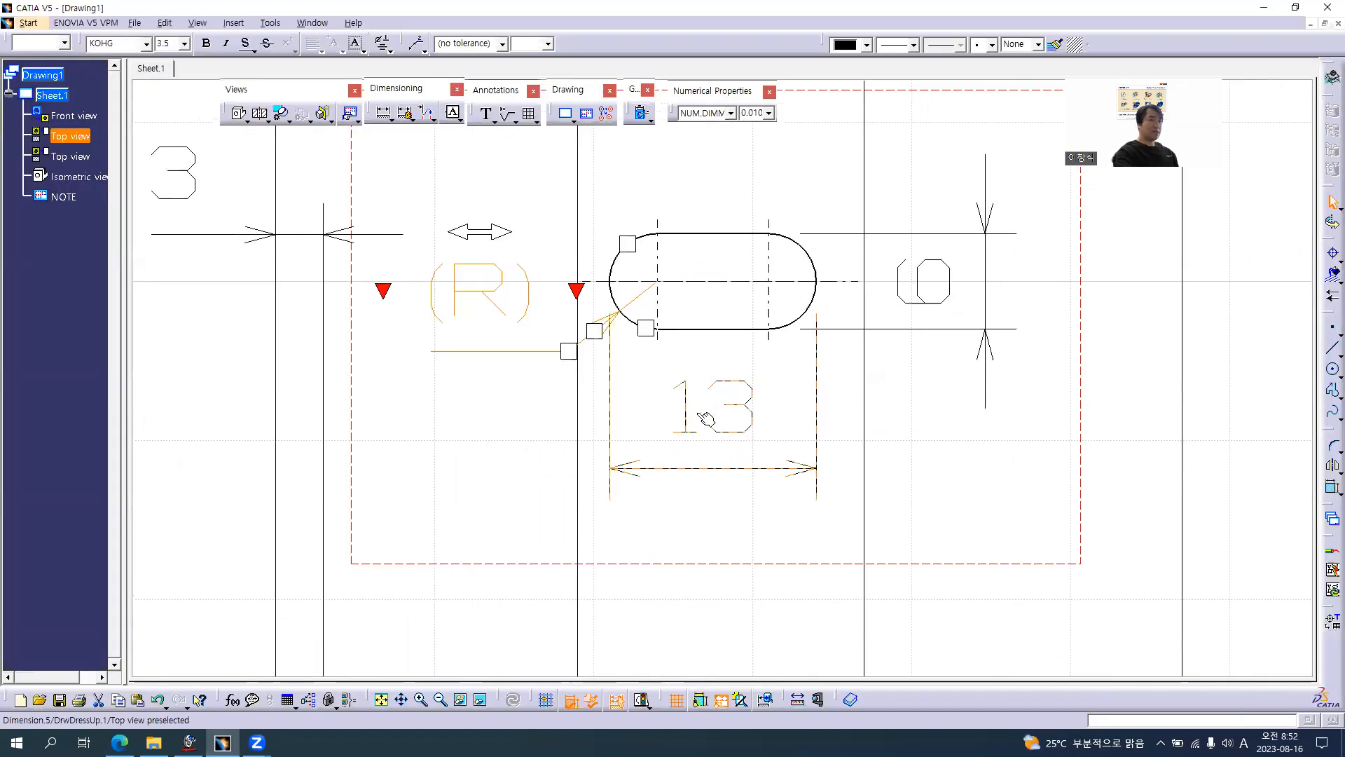
double_click(705, 417)
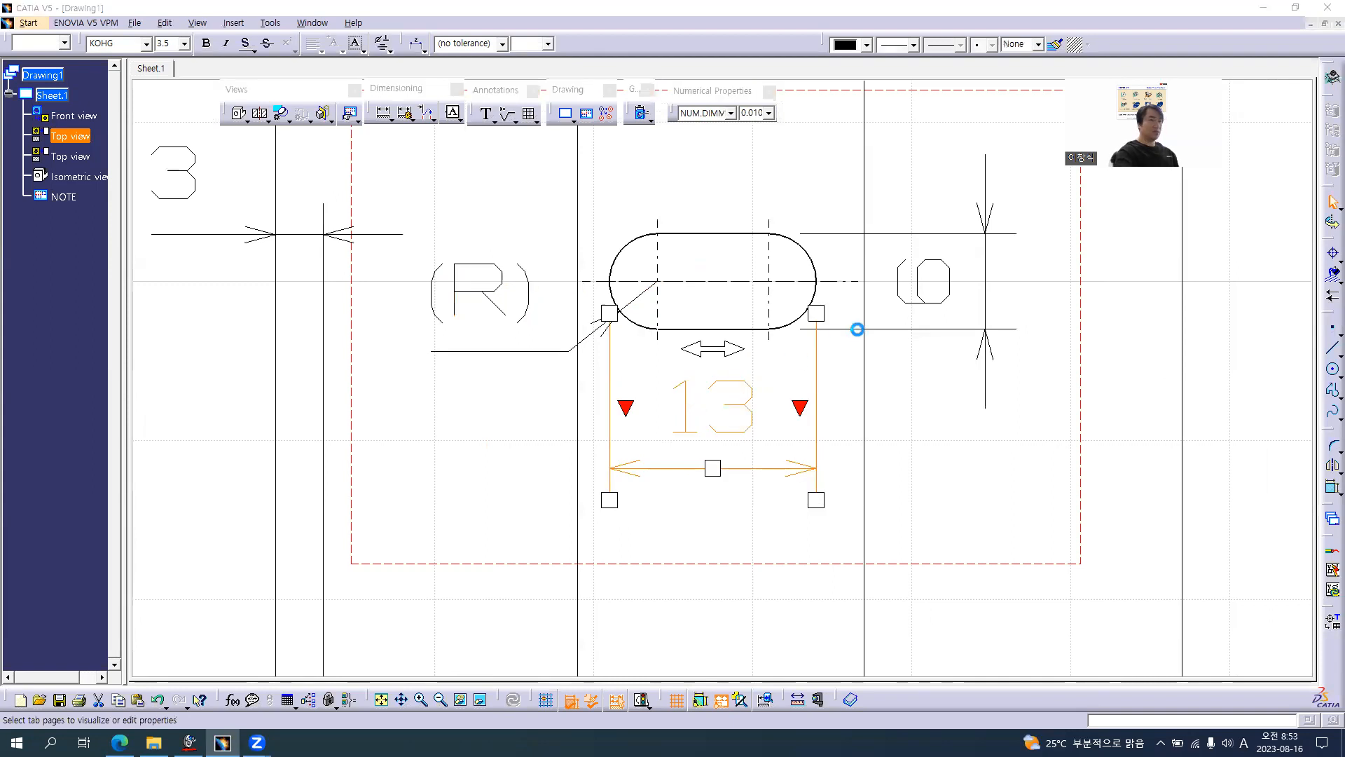
left_click(984, 260)
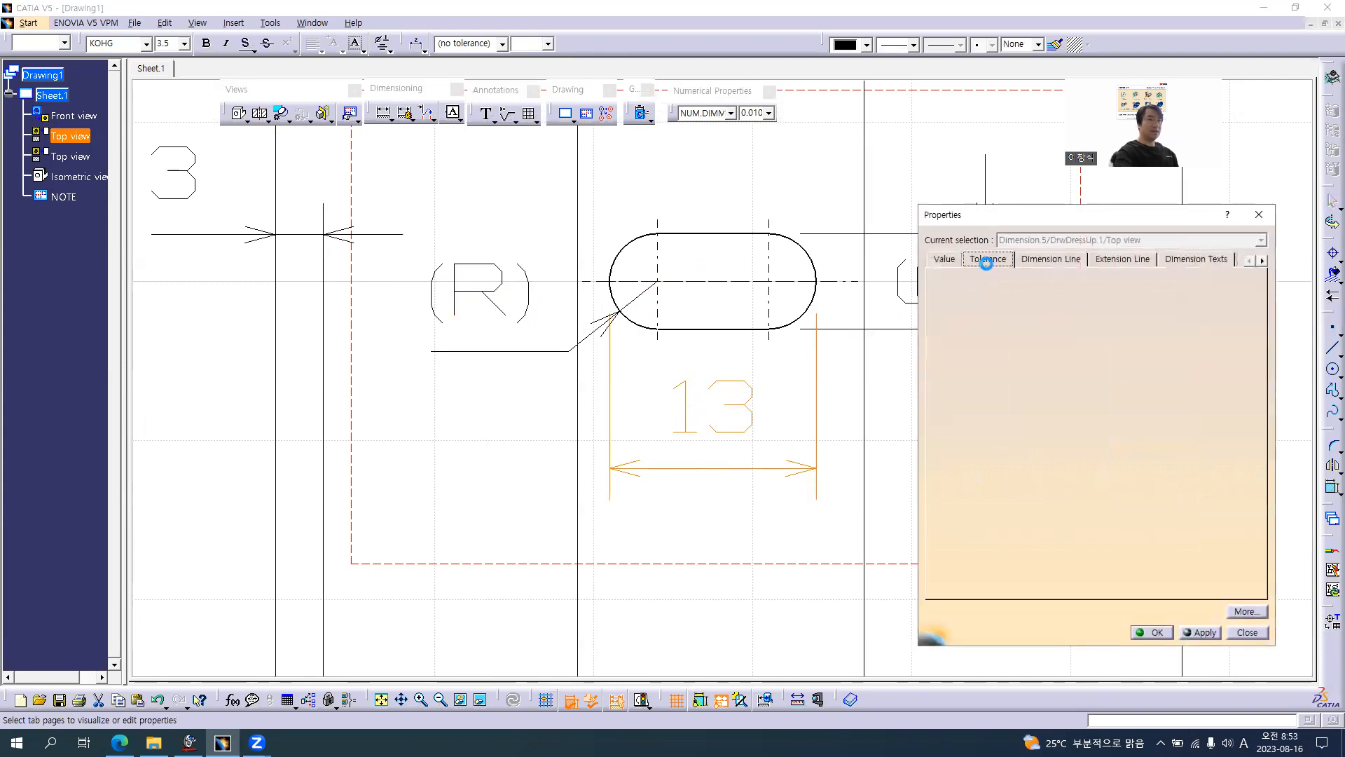
left_click(1018, 289)
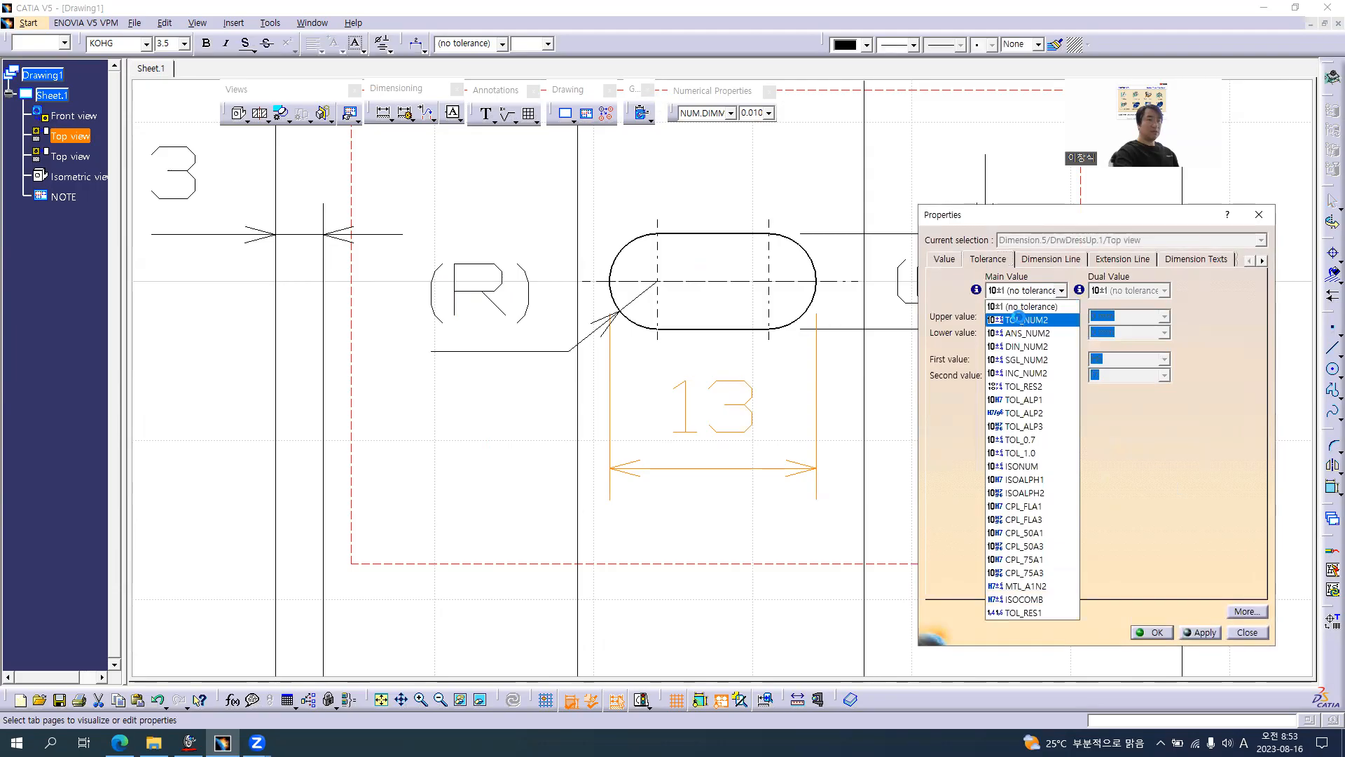
left_click(1020, 319)
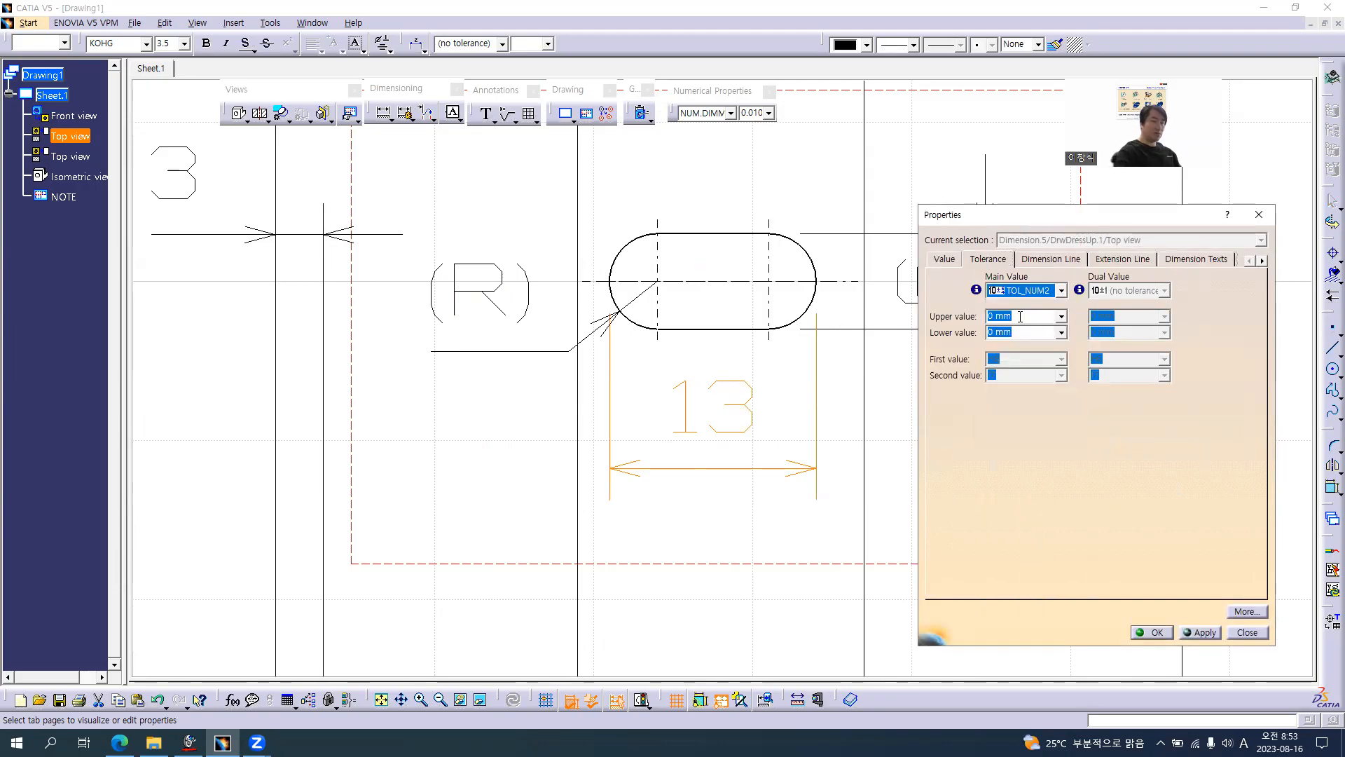
left_click(1020, 316)
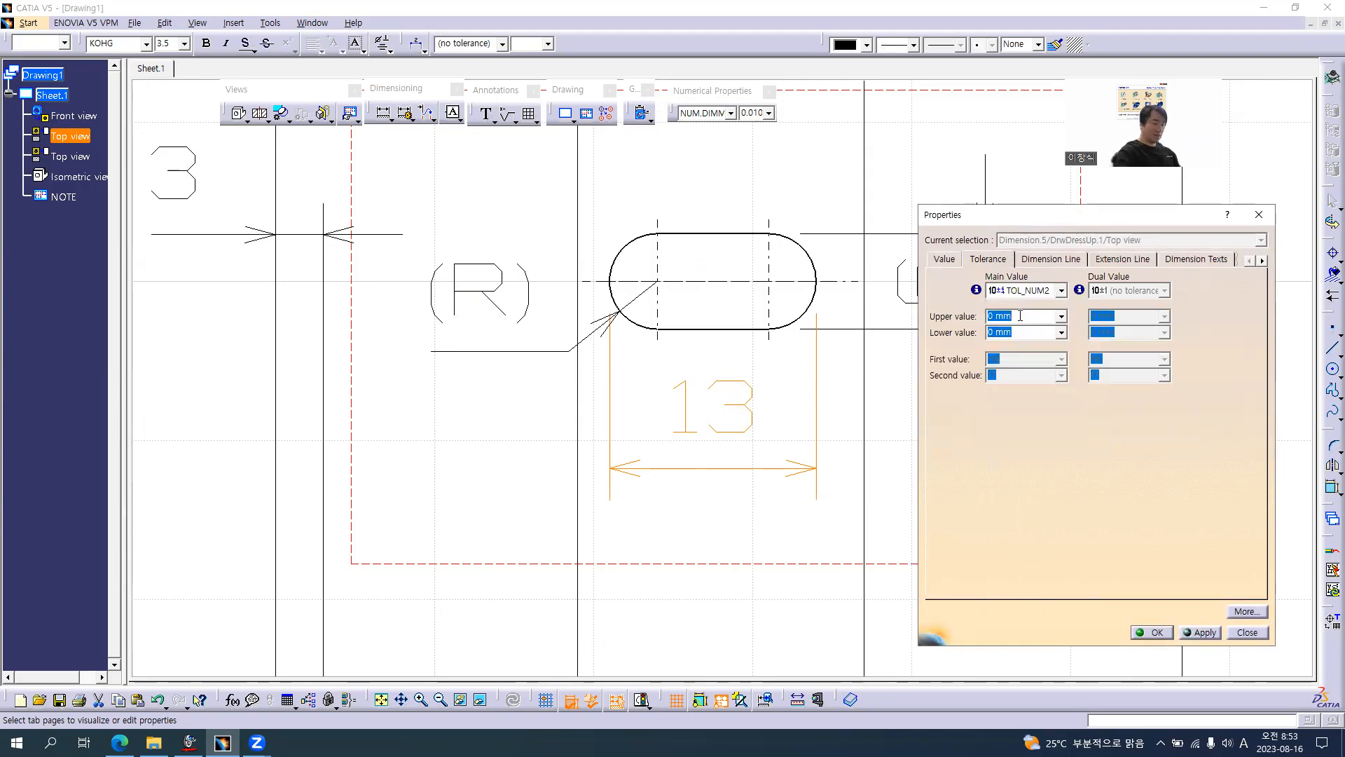
type("0.1")
key("Return")
- Set the lower tolerance value of the keyway's length dimension to -0.1 mm and apply the tolerance
key("alt+Tab")
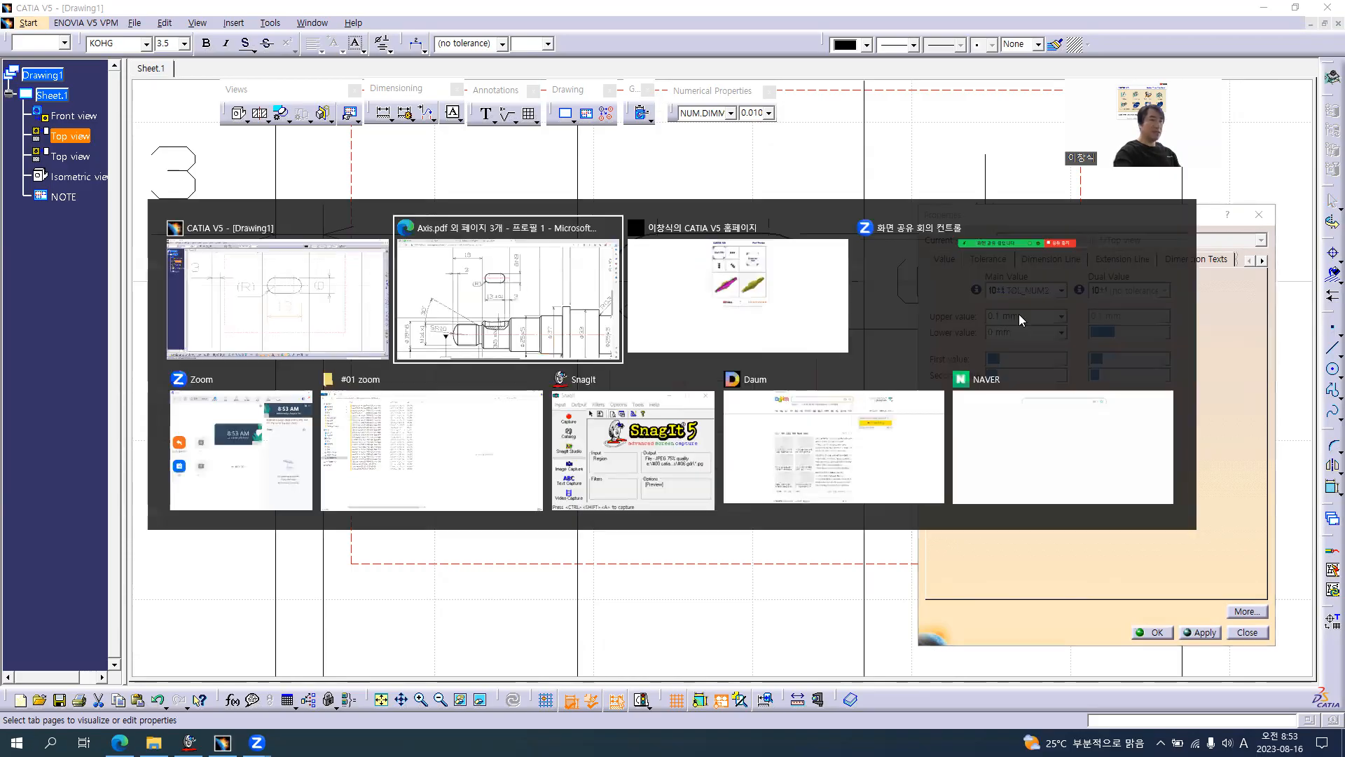
key("alt+Tab")
left_click(1020, 335)
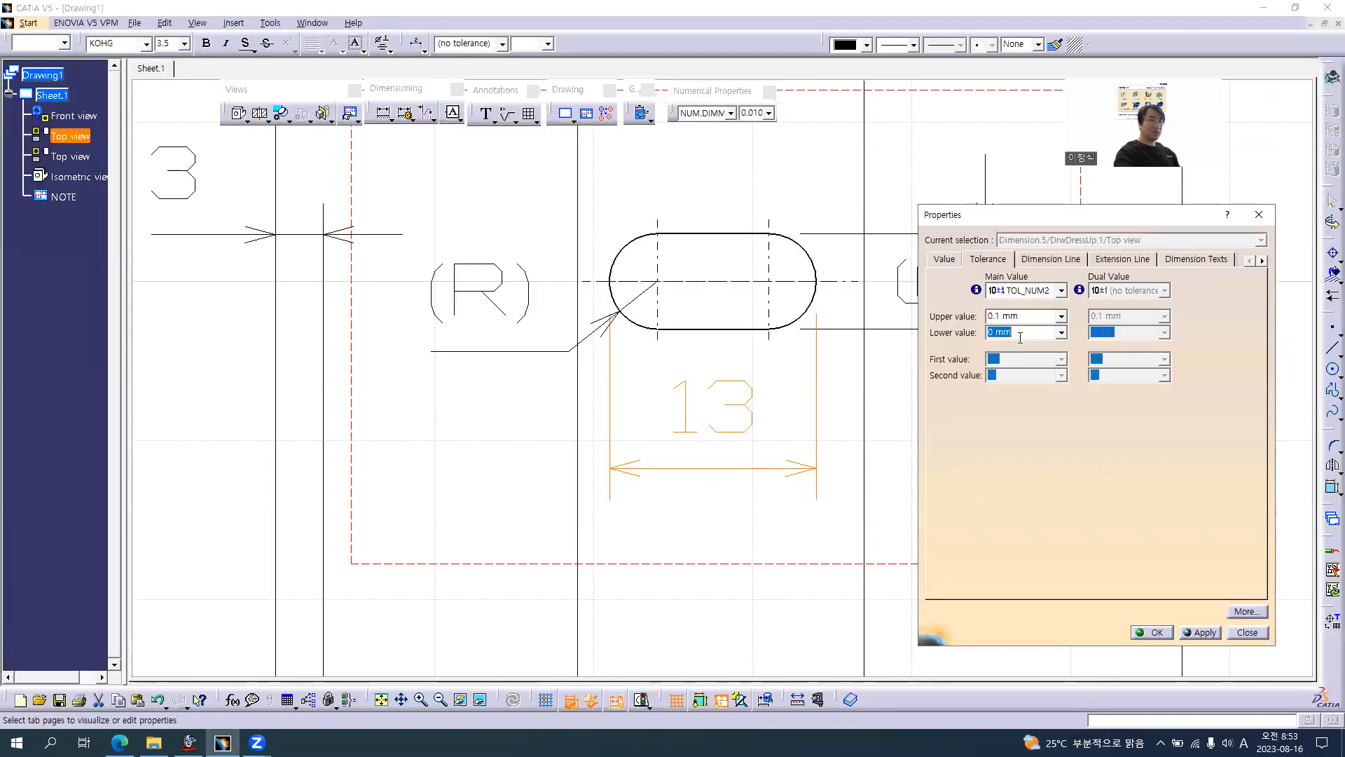
type("-0.1")
key("Return")
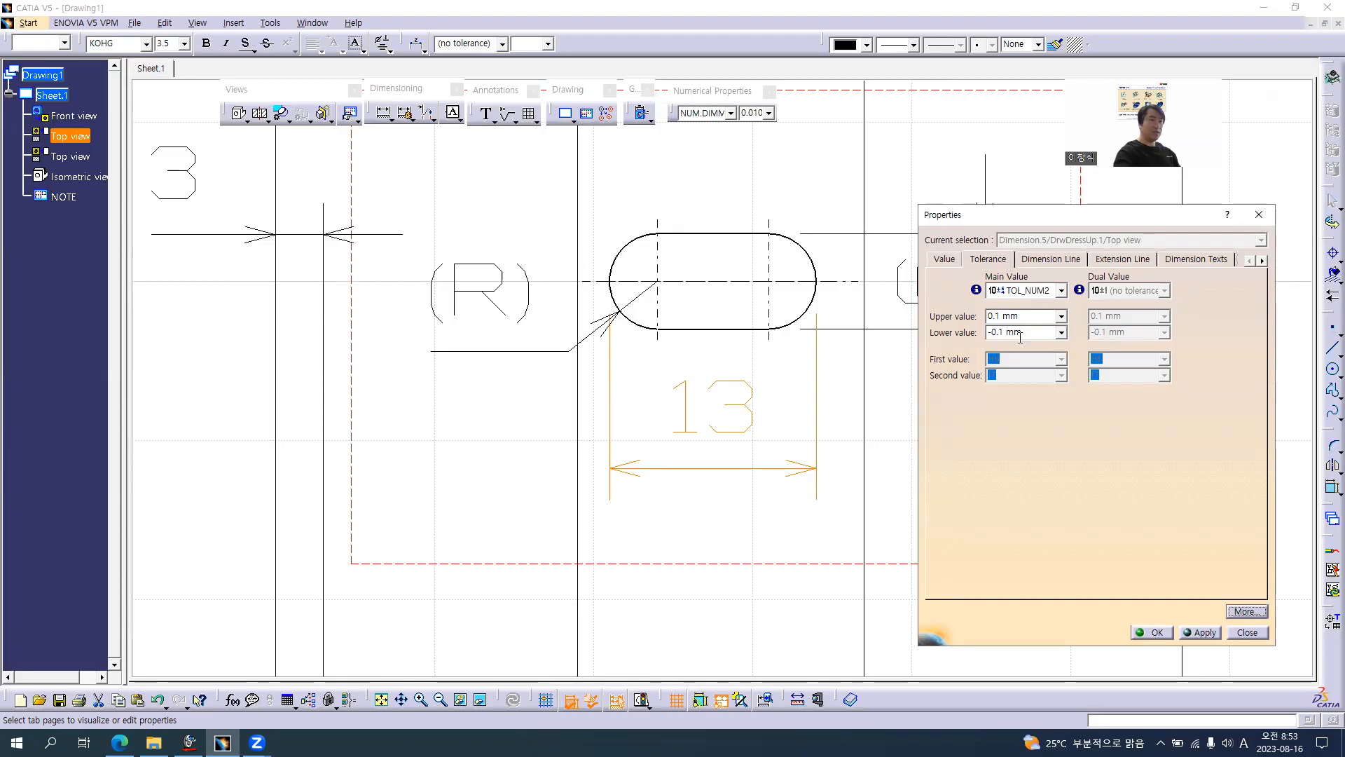
left_click(1211, 633)
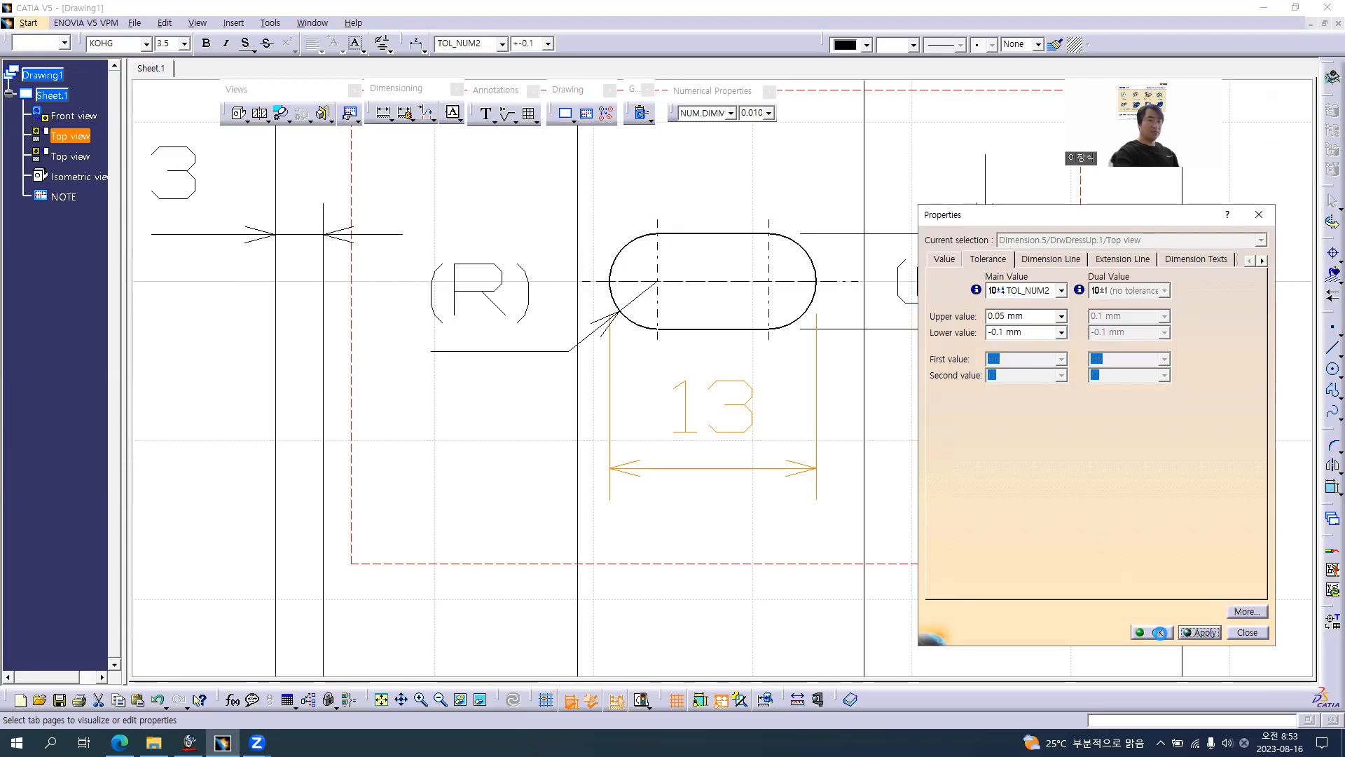
left_click(1154, 632)
left_click(409, 359)
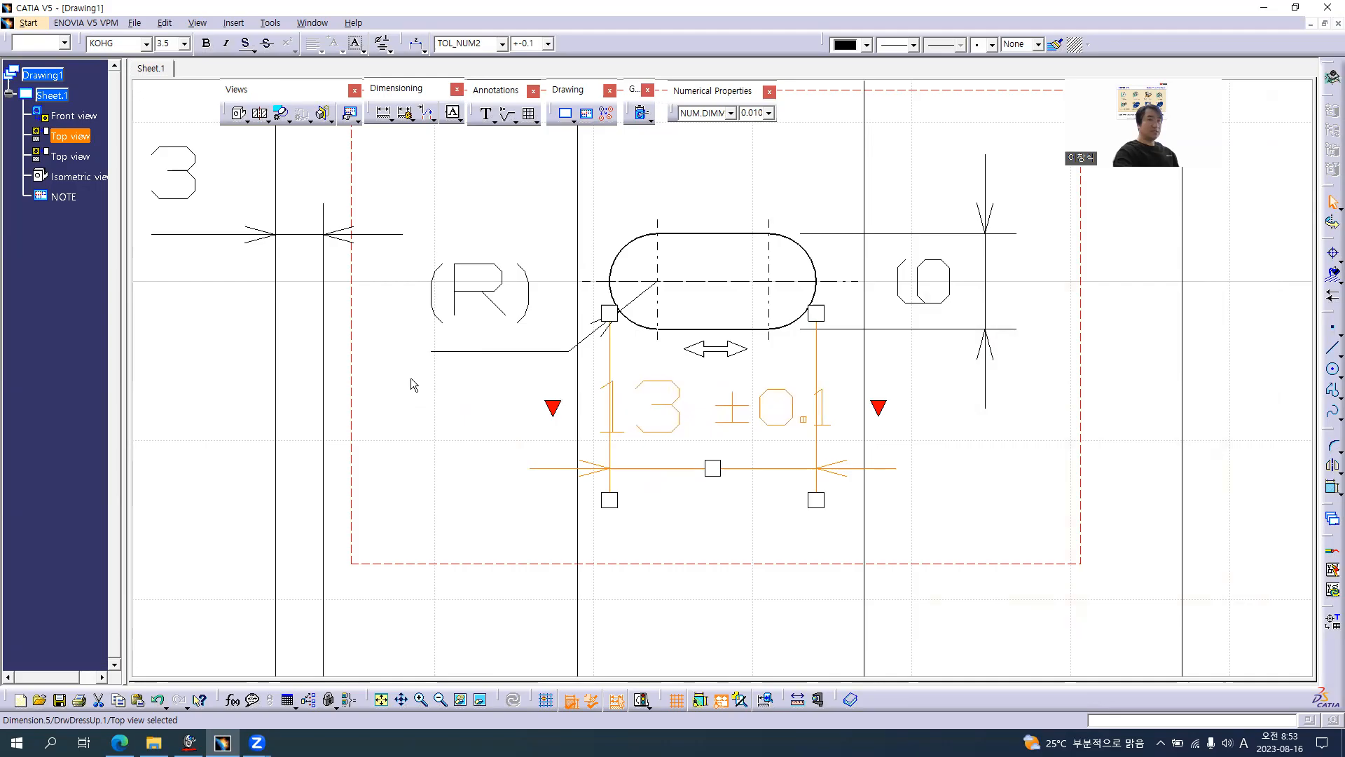
- Flip the arrows of the keyway's 13 ±0.1 dimension to the inside of its extension lines, as in the reference PDF
key("alt+Tab")
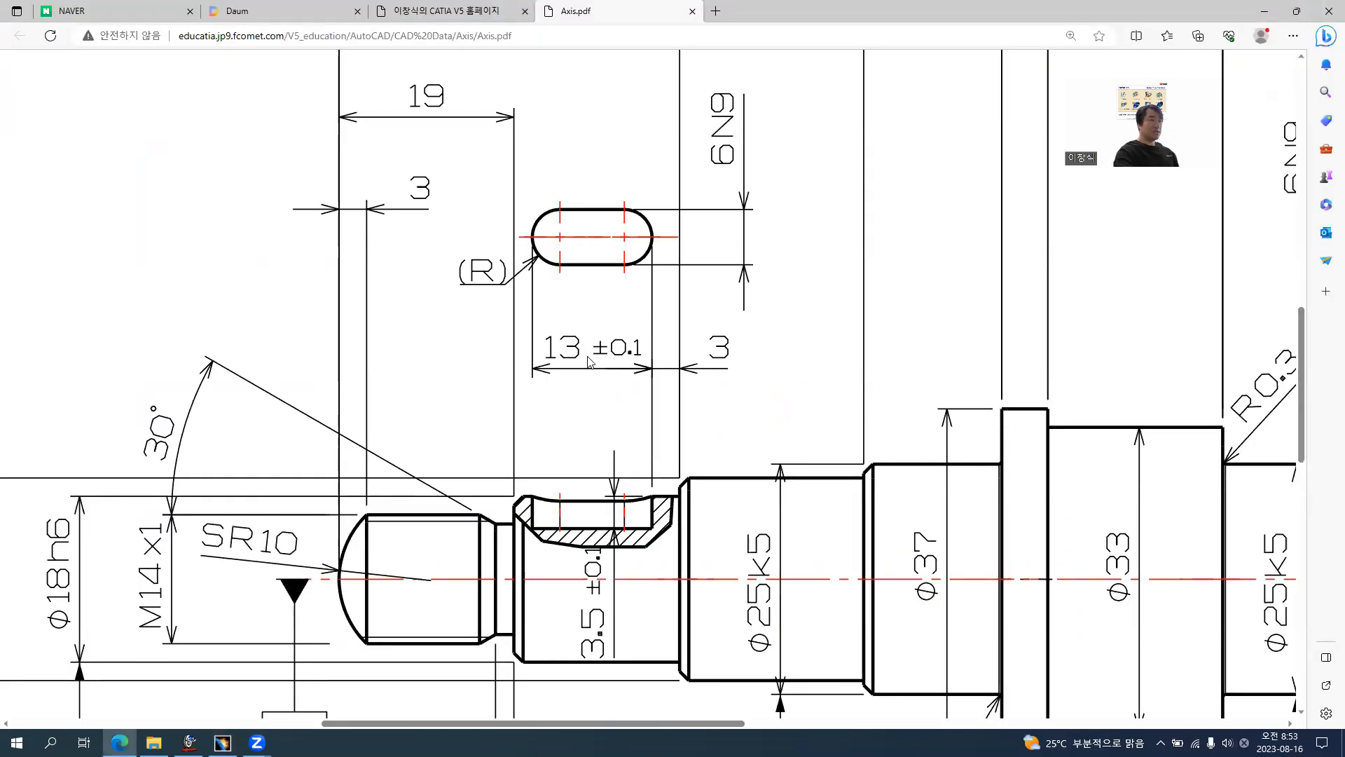
key("alt+Tab")
left_click(840, 472)
- Add the text N9 after the left keyway's 6 mm width dimension and move its value above the extension lines
left_click(928, 272)
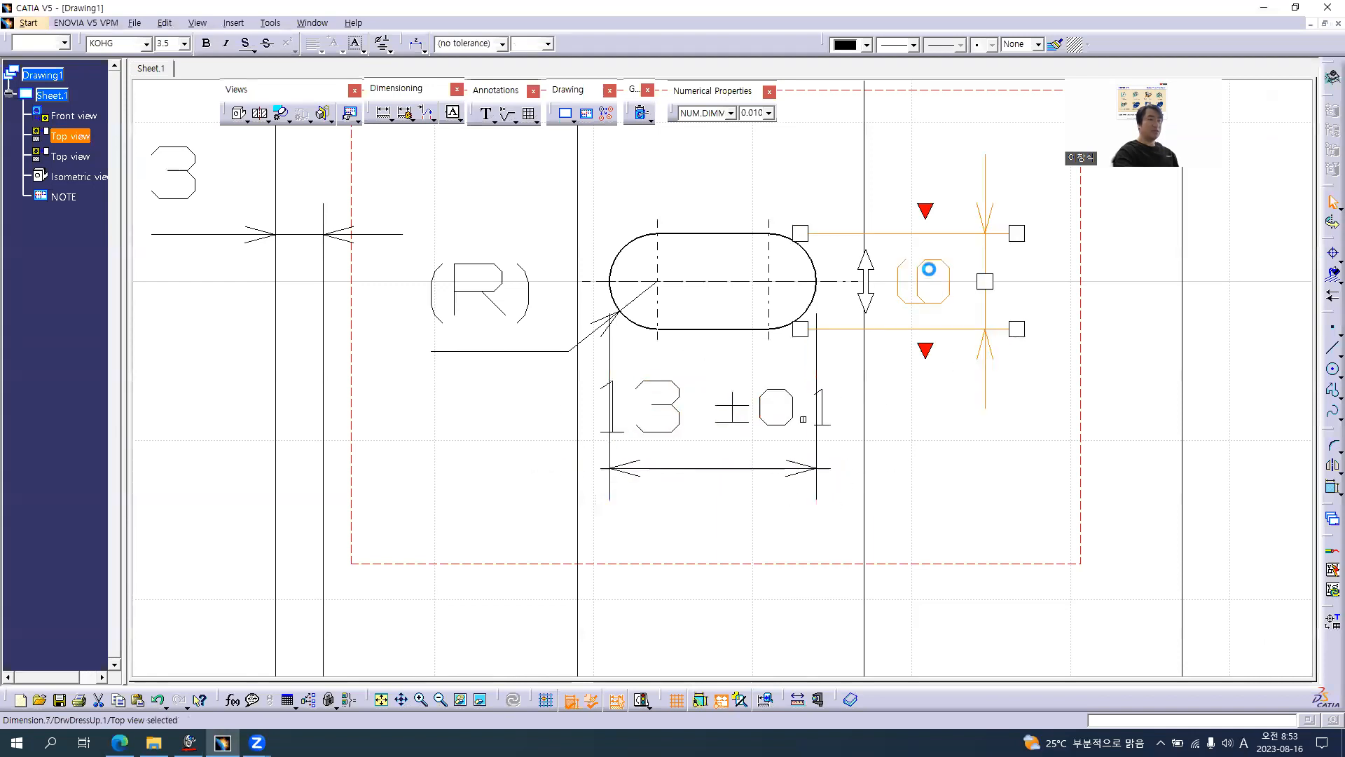
left_click(923, 214)
type("N")
key("Tab")
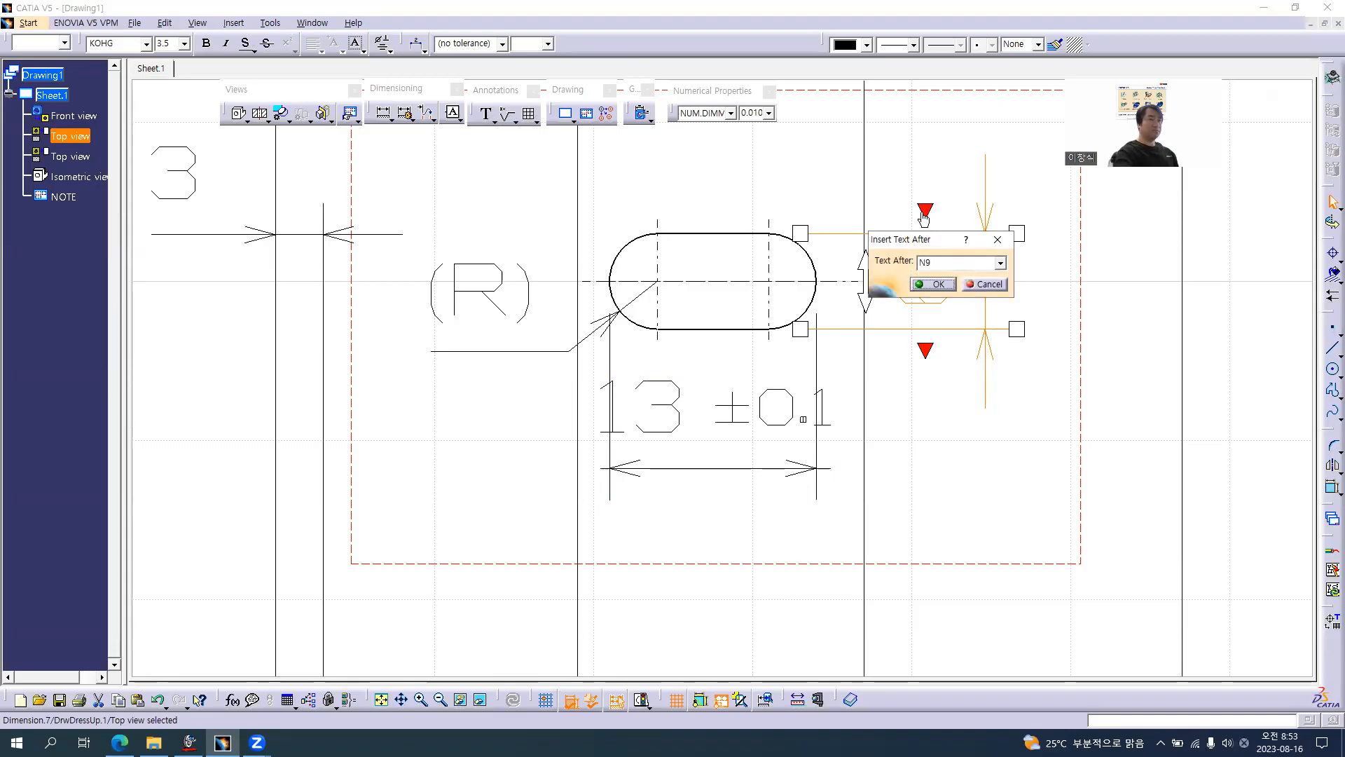
key("alt+Tab")
key("alt+Tab")
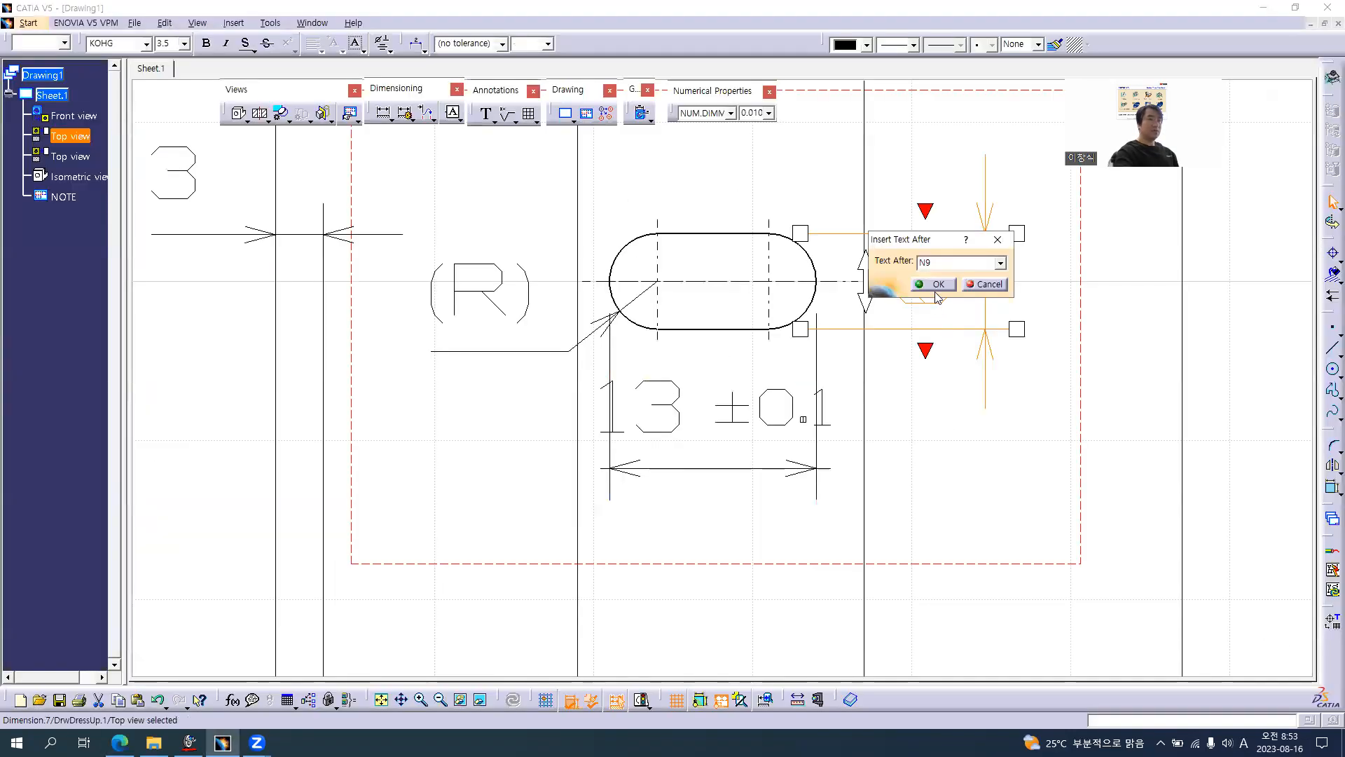
left_click(943, 286)
left_click_drag(878, 376, 878, 110)
left_click(916, 406)
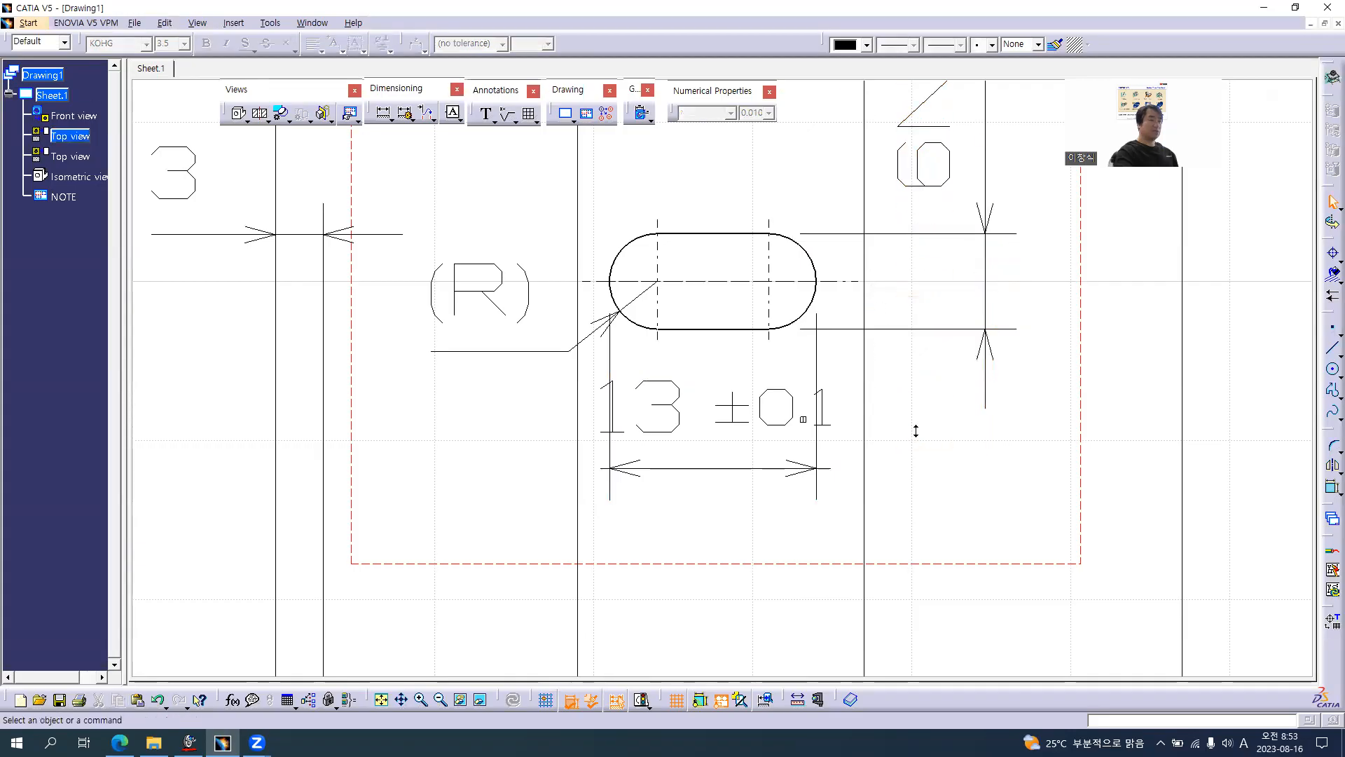
- Activate the right keyway's top view and check that keyway's dimensions in the reference PDF
middle_click_drag(916, 430, 932, 504, "ctrl")
middle_click_drag(1006, 397, 487, 414)
double_click(762, 404)
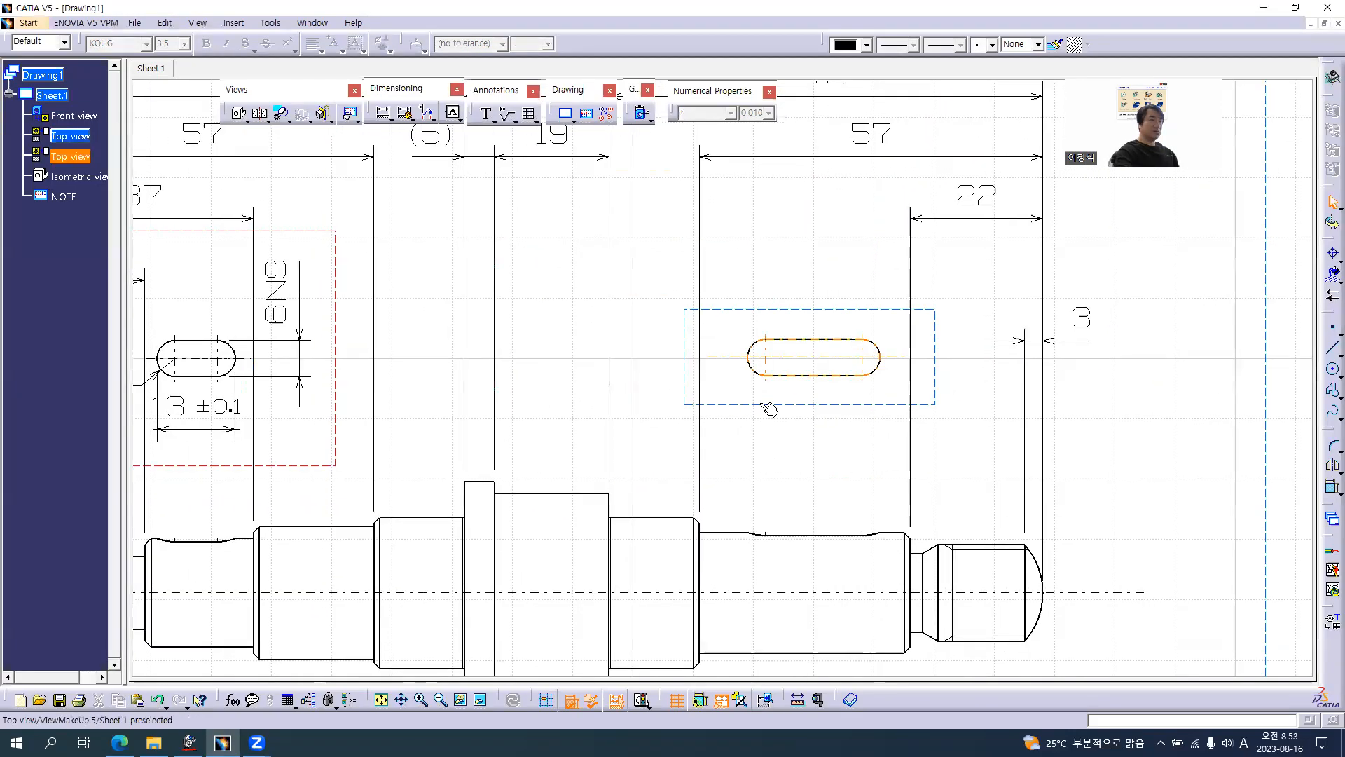
mouse_move(846, 442)
middle_mouse_down()
mouse_move(700, 451)
mouse_move(695, 382)
middle_mouse_up()
key("alt+Tab")
scroll(728, 396, "down", 2, "ctrl")
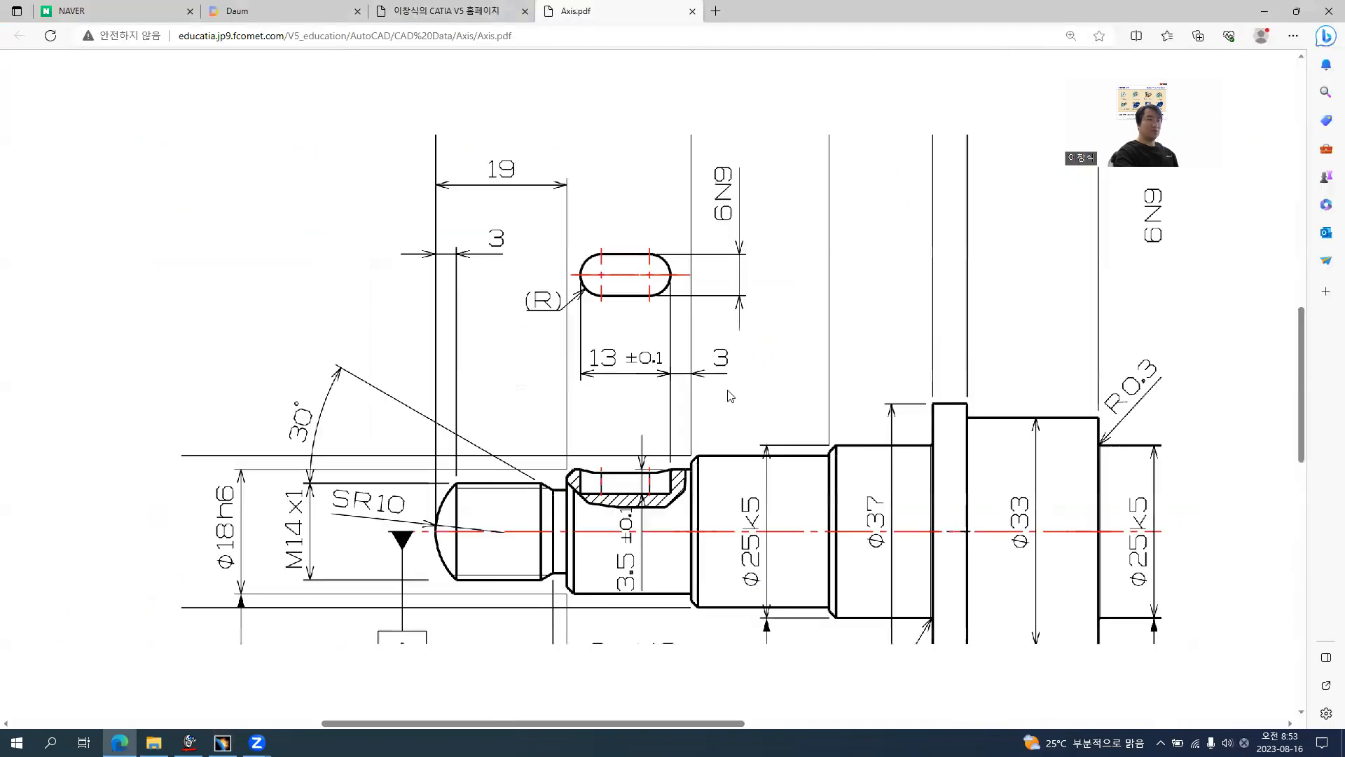
scroll(1293, 310, "up", 1, "ctrl")
scroll(1293, 309, "up", 2, "ctrl")
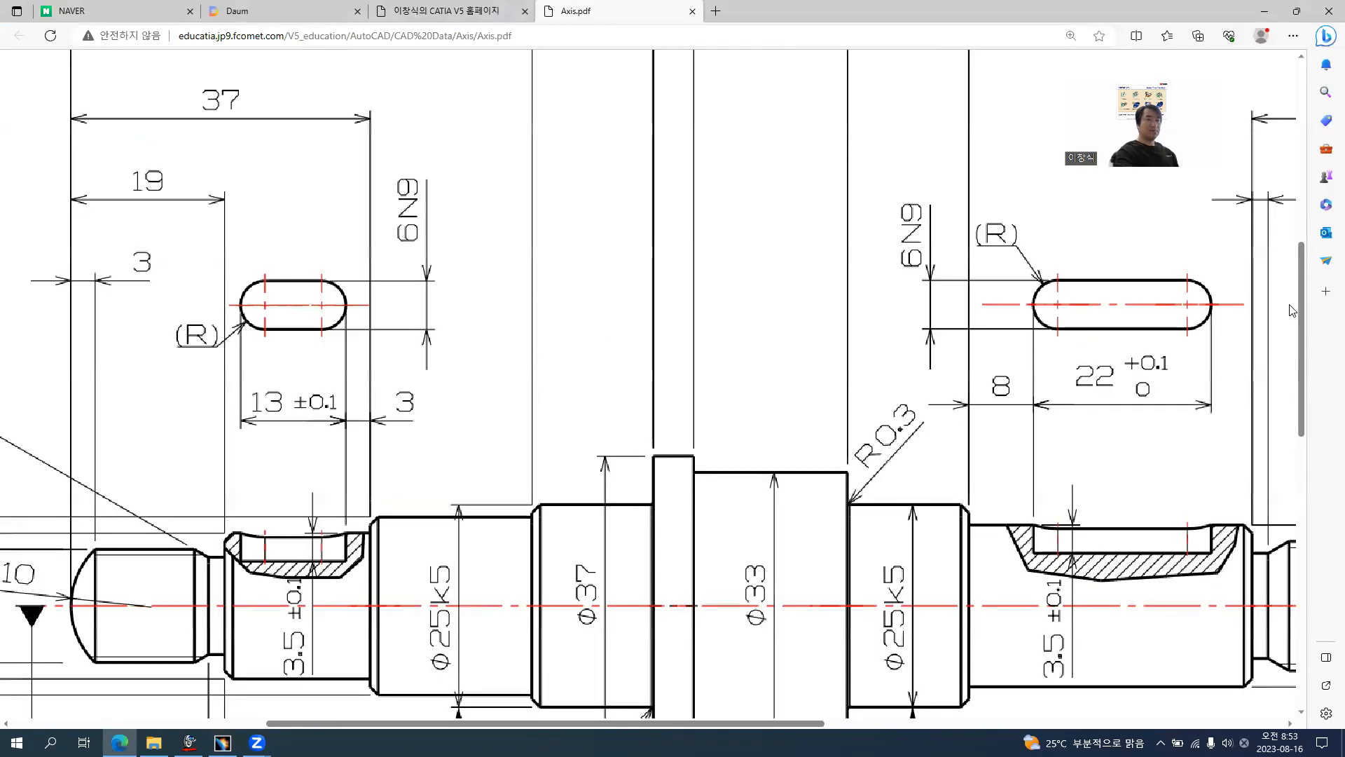
scroll(922, 491, "down", 1)
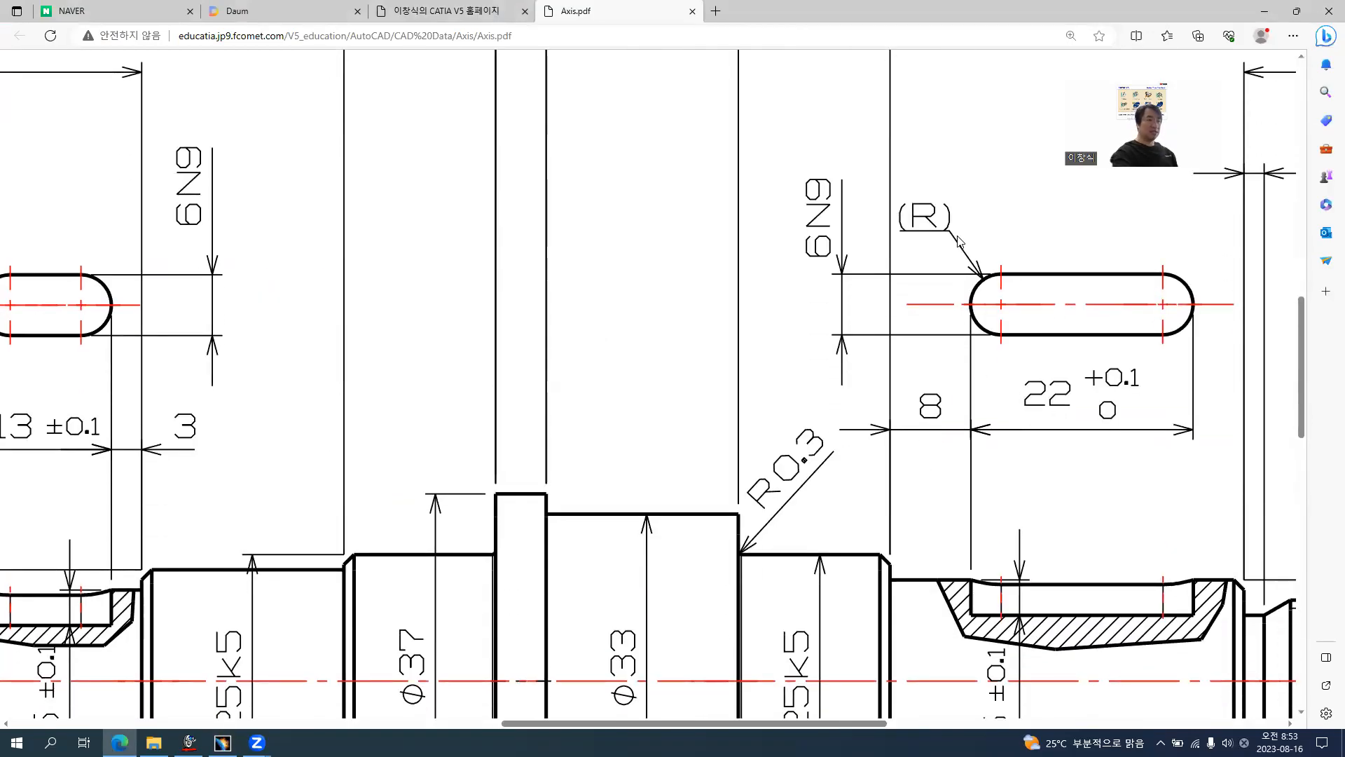
- Start a horizontal dimension between the right keyway's end arcs, anchoring the first extension line at the left arc's outer edge
key("alt+Tab")
left_click(383, 115)
left_click(506, 365)
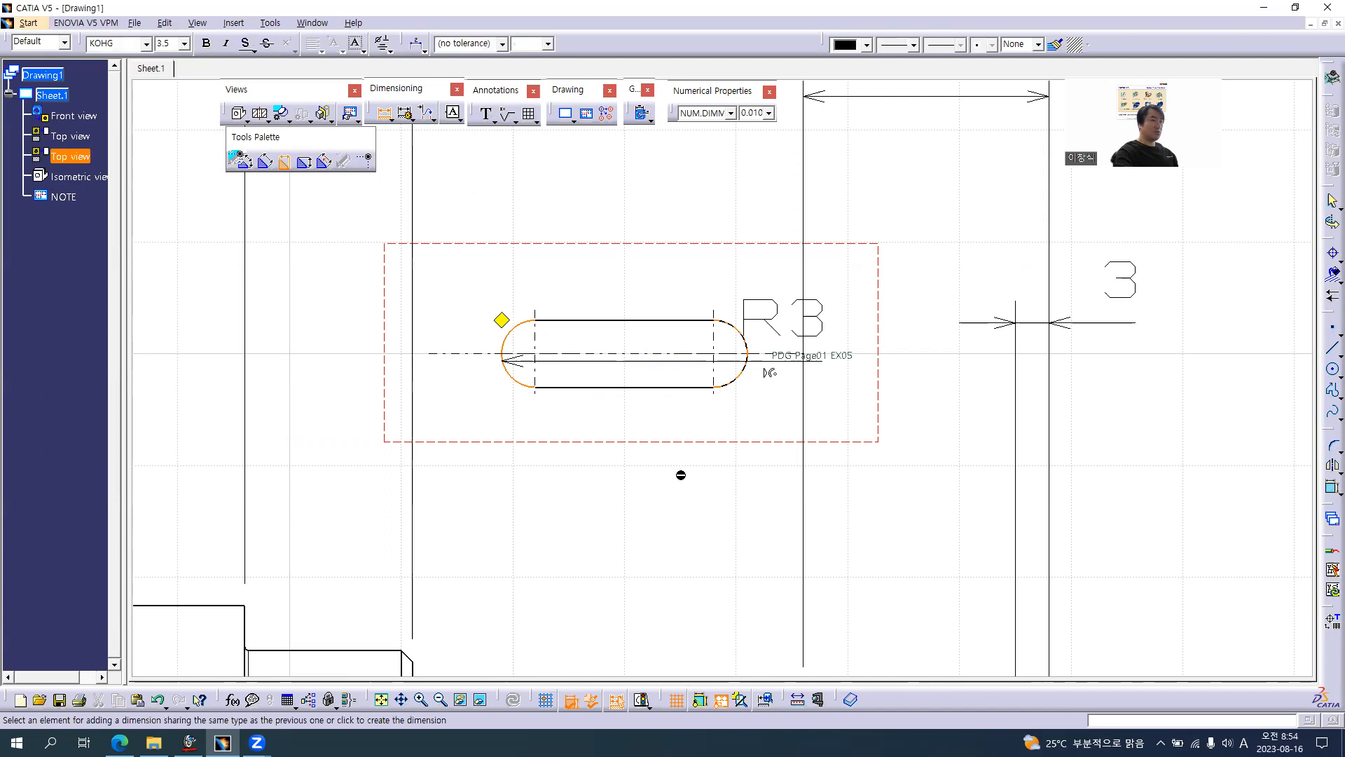
right_click(666, 542)
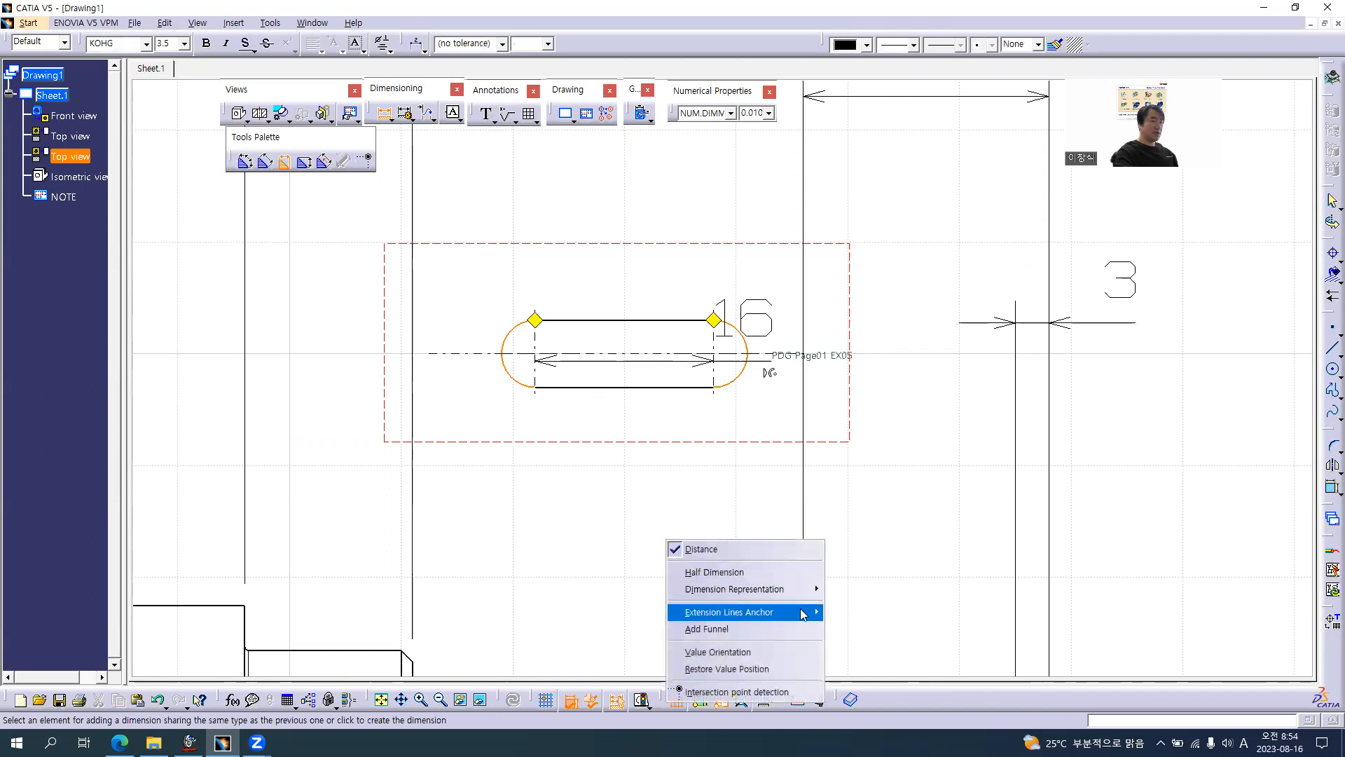
mouse_move(804, 615)
mouse_move(900, 616)
left_click(1003, 662)
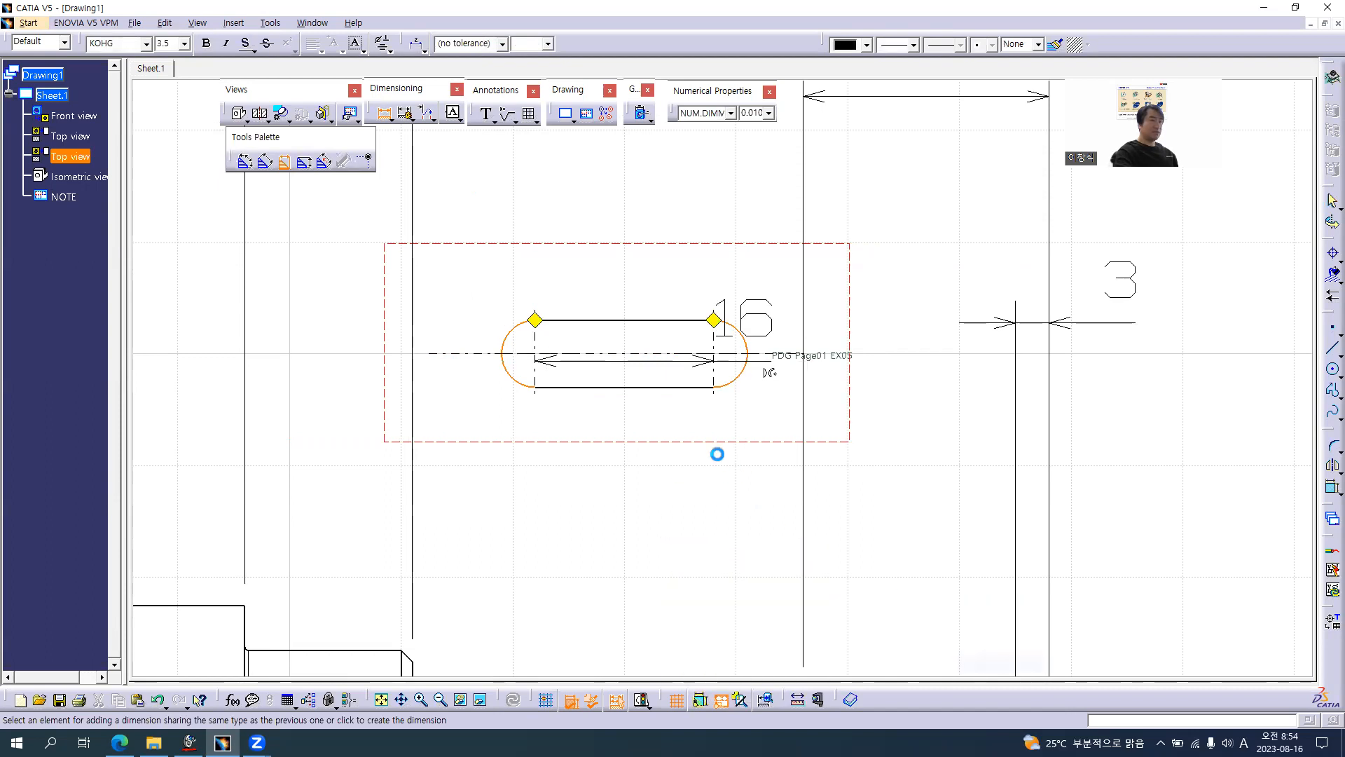
- Anchor the second extension line at the right arc's outer edge and place the overall length dimension below the keyway
right_click(666, 437)
mouse_move(785, 509)
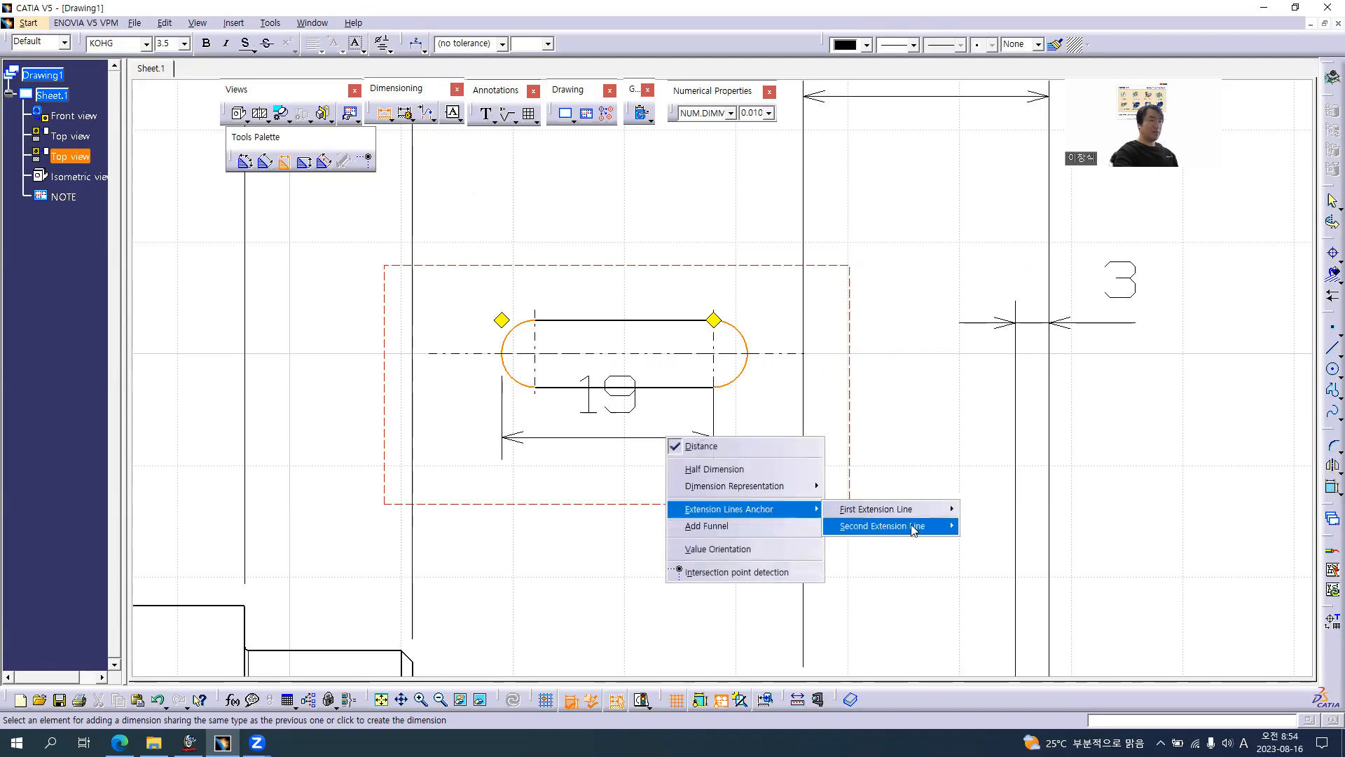
mouse_move(914, 529)
left_click(995, 579)
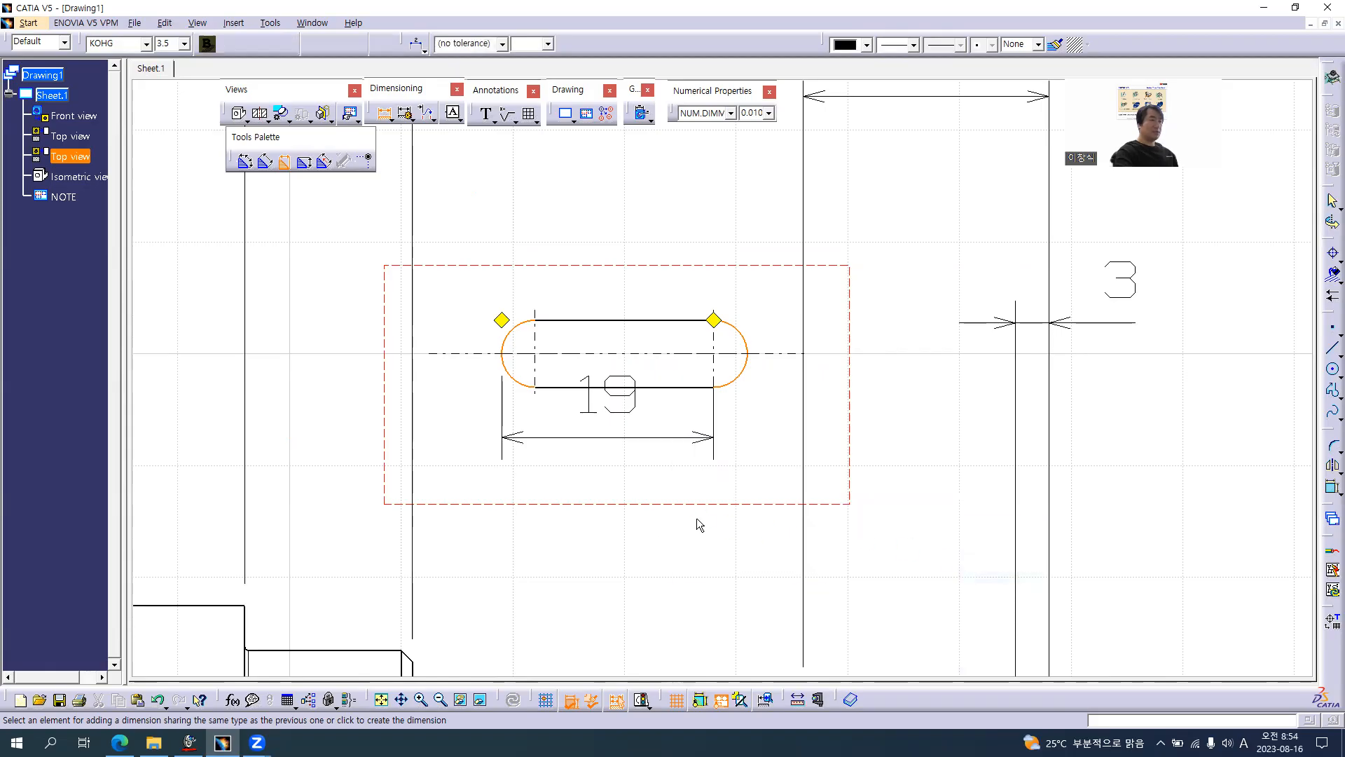
key("alt+Tab")
key("alt+Tab")
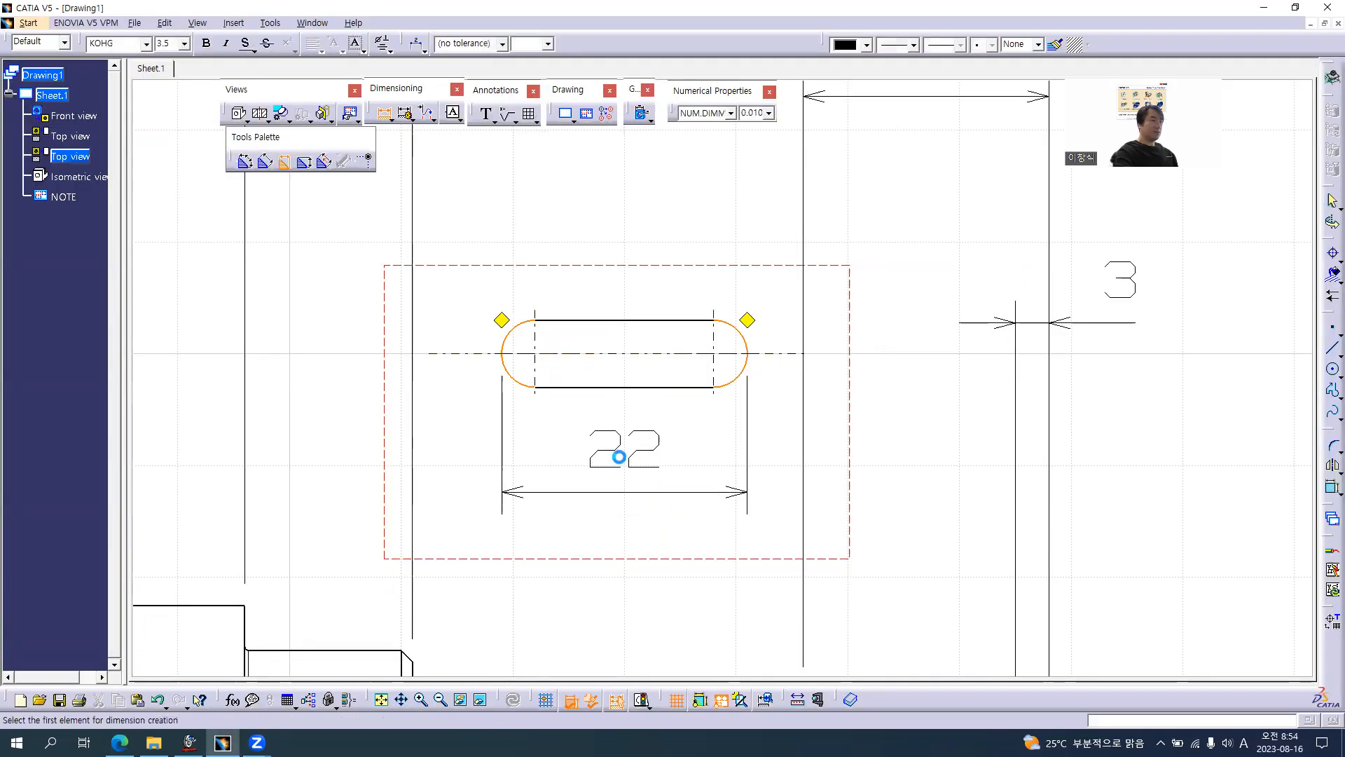
- Dimension the right keyway's width between its two straight edges, placing the dimension to the left of the keyway
left_click(570, 387)
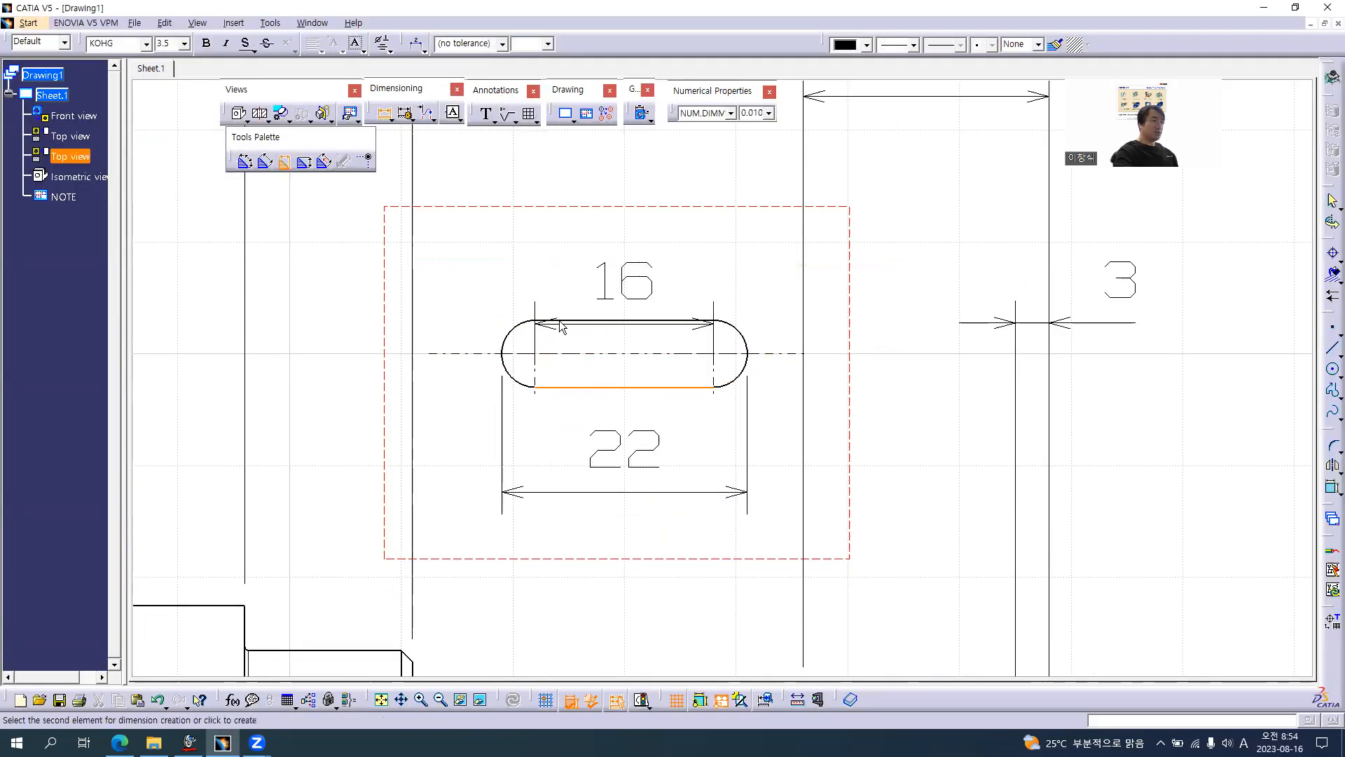
left_click(560, 321)
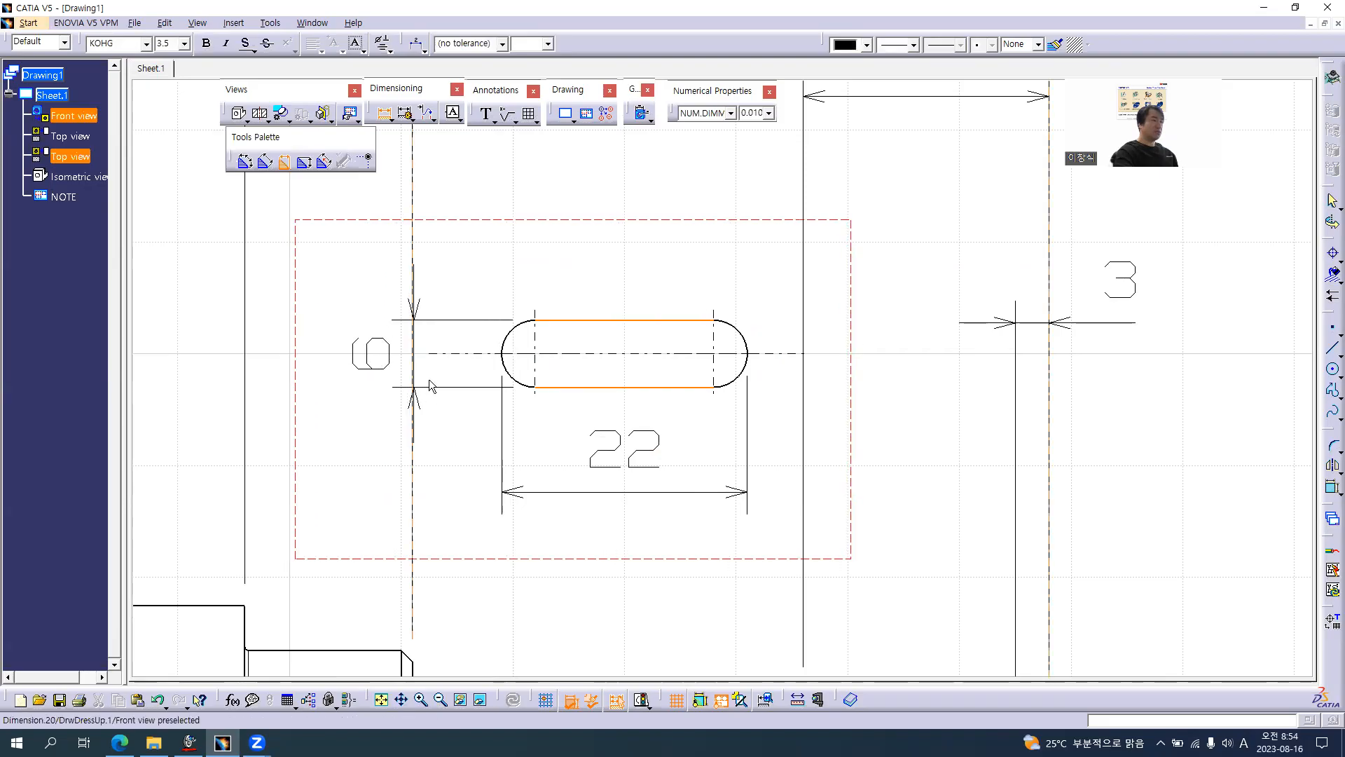
key("alt+Tab")
key("alt+Tab")
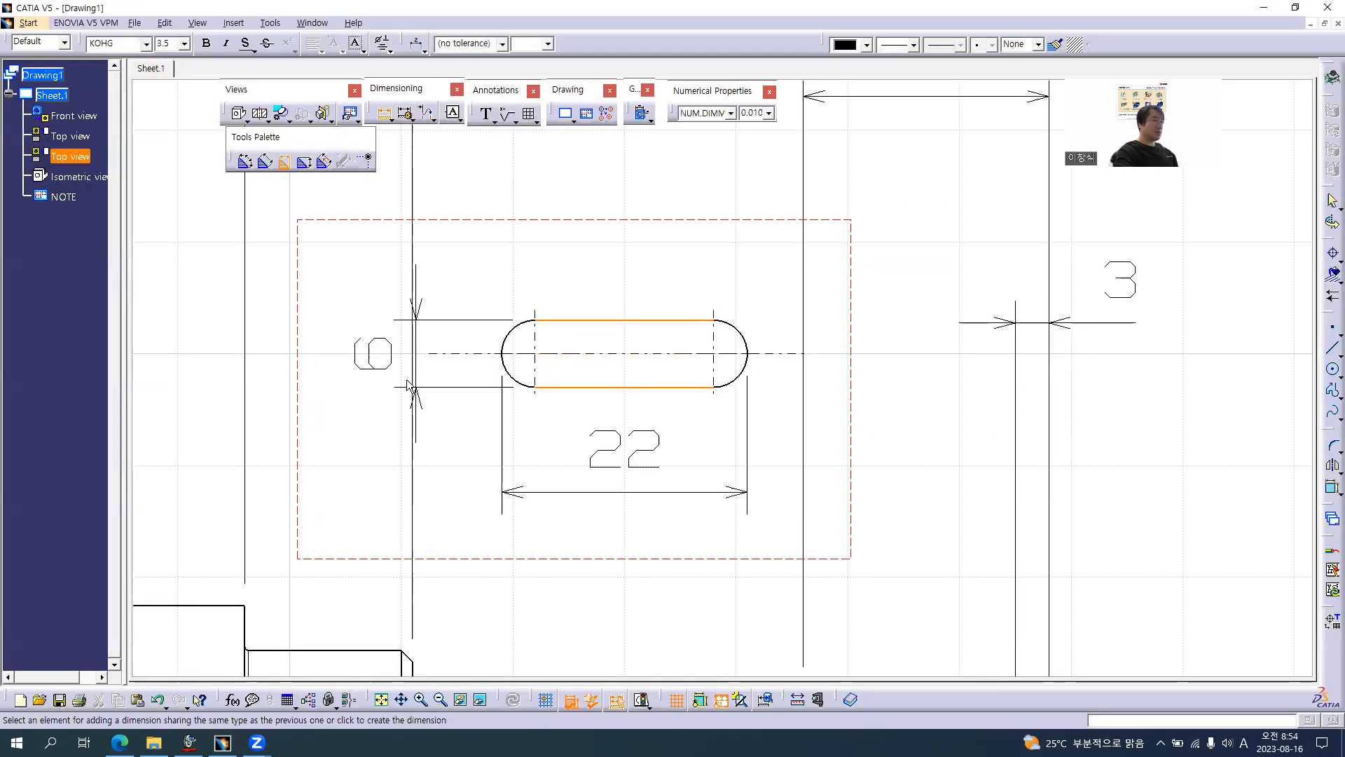
left_click(382, 376)
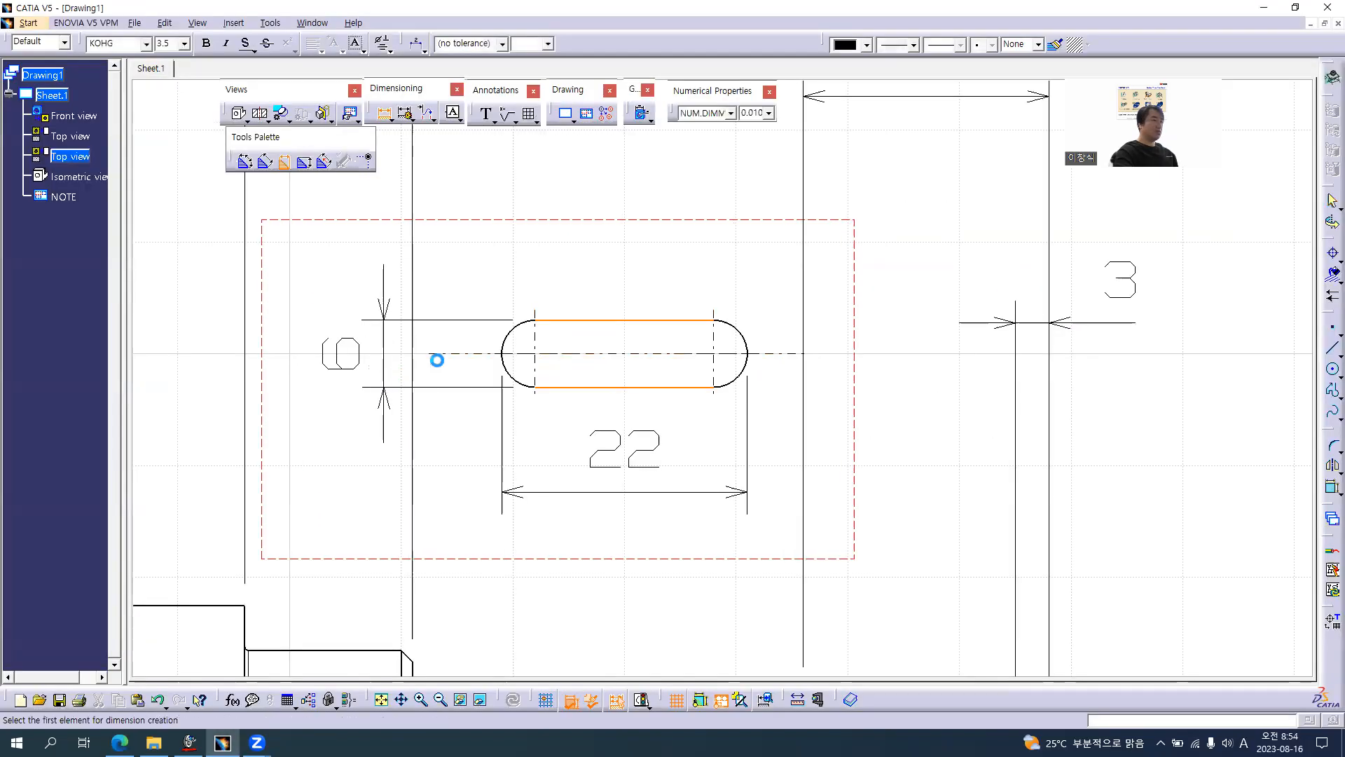
- Add a radius dimension to the right keyway's left arc, changing its dimension line representation and placing the text above left
left_click(507, 336)
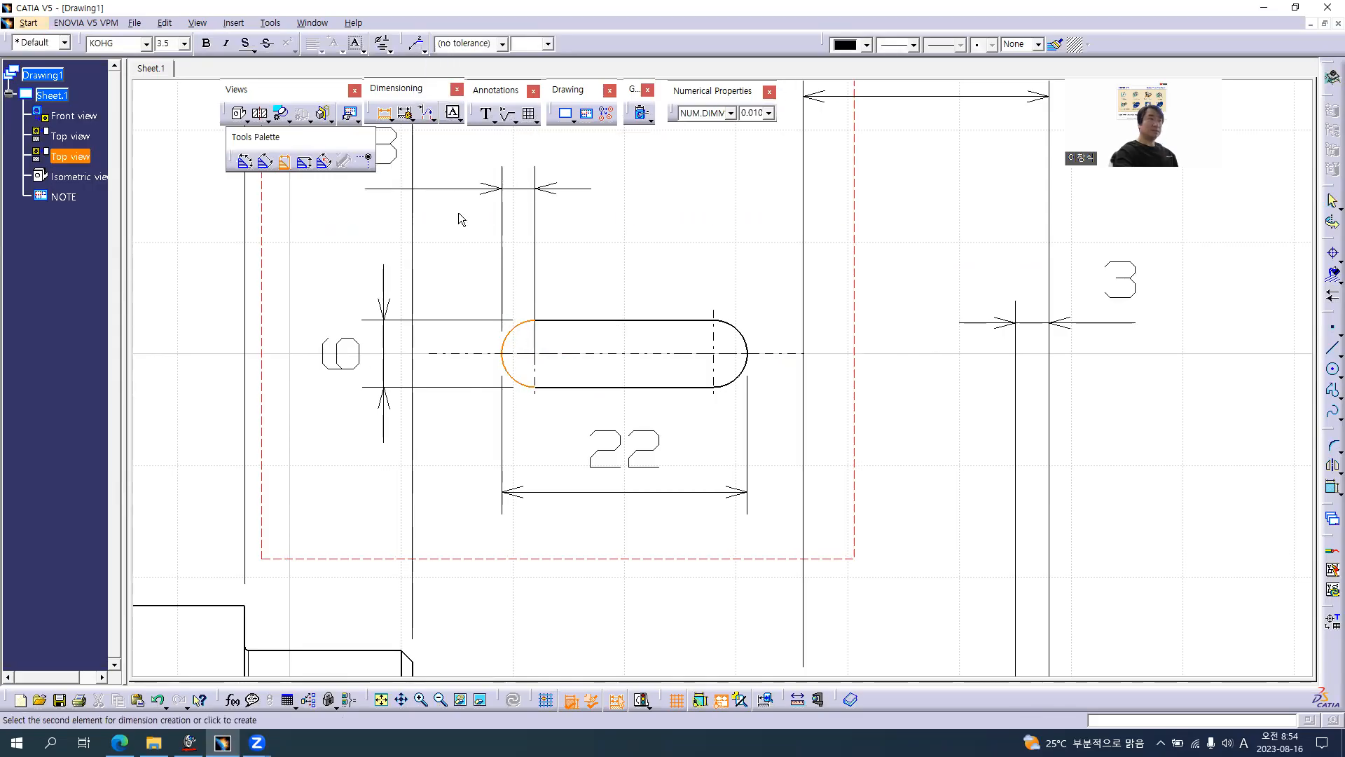
left_click(265, 161)
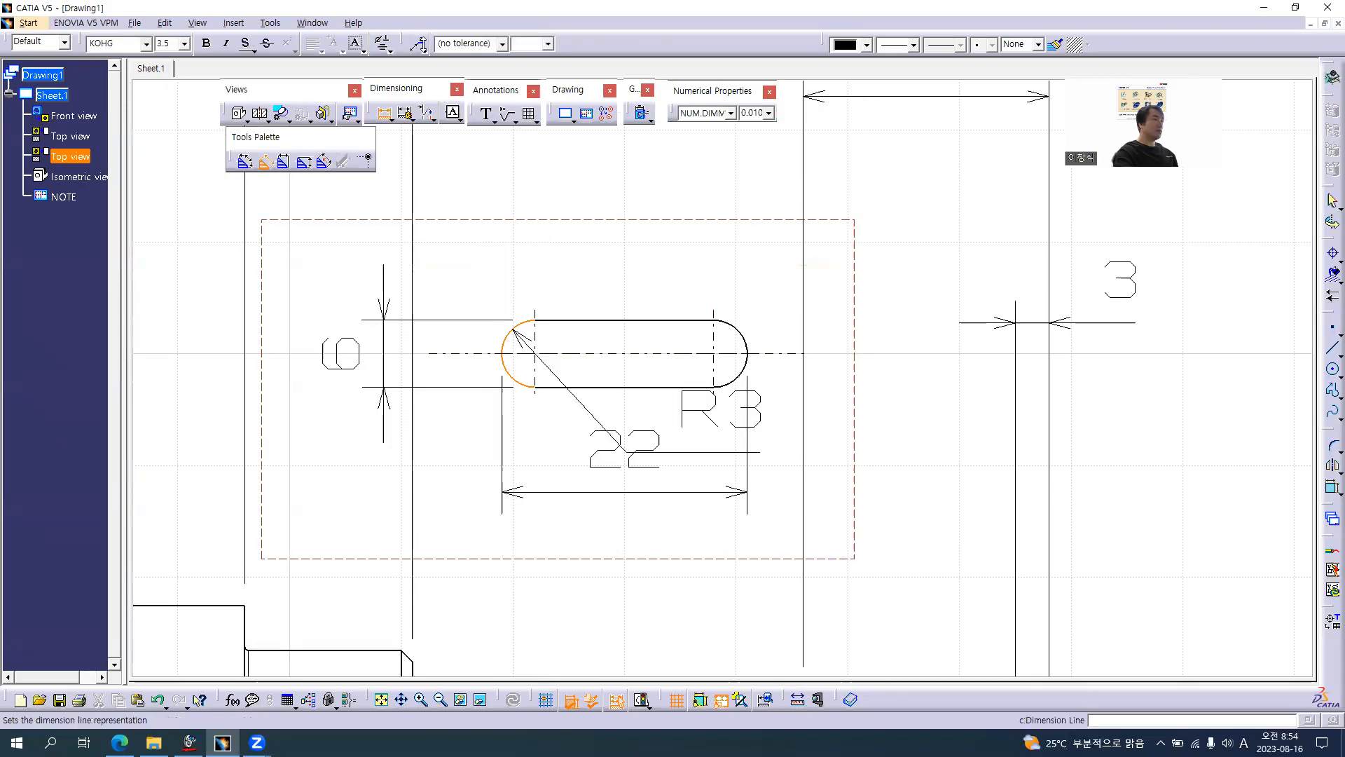
left_click(423, 50)
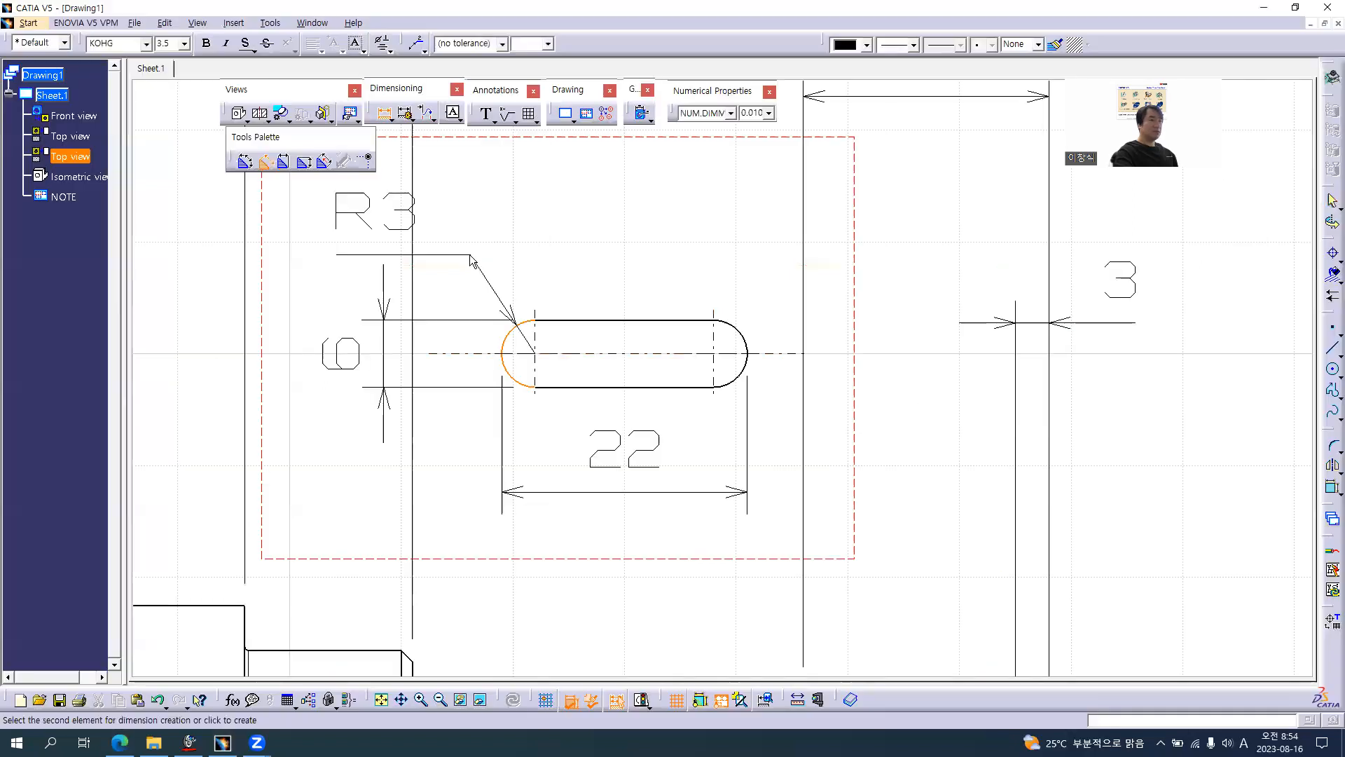
left_click(493, 251)
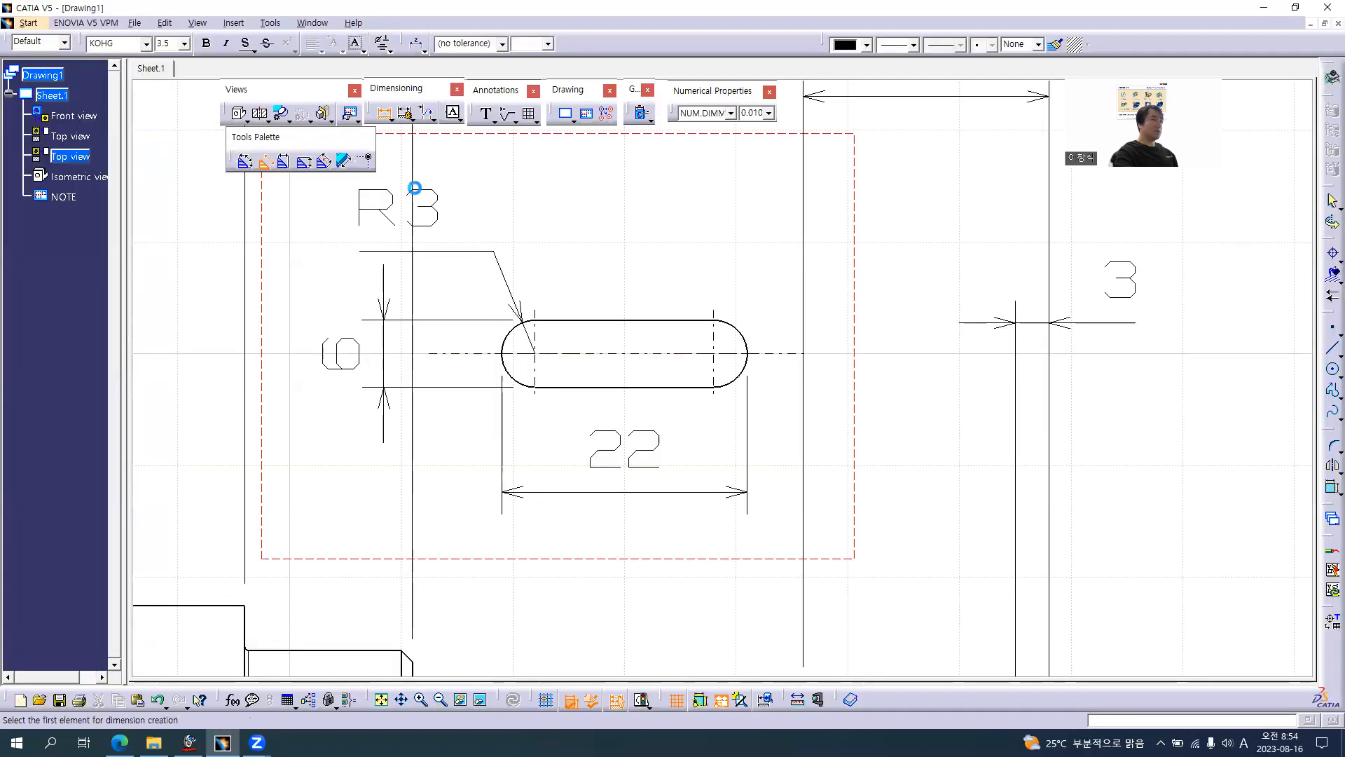
- Show the keyway's radius dimension as the alphanumeric fake value (R) without the prefix, and shift its text right, closer to the leader bend
middle_click_drag(498, 219, 643, 261)
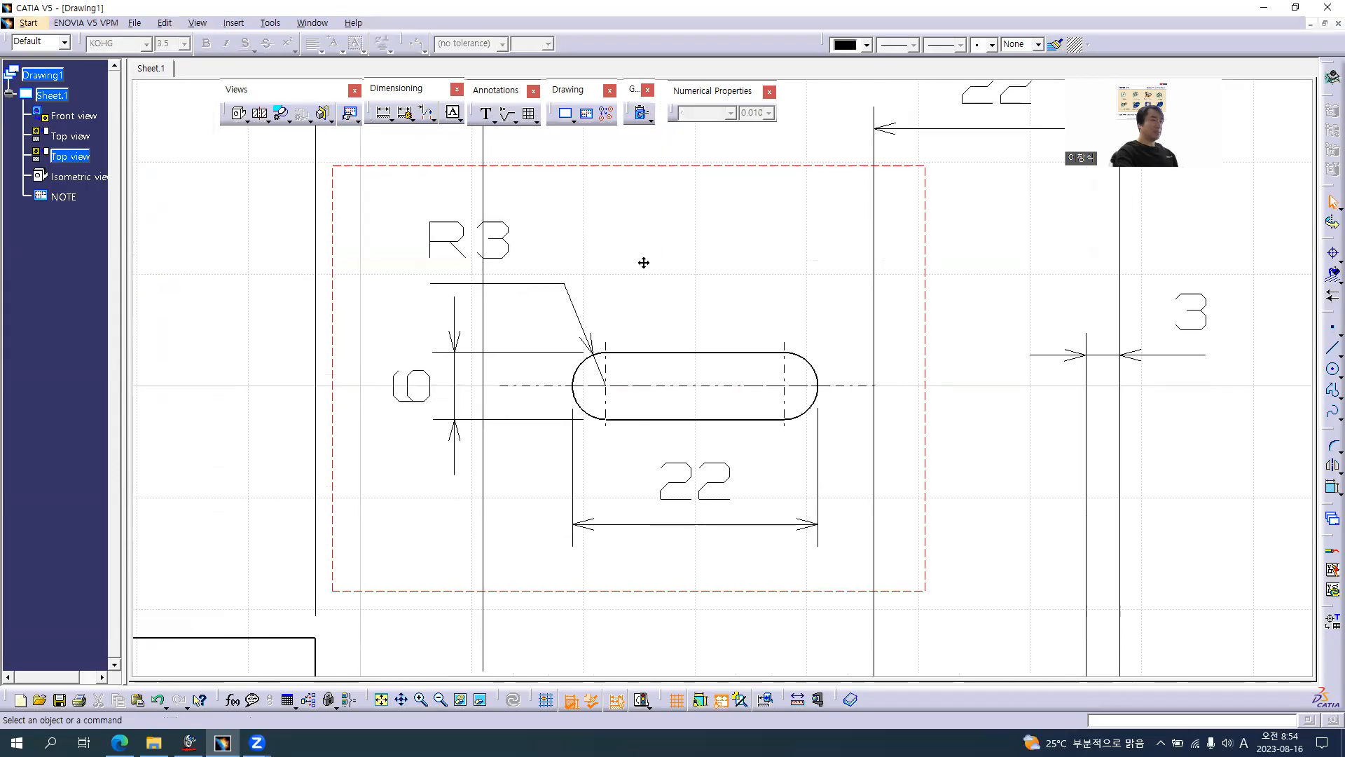
left_click(582, 255)
key("alt+Return")
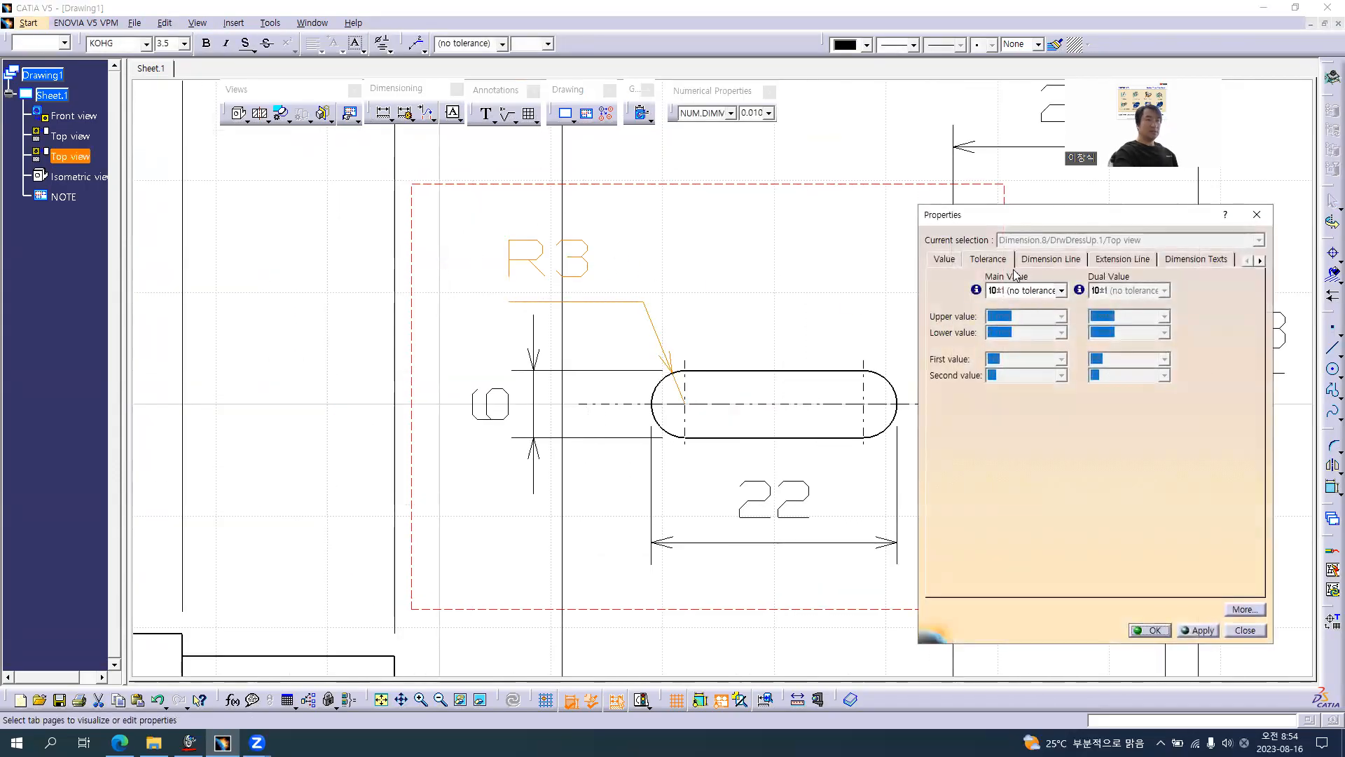
left_click(947, 259)
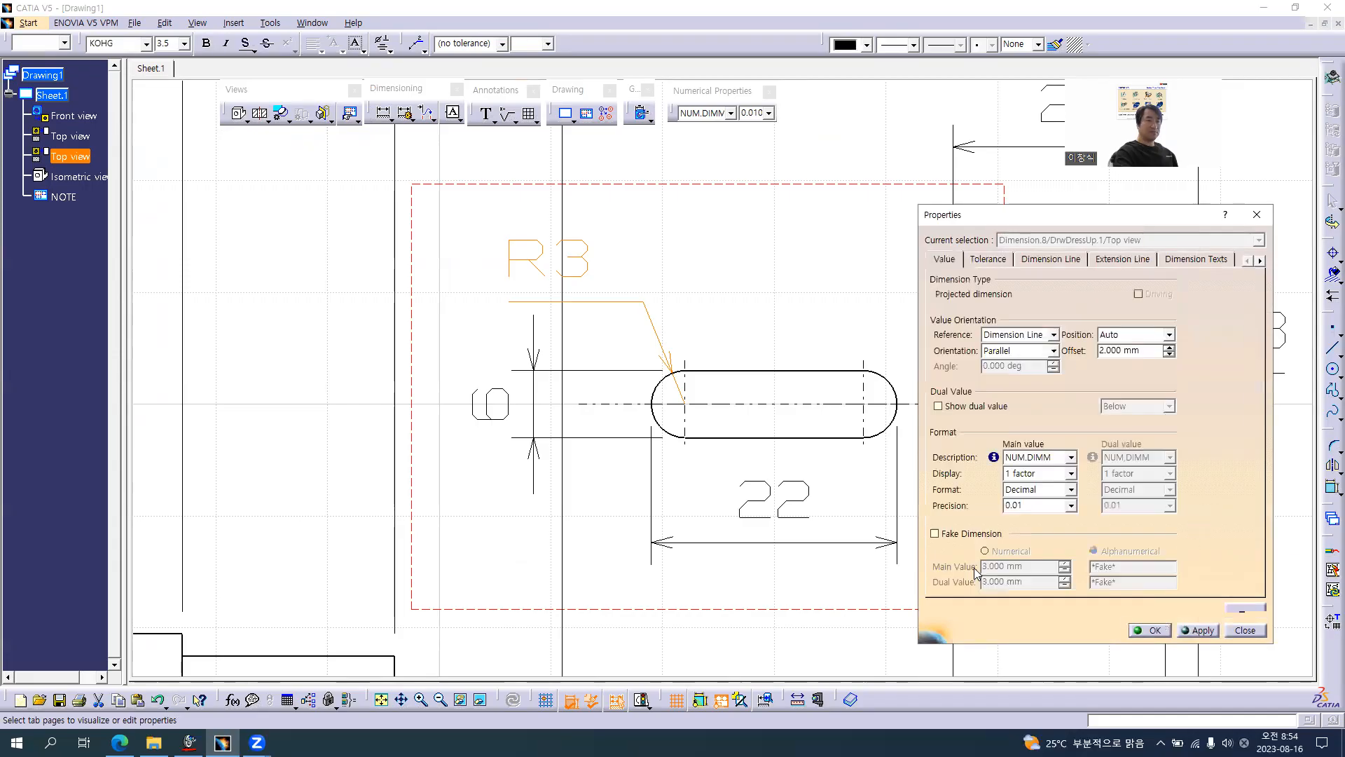
left_click(959, 532)
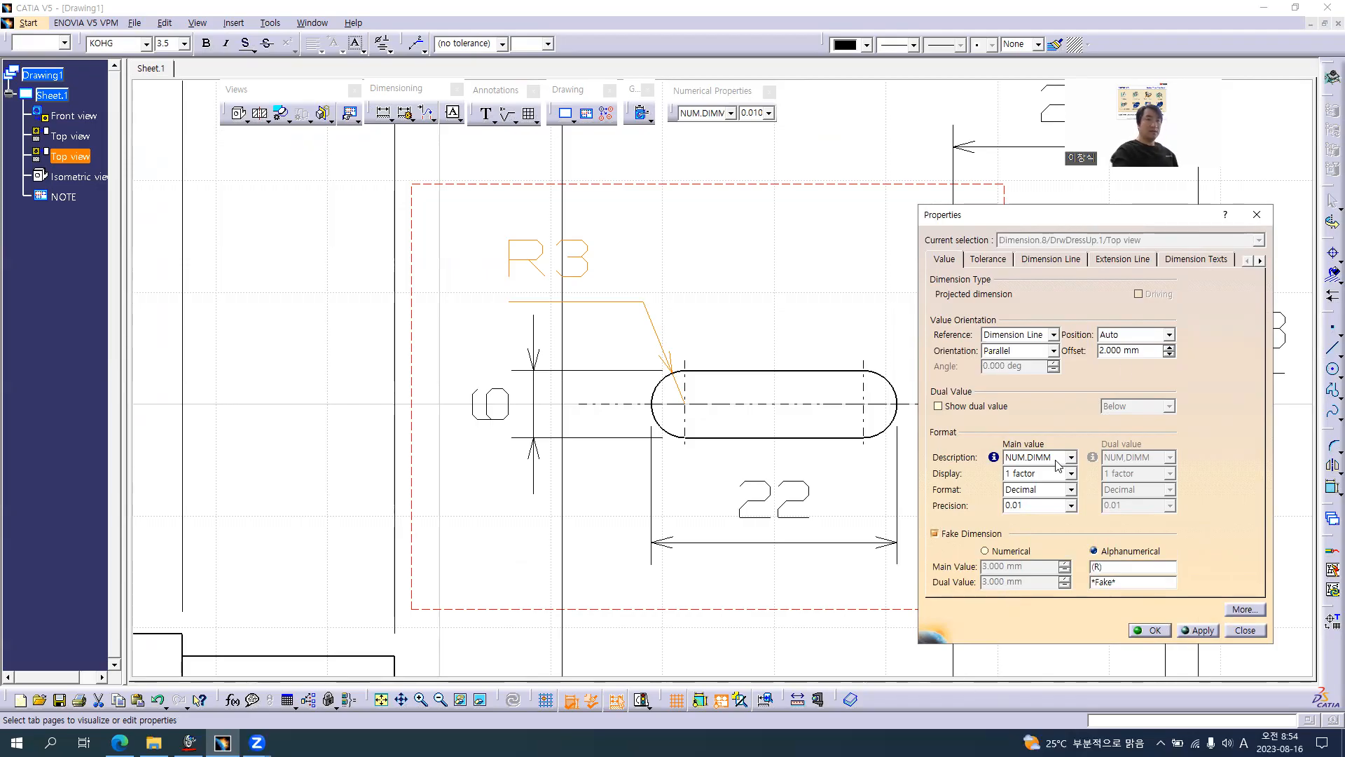
left_click(1186, 261)
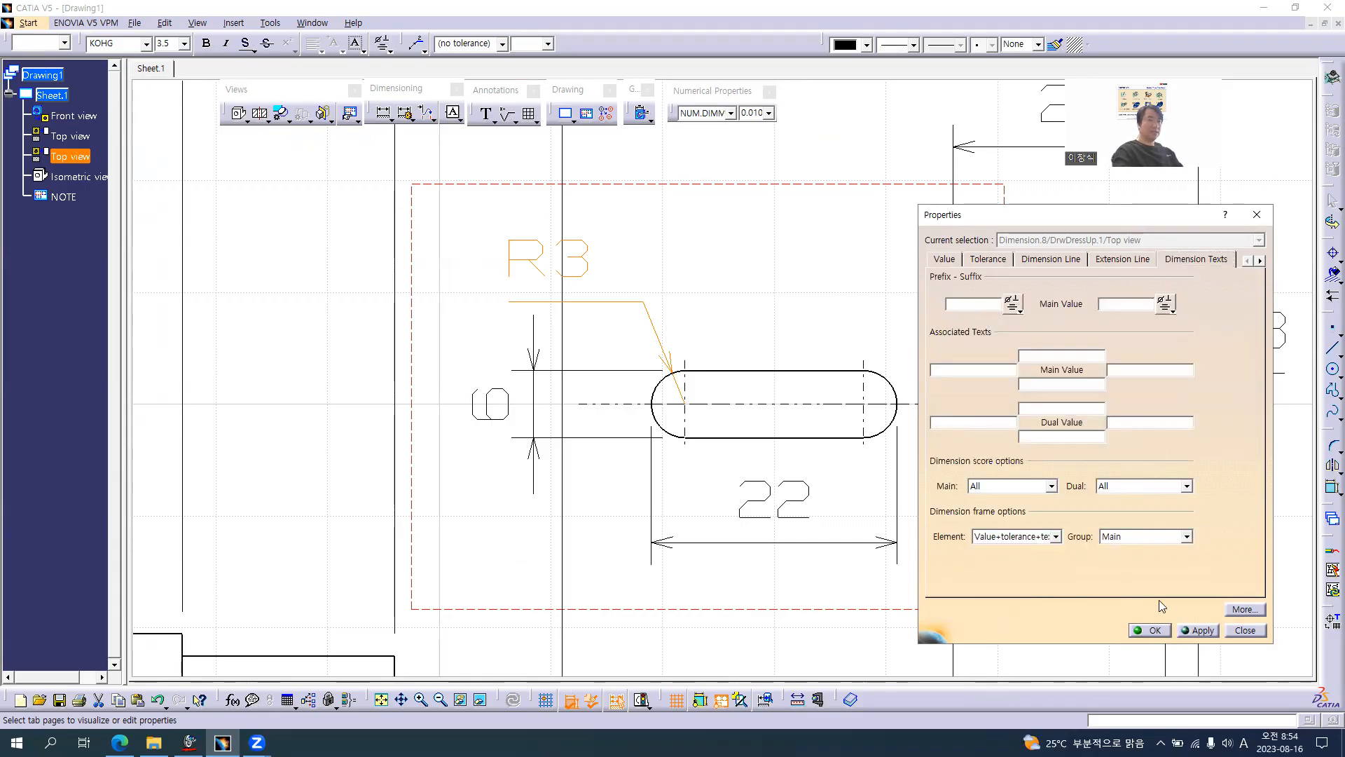
left_click(1149, 630)
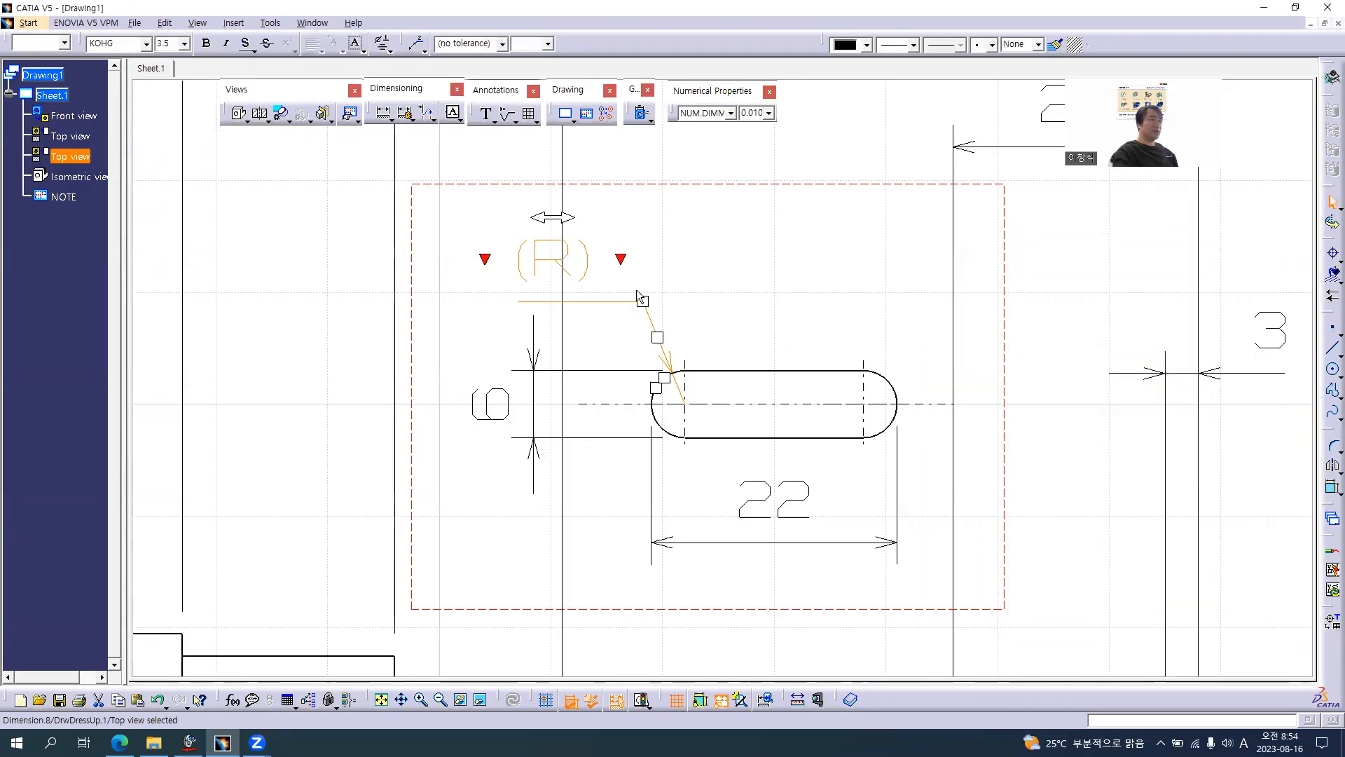
left_click_drag(587, 225, 601, 225)
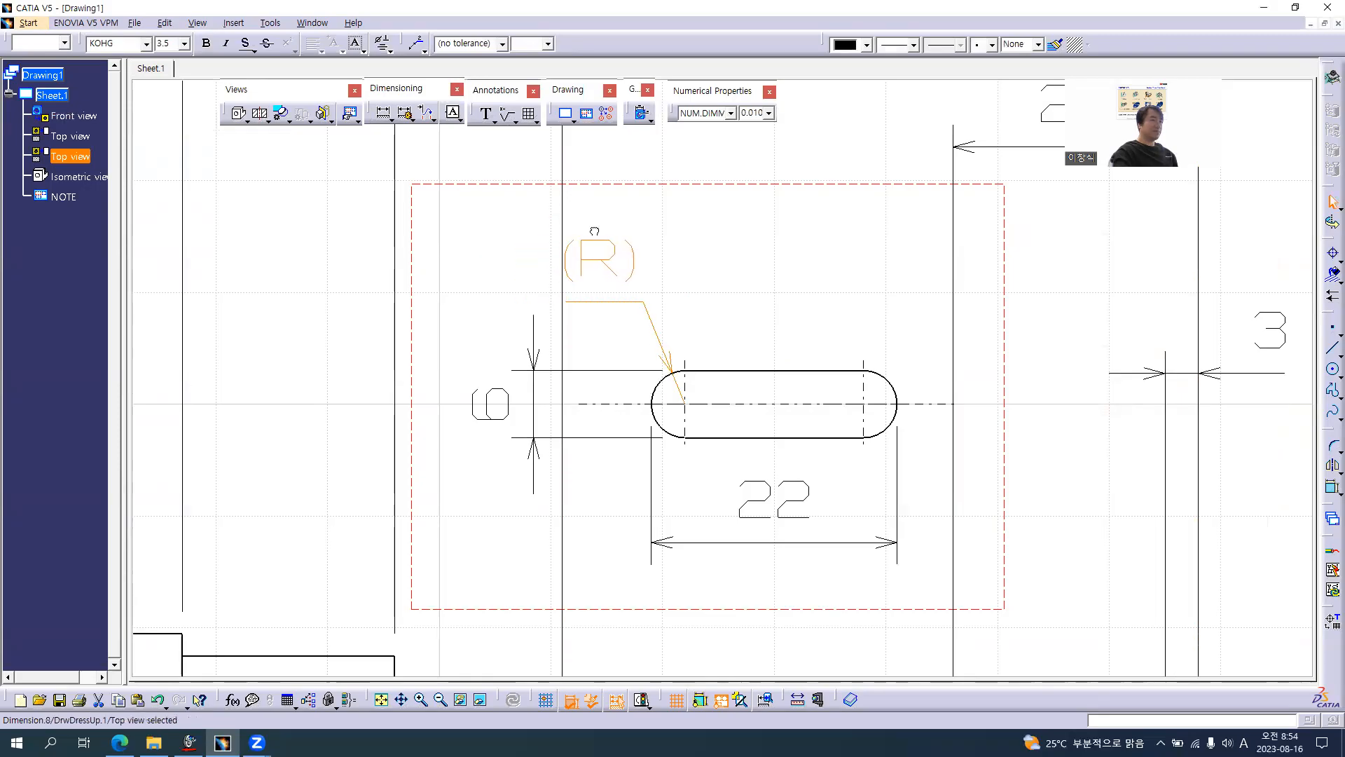
left_click(724, 279)
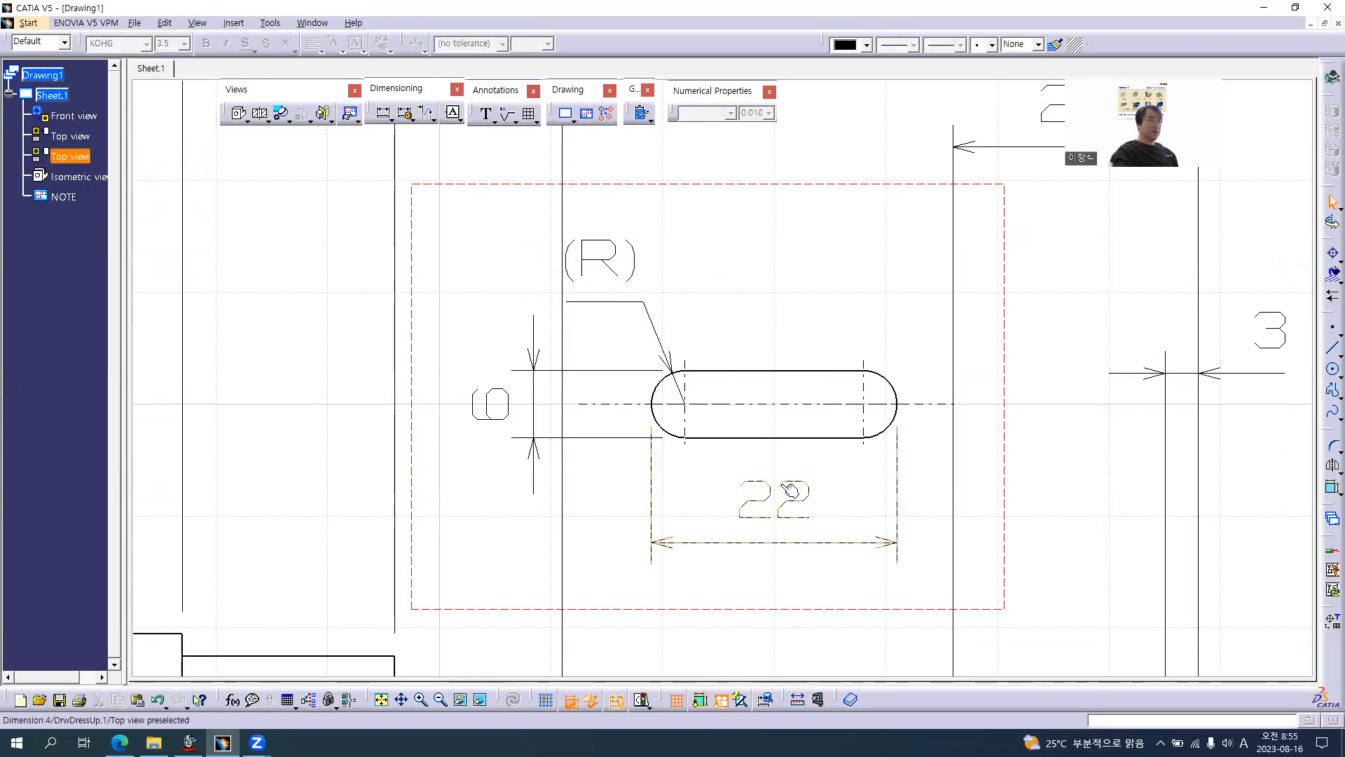
- Check the reference drawing and apply the TOL_NUM2 tolerance format to the 22 mm length dimension of the right keyway
key("alt+Tab")
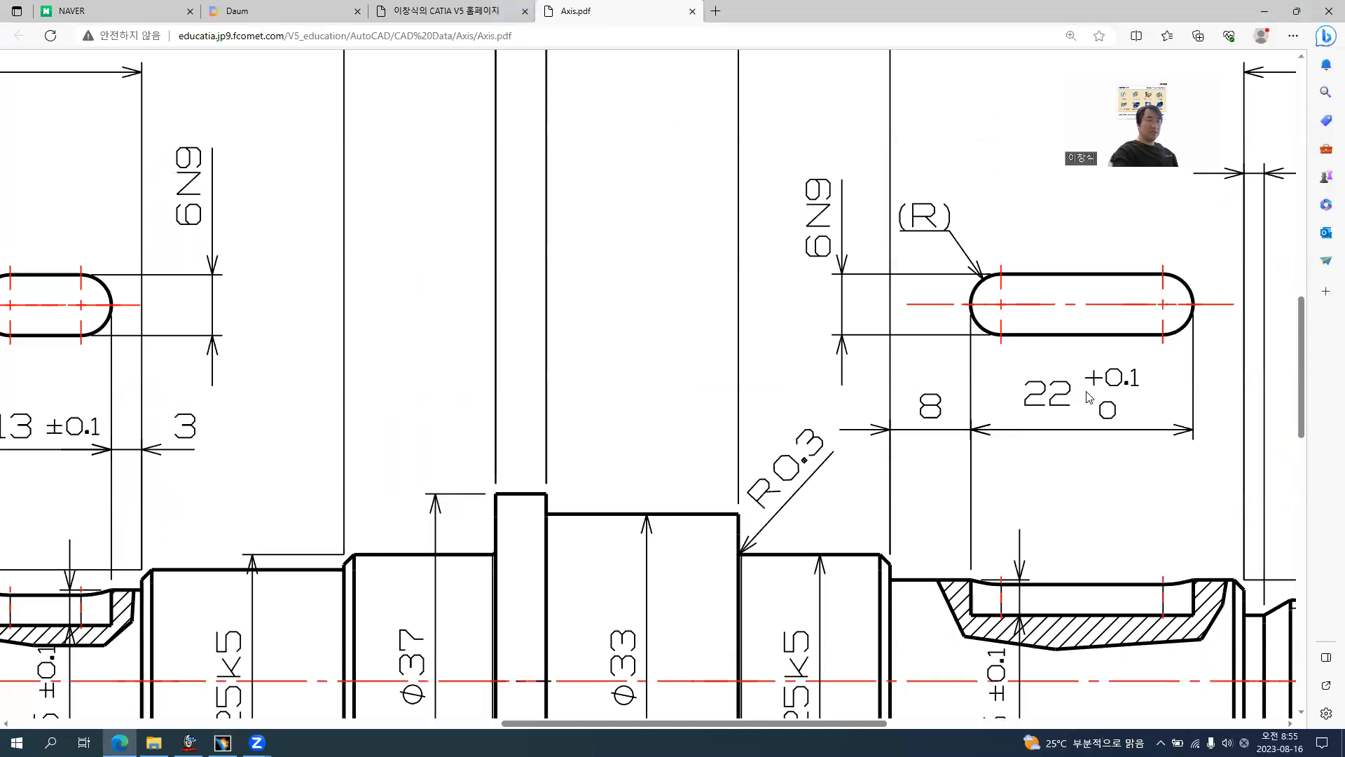
key("alt+Tab")
key("alt+Return")
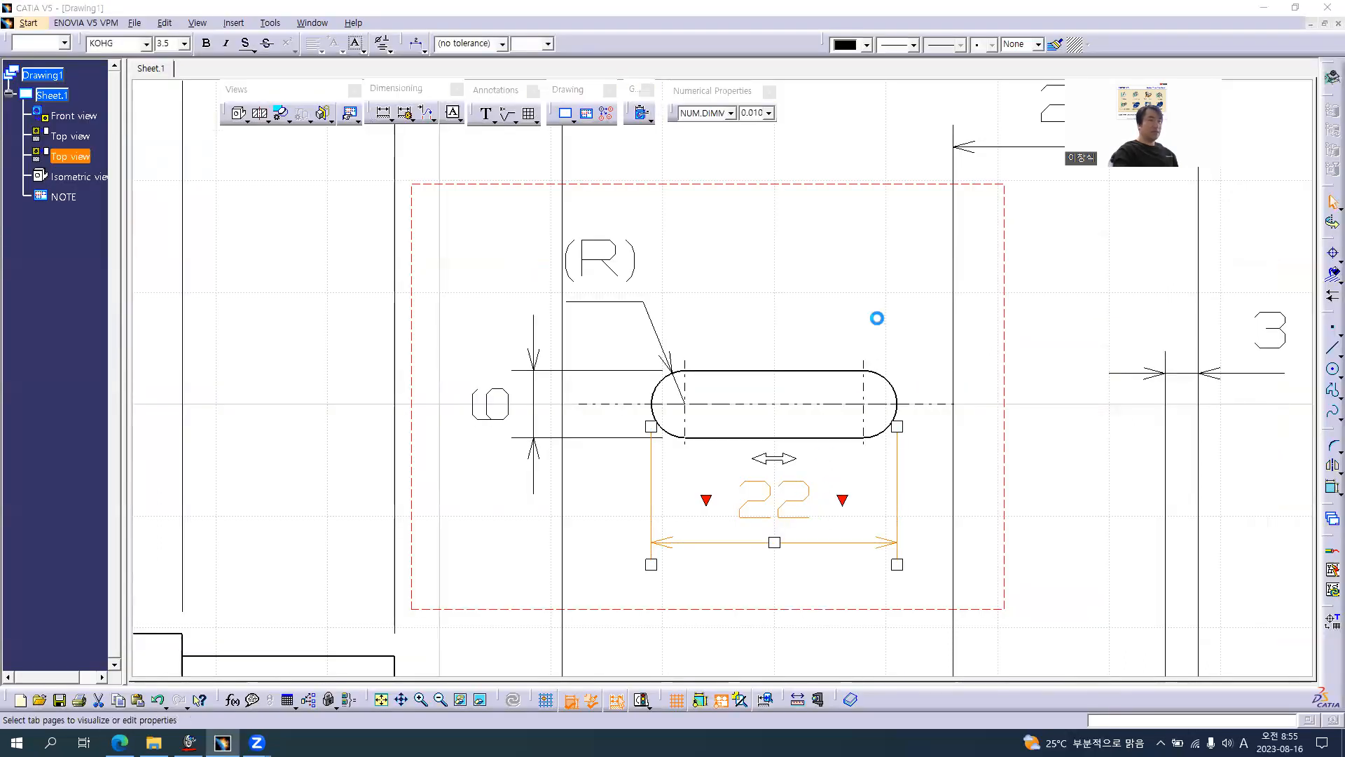
left_click(942, 260)
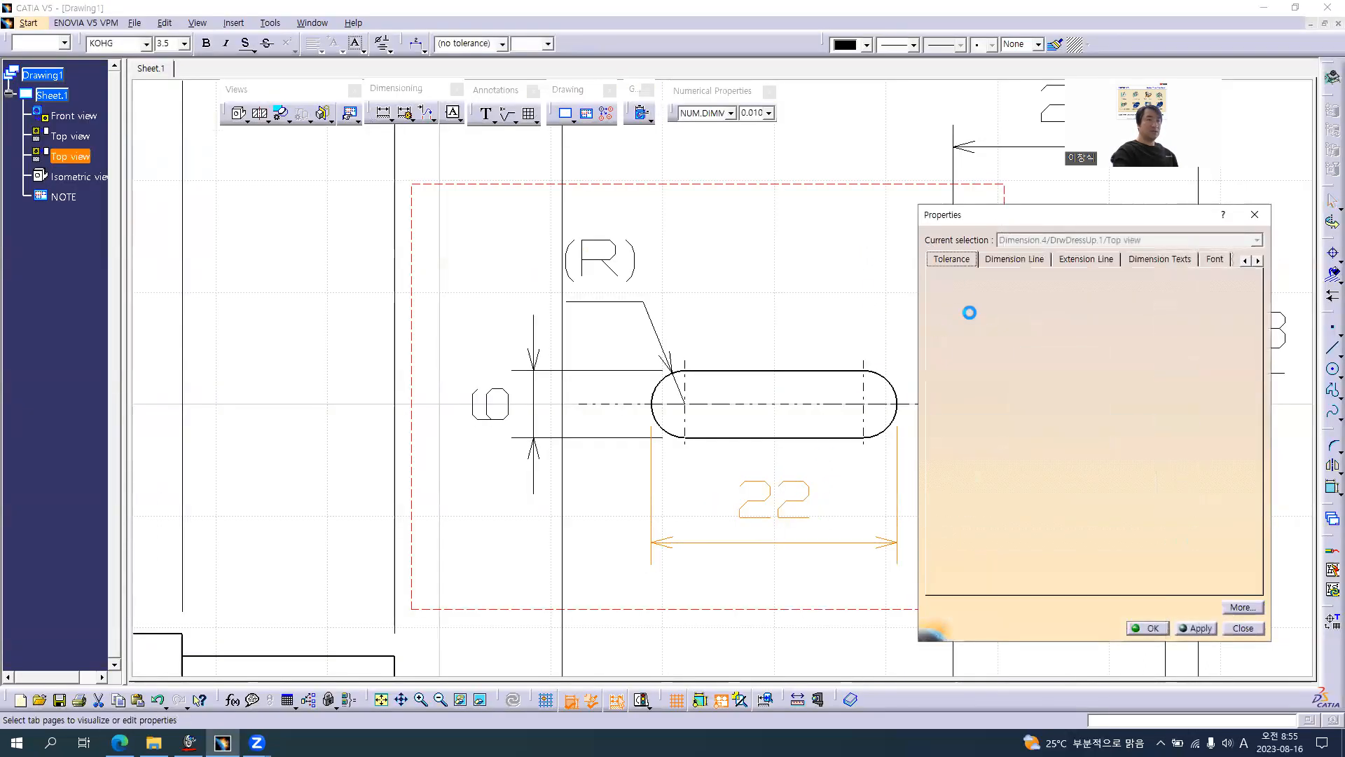
left_click(1025, 290)
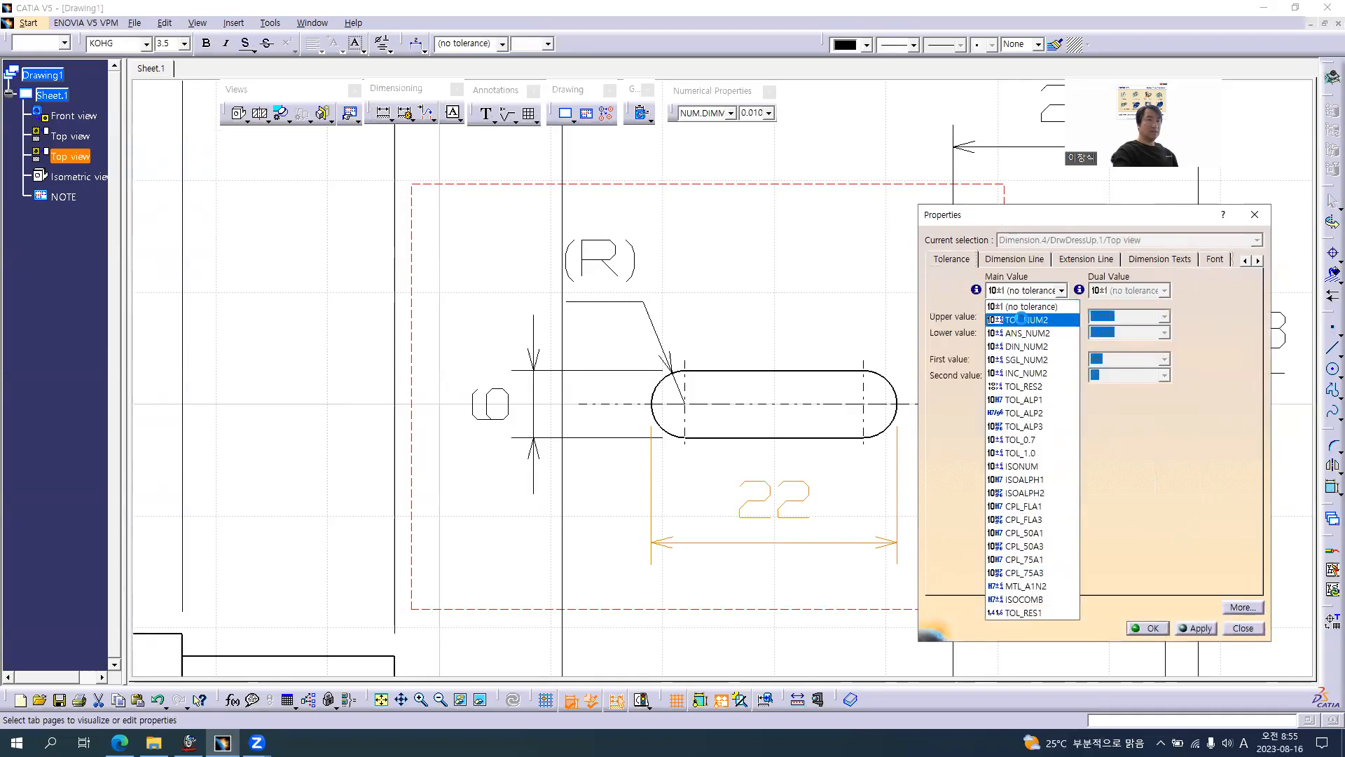
left_click(1025, 316)
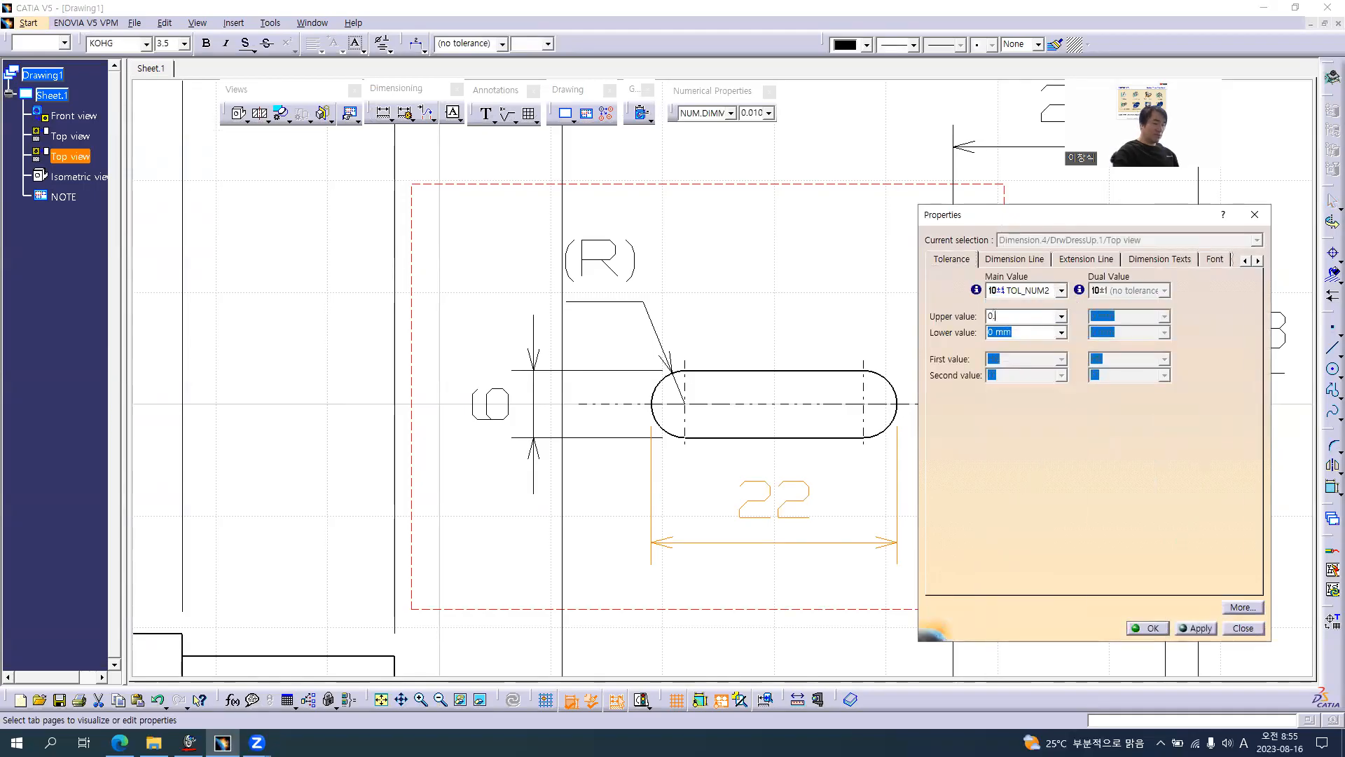
- Set the 22 mm dimension's tolerance to 0.1 mm upper and 0 mm lower, and move the dimension slightly farther below the slot
key("Tab")
key("alt+Tab")
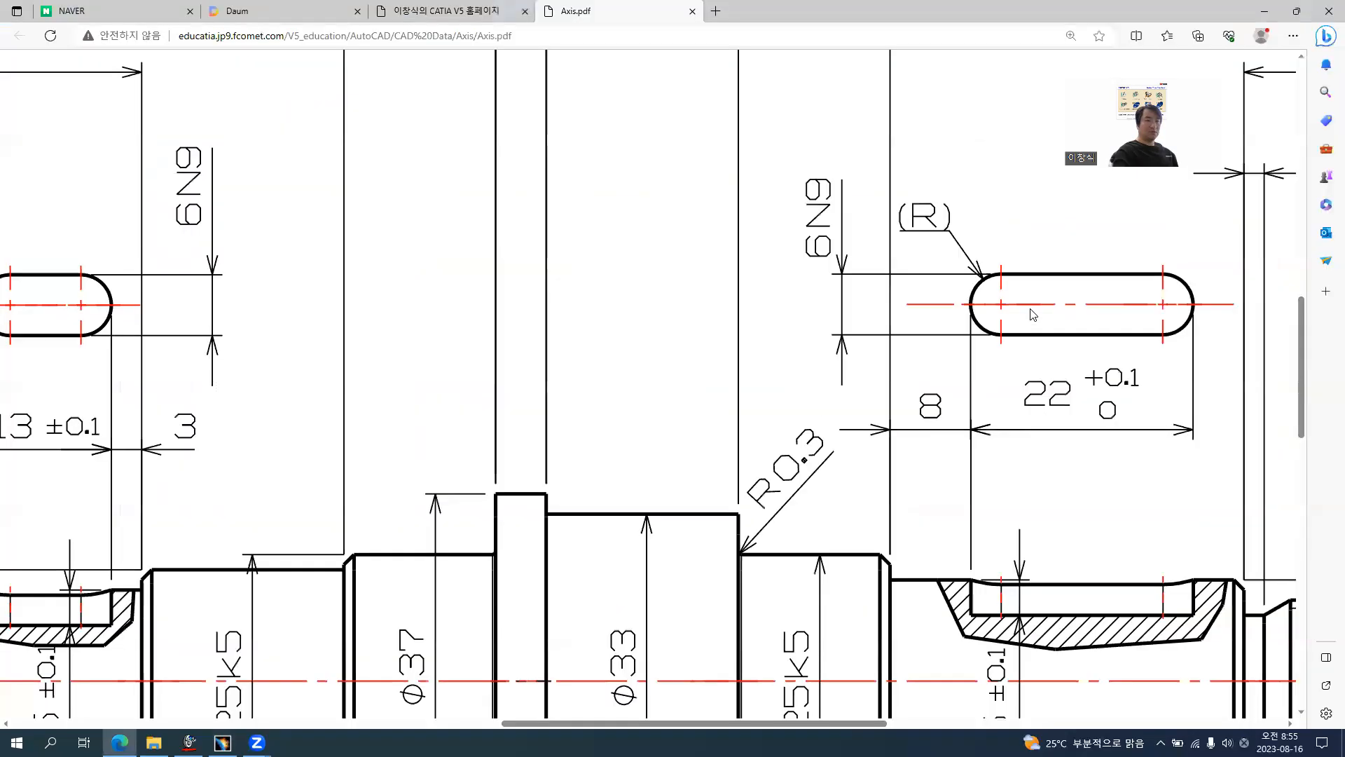
key("alt+Tab")
type("0.")
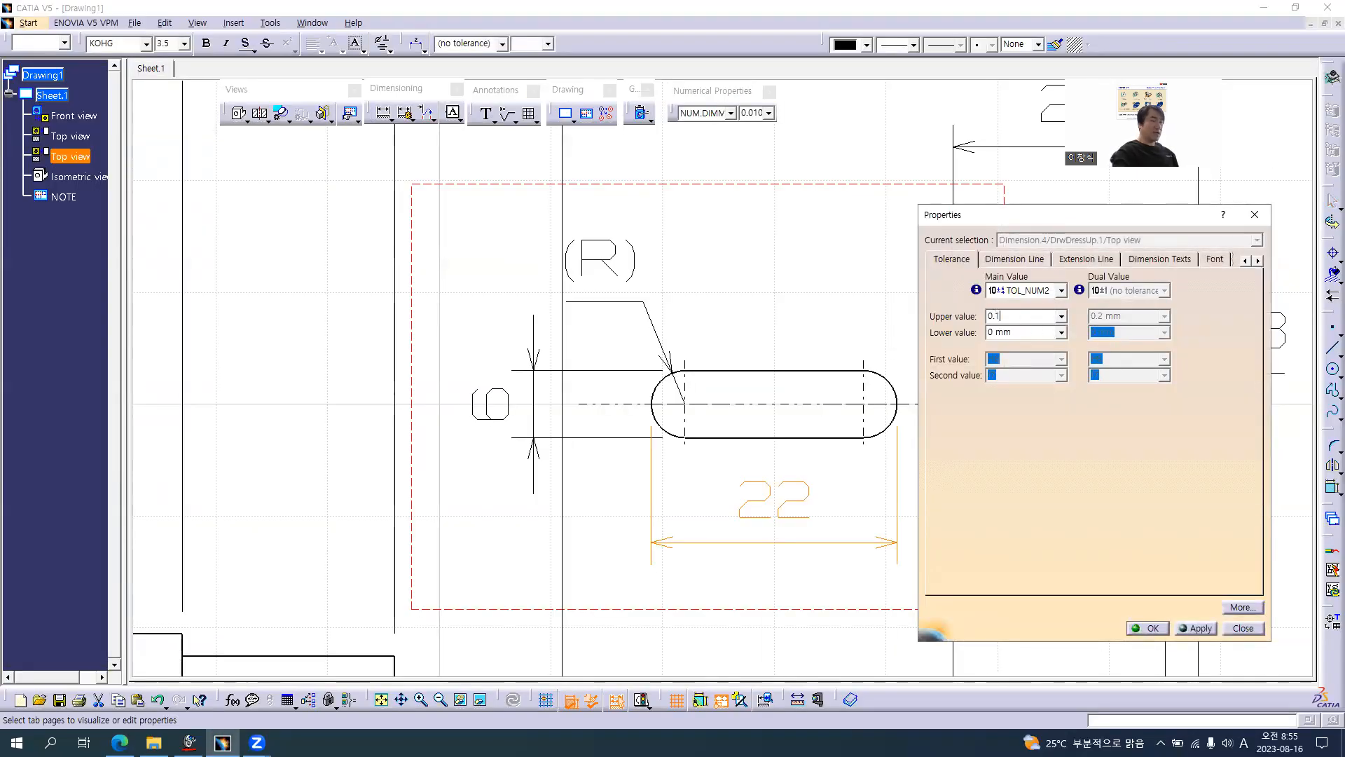
left_click(1196, 627)
left_click(1147, 628)
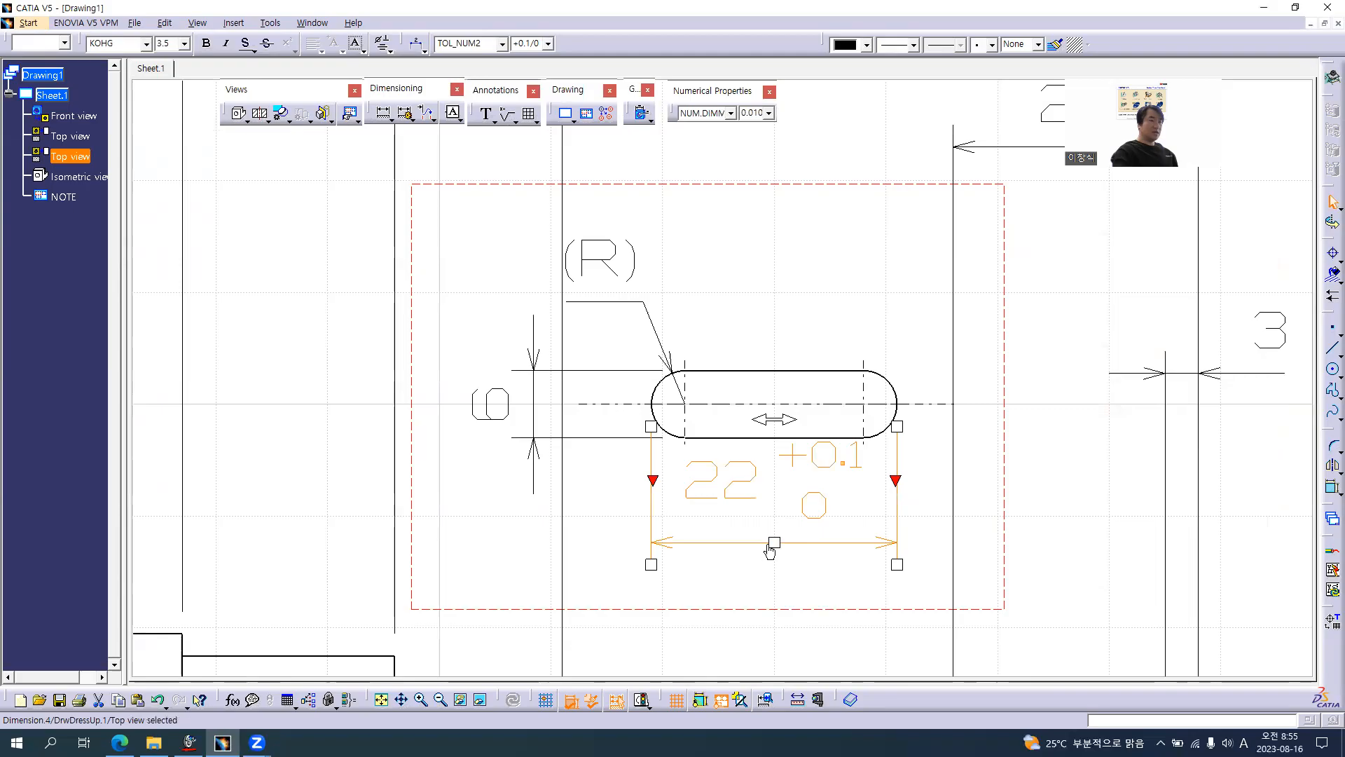
left_click_drag(774, 545, 779, 566)
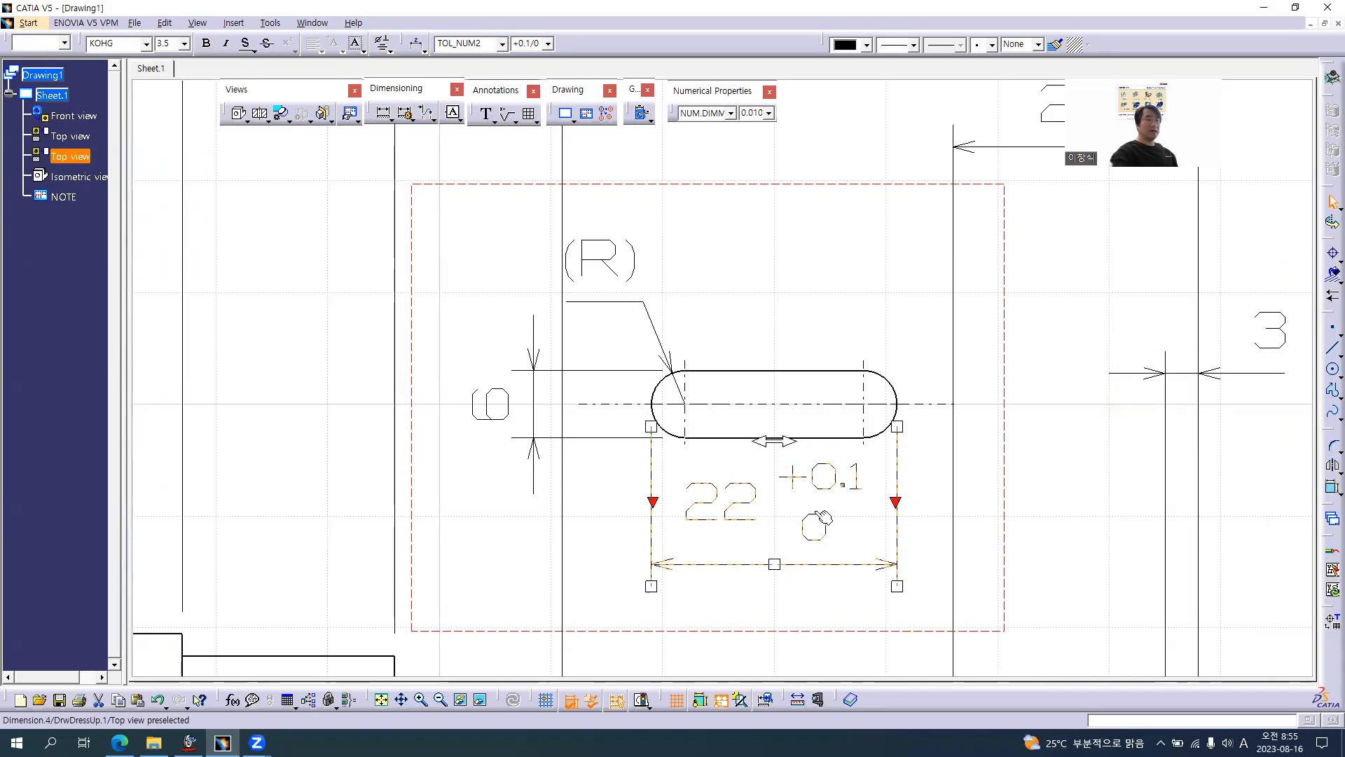
- Switch to the Axis.pdf reference drawing in the browser and examine the local sections and depth dimensions at the shaft's keyways
key("alt+Tab")
scroll(833, 429, "down", 3, "ctrl")
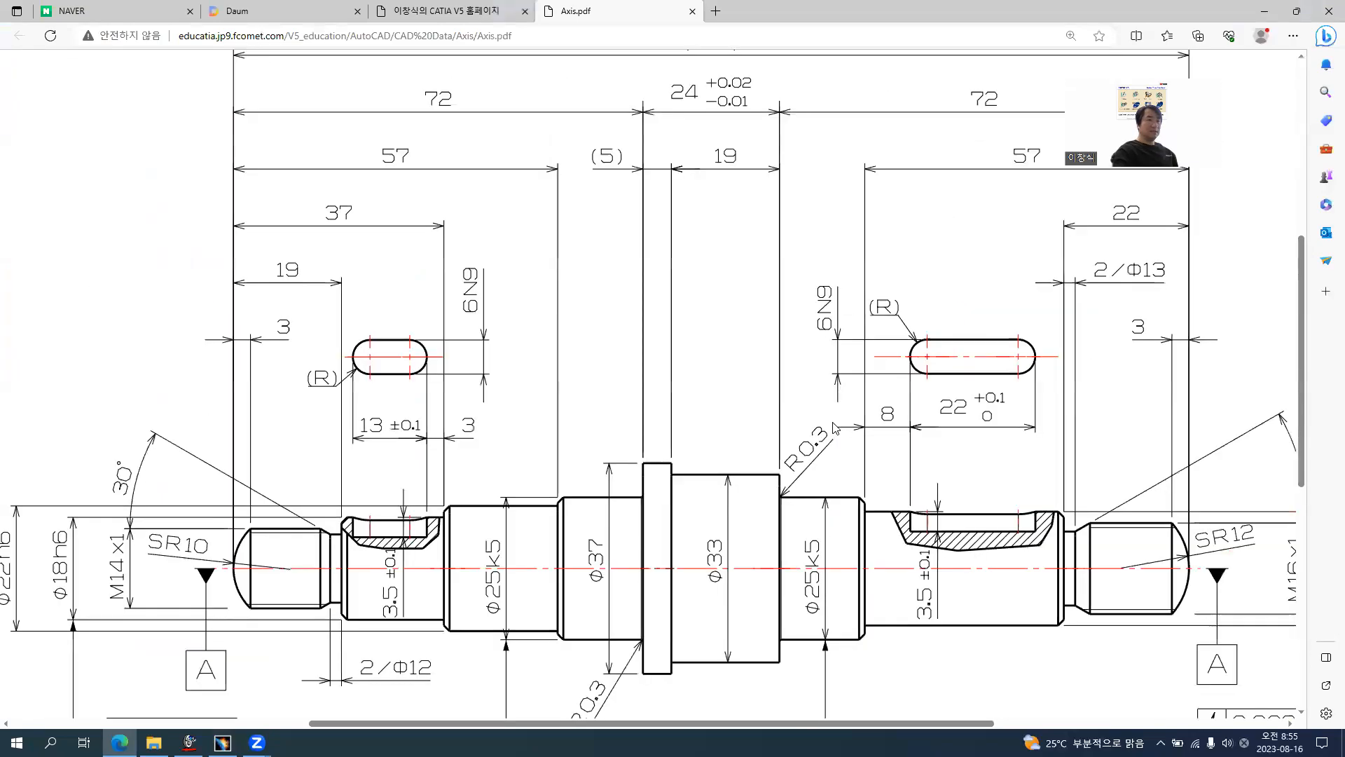
scroll(835, 428, "down", 3, "ctrl")
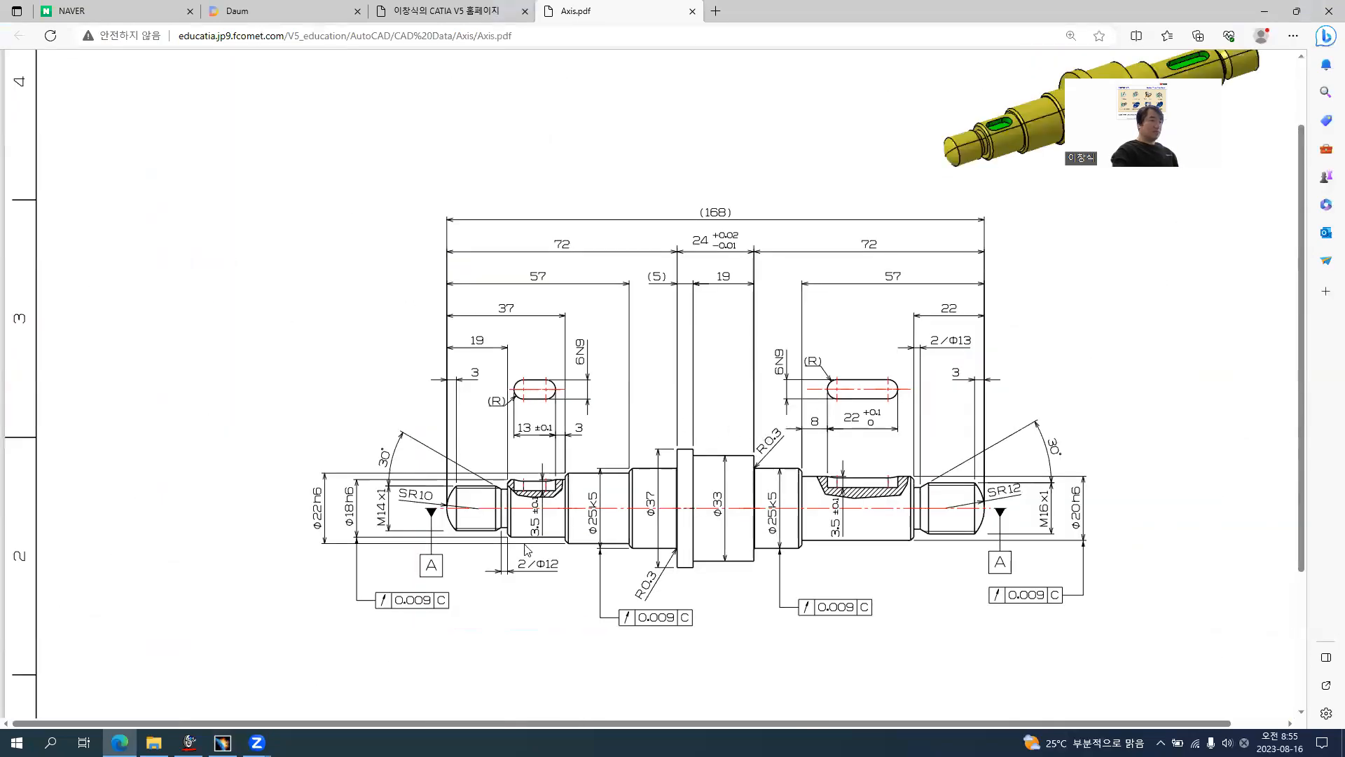
scroll(553, 531, "up", 5, "ctrl")
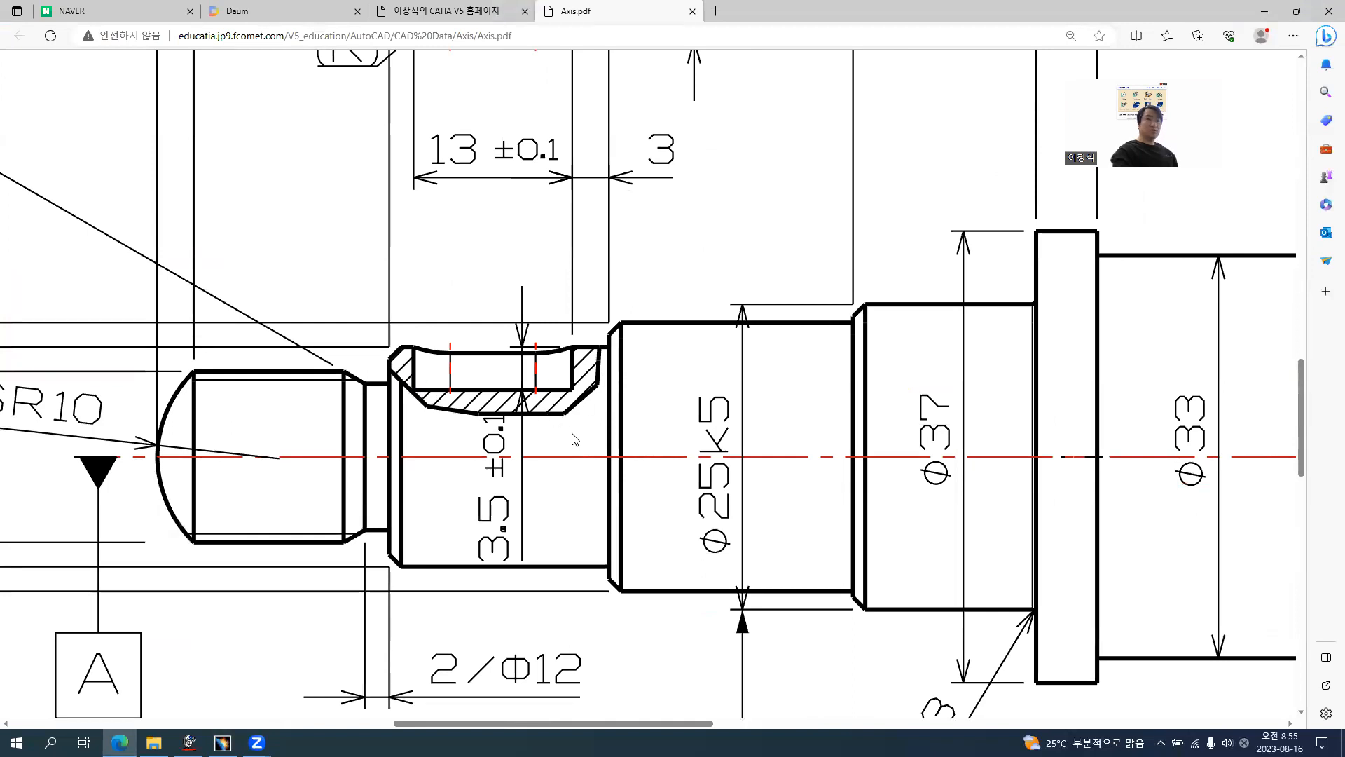
scroll(561, 398, "down", 3, "ctrl")
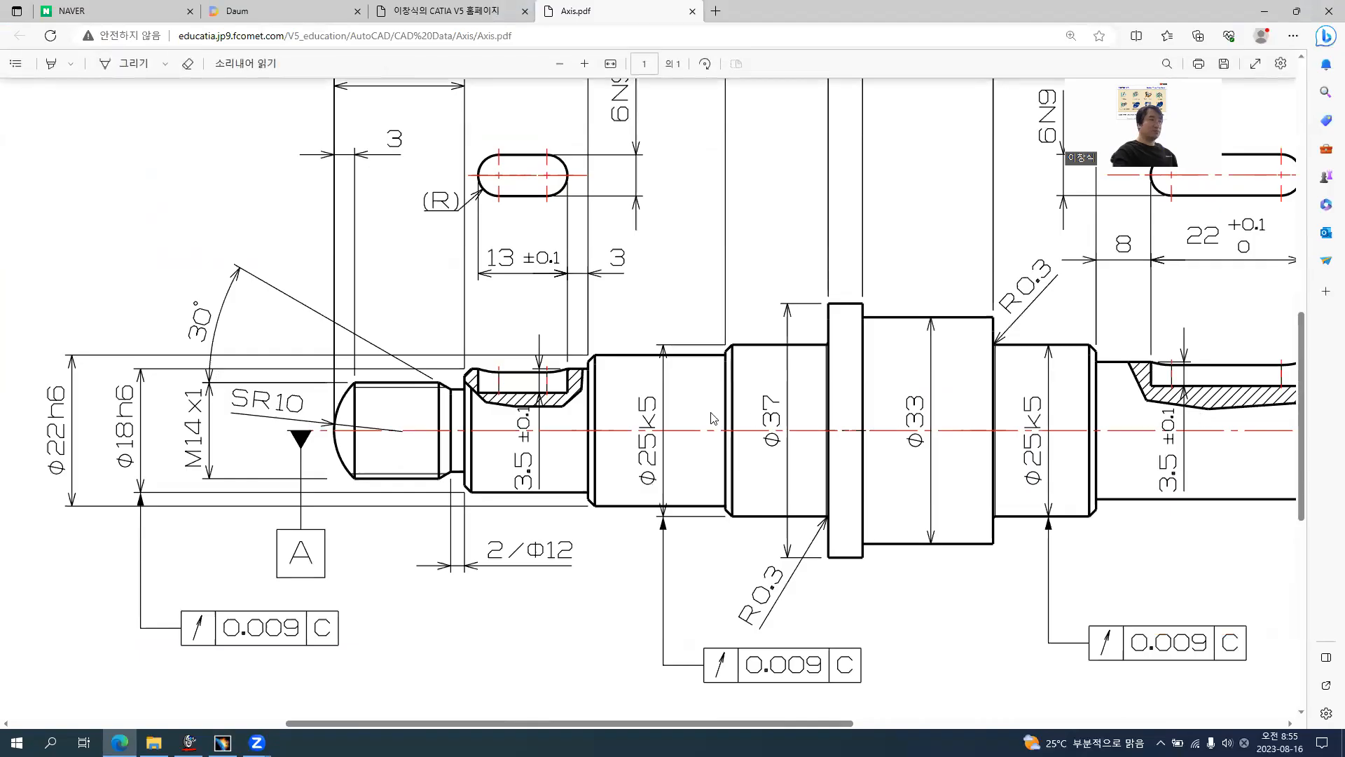
scroll(527, 426, "down", 1, "ctrl")
scroll(527, 426, "up", 3, "ctrl")
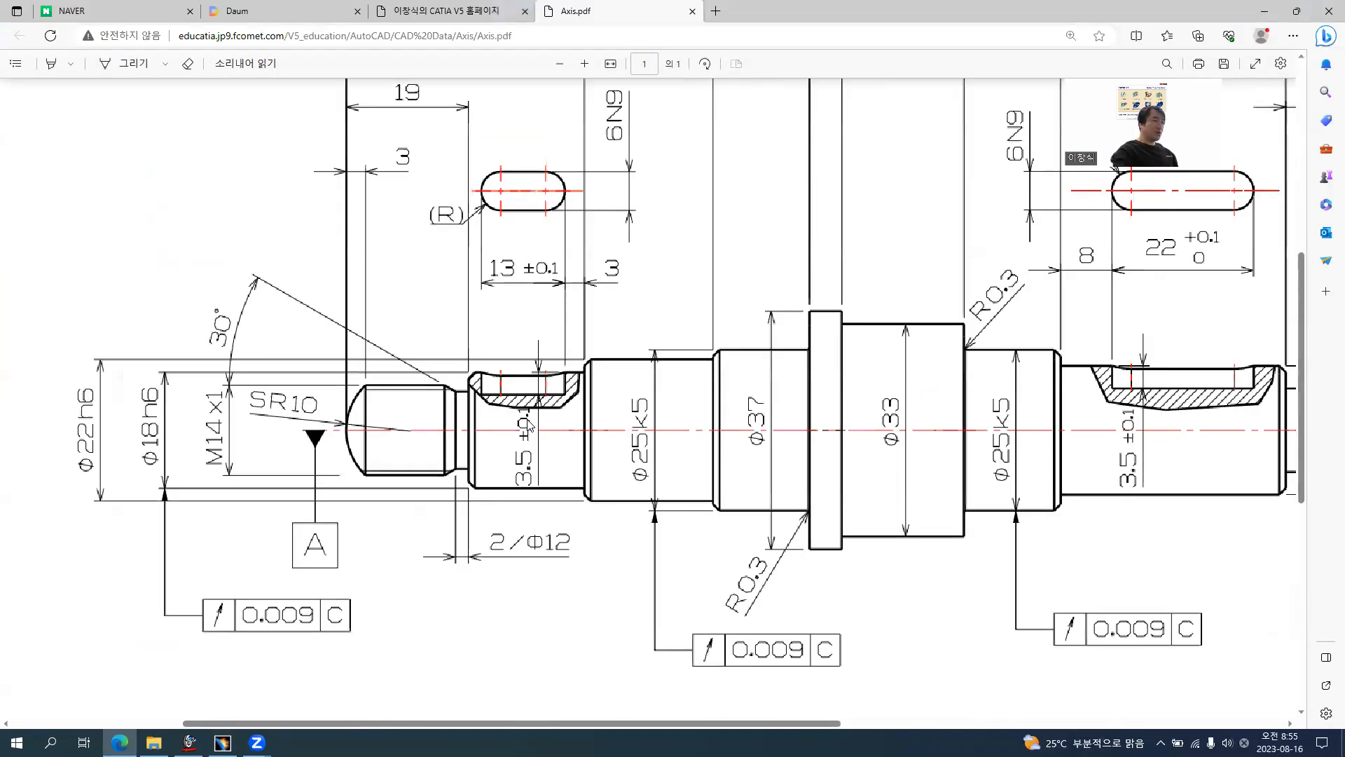
scroll(514, 483, "down", 2, "ctrl")
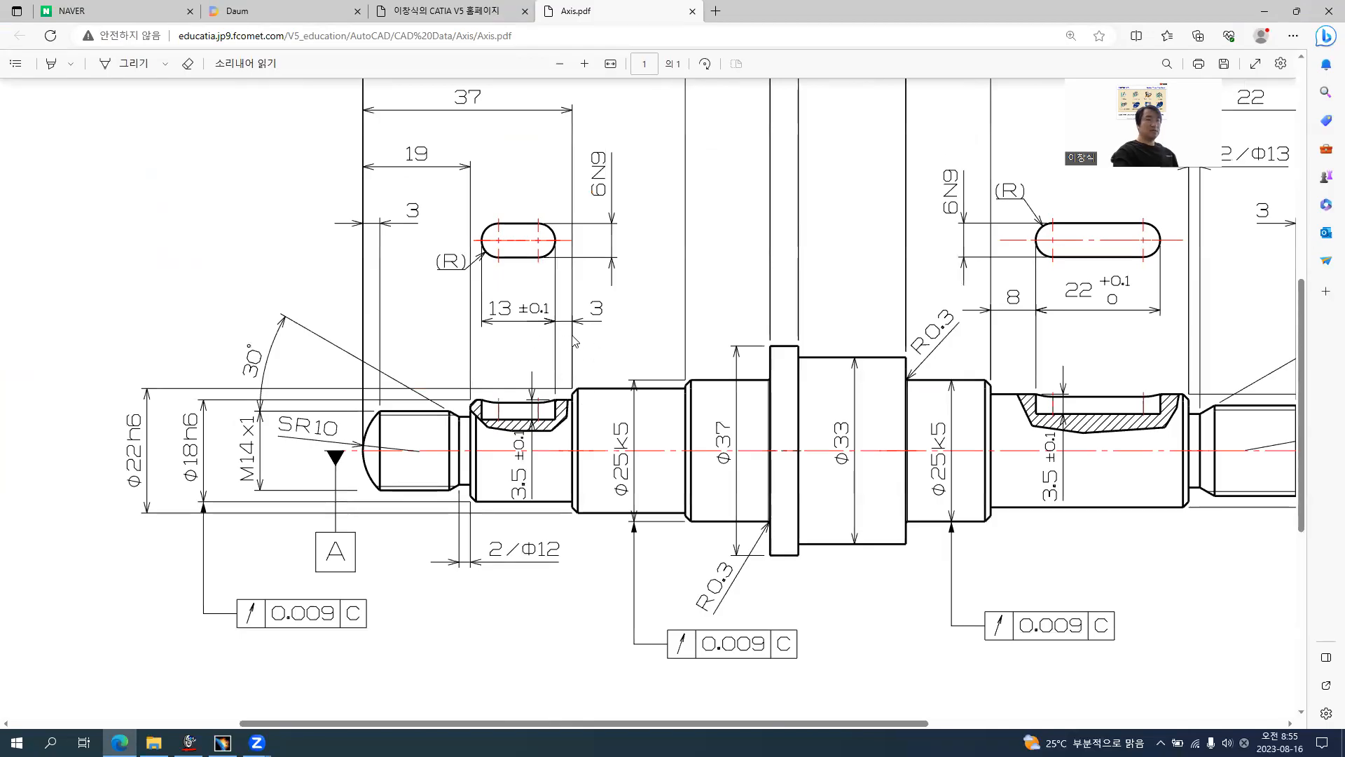
- Return to the CATIA drawing and make the shaft's front view the active view
key("alt+Tab")
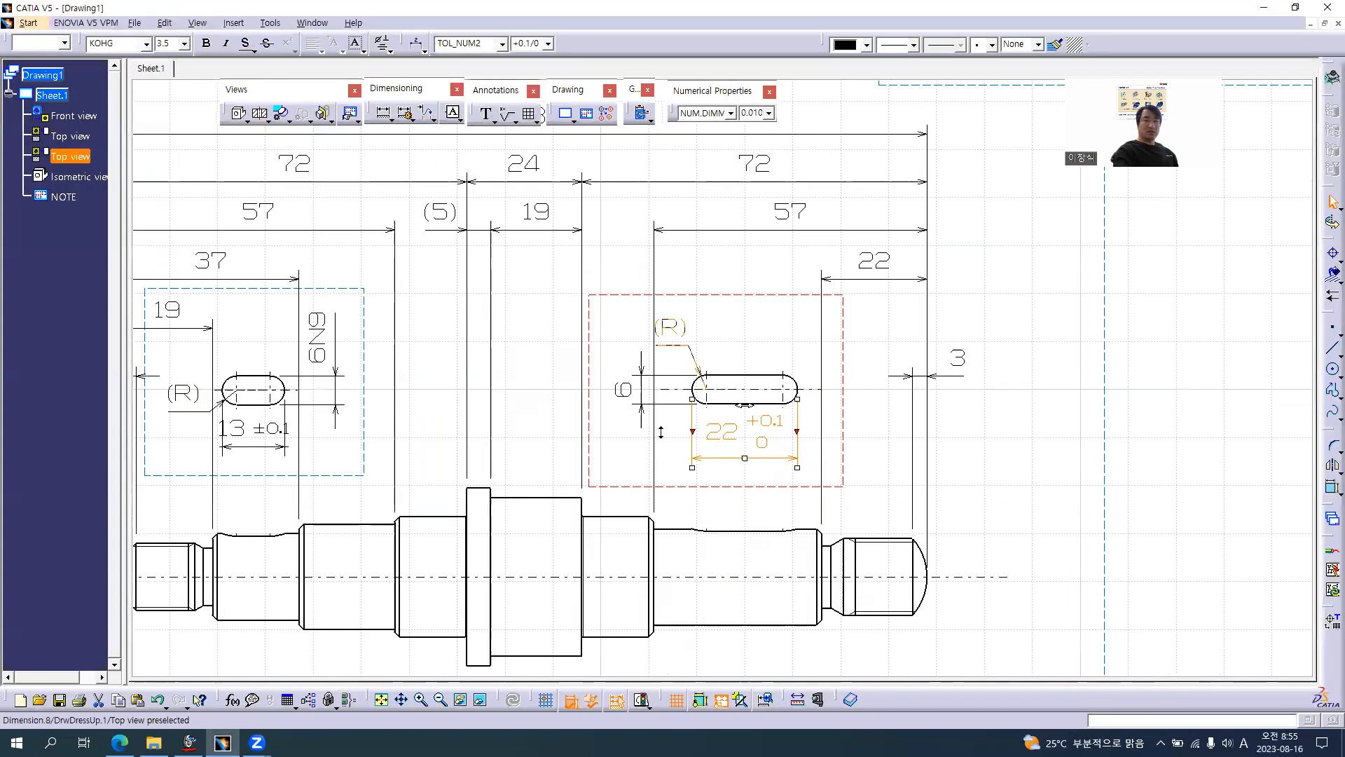
scroll(661, 432, "down", 1)
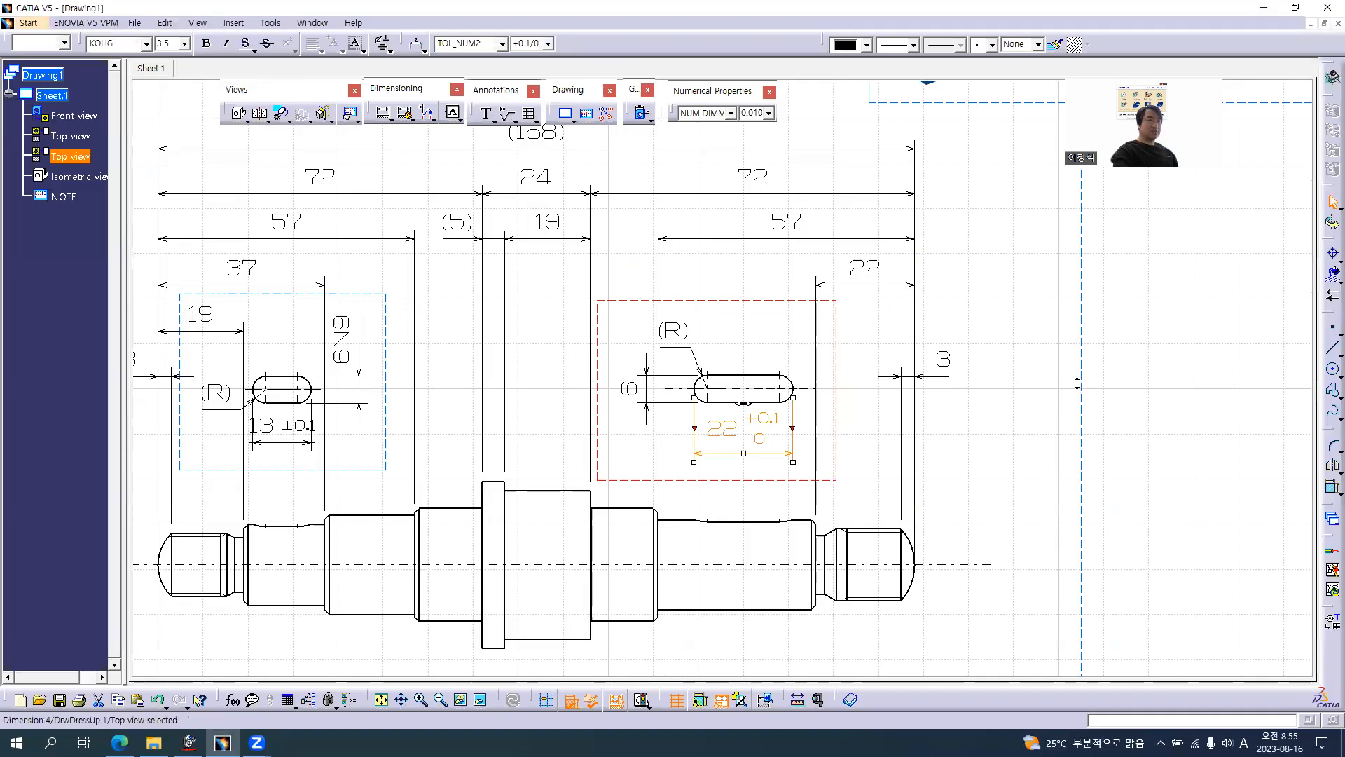
middle_click_drag(1077, 380, 947, 405, "ctrl")
double_click(939, 378)
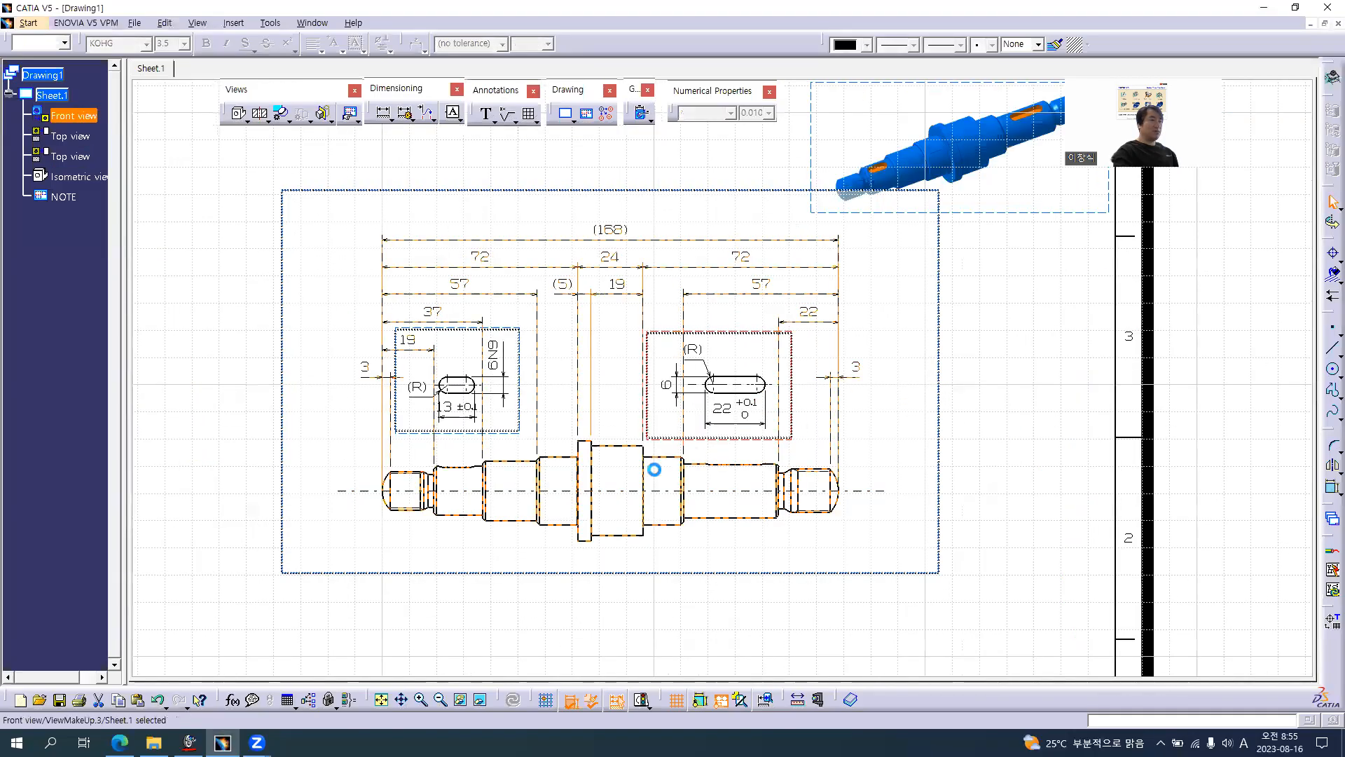
- Start a Breakout View at the left keyway and sketch the lower part of its profile, following the section boundary in the reference drawing
mouse_move(628, 436)
middle_mouse_down()
mouse_move(841, 355)
mouse_move(682, 304)
middle_mouse_up()
mouse_move(617, 347)
middle_mouse_down()
mouse_move(689, 367)
mouse_move(658, 234)
middle_mouse_up()
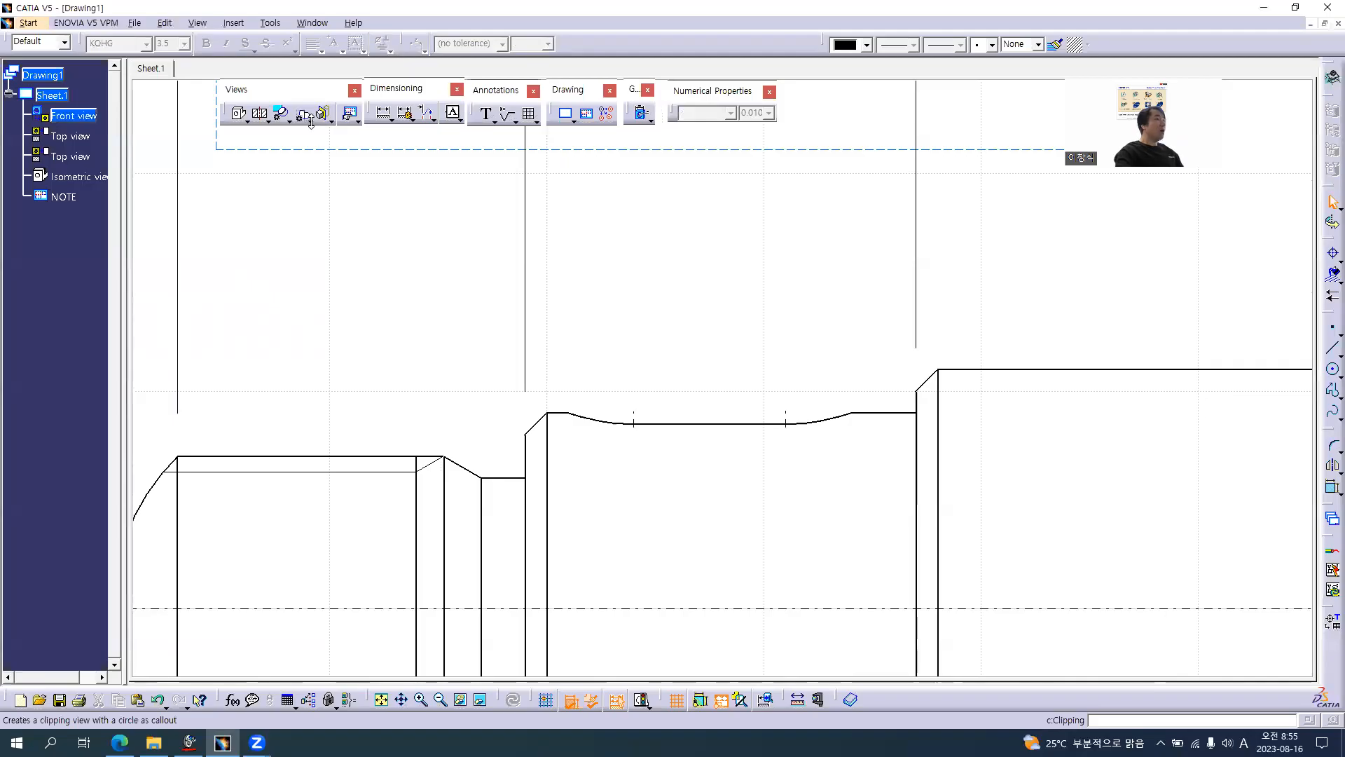
left_click(331, 122)
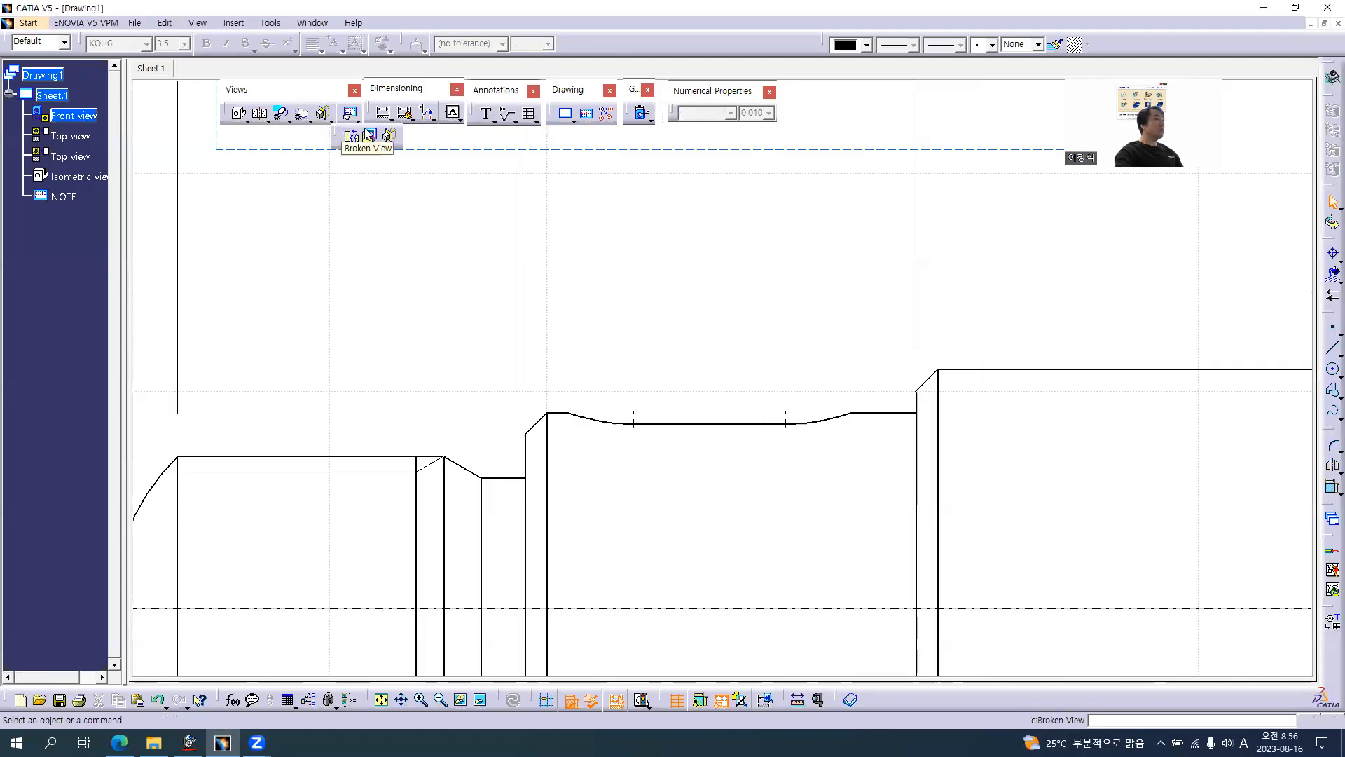
left_click(372, 137)
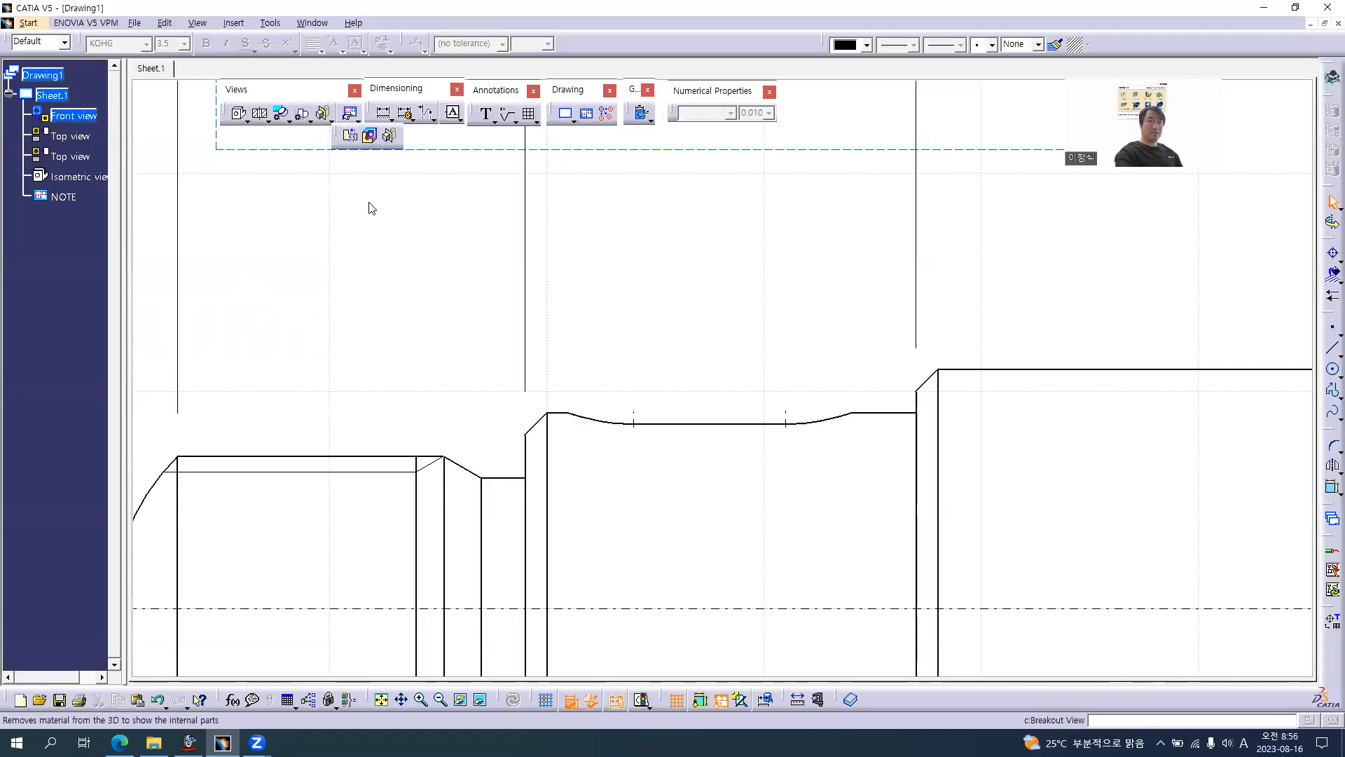
key("alt+Tab")
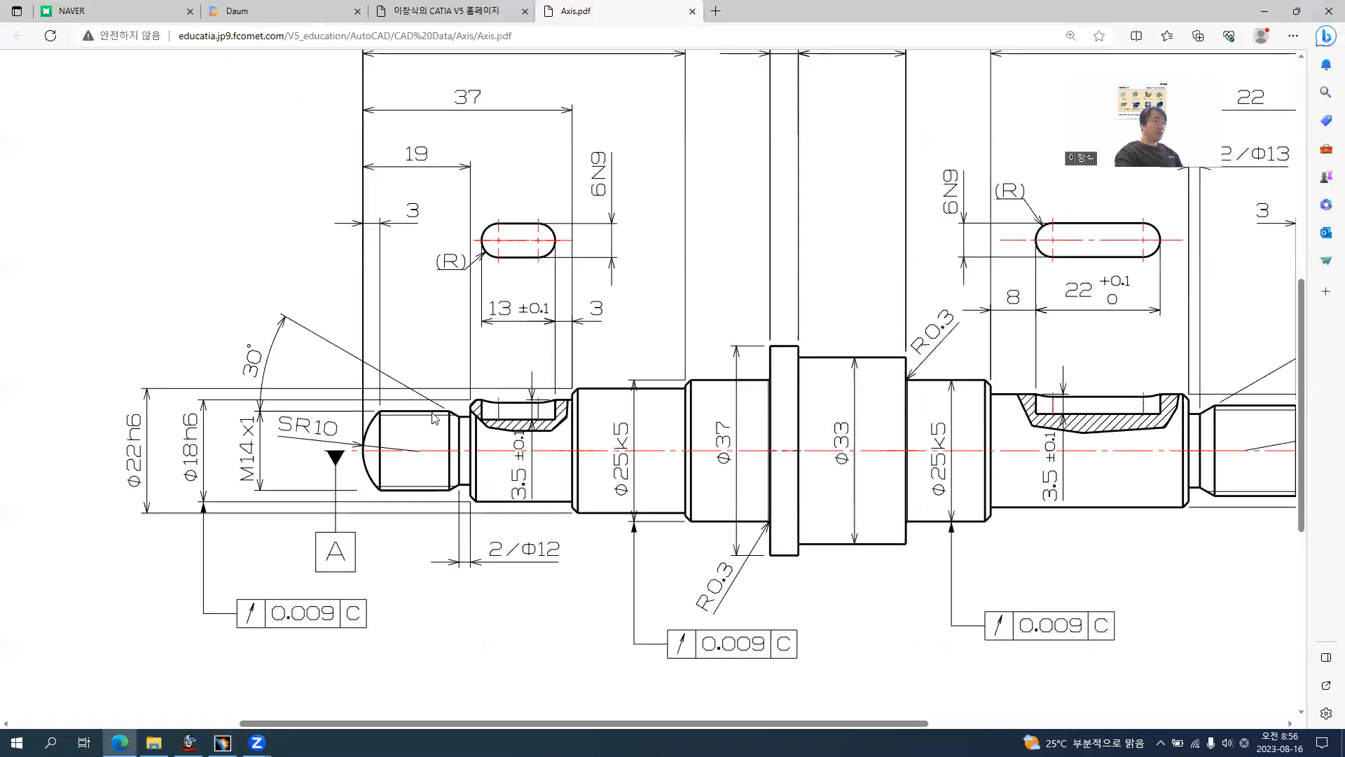
scroll(432, 413, "up", 4, "ctrl")
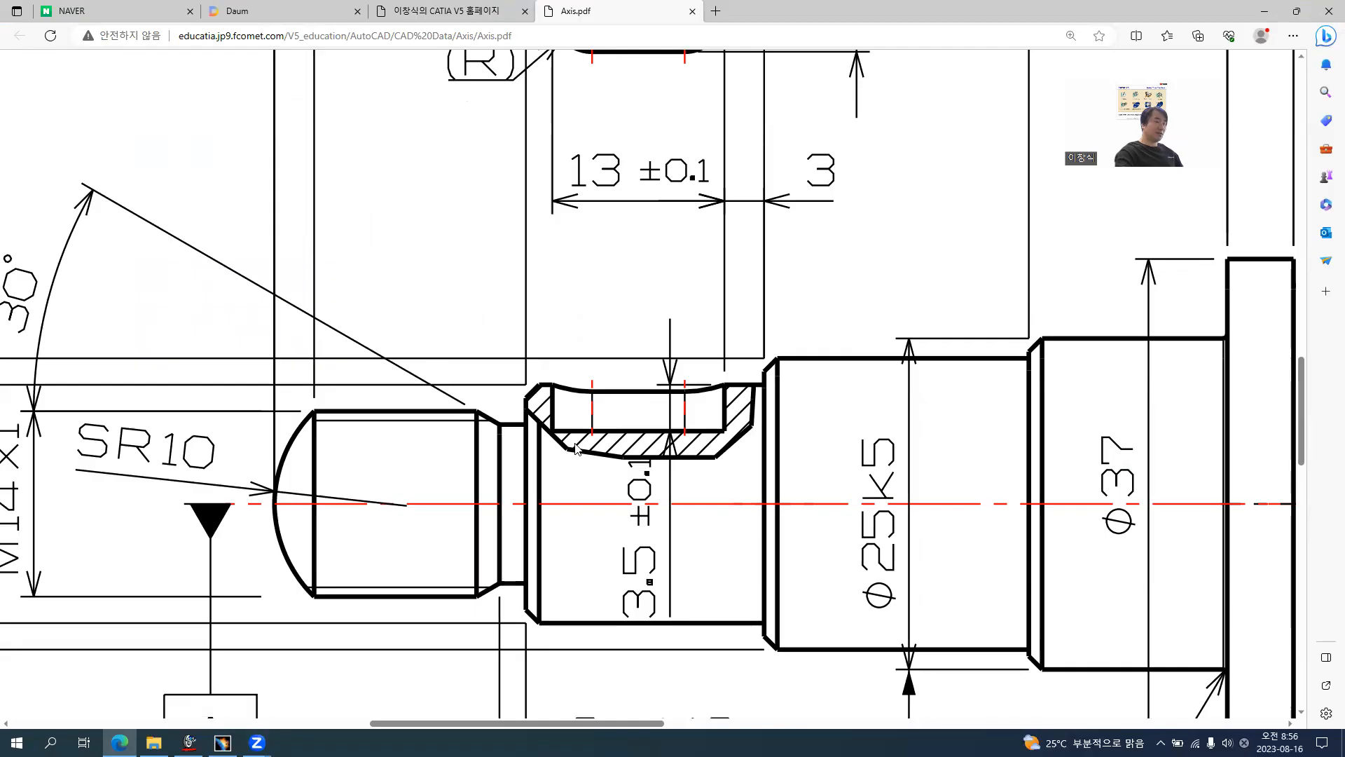
key("alt+Tab")
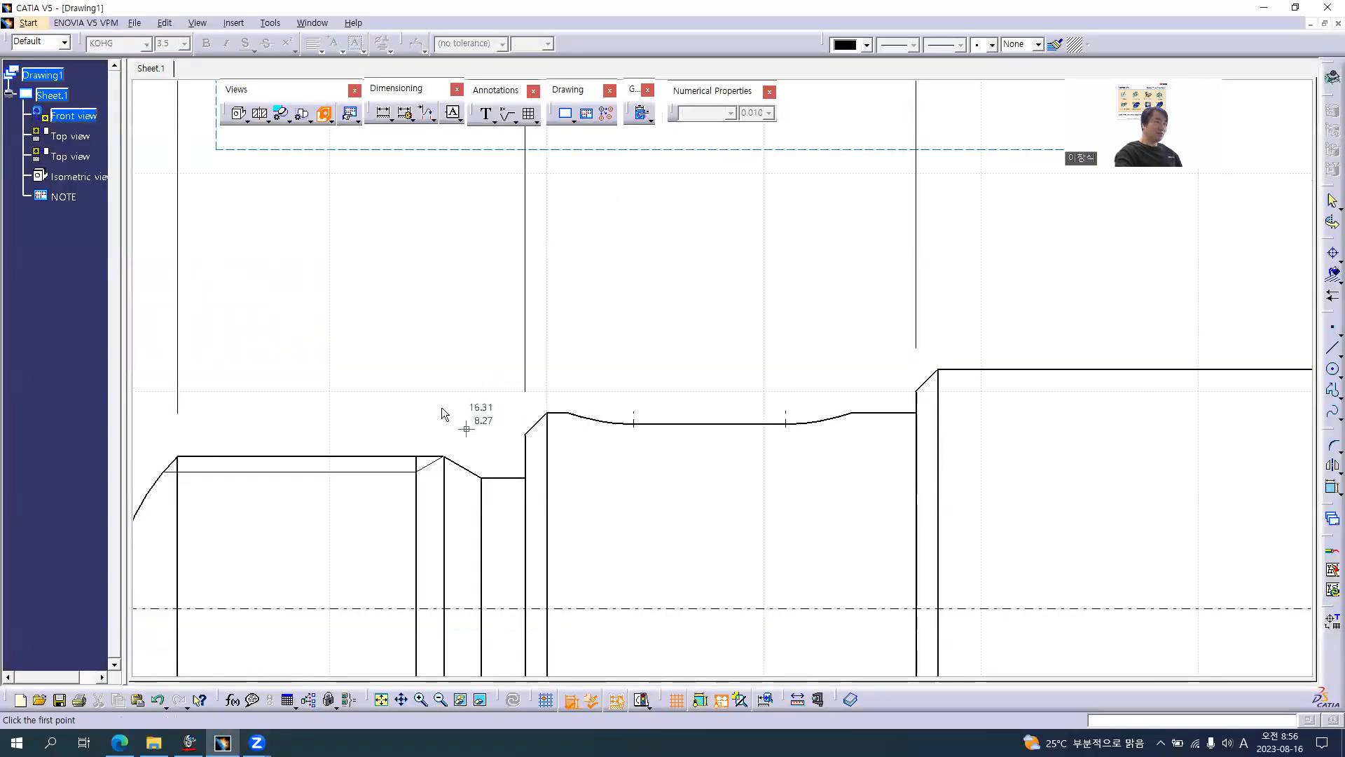
left_click(415, 382)
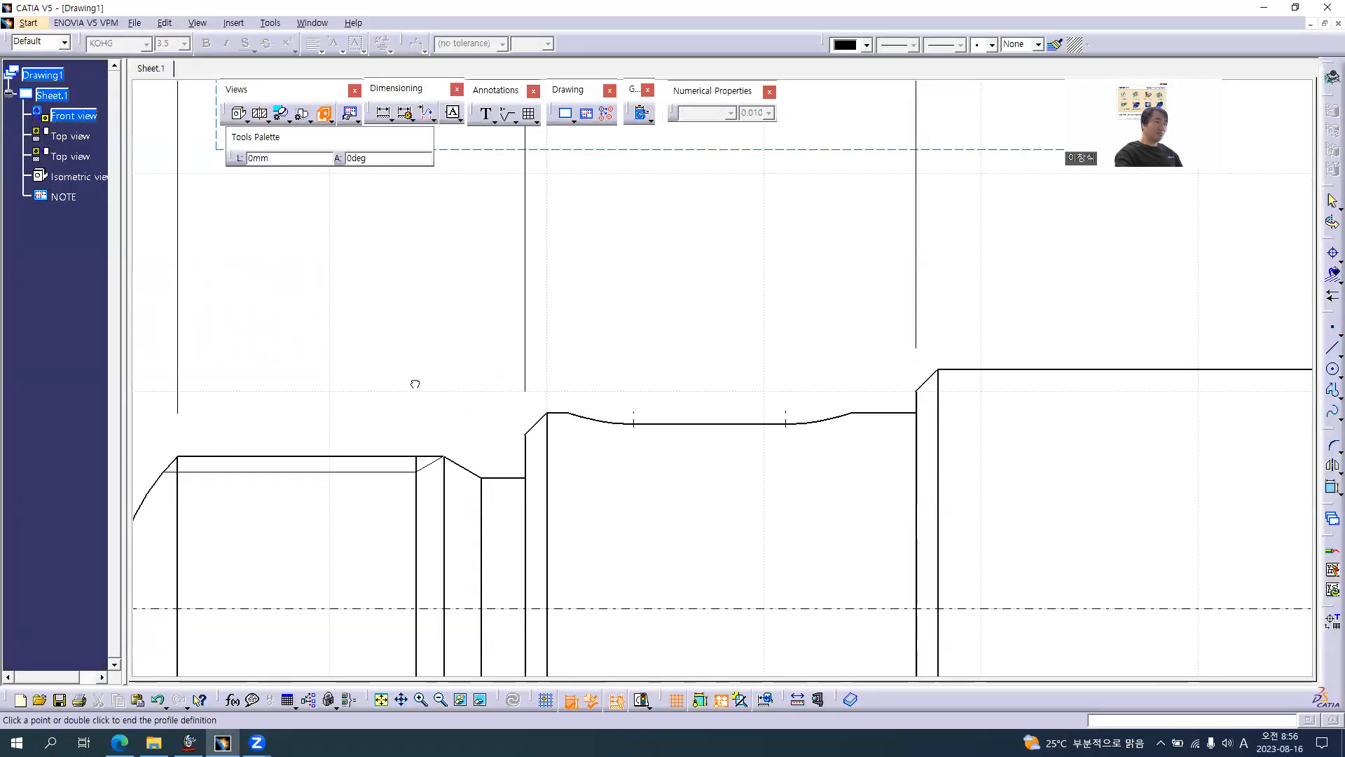
left_click(622, 521)
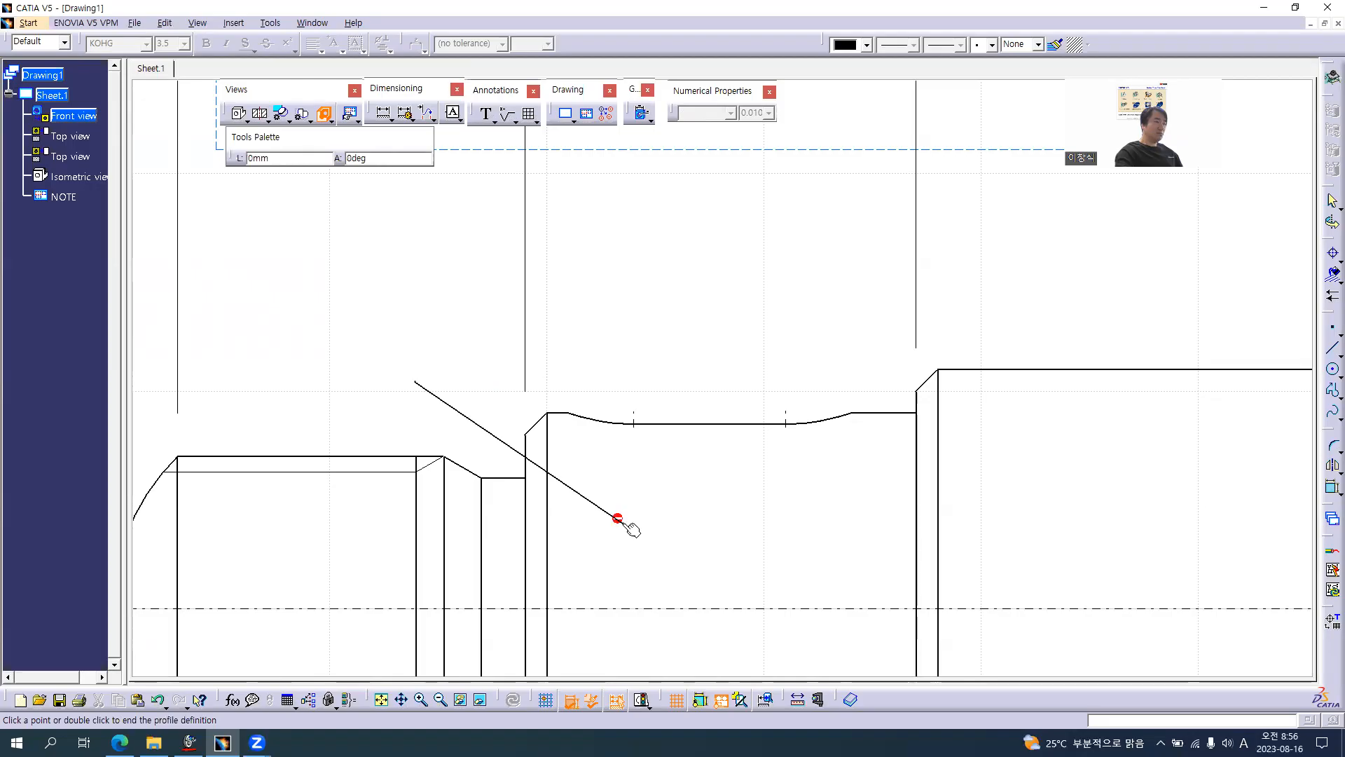
left_click(807, 523)
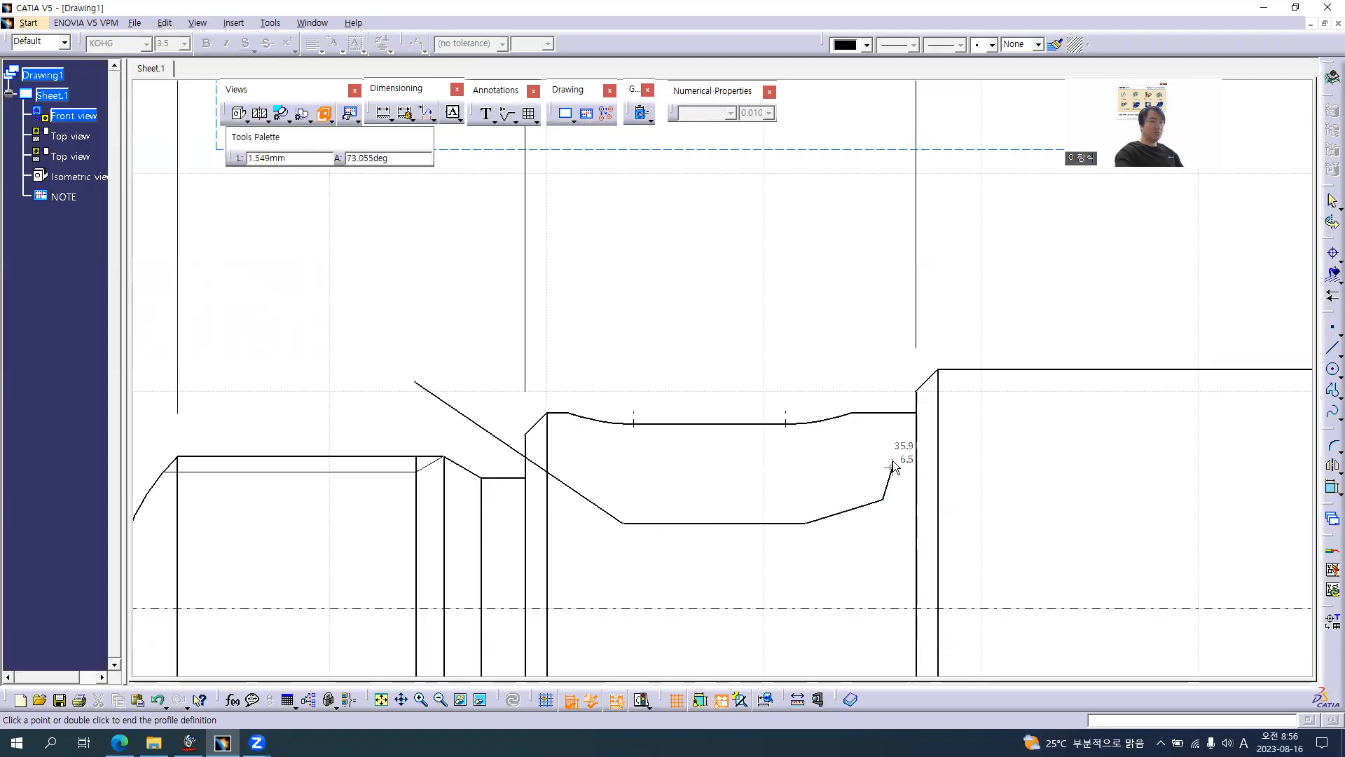
- Close the breakout profile around the top of the left keyway and create the breakout with the default cutting plane
key("alt+Tab")
key("alt+Tab")
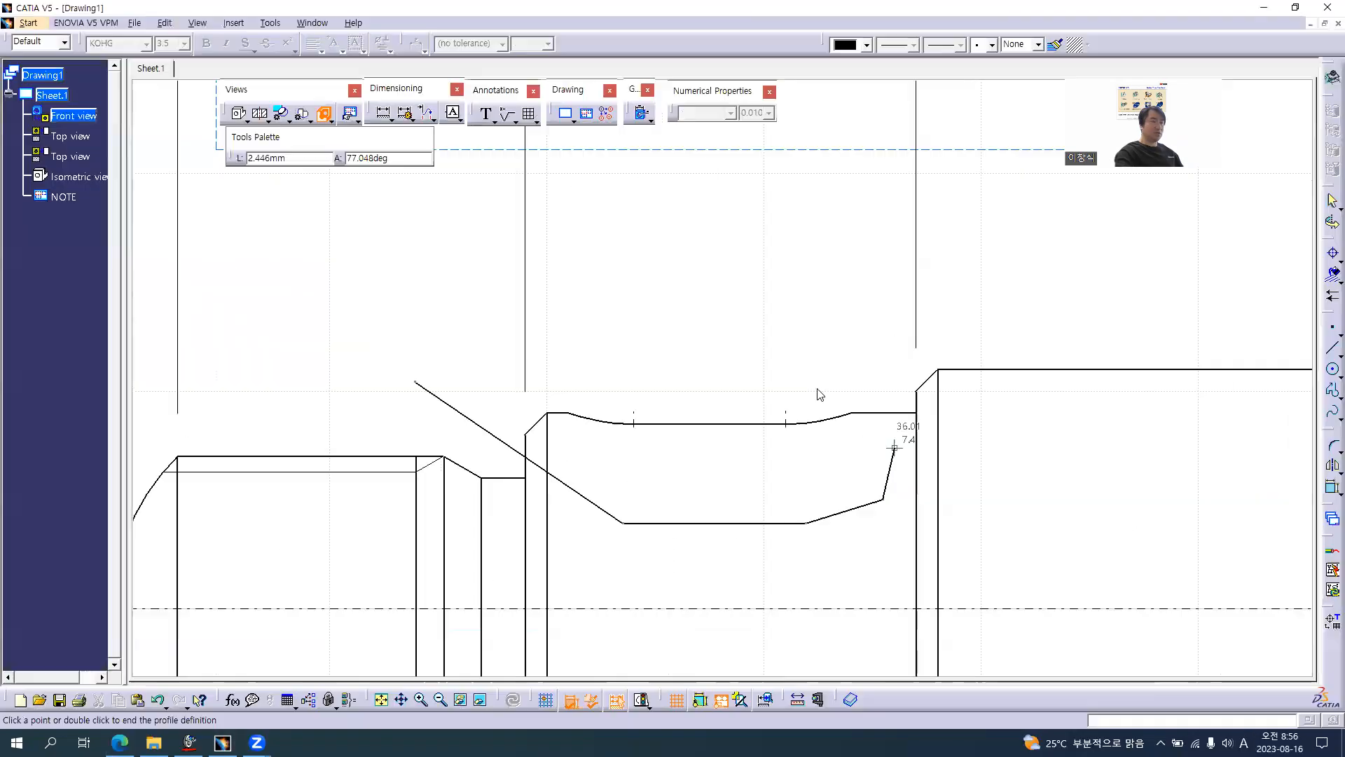
left_click(909, 360)
left_click(652, 280)
left_click(459, 368)
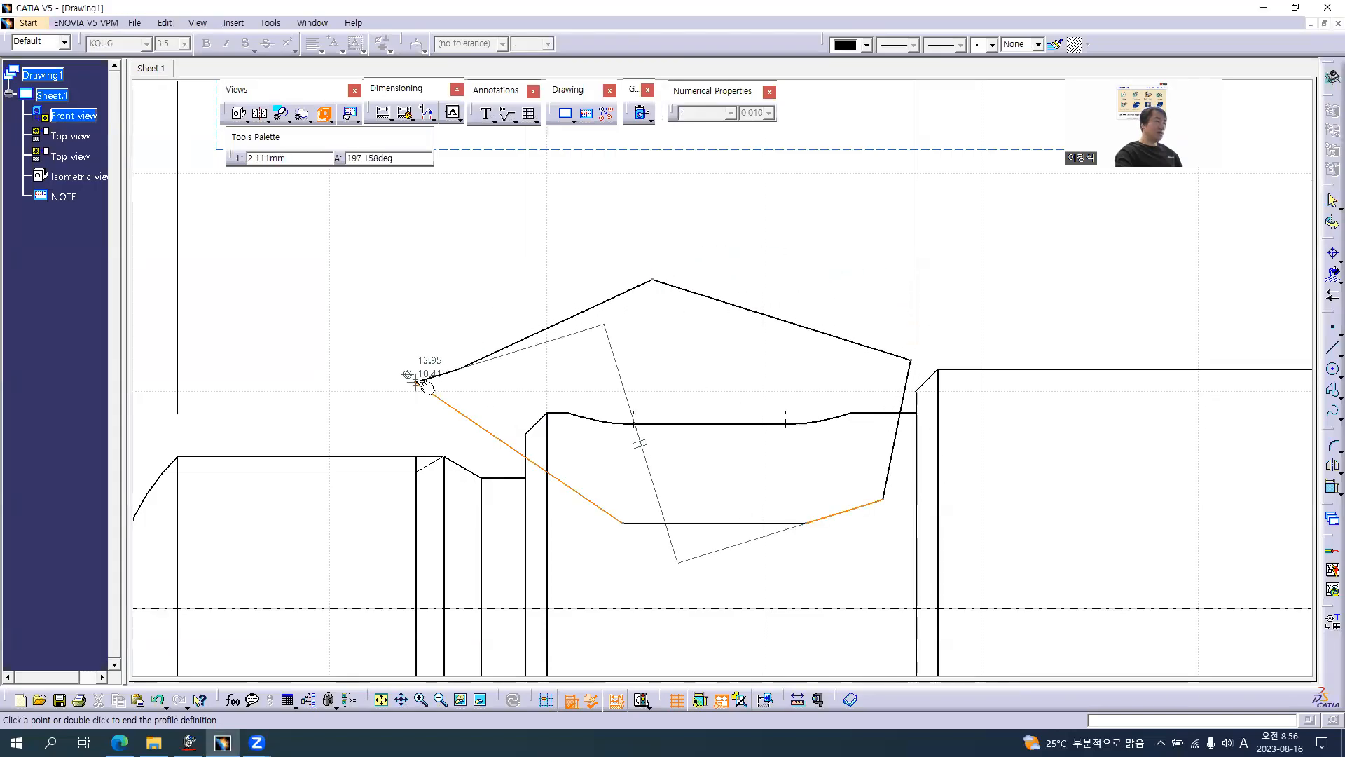
left_click(413, 379)
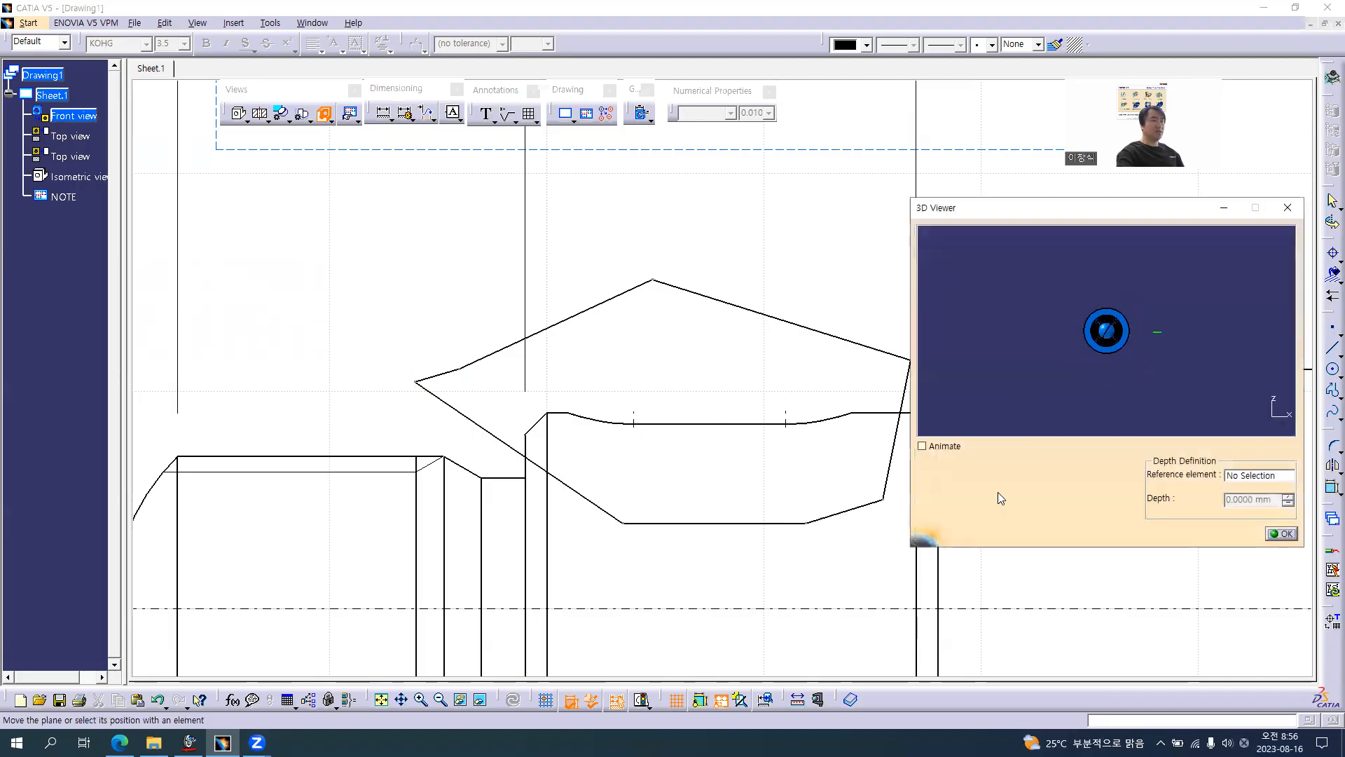
middle_click_drag(1145, 279, 1077, 346)
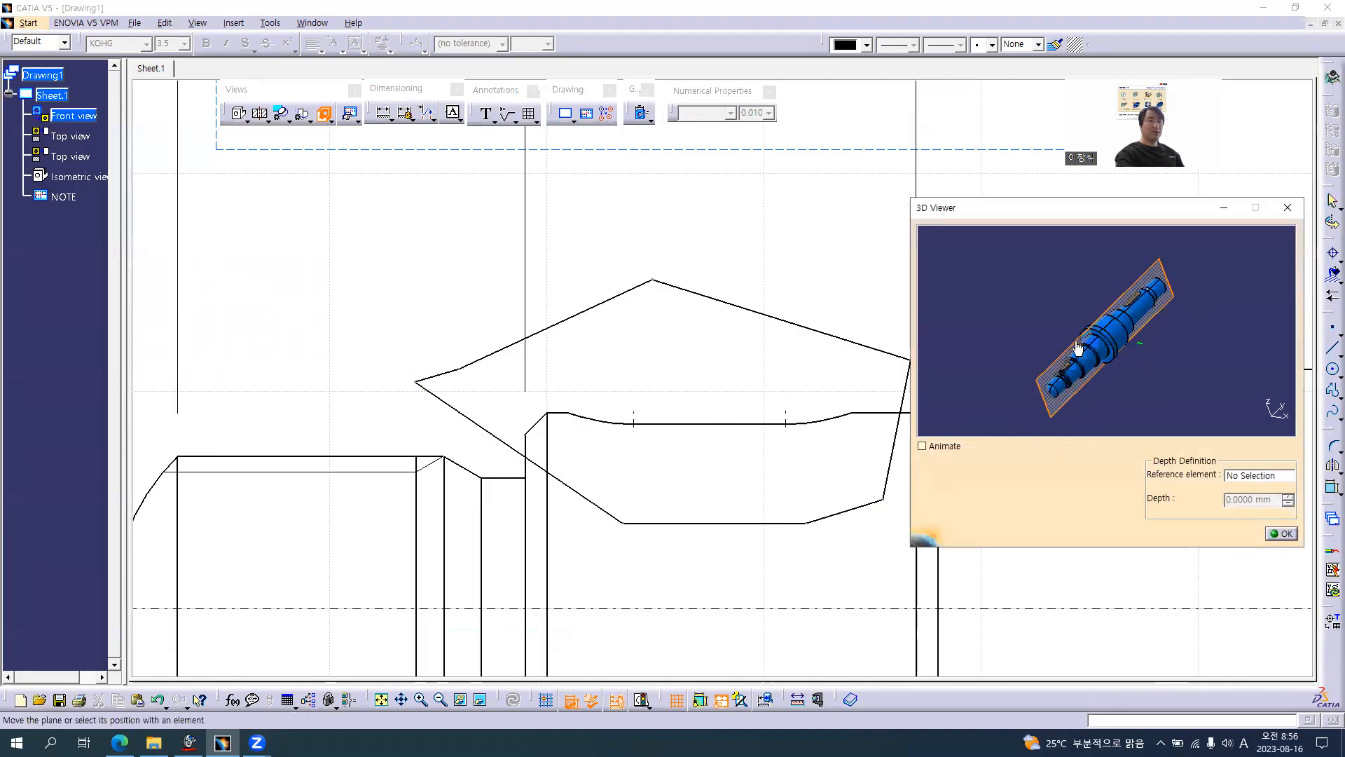
left_click(1282, 533)
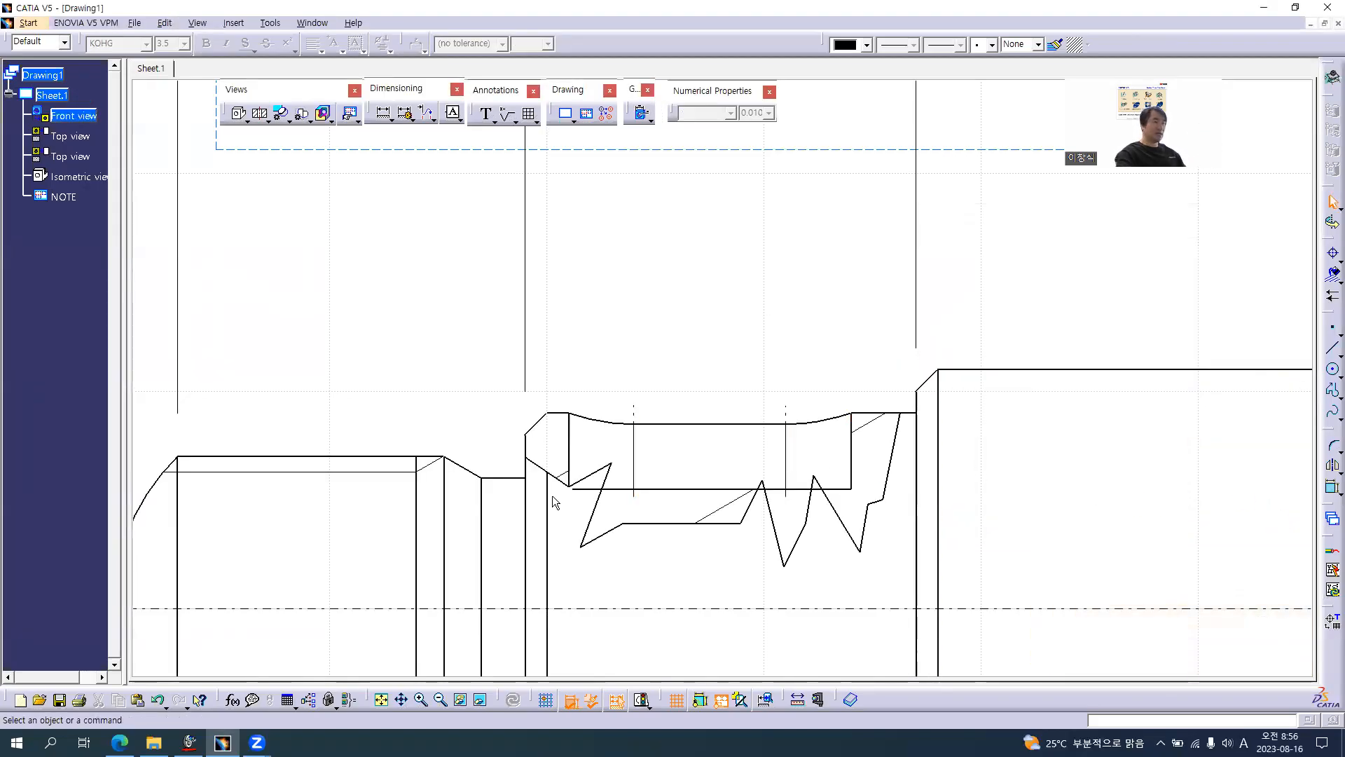
- Set all boundary lines of the left keyway's breakout section to a thinner thickness and line type 4
left_click(536, 468)
left_click(563, 482, "ctrl")
left_click(692, 524, "ctrl")
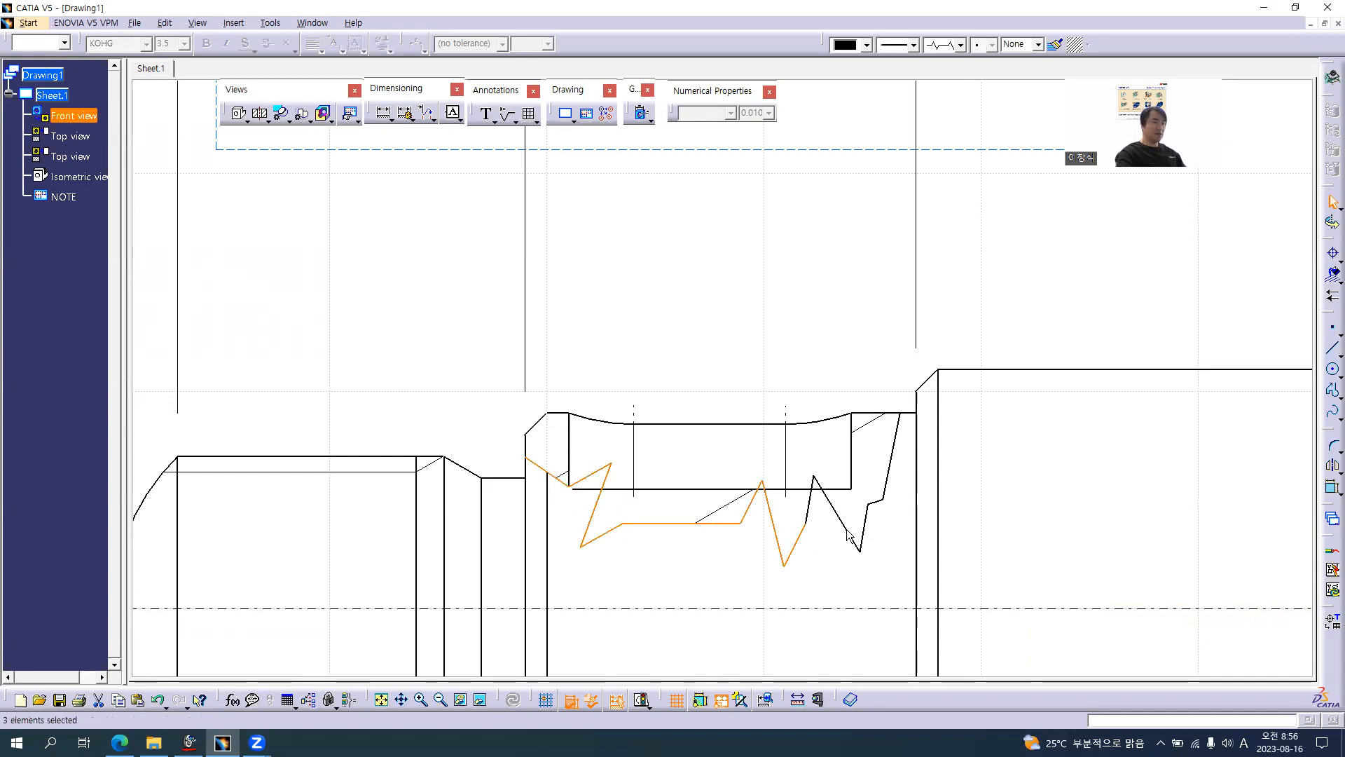
left_click(867, 505, "ctrl")
left_click(888, 465, "ctrl")
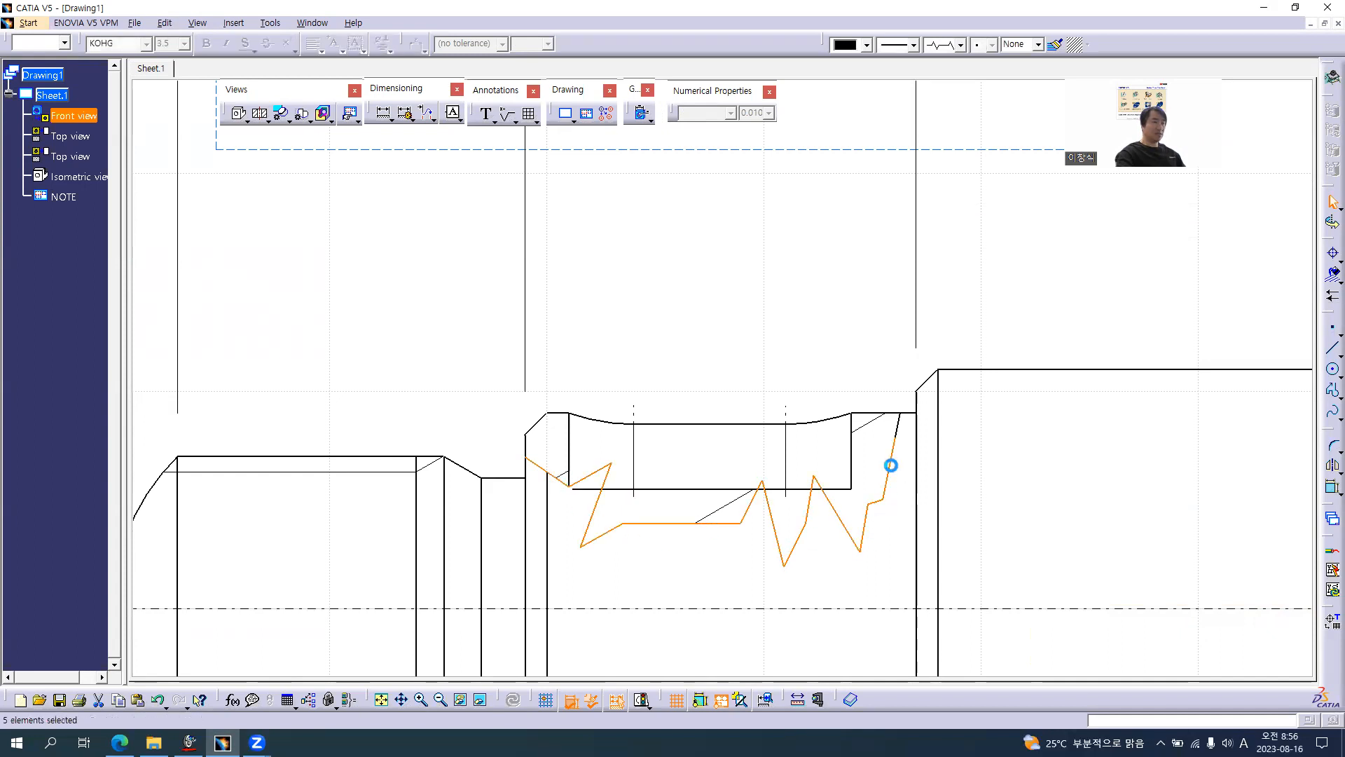
left_click(892, 428, "ctrl")
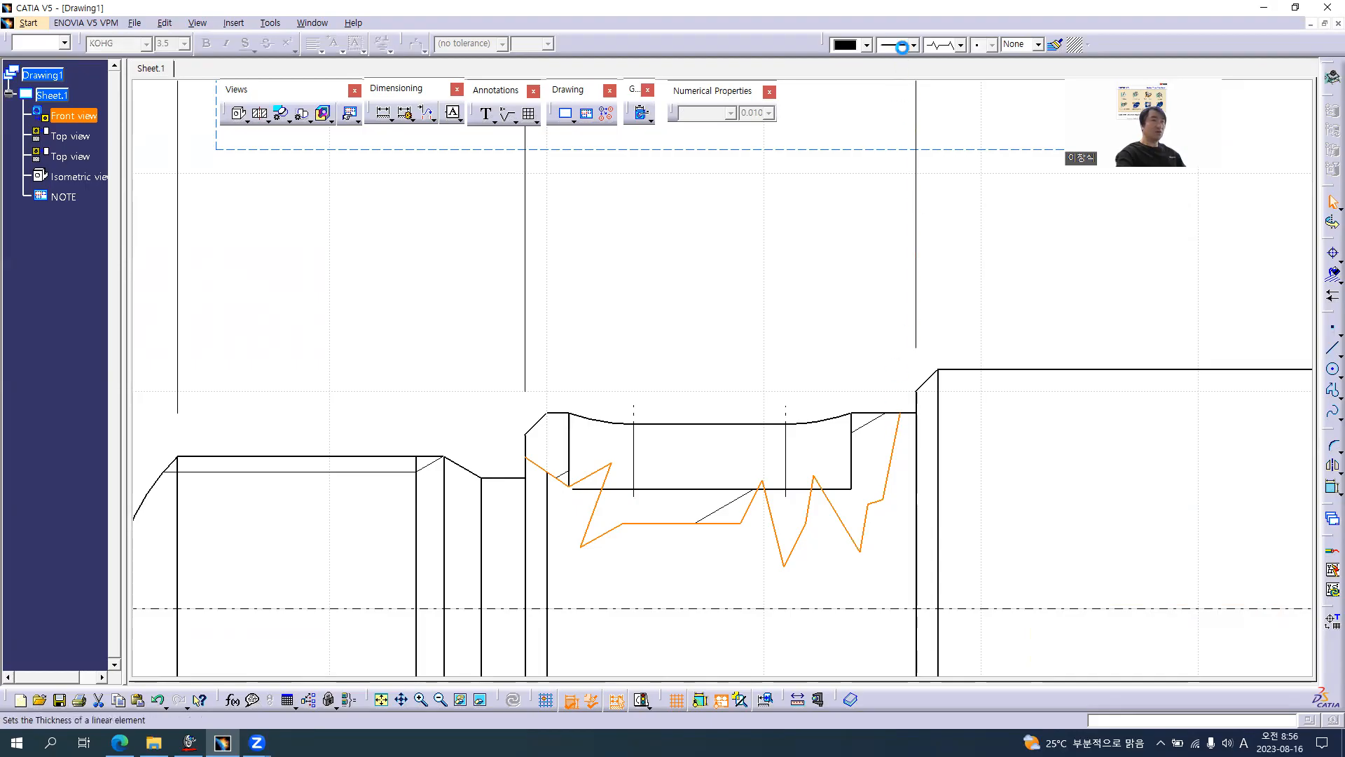
left_click(901, 46)
left_click(912, 61)
left_click(960, 45)
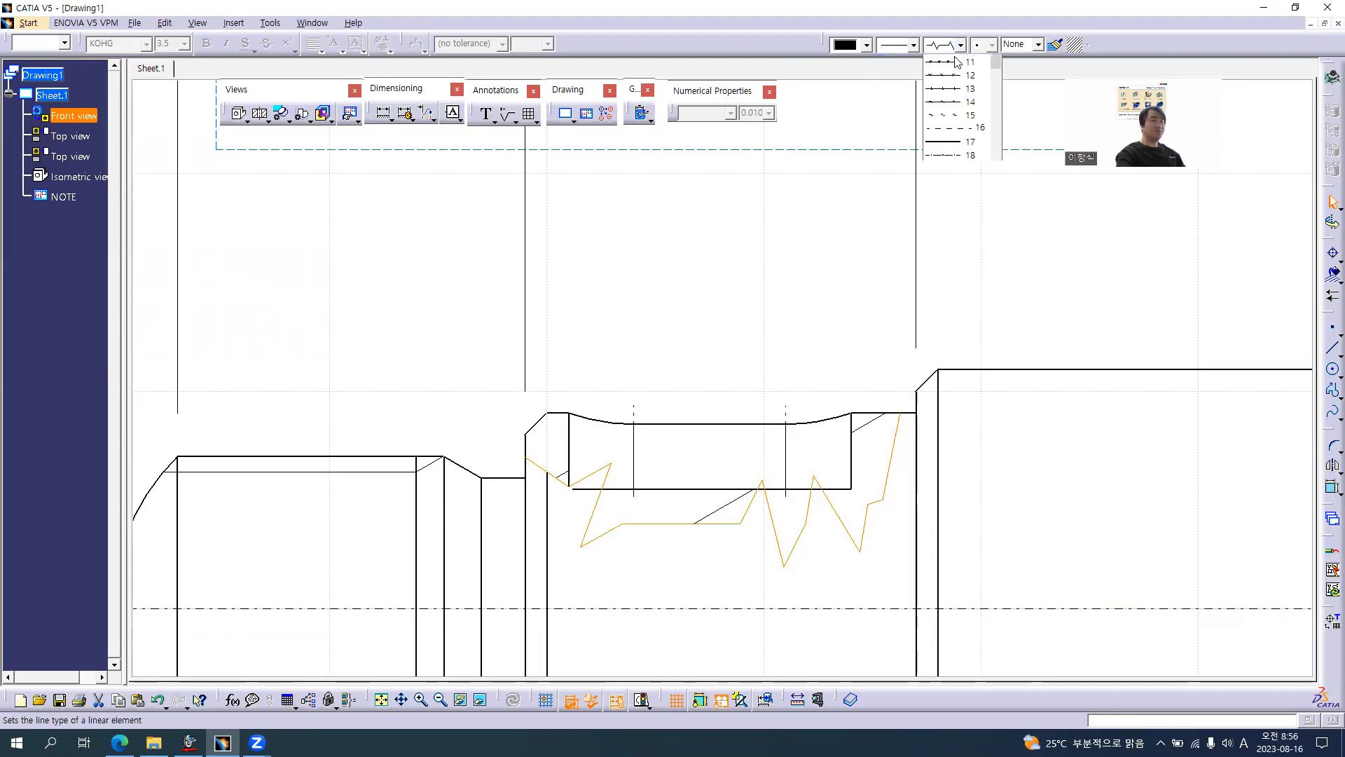
scroll(951, 108, "up", 3)
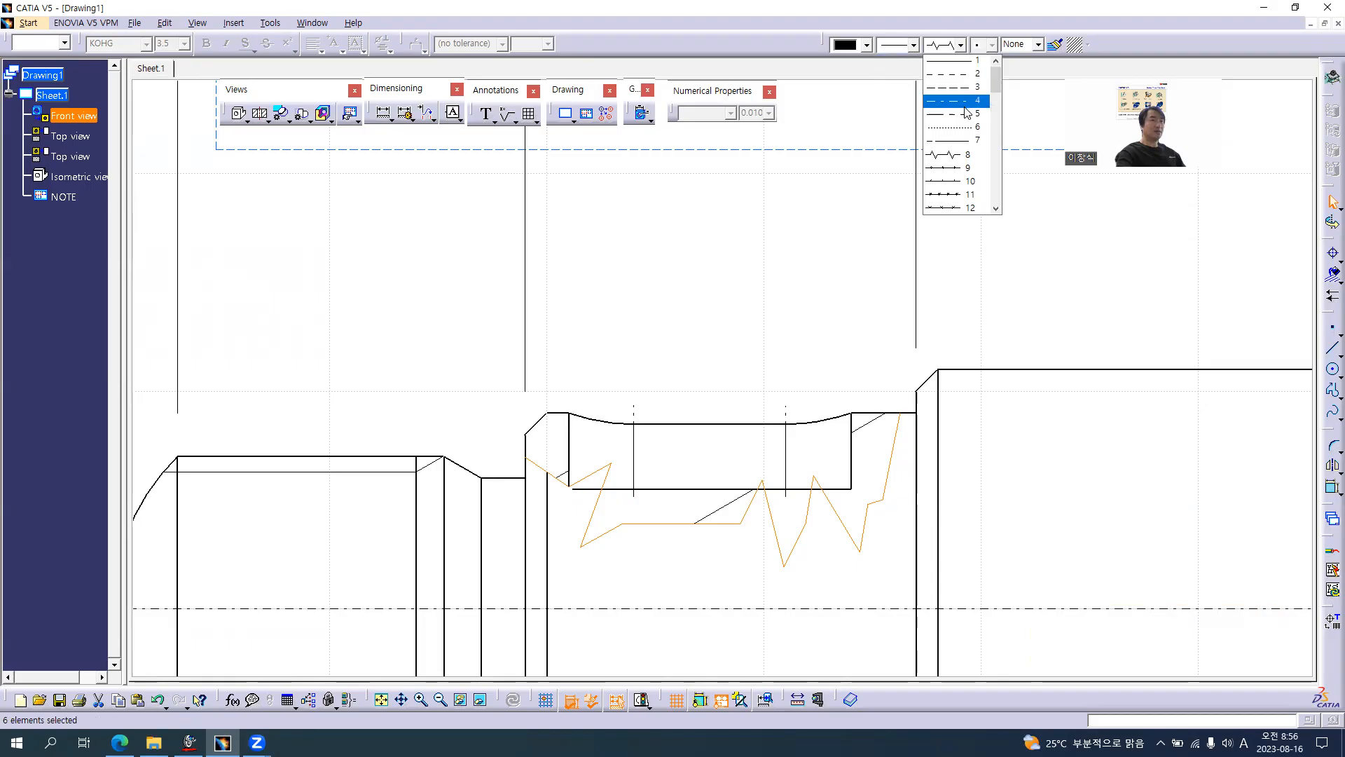
left_click(963, 103)
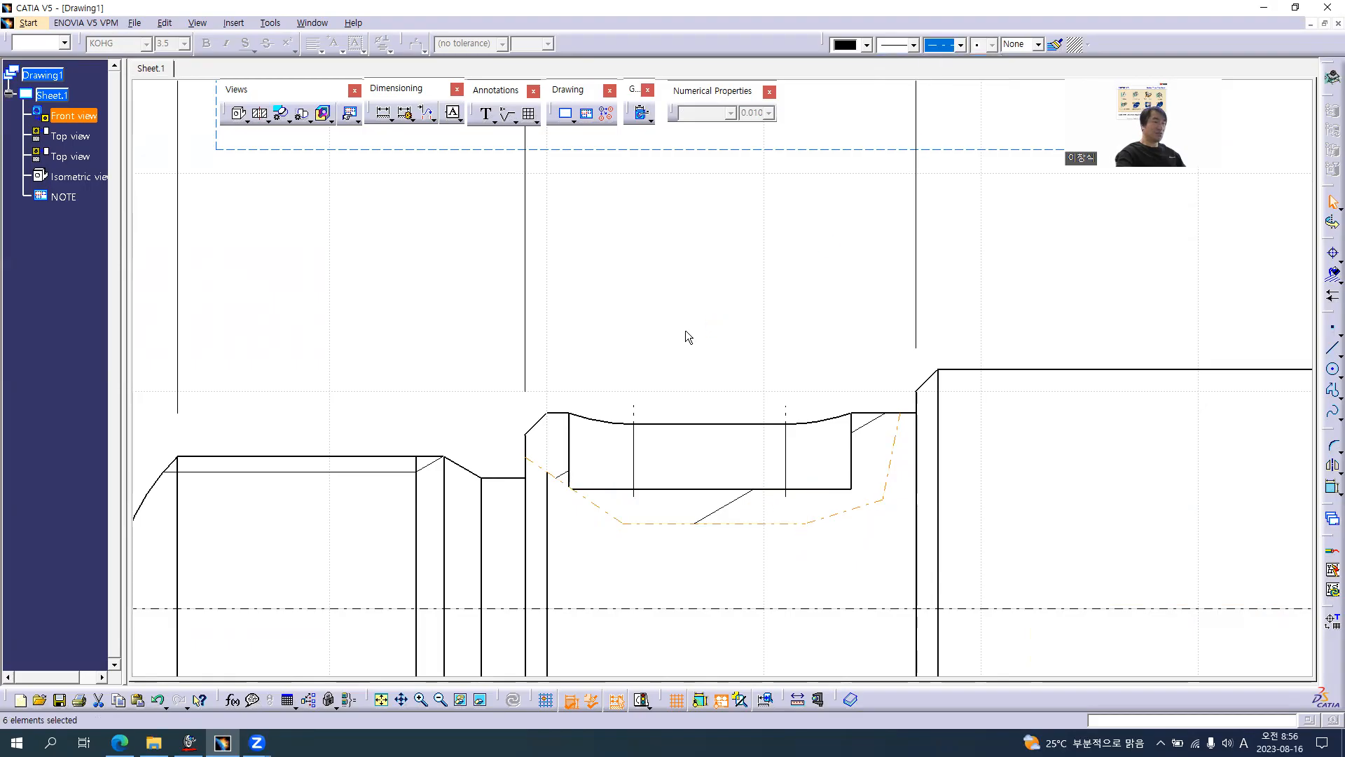
- Check the reference's section hatching and set the left breakout's hatching to a 45 degree angle and 2 mm pitch
key("alt+Tab")
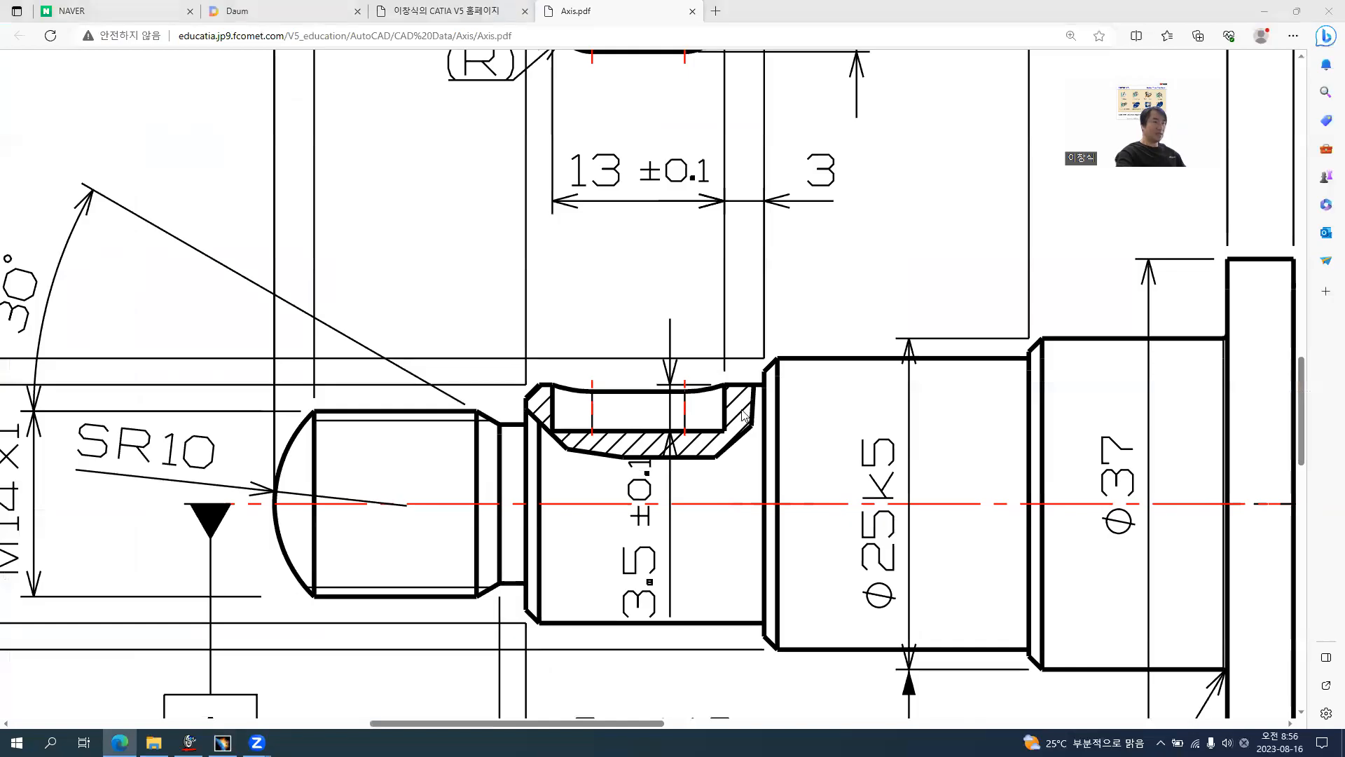
key("alt+Tab")
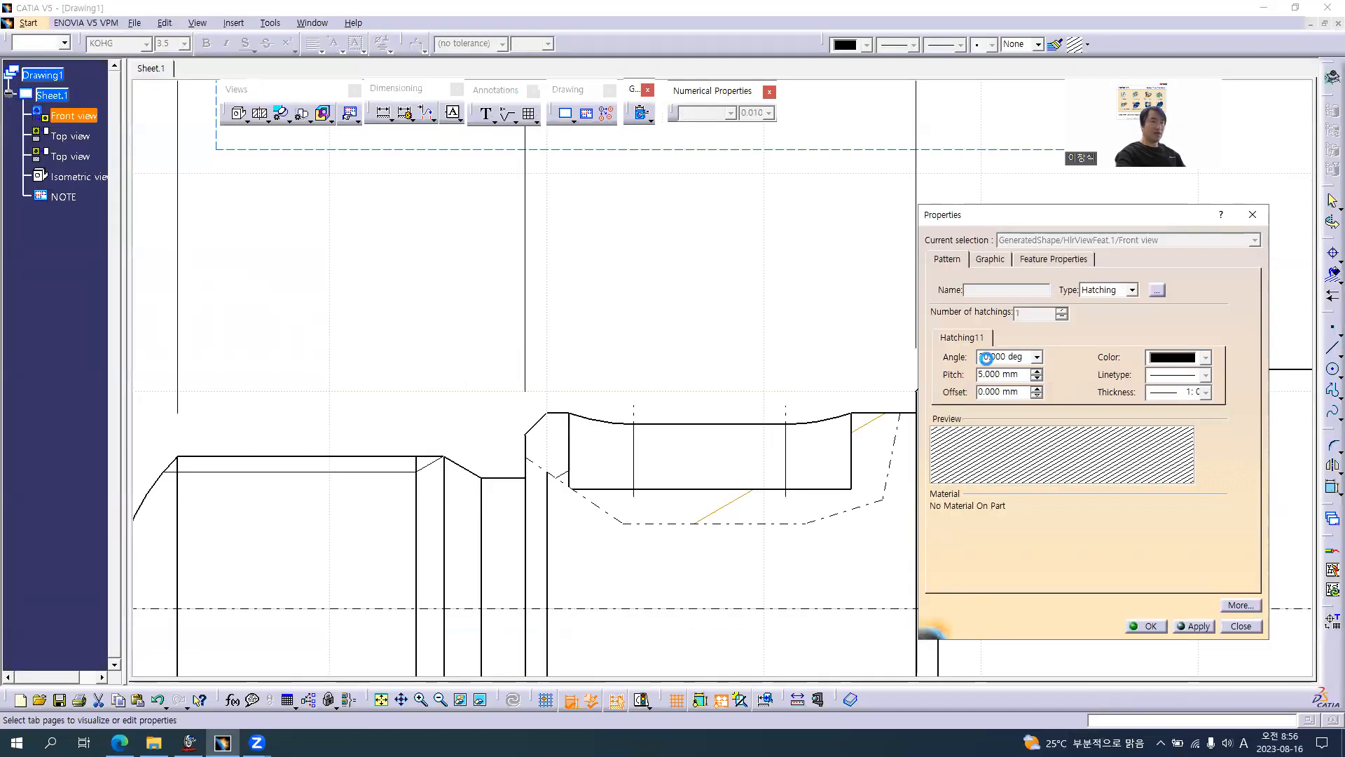
left_click(986, 357)
left_click(1000, 375)
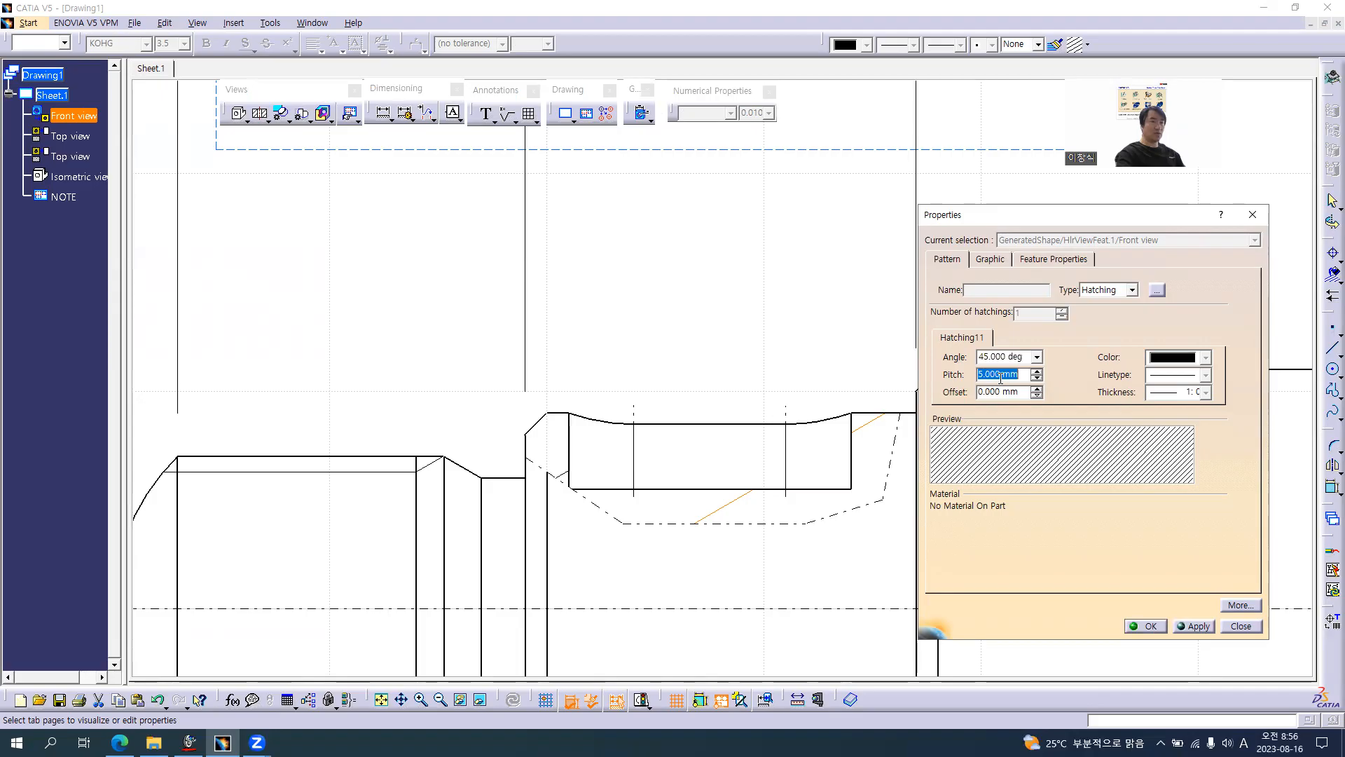
type("2")
key("Tab")
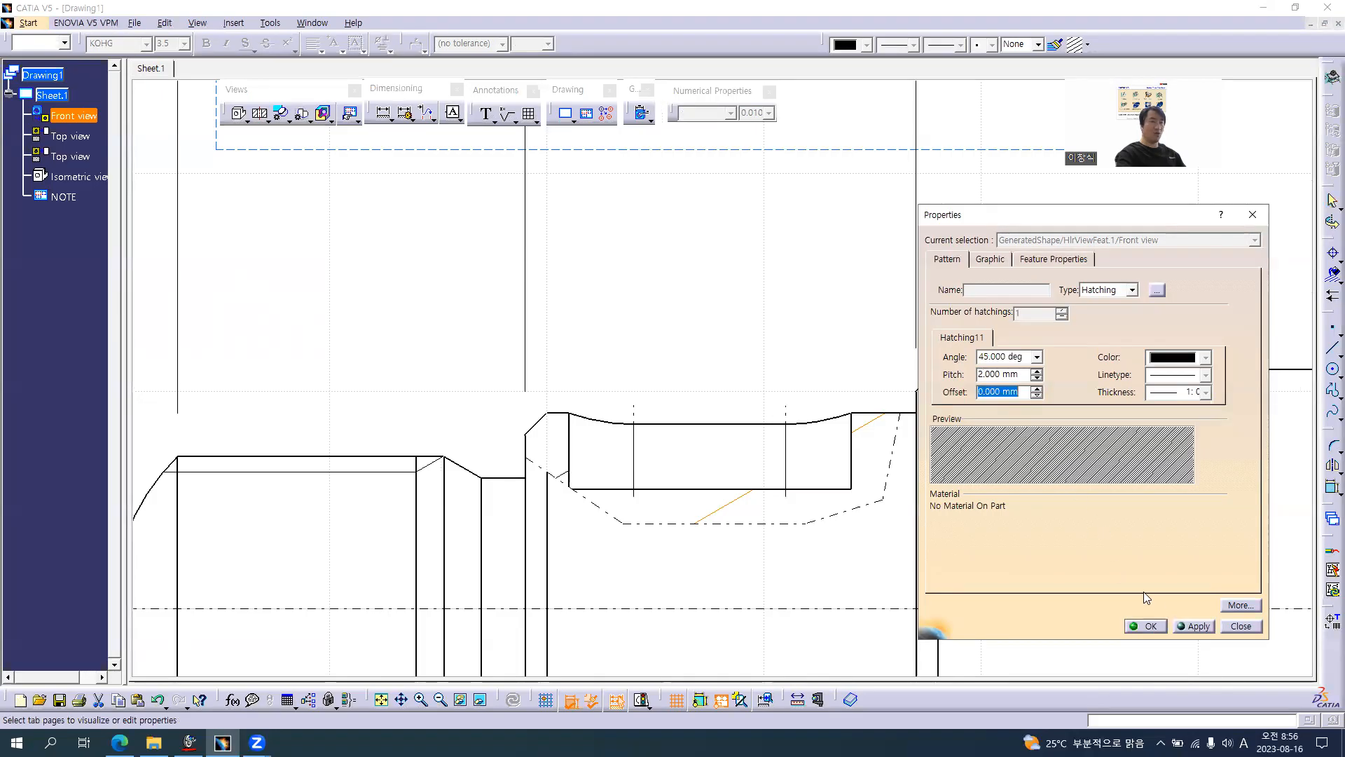
left_click(1192, 625)
left_click(1142, 626)
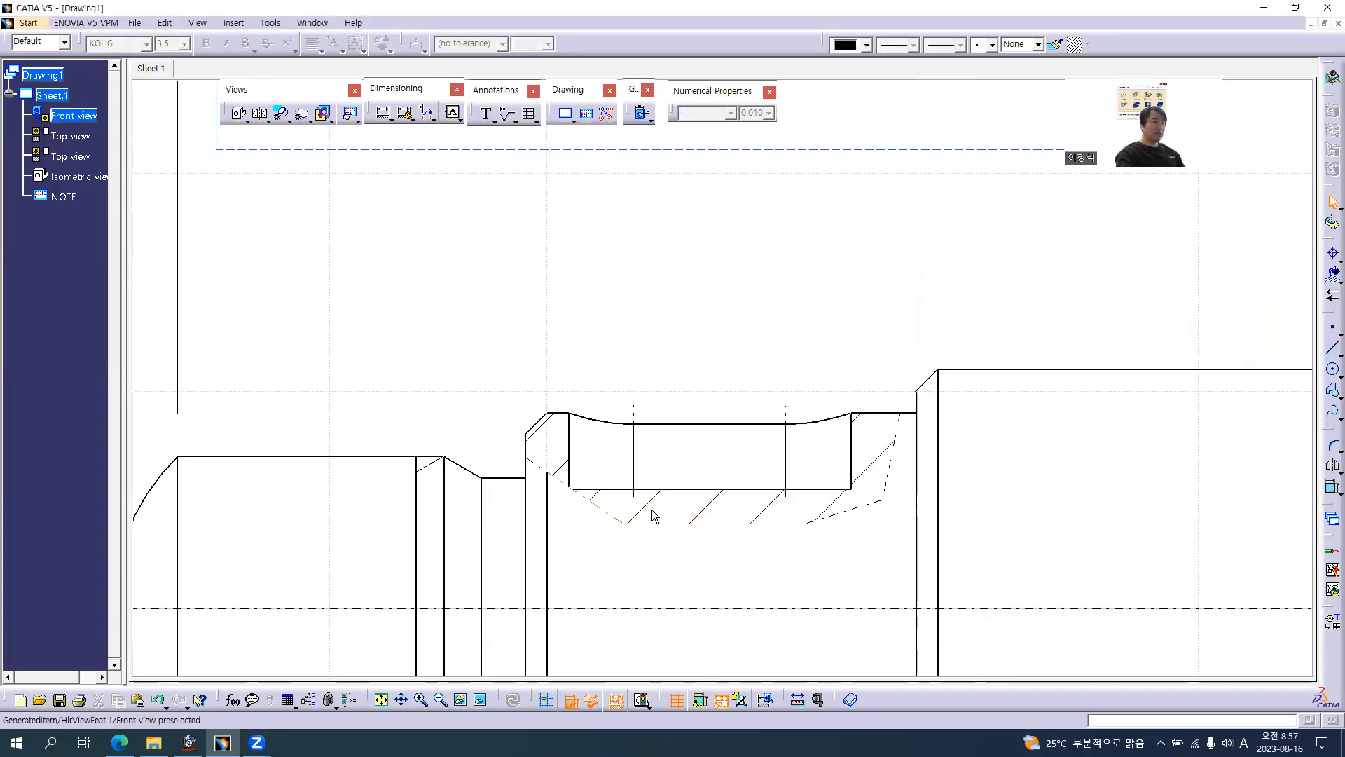
- Compare the left breakout boundary with the reference and set all its lines to a heavier thickness and solid line type 1
middle_click_drag(757, 391, 753, 479, "ctrl")
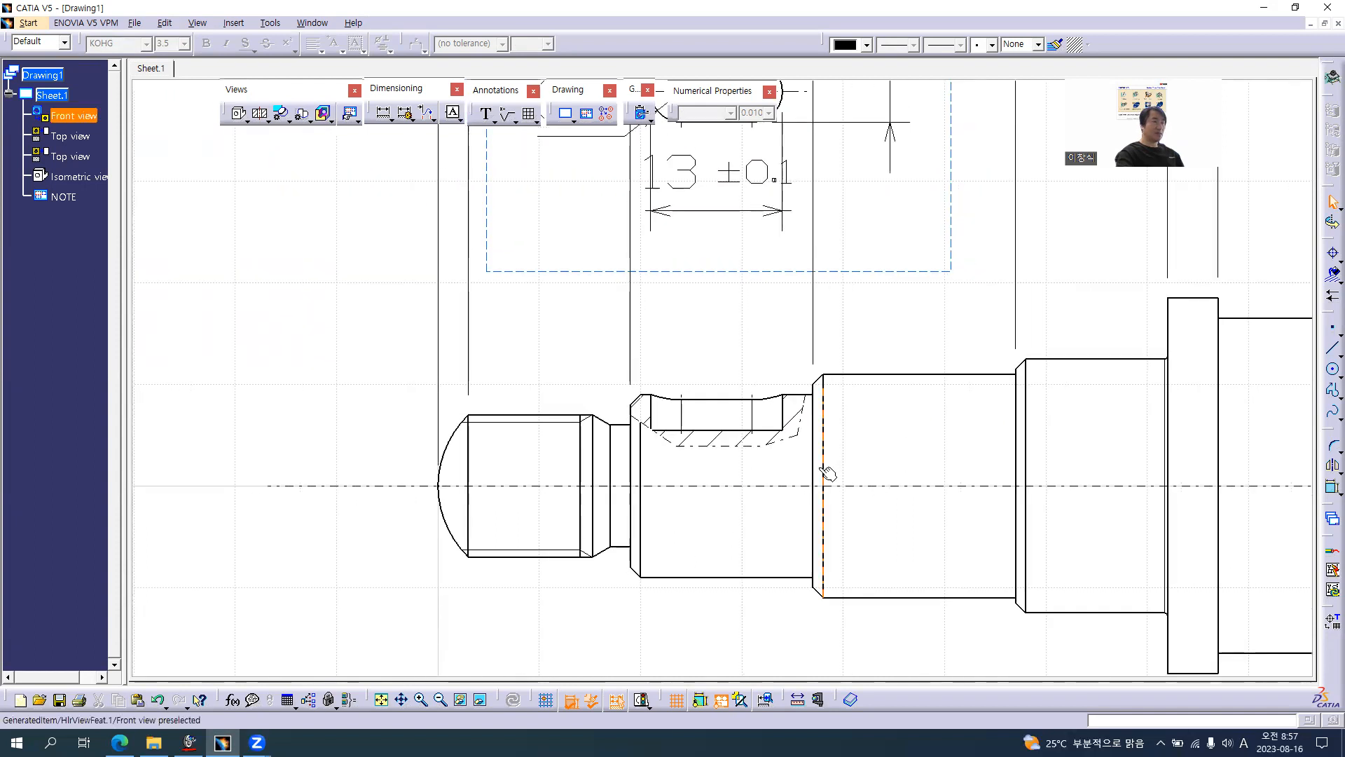
key("alt+Tab")
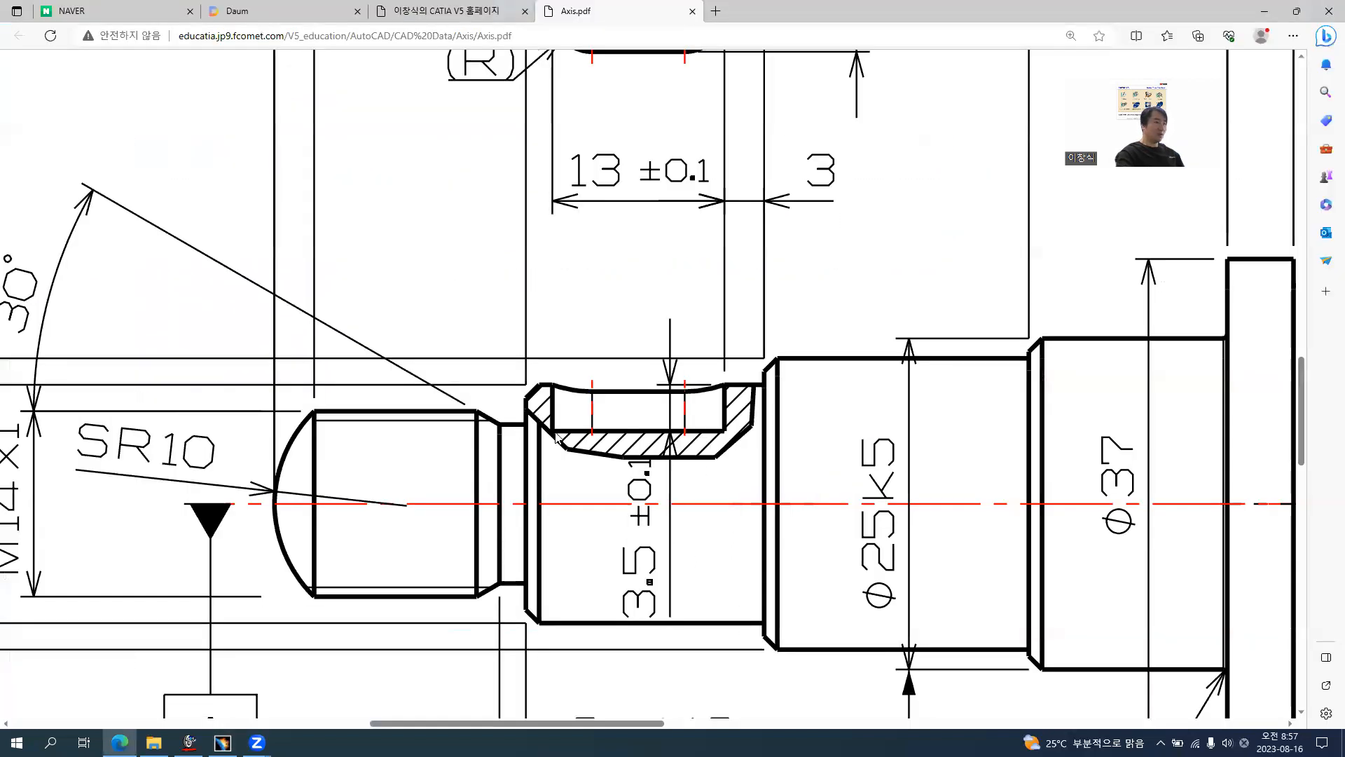
key("alt+Tab")
middle_click_drag(668, 459, 634, 301, "ctrl")
left_click(490, 500)
left_click(626, 571, "ctrl")
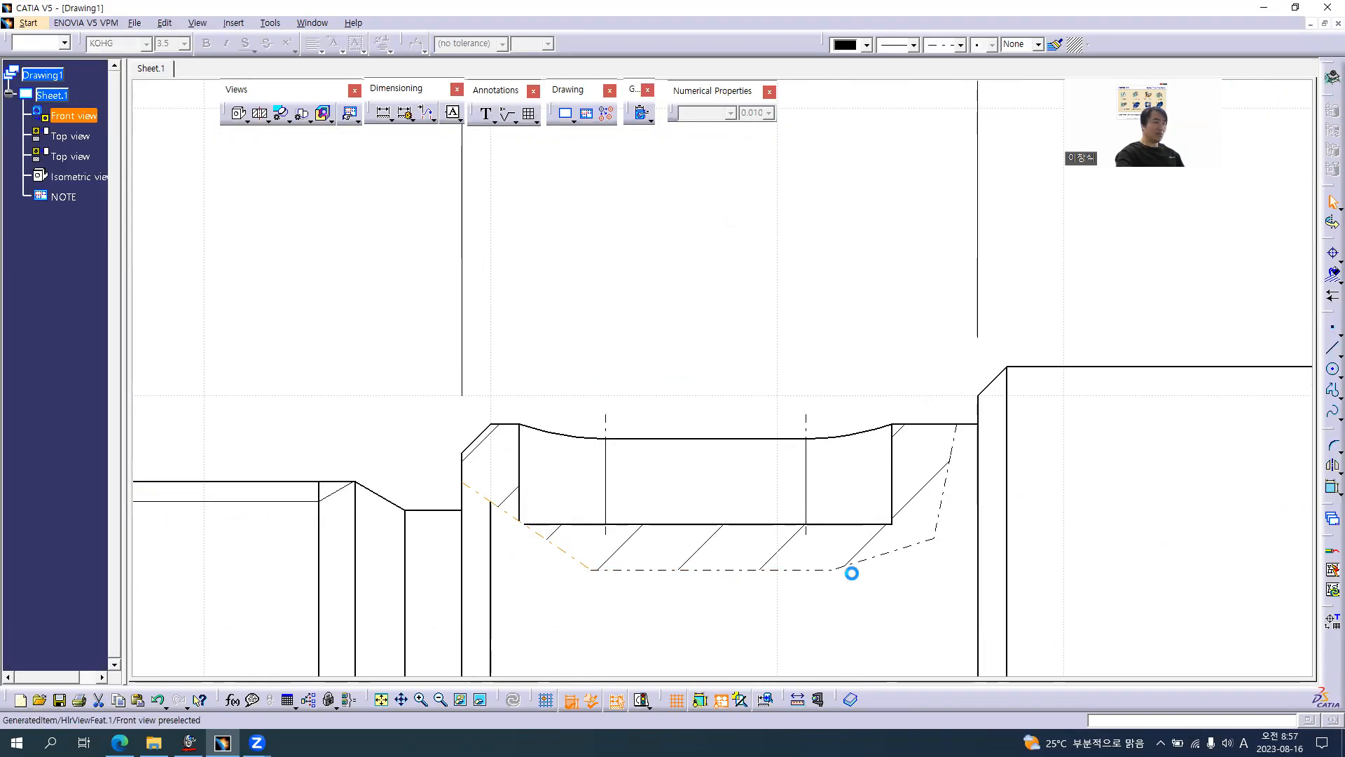
left_click(901, 555, "ctrl")
left_click(894, 552, "ctrl")
left_click(941, 499, "ctrl")
left_click(954, 443, "ctrl")
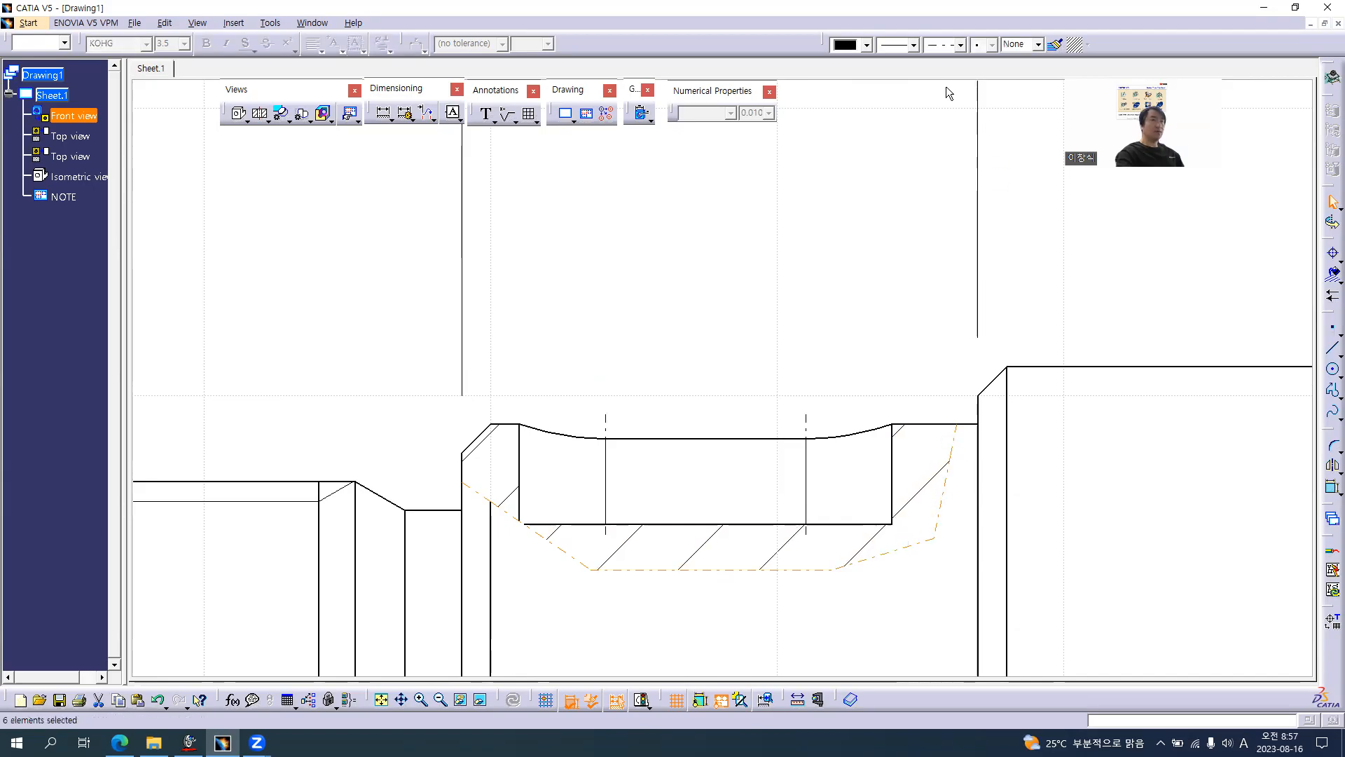
left_click(905, 44)
left_click(910, 73)
left_click(959, 45)
scroll(961, 75, "up", 1)
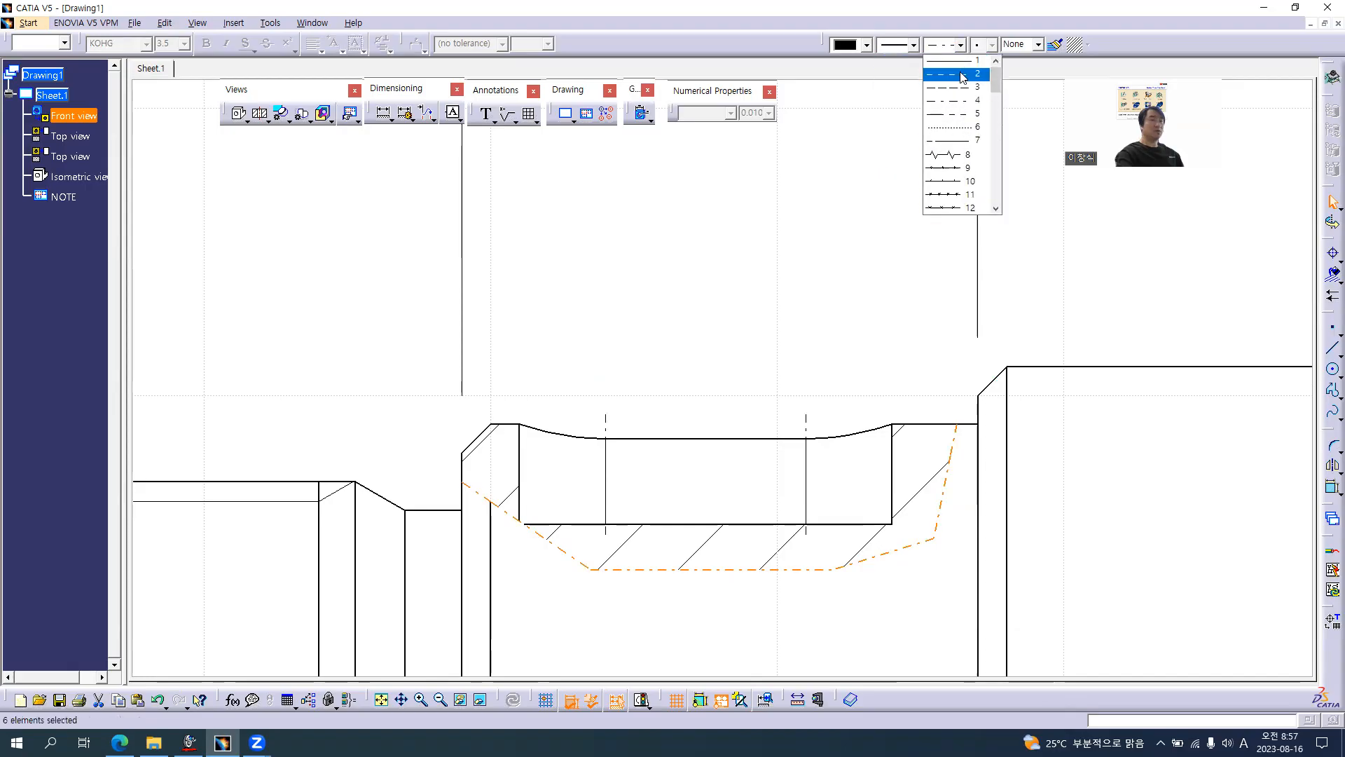
left_click(966, 63)
left_click(828, 332)
- Check the right keyway's section in the reference, start a Breakout View there, and sketch the left side and bottom of its profile
mouse_move(828, 332)
middle_mouse_down("ctrl")
mouse_move(858, 402)
mouse_move(971, 468)
mouse_move(421, 463)
middle_mouse_up("ctrl")
middle_click_drag(872, 453, 648, 491)
middle_click_drag(648, 491, 690, 417, "ctrl")
key("alt+Tab")
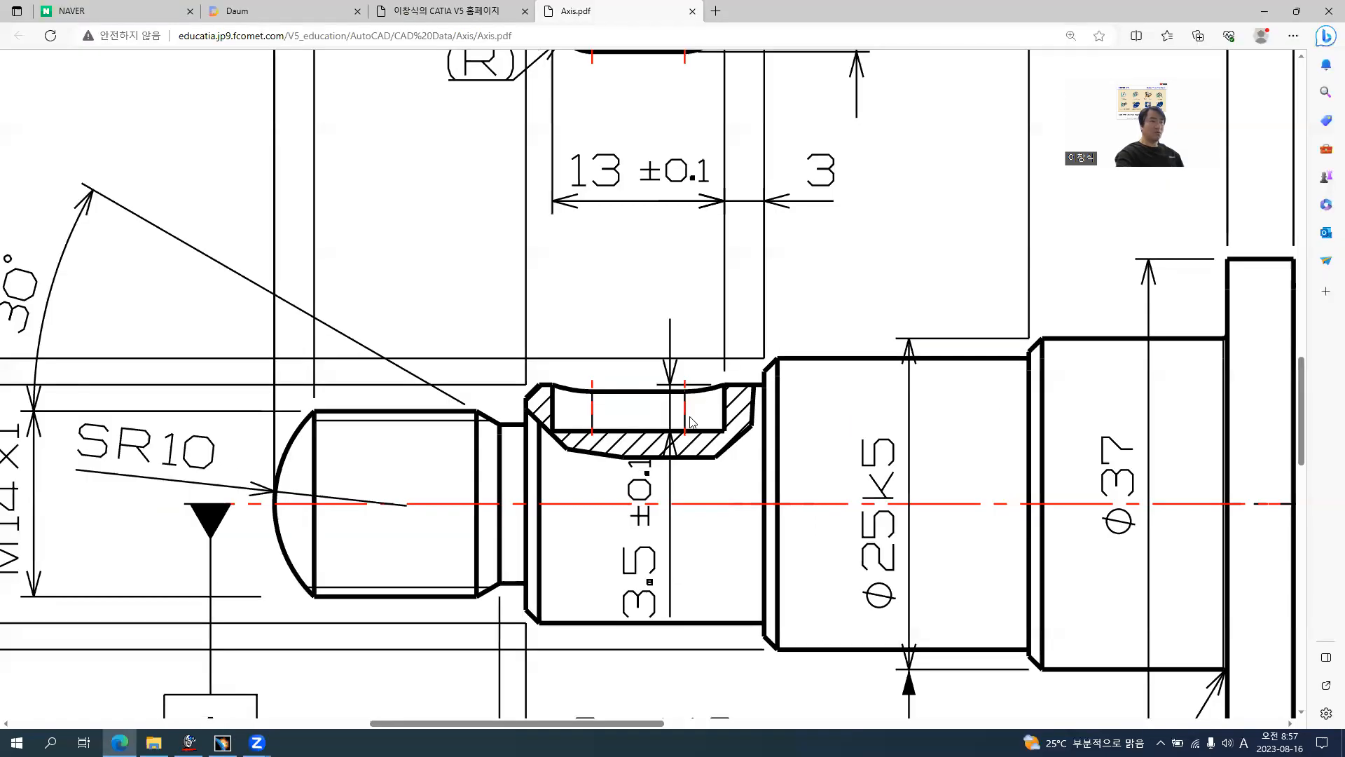
middle_click_drag(802, 421, 895, 434)
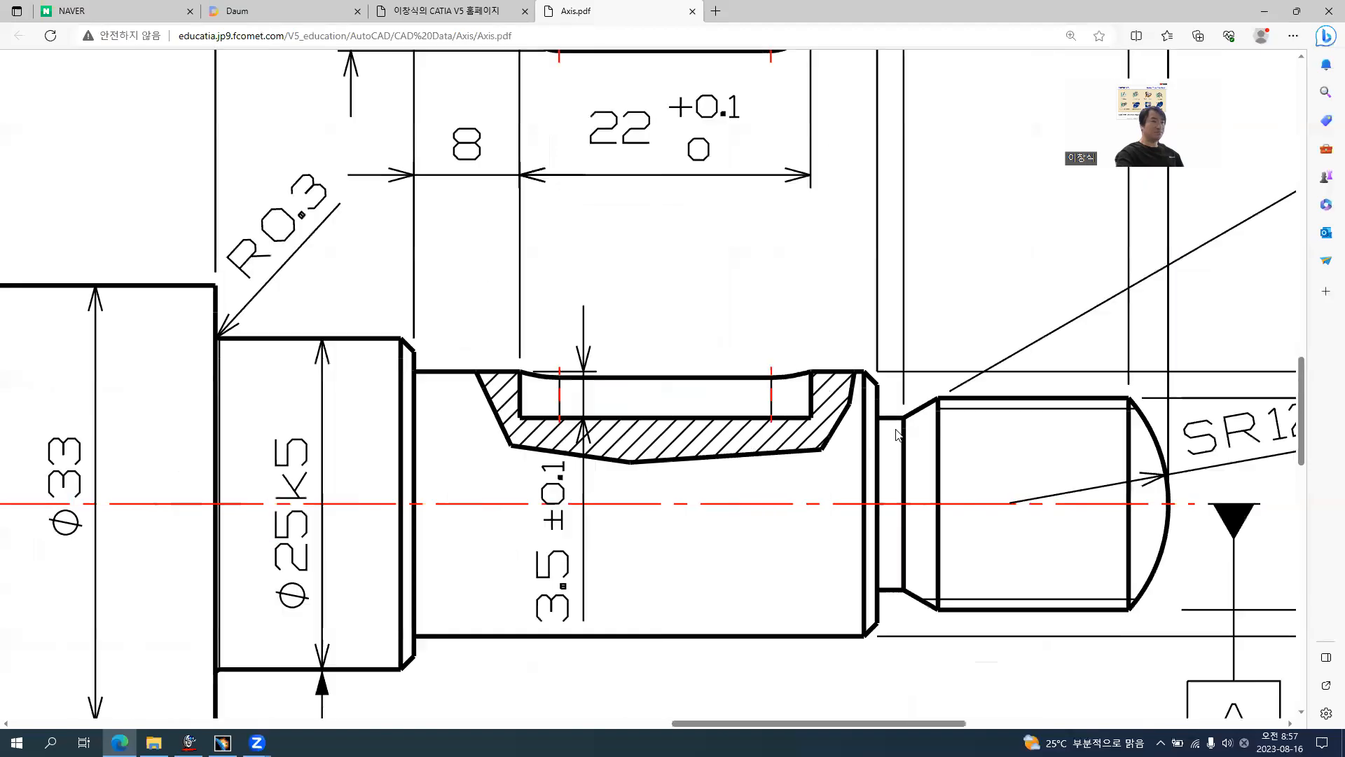
key("alt+Tab")
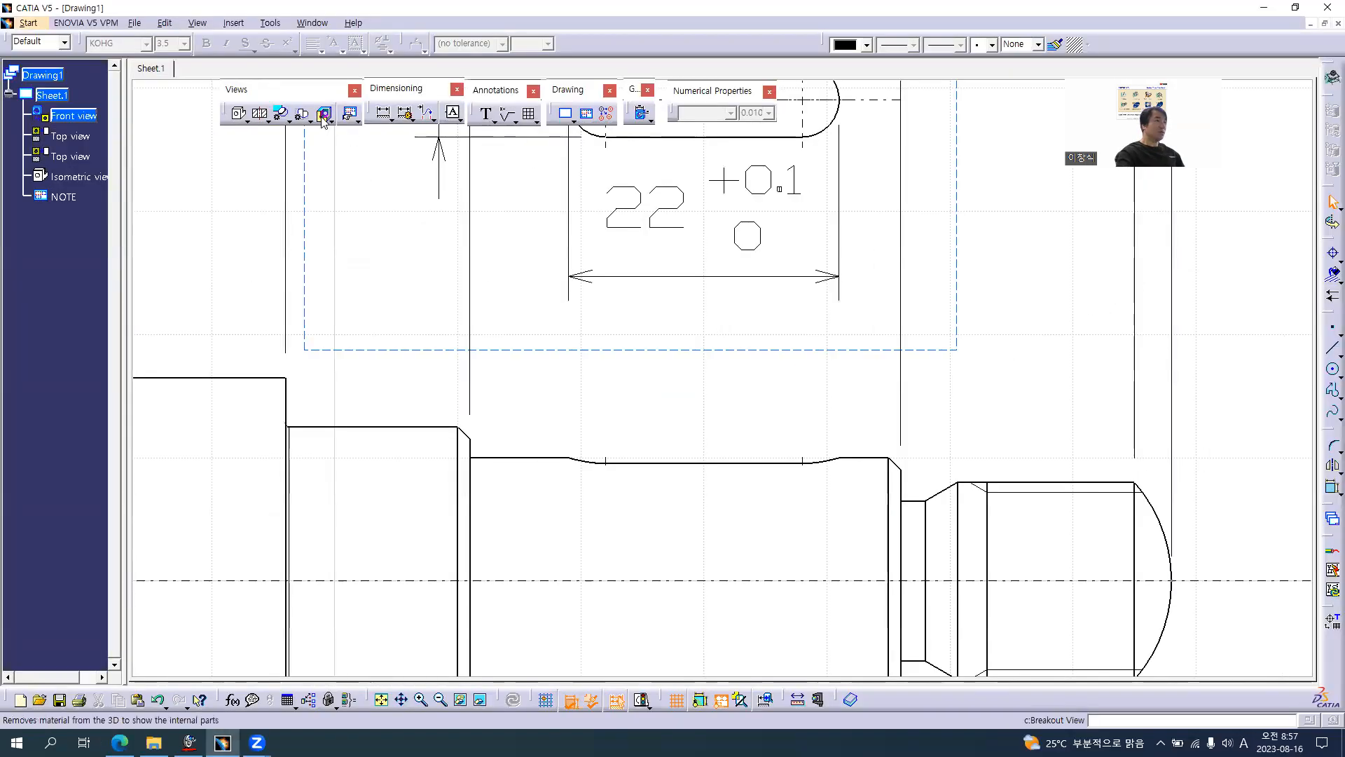
left_click(520, 393)
left_click(538, 517)
left_click(603, 552)
left_click(774, 569)
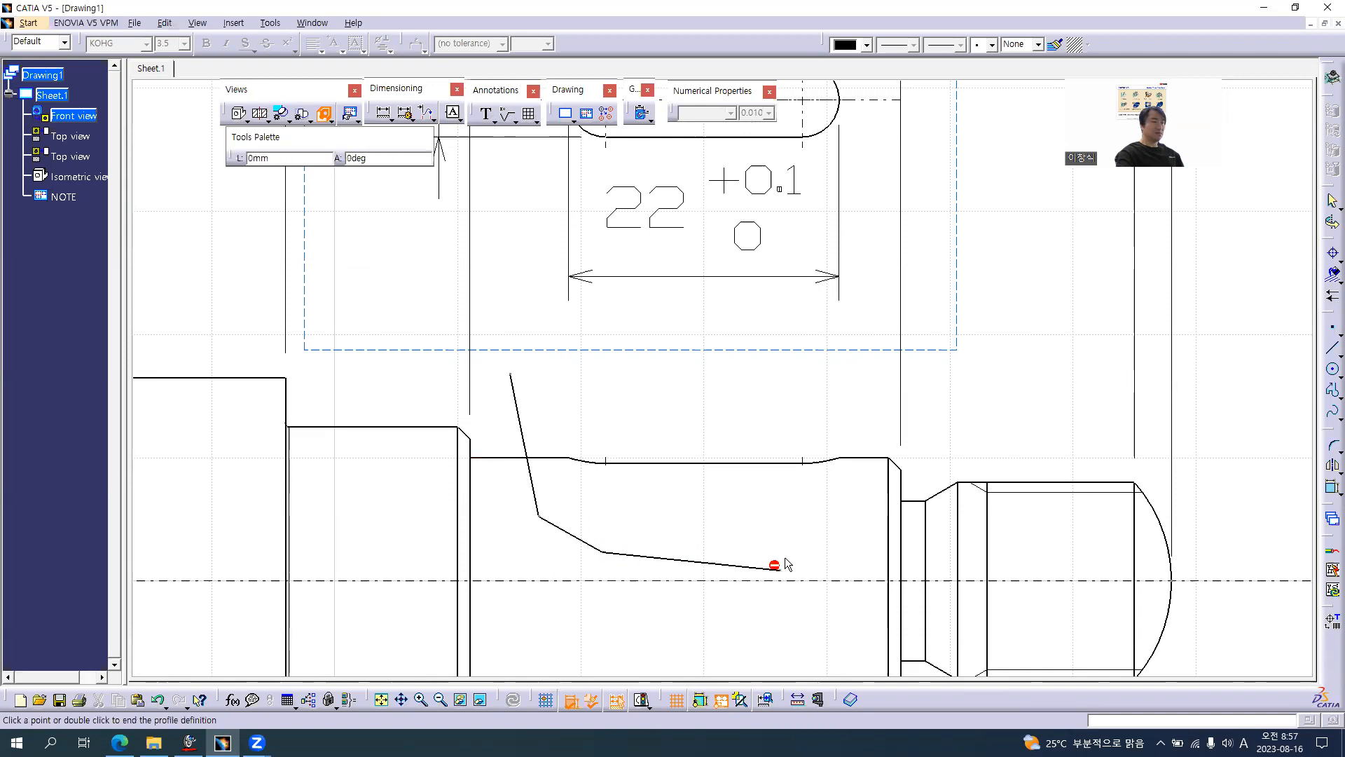
- Complete the right side of the breakout profile, close it above the right keyway, and create the breakout with the default cutting plane
key("alt+Tab")
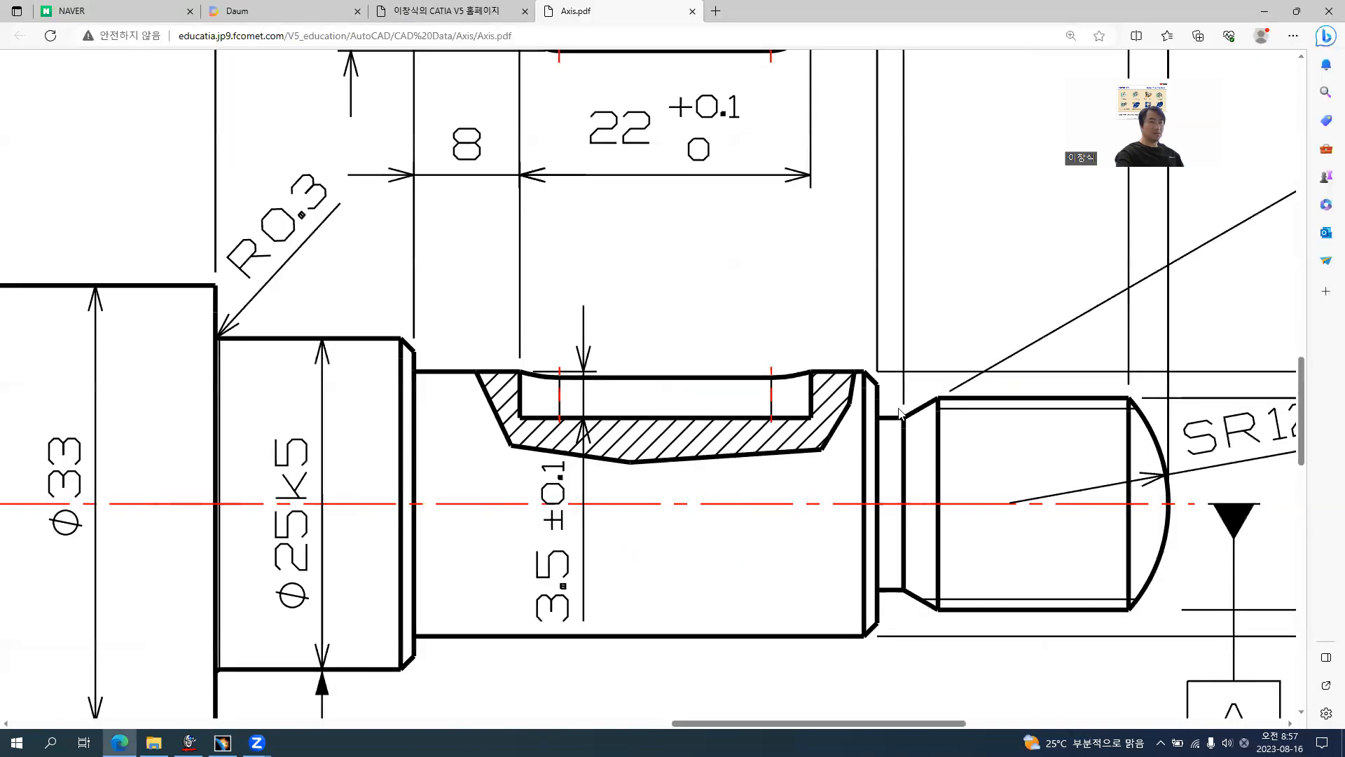
key("alt+Tab")
left_click(887, 404)
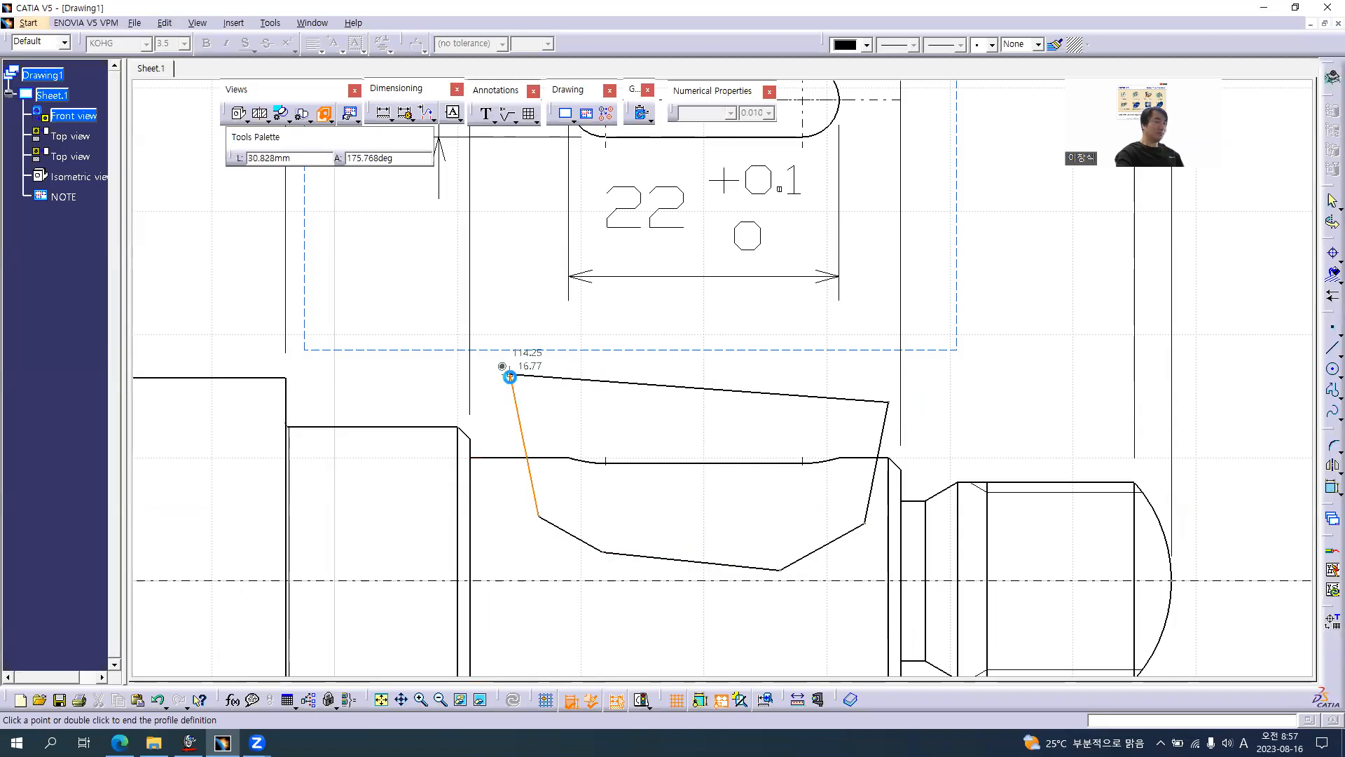
left_click(510, 376)
left_click(1279, 534)
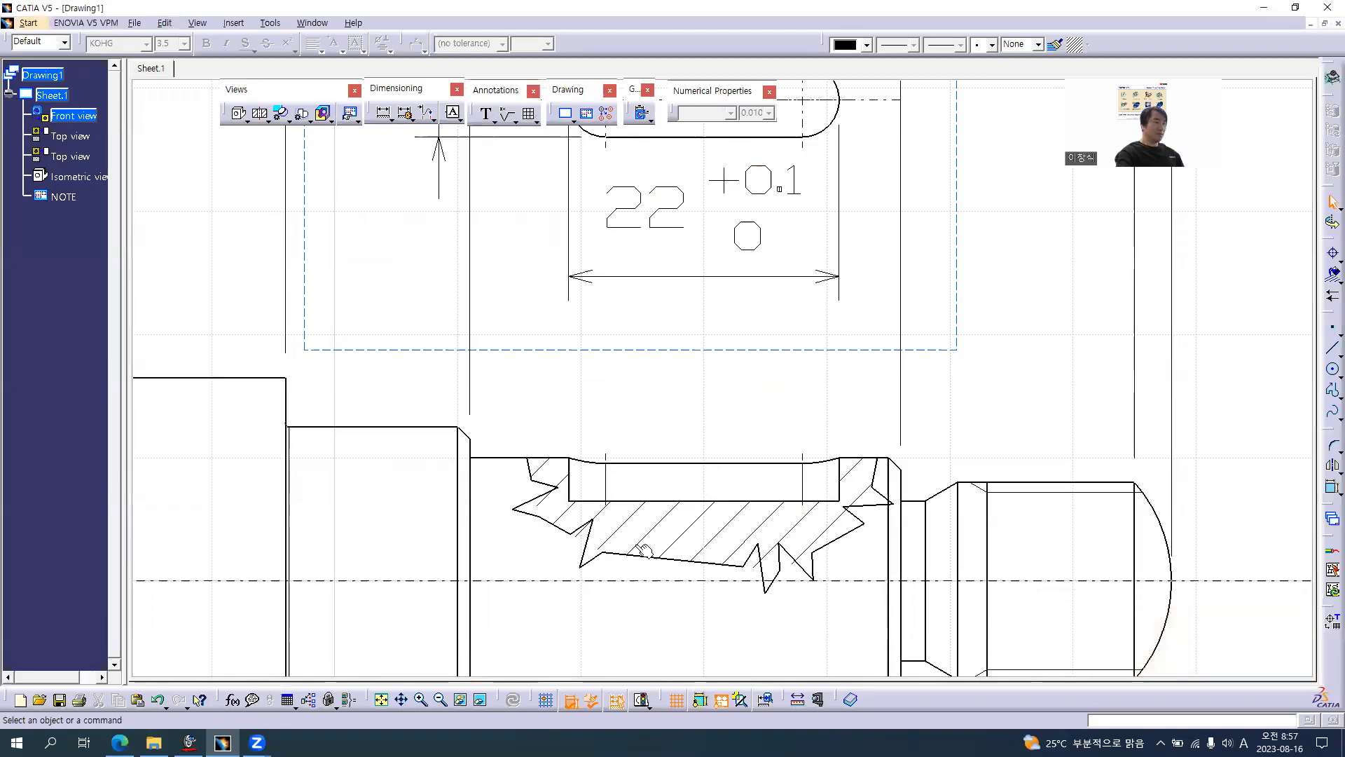
- Set all boundary lines of the right keyway's breakout section to solid line type 1
left_click(535, 468)
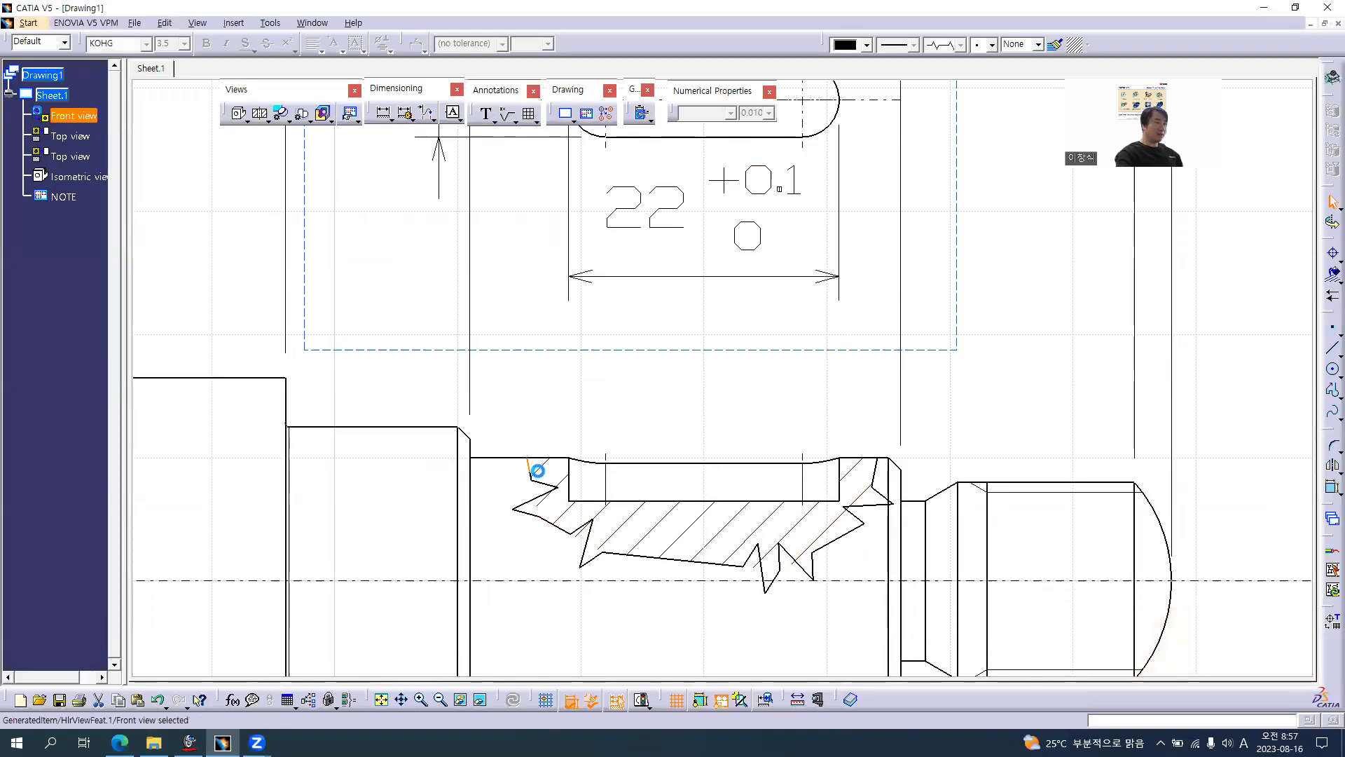
left_click(536, 481, "ctrl")
left_click(565, 531, "ctrl")
left_click(632, 556, "ctrl")
left_click(783, 569, "ctrl")
left_click(856, 515, "ctrl")
left_click(874, 473, "ctrl")
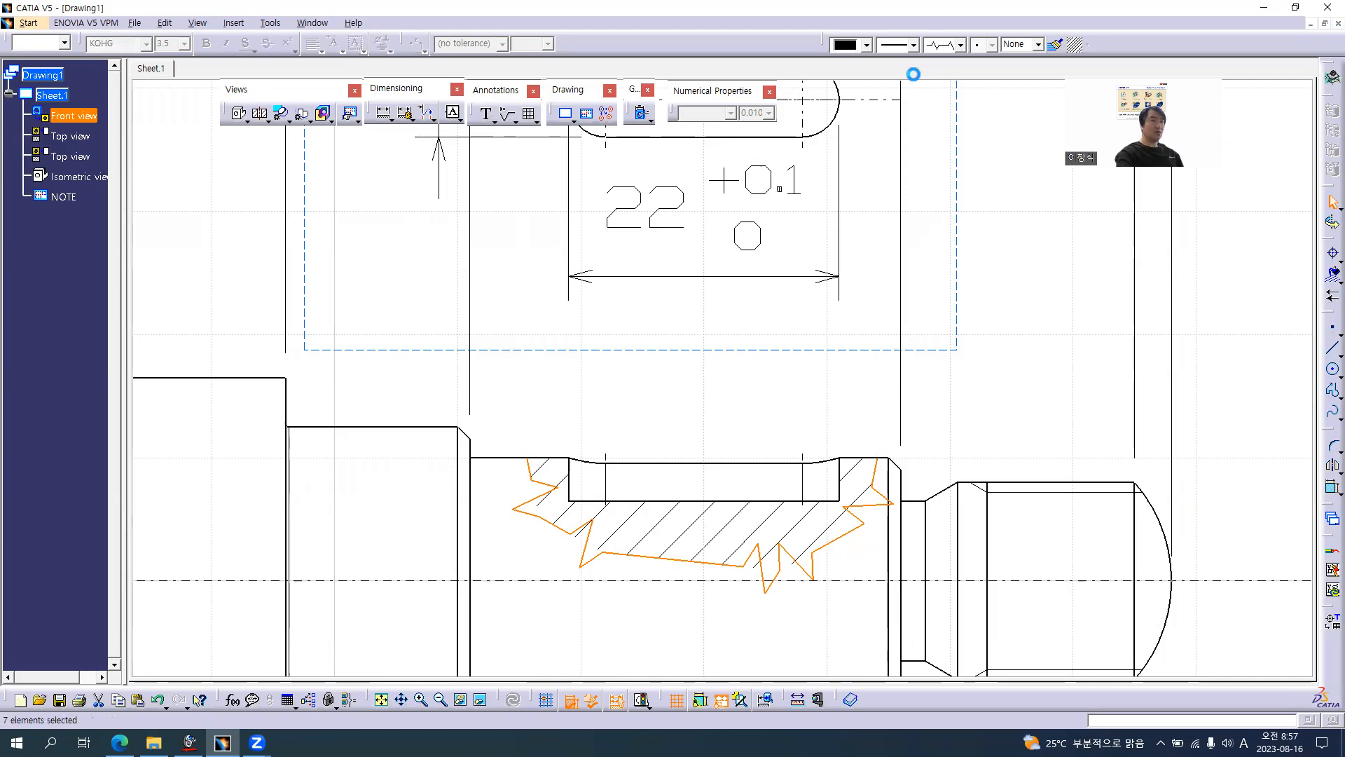
left_click(949, 48)
scroll(967, 140, "up", 5)
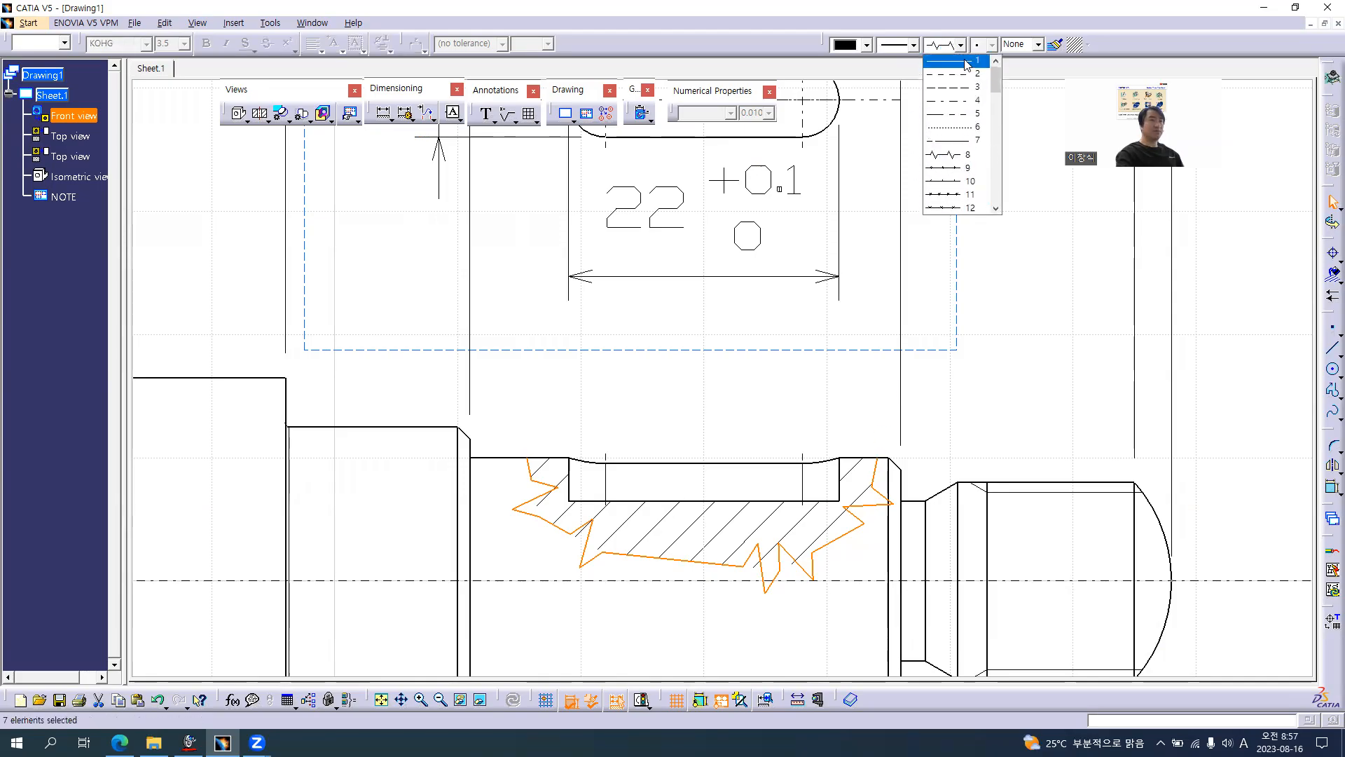
left_click(967, 64)
left_click(741, 440)
- Dimension the right keyway's depth from the shaft surface to the keyway floor, placing the value below the keyway as in the reference
middle_click_drag(613, 414, 632, 512, "ctrl")
mouse_move(469, 426)
middle_mouse_down()
mouse_move(754, 425)
mouse_move(754, 383)
mouse_move(712, 384)
middle_mouse_up()
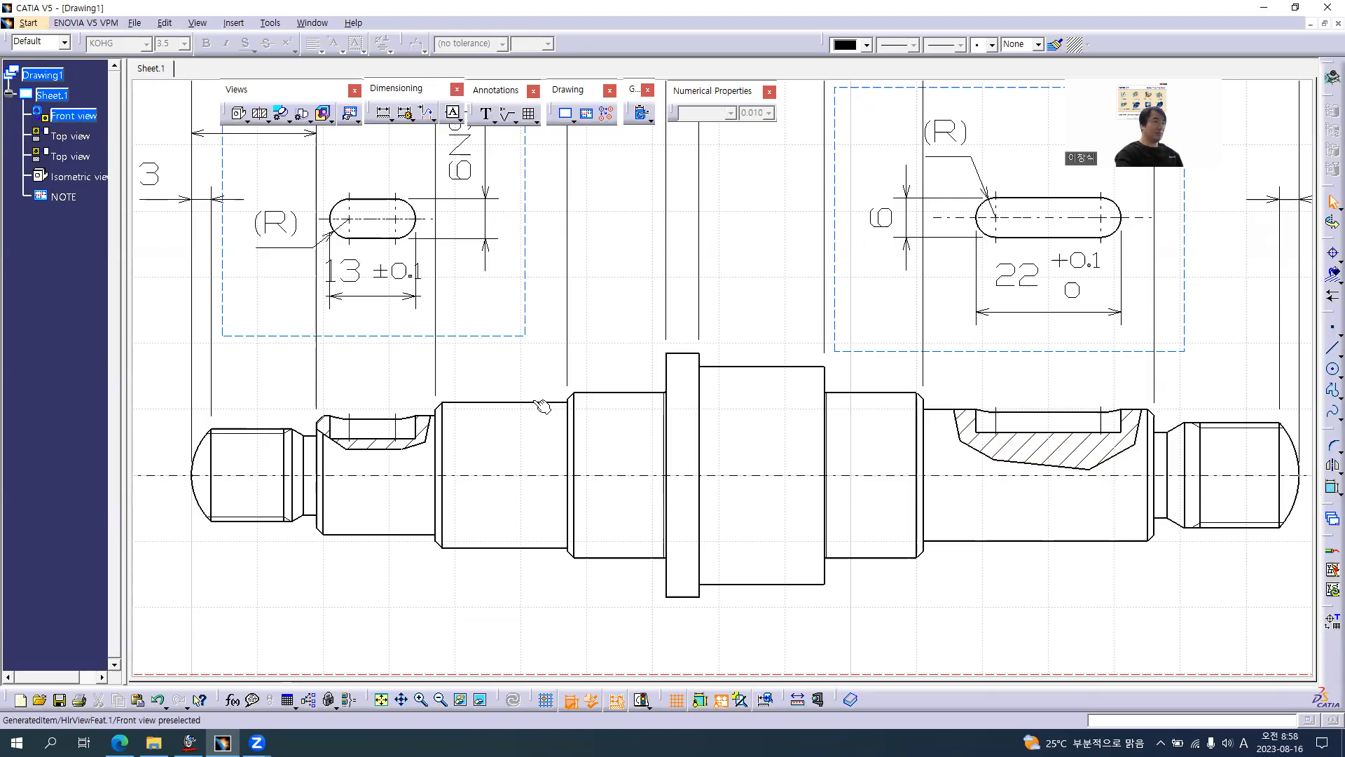
key("alt+Tab")
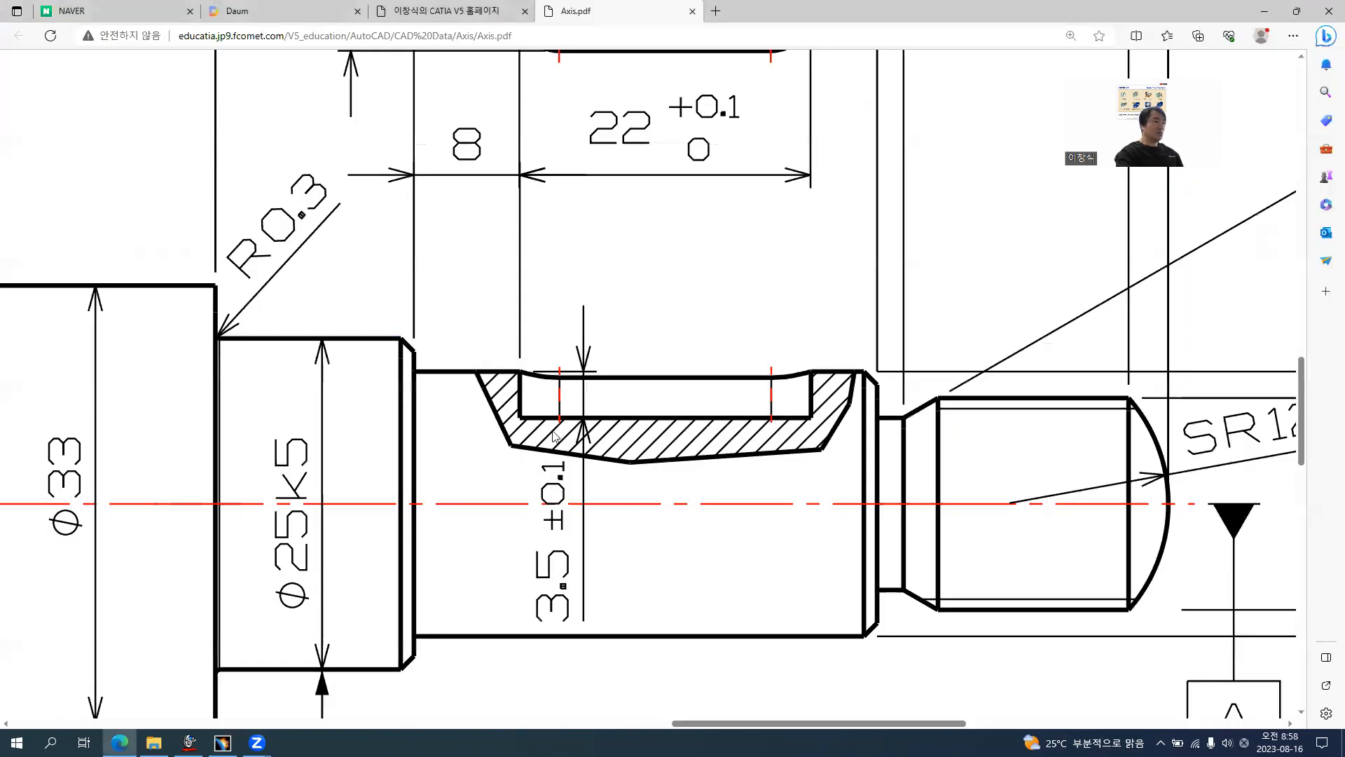
key("alt+Tab")
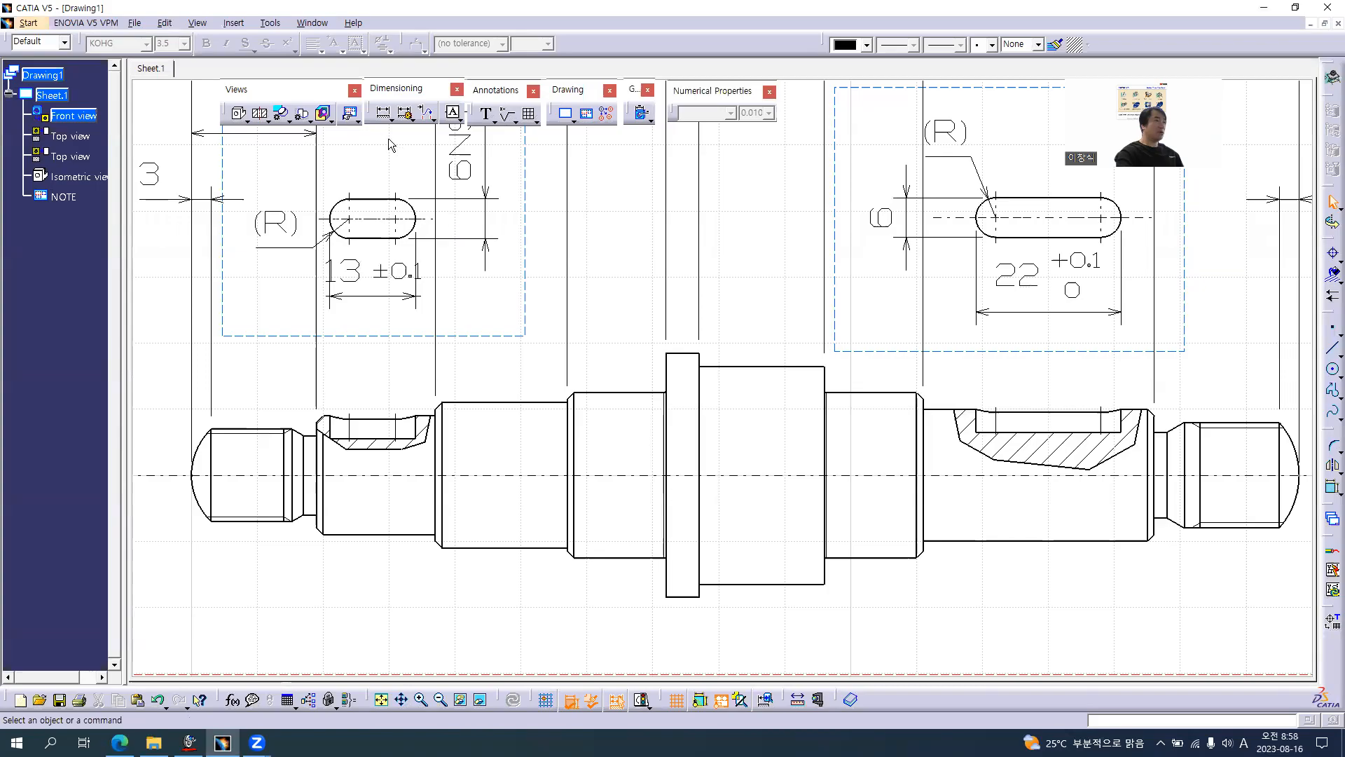
left_click(383, 113)
mouse_move(873, 450)
middle_mouse_down()
mouse_move(575, 413)
mouse_move(449, 424)
middle_mouse_up()
middle_click_drag(547, 322, 560, 231)
middle_click_drag(801, 357, 1062, 401)
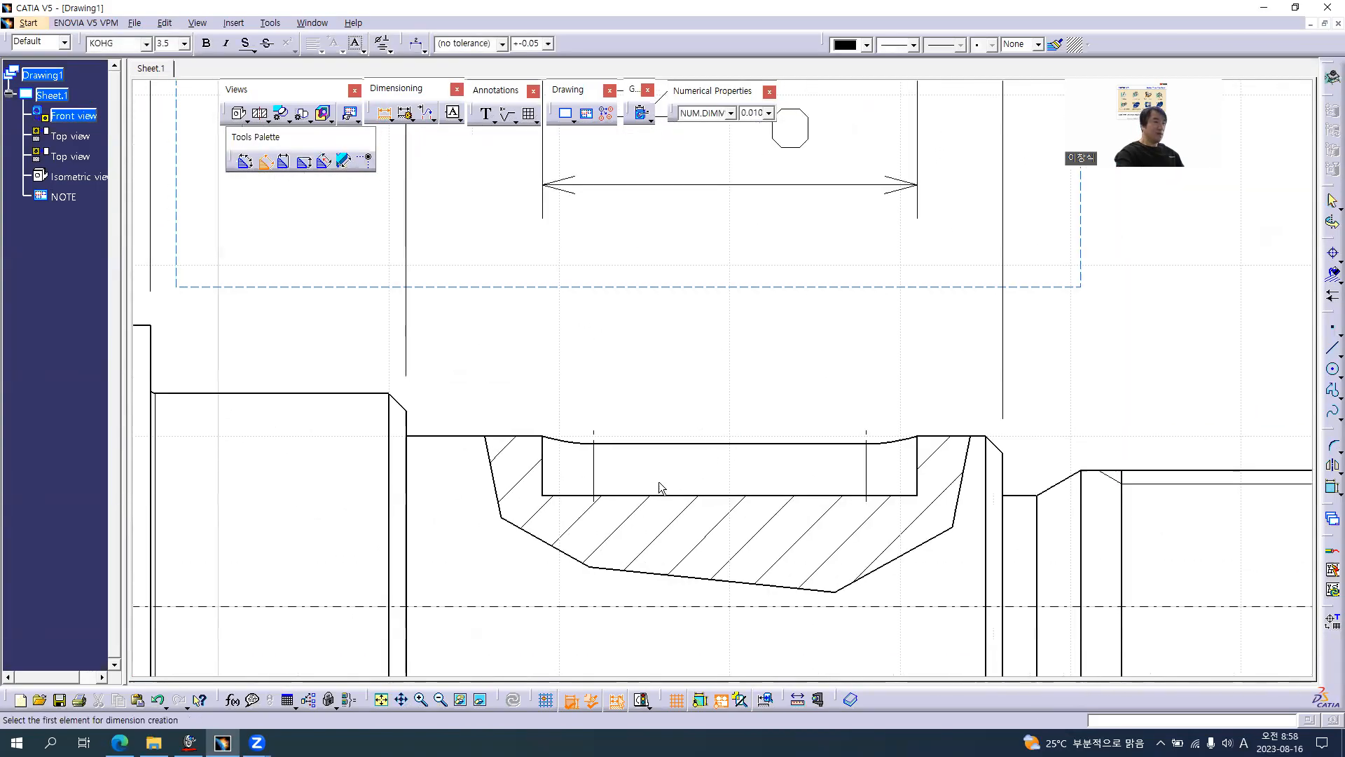
left_click(624, 496)
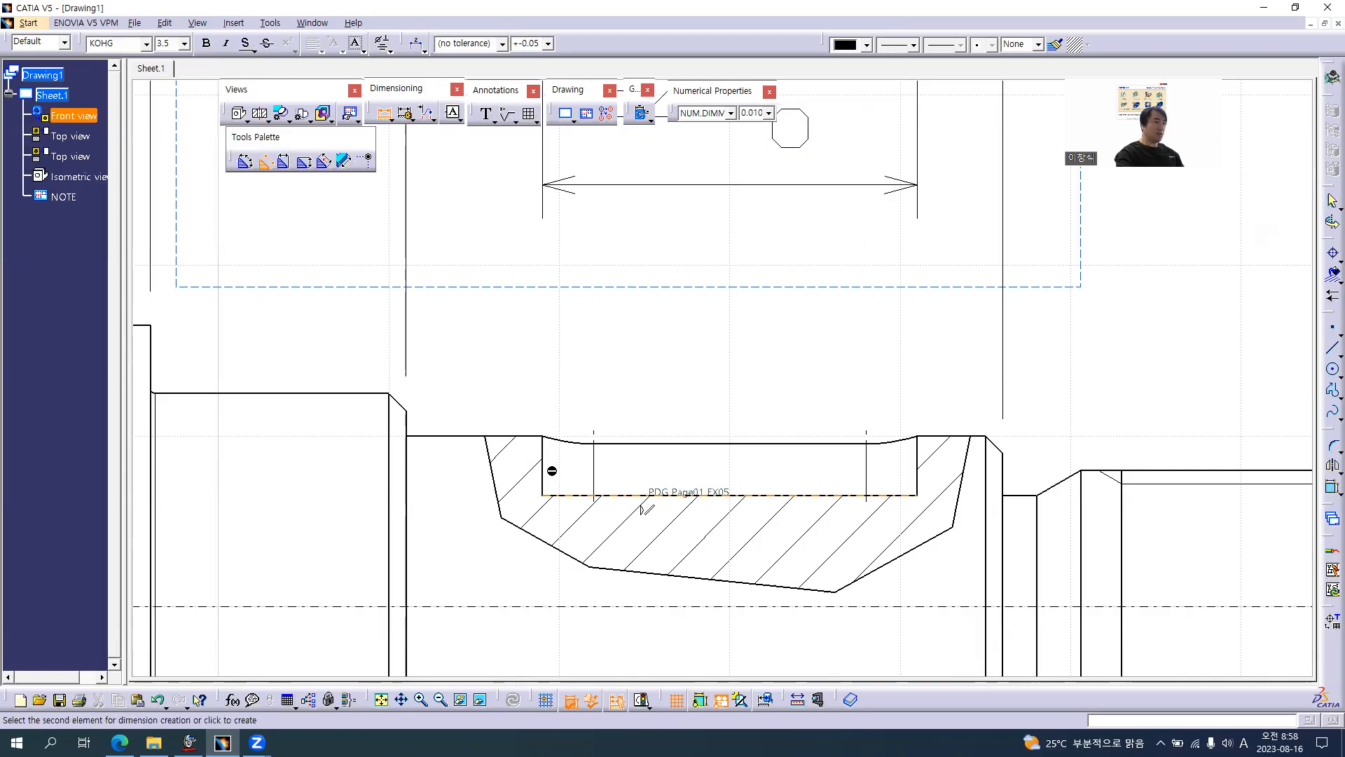
left_click(530, 436)
key("alt+Tab")
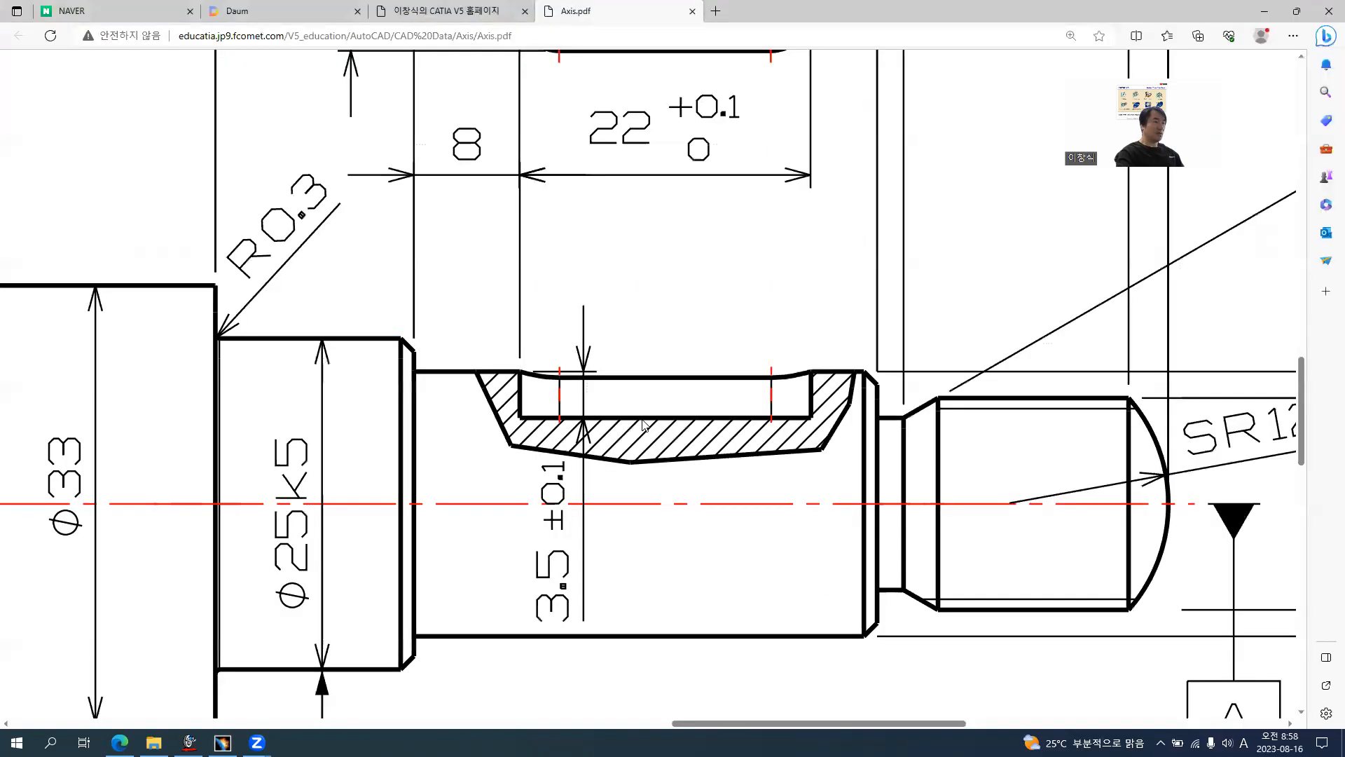
key("alt+Tab")
middle_click_drag(633, 499, 634, 559)
left_click(650, 584)
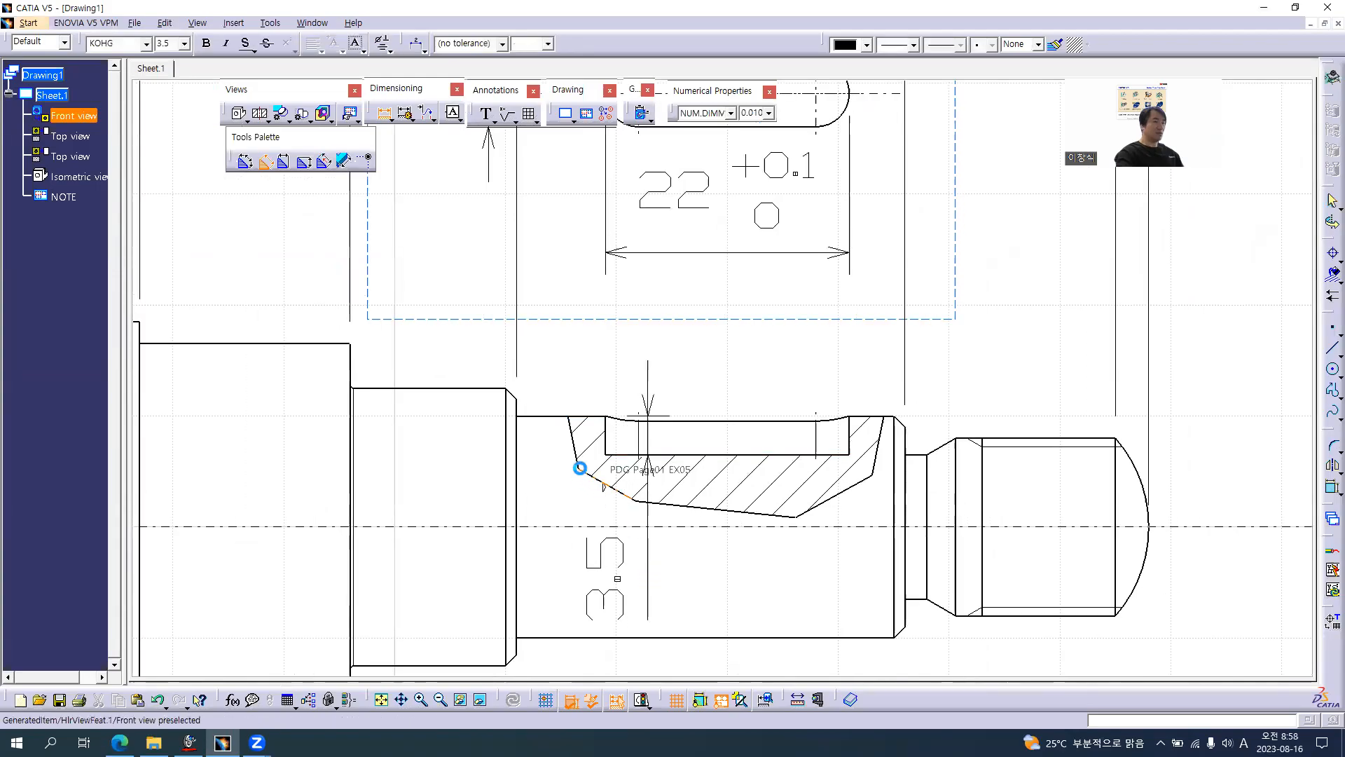
- Dimension the distance from the shaft step to the right keyway's left end, align it with the keyway's length dimension, and flip its arrows inward
left_click(519, 410)
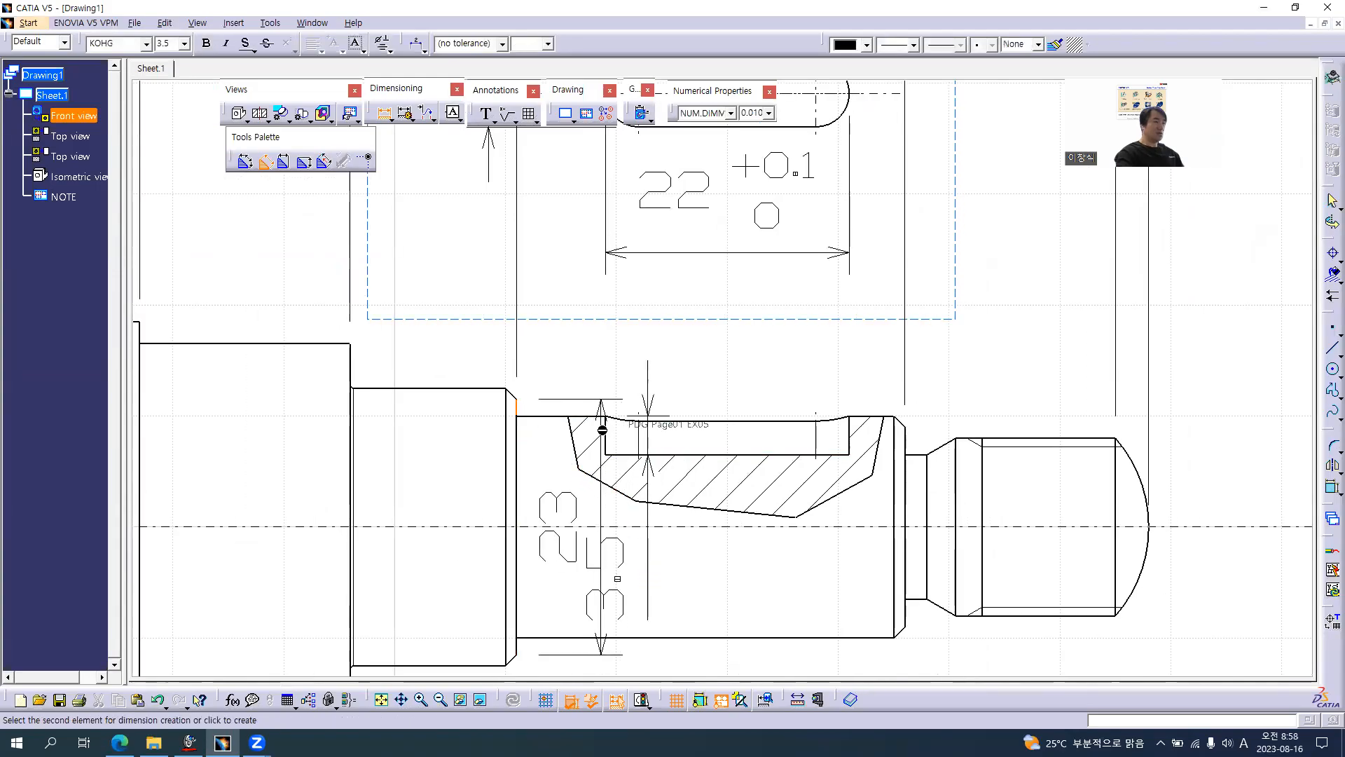
left_click(606, 431)
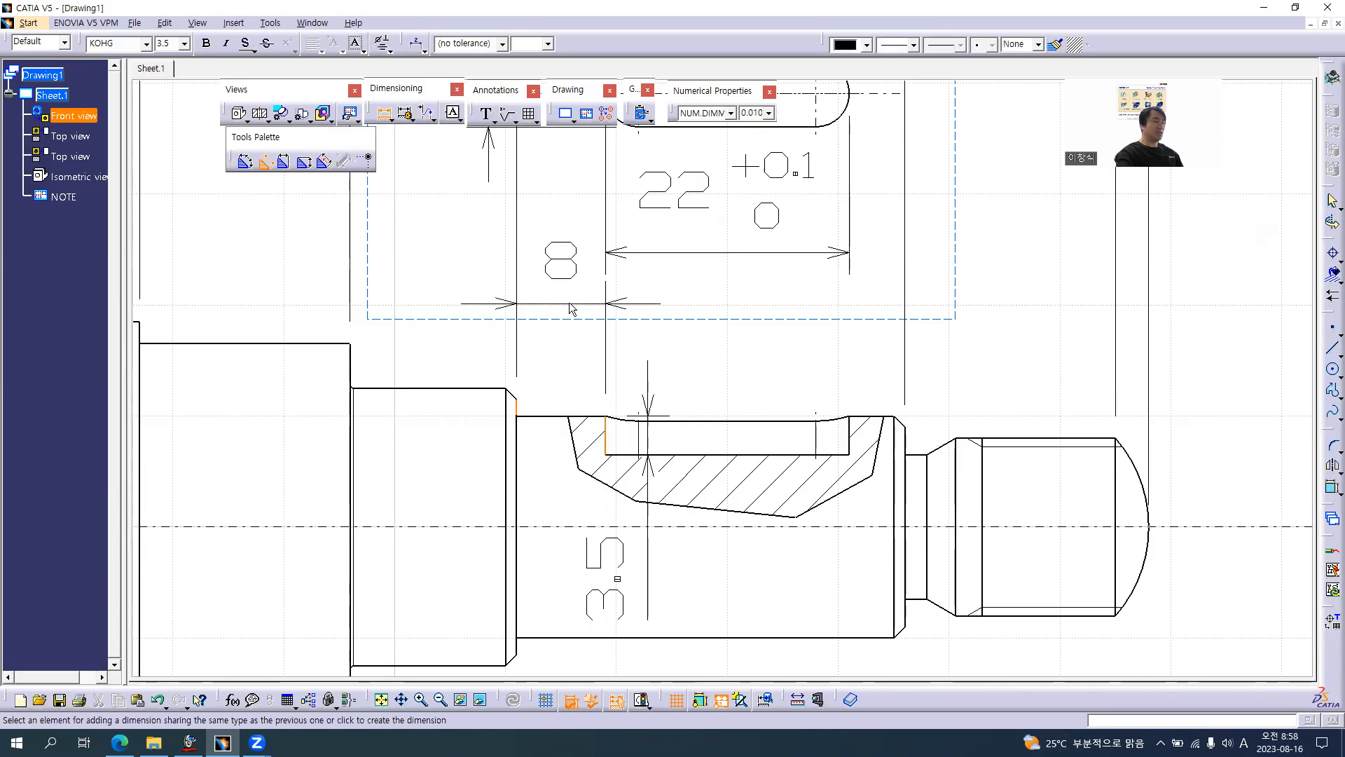
key("alt+Tab")
scroll(491, 202, "down", 1, "ctrl")
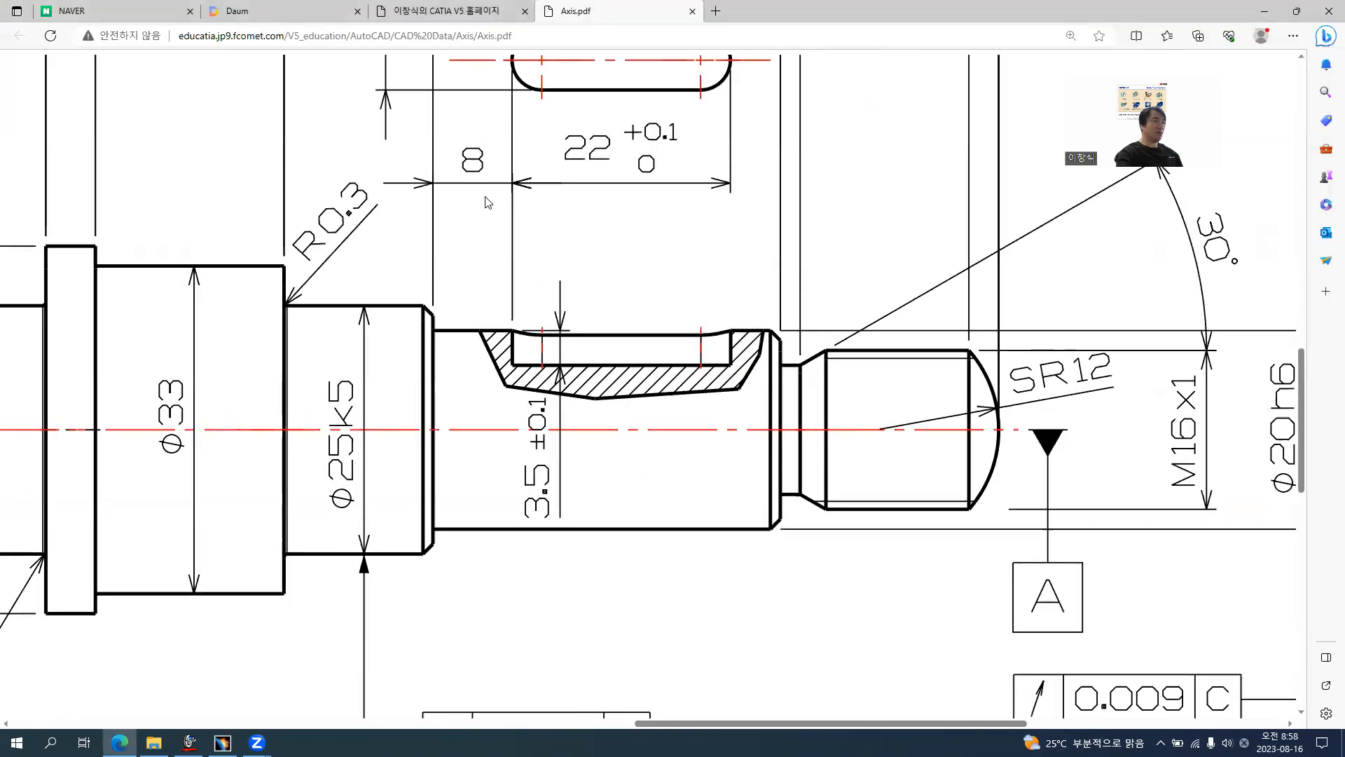
scroll(489, 281, "up", 3)
key("alt+Tab")
left_click(607, 253)
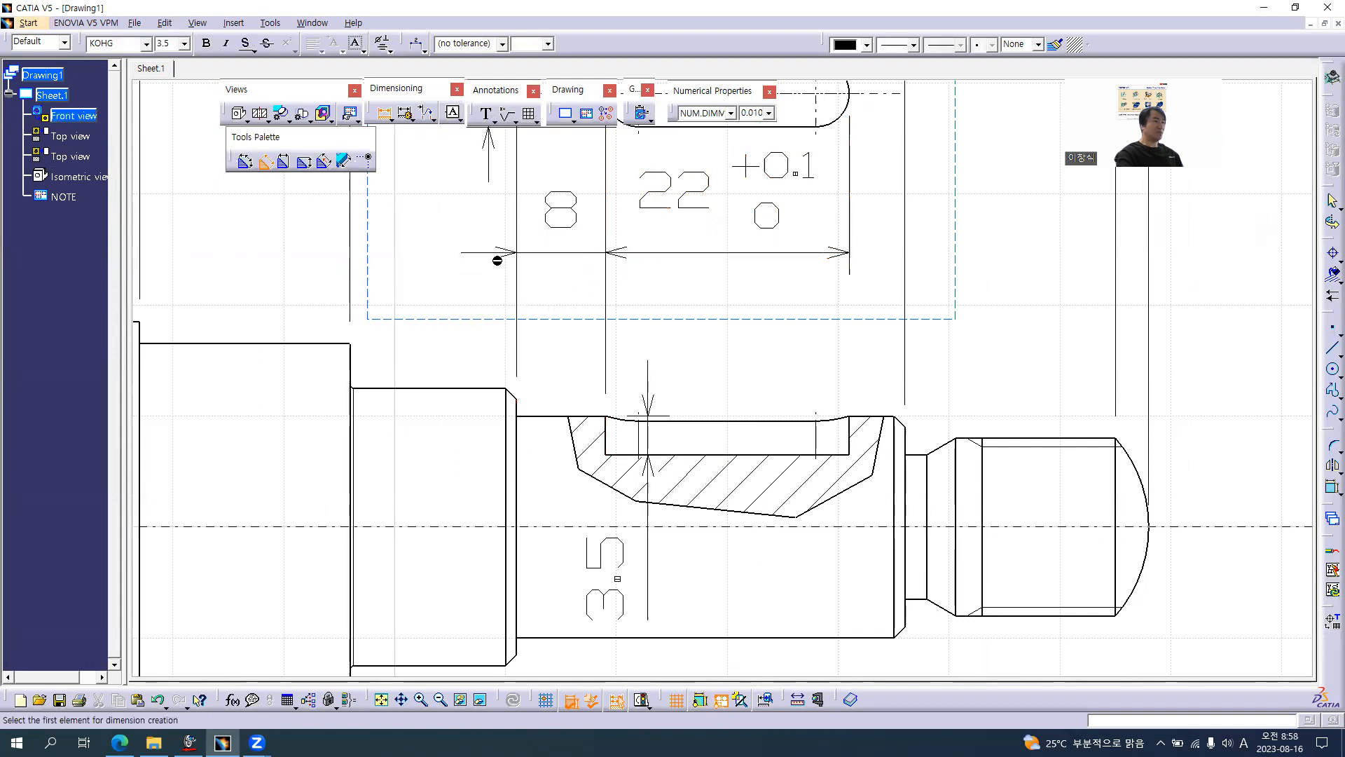
left_click(385, 116)
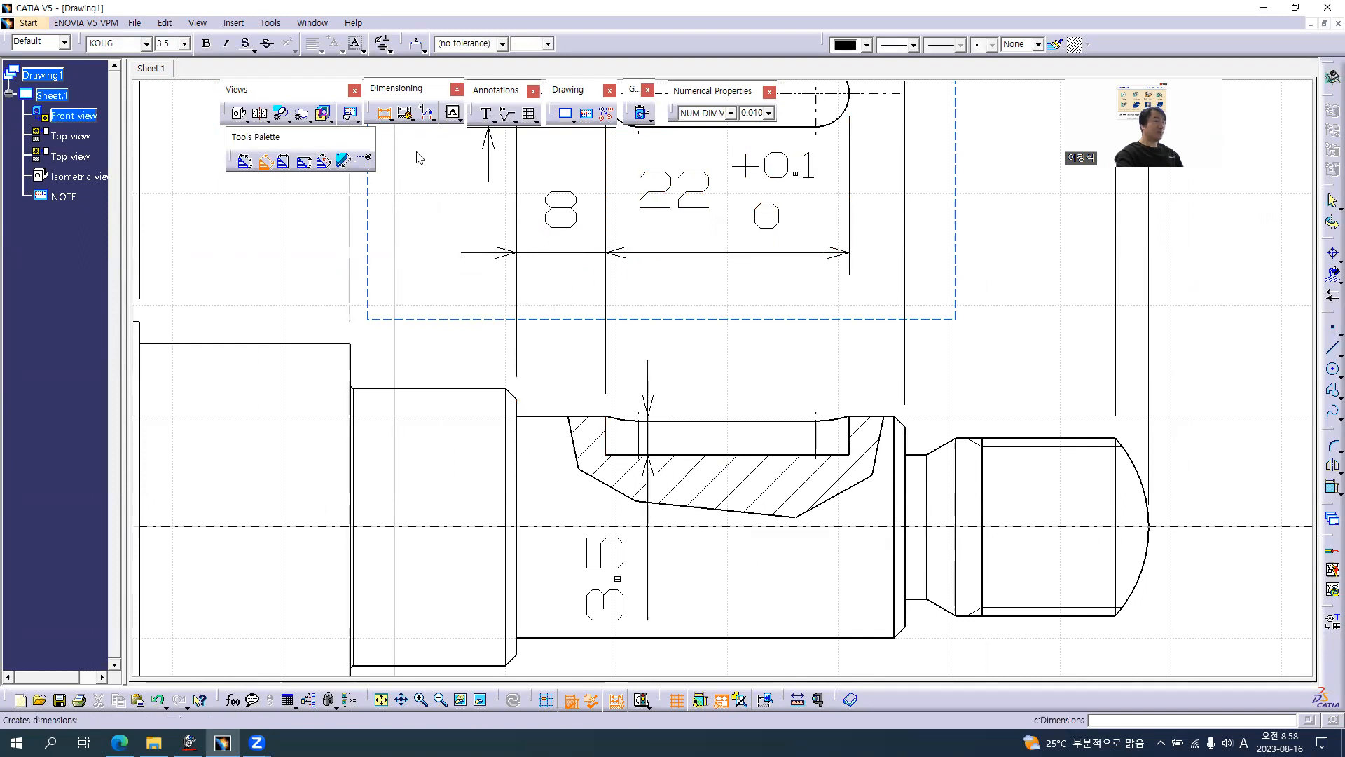
left_click(489, 253)
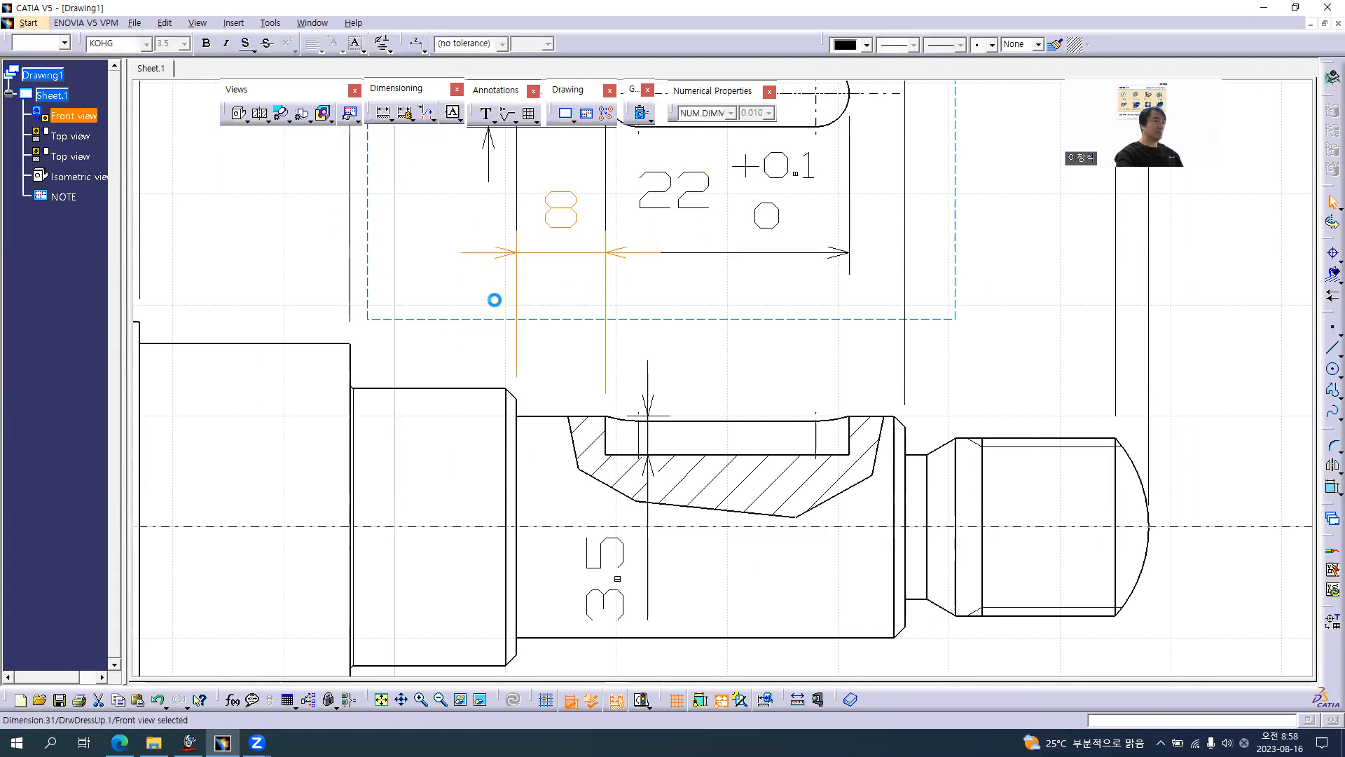
- Give the right keyway's depth dimension a TOL_NUM2 tolerance with an upper value of 0.1 mm and a lower value of -0.1 mm
double_click(619, 572)
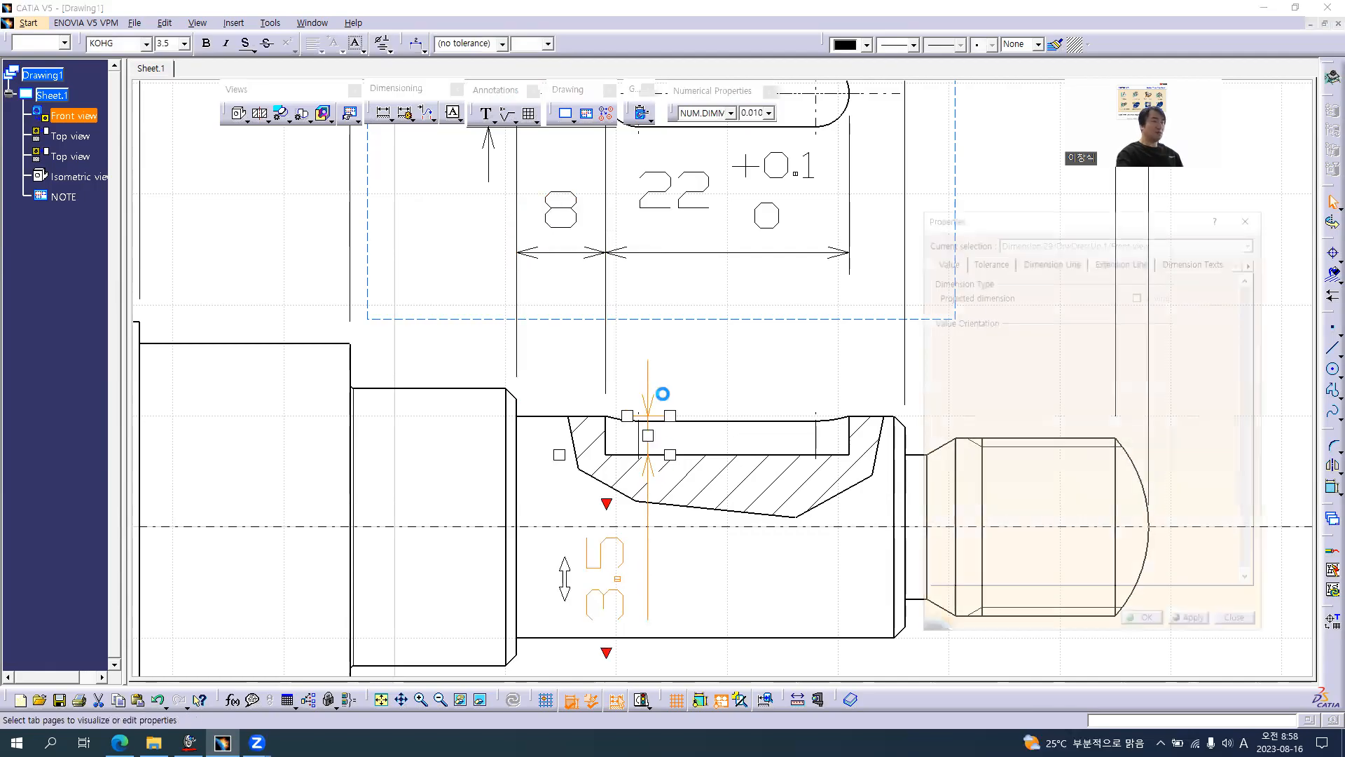
left_click(984, 259)
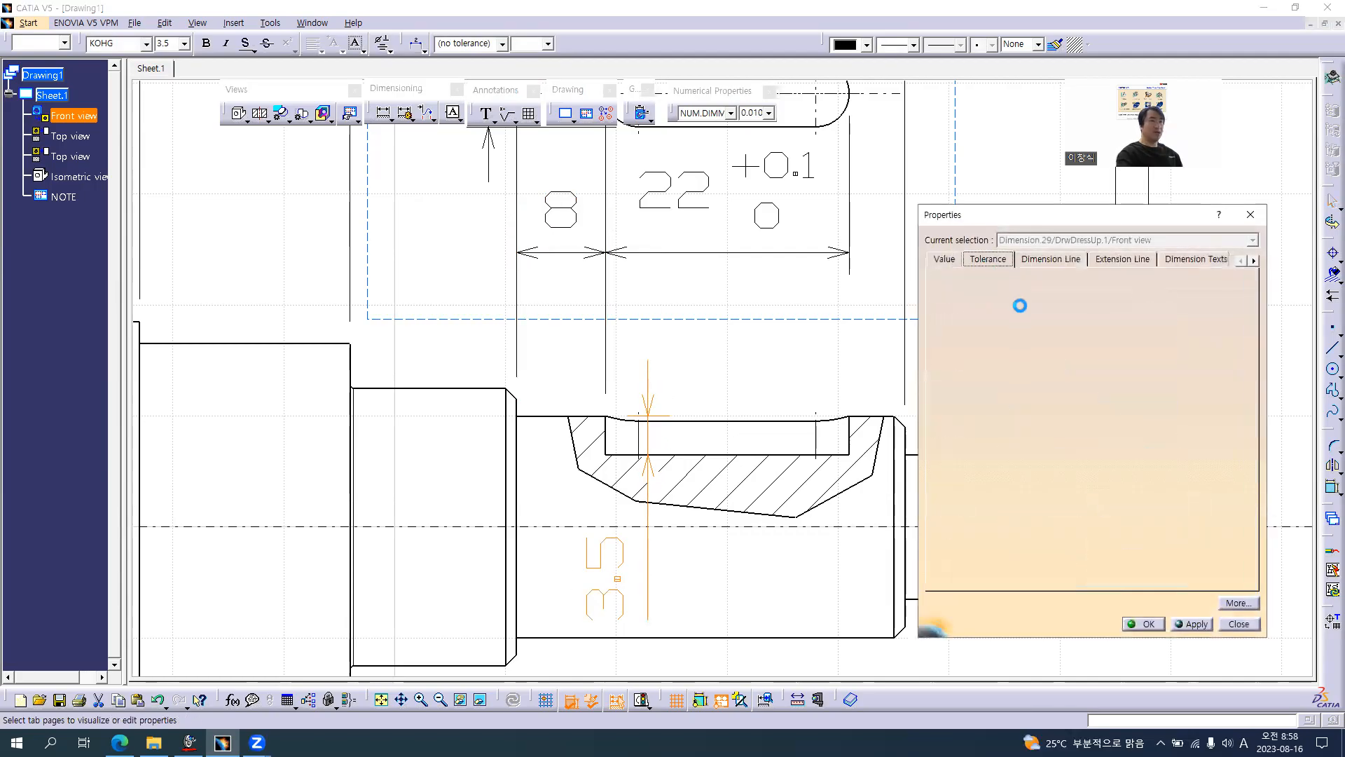
left_click(1026, 290)
left_click(1021, 313)
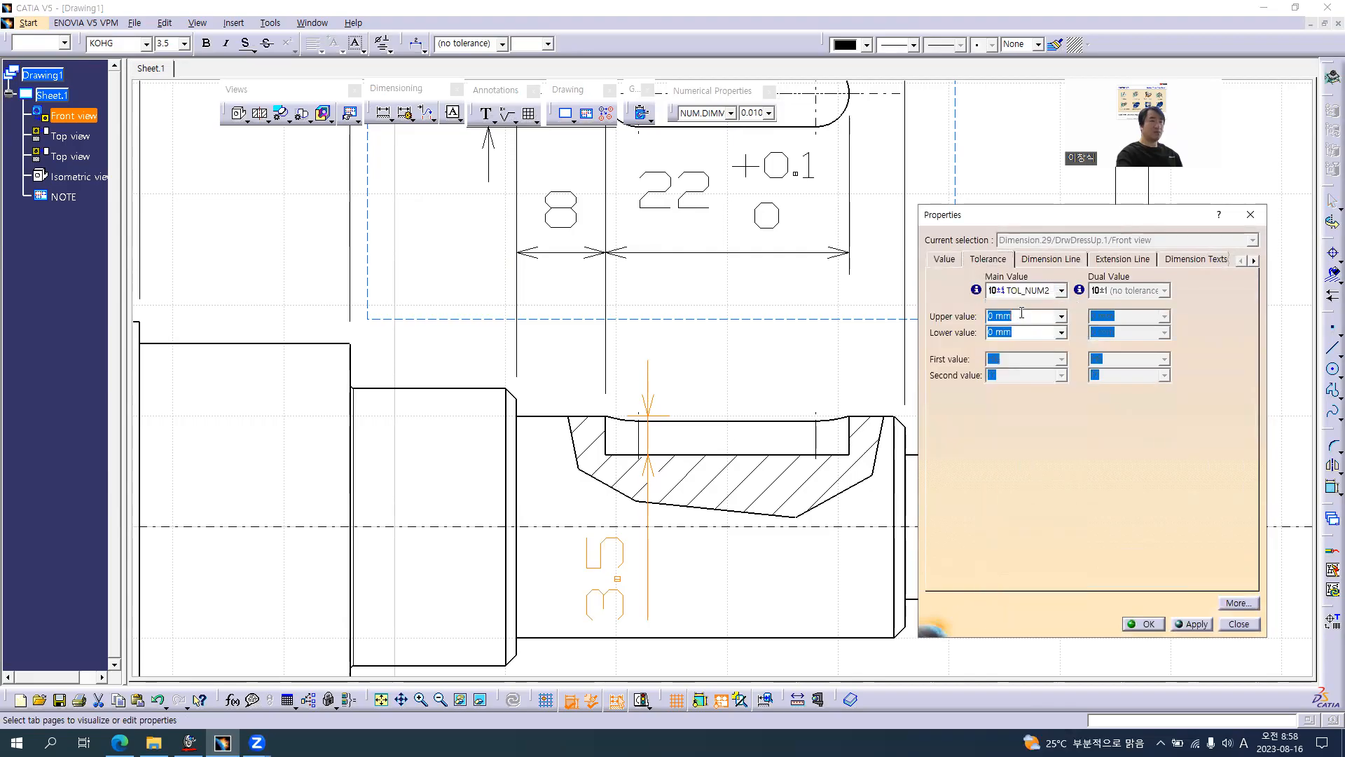
type("-0.1")
key("Tab")
key("alt+Tab")
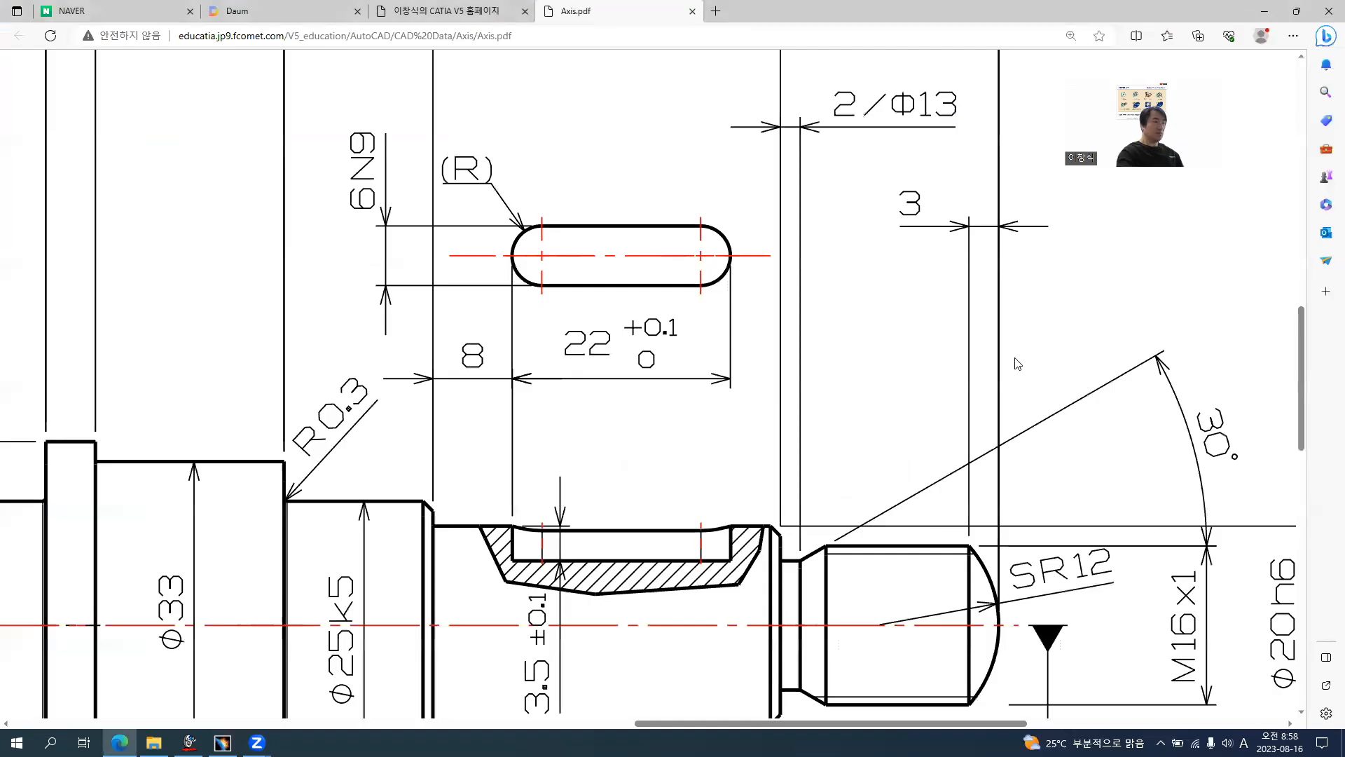
key("alt+Tab")
left_click(1145, 616)
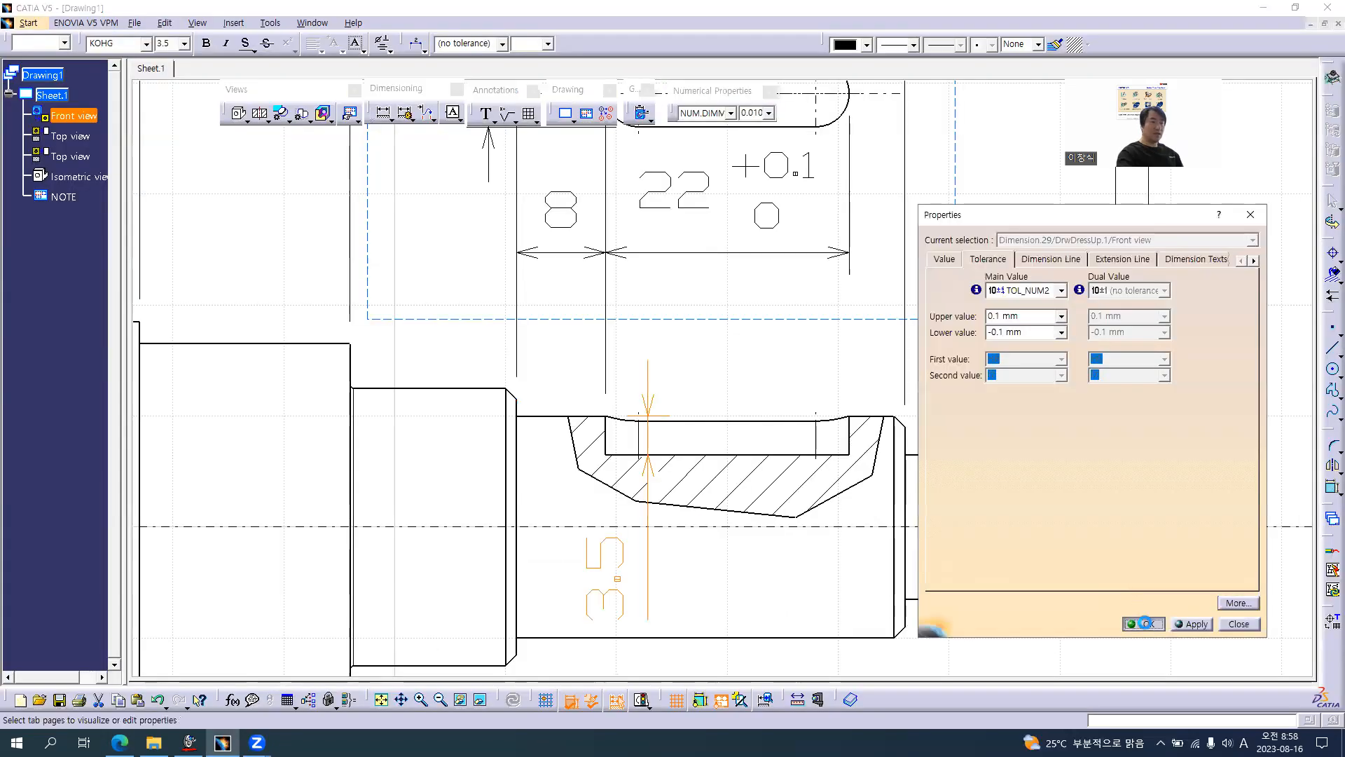
- Dimension the left keyway's depth from the shaft surface to the keyway floor, placing the value below the keyway as in the Axis.pdf reference
mouse_move(683, 500)
middle_mouse_down()
mouse_move(829, 340)
mouse_move(834, 391)
middle_mouse_up()
key("alt+Tab")
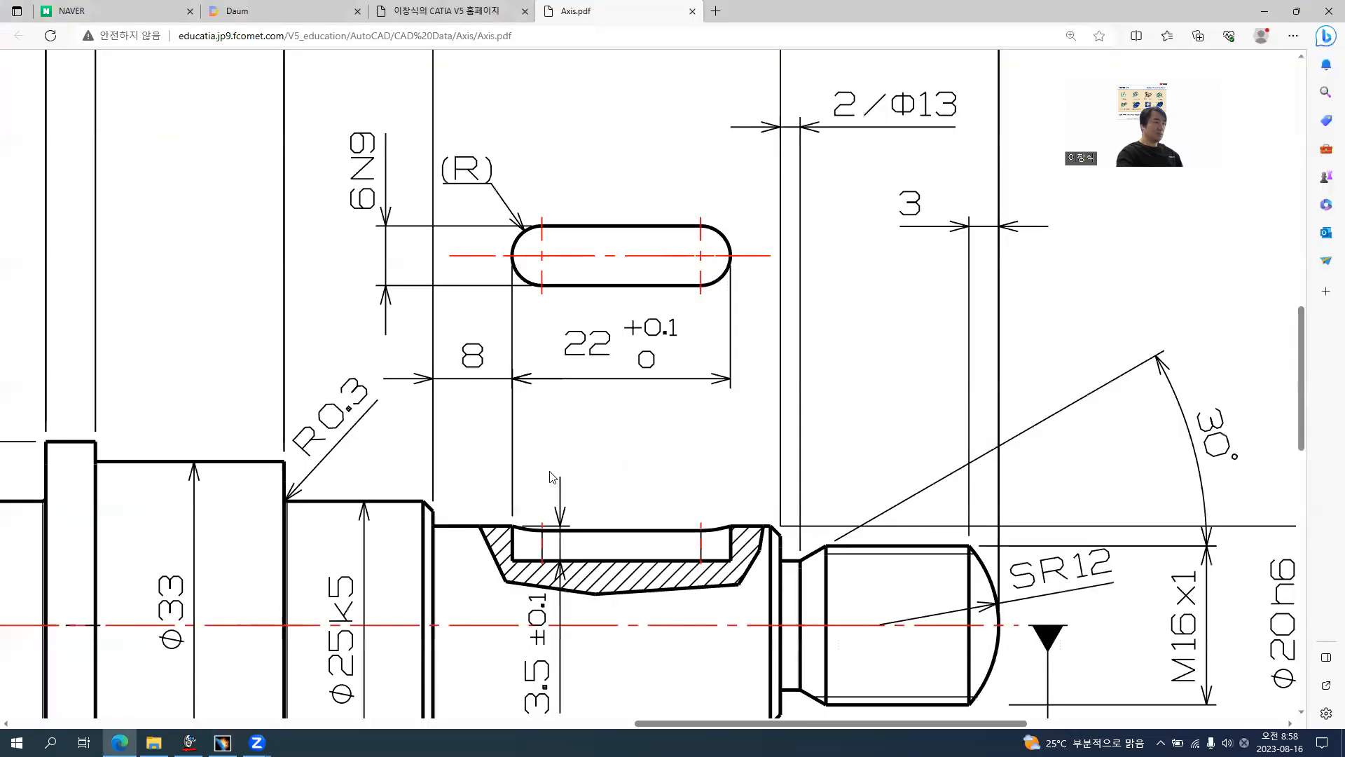
key("alt+Tab")
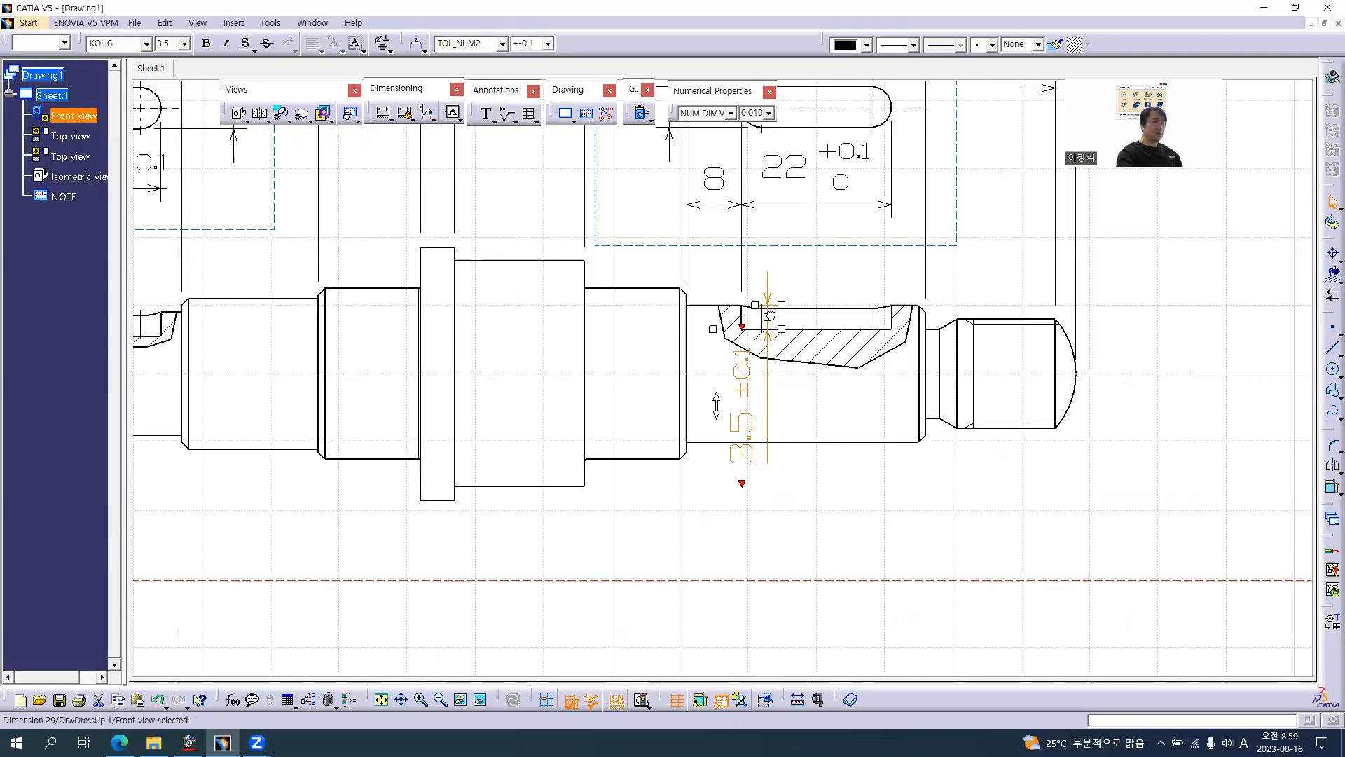
middle_click_drag(645, 491, 643, 616)
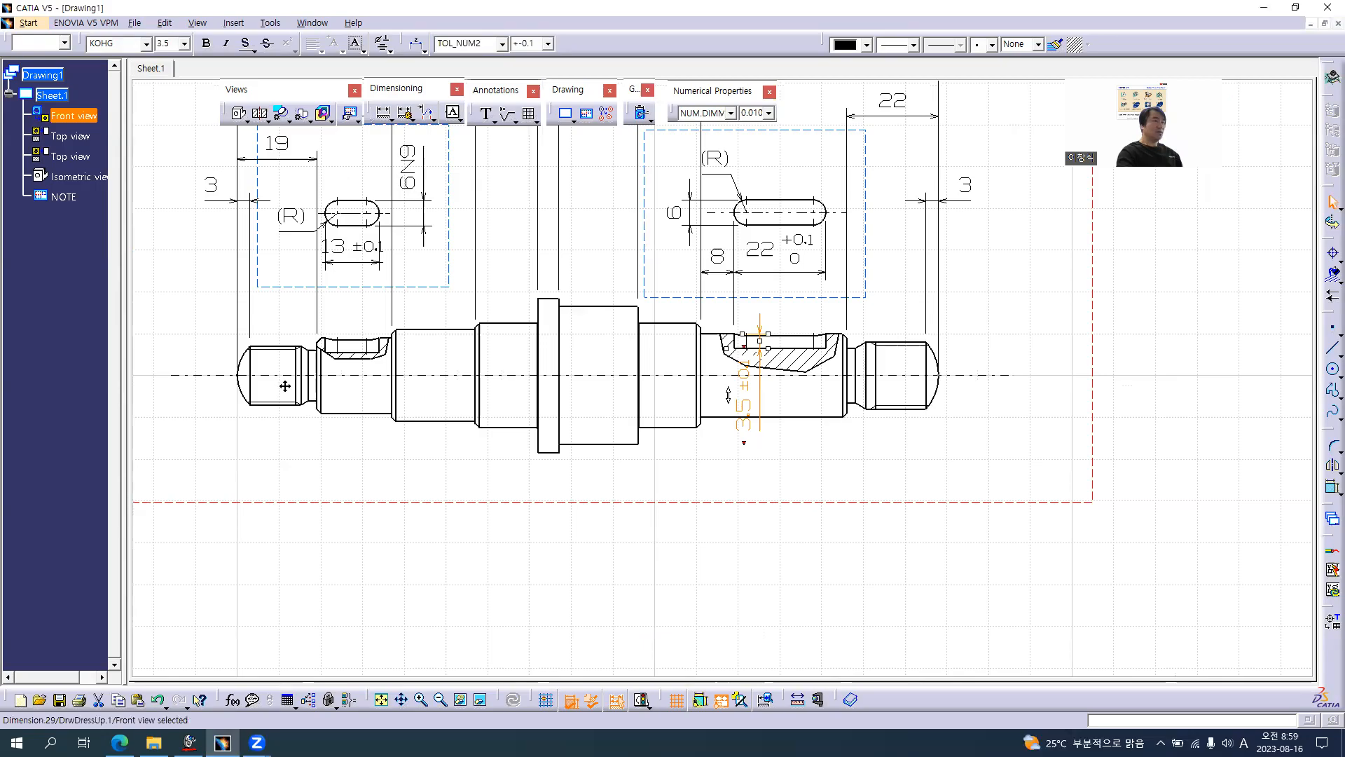
middle_click_drag(285, 386, 624, 454)
middle_click_drag(672, 397, 635, 241)
mouse_move(587, 321)
middle_mouse_down()
mouse_move(427, 219)
mouse_move(387, 144)
middle_mouse_up()
left_click(383, 112)
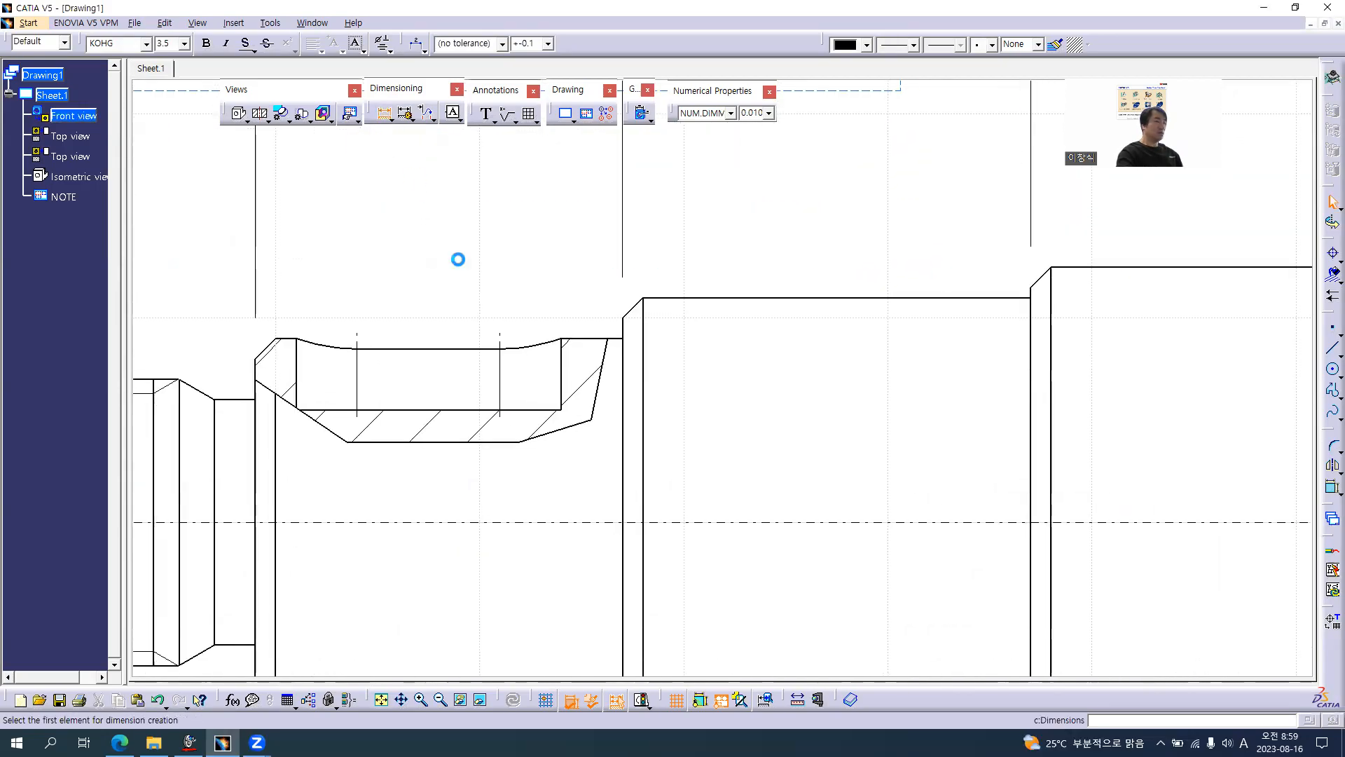
left_click(537, 410)
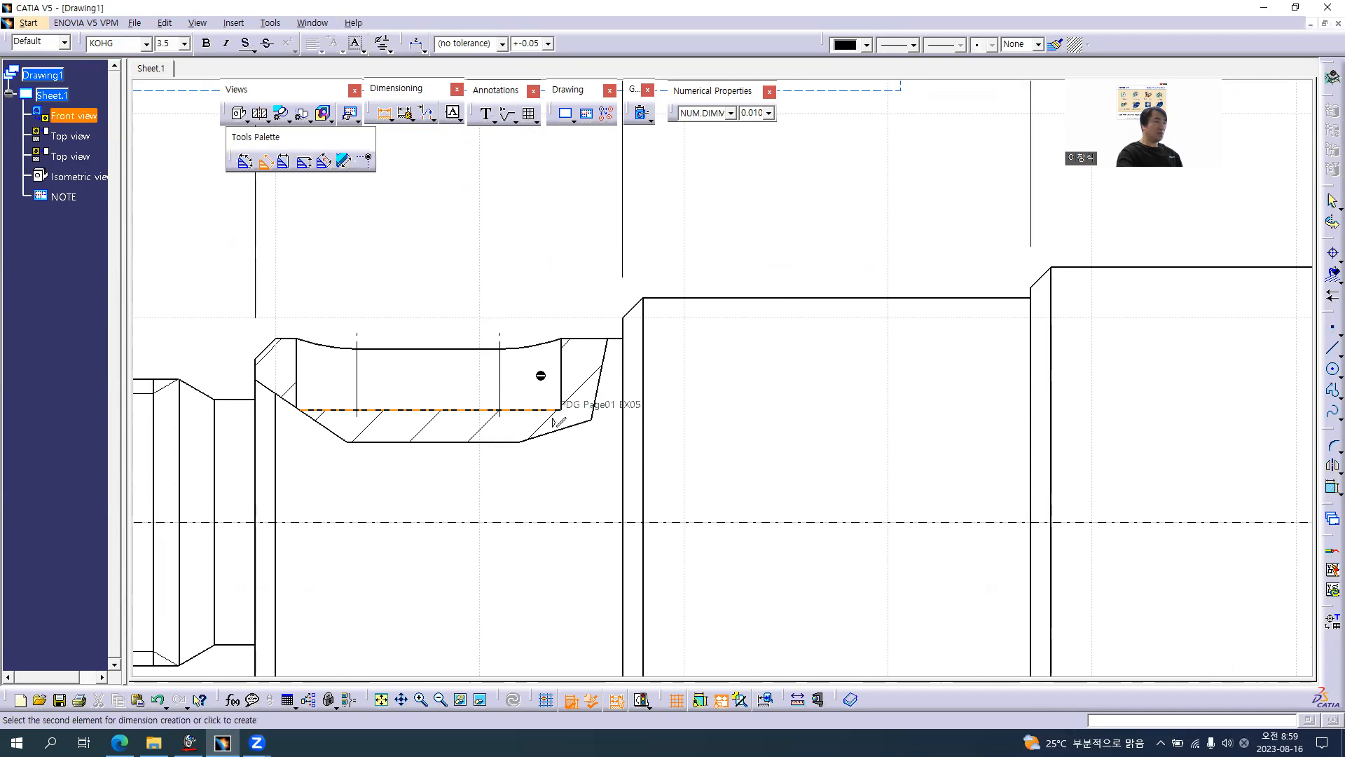
left_click(591, 344)
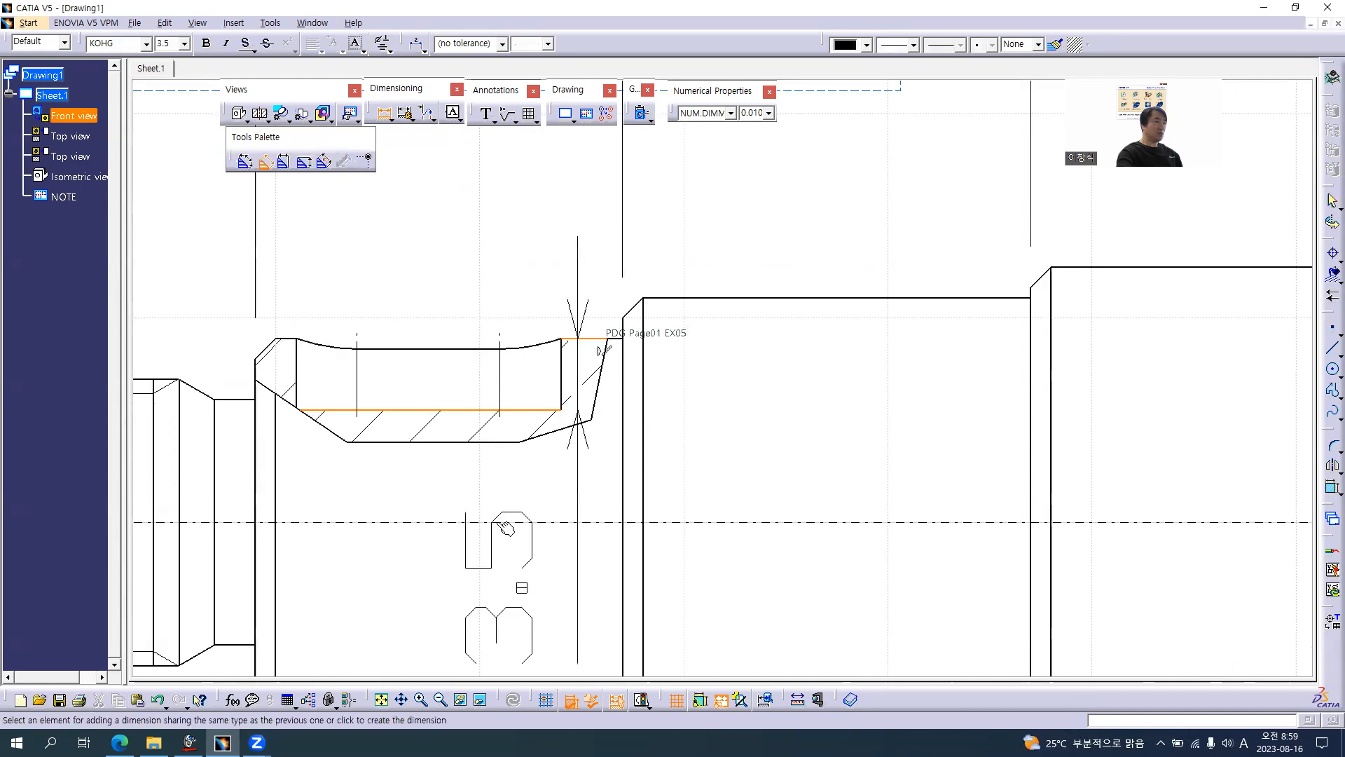
key("alt+Tab")
scroll(486, 533, "down", 4, "ctrl")
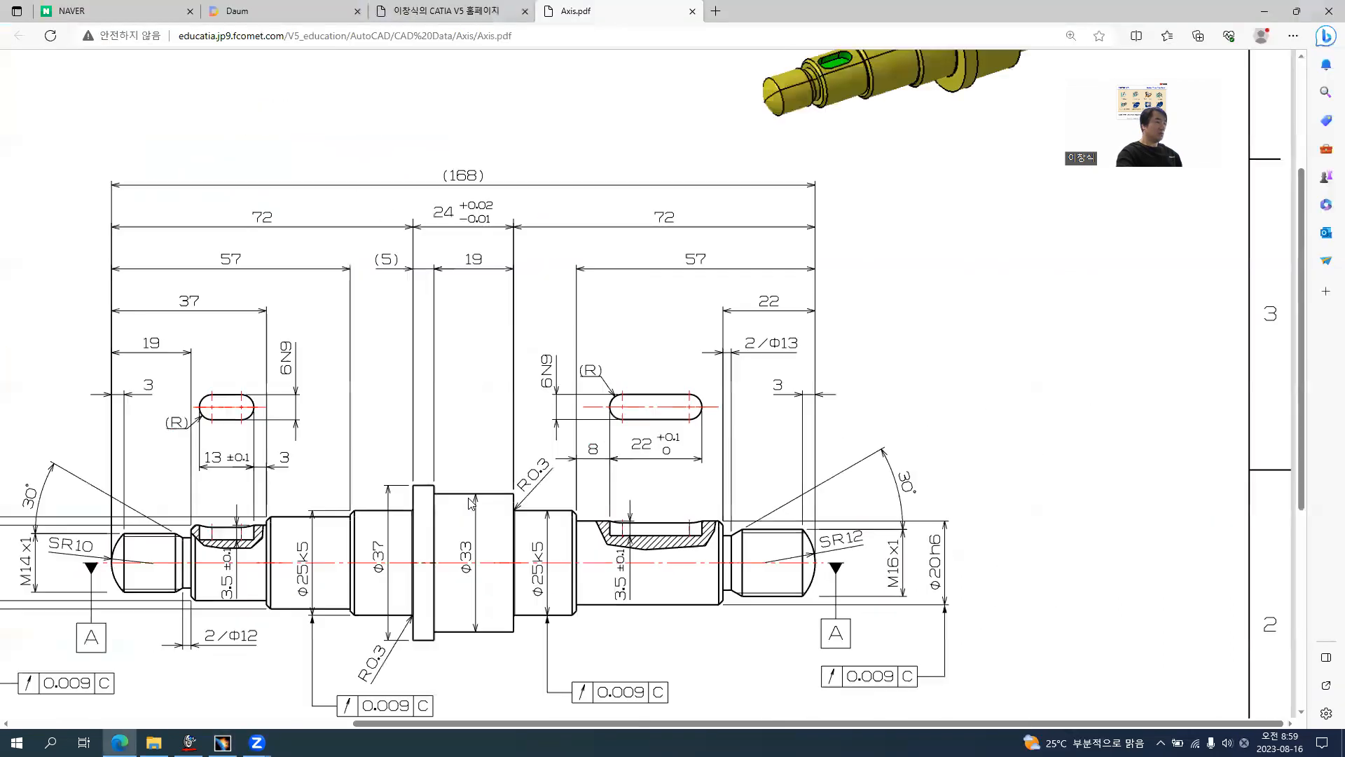
scroll(184, 578, "up", 4, "ctrl")
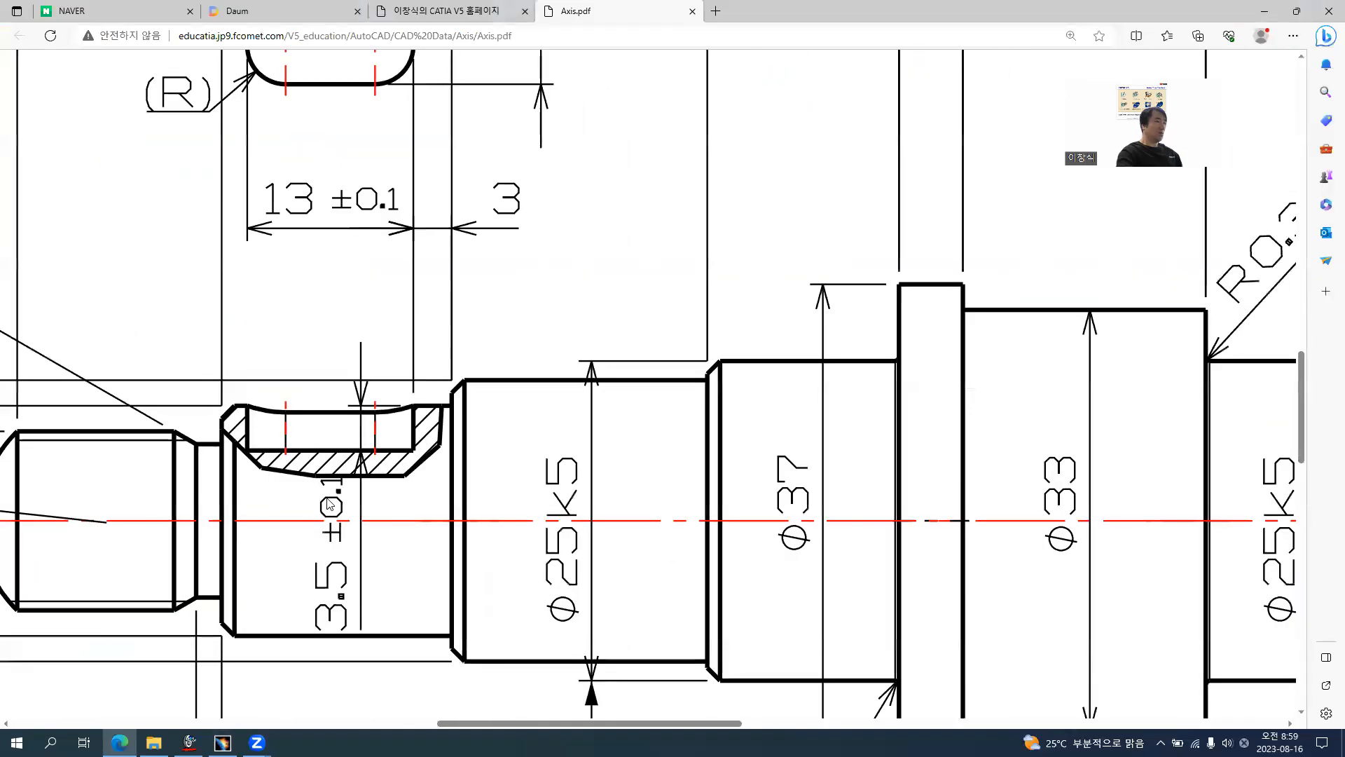
key("alt+Tab")
mouse_move(487, 519)
middle_mouse_down()
mouse_move(519, 397)
mouse_move(555, 431)
middle_mouse_up()
left_click(585, 429)
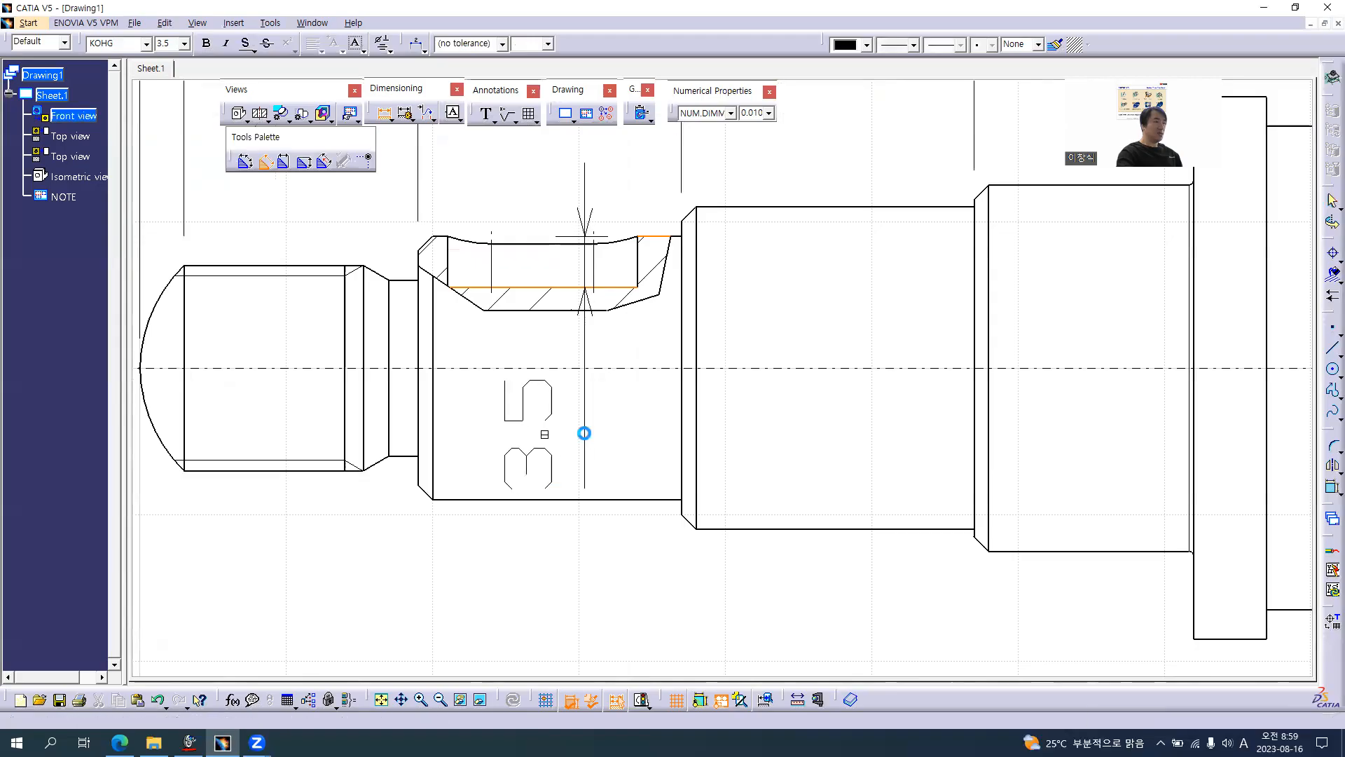
- Dimension the distance from the left keyway's right end to the shaft step, aligned with the keyway's length dimension, and move its value clear of it
left_click(639, 258)
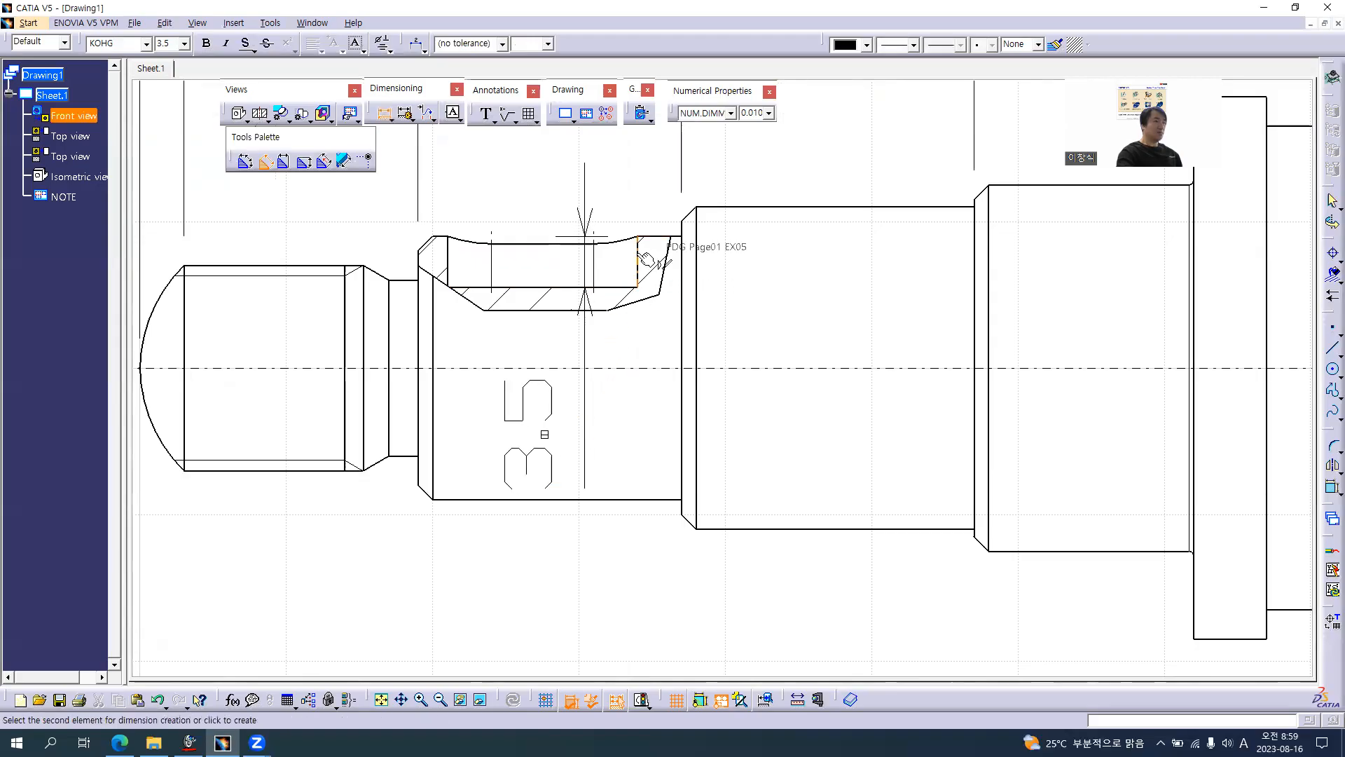
left_click(682, 232)
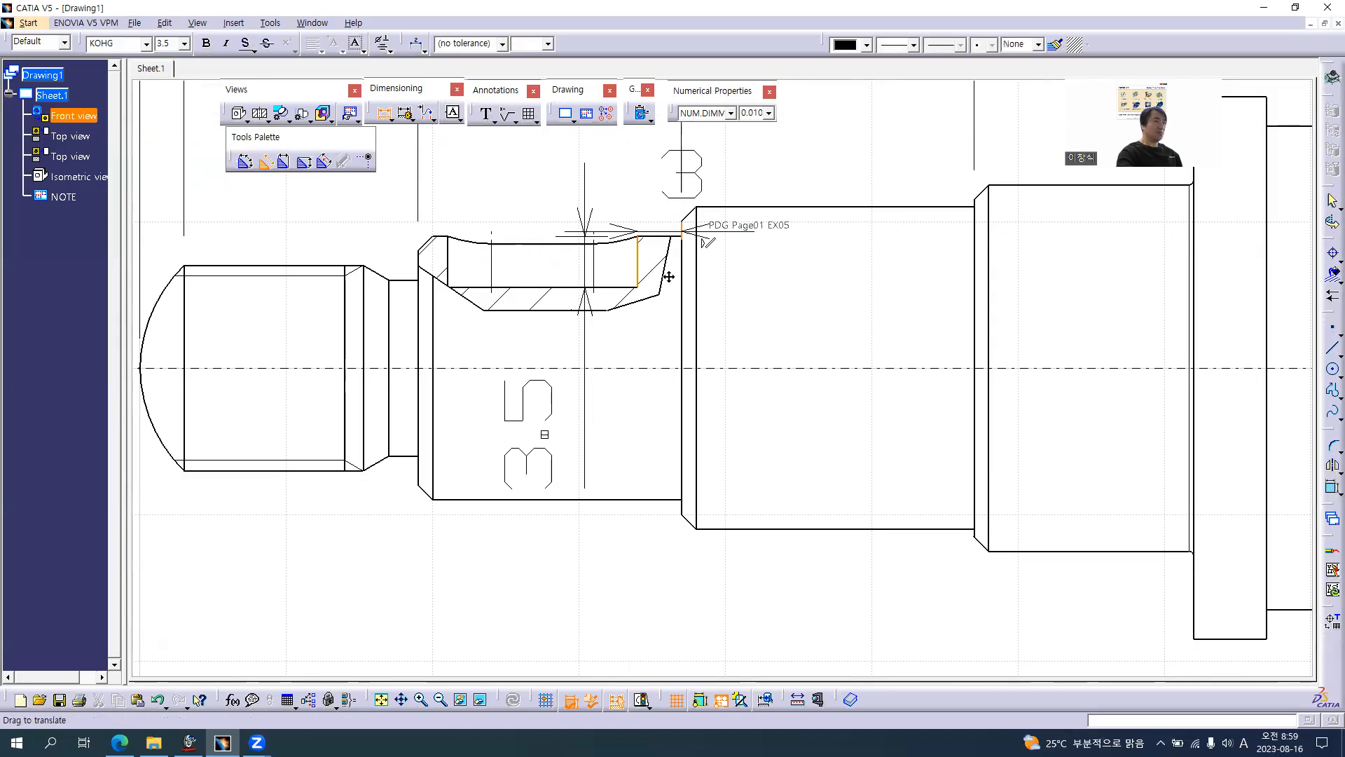
middle_click_drag(666, 276, 702, 588)
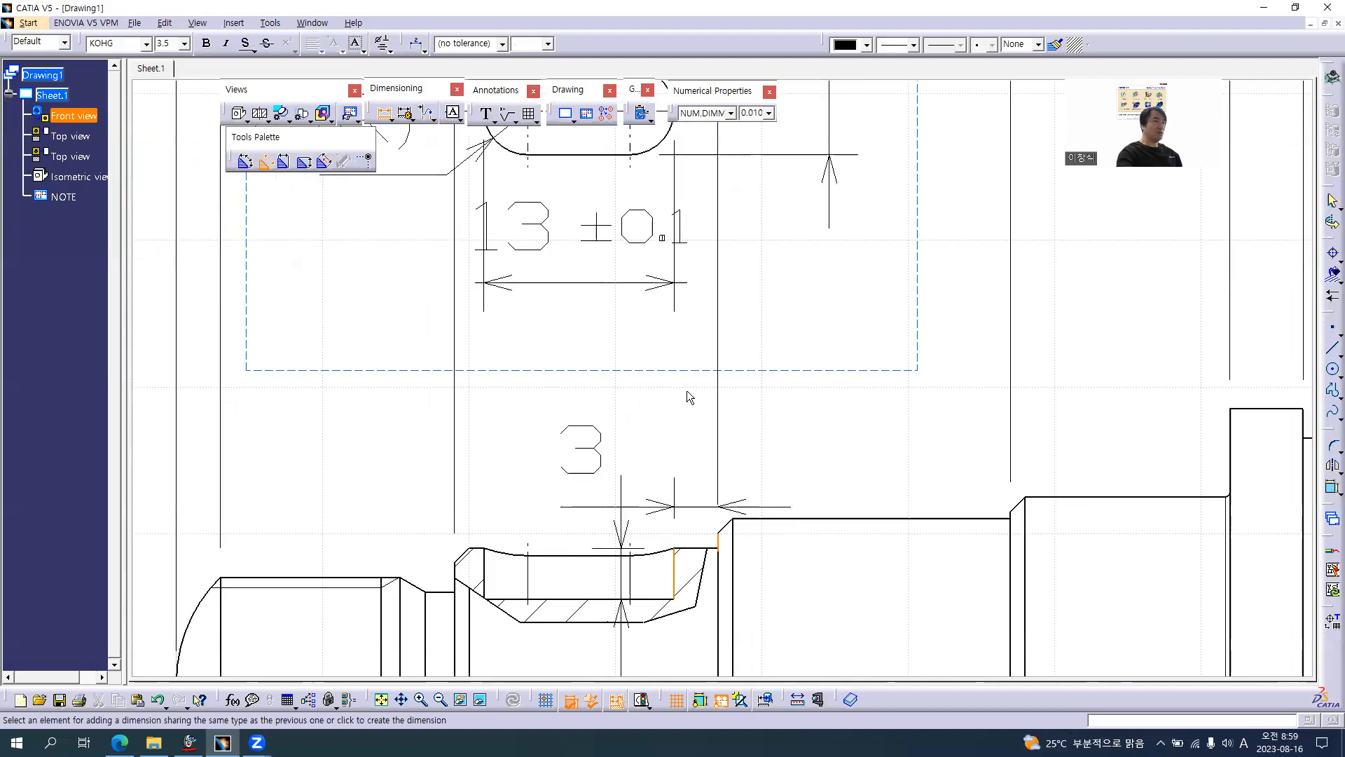
left_click(686, 288)
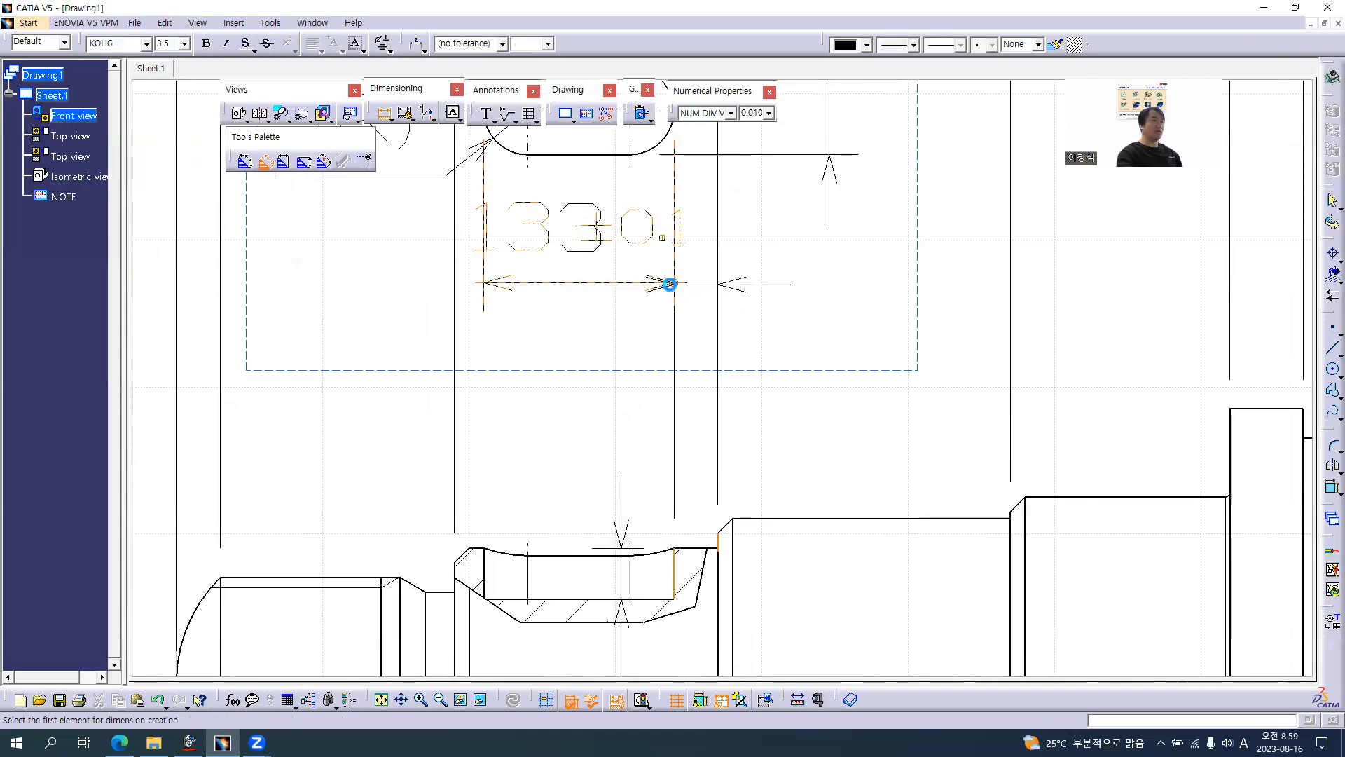
left_click(384, 113)
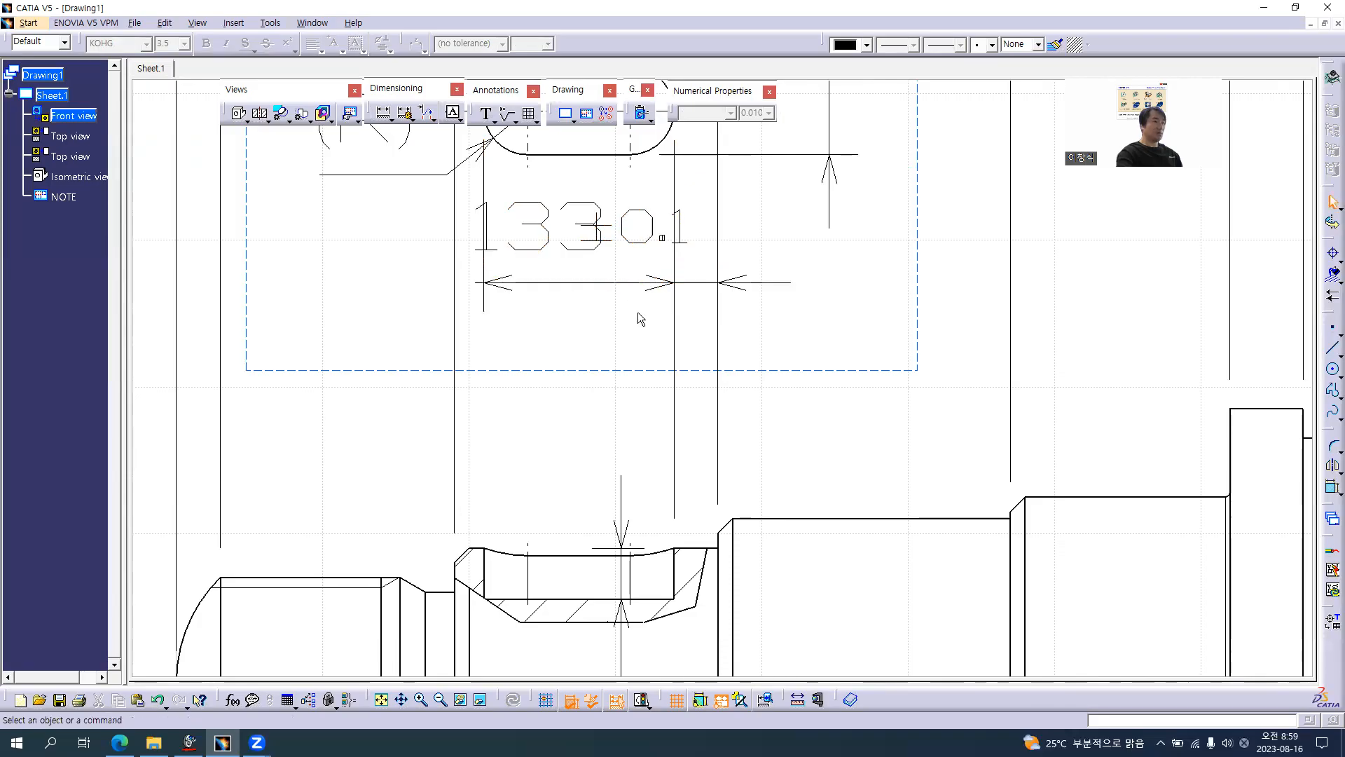
left_click(602, 220)
left_click_drag(611, 174, 697, 200)
- Apply a TOL_NUM2 tolerance of +0.1 mm and -0.1 mm to the left keyway's depth dimension
middle_click_drag(683, 428, 729, 124)
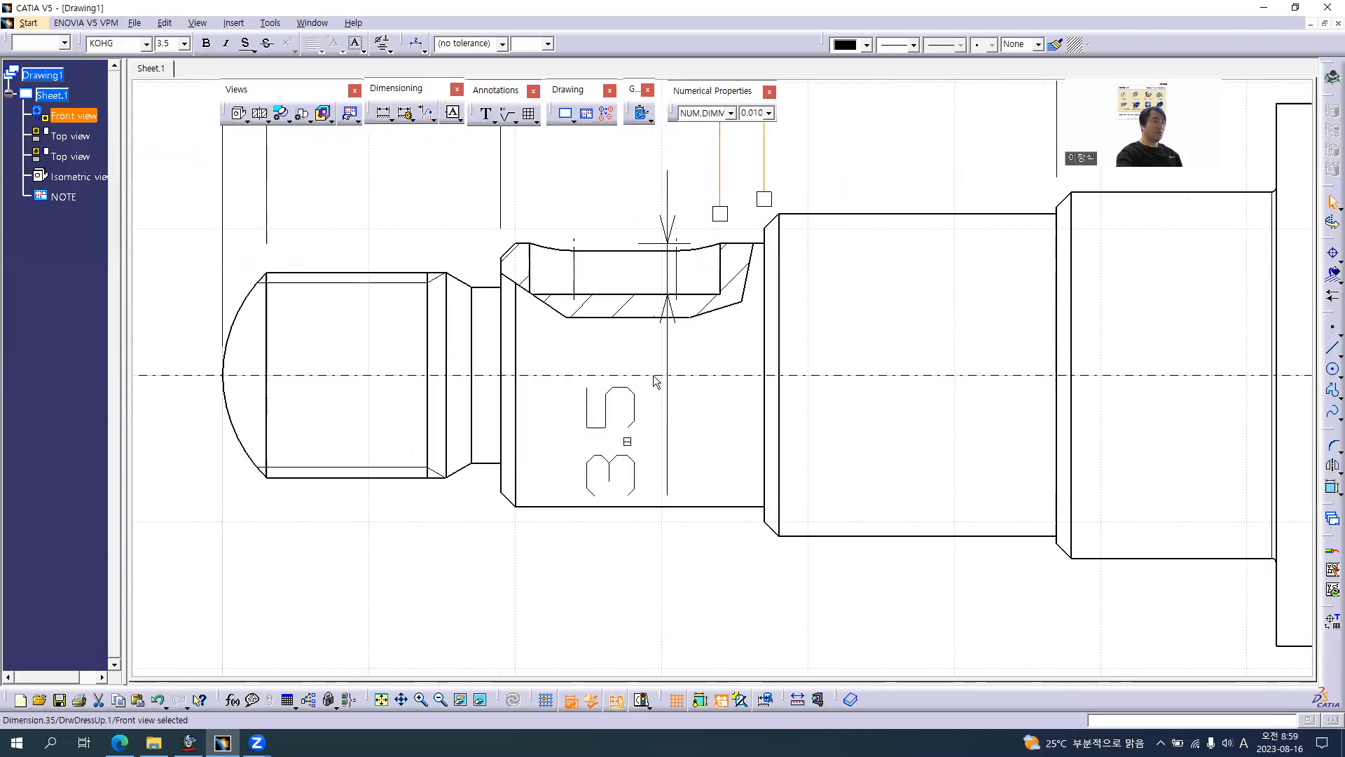
left_click(629, 425)
double_click(628, 425)
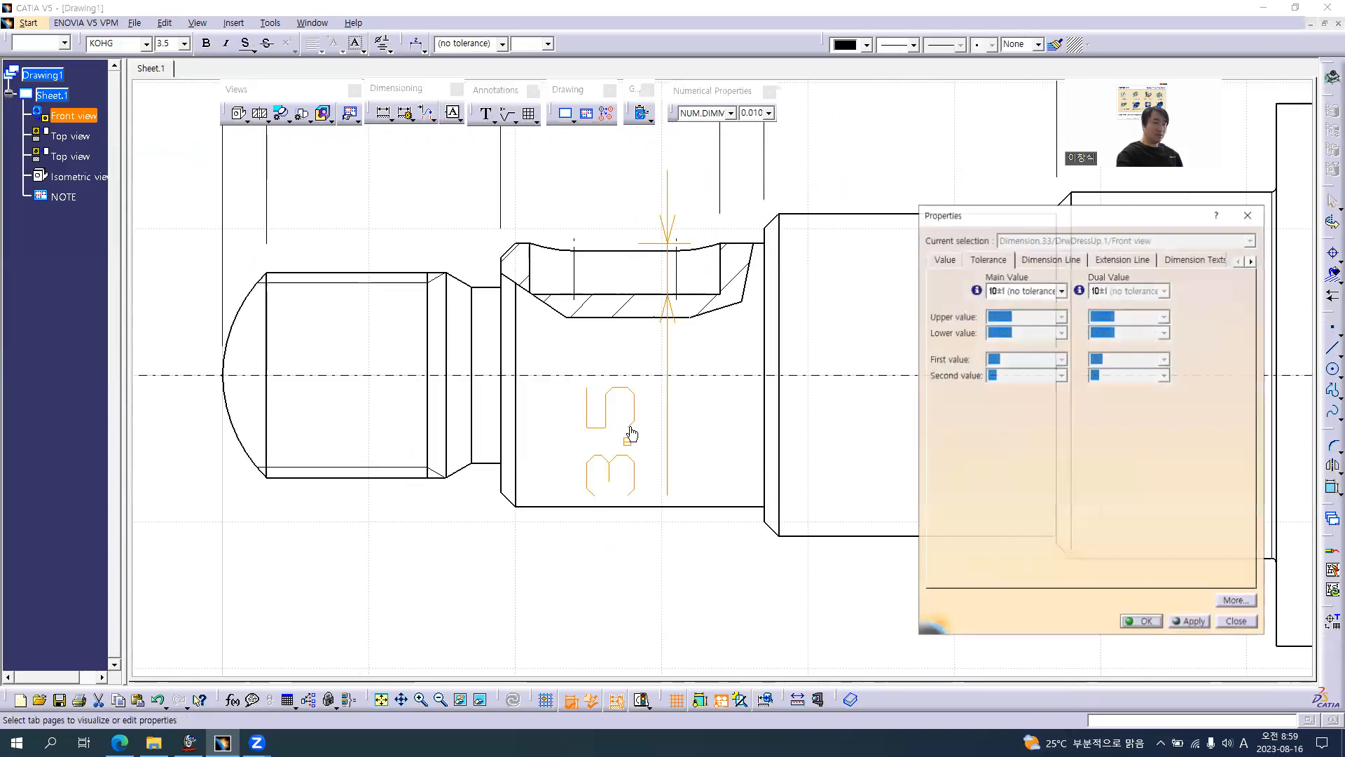
left_click(1011, 289)
left_click(1012, 317)
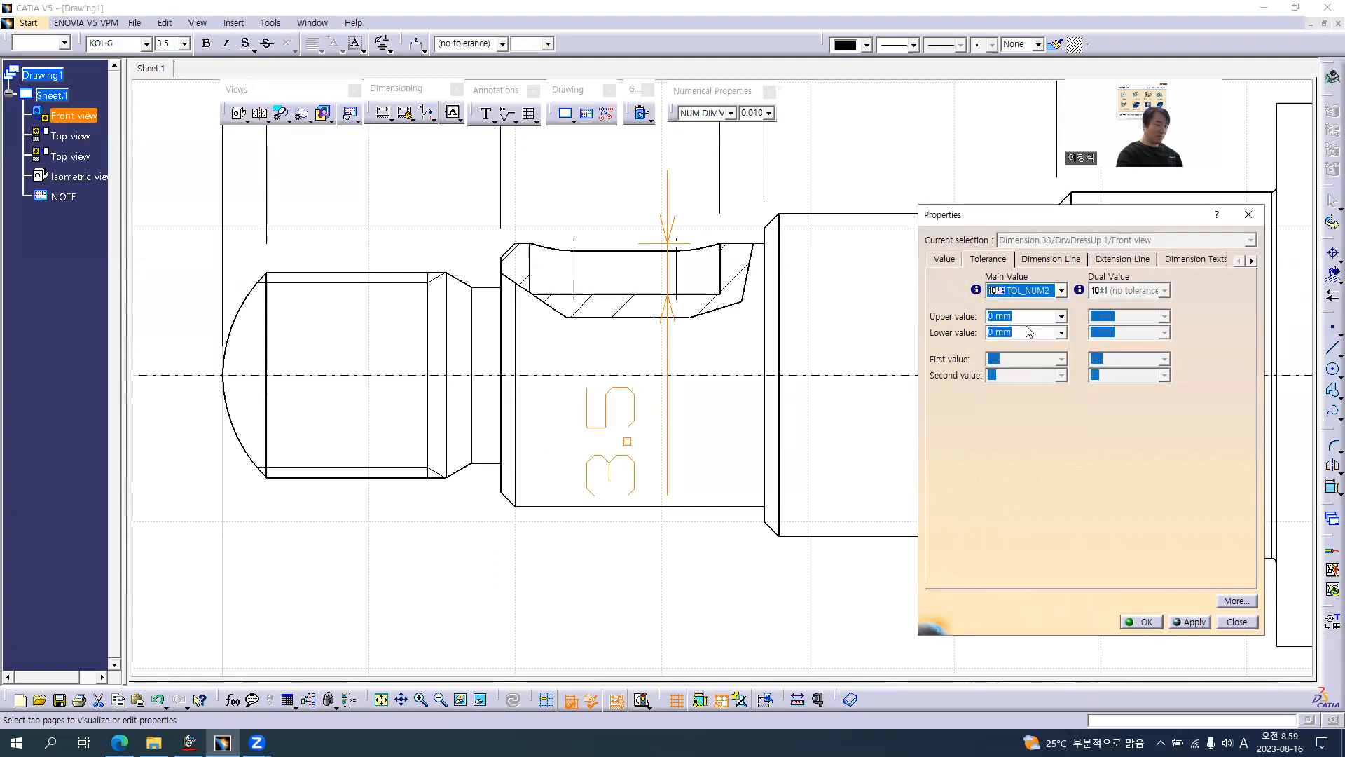
key("Tab")
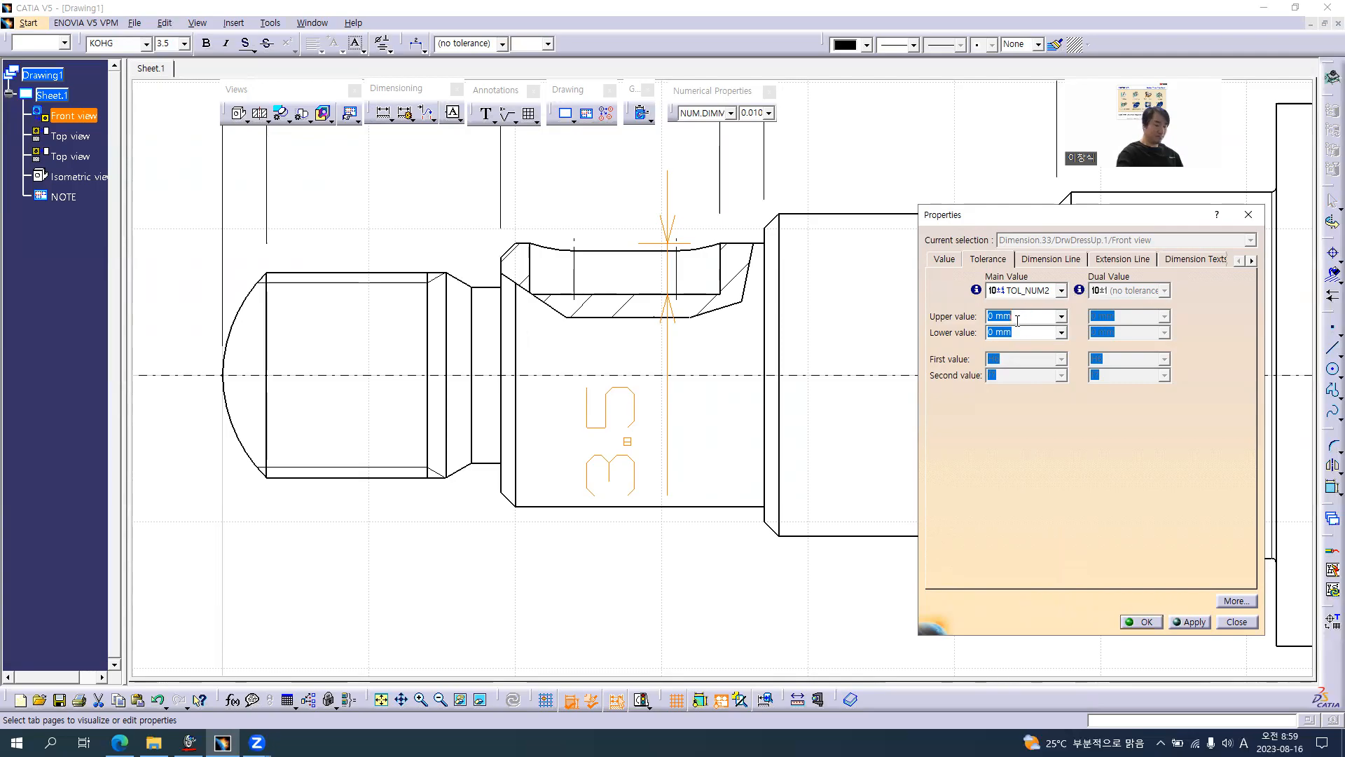
key("Tab")
type("-0.1")
key("Tab")
left_click(1143, 622)
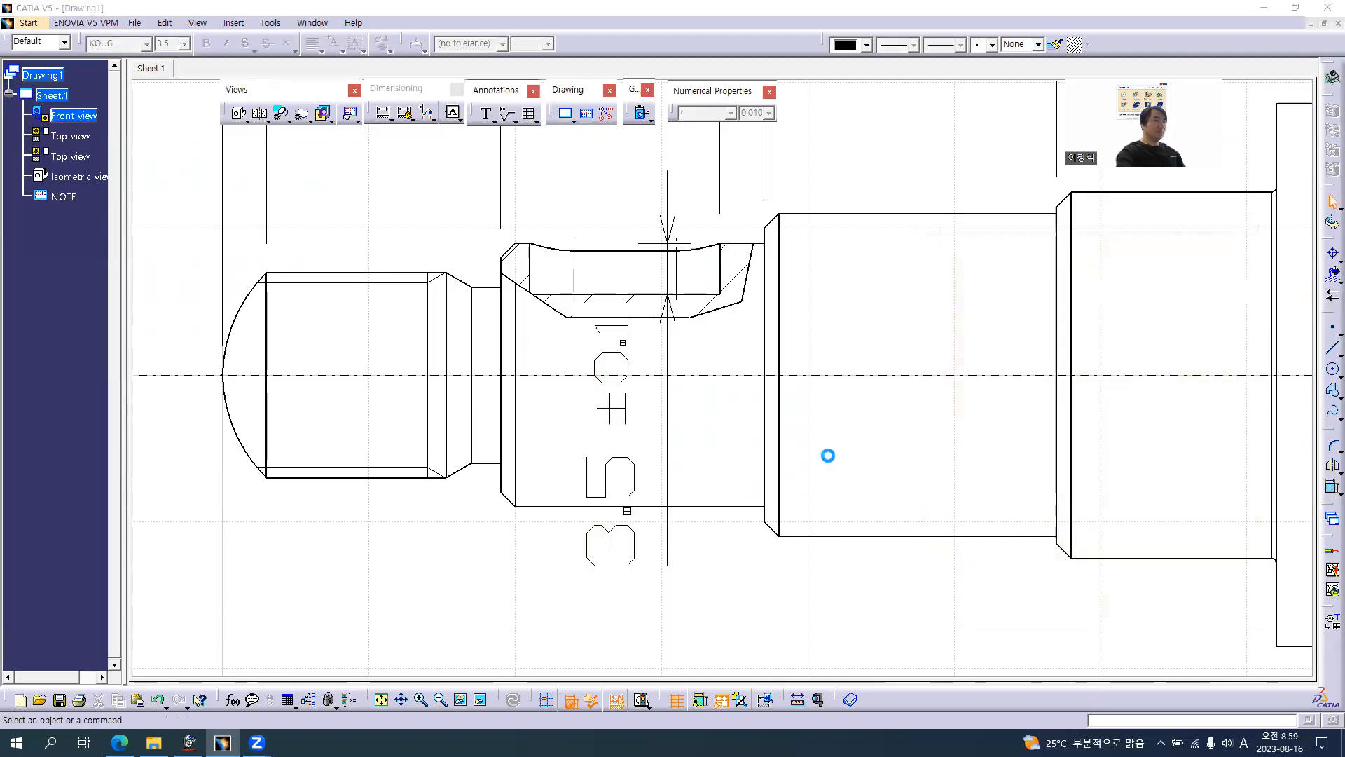
- Dimension the radius of the rounded left shaft end, placing the value outside the arc above the axis as in the Axis.pdf reference
key("alt+Tab")
scroll(829, 463, "down", 1, "ctrl")
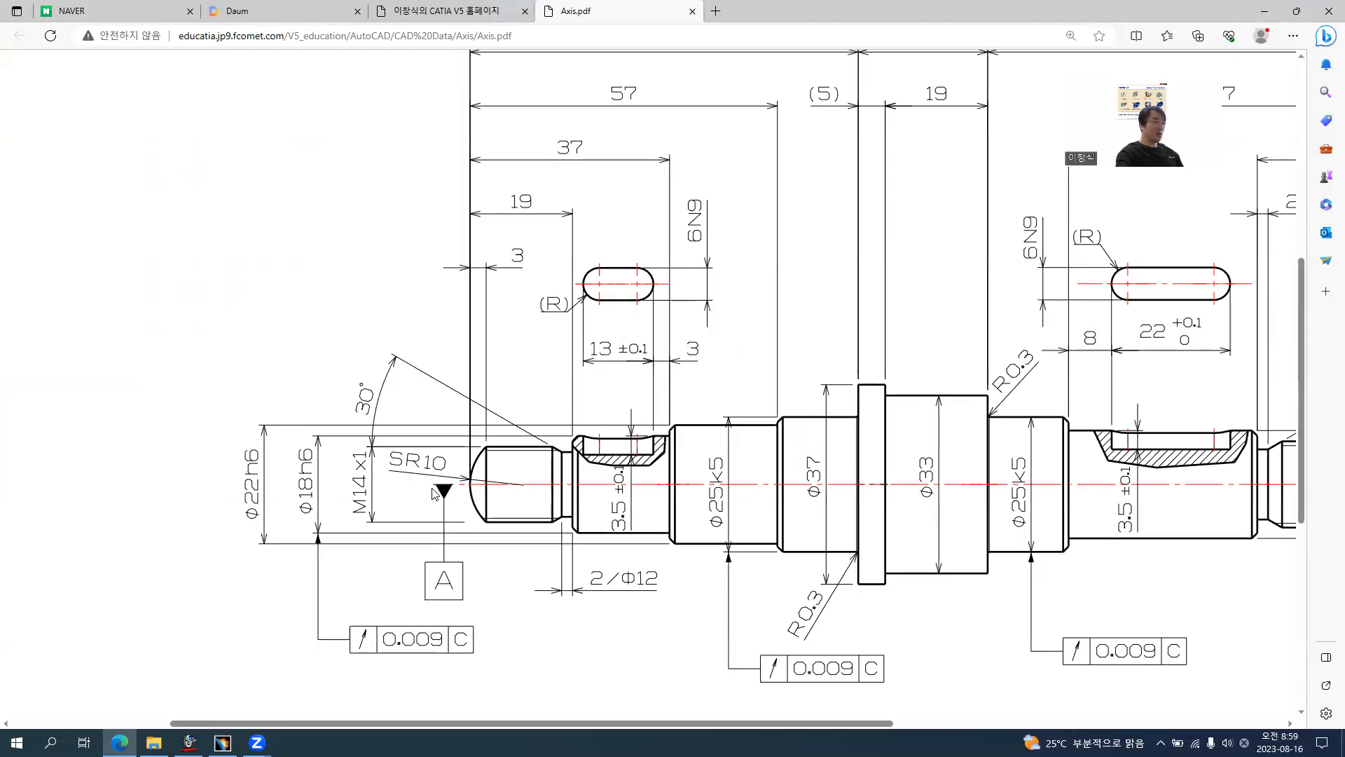
scroll(324, 526, "up", 1, "ctrl")
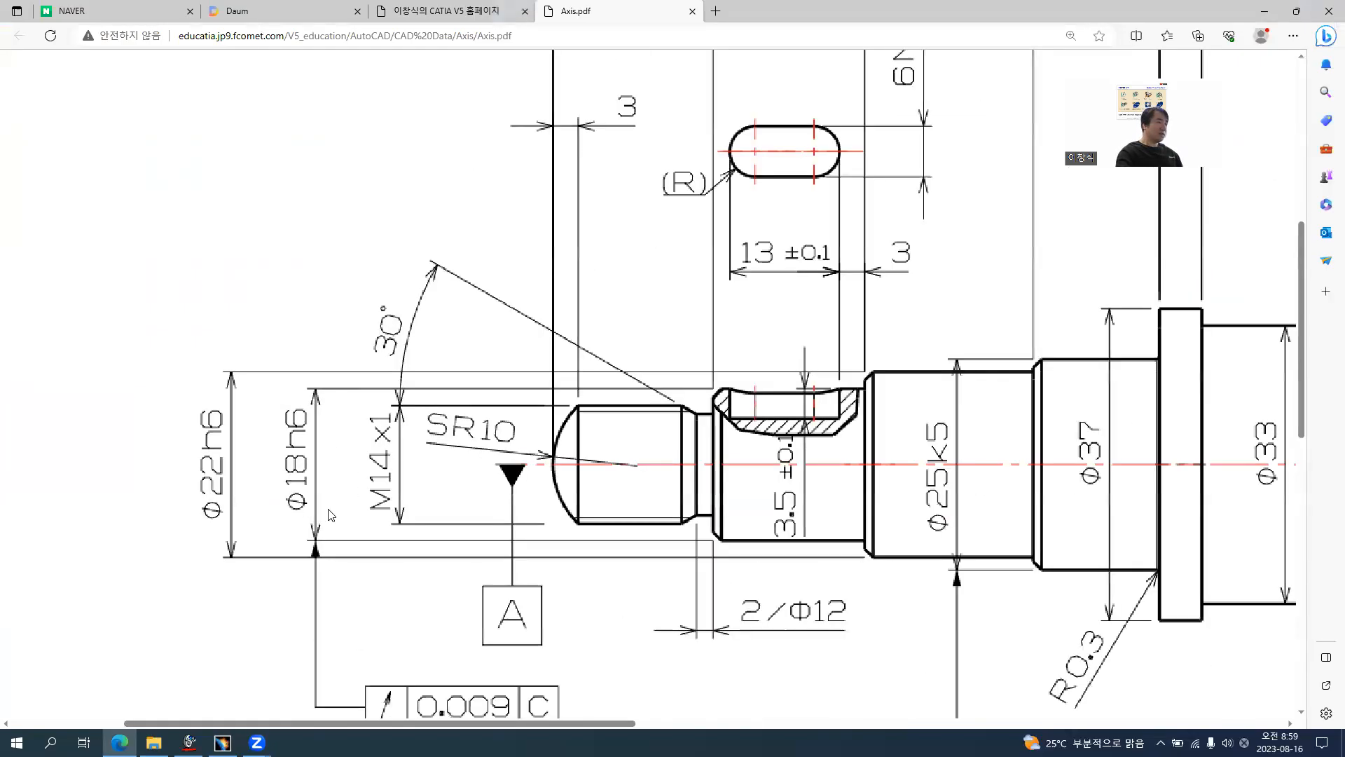
scroll(365, 425, "down", 1)
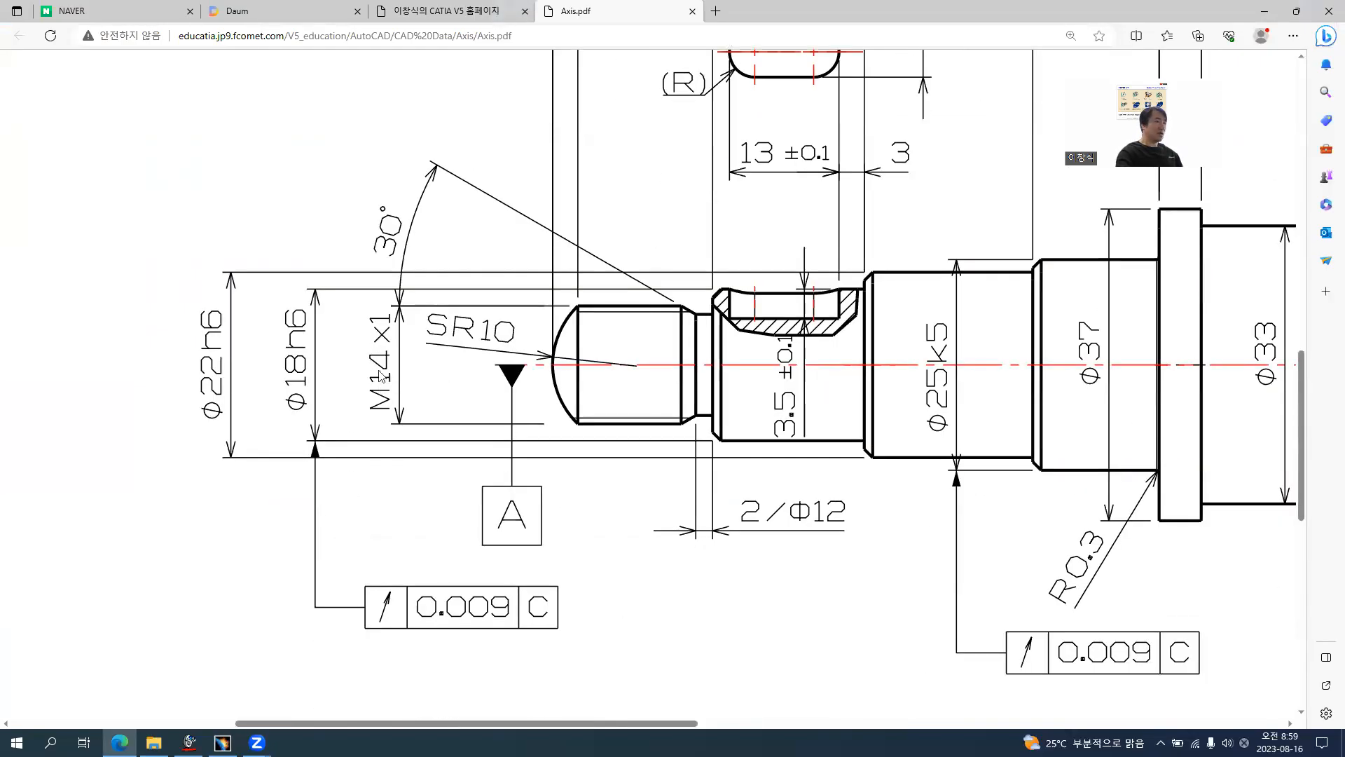
key("alt+Tab")
middle_click_drag(451, 395, 889, 449)
left_click(384, 113)
left_click(669, 382)
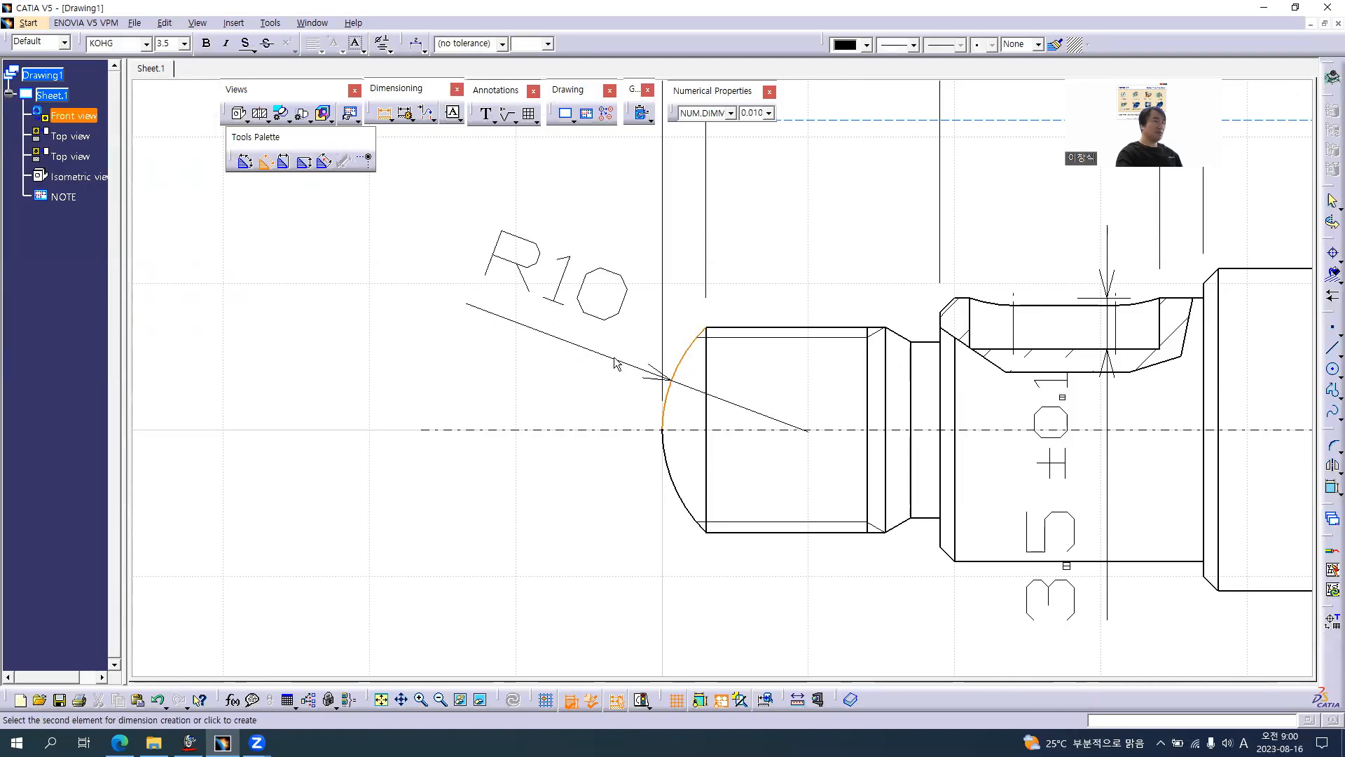
key("alt+Tab")
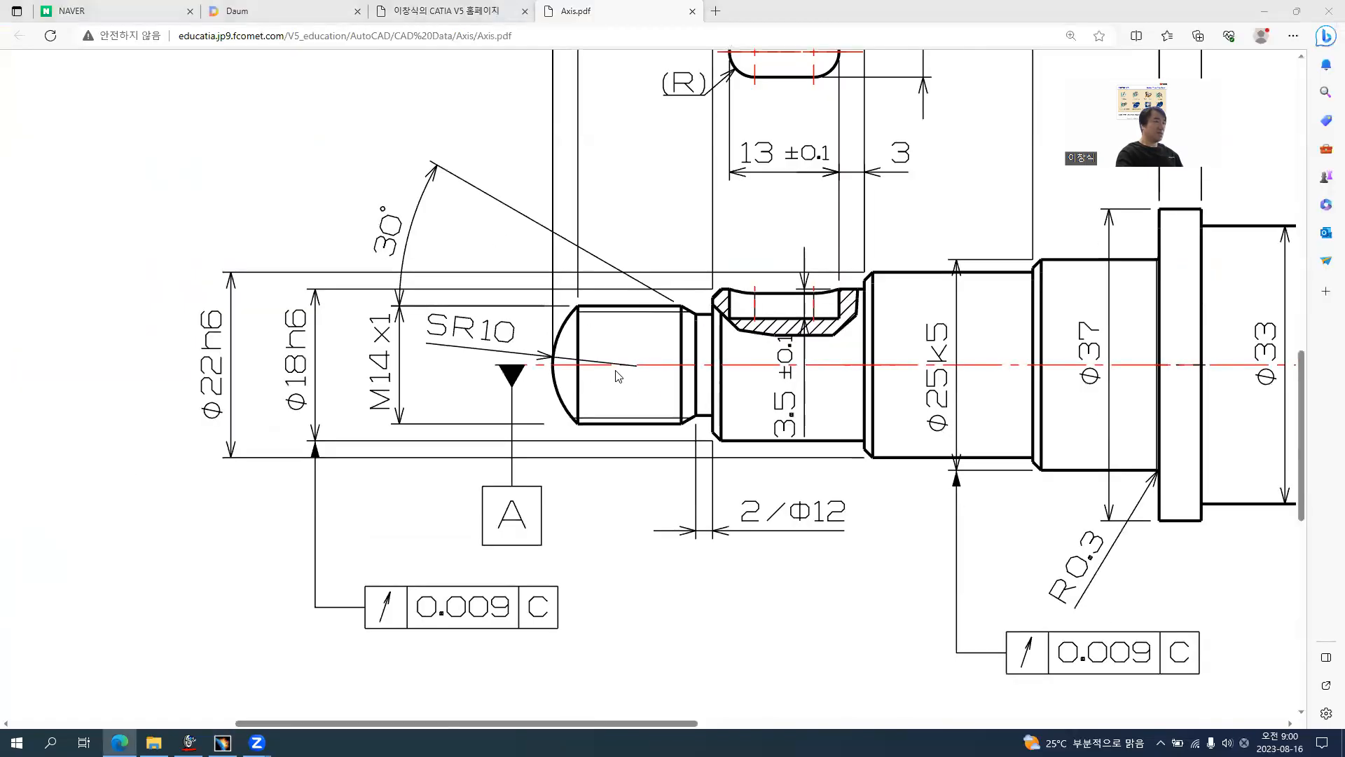
key("alt+Tab")
left_click(615, 403)
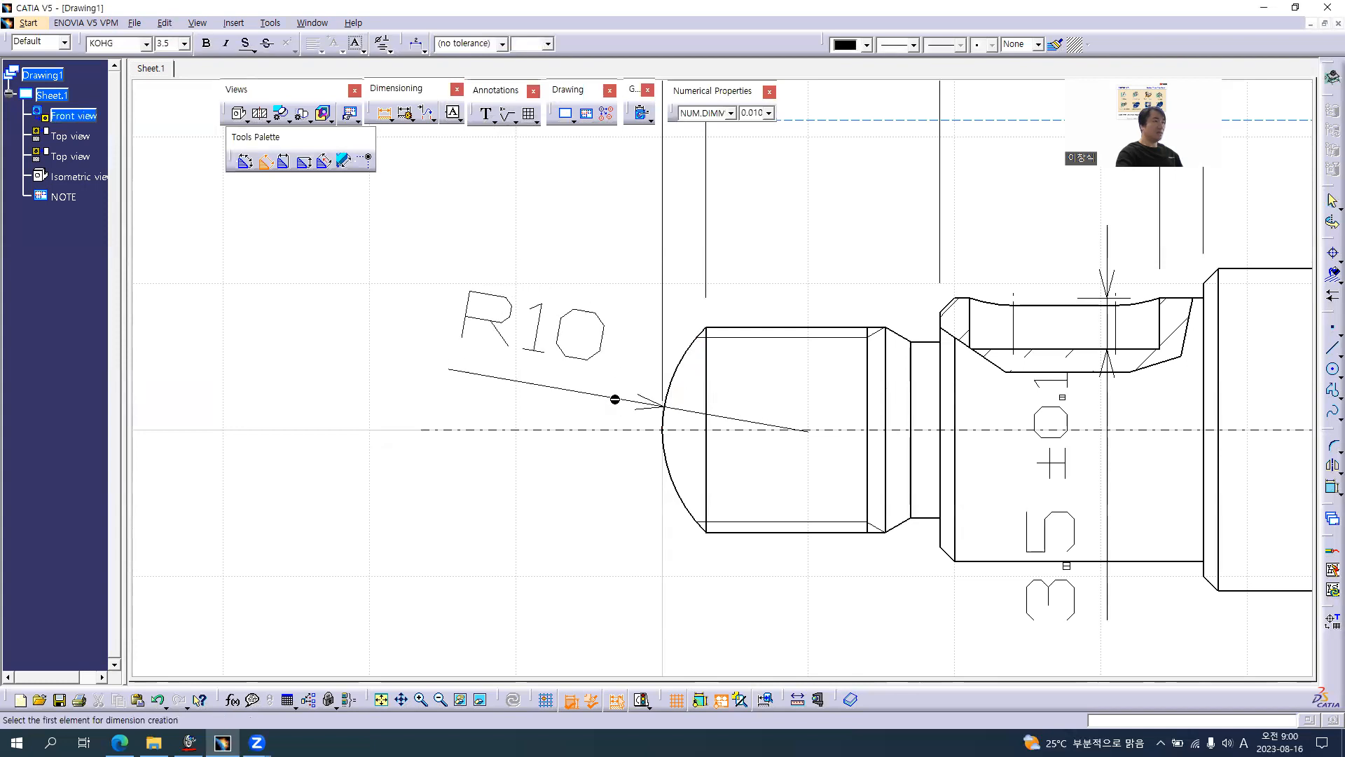
- Dimension the diameter of the left threaded section, placing it to the left of the shaft-end radius dimension as in Axis.pdf
left_click(783, 329)
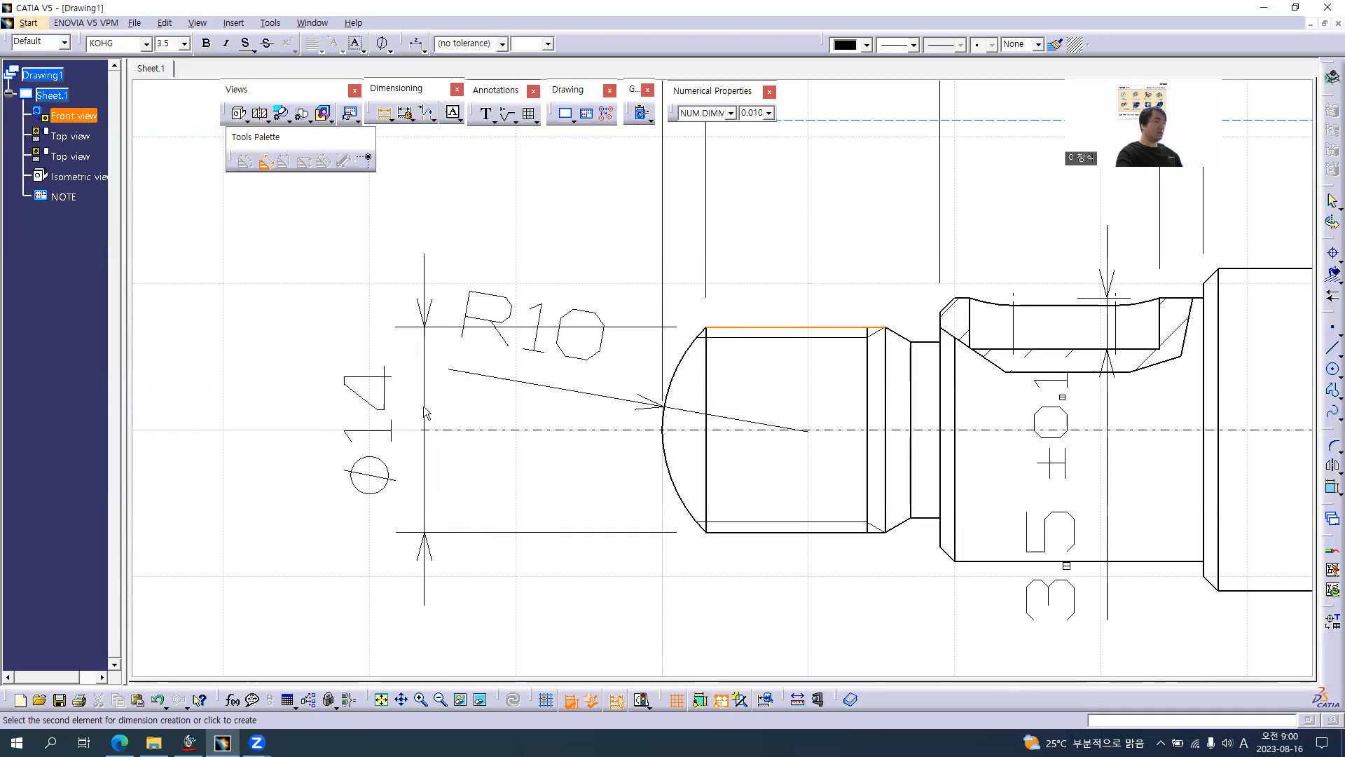
key("alt+Tab")
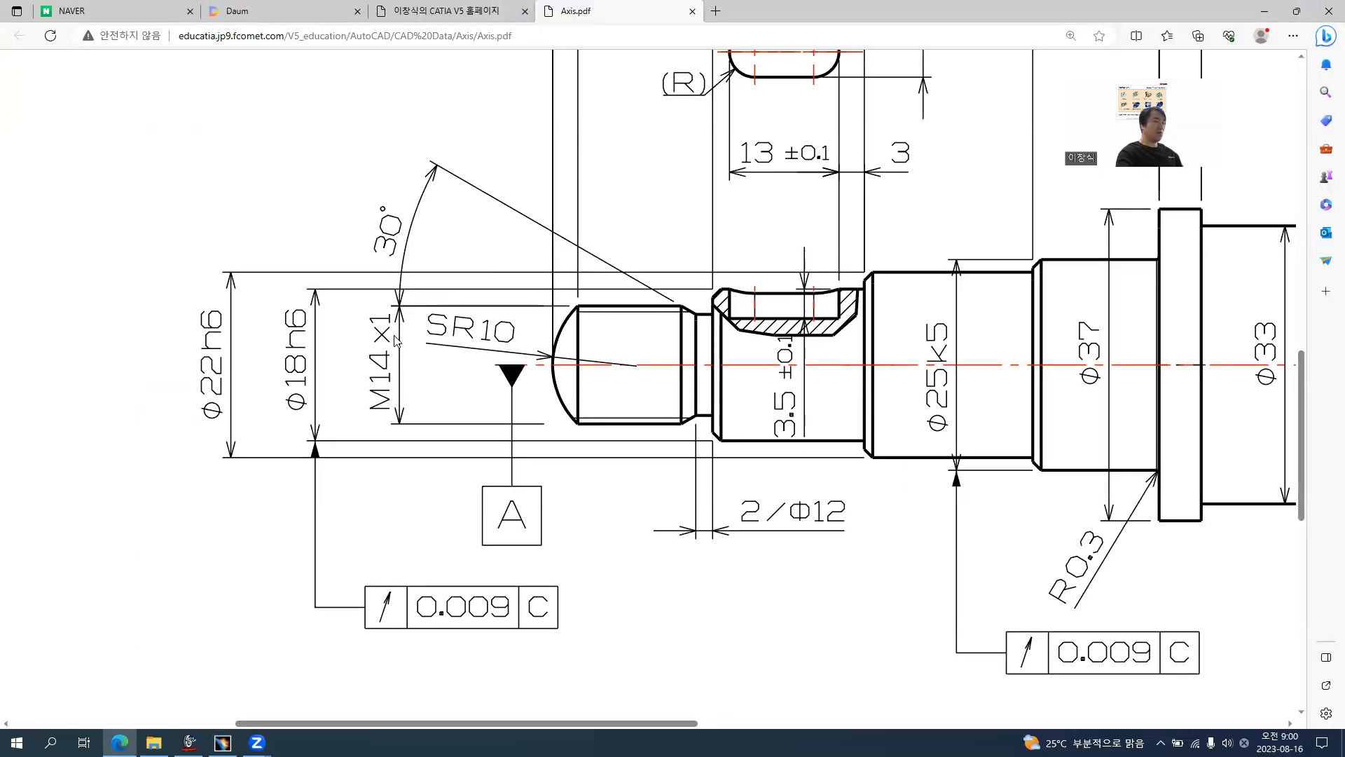
key("alt+Tab")
key("alt+Tab")
key("alt+Tab")
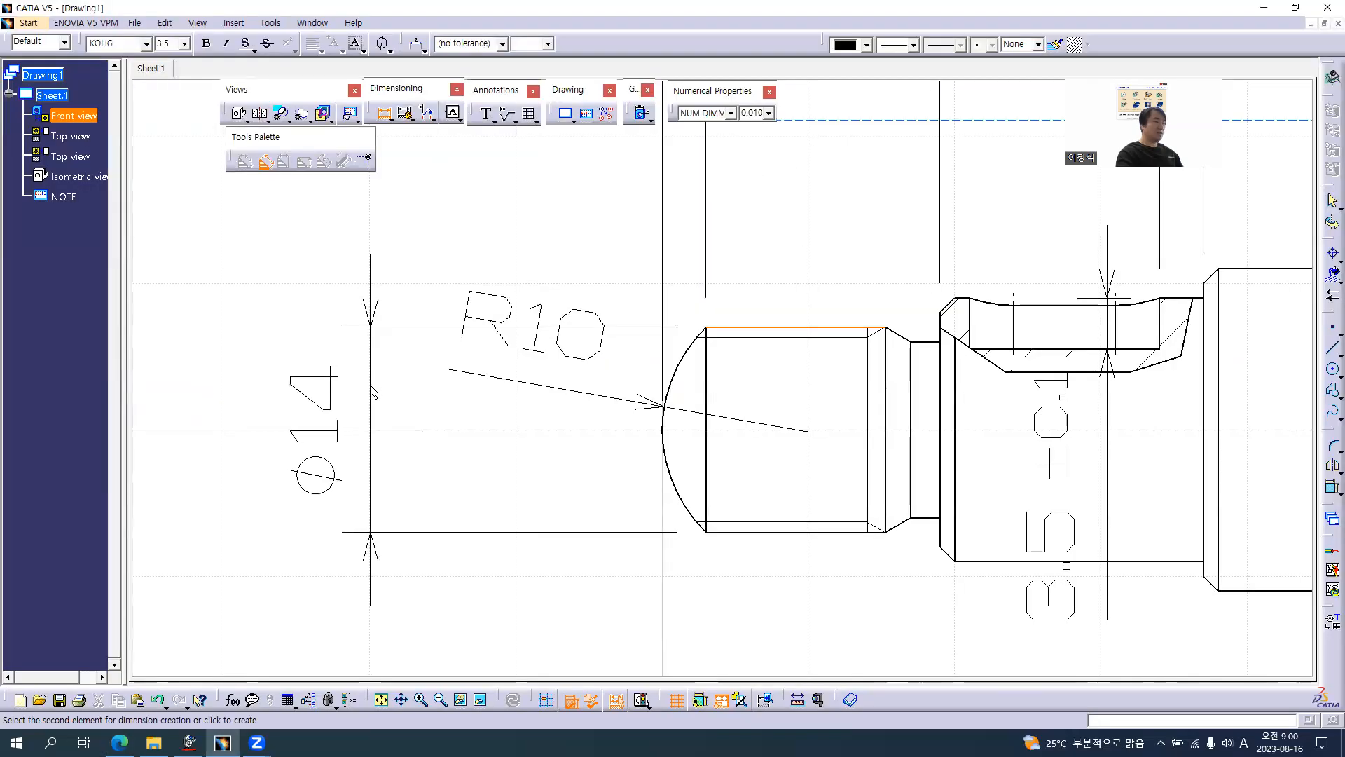
left_click(361, 397)
middle_click_drag(644, 415, 748, 401)
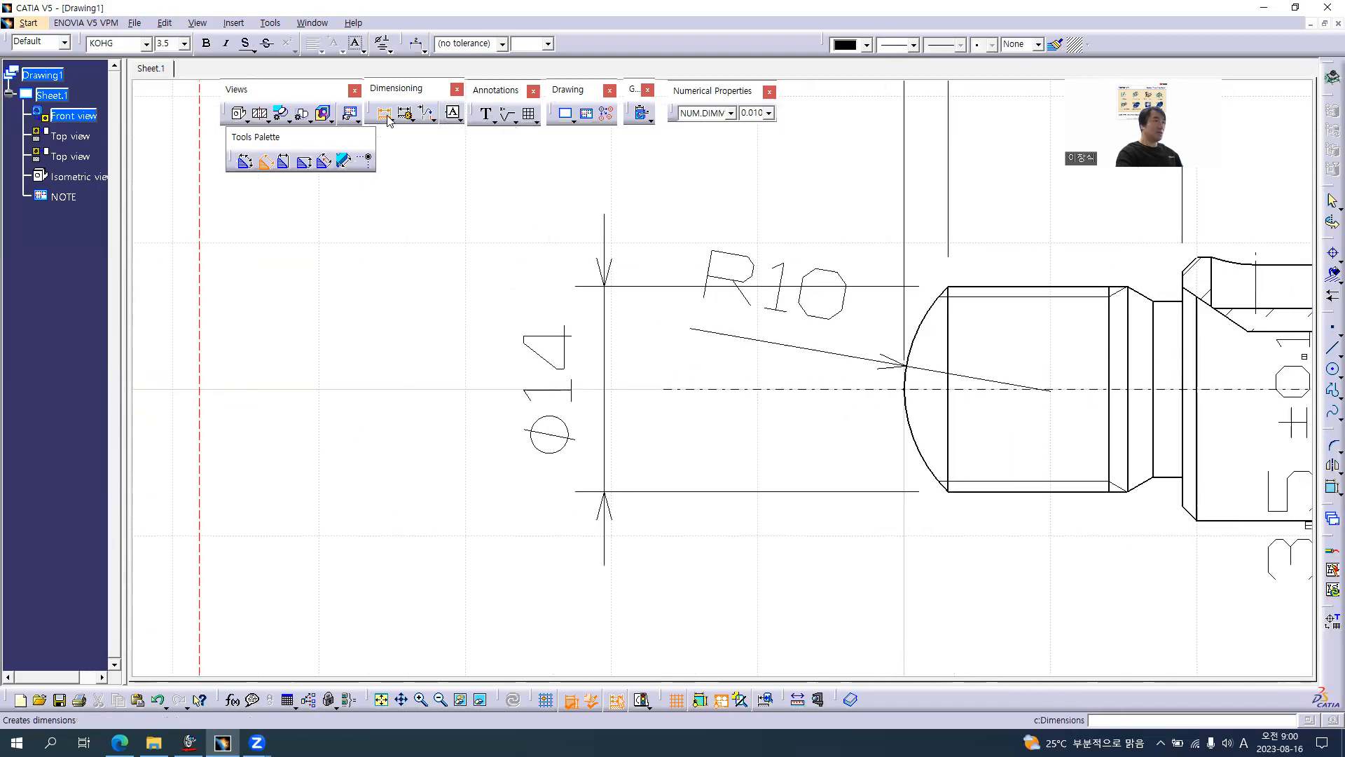
key("Escape")
- Remove the diameter symbol from the left thread's dimension and insert the text M before its value
left_click(550, 375)
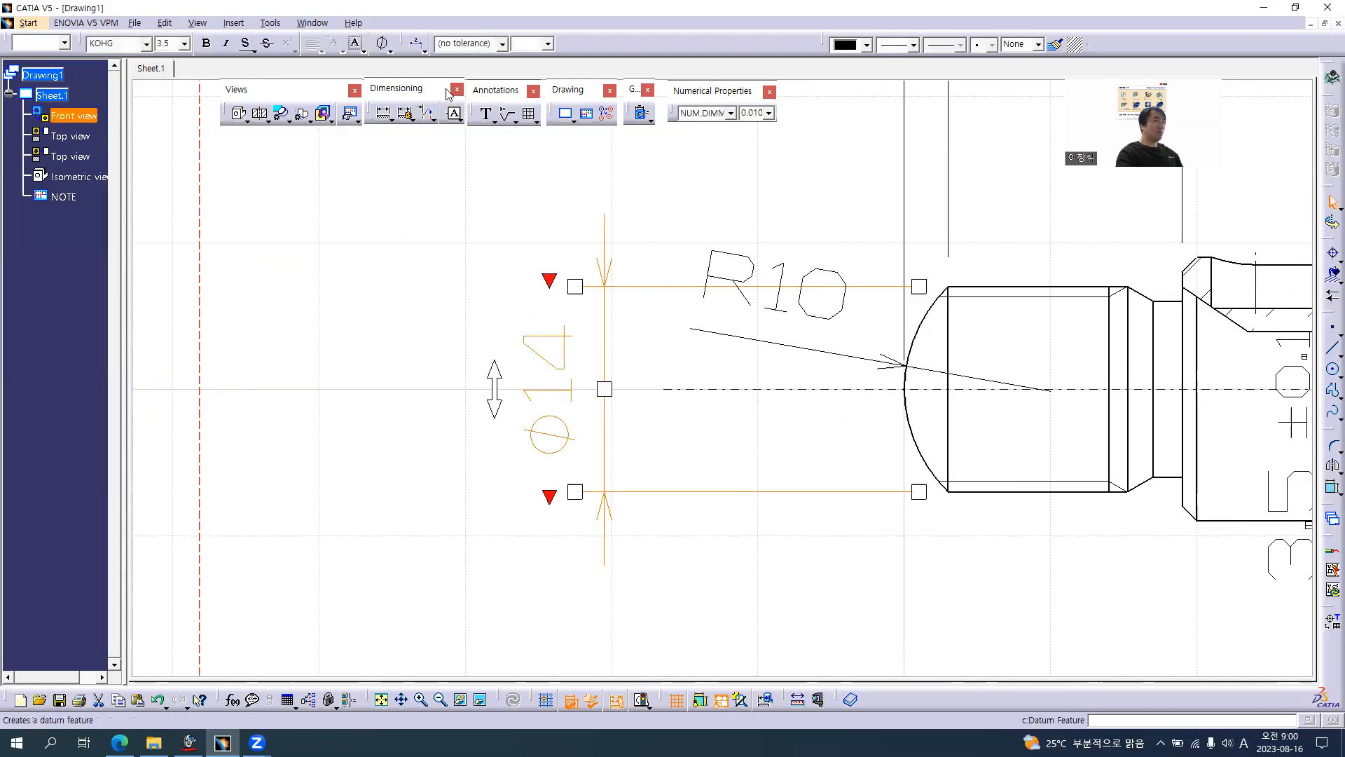
left_click(390, 49)
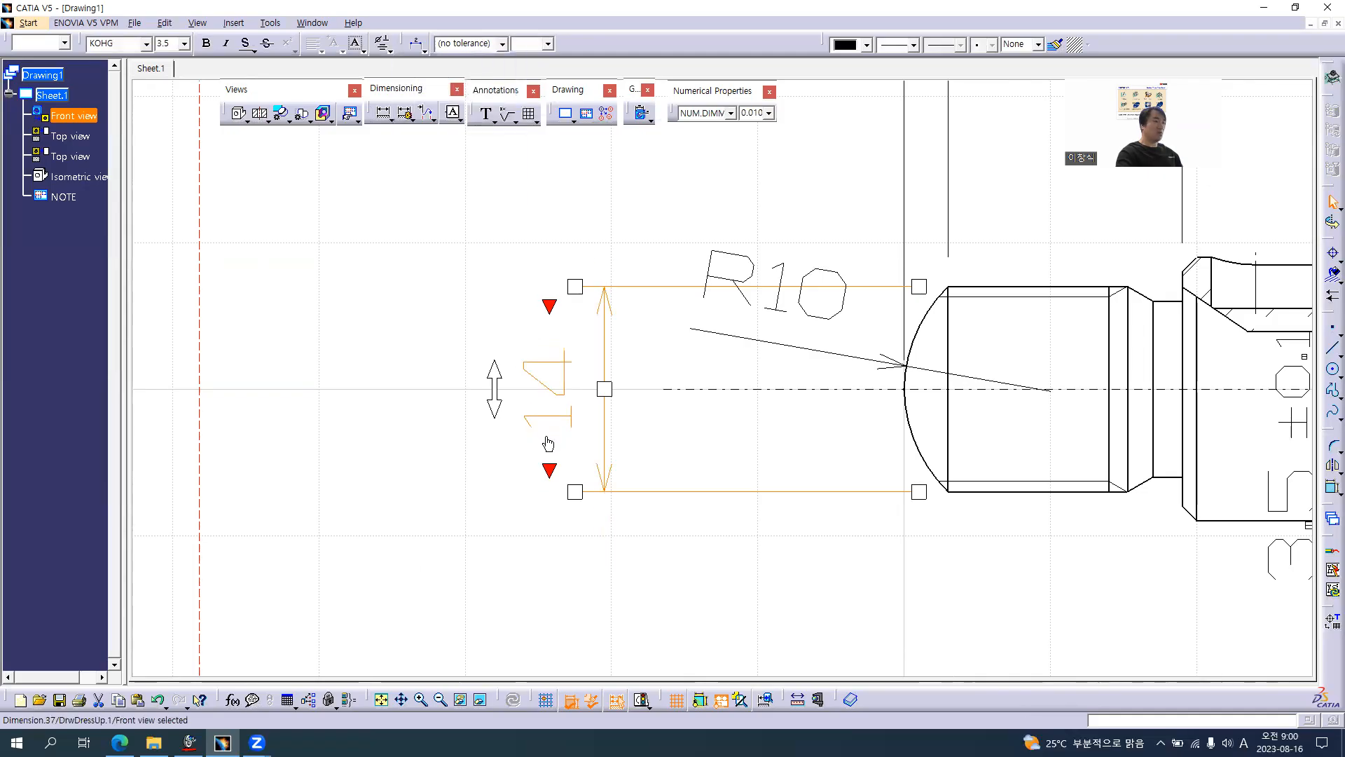
left_click(550, 469)
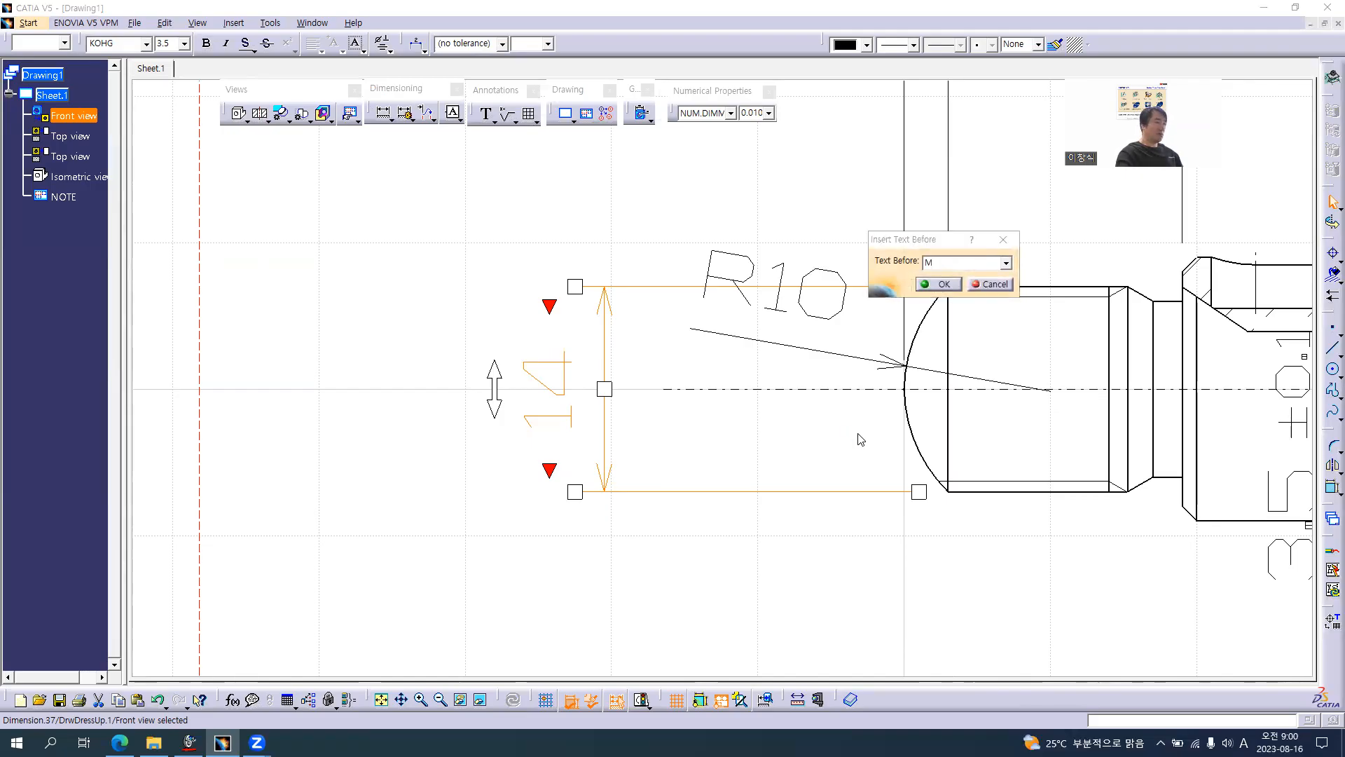
key("alt+Tab")
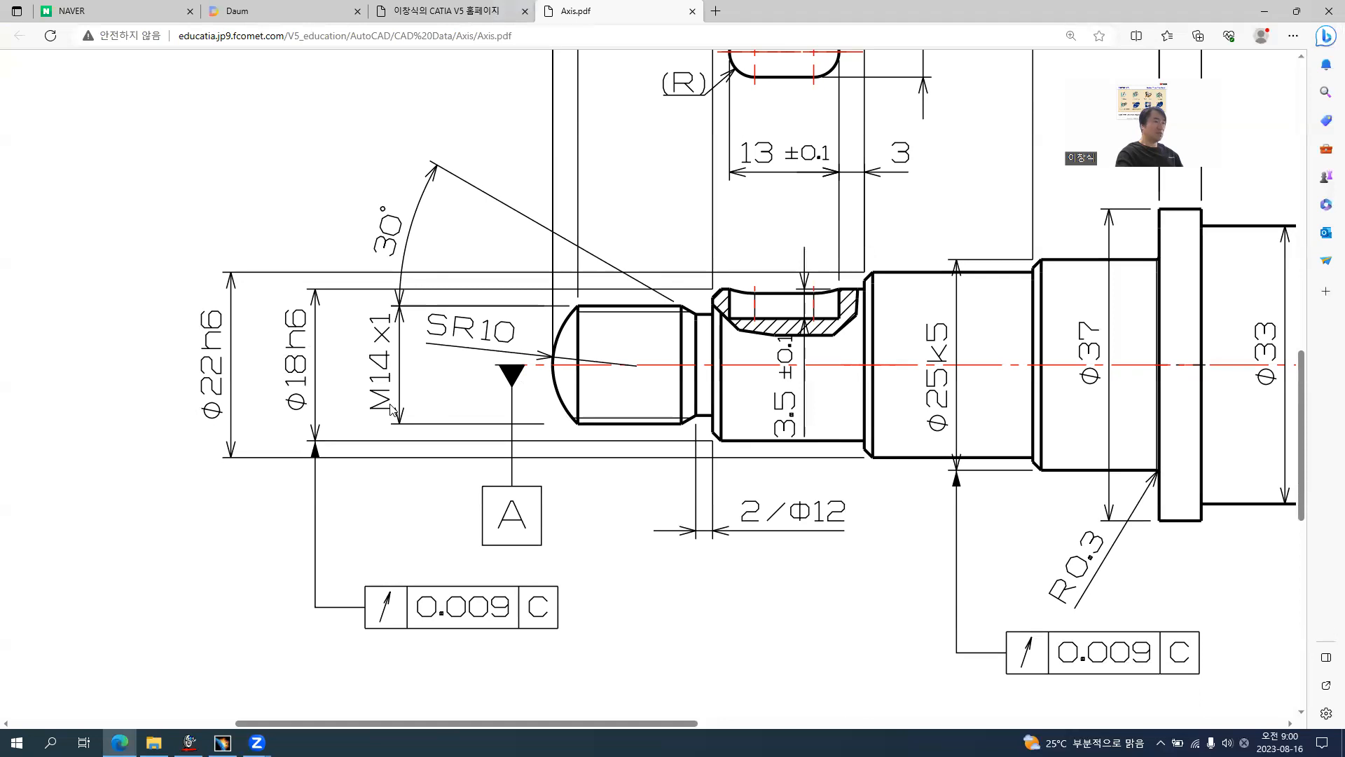
key("alt+Tab")
key("Return")
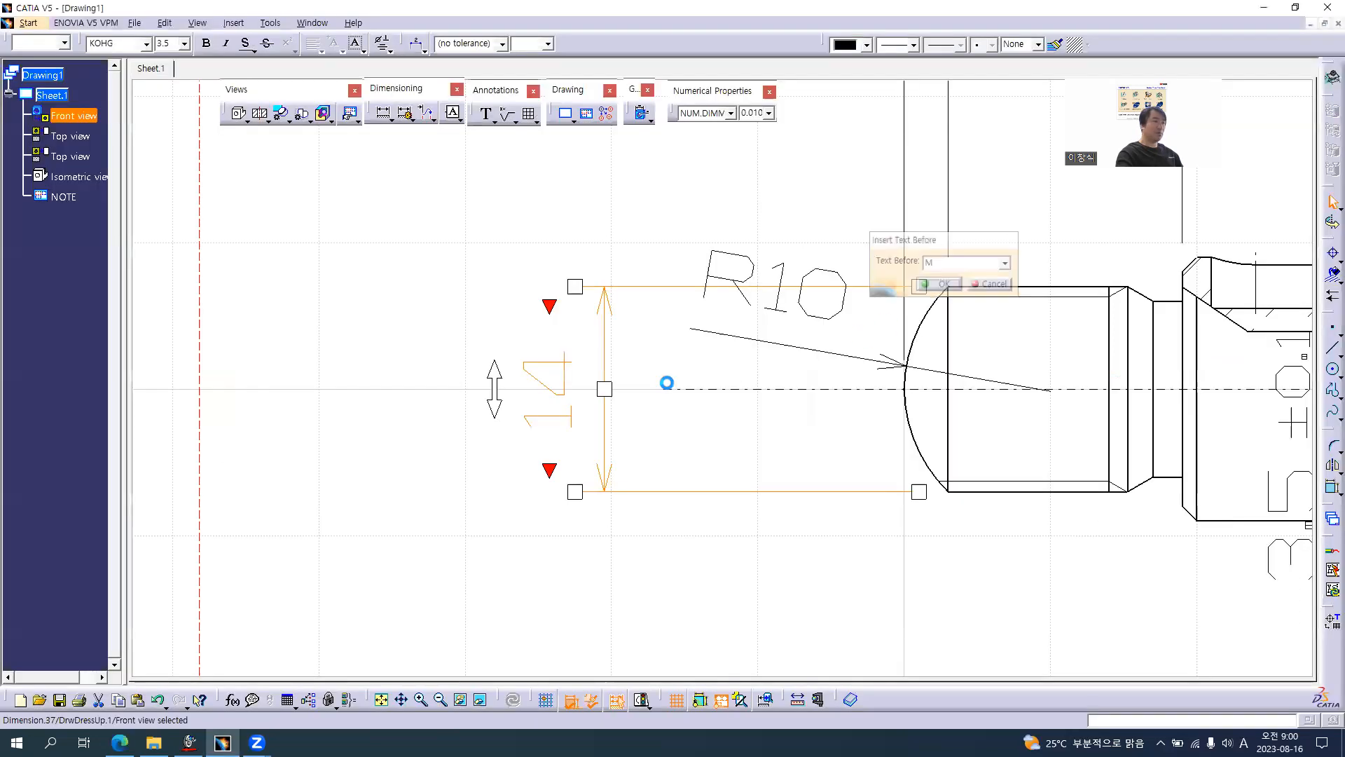
- Add the text x1 after the M14 thread dimension's value and move the value back between its extension lines
middle_click_drag(564, 242, 573, 384)
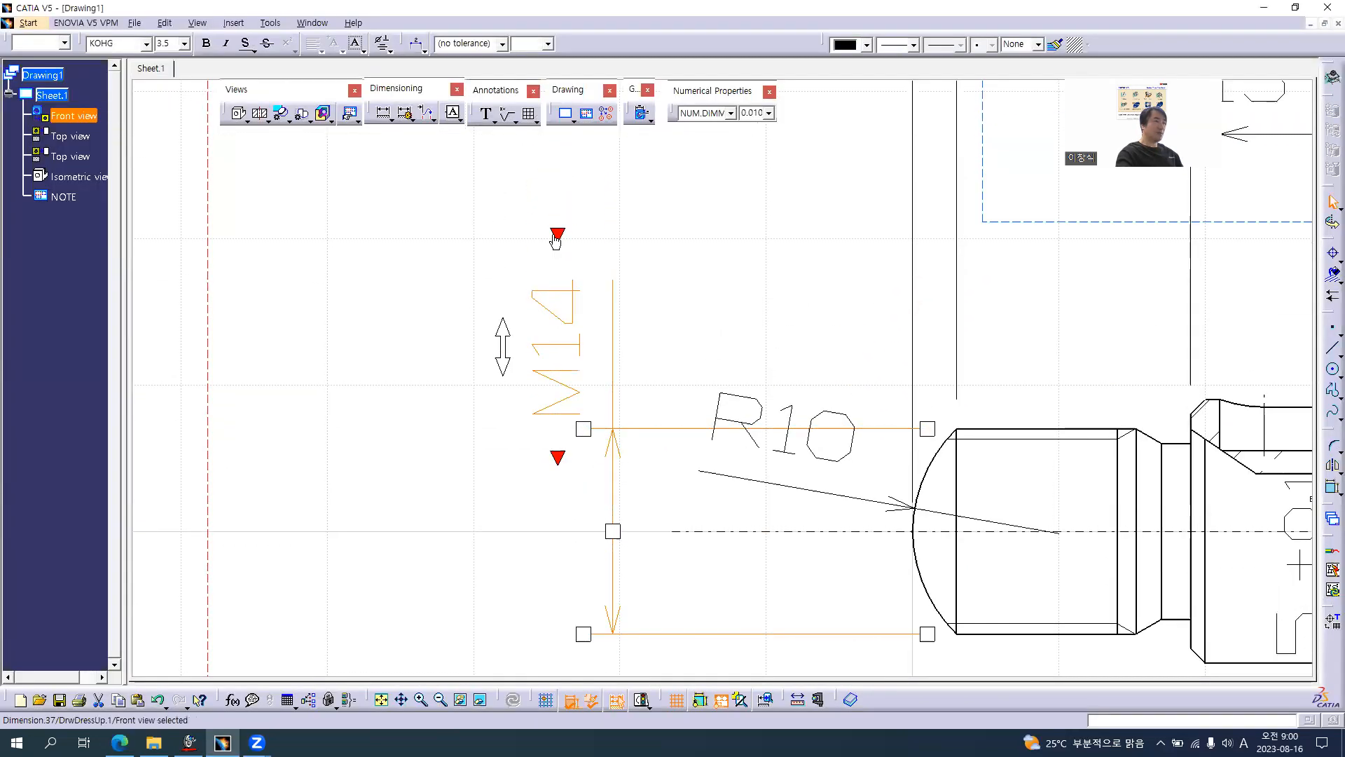
left_click(558, 234)
key("Return")
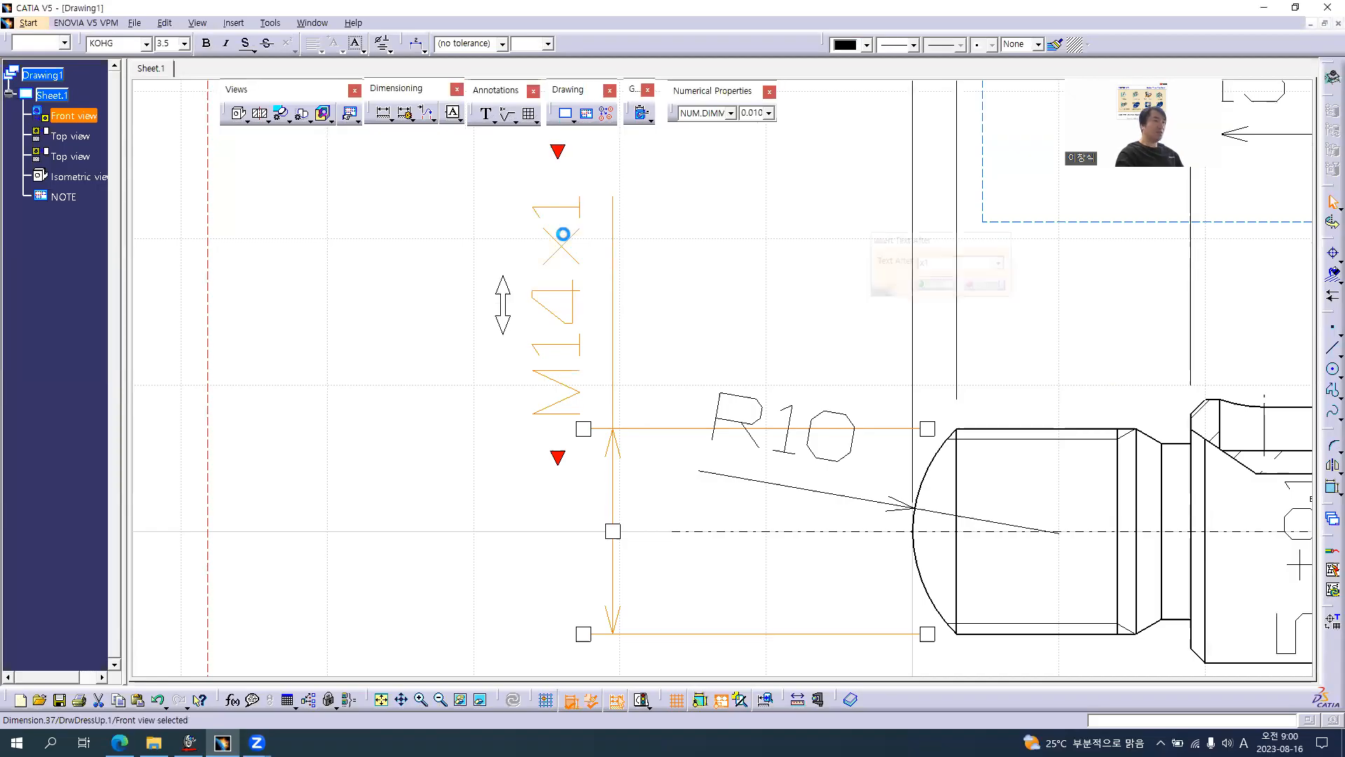
left_click_drag(503, 299, 496, 330)
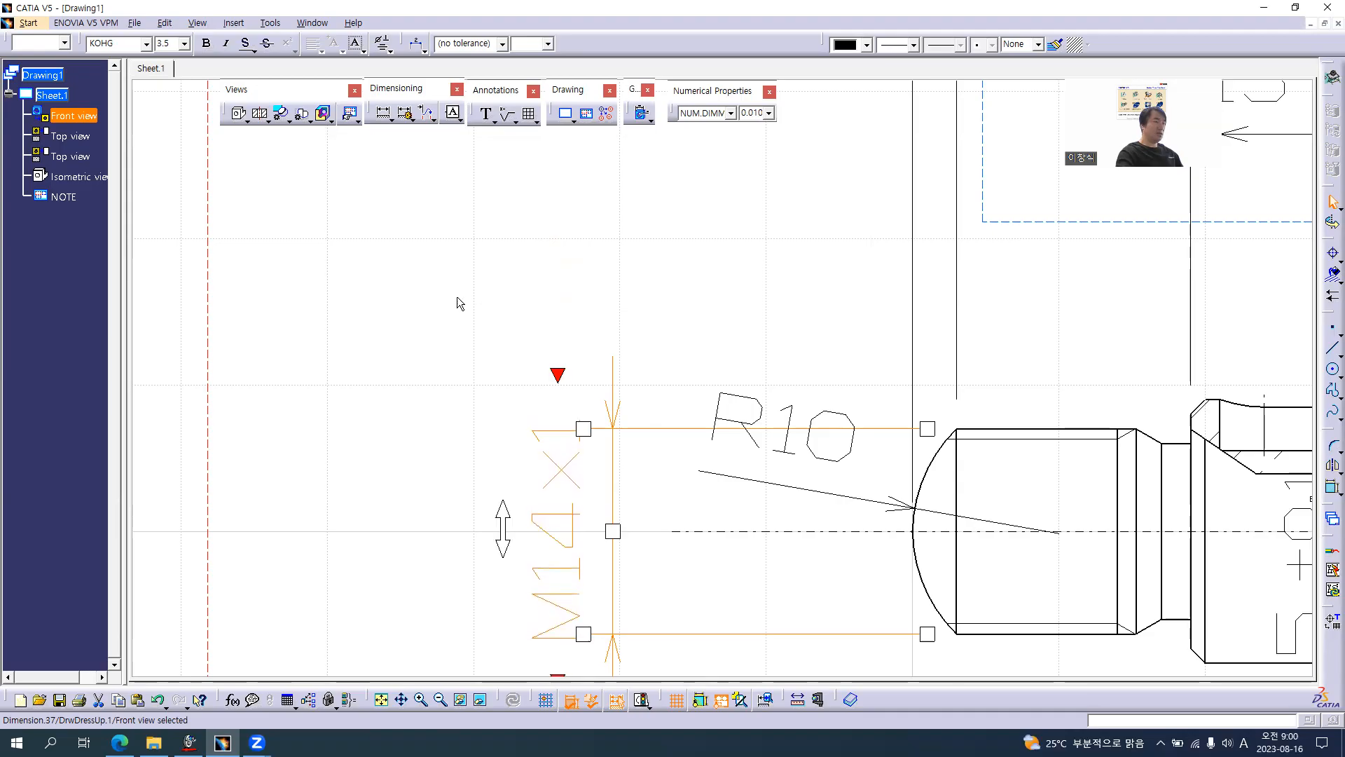
- Dimension the diameters of the left keyway section and the next section to its right, stacking both outward beyond the M14 x1 dimension
key("alt+Tab")
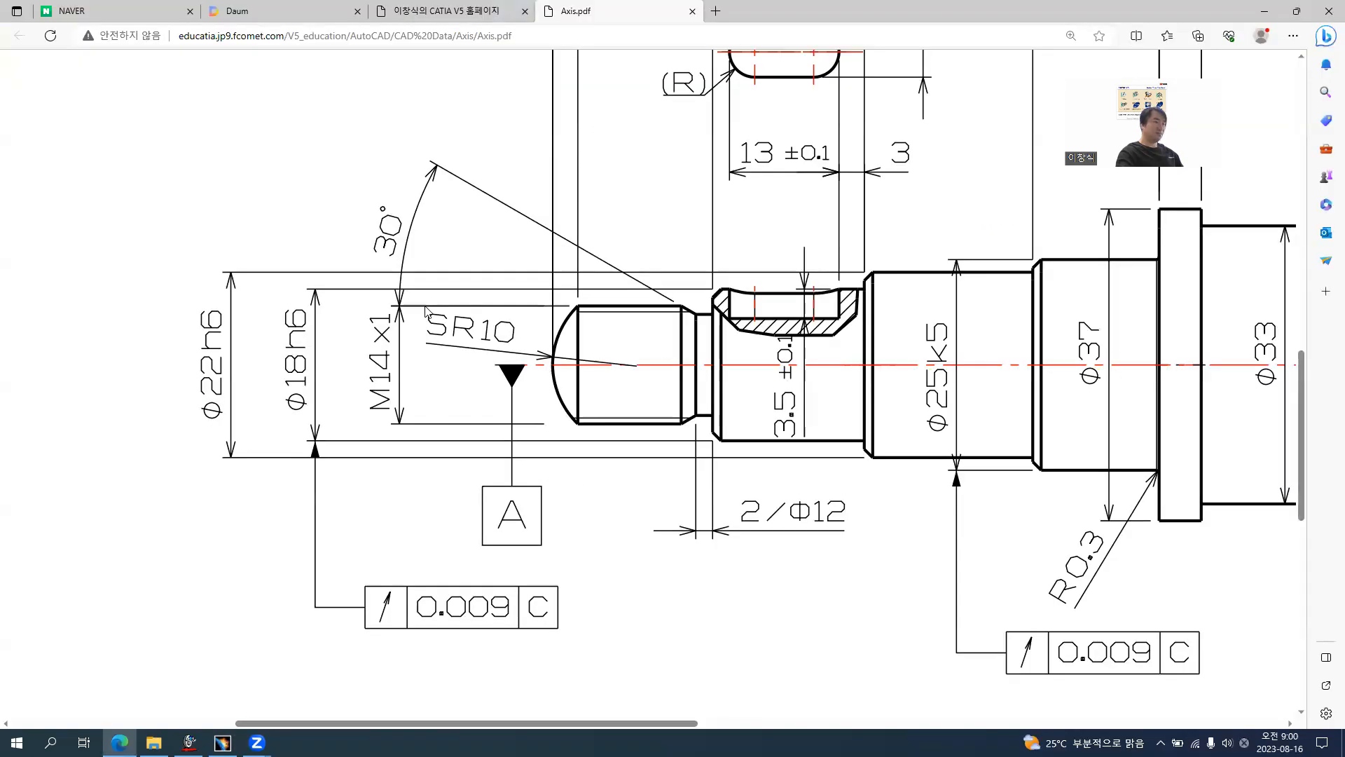
key("alt+Tab")
mouse_move(381, 404)
middle_mouse_down()
mouse_move(444, 327)
mouse_move(511, 361)
middle_mouse_up()
left_click(512, 361)
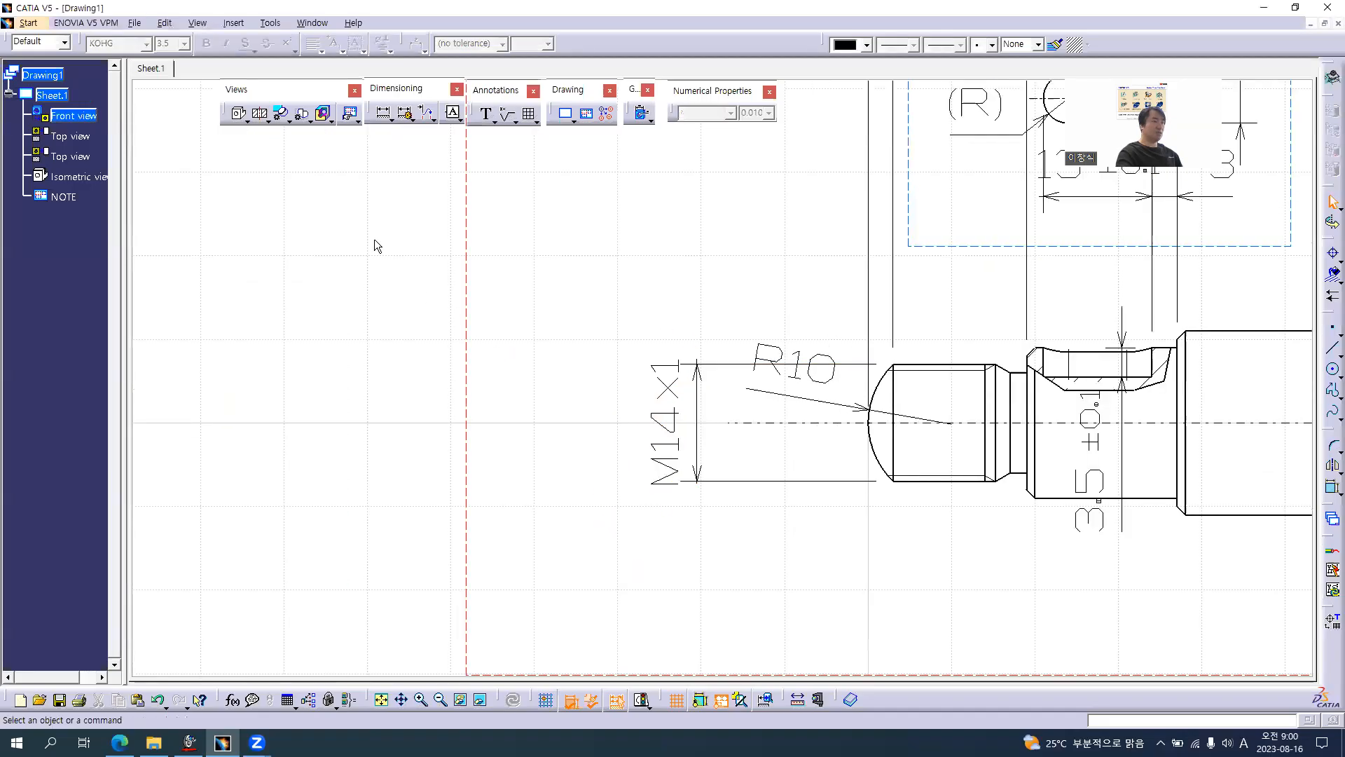
left_click(383, 113)
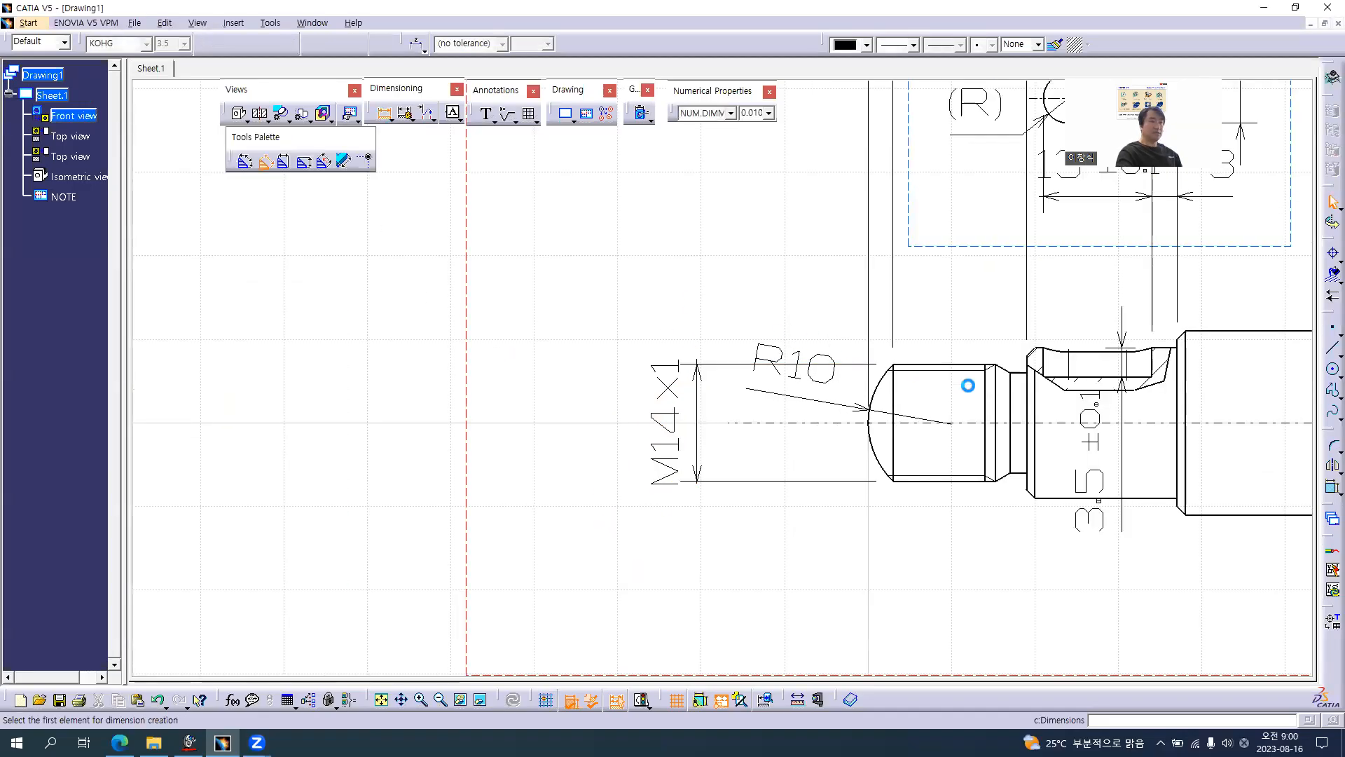
left_click(1040, 348)
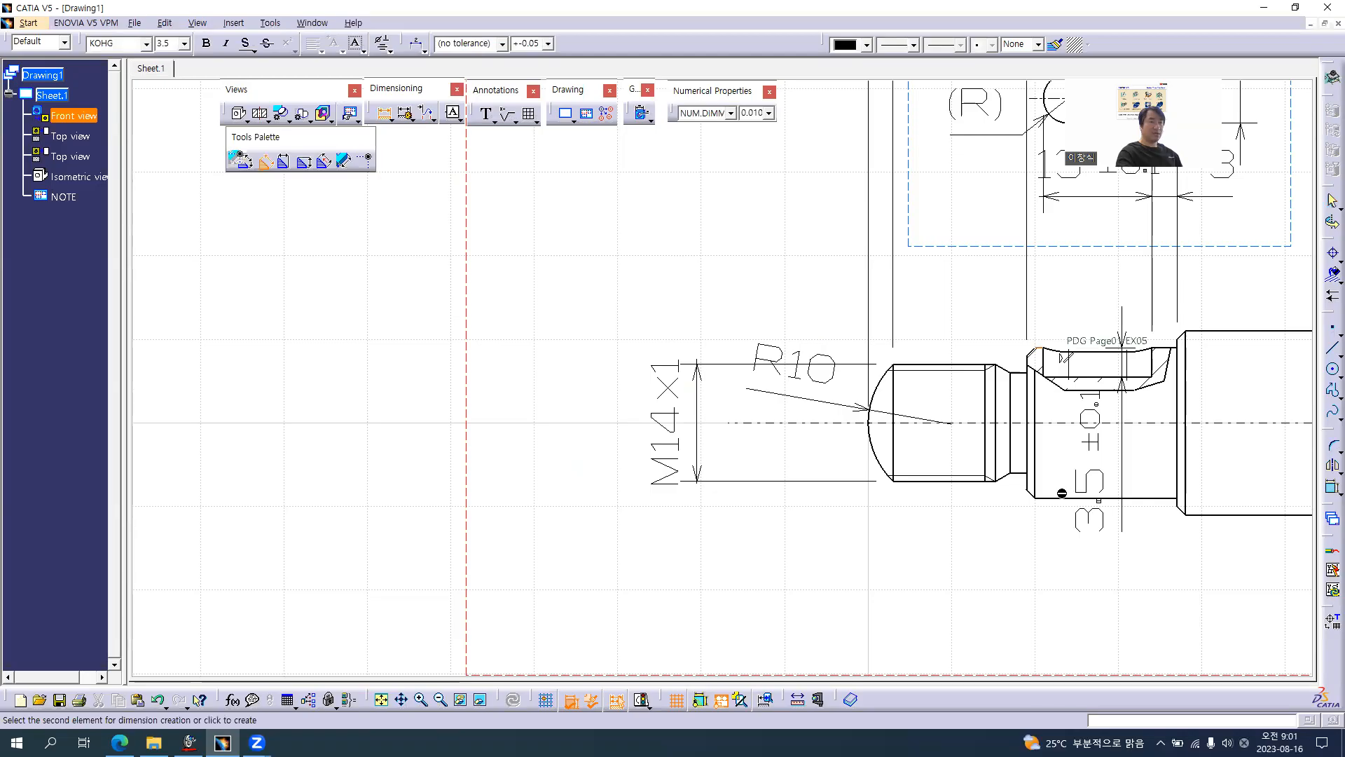
left_click(1062, 500)
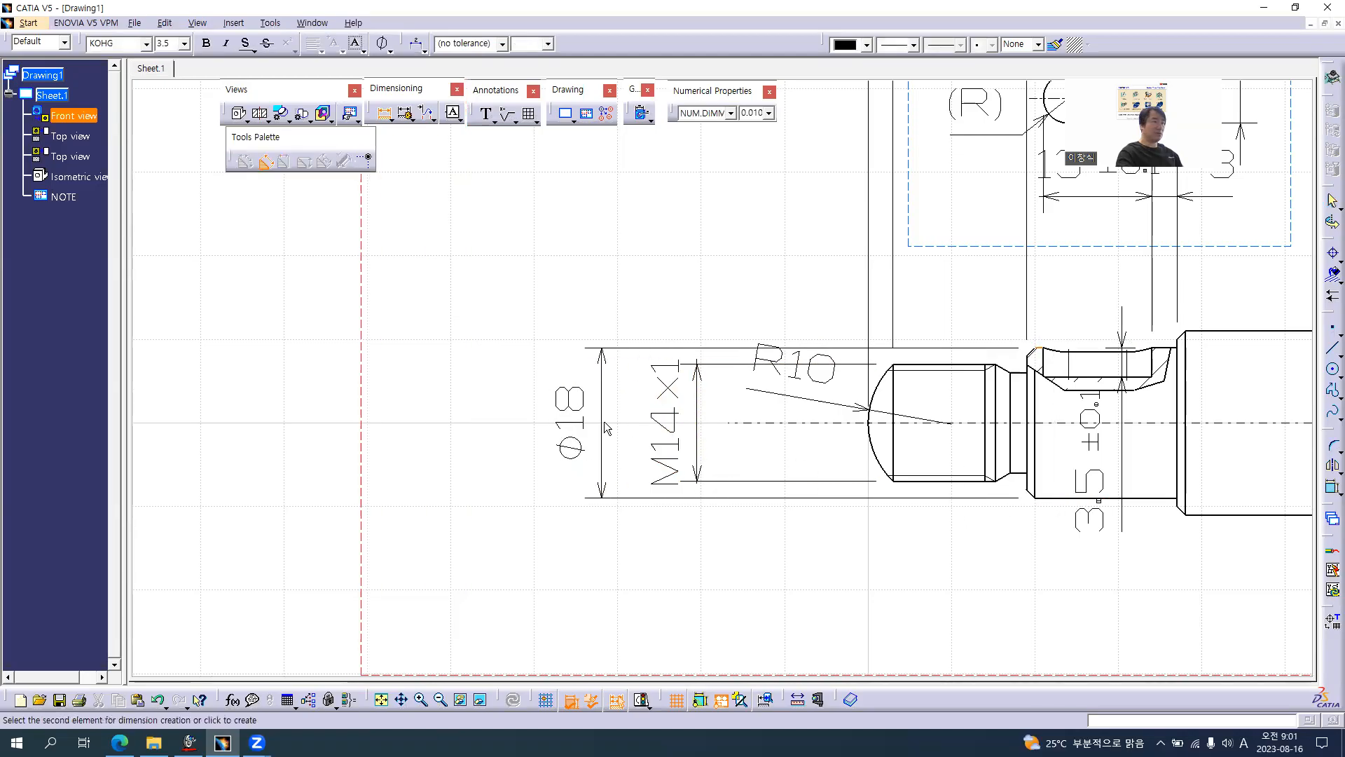
left_click(612, 440)
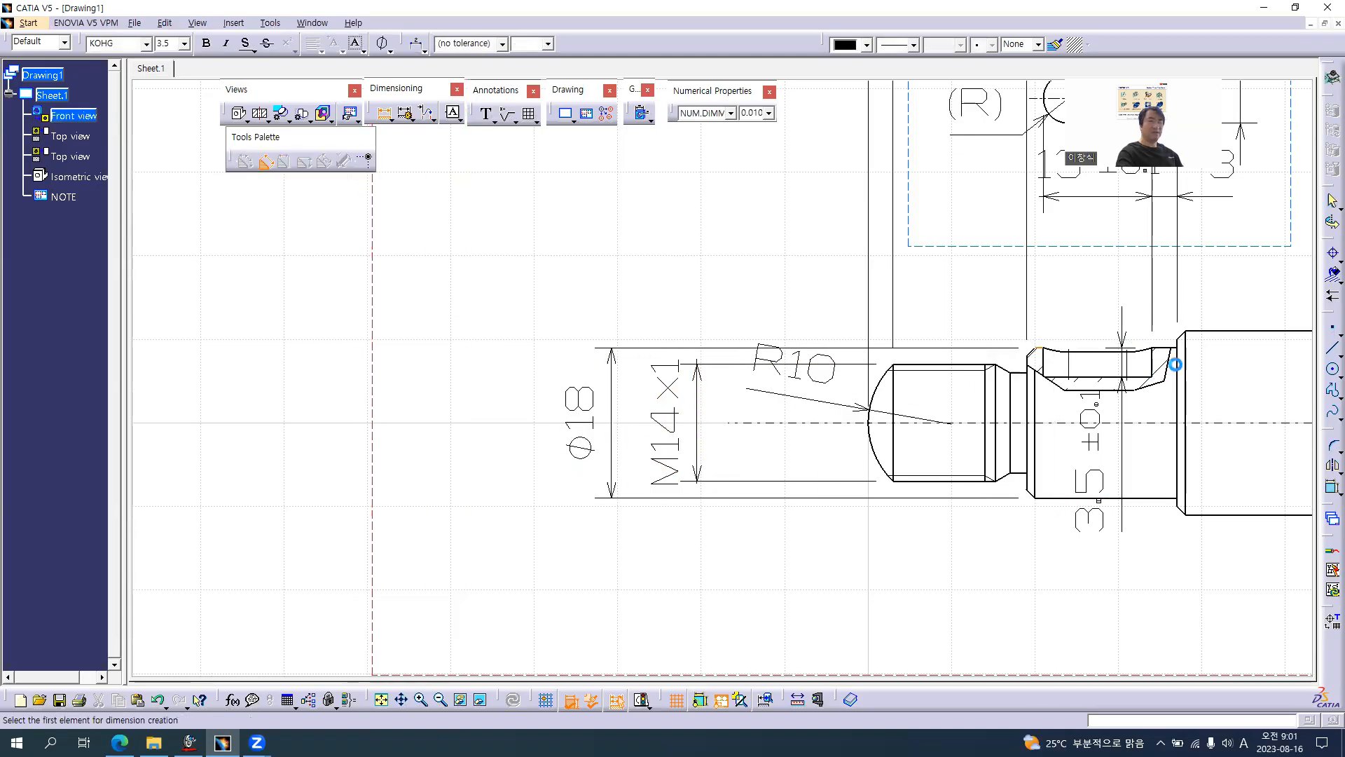
left_click(1229, 336)
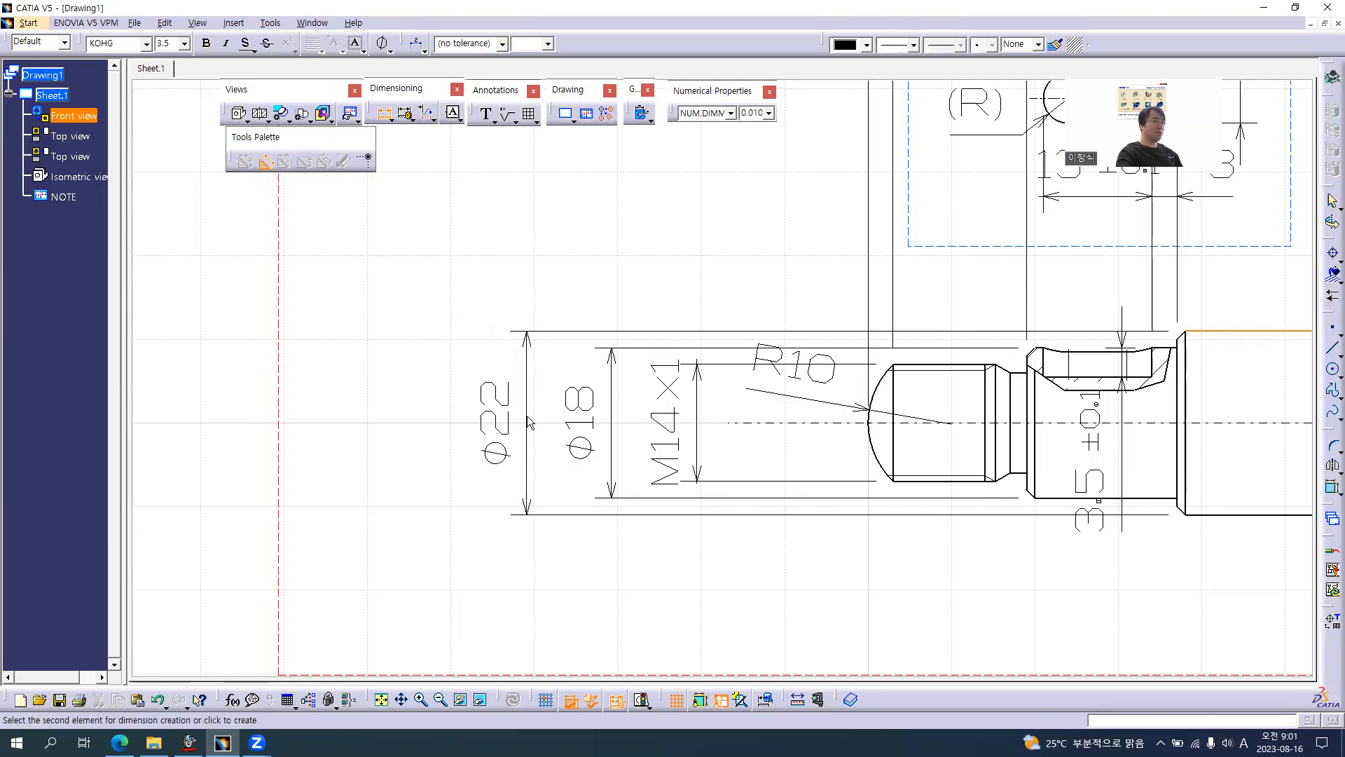
left_click(529, 418)
- Dimension the diameter of the section just left of the collar, placing it over the neighbouring smaller section as in Axis.pdf
key("alt+Tab")
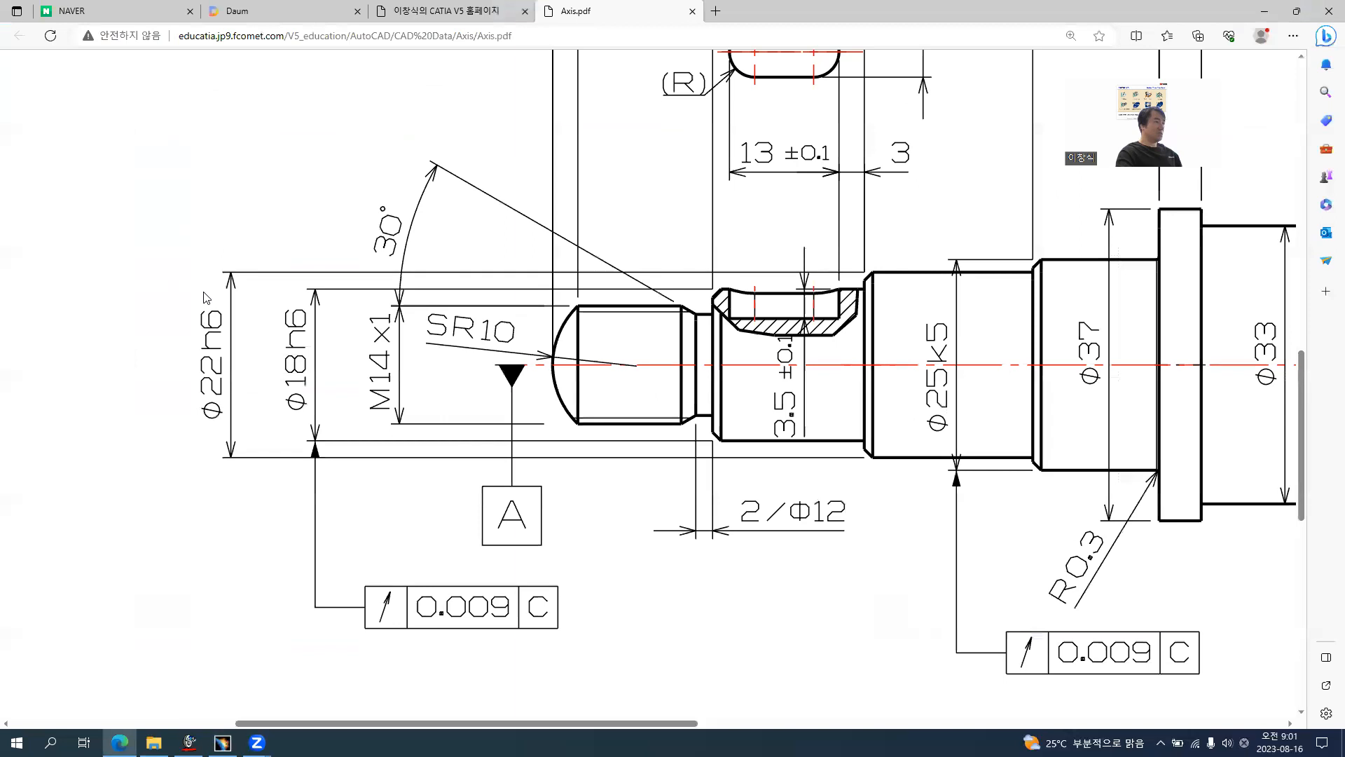
middle_click_drag(392, 399, 209, 379)
scroll(855, 431, "down", 1)
scroll(855, 431, "down", 2, "ctrl")
mouse_move(1171, 403)
middle_mouse_down()
mouse_move(1215, 398)
mouse_move(628, 353)
middle_mouse_up()
key("alt+Tab")
left_click(830, 300)
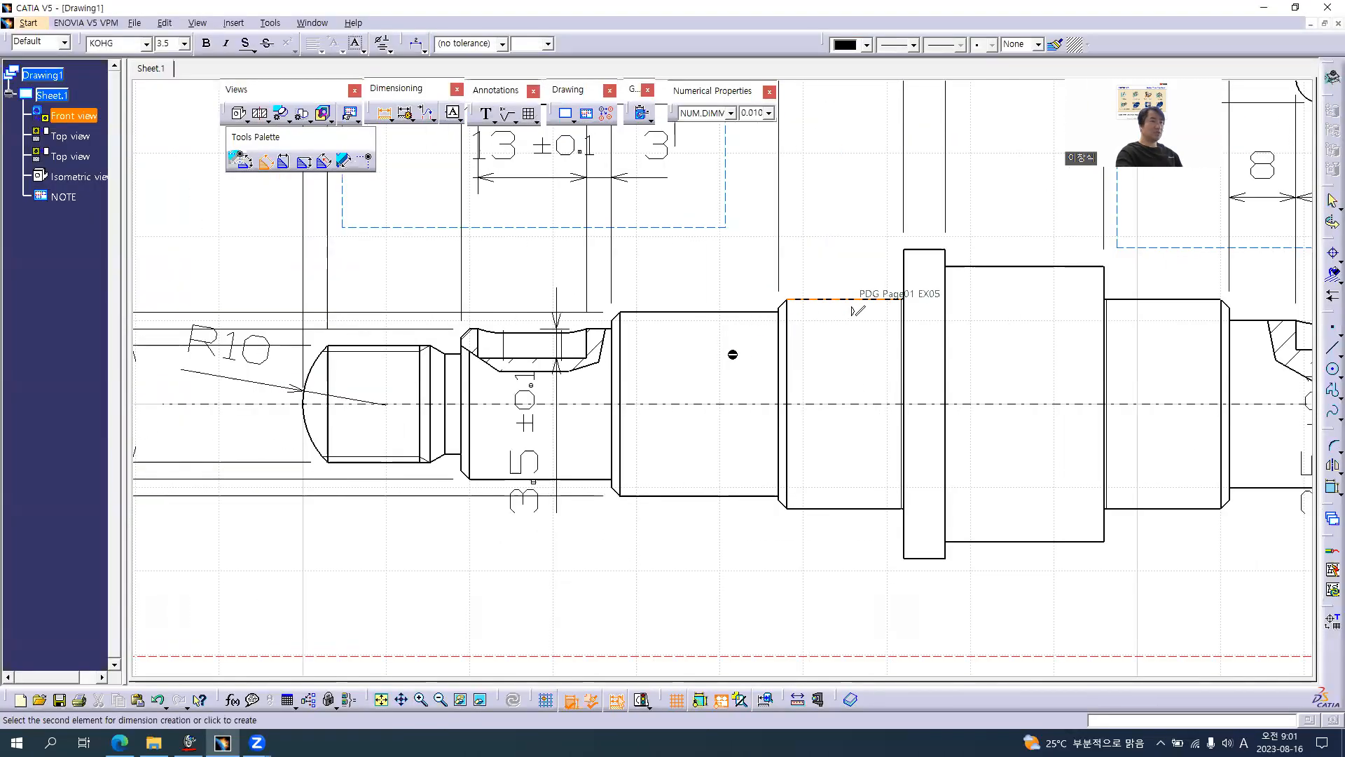
key("alt+Tab")
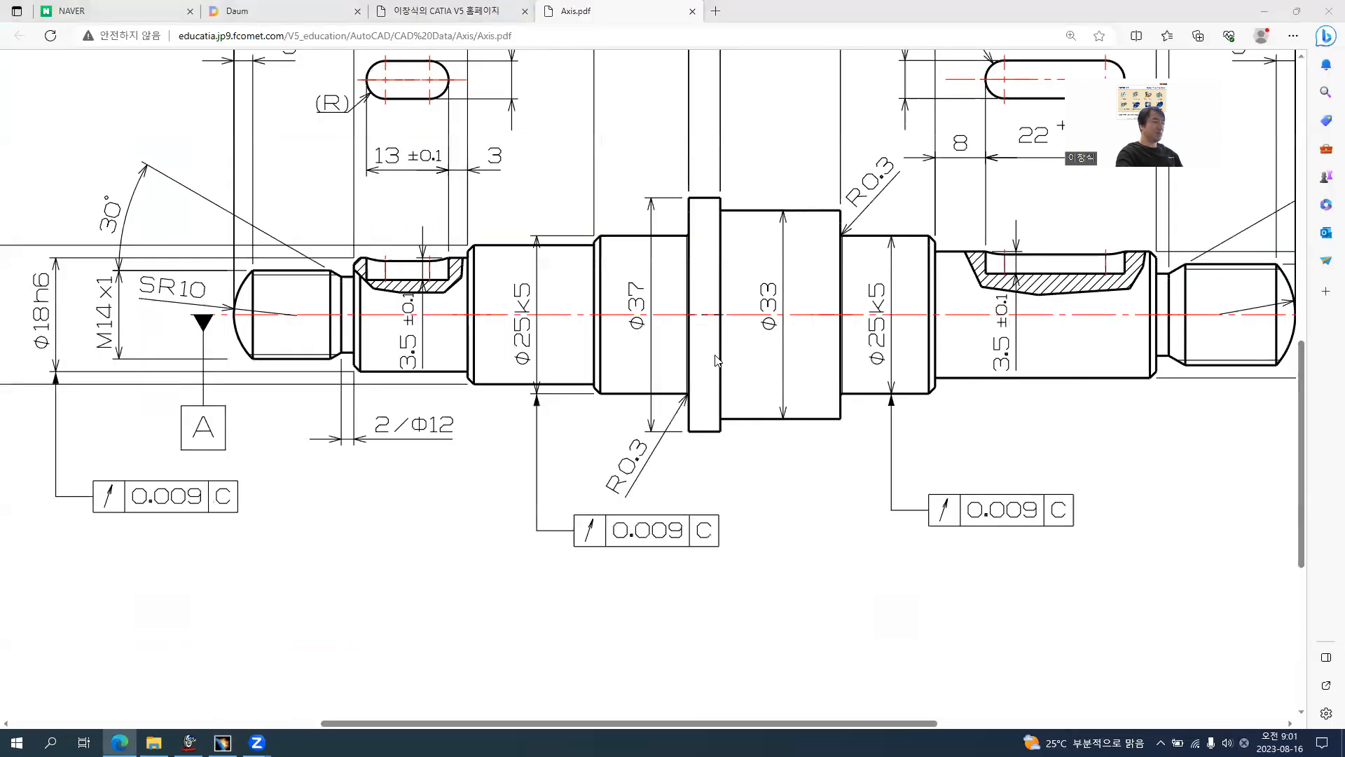
key("alt+Tab")
left_click(710, 367)
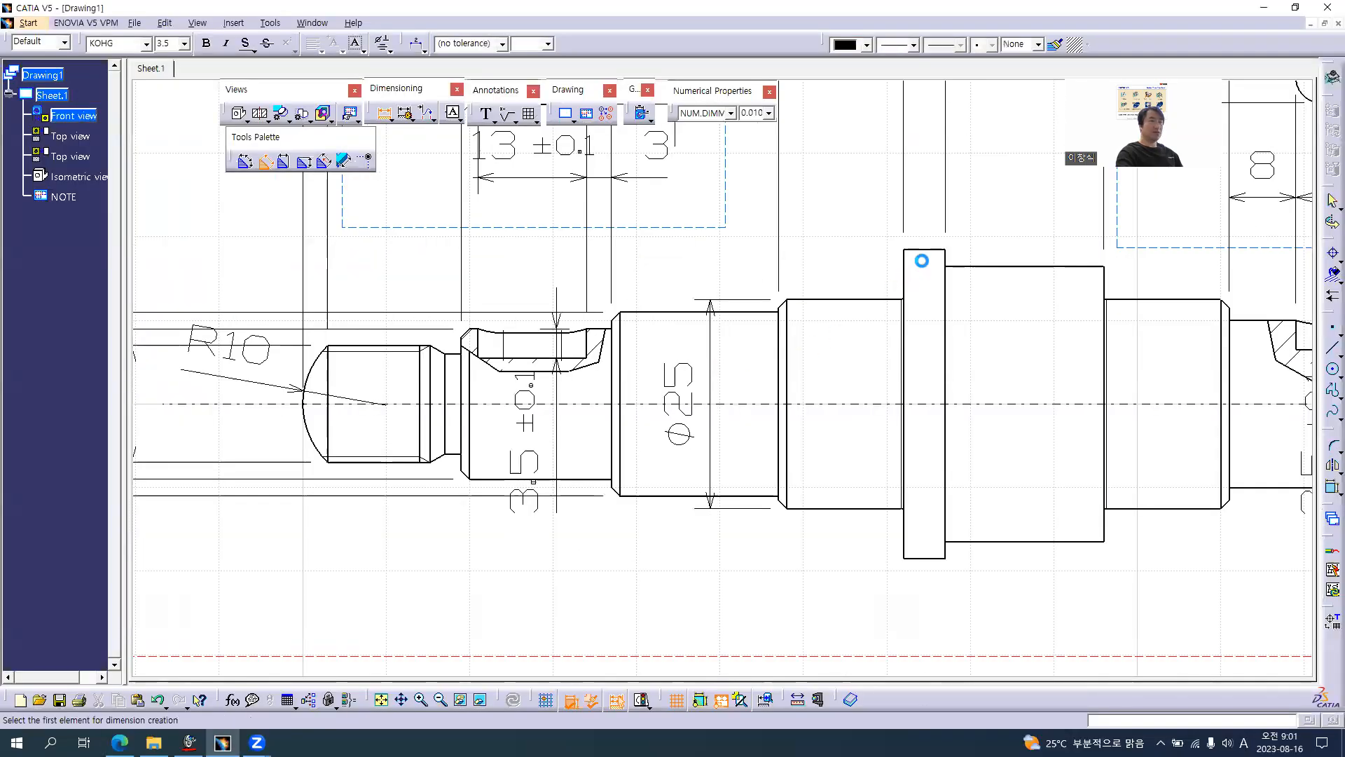
- Dimension the diameters of the collar and of the two sections to its right, placing the collar's dimension just left of it
left_click(922, 251)
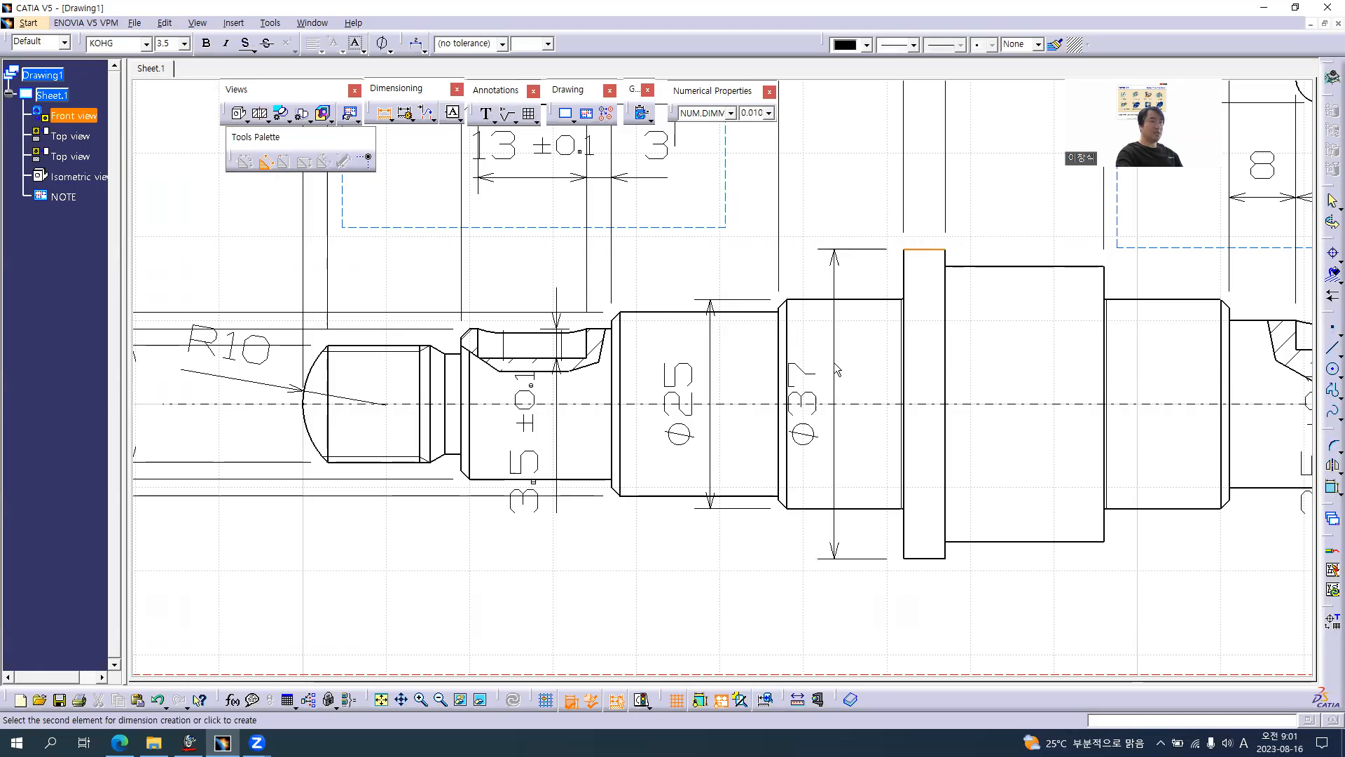
left_click(860, 362)
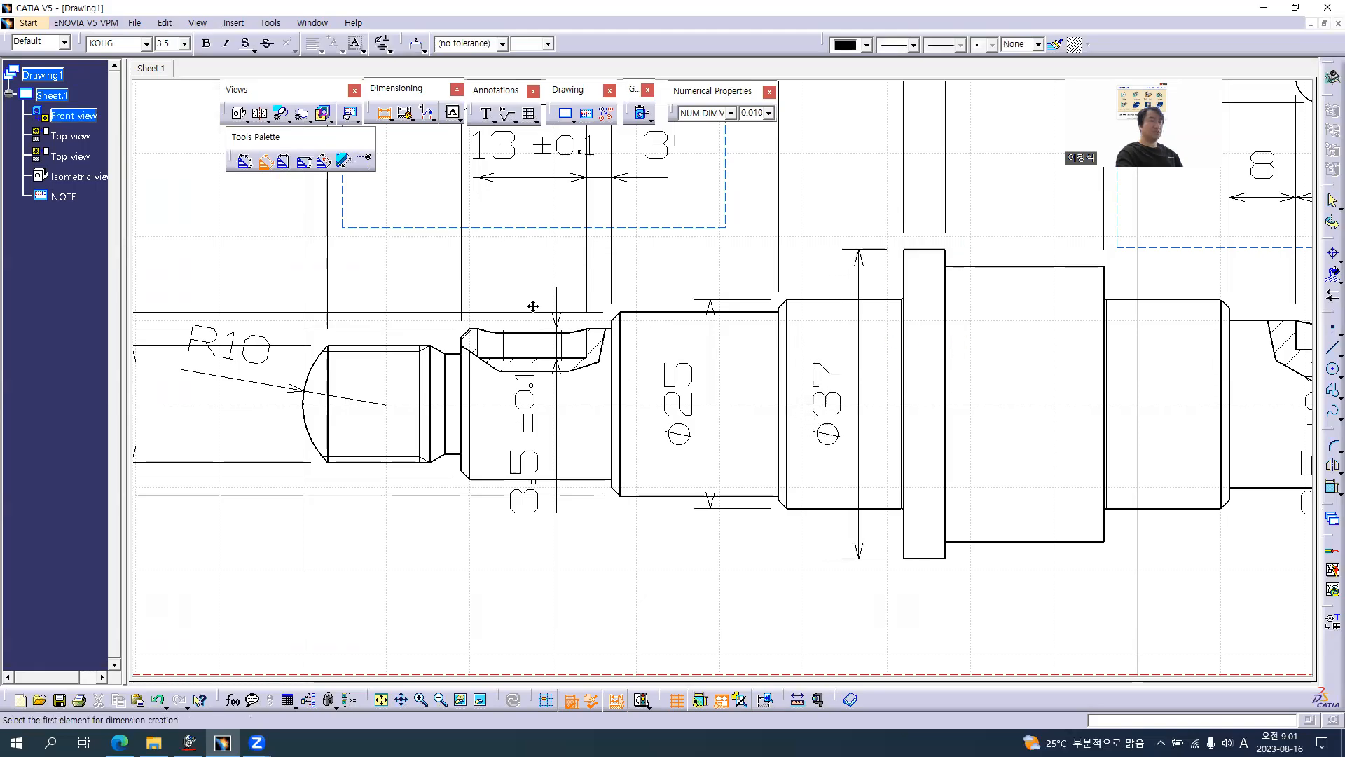
middle_click_drag(981, 351, 536, 313)
left_click(620, 230)
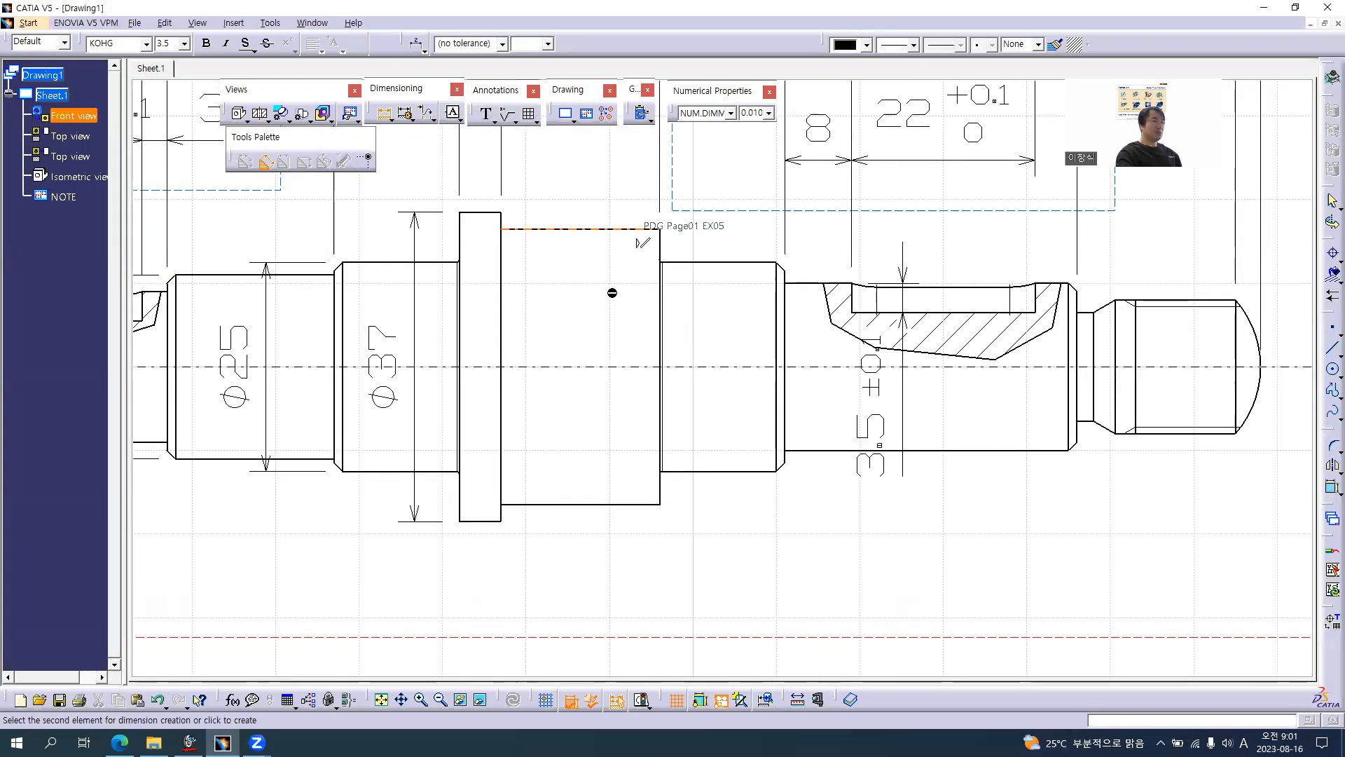
left_click(597, 312)
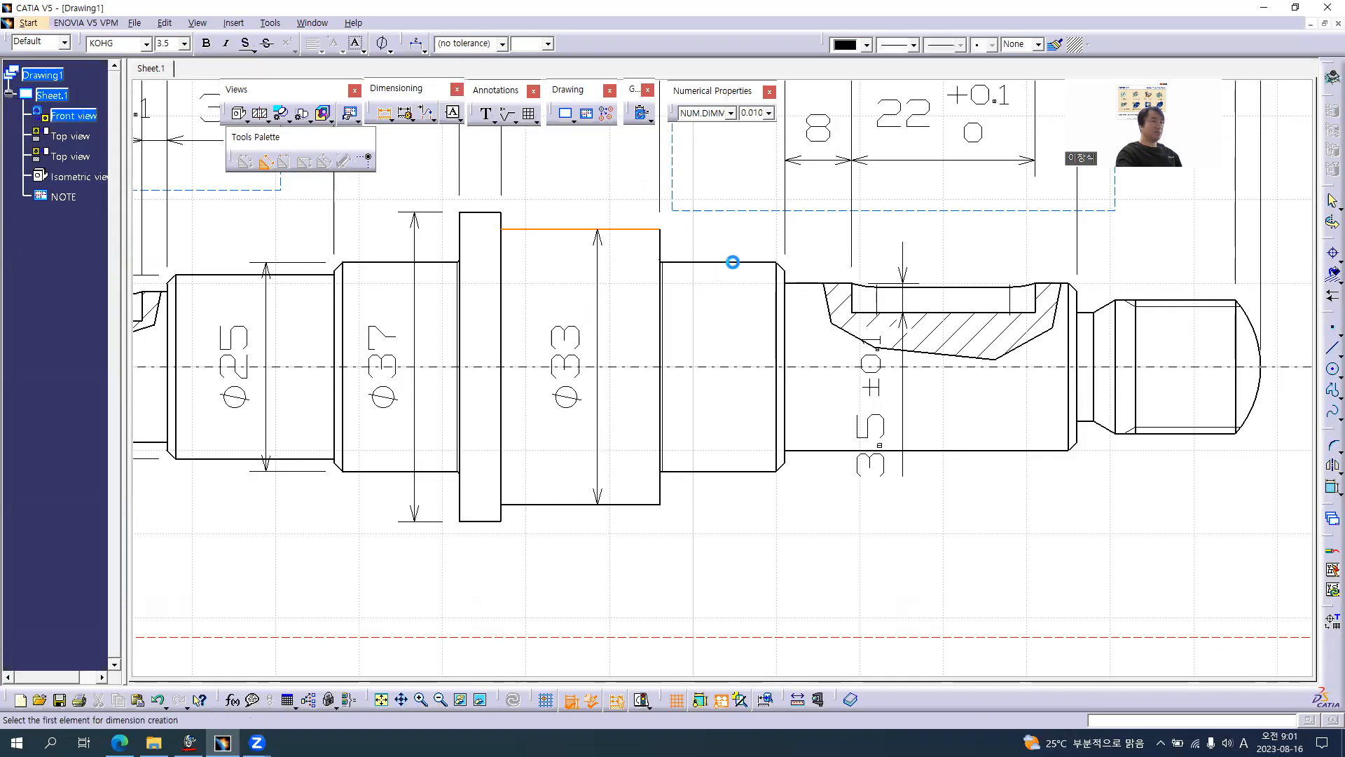
left_click(745, 262)
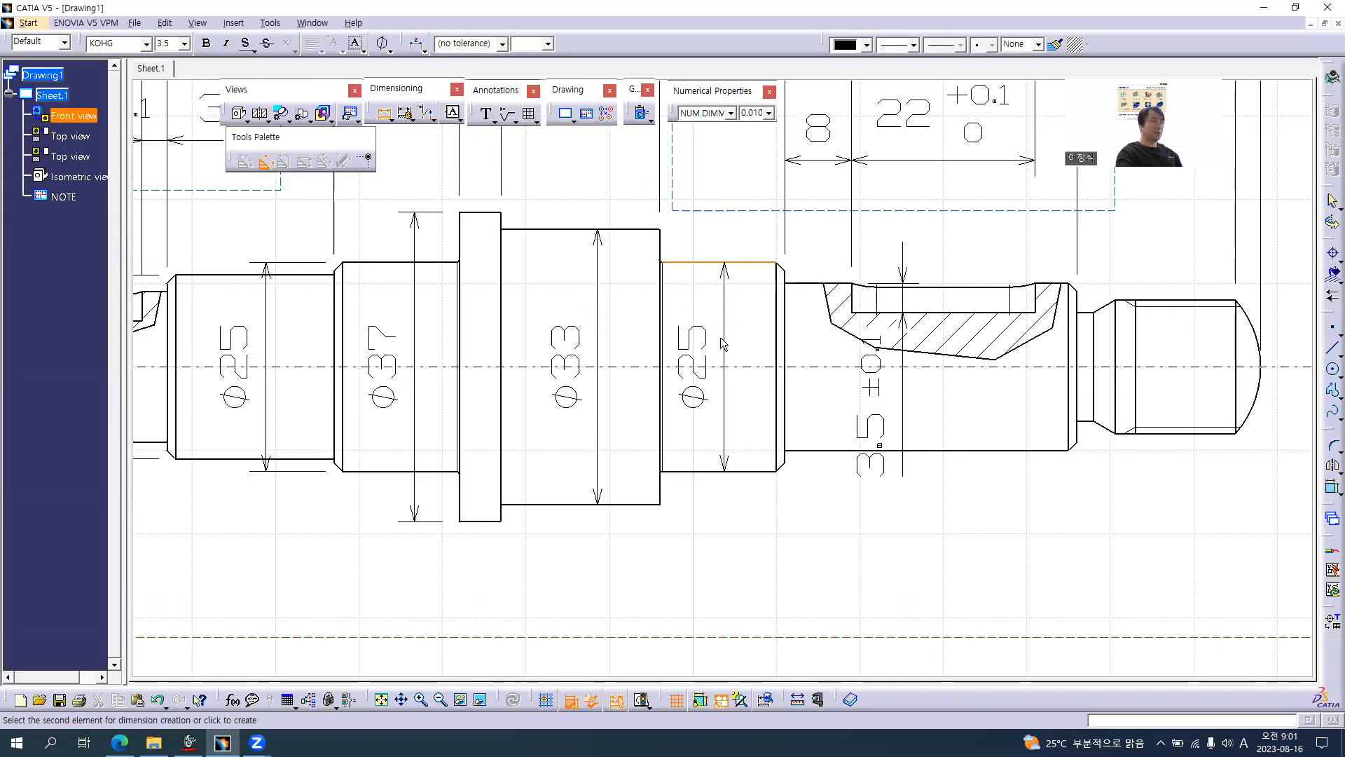
left_click(741, 337)
- Dimension the diameter of the right threaded end, placing it beyond the rounded shaft end as in Axis.pdf
middle_click_drag(875, 376, 631, 397)
key("alt+Tab")
scroll(926, 361, "right", 5)
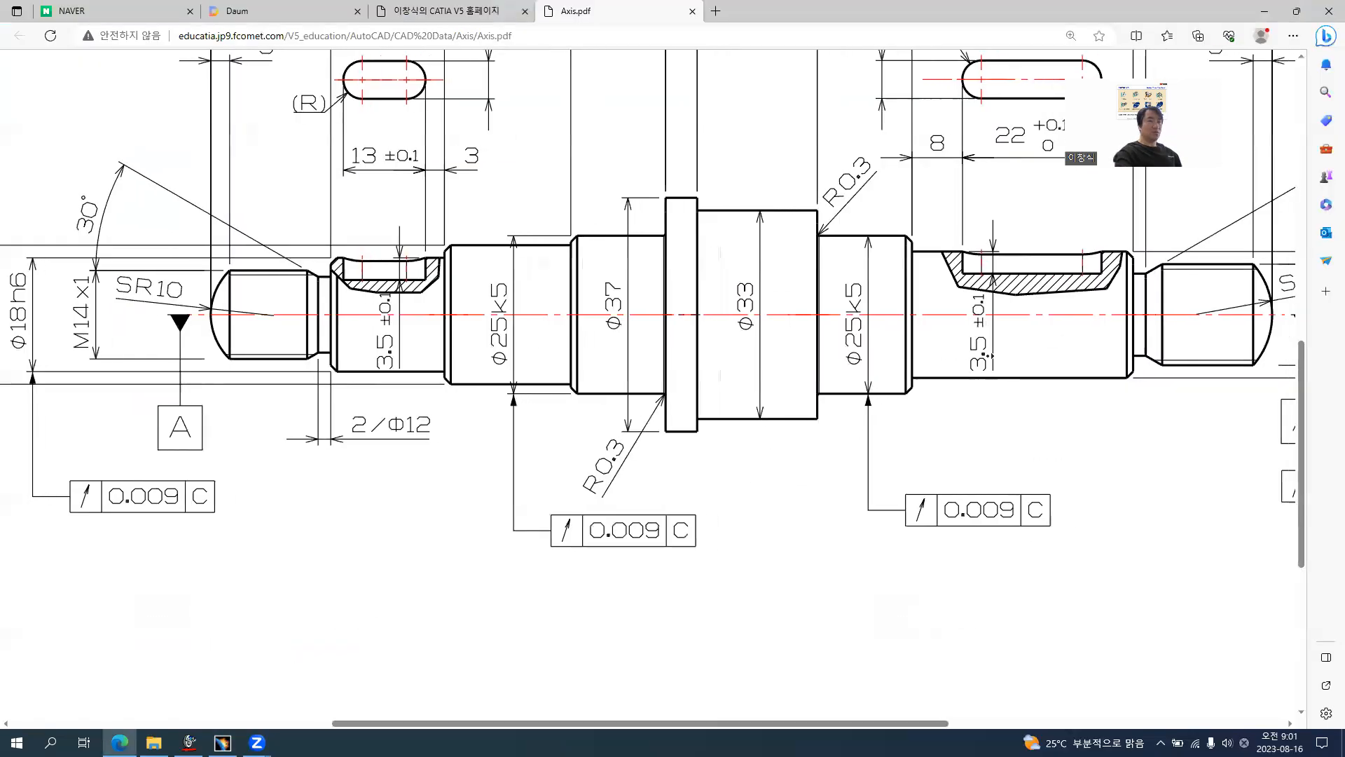
key("alt+Tab")
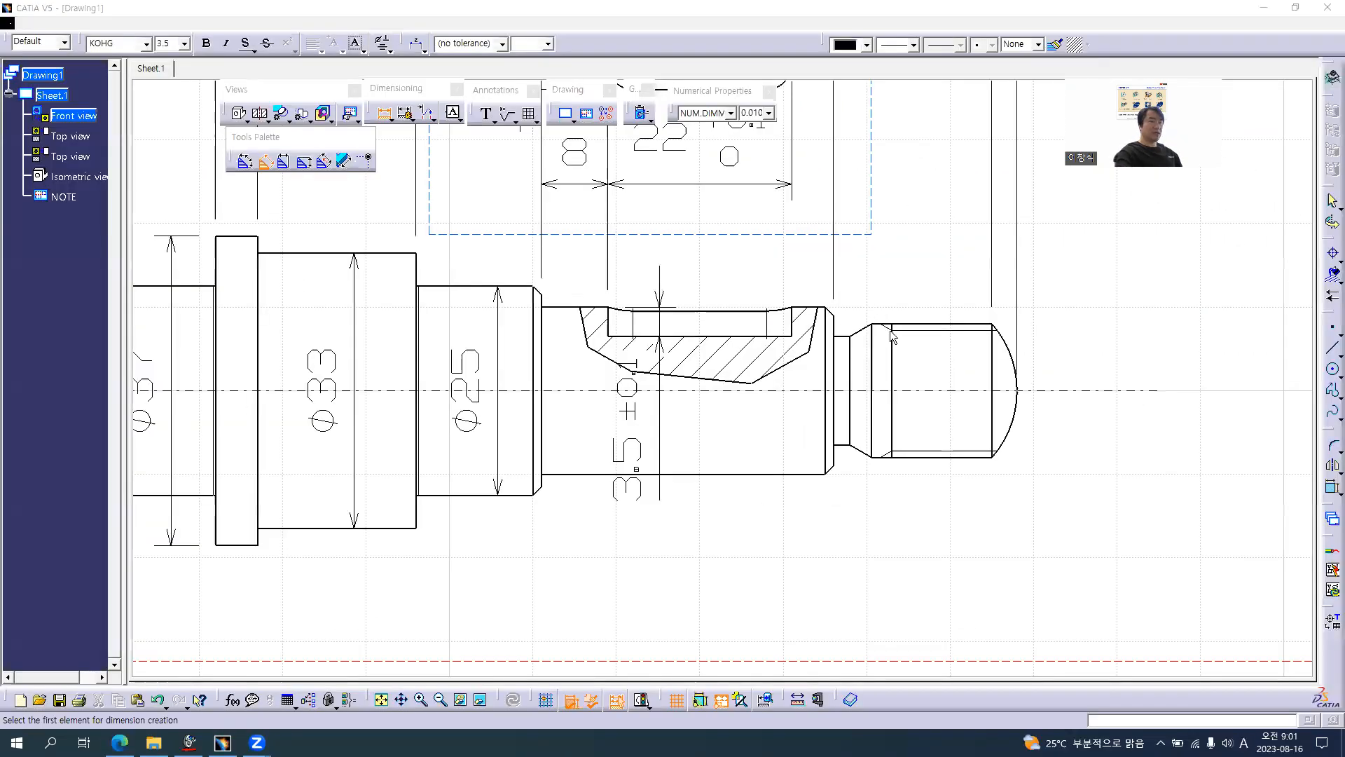
left_click(965, 325)
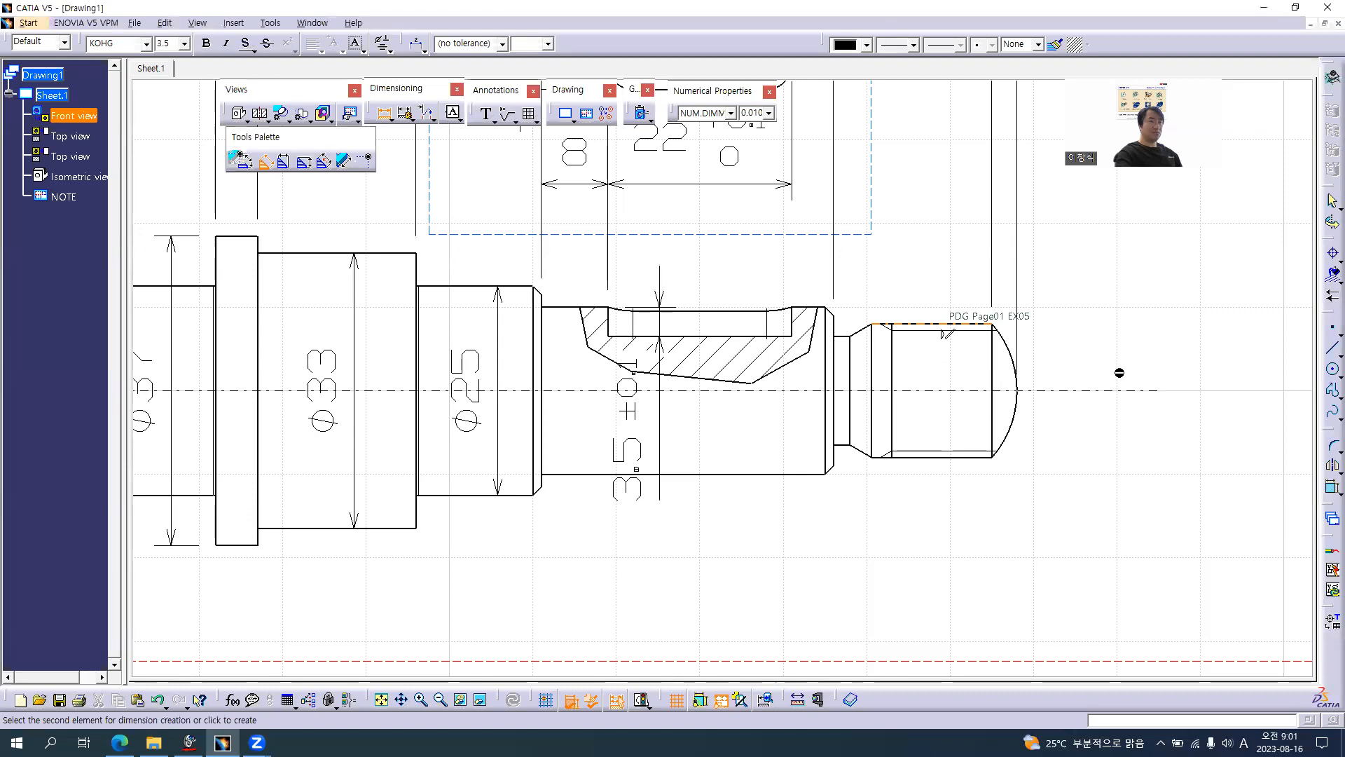
left_click(1154, 419)
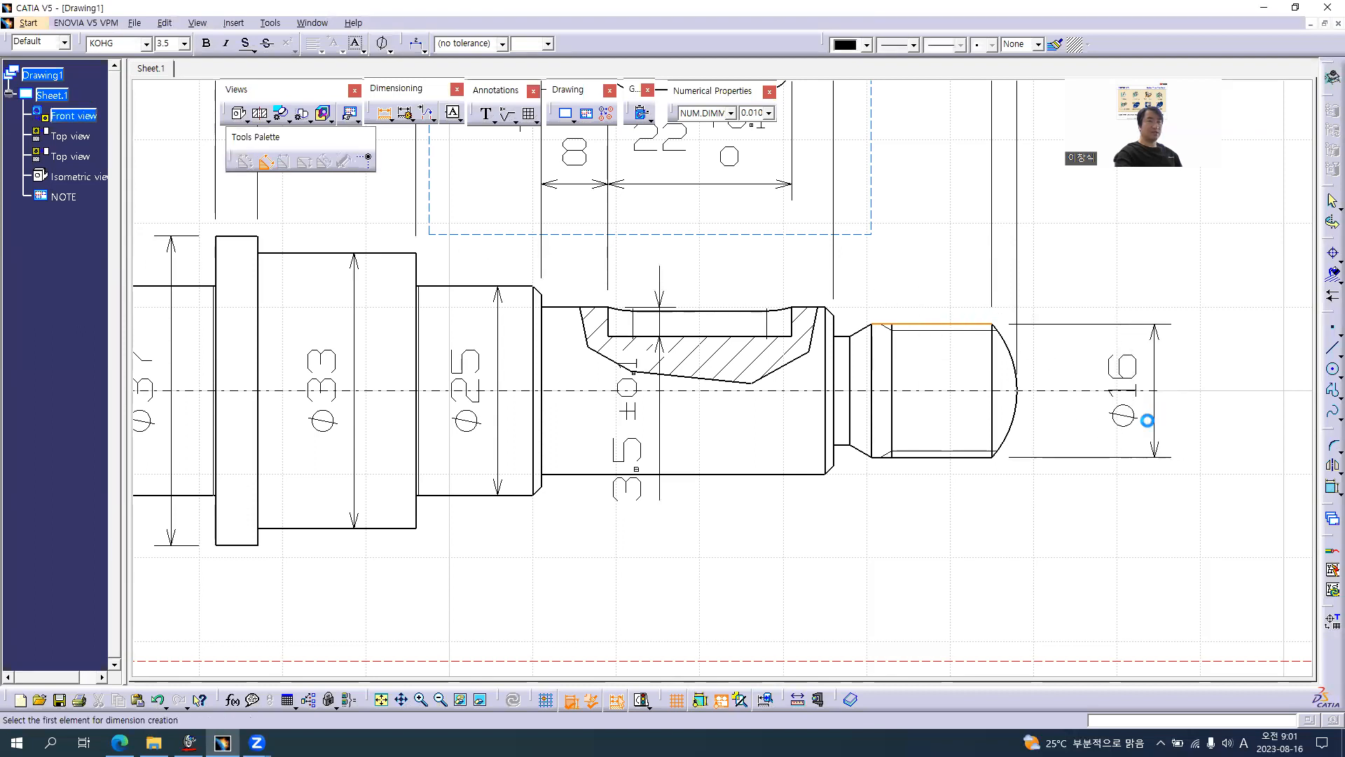
left_click(384, 115)
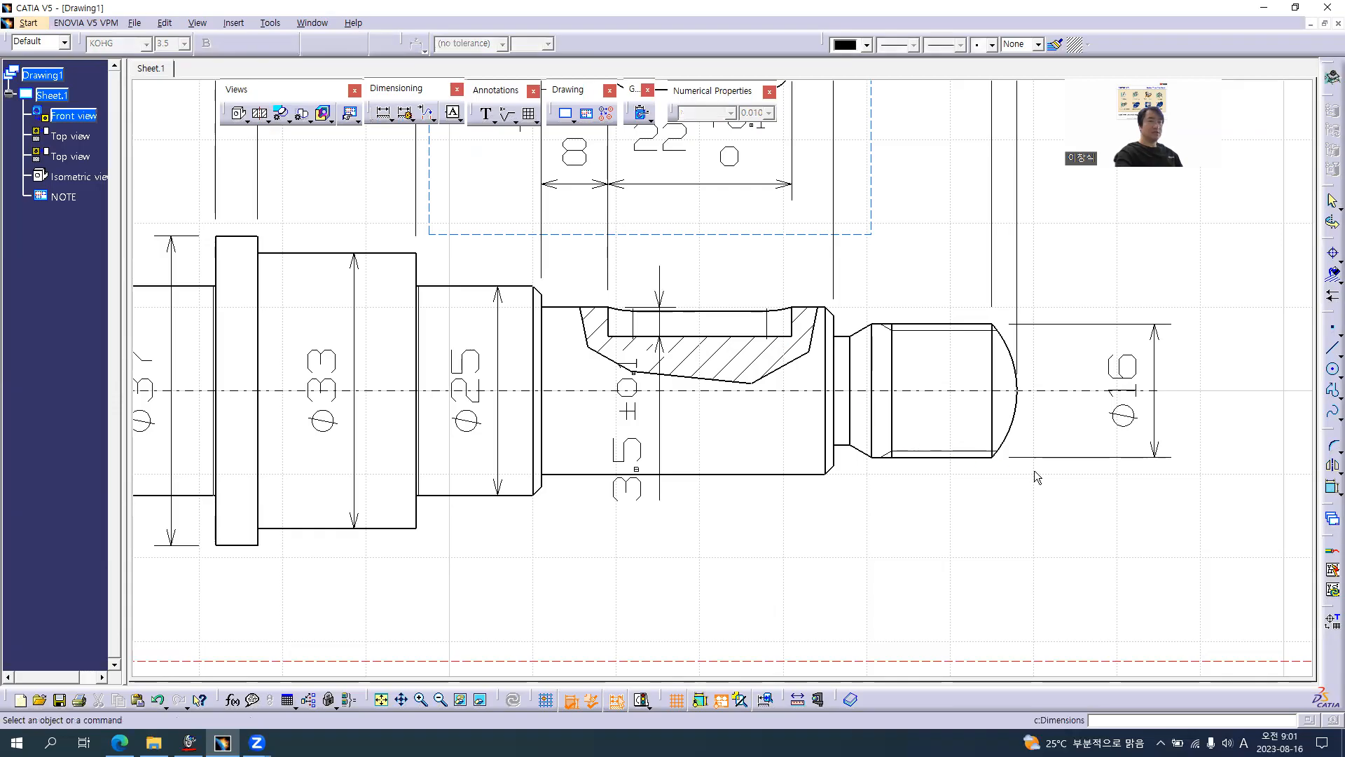
- Remove the diameter symbol from the right thread's dimension and add the text M before its value
left_click(1123, 413)
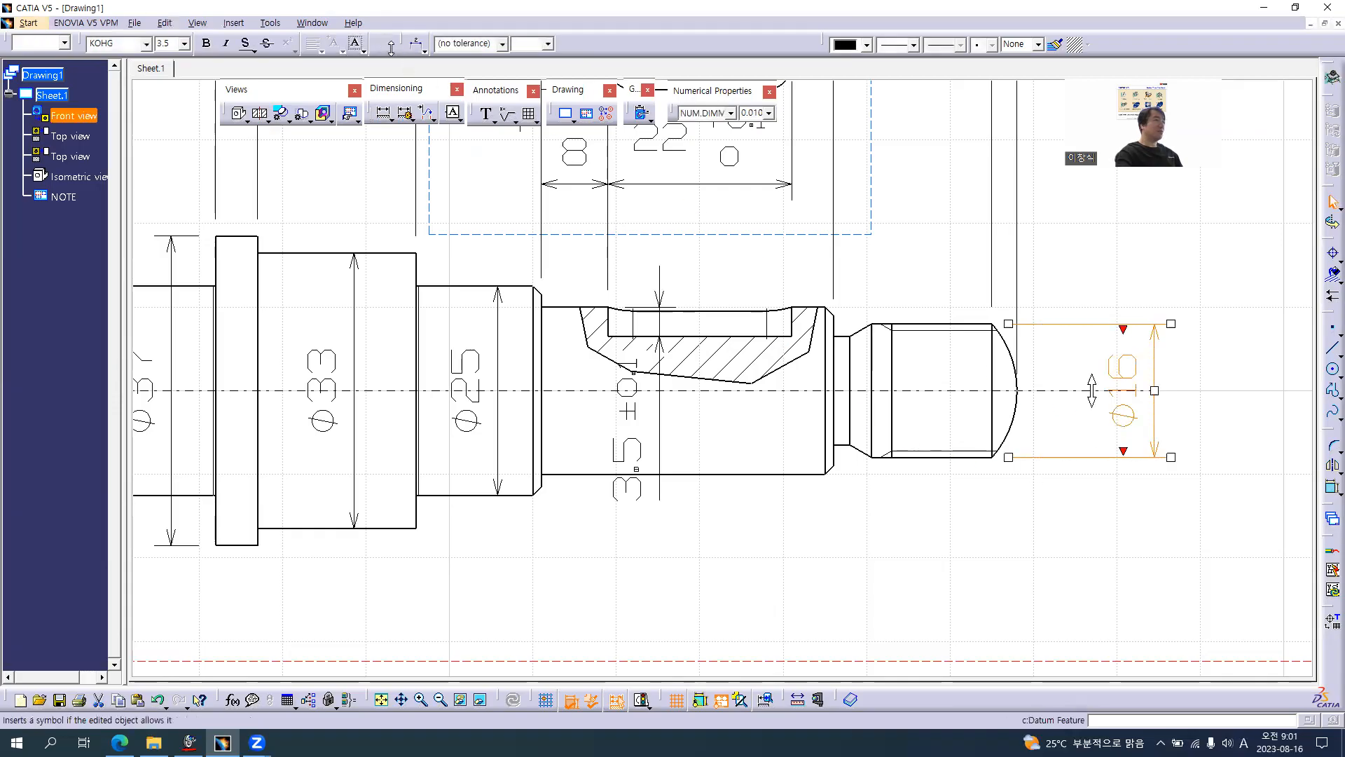
left_click(390, 49)
left_click(404, 64)
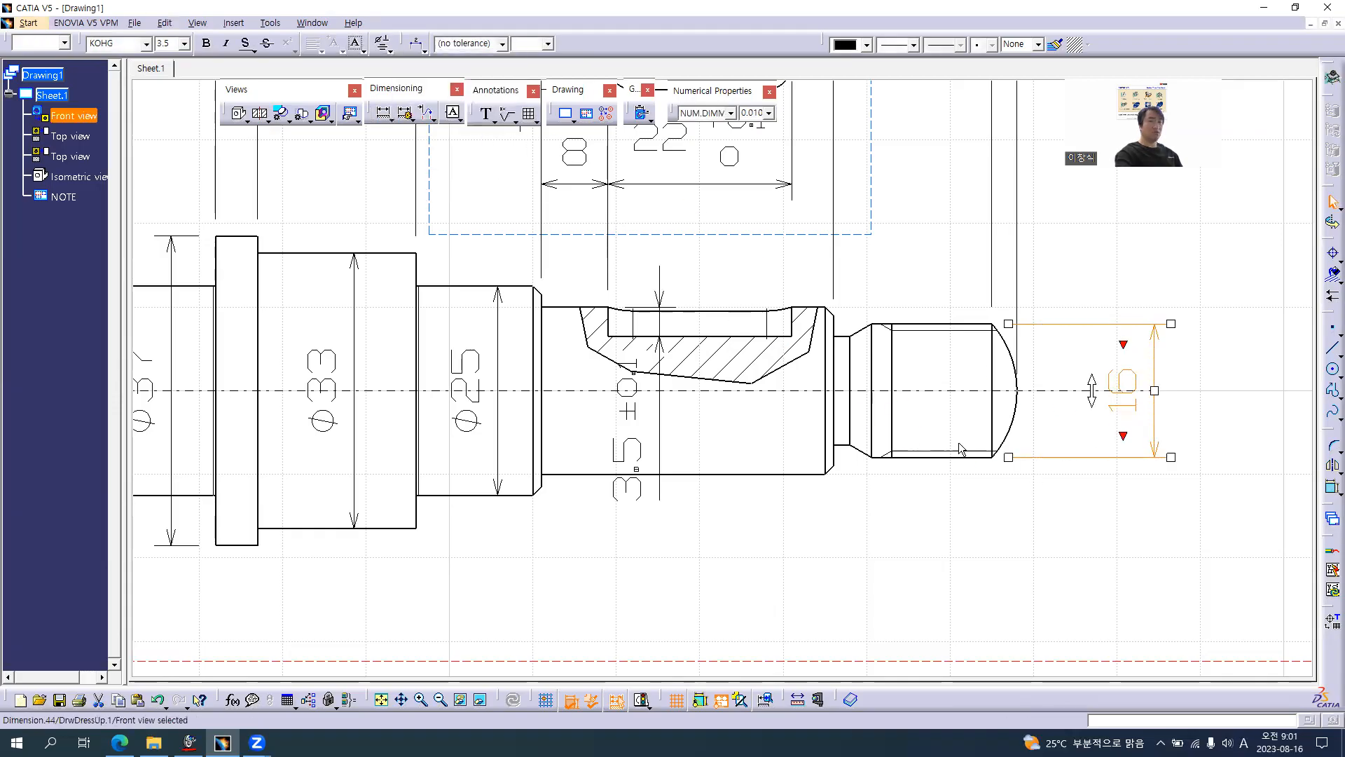
left_click(1123, 437)
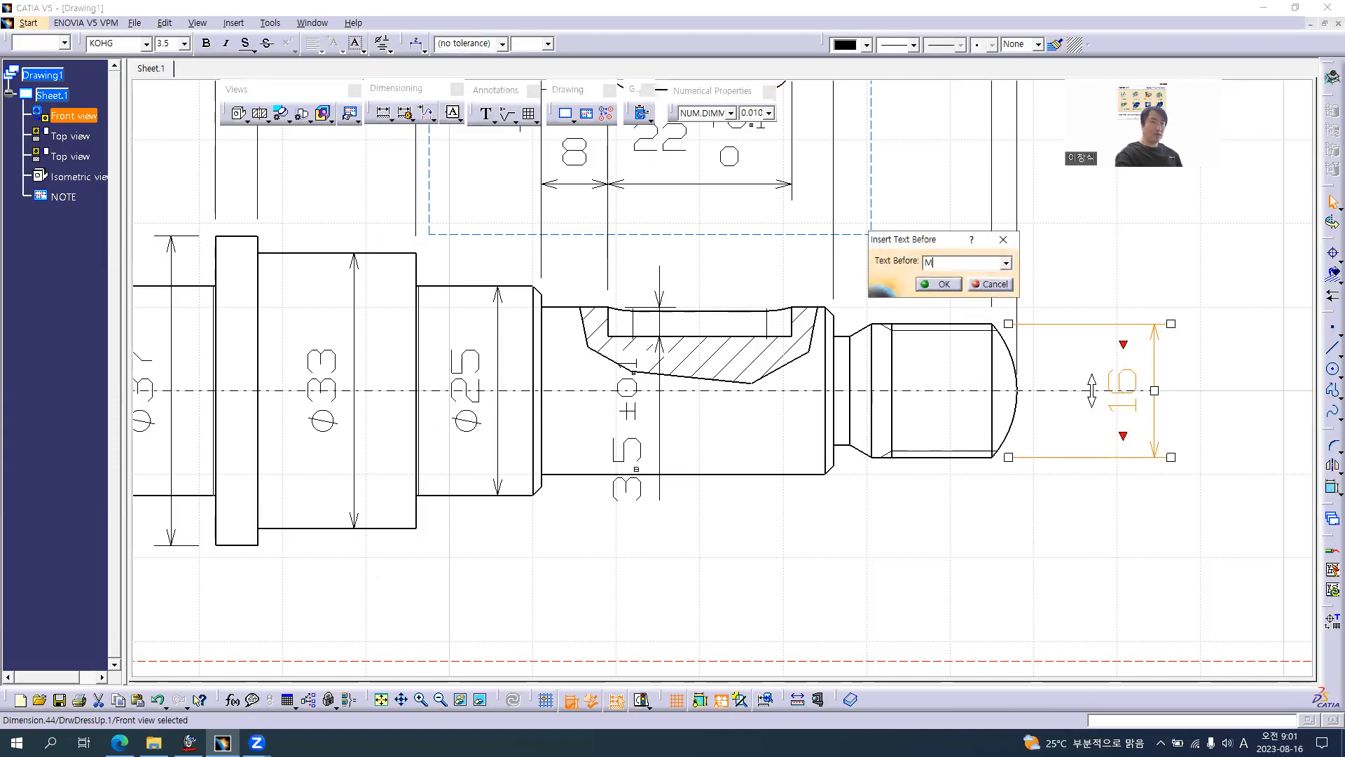
left_click(935, 285)
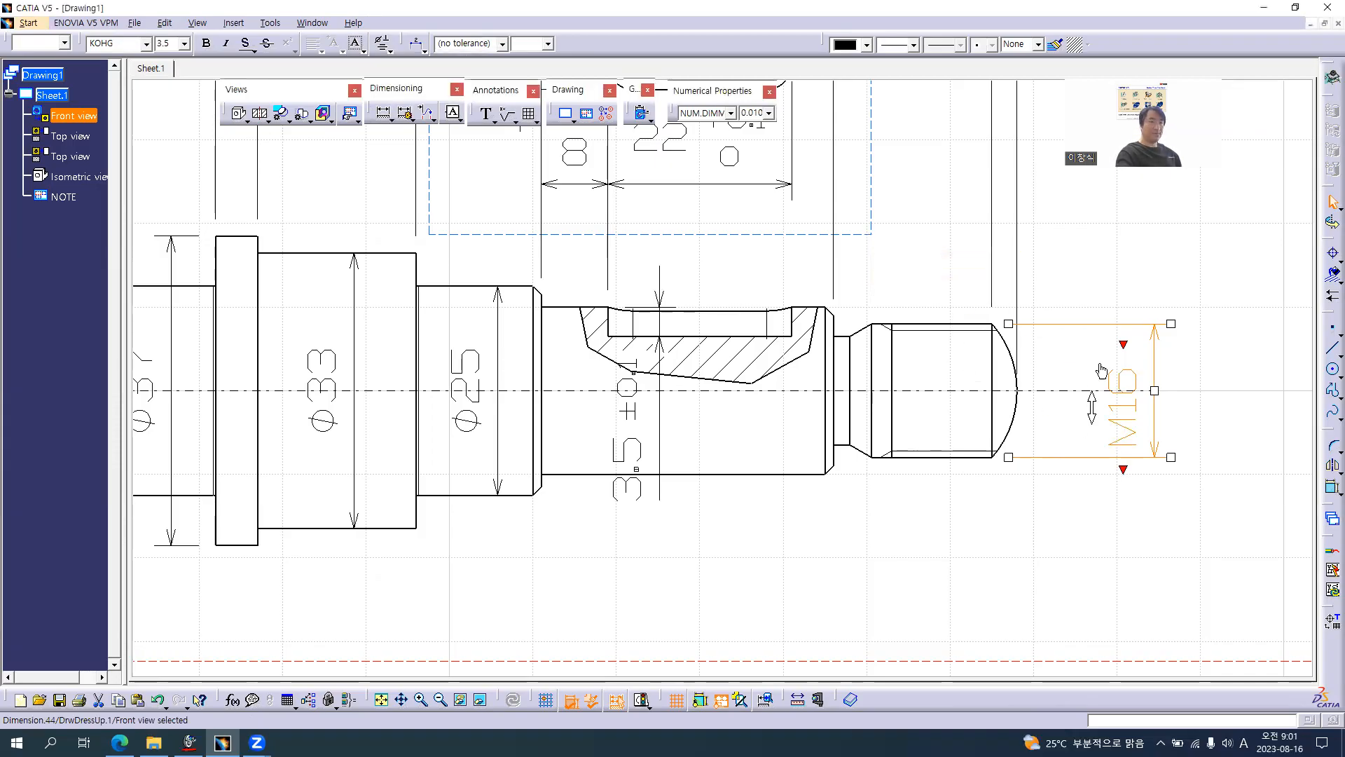
- Add the text x1 after the M16 thread dimension's value and move the value back between its extension lines
left_click(1124, 345)
key("alt+Tab")
key("alt+Tab")
left_click(945, 284)
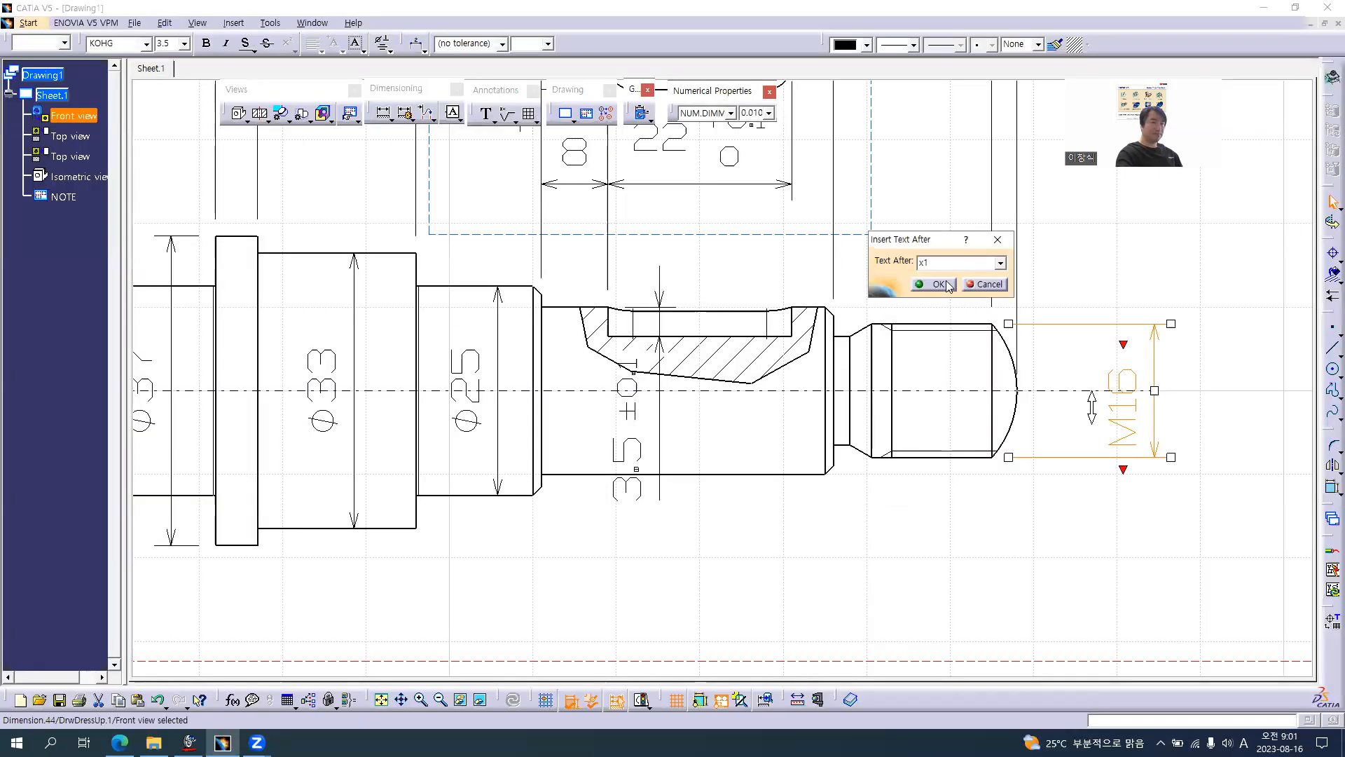
mouse_move(1092, 251)
left_mouse_down()
mouse_move(1083, 282)
mouse_move(1094, 251)
left_mouse_up()
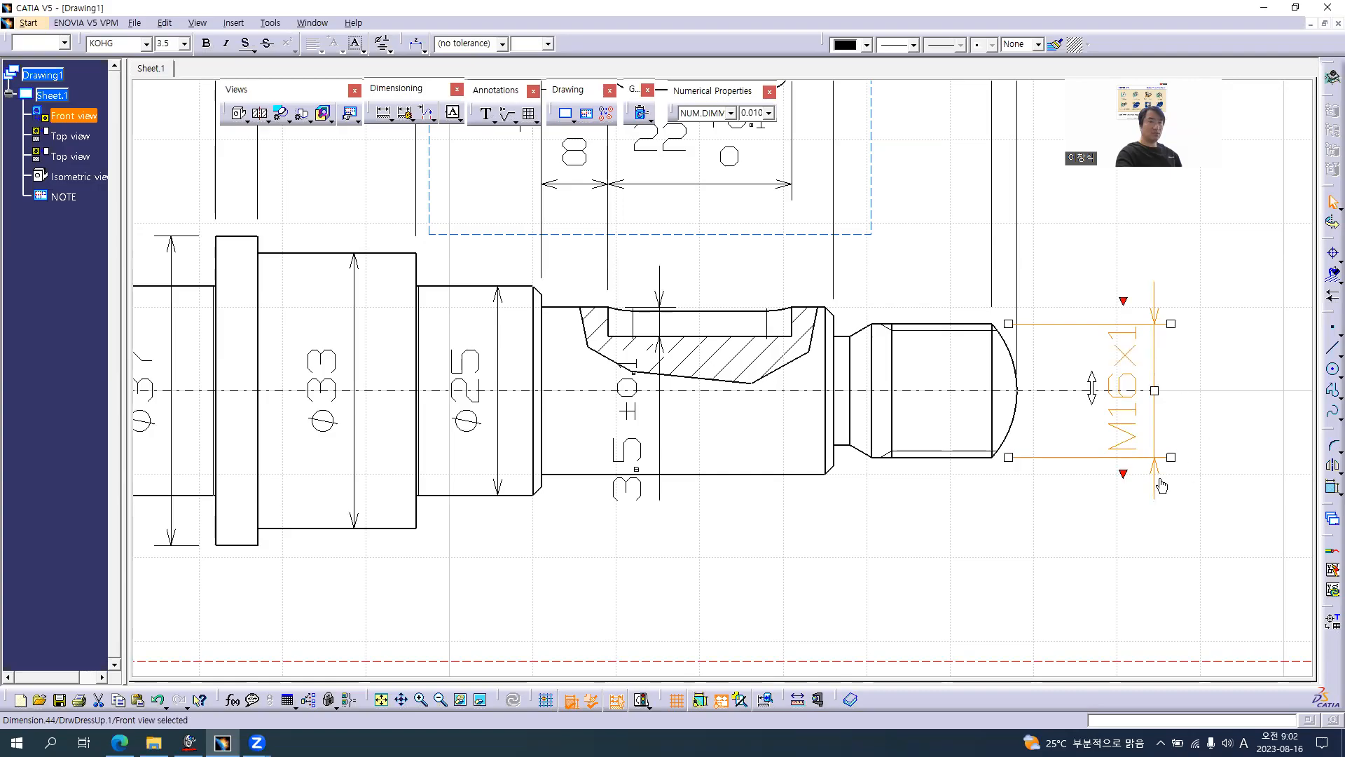
- Dimension the diameter of the right keyway section, placing it outward beyond the M16 x1 dimension as in Axis.pdf
key("alt+Tab")
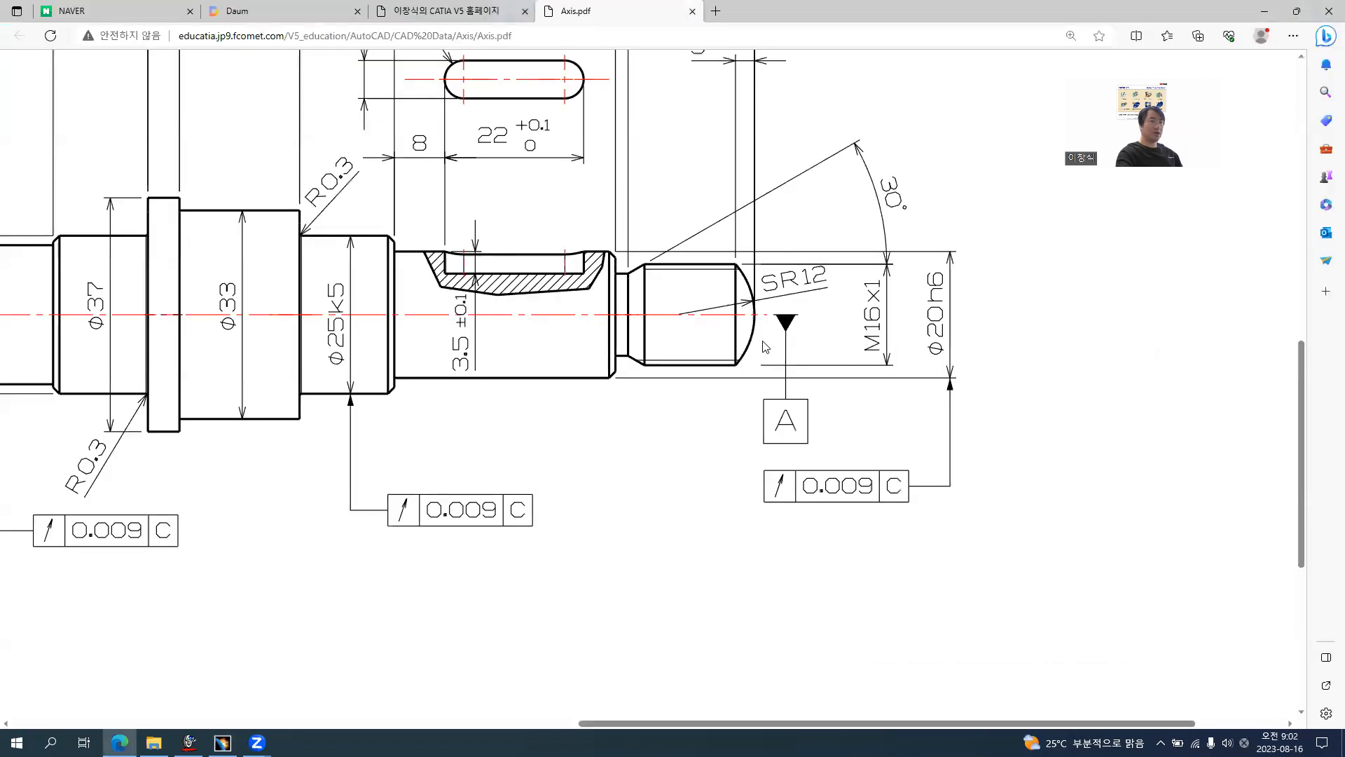
key("alt+Tab")
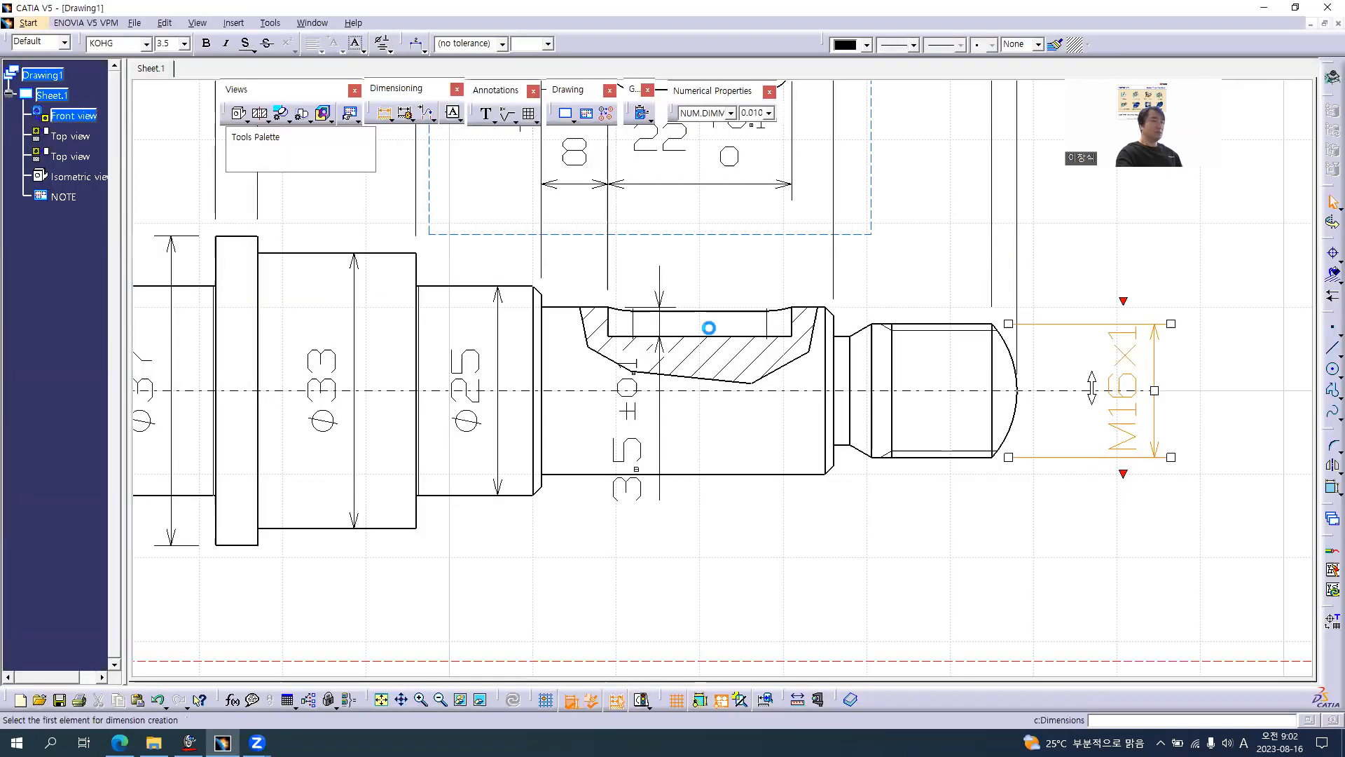
left_click(813, 308)
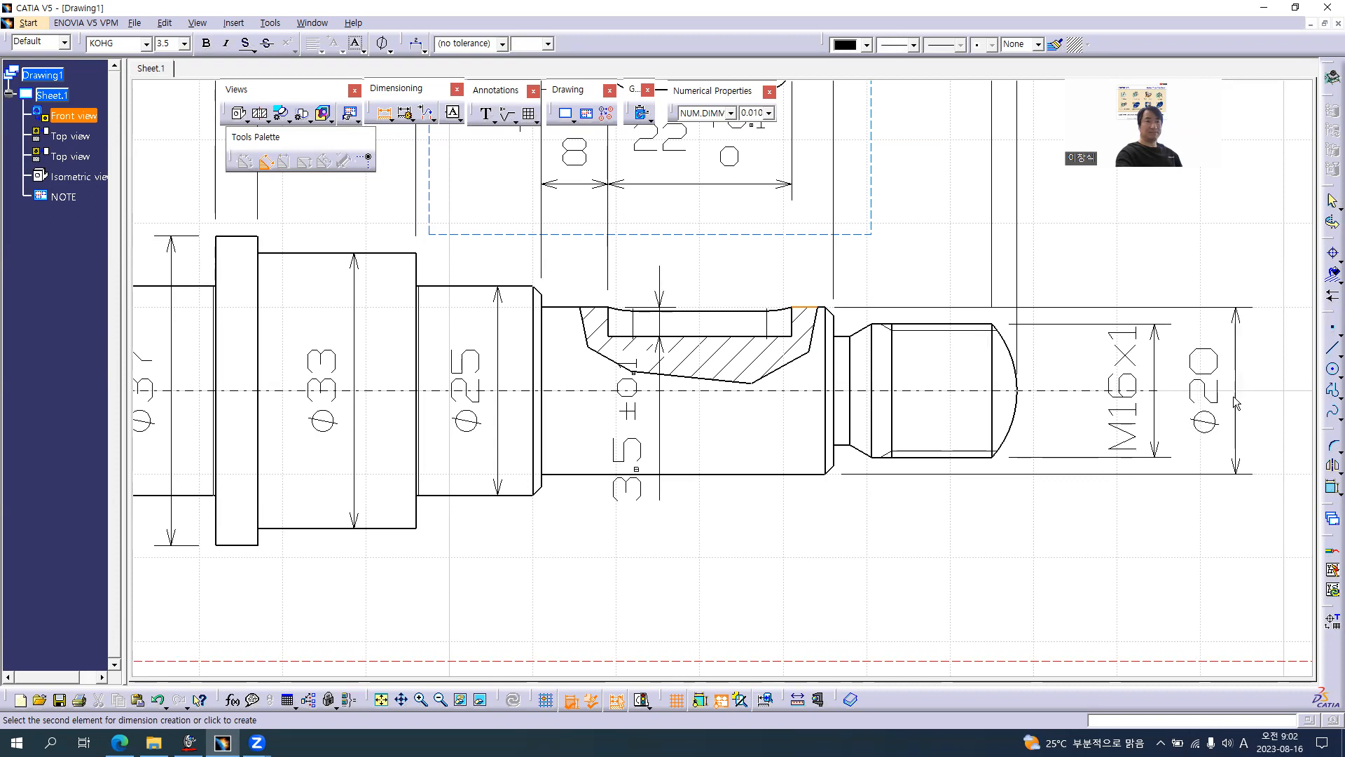
left_click(1231, 397)
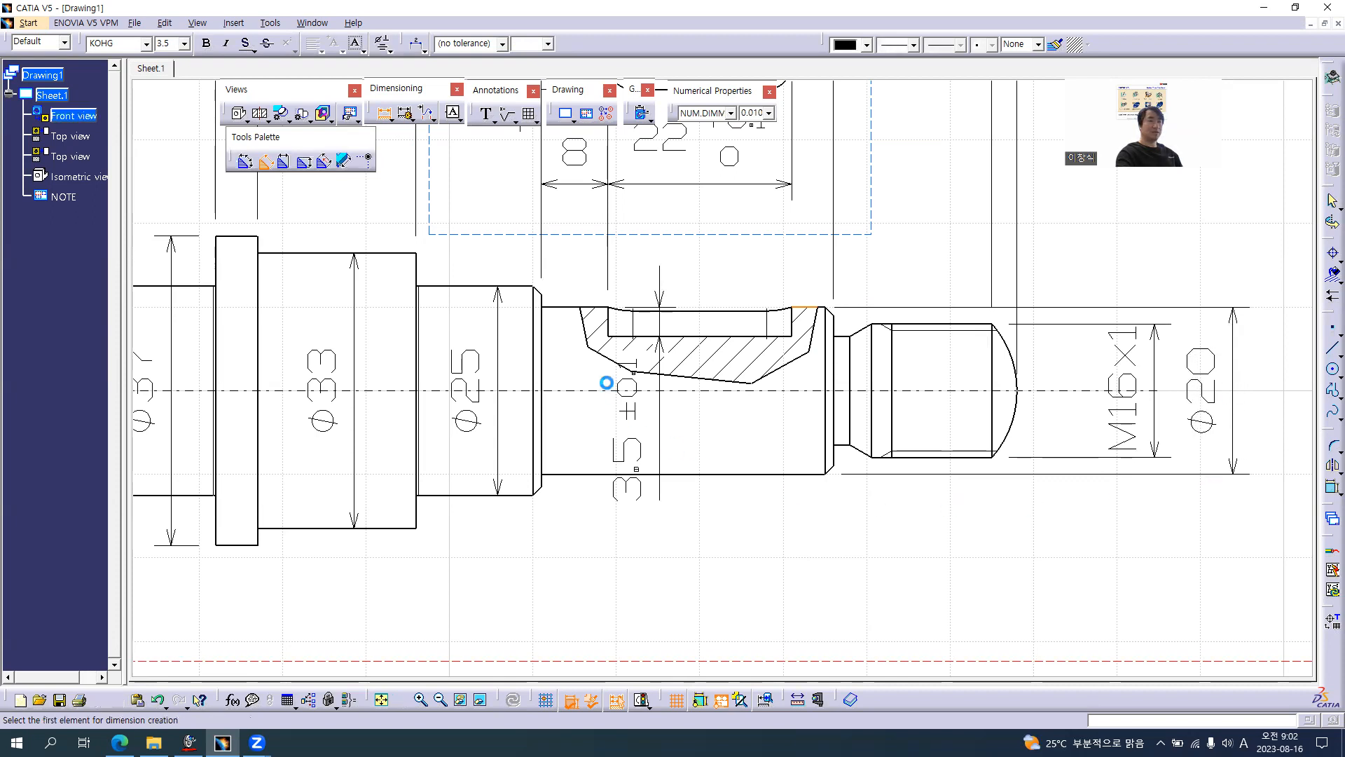
- Dimension the radius of the rounded right shaft end and add the text S before its value
mouse_move(617, 423)
middle_mouse_down("ctrl")
mouse_move(521, 446)
mouse_move(622, 442)
middle_mouse_up("ctrl")
mouse_move(825, 445)
middle_mouse_down()
mouse_move(739, 459)
mouse_move(746, 445)
middle_mouse_up()
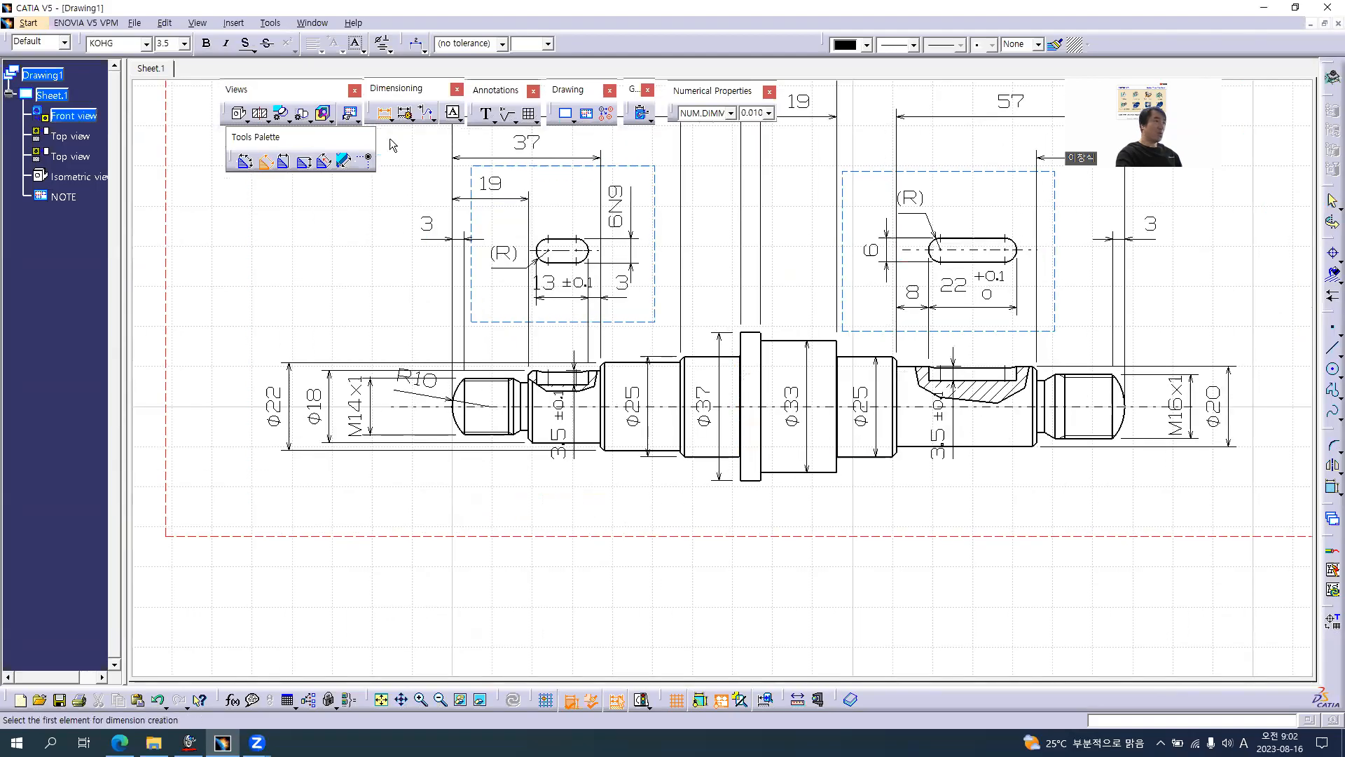
left_click(385, 115)
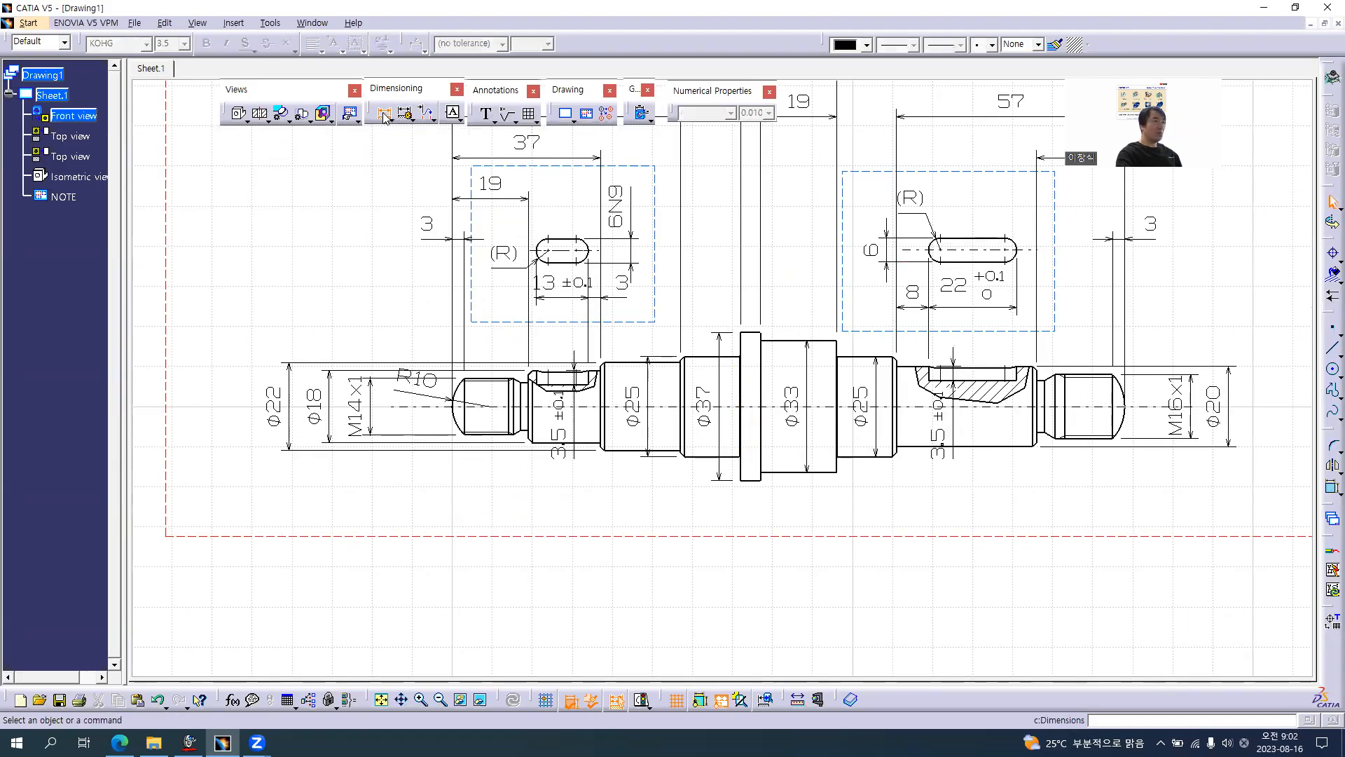
left_click(384, 115)
middle_click_drag(1139, 389, 596, 280)
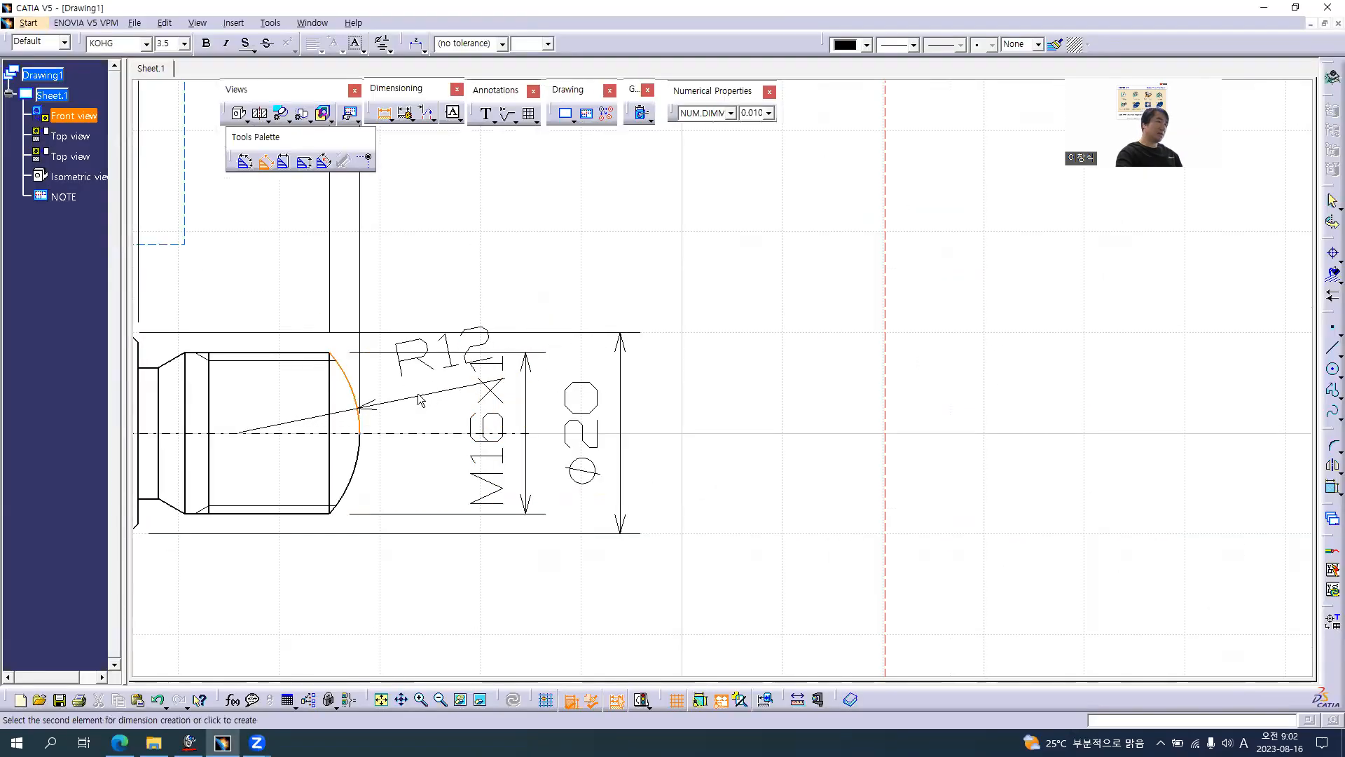
left_click(419, 406)
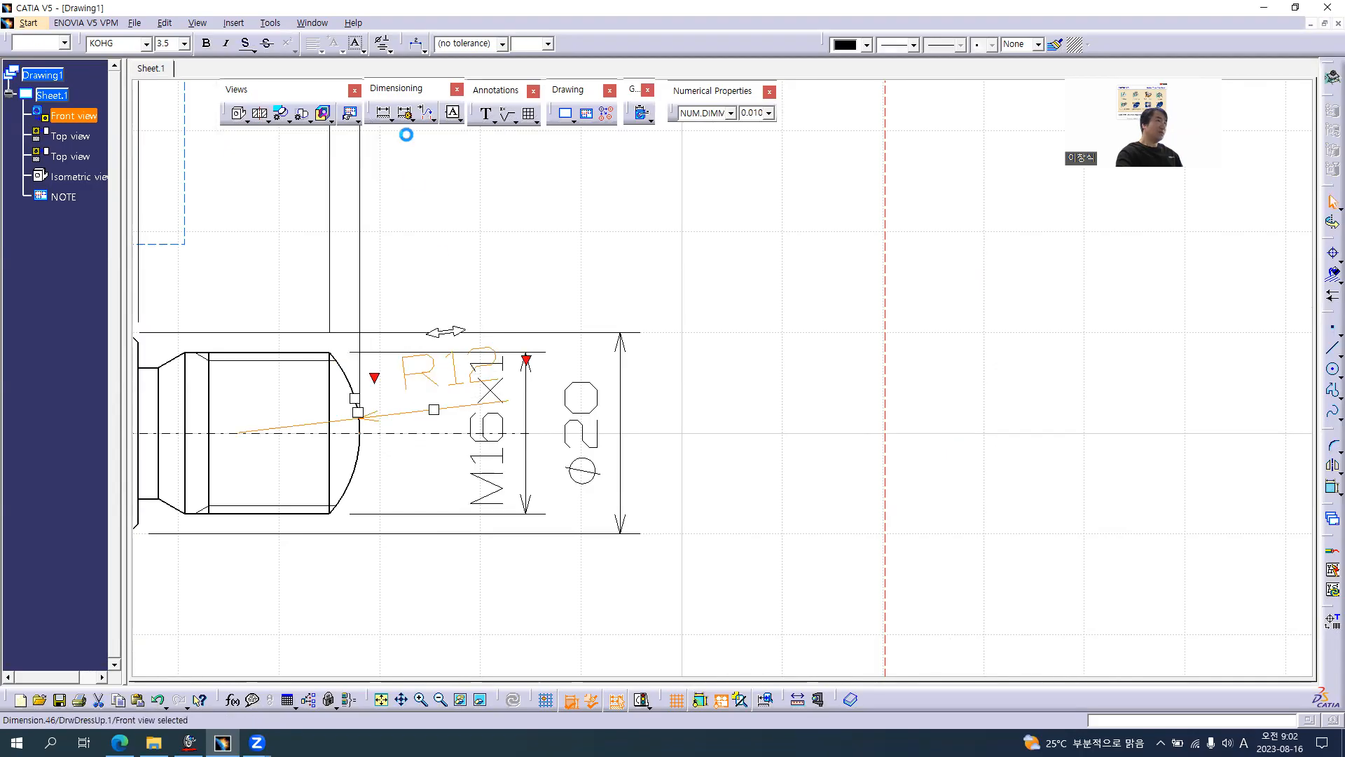
left_click(376, 376)
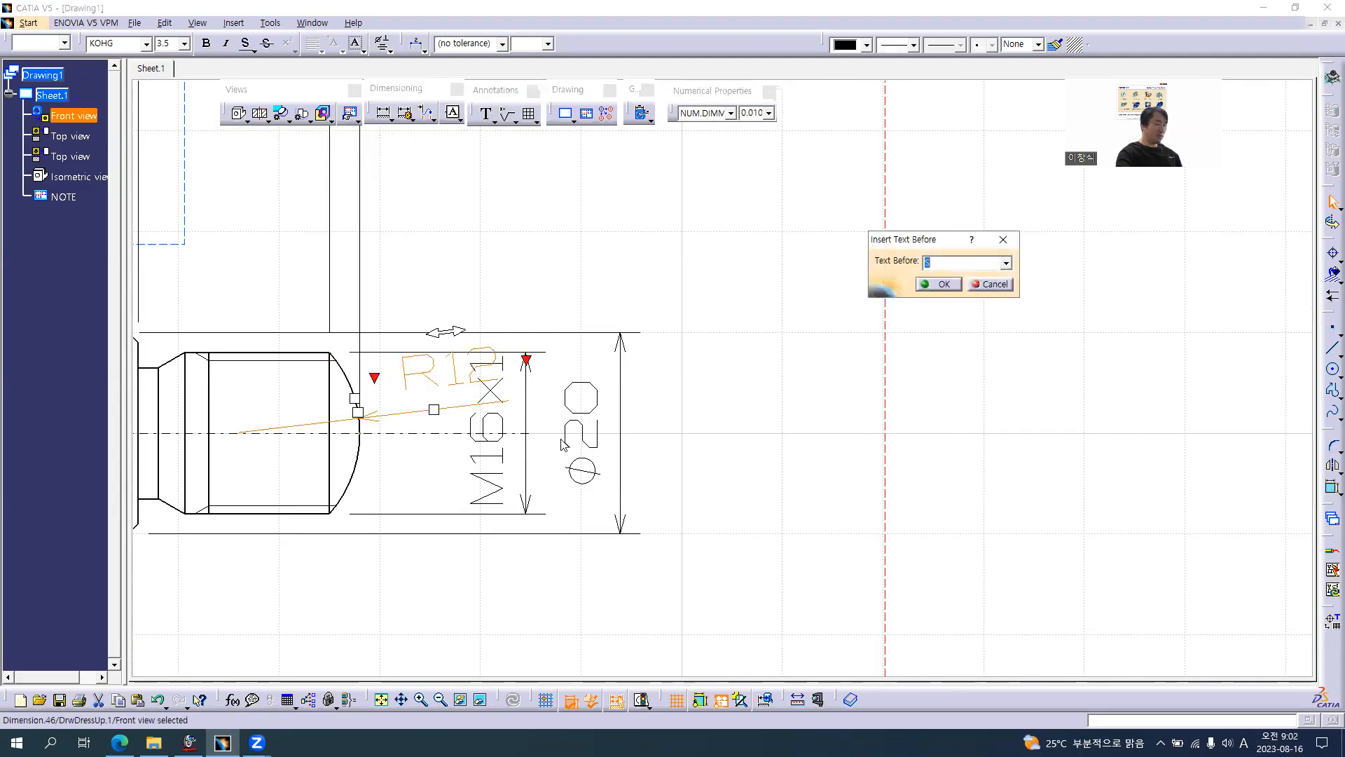
left_click(944, 289)
left_click(798, 343)
- Add the text S before the radius value of the rounded left shaft end
mouse_move(670, 348)
middle_mouse_down("ctrl")
mouse_move(667, 461)
mouse_move(431, 412)
mouse_move(925, 412)
mouse_move(915, 247)
middle_mouse_up("ctrl")
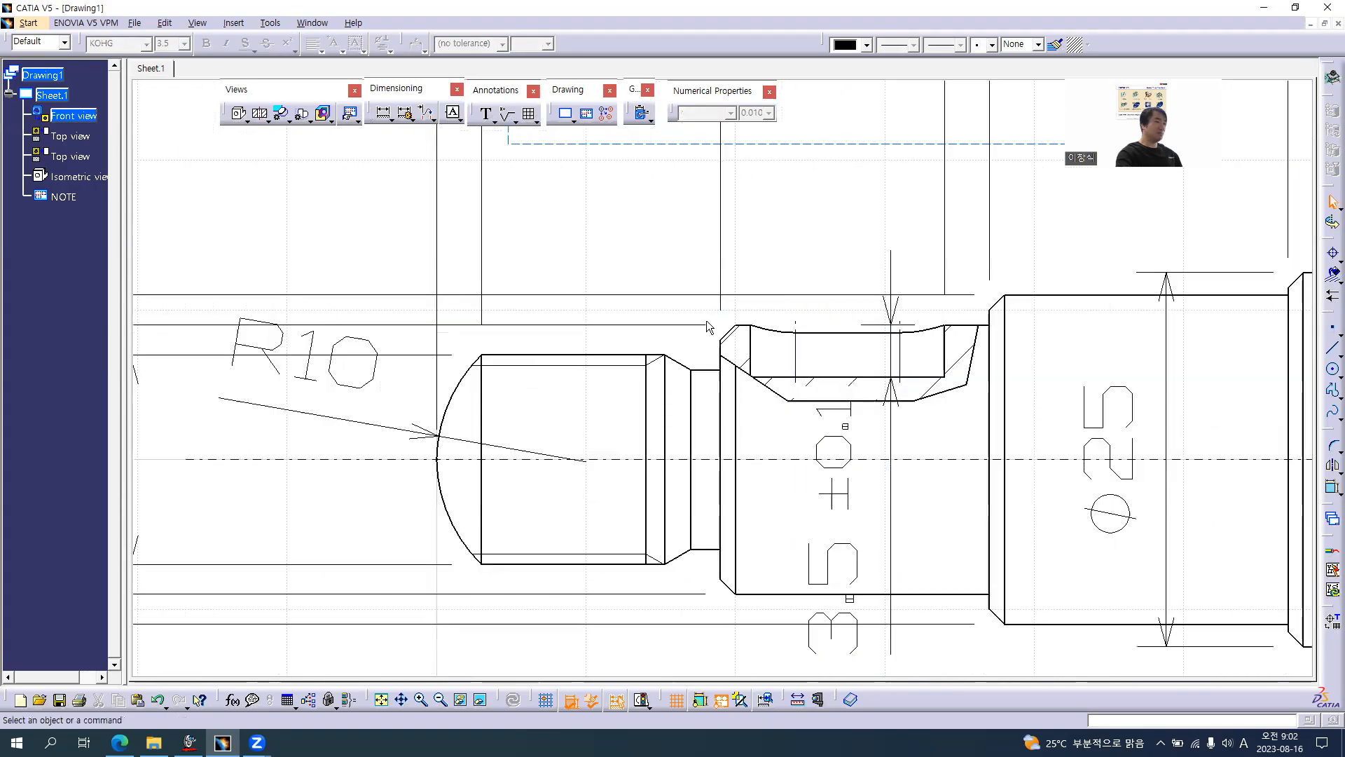
left_click(234, 329)
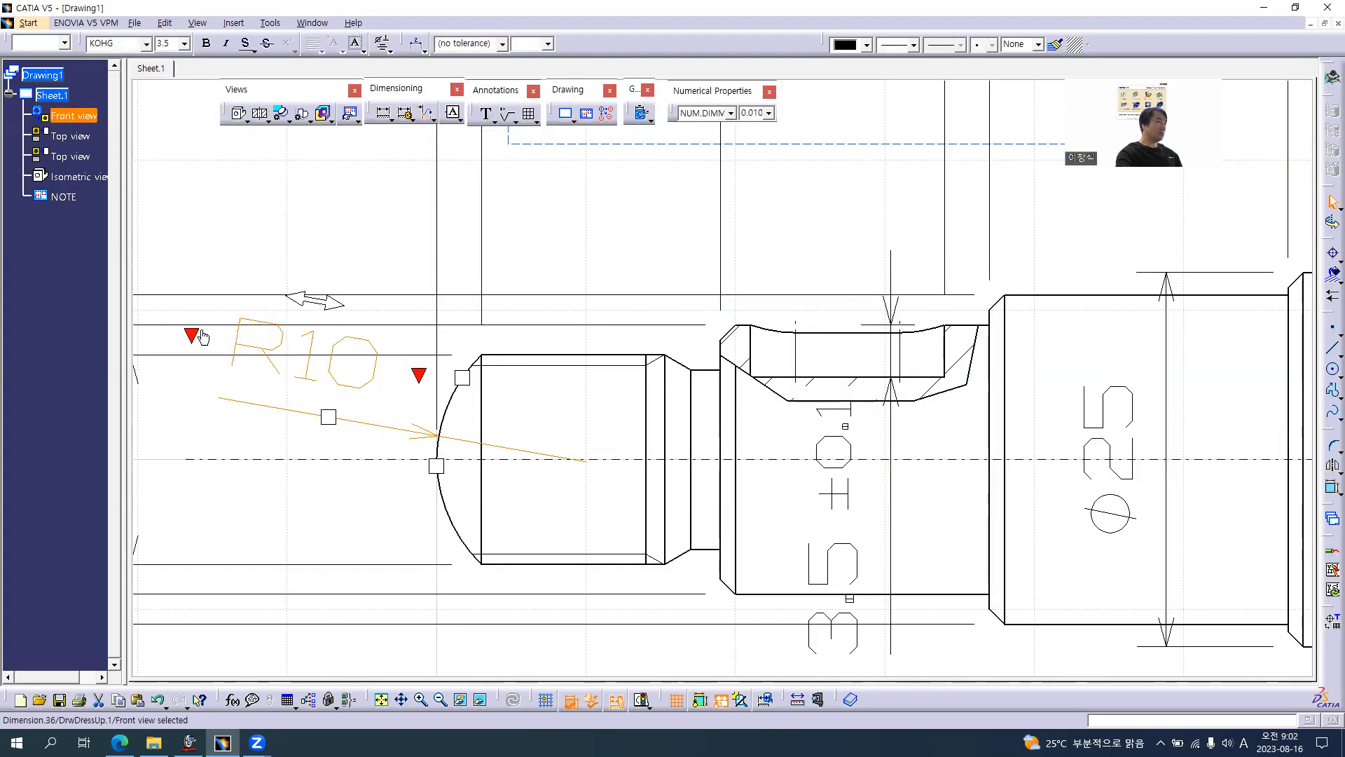
left_click(193, 334)
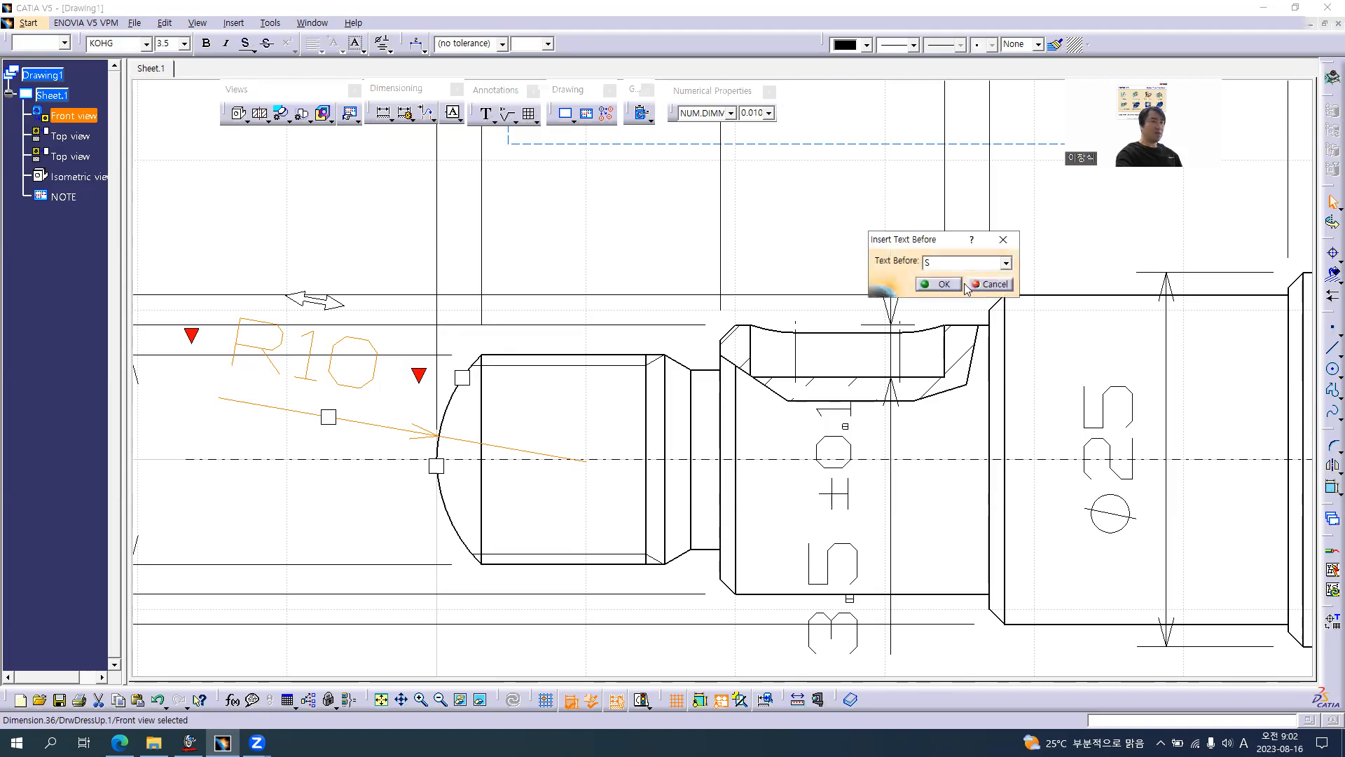
left_click(942, 284)
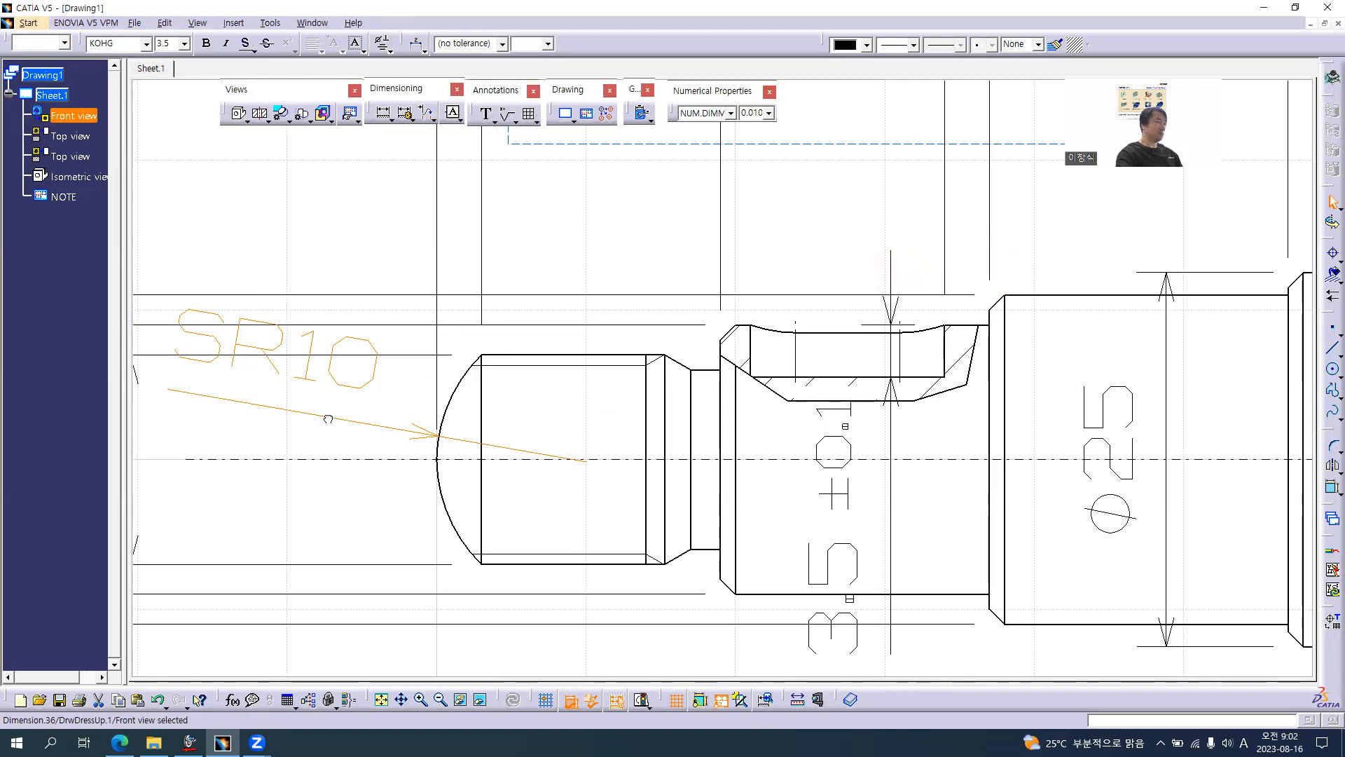
left_click(336, 516)
mouse_move(726, 474)
middle_mouse_down()
mouse_move(729, 549)
mouse_move(881, 496)
mouse_move(661, 452)
mouse_move(462, 469)
middle_mouse_up()
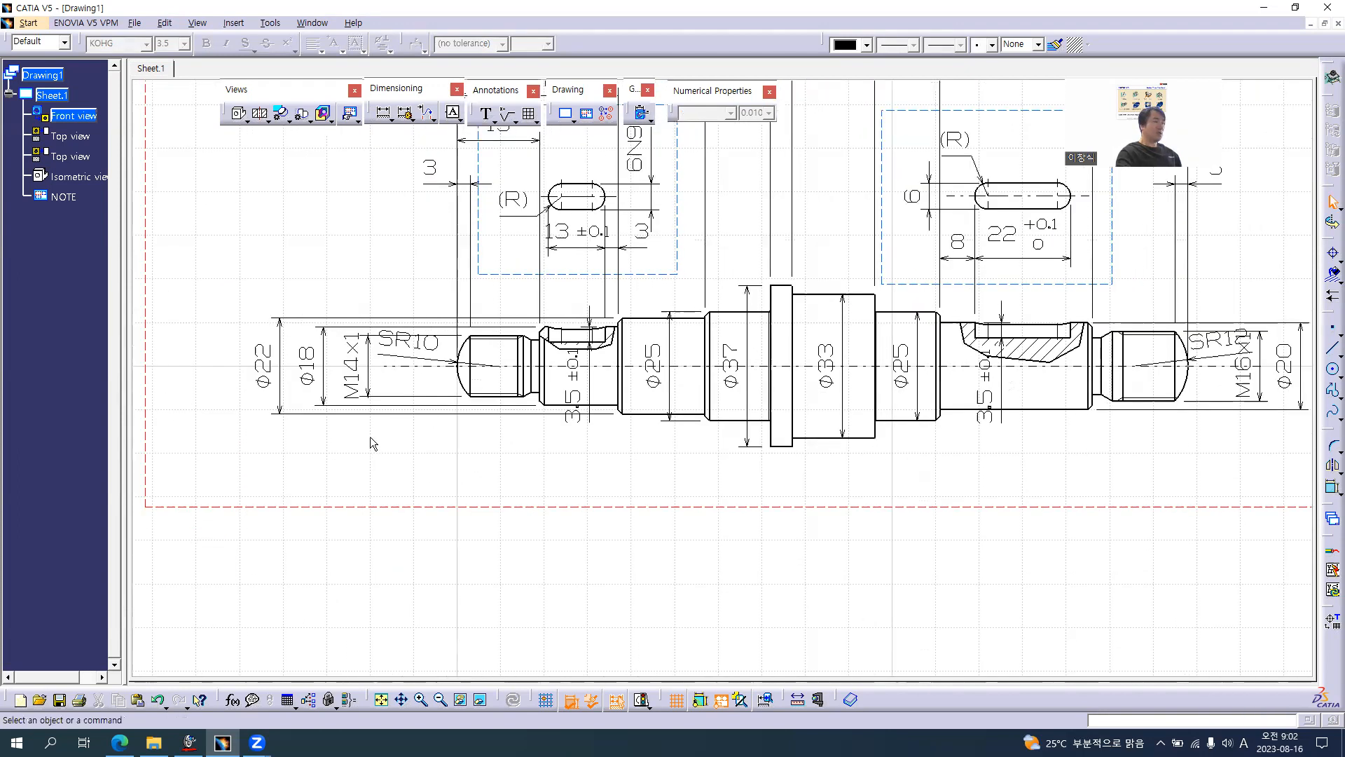
- Add the tolerance text h6 after the right keyway section's diameter and move the value back between its extension lines
key("alt+Tab")
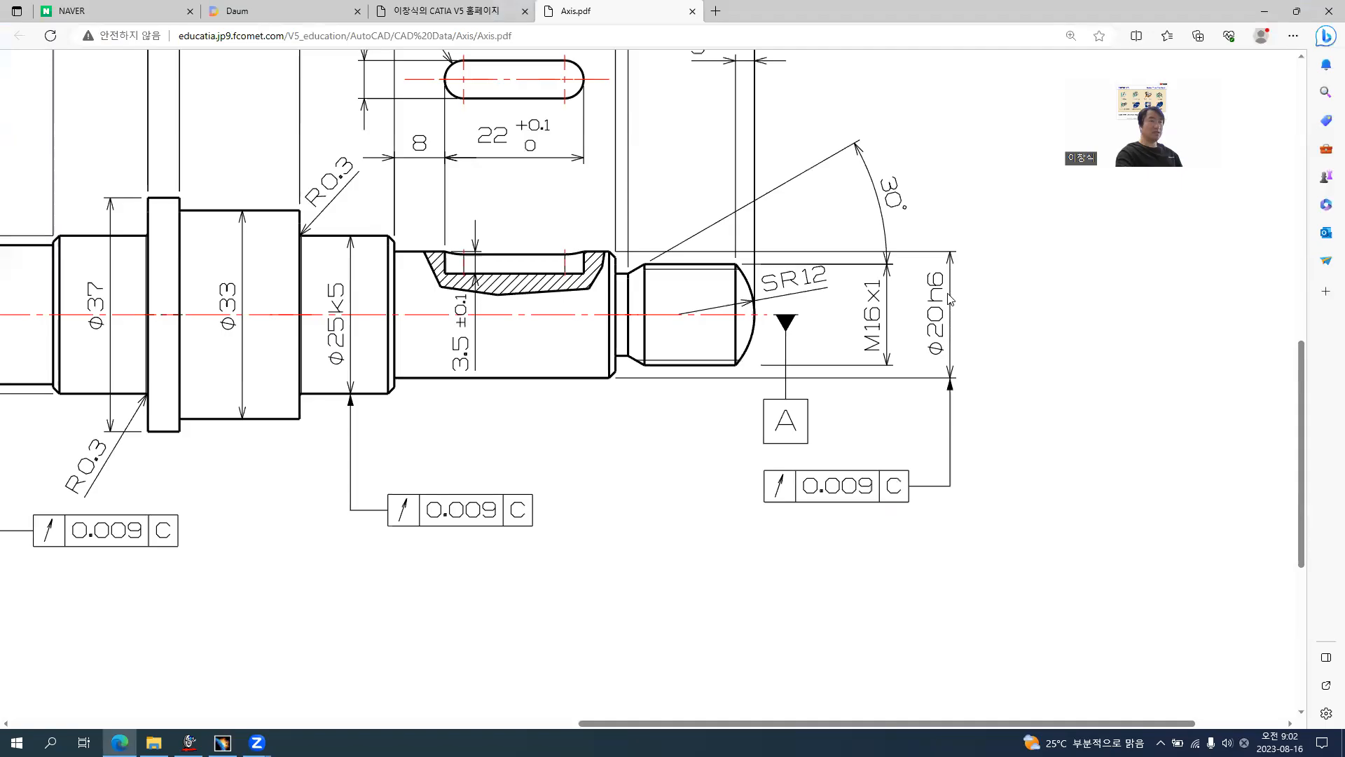
key("alt+Tab")
mouse_move(1149, 374)
middle_mouse_down()
mouse_move(1172, 371)
mouse_move(668, 405)
mouse_move(669, 343)
middle_mouse_up()
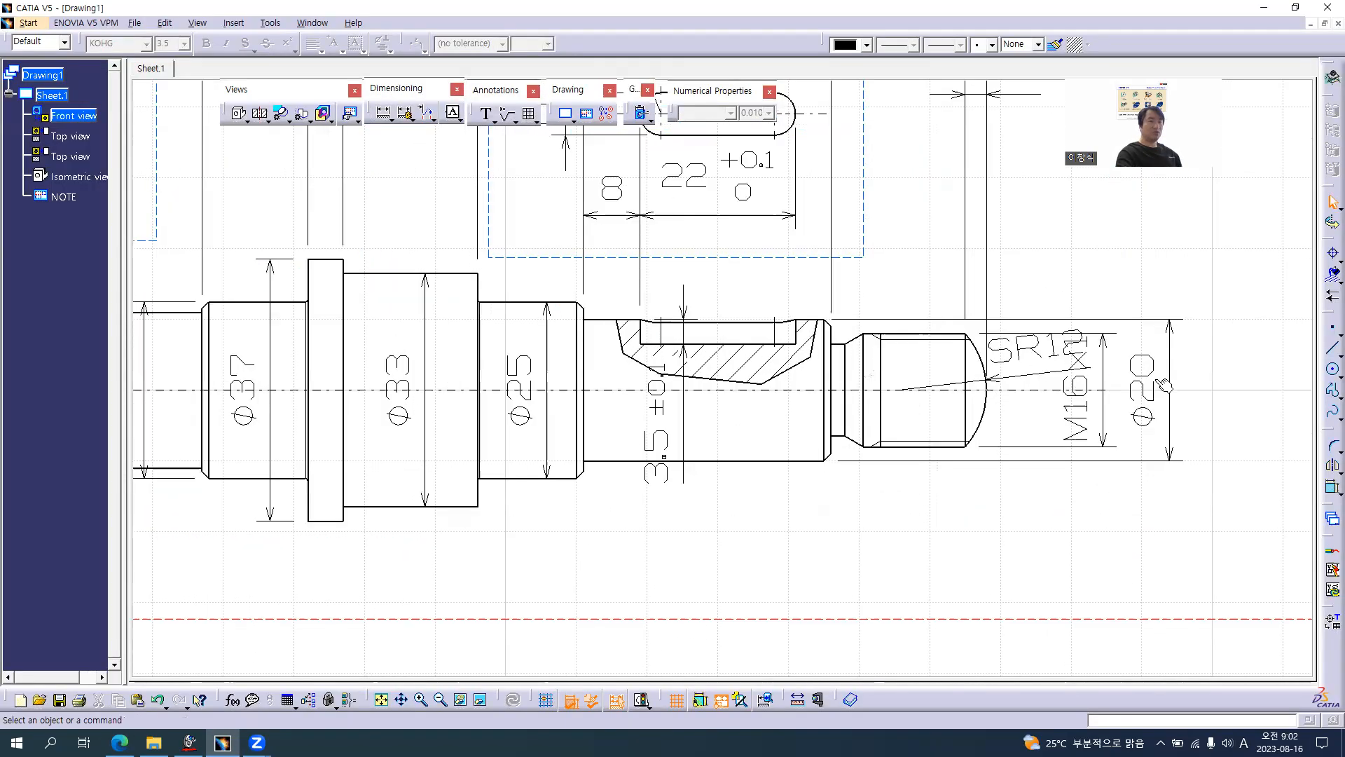
left_click(1141, 372)
left_click(1142, 335)
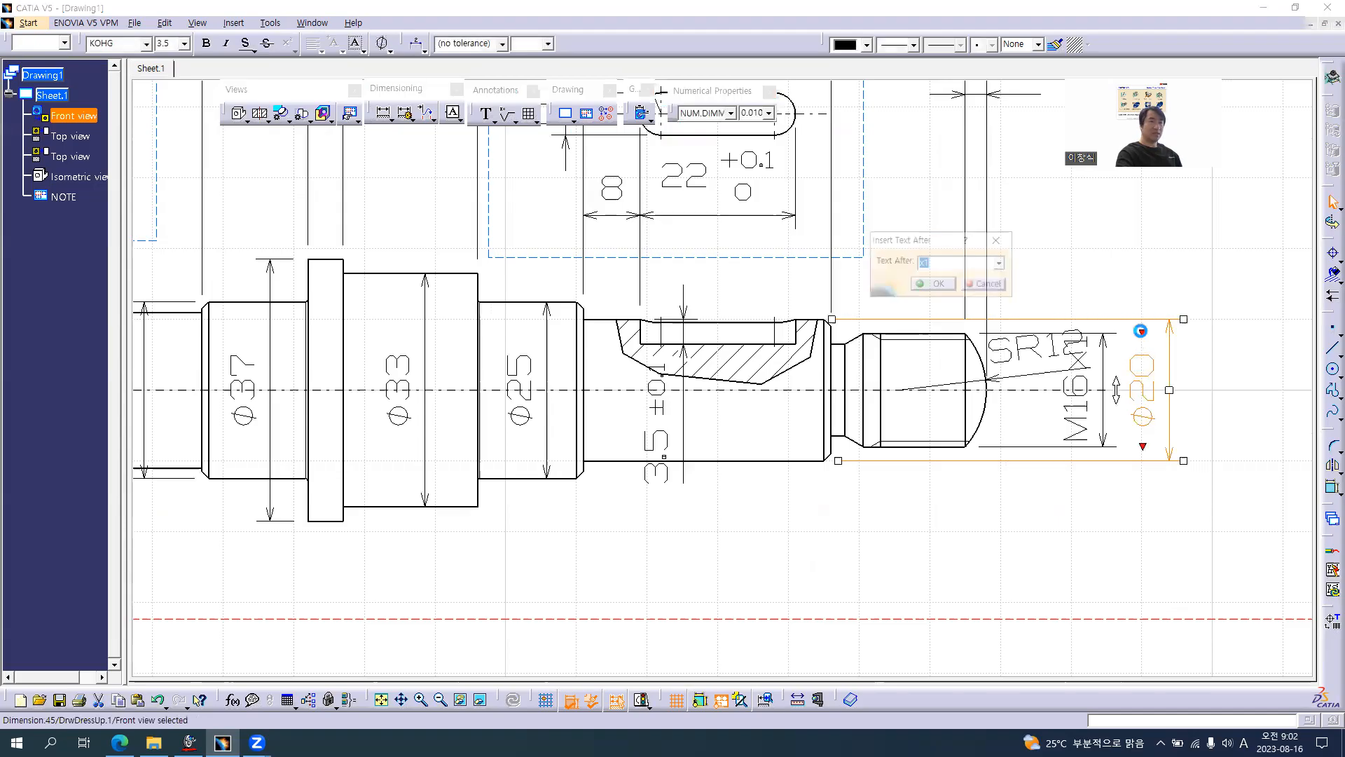
type("h6")
key("Return")
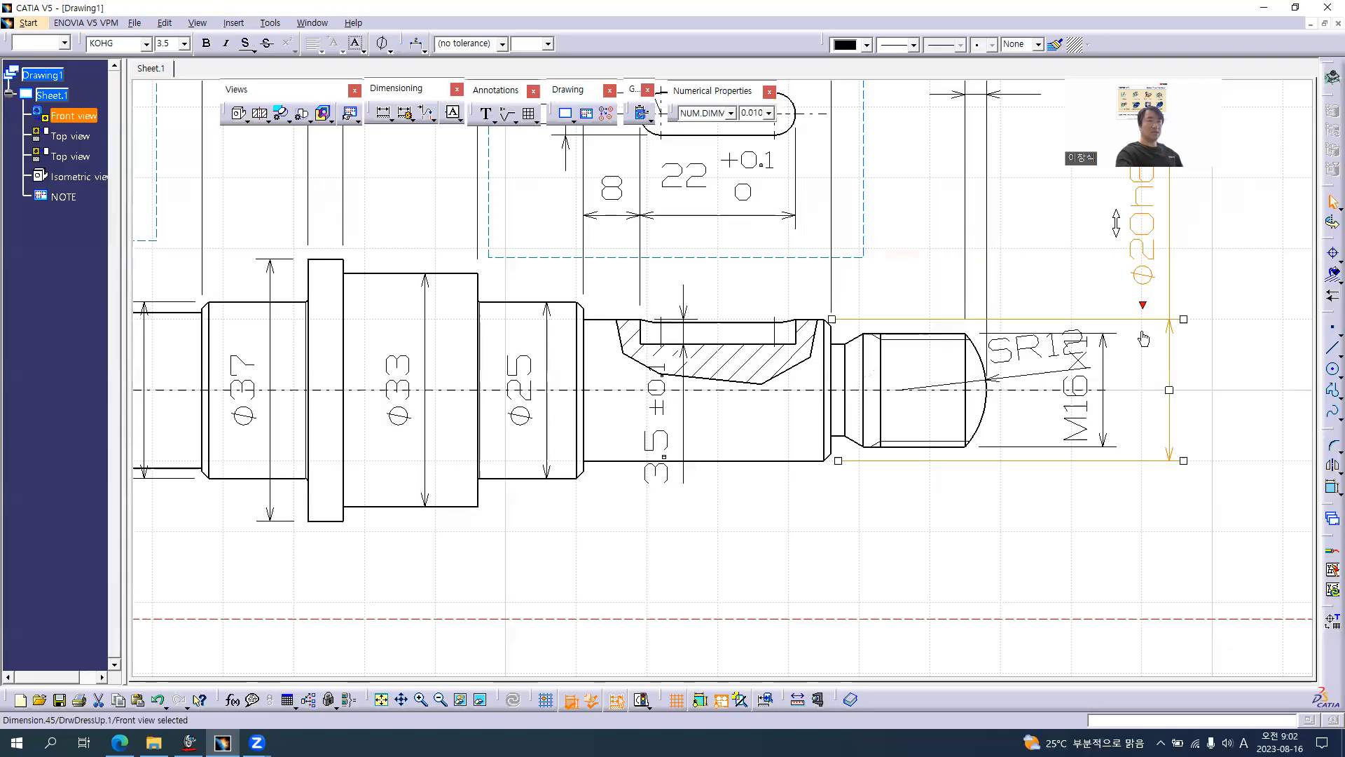
left_click_drag(1116, 239, 1128, 262)
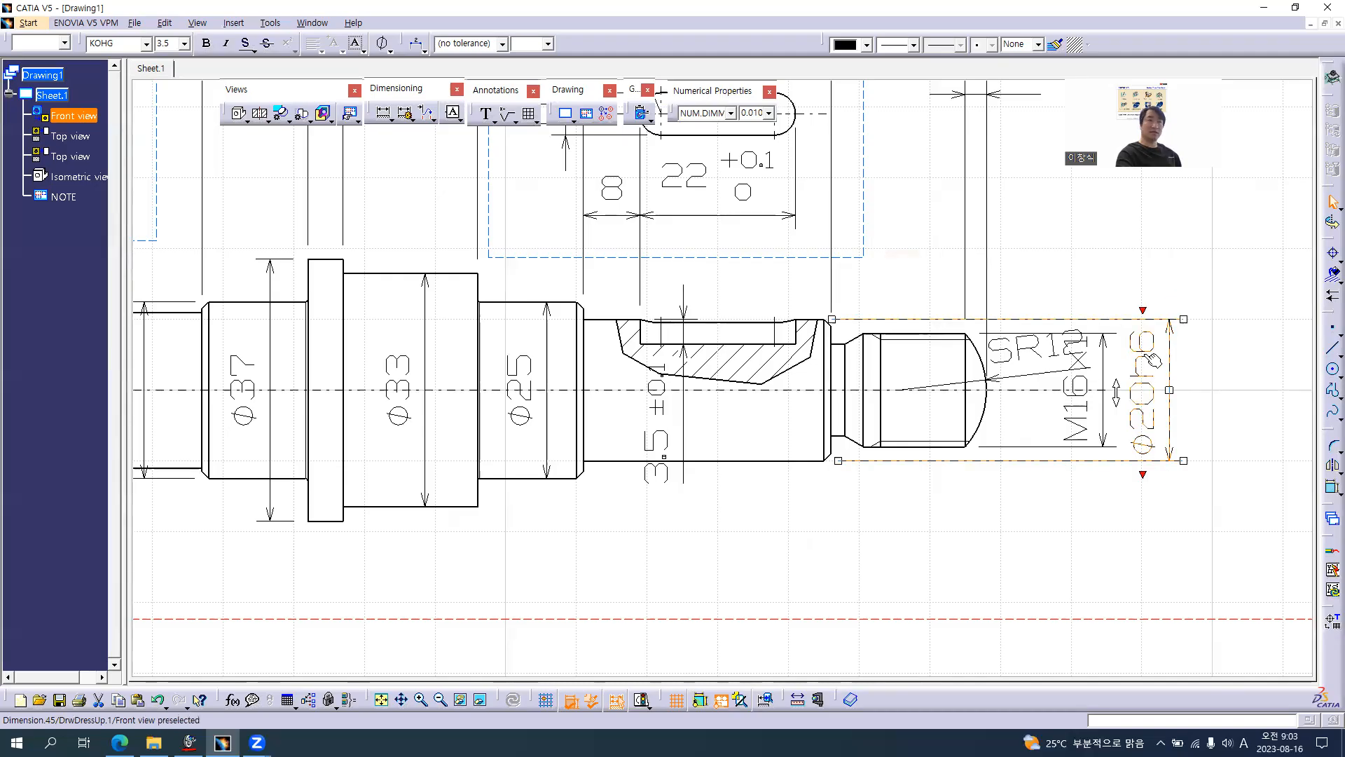
- Add the tolerance text k5 after the diameter of the section left of the right keyway section, keeping the value centred as in Axis.pdf
key("alt+Tab")
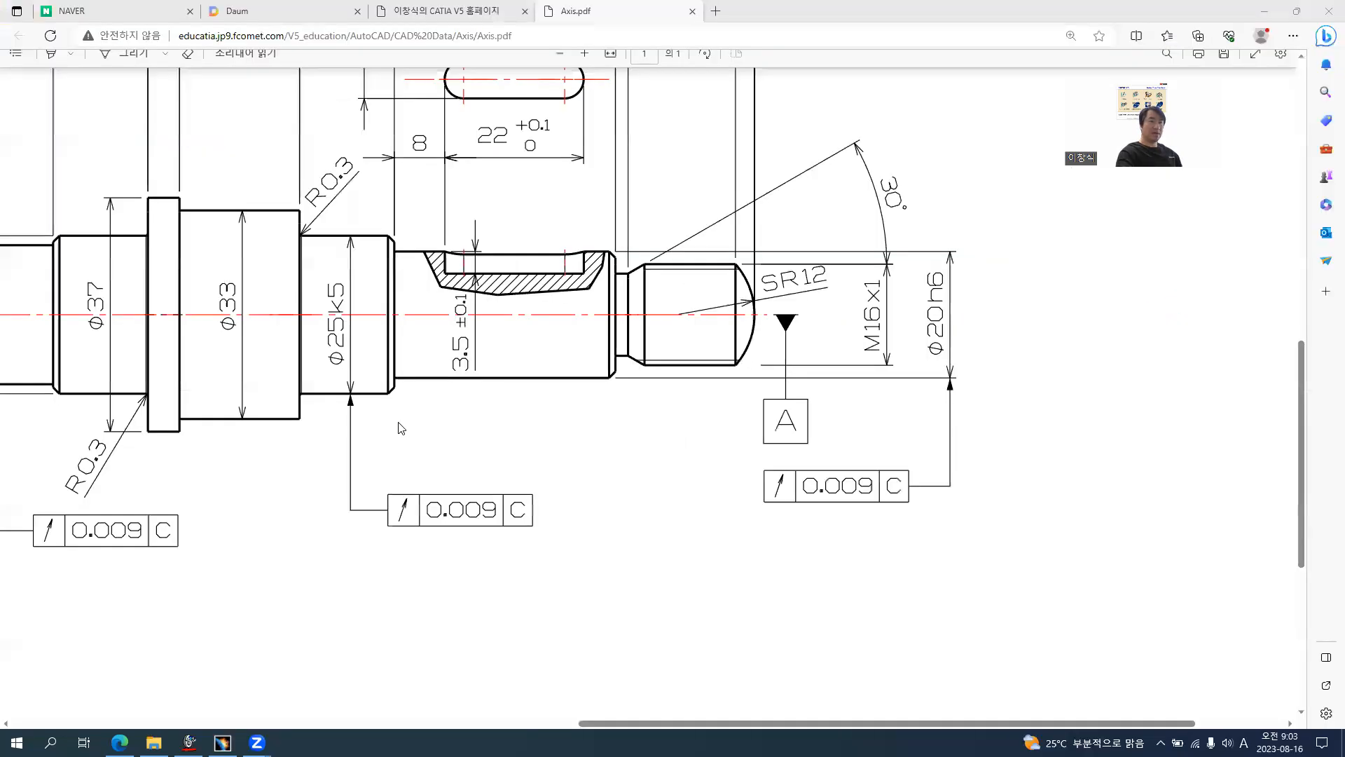
key("alt+Tab")
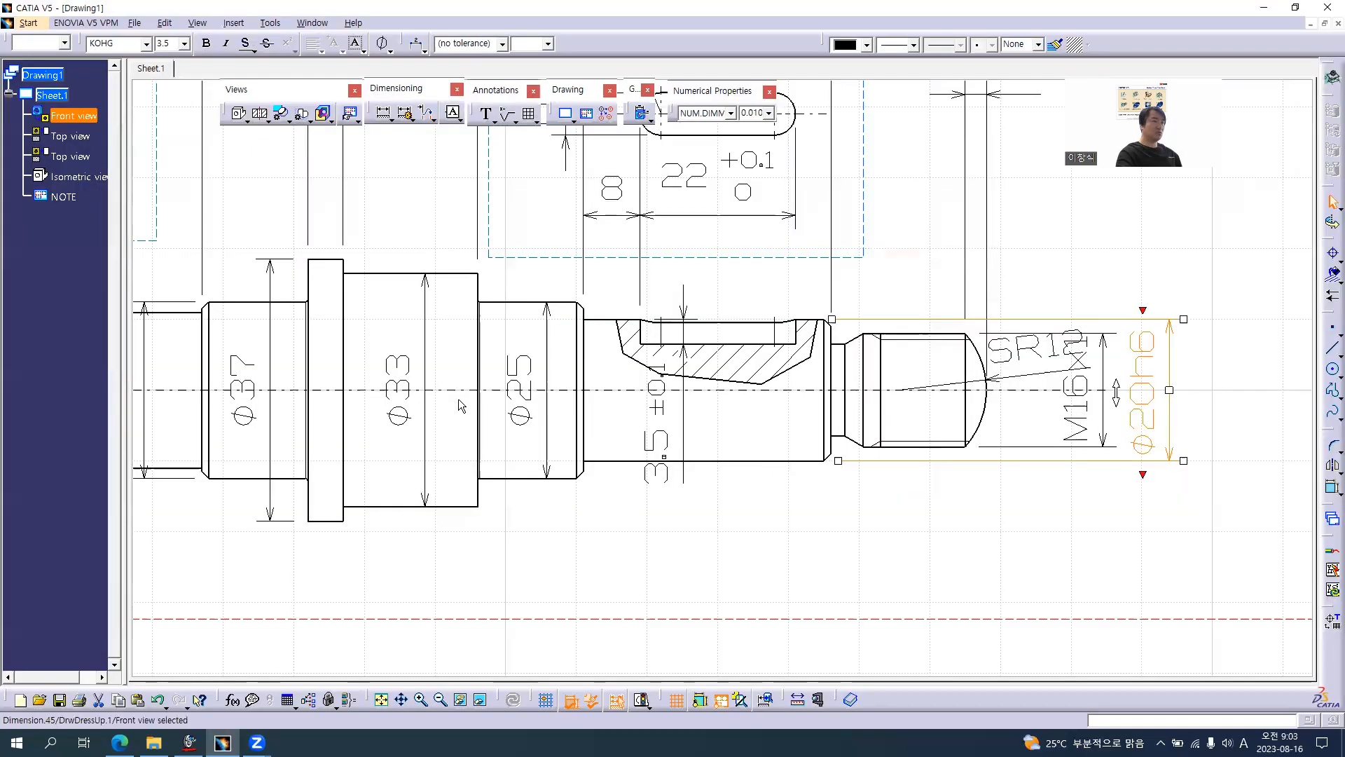
key("alt+Tab")
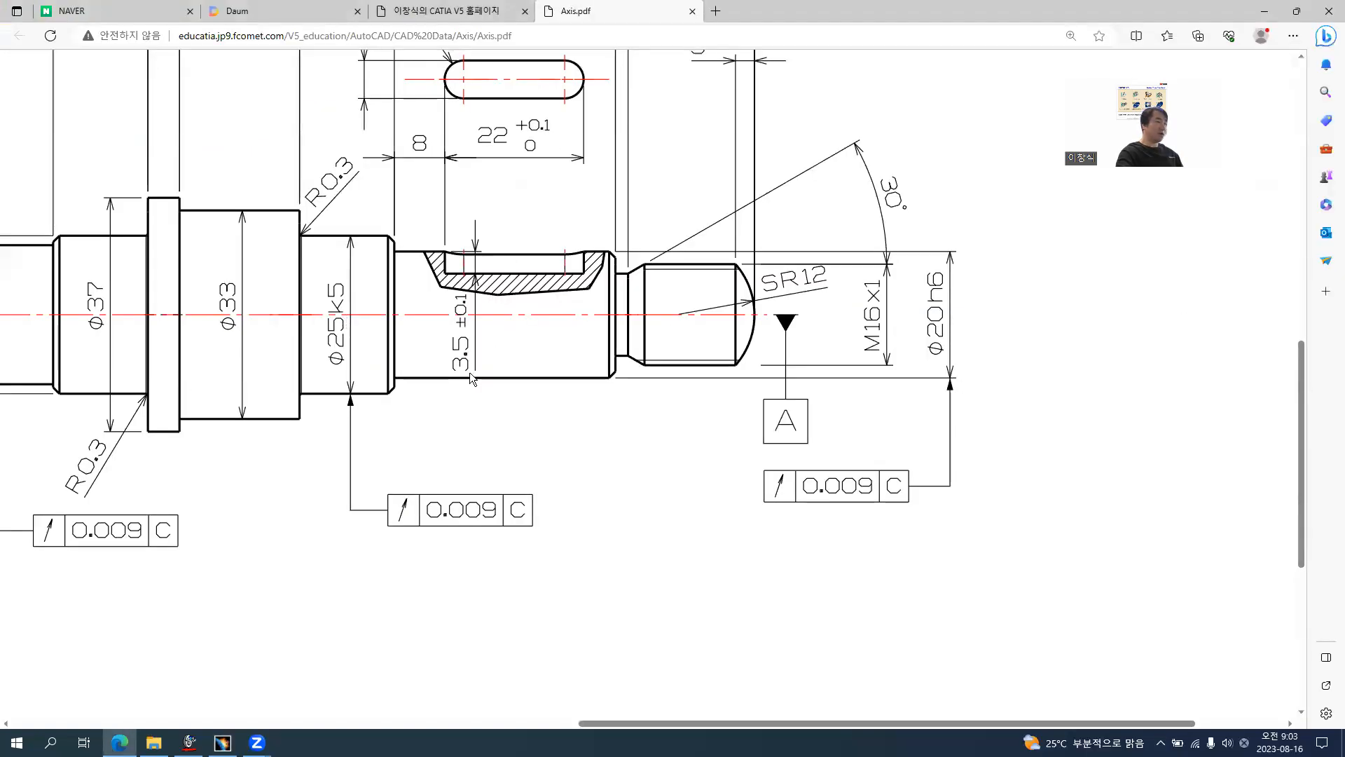
key("alt+Tab")
left_click(520, 350)
left_click(519, 336)
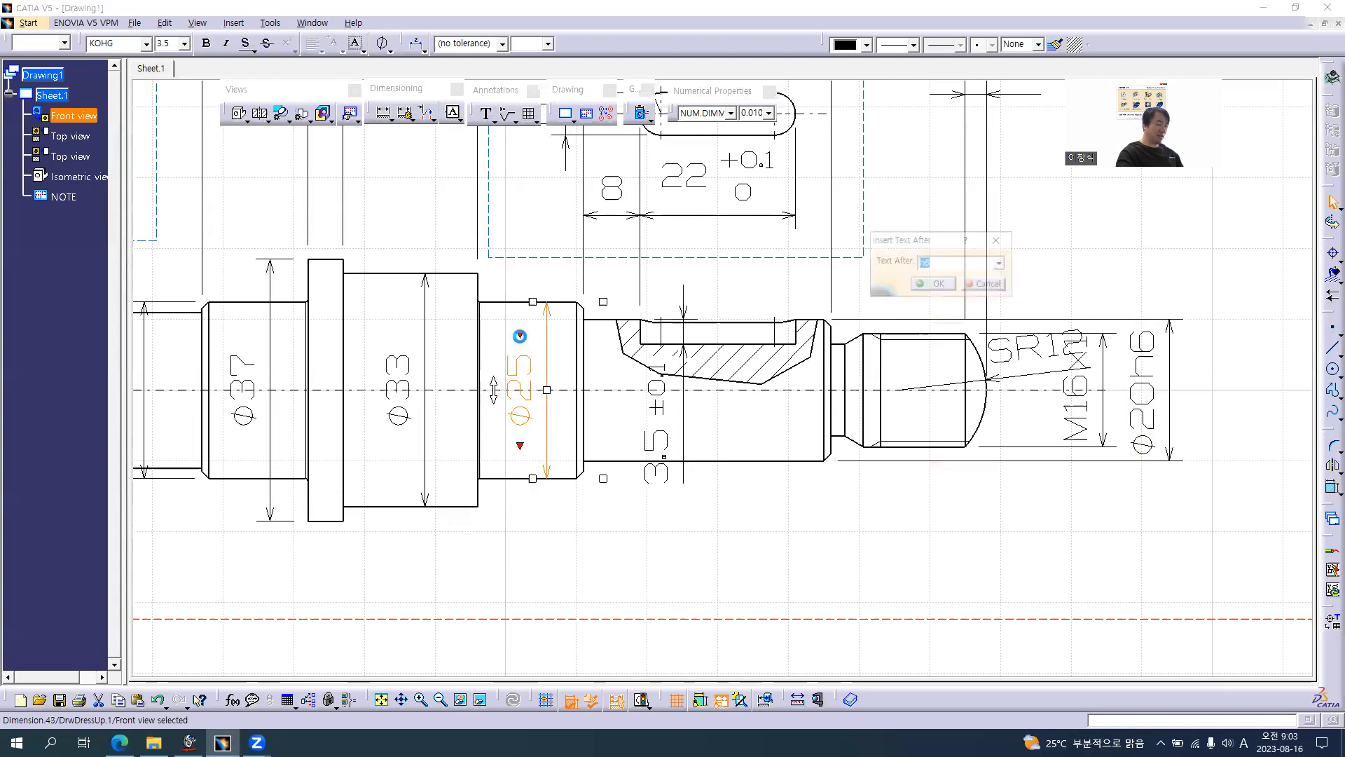
type("k5")
key("Return")
left_click_drag(520, 343, 508, 240)
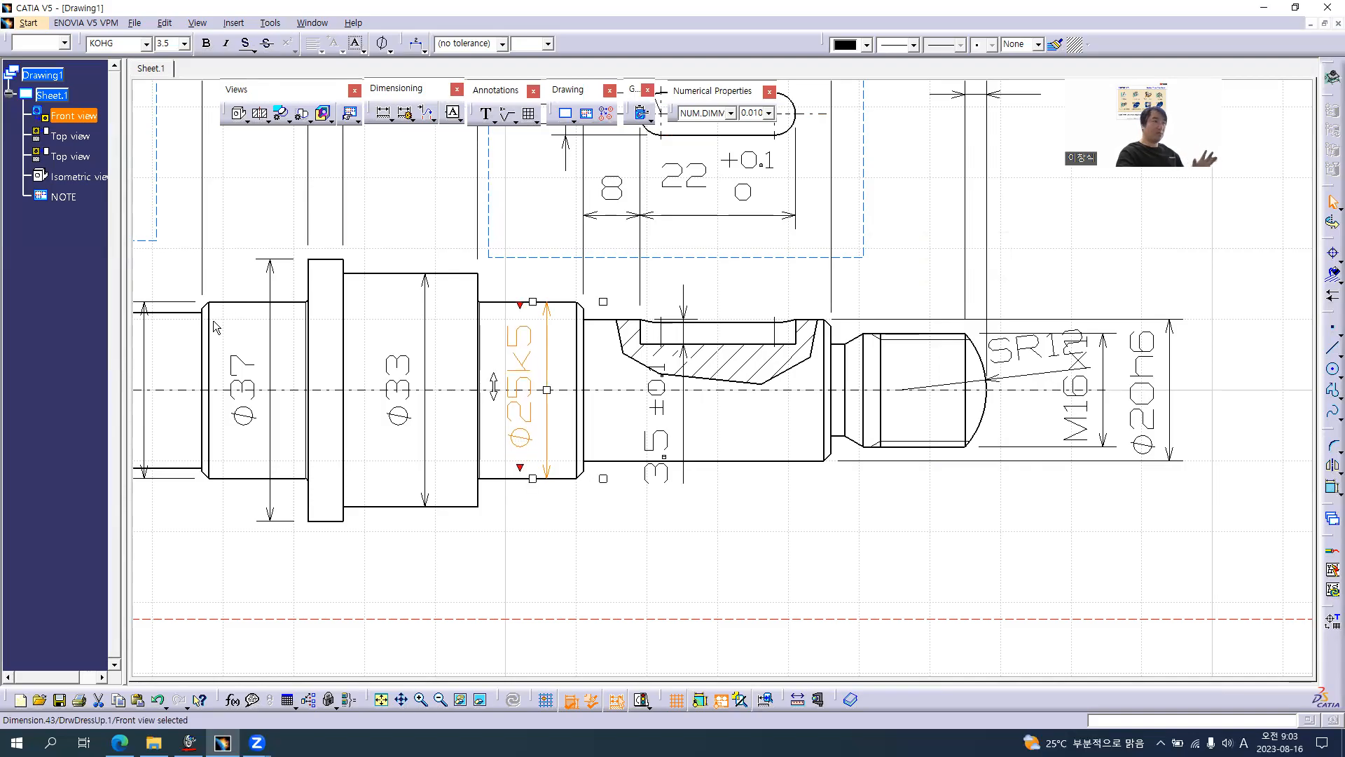
- Add the tolerance text k5 after the diameter of the section right of the left keyway section and centre the value between its extension lines
middle_click_drag(281, 339, 776, 354)
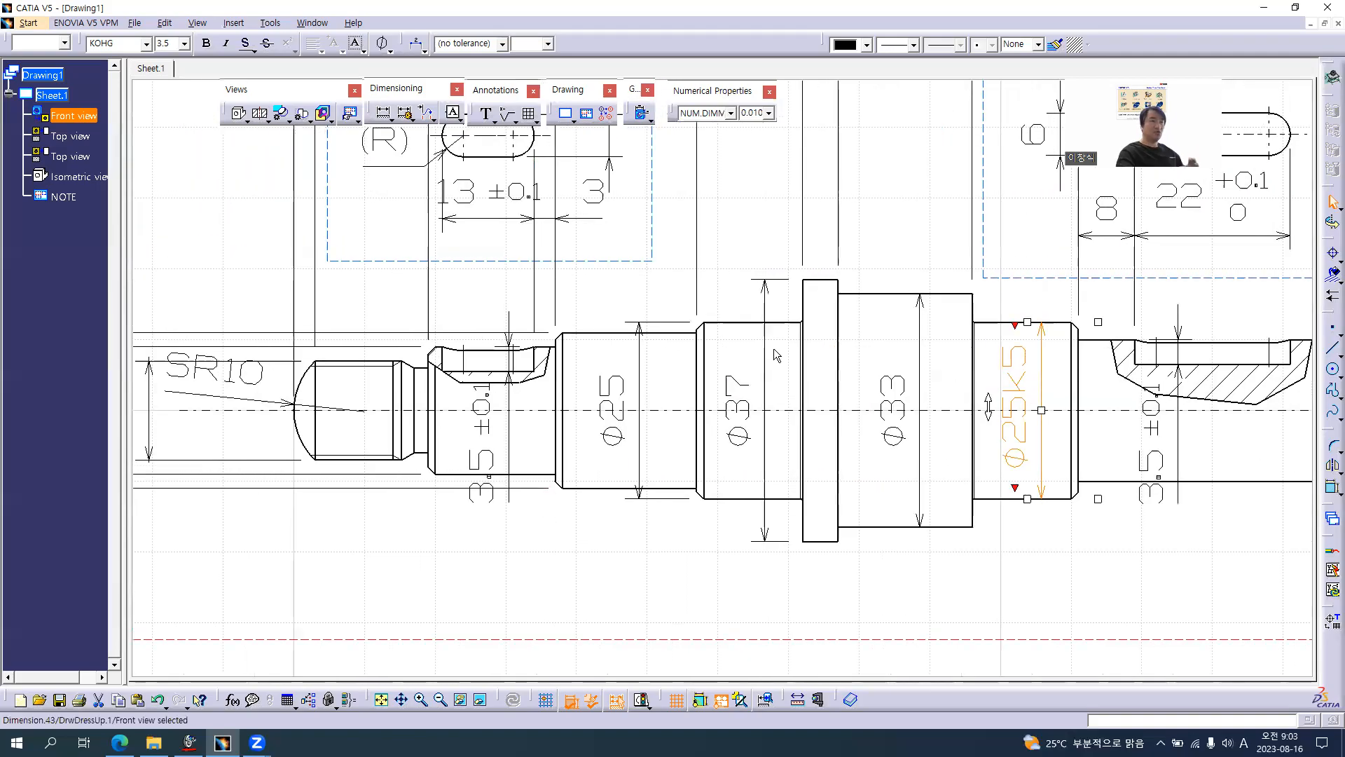
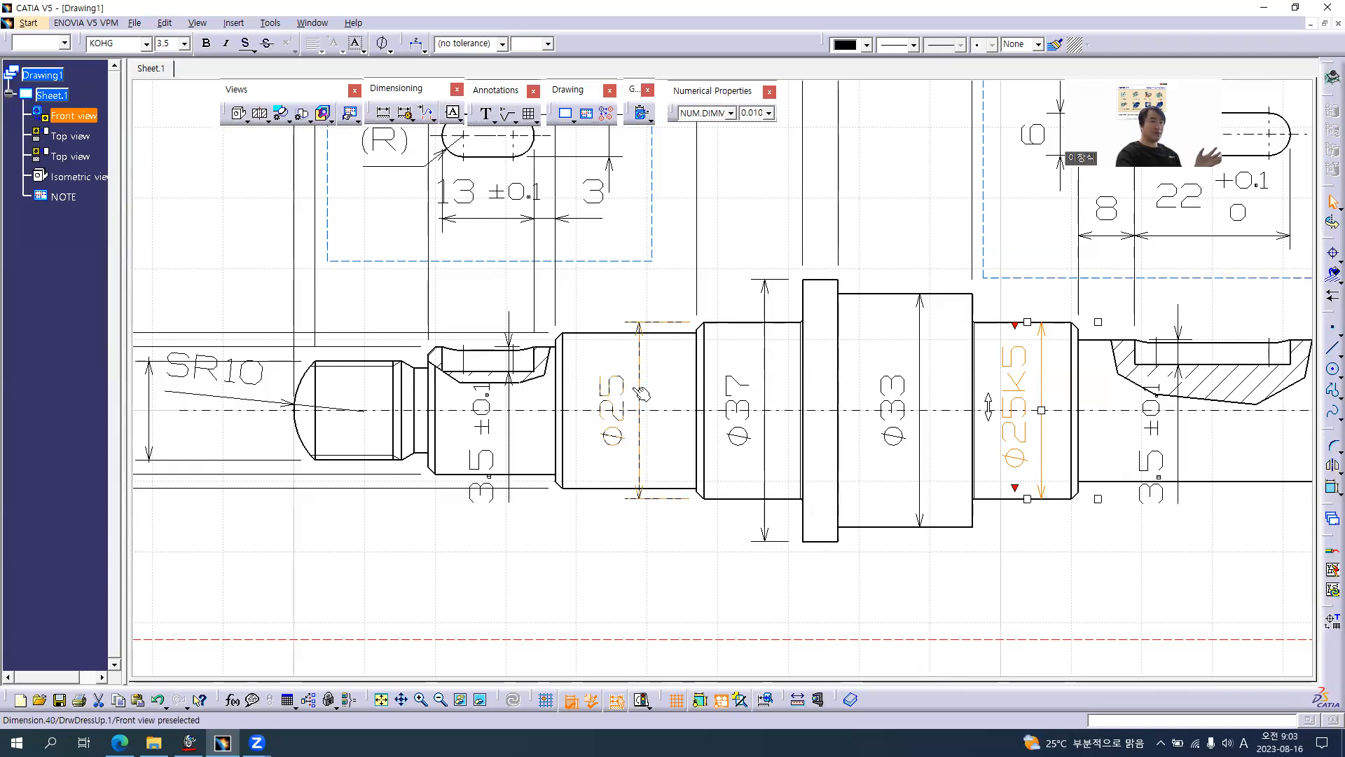
mouse_move(553, 429)
middle_mouse_down()
mouse_move(837, 445)
mouse_move(609, 451)
middle_mouse_up()
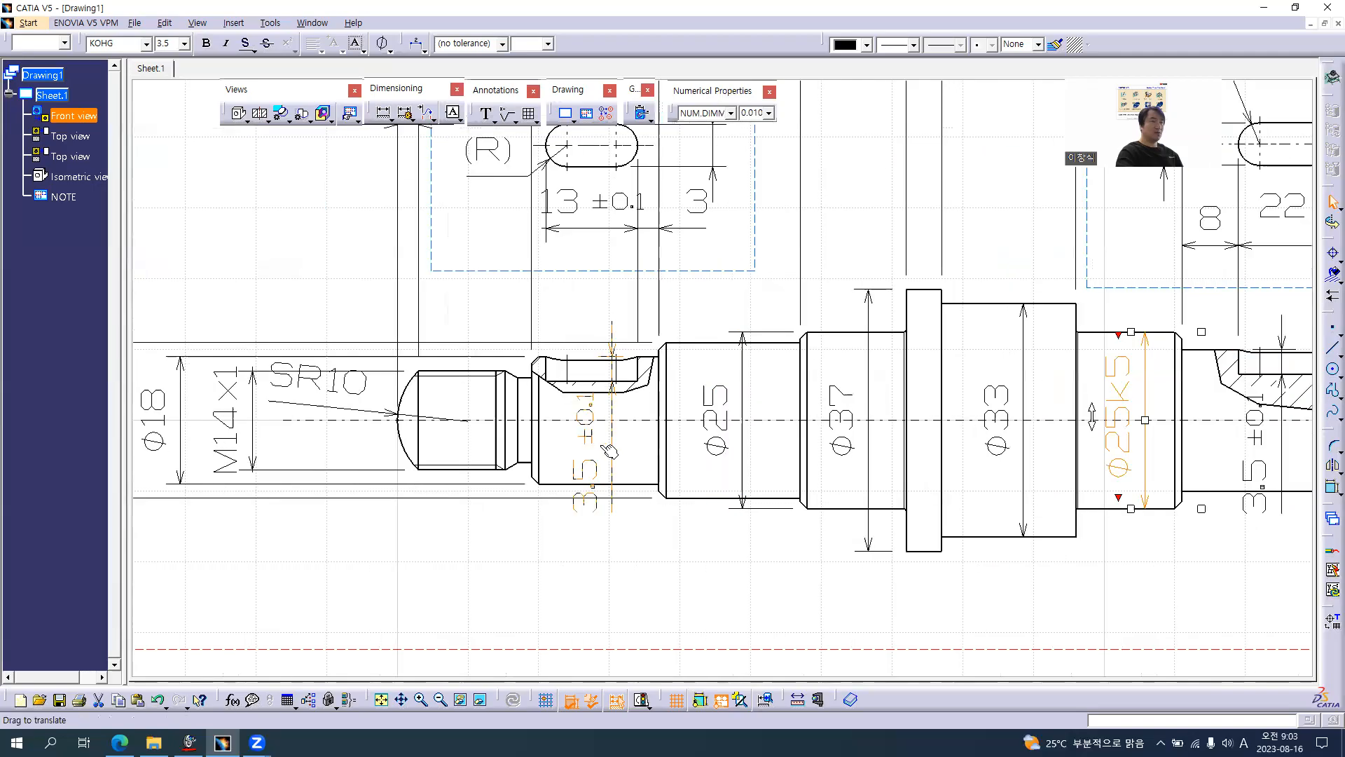
left_click(725, 402)
left_click(715, 366)
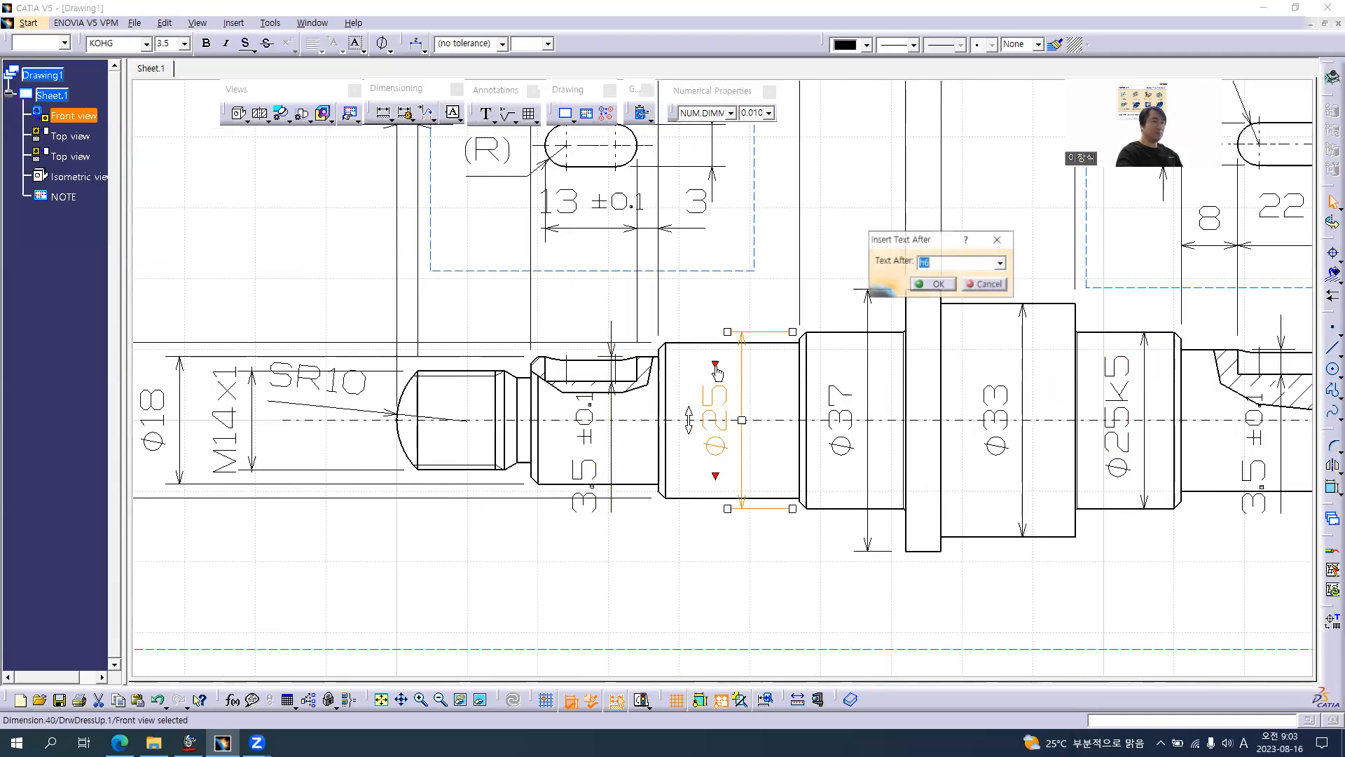
type("k")
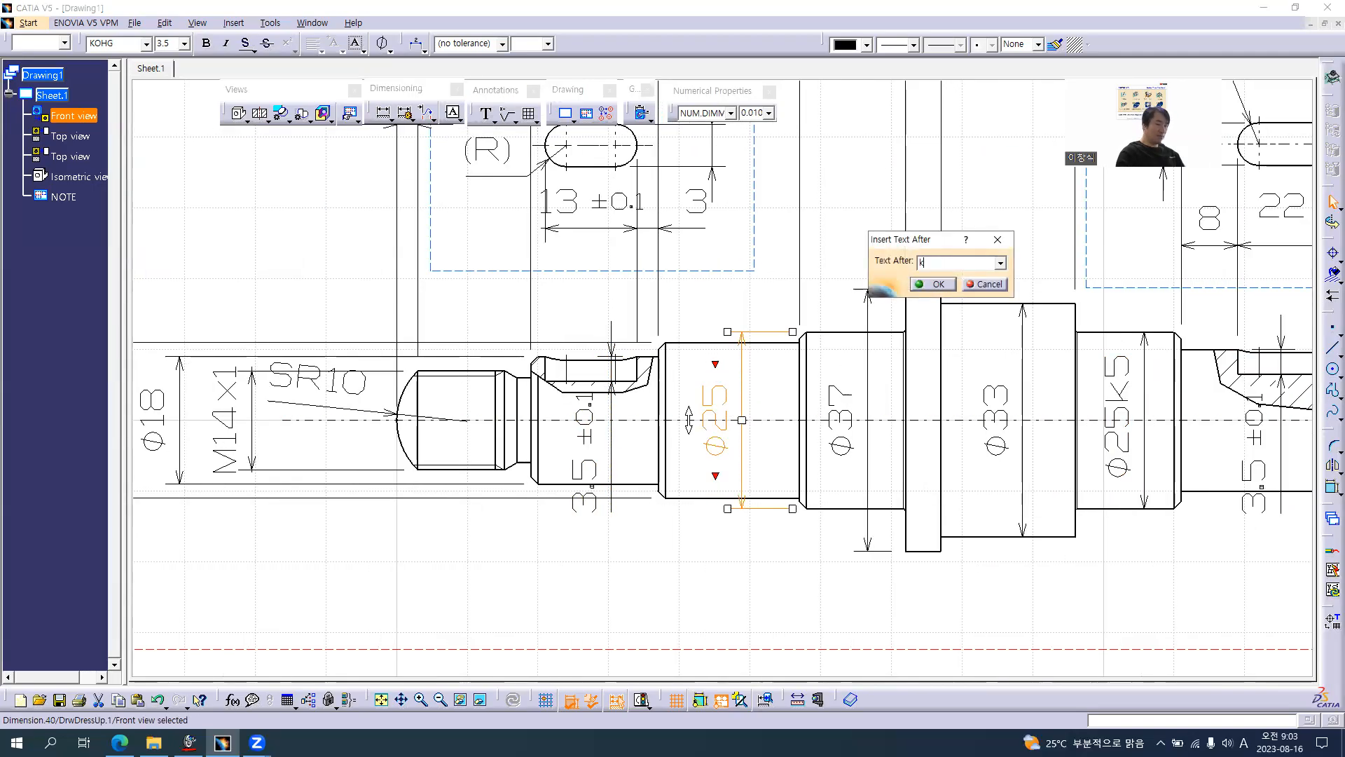
type("6")
key("Return")
mouse_move(699, 246)
left_mouse_down()
mouse_move(689, 277)
mouse_move(697, 259)
mouse_move(701, 270)
left_mouse_up()
- Check the left-end diameters in Axis.pdf and add the tolerance text h6 after the left keyway section's diameter in the CATIA drawing
middle_click_drag(262, 357, 692, 350)
key("alt+Tab")
middle_click_drag(217, 393, 154, 397)
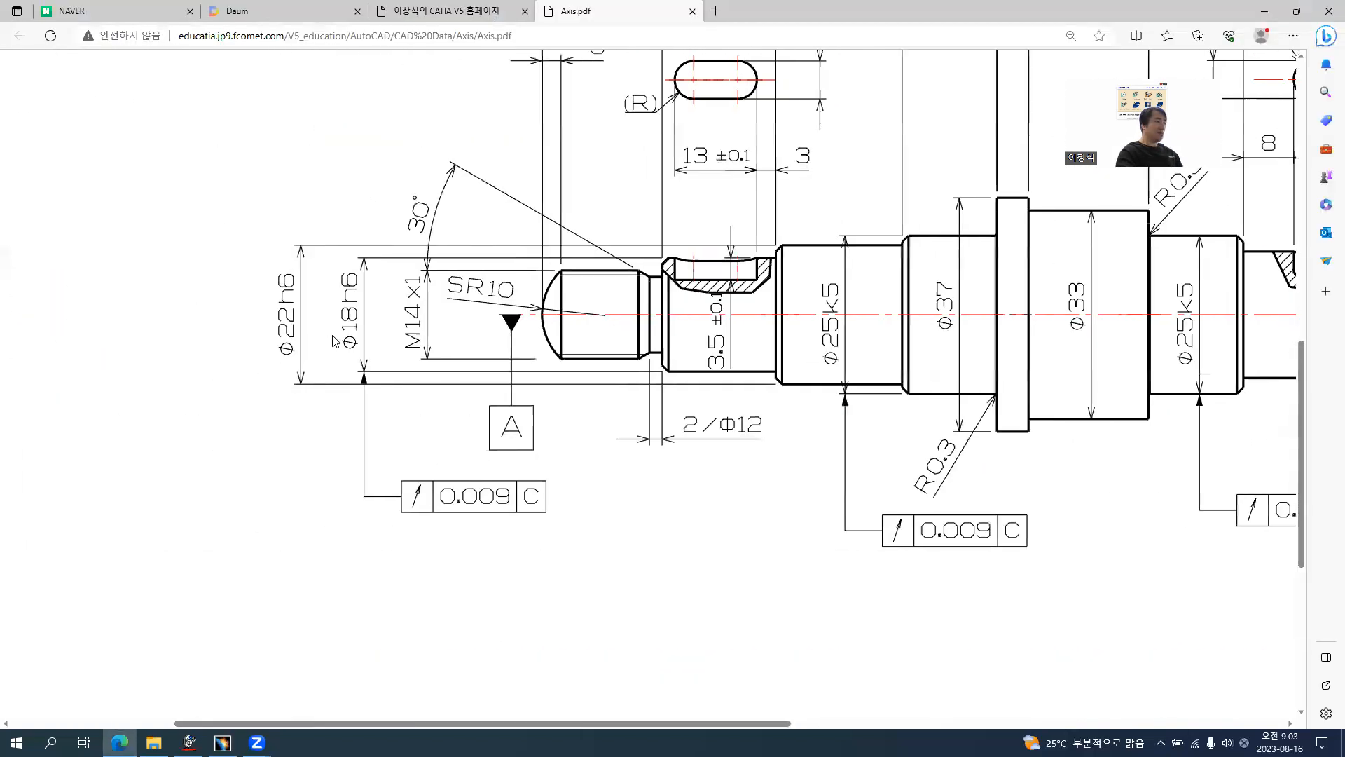
key("alt+Tab")
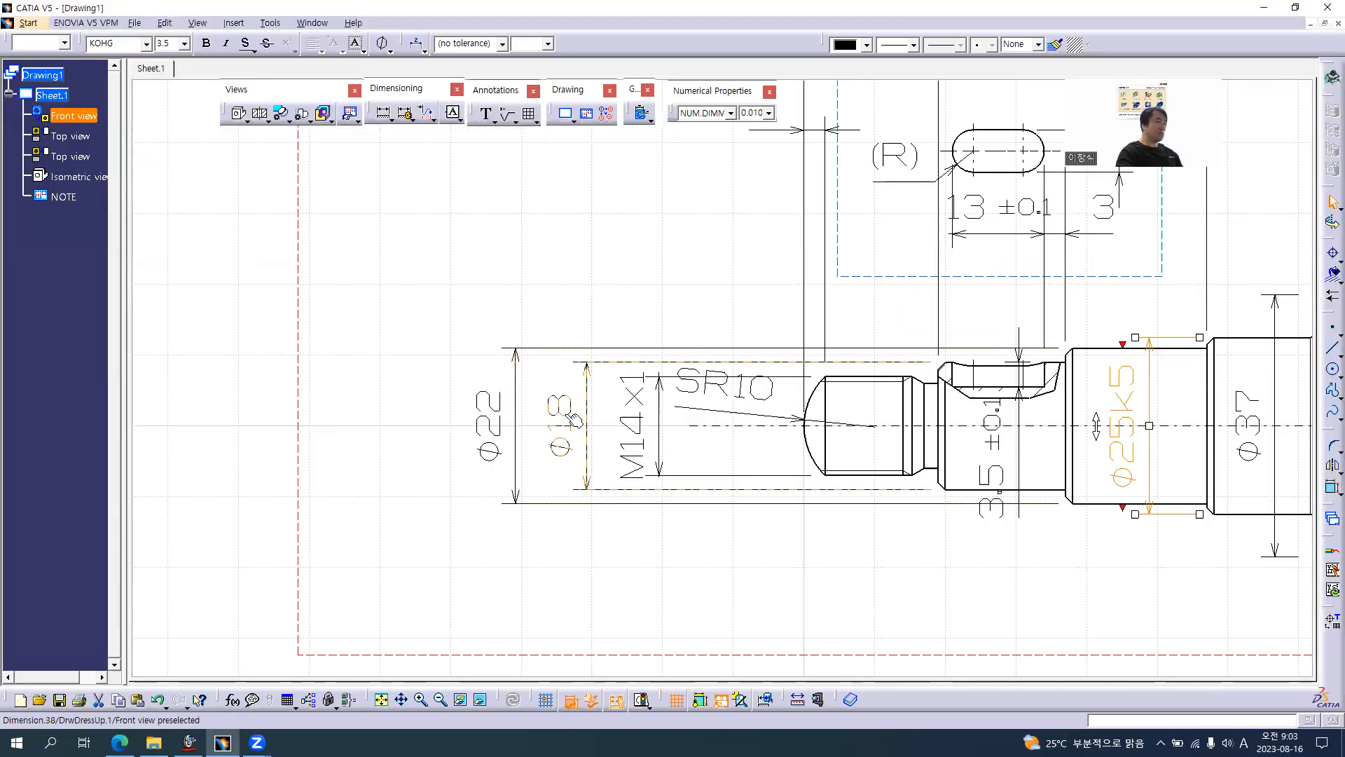
left_click(564, 388)
left_click(561, 374)
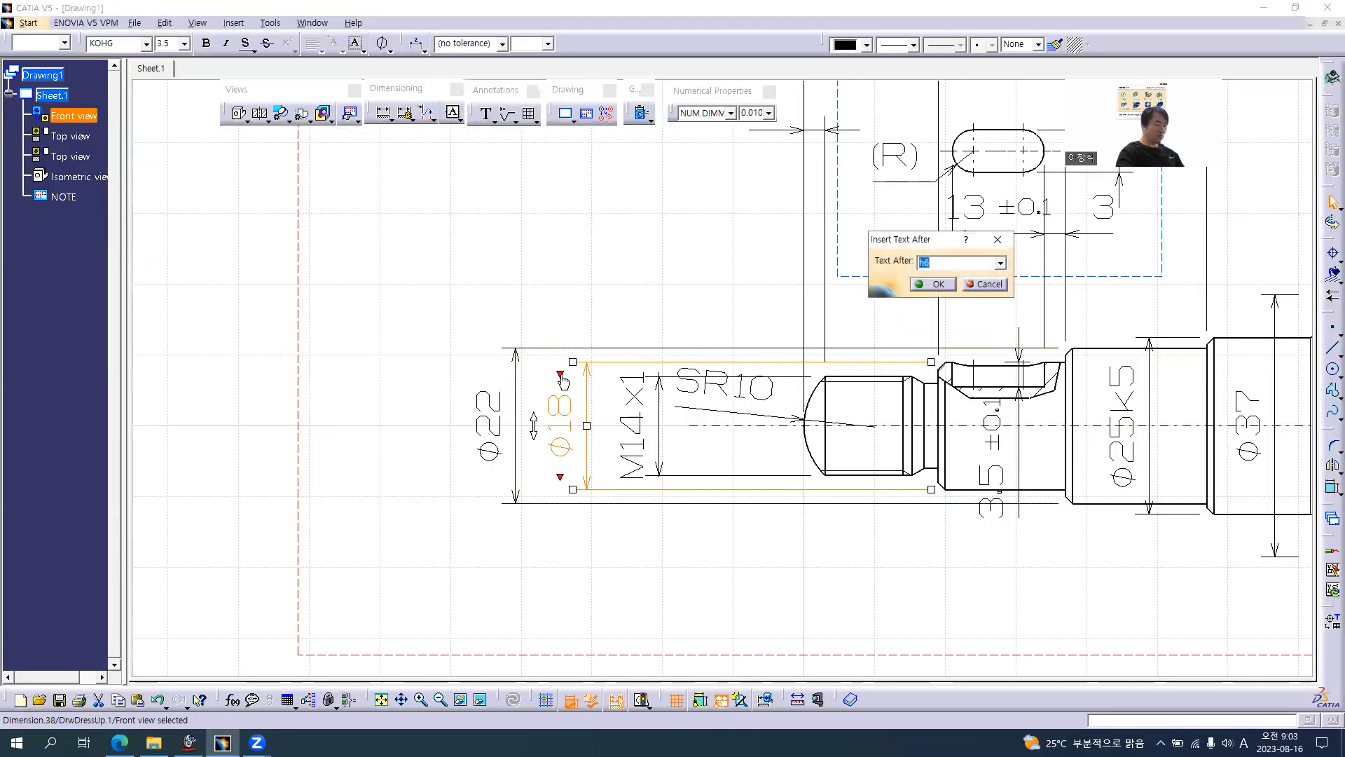
key("Return")
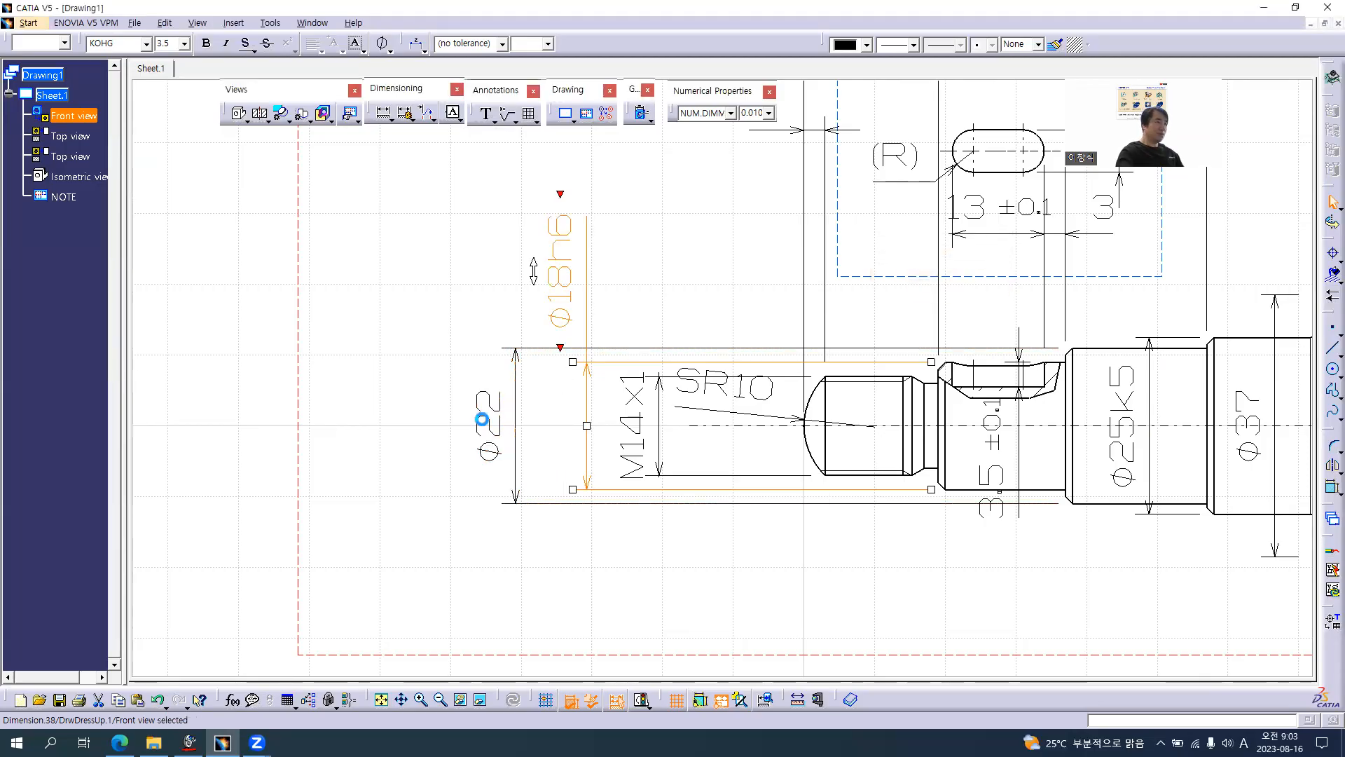
- Add the tolerance text h6 after the outermost left diameter and move both h6 values back between their extension lines
left_click(490, 394)
left_click(489, 370)
key("Return")
left_click_drag(468, 262, 533, 428)
left_click(536, 271)
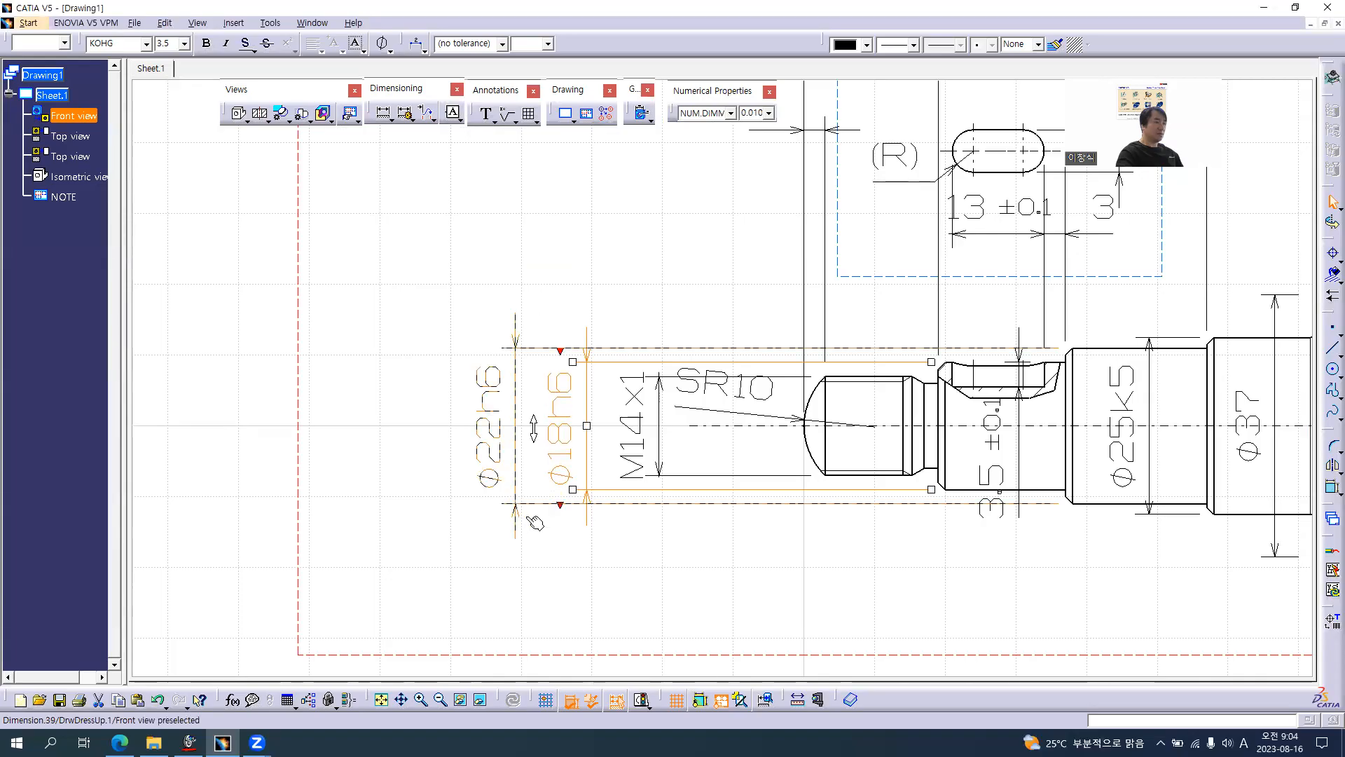
- Flip the dimension arrows of the two left h6 diameters to the inside of their extension lines
left_click(587, 503)
left_click(589, 500)
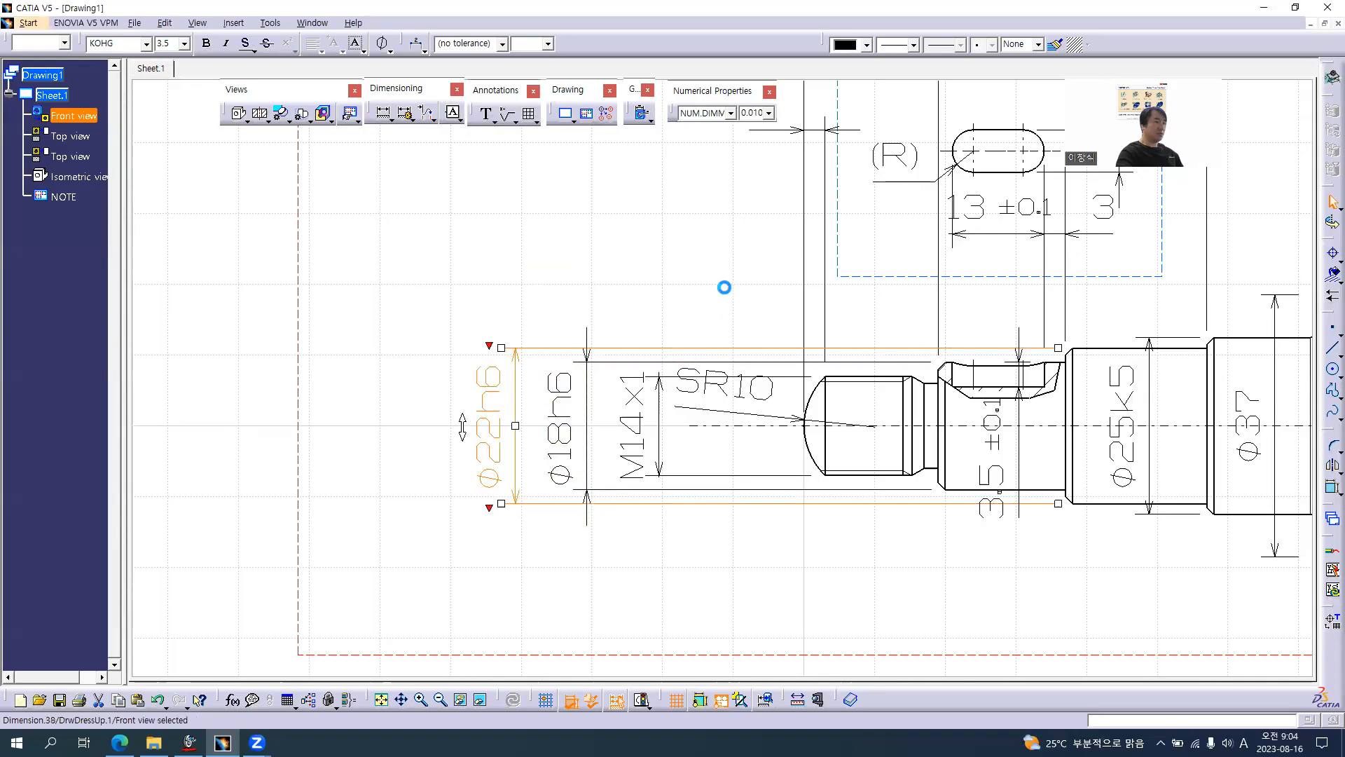
left_click(712, 288)
- Following Axis.pdf, dimension the radius of the upper fillet between the Ø33 section and the Ø25k5 section to its right
mouse_move(959, 365)
middle_mouse_down()
mouse_move(829, 364)
mouse_move(610, 390)
mouse_move(638, 413)
middle_mouse_up()
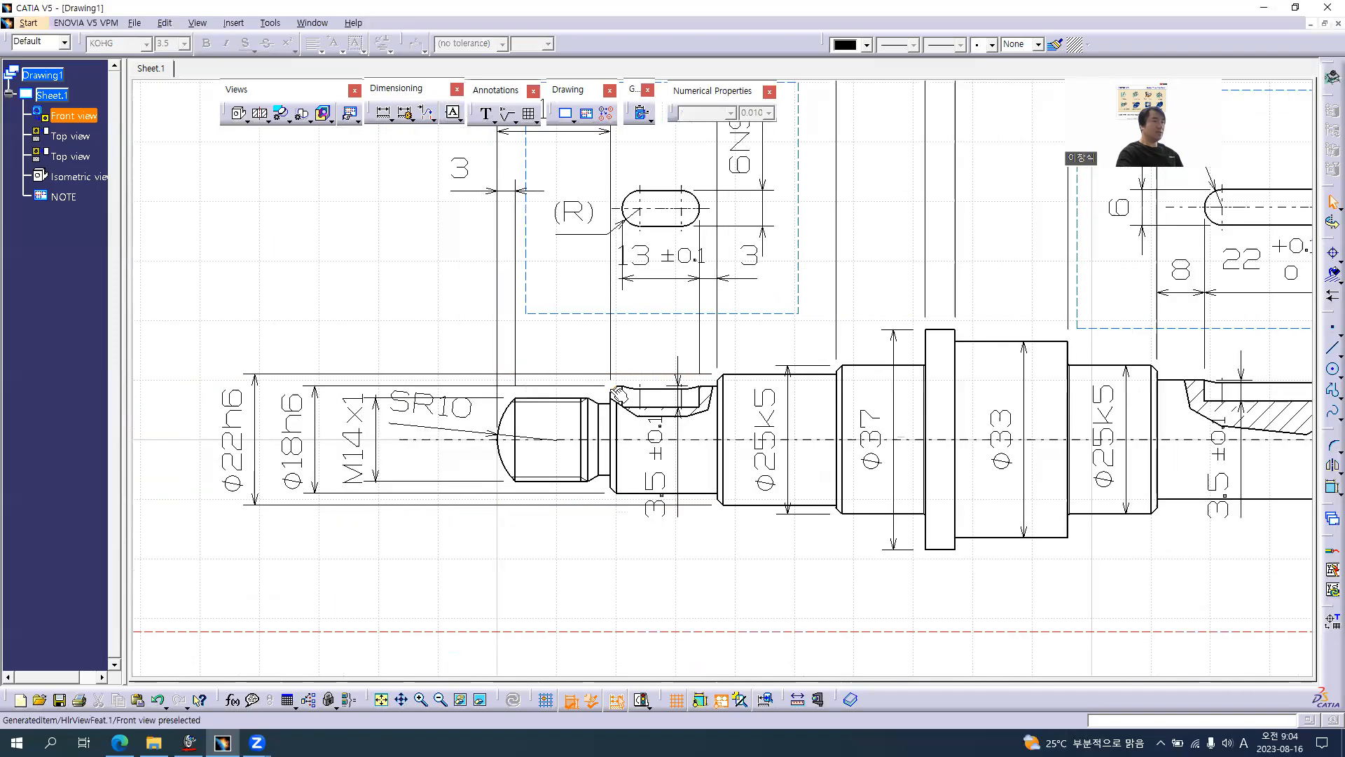
mouse_move(771, 297)
middle_mouse_down()
mouse_move(701, 291)
mouse_move(592, 309)
middle_mouse_up()
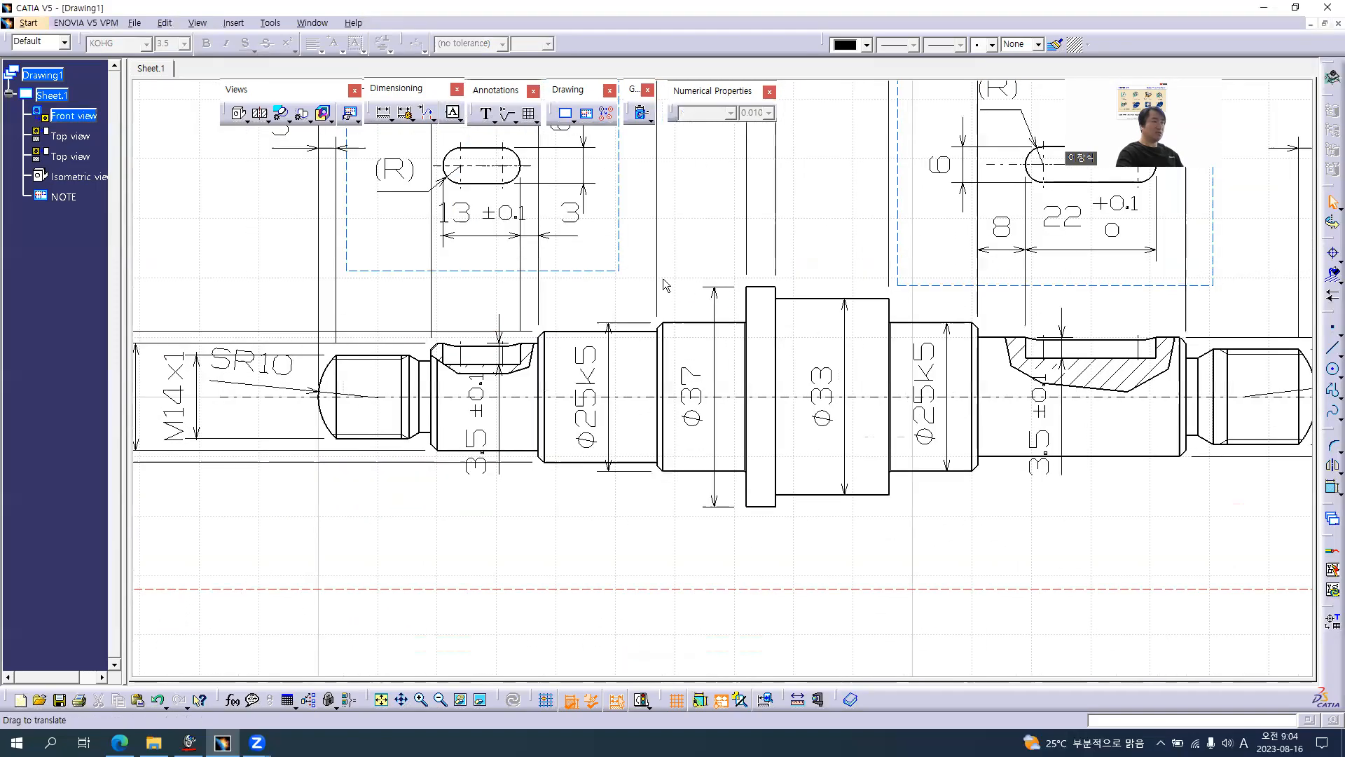
key("alt+Tab")
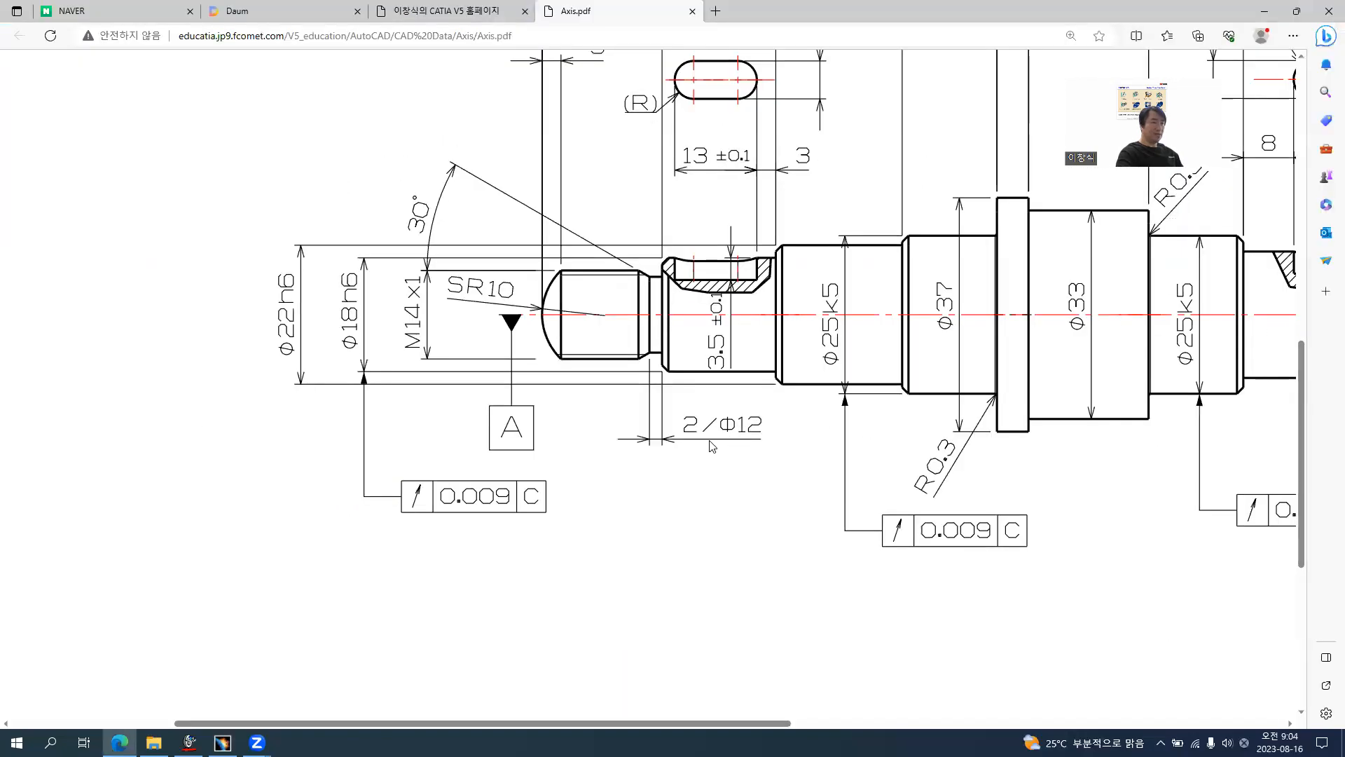
middle_click_drag(1098, 378, 923, 328)
key("alt+Tab")
left_click(384, 114)
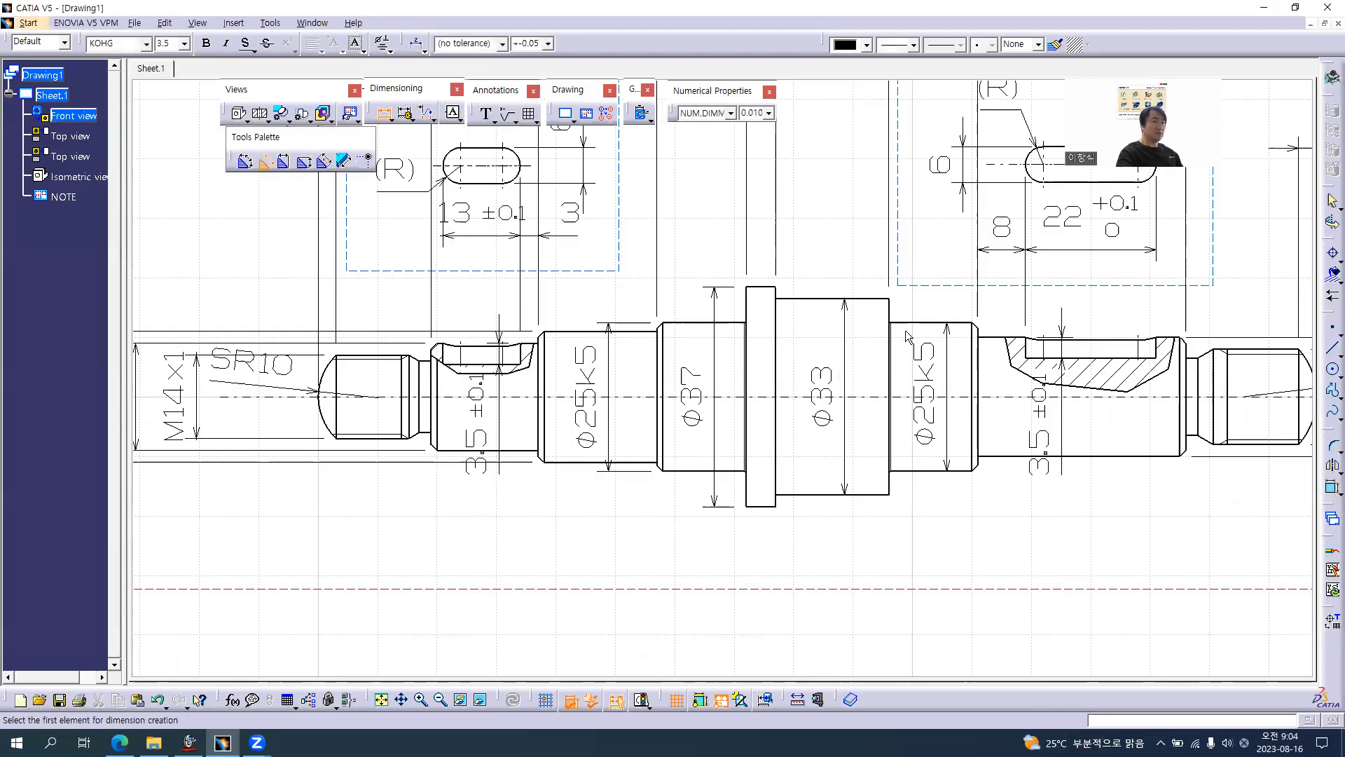
mouse_move(857, 379)
middle_mouse_down()
mouse_move(689, 436)
mouse_move(652, 168)
middle_mouse_up()
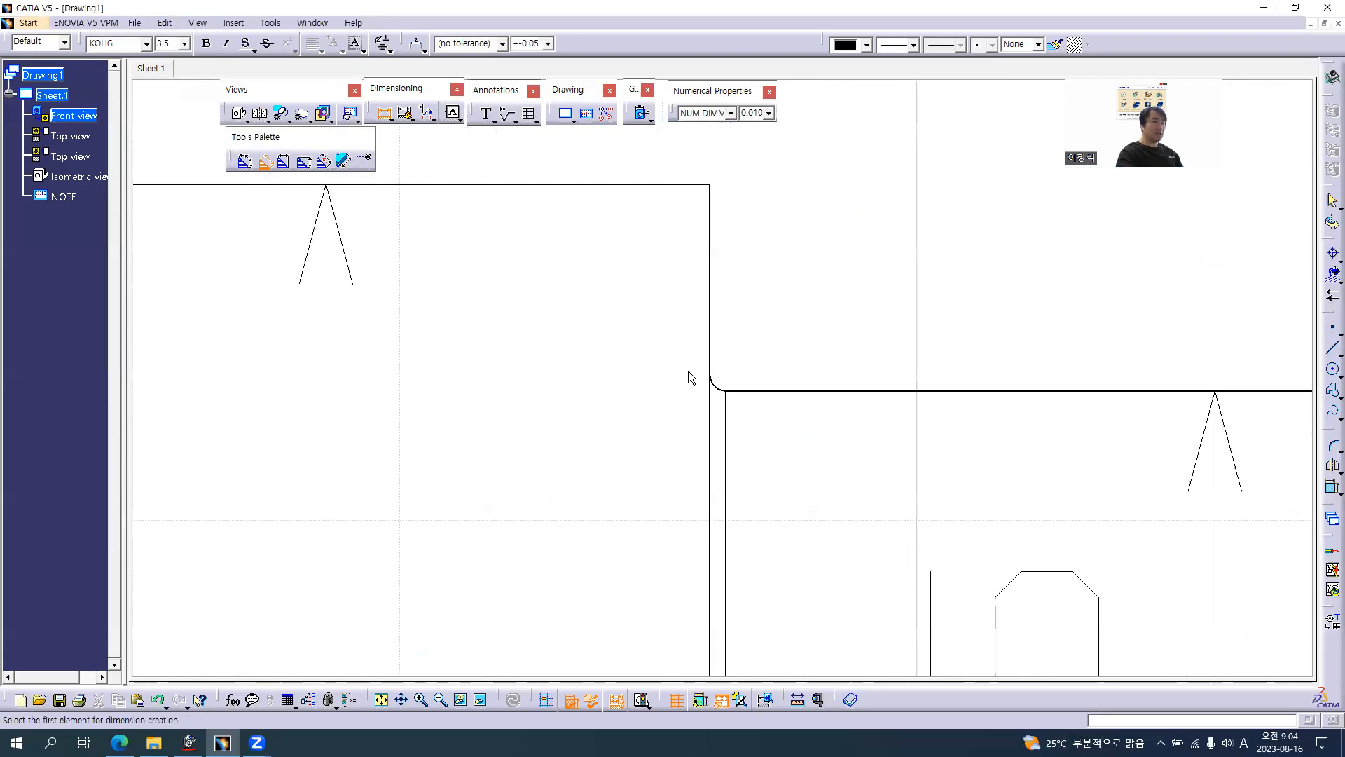
left_click(717, 385)
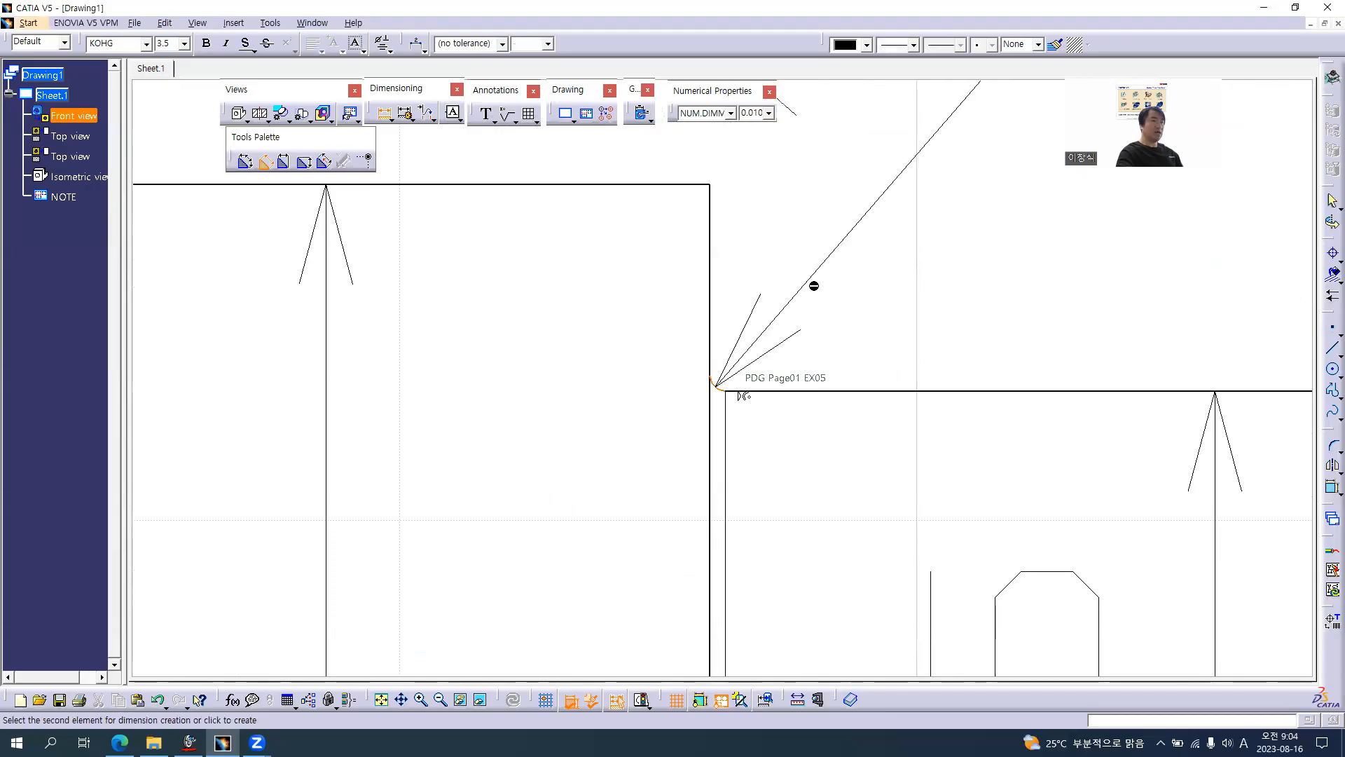
left_click(814, 286)
- Dimension the radius of the lower fillet where the section left of the Ø37 collar meets the collar
middle_click_drag(490, 376, 483, 630, "ctrl")
middle_click_drag(550, 439, 747, 249)
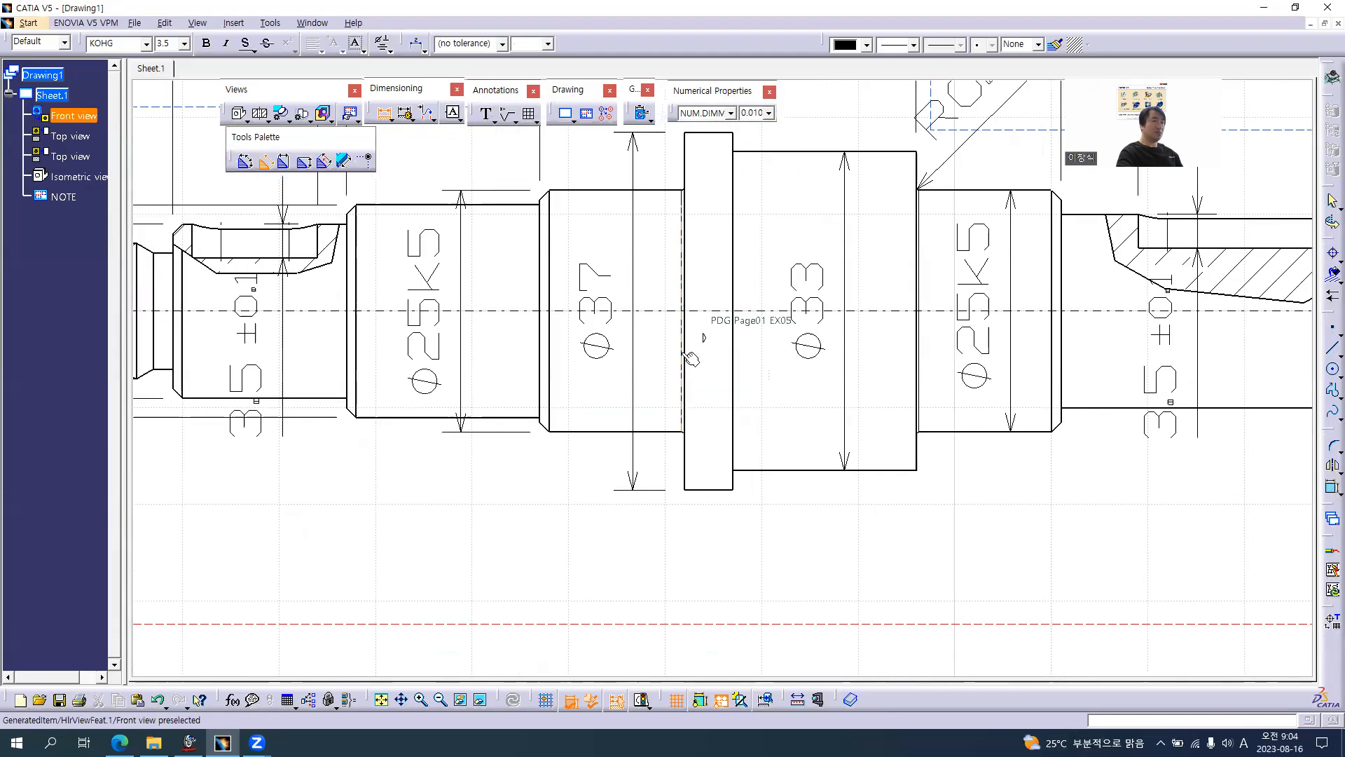
middle_click(684, 442)
middle_click_drag(672, 465, 672, 168, "ctrl")
scroll(727, 240, "up", 1)
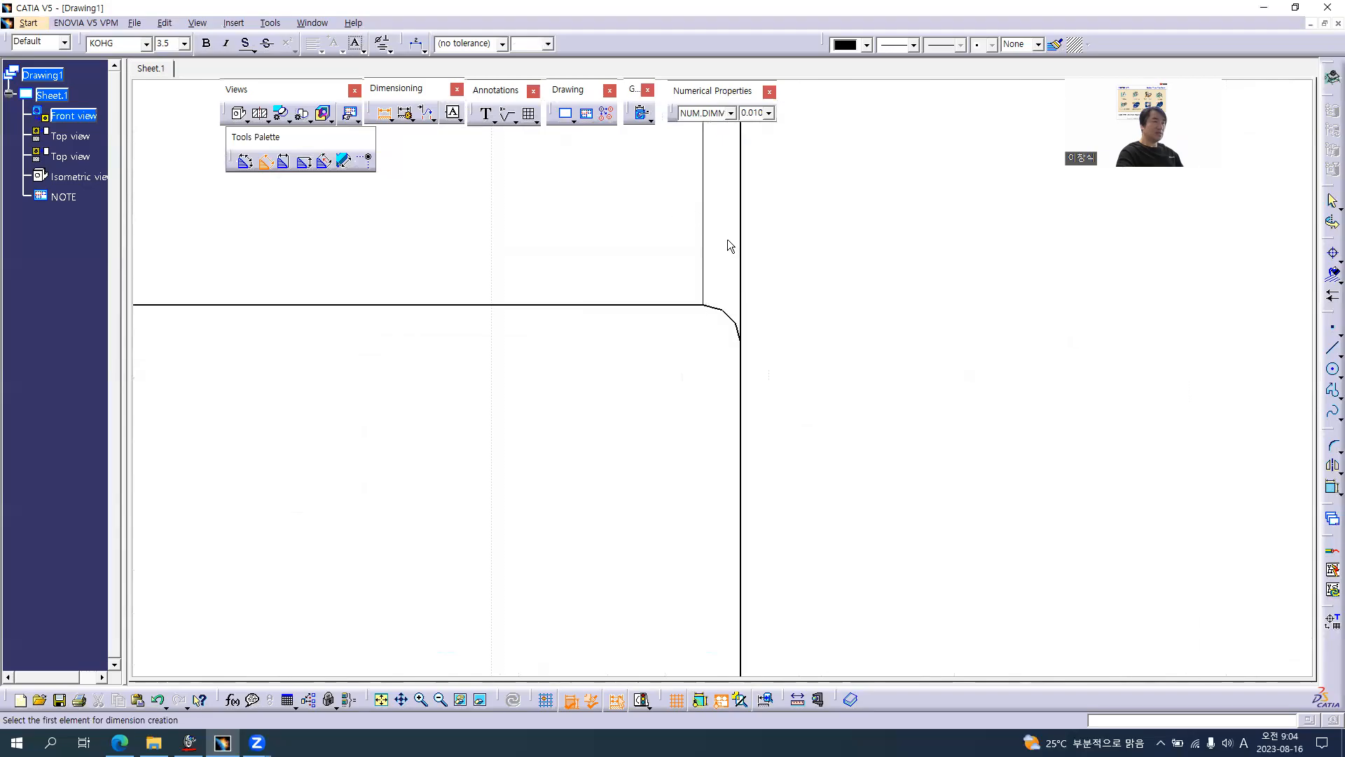
left_click(737, 323)
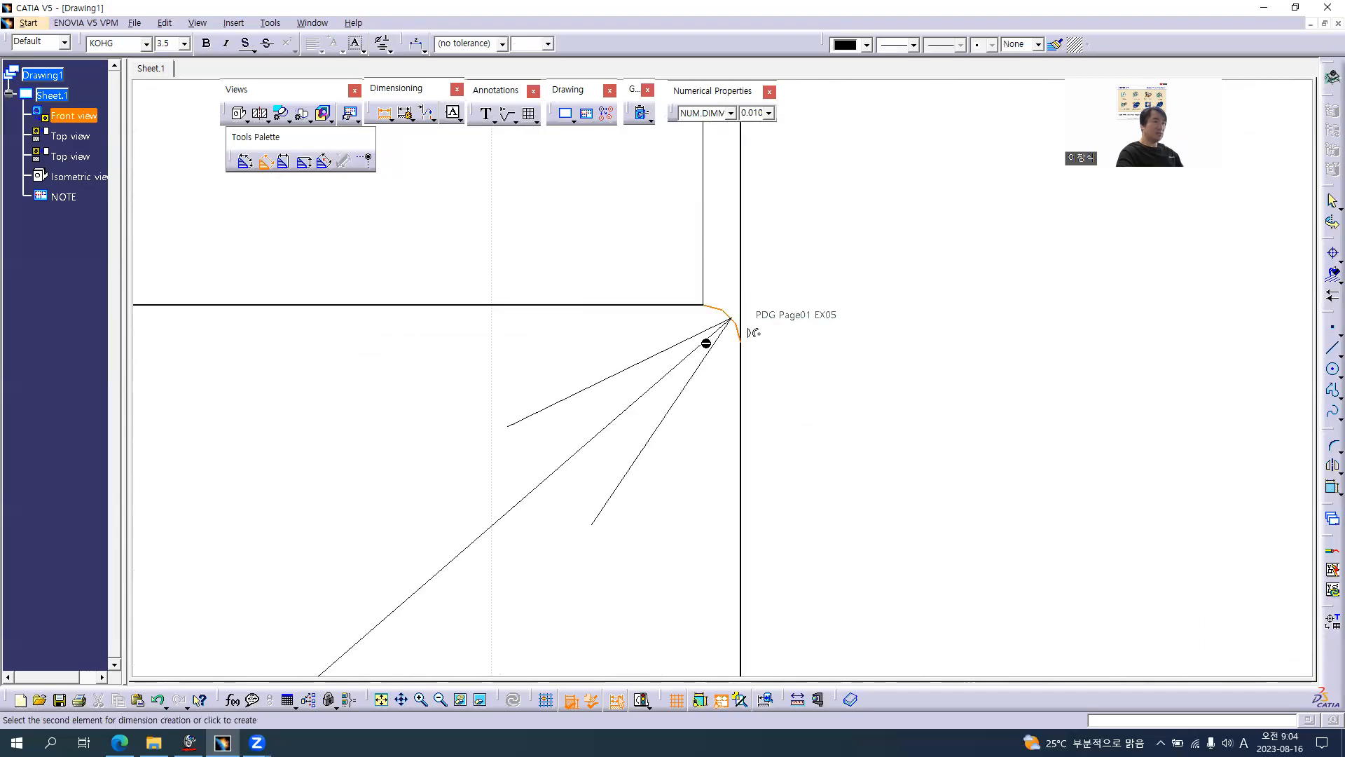
left_click(866, 235)
middle_click_drag(865, 235, 826, 519, "ctrl")
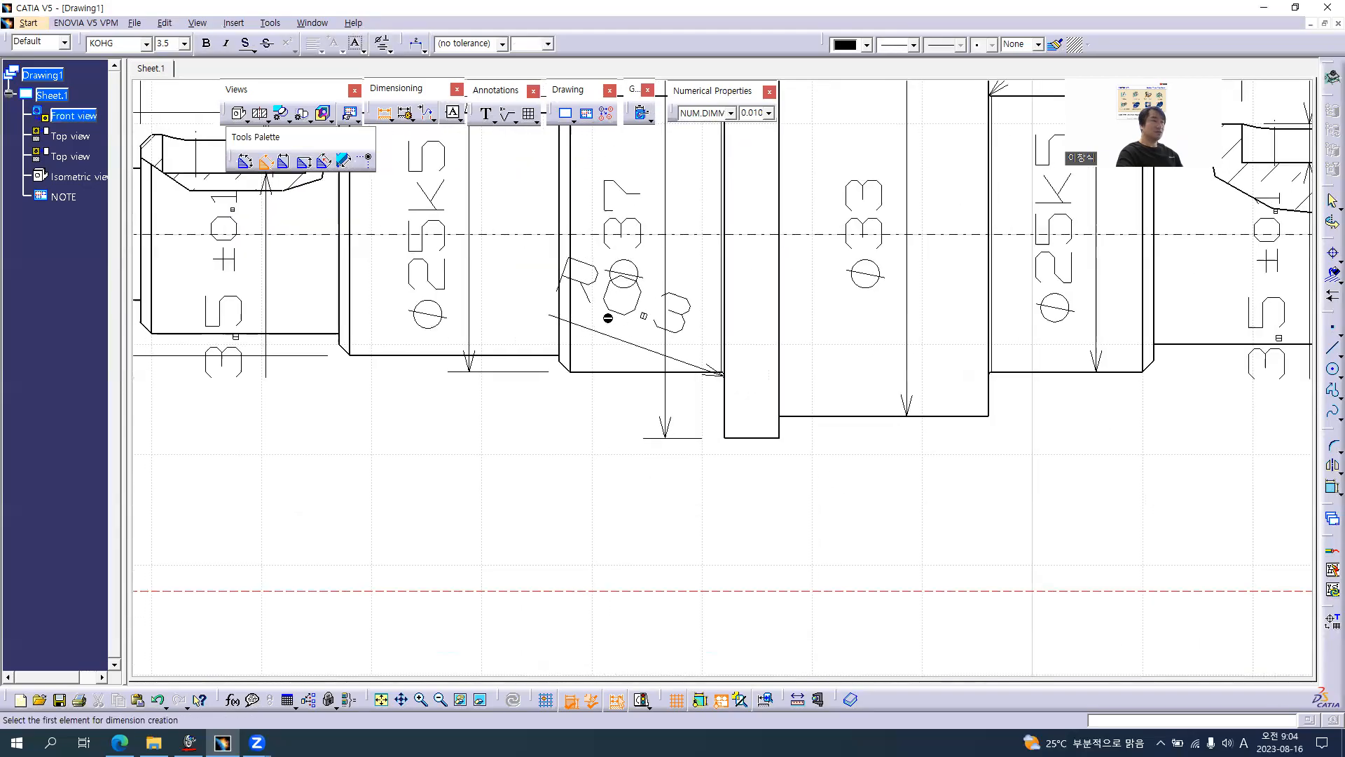
key("Escape")
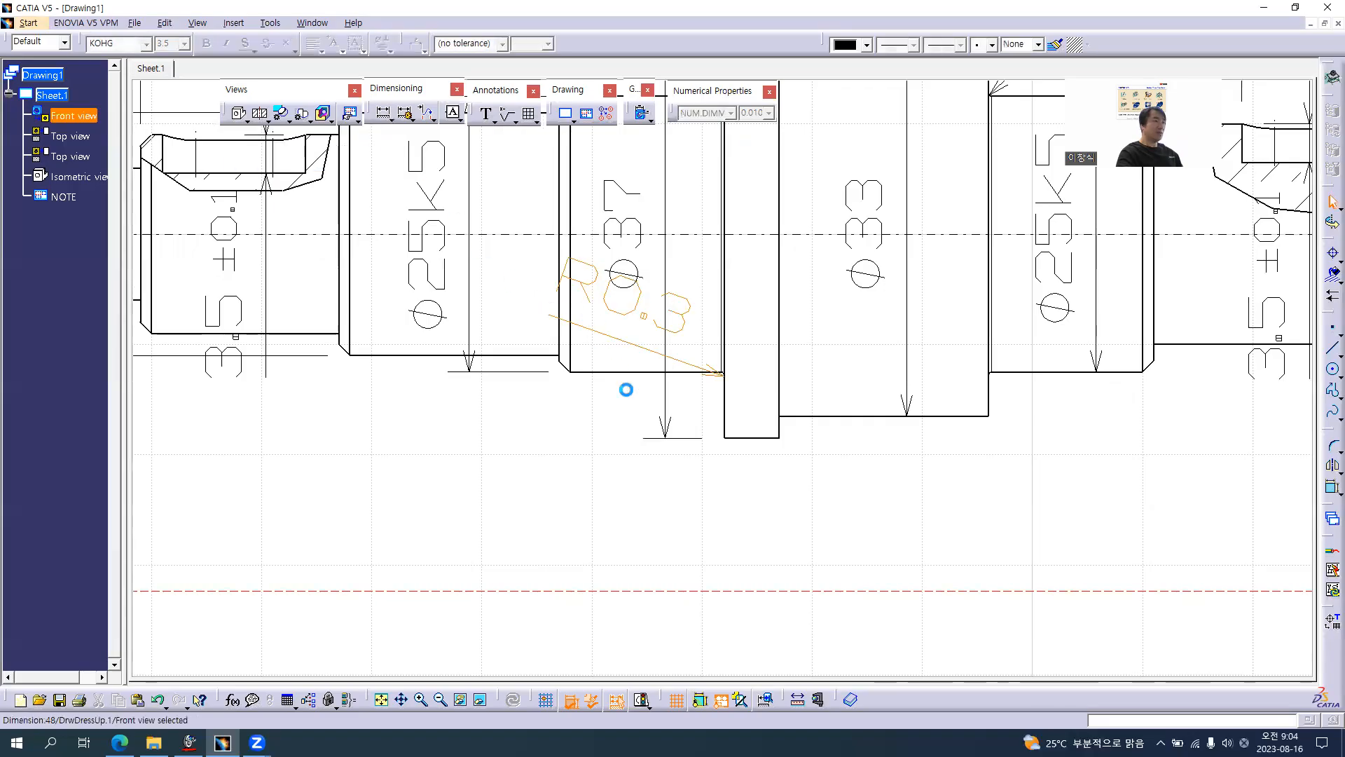
- Move the lower fillet's radius dimension outside the shaft so it slants down and left below the collar, as in Axis.pdf
left_click(633, 365)
mouse_move(677, 372)
left_mouse_down()
mouse_move(615, 390)
mouse_move(646, 481)
left_mouse_up()
middle_click_drag(880, 324, 866, 408, "ctrl")
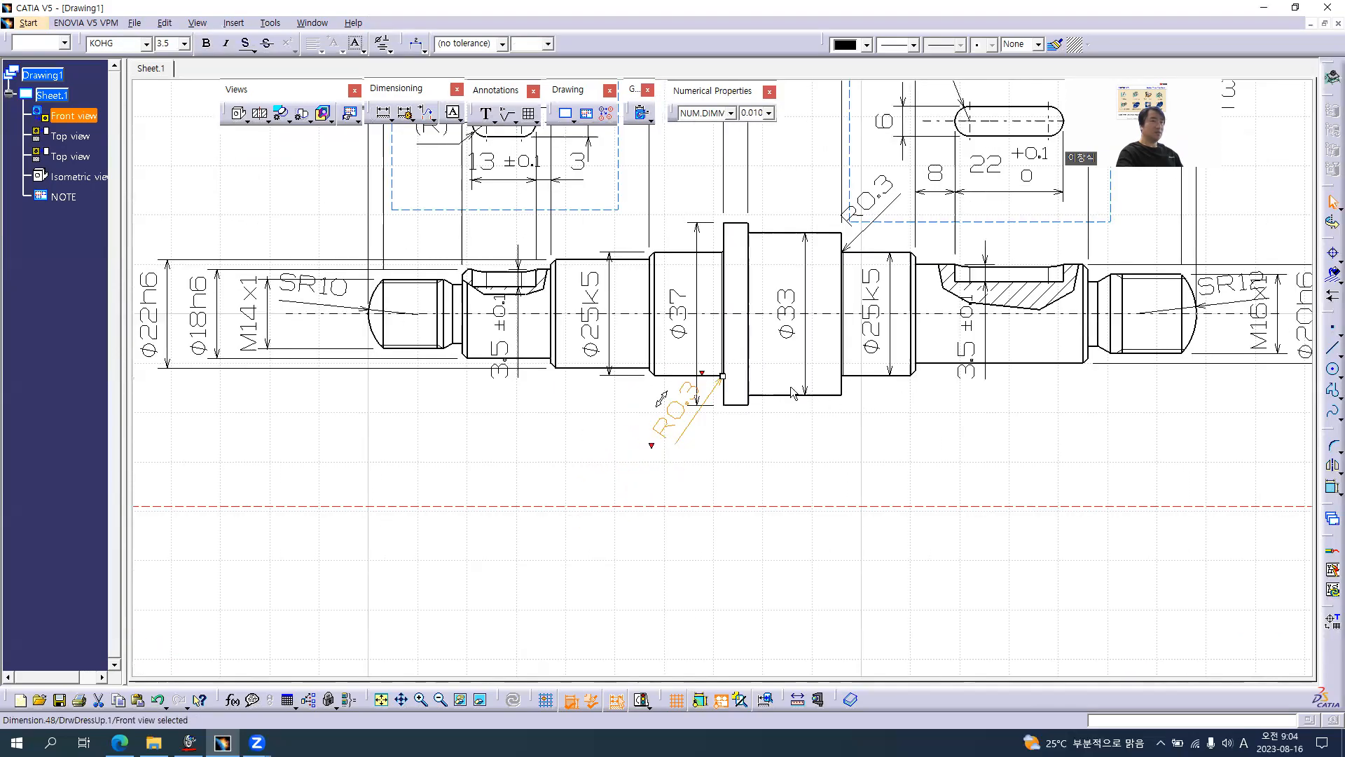
left_click(524, 414)
- Dimension the width of the relief groove beside the M14x1 thread, placing it below the shaft as in Axis.pdf
mouse_move(492, 426)
middle_mouse_down()
mouse_move(612, 474)
mouse_move(682, 483)
mouse_move(669, 329)
middle_mouse_up()
middle_click_drag(663, 430, 646, 422)
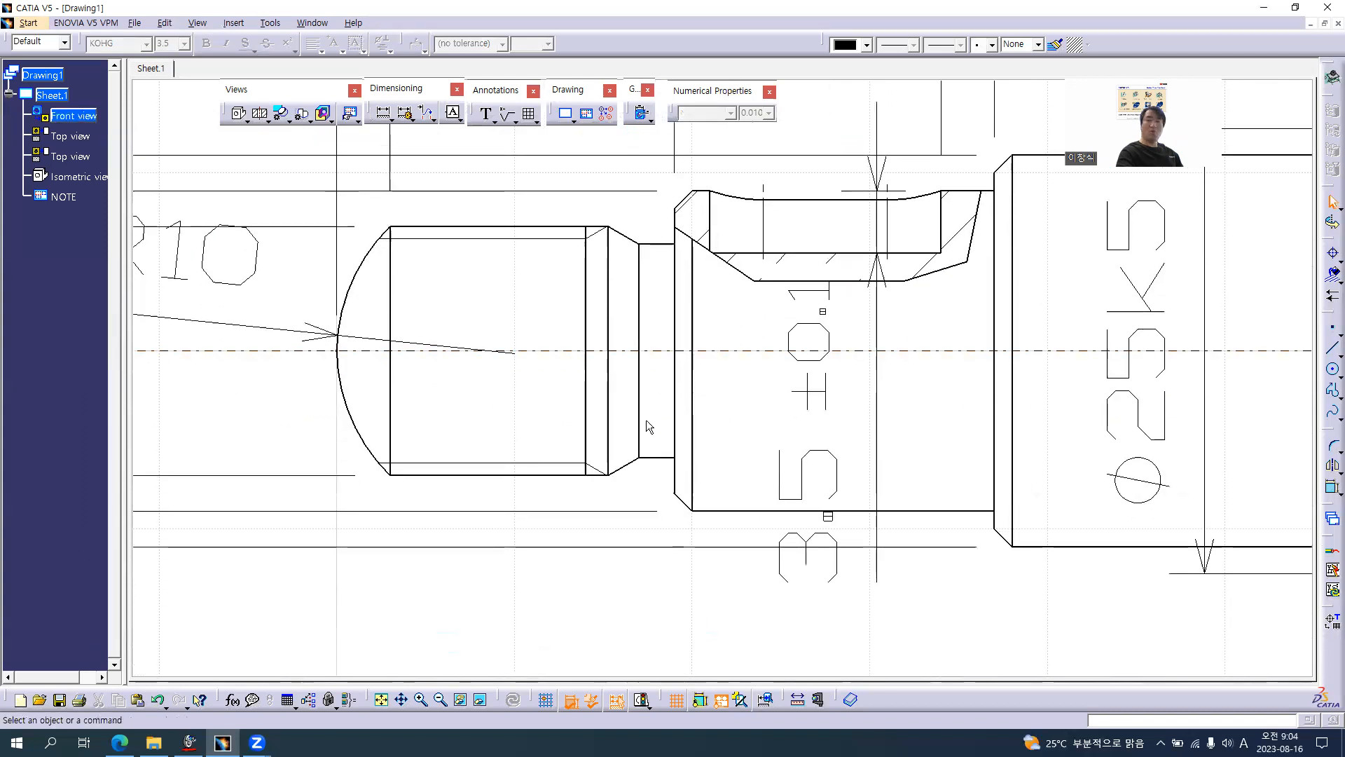
key("alt+Tab")
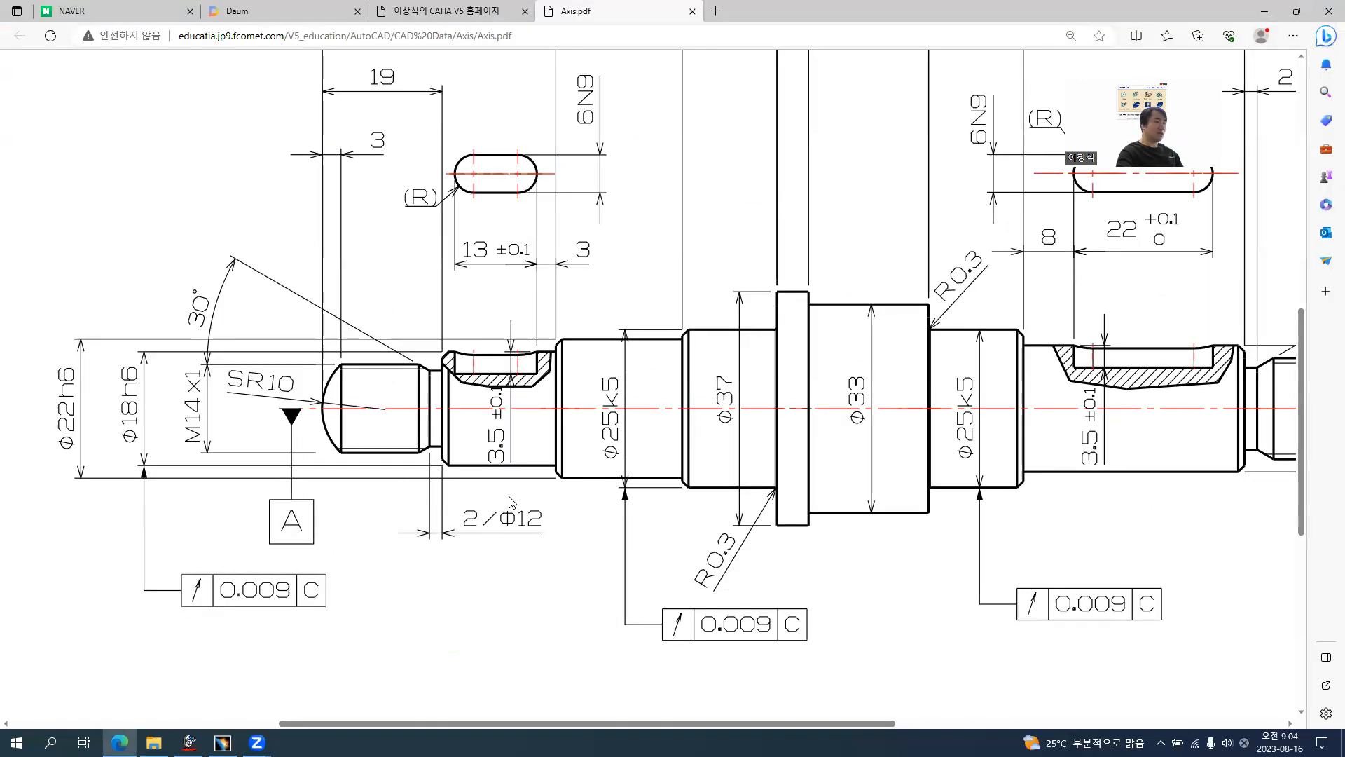
scroll(488, 525, "up", 3, "ctrl")
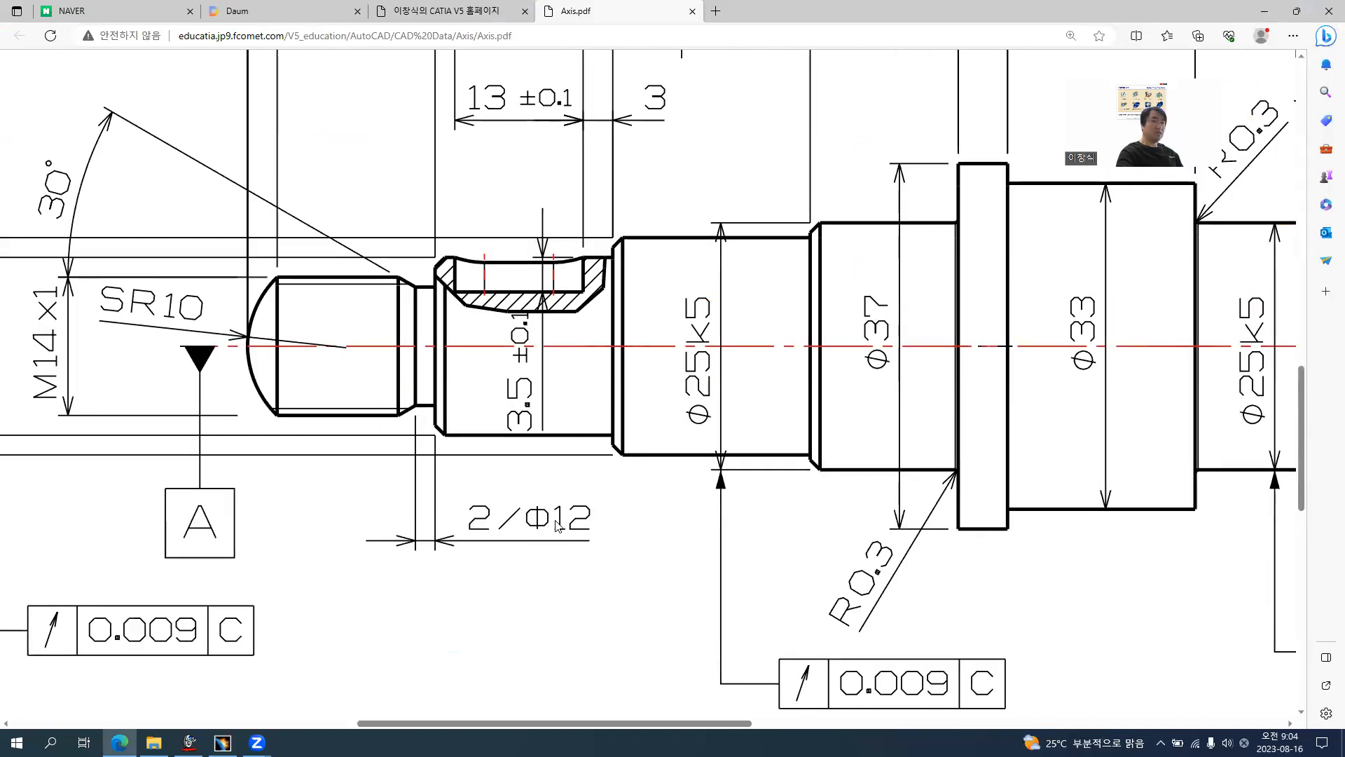
key("alt+Tab")
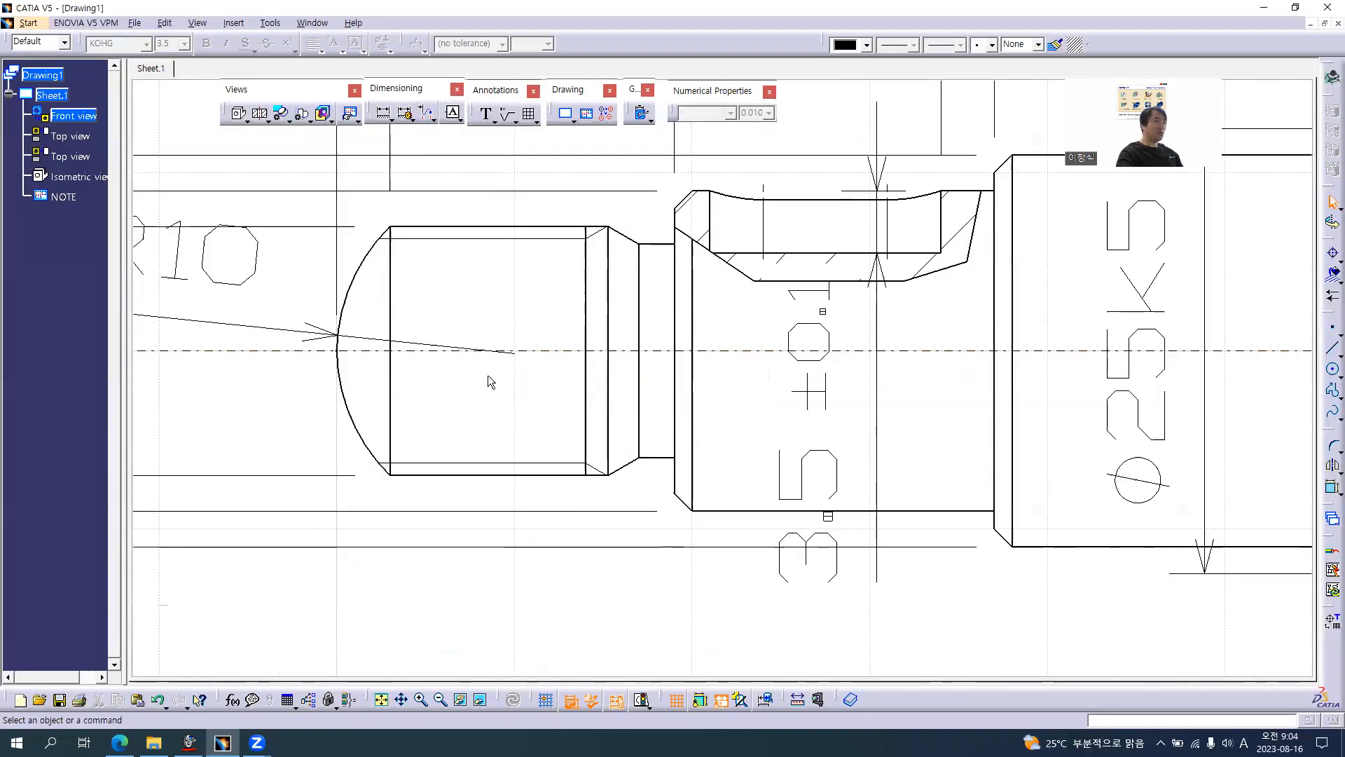
left_click(383, 113)
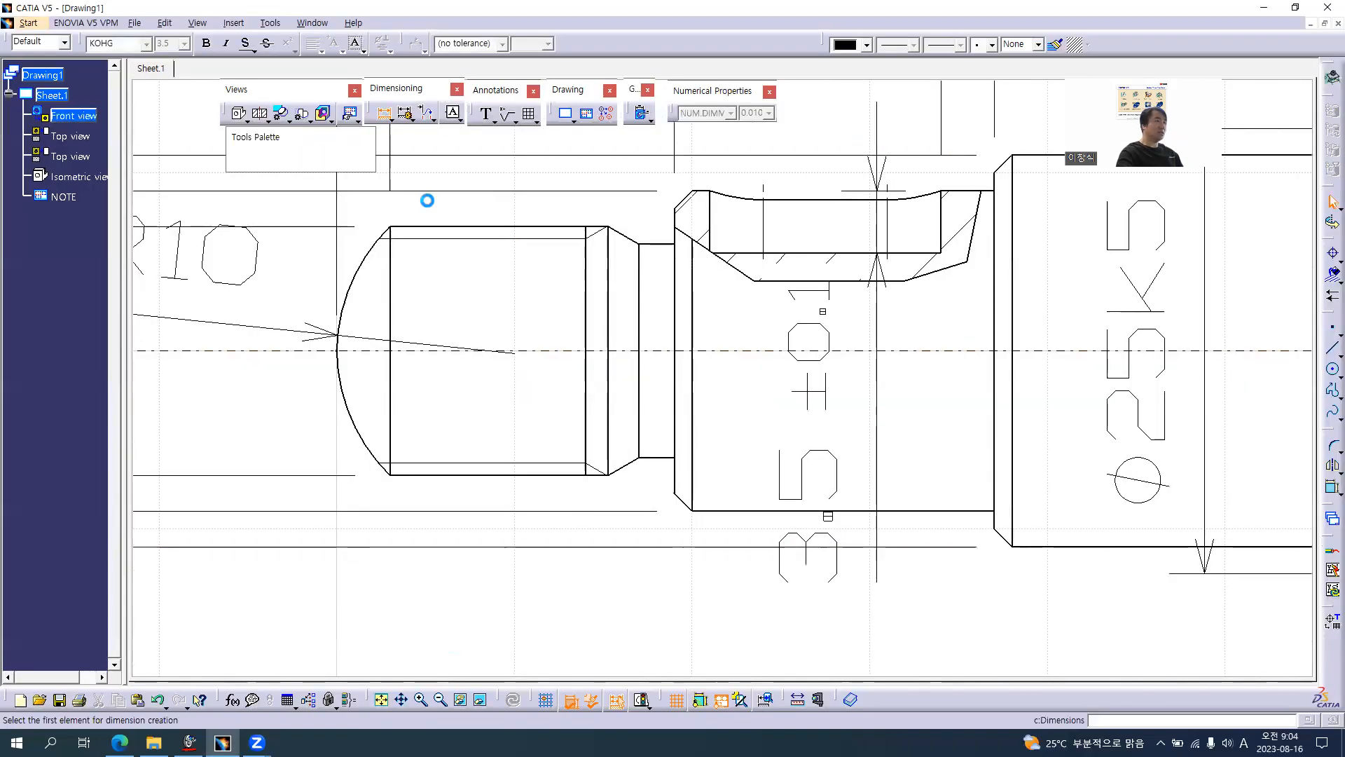
left_click(641, 414)
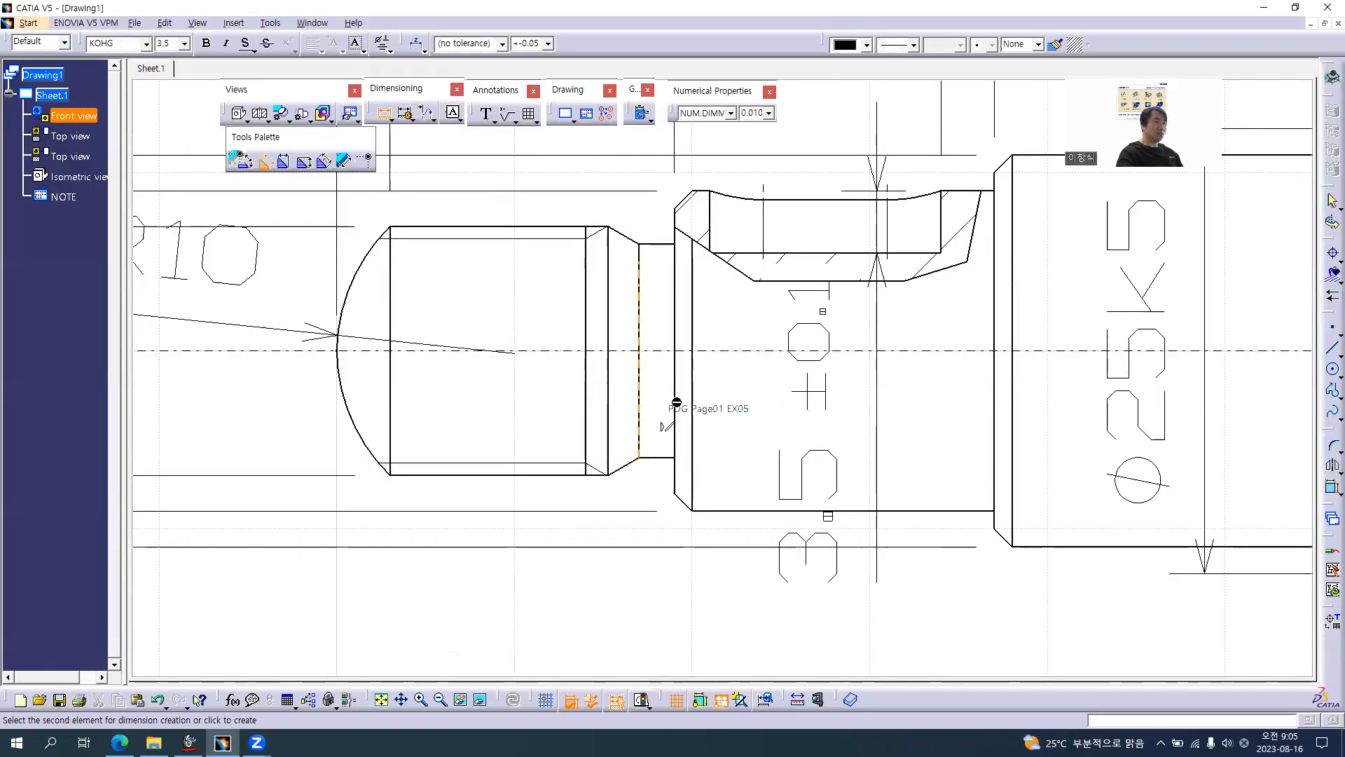
left_click(675, 398)
mouse_move(666, 595)
middle_mouse_down()
mouse_move(651, 362)
mouse_move(649, 467)
mouse_move(663, 498)
middle_mouse_up()
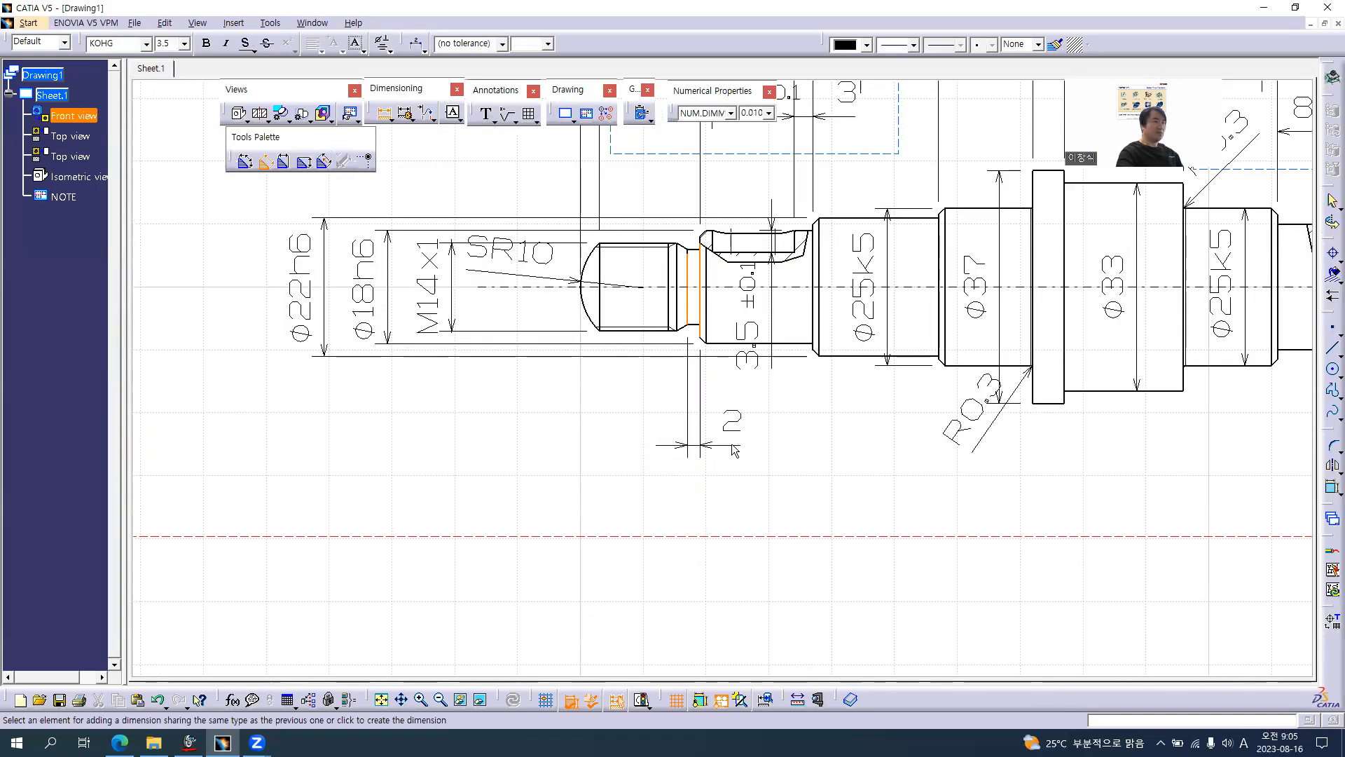
left_click(733, 451)
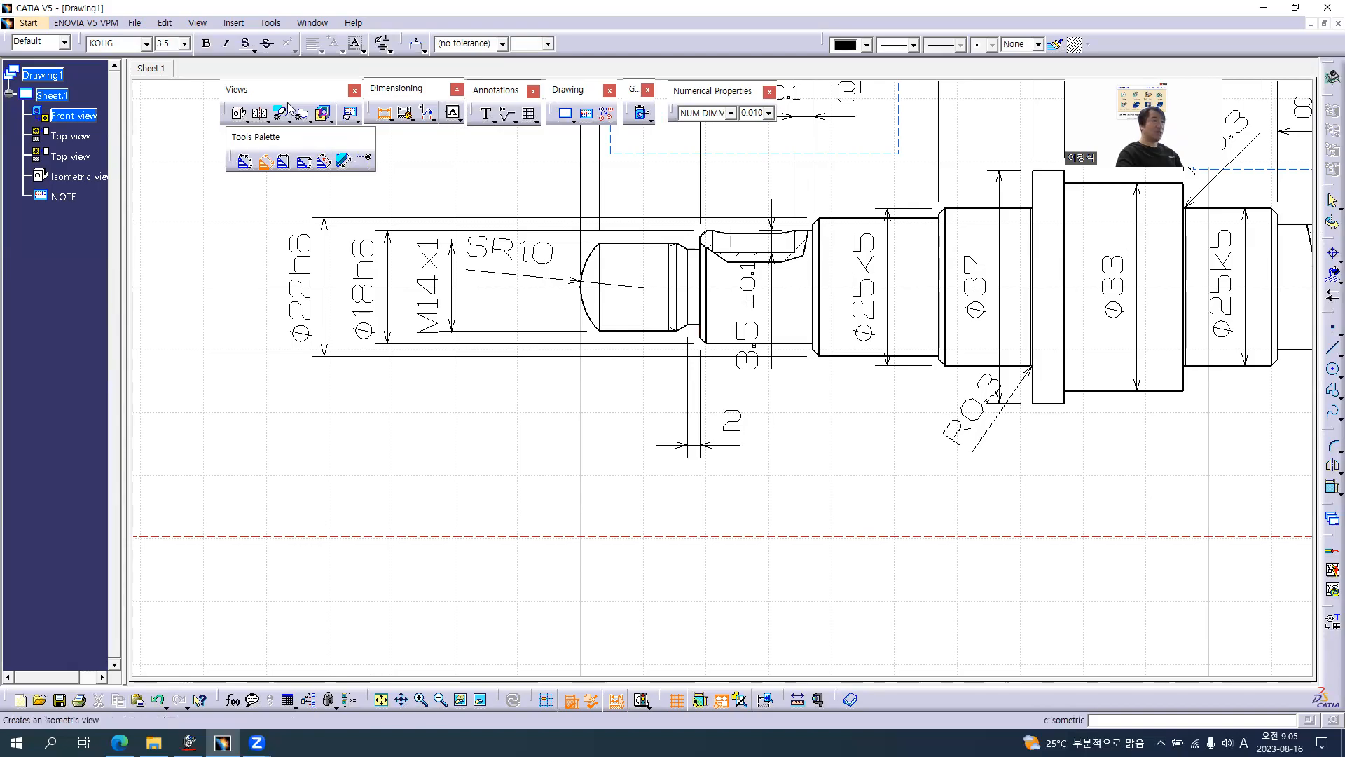
left_click(385, 114)
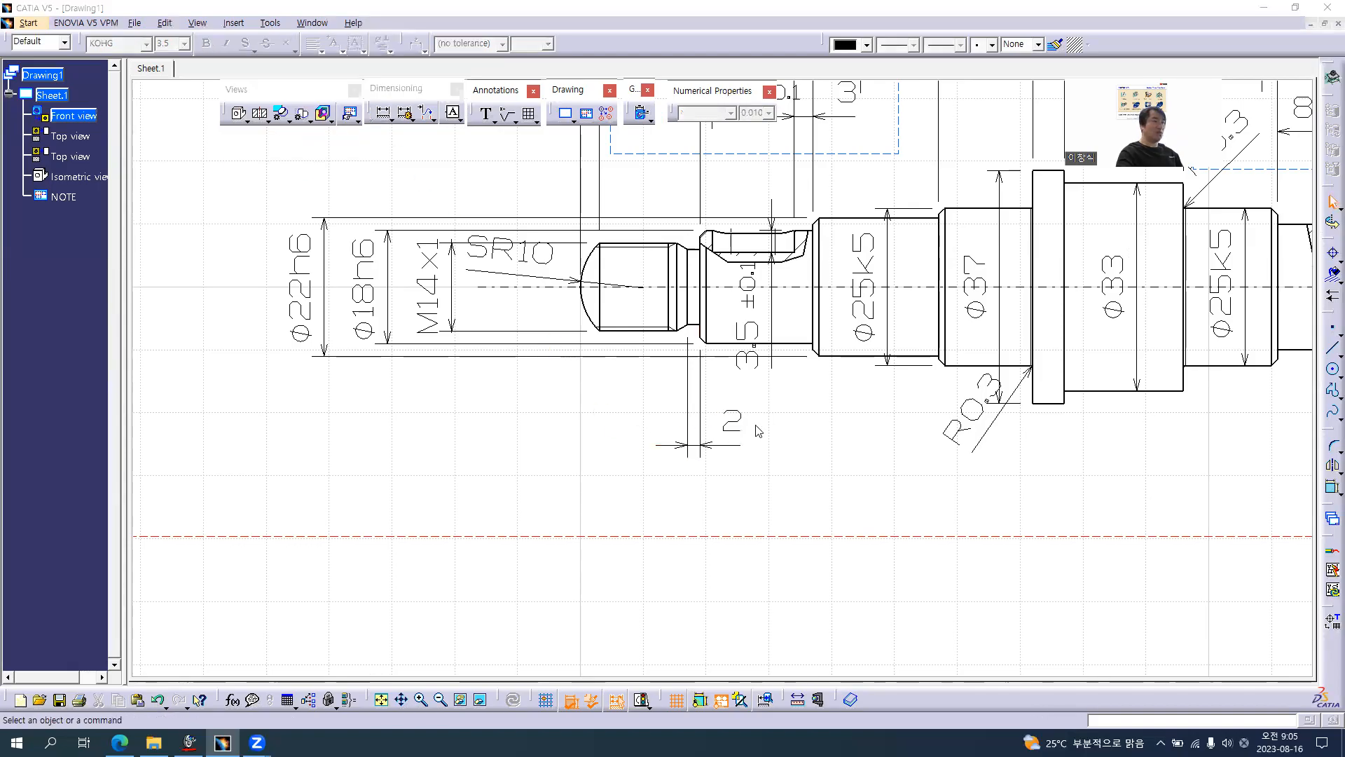
- Start a text suffix with "/" on the relief groove width dimension beside the M14x1 thread, checking the callout in Axis.pdf
key("alt+Tab")
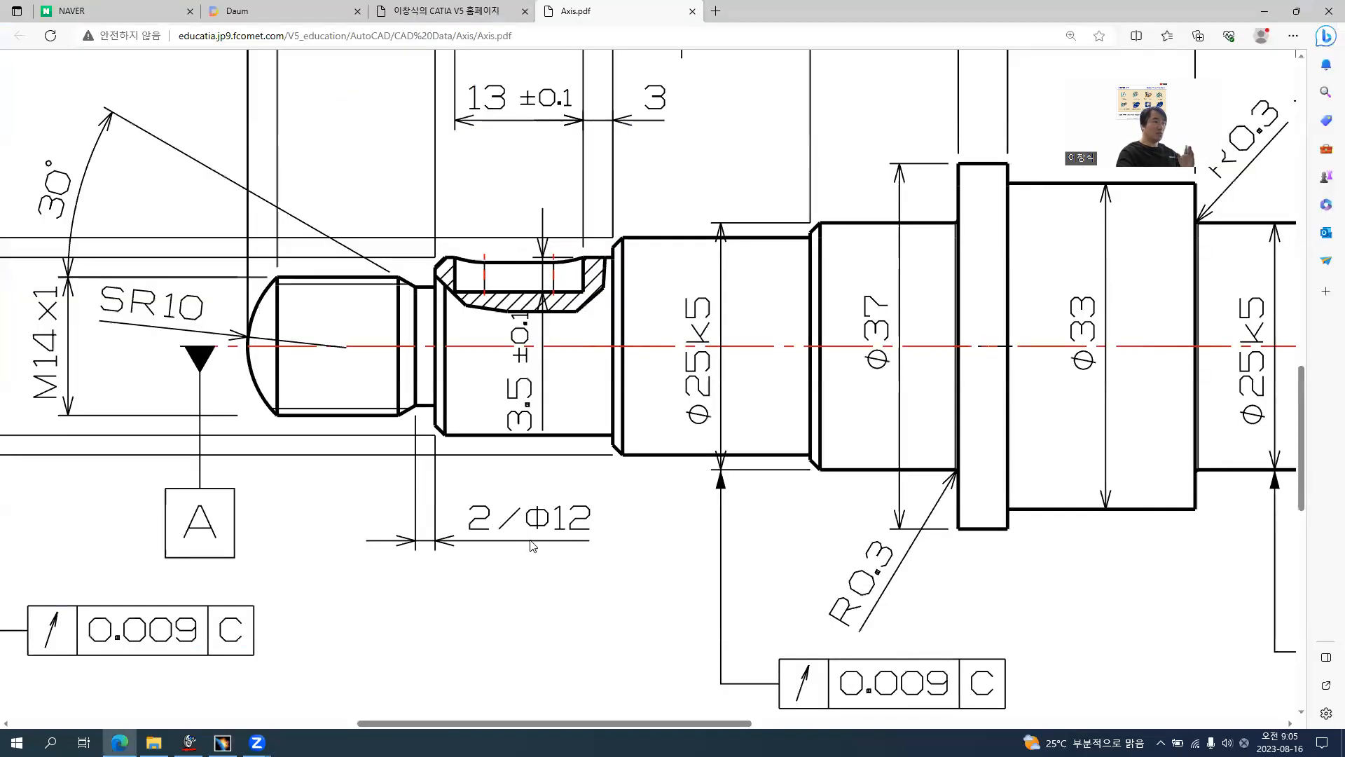
key("alt+Tab")
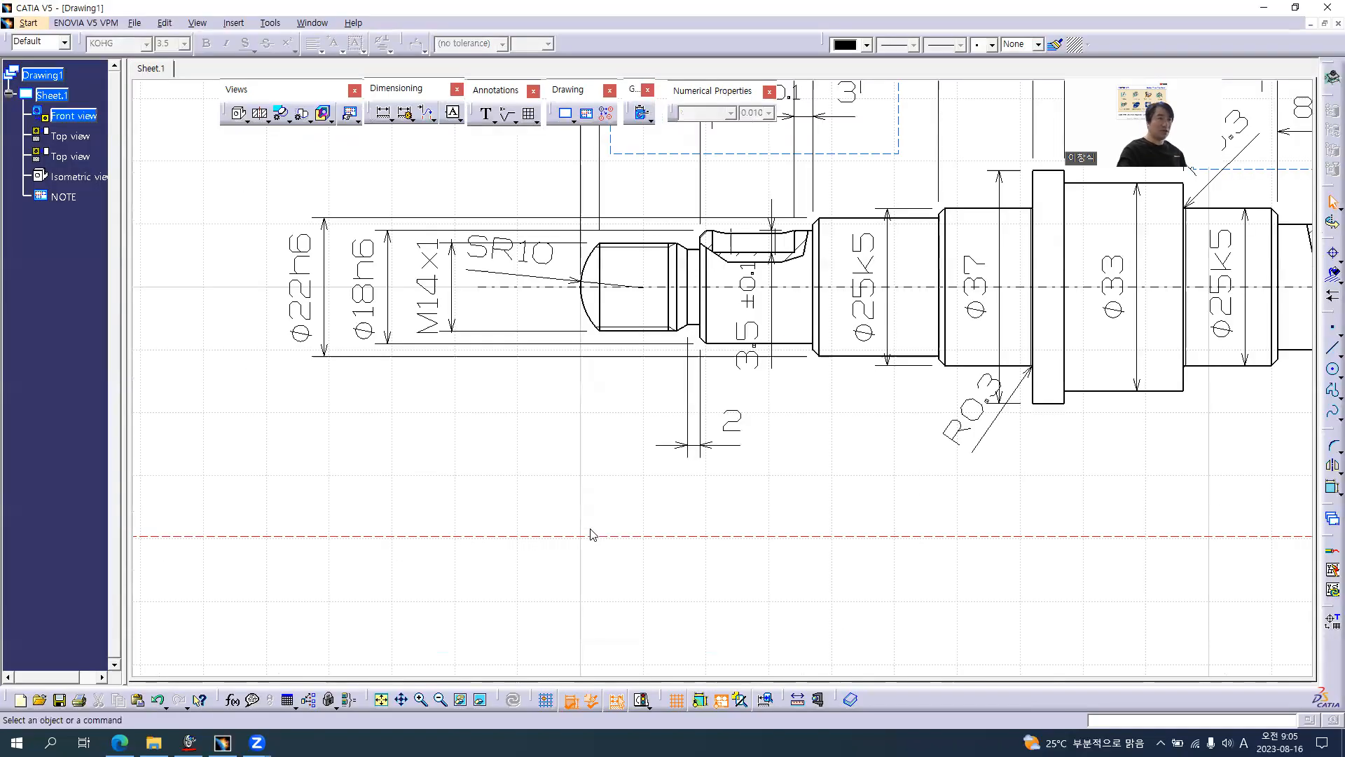
left_click(745, 424)
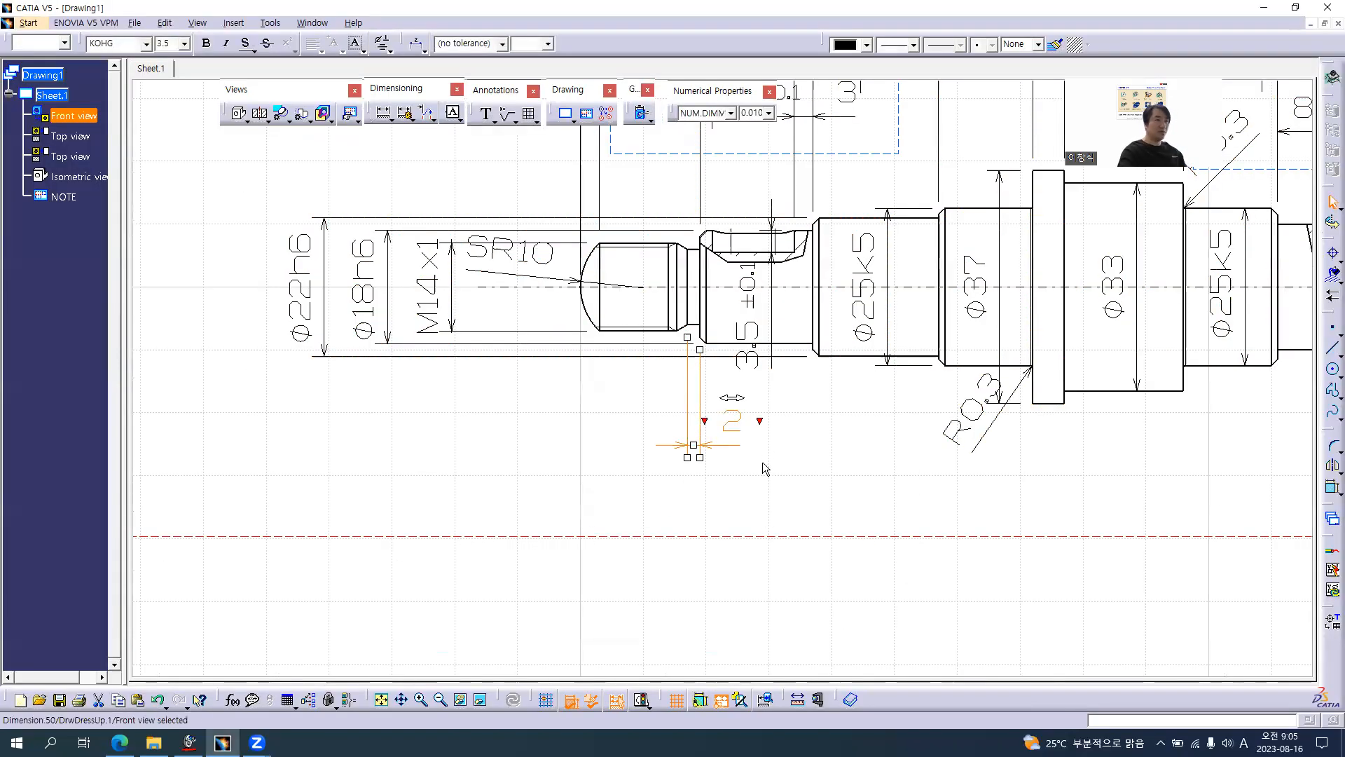
left_click(759, 423)
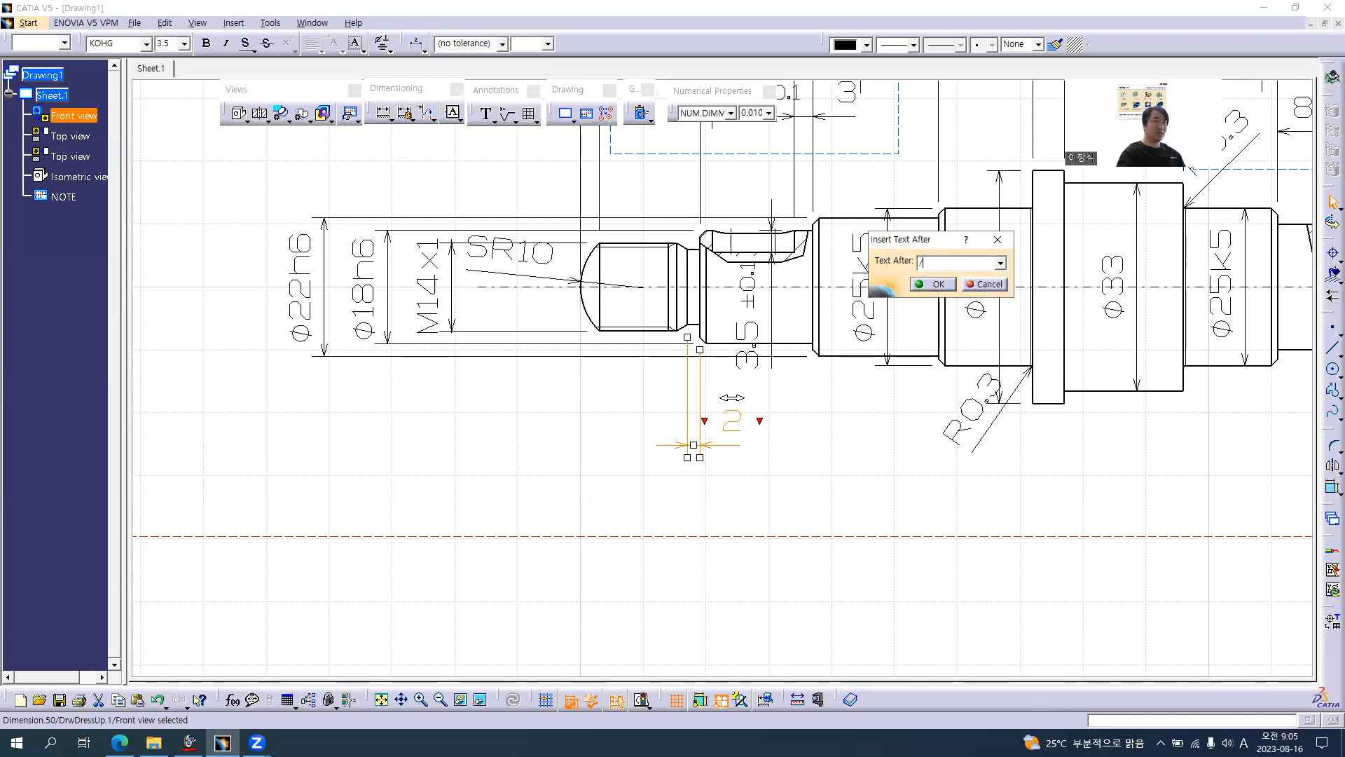
key("alt+Tab")
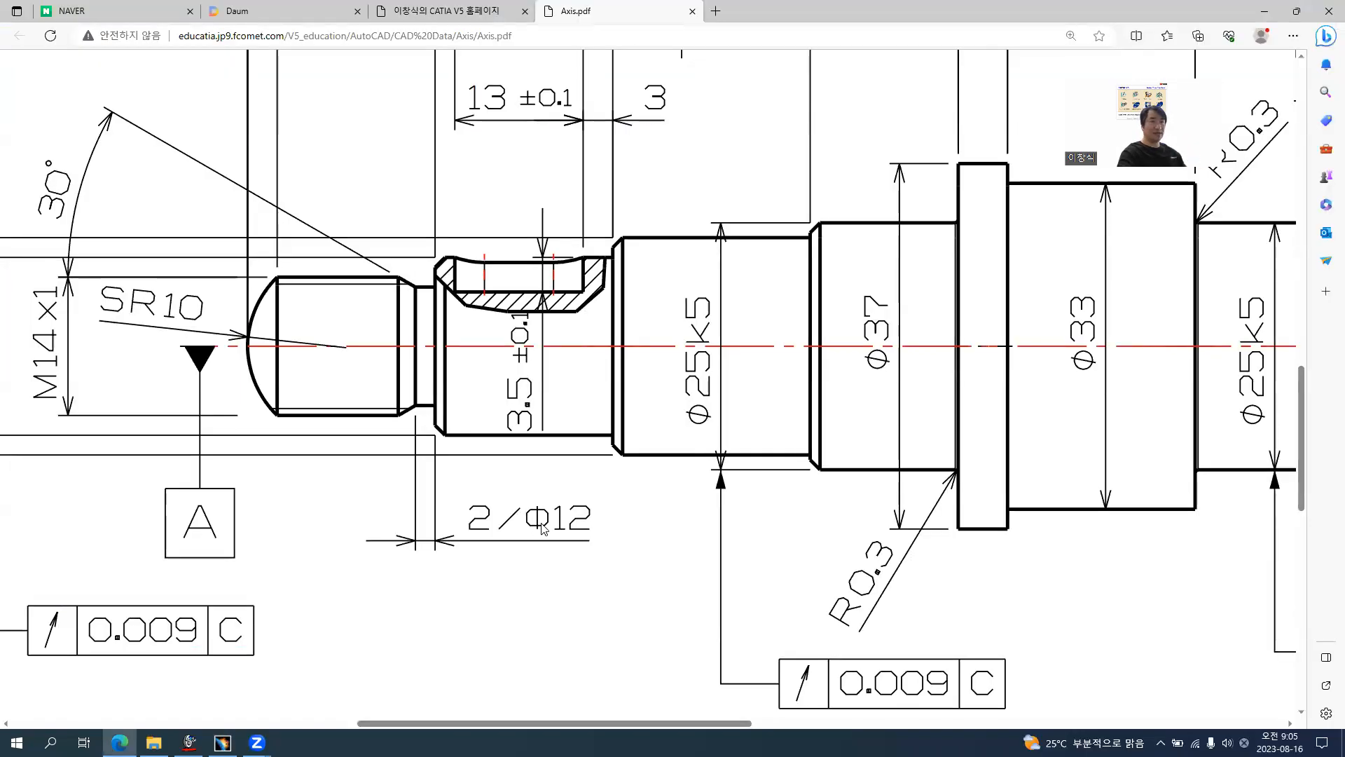
key("alt+Tab")
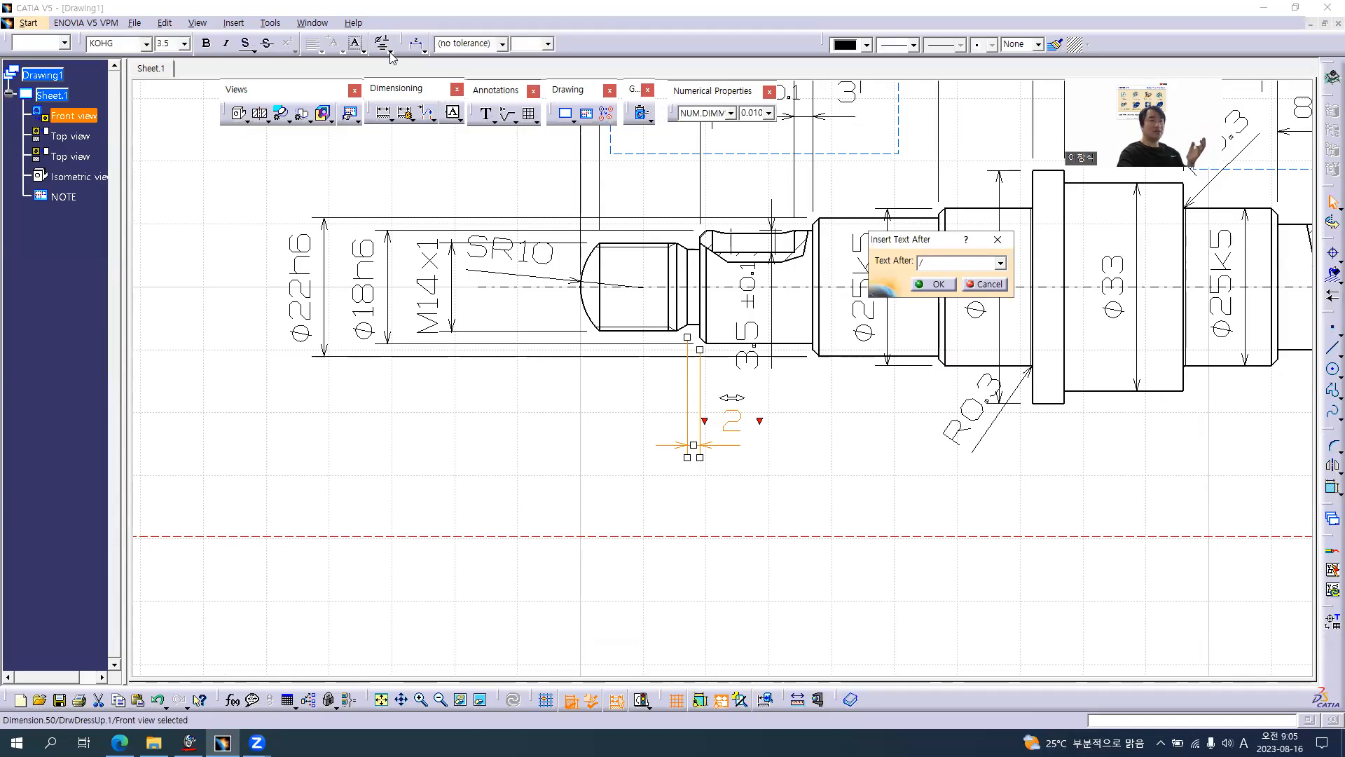
- Complete the groove dimension's suffix as "/Φ12", choosing Φ from the Greek special characters, and apply it
left_click(948, 263)
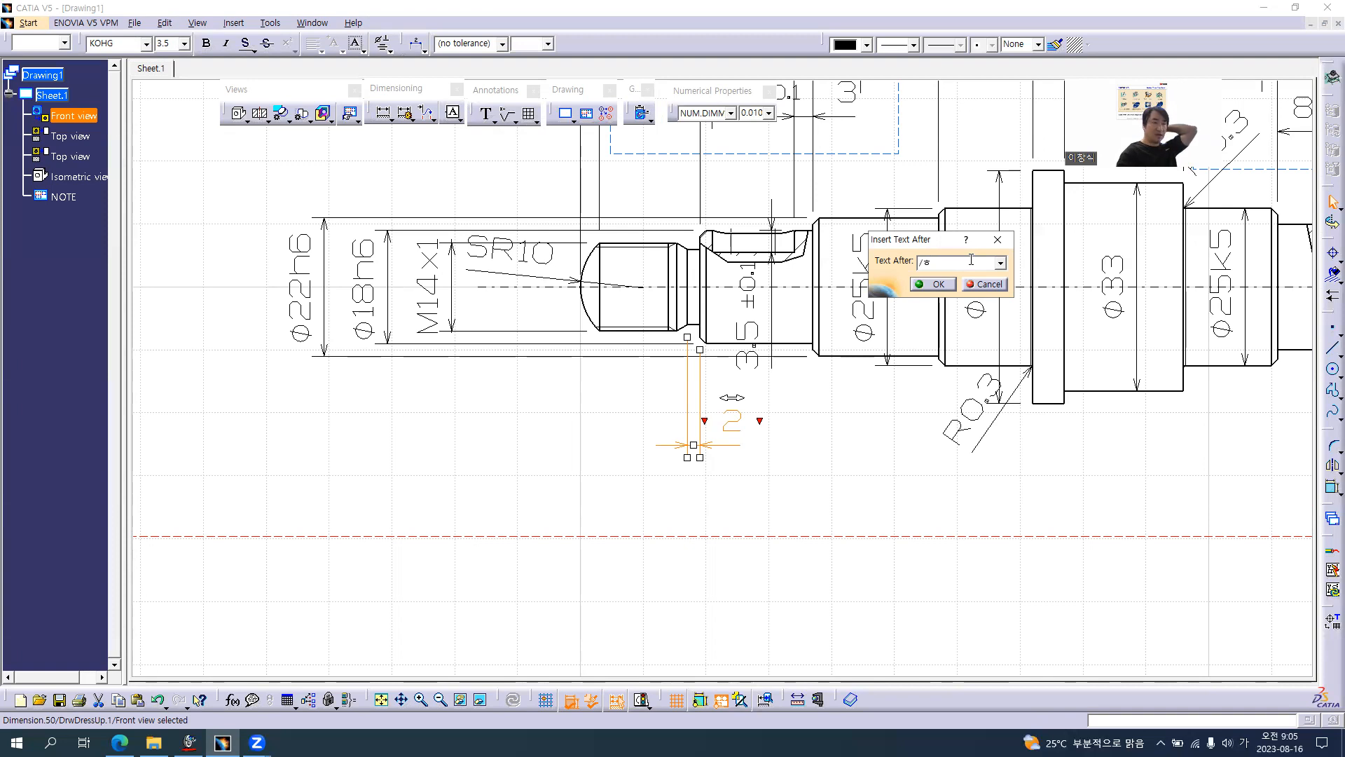
key("Hangul_Hanja")
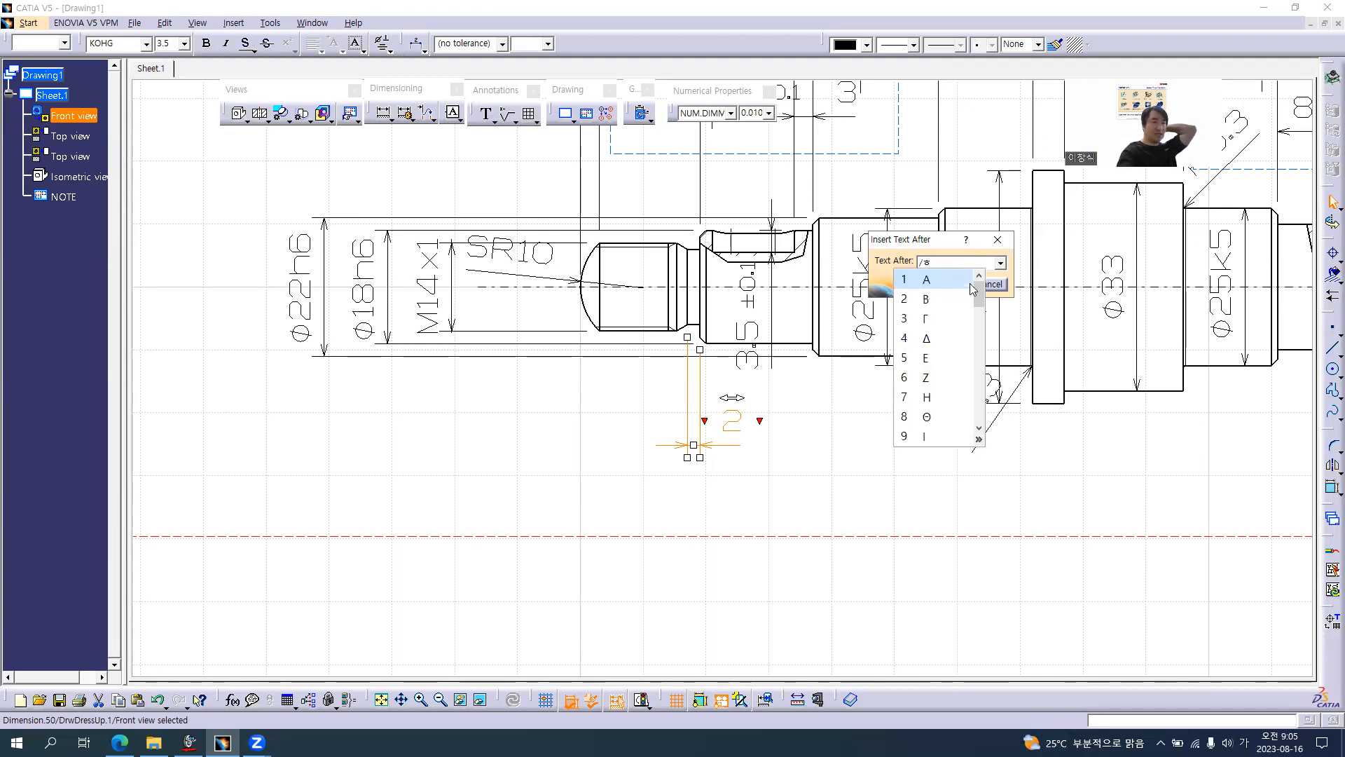
scroll(983, 312, "down", 1)
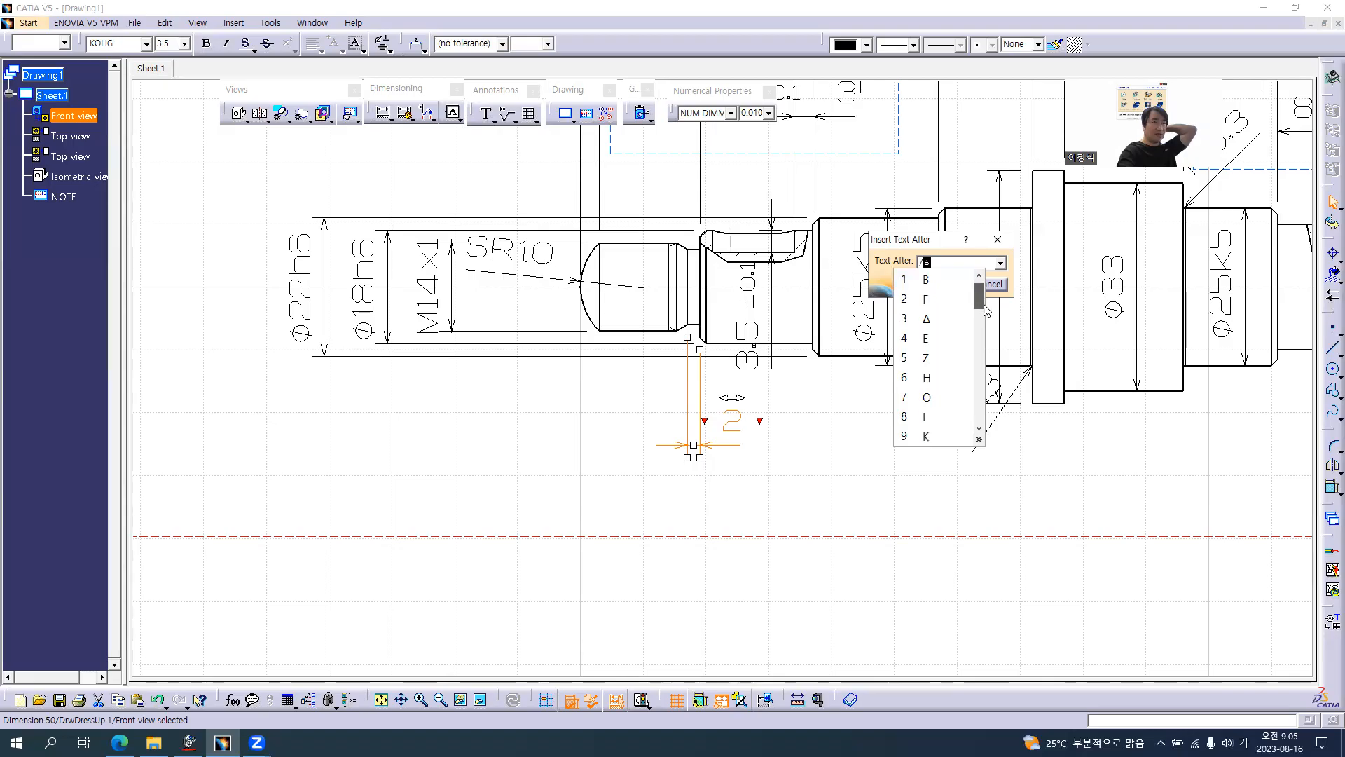
left_click_drag(984, 316, 994, 357)
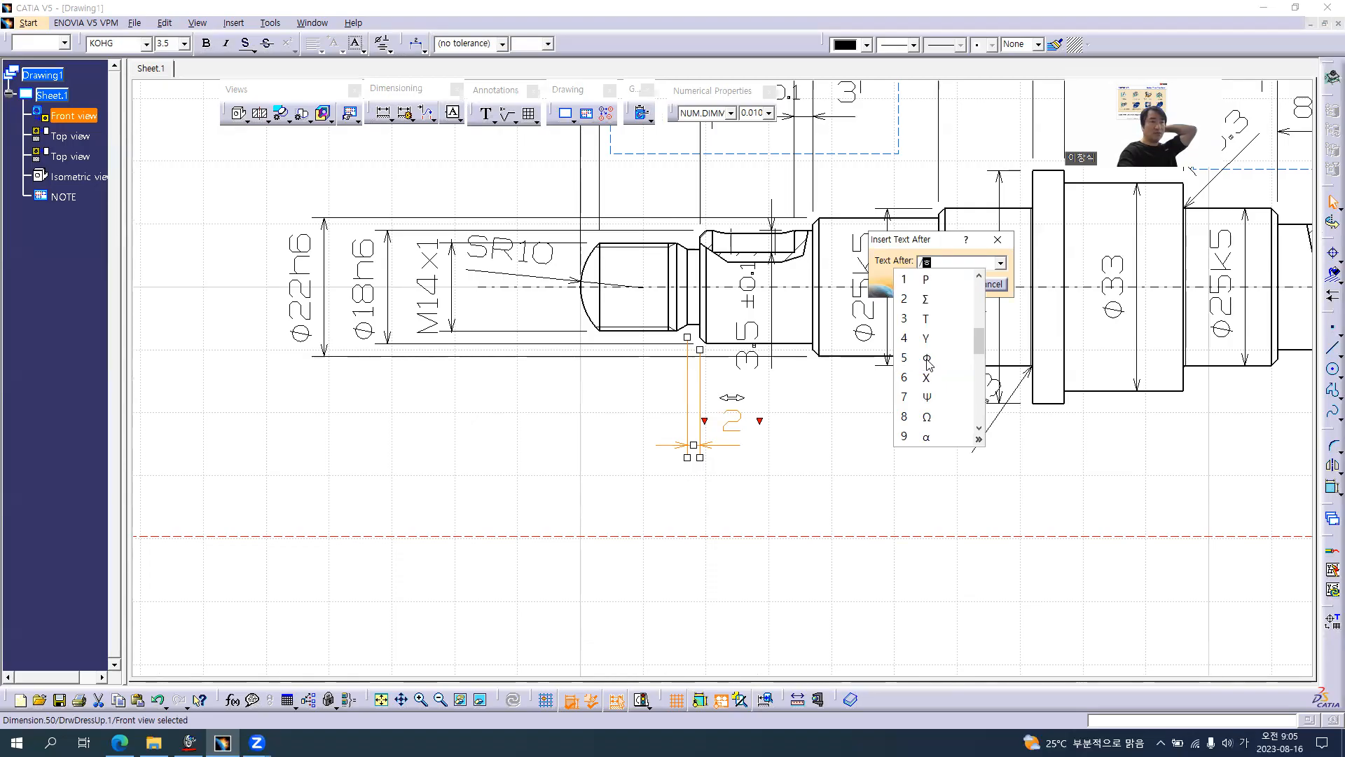
left_click(926, 360)
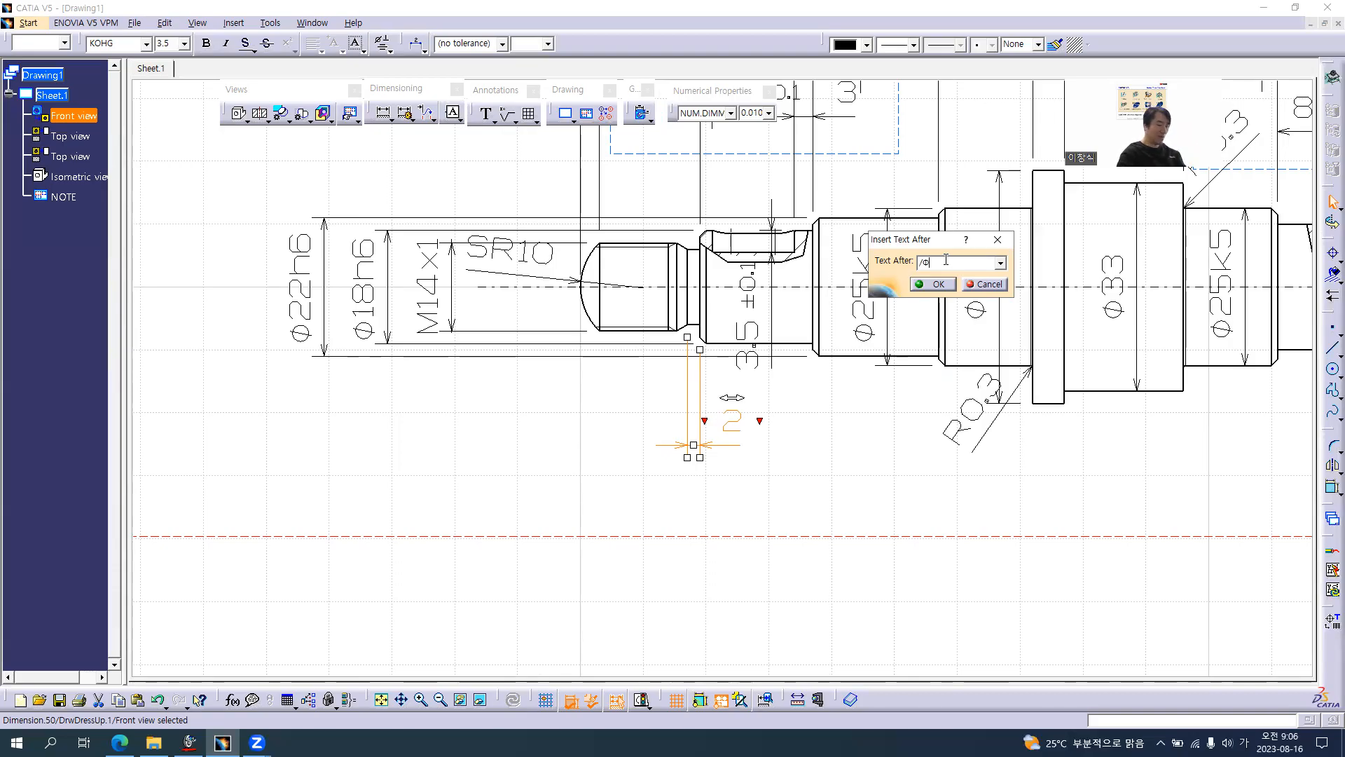
key("alt+Tab")
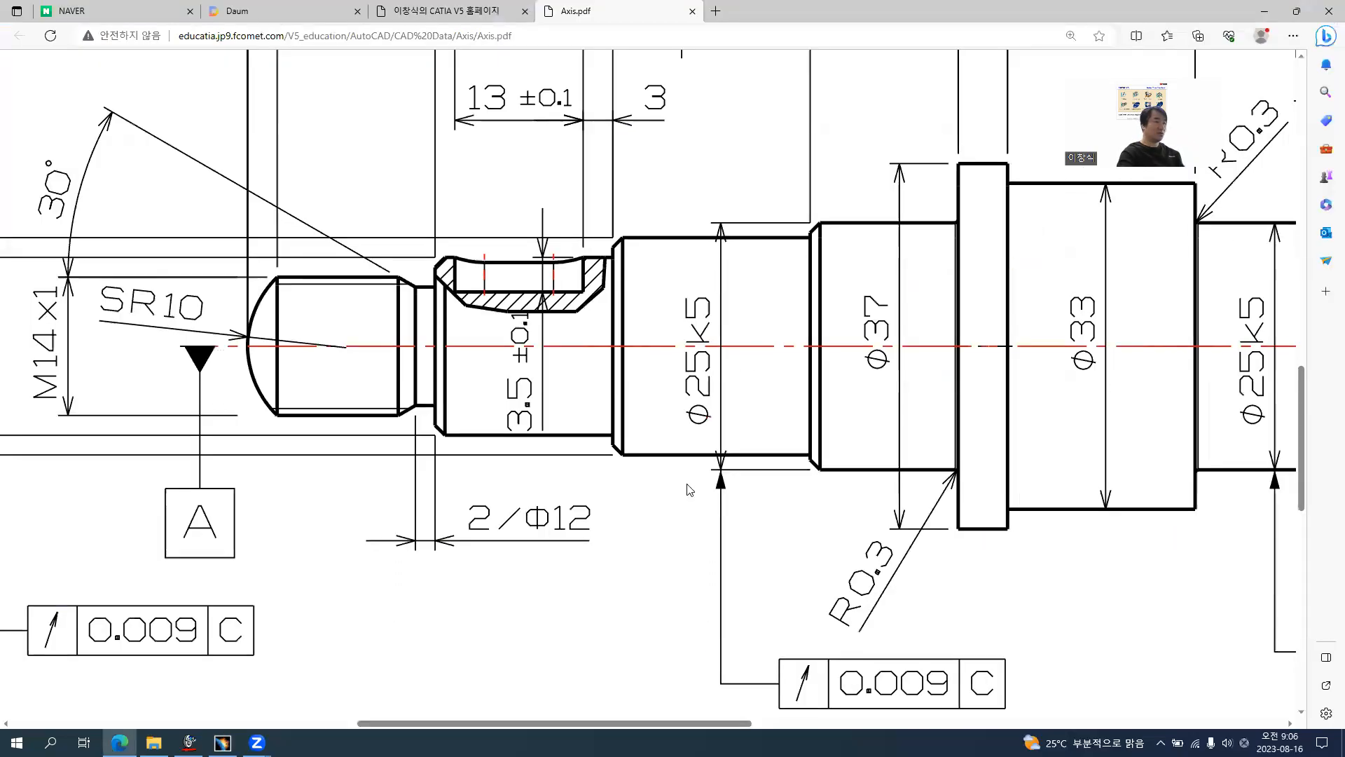
key("alt+Tab")
left_click(939, 287)
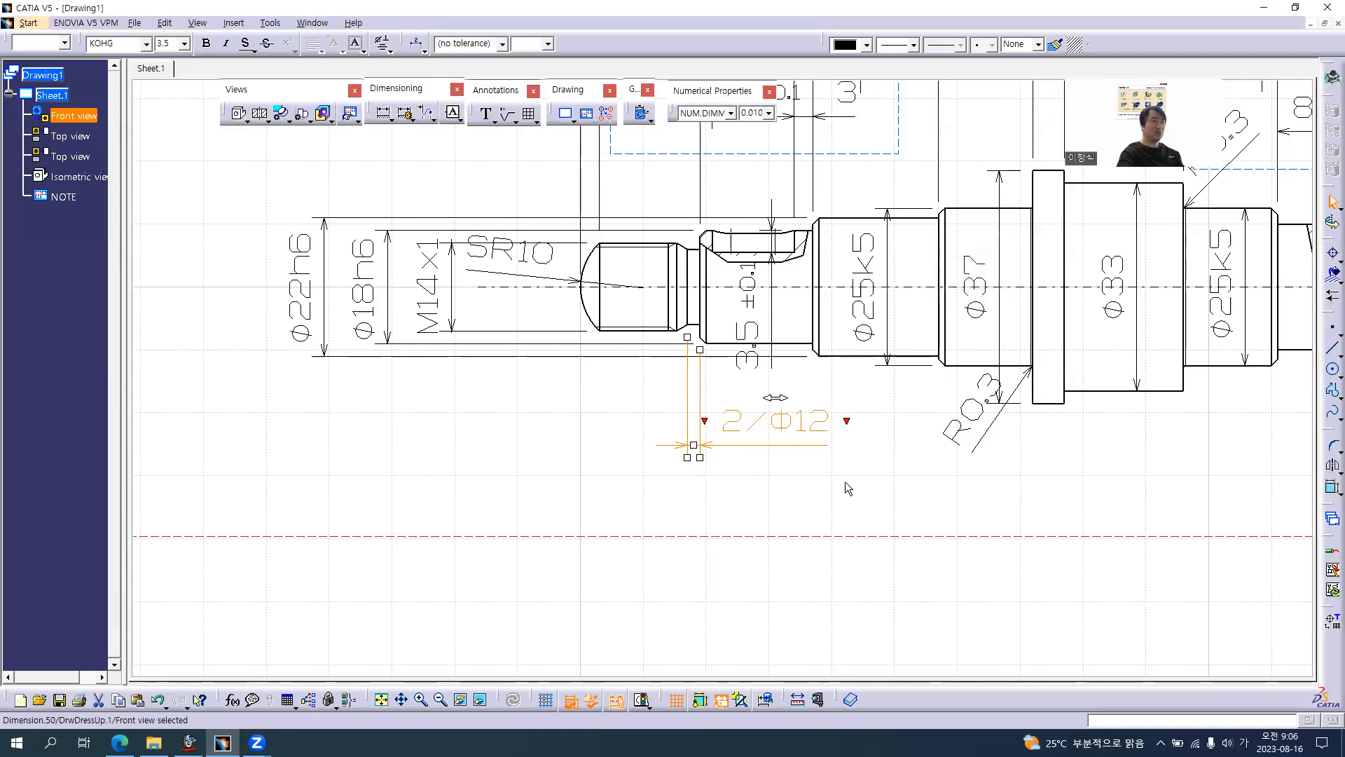
left_click(845, 481)
- Dimension the width of the relief groove beside the M16x1 thread, placing it below the shaft
middle_click_drag(639, 409, 4, 423)
middle_click_drag(763, 458, 610, 522)
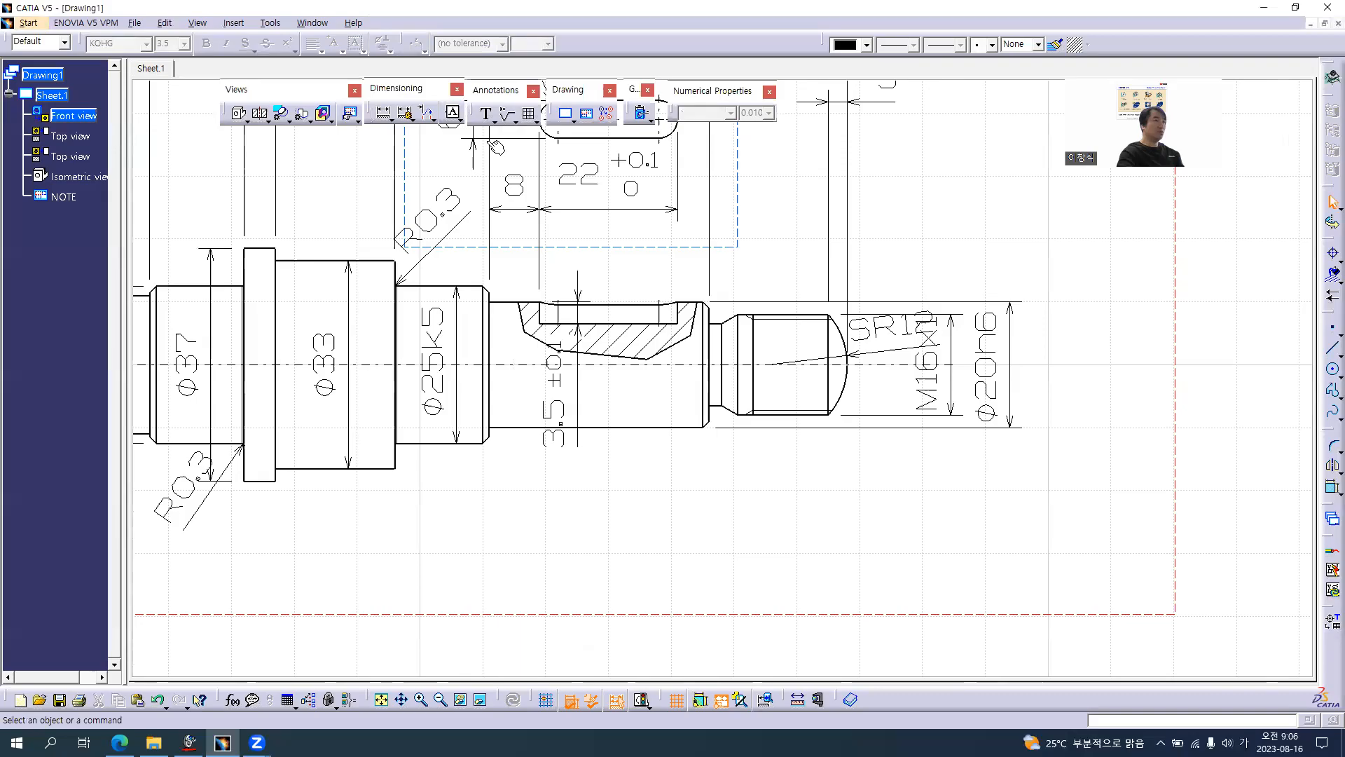
left_click(383, 113)
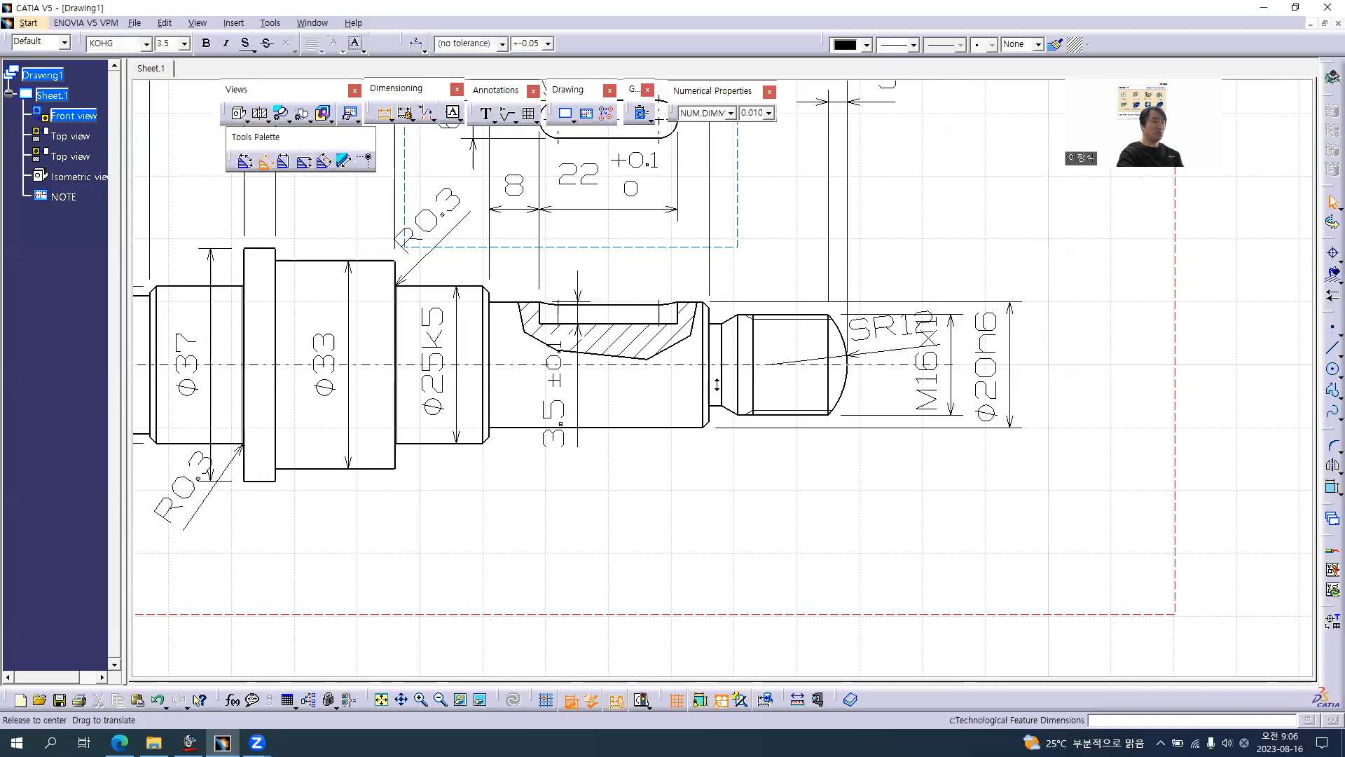
scroll(688, 364, "up", 3)
left_click(699, 414)
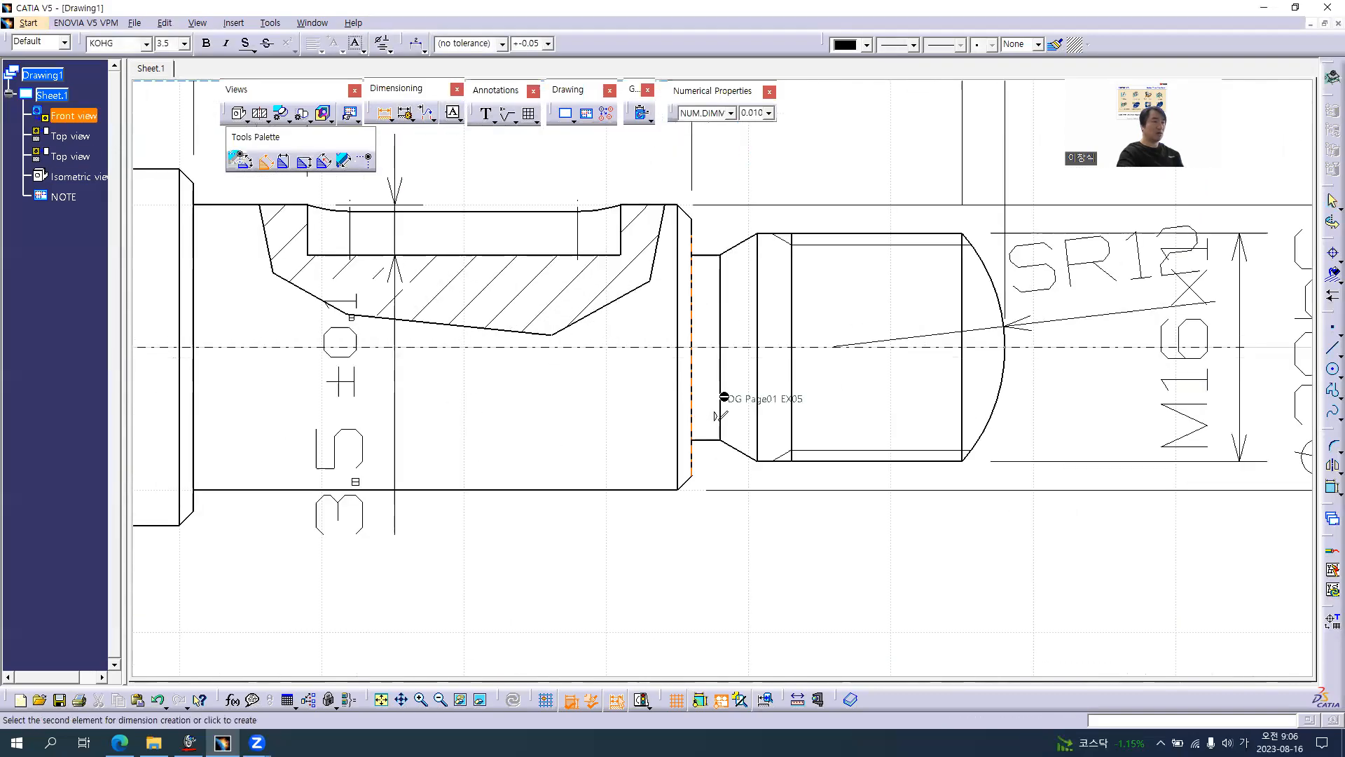
left_click(721, 401)
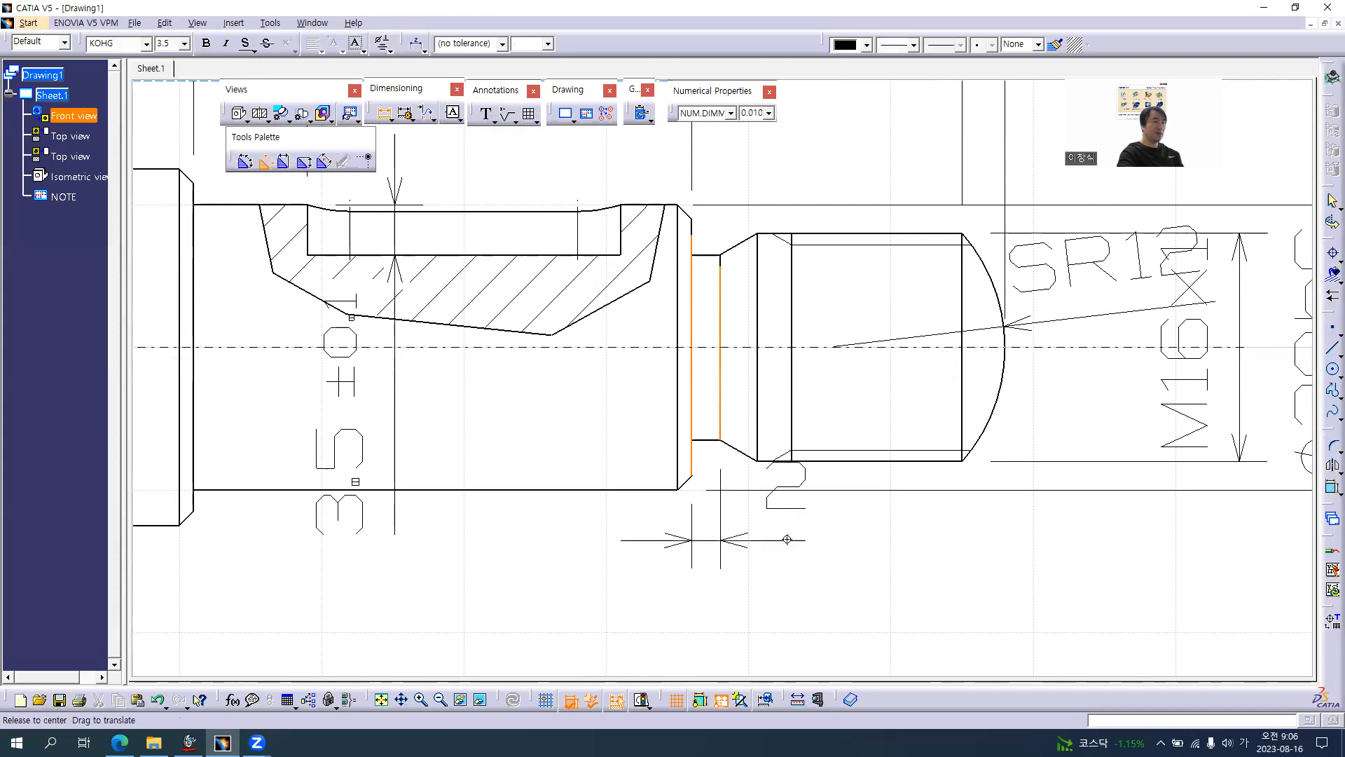
scroll(783, 569, "down", 1)
left_click(803, 598)
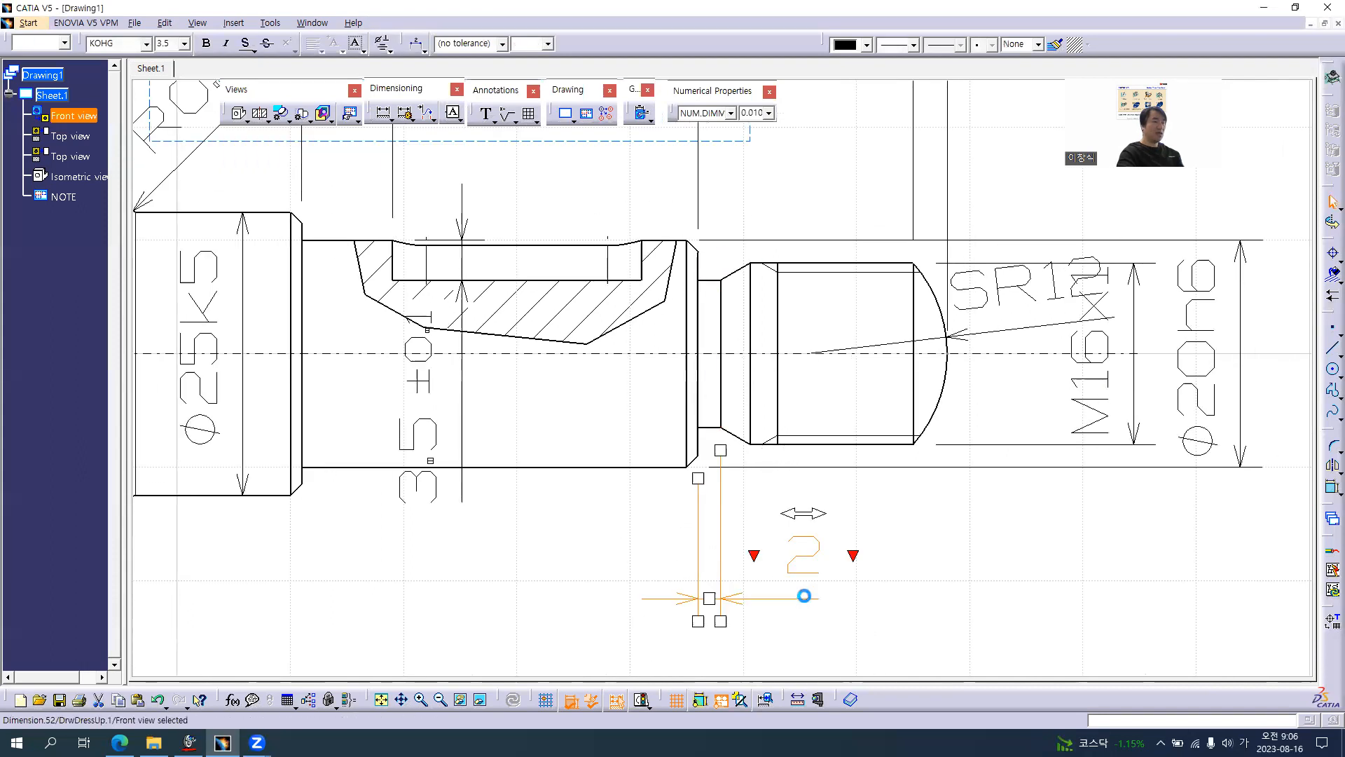
- Append "/Φ13" after the width value of the relief groove beside the M16x1 thread, as given in Axis.pdf
left_click(853, 555)
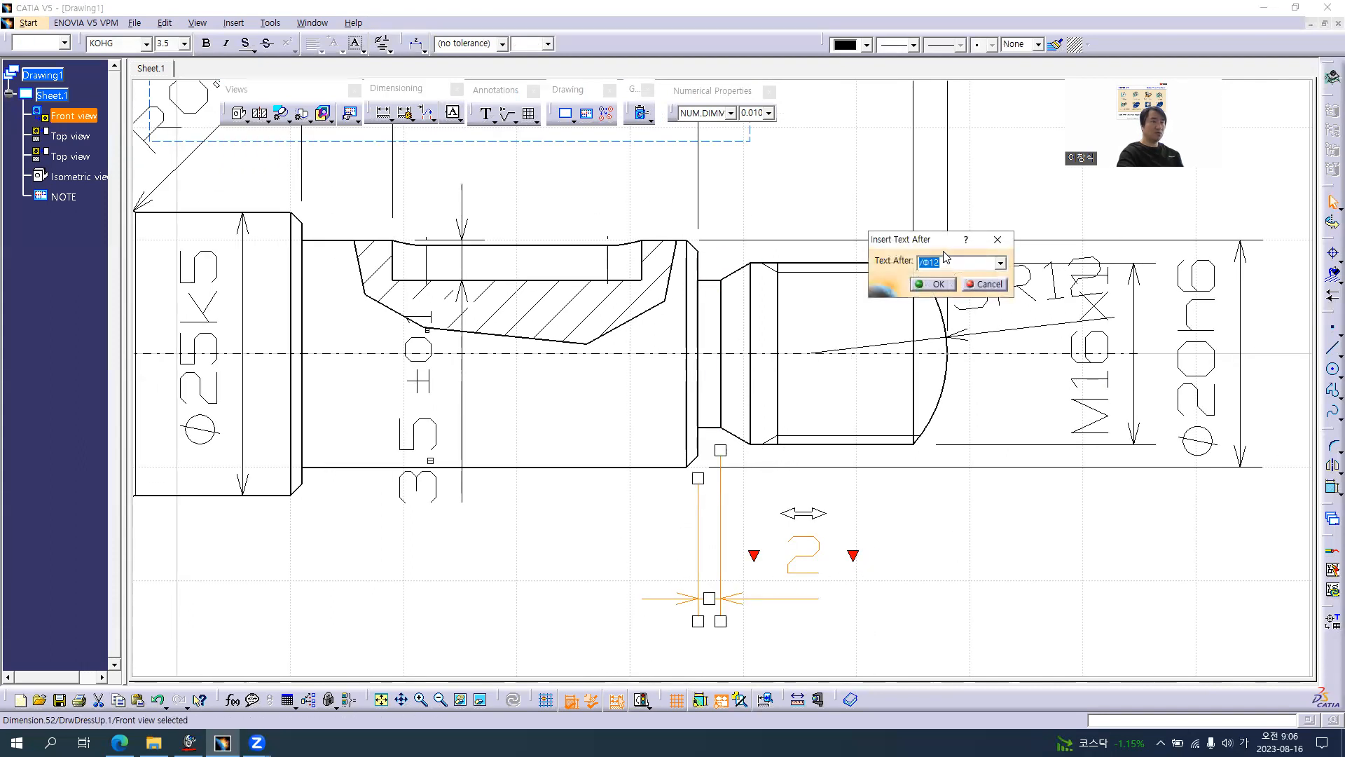
left_click(944, 264)
key("alt+Tab")
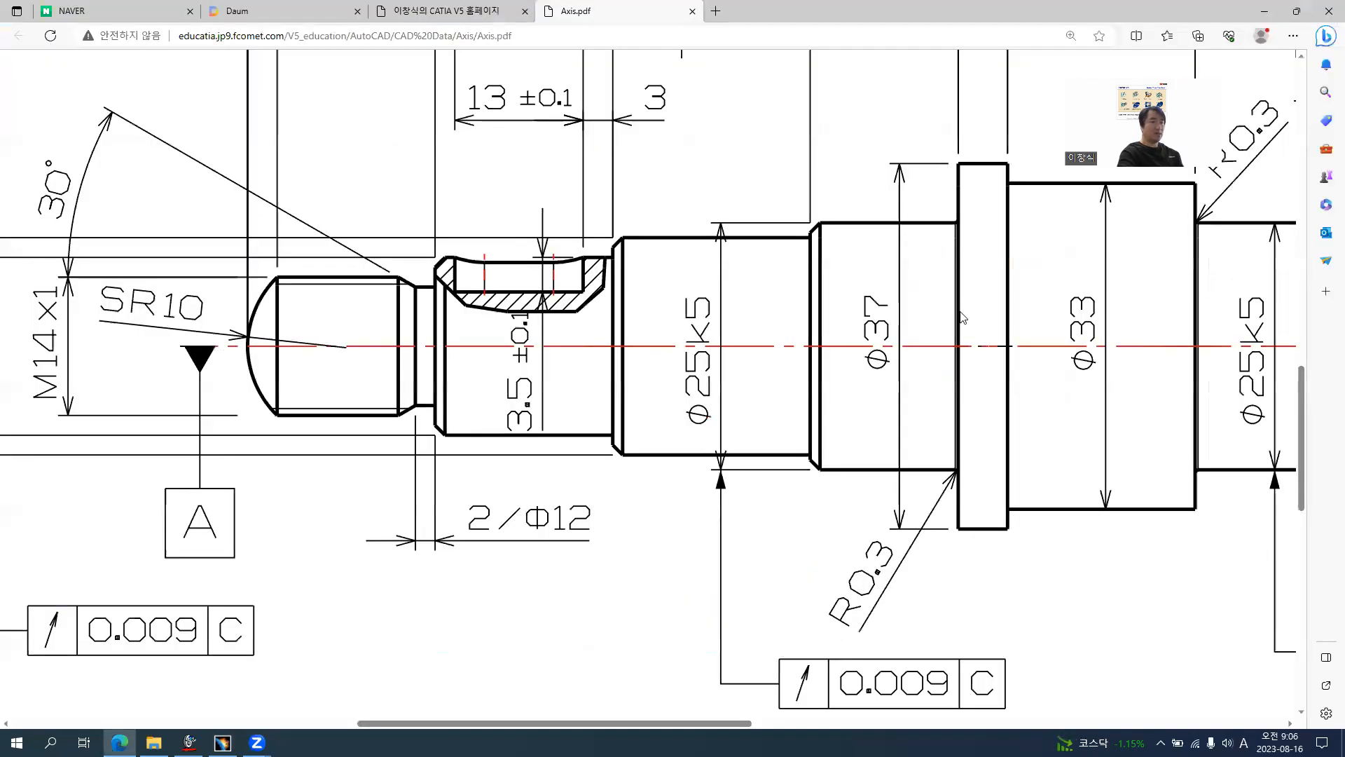
scroll(974, 499, "up", 2, "ctrl")
scroll(1009, 498, "up", 3, "ctrl")
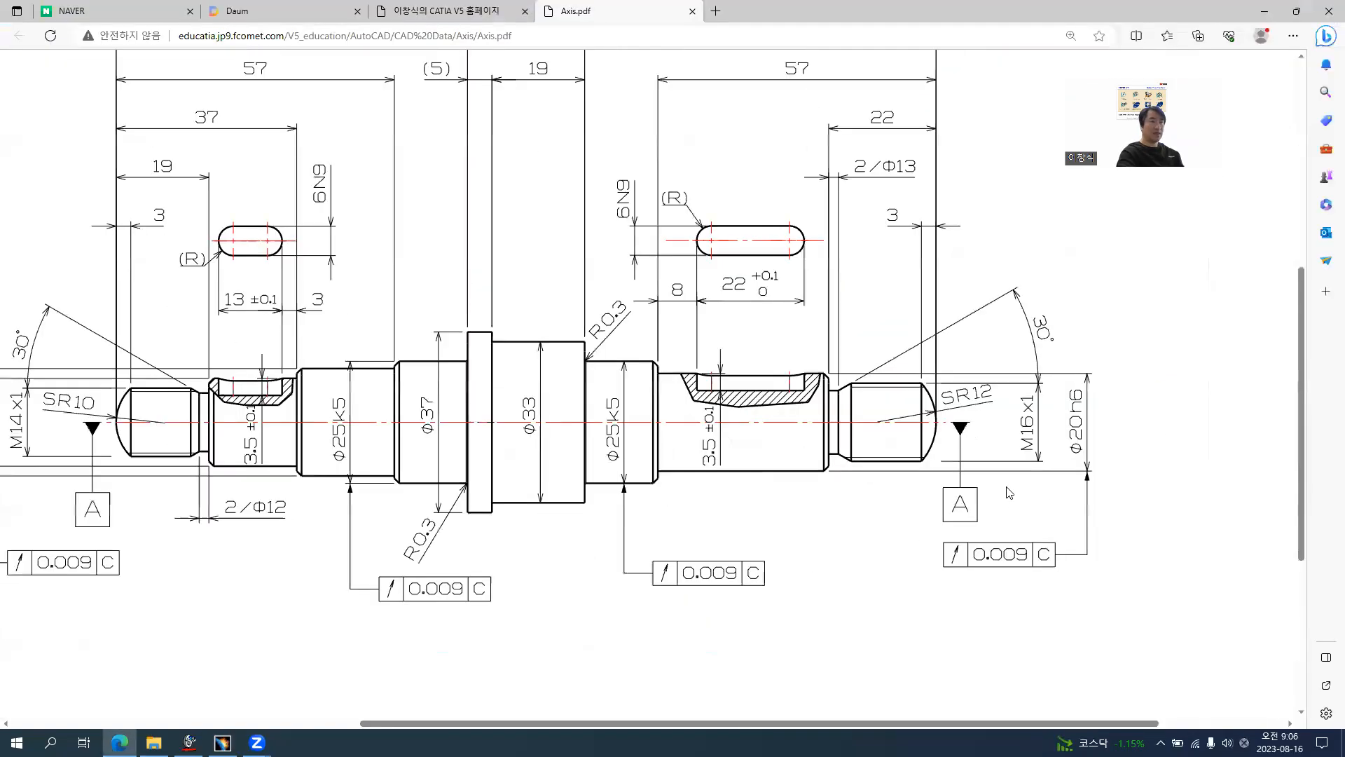
key("alt+Tab")
double_click(947, 262)
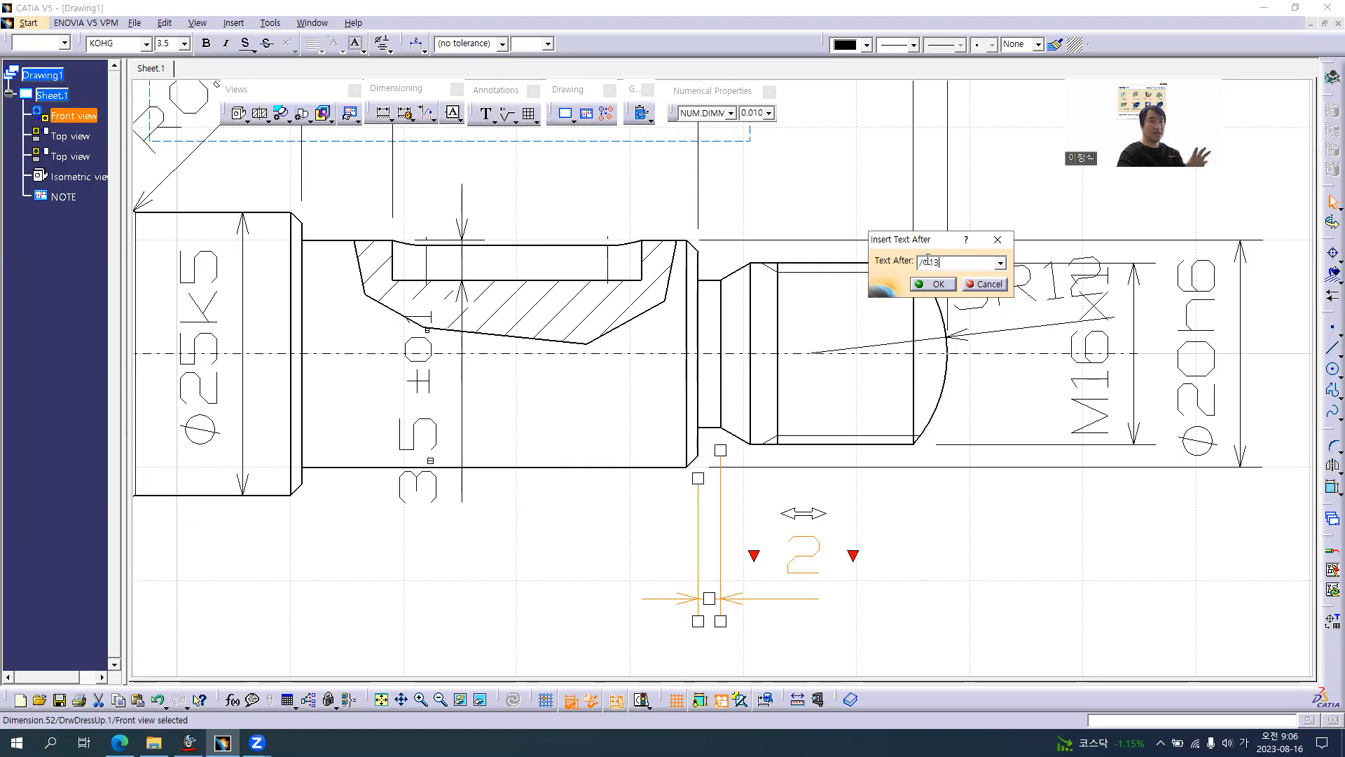
left_click(925, 287)
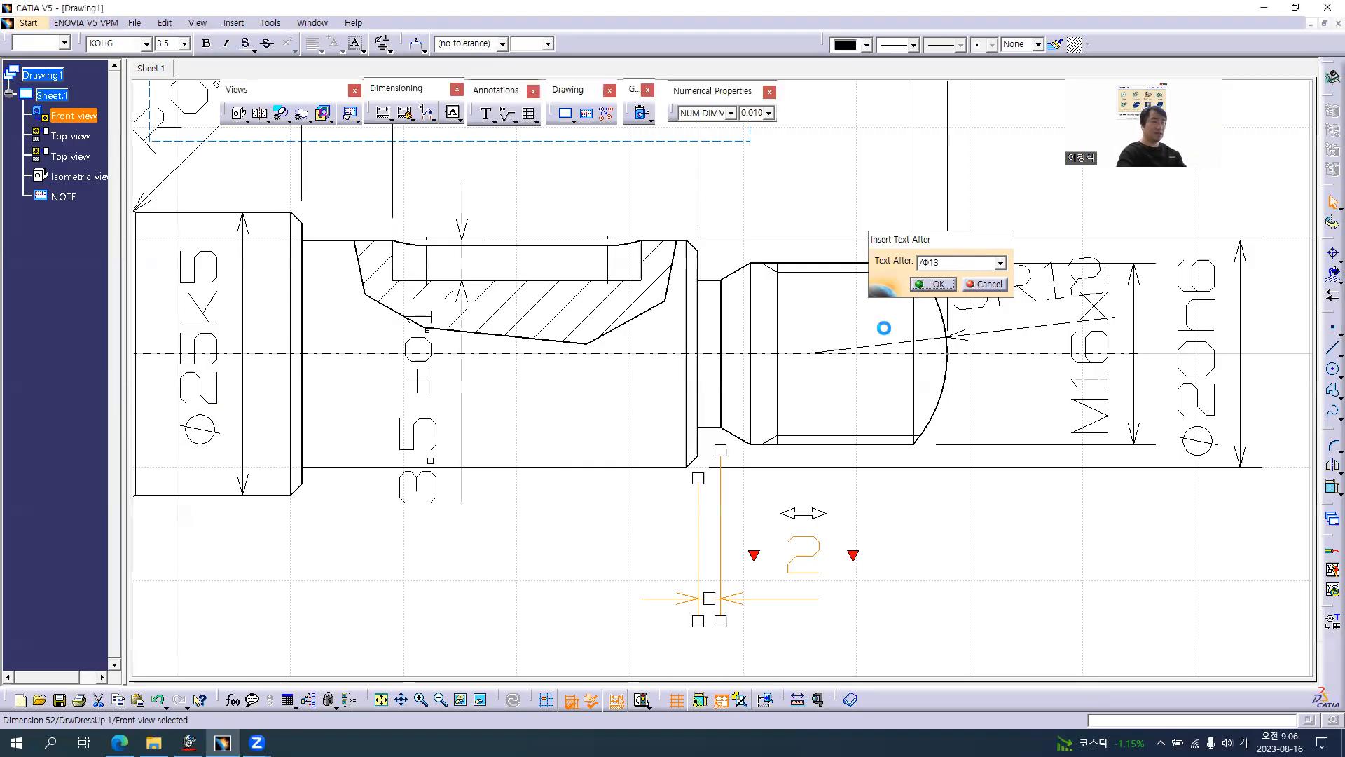
middle_click_drag(549, 595, 549, 634)
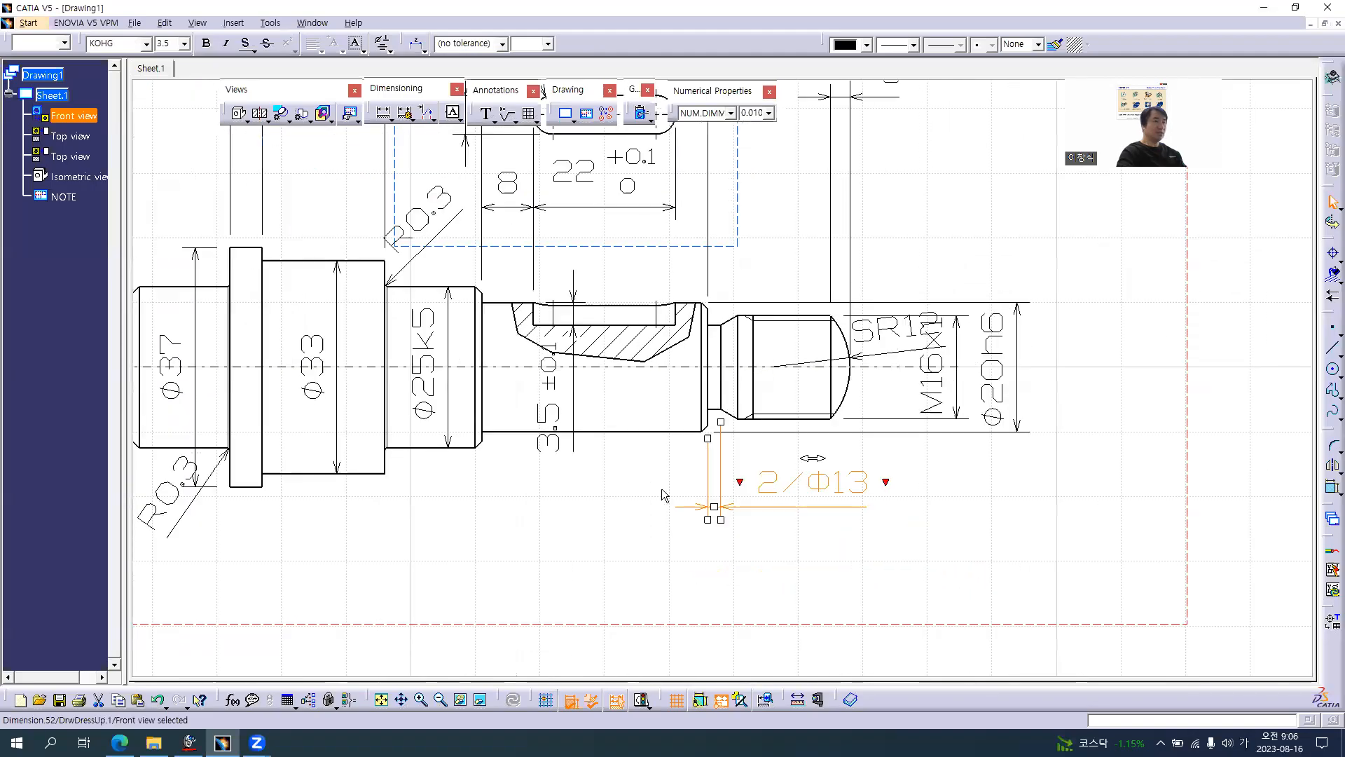
- Following Axis.pdf, dimension the angle between the M16x1 thread's upper edge and its groove-side taper with Sector 2, ending the arc at the M16x1 dimension line
key("alt+Tab")
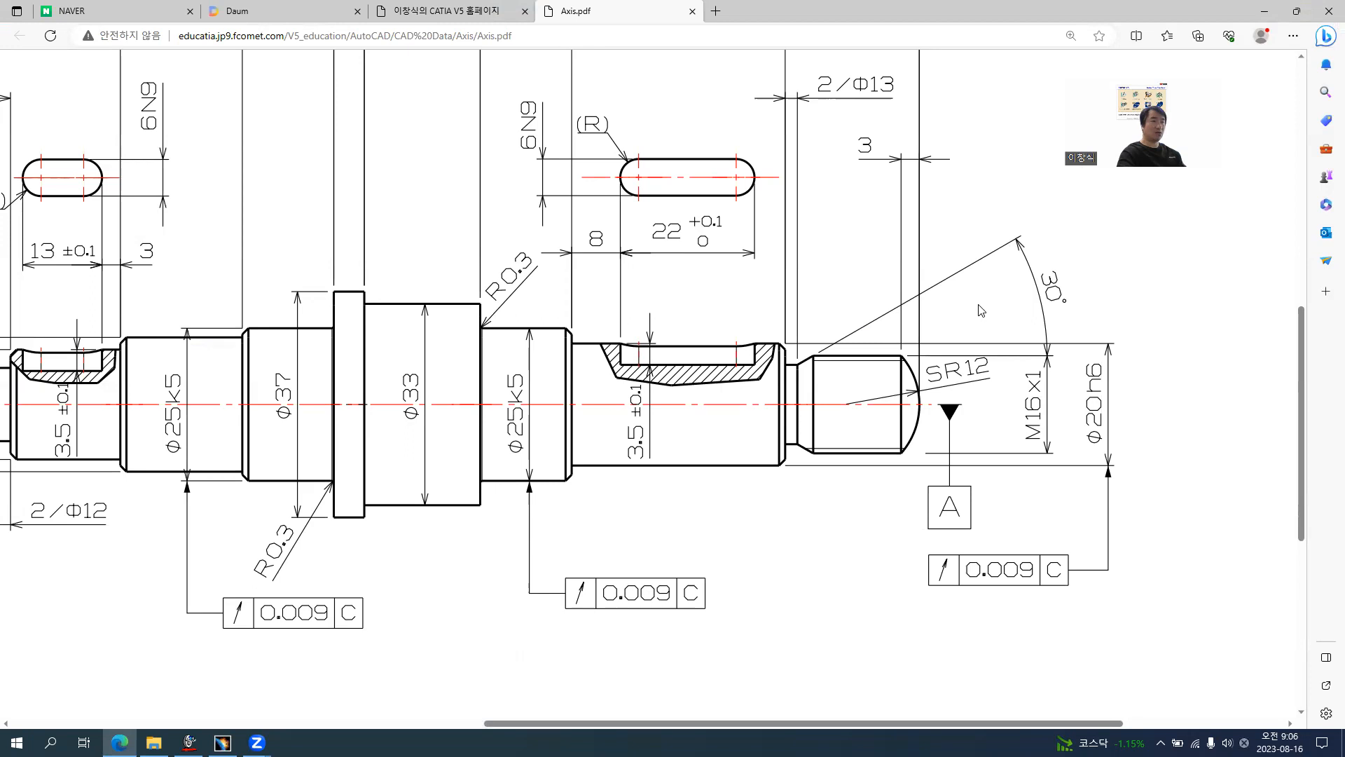
key("alt+Tab")
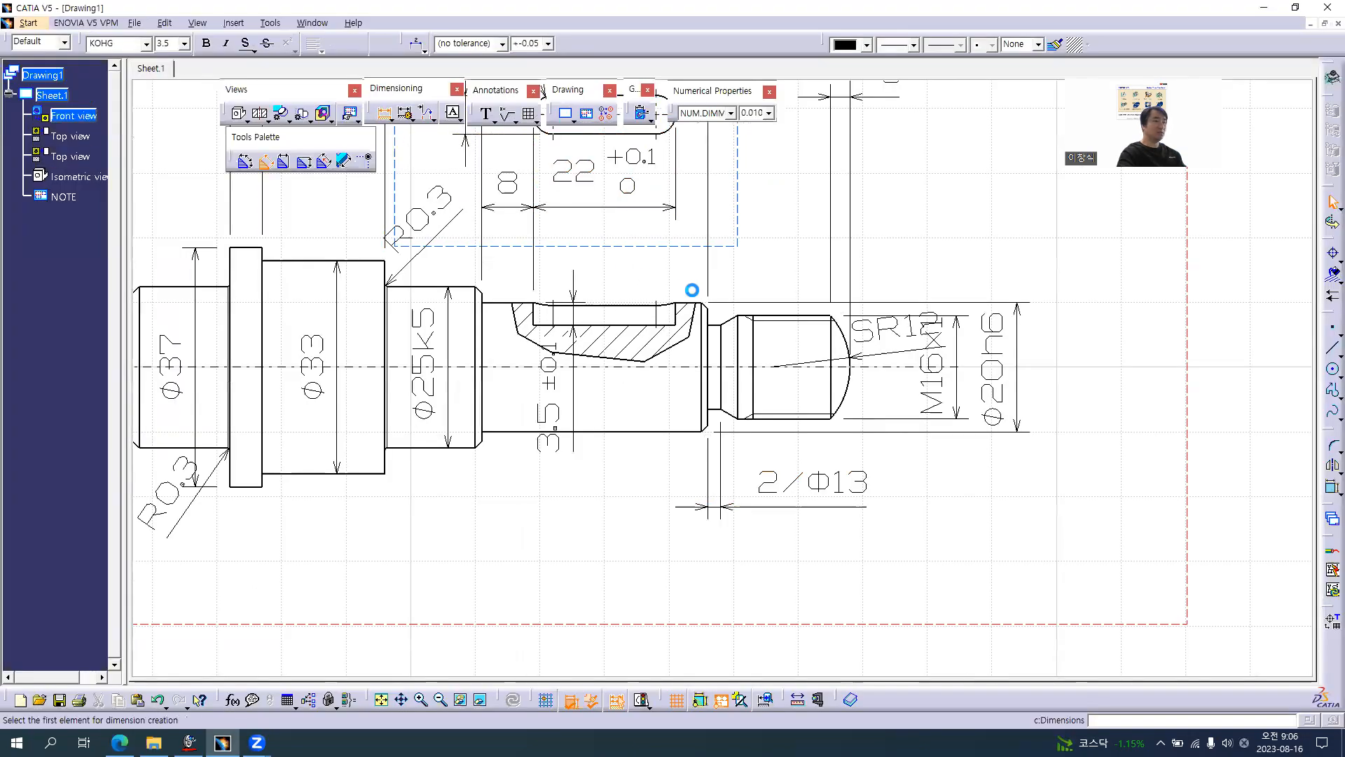
scroll(692, 289, "up", 5)
left_click(727, 404)
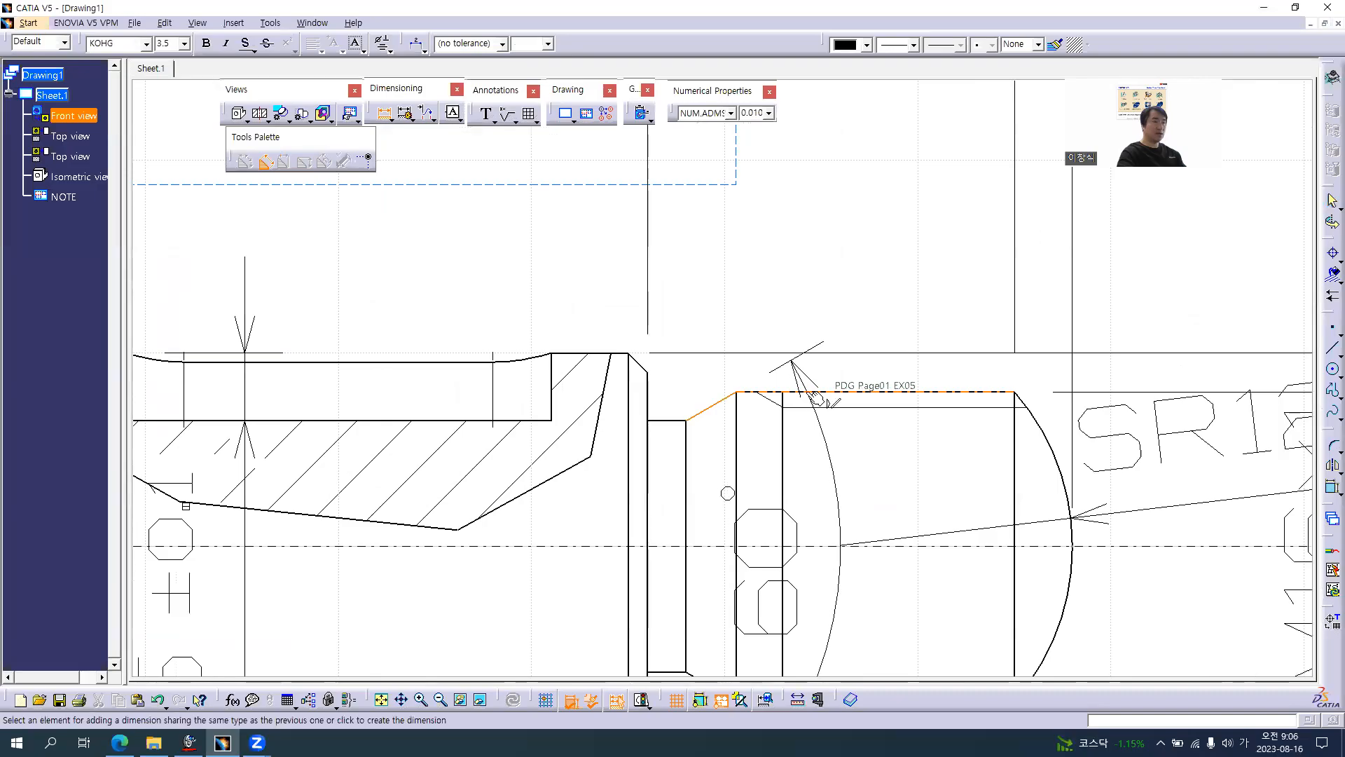
scroll(949, 267, "down", 4)
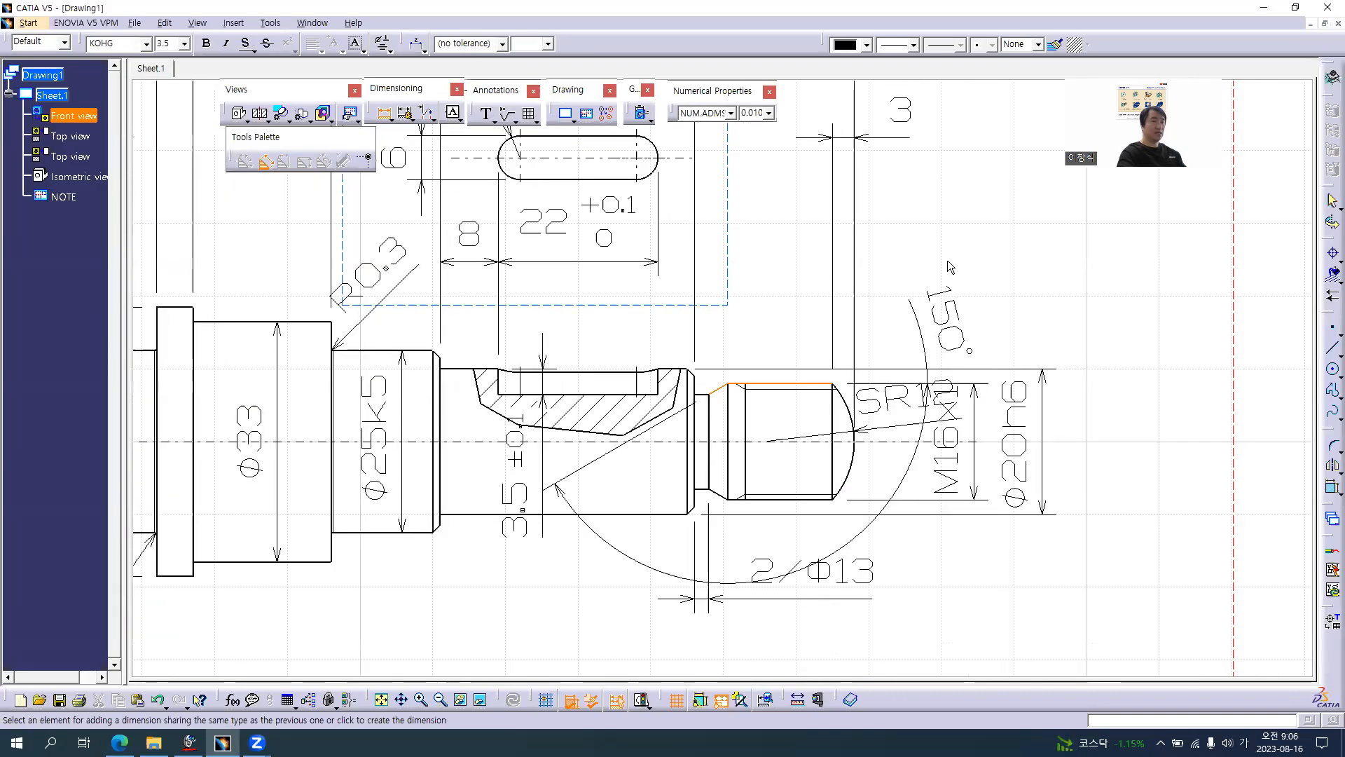
right_click(951, 266)
mouse_move(1068, 314)
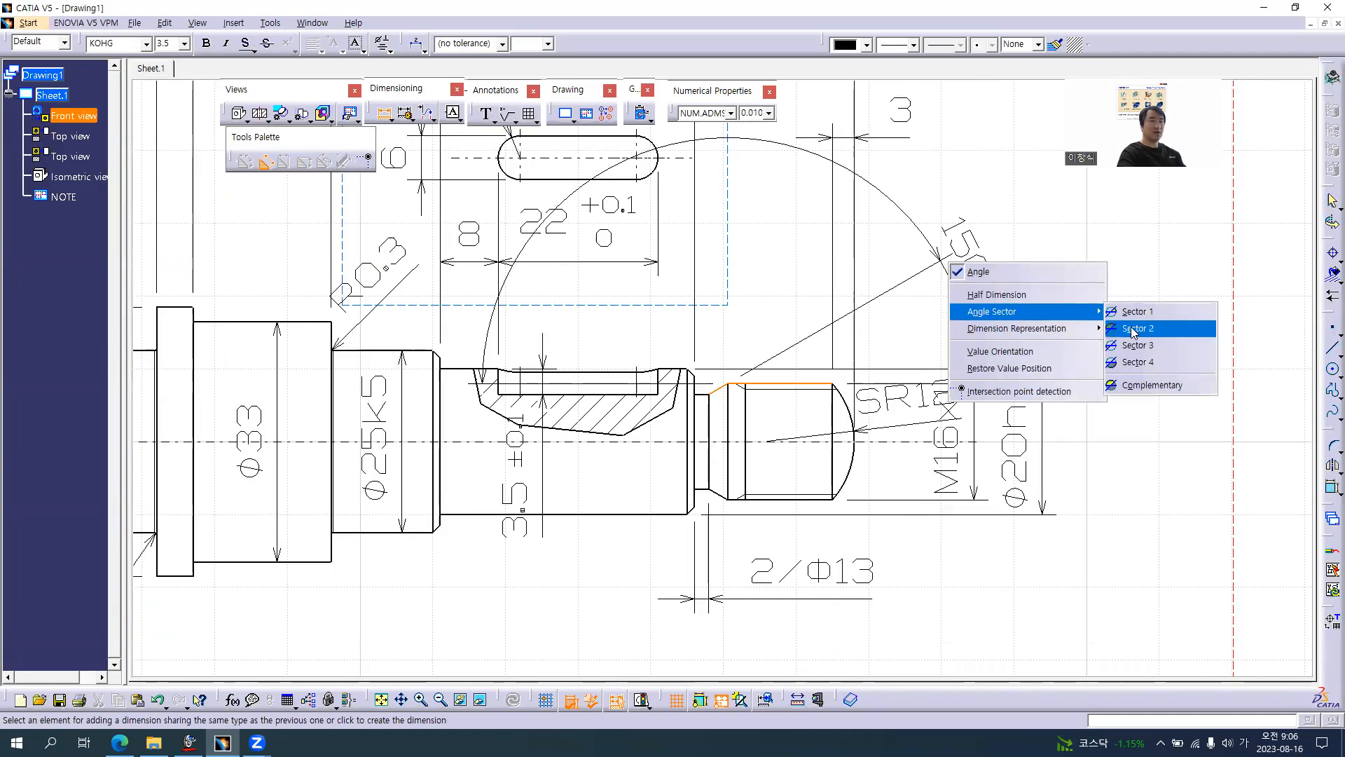
left_click(1134, 332)
left_click(979, 383)
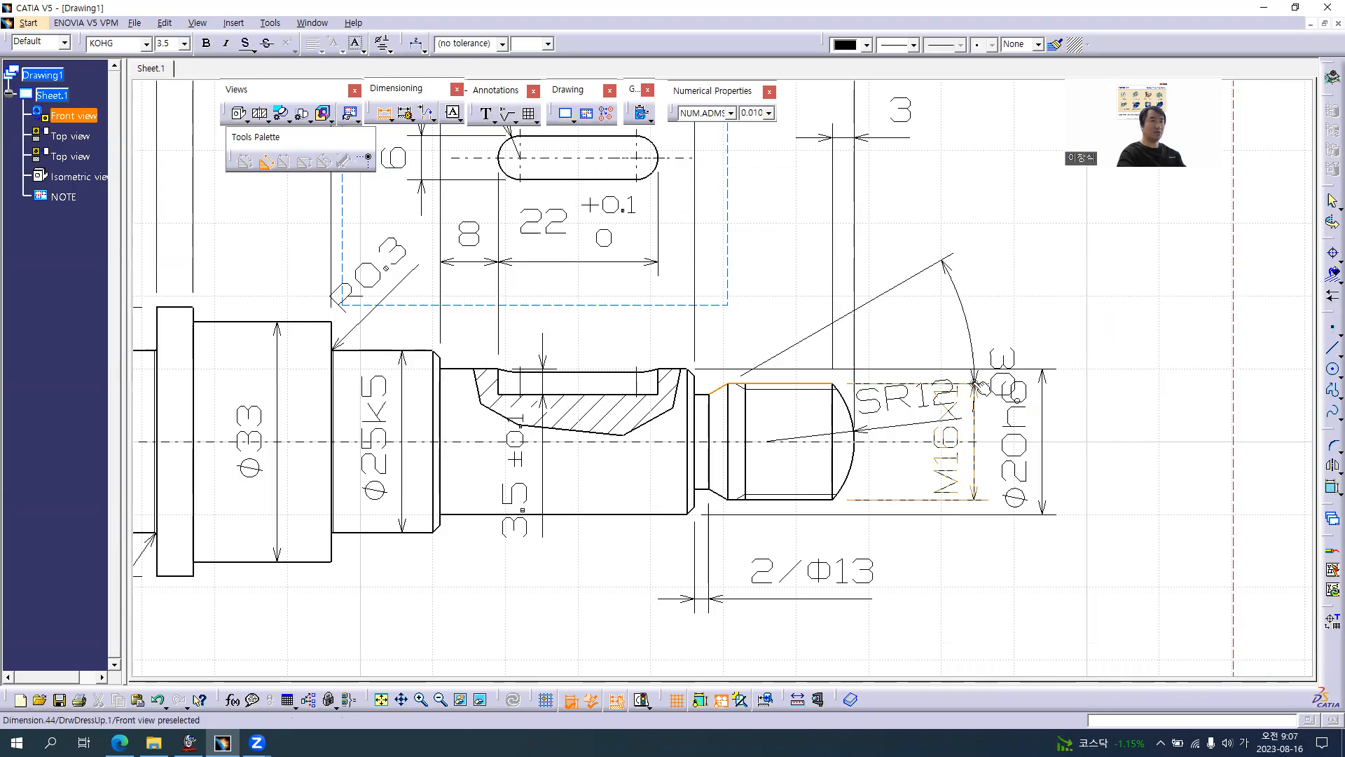
- Dimension the angle between the M14x1 thread's upper edge and its groove-side taper with Sector 1, ending the arc at the M14x1 dimension line
middle_click_drag(605, 349, 605, 413)
mouse_move(309, 412)
middle_mouse_down()
mouse_move(950, 401)
mouse_move(945, 282)
mouse_move(288, 292)
middle_mouse_up()
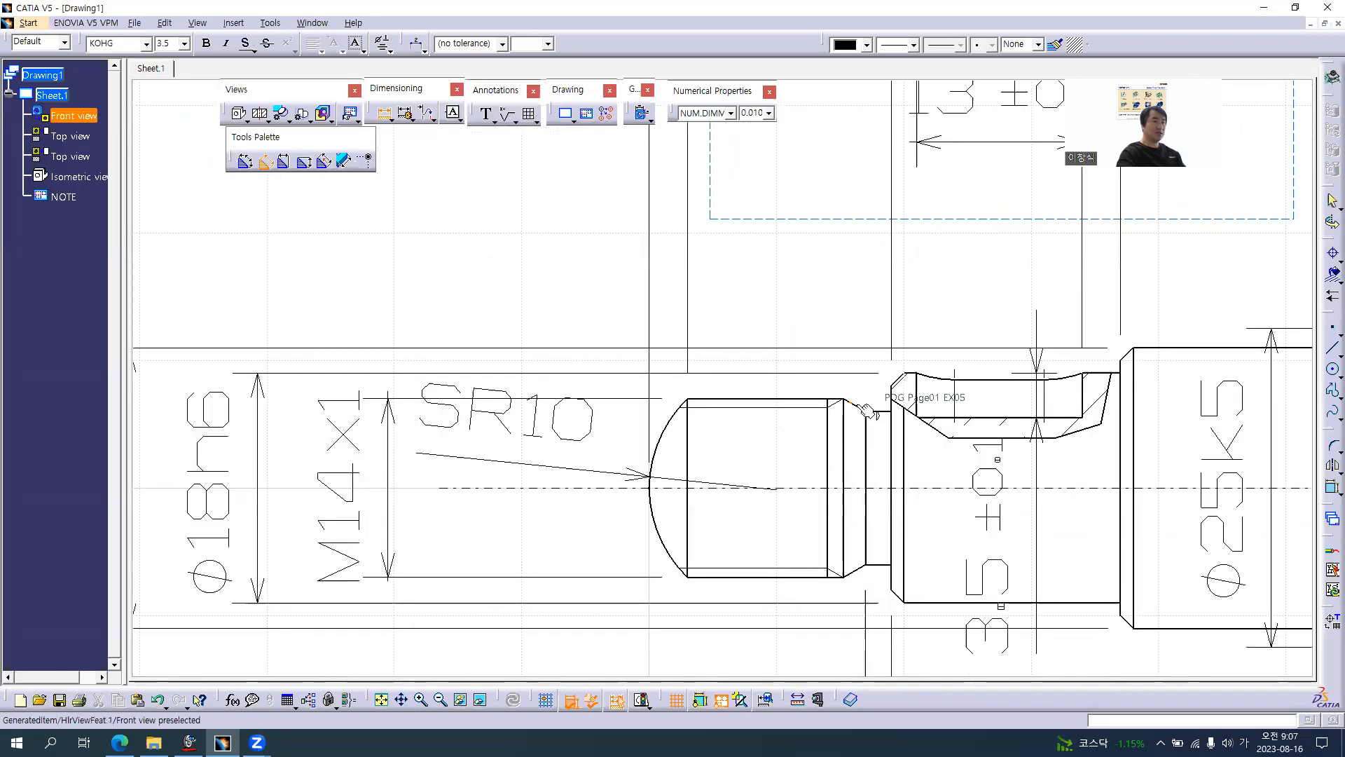
left_click(794, 399)
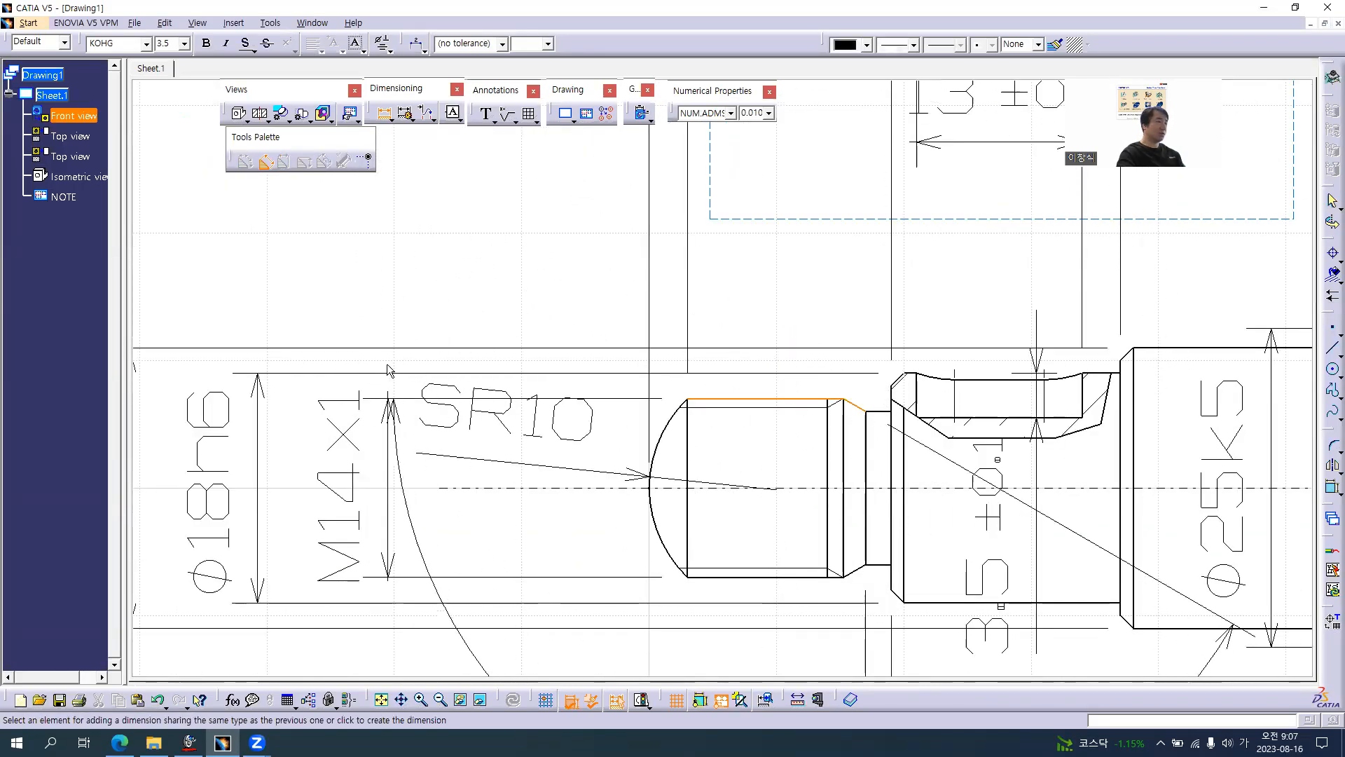
right_click(415, 290)
mouse_move(553, 339)
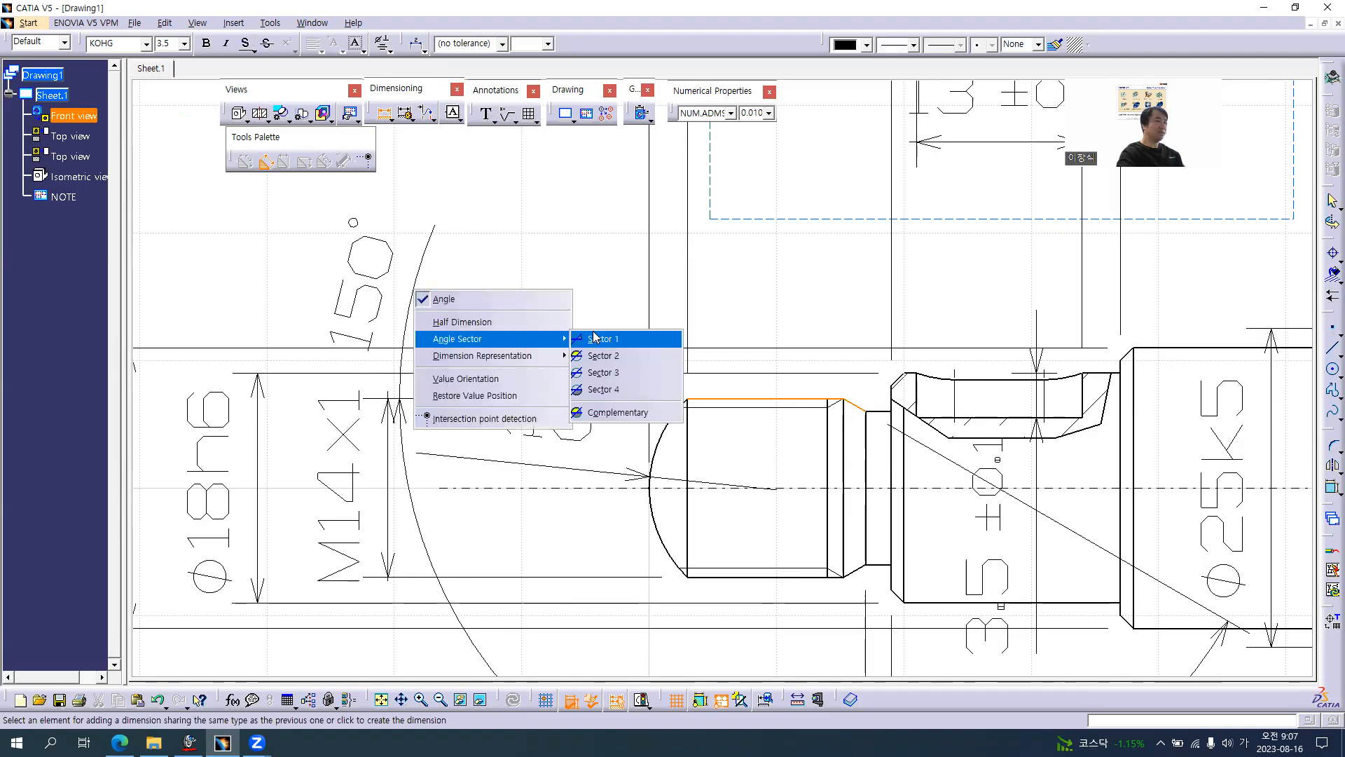
left_click(597, 355)
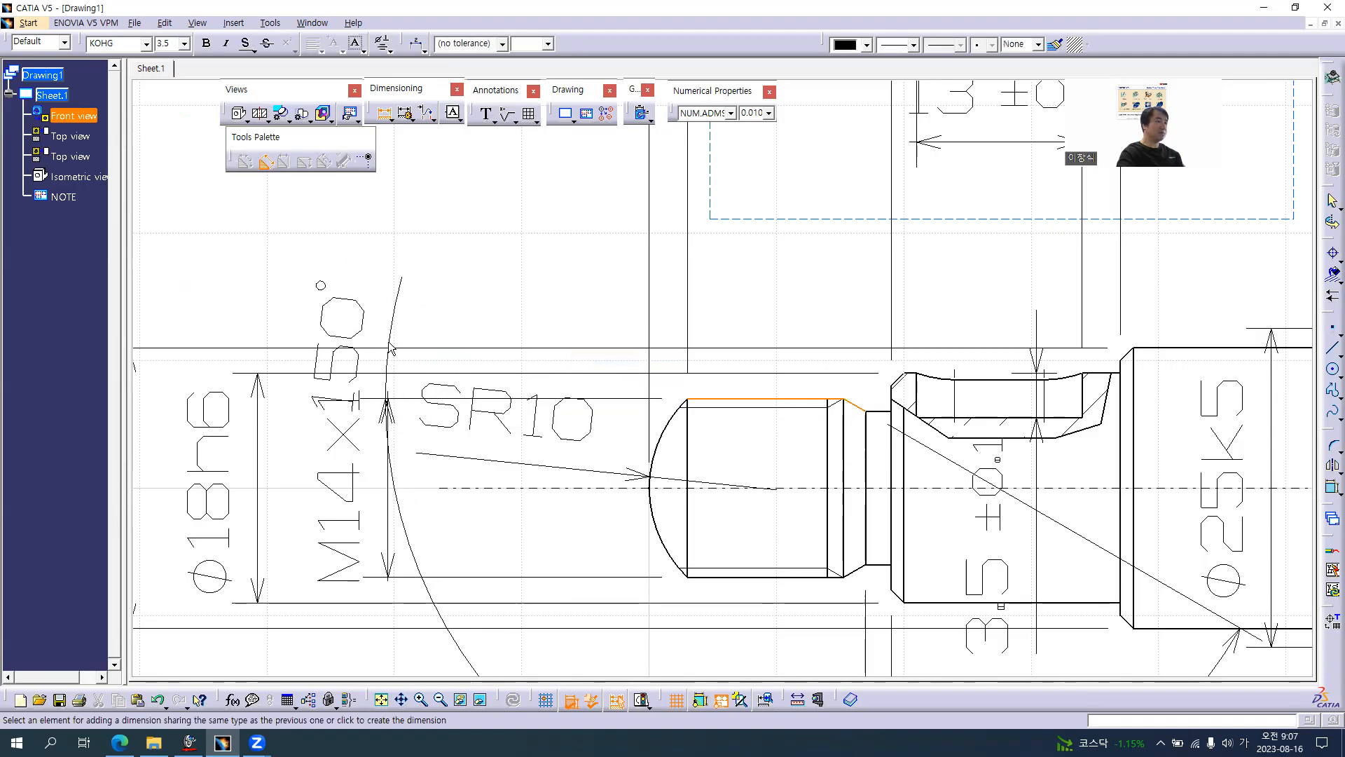
key("alt+Tab")
middle_click_drag(429, 350, 364, 352)
key("alt+Tab")
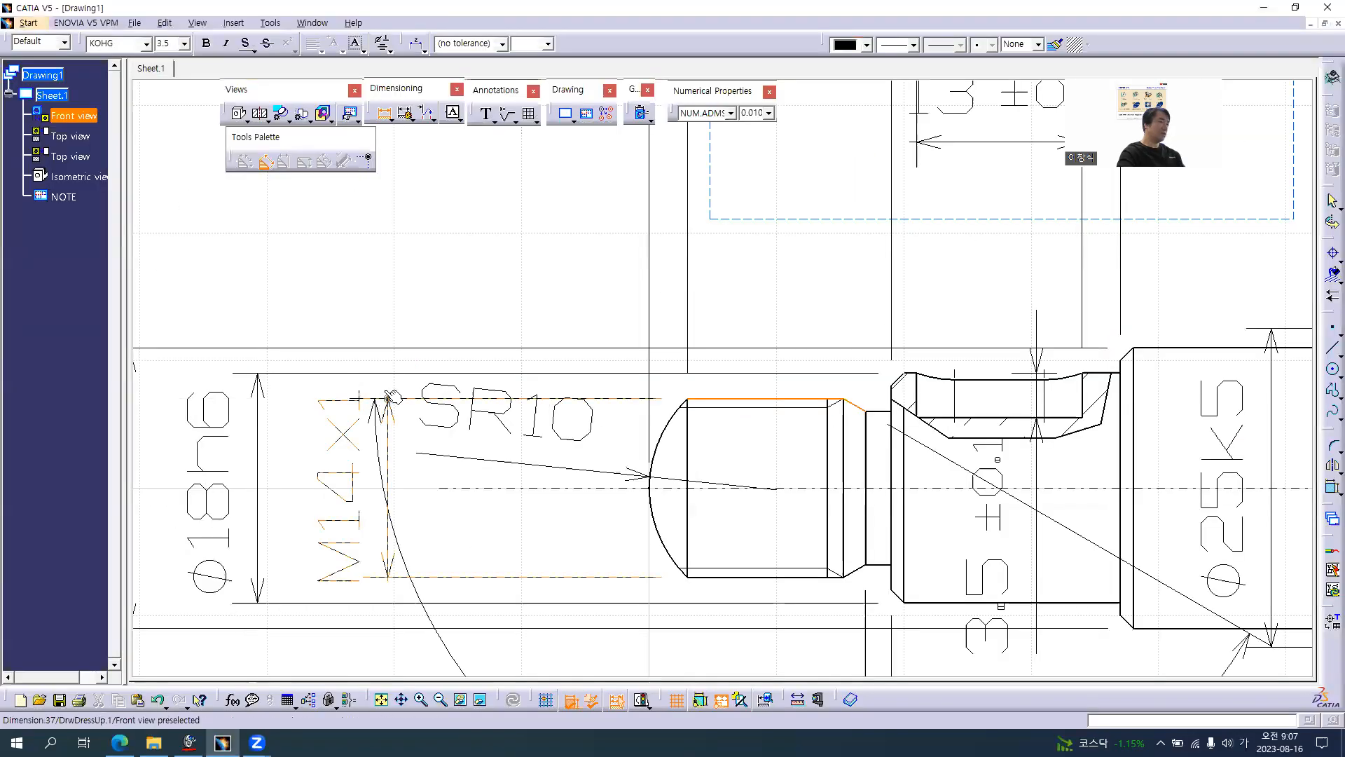
right_click(479, 279)
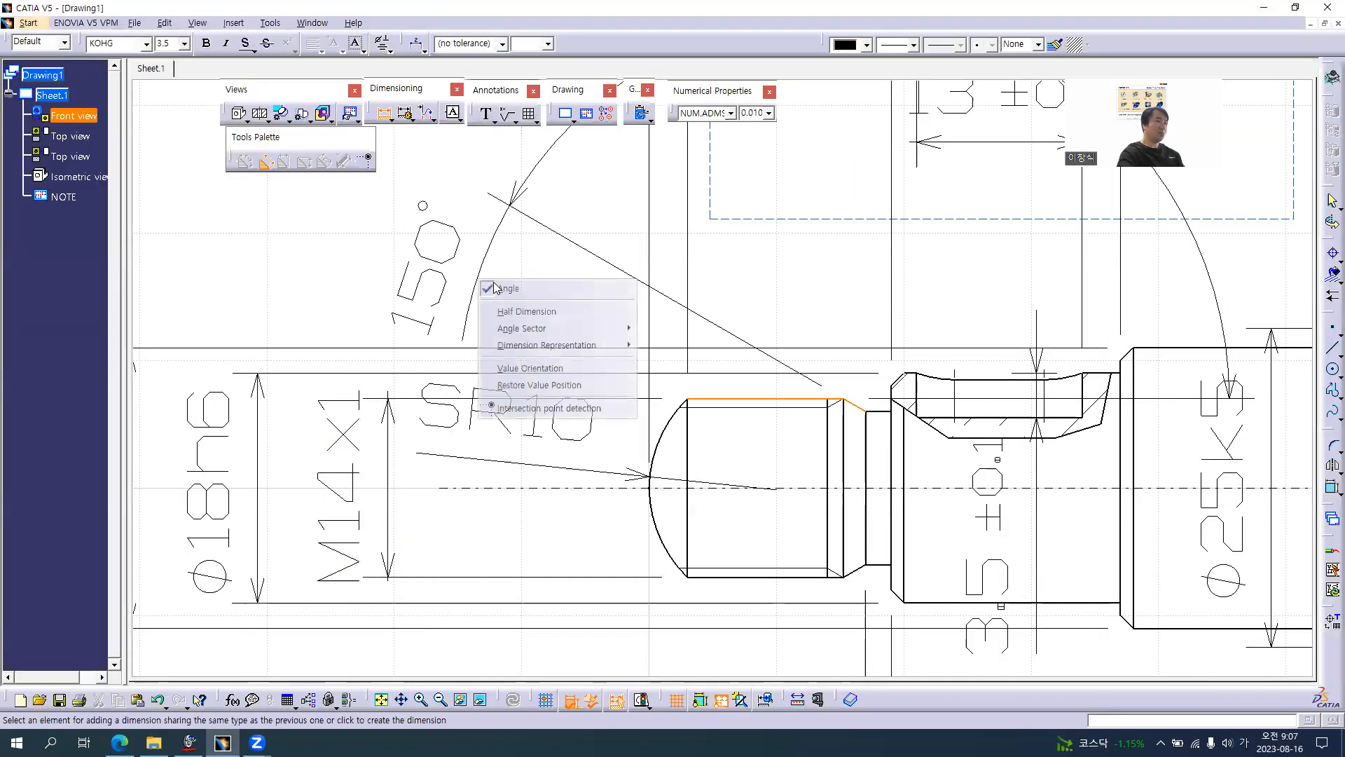
mouse_move(595, 329)
left_click(645, 330)
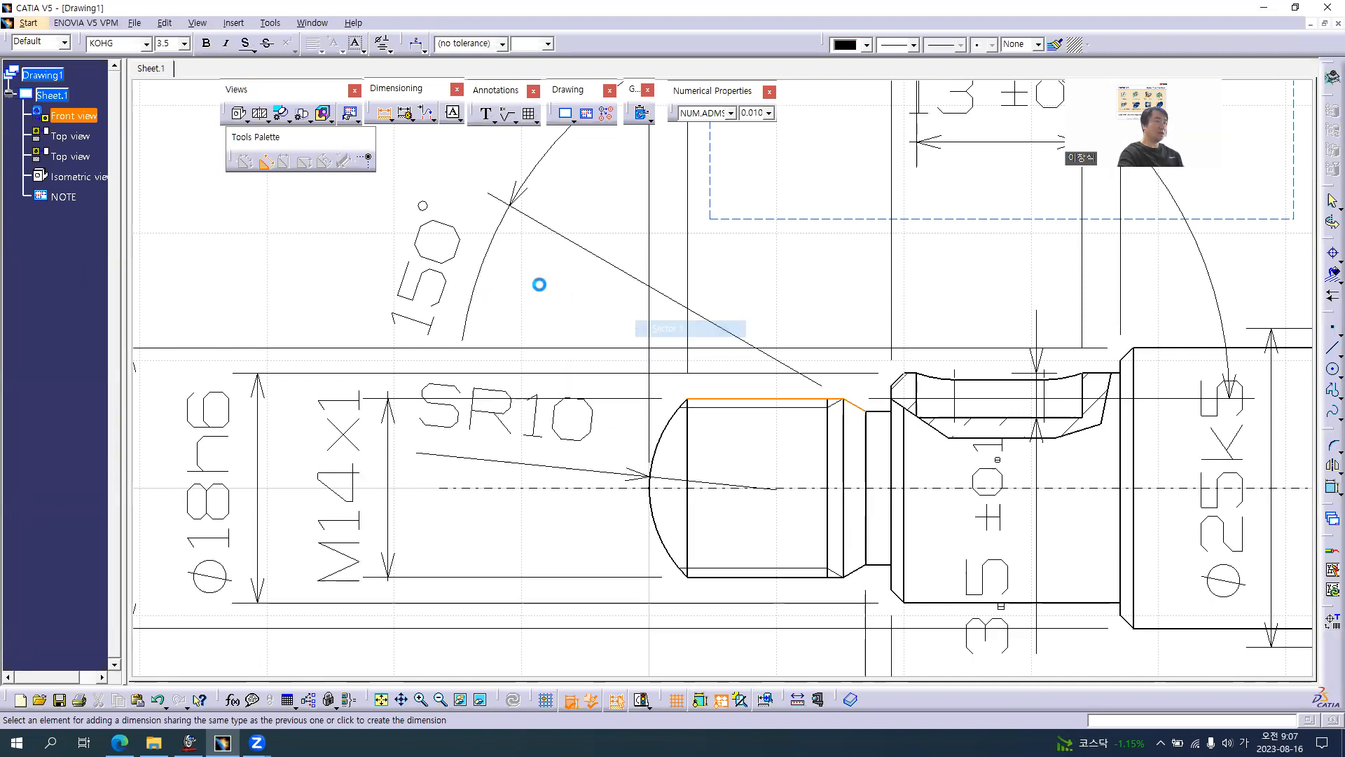
left_click(312, 420)
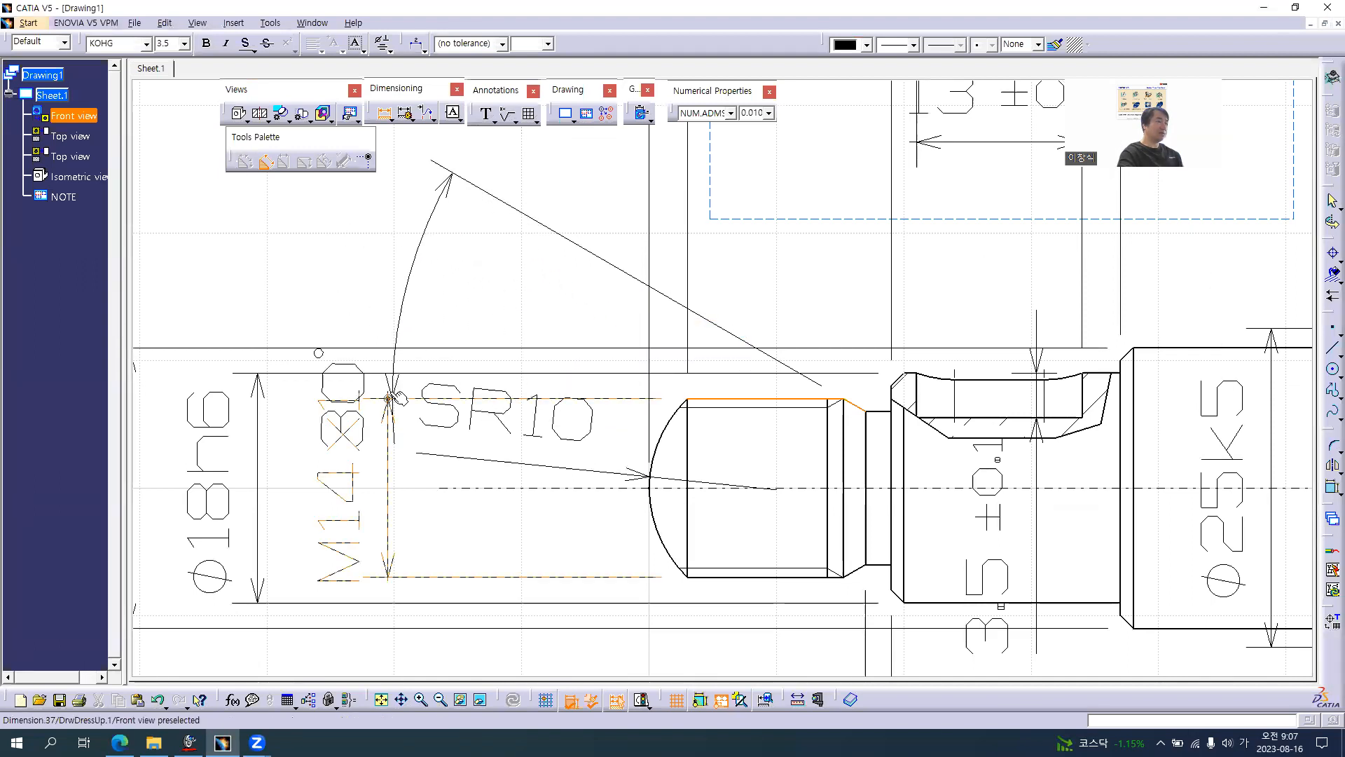
- Compare the dimensioned shaft with Axis.pdf for missing annotations, including the tolerance on the 24 mm length
middle_click_drag(514, 291, 516, 418)
middle_click_drag(910, 393, 692, 377)
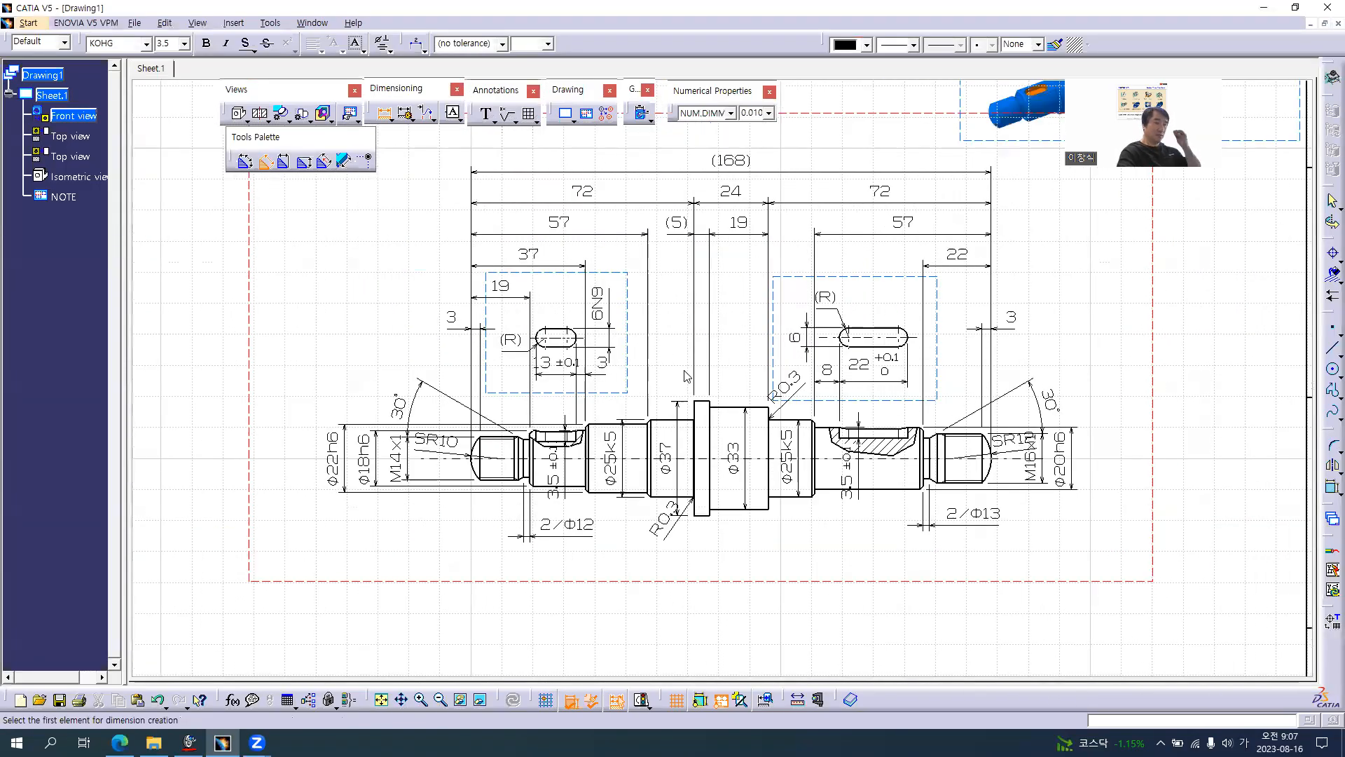
key("alt+Tab")
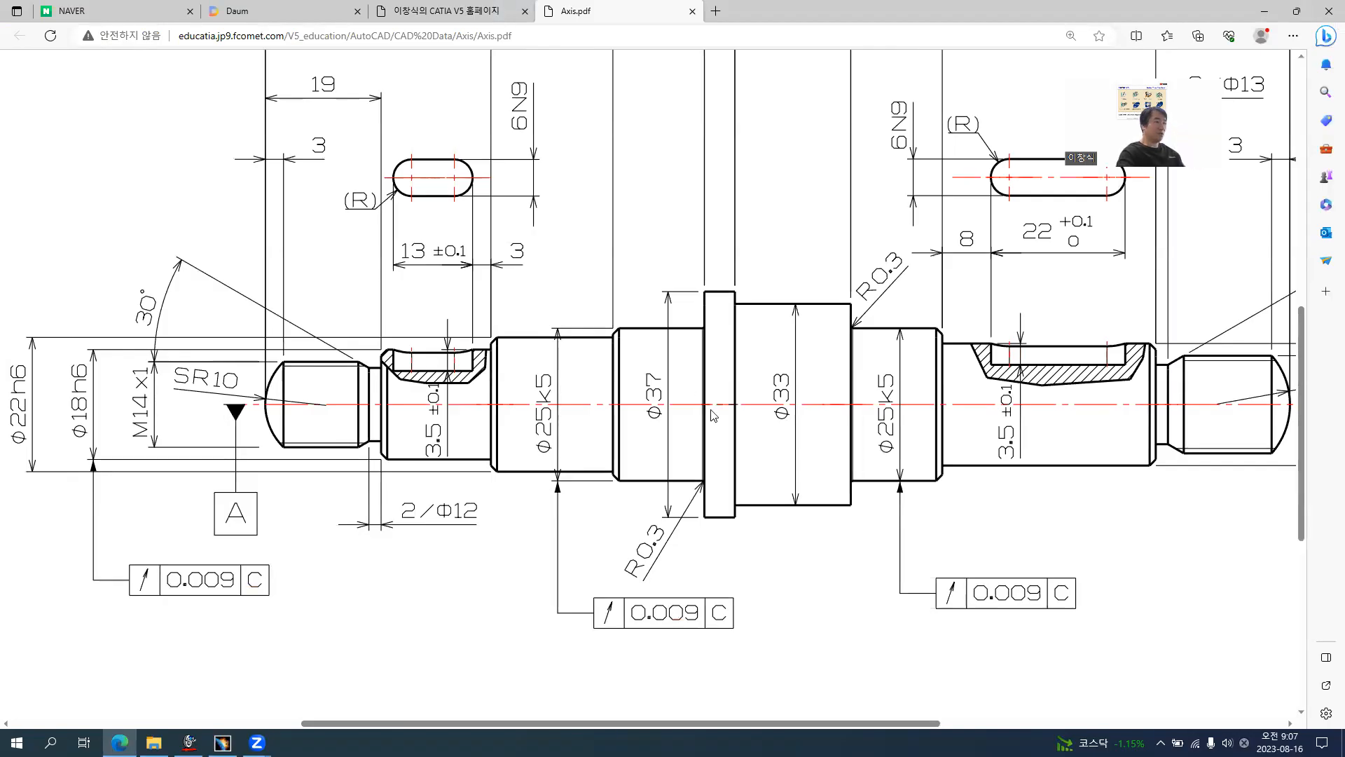
scroll(714, 414, "down", 1, "ctrl")
scroll(797, 401, "right", 4)
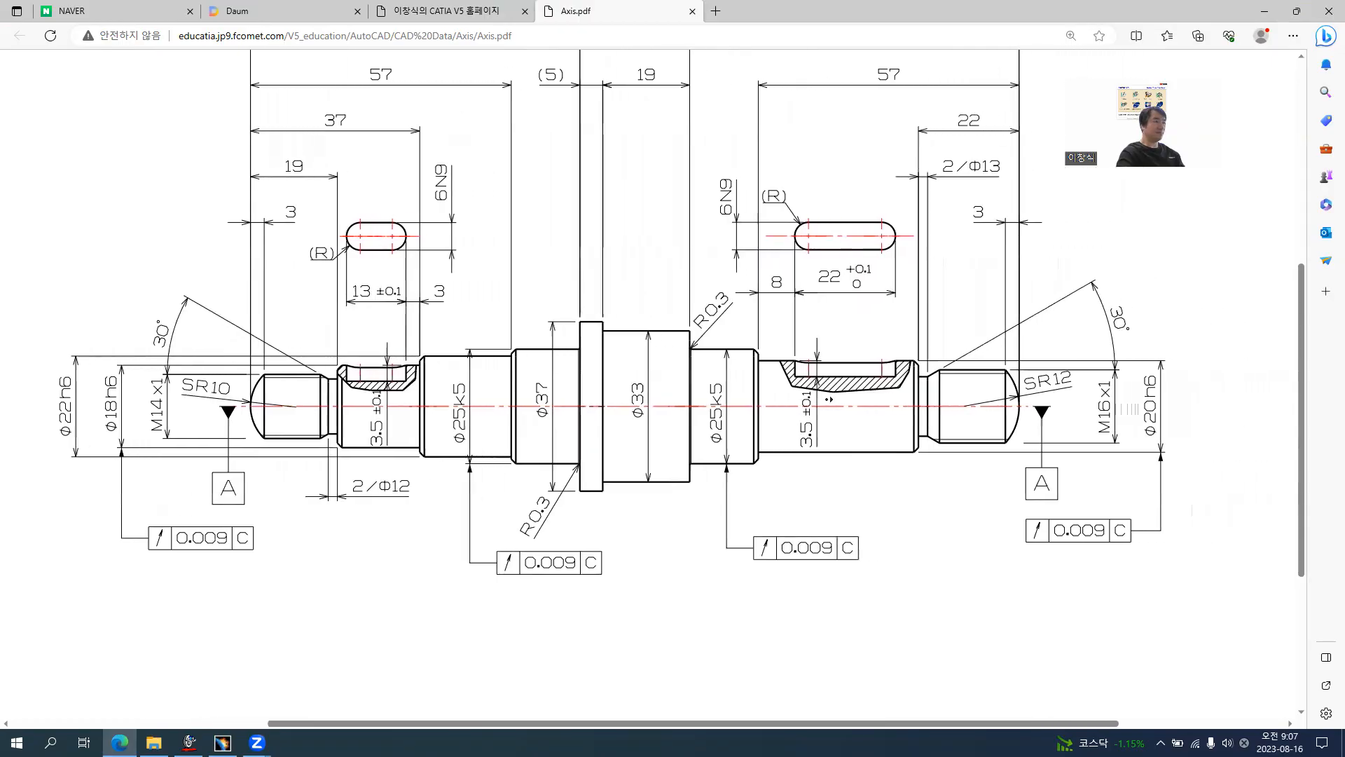
key("alt+Tab")
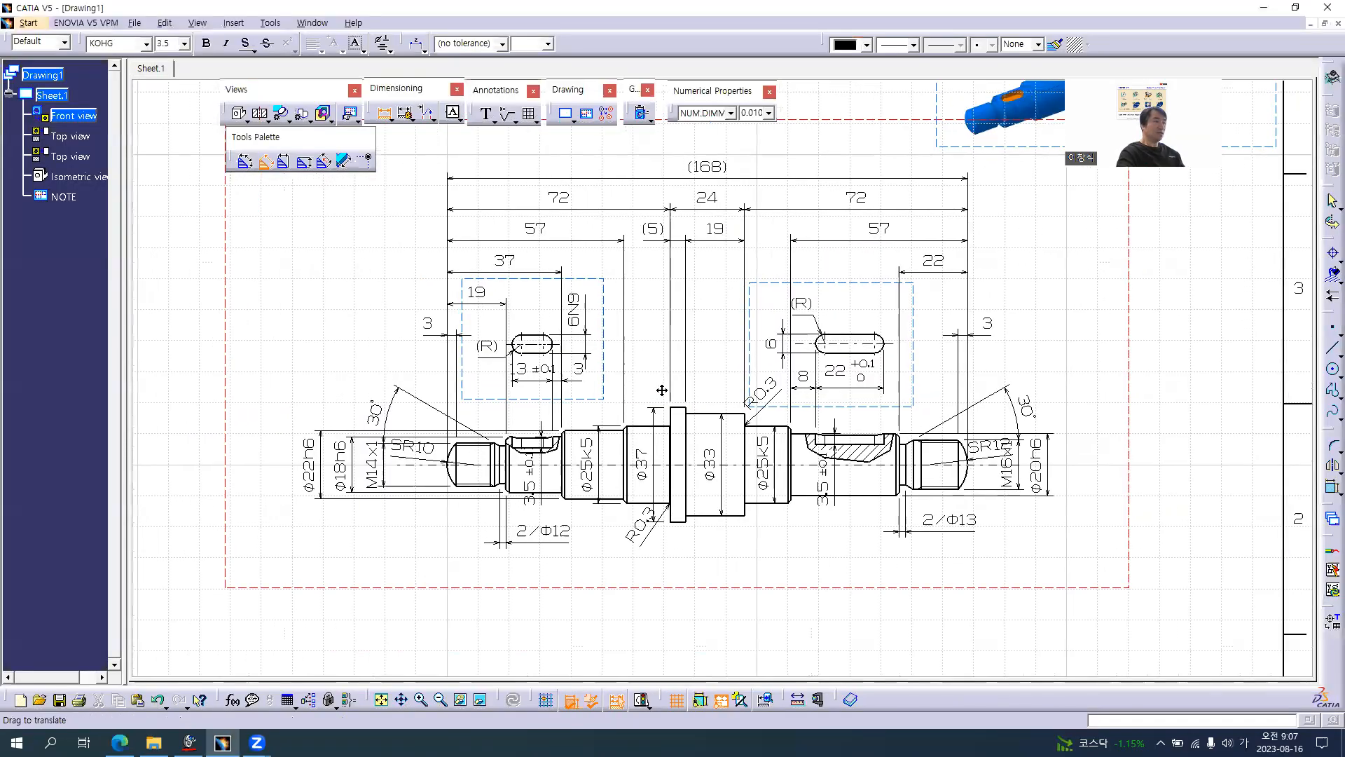
middle_click_drag(661, 390, 663, 379)
middle_click_drag(515, 353, 791, 354)
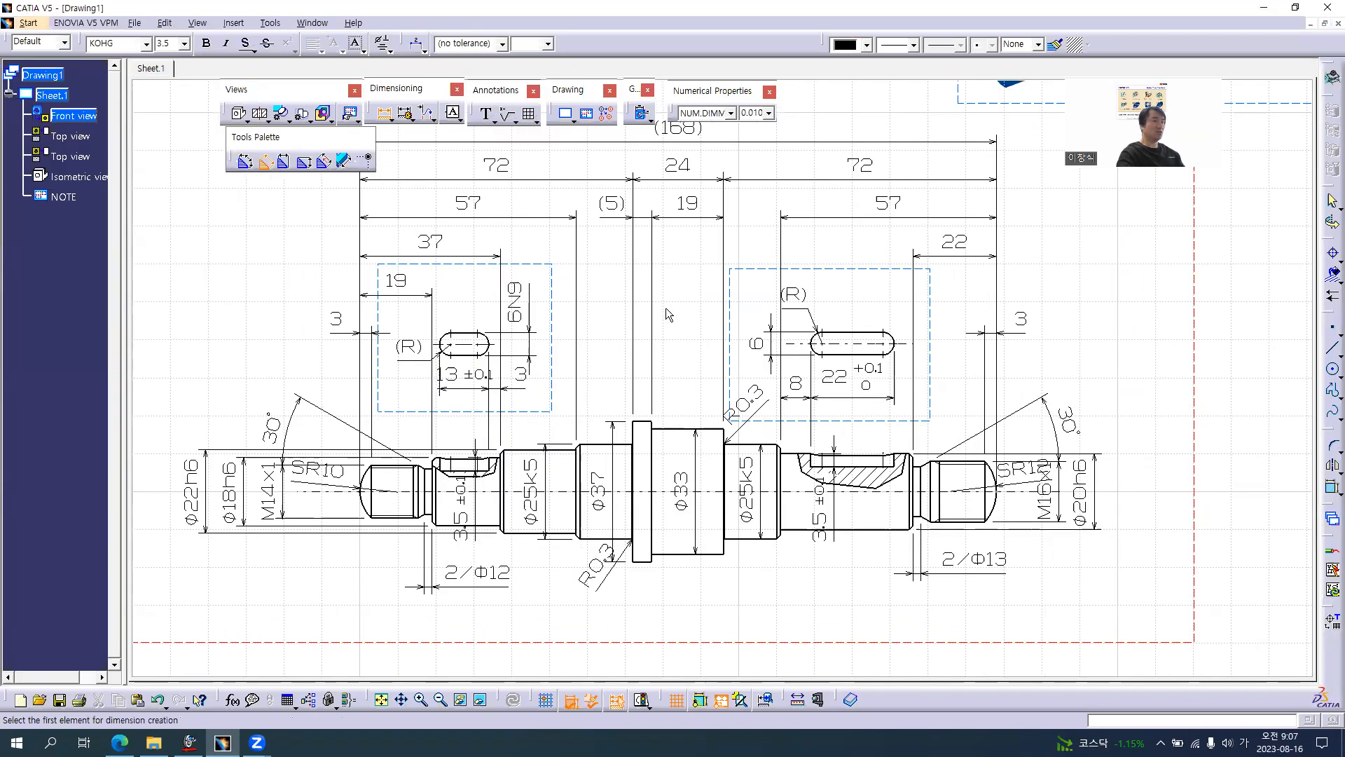
left_click(388, 114)
key("alt+Tab")
scroll(590, 186, "up", 1)
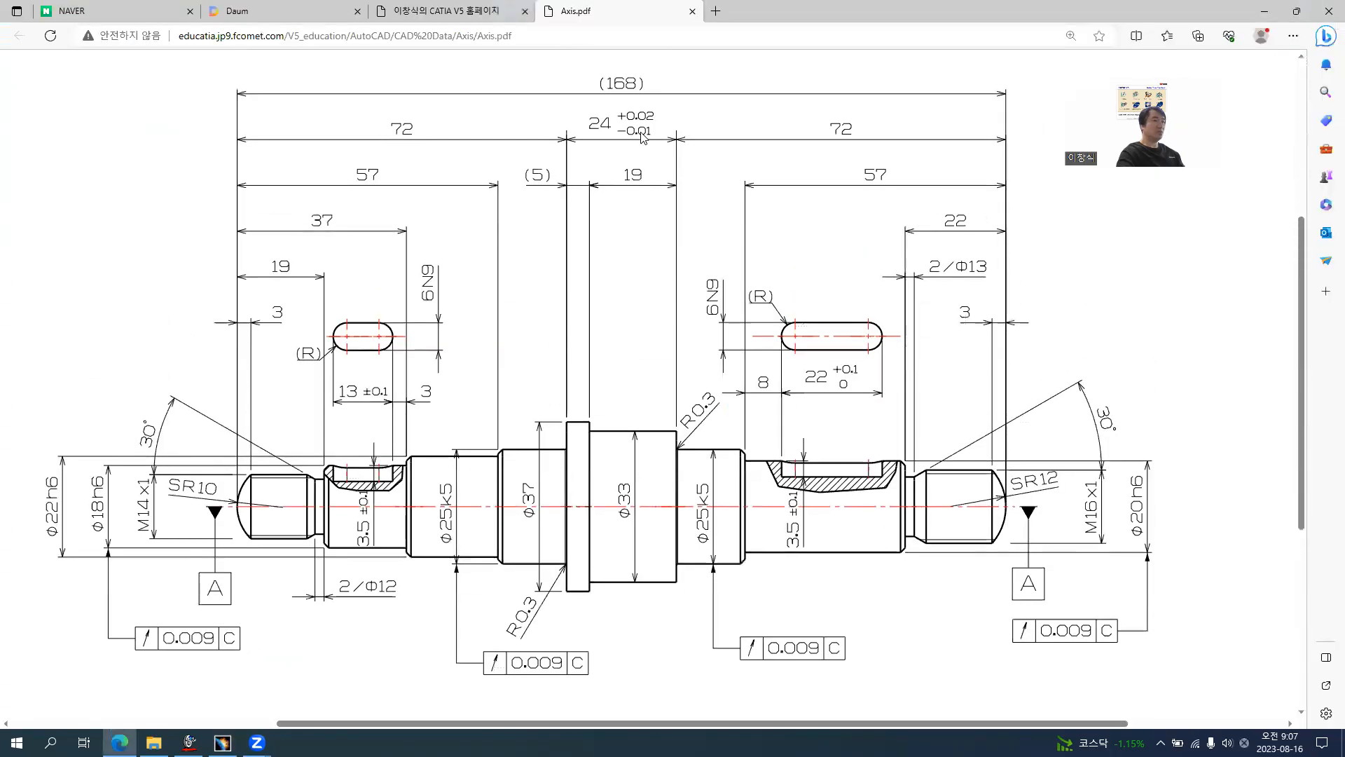
scroll(637, 124, "up", 2, "ctrl")
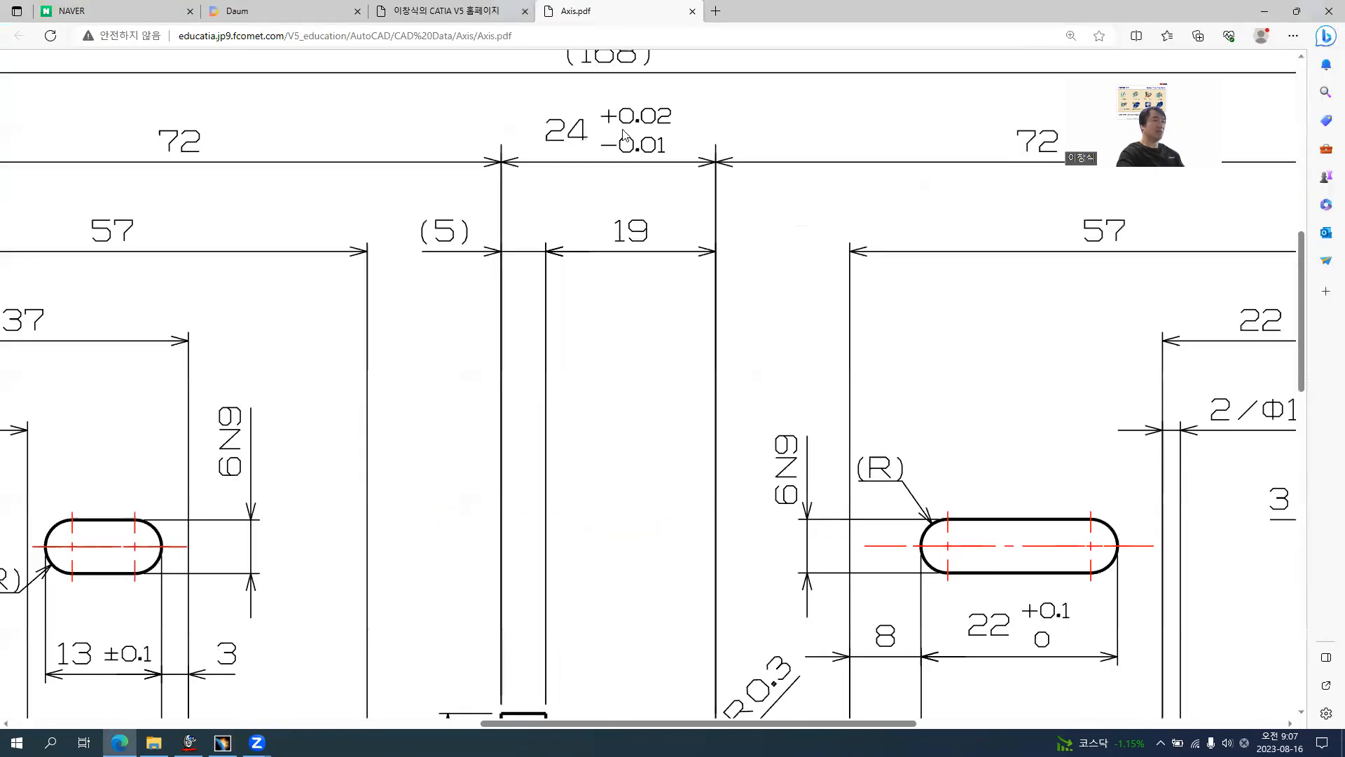
- Give the central 24 mm length dimension a TOL_NUM2 tolerance with upper value 0.02 mm and lower value -0.01 mm
key("alt+Tab")
left_click(683, 167)
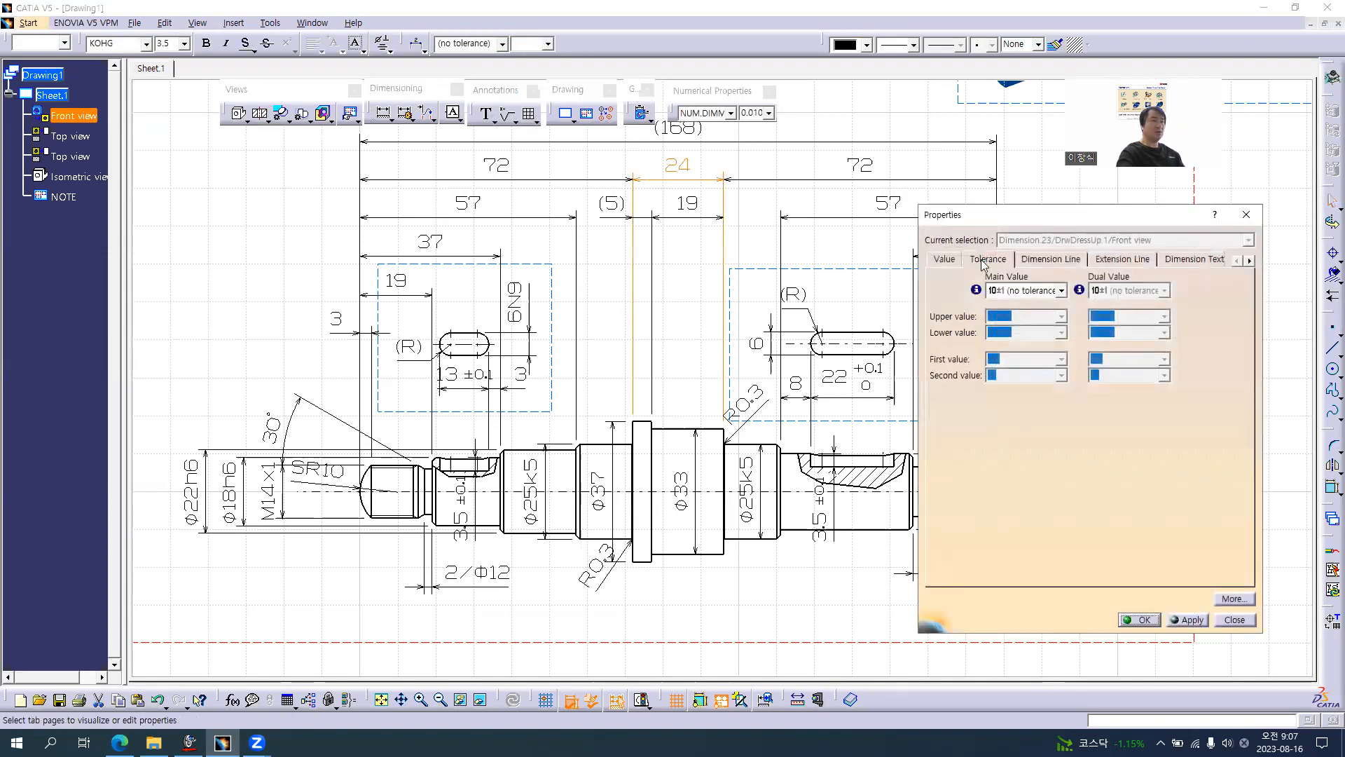
left_click(998, 293)
left_click(996, 306)
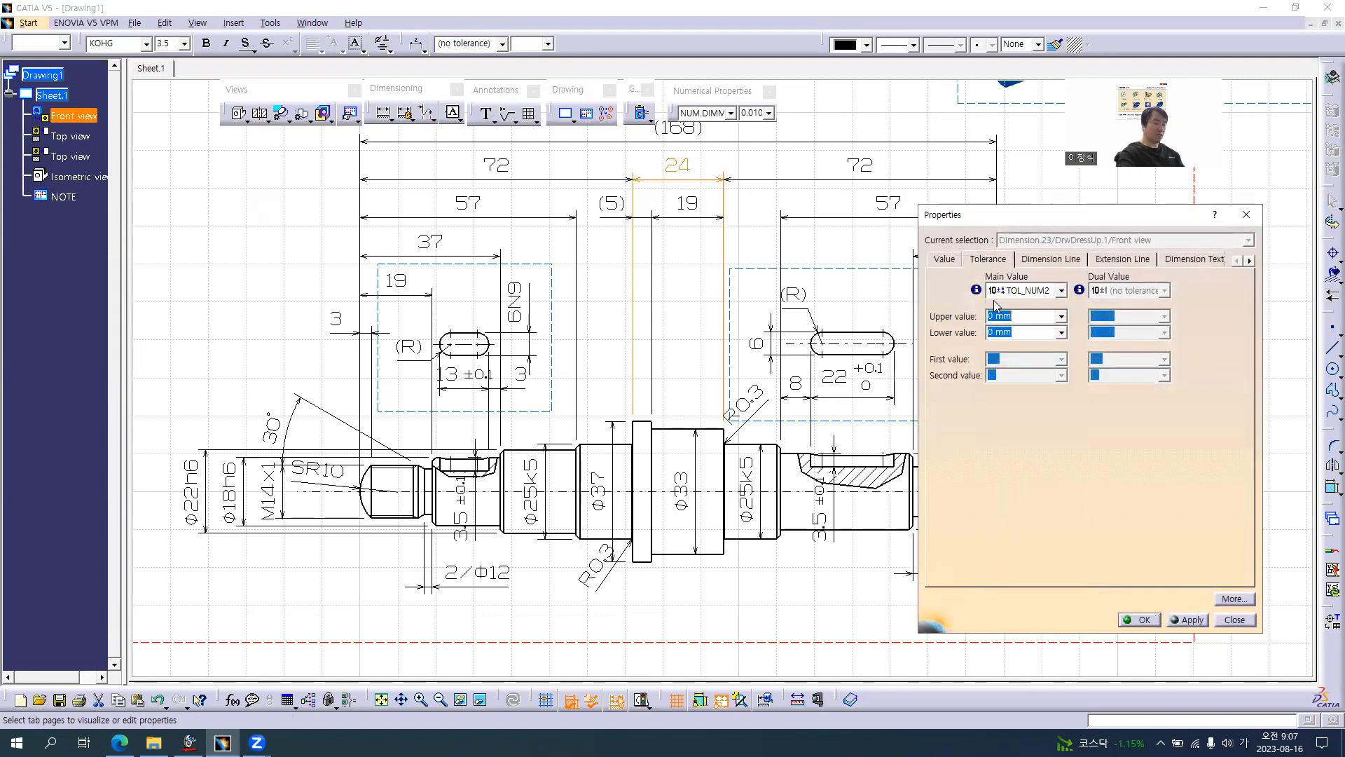
key("Tab")
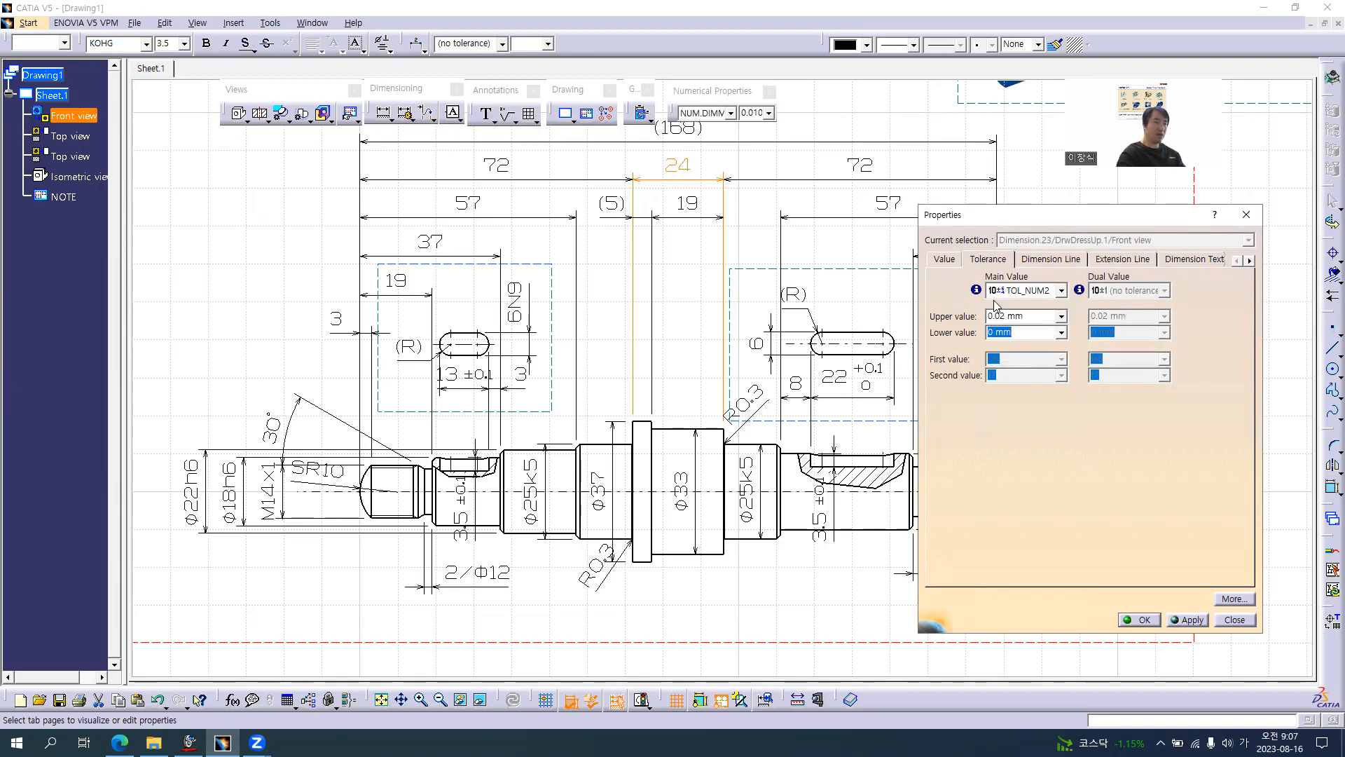
type("-0.01")
key("Tab")
key("Return")
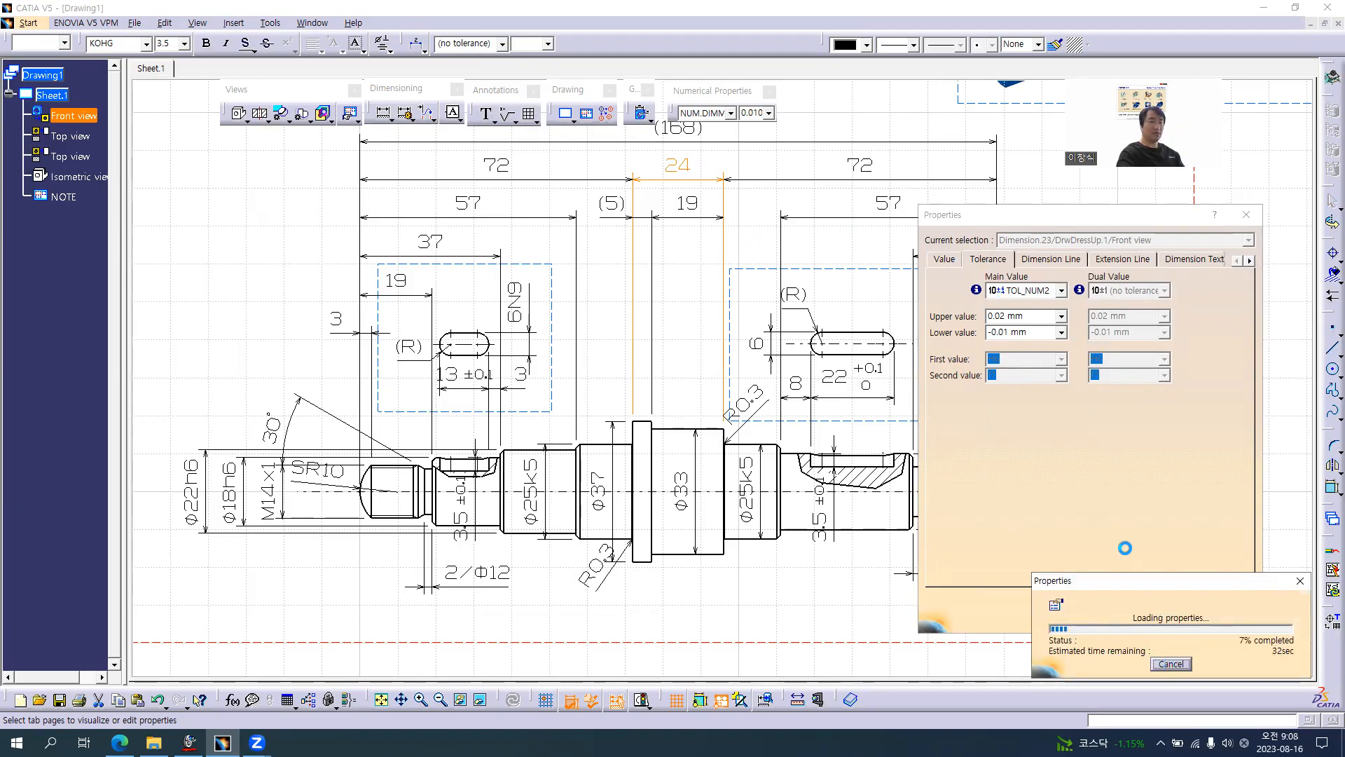
left_click(1139, 619)
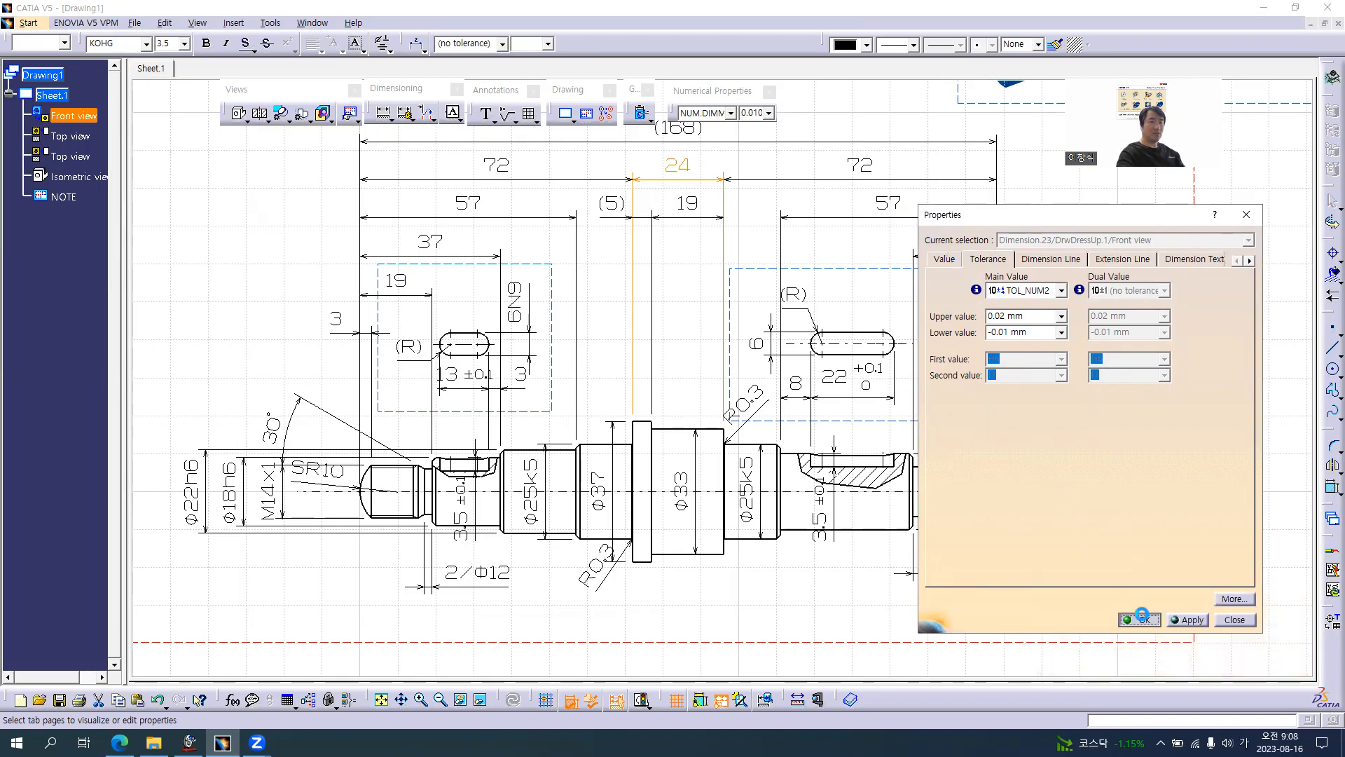
left_click(689, 279)
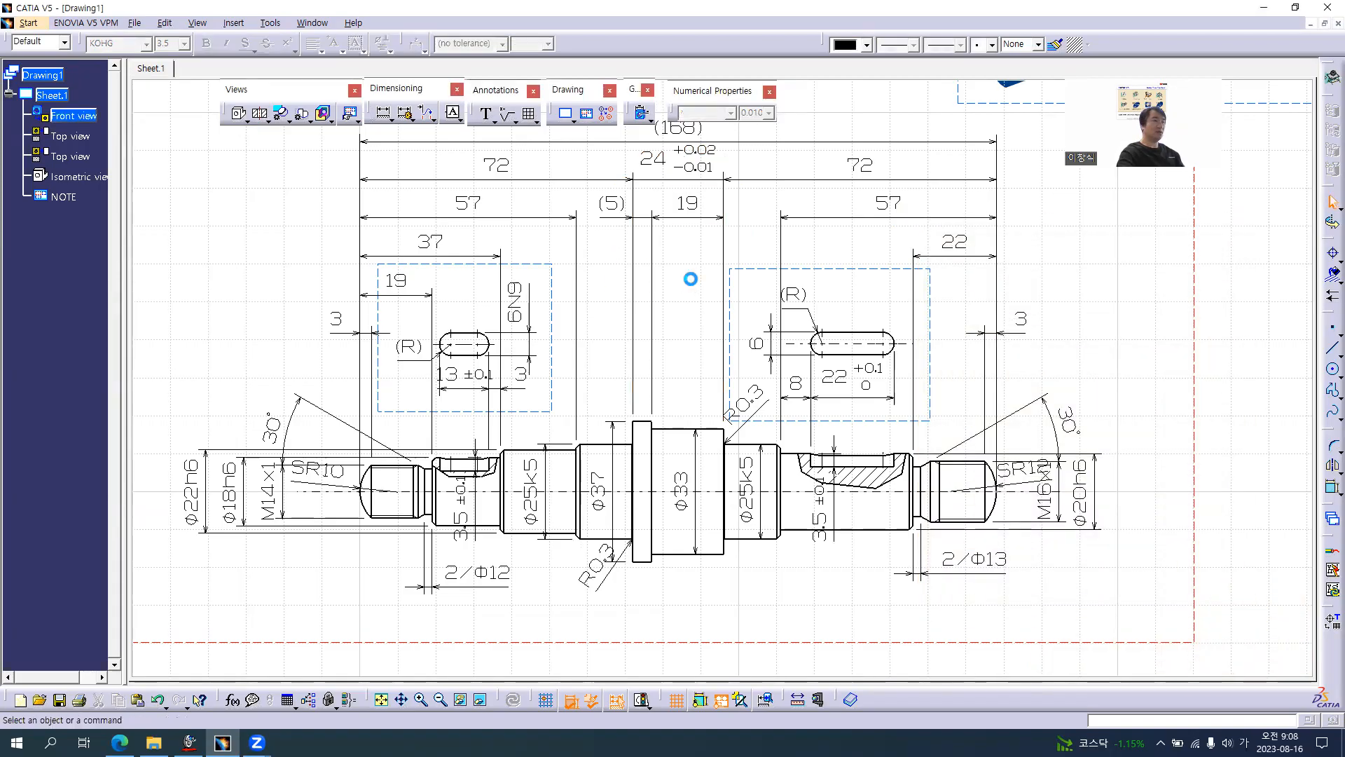
- Following Axis.pdf, move the 2/Φ13 groove dimension from below the shaft to just beneath the 22 mm dimension
key("alt+Tab")
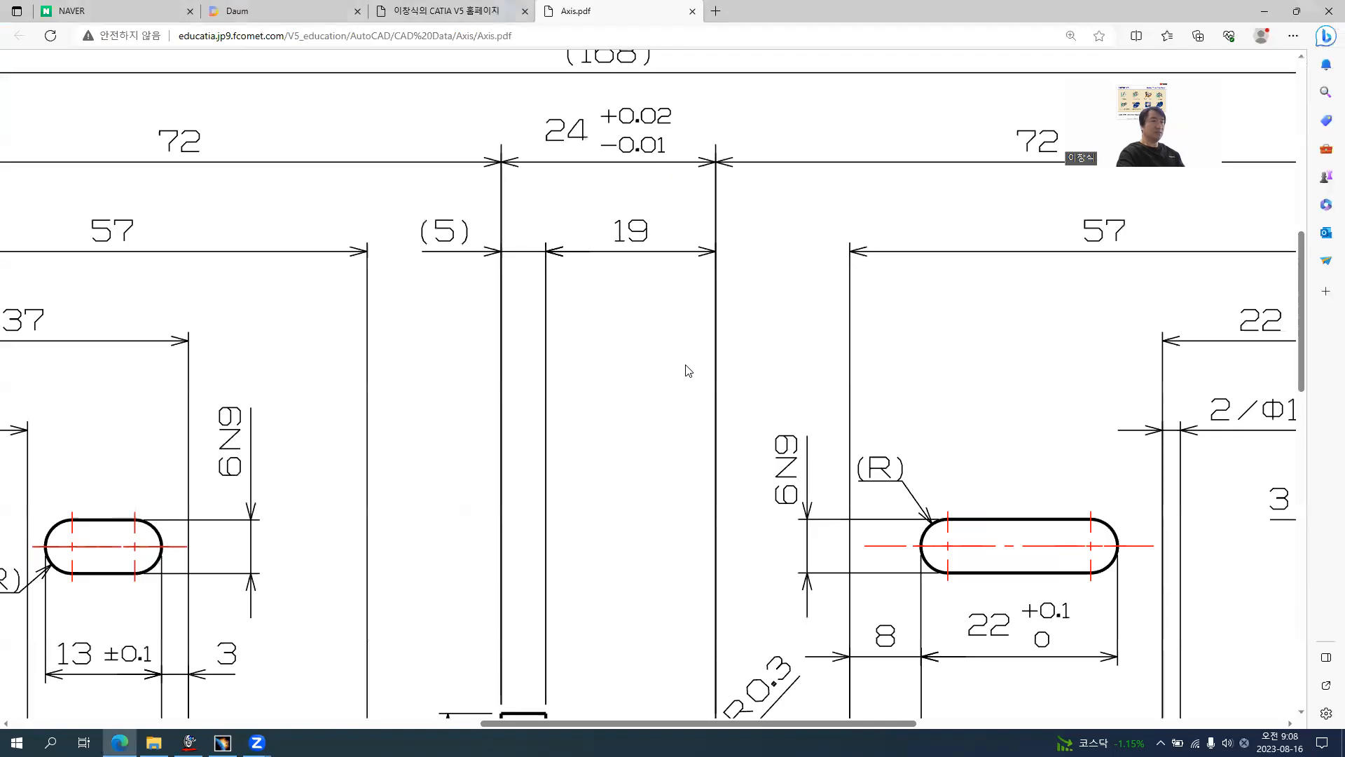
scroll(689, 373, "down", 3, "ctrl")
scroll(689, 379, "down", 2)
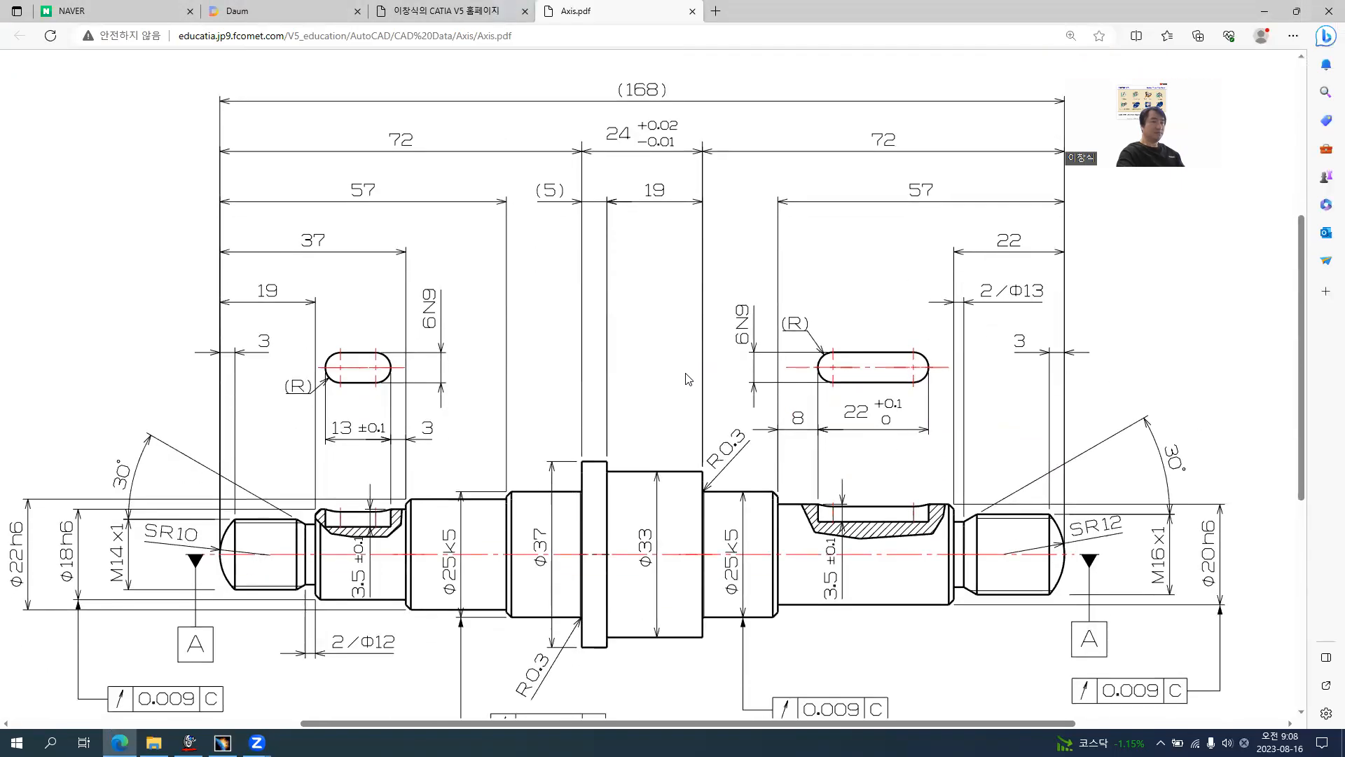
key("alt+Tab")
left_click(933, 569)
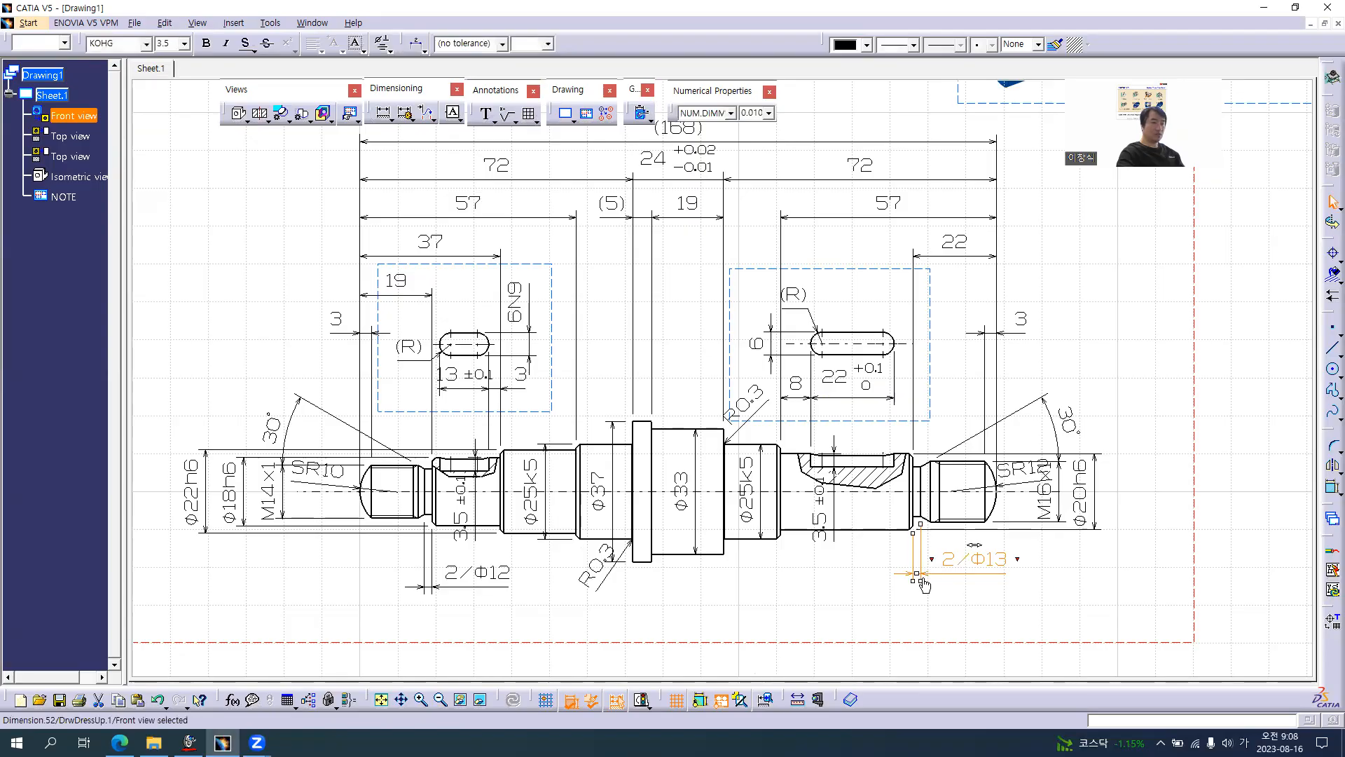
left_click_drag(916, 578, 938, 304)
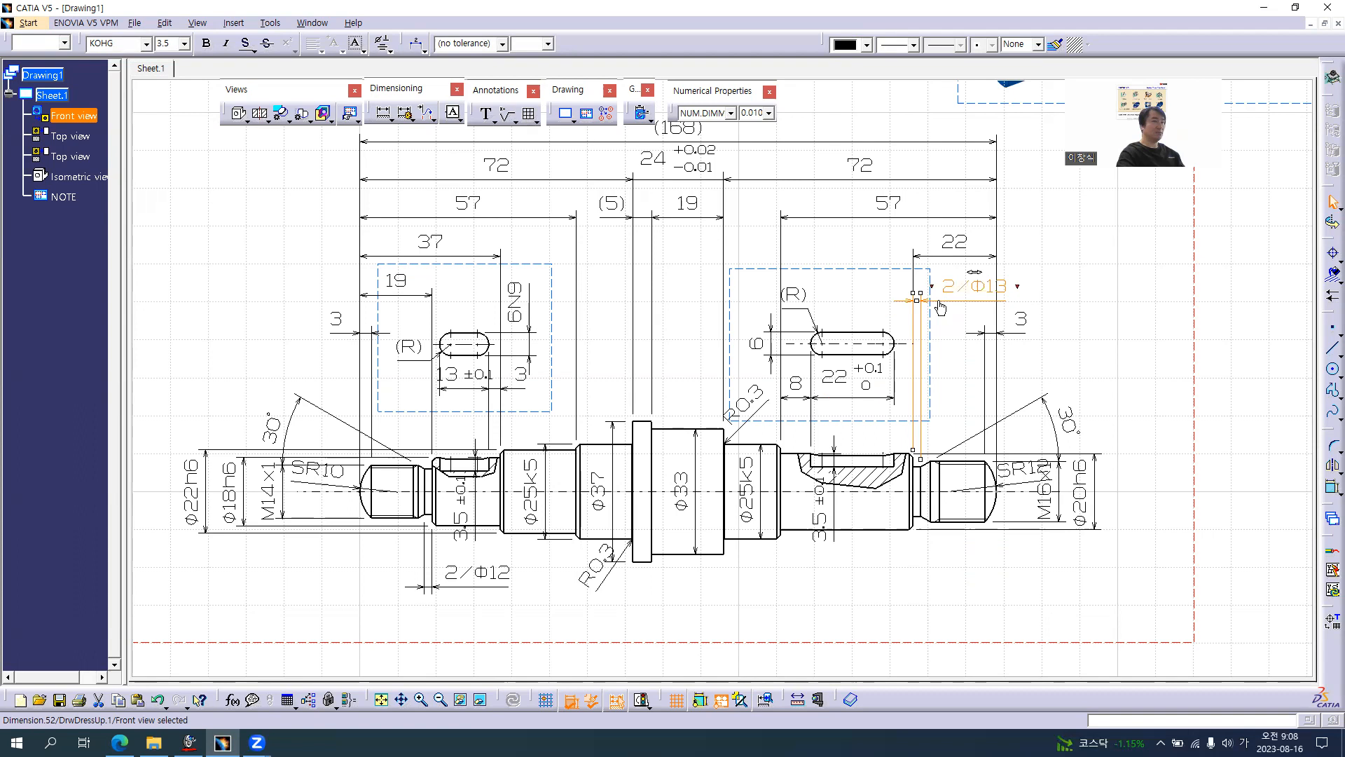
- Line up the 2/Φ13 dimension with the 19 mm length dimension at the M14x1 end, using a 0 mm offset to reference
key("alt+Tab")
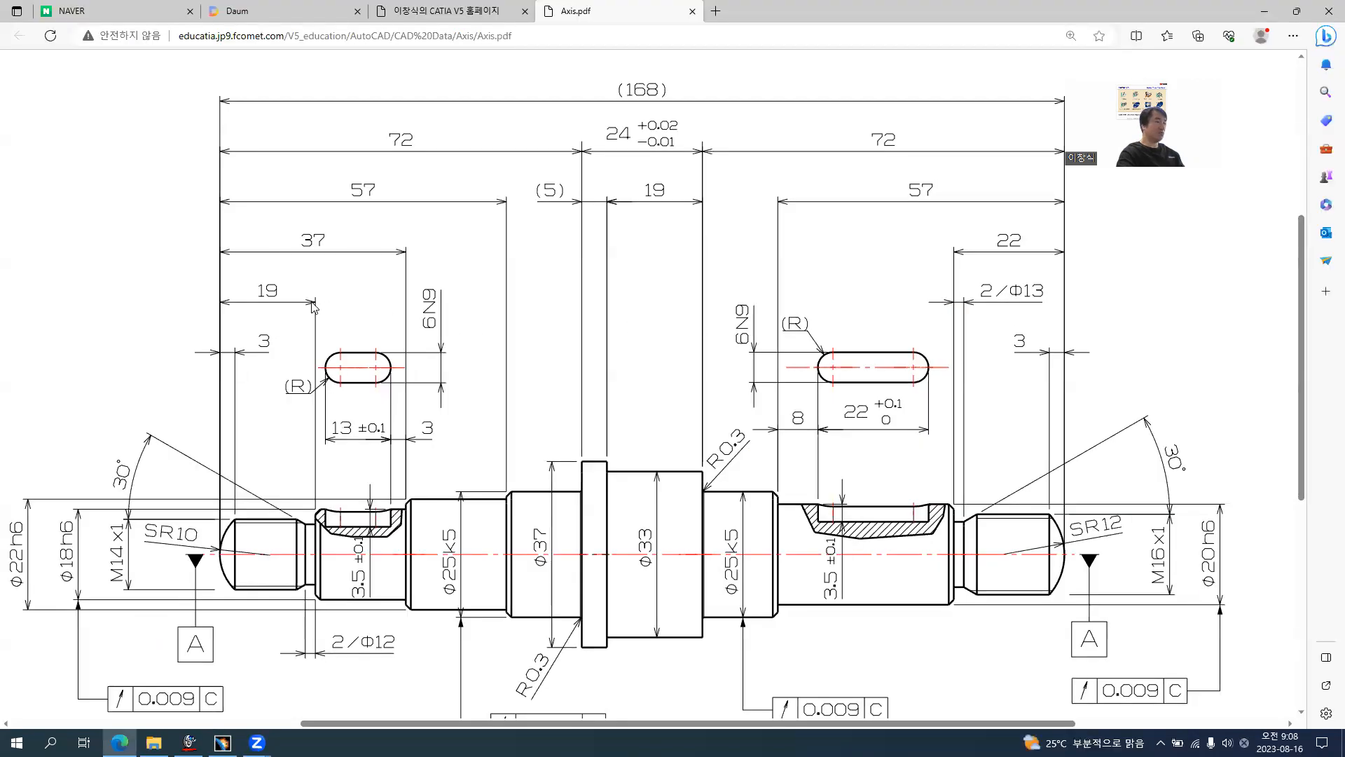
key("alt+Tab")
right_click(954, 303)
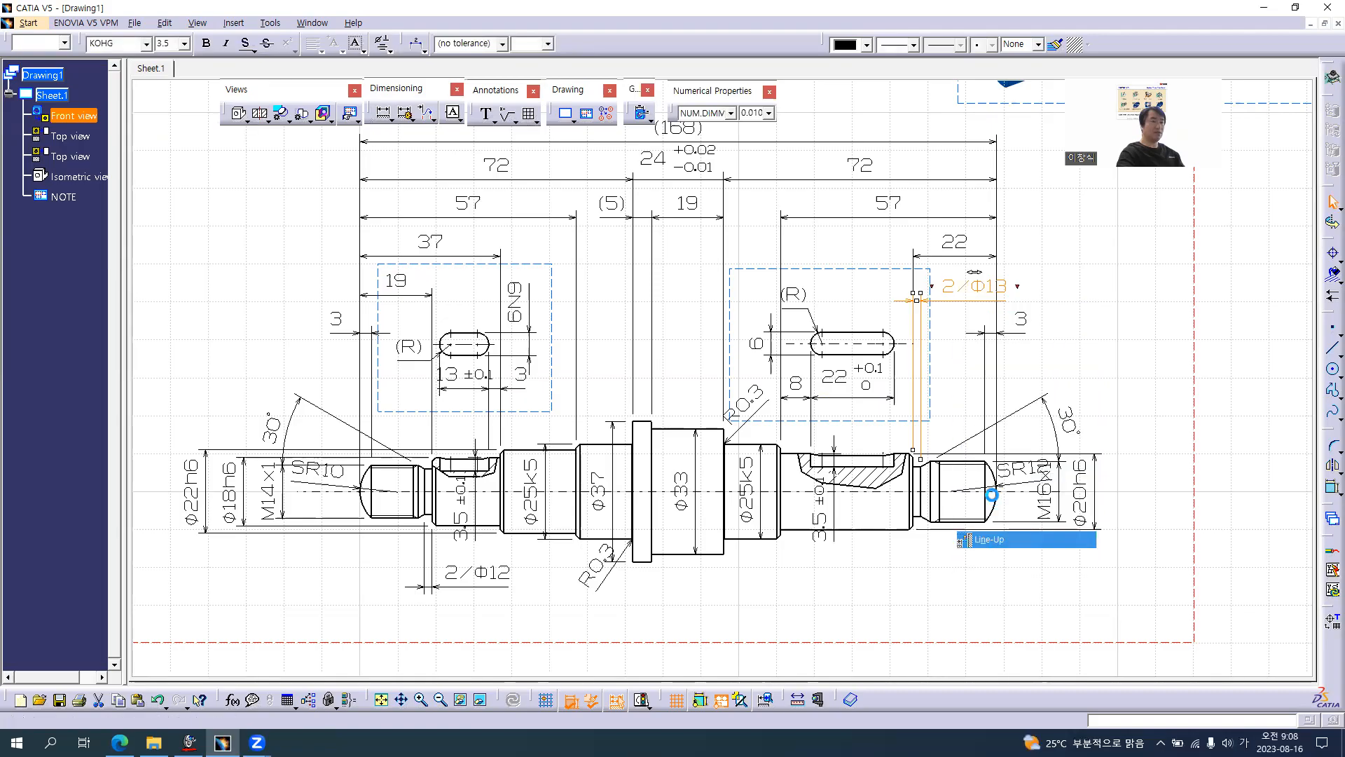
left_click(999, 540)
left_click(434, 295)
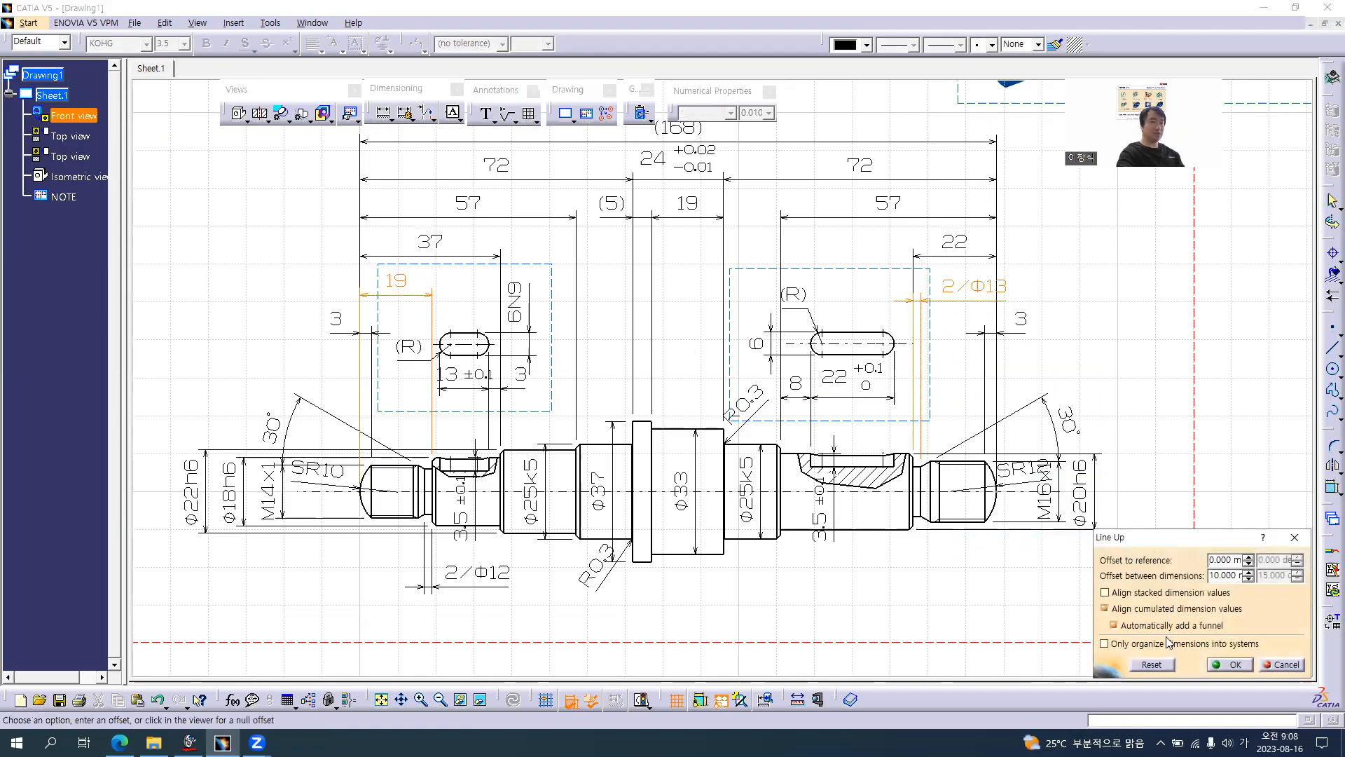
left_click(1230, 664)
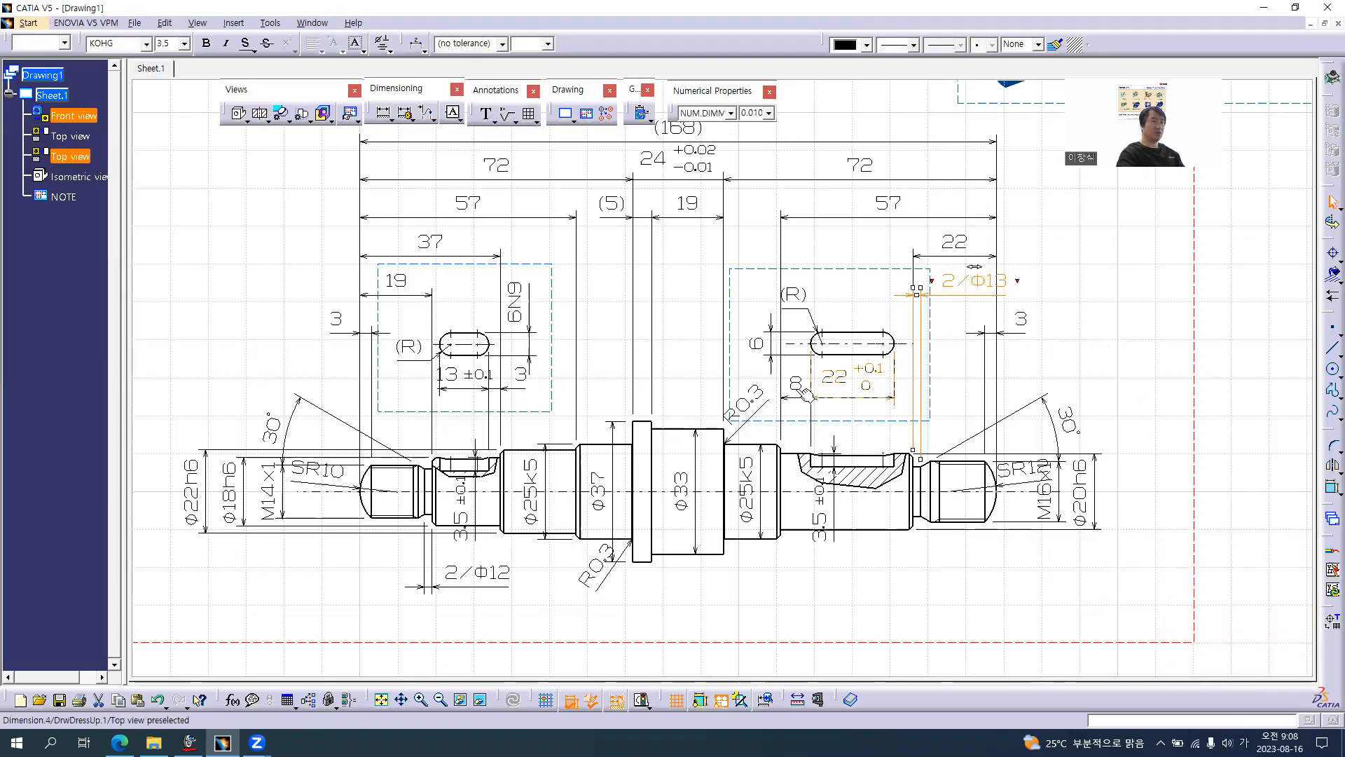
- Compare the drawing with Axis.pdf, examining the datum symbols and geometric tolerance frames below the shaft
key("alt+Tab")
scroll(514, 417, "down", 3)
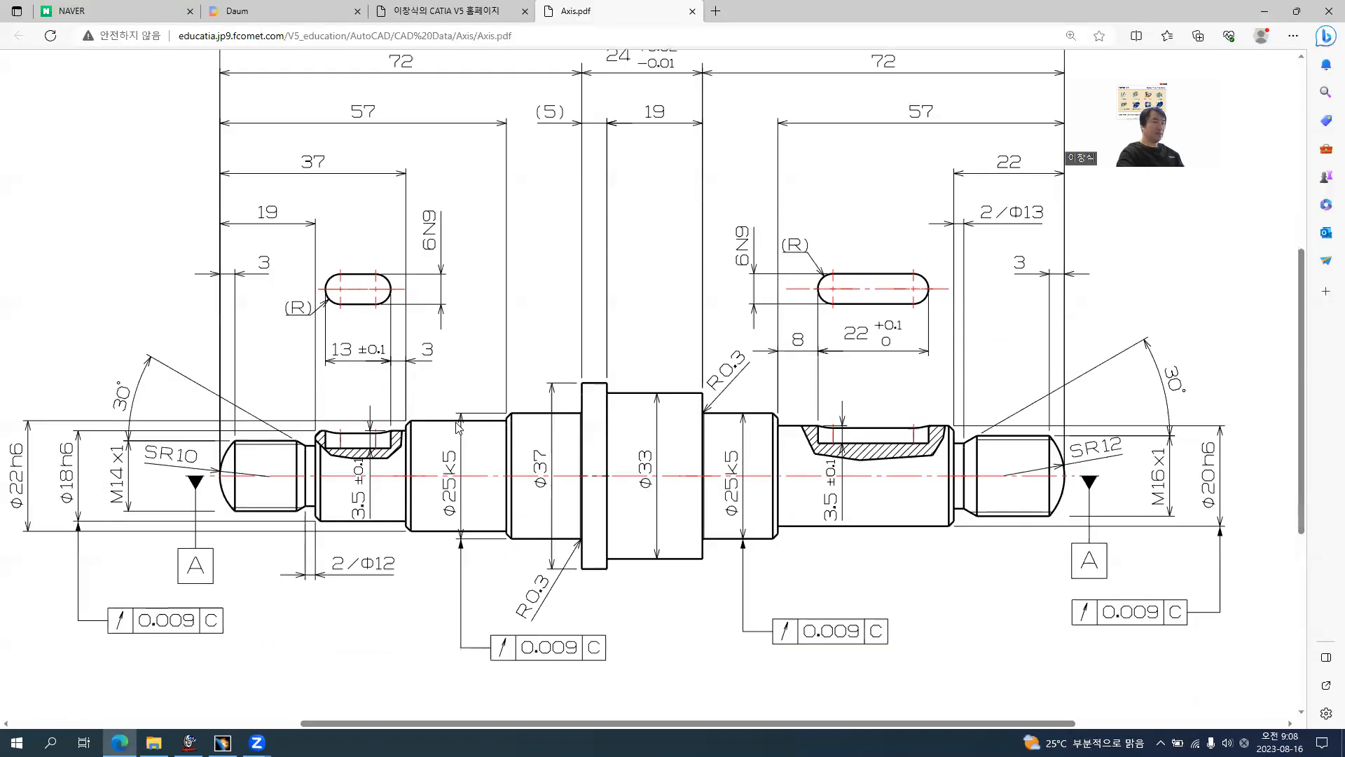
key("alt+Tab")
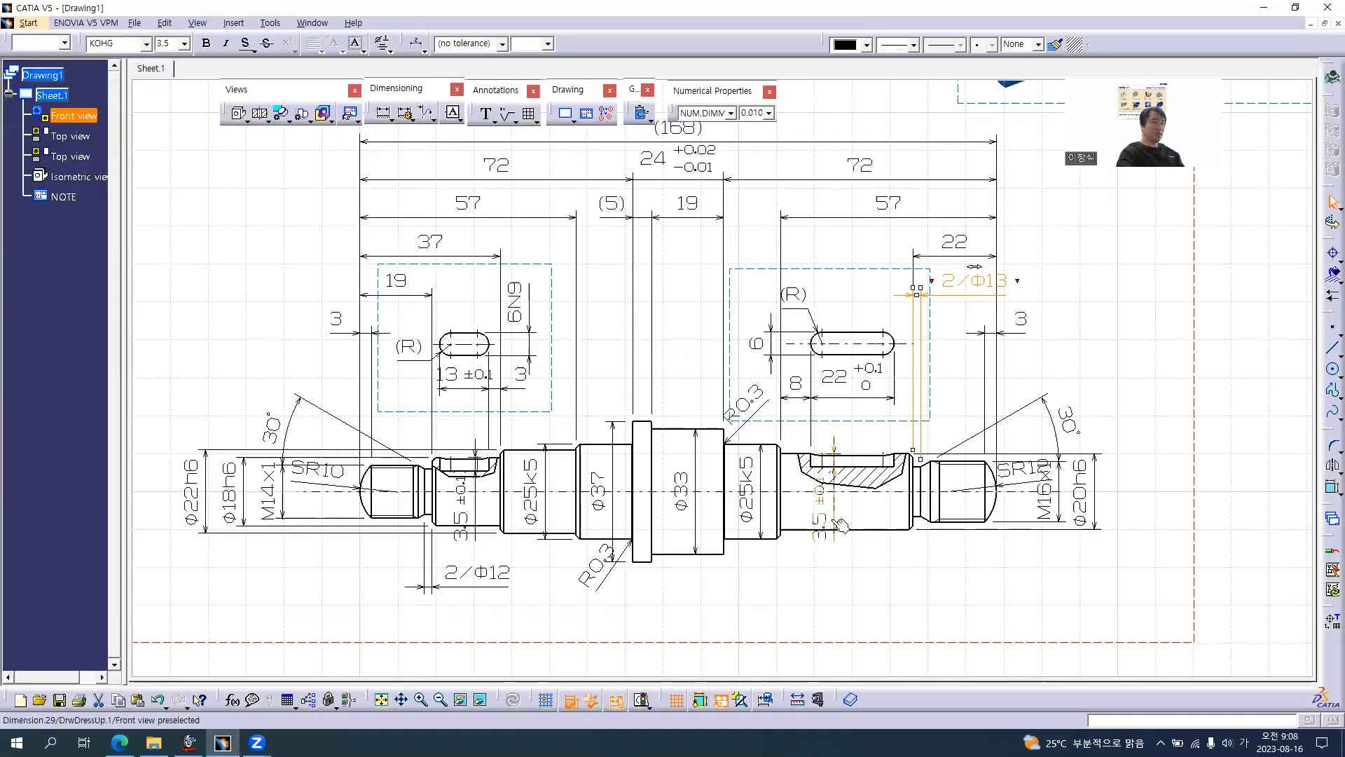
key("alt+Tab")
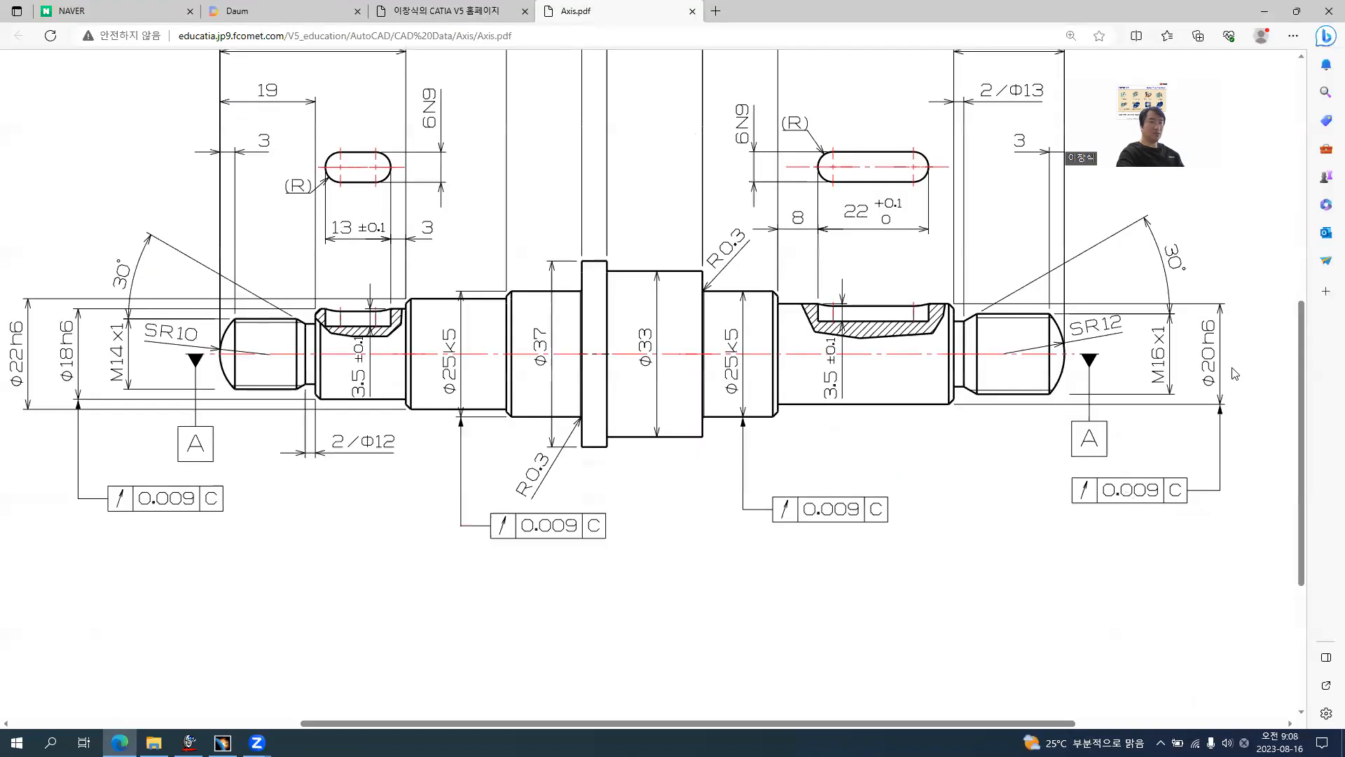
key("alt+Tab")
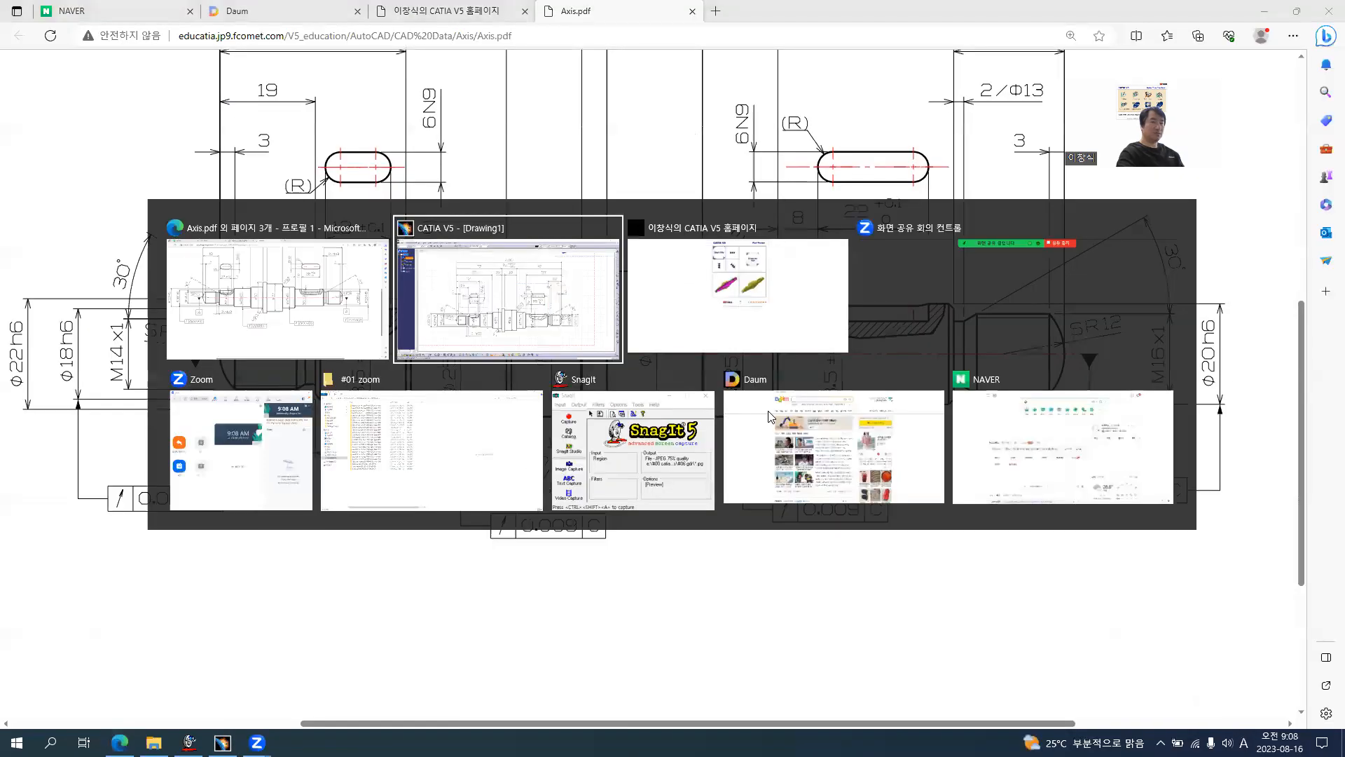
middle_click_drag(446, 456, 459, 409)
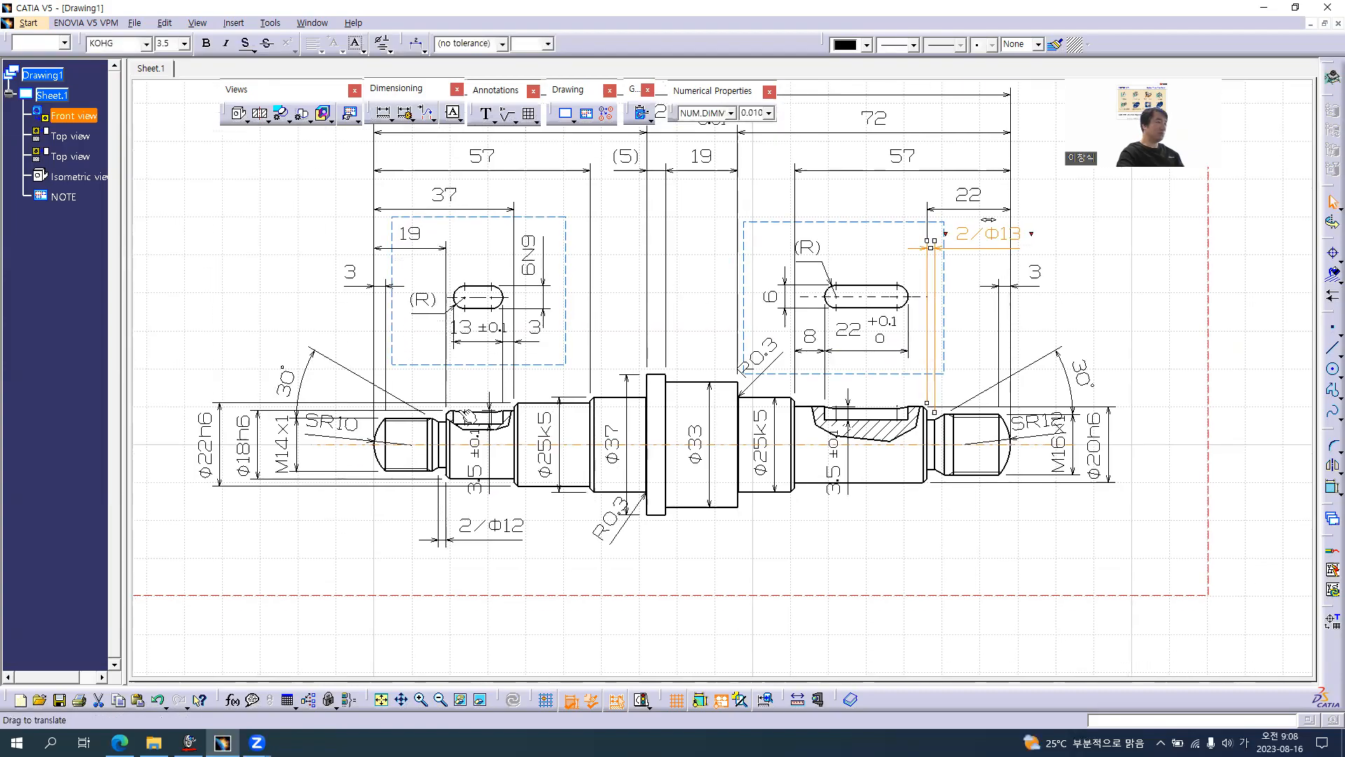
key("alt+Tab")
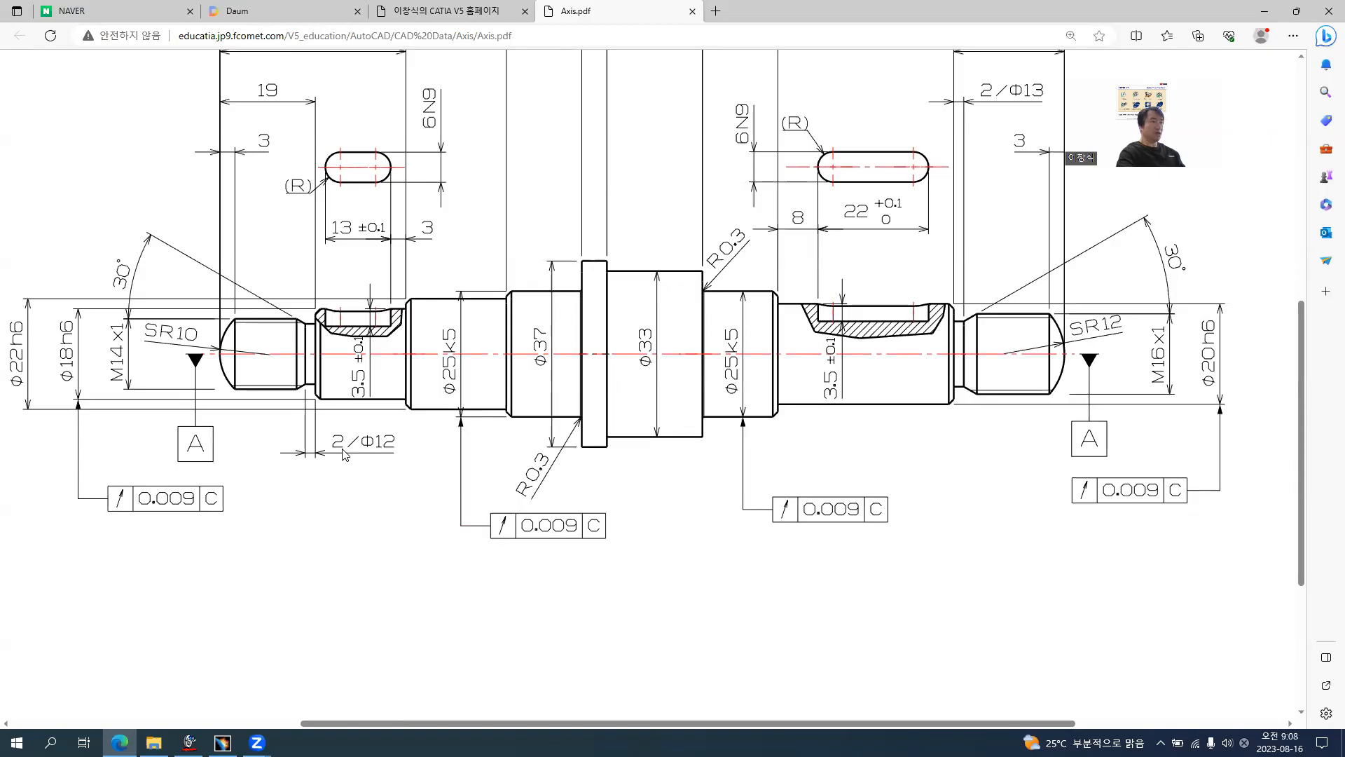
- Following Axis.pdf, place a datum feature A on the shaft's centreline just outside the M14x1 end in the CATIA drawing, with its box below
scroll(550, 465, "down", 2, "ctrl")
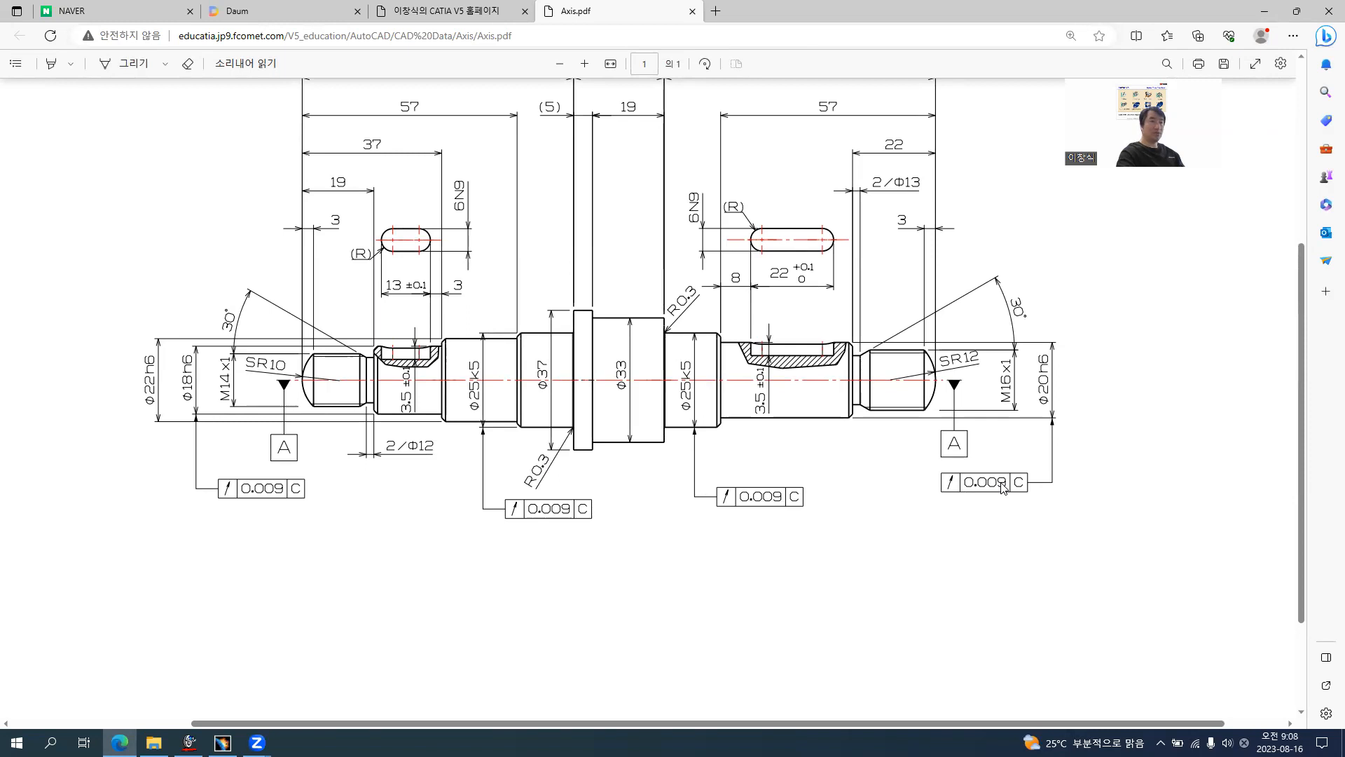
scroll(653, 441, "up", 3)
scroll(653, 441, "down", 3)
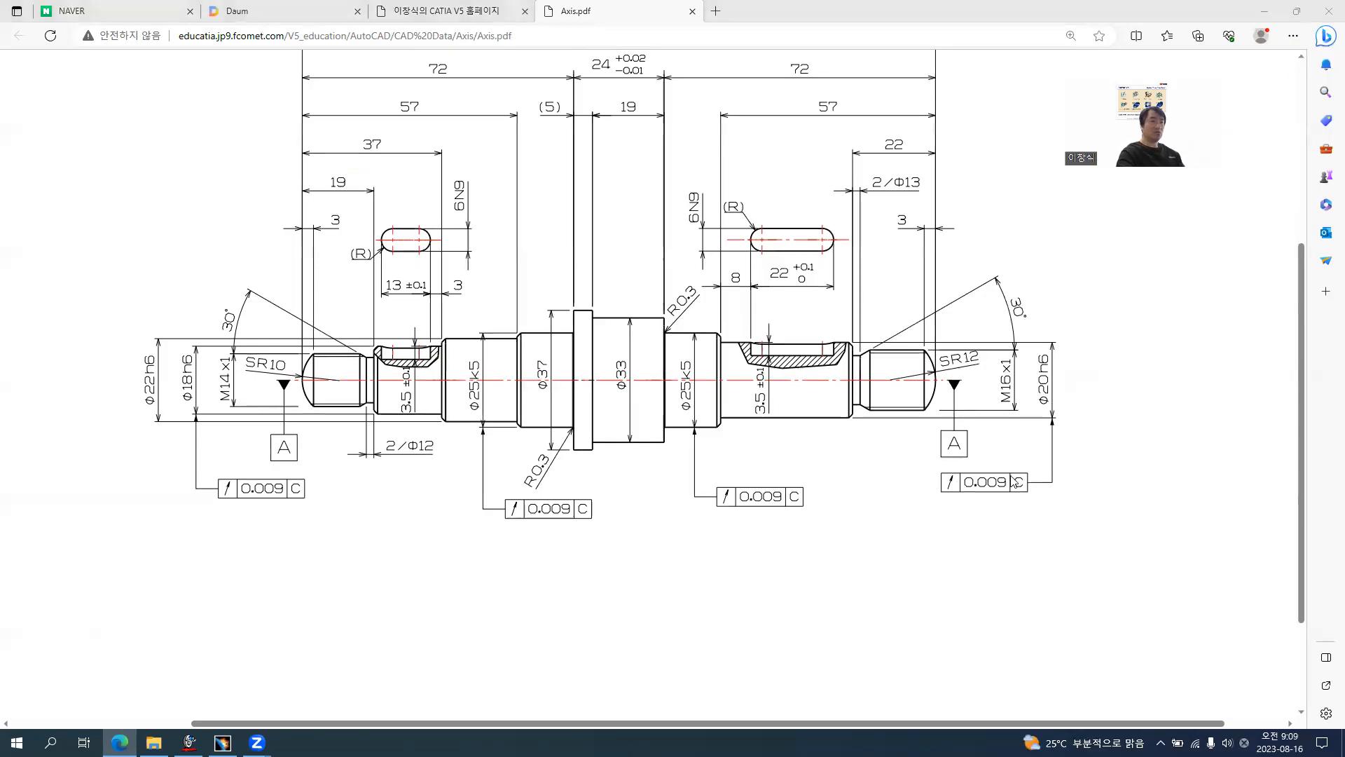
key("alt+Tab")
key("alt+Tab")
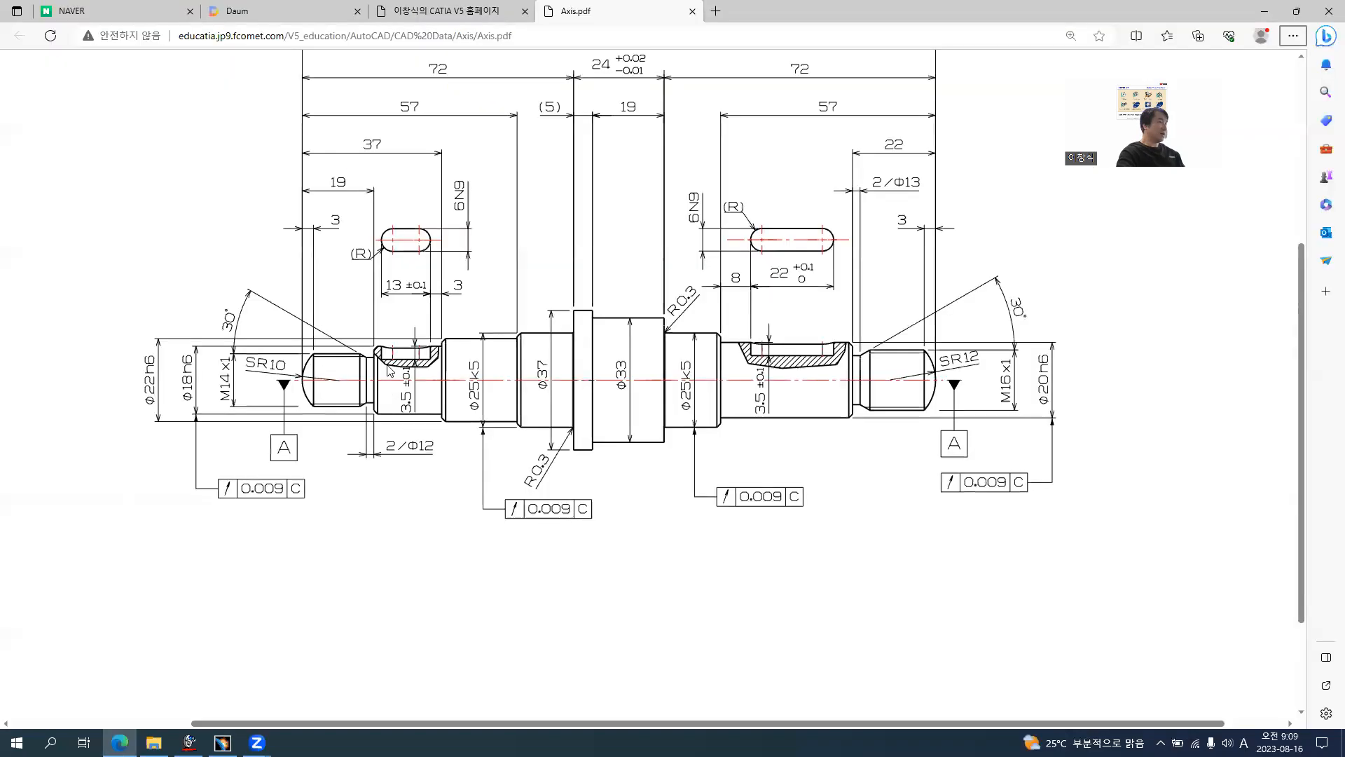
key("alt+Tab")
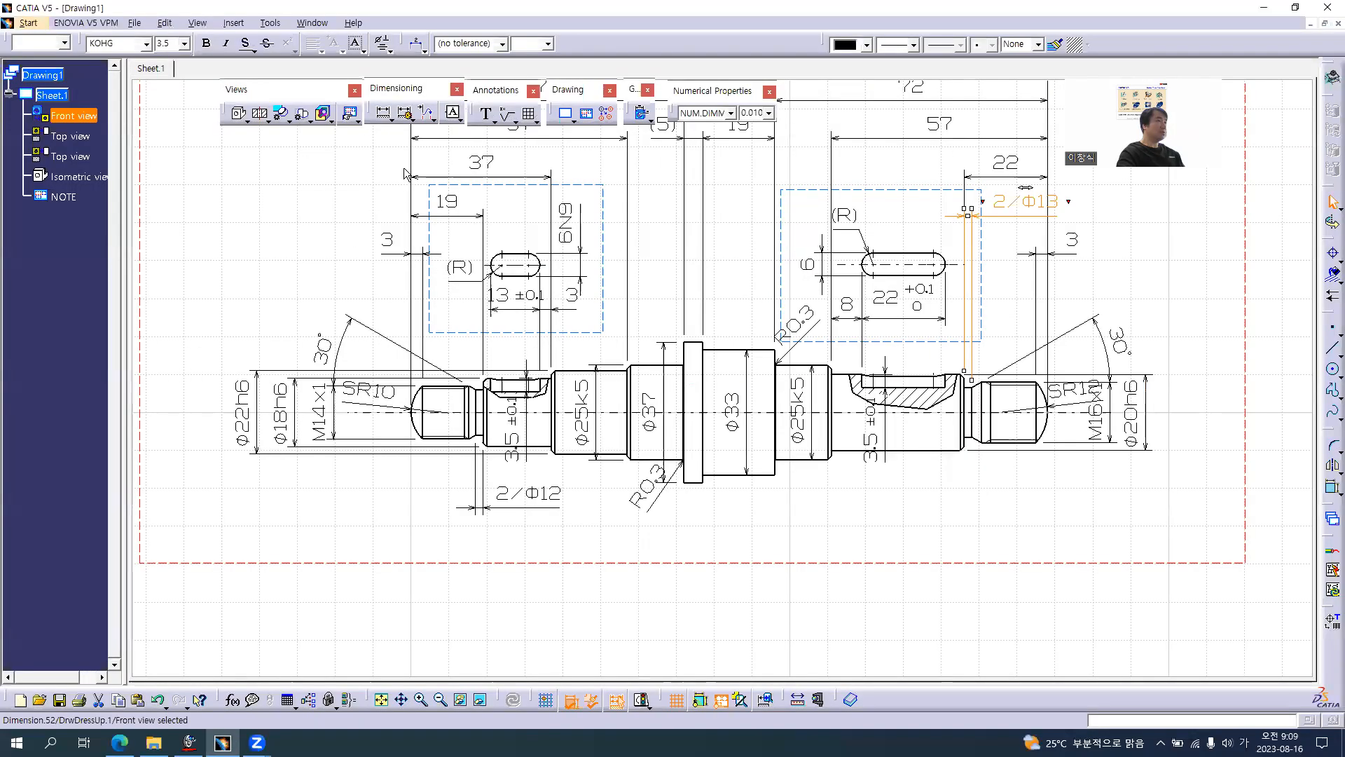
left_click(452, 113)
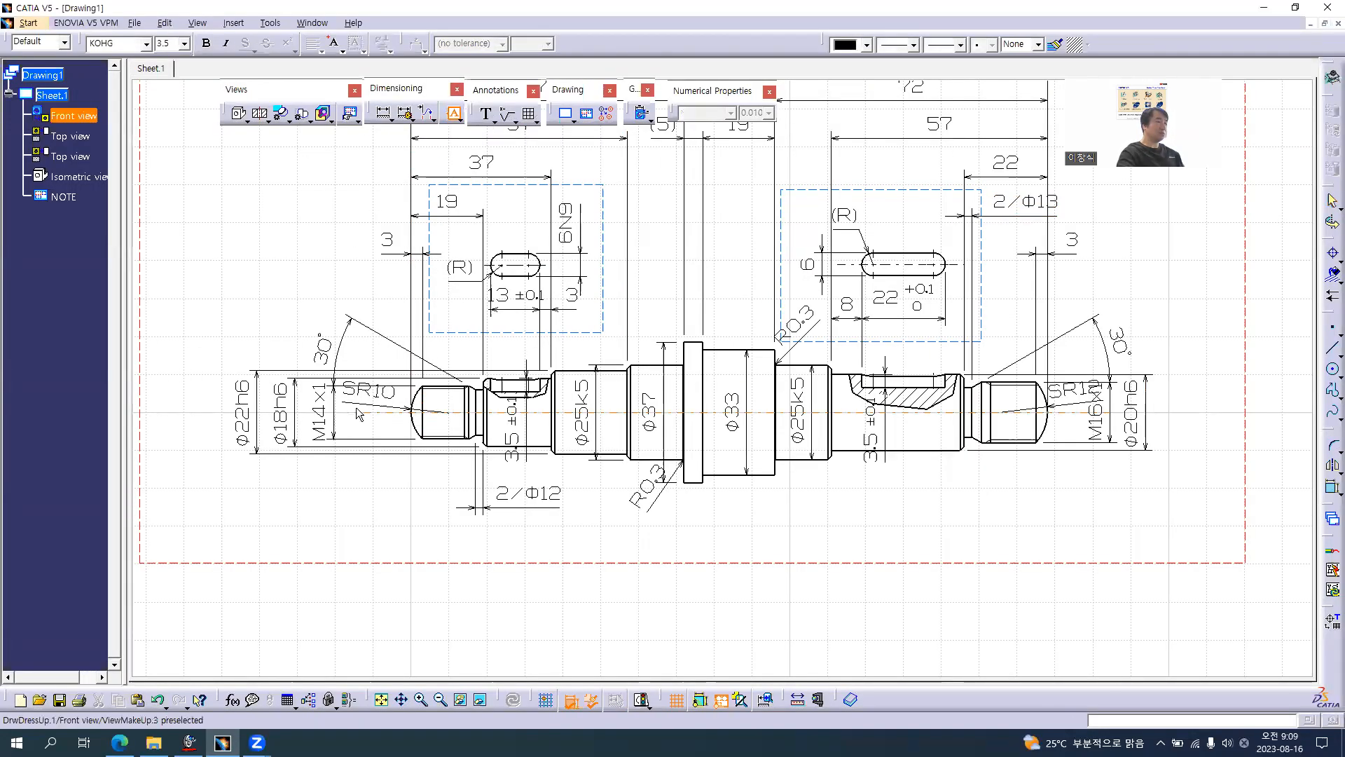
left_click(385, 417)
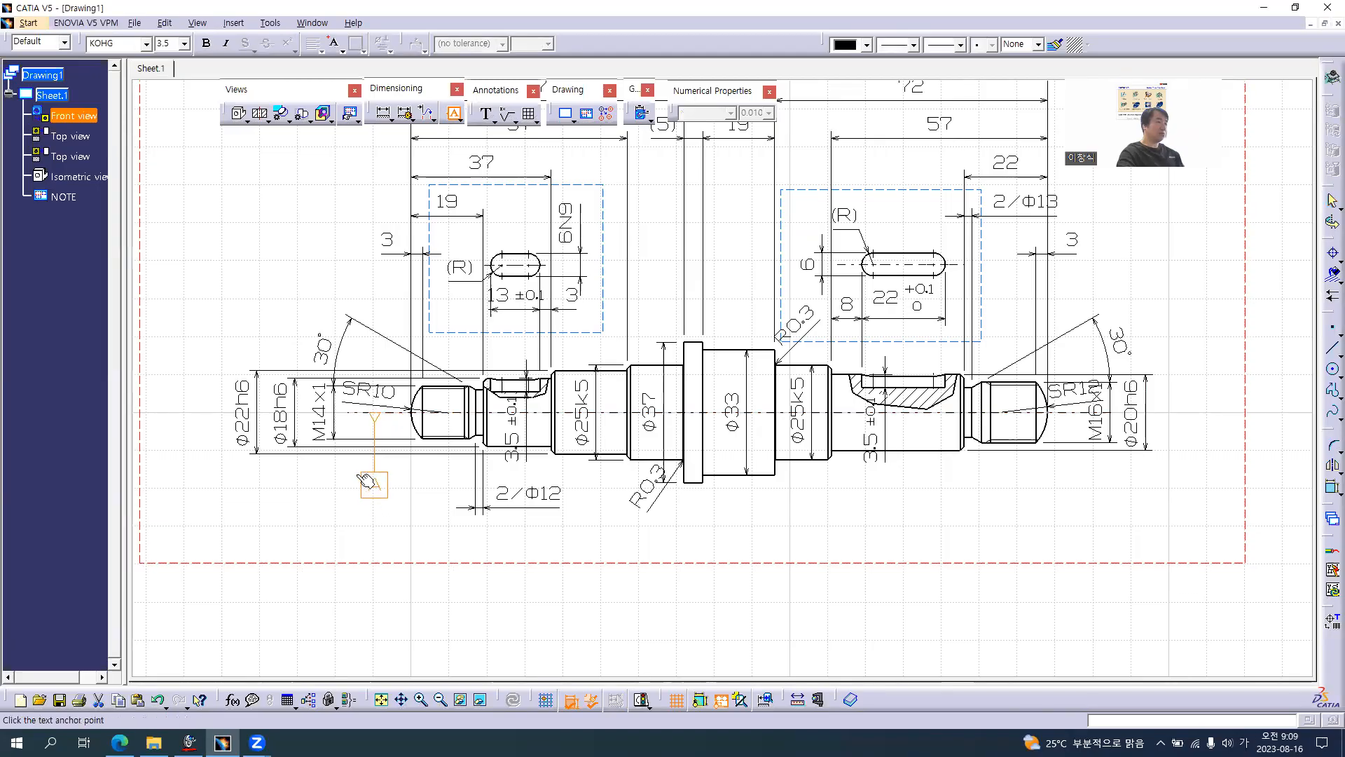
left_click(363, 482)
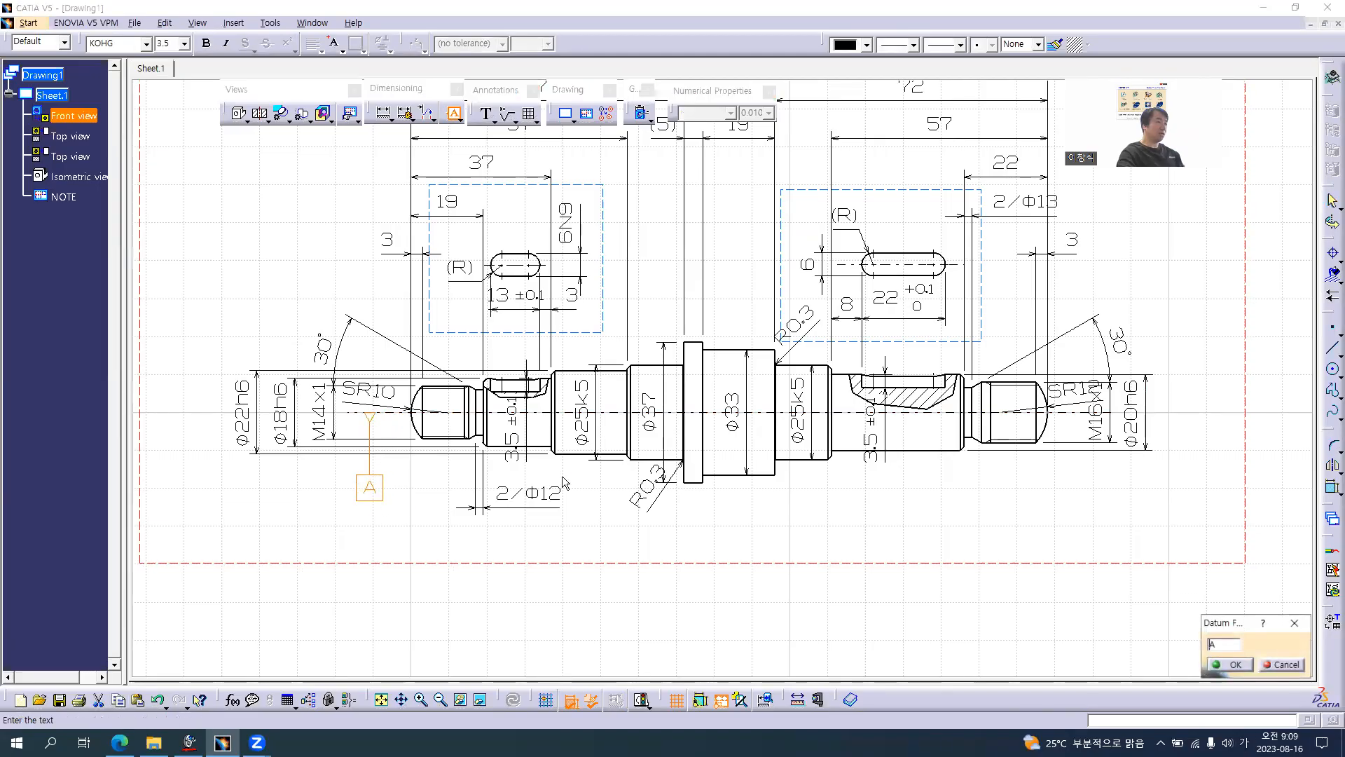
left_click(1210, 666)
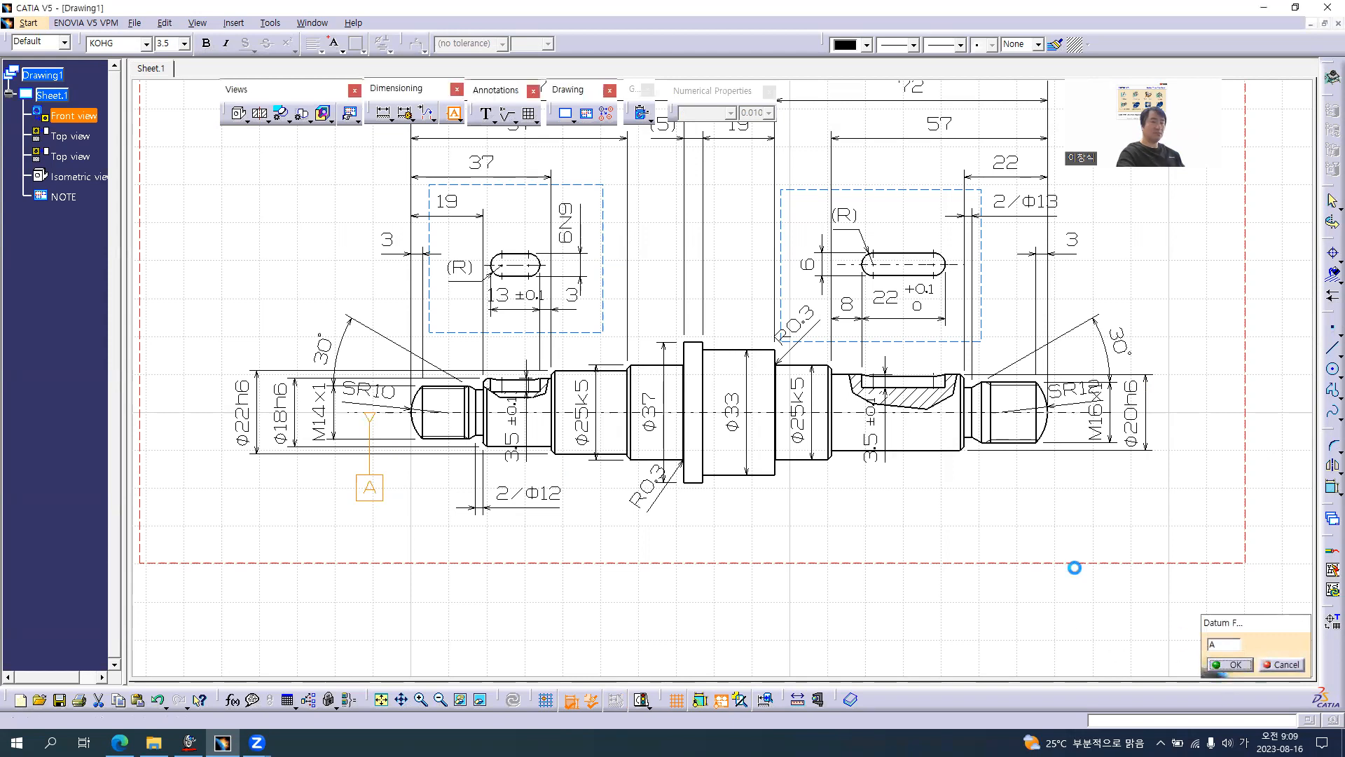
- Place a second datum feature on the centreline just outside the M16x1 end, level with the first, and label it A
left_click(454, 114)
left_click(1072, 419)
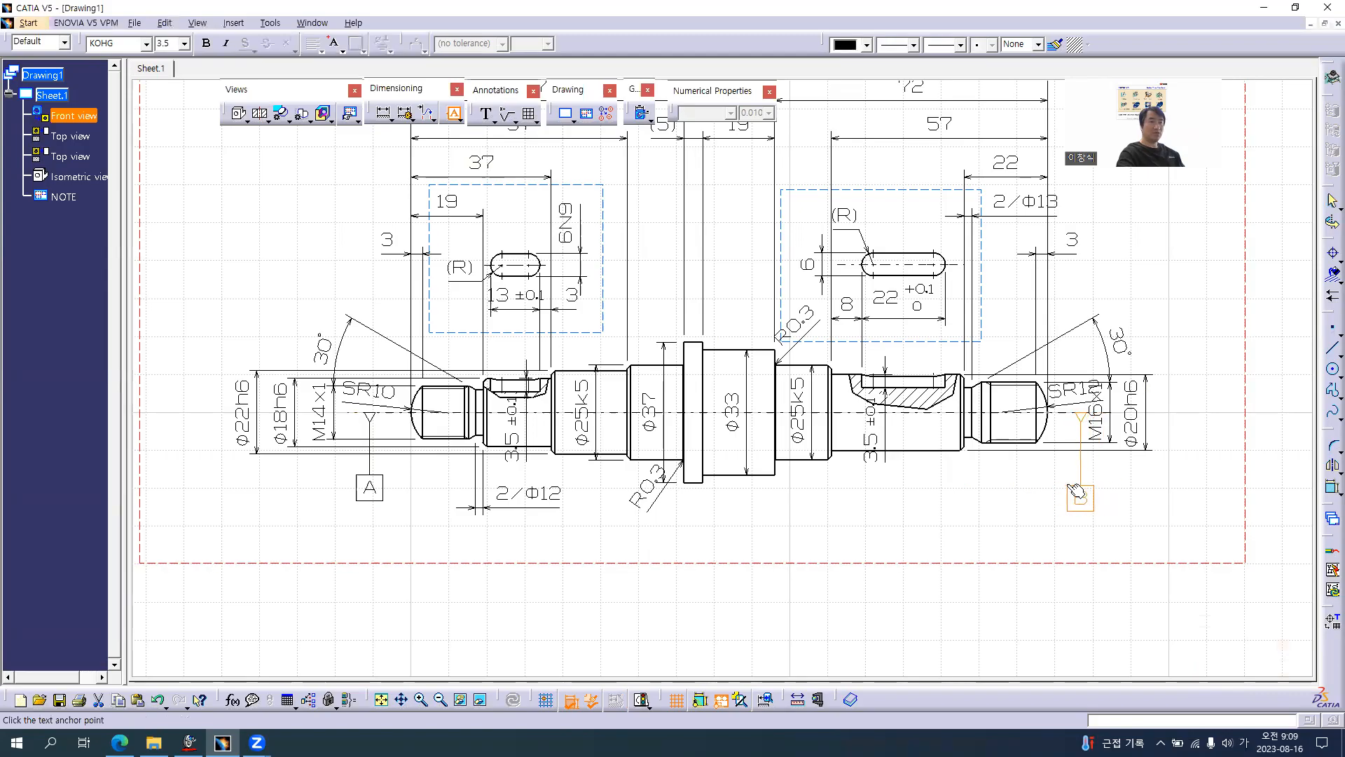
left_click(1076, 488)
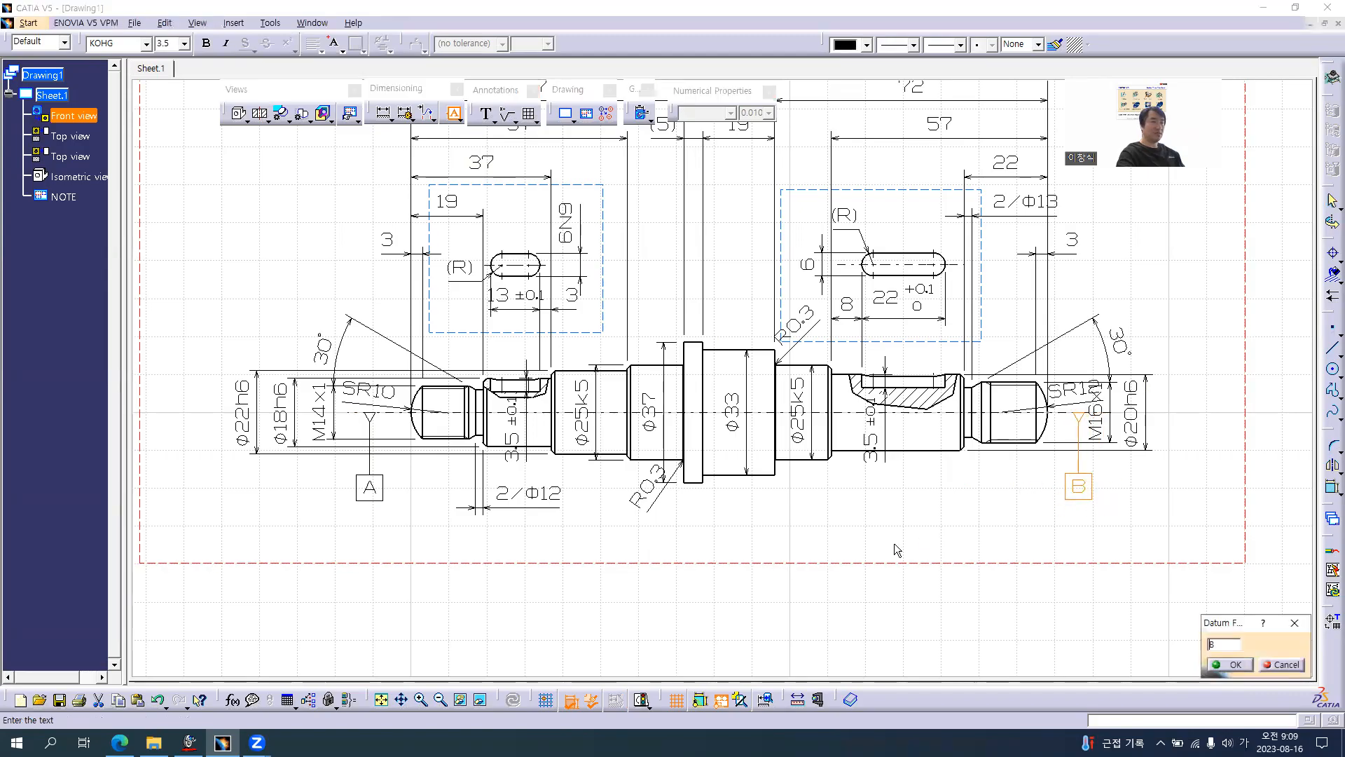
left_click_drag(1194, 648, 1026, 663)
type("ㅁ")
key("Hangul")
key("BackSpace")
left_click(1217, 664)
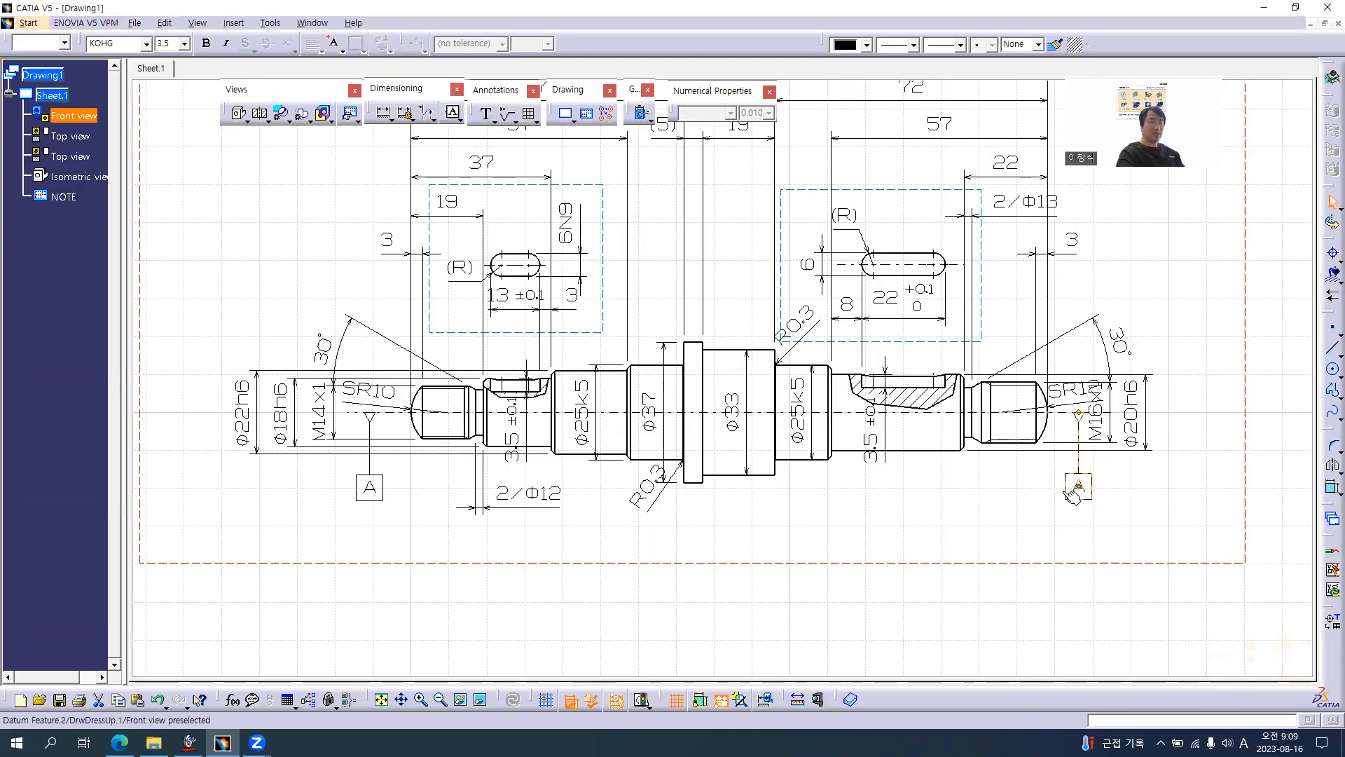
- Change the leader symbol shape of both A datum features to Filled Triangle
right_click(1080, 419)
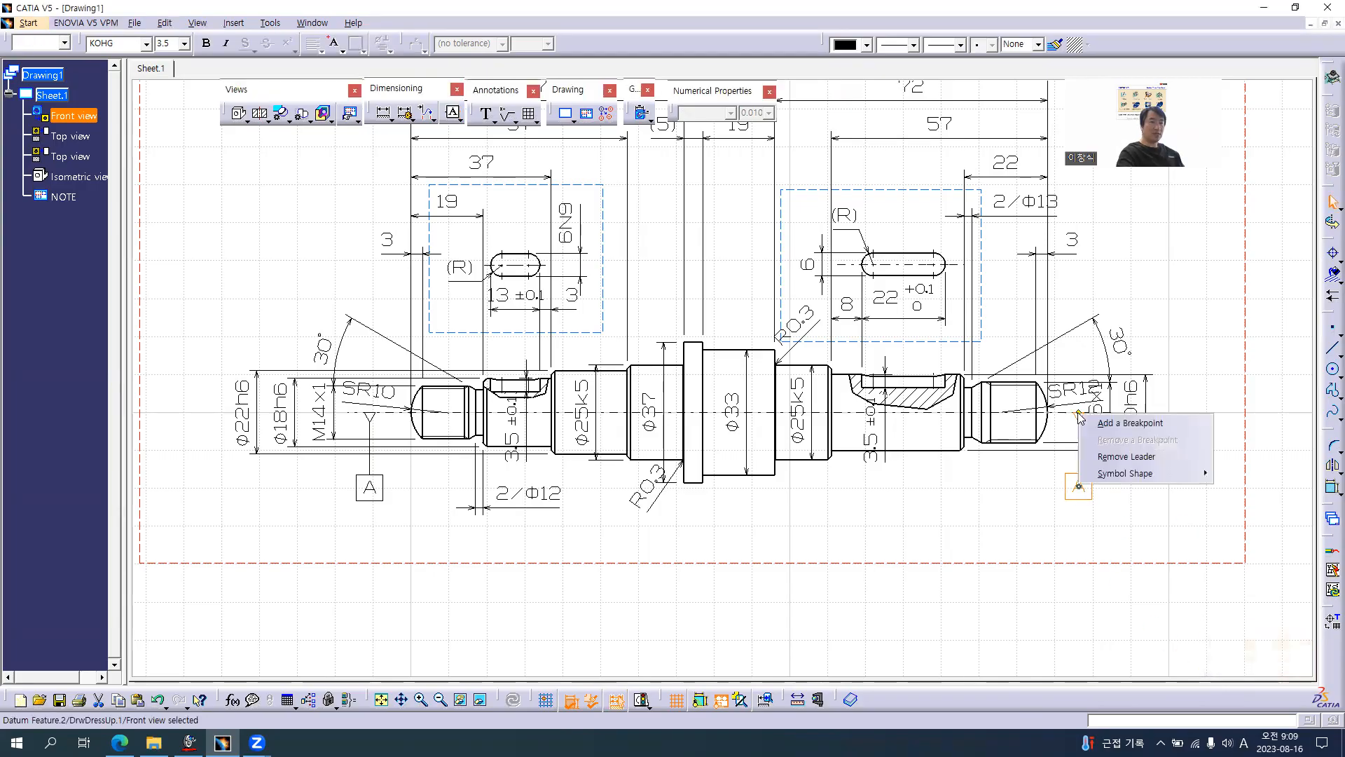
mouse_move(1161, 473)
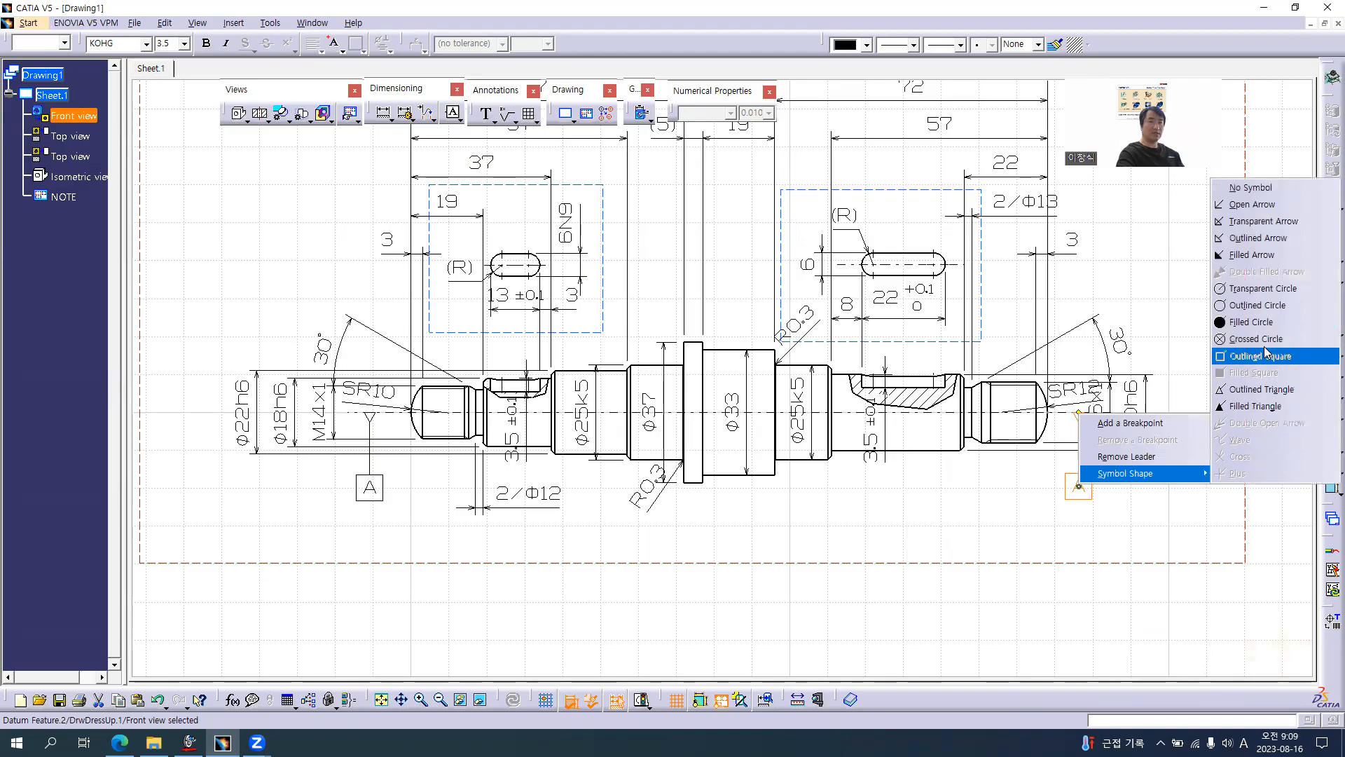
left_click(1251, 407)
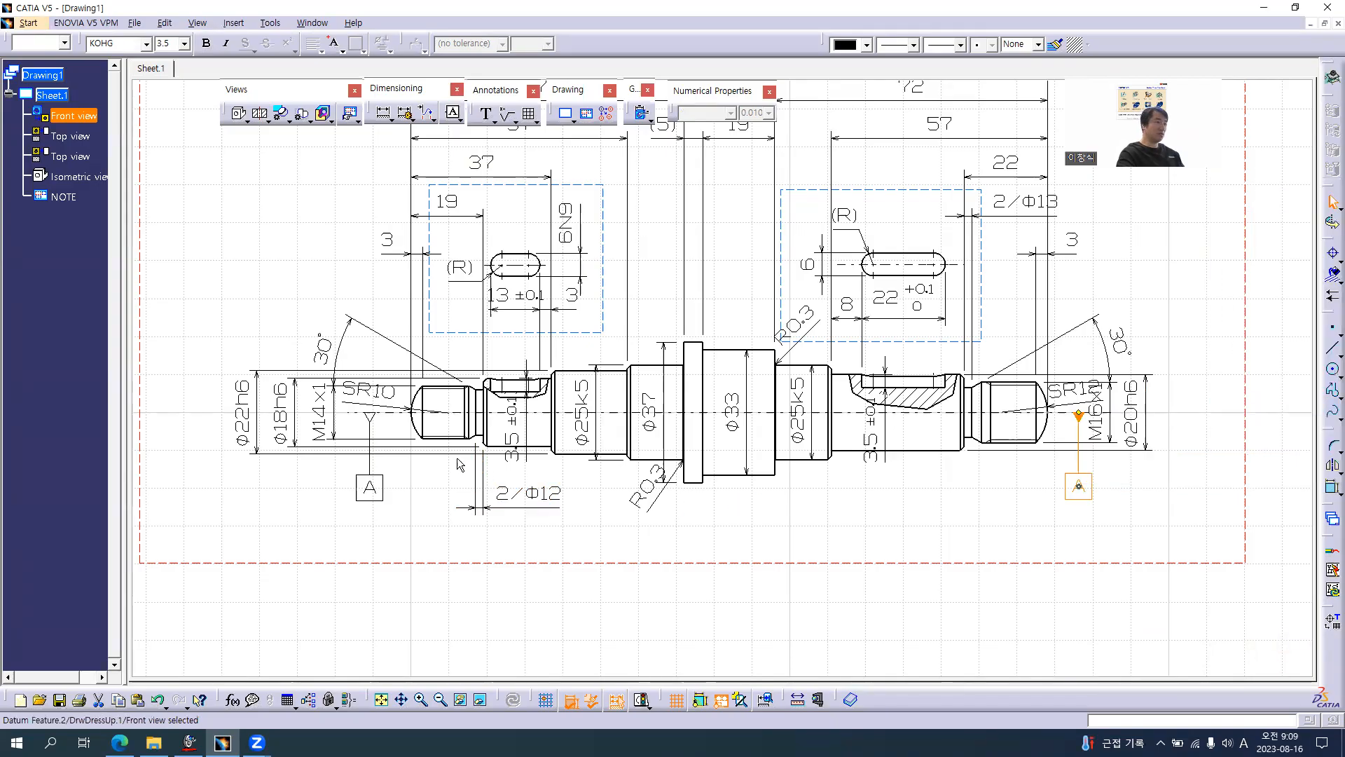
left_click(372, 417)
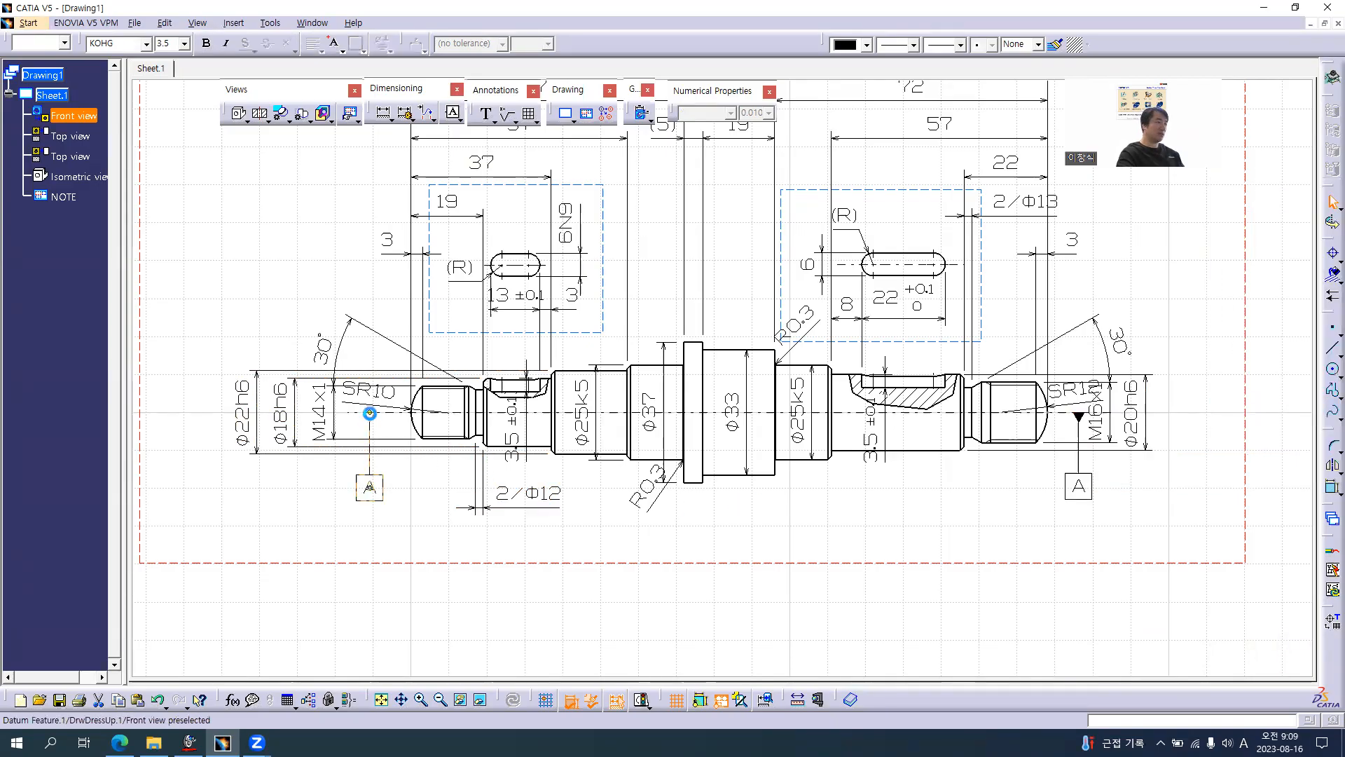
right_click(371, 417)
mouse_move(451, 475)
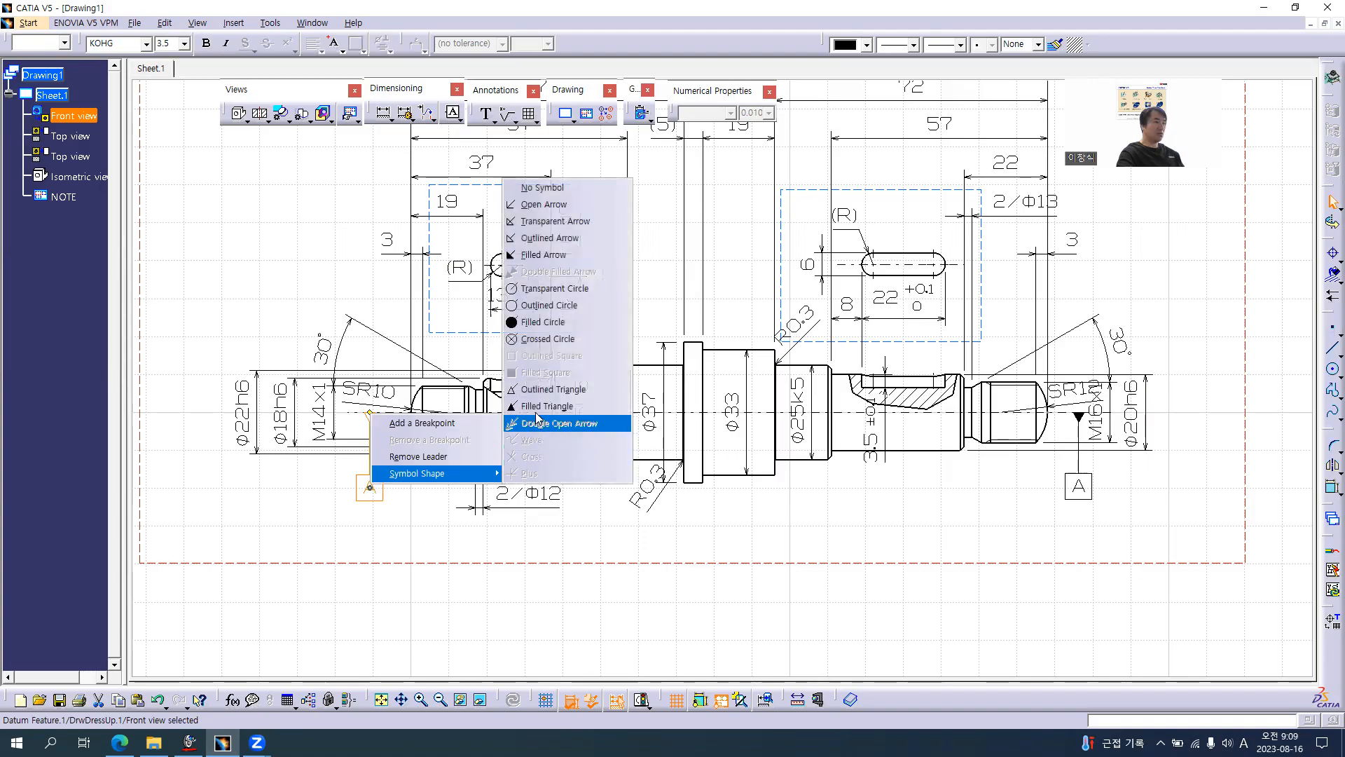
left_click(567, 406)
left_click(681, 553)
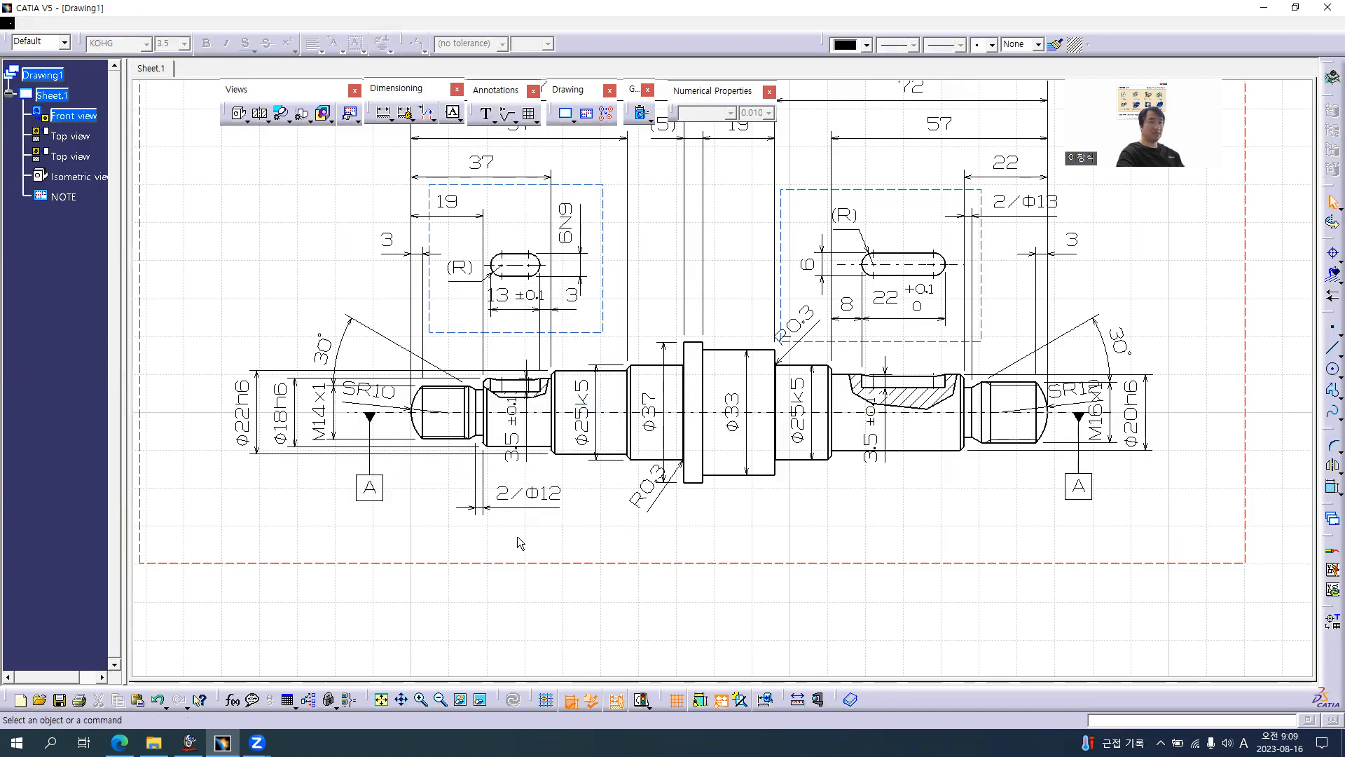
- Following Axis.pdf, attach a geometrical tolerance frame to the lower arrow of the Φ18h6 dimension, placing it beneath datum A
key("alt+Tab")
scroll(638, 510, "up", 1, "ctrl")
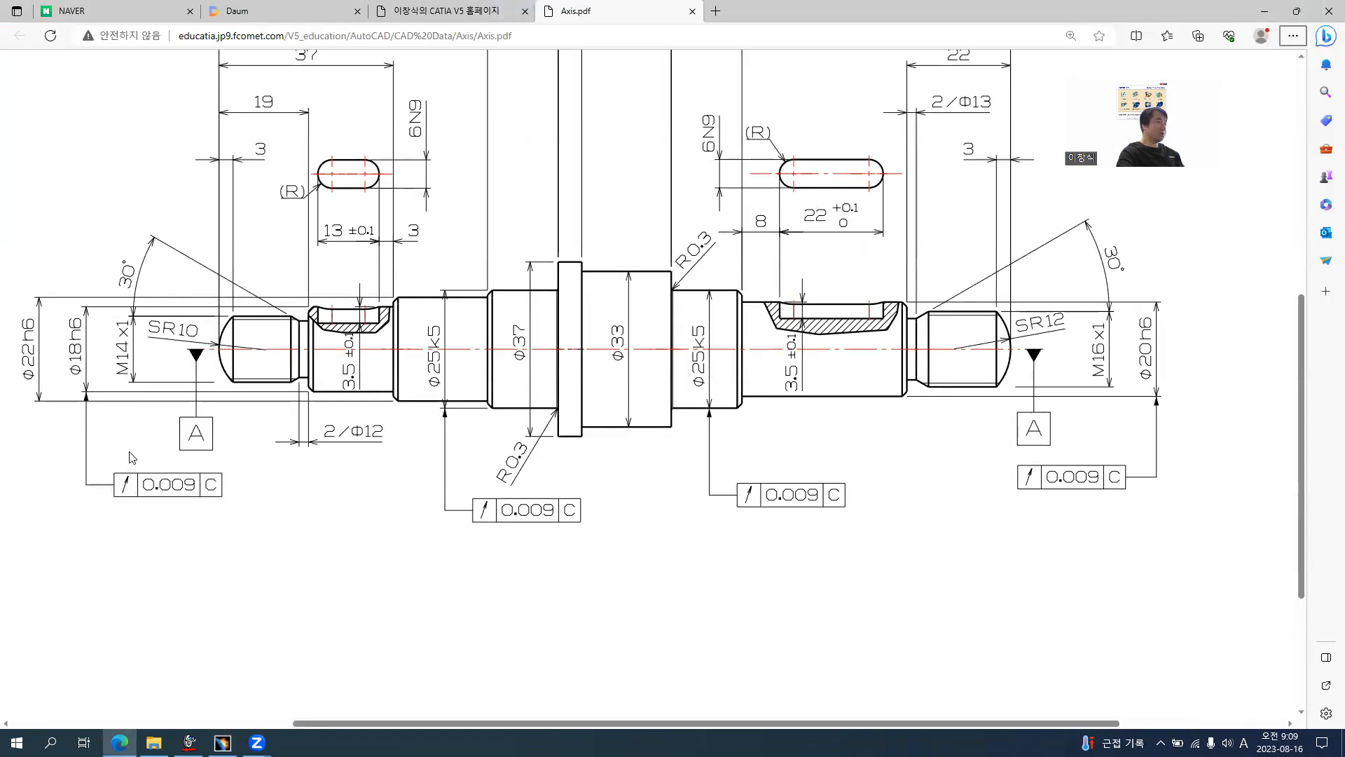
key("alt+Tab")
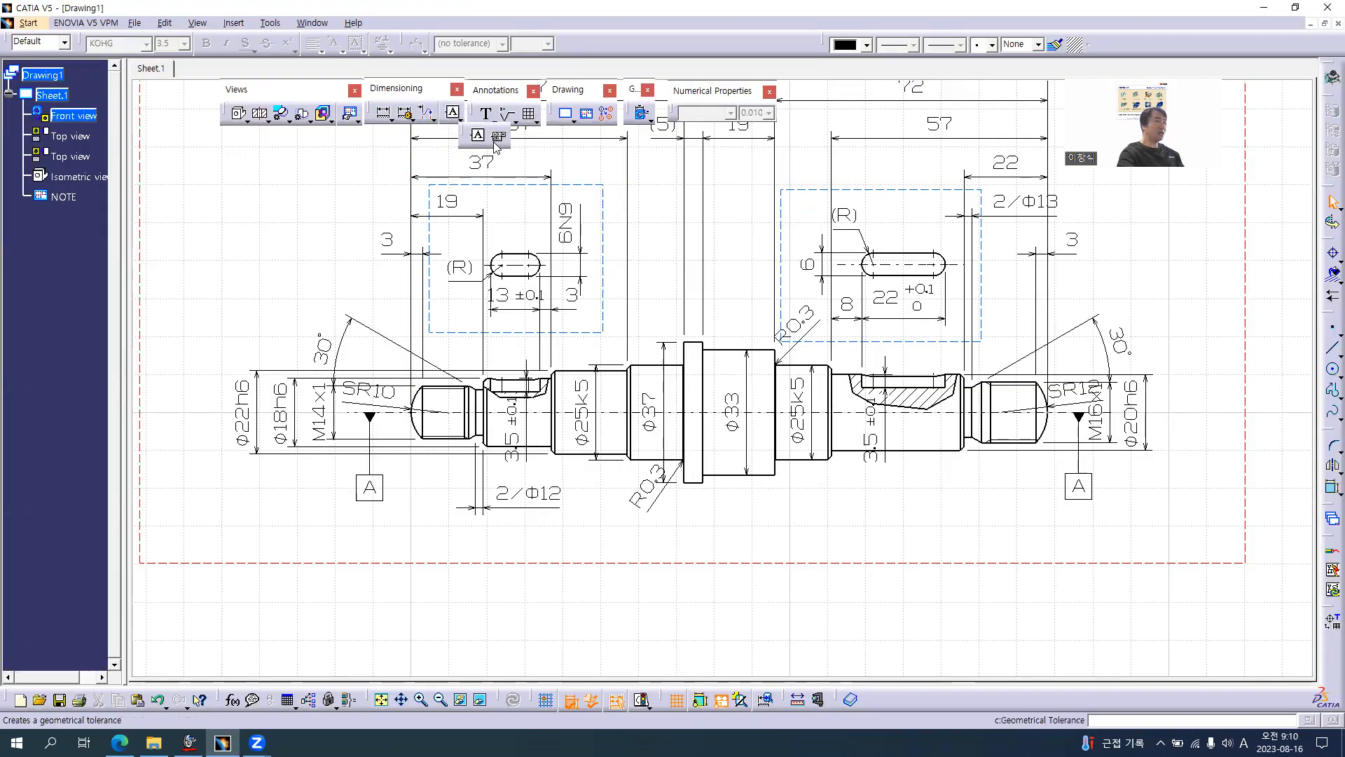
left_click(456, 115)
mouse_move(384, 472)
middle_mouse_down()
mouse_move(570, 399)
mouse_move(502, 343)
middle_mouse_up()
left_click(364, 296)
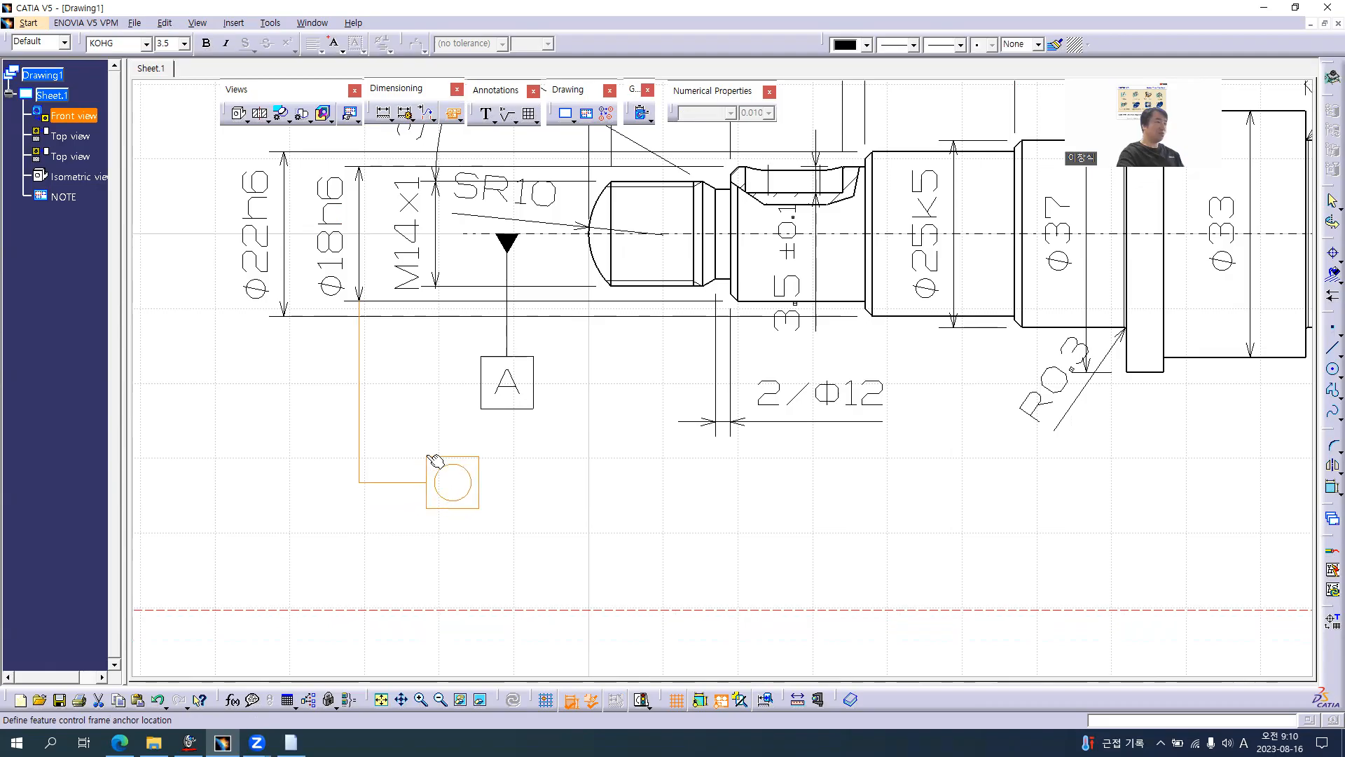
left_click(433, 475)
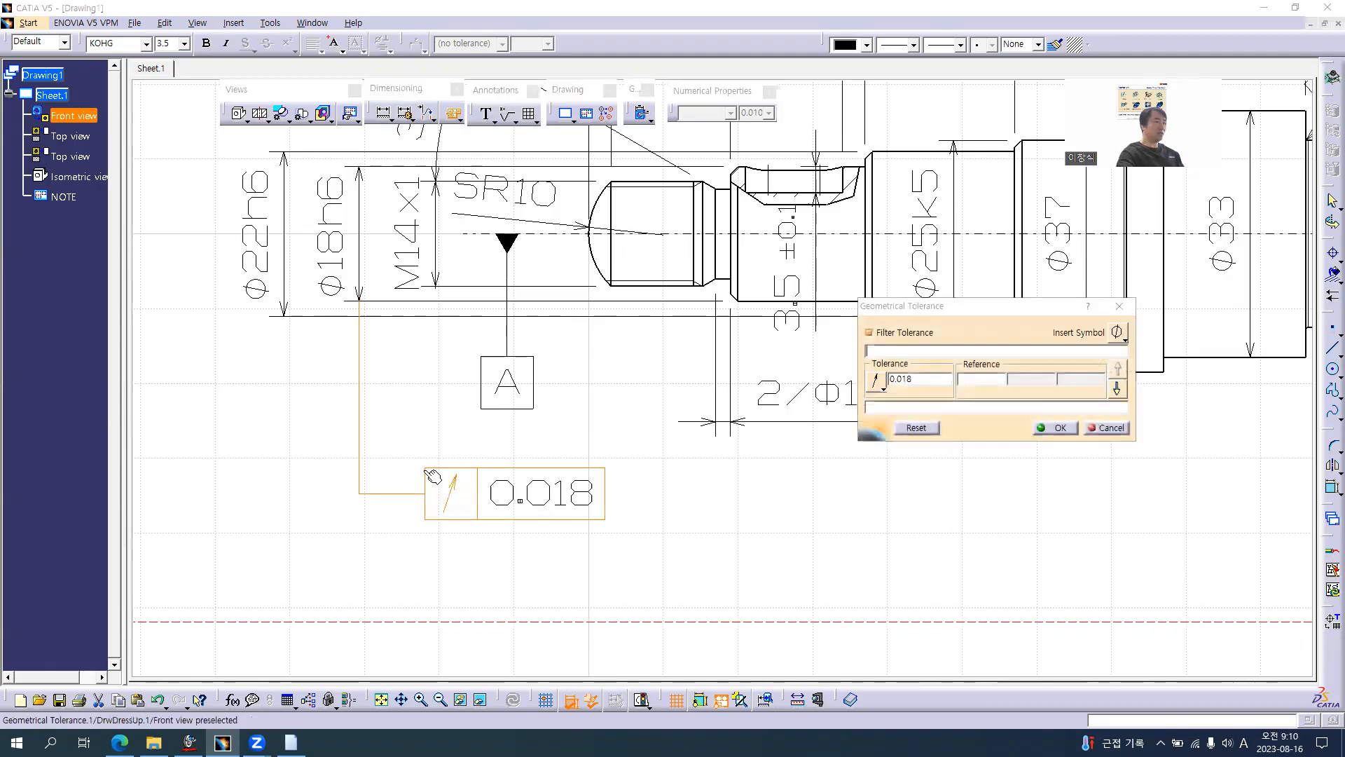
- Set the Φ18h6 circular runout frame to tolerance 0.009 with datum reference A
left_click(119, 742)
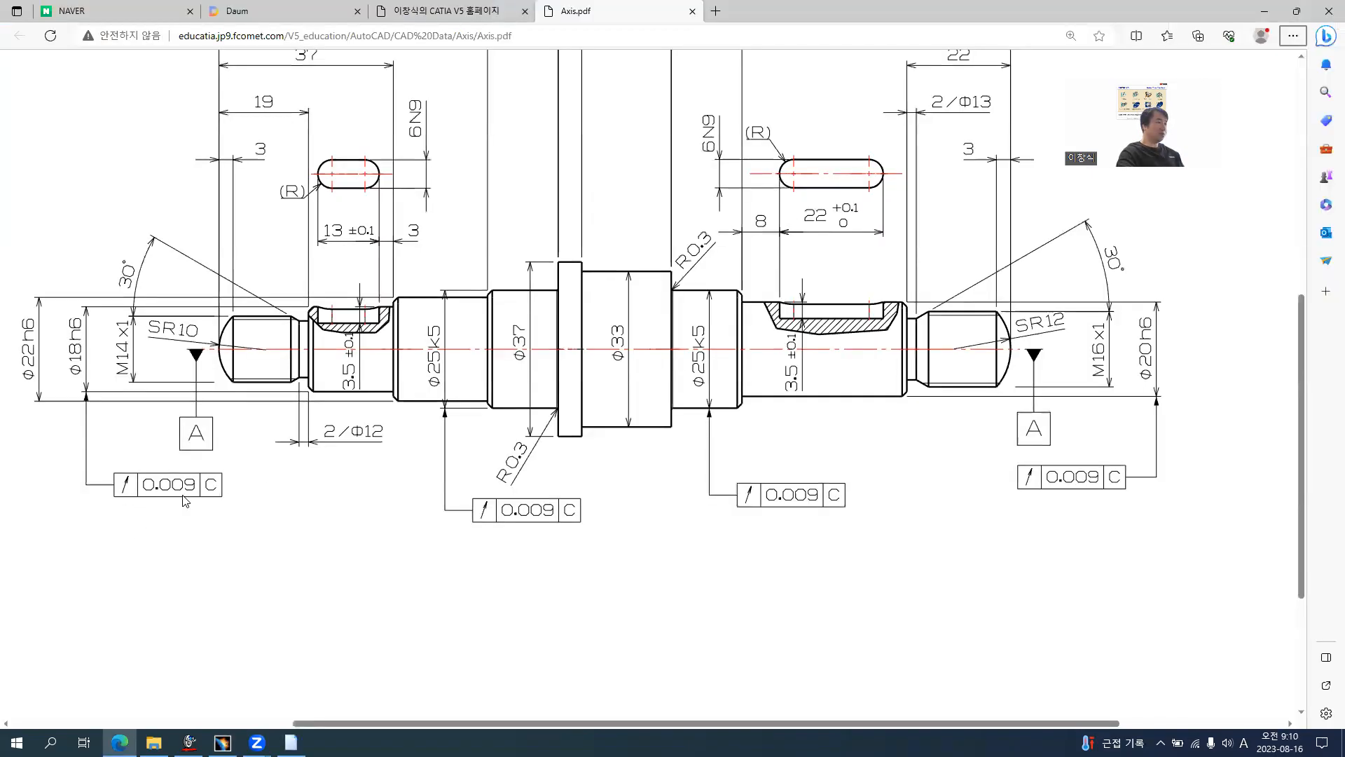
key("alt+Tab")
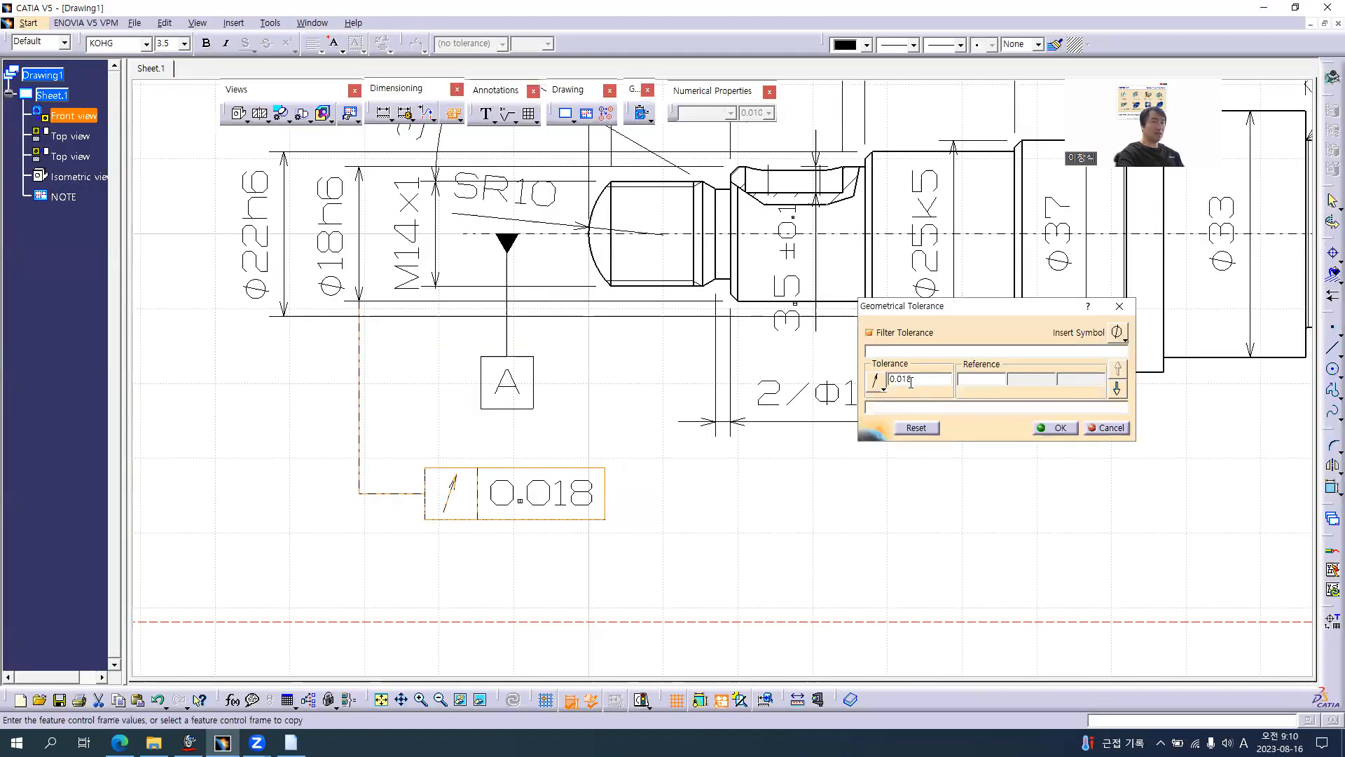
key("BackSpace")
key("BackSpace")
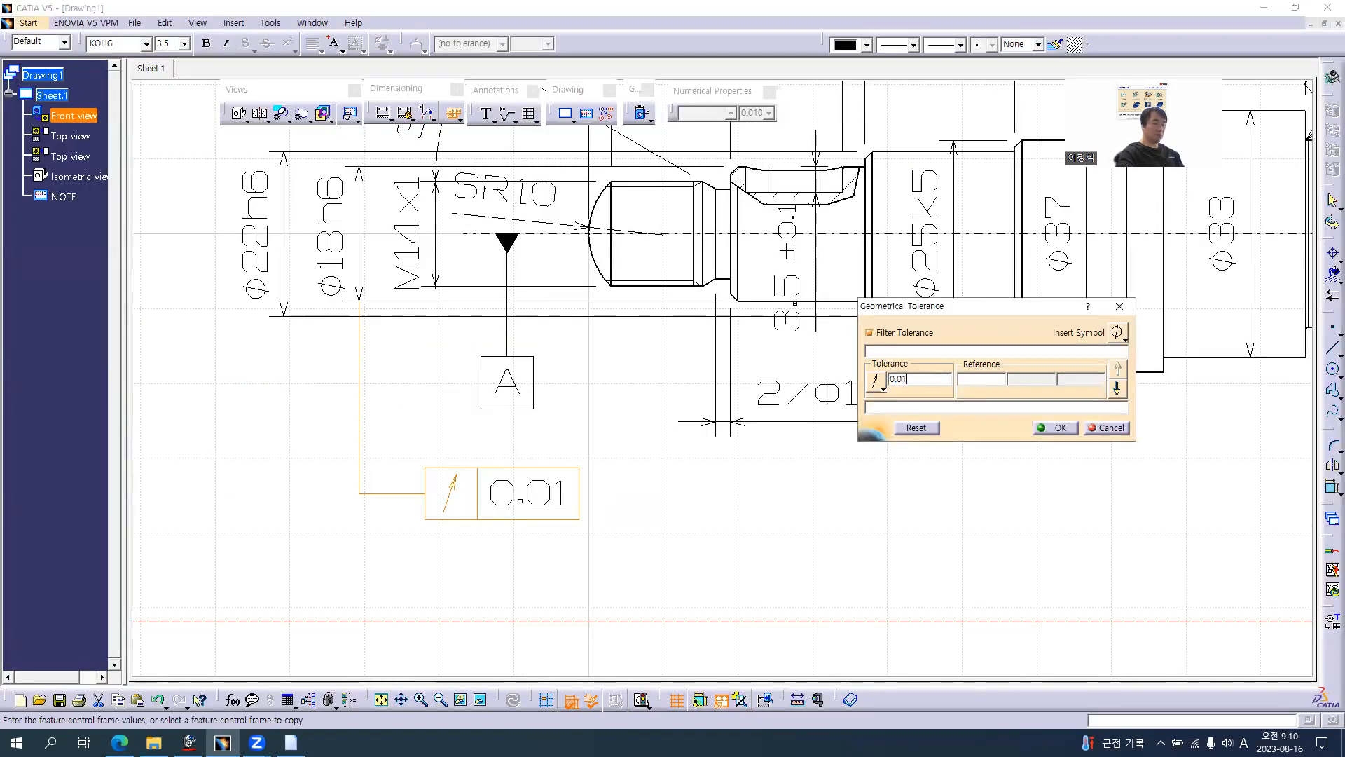
type("01")
key("alt+Tab")
key("alt+Tab")
key("BackSpace")
type("9")
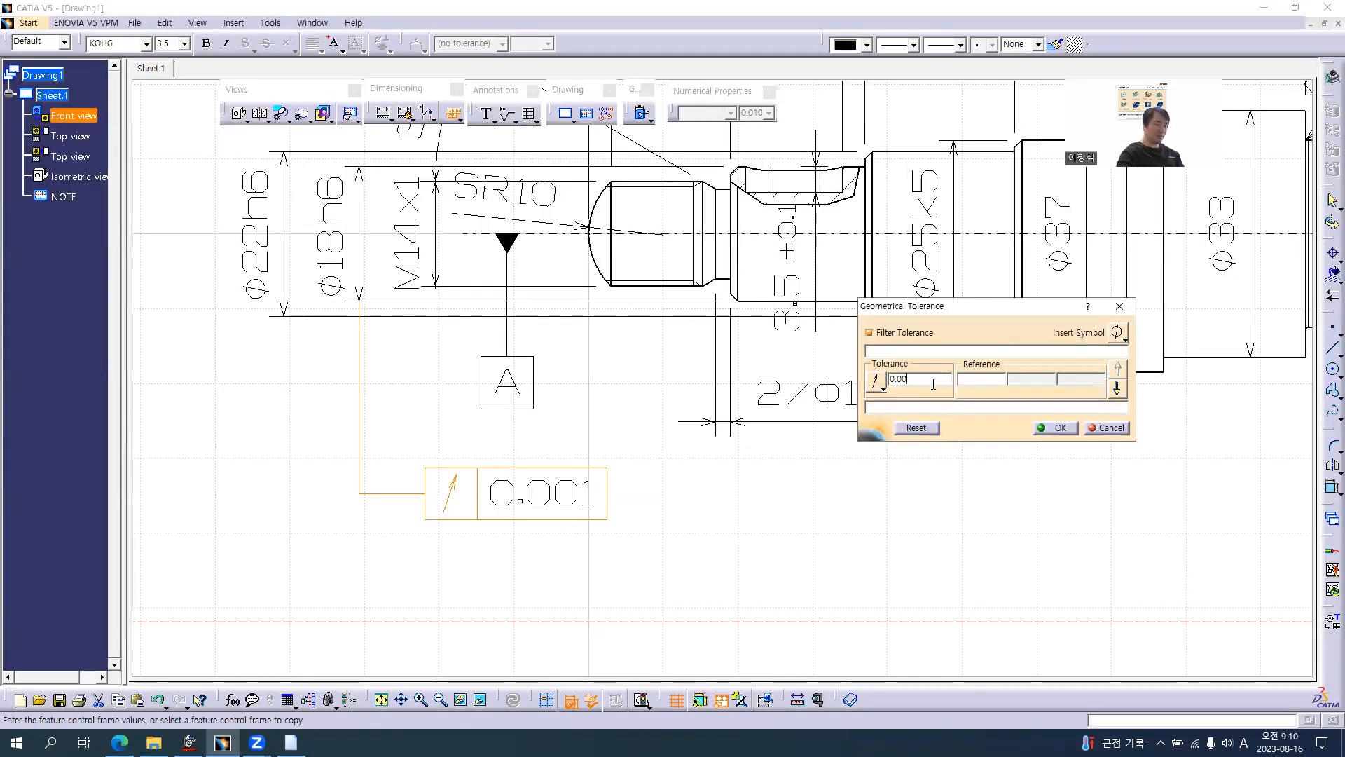
left_click(980, 379)
type("A")
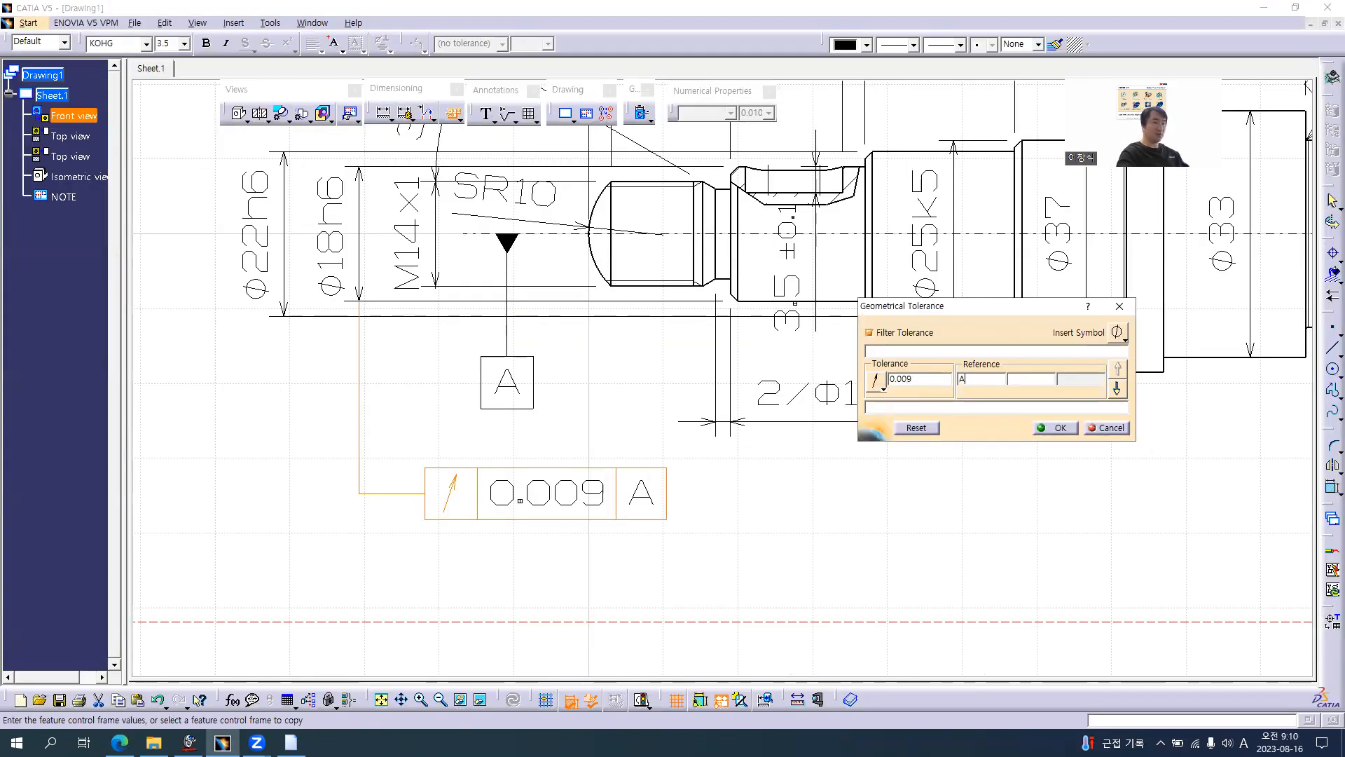
left_click(1059, 427)
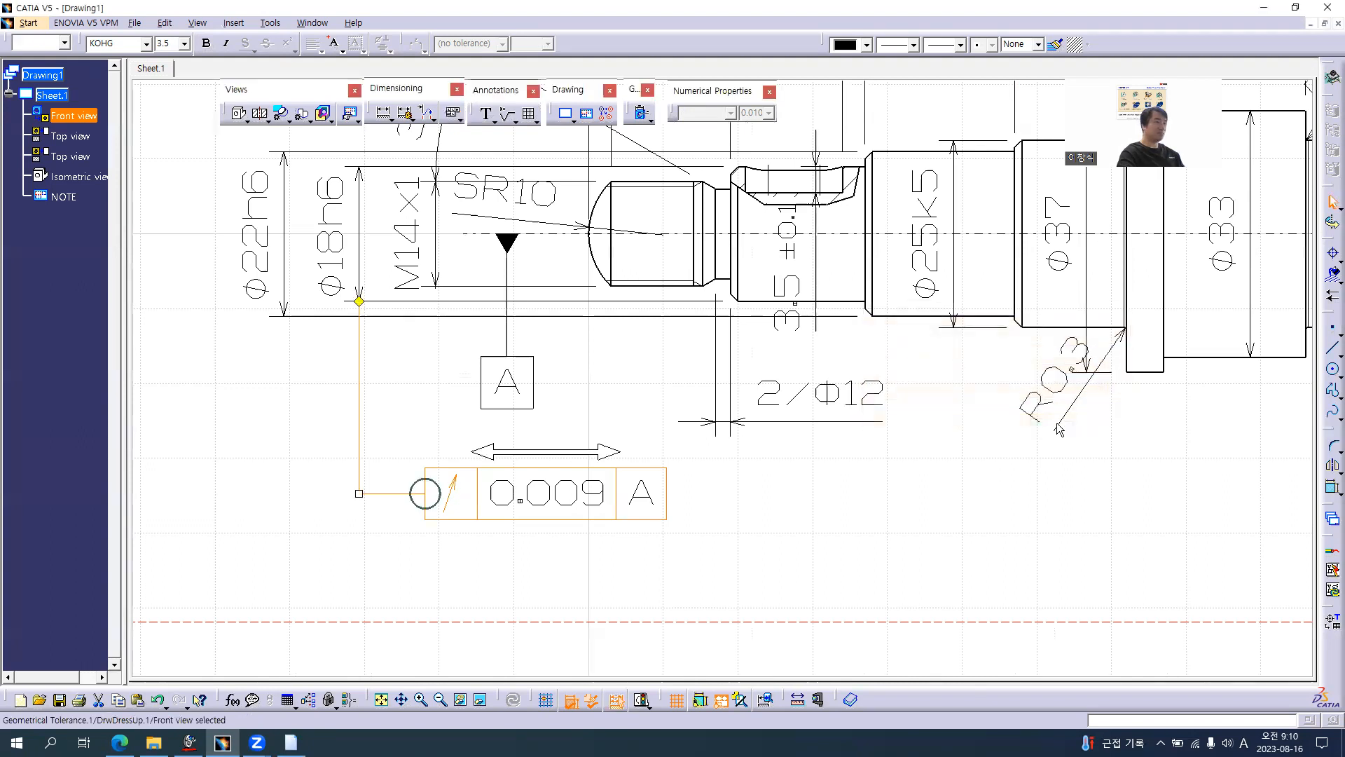
key("alt+Tab")
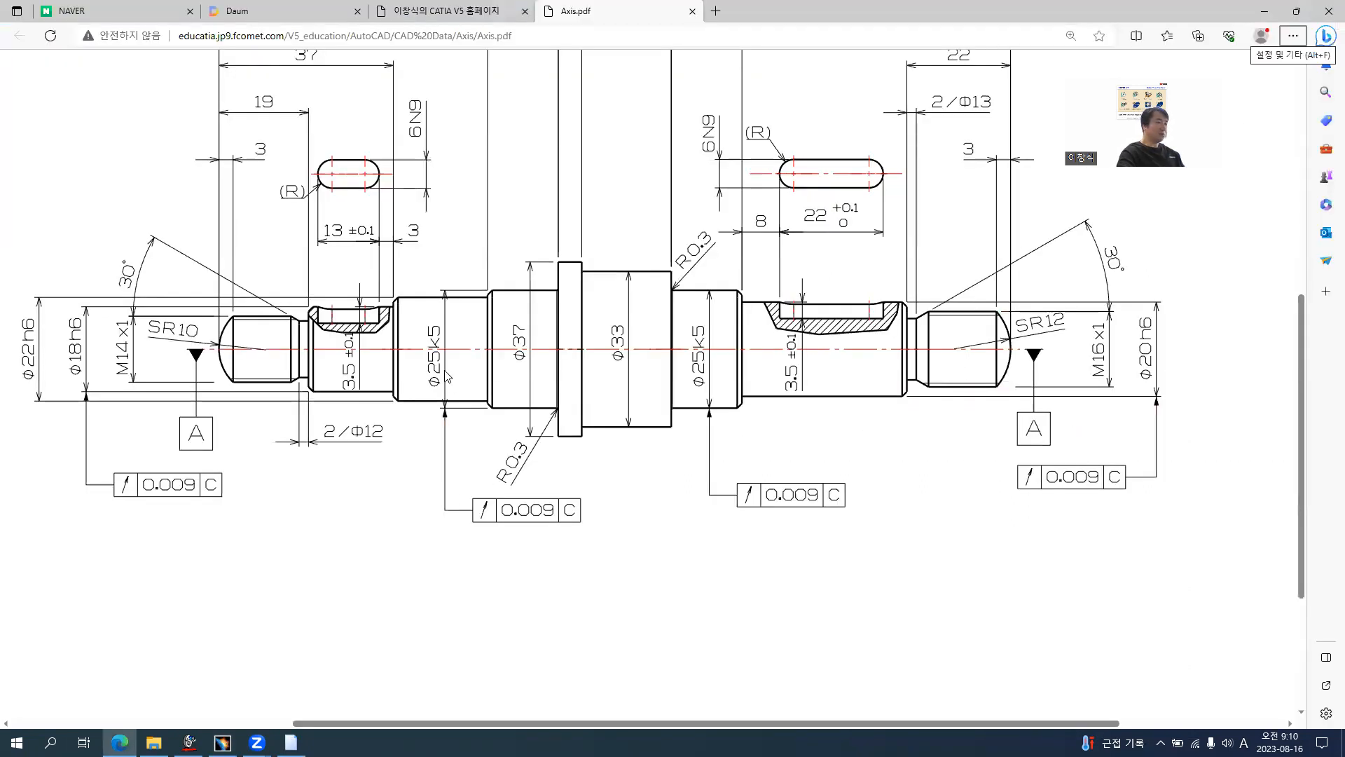
key("alt+Tab")
mouse_move(630, 384)
middle_mouse_down()
mouse_move(511, 386)
mouse_move(533, 387)
middle_mouse_up()
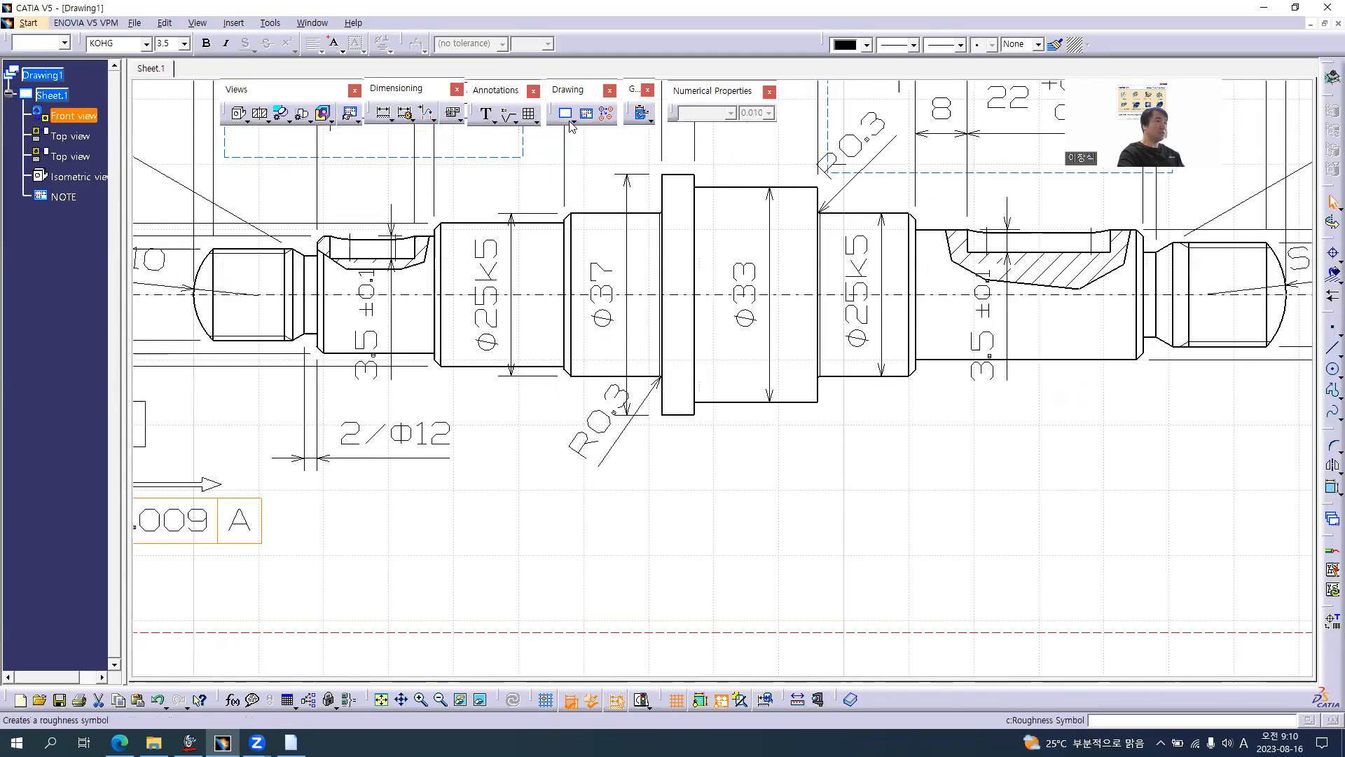
left_click(454, 117)
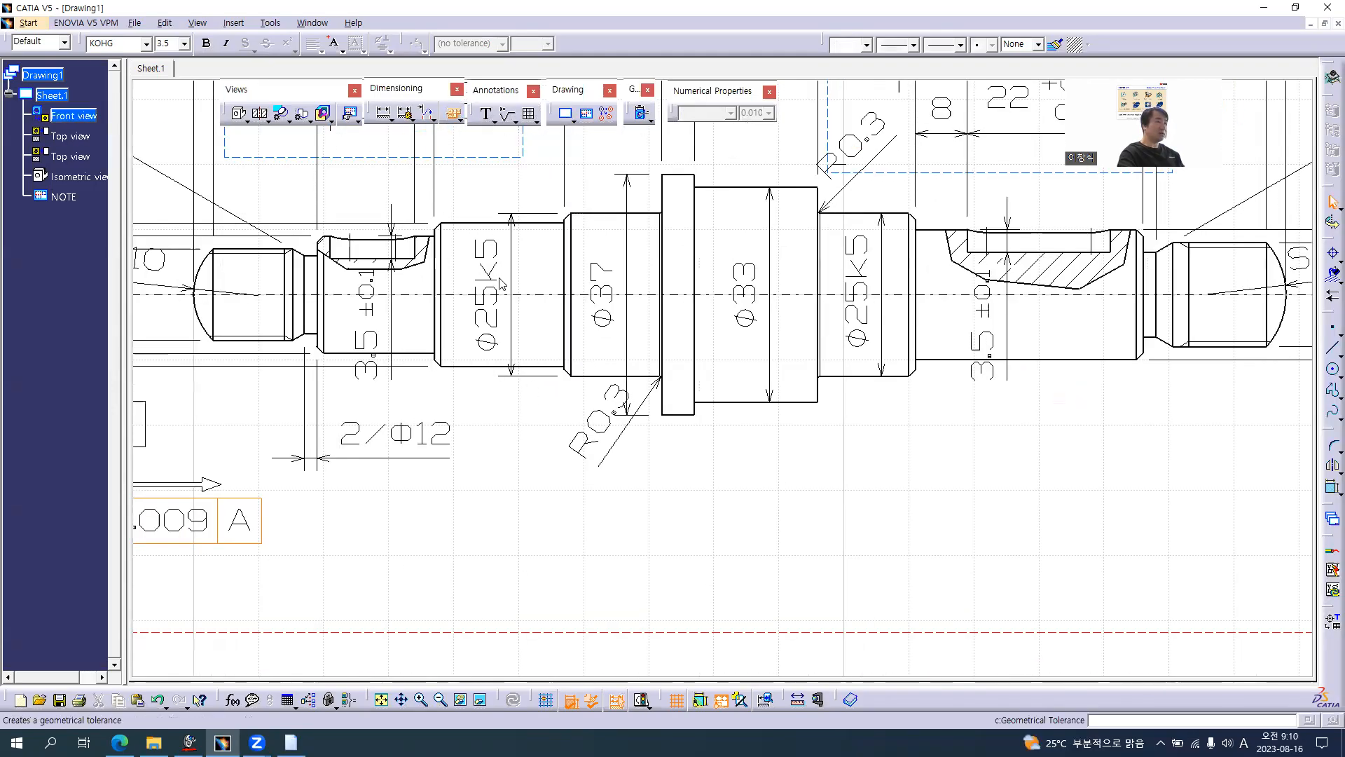
left_click(521, 374)
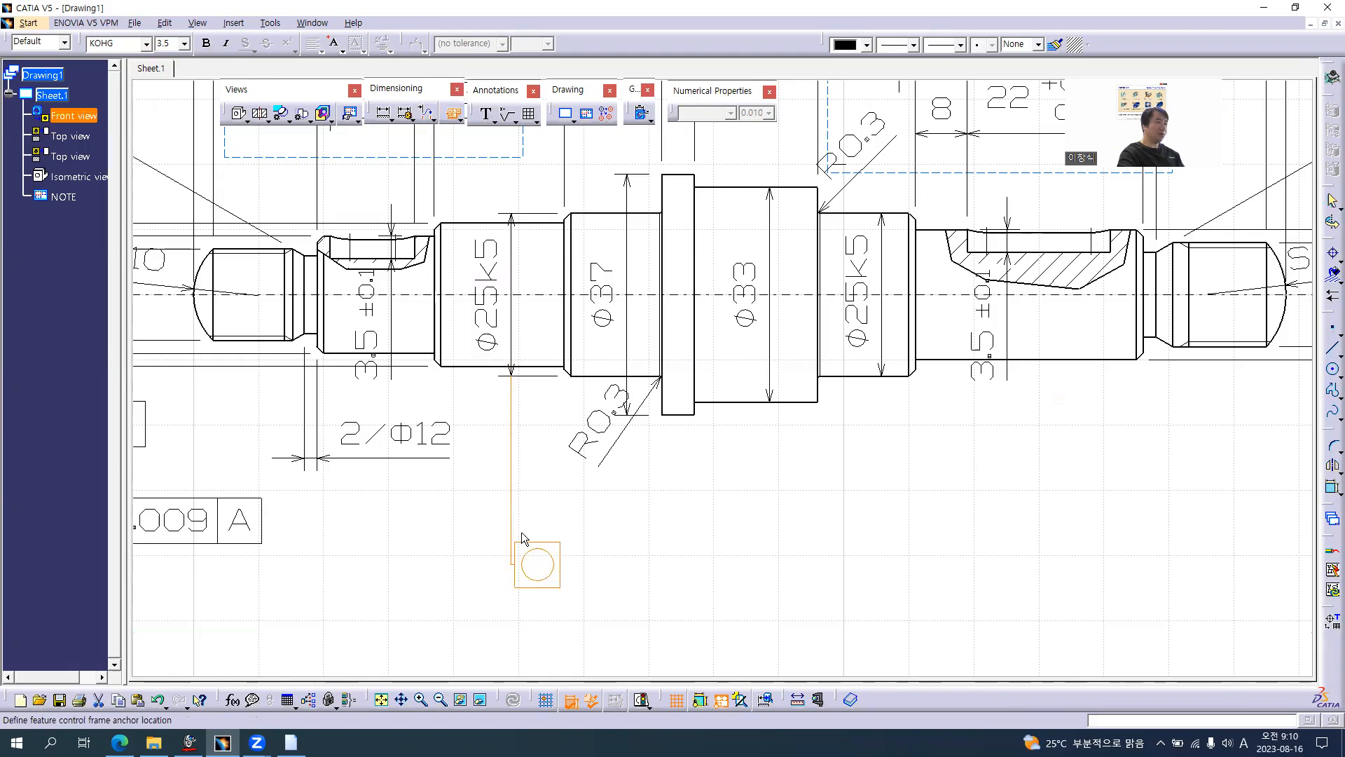
left_click(581, 534)
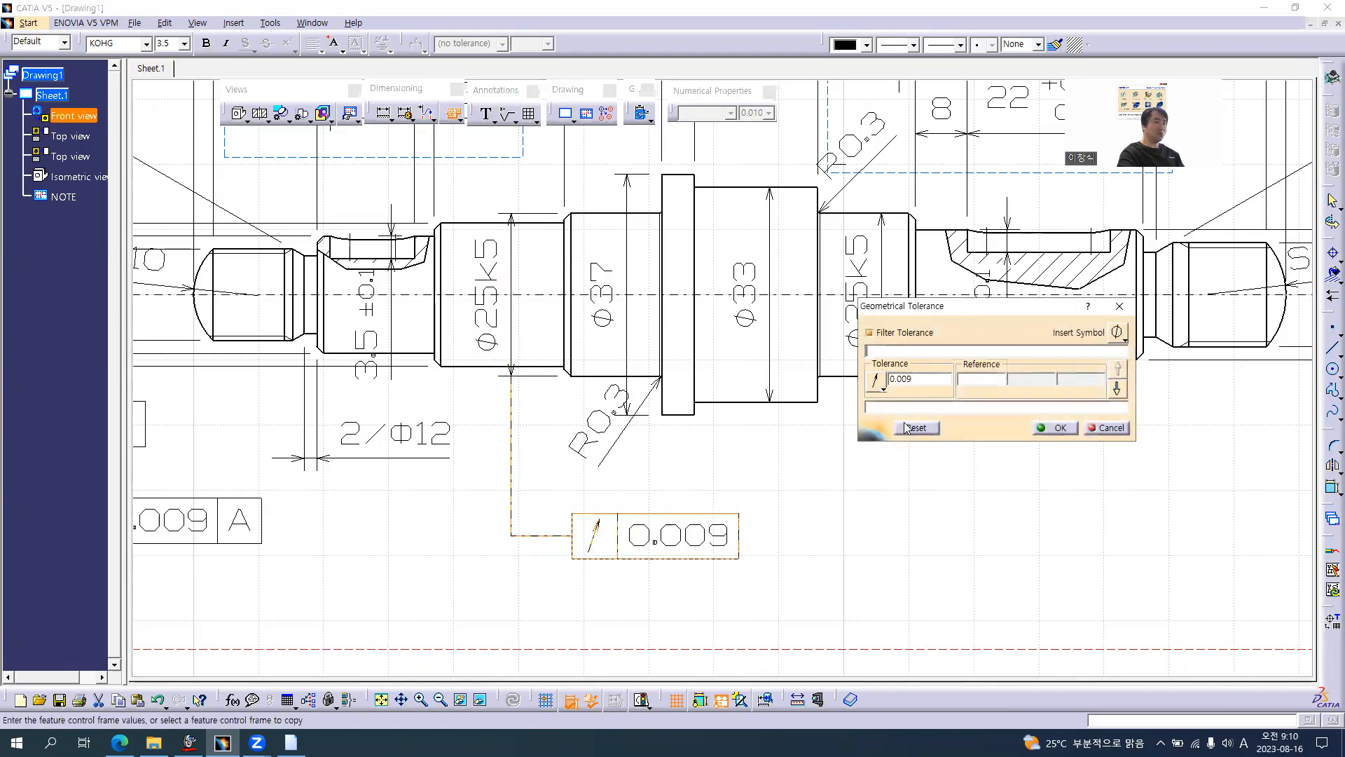
type("A")
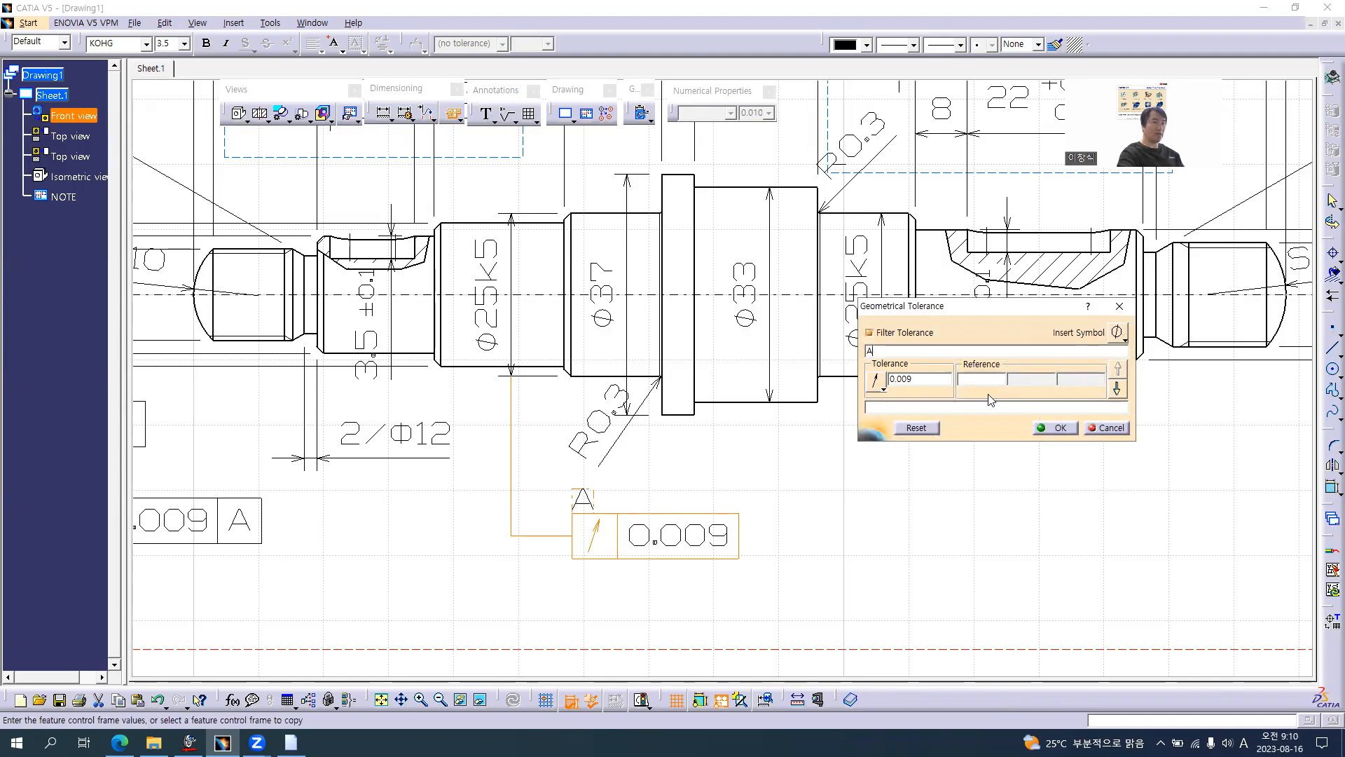
left_click(1106, 428)
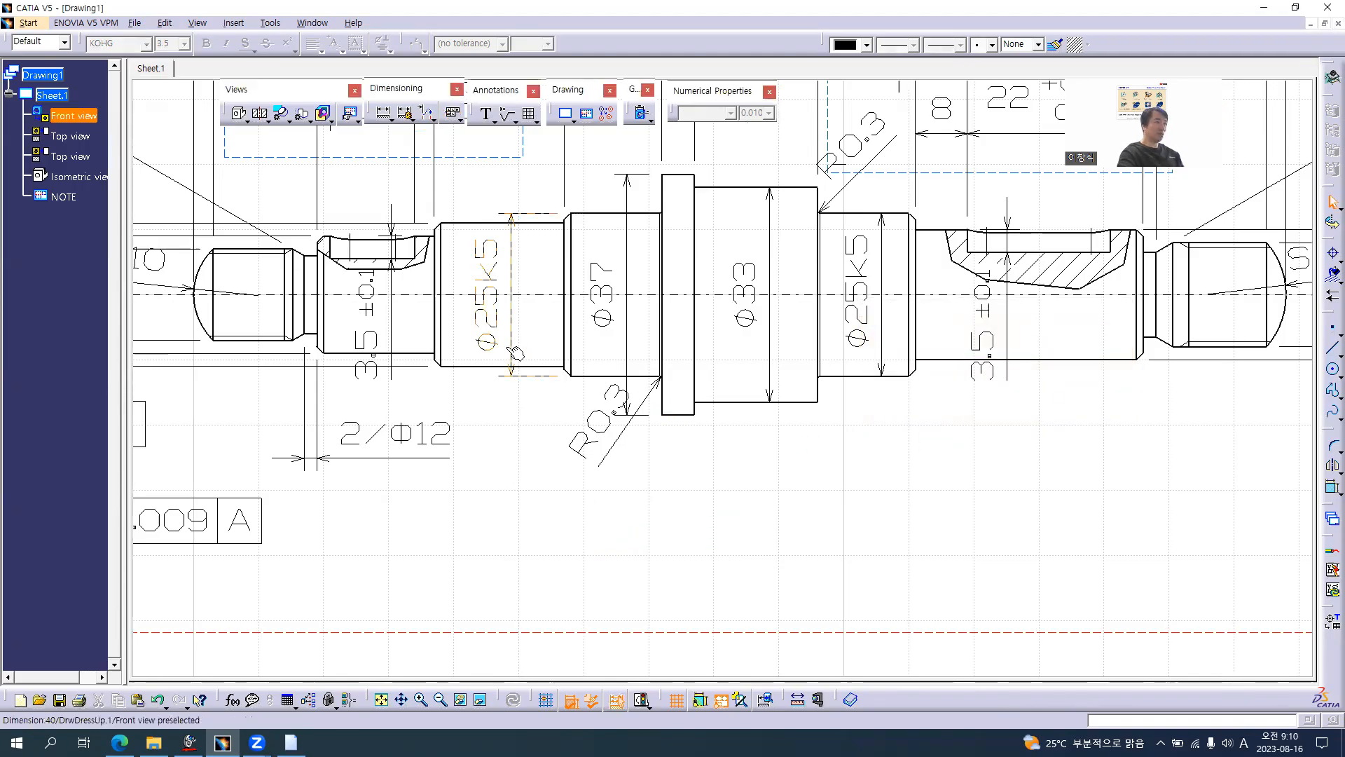
- Attach a 0.009 circular runout frame with datum reference A to the lower arrow of the Φ25k5 dimension between the Φ22h6 and Φ37 sections' keyway side
left_click(454, 115)
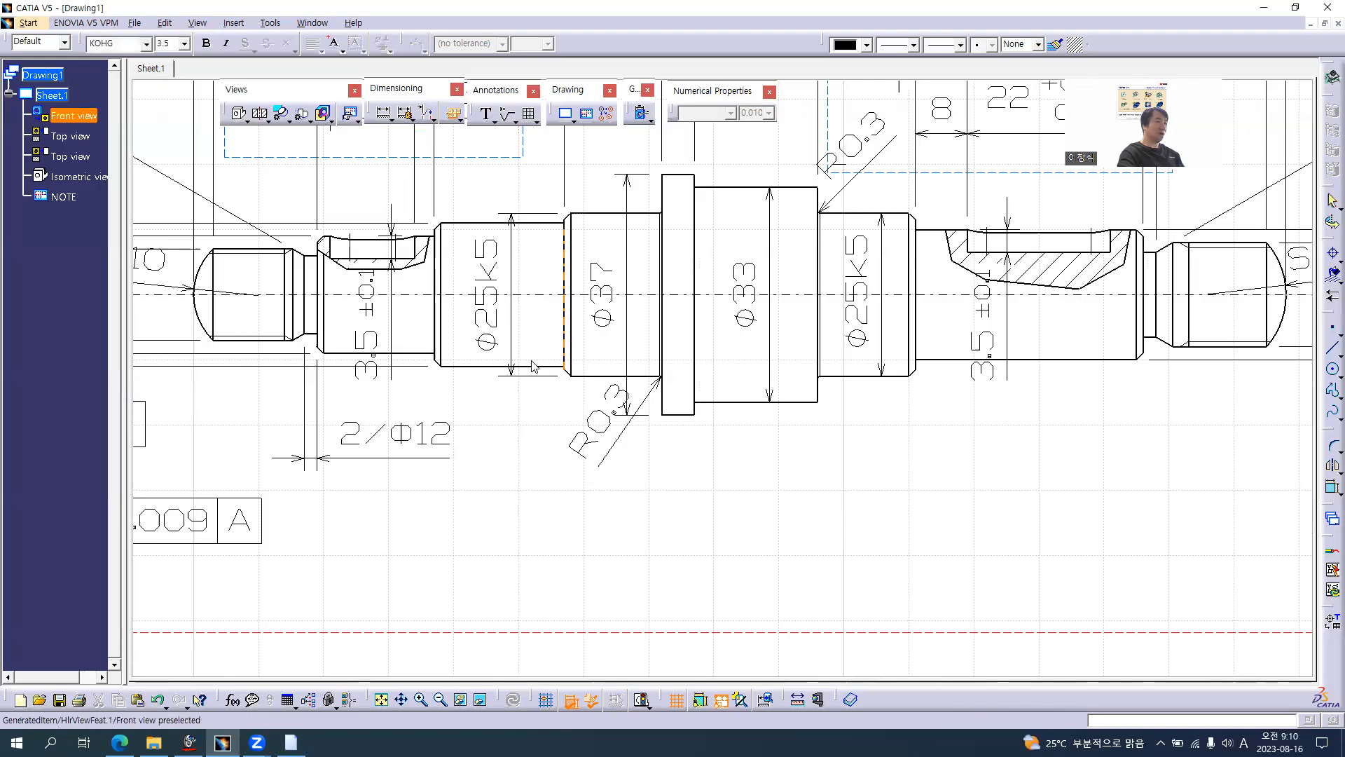
left_click(512, 354)
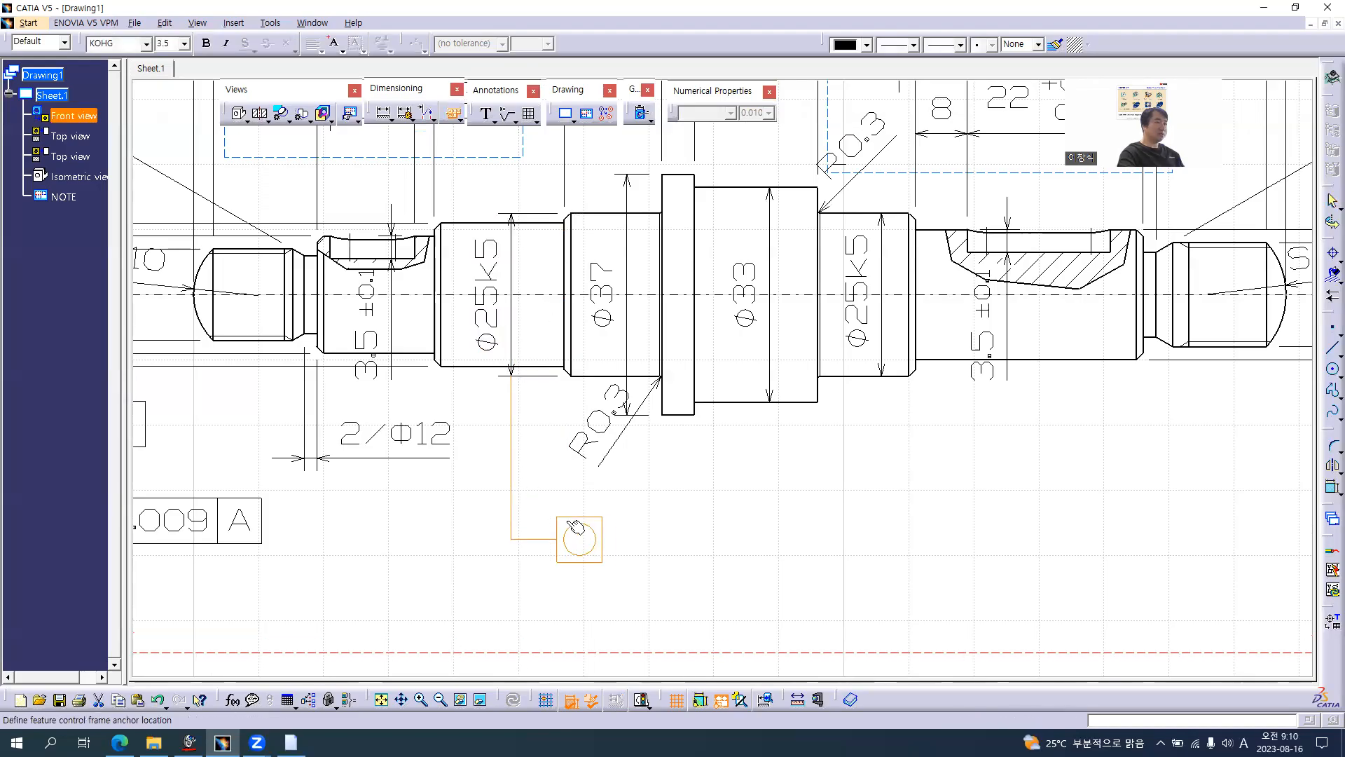
left_click(575, 499)
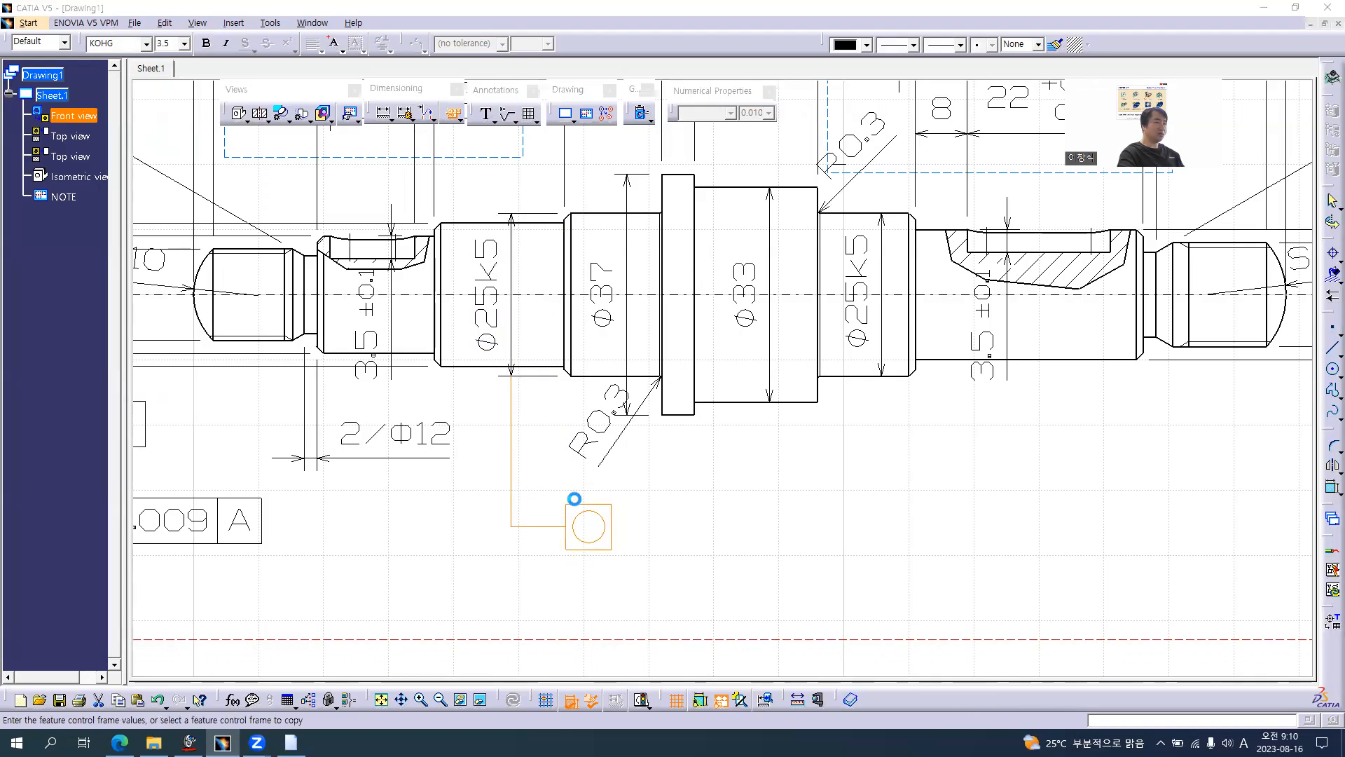
left_click(965, 379)
type("A")
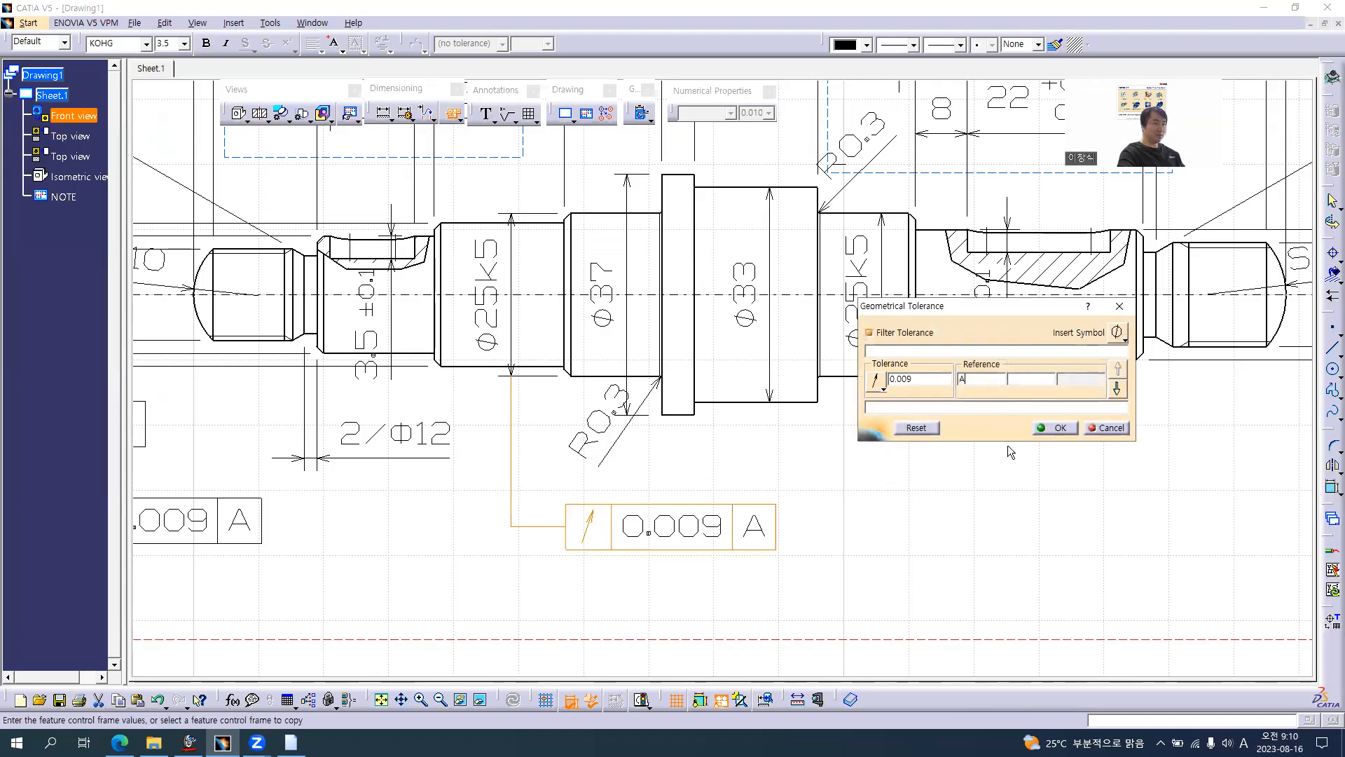
left_click(1060, 428)
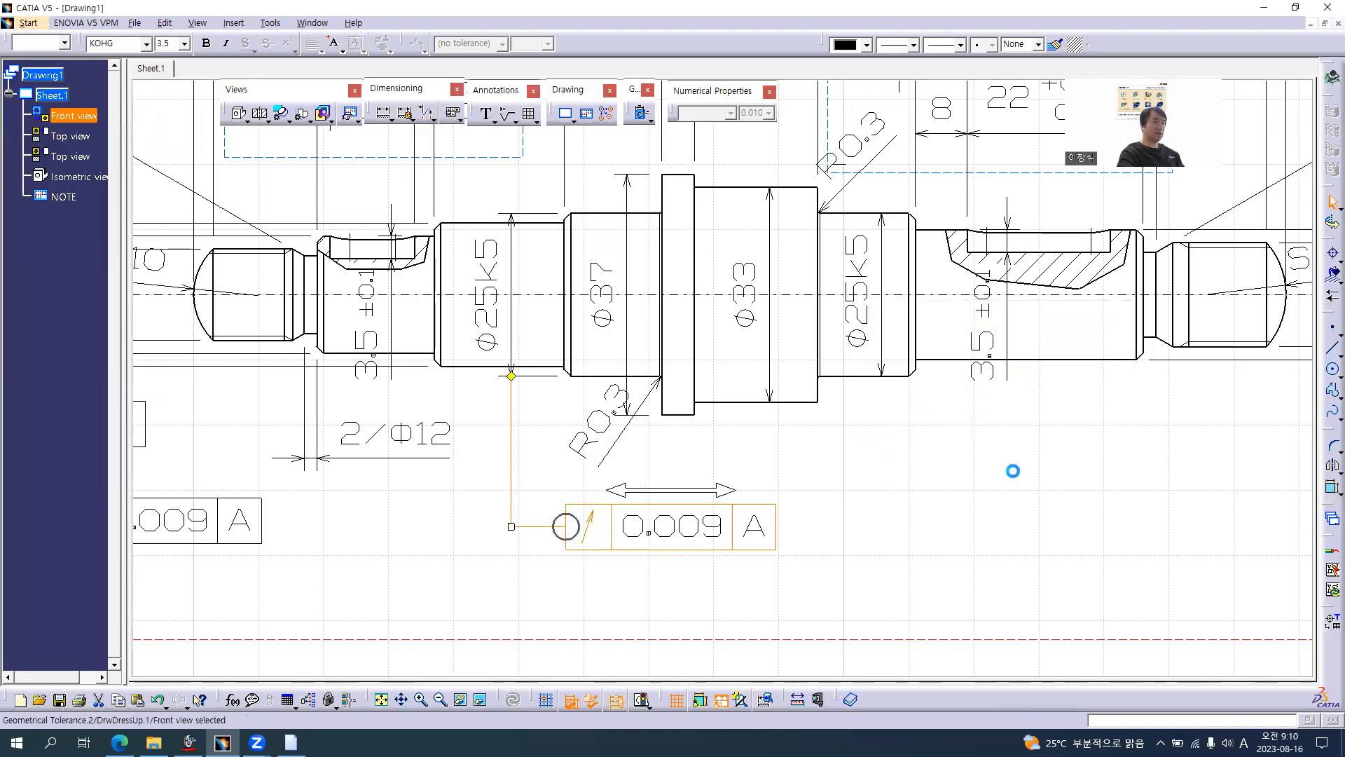
- Attach a 0.009 circular runout frame with datum reference A to the lower arrow of the other Φ25k5 dimension, beside the Φ33 section
middle_click_drag(935, 472, 702, 471)
middle_click_drag(881, 477, 697, 526)
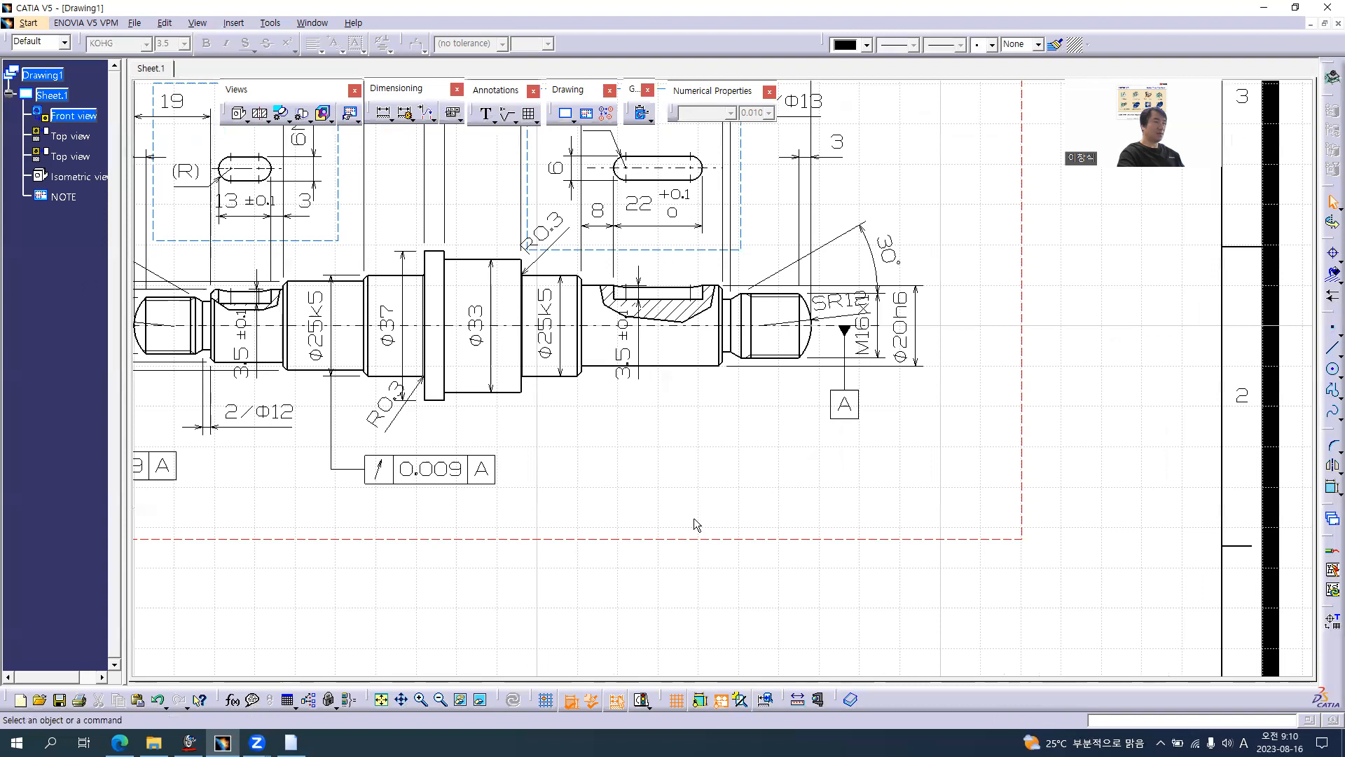
key("alt+Tab")
key("alt+Tab")
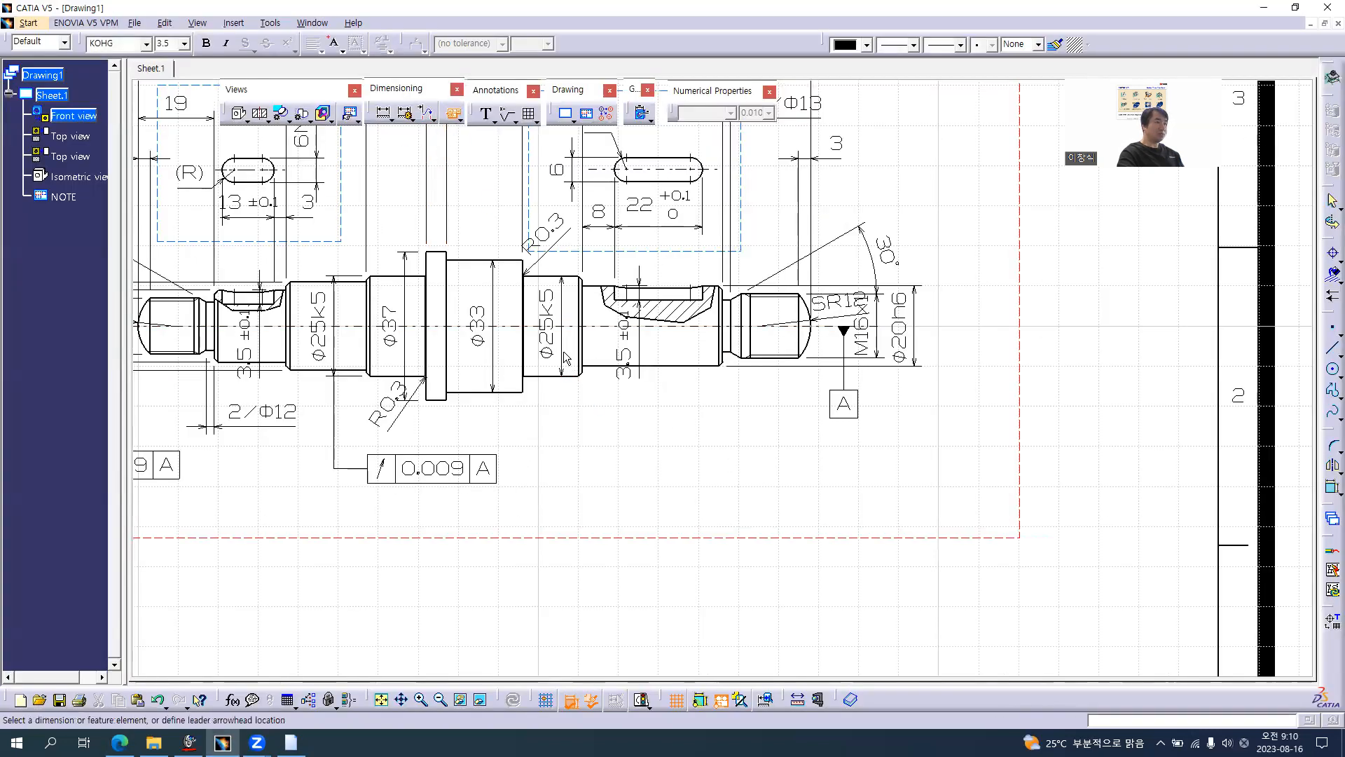
left_click(561, 376)
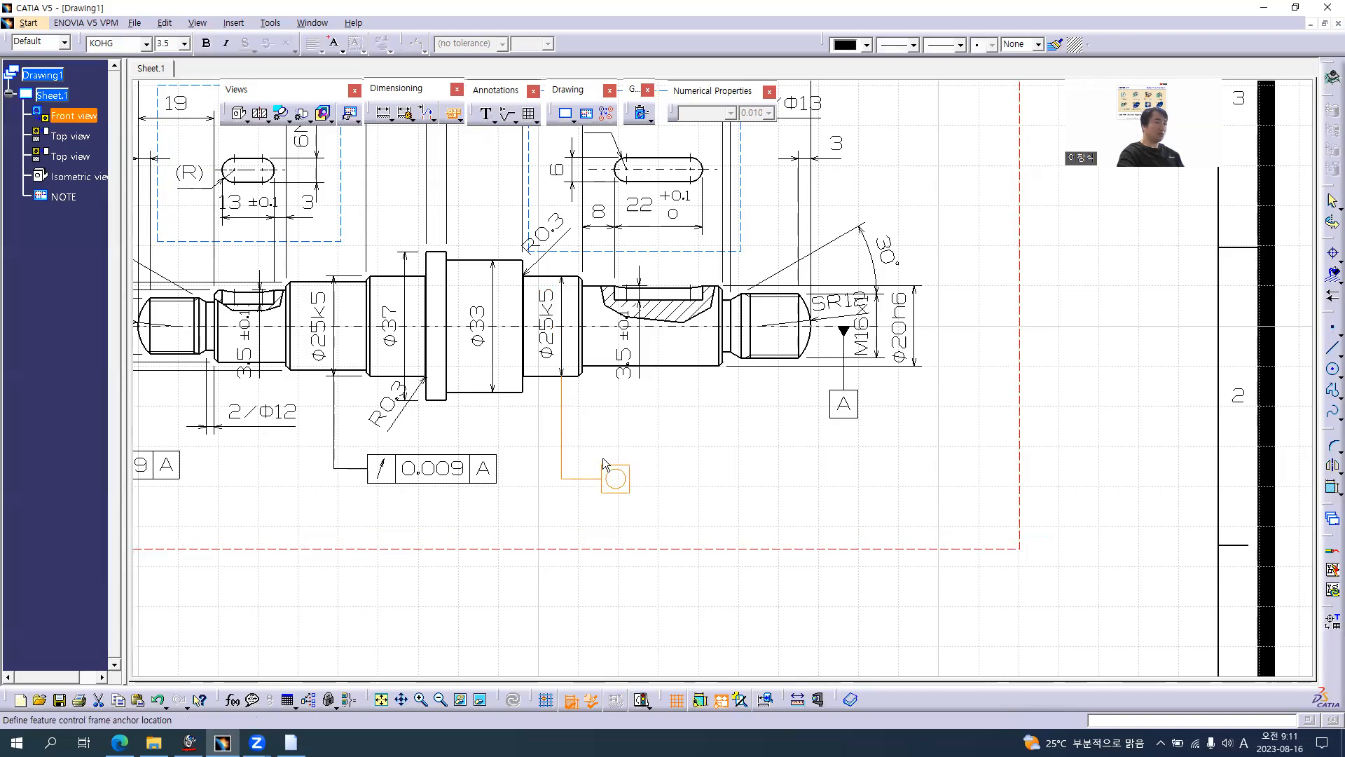
left_click(603, 490)
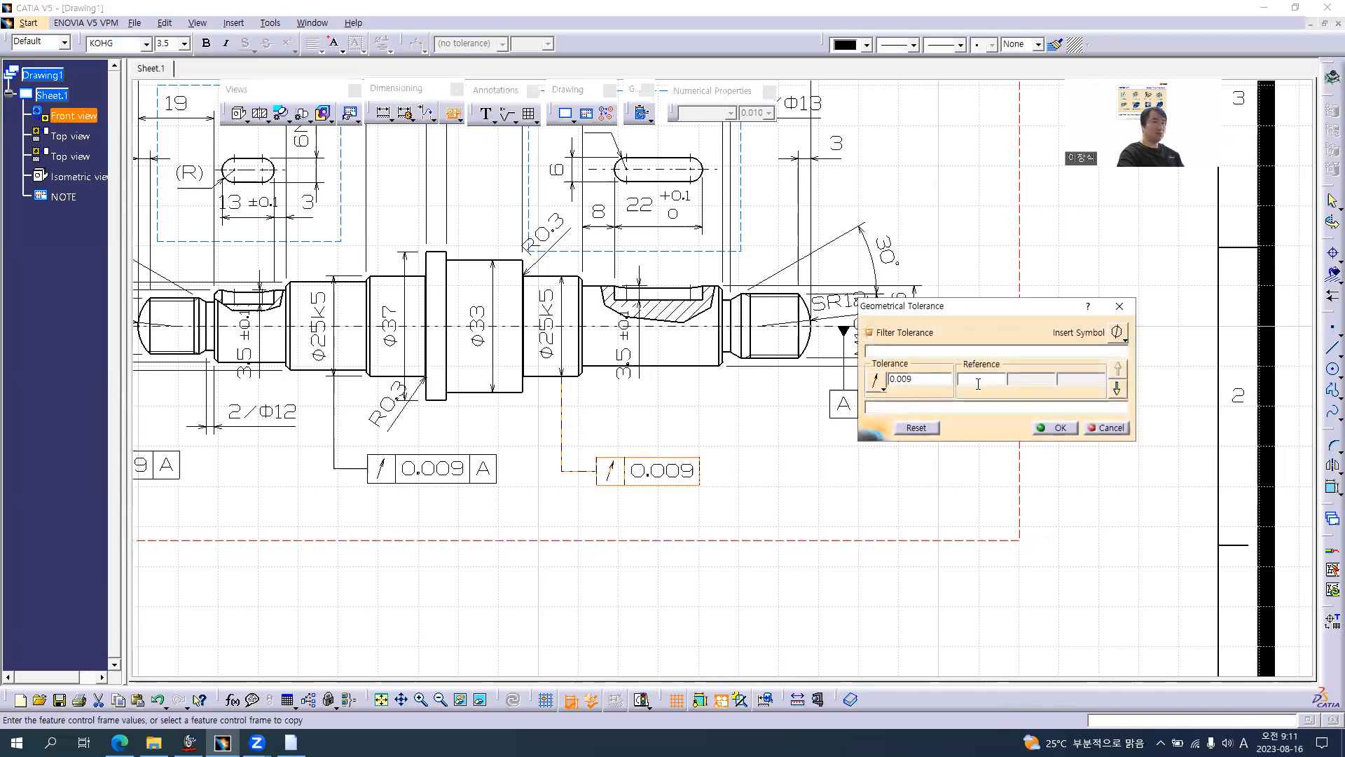
type("A")
left_click(1055, 428)
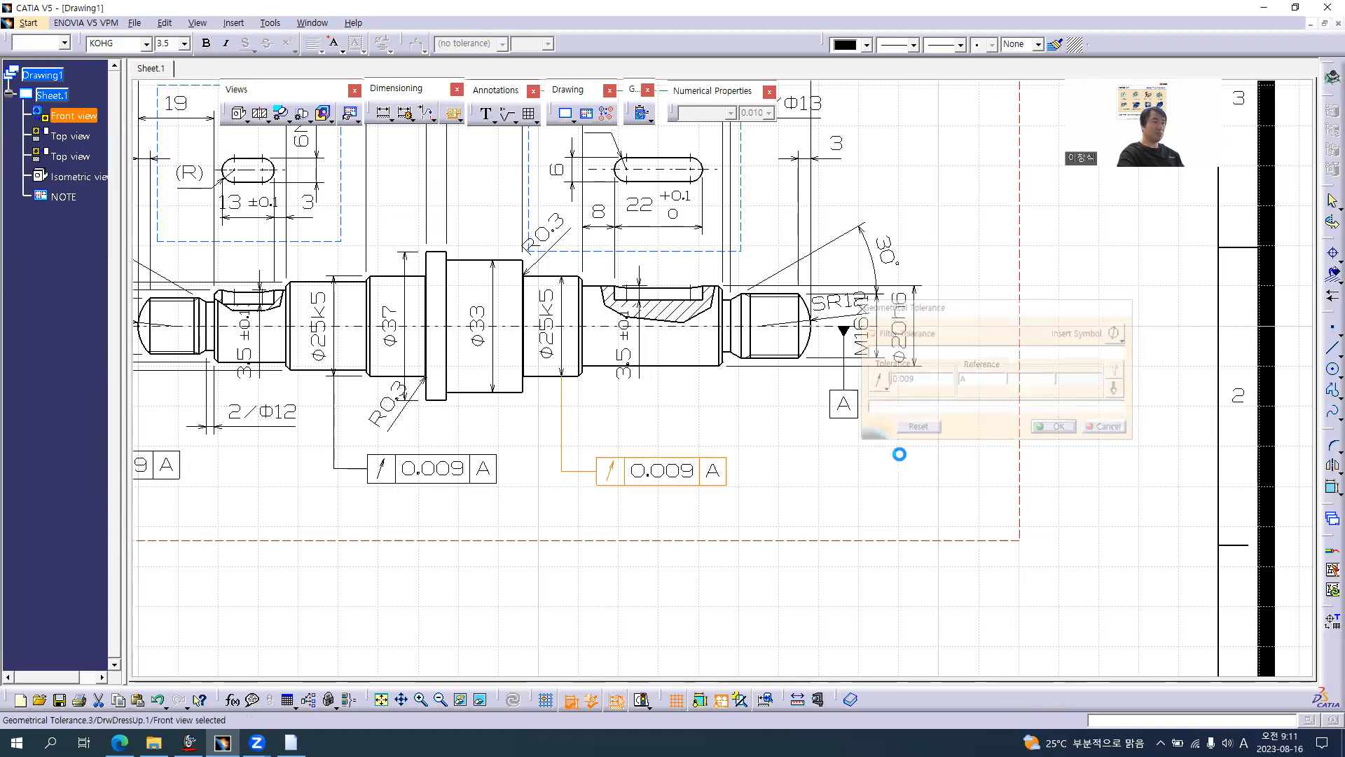
- Following Axis.pdf, attach a 0.009 circular runout frame with datum A to the Φ20h6 dimension's lower arrow and position it beneath the datum A symbol
key("alt+Tab")
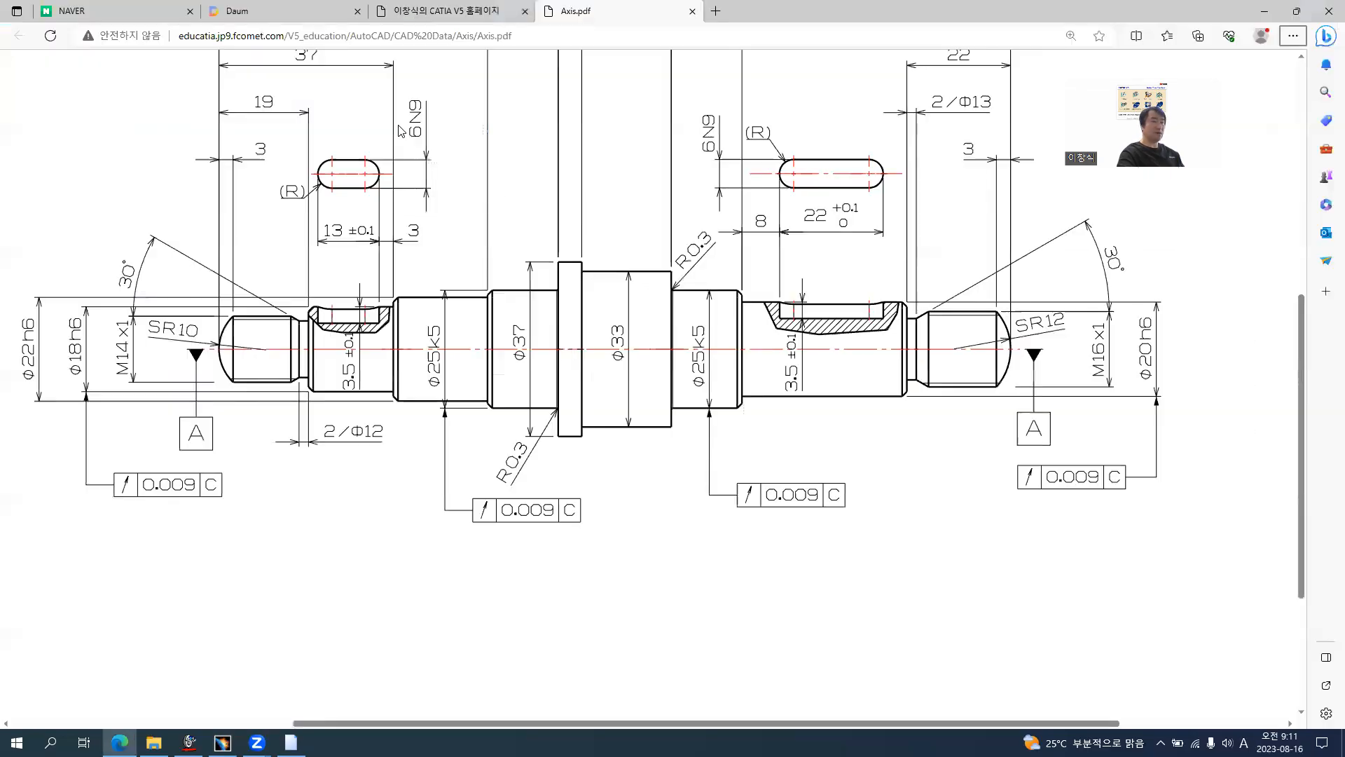
key("alt+Tab")
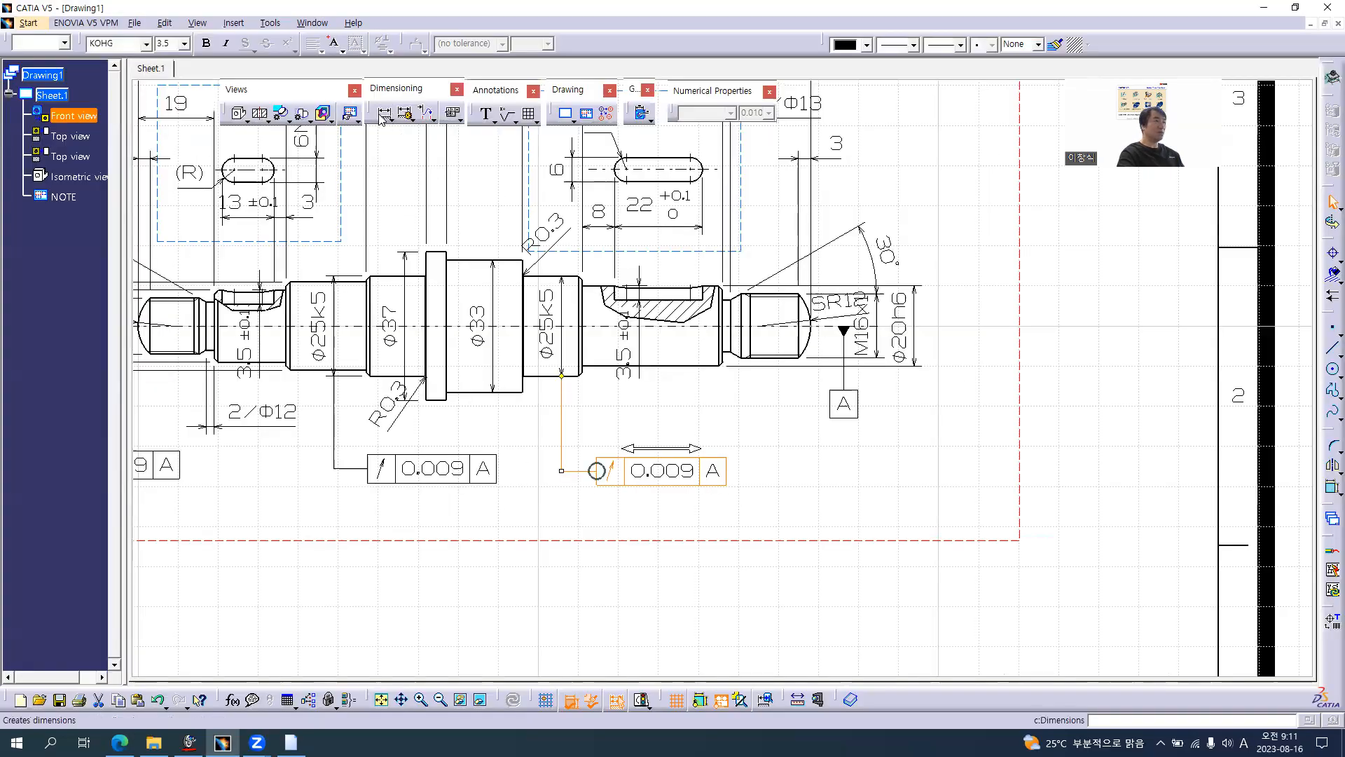
left_click(381, 116)
left_click(918, 345)
left_click(453, 112)
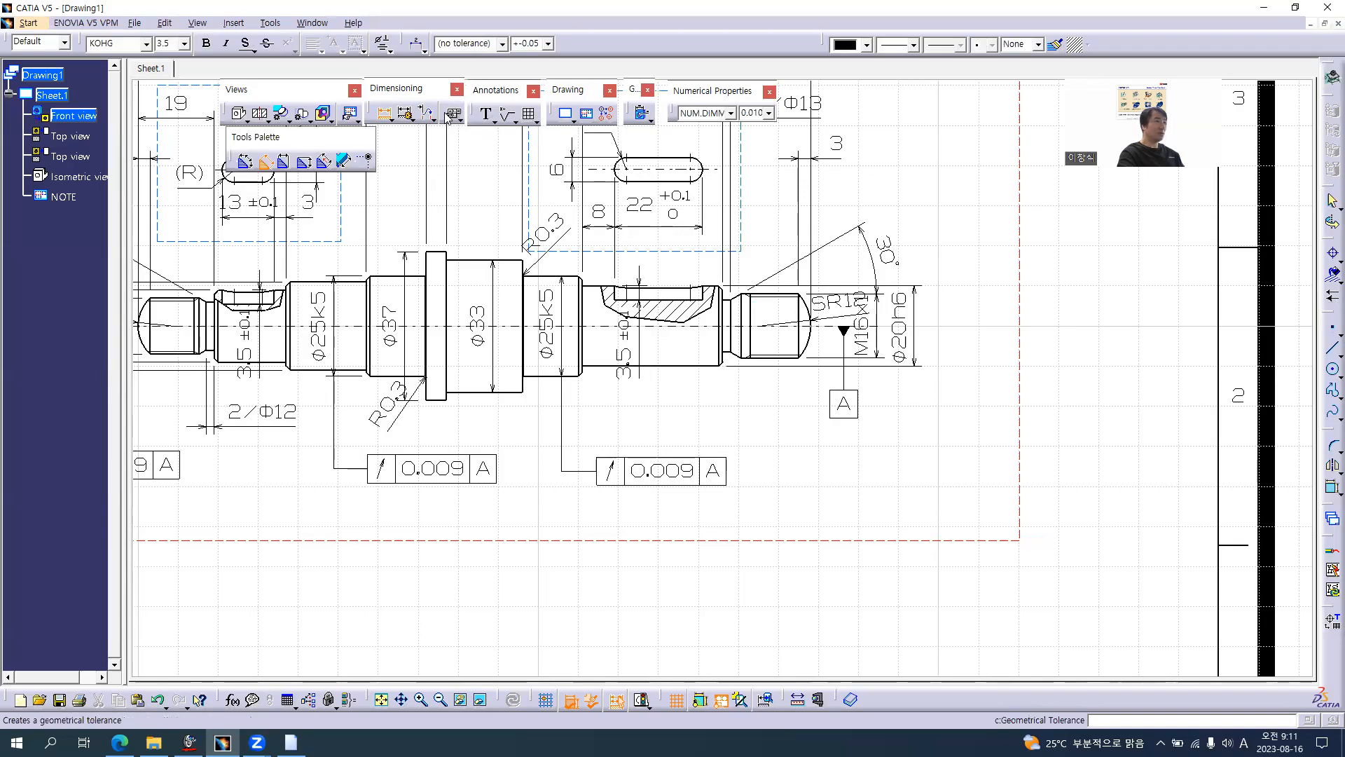
left_click(912, 360)
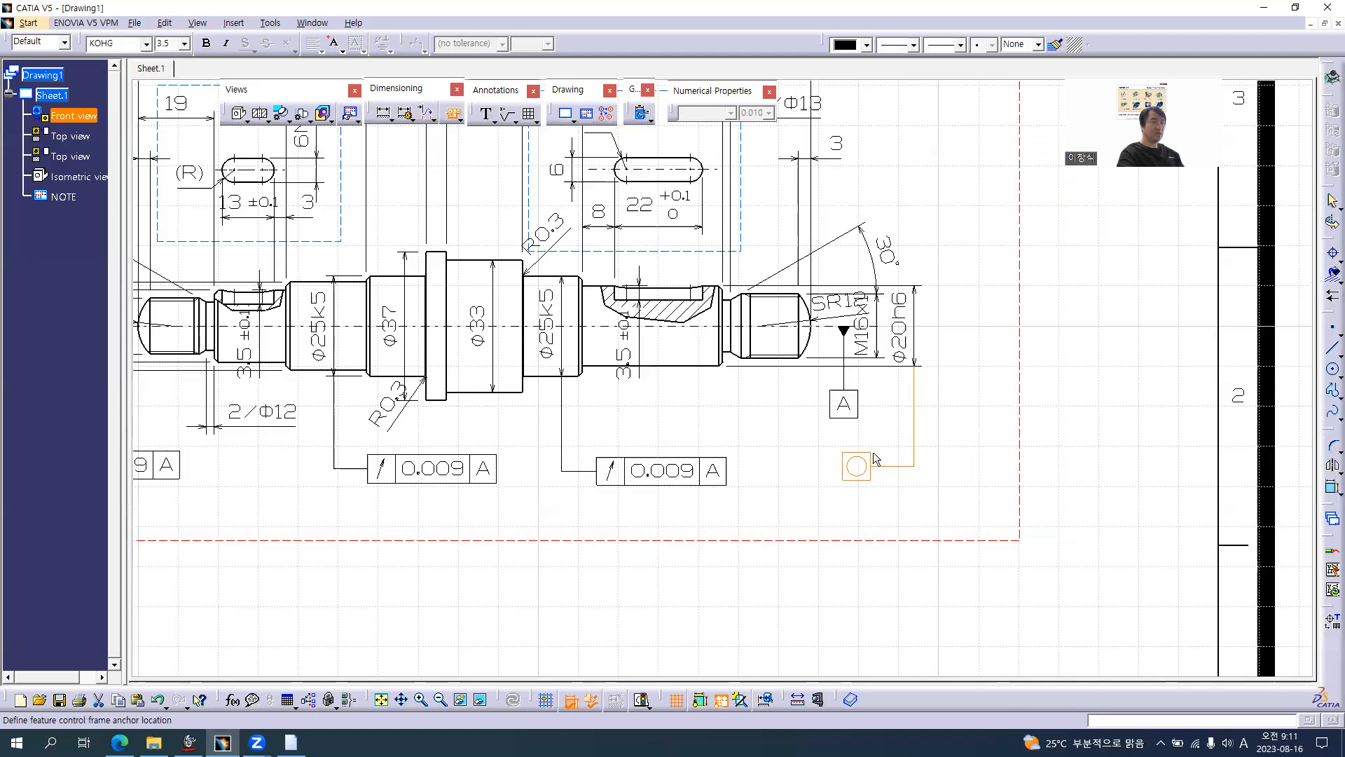
key("alt+Tab")
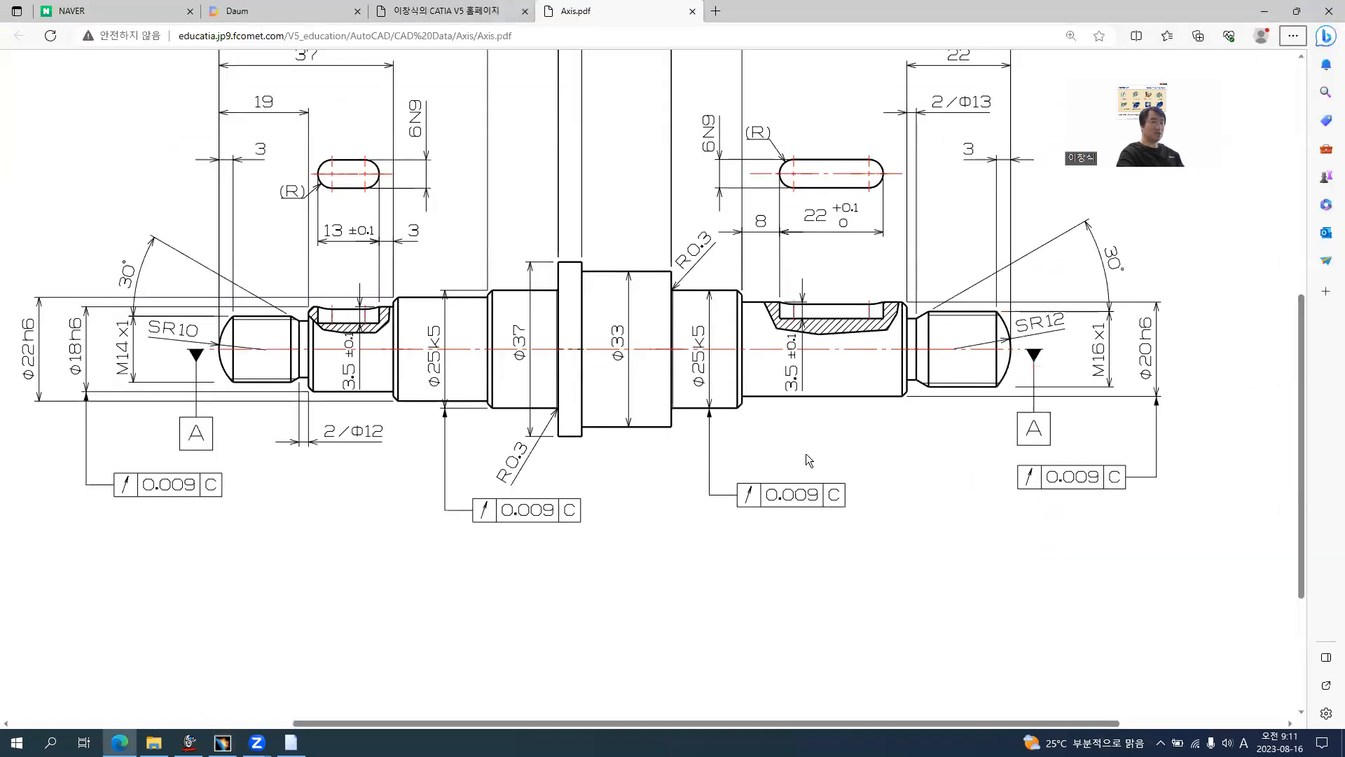
key("alt+Tab")
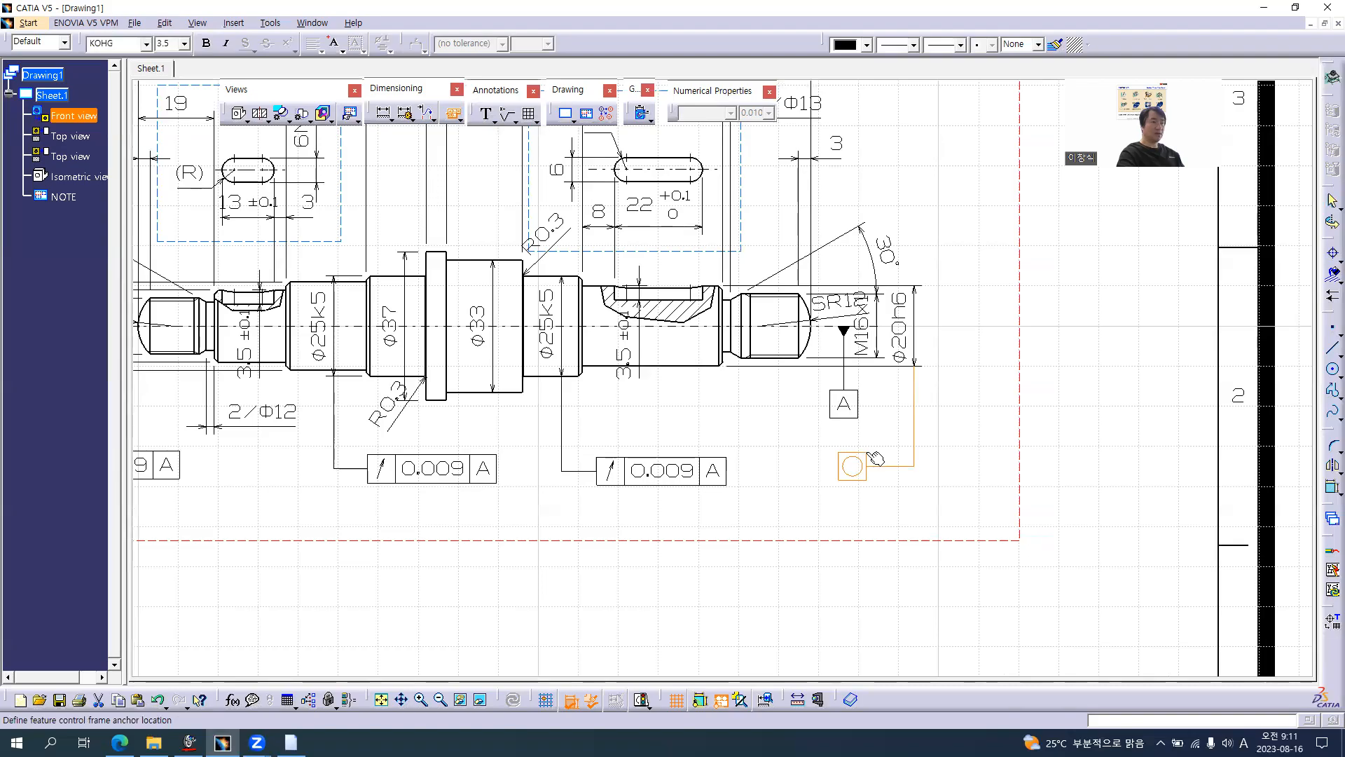
left_click(872, 462)
type("A")
left_click(1058, 428)
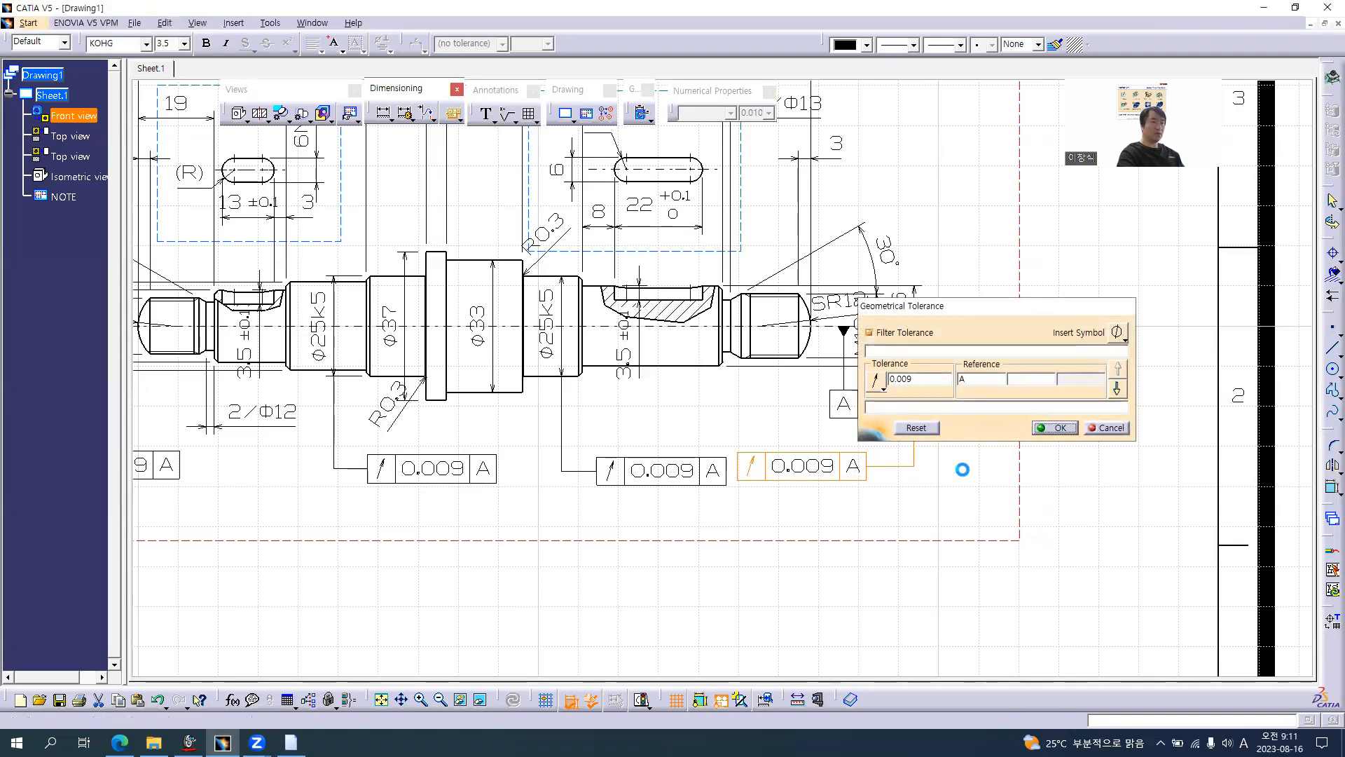
left_click_drag(815, 443, 836, 446)
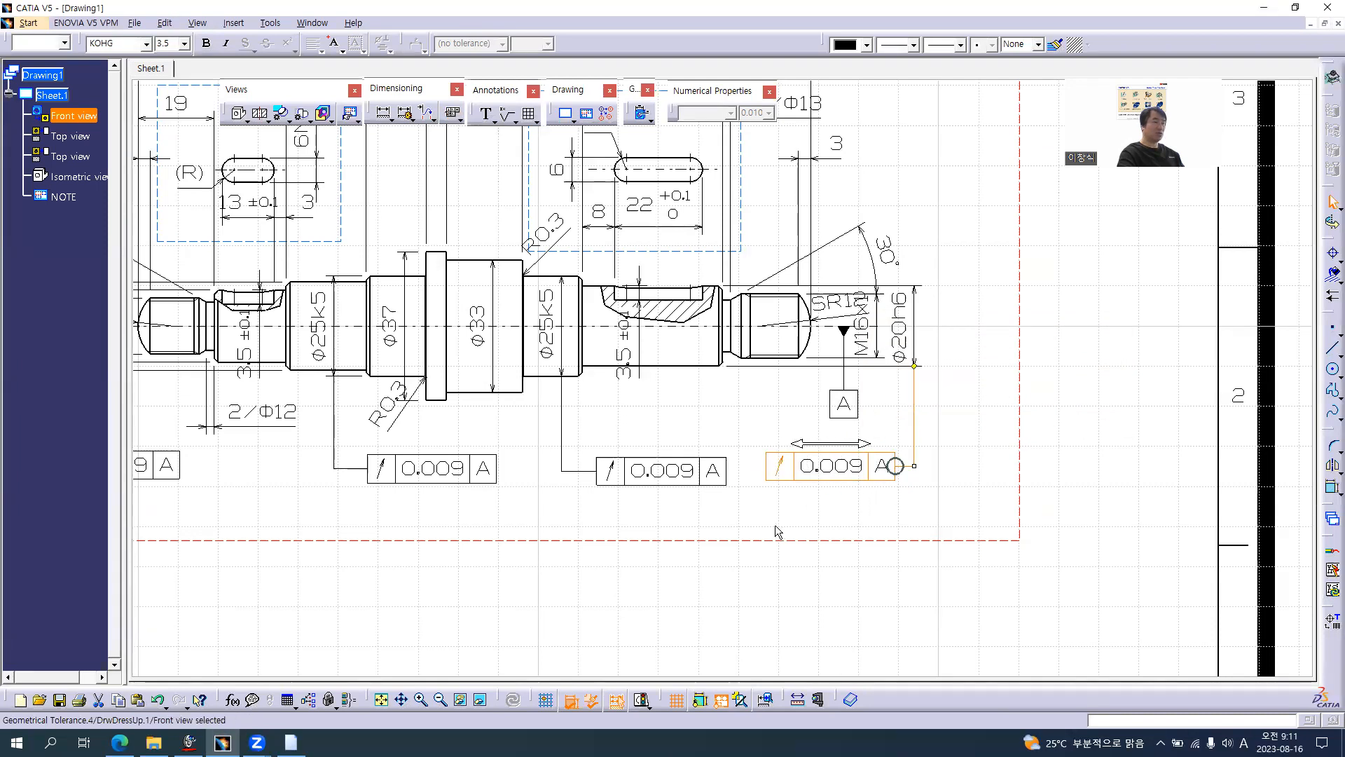
- Search the drawing for all elements of type Dimension and select them
left_click(504, 535)
middle_click_drag(577, 529, 585, 532)
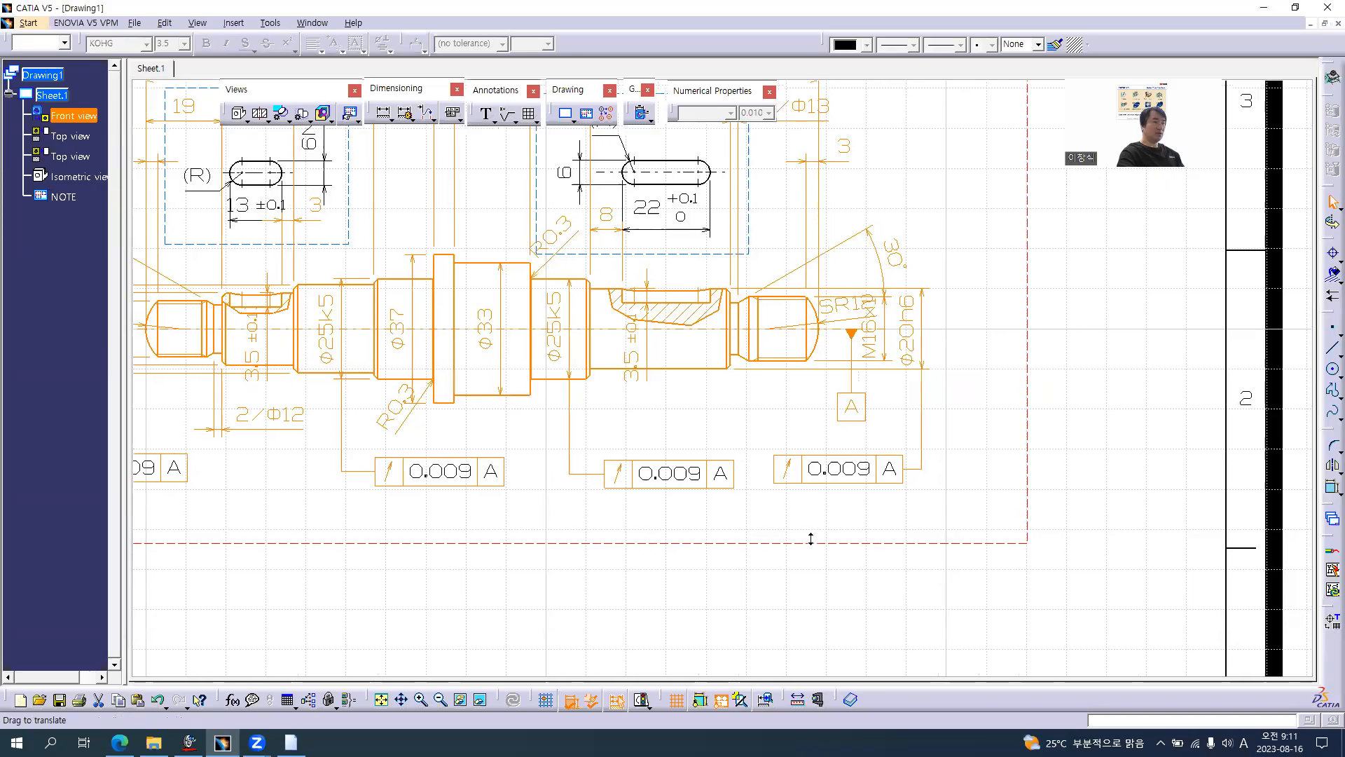
middle_click_drag(810, 538, 673, 537)
left_click(576, 506)
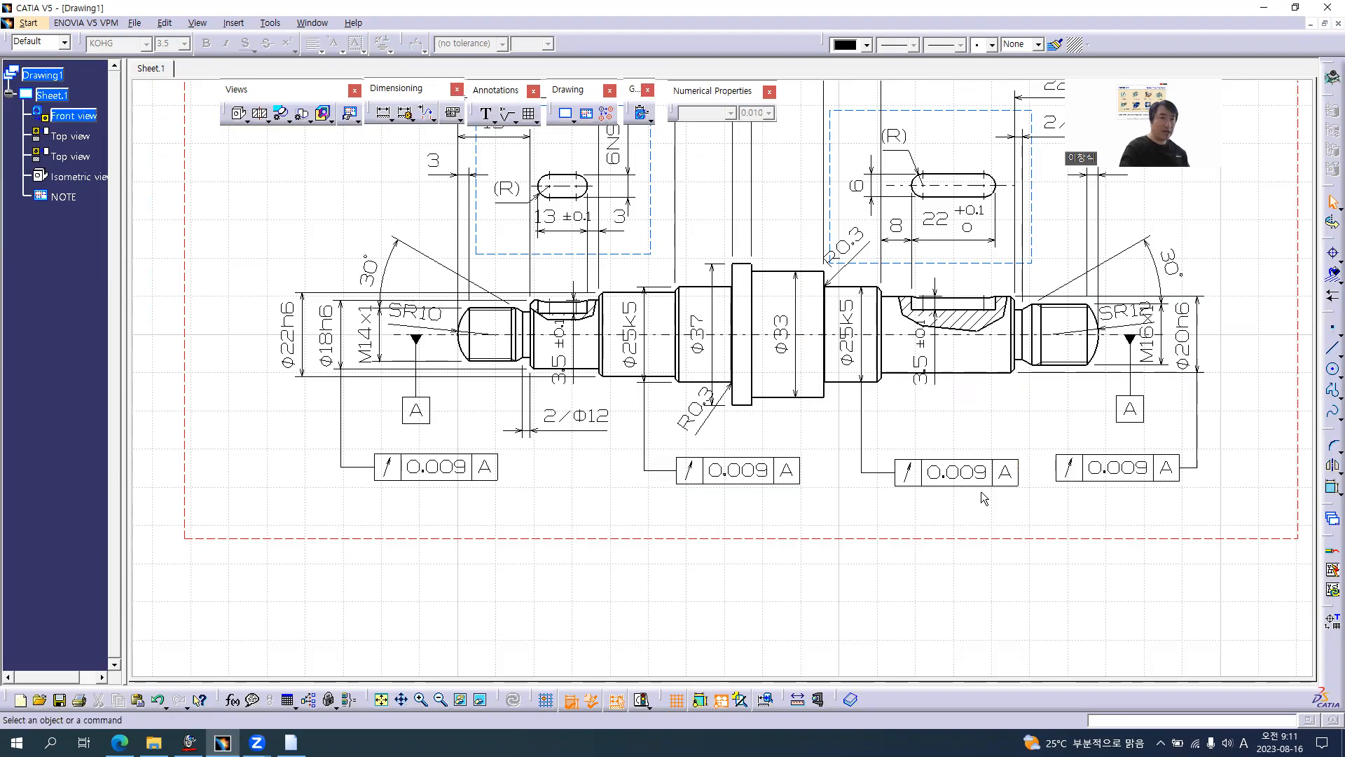
mouse_move(824, 548)
middle_mouse_down()
mouse_move(759, 609)
mouse_move(750, 661)
middle_mouse_up()
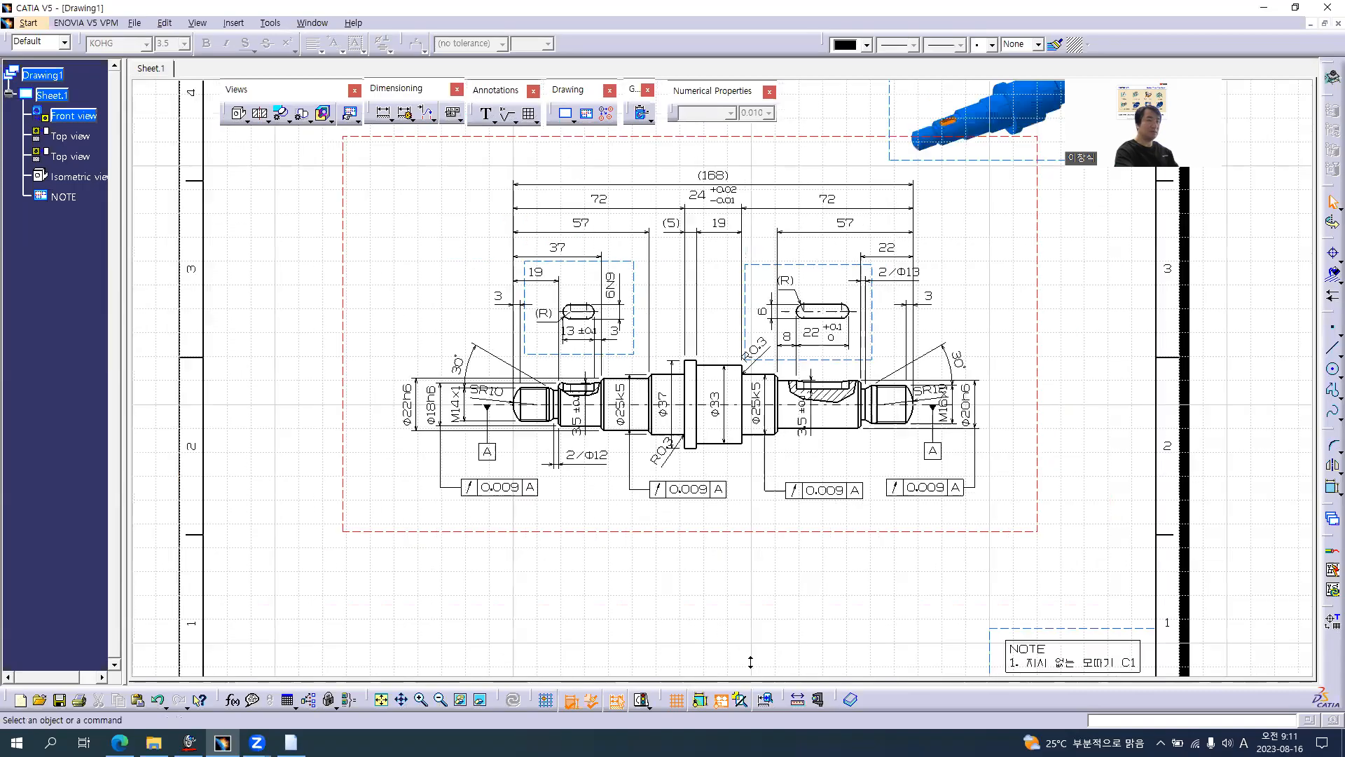
mouse_move(814, 575)
middle_mouse_down("ctrl")
mouse_move(759, 580)
mouse_move(761, 594)
middle_mouse_up("ctrl")
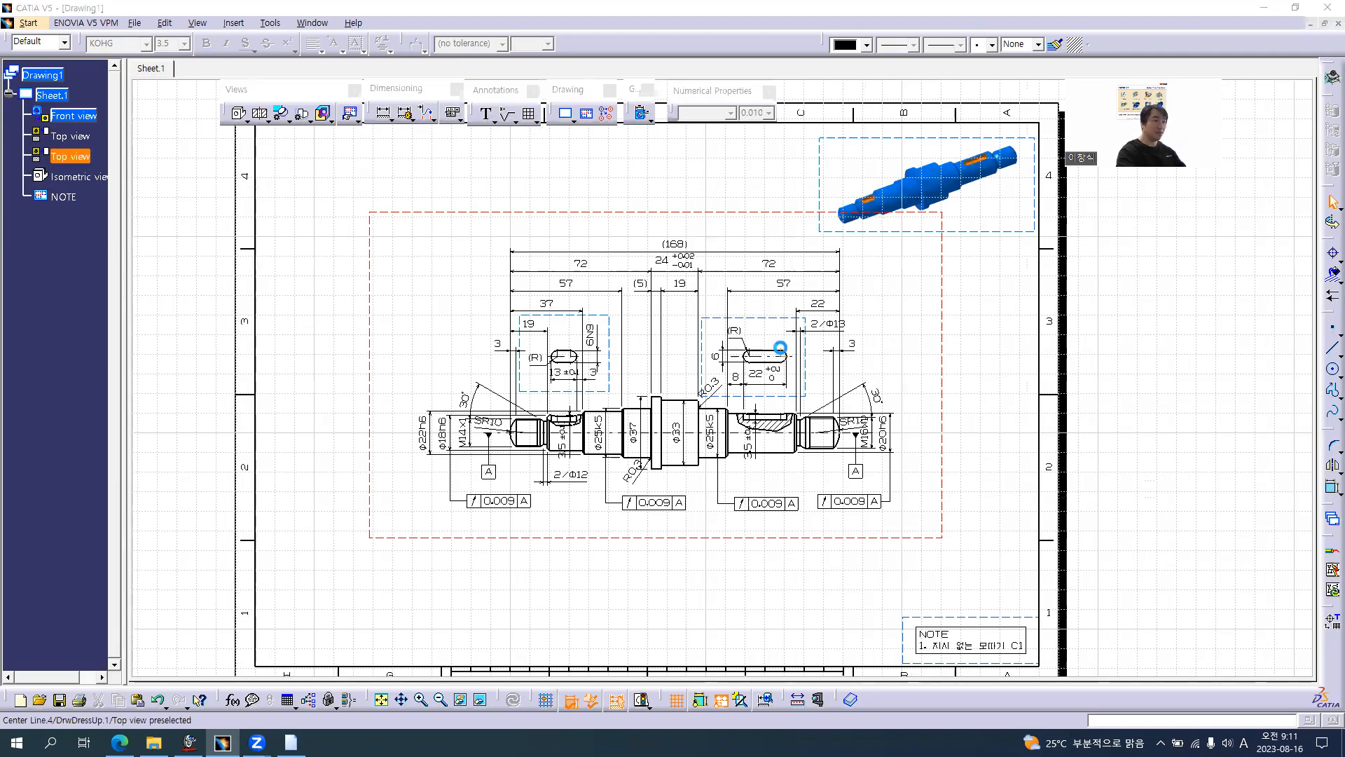
key("ctrl+f")
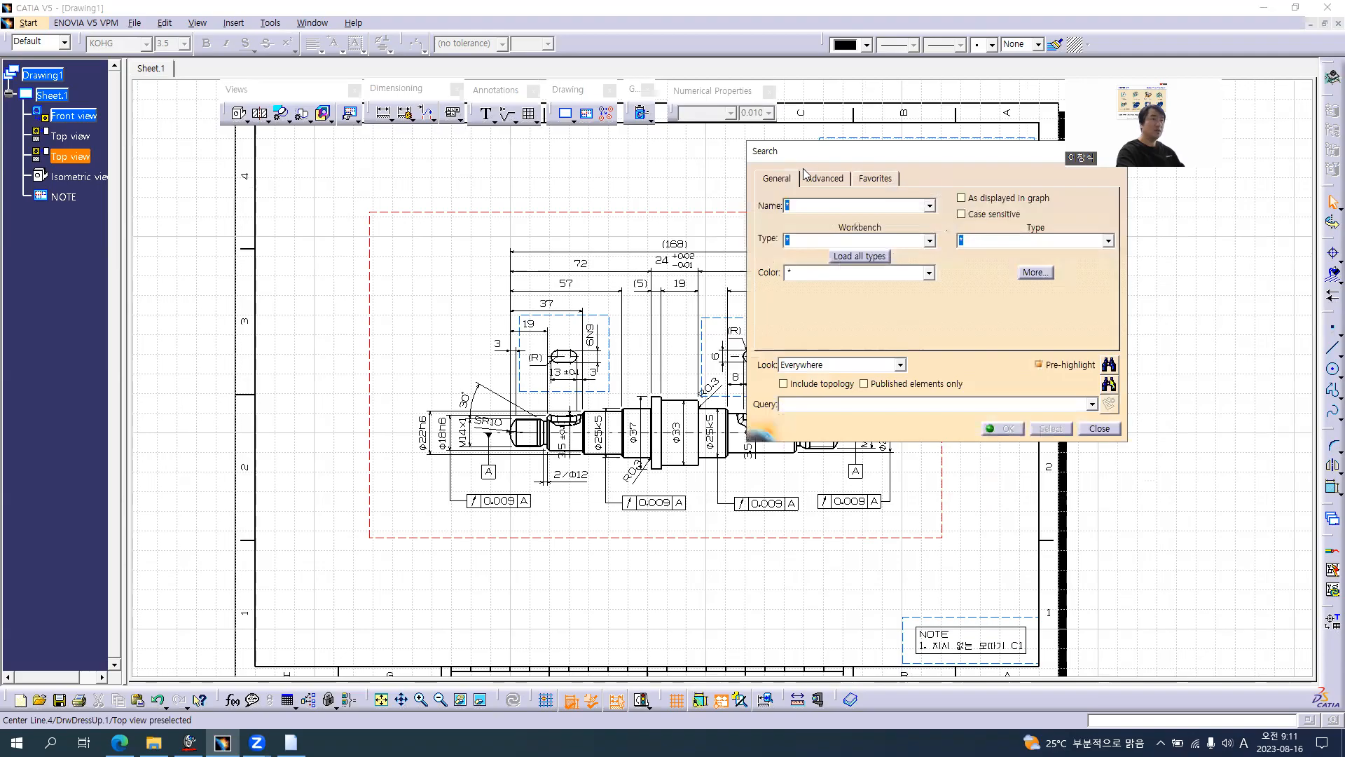
left_click(1108, 242)
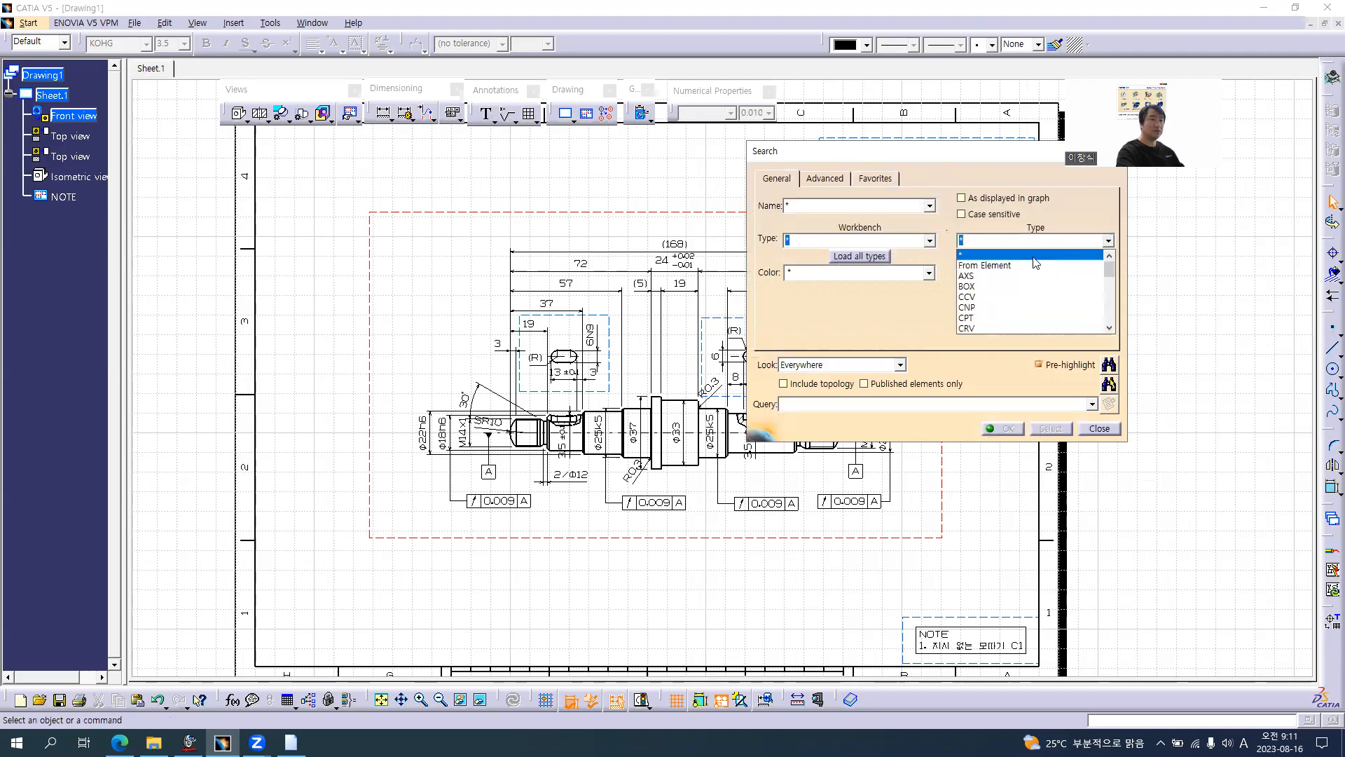
left_click(967, 264)
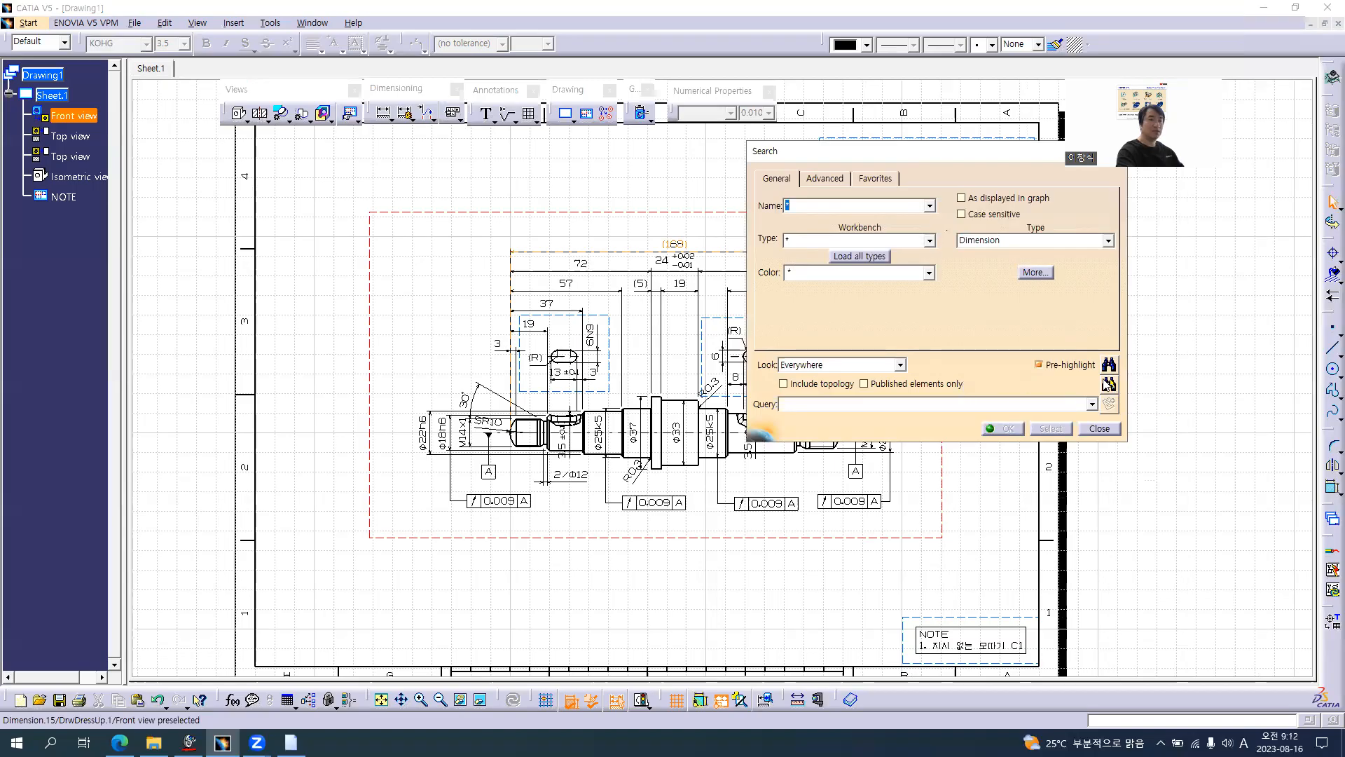
left_click(1106, 384)
left_click(1087, 429)
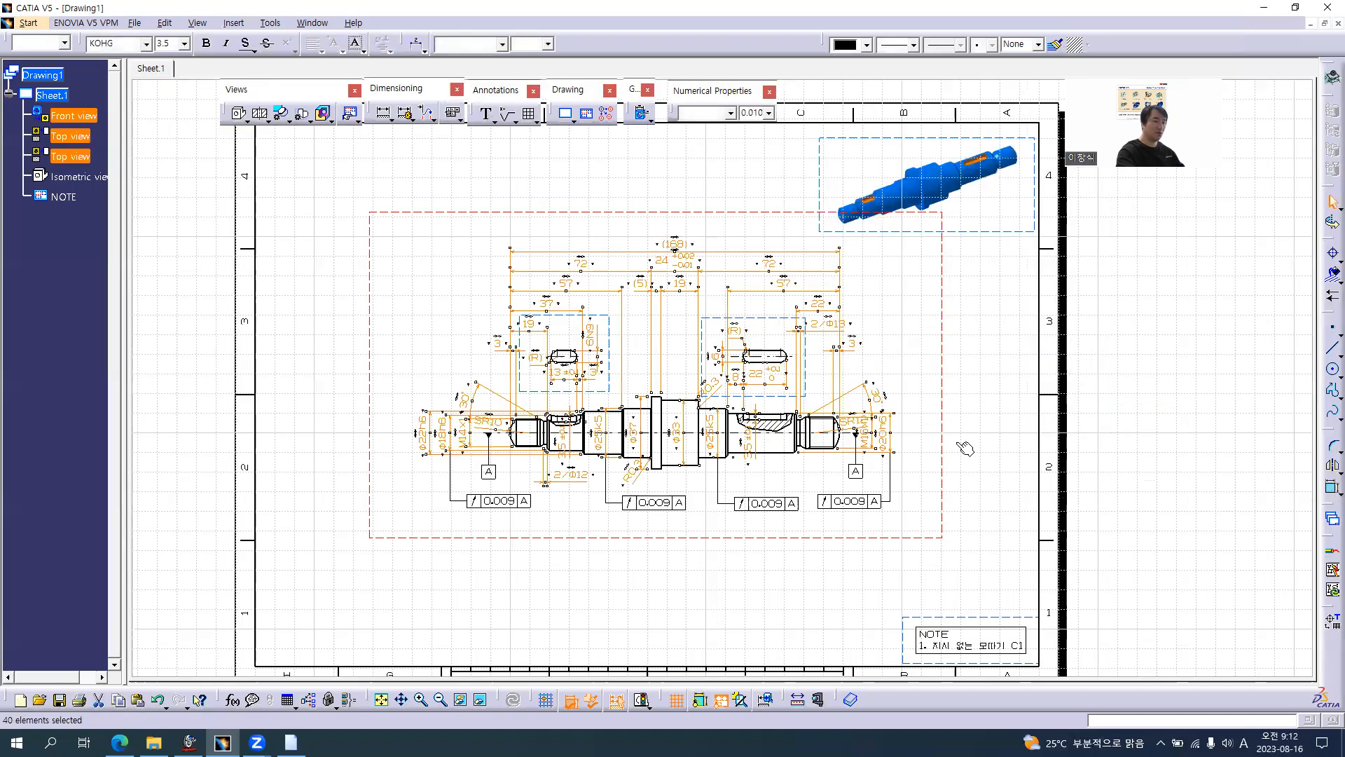
- Set the extension line overrun and blanking of all selected dimensions to 1 mm at both extremities
key("alt+Return")
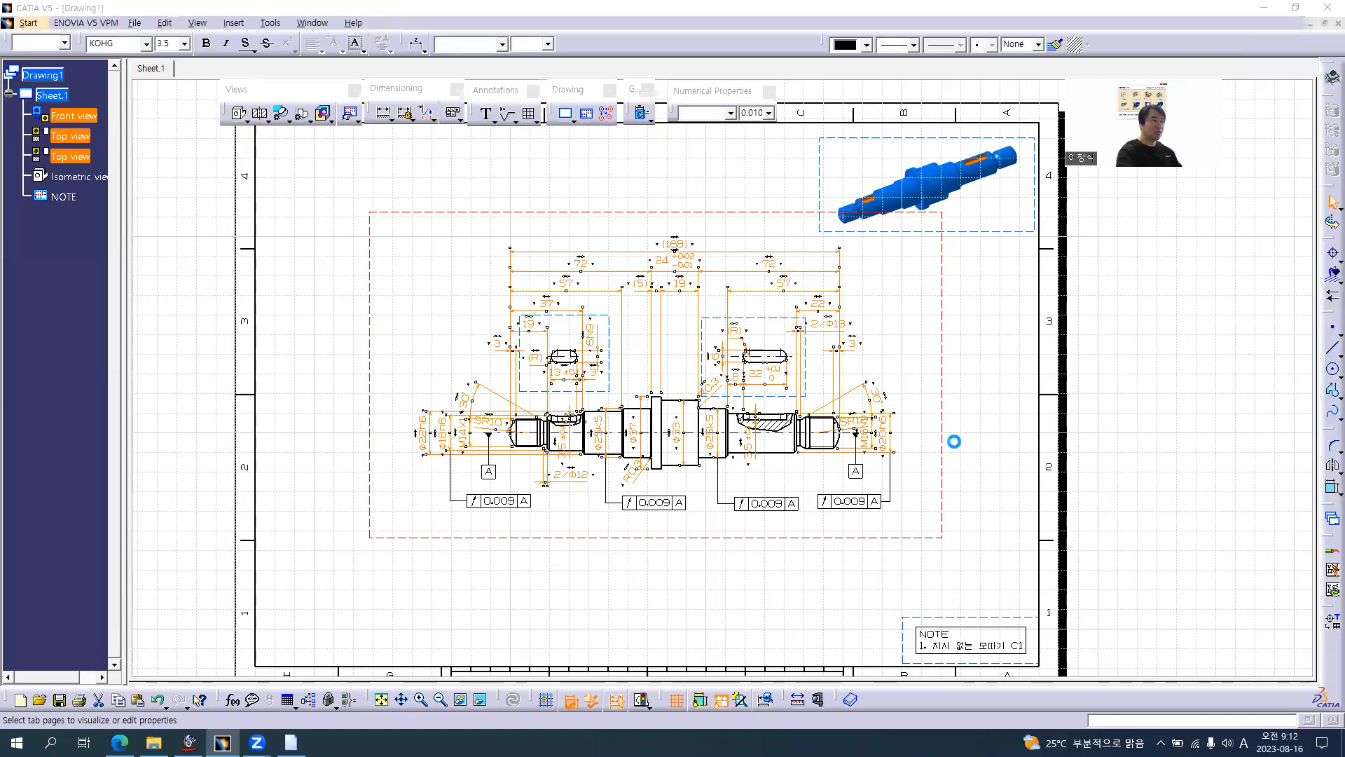
left_click(945, 260)
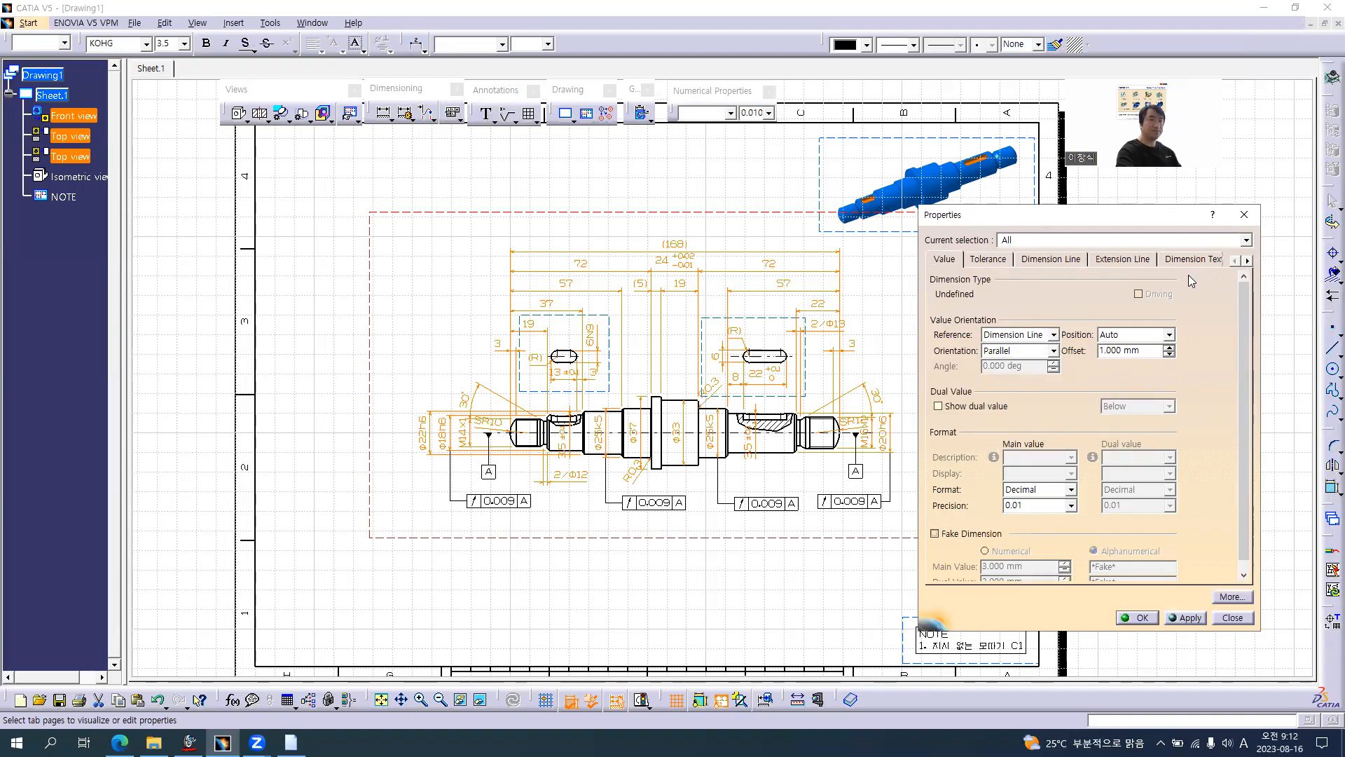
left_click(1140, 261)
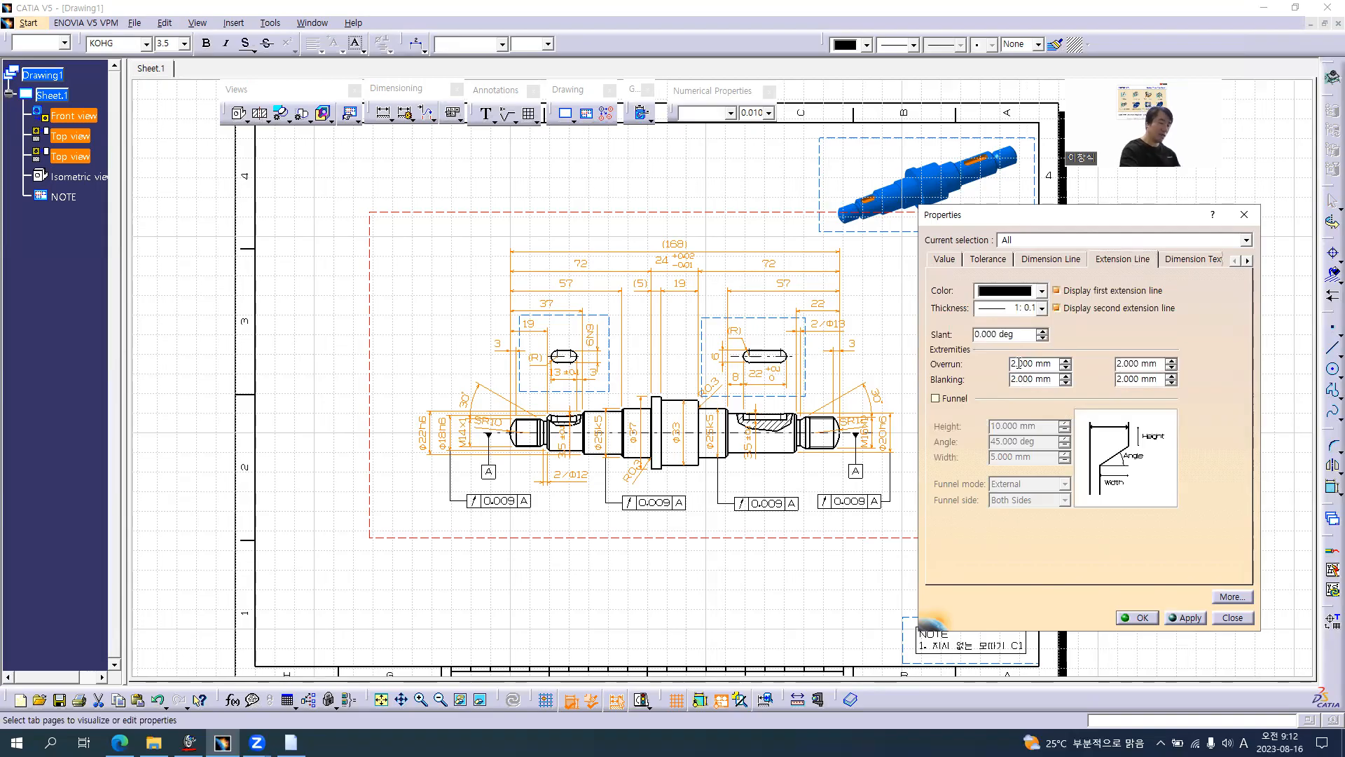
type("1")
key("Tab")
type("1")
key("Tab")
type("1")
key("Tab")
type("1")
key("Tab")
- Set the font size of all selected dimensions to 2.5 mm and apply the property changes
left_click(1248, 262)
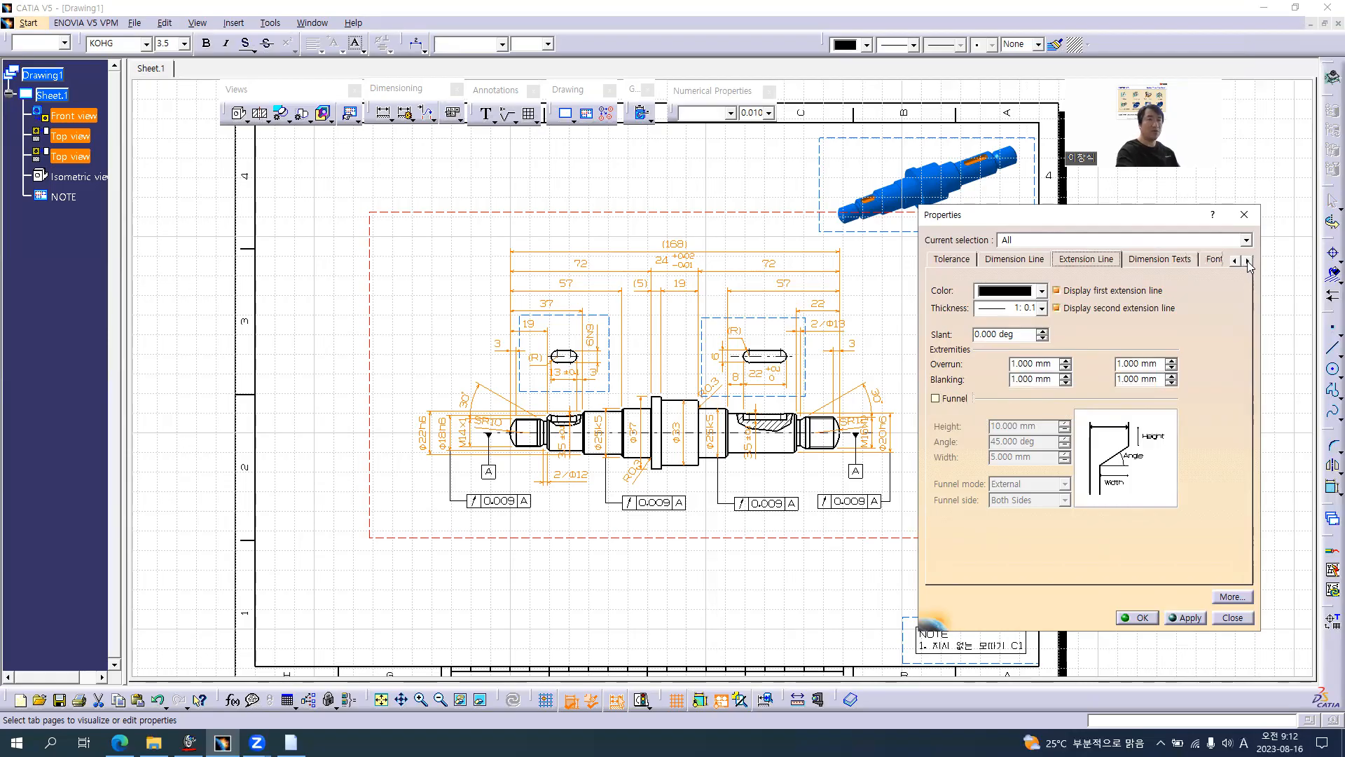
left_click(1210, 261)
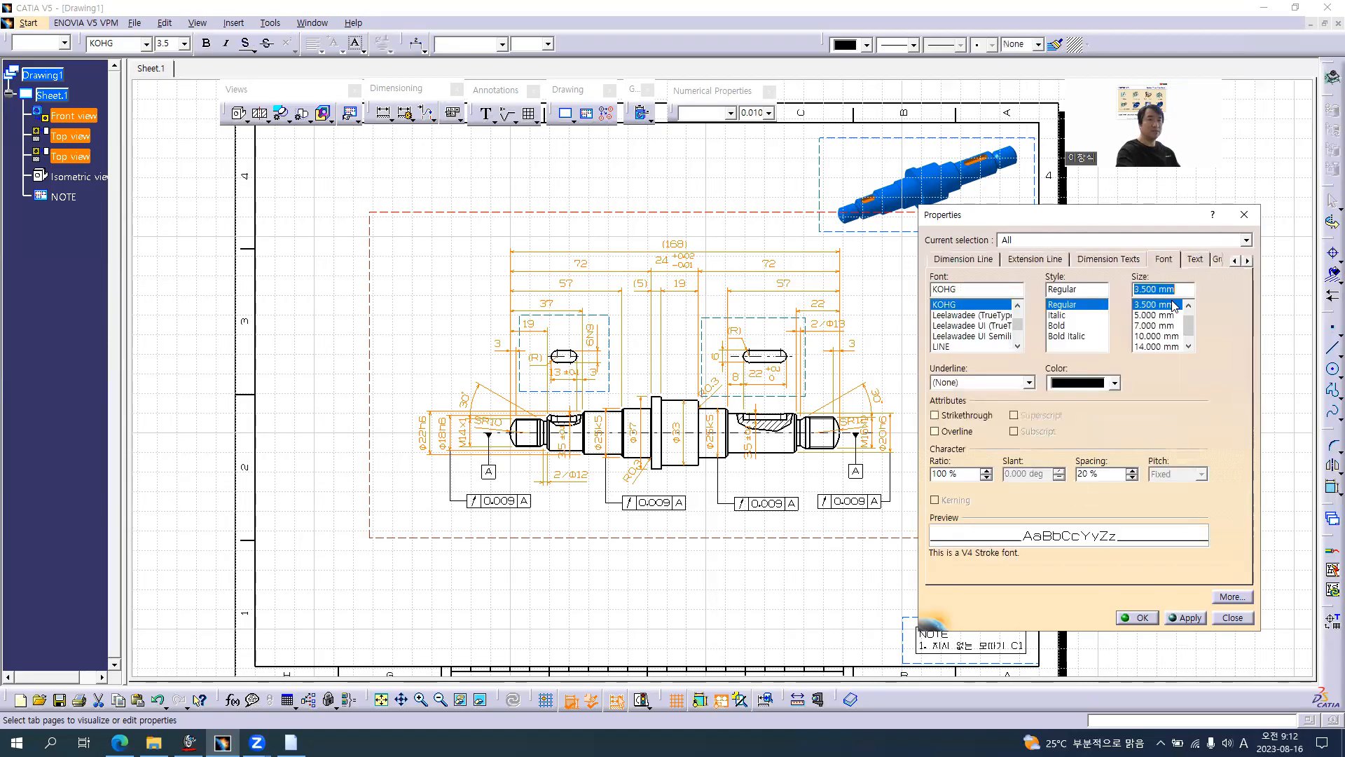
type("2.5")
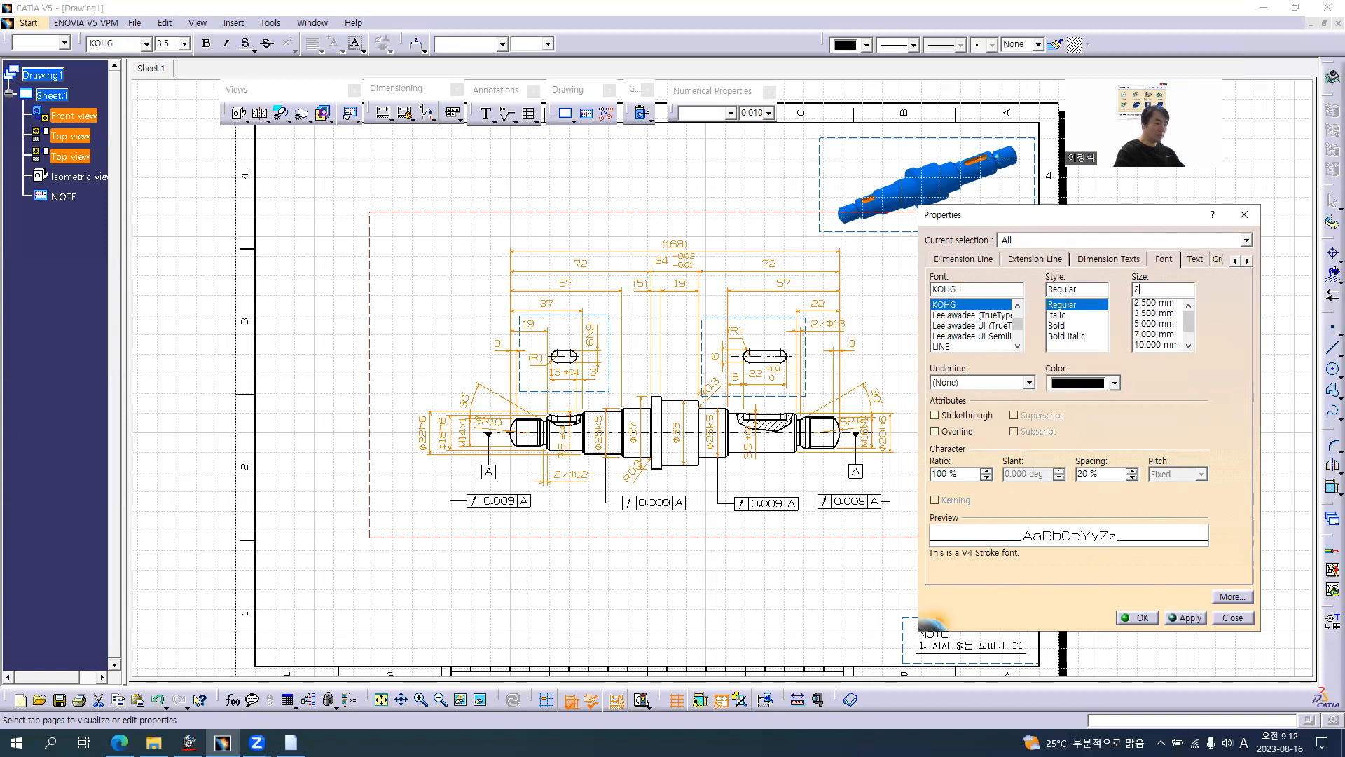
key("Tab")
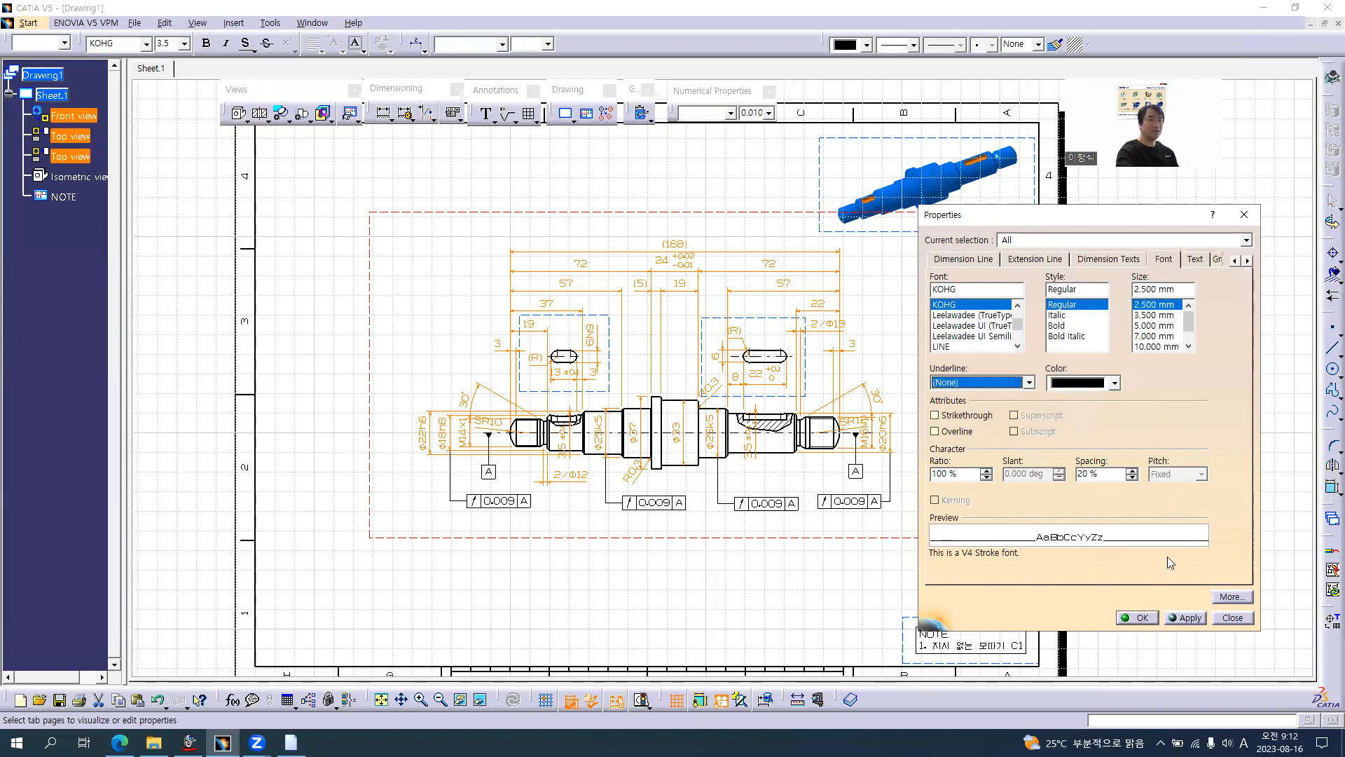
left_click(1183, 618)
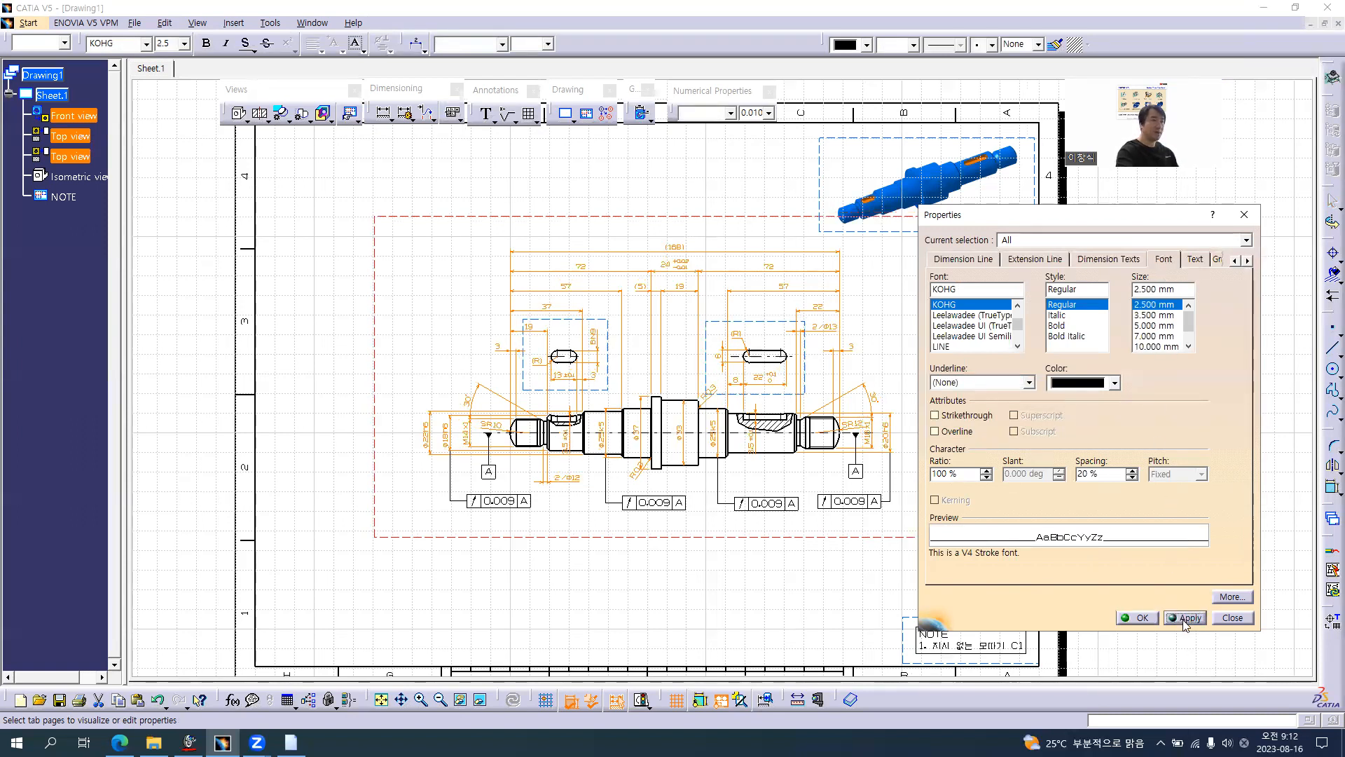
left_click(1140, 618)
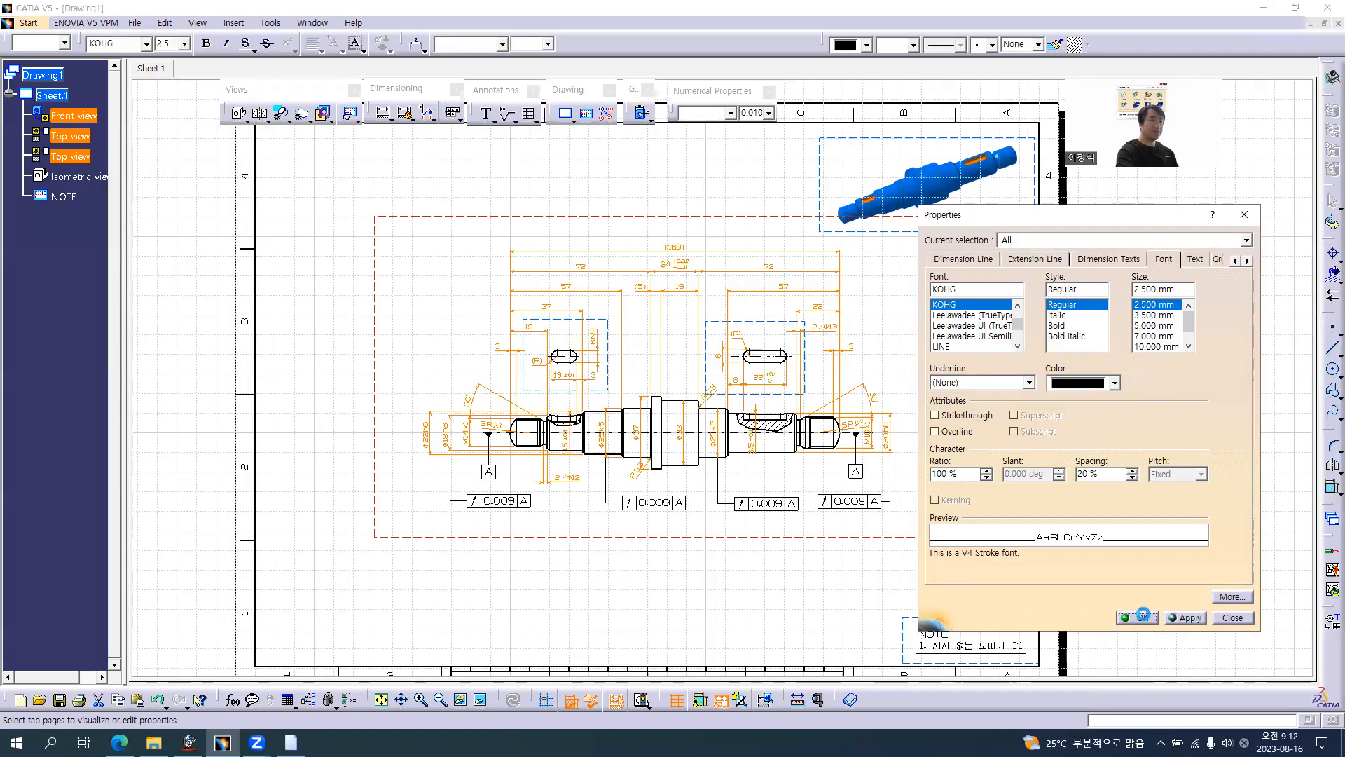
- Move the 2/Φ12 groove dimension closer to the shaft and raise the left keyway's 3.5 ±0.1 depth text inside the outline
left_click(604, 560)
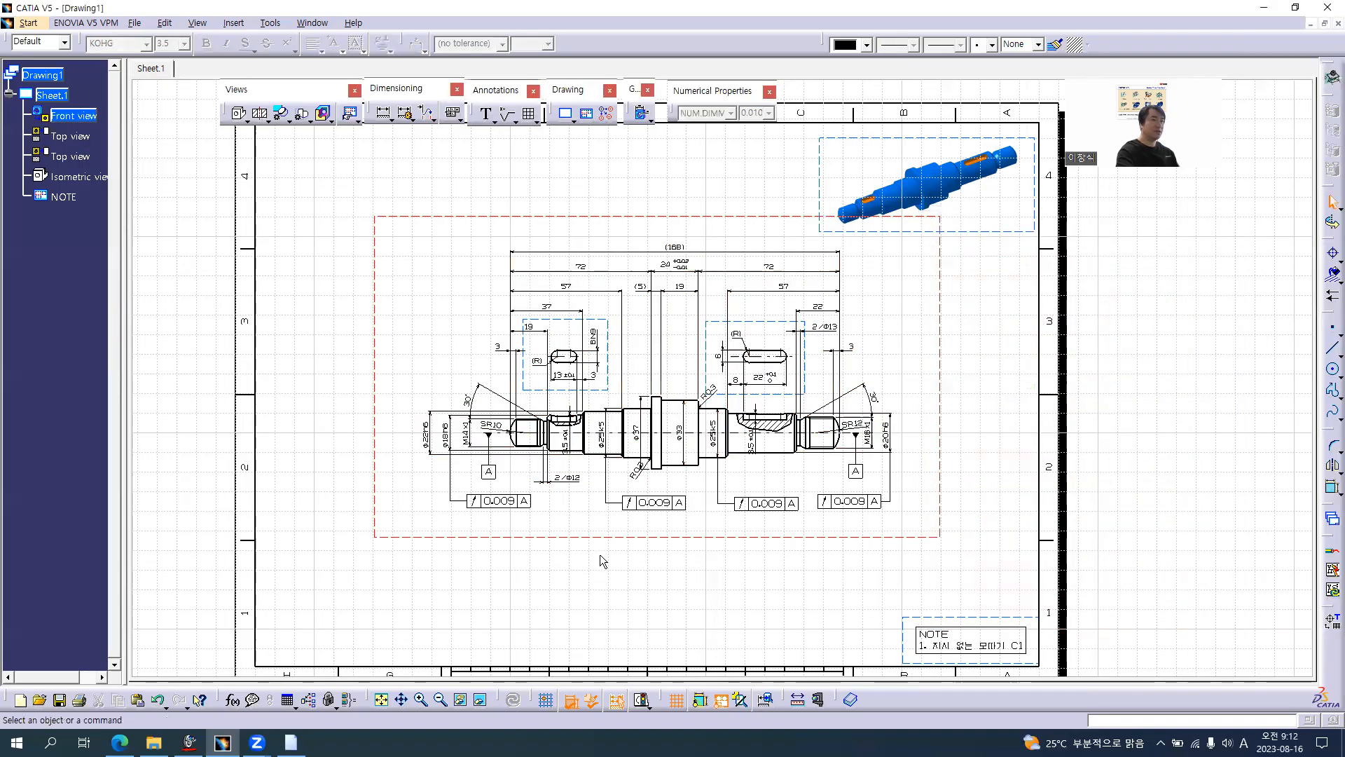
middle_click_drag(627, 551, 630, 488)
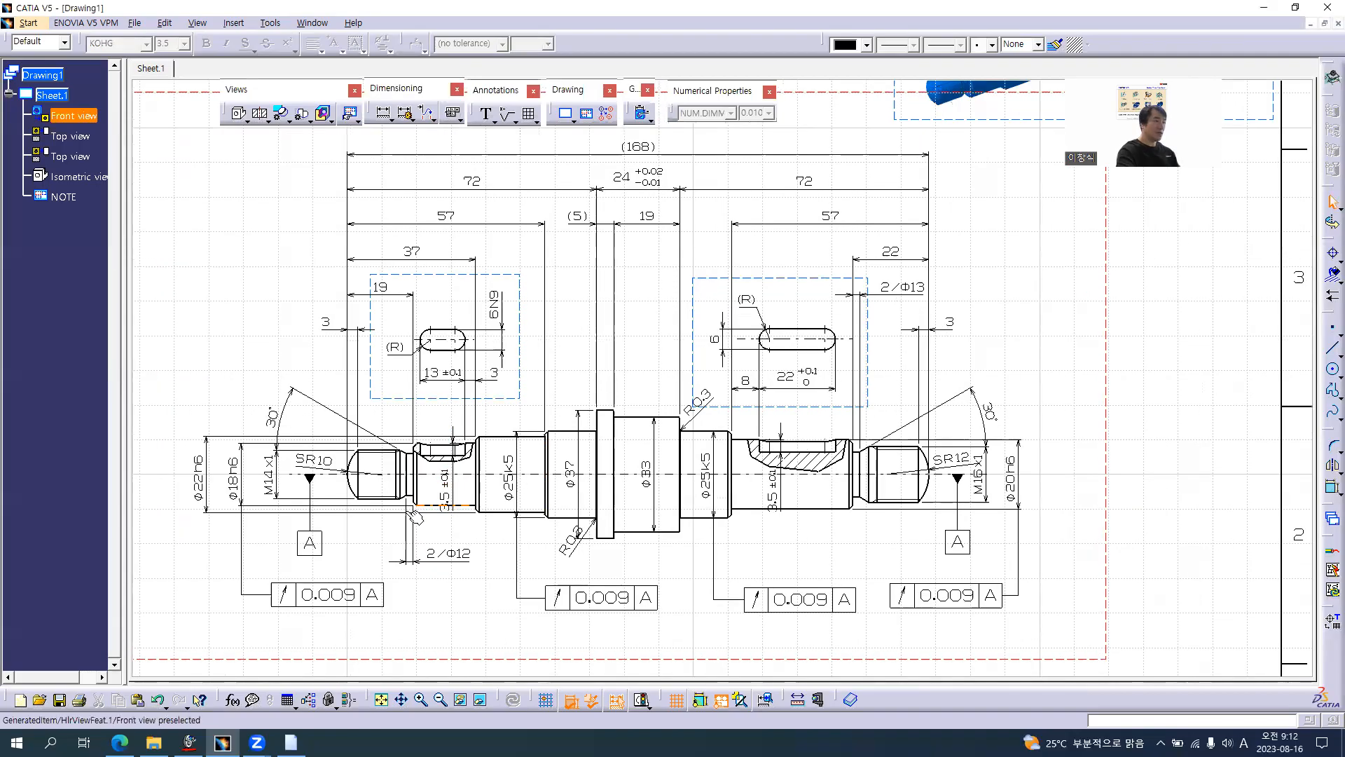
mouse_move(498, 569)
middle_mouse_down()
mouse_move(651, 538)
mouse_move(778, 462)
mouse_move(777, 421)
middle_mouse_up()
left_click(704, 552)
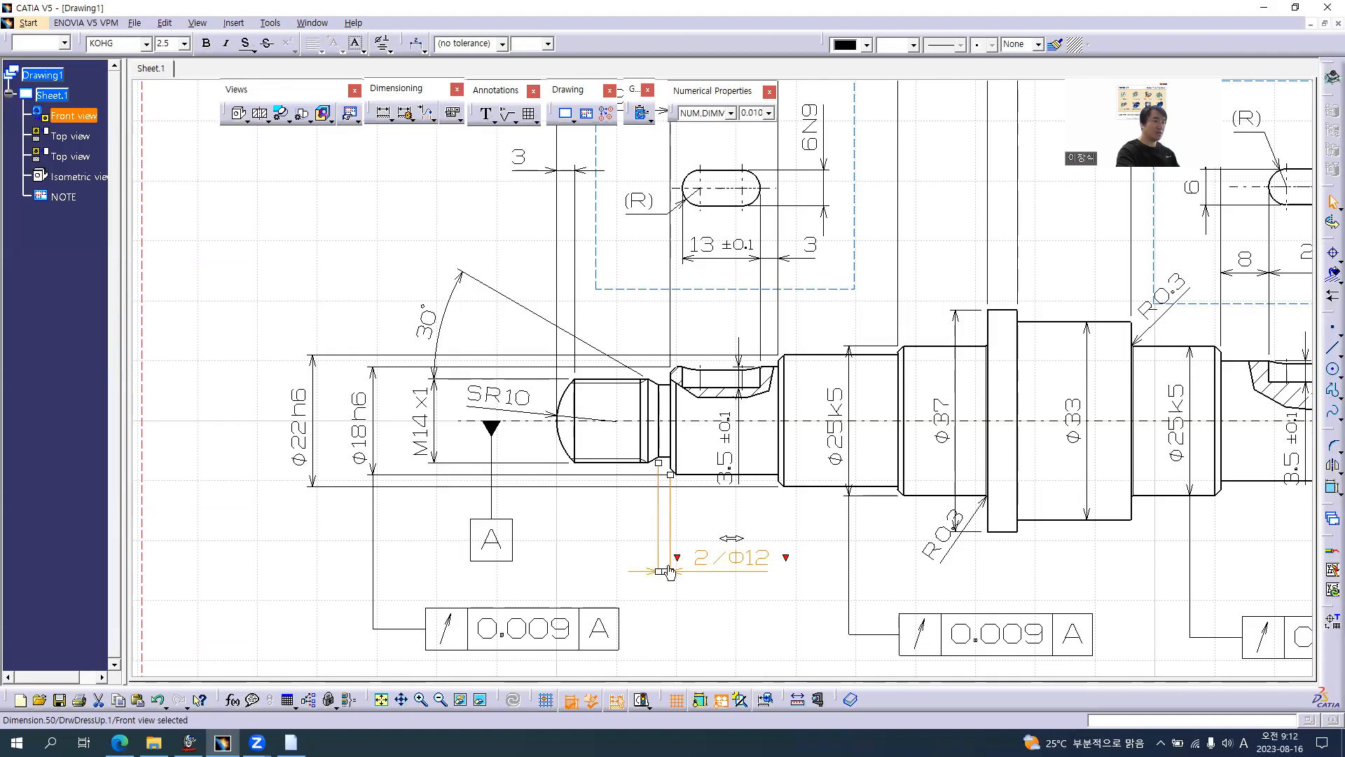
left_click(703, 587)
middle_click_drag(769, 546, 762, 416)
left_click(642, 591)
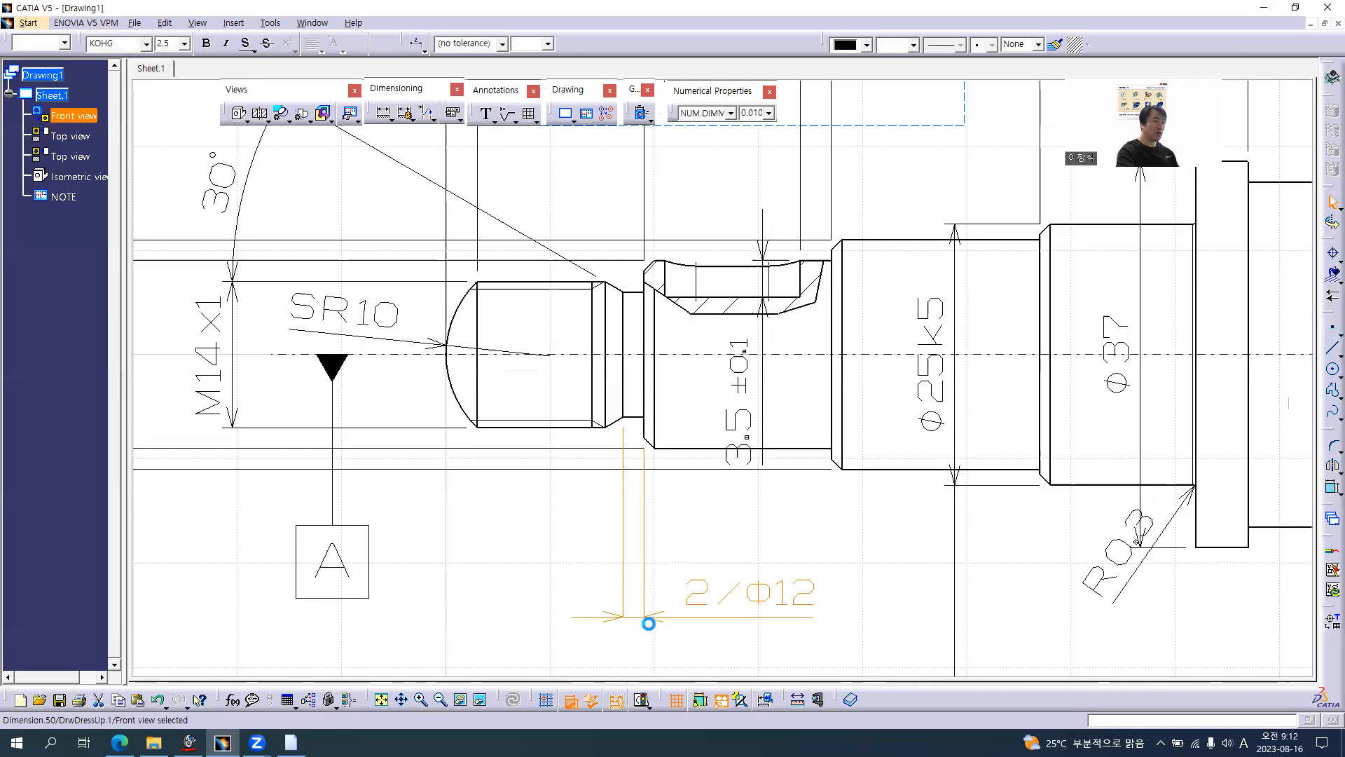
left_click_drag(635, 619, 636, 571)
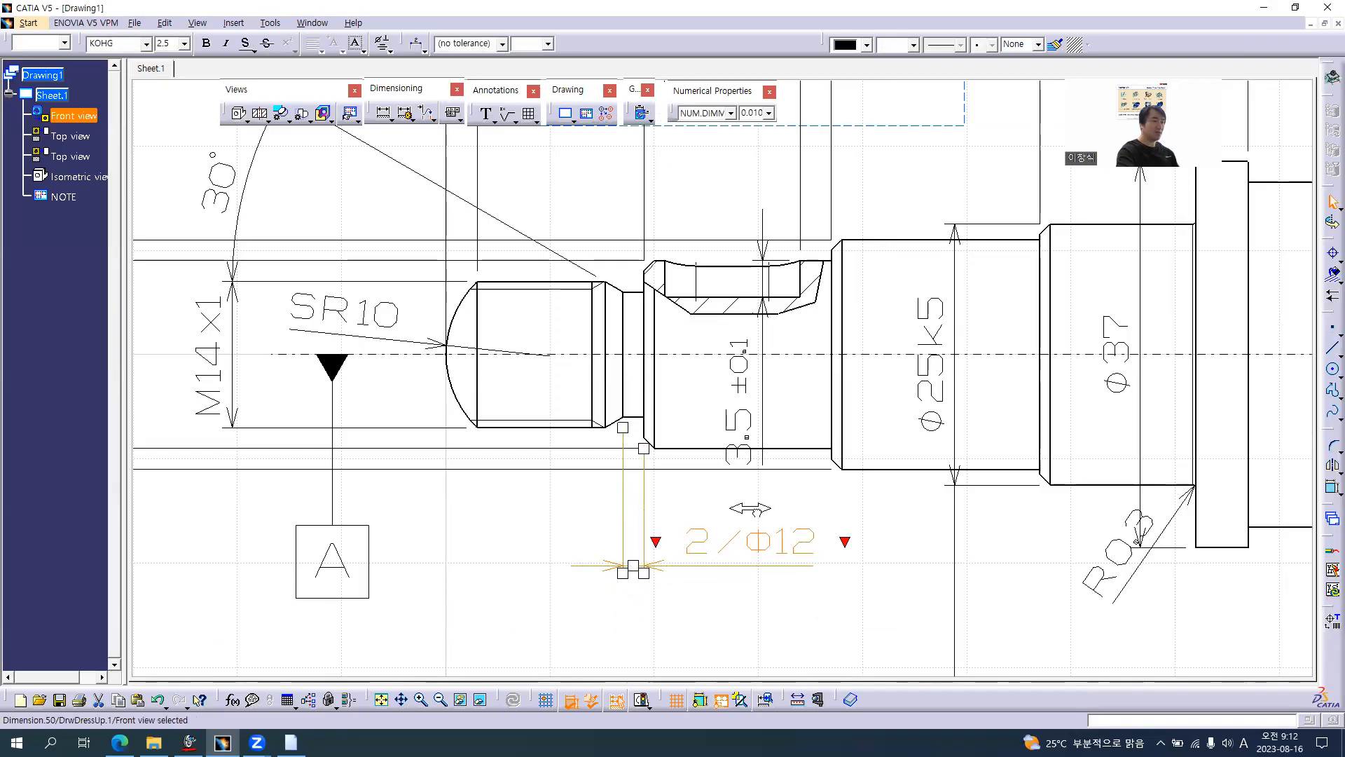
left_click_drag(750, 507, 737, 507)
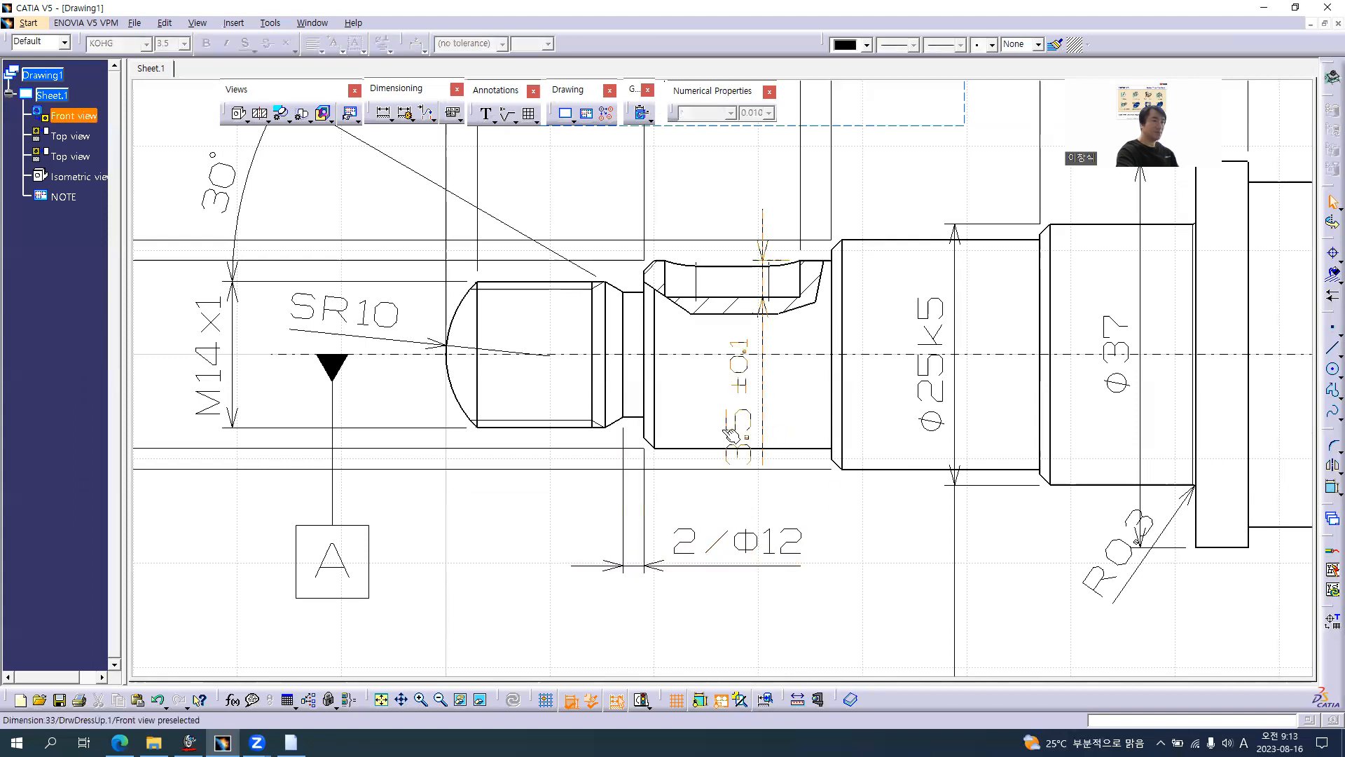
mouse_move(755, 414)
left_mouse_down()
mouse_move(720, 421)
mouse_move(704, 394)
left_mouse_up()
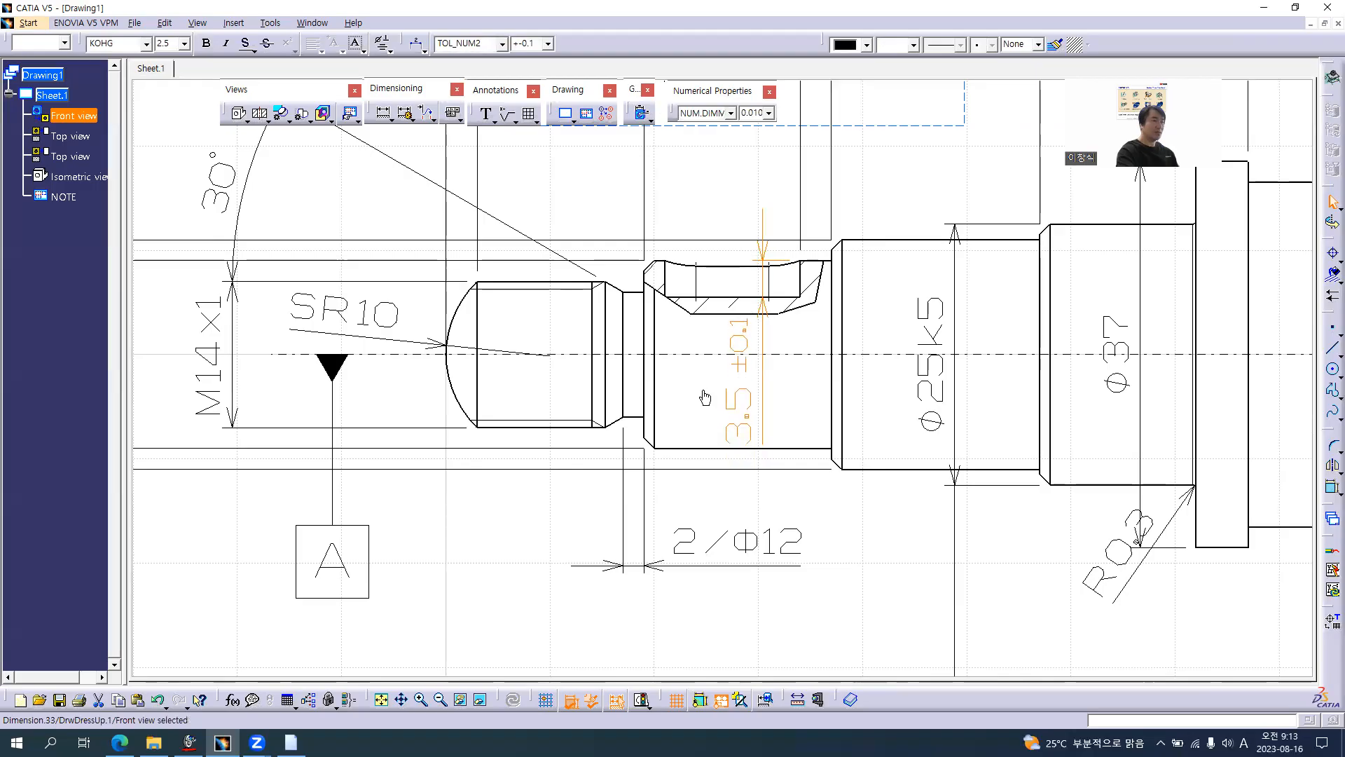
left_click(898, 555)
- Reposition the SR12 radius dimension text at the shaft's right threaded end
middle_click_drag(970, 524, 977, 662)
middle_click_drag(1033, 527, 636, 526)
mouse_move(934, 487)
middle_mouse_down()
mouse_move(777, 528)
mouse_move(777, 449)
middle_mouse_up()
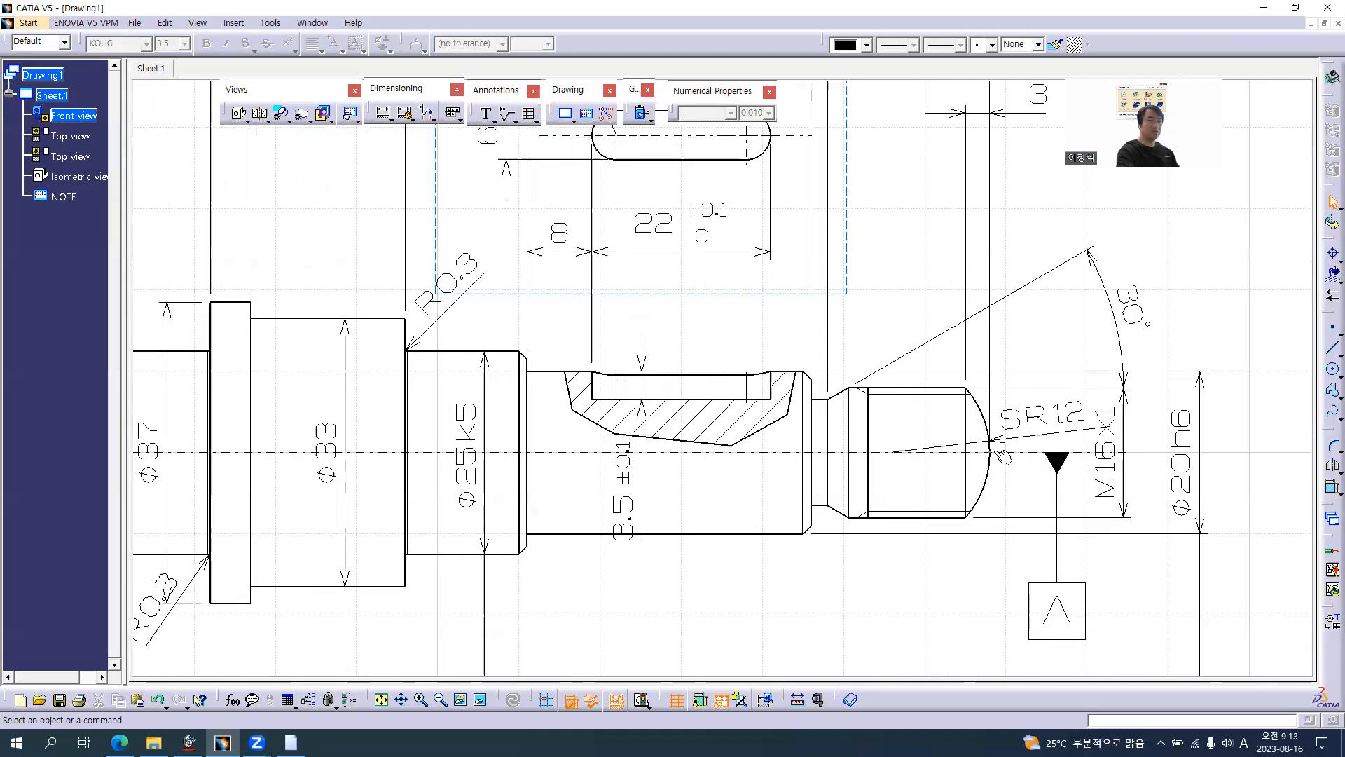
left_click(1036, 412)
left_click_drag(1037, 401, 1050, 429)
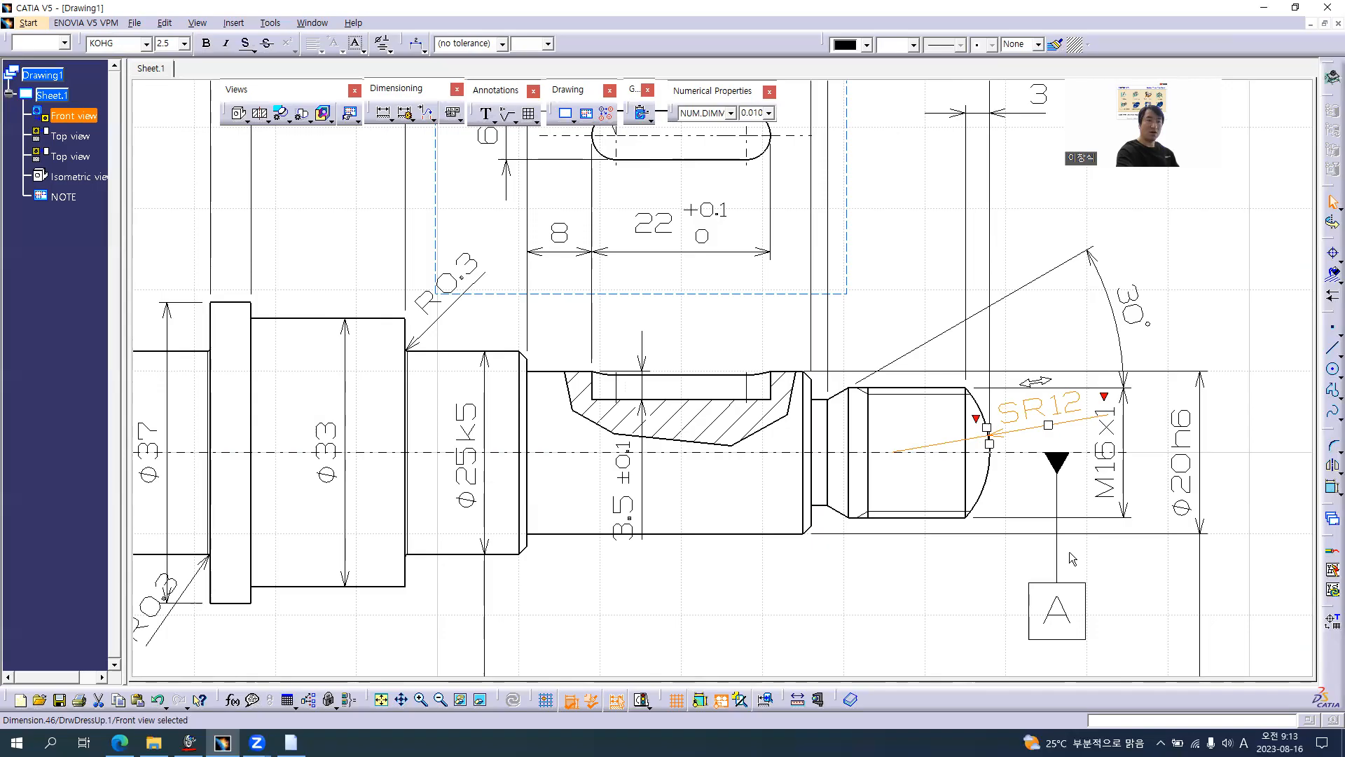
left_click(1105, 589)
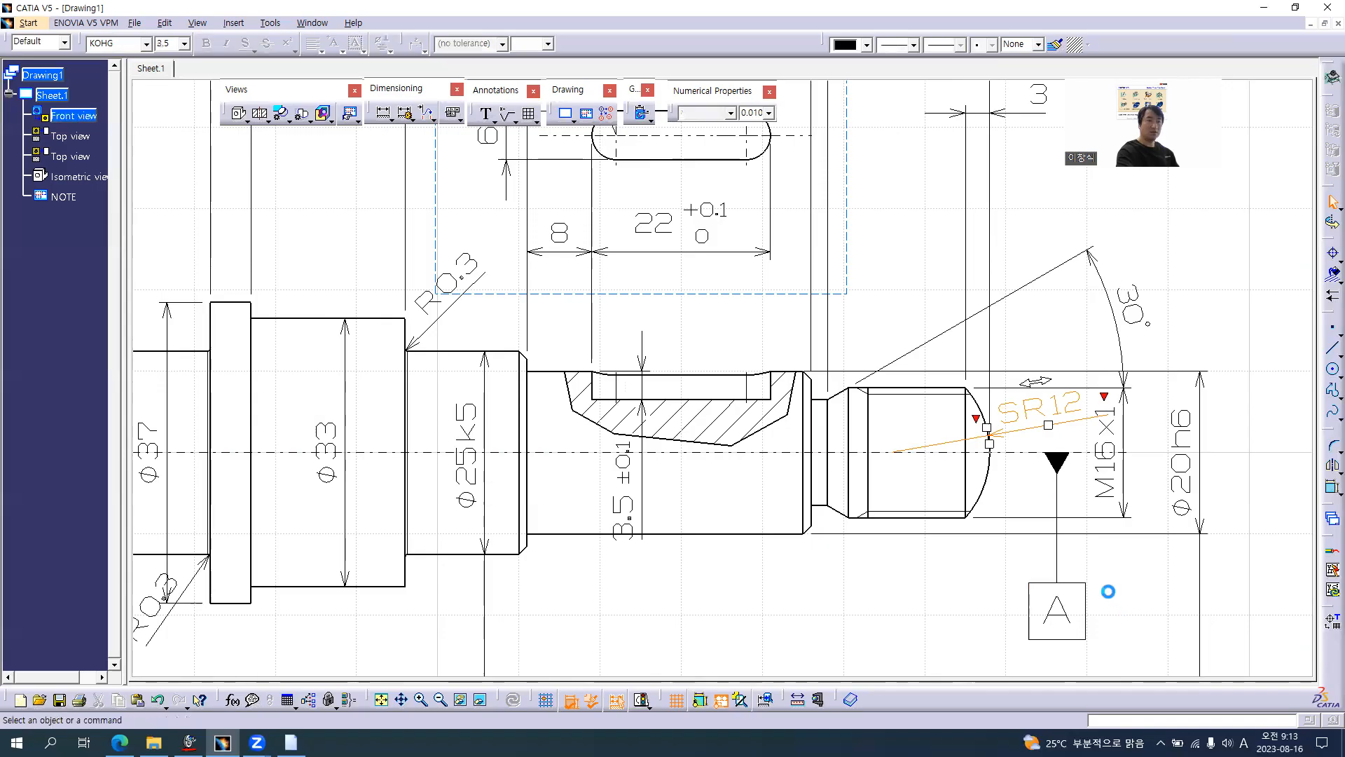
- Raise the right keyway's 3.5 ±0.1 depth dimension text so it sits inside the shaft outline
left_click(622, 494)
left_click_drag(623, 484, 624, 469)
left_click_drag(642, 390, 612, 385)
- Move the lower R0.3 dimension text farther away from the shaft and adjust the Φ37 dimension's position
middle_click_drag(685, 494, 695, 544, "ctrl")
middle_click_drag(441, 500, 742, 432)
middle_click_drag(742, 433, 735, 372, "ctrl")
left_click(635, 559)
left_click_drag(613, 545, 583, 566)
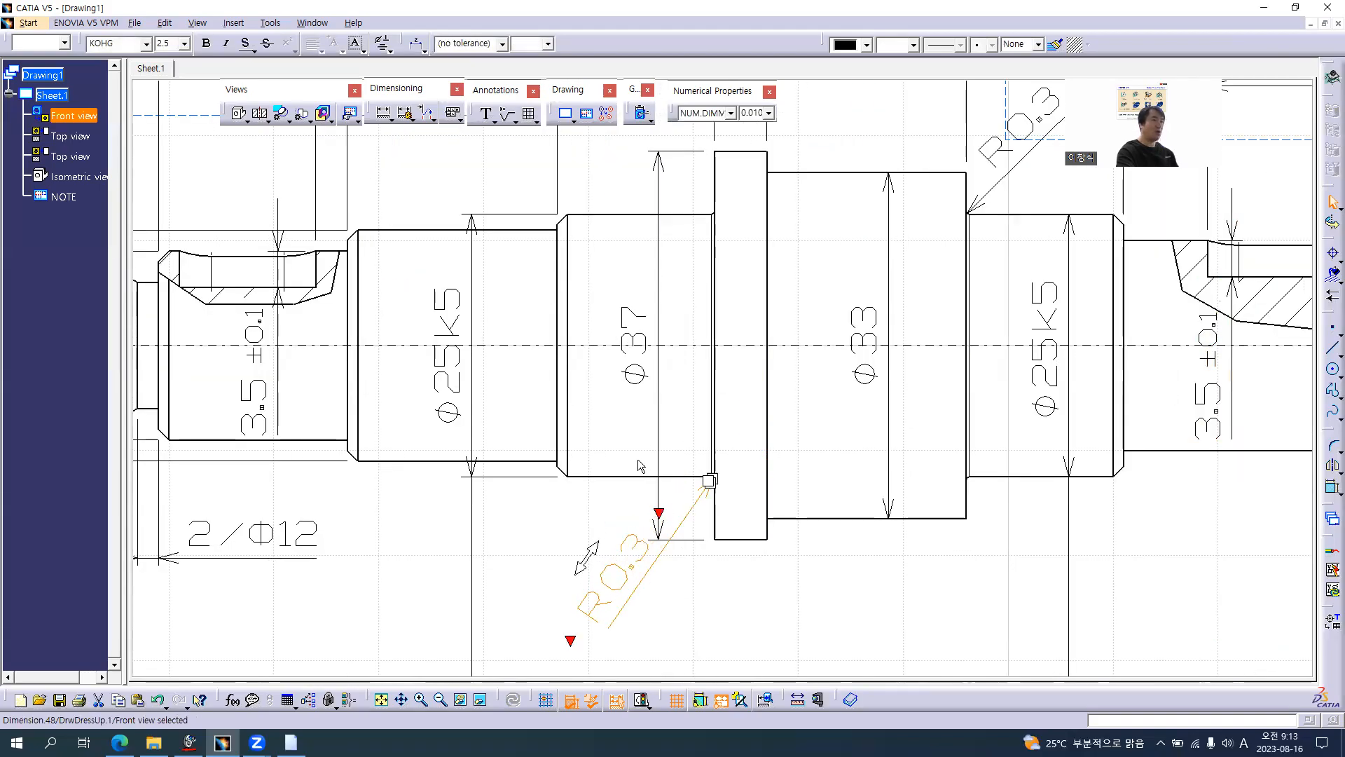
left_click(657, 346)
mouse_move(659, 346)
left_mouse_down()
mouse_move(633, 346)
mouse_move(656, 345)
left_mouse_up()
left_click(846, 639)
- Following Axis.pdf, append N9 after the 6 width dimension of the right keyway
middle_click_drag(805, 450, 807, 658)
middle_click_drag(769, 345, 771, 473)
mouse_move(763, 379)
middle_mouse_down()
mouse_move(717, 393)
mouse_move(727, 288)
middle_mouse_up()
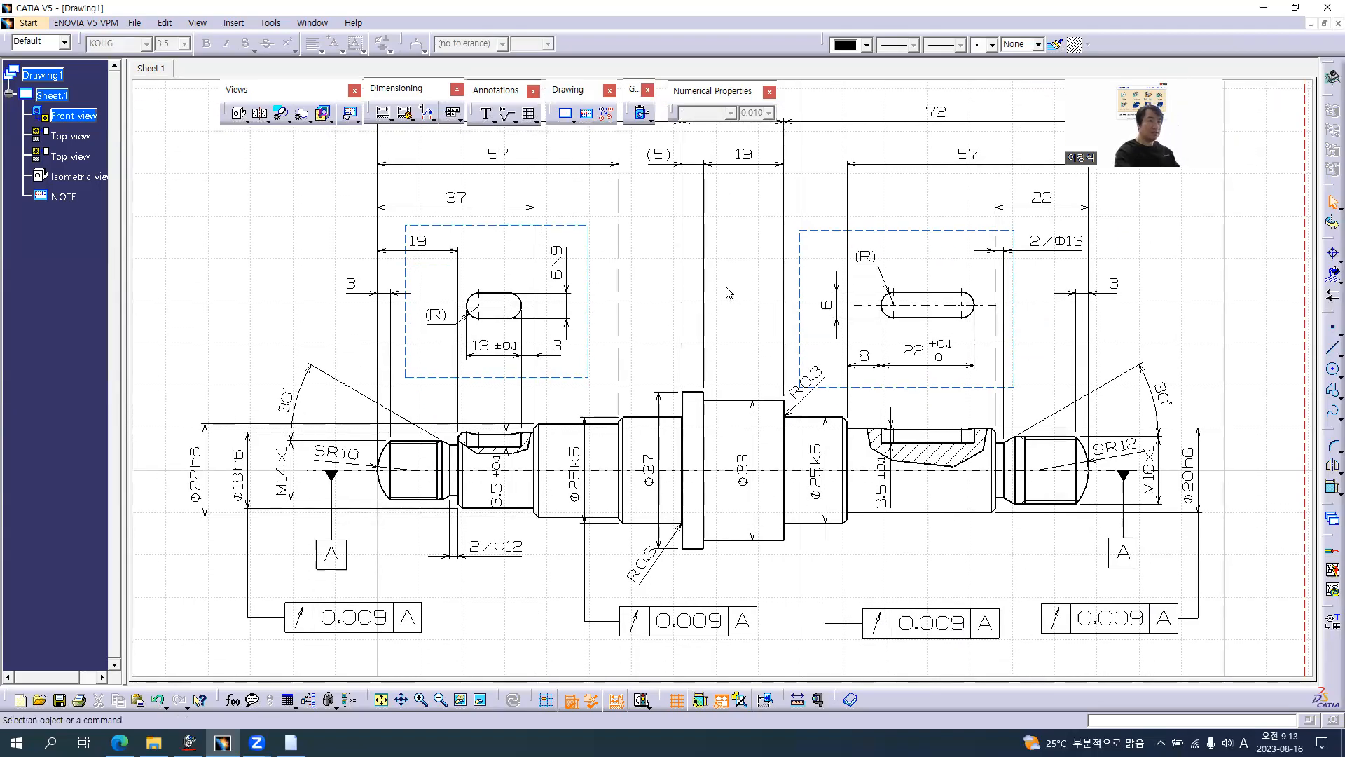
key("alt+Tab")
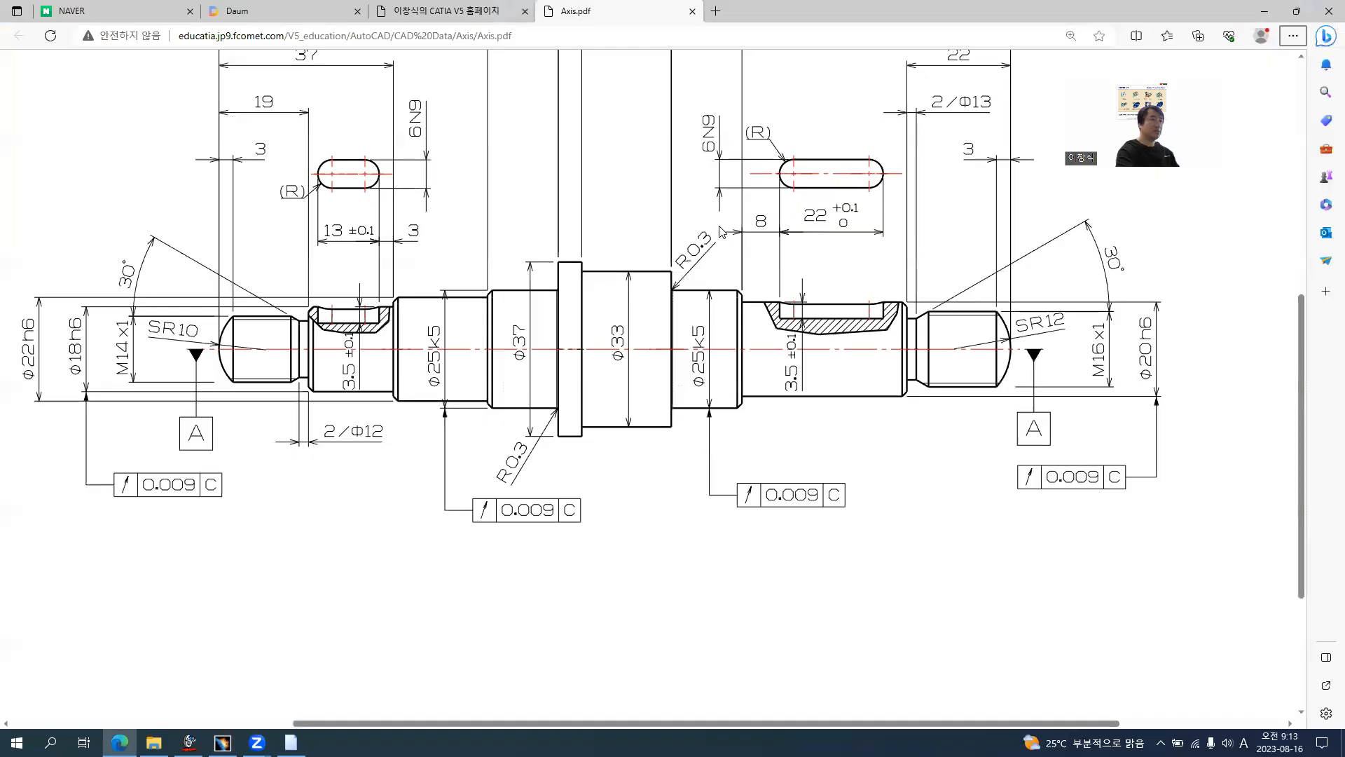
key("alt+Tab")
left_click(825, 288)
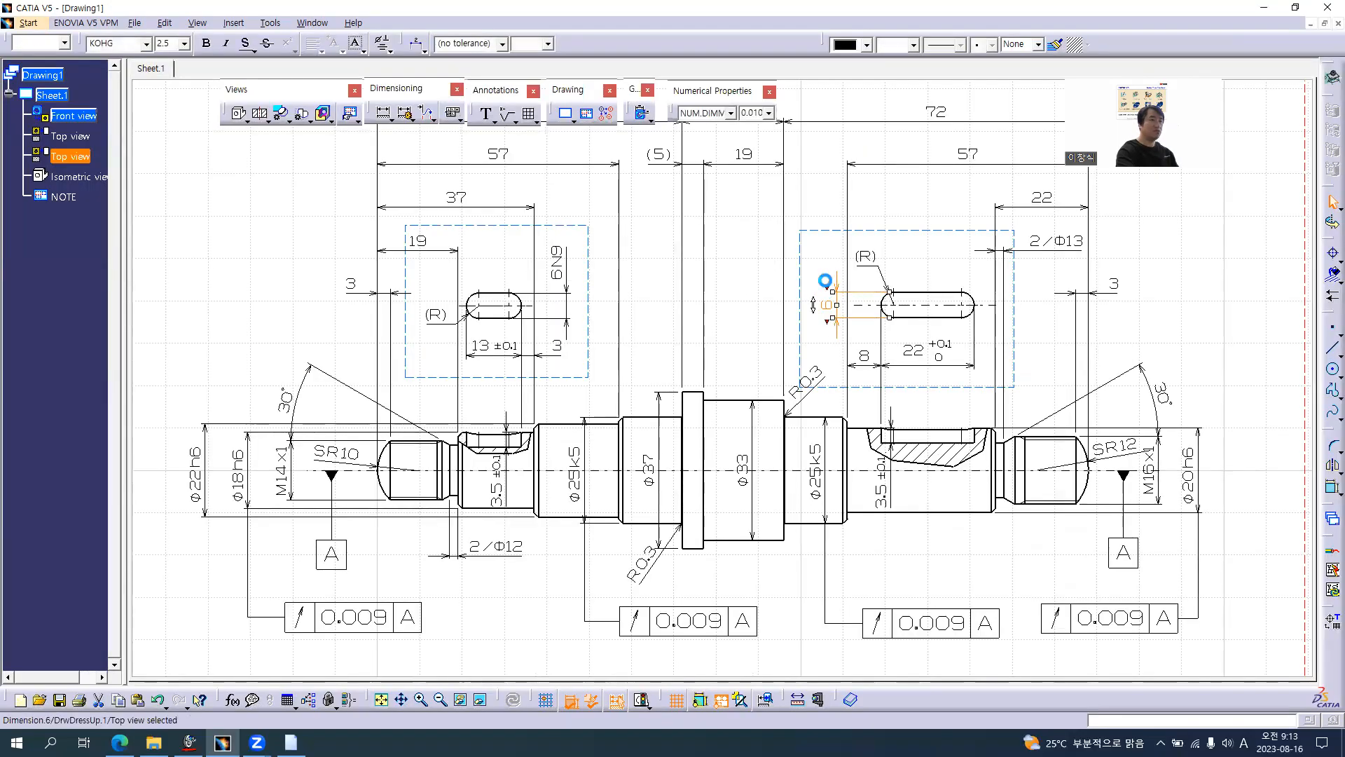
left_click(826, 288)
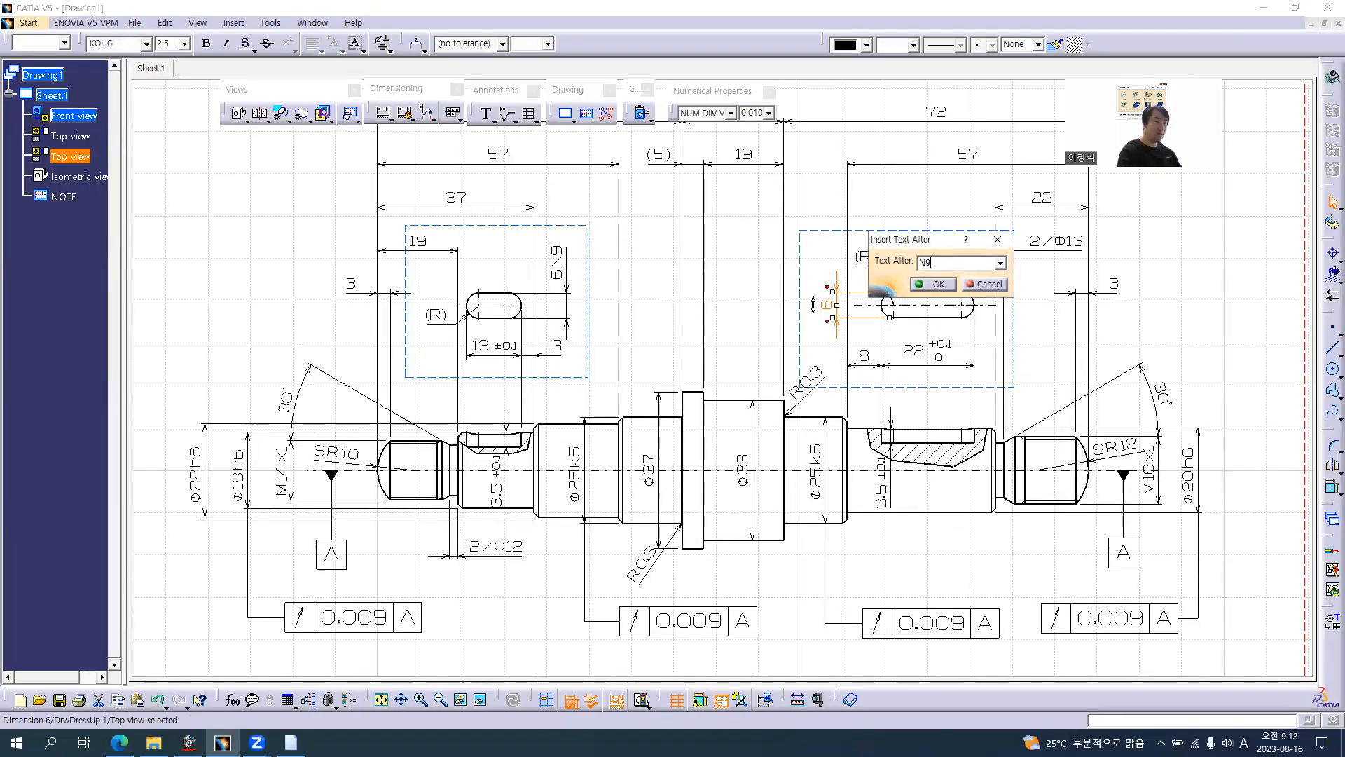
key("Return")
left_click(809, 328)
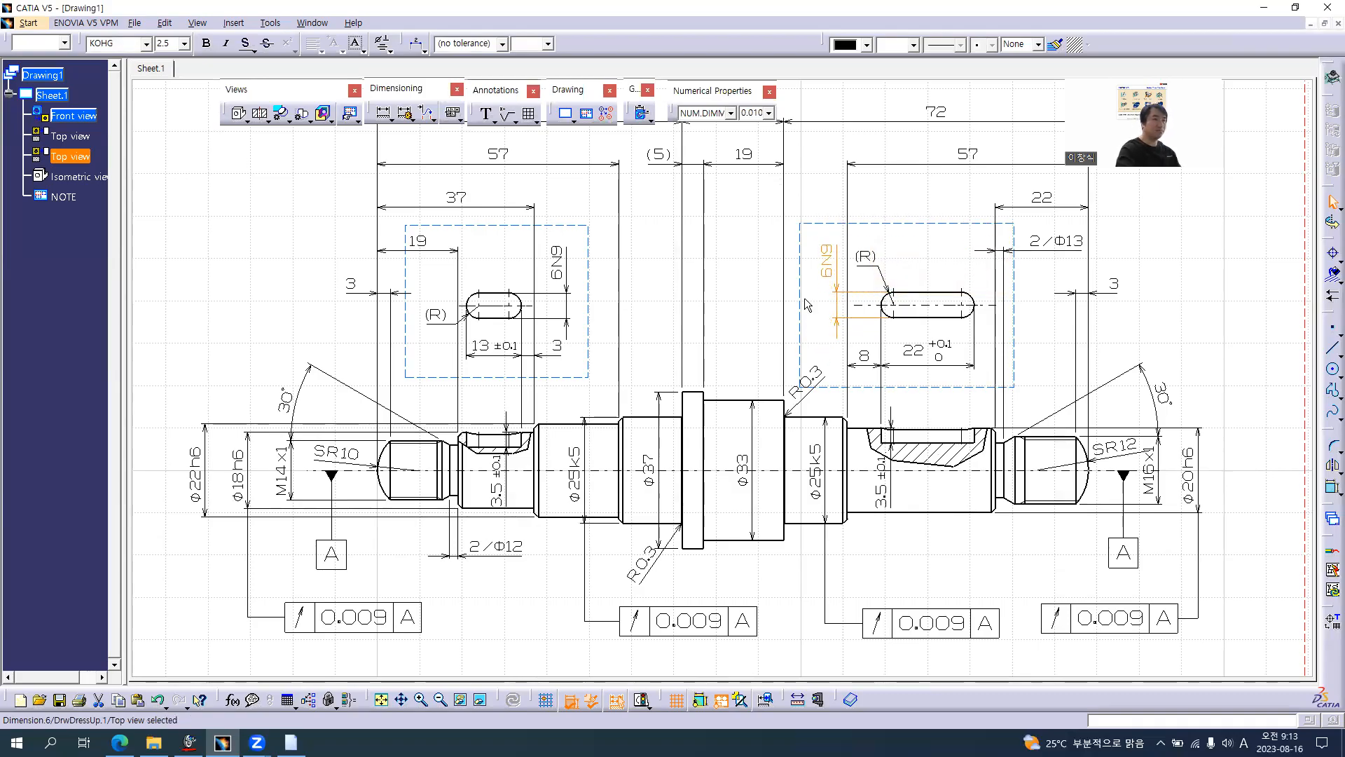
- Compare the CATIA drawing's keyway dimensions and runout frames with those in Axis.pdf
key("alt+Tab")
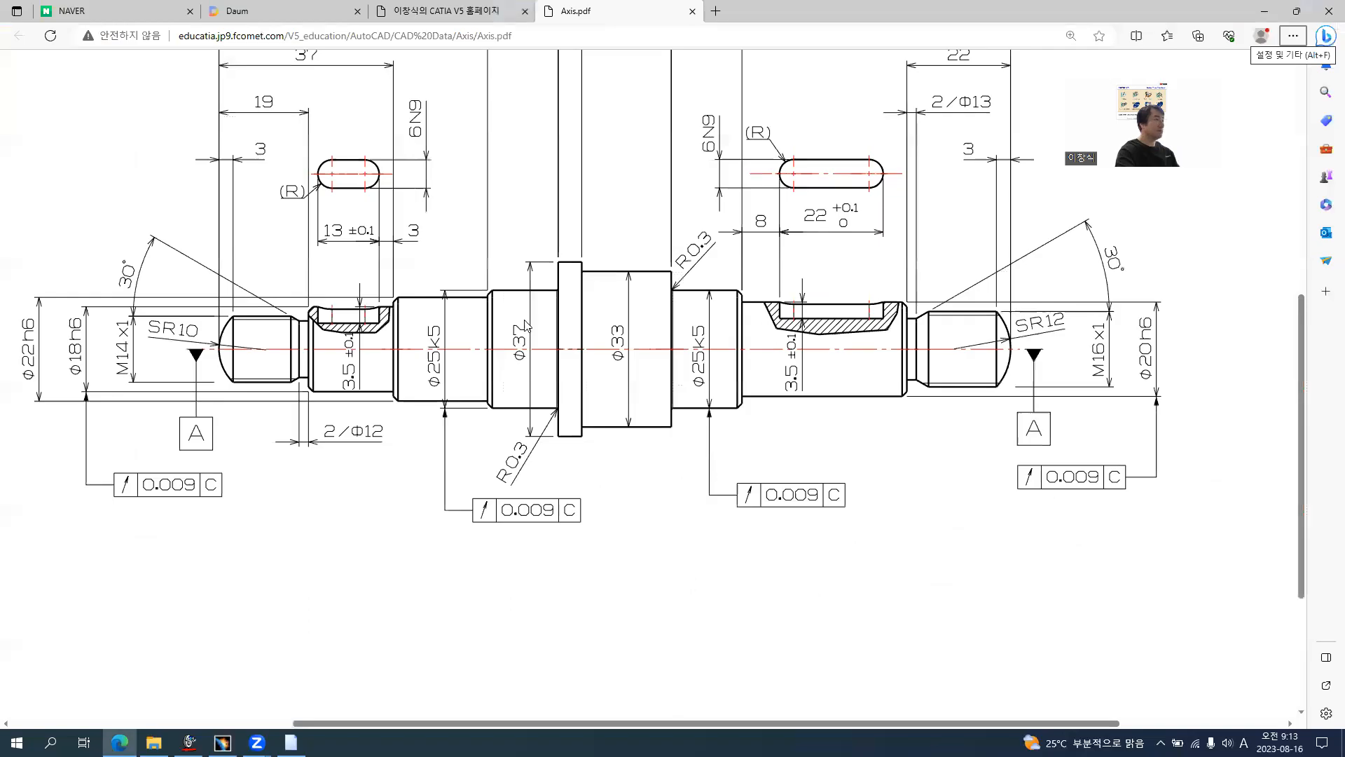
key("alt+Tab")
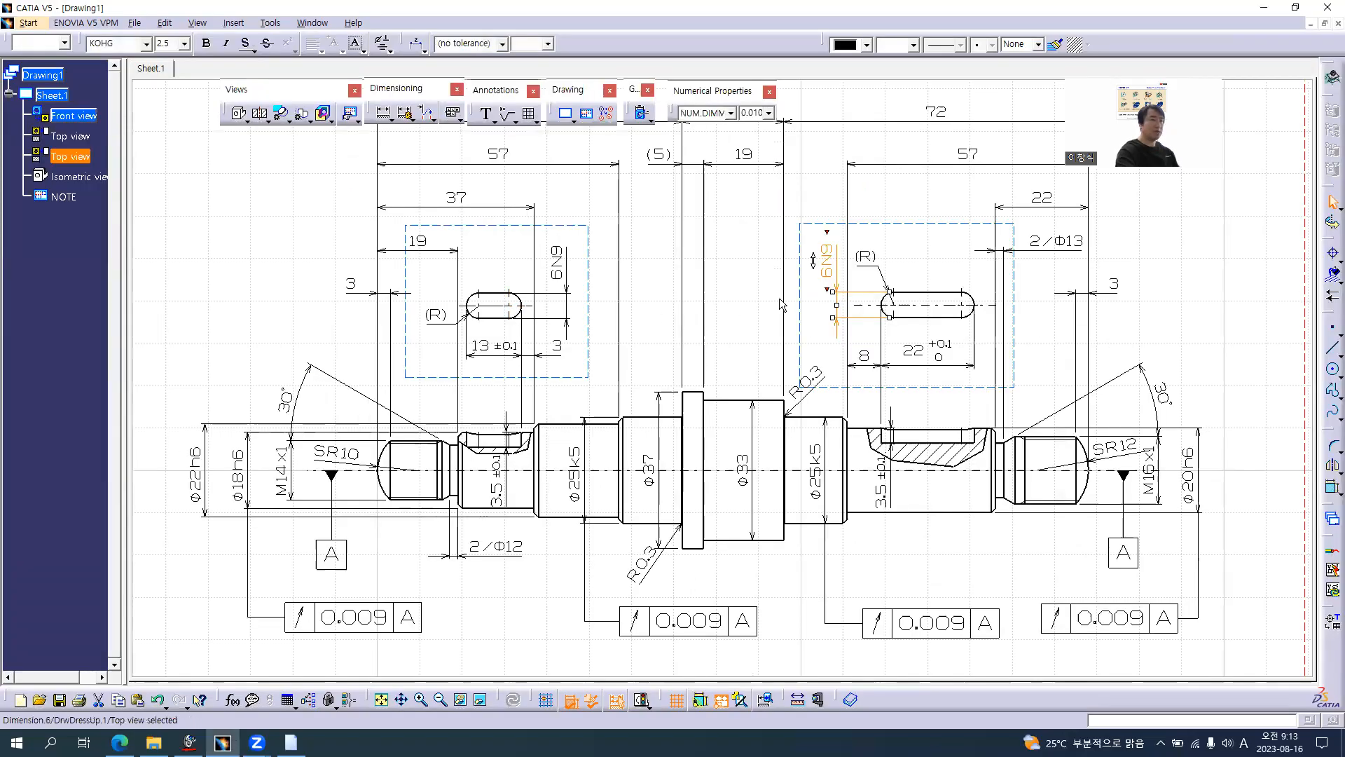
key("alt+Tab")
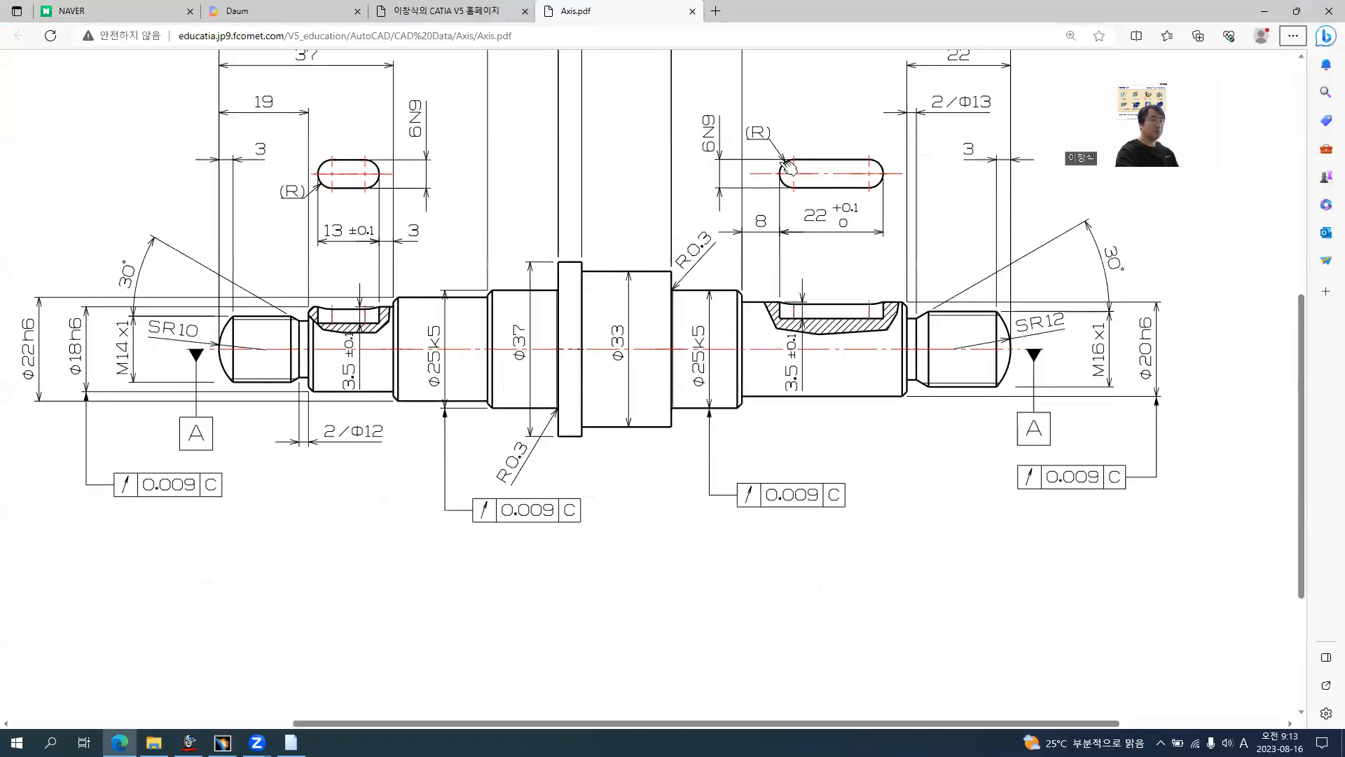
key("alt+Tab")
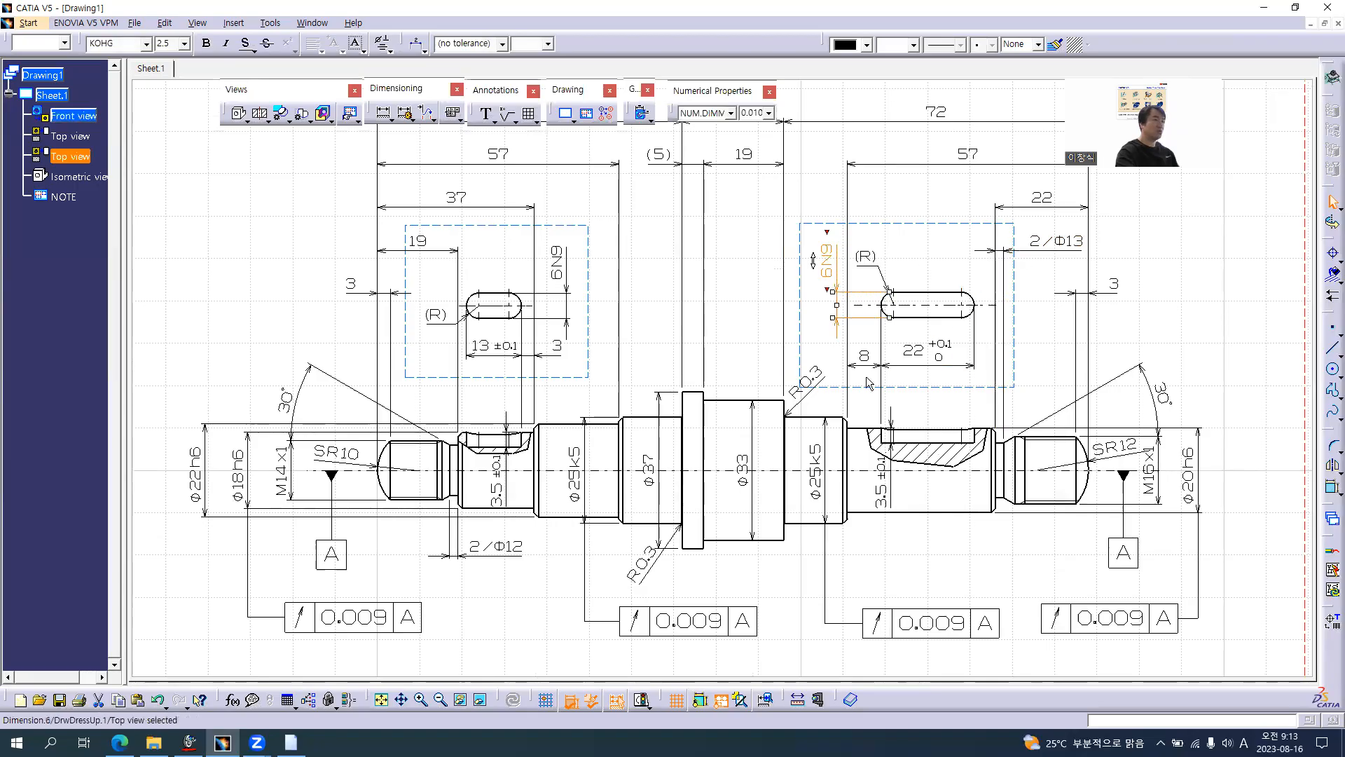
left_click(690, 324)
middle_click_drag(724, 331, 730, 383)
key("alt+Tab")
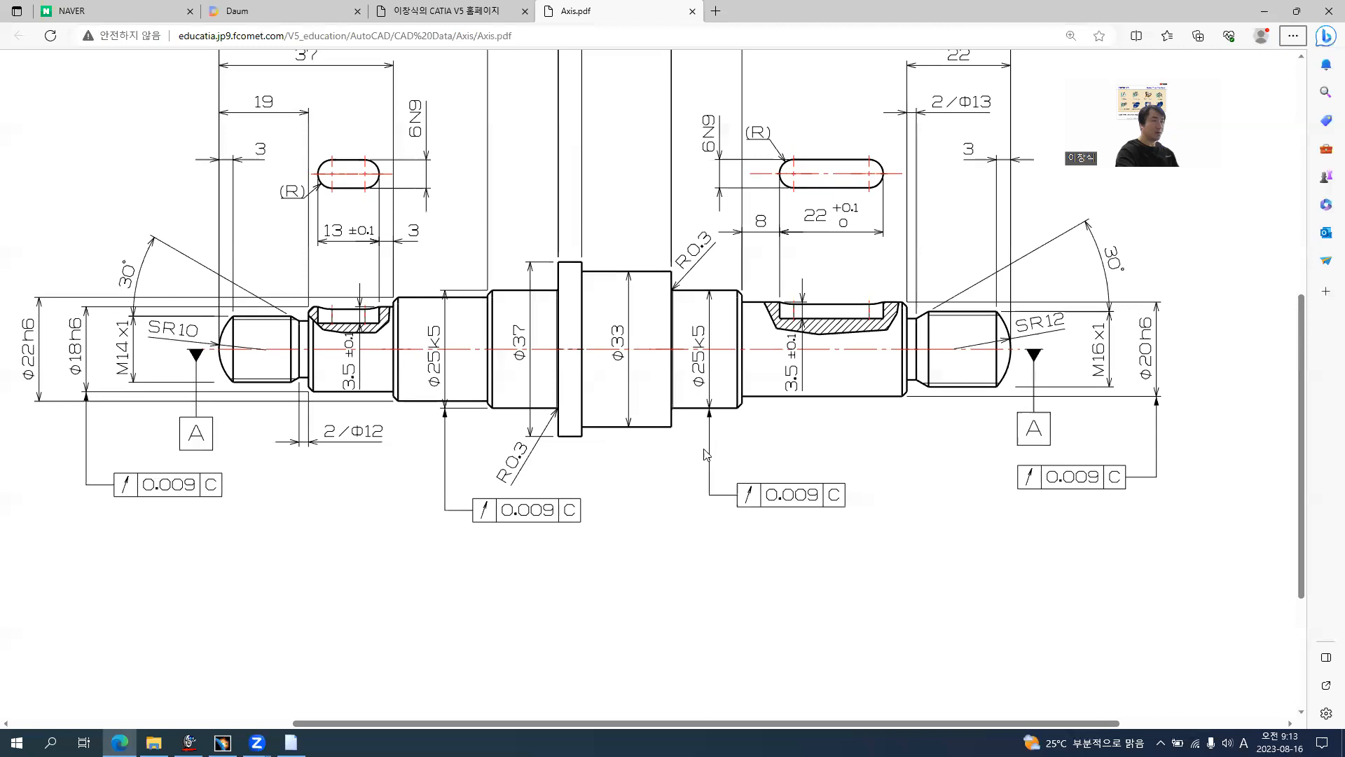
scroll(662, 460, "down", 2, "ctrl")
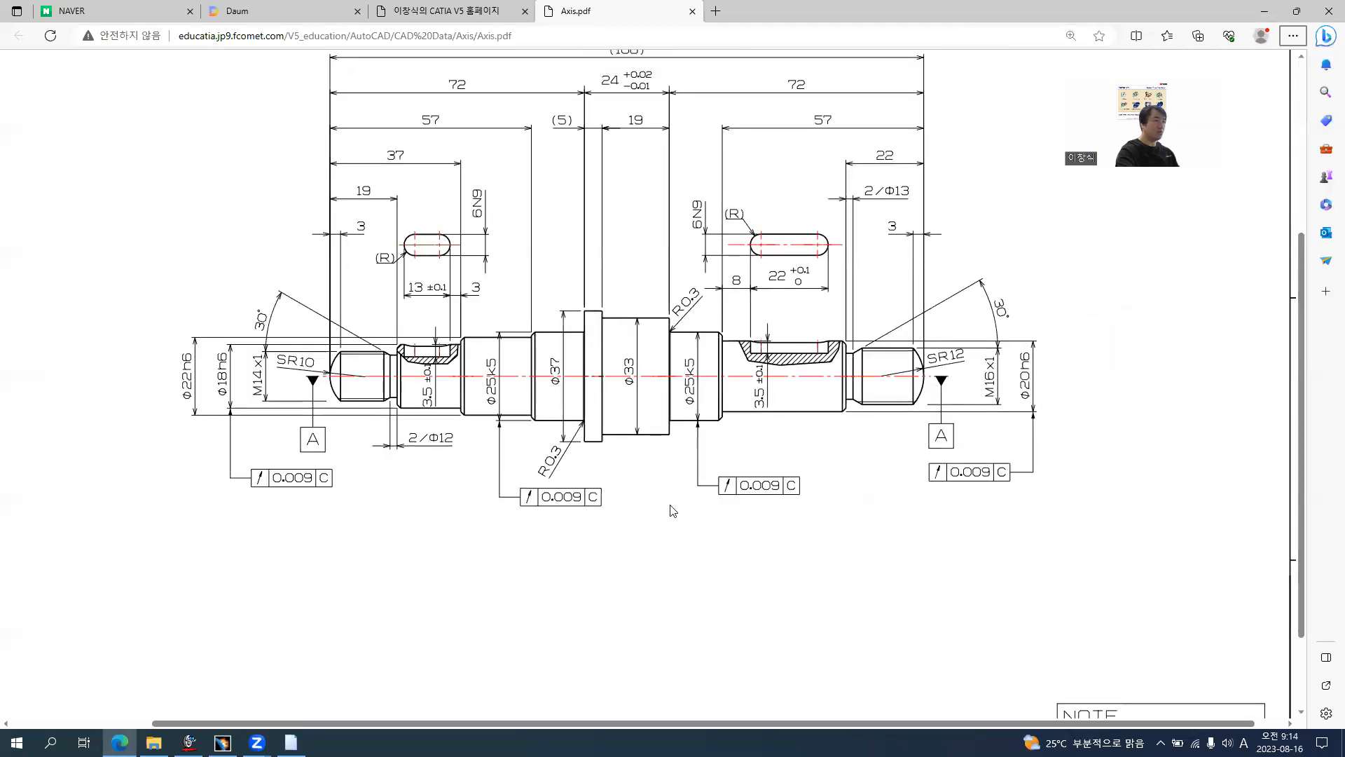
key("alt+Tab")
key("alt+Tab")
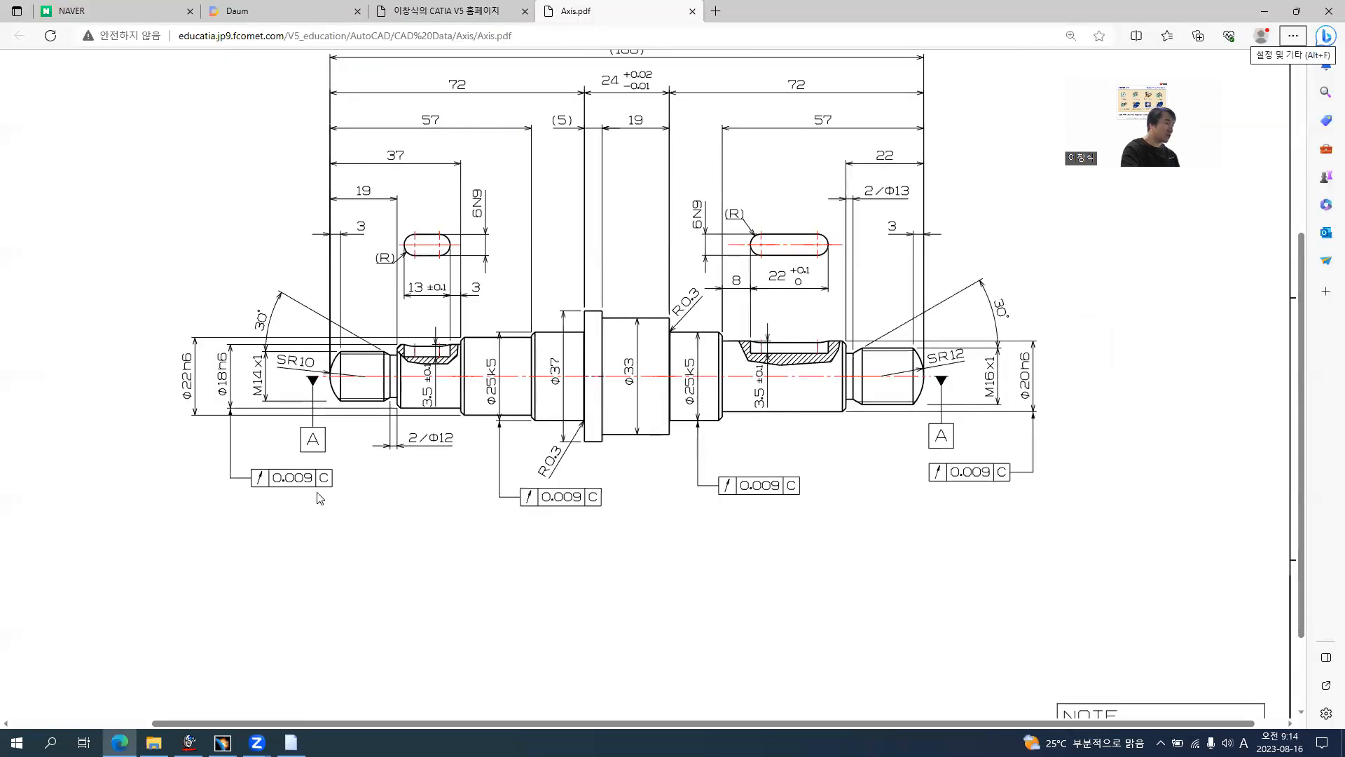
key("alt+Tab")
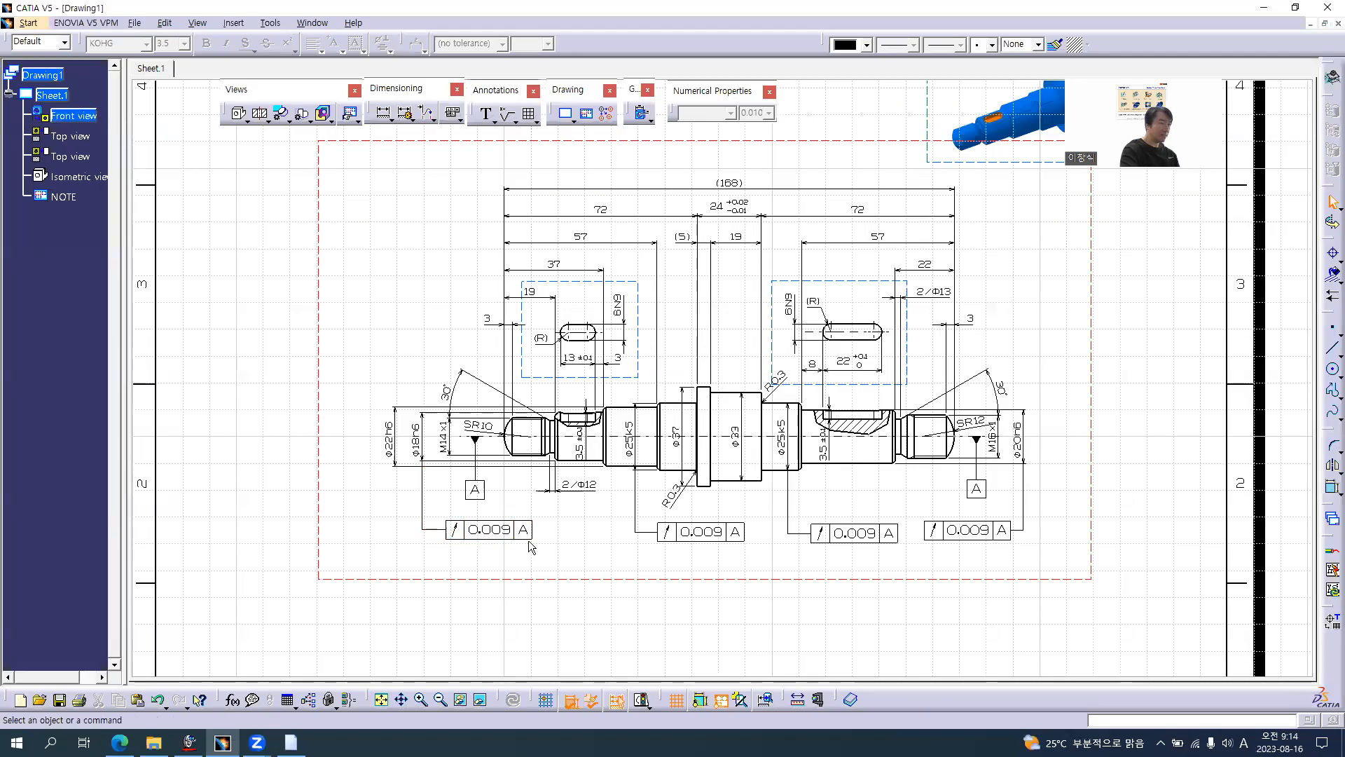
- Reduce the font size of all four 0.009 runout frames beneath the shaft together
left_click(490, 530)
left_click(700, 531, "ctrl")
left_click(849, 536, "ctrl")
left_click(966, 529, "ctrl")
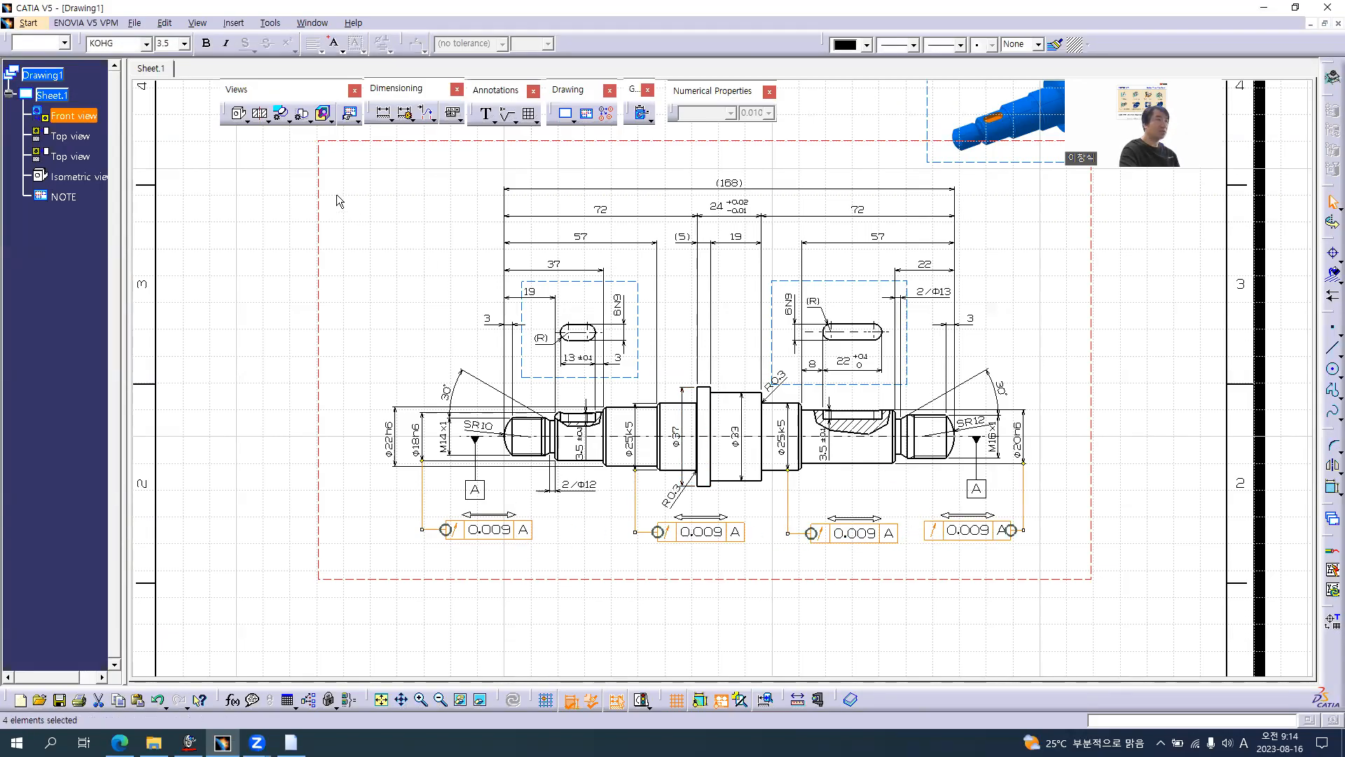
left_click(173, 45)
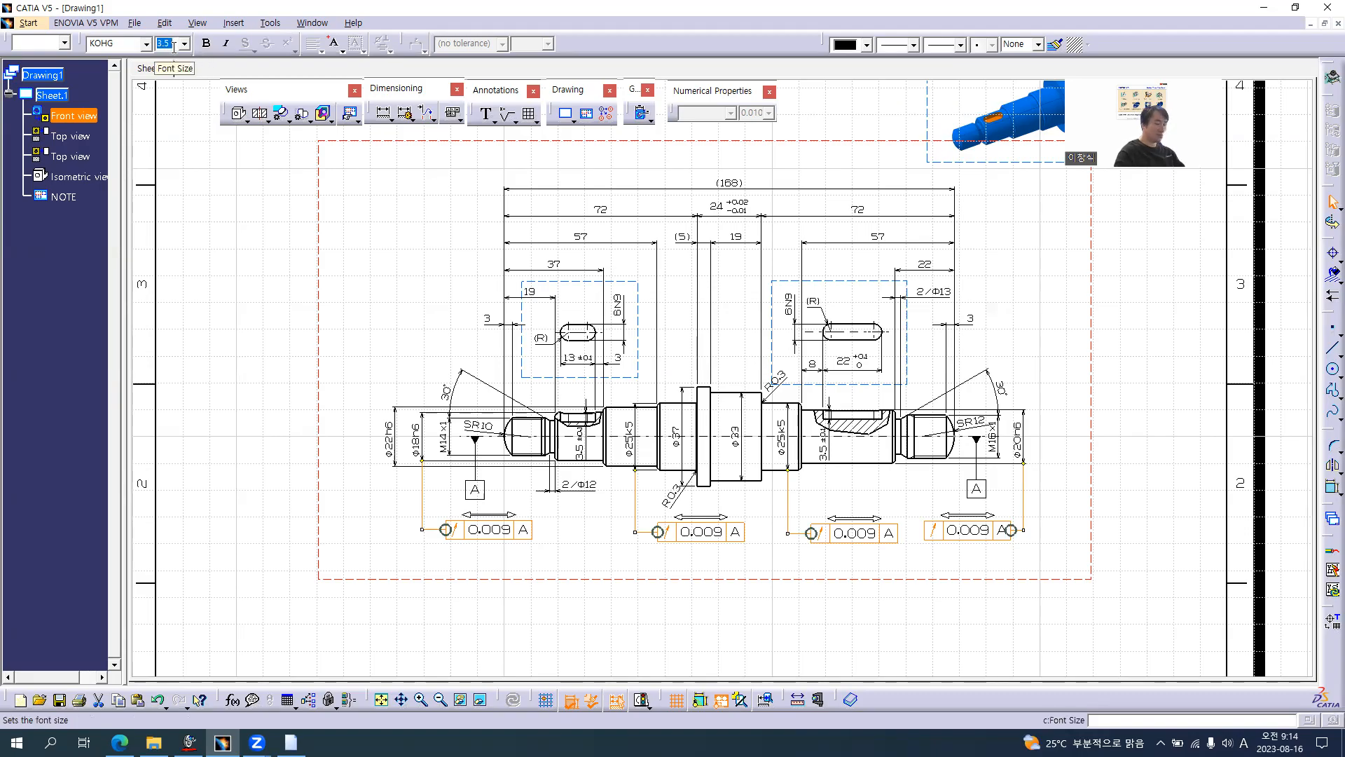
key("Return")
left_click(257, 293)
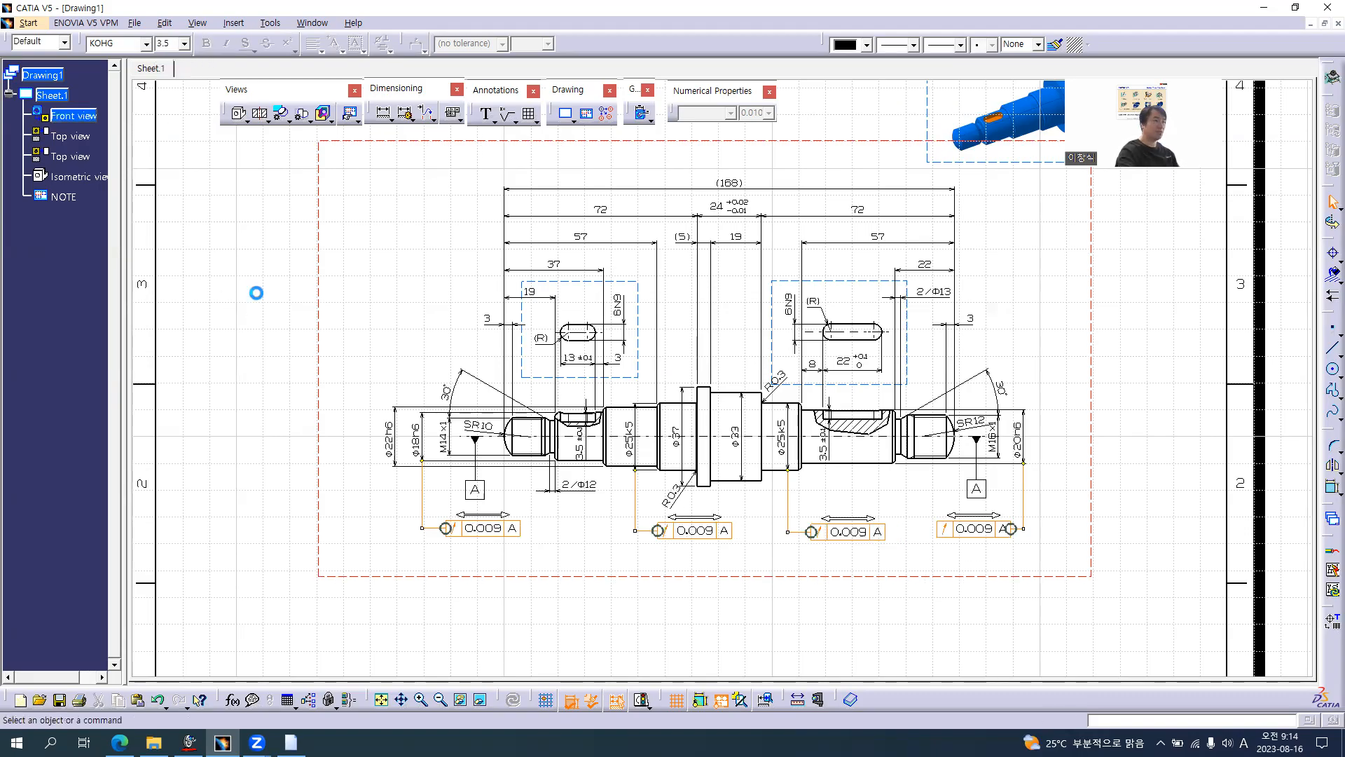
- In Save Management, set PDG Page01 EX05.CATPart to overwrite its existing file in E:\#00 CATIA V5 Movie\#03 CATIA V5 Data\#02 PDG\PDG Page01 EX05
middle_click_drag(984, 348, 984, 374)
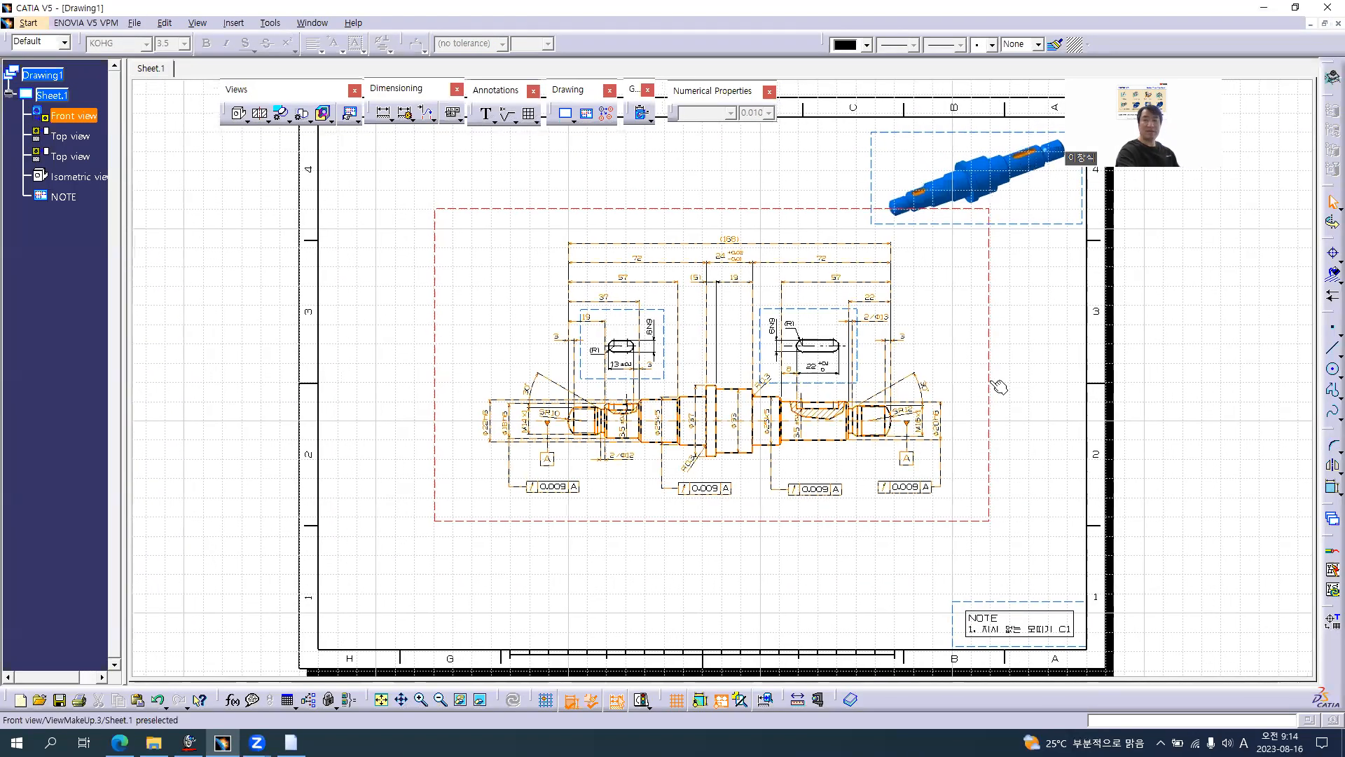
left_click(134, 23)
left_click(164, 175)
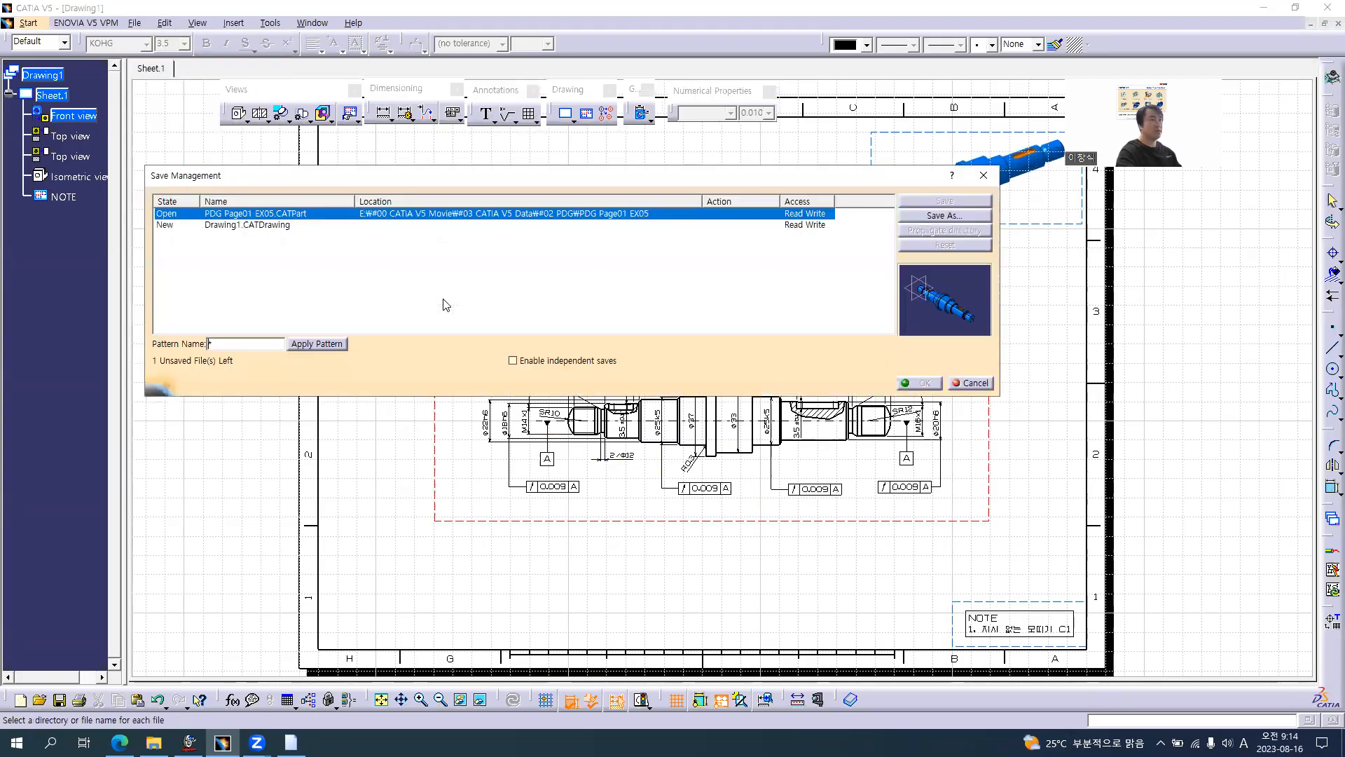
left_click(908, 216)
left_click(353, 245)
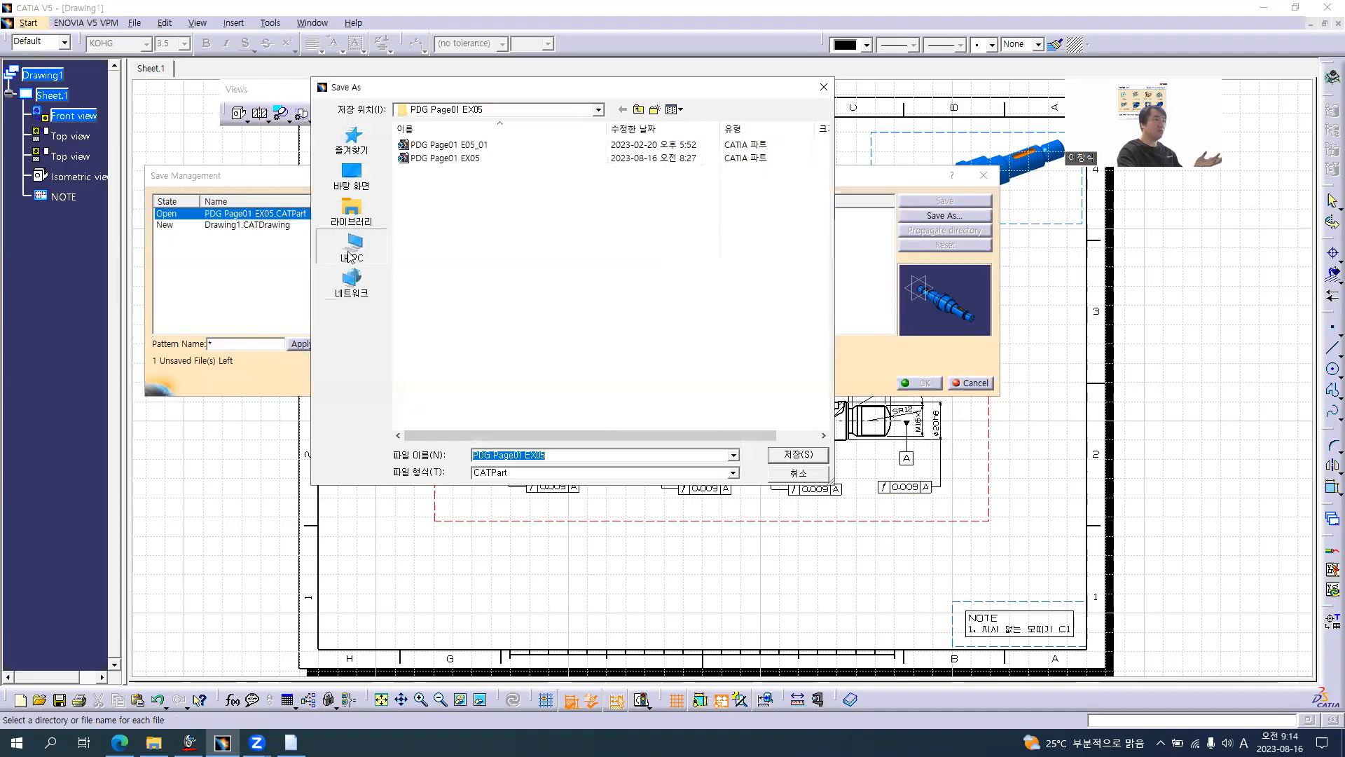
double_click(460, 348)
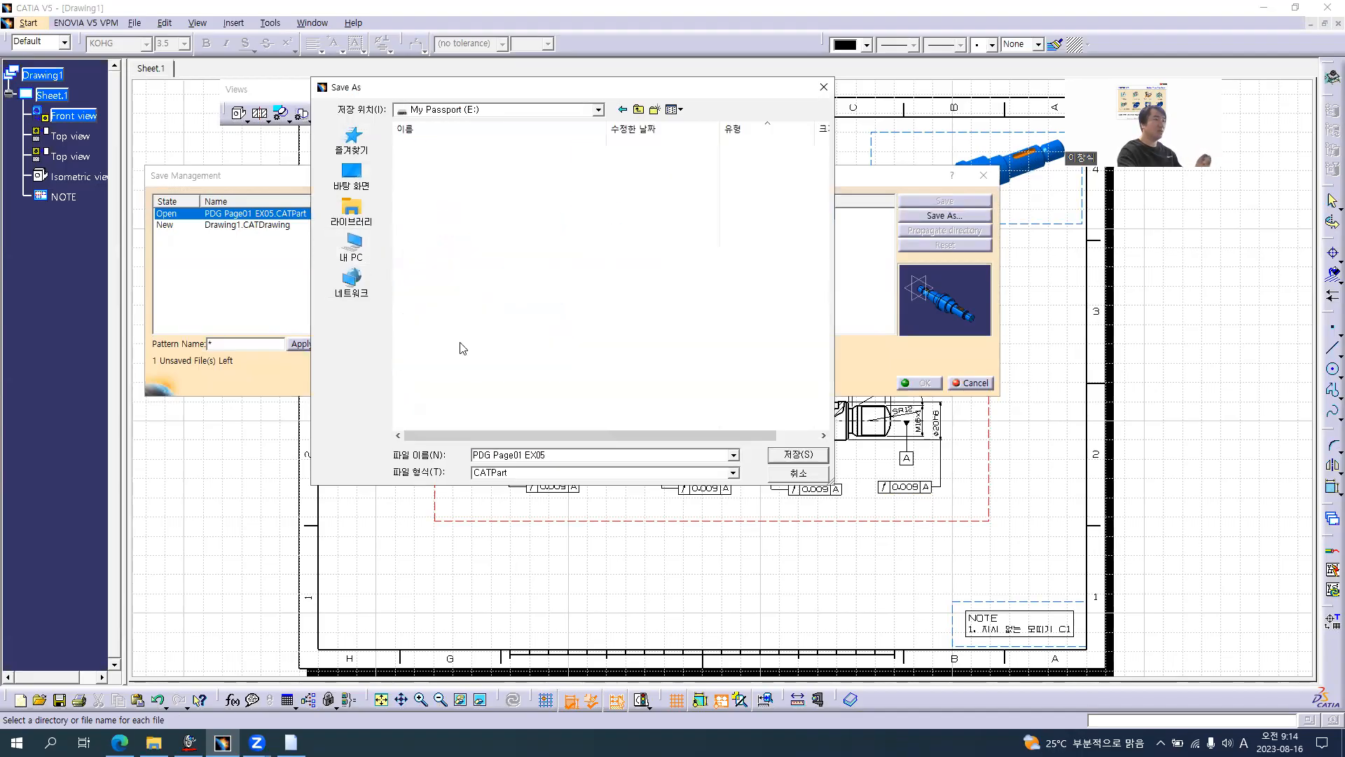
double_click(434, 145)
double_click(435, 171)
double_click(438, 160)
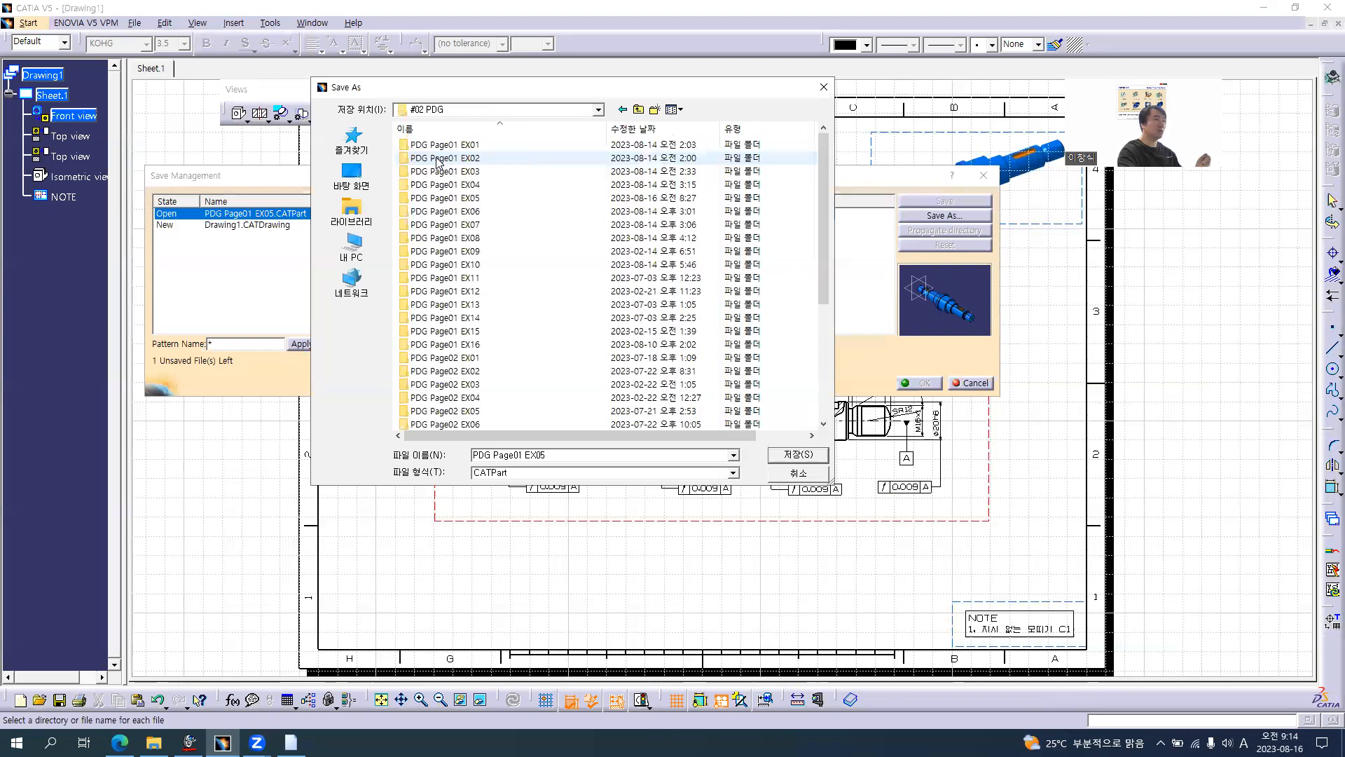
double_click(455, 198)
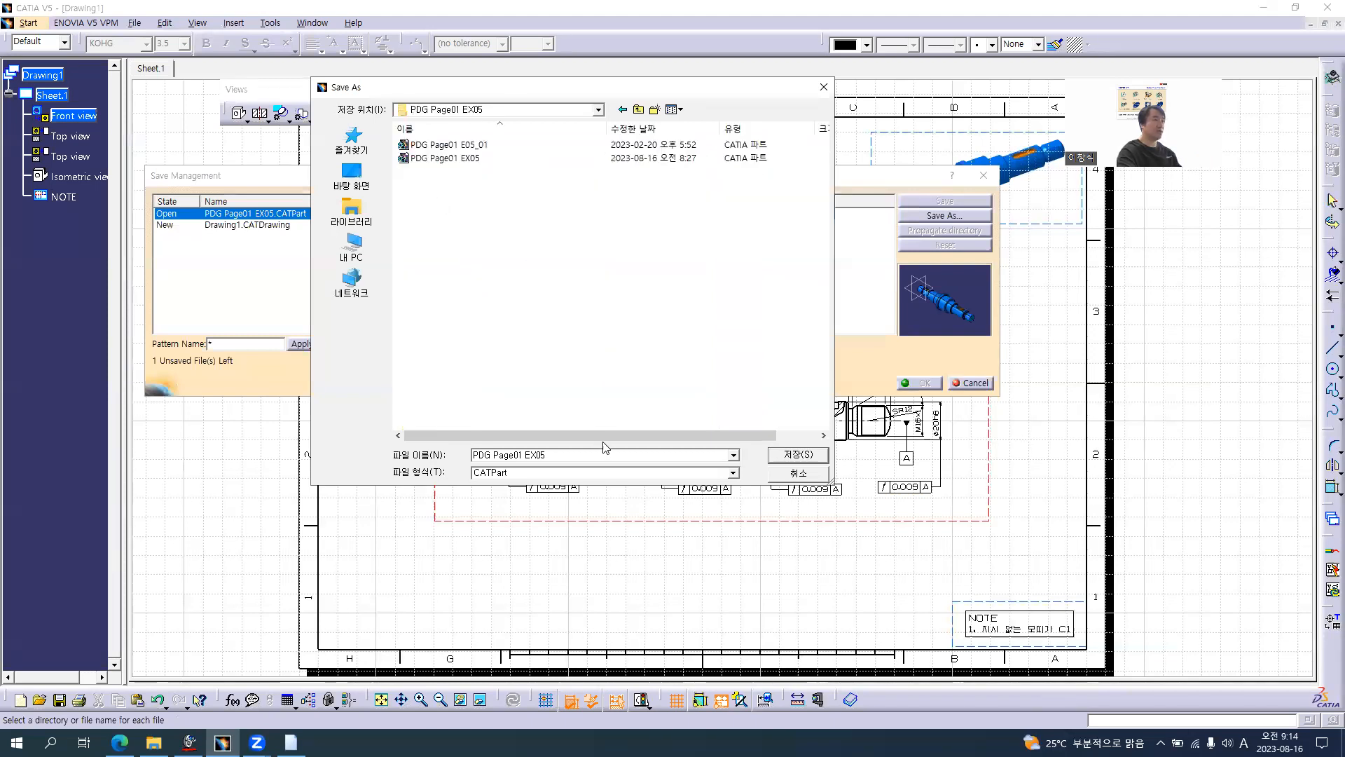
left_click(449, 158)
left_click(798, 454)
key("Return")
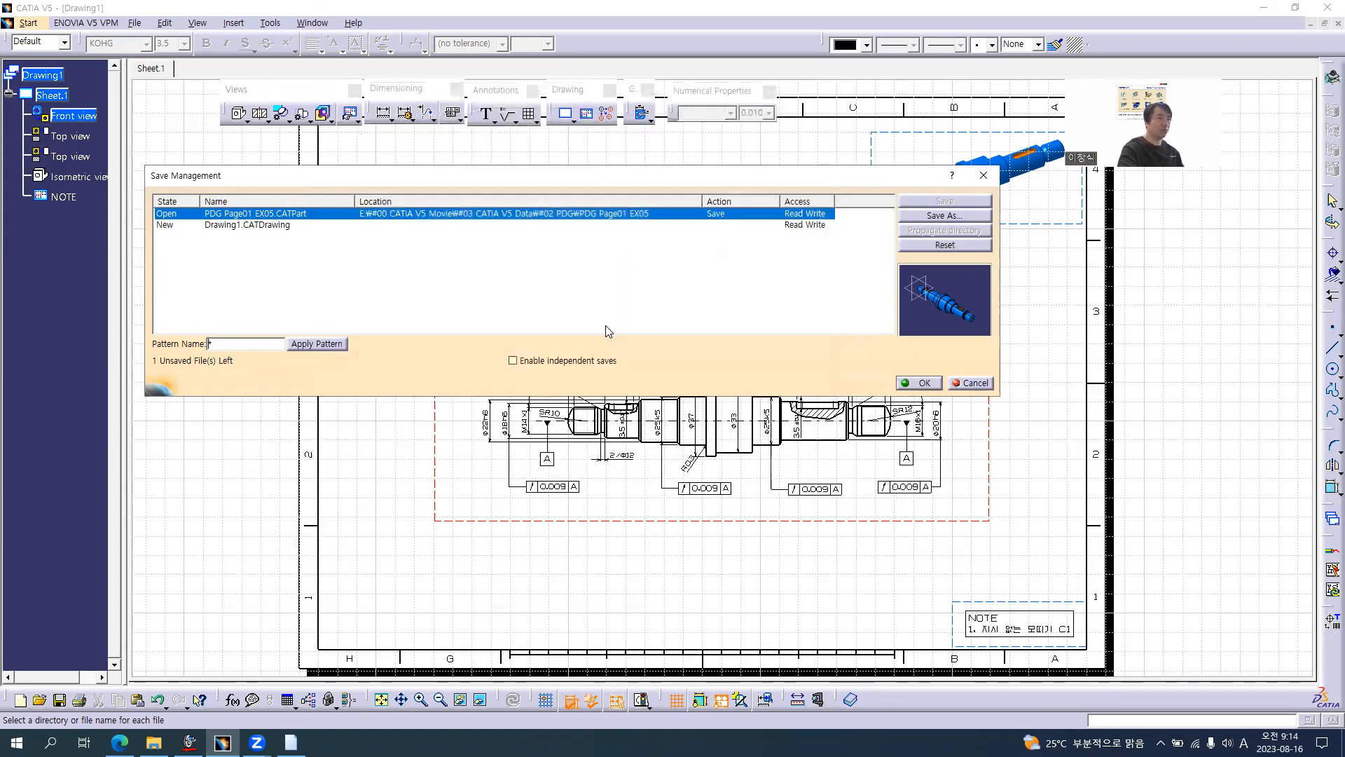
- Set Drawing1.CATDrawing to overwrite PDG Page01 EX05.CATDrawing in the PDG Page01 EX05 folder, and save both the drawing and the part
left_click(765, 226)
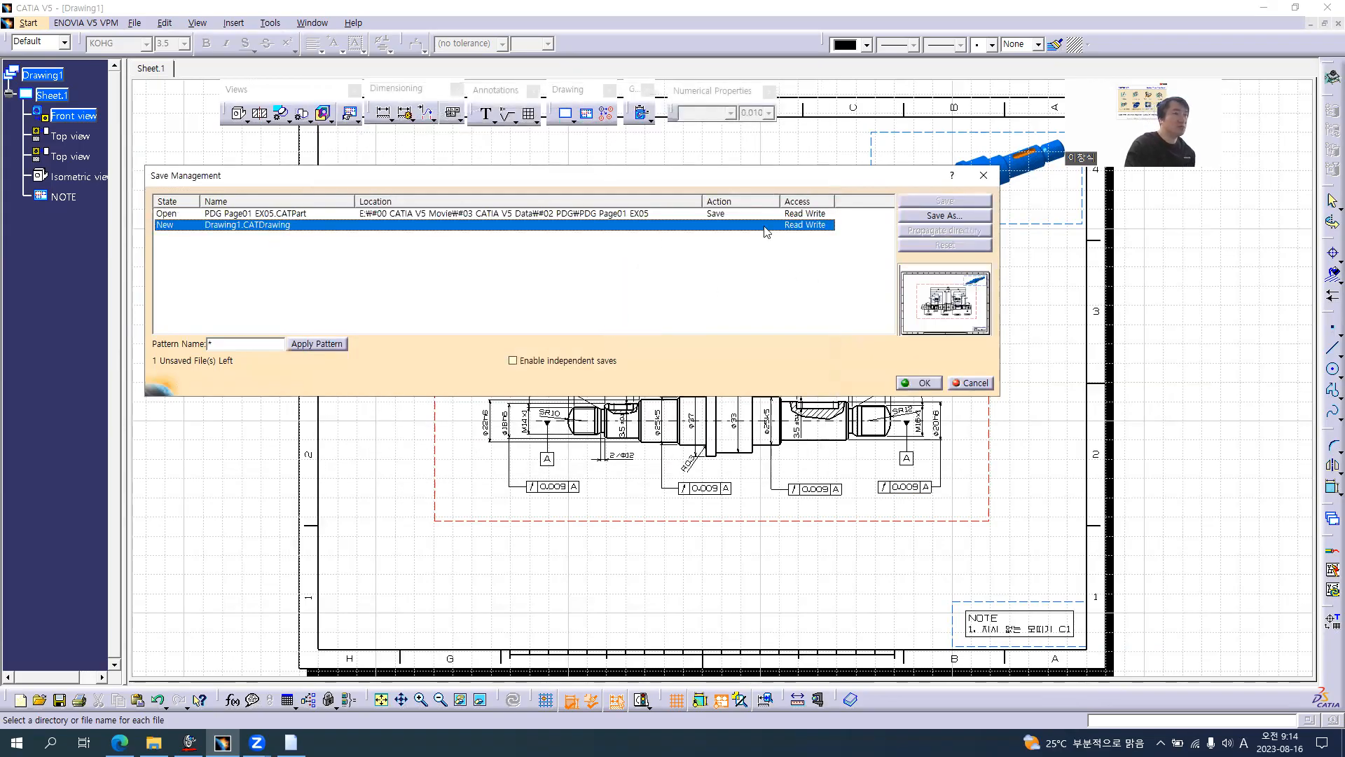
left_click(909, 216)
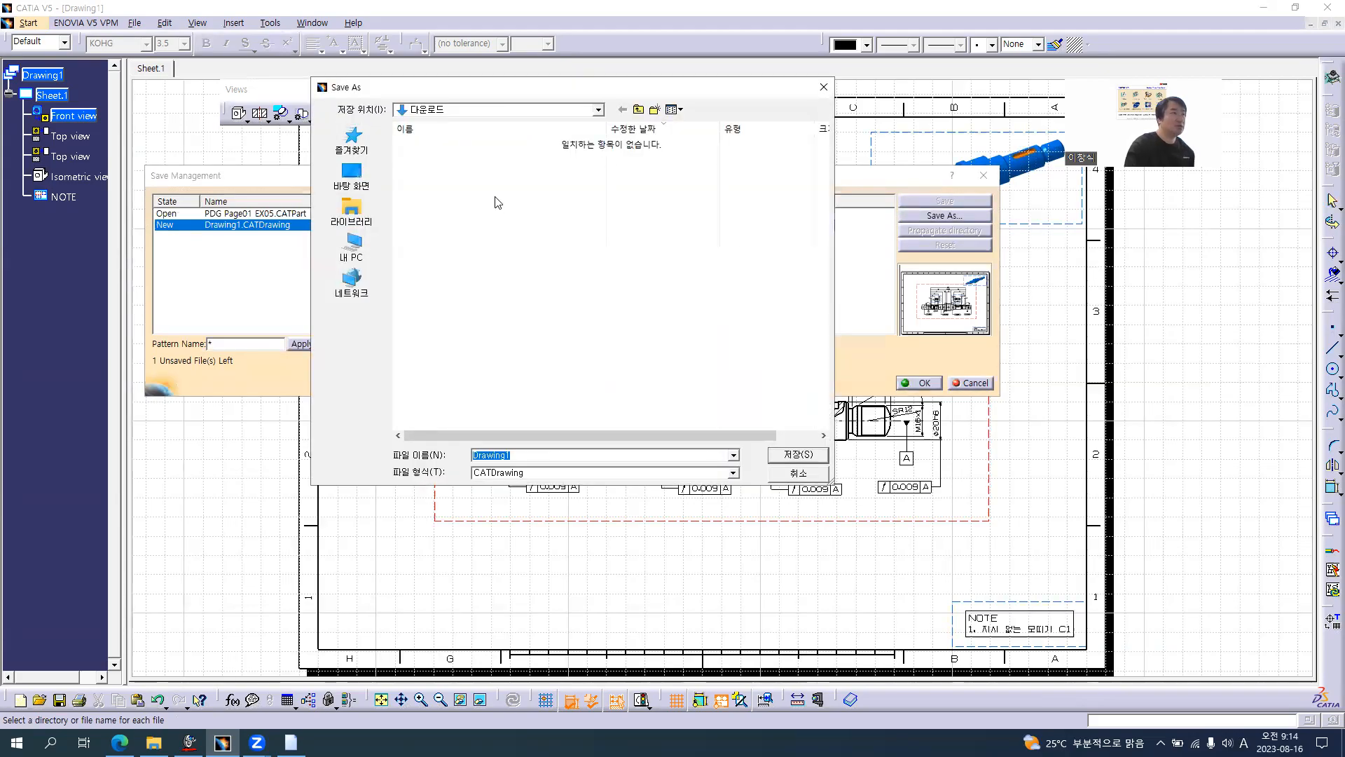
left_click(352, 252)
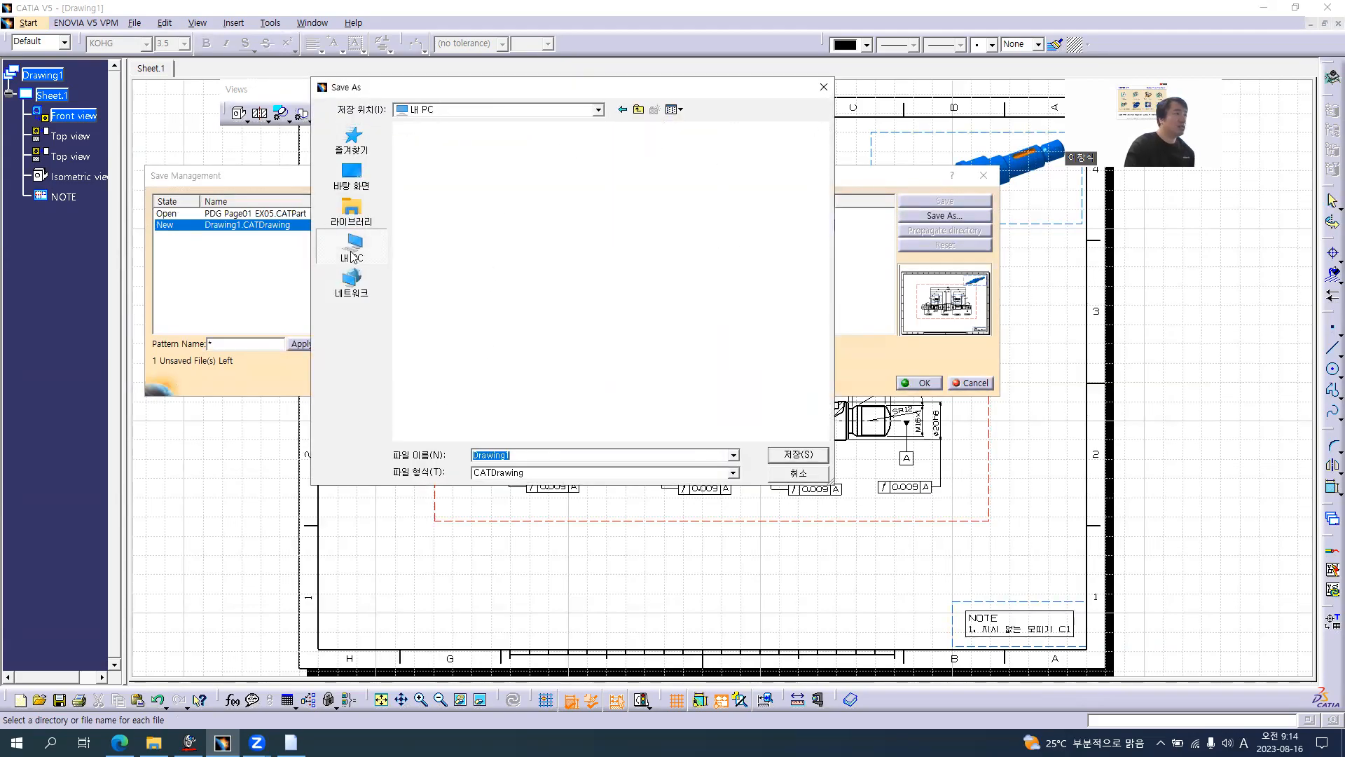
double_click(456, 350)
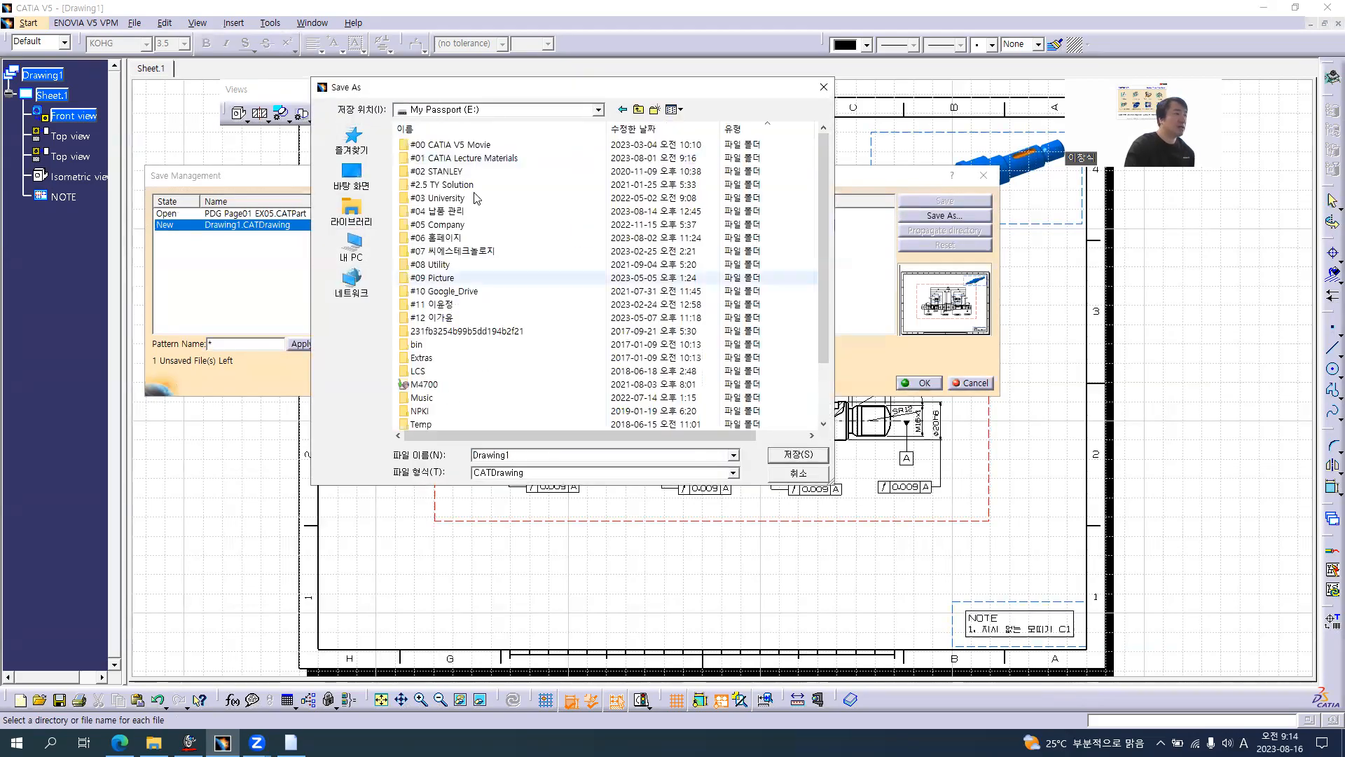
double_click(455, 144)
left_click(457, 171)
double_click(457, 172)
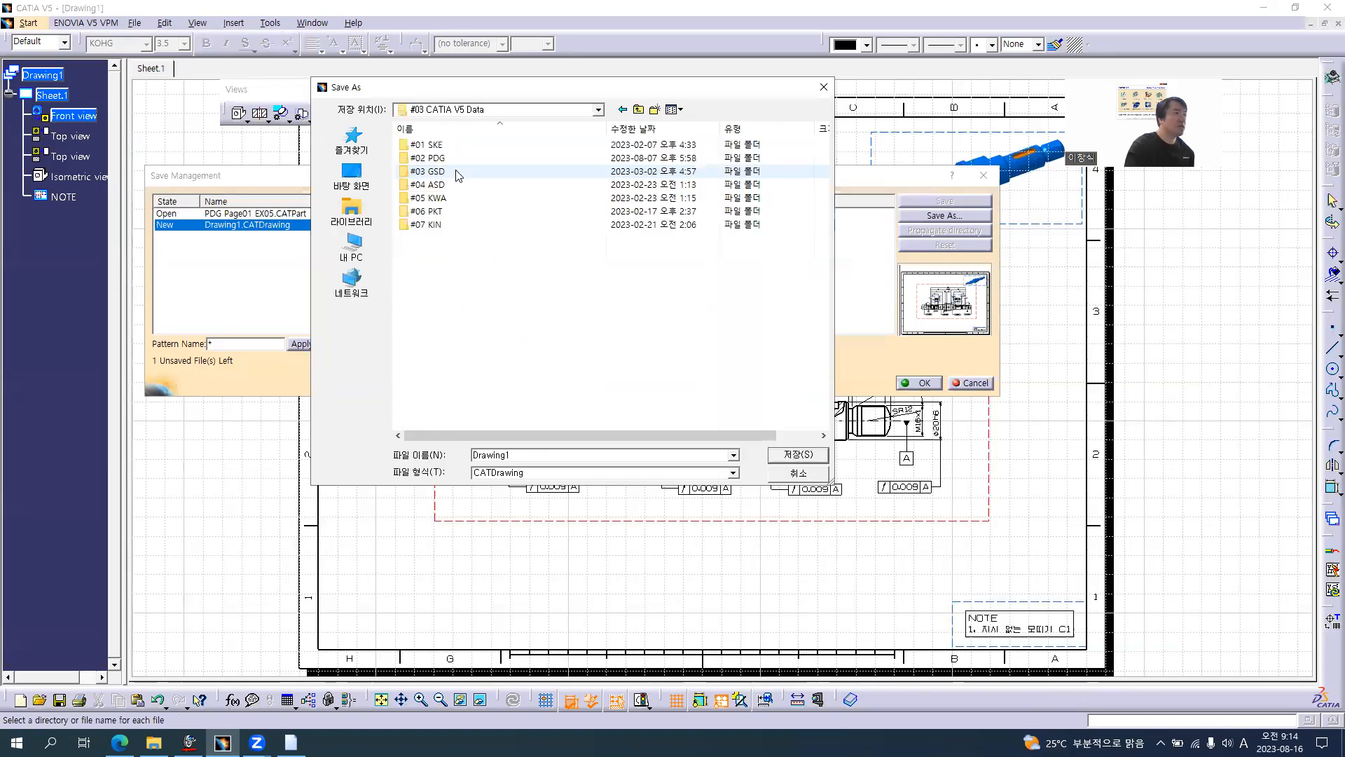
double_click(420, 158)
double_click(445, 199)
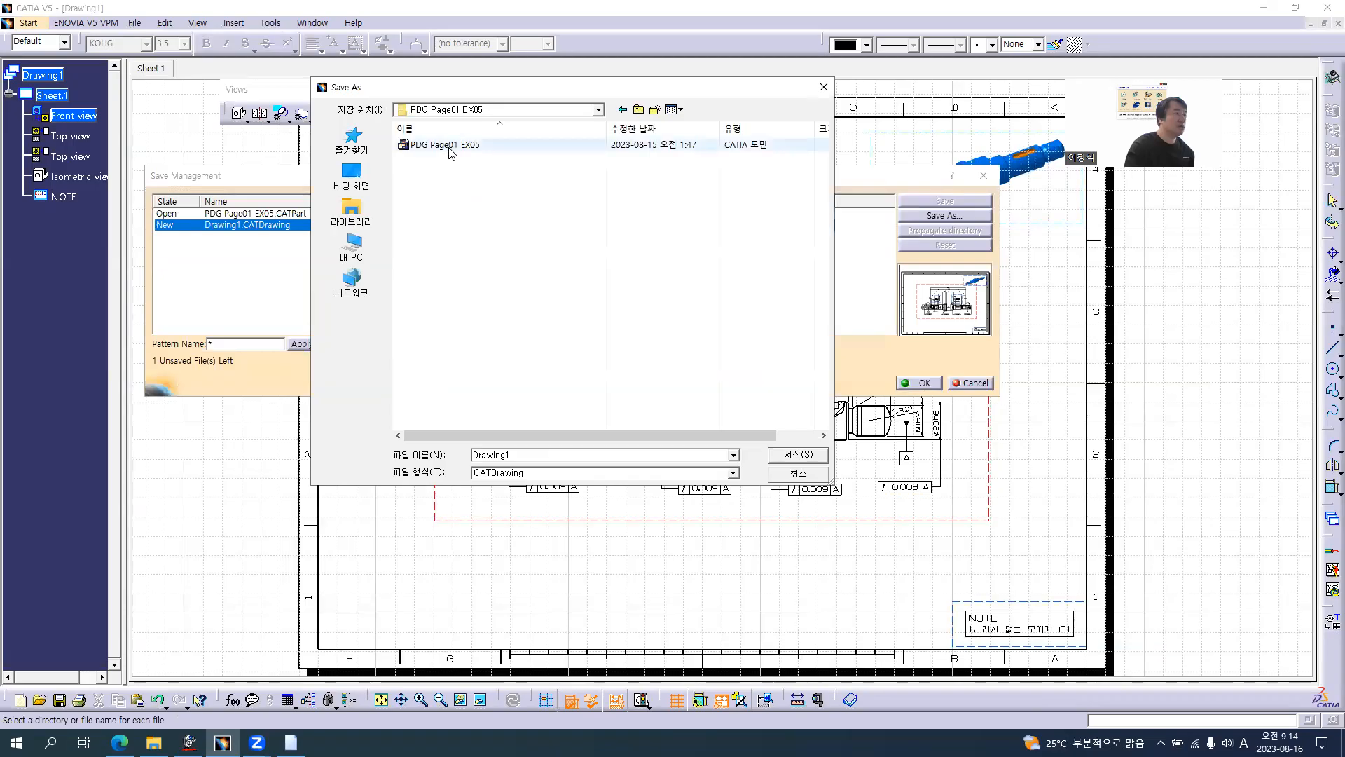
double_click(450, 145)
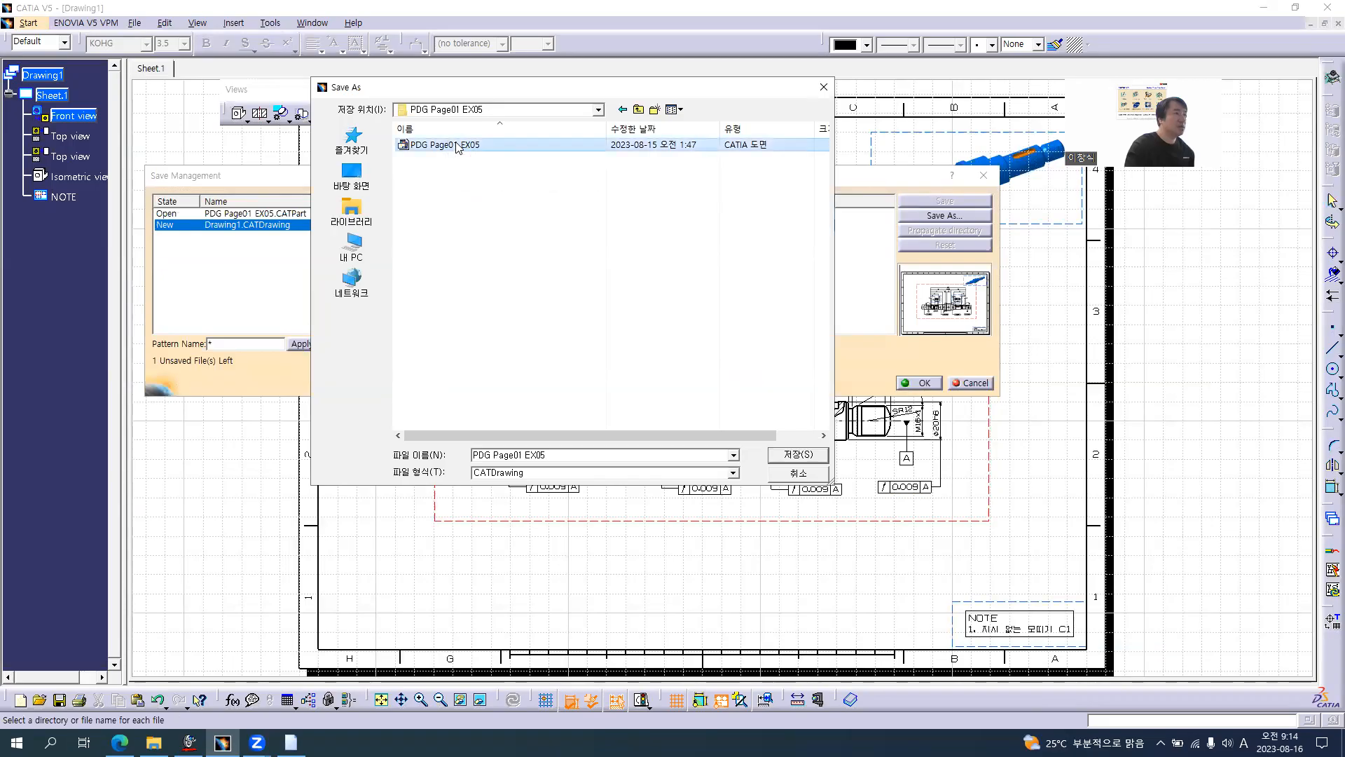
left_click(725, 414)
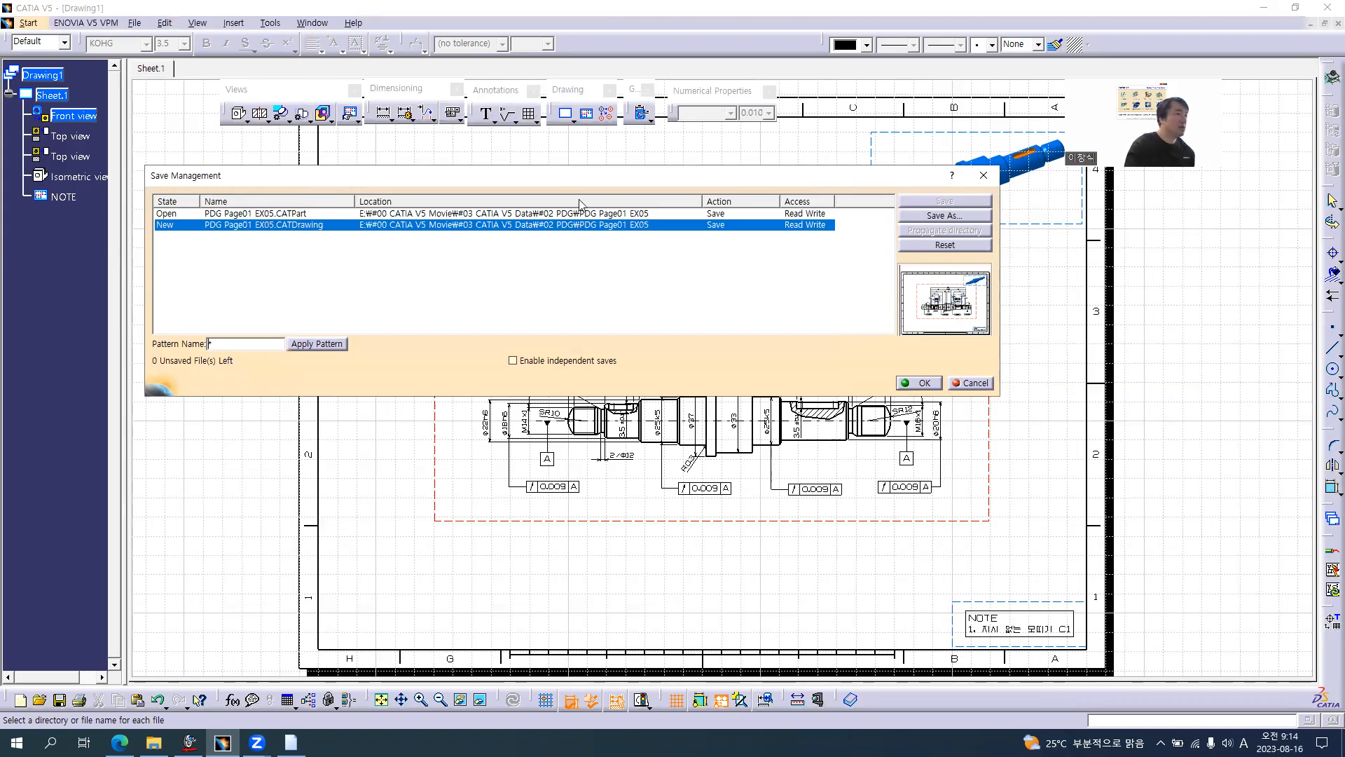
left_click(911, 385)
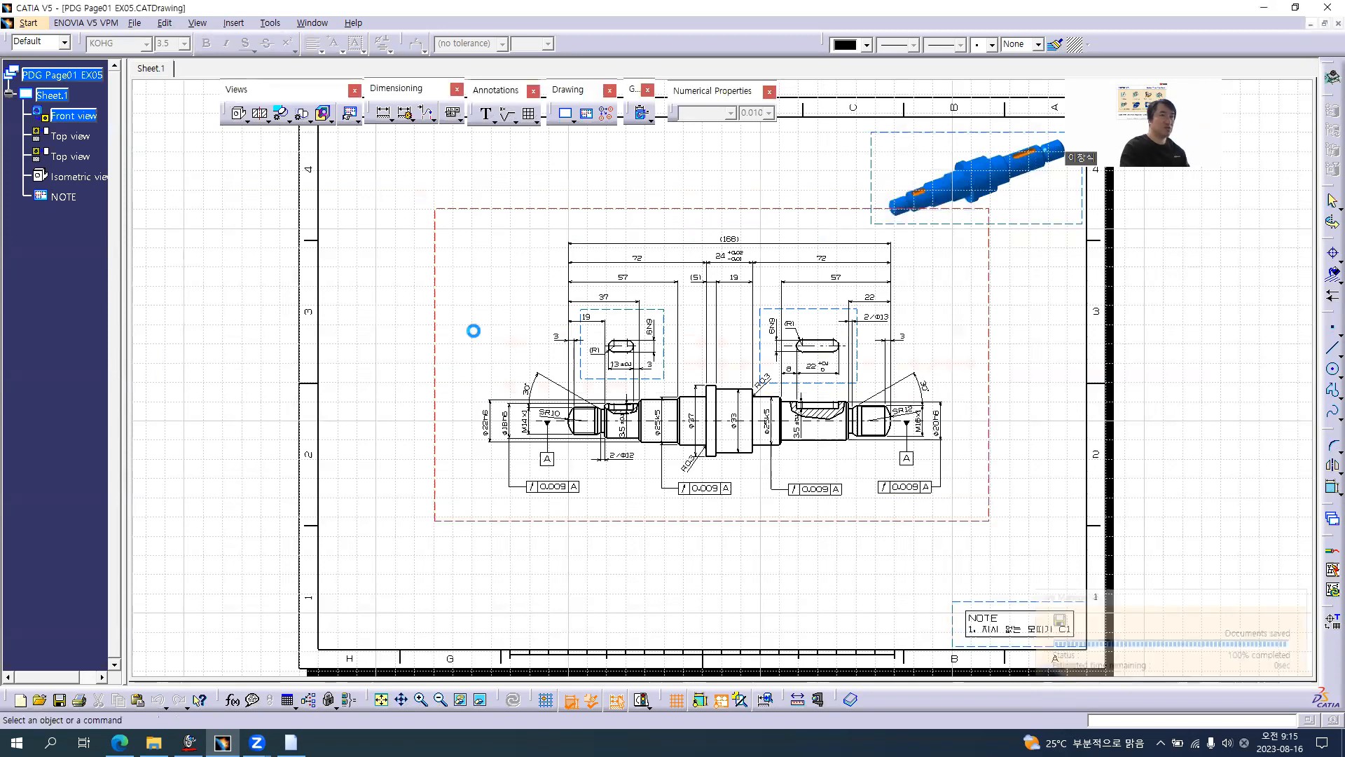
- Save a copy of the drawing in pdf format as PDG Page01 EX05 in the same folder
left_click(135, 24)
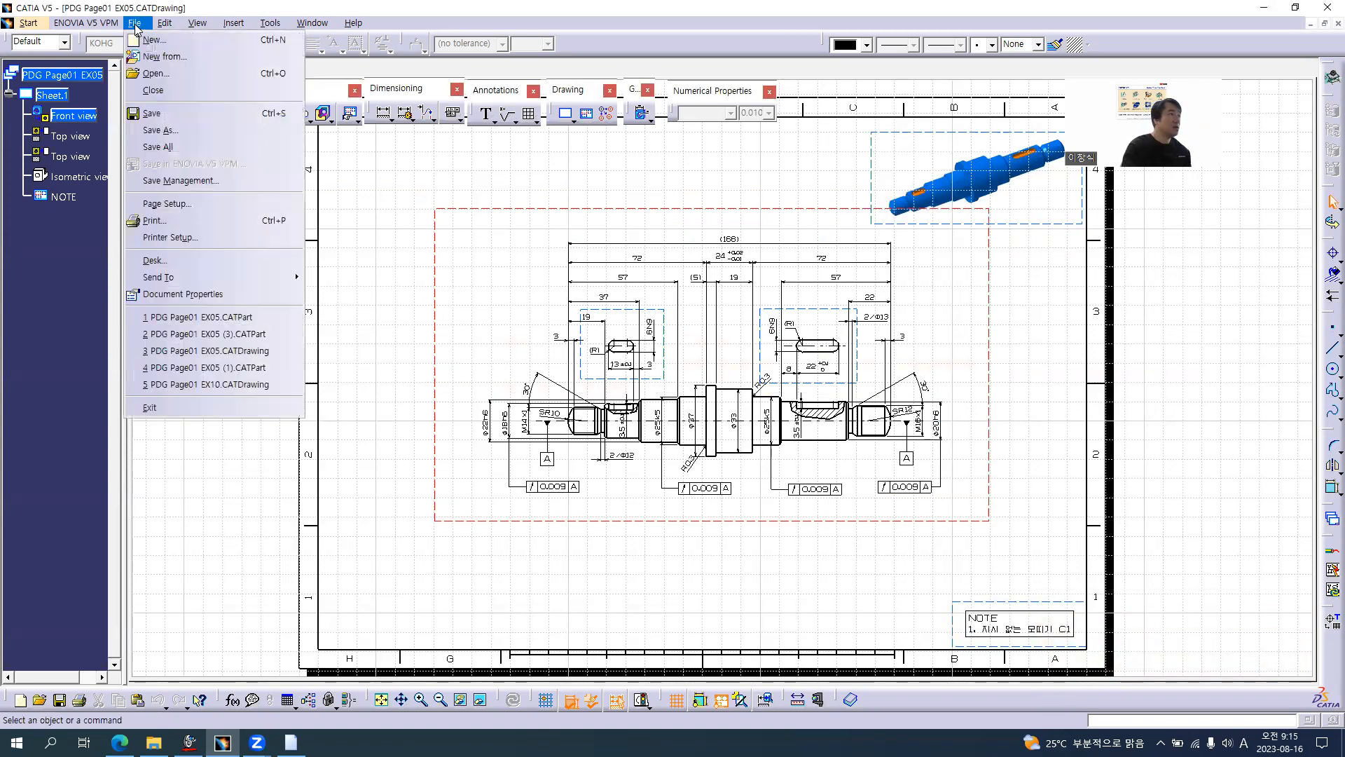
left_click(166, 133)
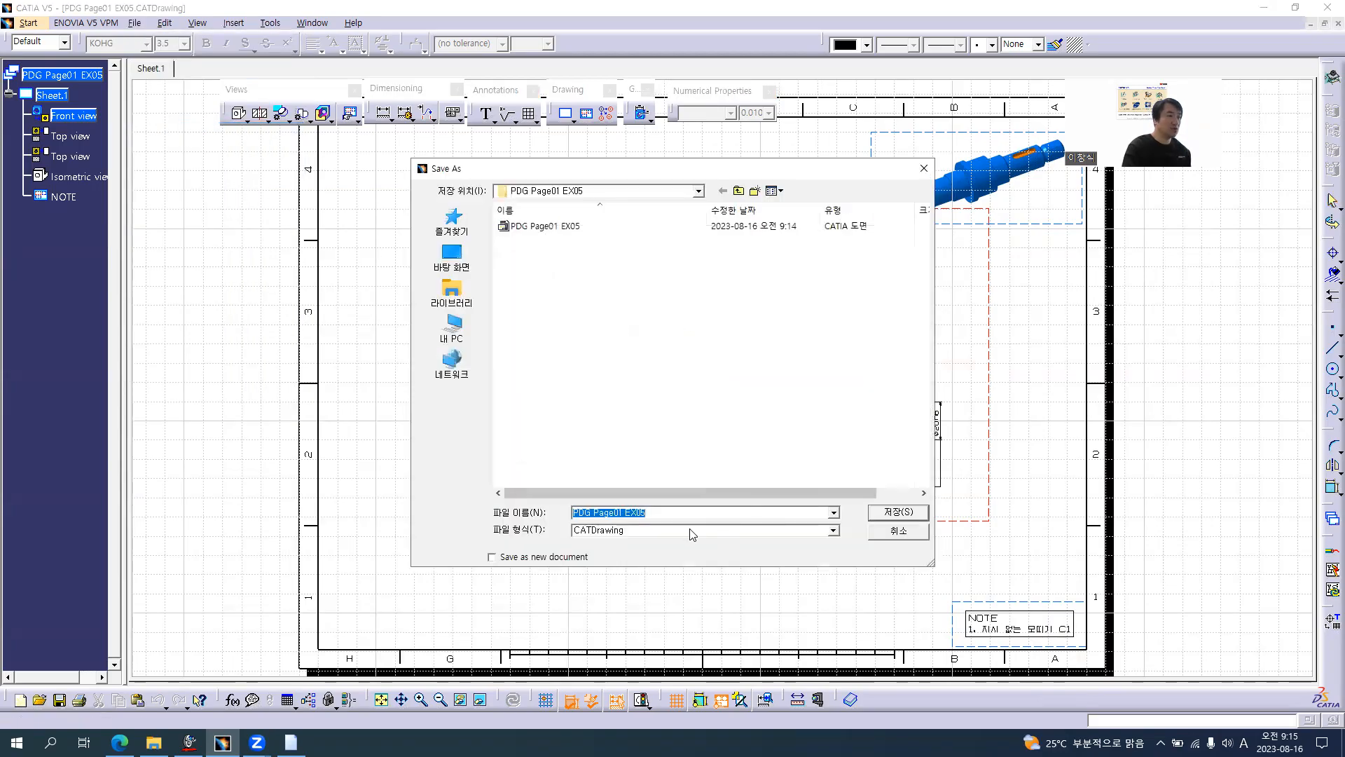
left_click(685, 534)
left_click(631, 609)
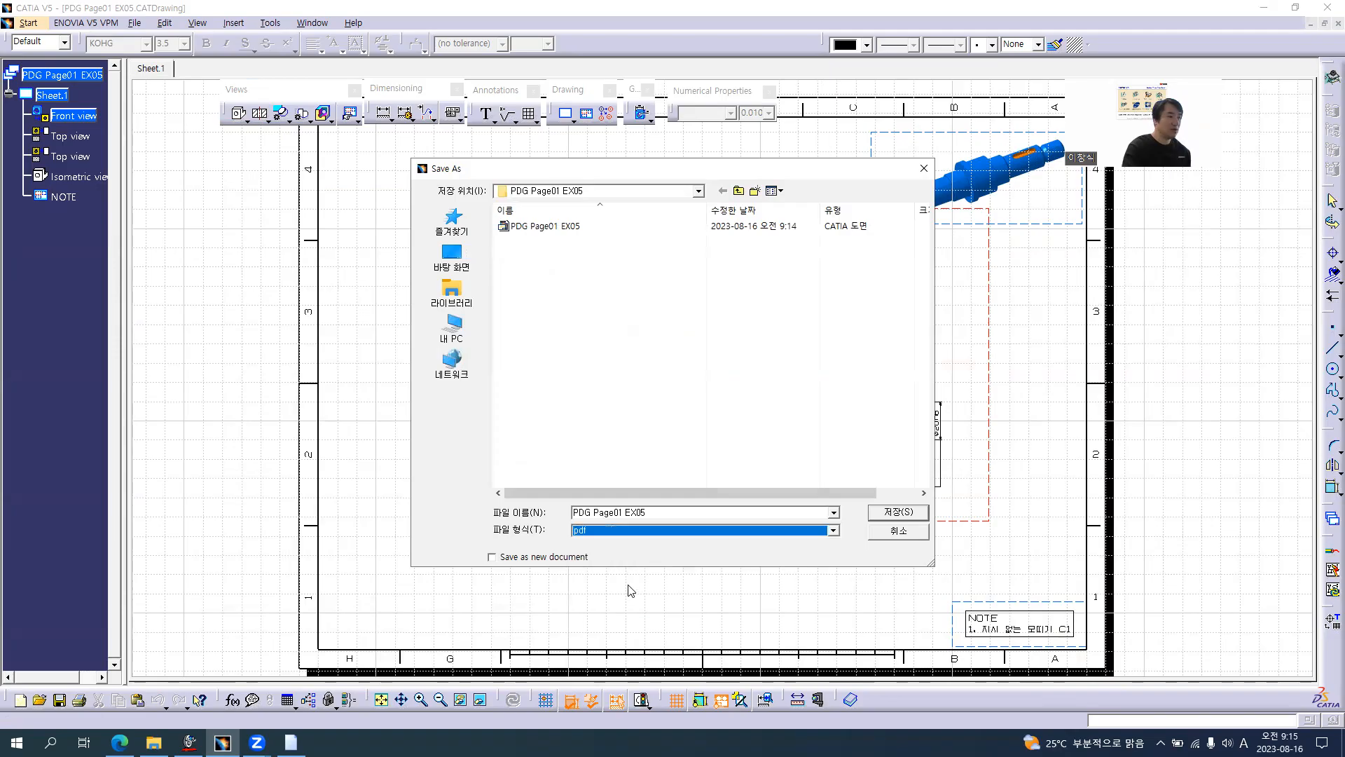
left_click(871, 516)
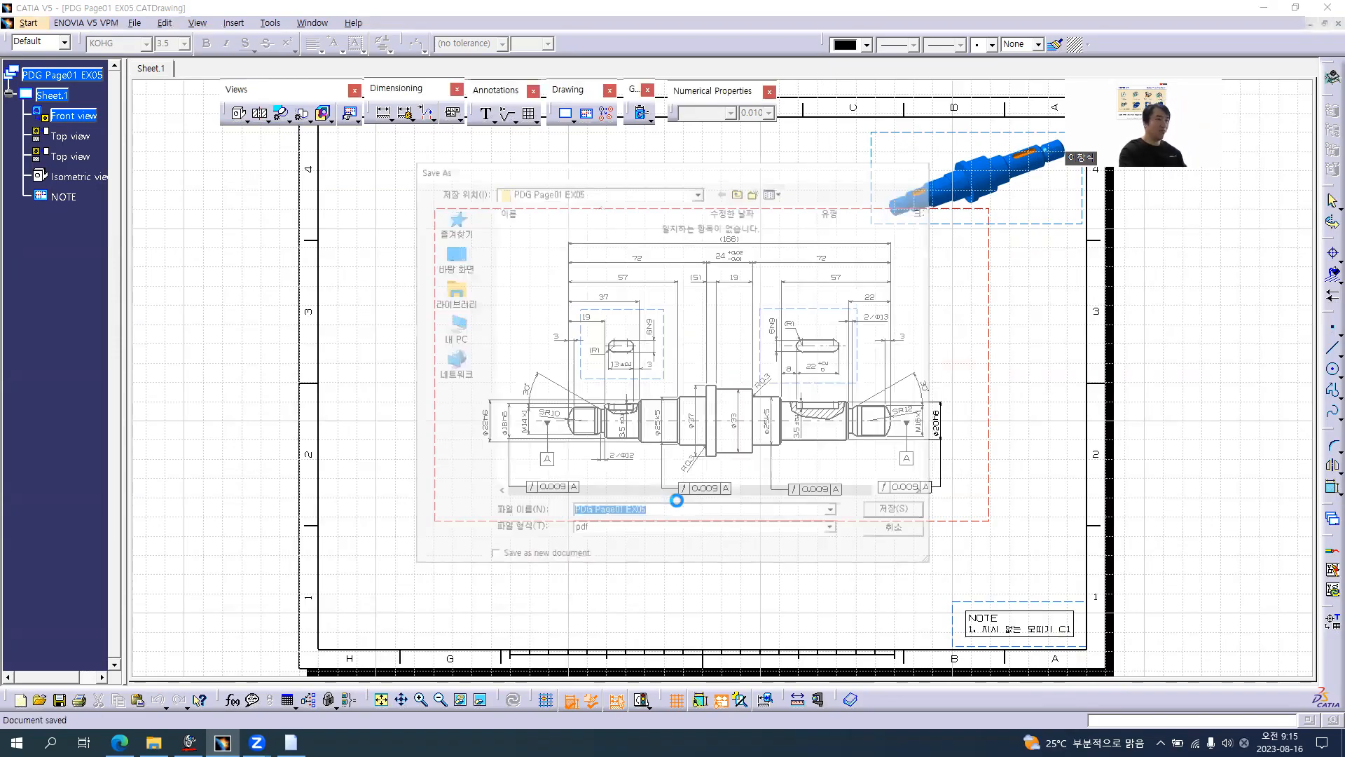
- In File Explorer, open the PDG Page01 EX05 PDF from E:\#00 CATIA V5 Movie\#03 CATIA V5 Data\#02 PDG\PDG Page01 EX05
key("alt+Tab")
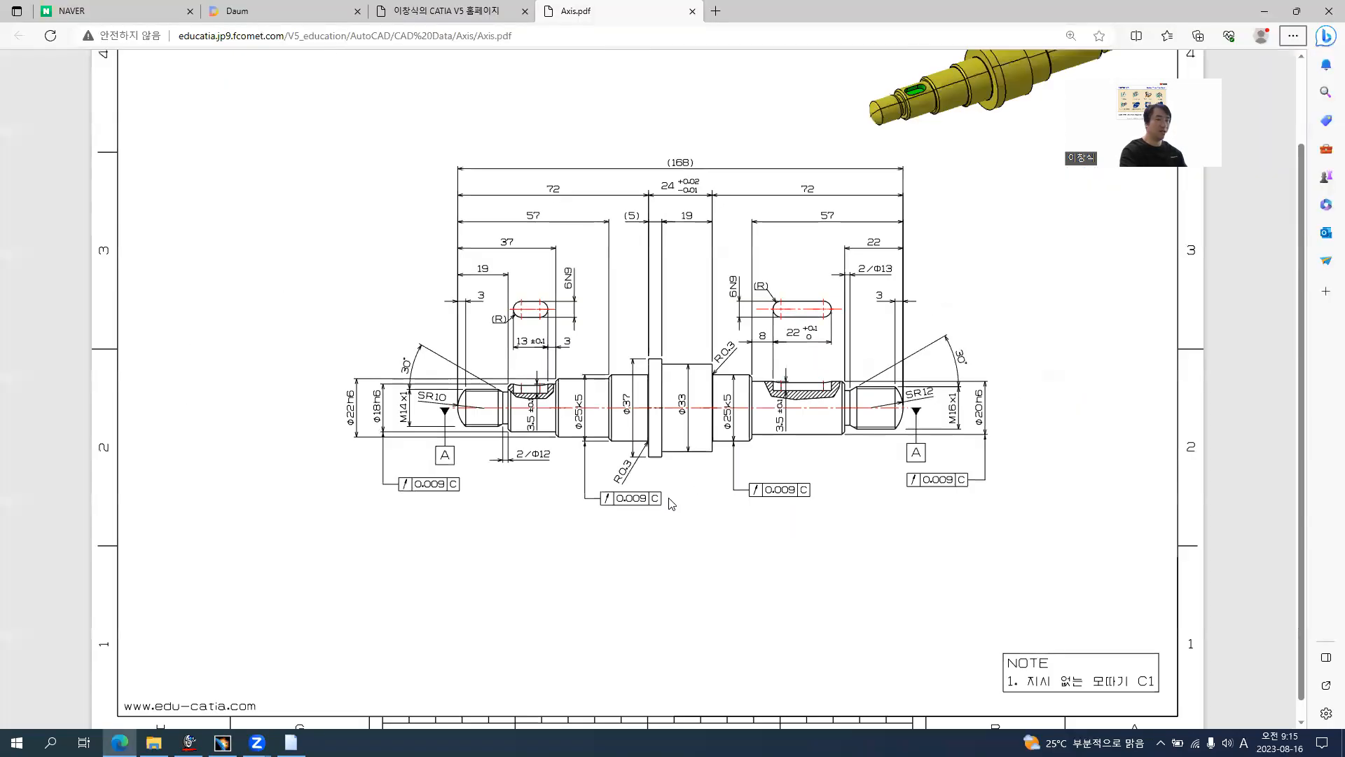
key("alt+Tab")
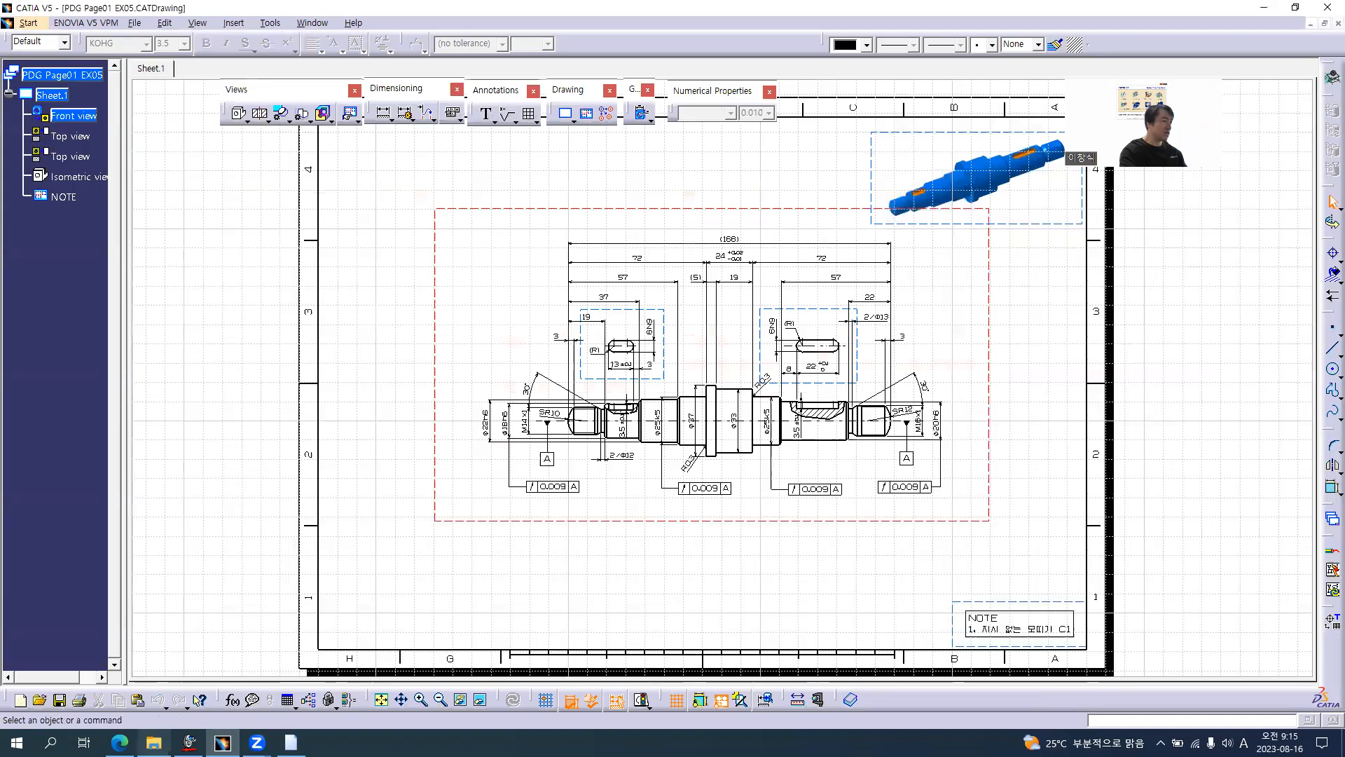
left_click(153, 742)
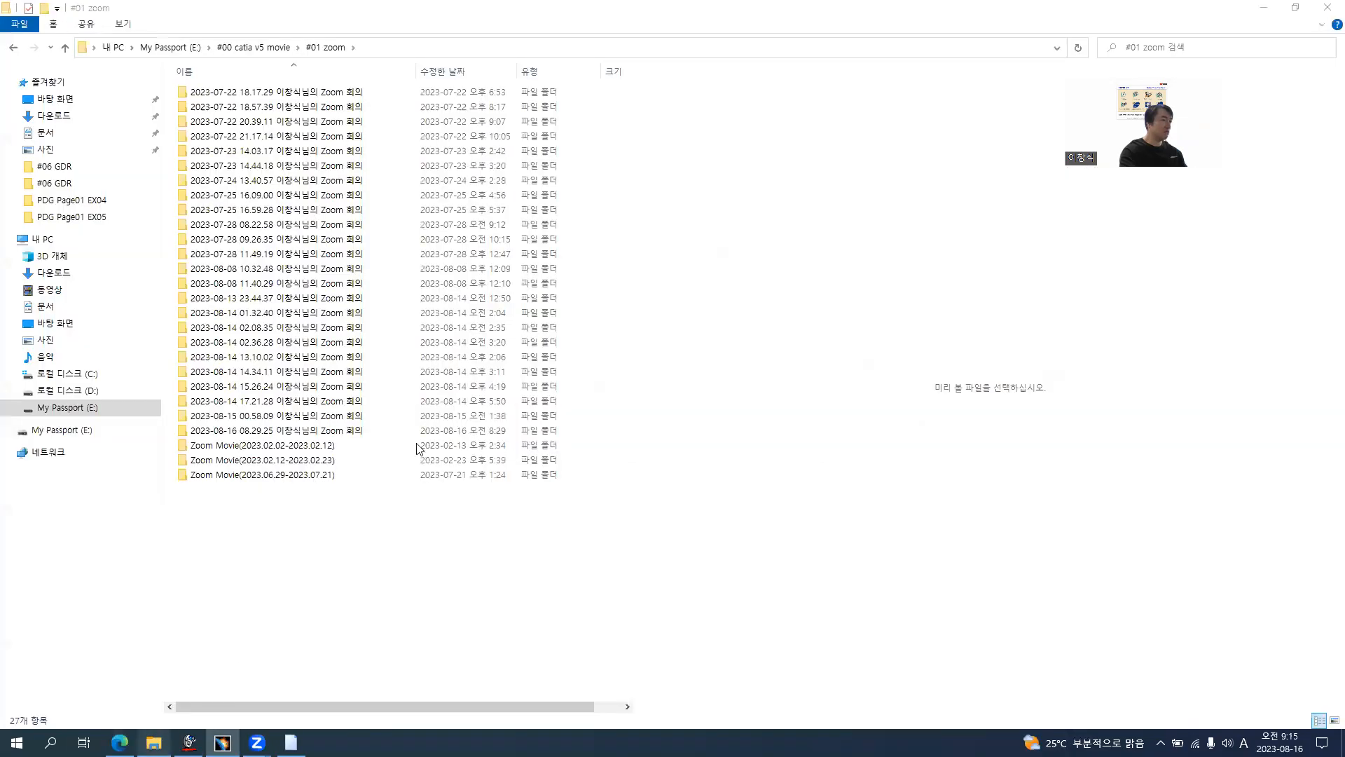
left_click(271, 47)
double_click(239, 124)
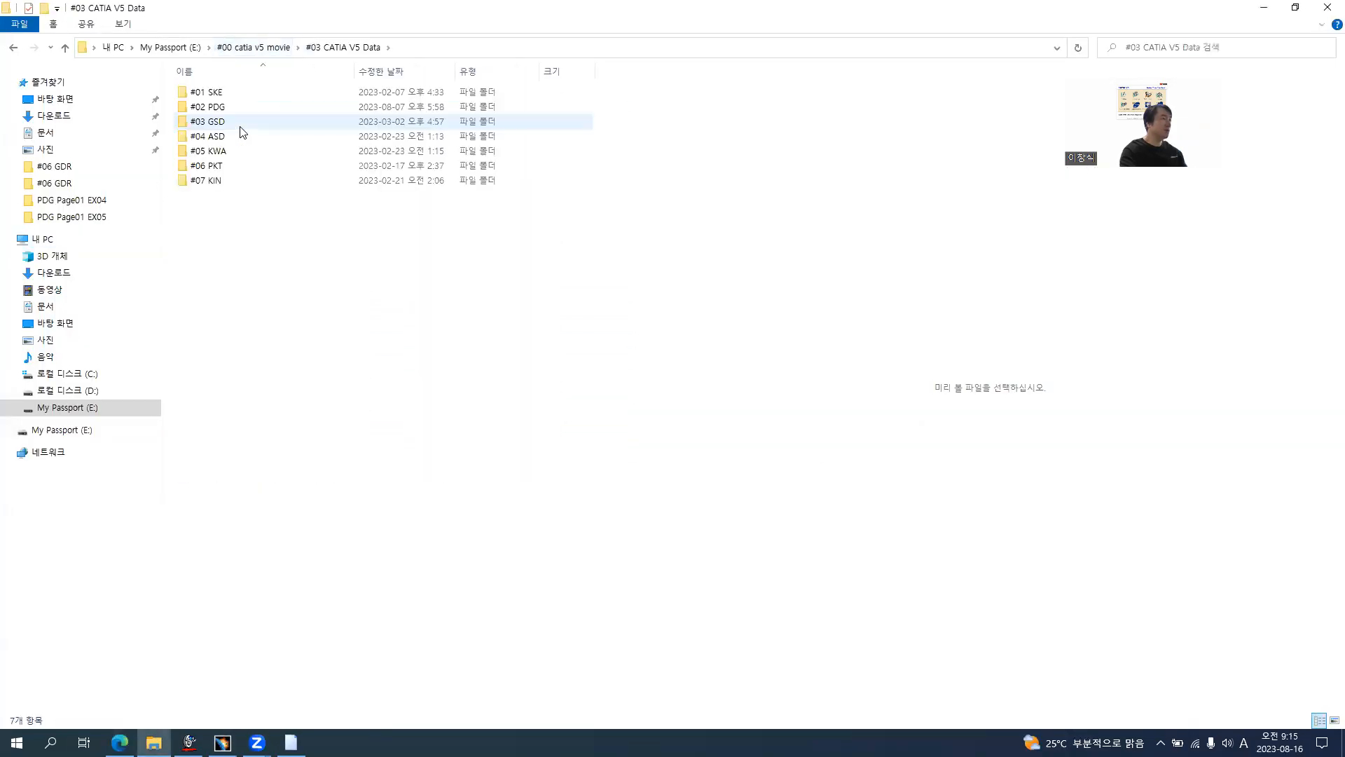
double_click(223, 107)
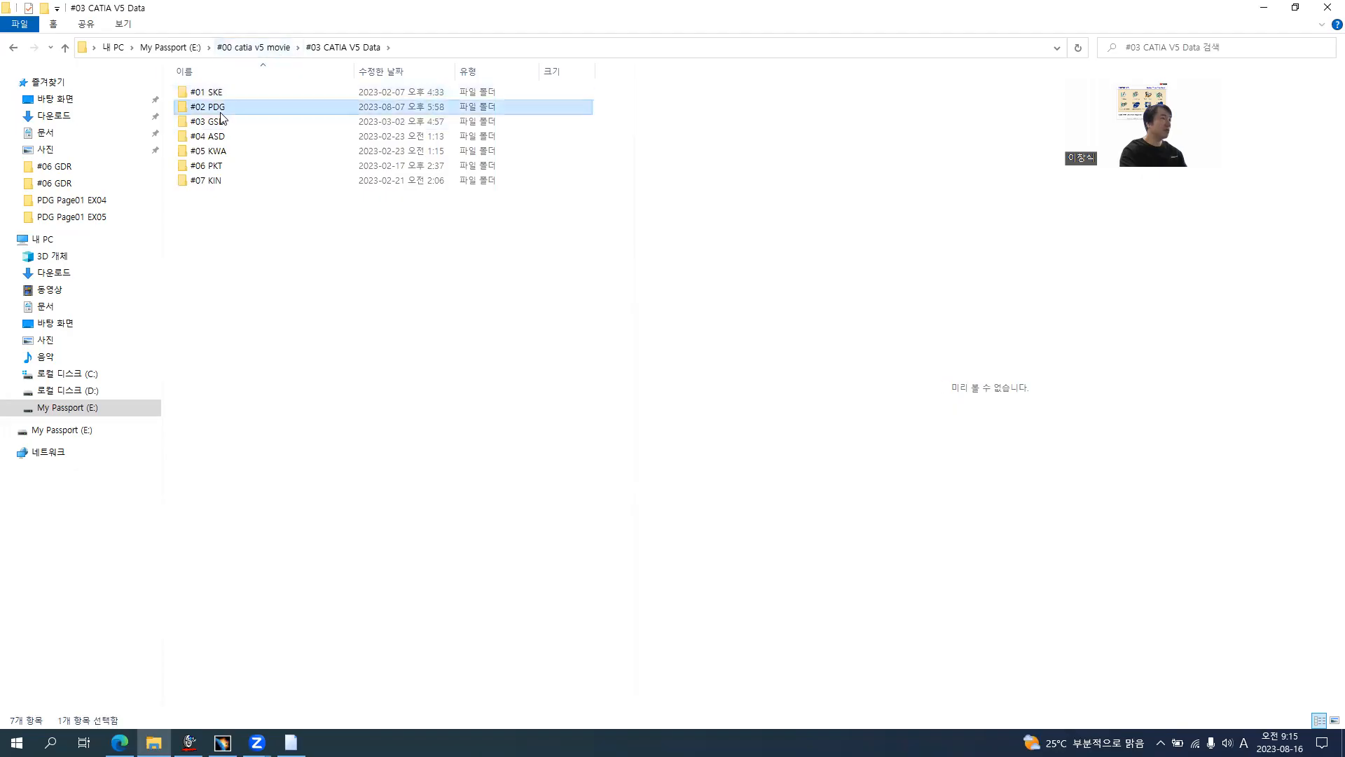
double_click(244, 150)
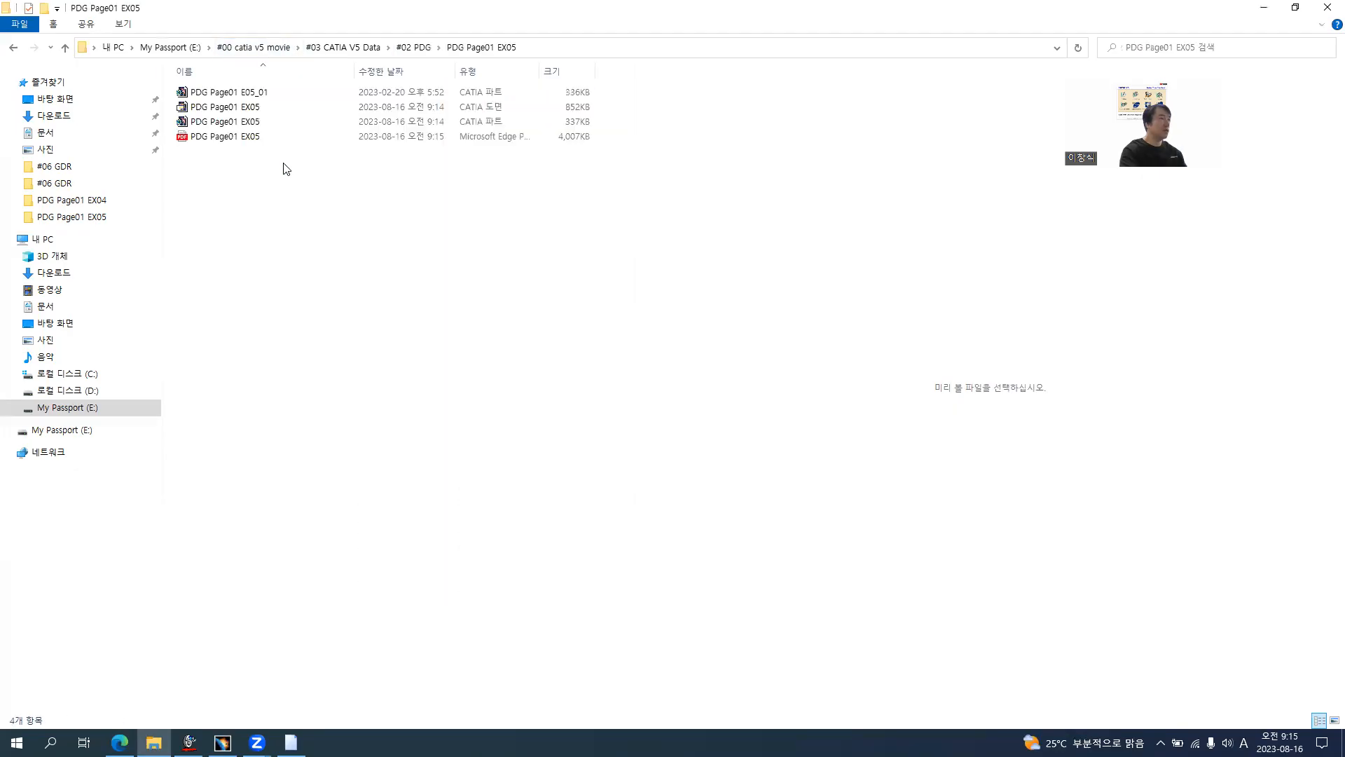
double_click(238, 137)
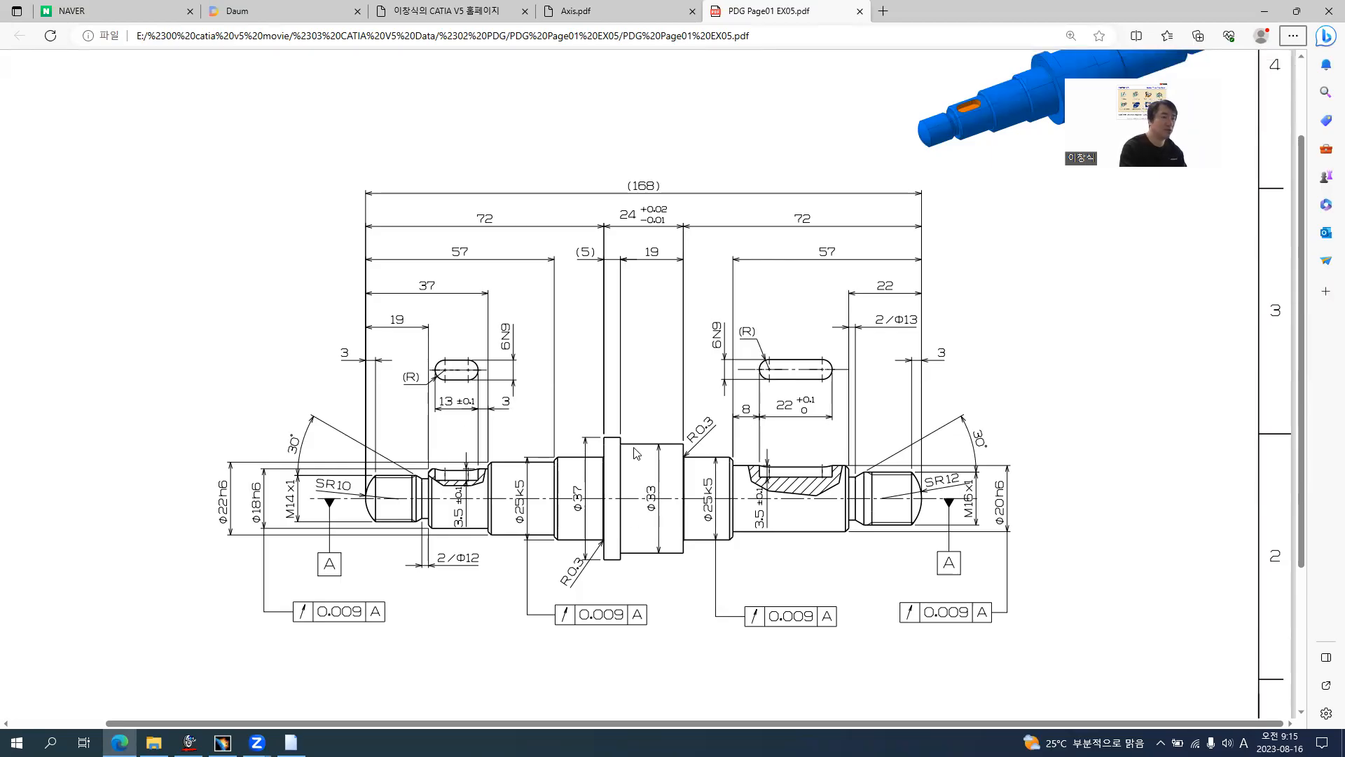
- Examine the full sheet of the exported PDF, checking the shaft views, dimensions and note, and return to the CATIA drawing
scroll(637, 453, "down", 2, "ctrl")
scroll(634, 457, "down", 2, "ctrl")
scroll(630, 456, "up", 1, "ctrl")
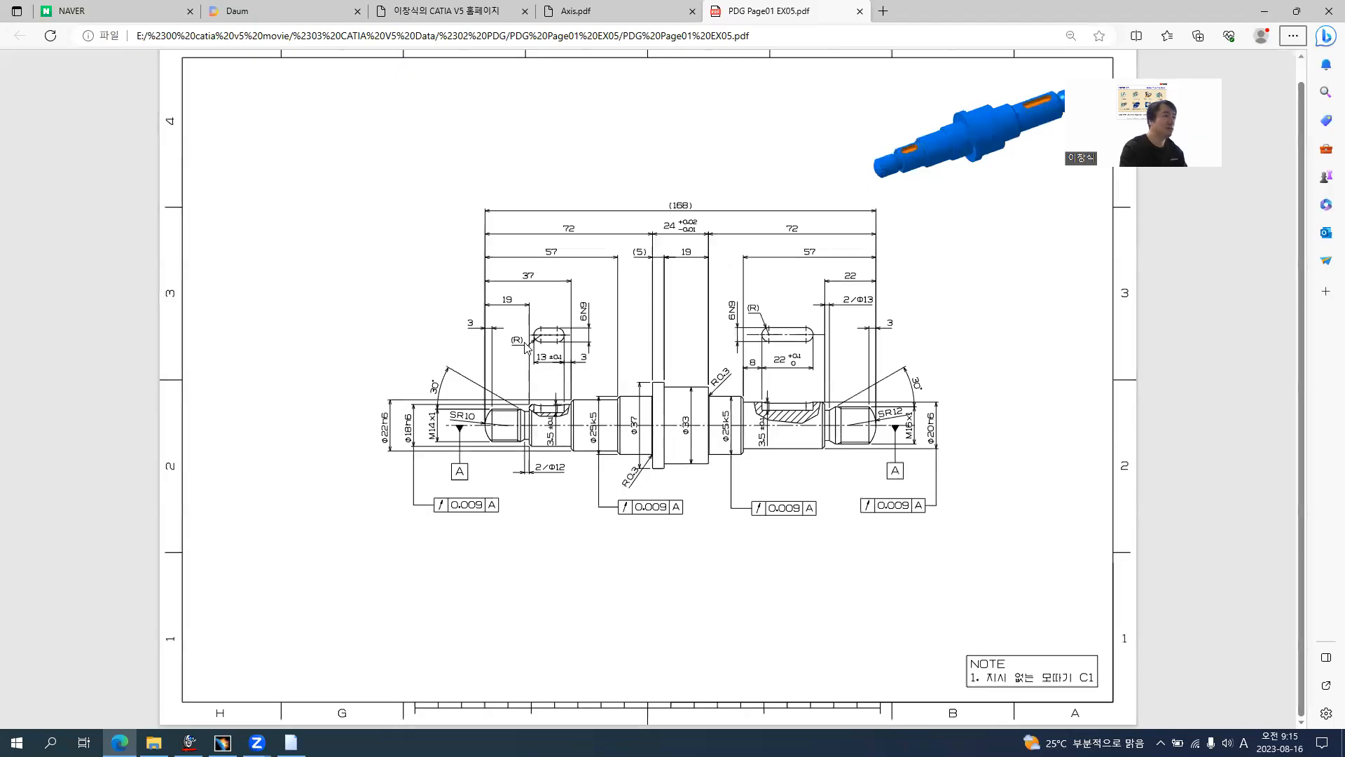
key("alt+Tab")
key("alt+Tab")
middle_click_drag(734, 350, 741, 327)
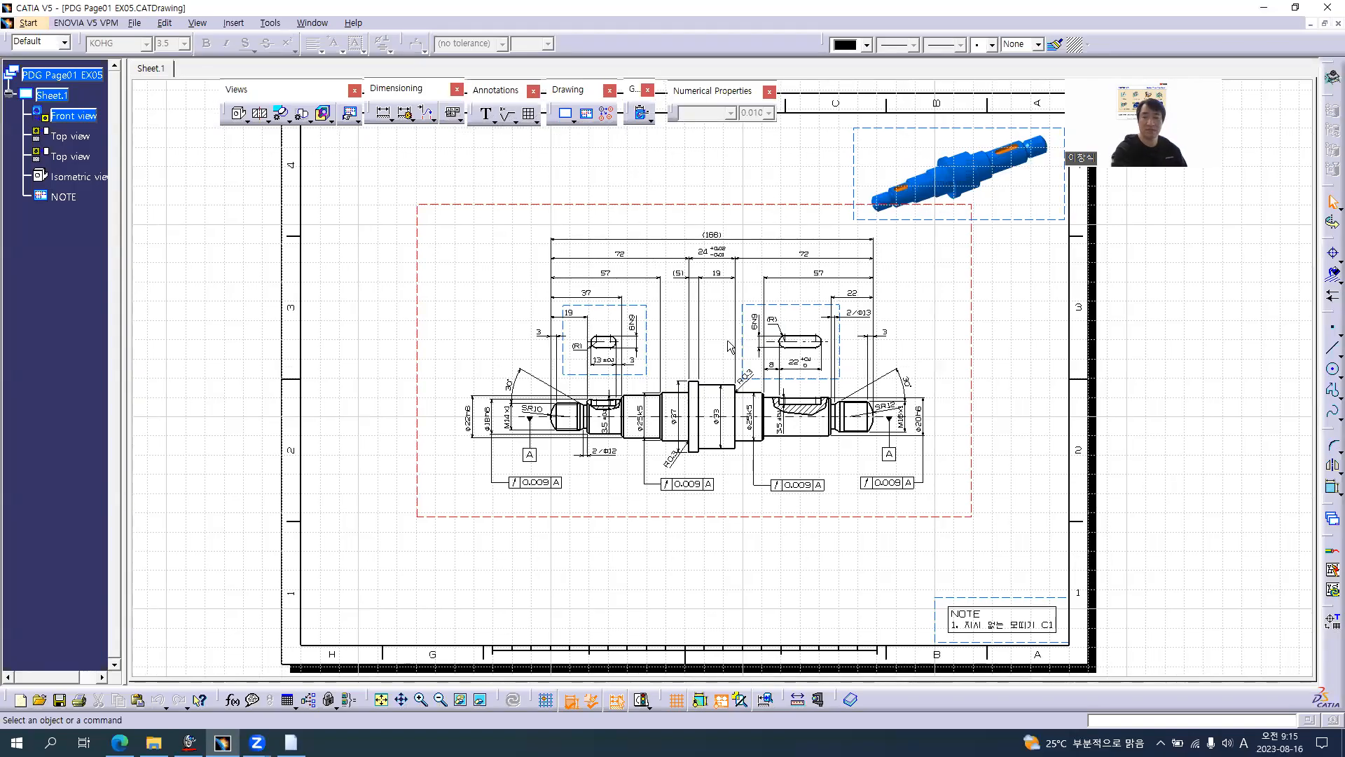